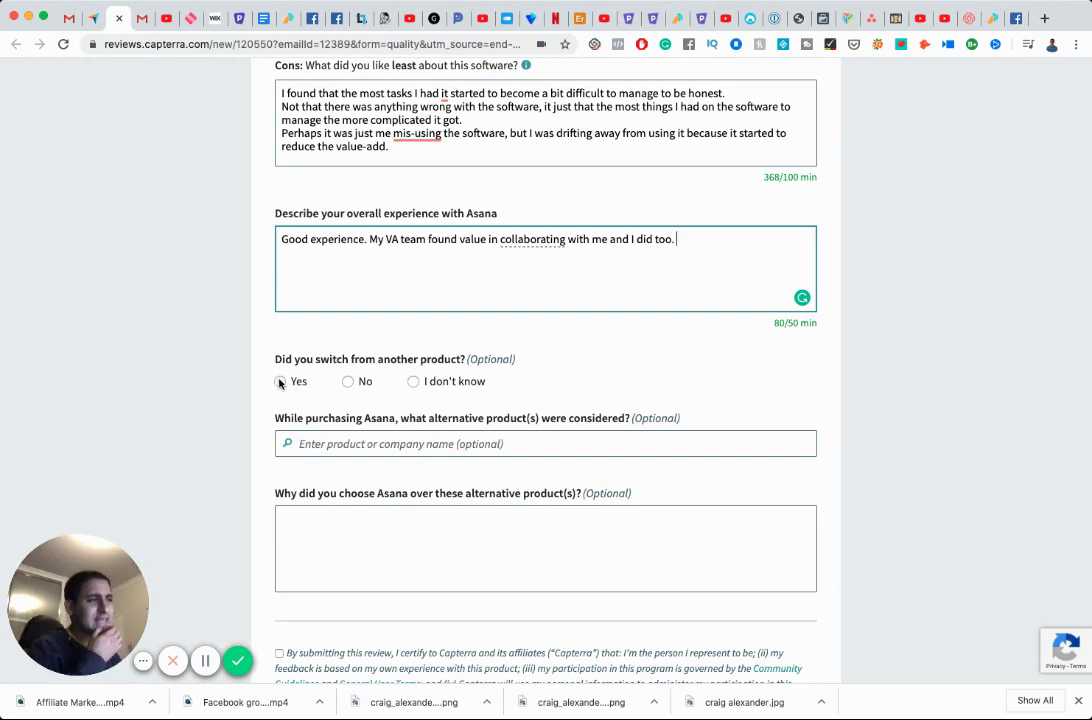
Answer 'I don't know' on switching products, accept the certification terms, and submit the Asana review.
{"action": "left_click", "coordinate": [412, 382]}
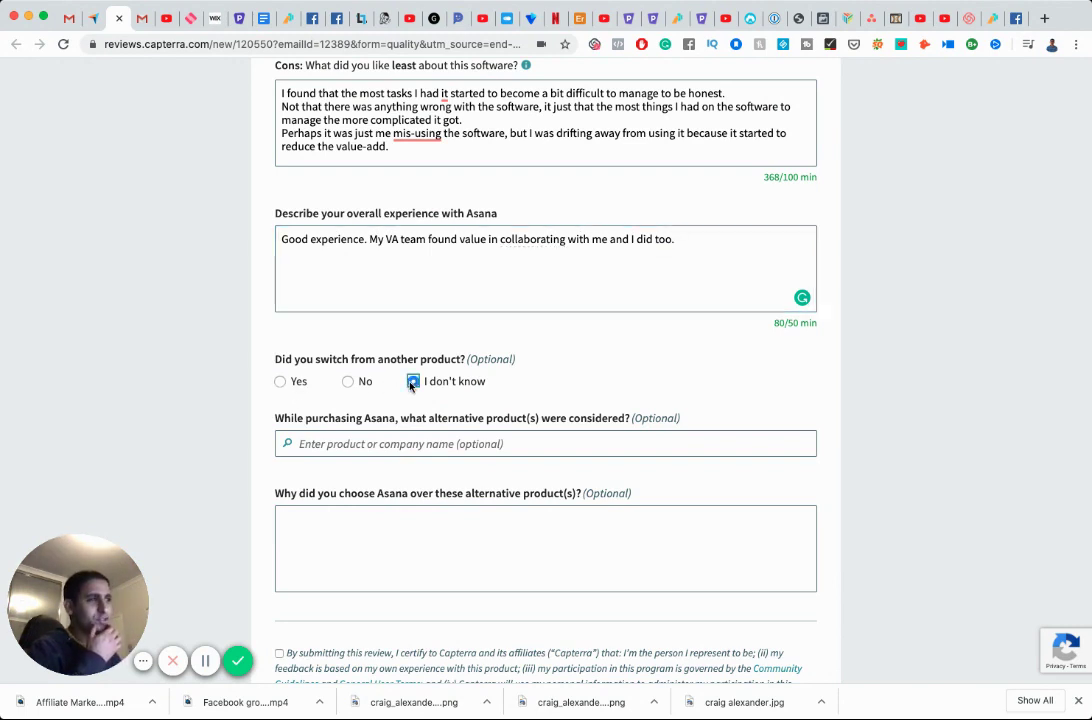
{"action": "scroll", "coordinate": [512, 413], "scroll_direction": "down", "scroll_amount": 2}
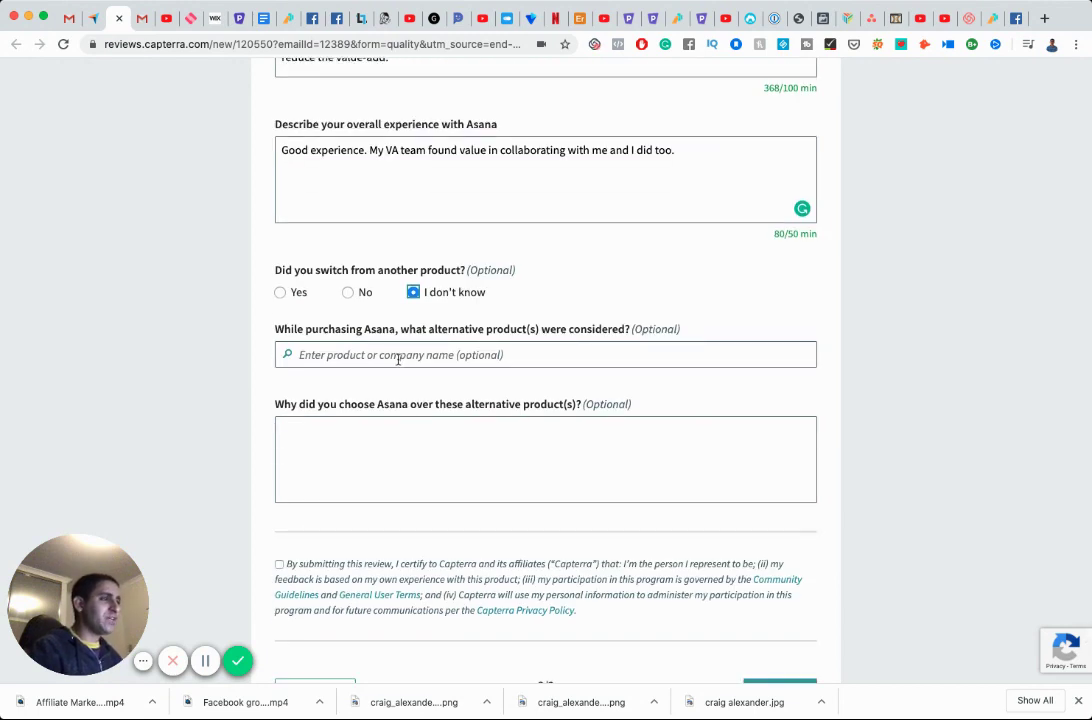
{"action": "left_click", "coordinate": [429, 442]}
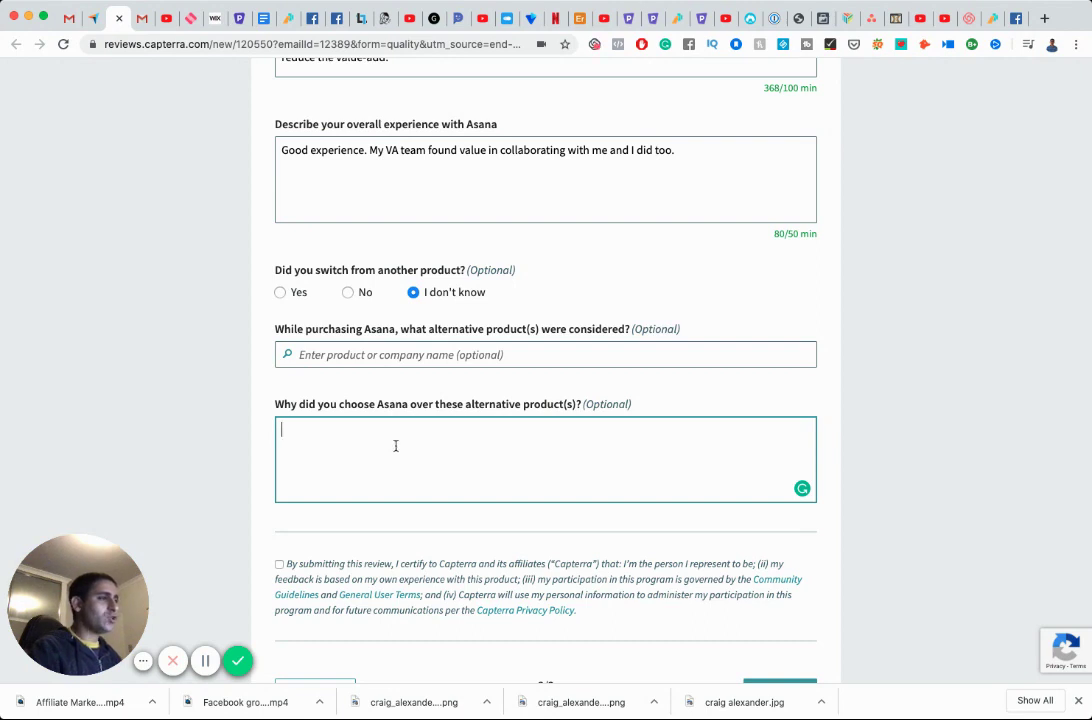
{"action": "scroll", "coordinate": [395, 445], "scroll_direction": "down", "scroll_amount": 2}
{"action": "left_click", "coordinate": [280, 497]}
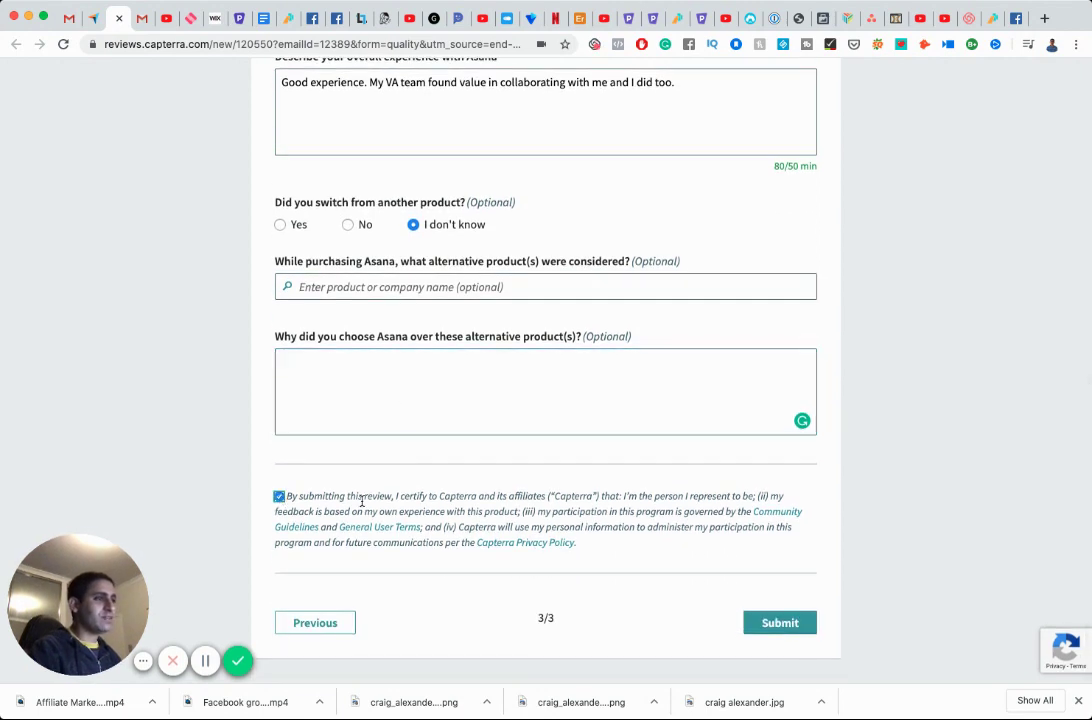
{"action": "left_click", "coordinate": [787, 623]}
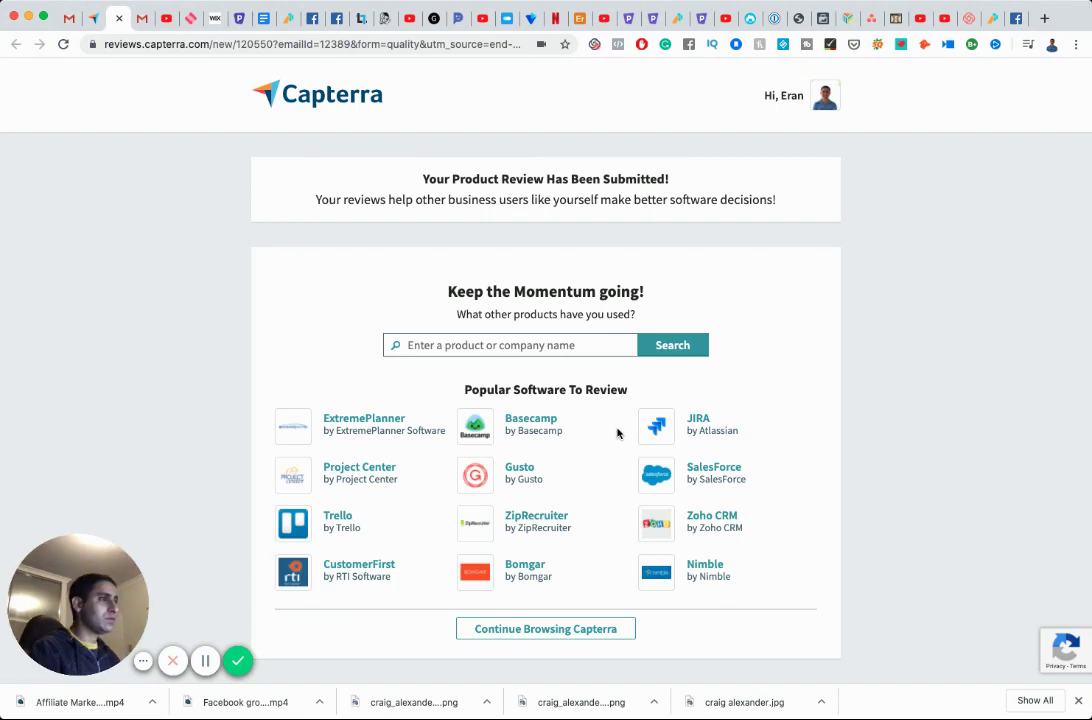
{"action": "left_click", "coordinate": [68, 19]}
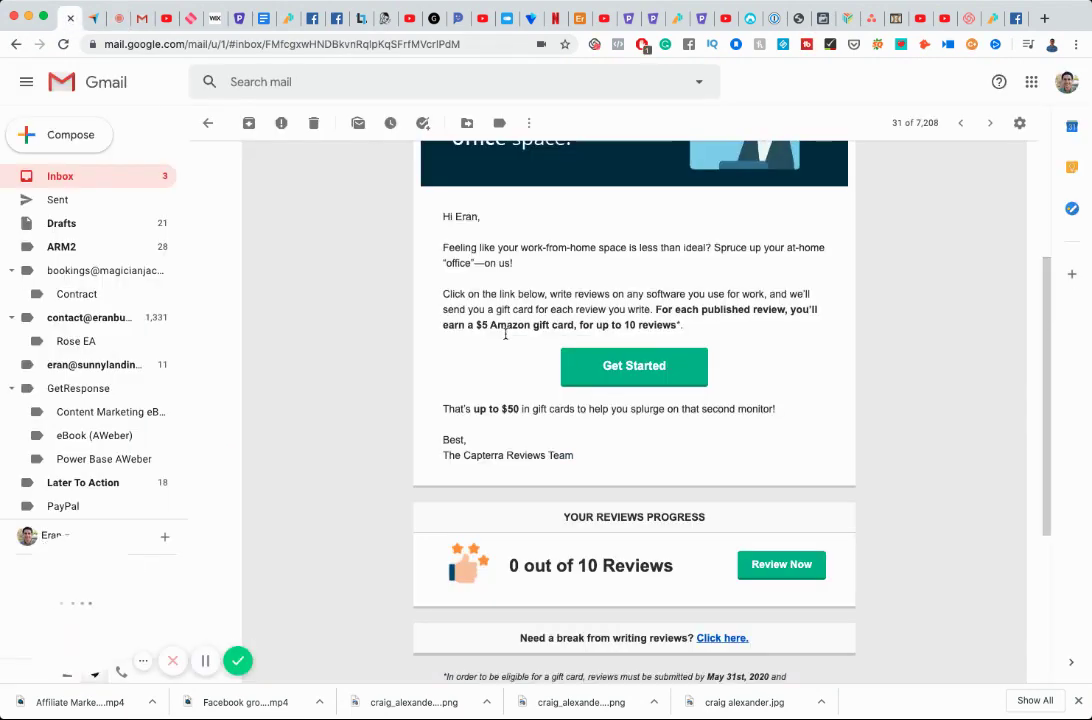
Reload the Capterra reviews email in Gmail twice and scroll to its footer.
{"action": "left_click", "coordinate": [66, 44]}
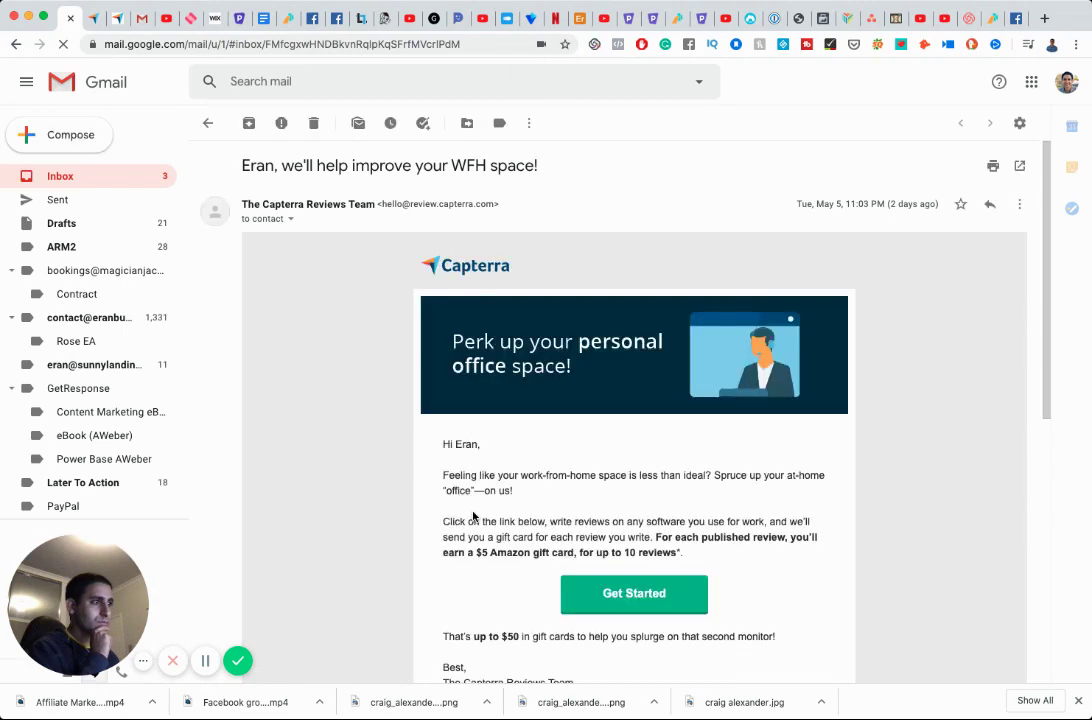
{"action": "scroll", "coordinate": [473, 516], "scroll_direction": "down", "scroll_amount": 5}
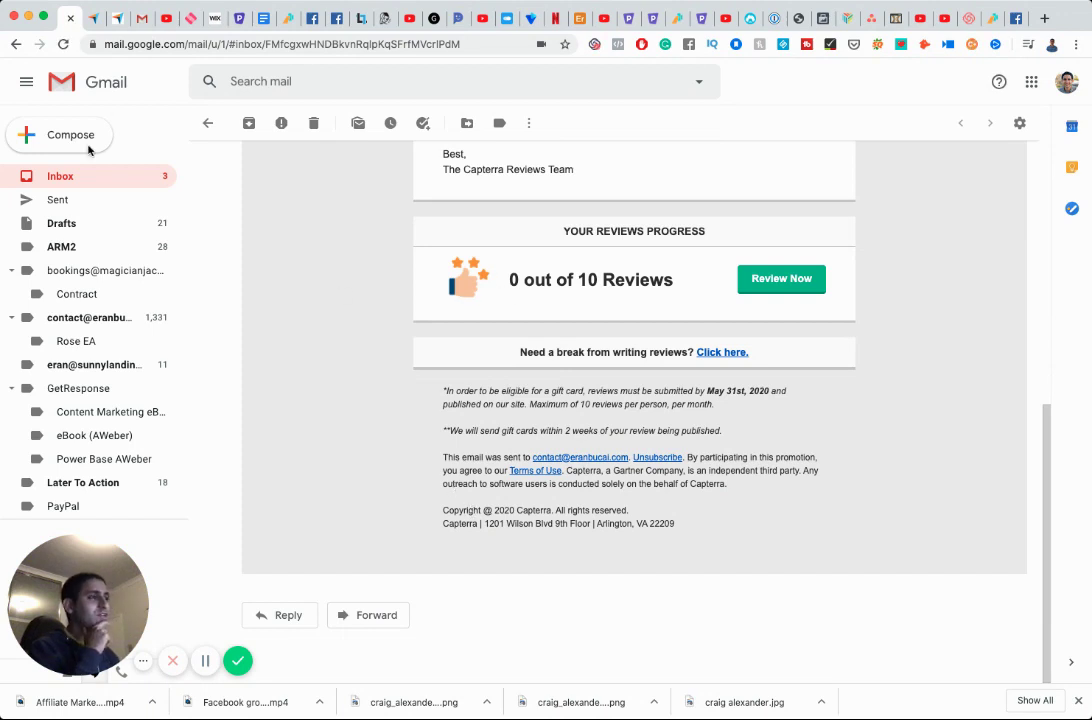
{"action": "left_click", "coordinate": [63, 45]}
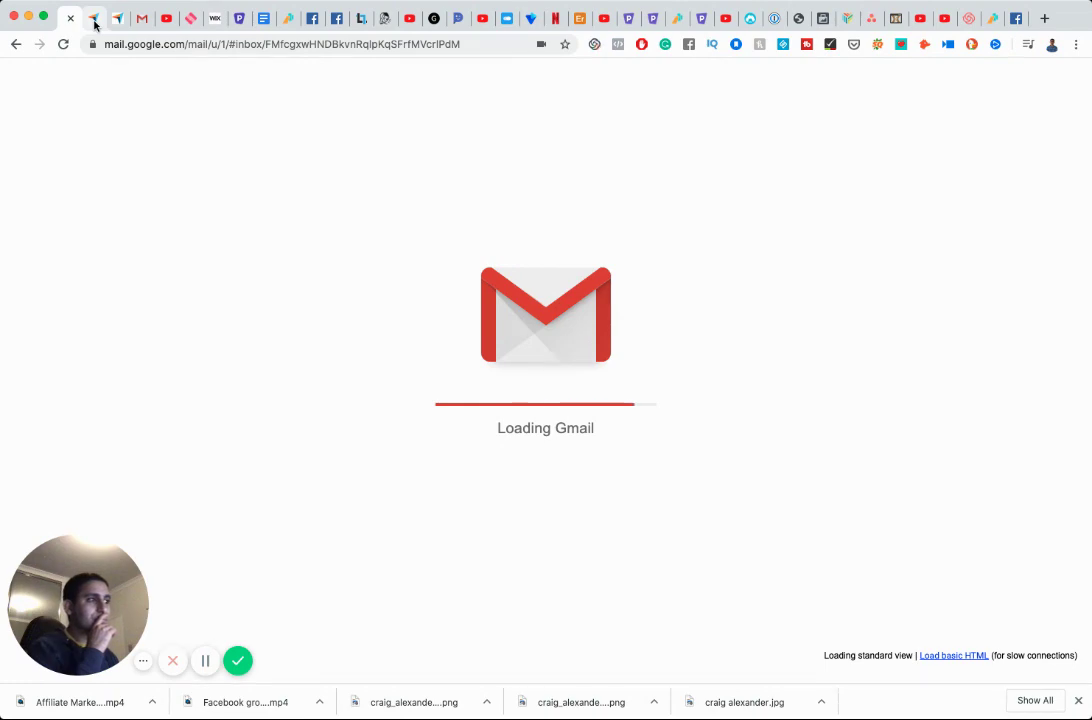
{"action": "scroll", "coordinate": [378, 380], "scroll_direction": "down", "scroll_amount": 10}
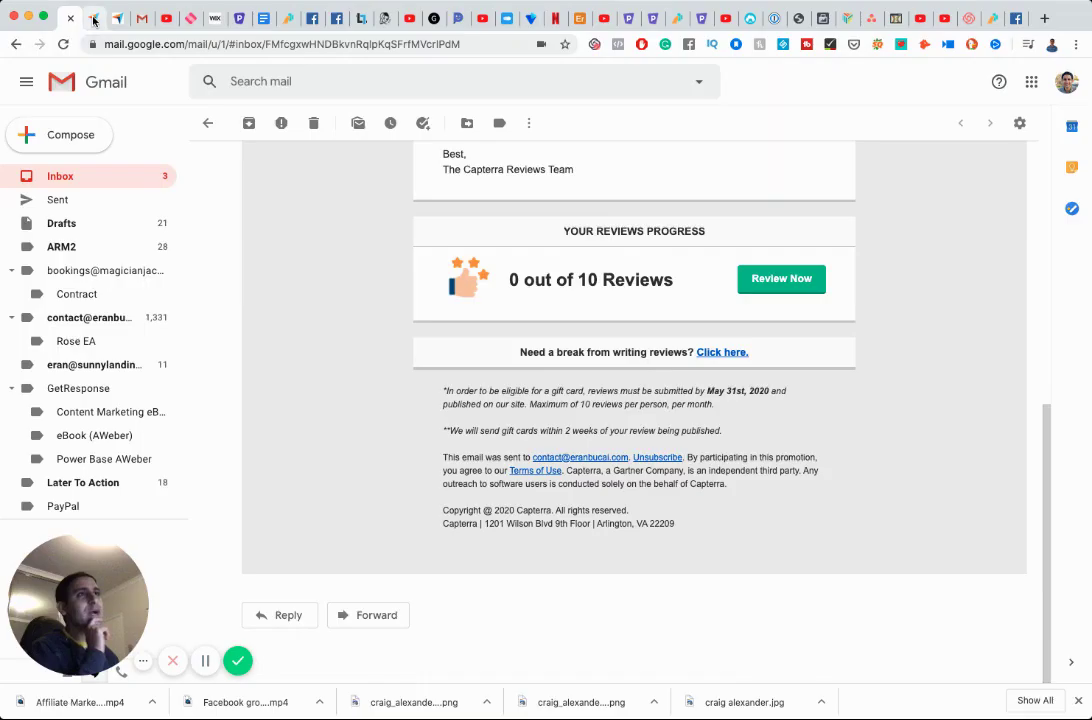
{"action": "left_click", "coordinate": [93, 20]}
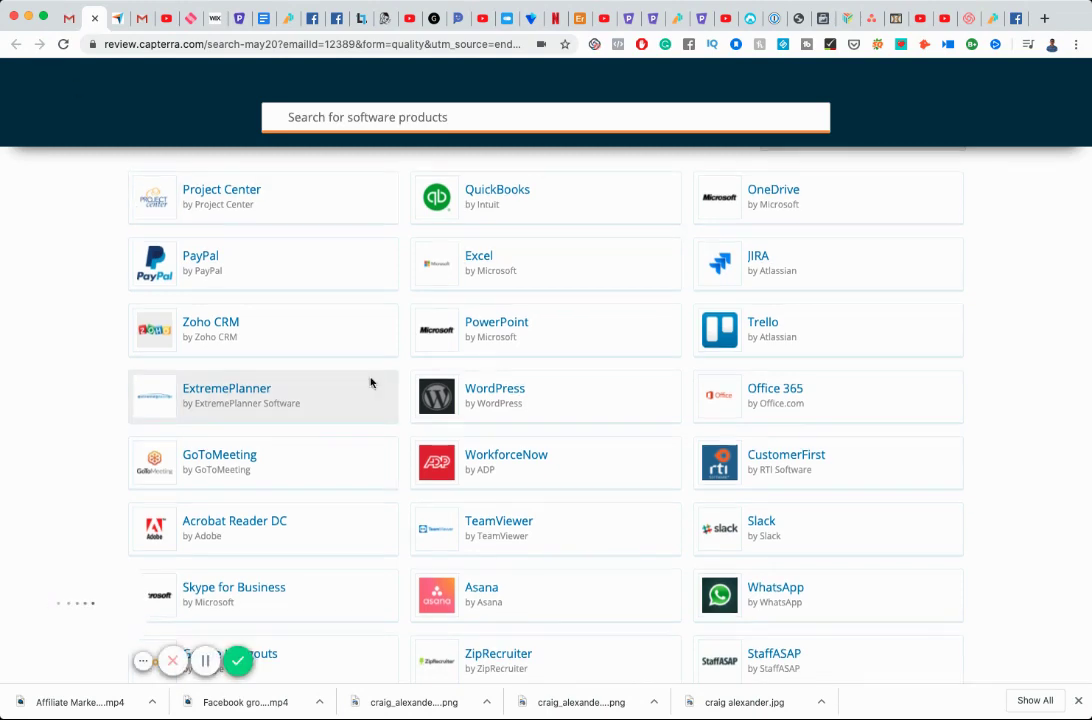
Show more products in the list, close the software search page, and go back to the reviews email.
{"action": "scroll", "coordinate": [370, 383], "scroll_direction": "down", "scroll_amount": 5}
{"action": "scroll", "coordinate": [370, 383], "scroll_direction": "down", "scroll_amount": 3}
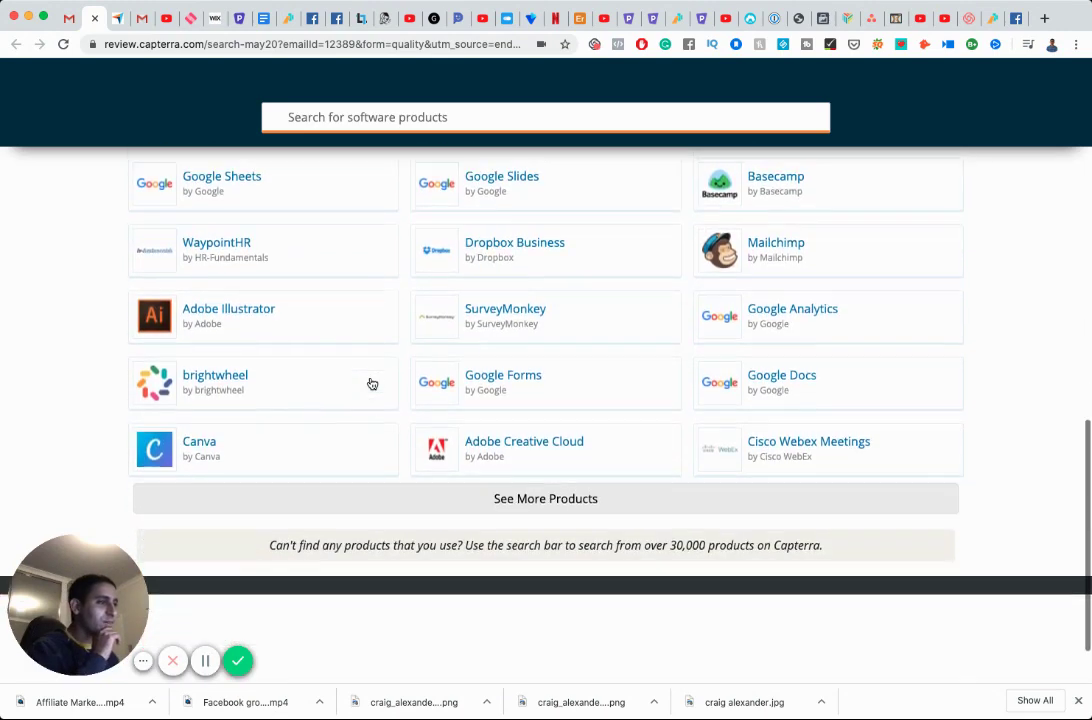
{"action": "left_click", "coordinate": [556, 493]}
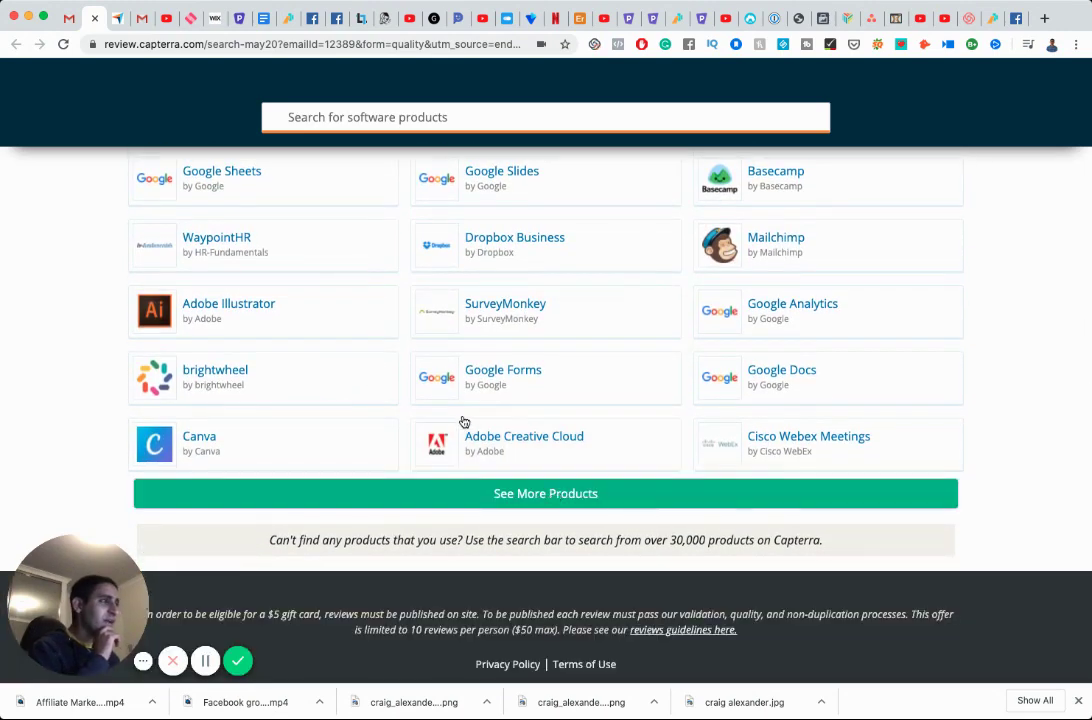
{"action": "left_click", "coordinate": [94, 20]}
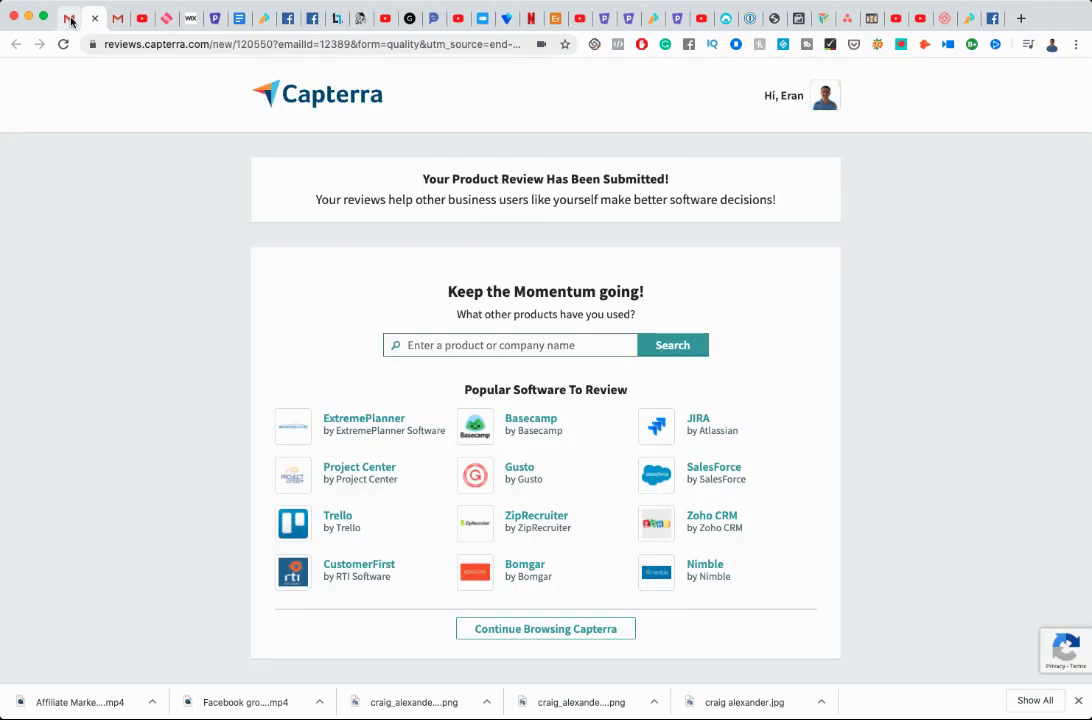
{"action": "left_click", "coordinate": [70, 20]}
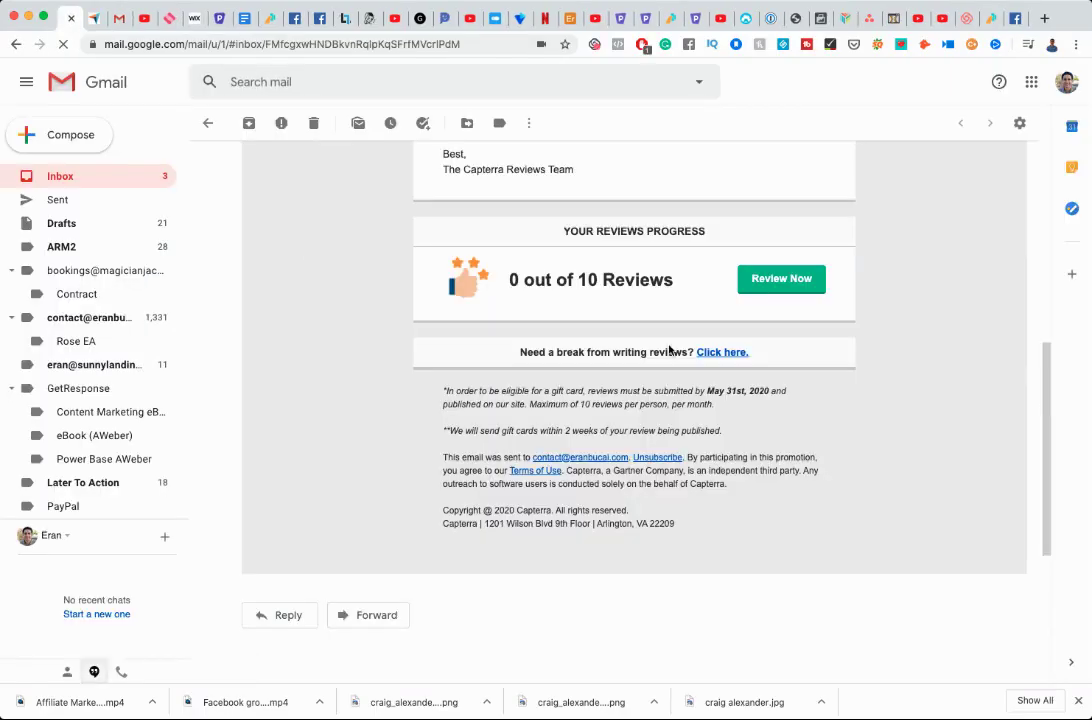
{"action": "left_click", "coordinate": [96, 19]}
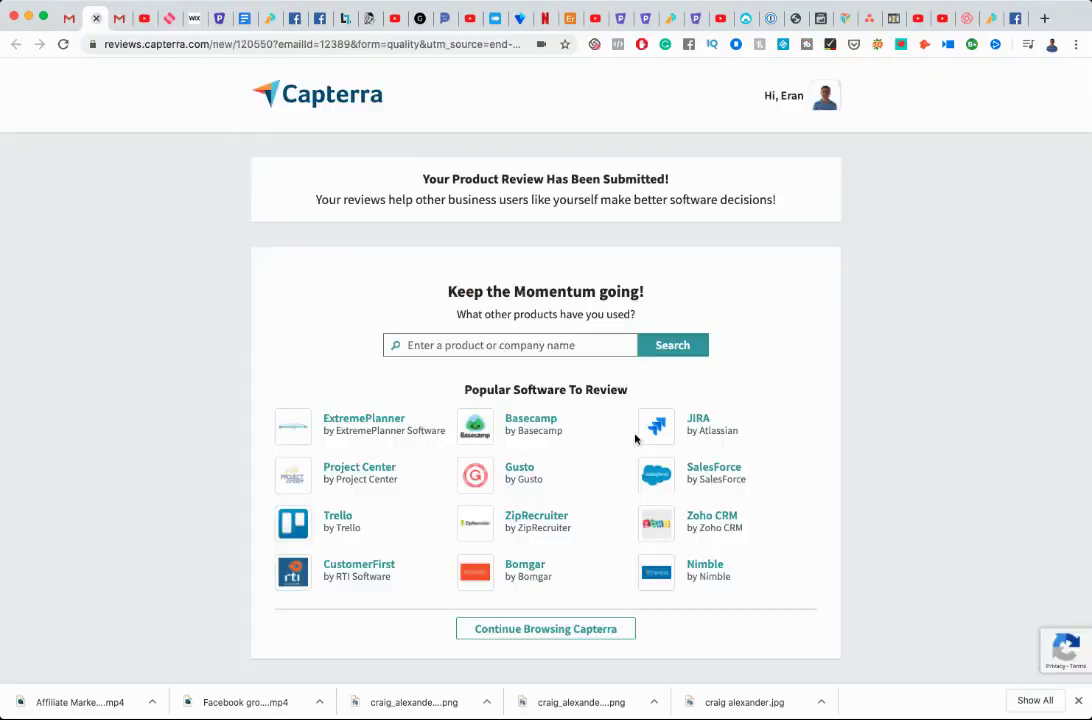
{"action": "left_click", "coordinate": [66, 19]}
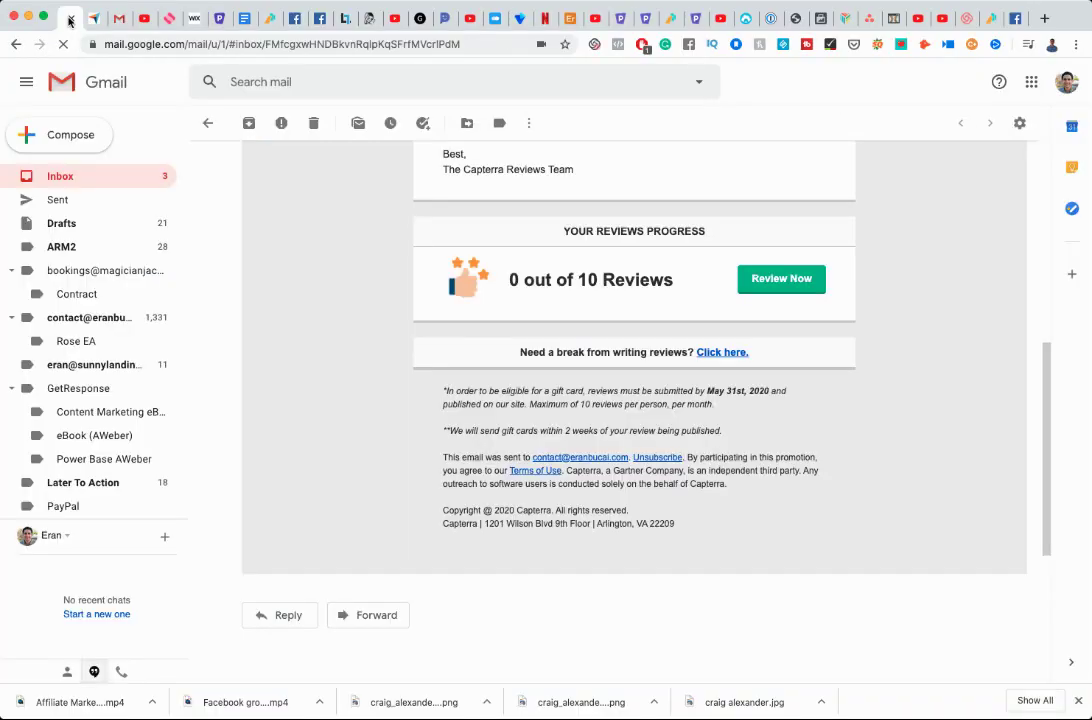
Reopen the software review list from the email's Review Now link and scroll through it.
{"action": "left_click", "coordinate": [773, 286]}
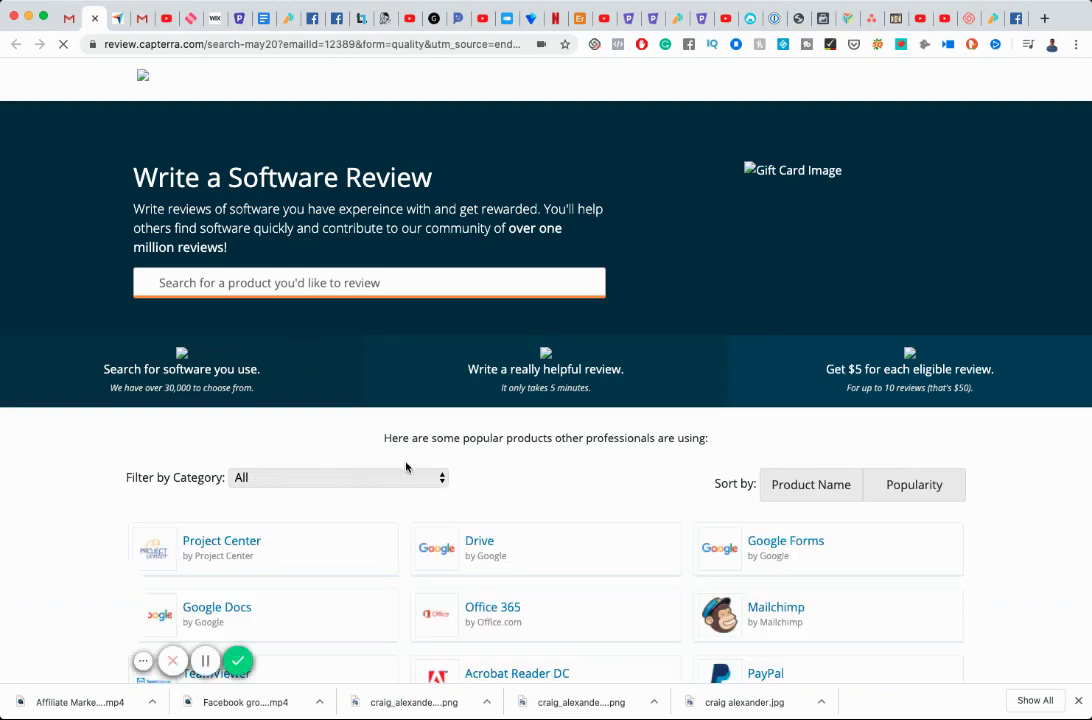
{"action": "scroll", "coordinate": [344, 463], "scroll_direction": "down", "scroll_amount": 2}
{"action": "scroll", "coordinate": [407, 468], "scroll_direction": "down", "scroll_amount": 4}
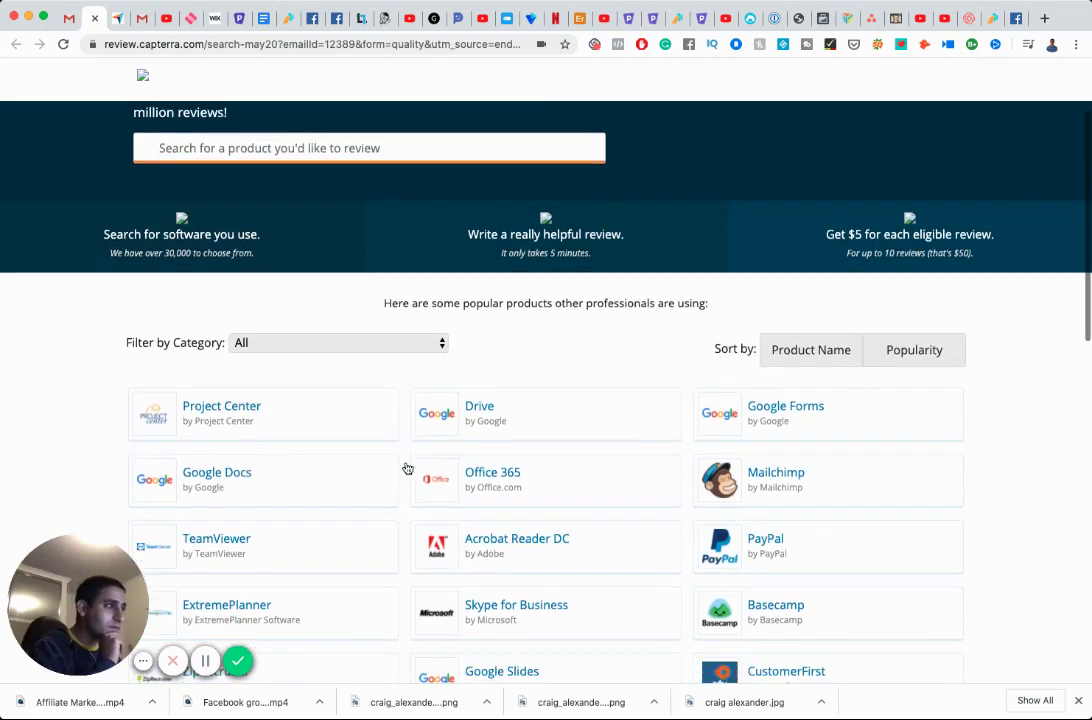
{"action": "scroll", "coordinate": [407, 468], "scroll_direction": "down", "scroll_amount": 2}
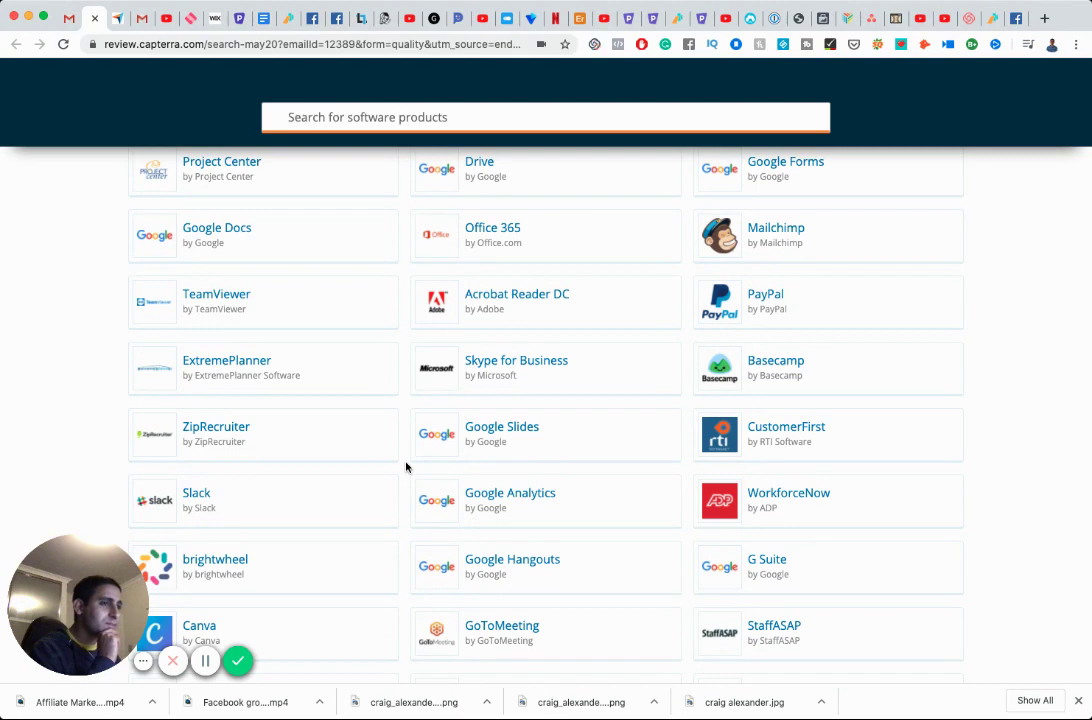
{"action": "scroll", "coordinate": [406, 467], "scroll_direction": "down", "scroll_amount": 4}
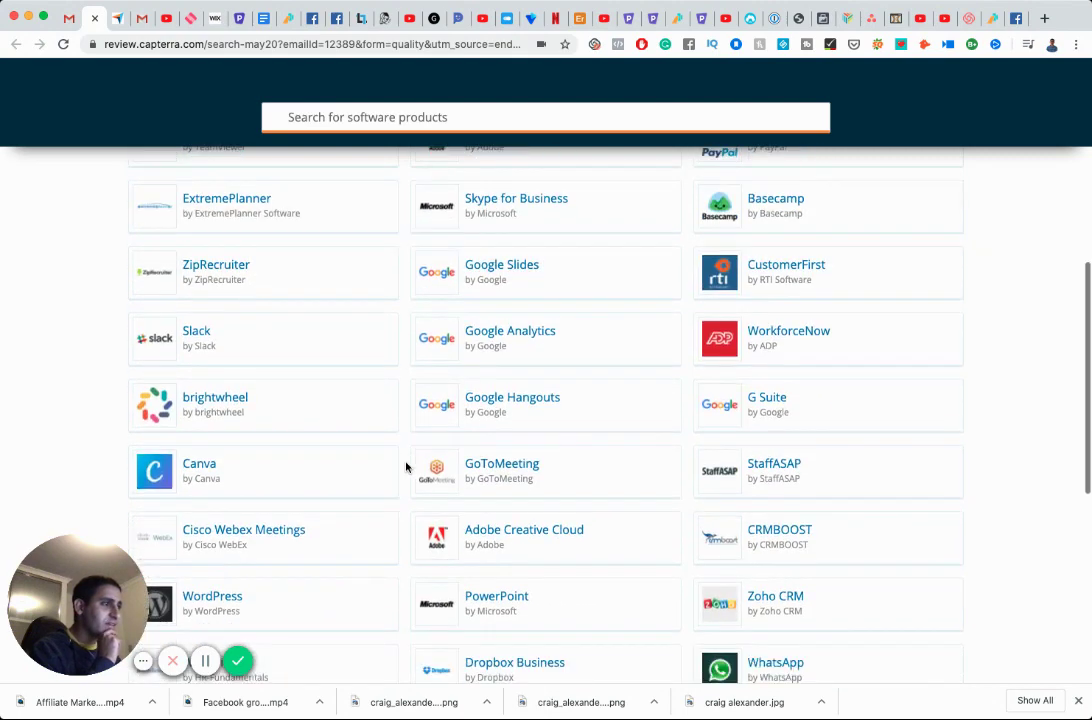
{"action": "scroll", "coordinate": [406, 467], "scroll_direction": "down", "scroll_amount": 5}
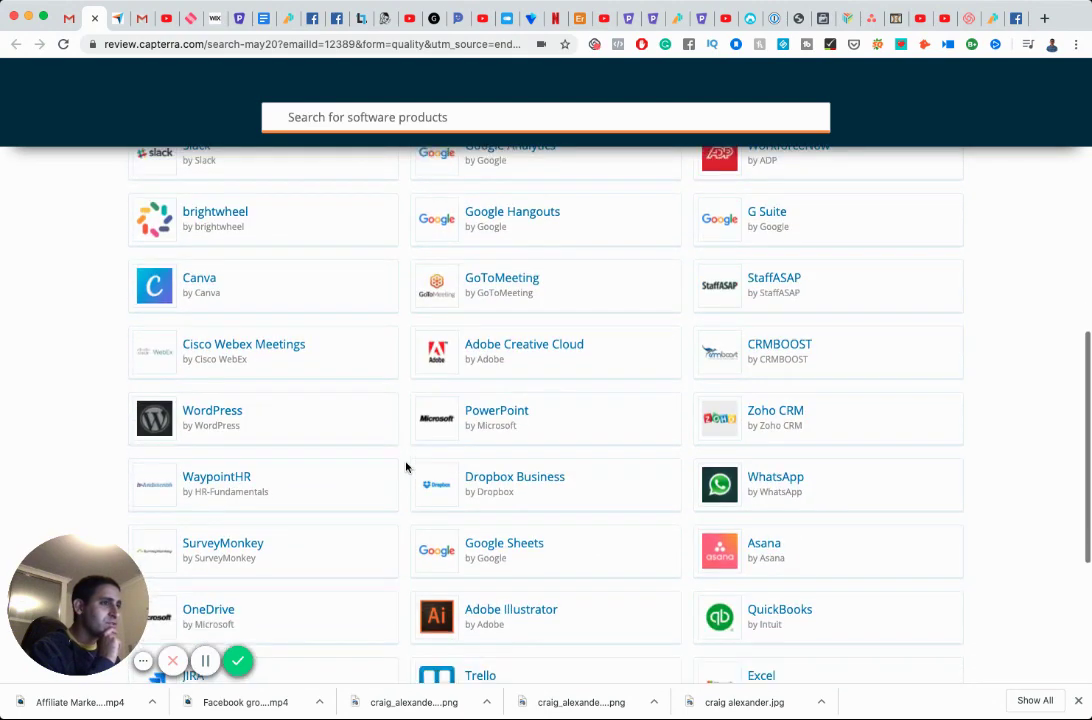
{"action": "scroll", "coordinate": [407, 468], "scroll_direction": "down", "scroll_amount": 1}
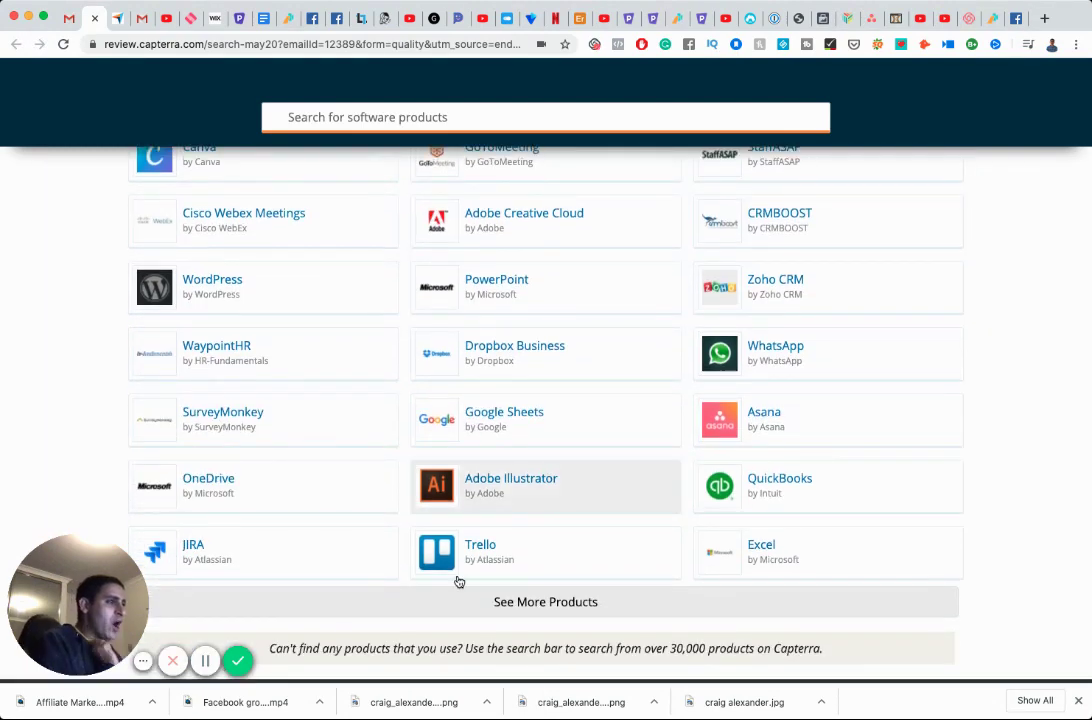
Load more products to review, browse them, then return to the Gmail email.
{"action": "left_click", "coordinate": [507, 601]}
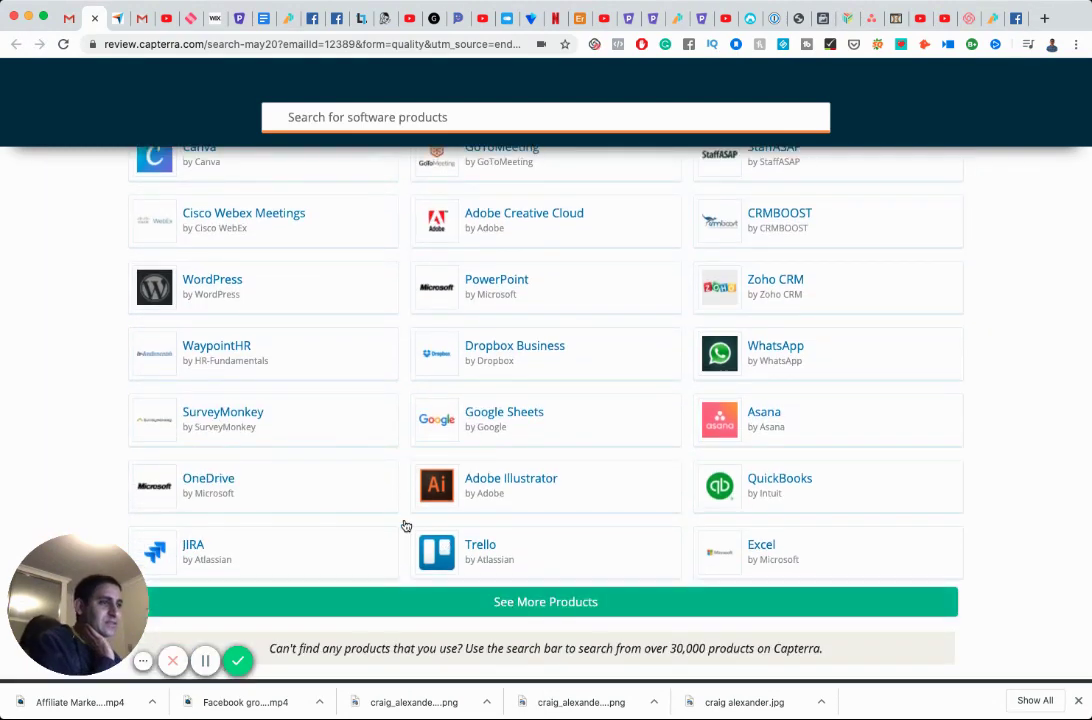
{"action": "scroll", "coordinate": [405, 524], "scroll_direction": "down", "scroll_amount": 6}
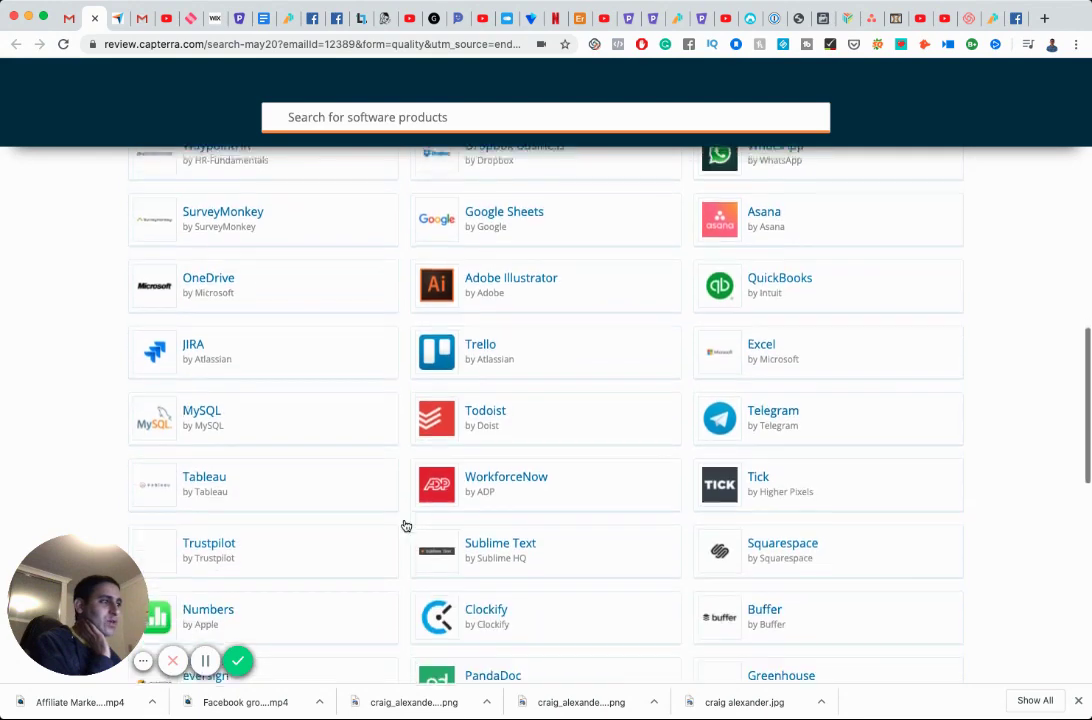
{"action": "scroll", "coordinate": [407, 517], "scroll_direction": "down", "scroll_amount": 3}
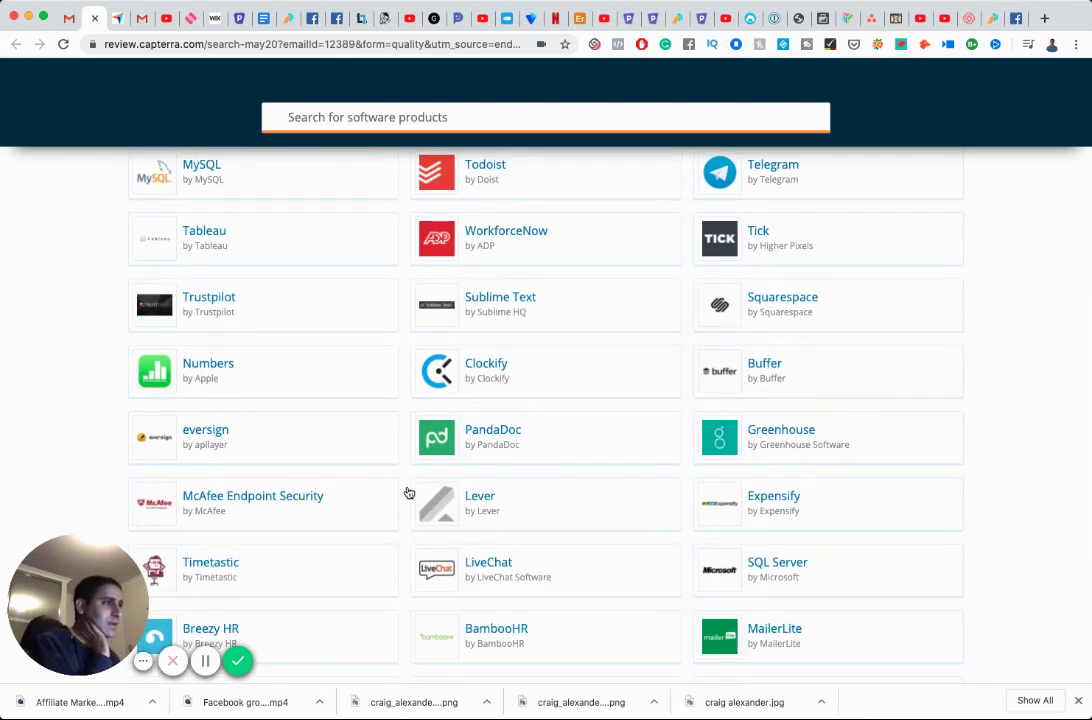
{"action": "scroll", "coordinate": [408, 492], "scroll_direction": "down", "scroll_amount": 2}
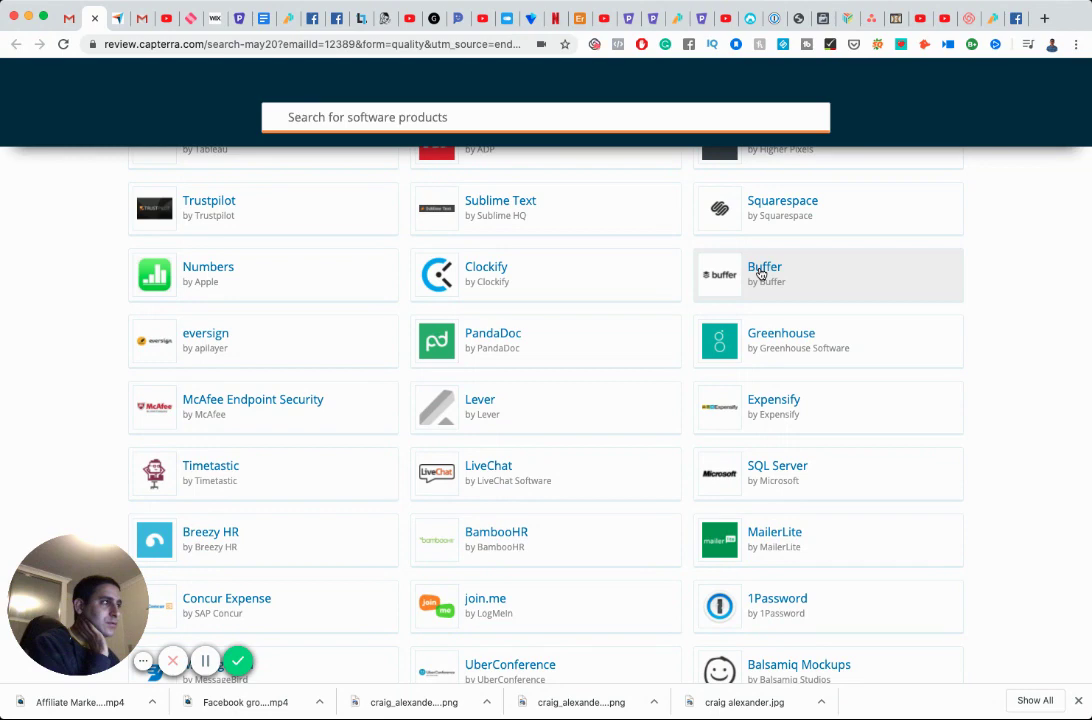
{"action": "scroll", "coordinate": [760, 272], "scroll_direction": "down", "scroll_amount": 3}
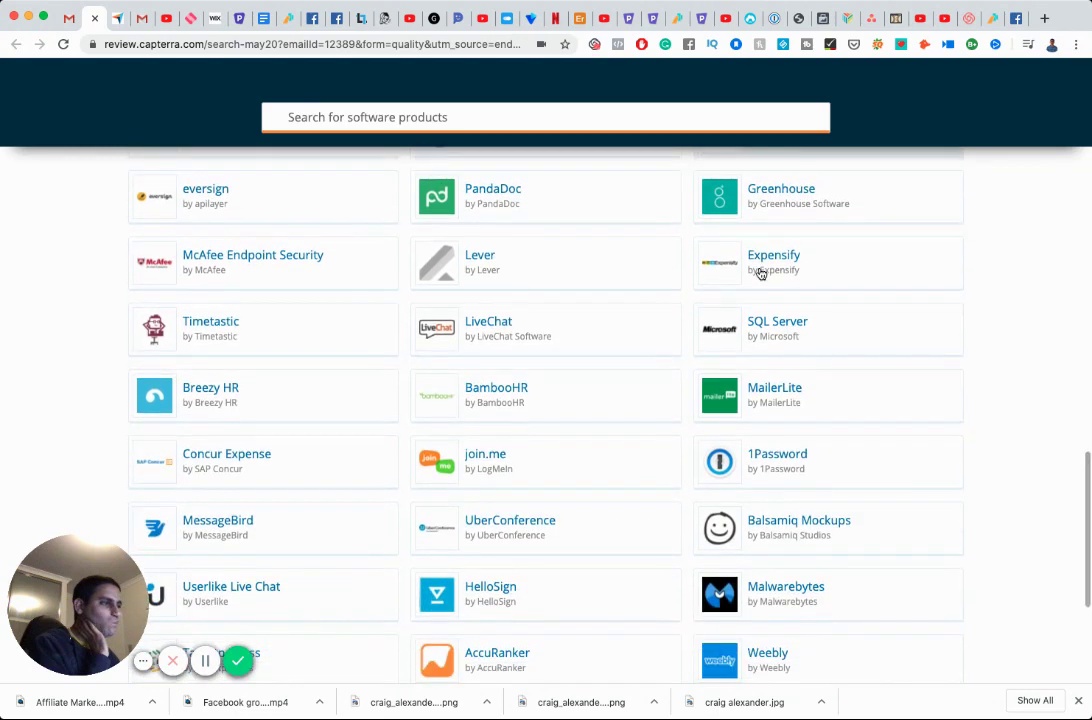
{"action": "scroll", "coordinate": [760, 272], "scroll_direction": "up", "scroll_amount": 3}
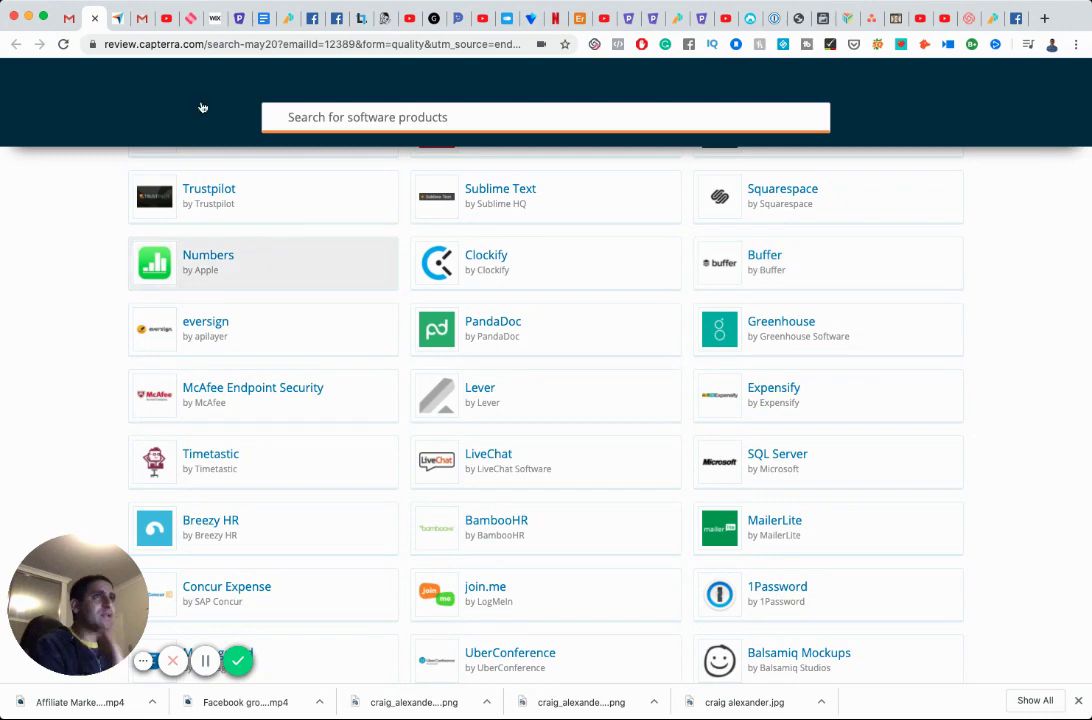
{"action": "left_click", "coordinate": [68, 20]}
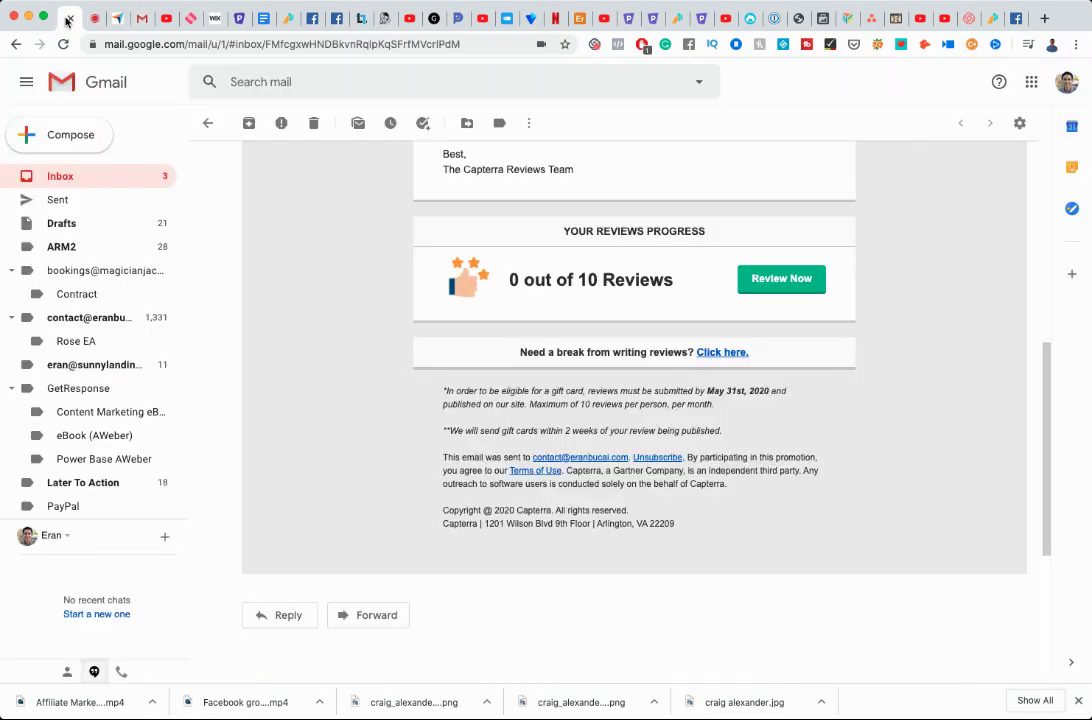
Search the mailbox for 'buff' and scroll through the results.
{"action": "left_click", "coordinate": [284, 79]}
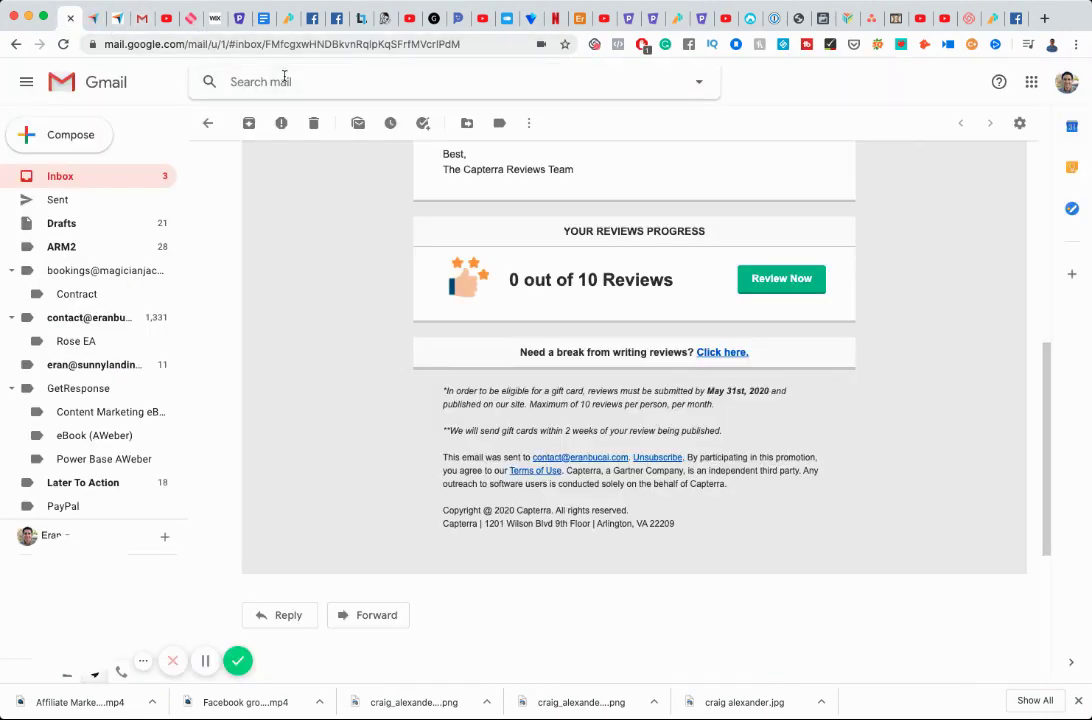
{"action": "type", "text": "buffer"}
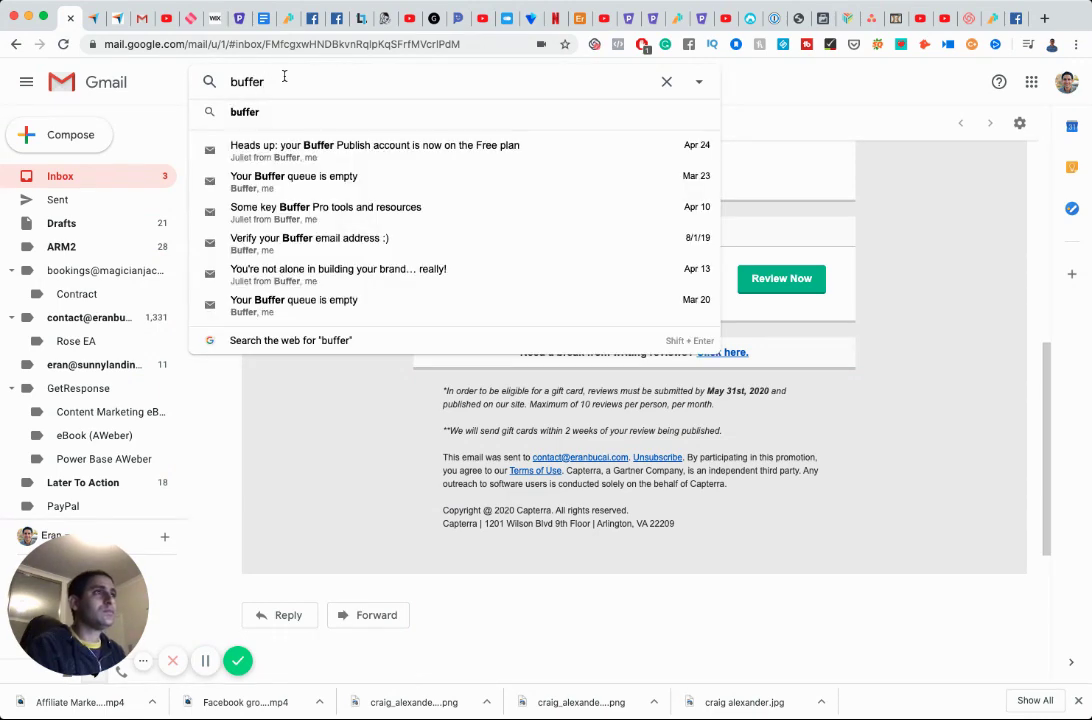
{"action": "key", "text": "Return"}
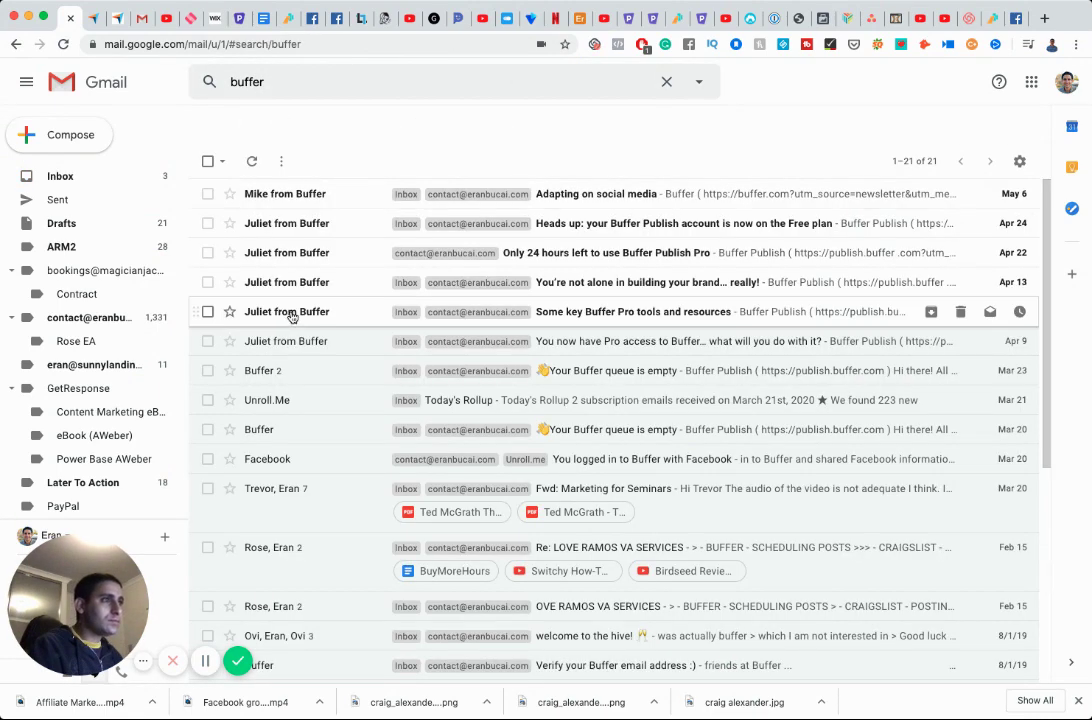
{"action": "scroll", "coordinate": [318, 373], "scroll_direction": "down", "scroll_amount": 5}
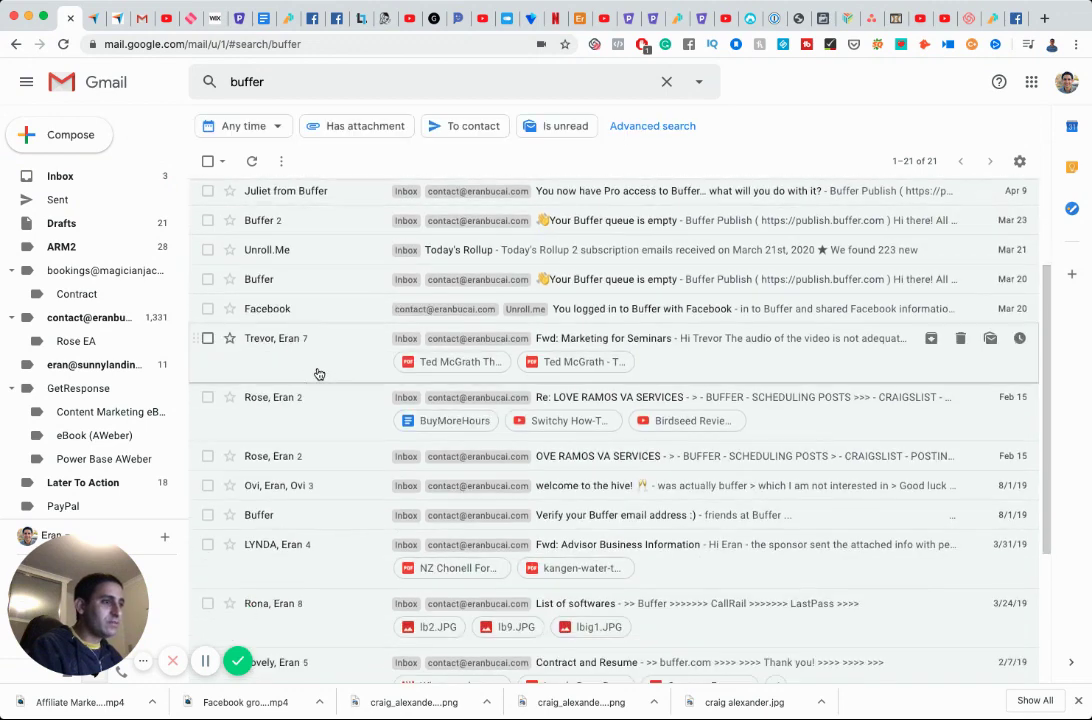
{"action": "scroll", "coordinate": [318, 373], "scroll_direction": "down", "scroll_amount": 2}
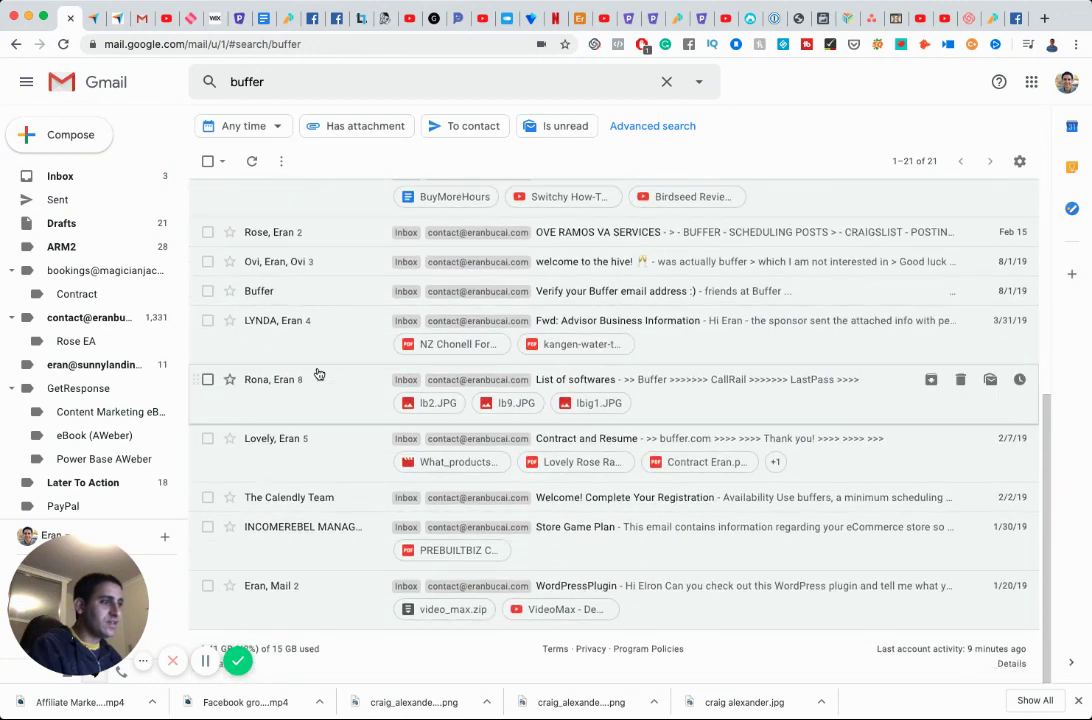
{"action": "scroll", "coordinate": [318, 373], "scroll_direction": "up", "scroll_amount": 7}
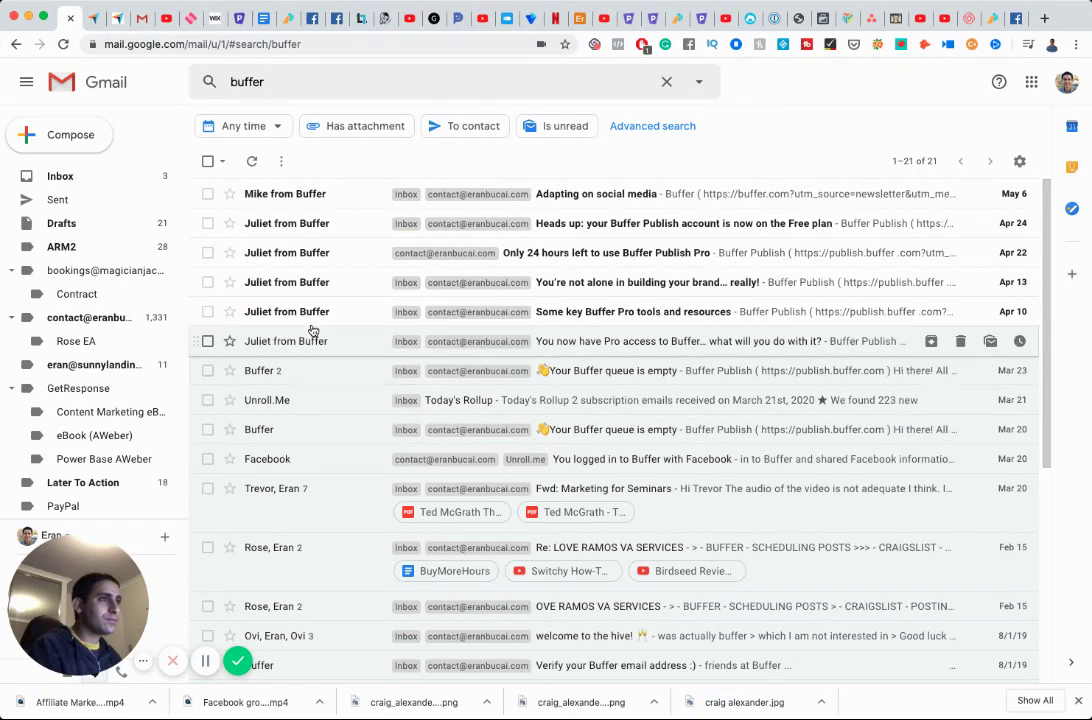
{"action": "scroll", "coordinate": [312, 333], "scroll_direction": "down", "scroll_amount": 6}
{"action": "scroll", "coordinate": [312, 330], "scroll_direction": "down", "scroll_amount": 2}
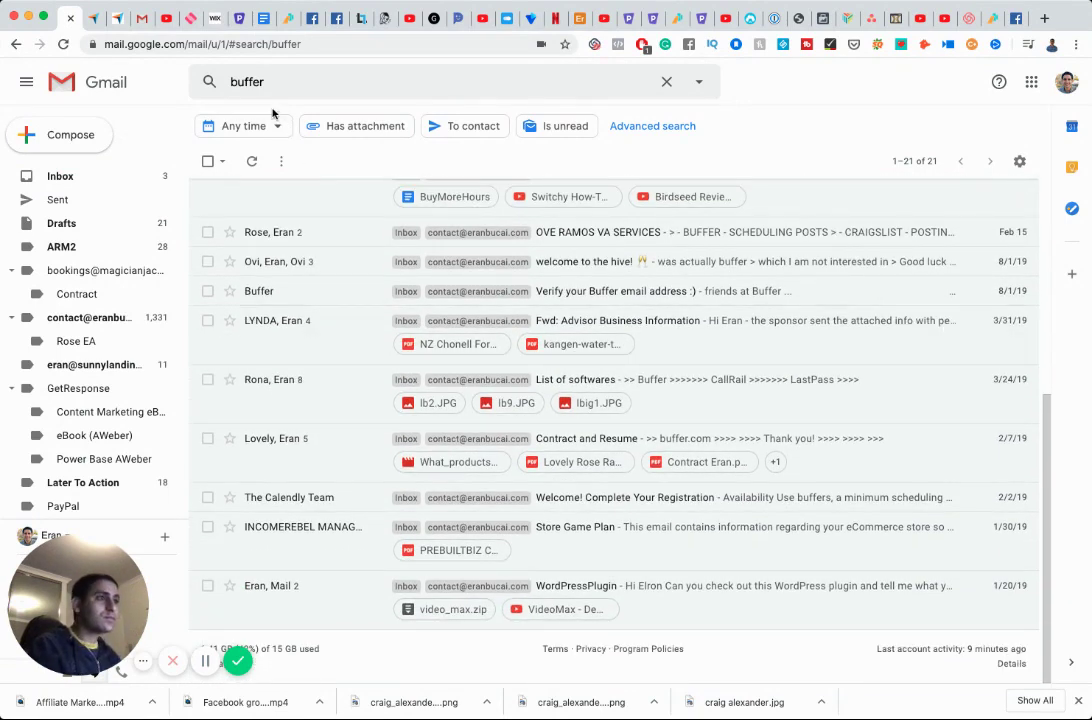
Refine the search to 'buff capterra', then start a Buffer review from Capterra's software list.
{"action": "left_click", "coordinate": [293, 85]}
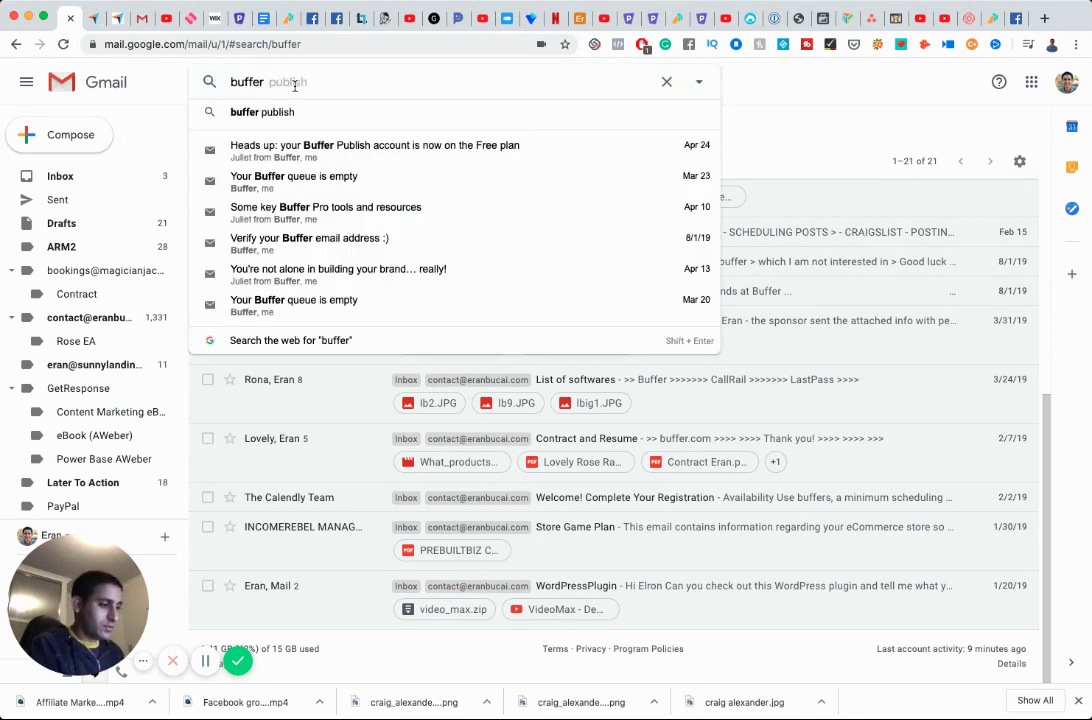
{"action": "type", "text": "capterra"}
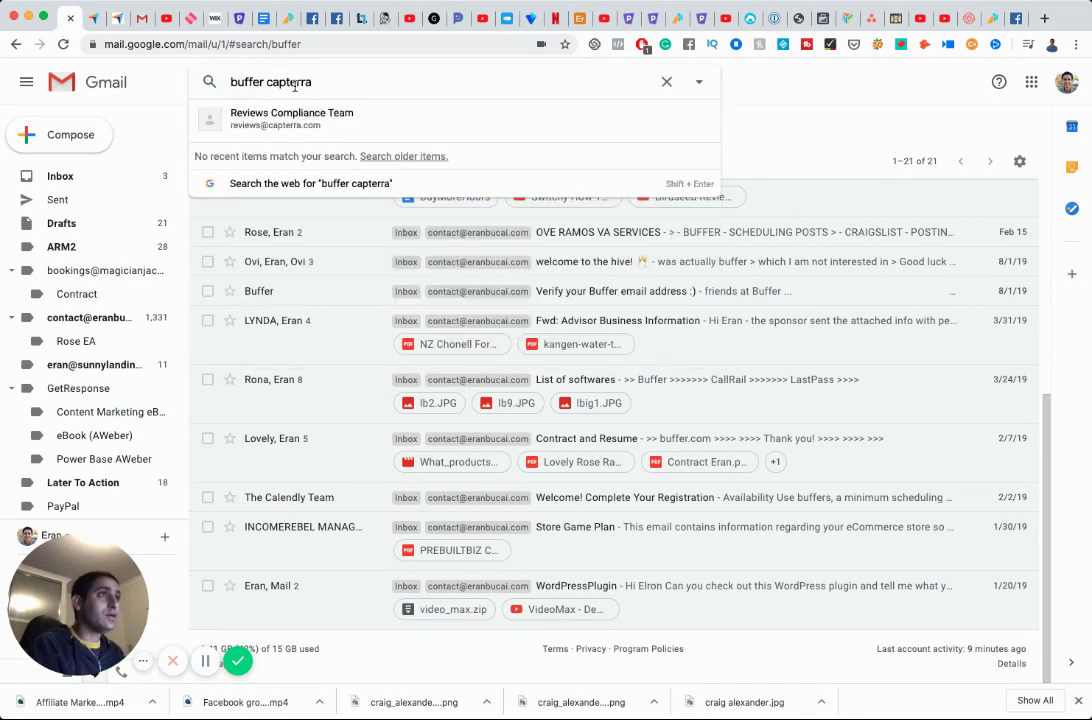
{"action": "key", "text": "Return"}
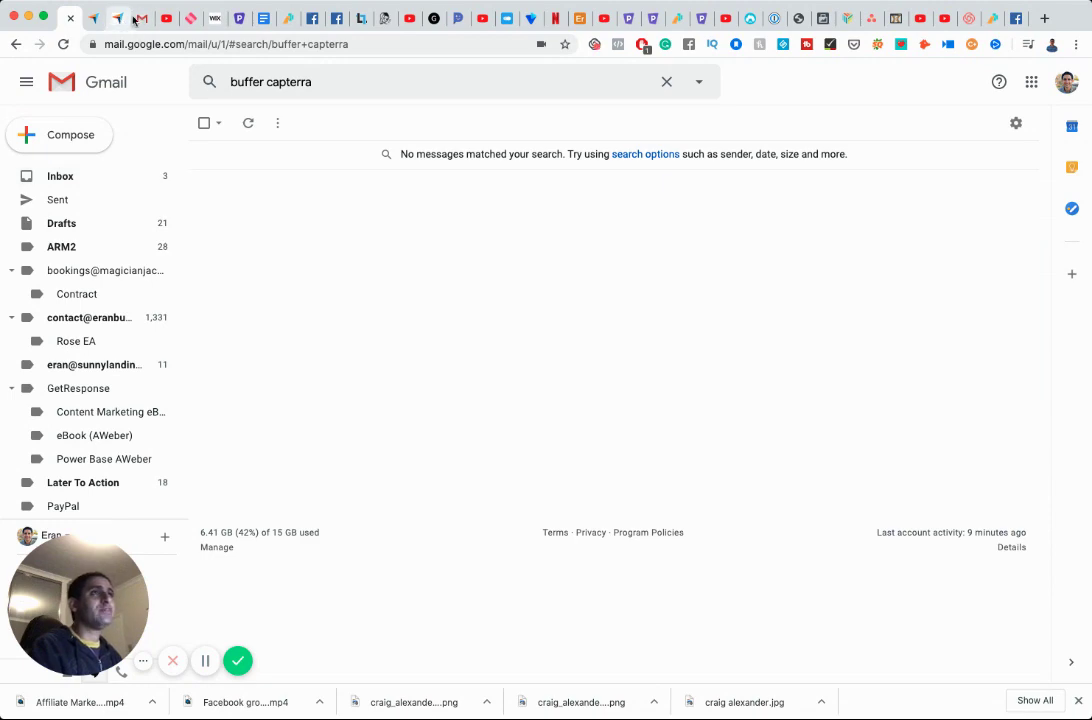
{"action": "left_click", "coordinate": [93, 18]}
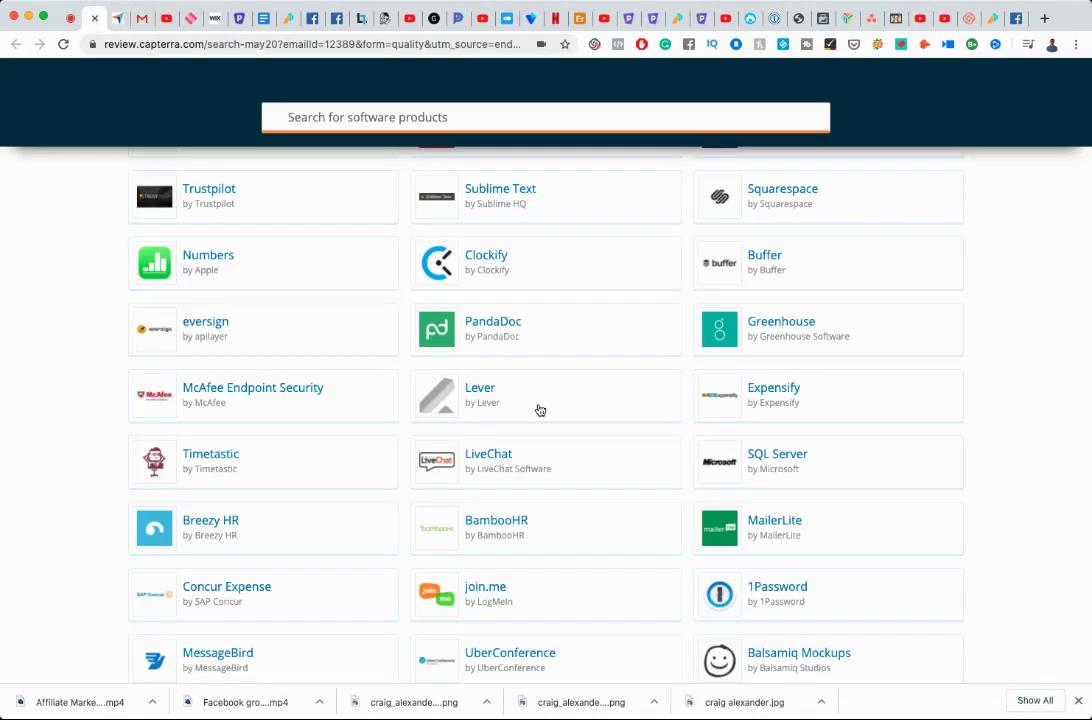
{"action": "scroll", "coordinate": [795, 366], "scroll_direction": "up", "scroll_amount": 2}
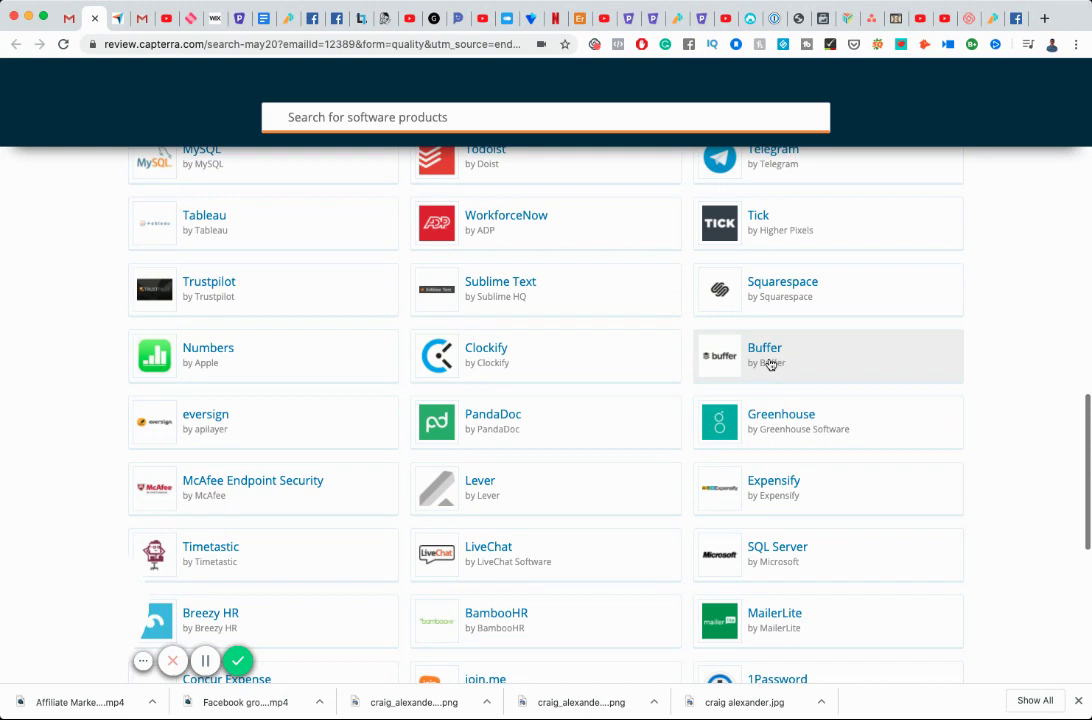
{"action": "left_click", "coordinate": [770, 365]}
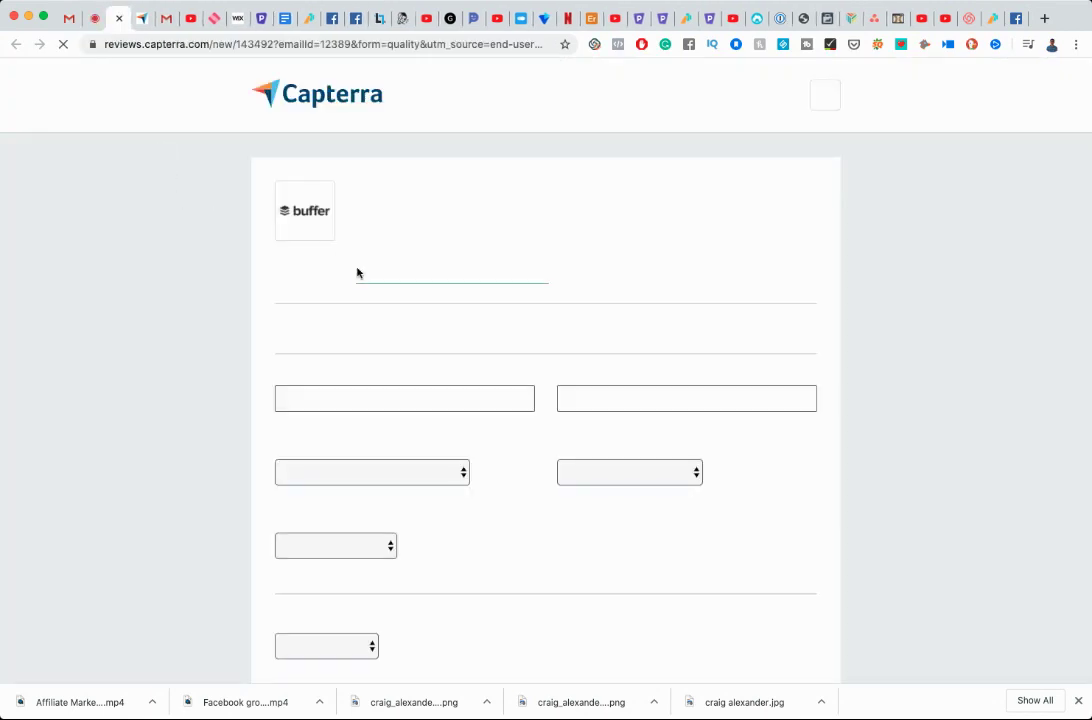
Enter job title 'Entrepreneur', the organization name, and Electrical/Electronic Manufacturing as industry.
{"action": "left_click", "coordinate": [407, 398]}
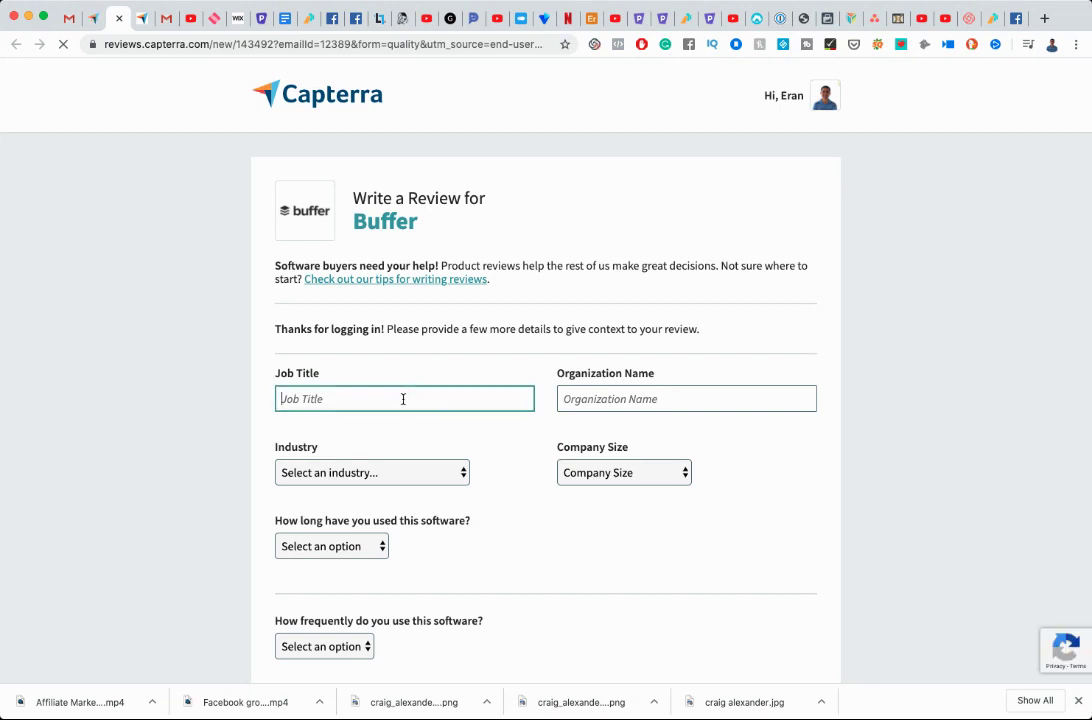
{"action": "type", "text": "Entrepreneur"}
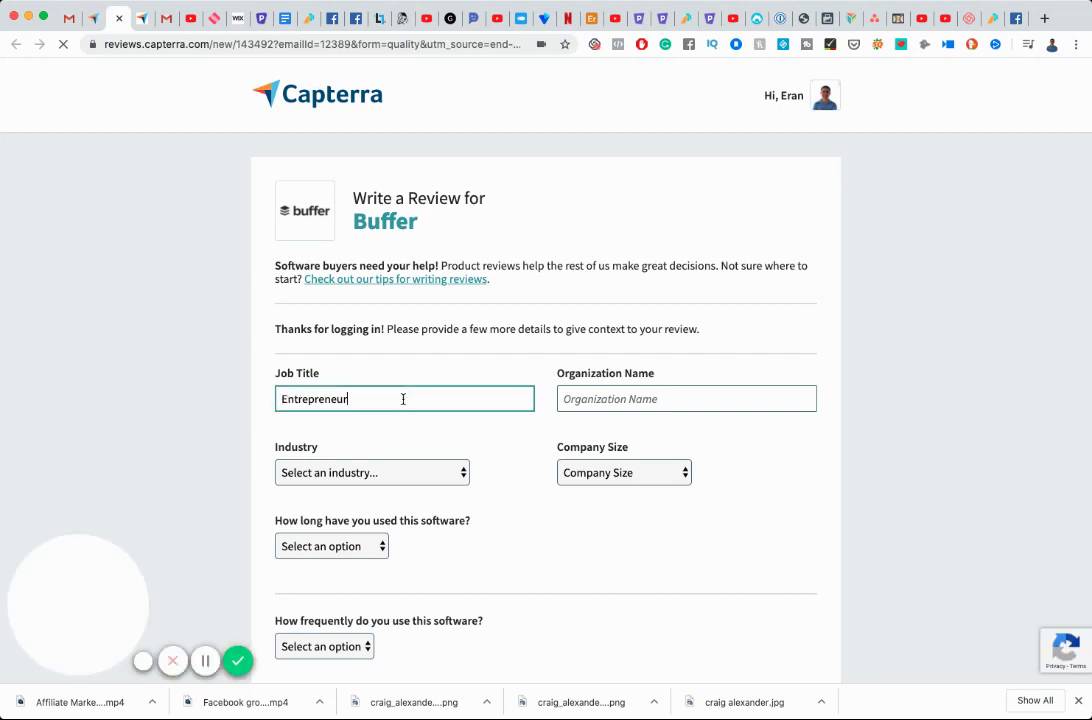
{"action": "key", "text": "Tab"}
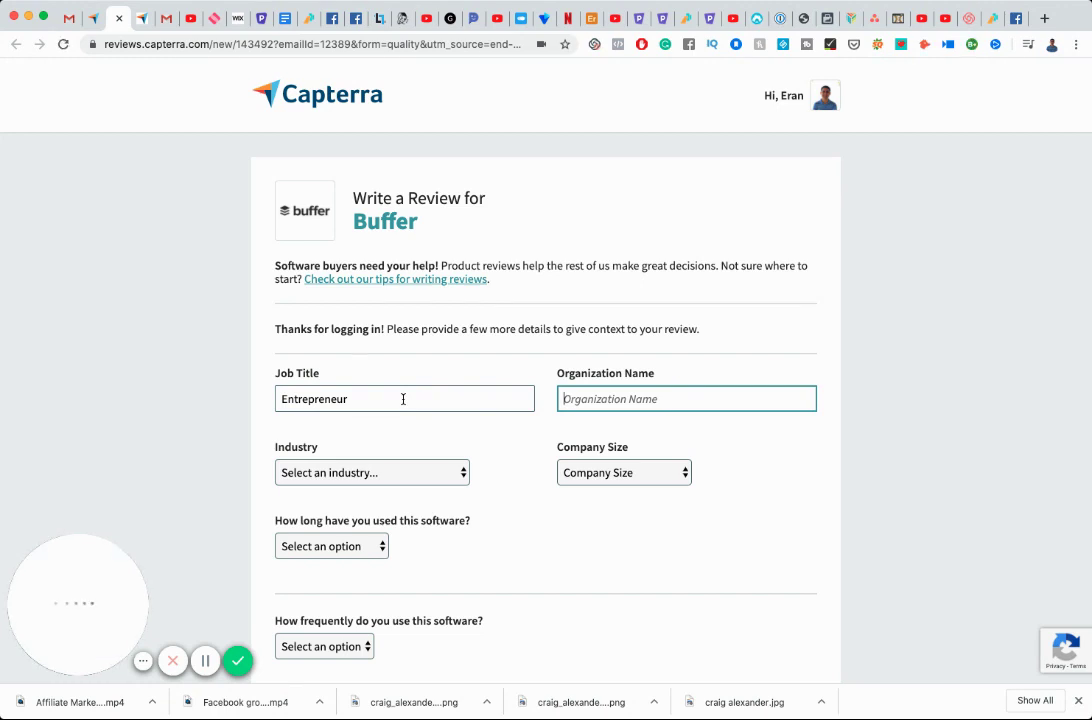
{"action": "type", "text": "Eran Bucai"}
{"action": "key", "text": "Tab"}
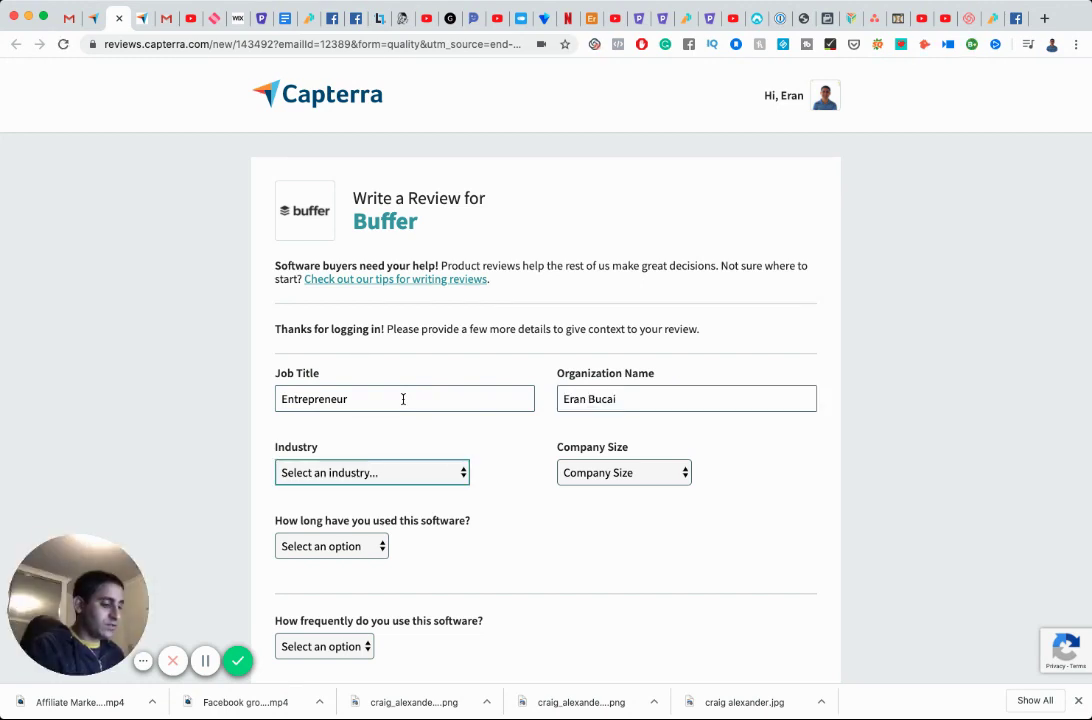
{"action": "type", "text": "elec"}
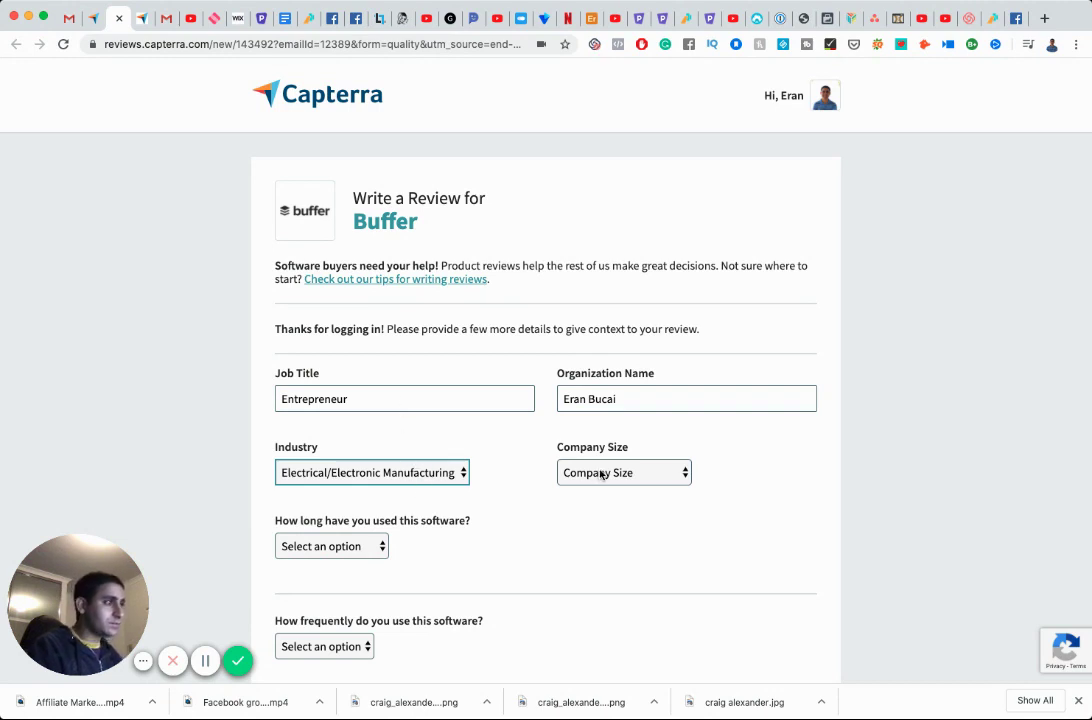
{"action": "key", "text": "Tab"}
{"action": "key", "text": "Tab"}
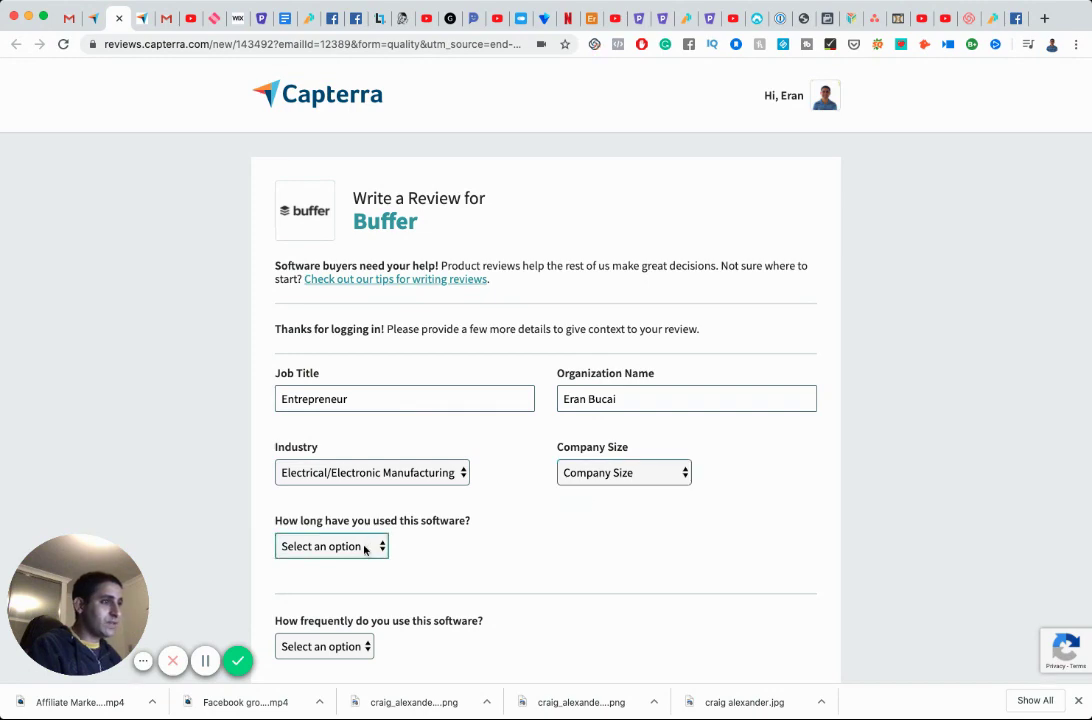
Set free trial, Monthly use, user and administrator roles, anonymous posting, and Myself Only company size.
{"action": "scroll", "coordinate": [431, 556], "scroll_direction": "down", "scroll_amount": 2}
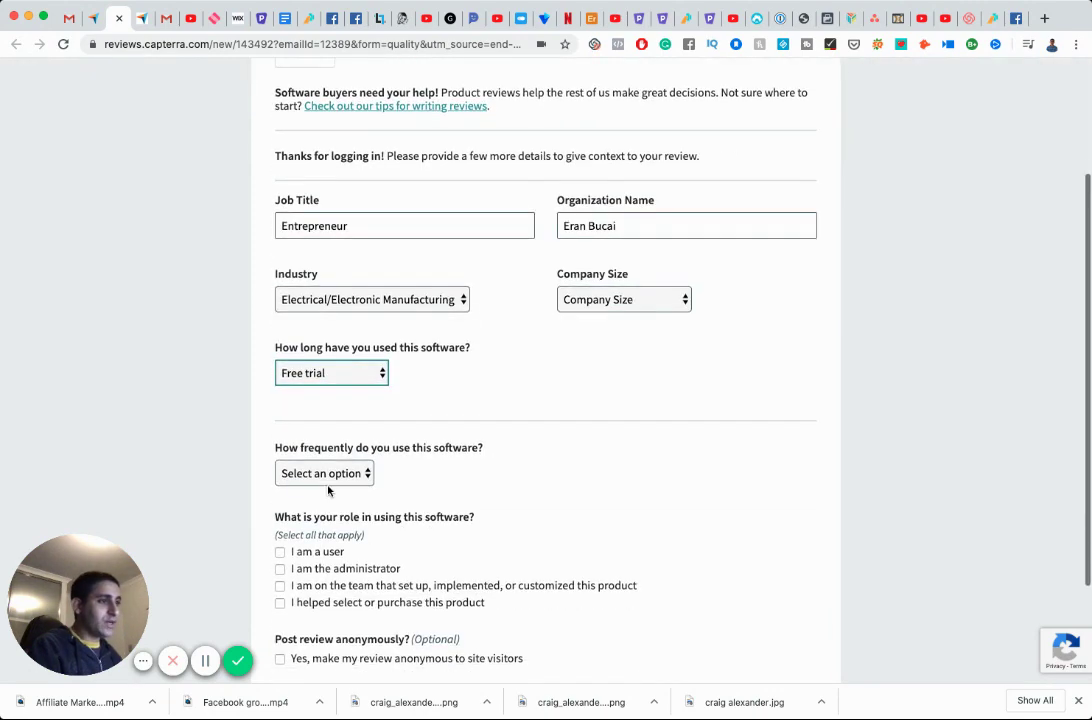
{"action": "key", "text": "Tab"}
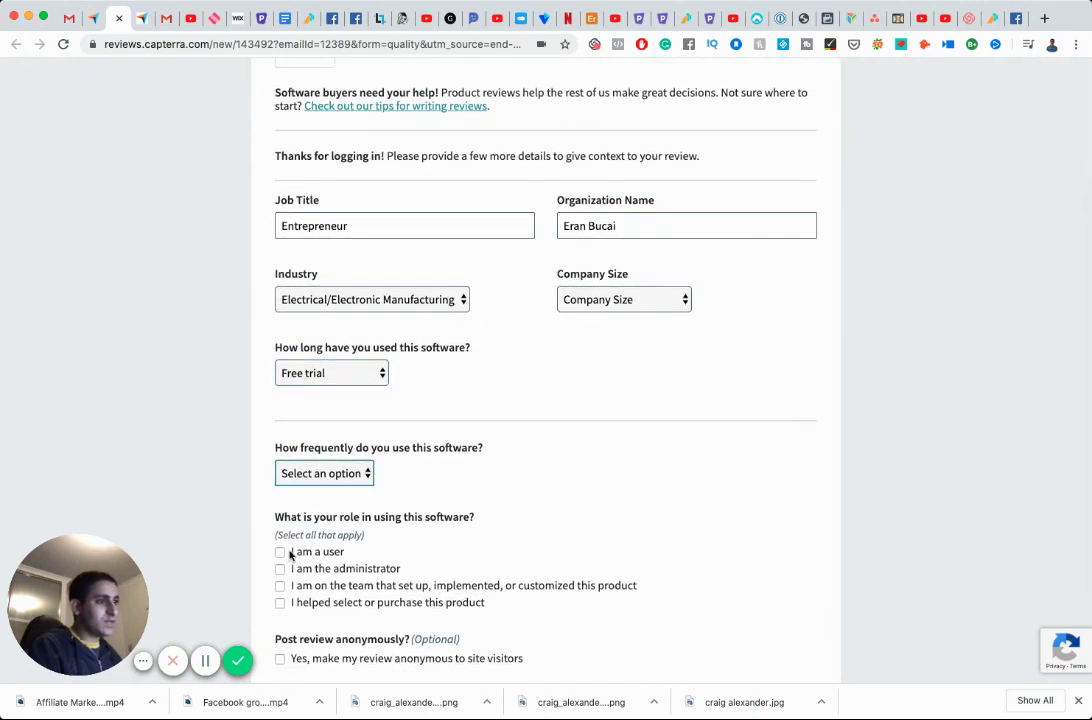
{"action": "key", "text": "m"}
{"action": "left_click", "coordinate": [280, 552]}
{"action": "left_click", "coordinate": [280, 568]}
{"action": "scroll", "coordinate": [345, 555], "scroll_direction": "down", "scroll_amount": 3}
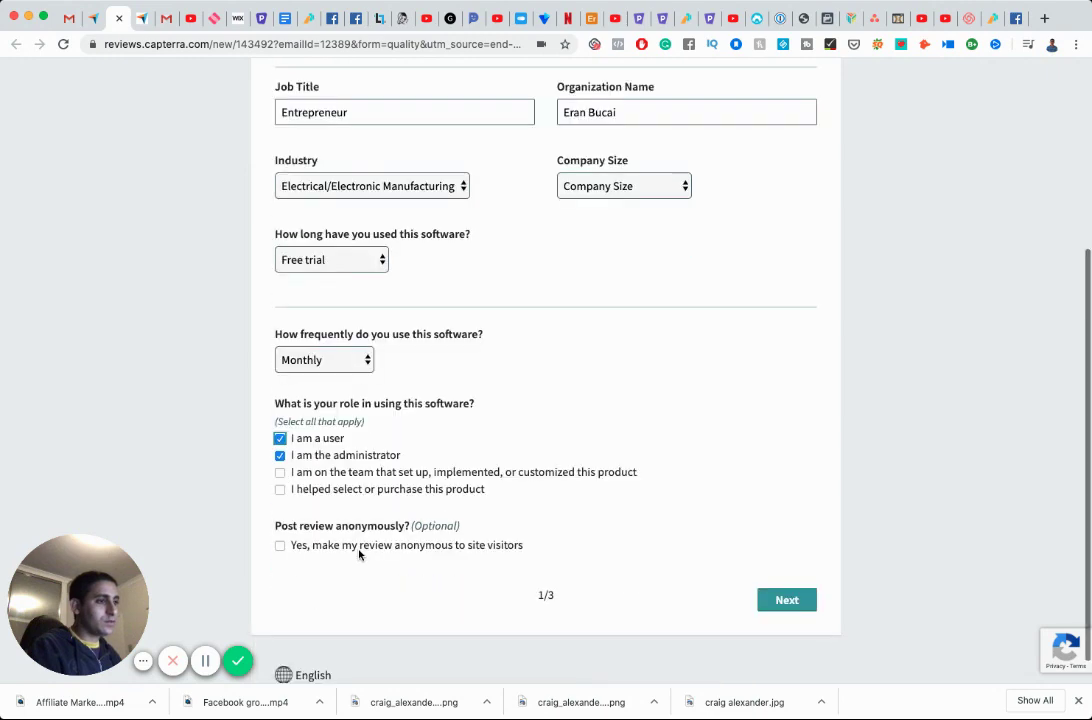
{"action": "left_click", "coordinate": [280, 515]}
{"action": "left_click", "coordinate": [760, 568]}
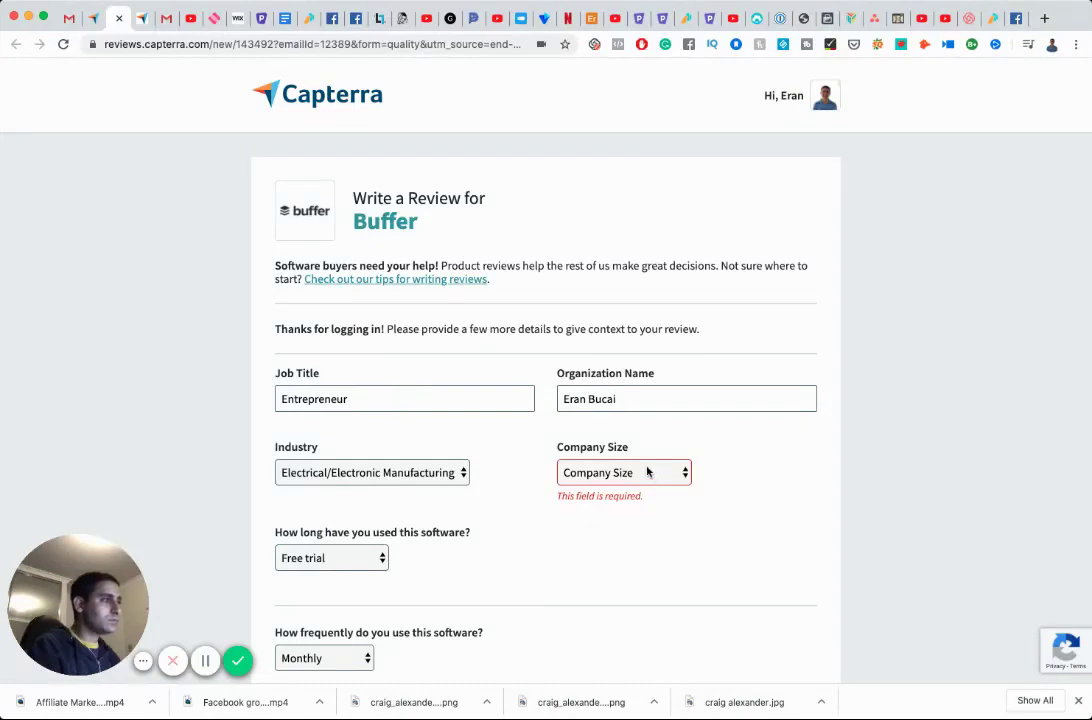
{"action": "key", "text": "m"}
{"action": "scroll", "coordinate": [649, 499], "scroll_direction": "down", "scroll_amount": 5}
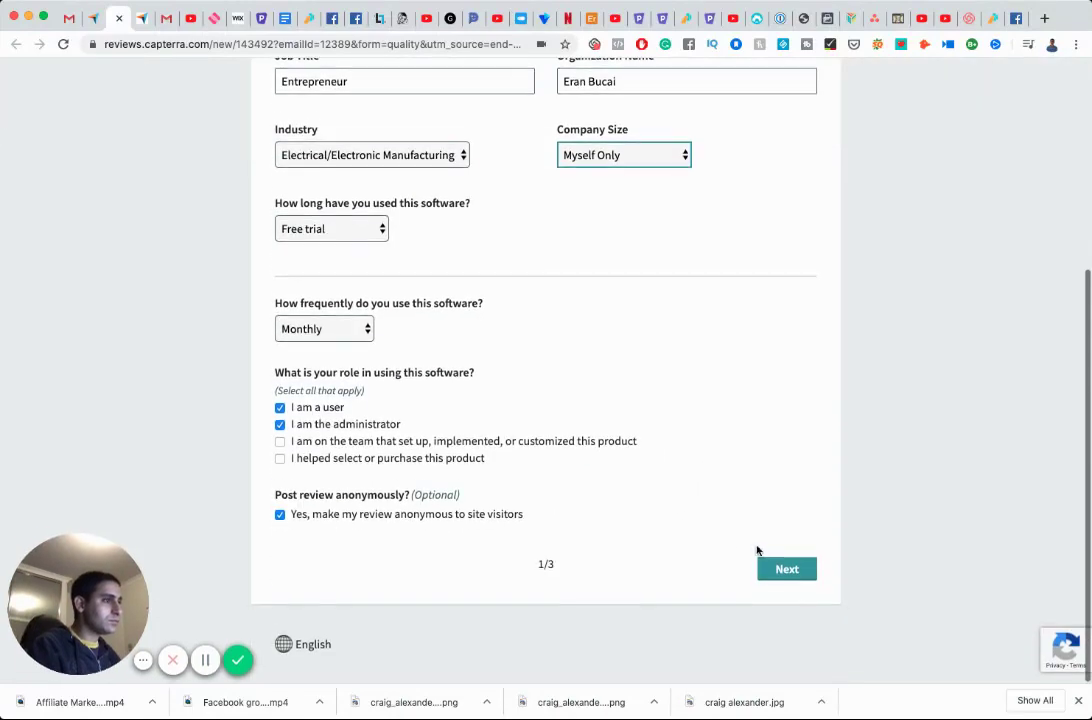
{"action": "left_click", "coordinate": [762, 568]}
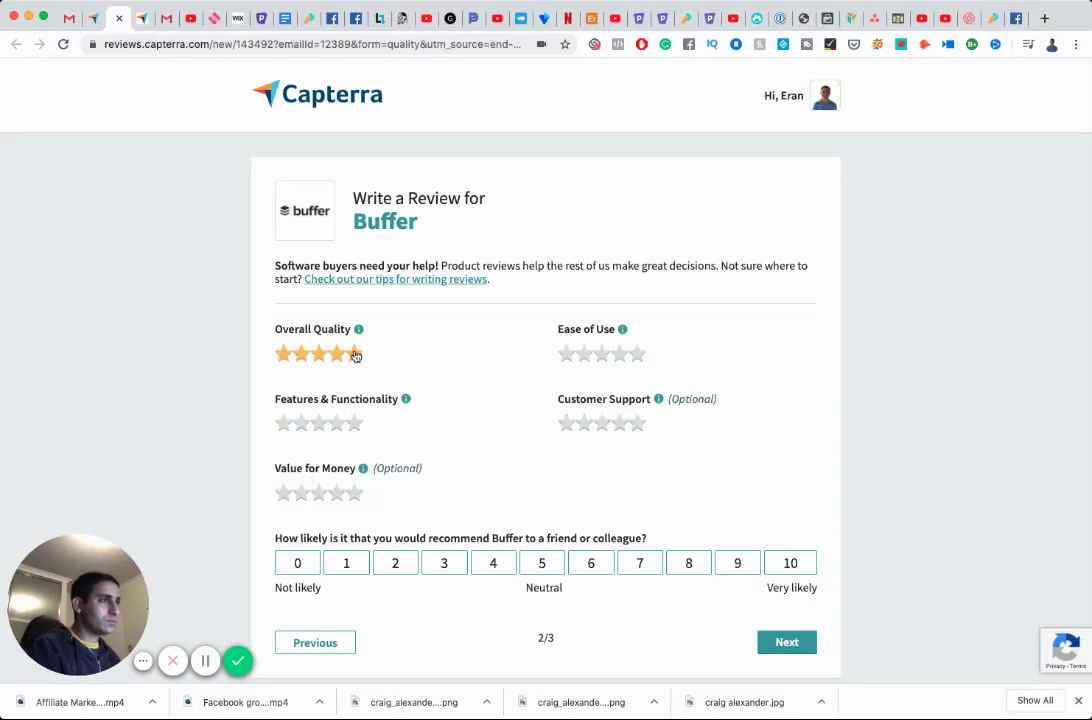
Rate Buffer five stars in all four categories and give it a 10 recommendation score.
{"action": "left_click", "coordinate": [355, 353]}
{"action": "left_click", "coordinate": [636, 354]}
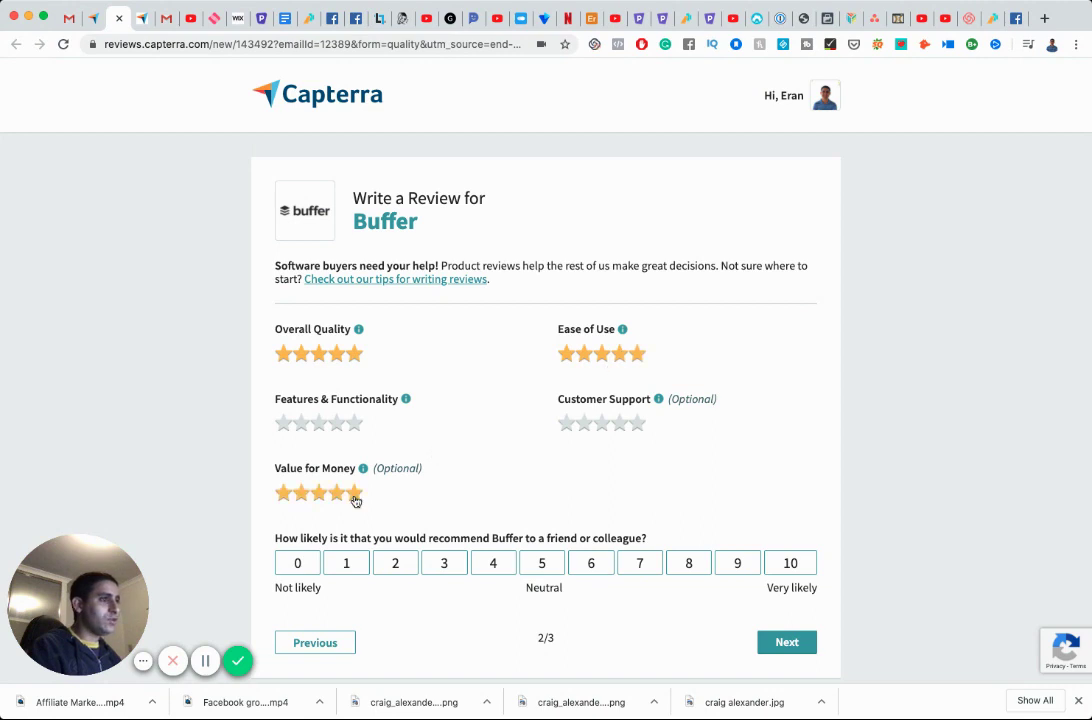
{"action": "left_click", "coordinate": [355, 493]}
{"action": "left_click", "coordinate": [735, 566]}
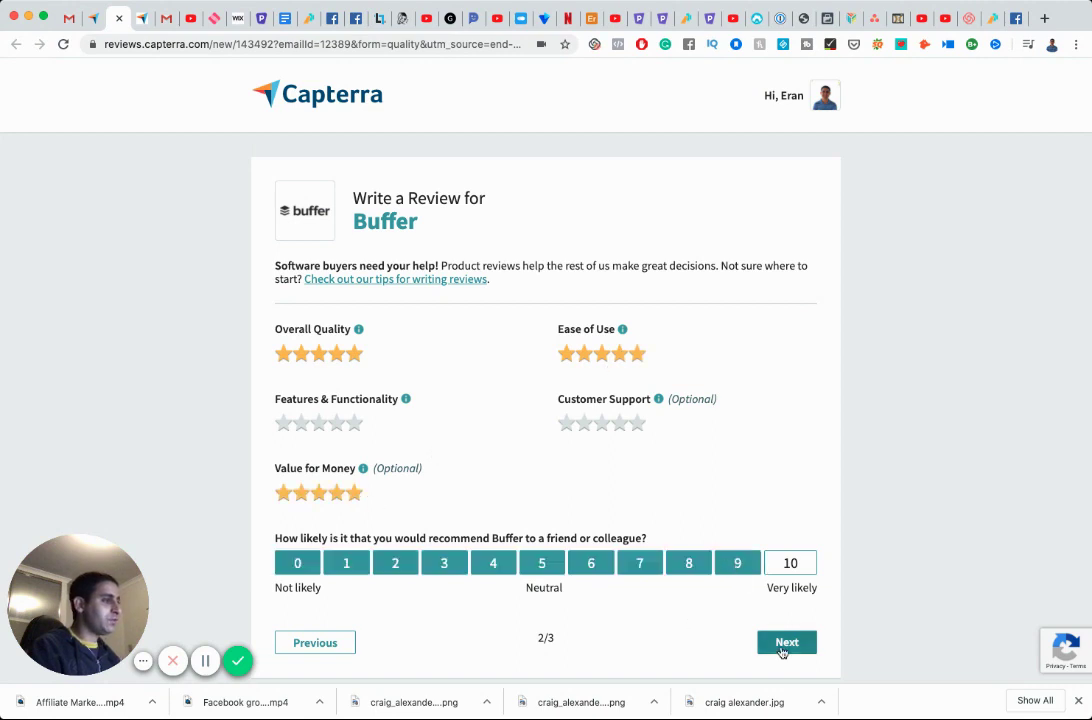
{"action": "left_click", "coordinate": [786, 643]}
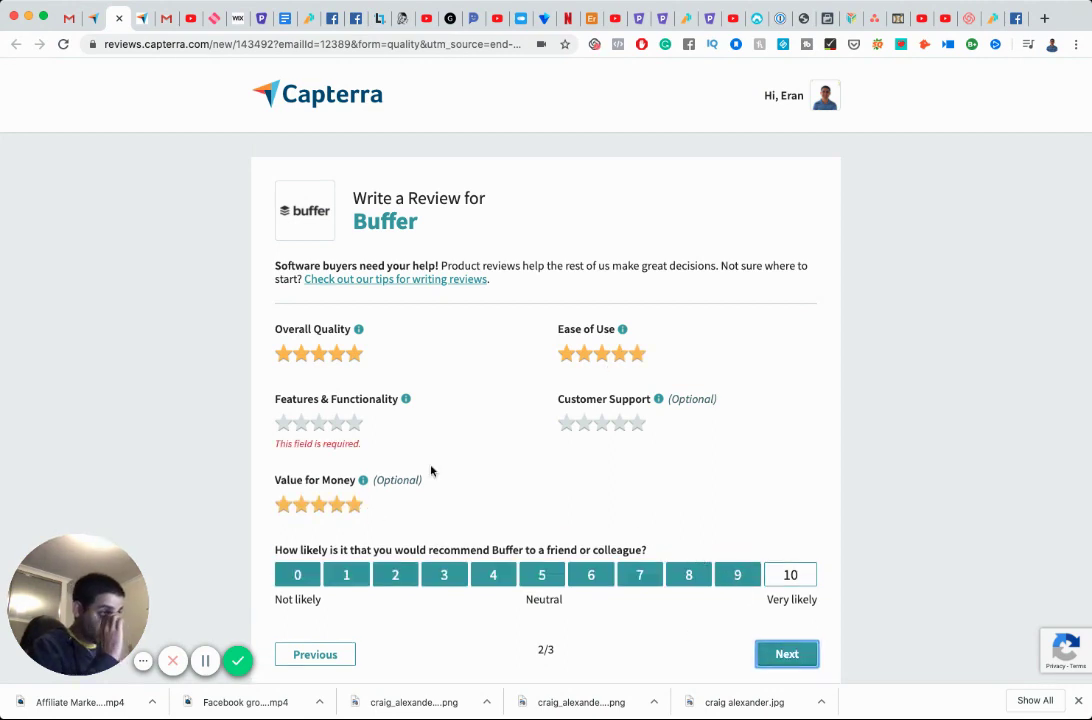
{"action": "left_click", "coordinate": [354, 424]}
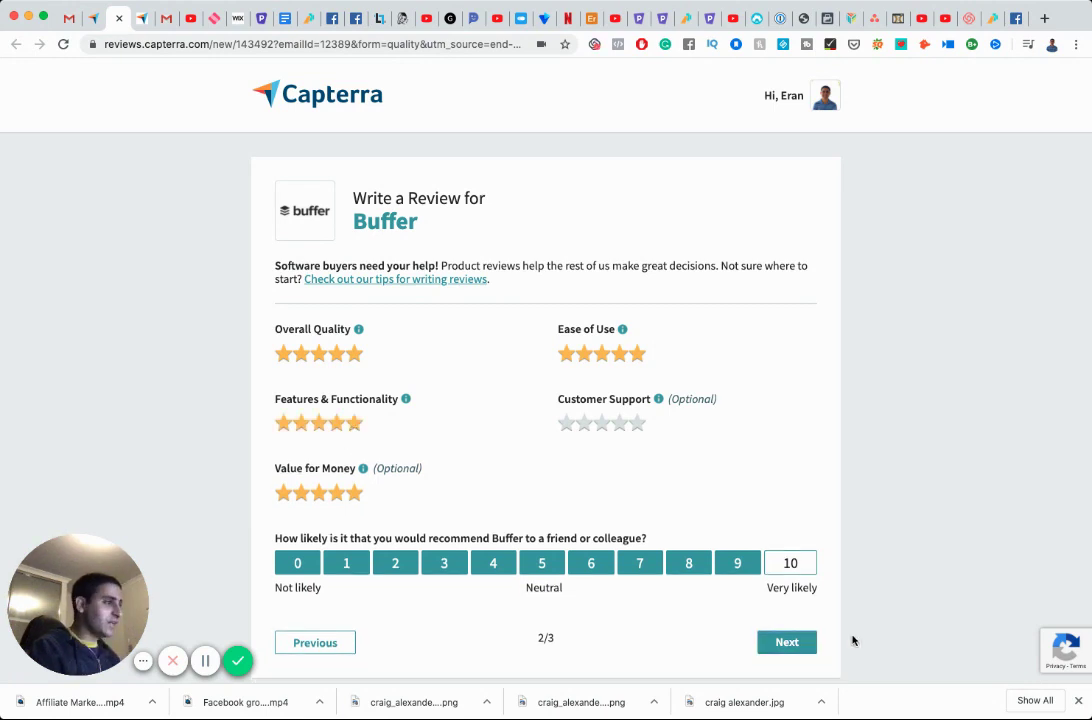
{"action": "left_click", "coordinate": [787, 642]}
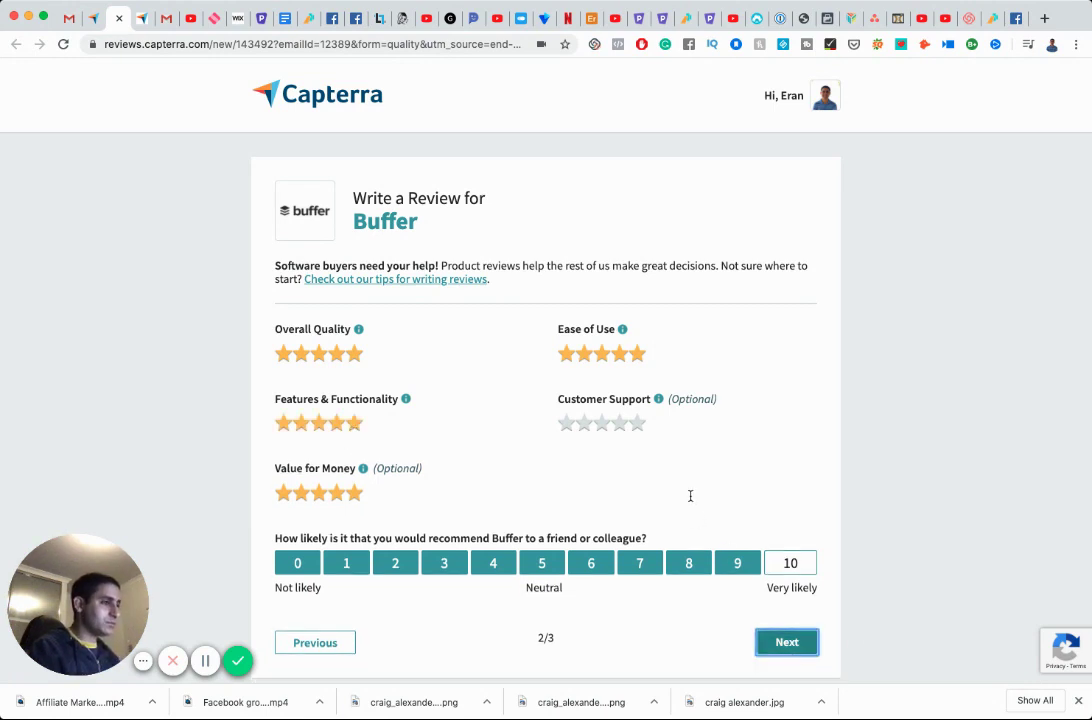
{"action": "left_click", "coordinate": [479, 358]}
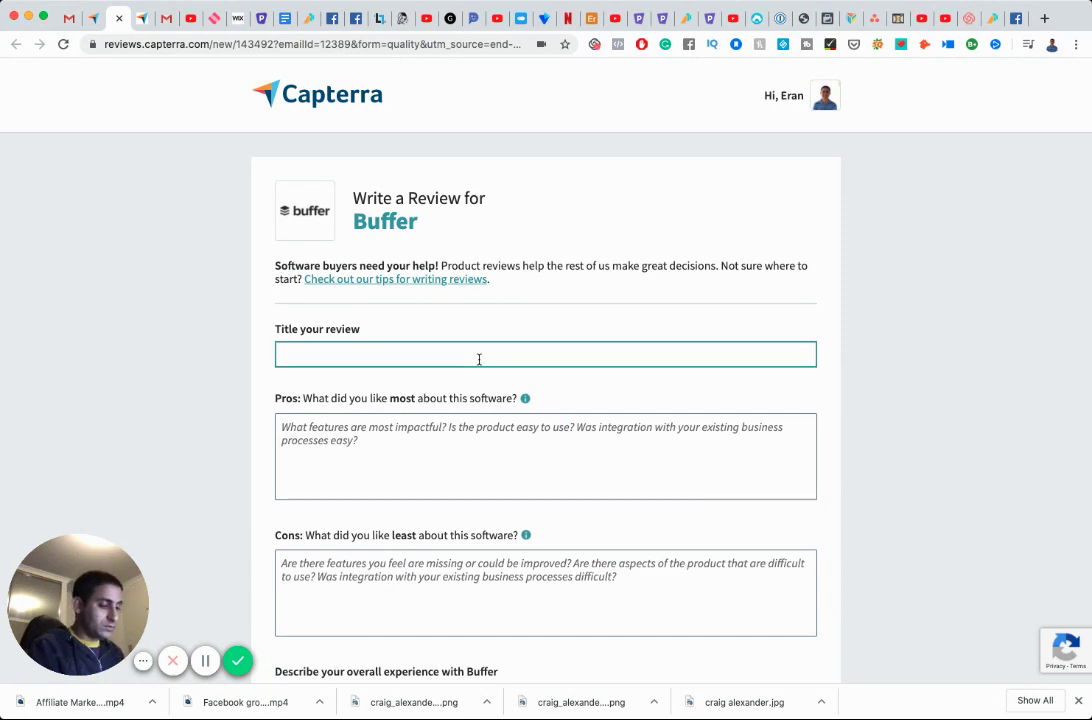
Title the Buffer review 'Used it for a client, good value'.
{"action": "type", "text": "Used it for a client, "}
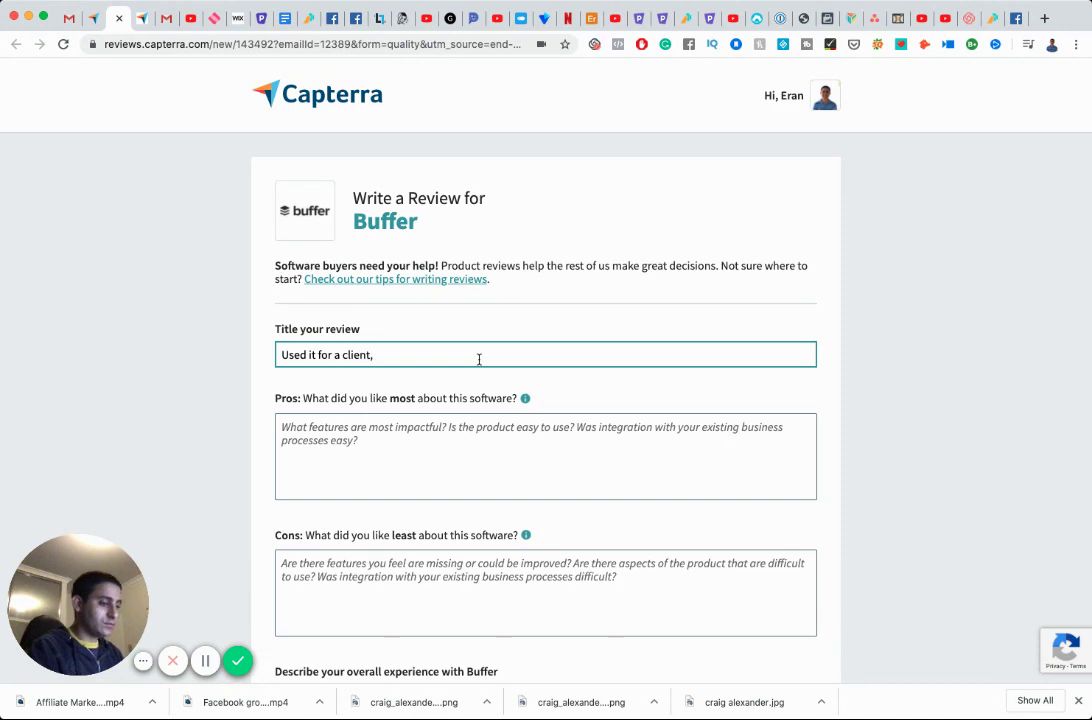
{"action": "type", "text": "gre"}
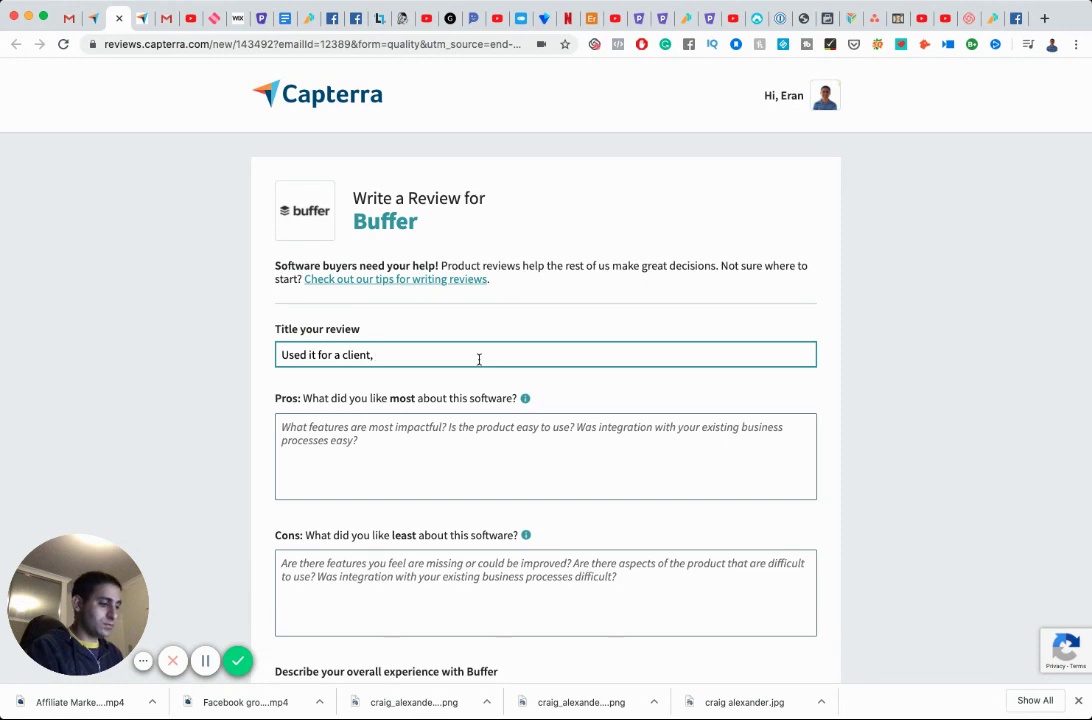
{"action": "type", "text": "good value"}
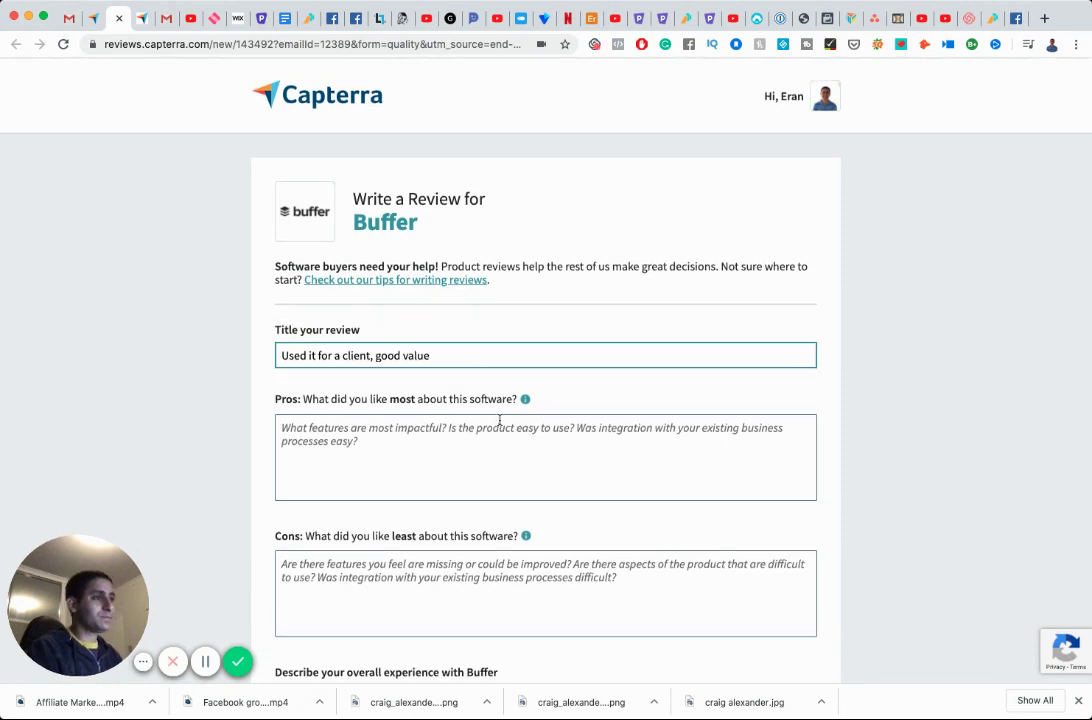
{"action": "left_click", "coordinate": [512, 437]}
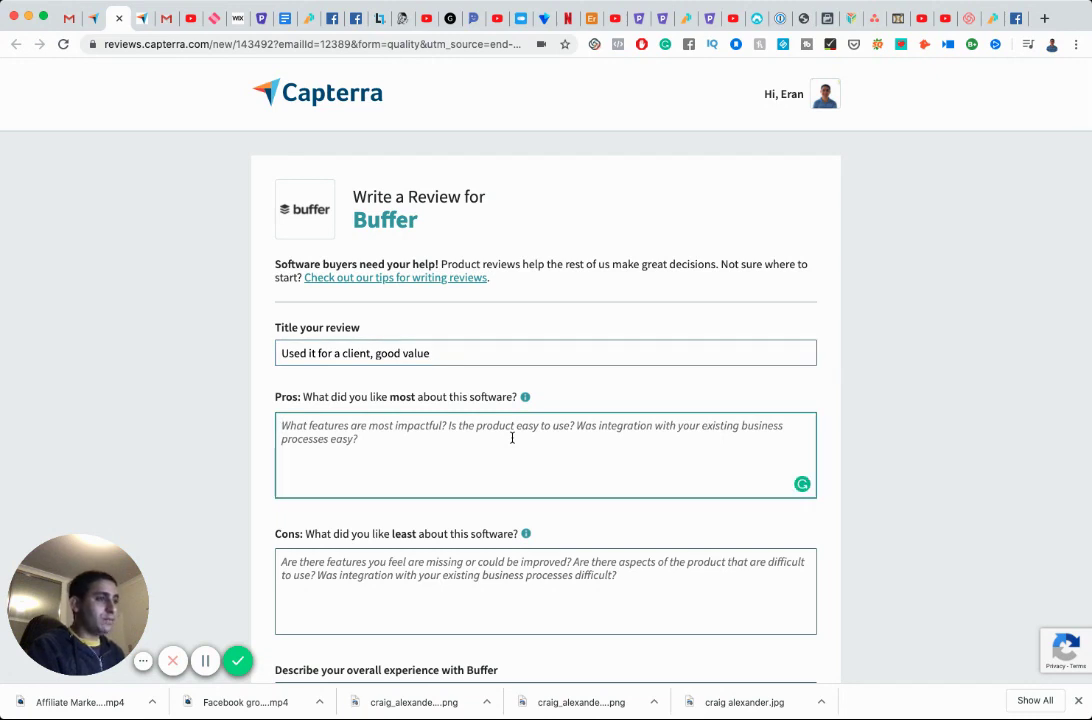
Write the Pros paragraph about scheduling LinkedIn and Instagram for a client, changing 'surprised with' to 'surprised by'.
{"action": "type", "text": "m"}
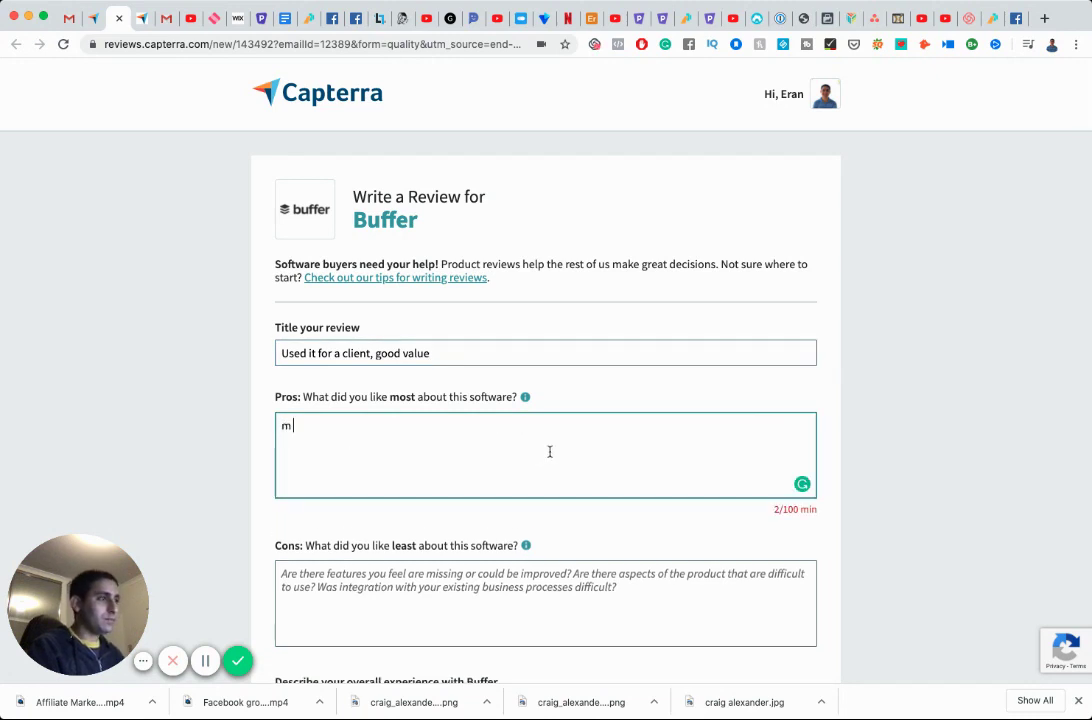
{"action": "key", "text": "BackSpace"}
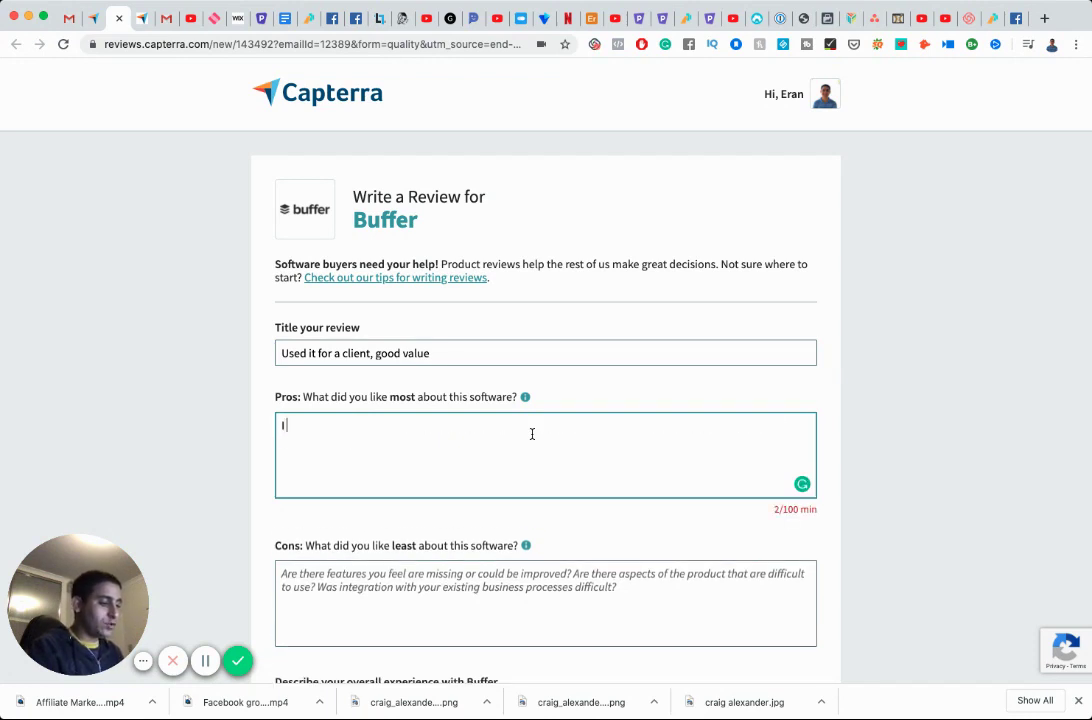
{"action": "type", "text": "I am actually a paid user of Later"}
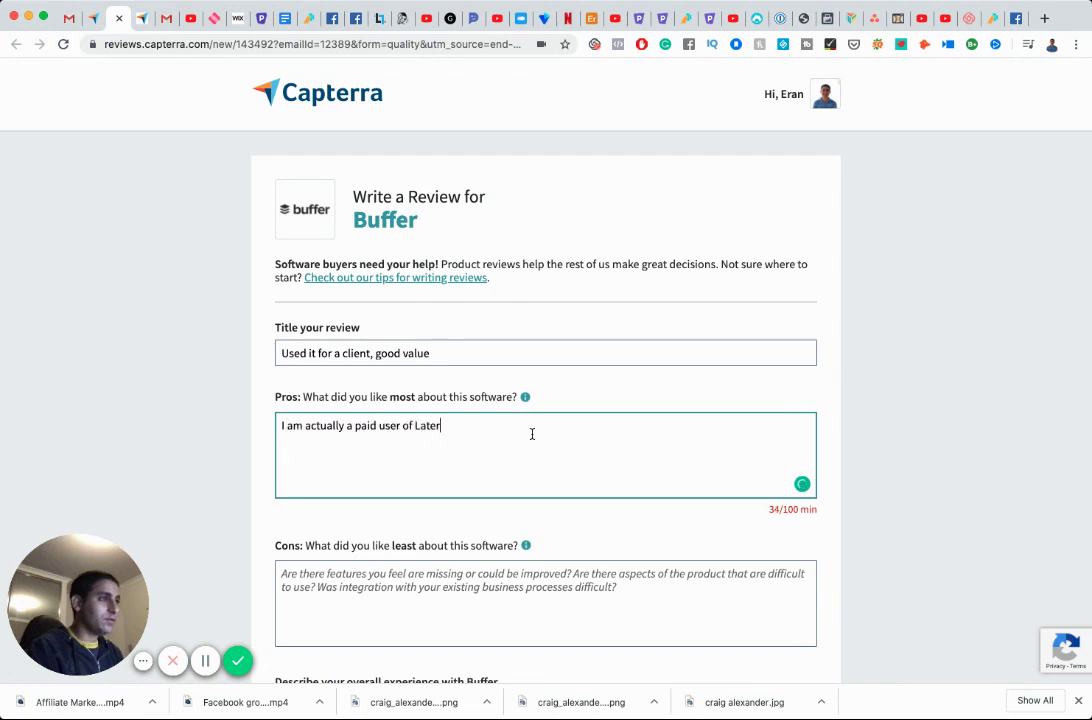
{"action": "type", "text": ". However, whe"}
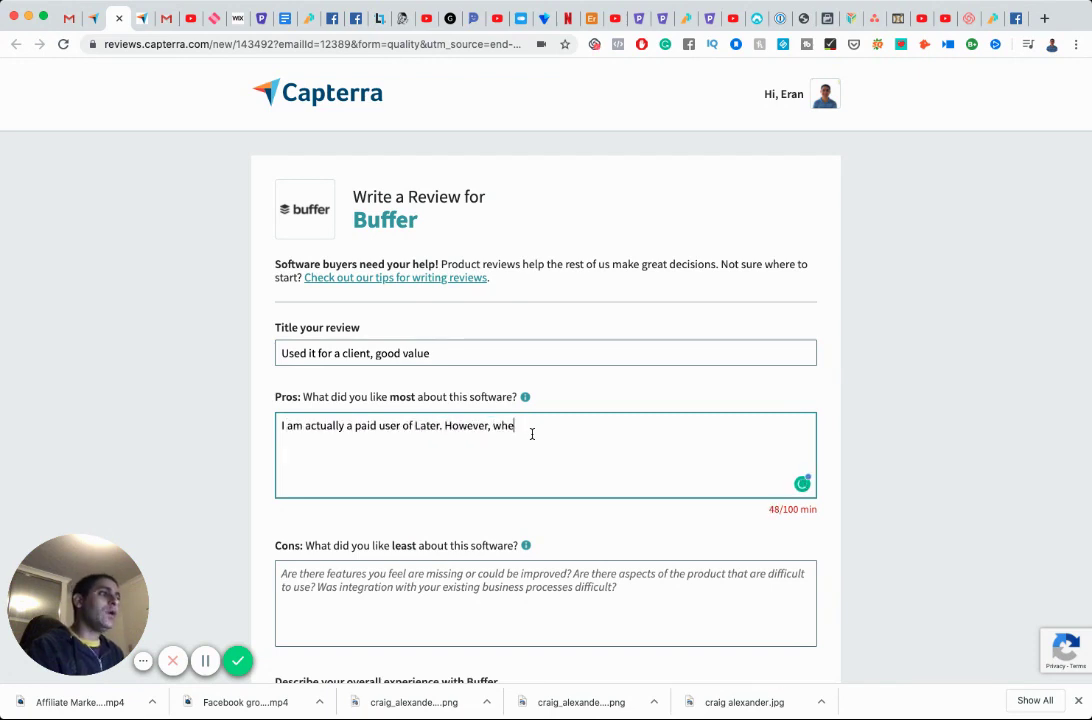
{"action": "type", "text": "n set"}
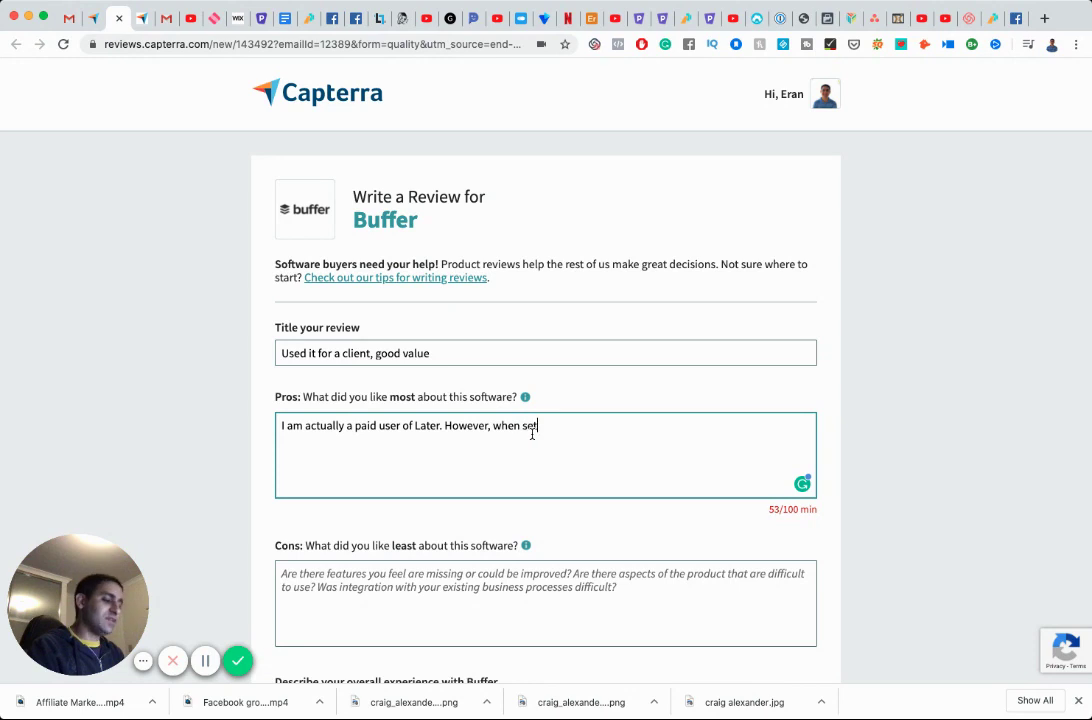
{"action": "type", "text": "ting up a so"}
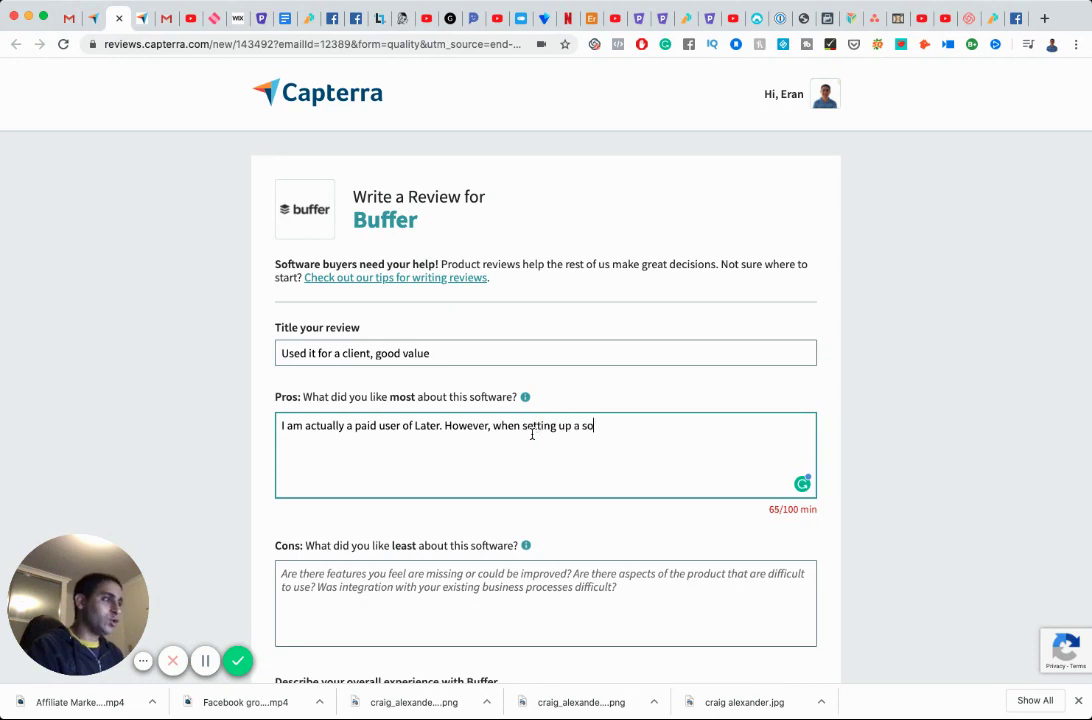
{"action": "type", "text": "cial media management "}
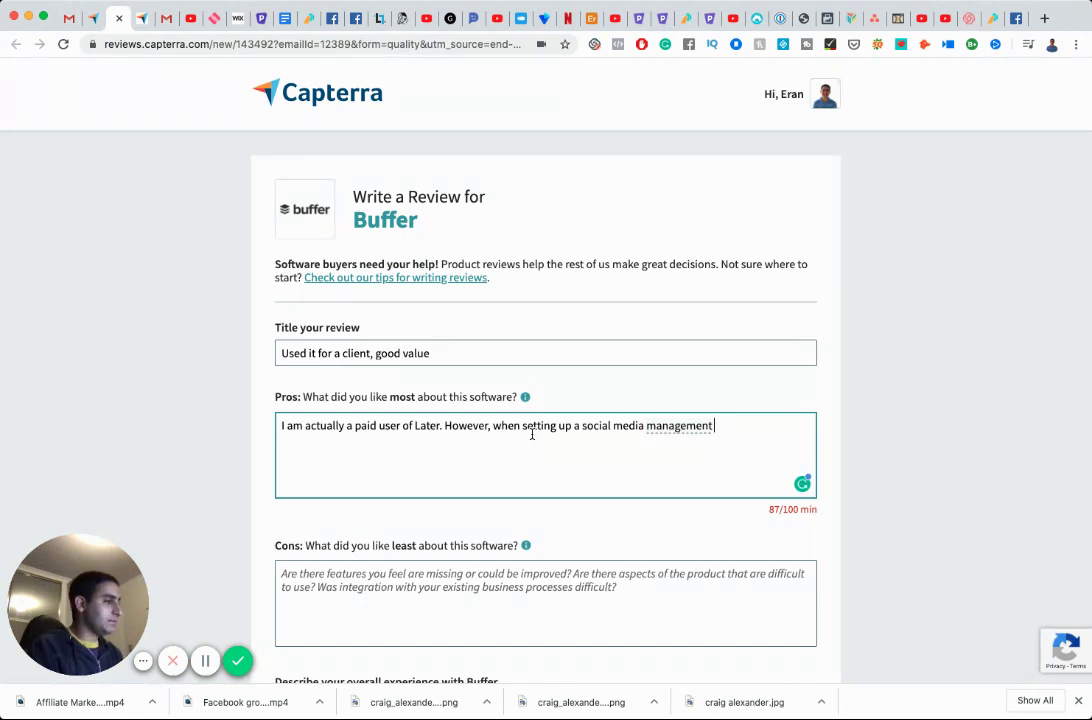
{"action": "type", "text": "service for a c"}
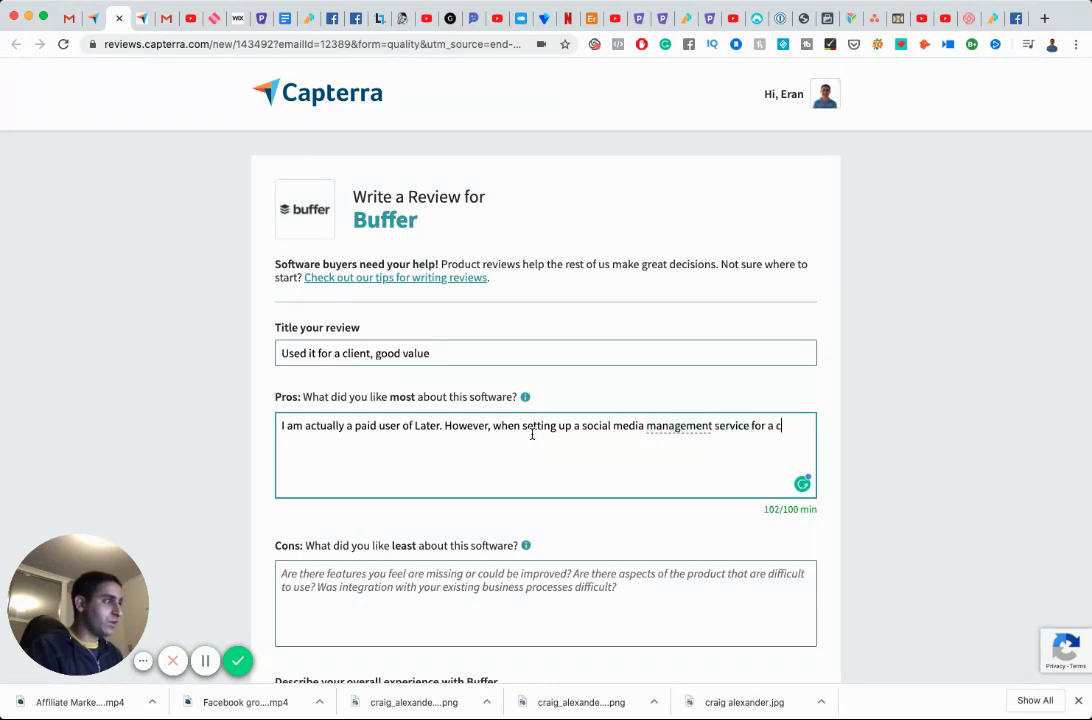
{"action": "type", "text": "lient, I needed"}
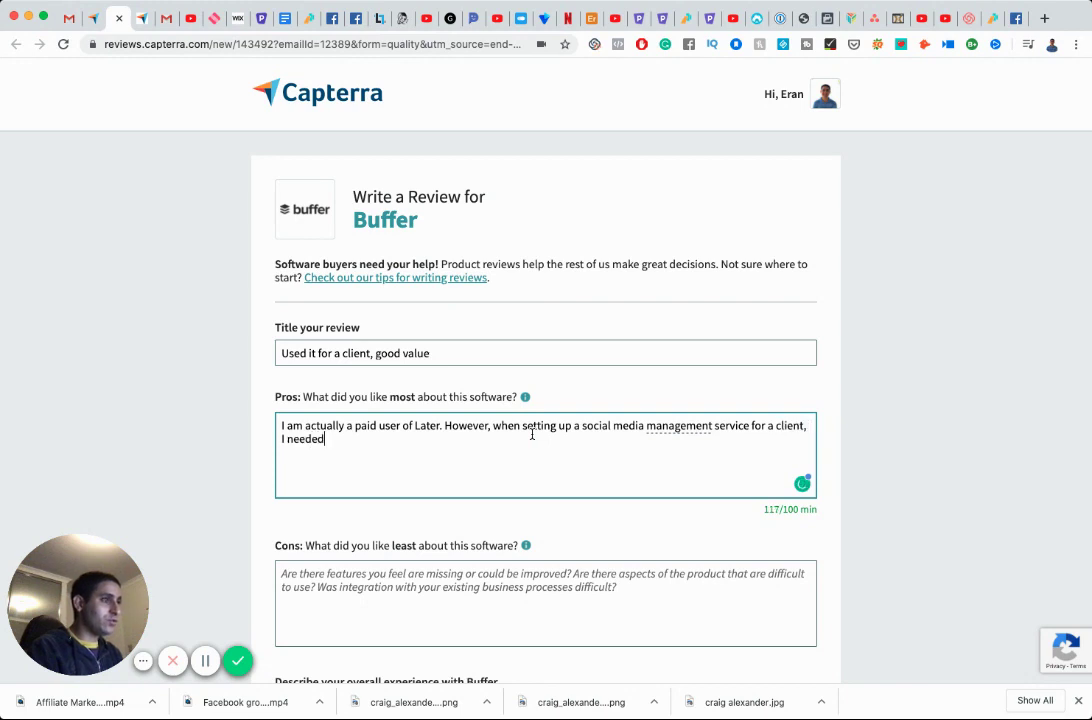
{"action": "type", "text": " to schedule posts f"}
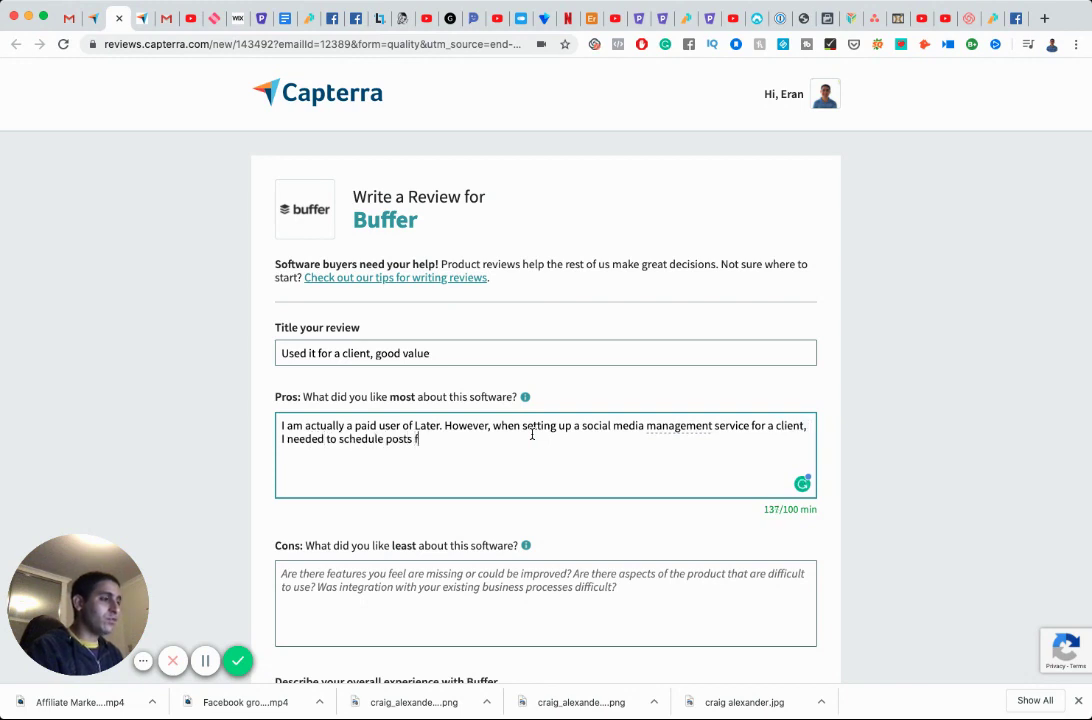
{"action": "type", "text": "or LinkedIn, which "}
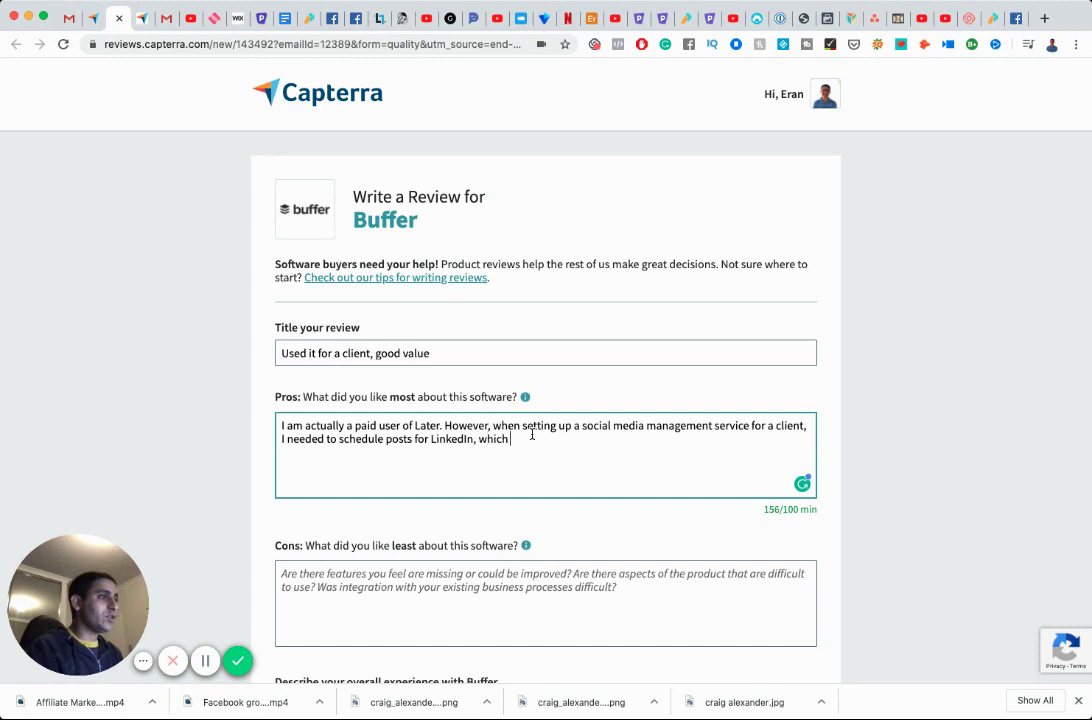
{"action": "type", "text": "is not possibl"}
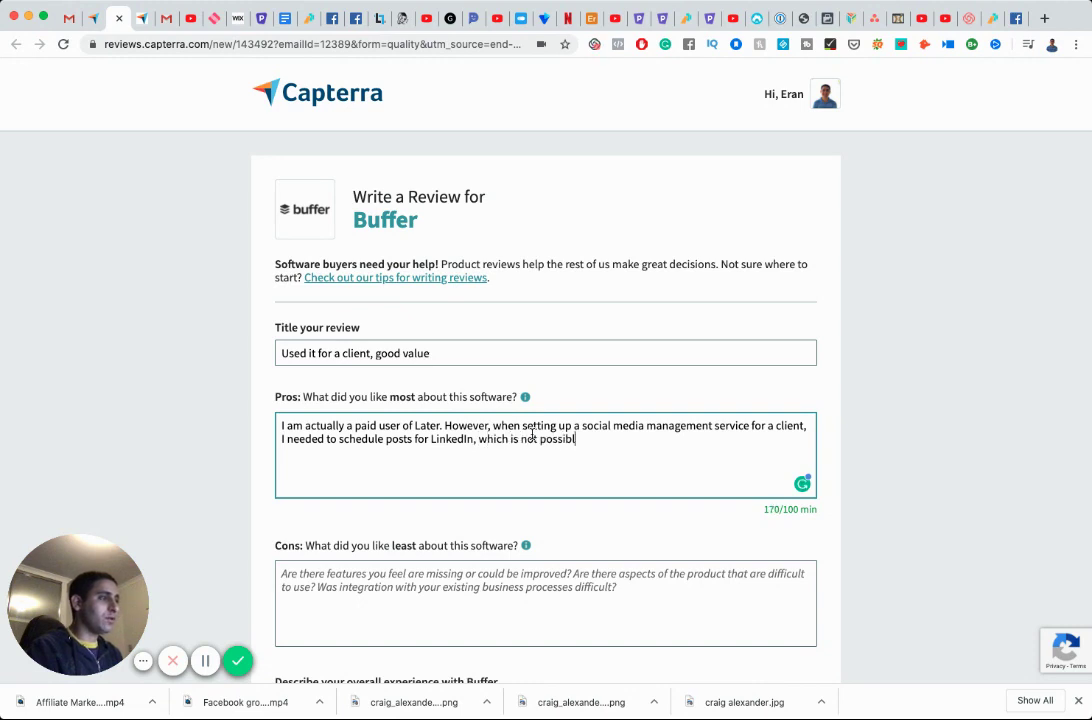
{"action": "type", "text": "e with Later. T"}
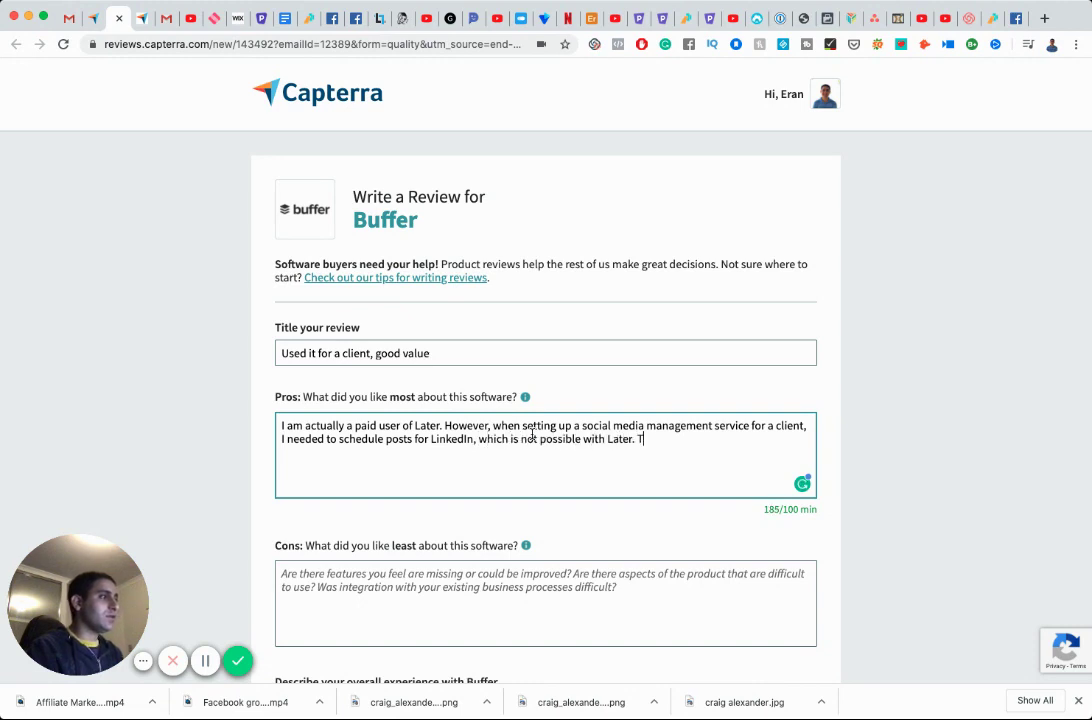
{"action": "type", "text": "herefore I recommended "}
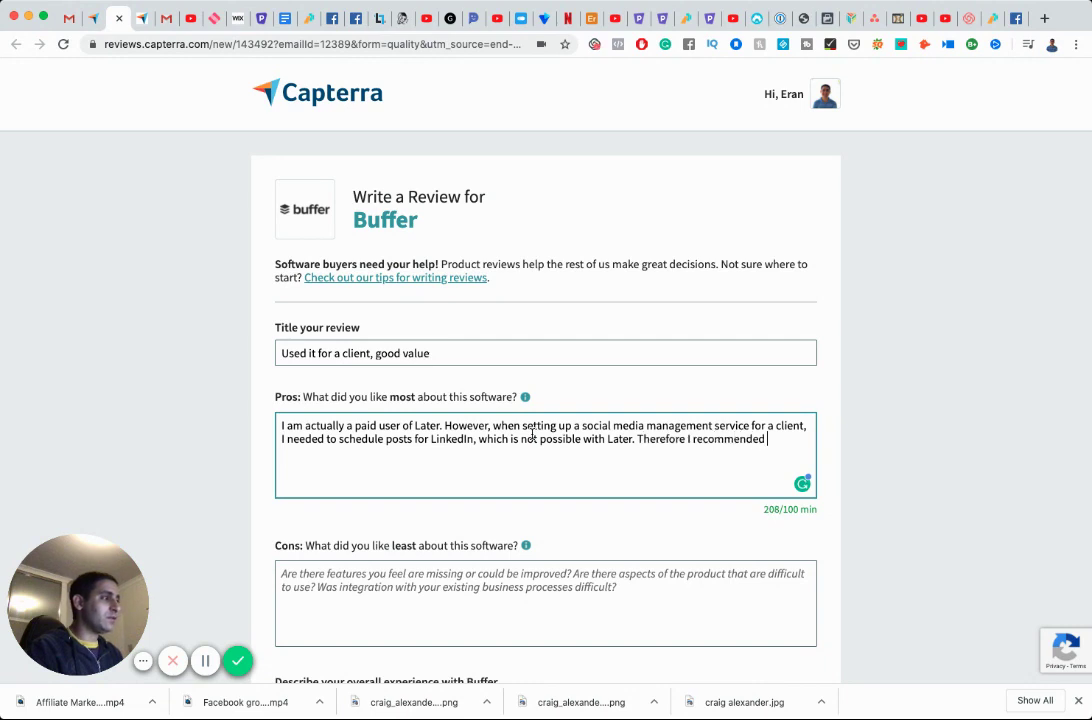
{"action": "type", "text": "to my client to use Bugg"}
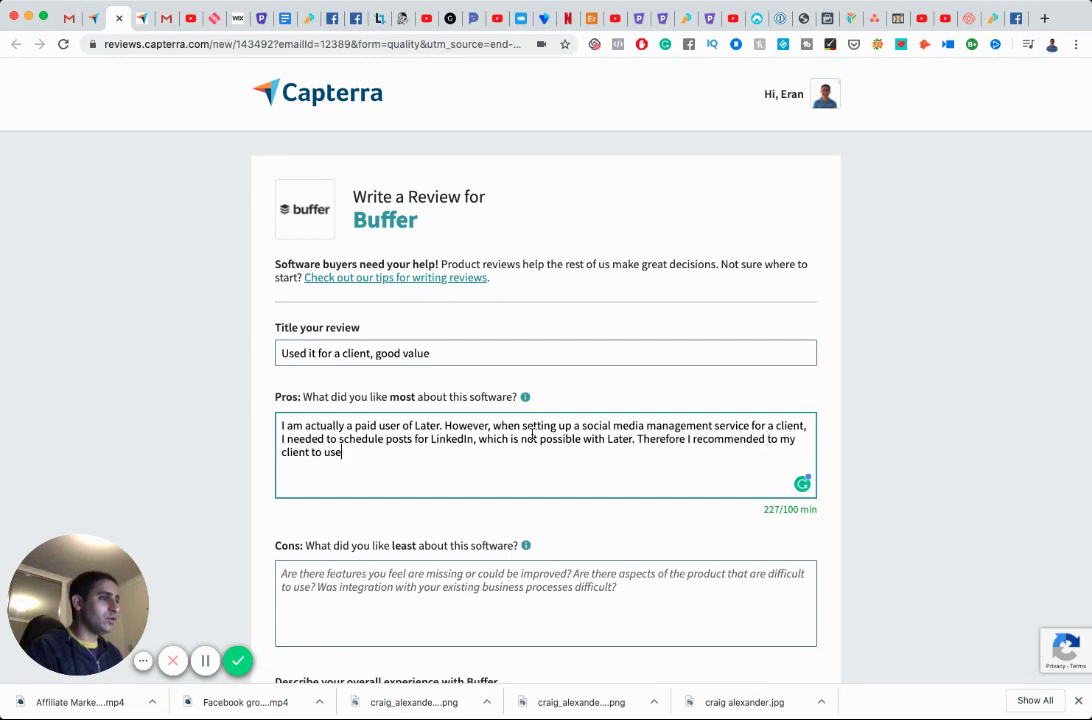
{"action": "key", "text": "BackSpace"}
{"action": "key", "text": "BackSpace"}
{"action": "type", "text": "ffer"}
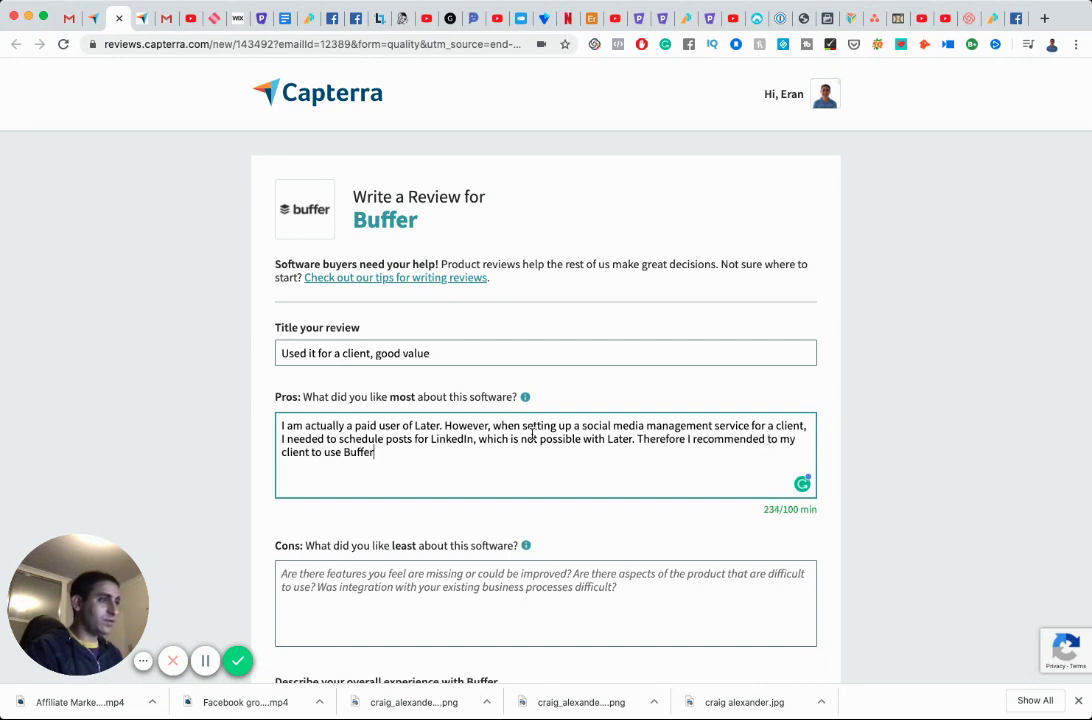
{"action": "type", "text": " and that's wh"}
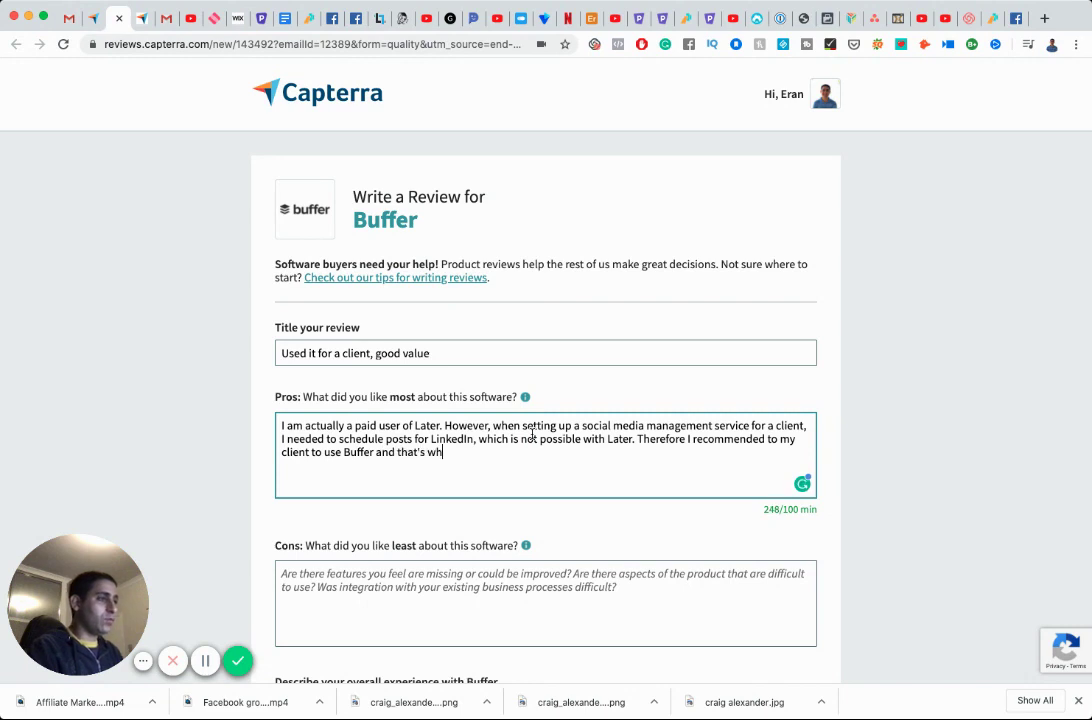
{"action": "type", "text": "y I used i"}
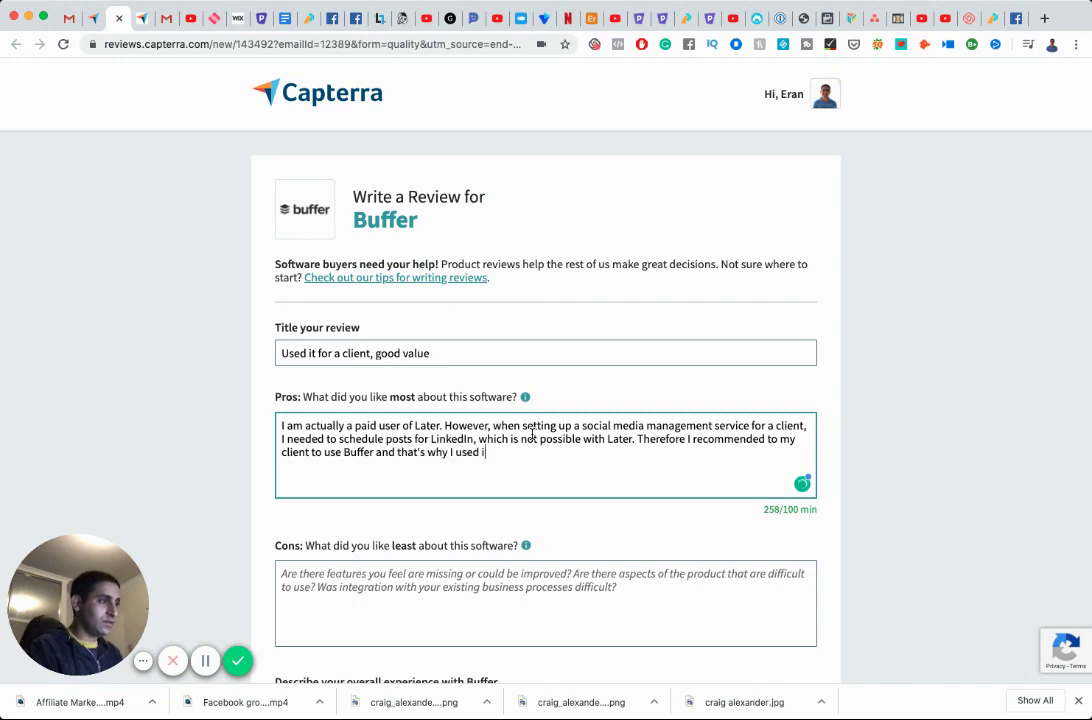
{"action": "type", "text": "t. I wa"}
{"action": "key", "text": "BackSpace"}
{"action": "type", "text": "was "}
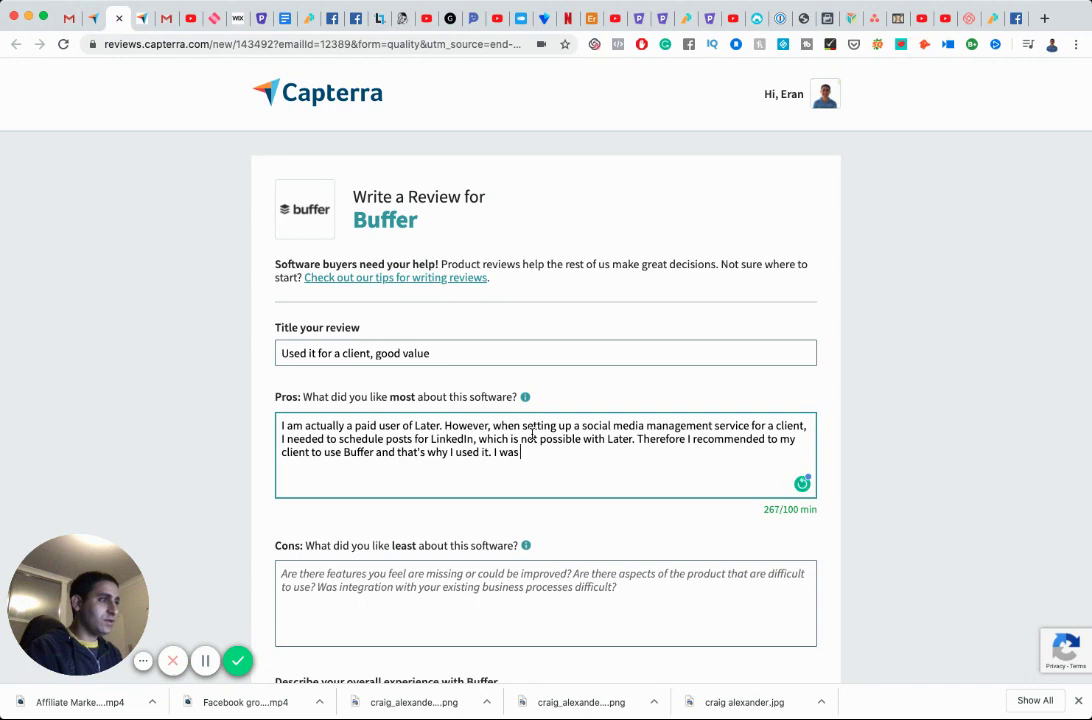
{"action": "type", "text": "pleasently s"}
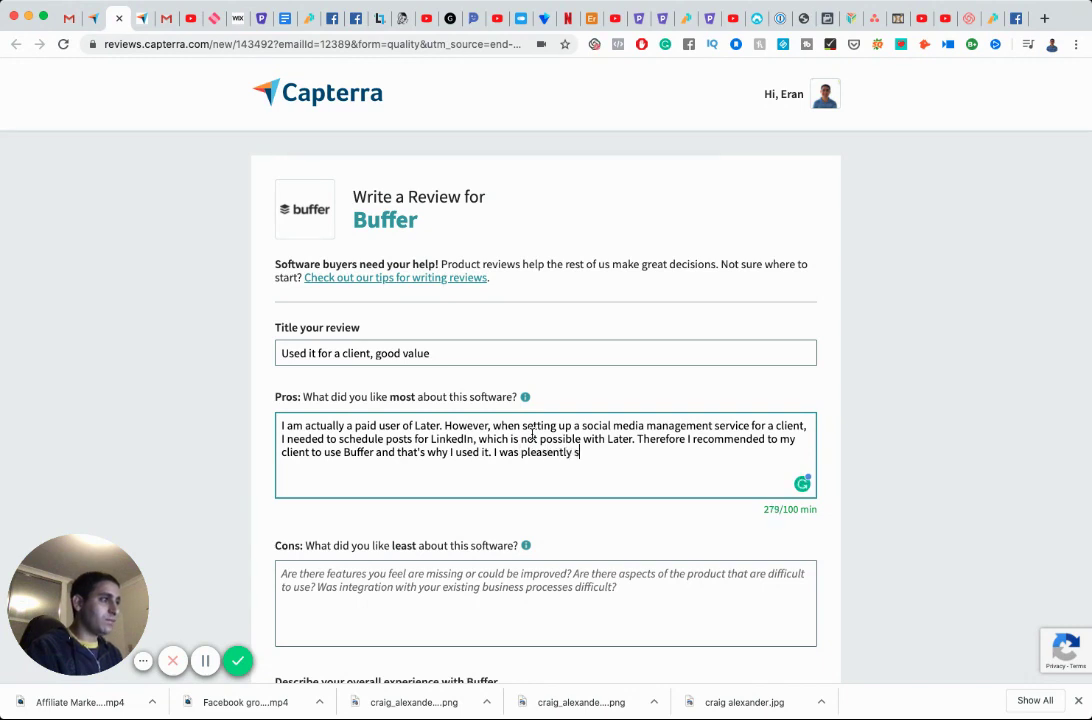
{"action": "type", "text": "urpo"}
{"action": "key", "text": "BackSpace"}
{"action": "type", "text": "ris"}
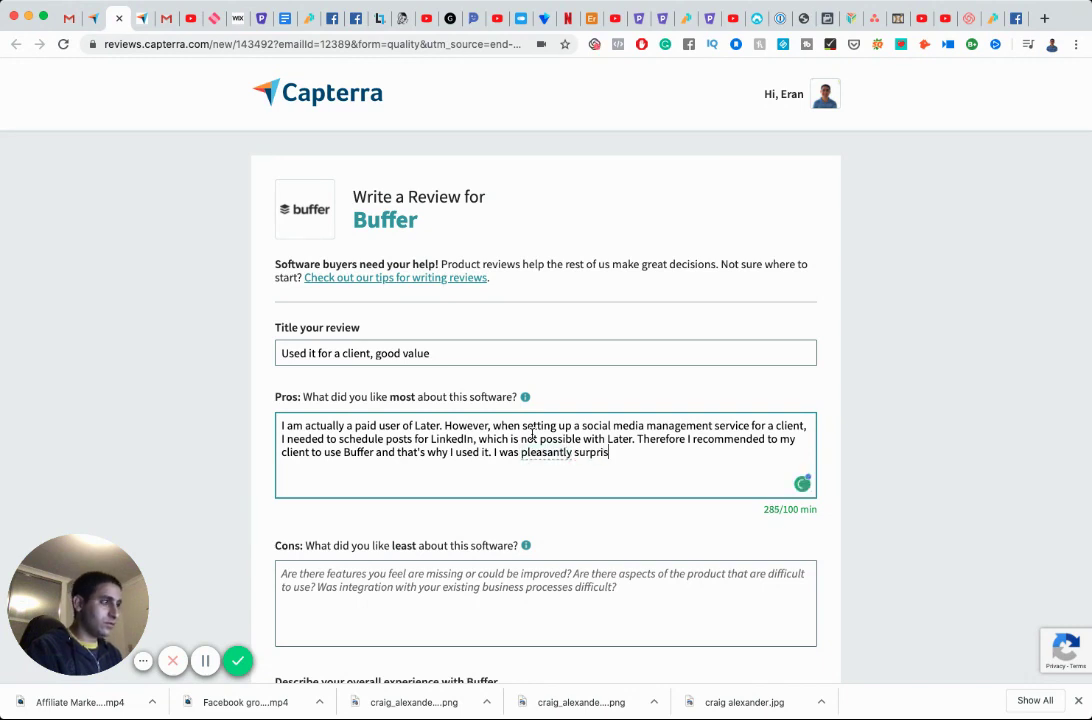
{"action": "type", "text": "ed with the ease"}
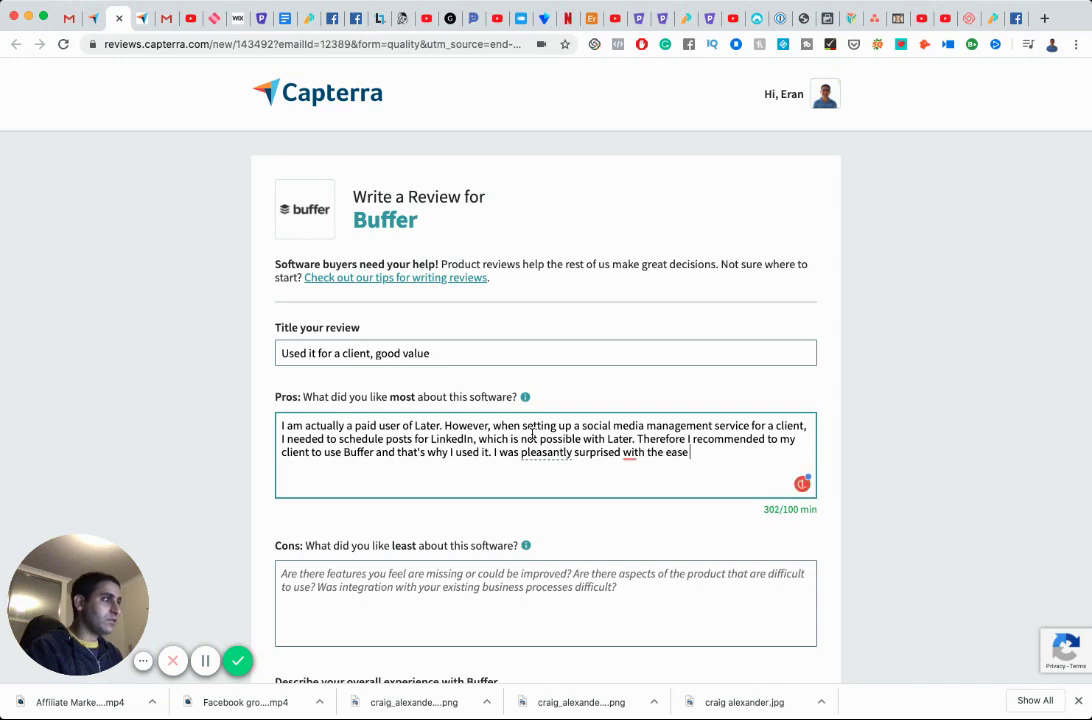
{"action": "type", "text": " of use. The "}
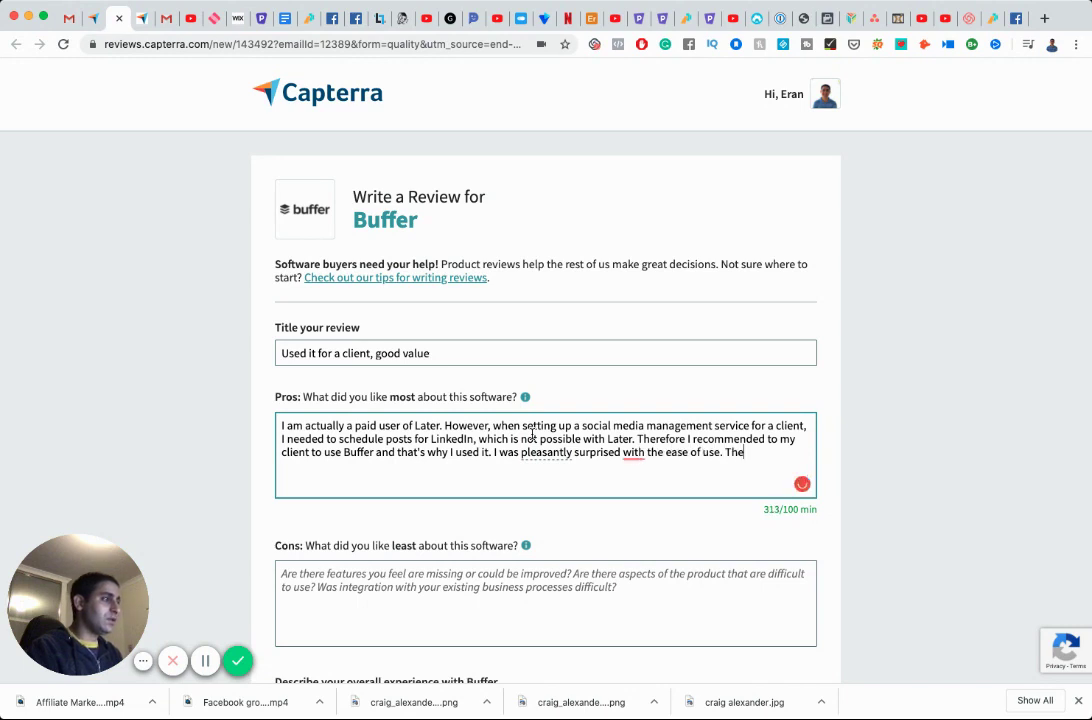
{"action": "type", "text": "bgigge"}
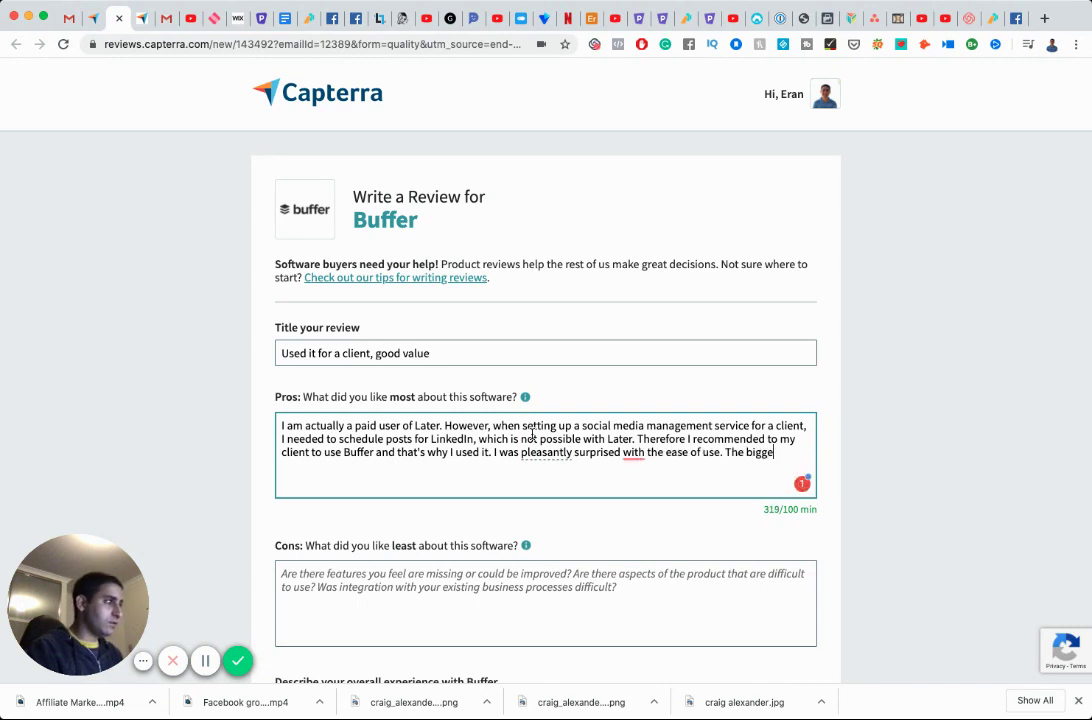
{"action": "type", "text": "st plus was "}
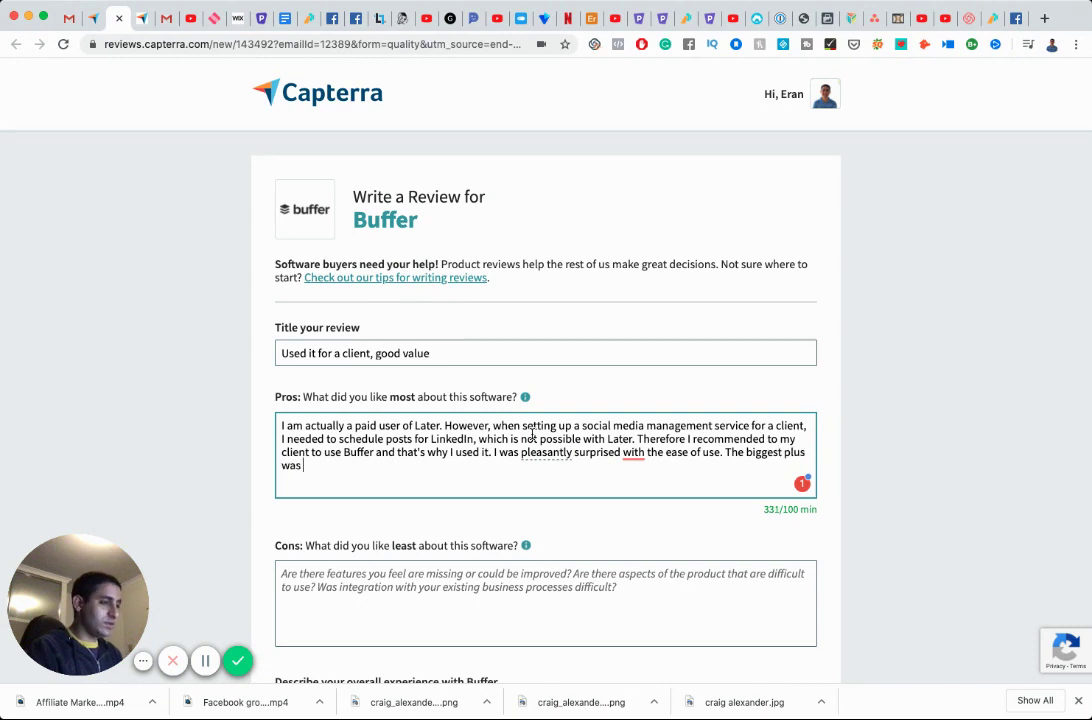
{"action": "type", "text": "having LinkedIn"}
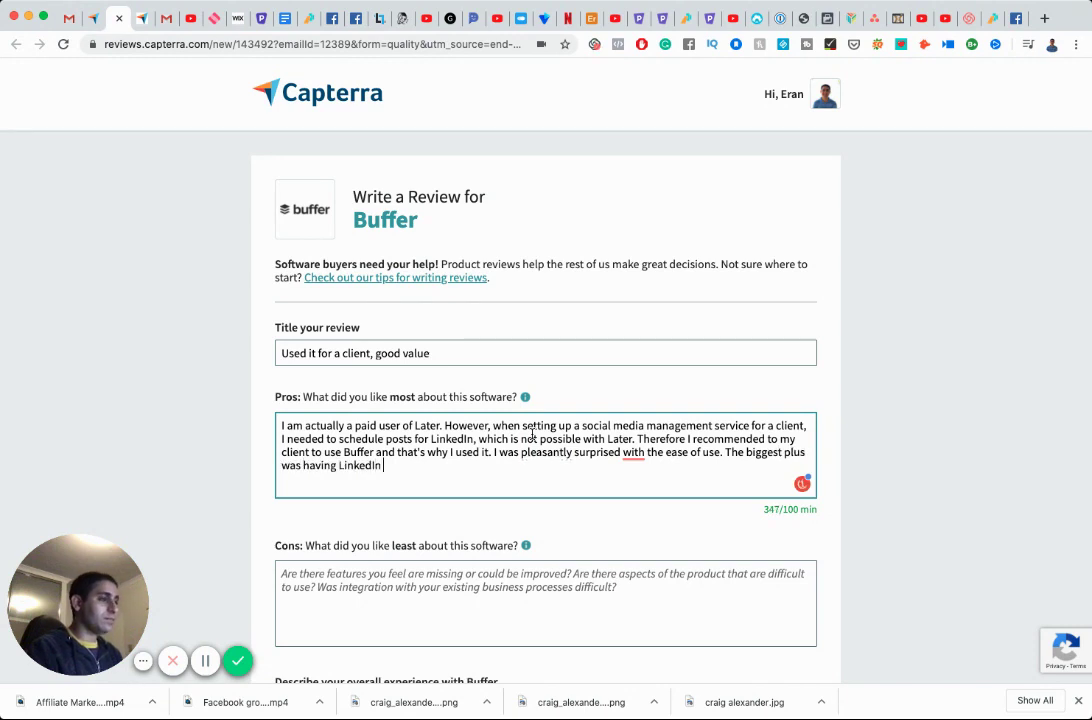
{"action": "type", "text": " function a"}
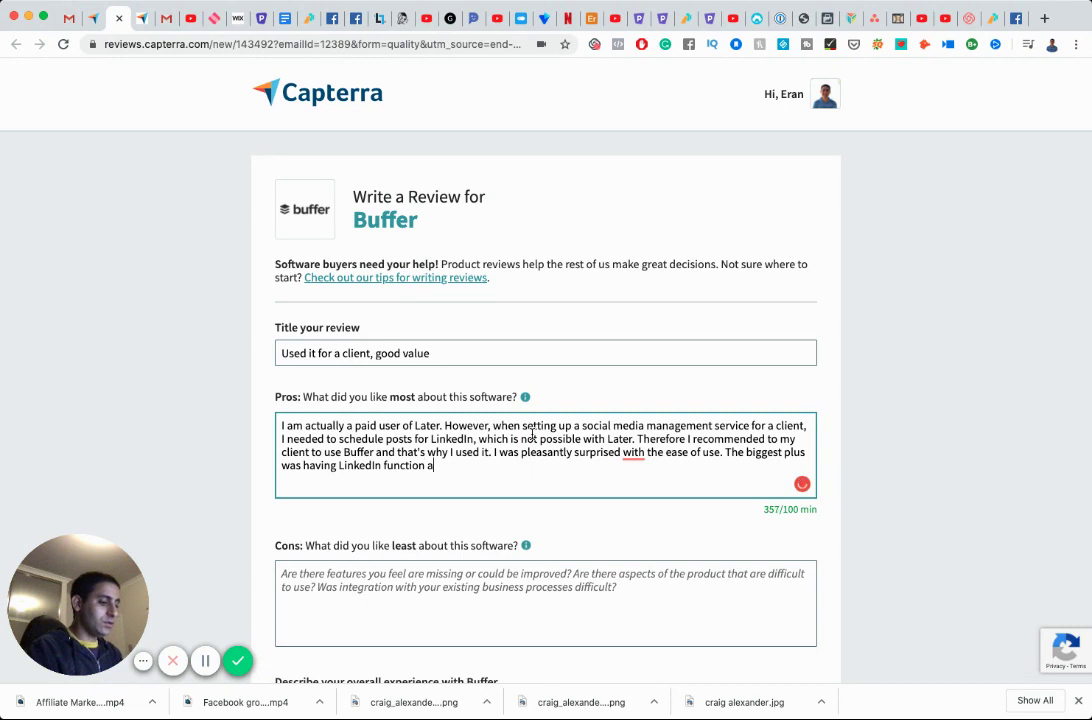
{"action": "type", "text": "nd also thesche"}
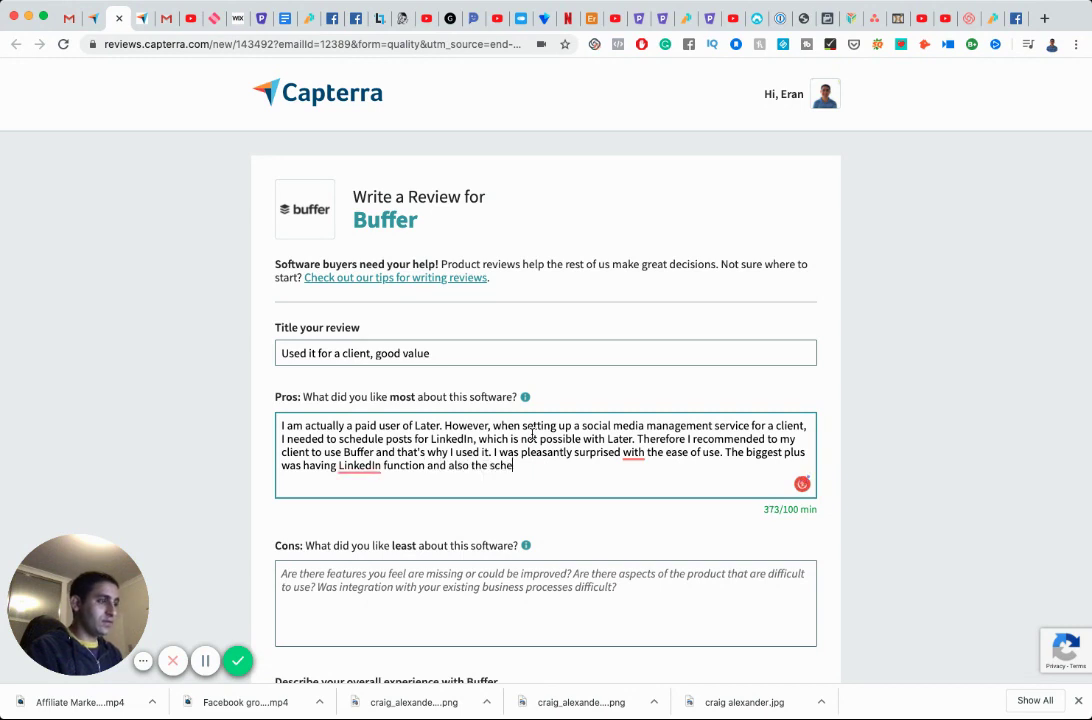
{"action": "type", "text": "duler for Instag"}
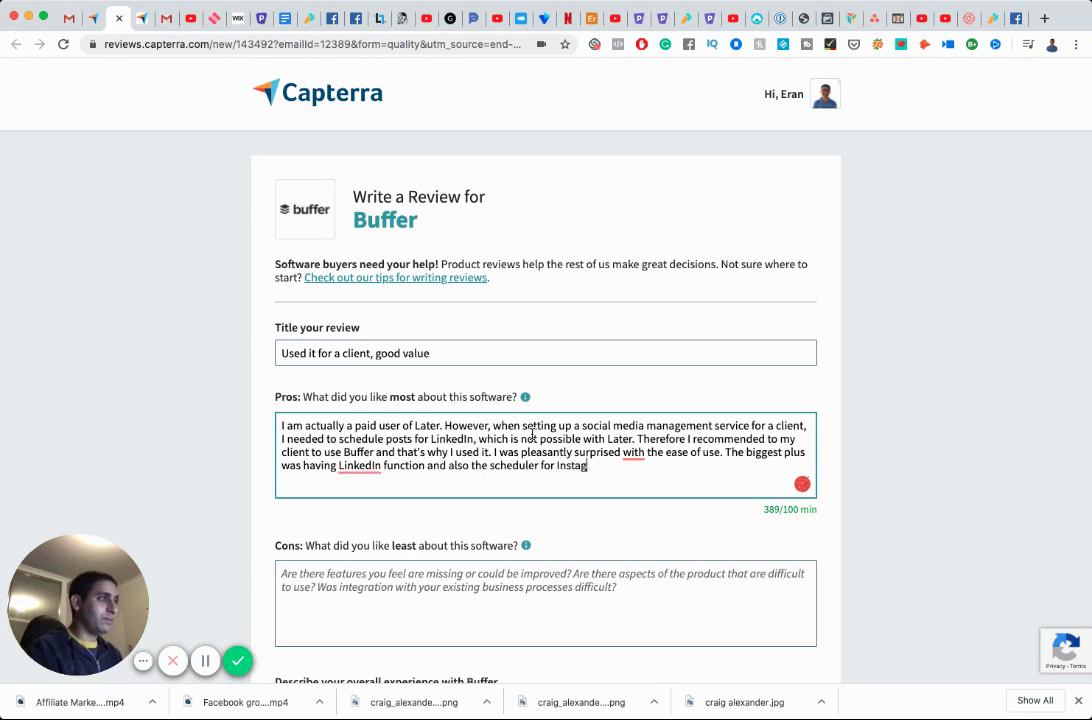
{"action": "type", "text": "ram was instant"}
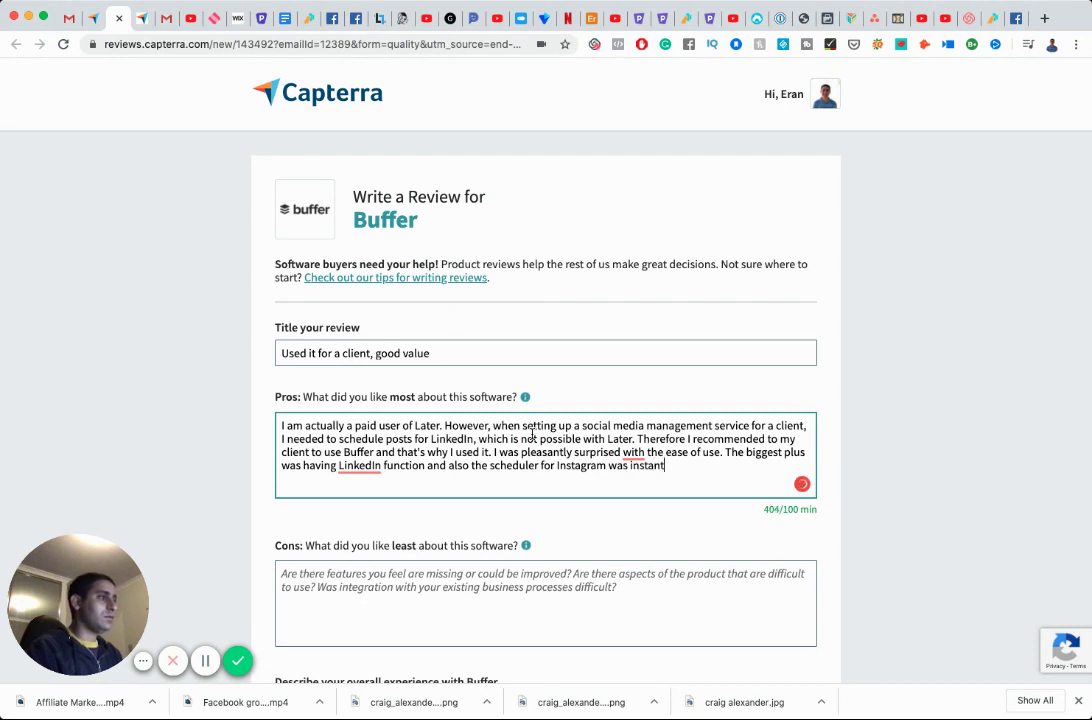
{"action": "type", "text": "."}
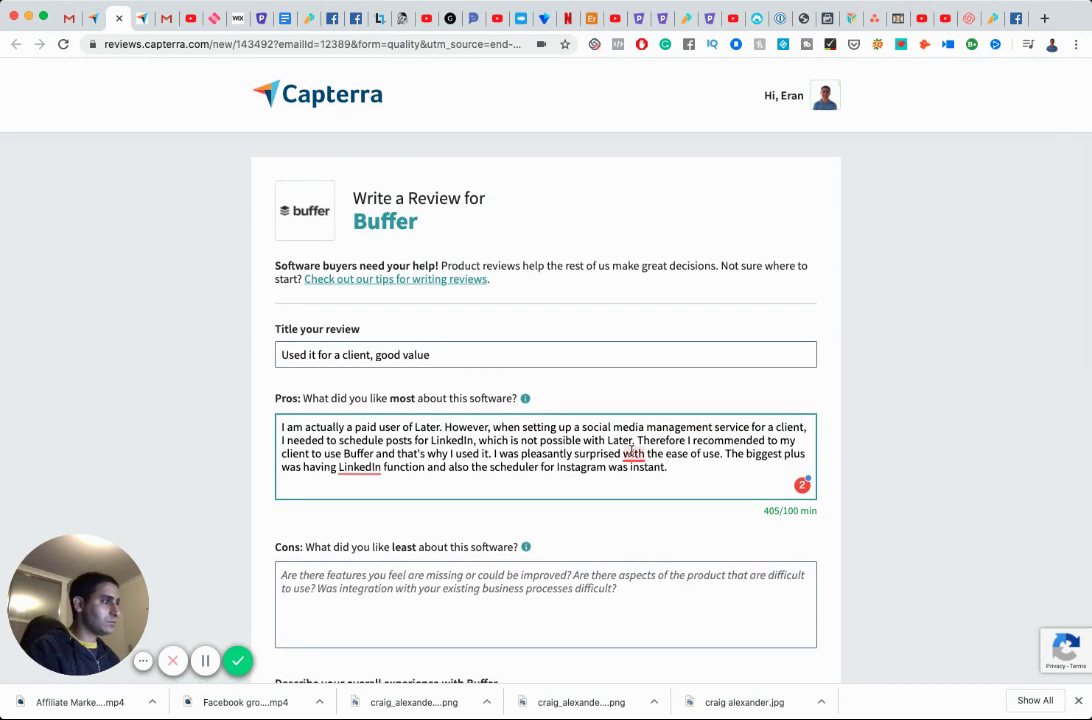
{"action": "mouse_move", "coordinate": [631, 452]}
{"action": "left_click", "coordinate": [640, 499]}
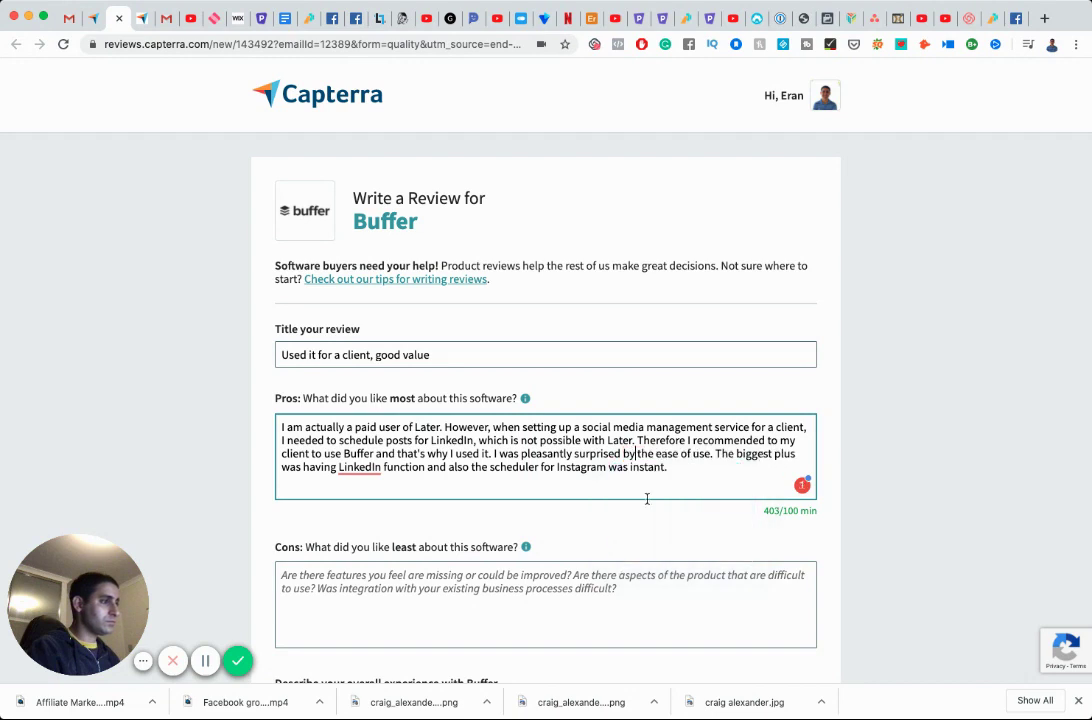
Write the Cons answer: nothing disliked, but Later's Linkin.bio was missing and a winner.
{"action": "left_click", "coordinate": [547, 578]}
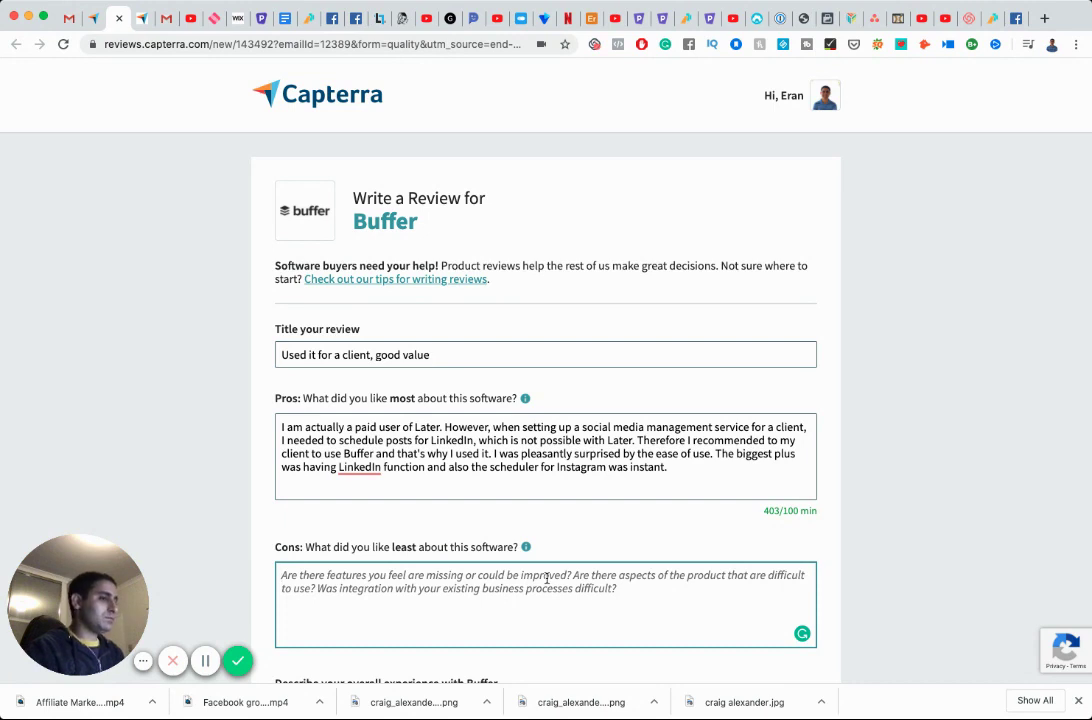
{"action": "type", "text": "There wasn't"}
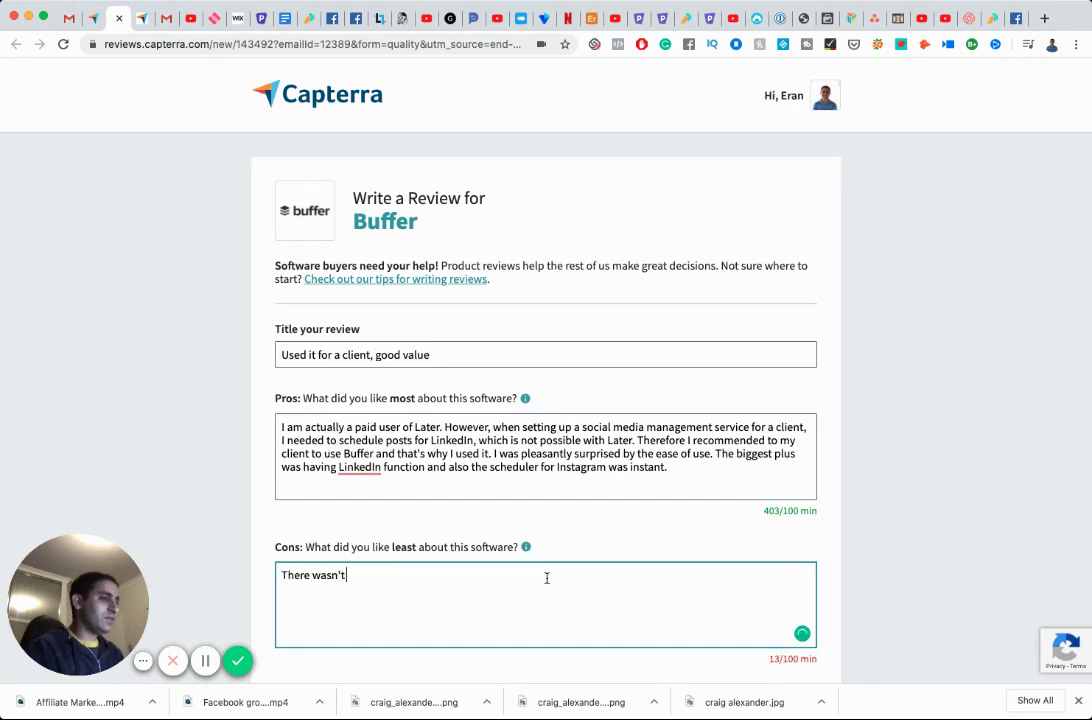
{"action": "type", "text": " anything not to "}
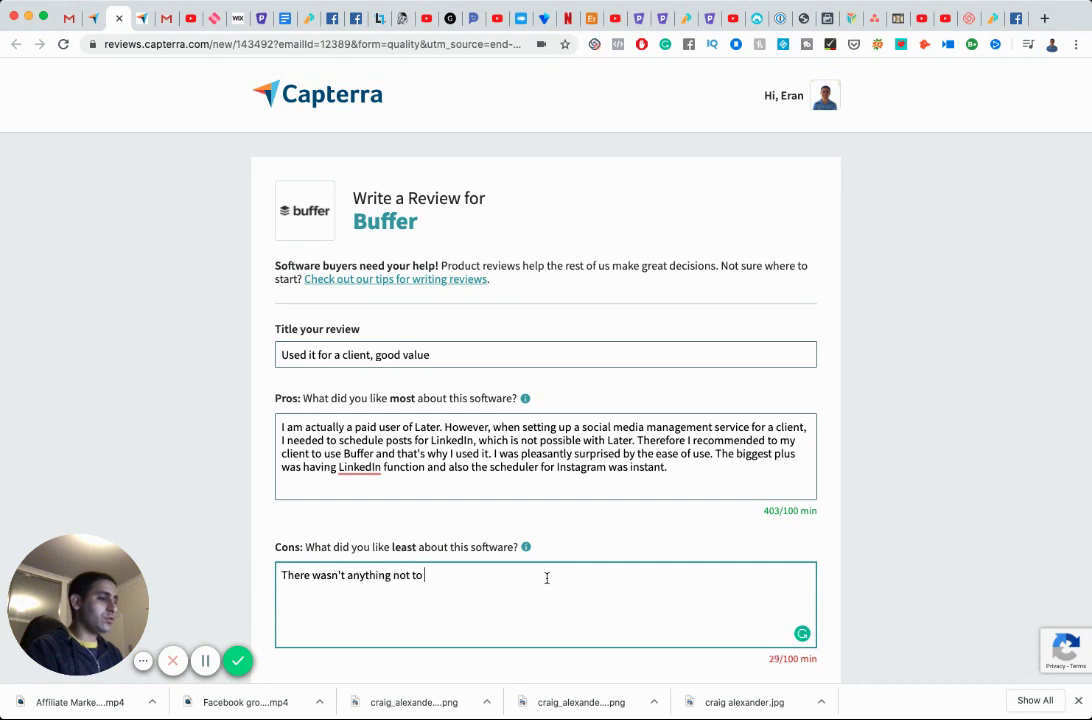
{"action": "type", "text": "like. What was missing for me"}
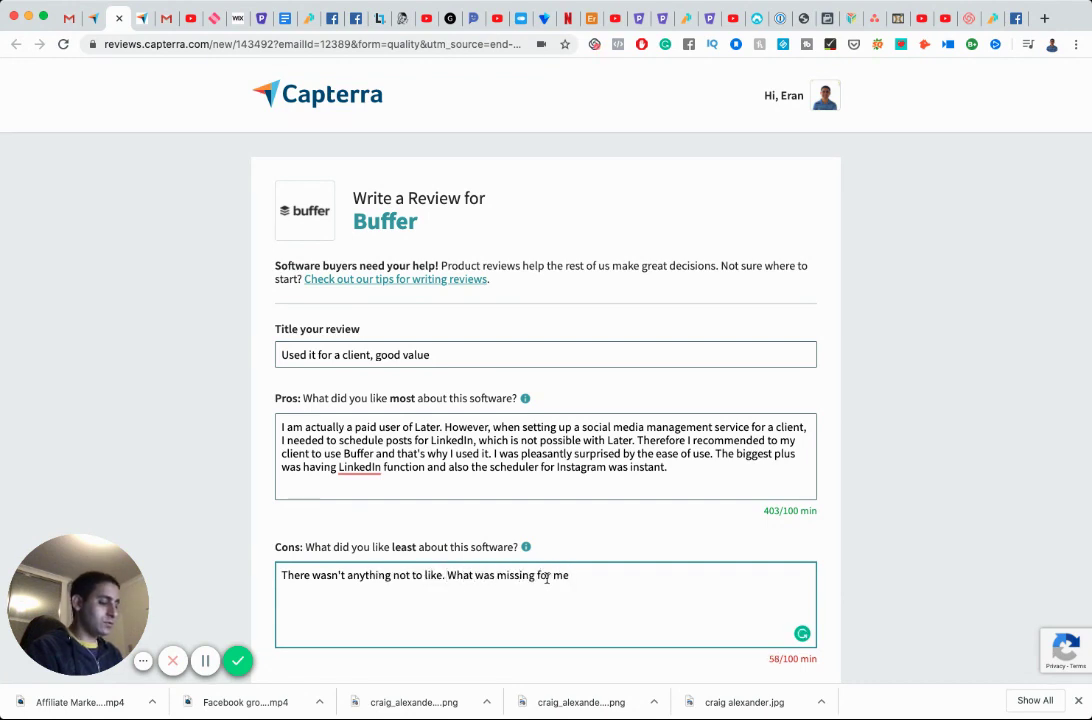
{"action": "type", "text": " i"}
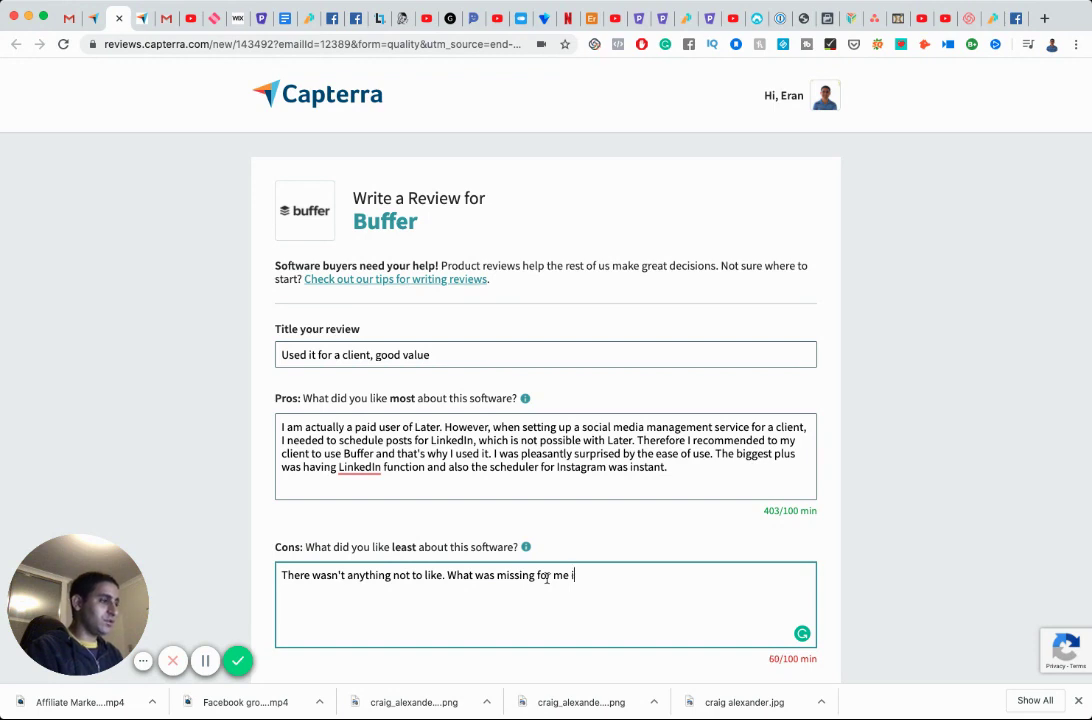
{"action": "type", "text": "s the feature Later has "}
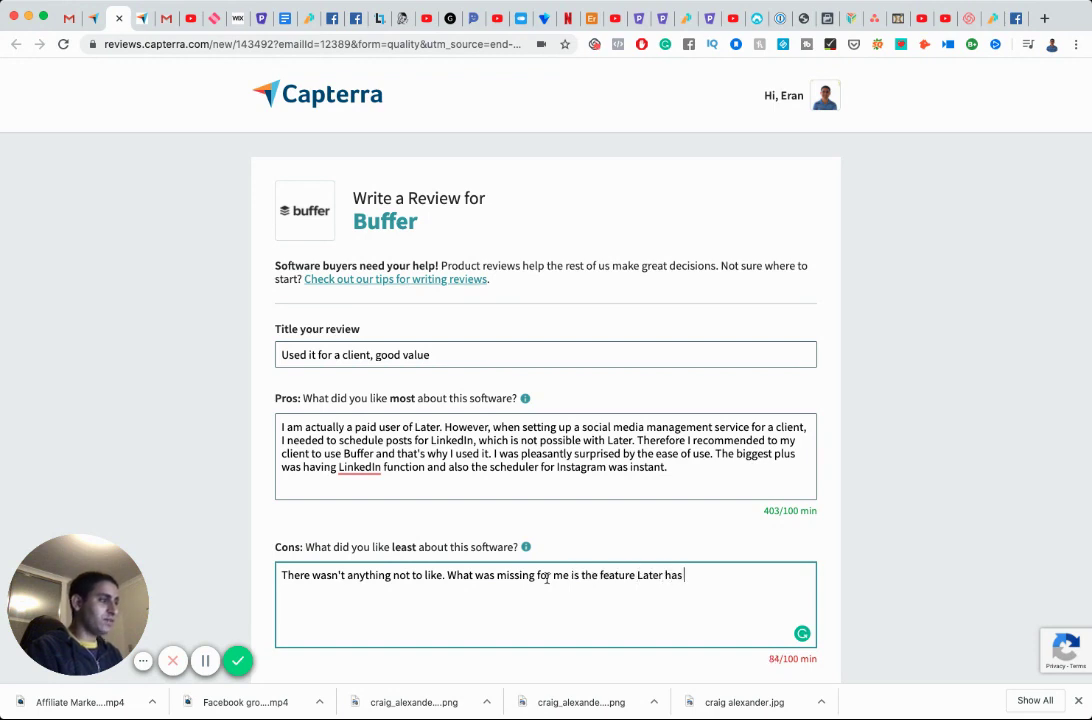
{"action": "type", "text": "which is th"}
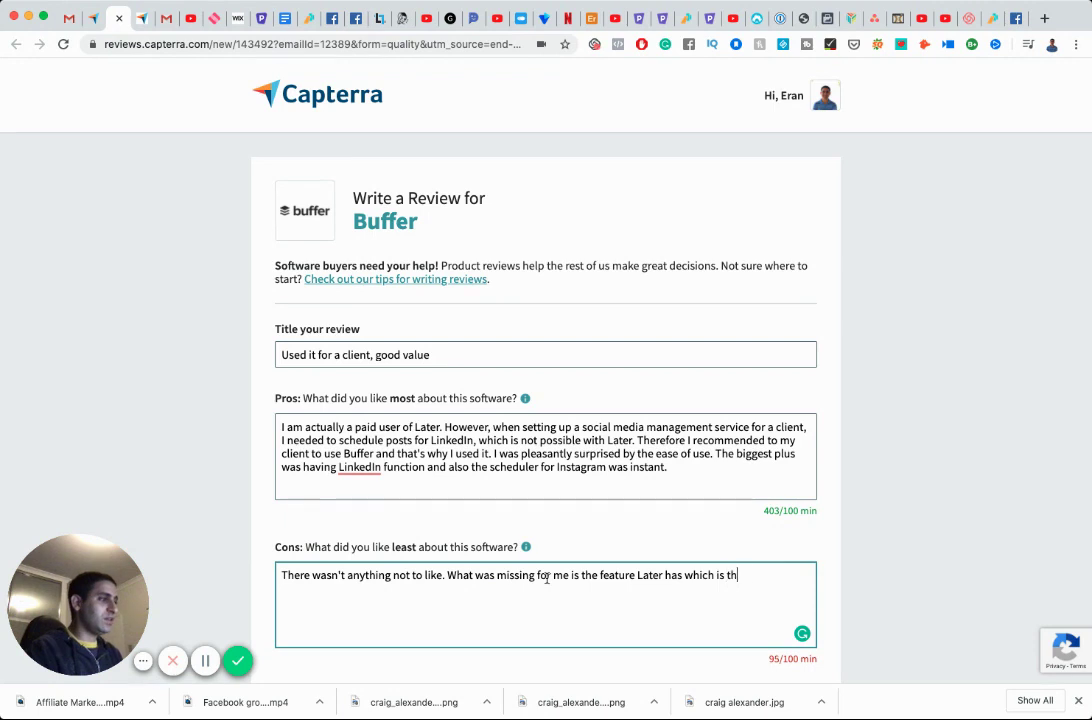
{"action": "type", "text": "e Linked"}
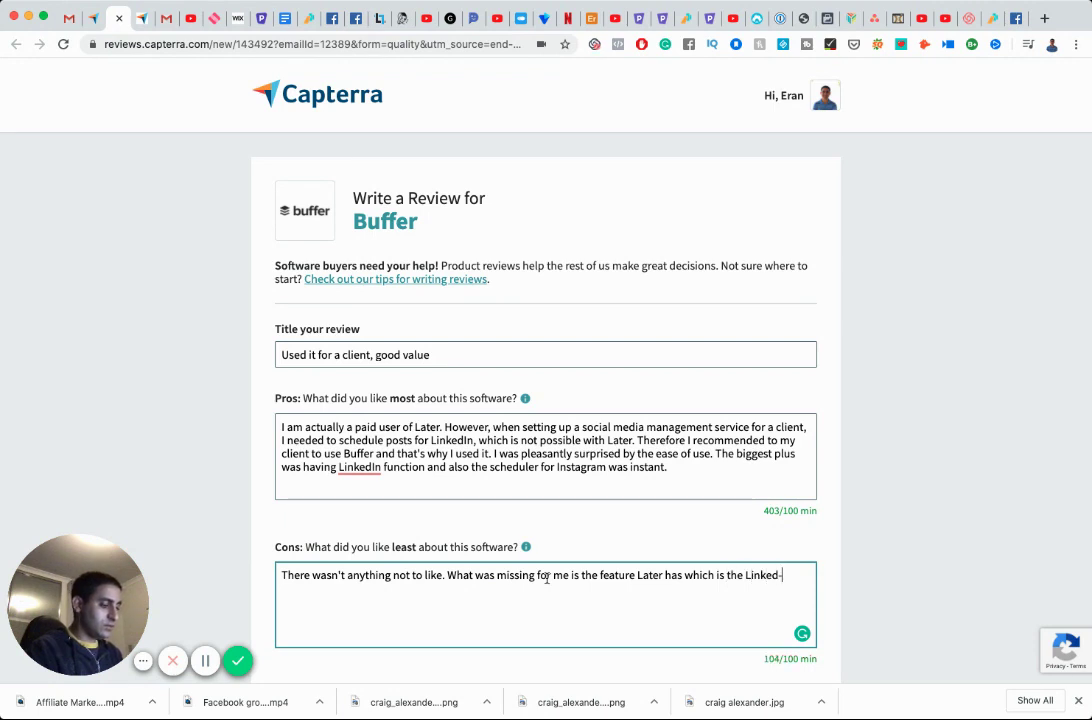
{"action": "type", "text": ".bio"}
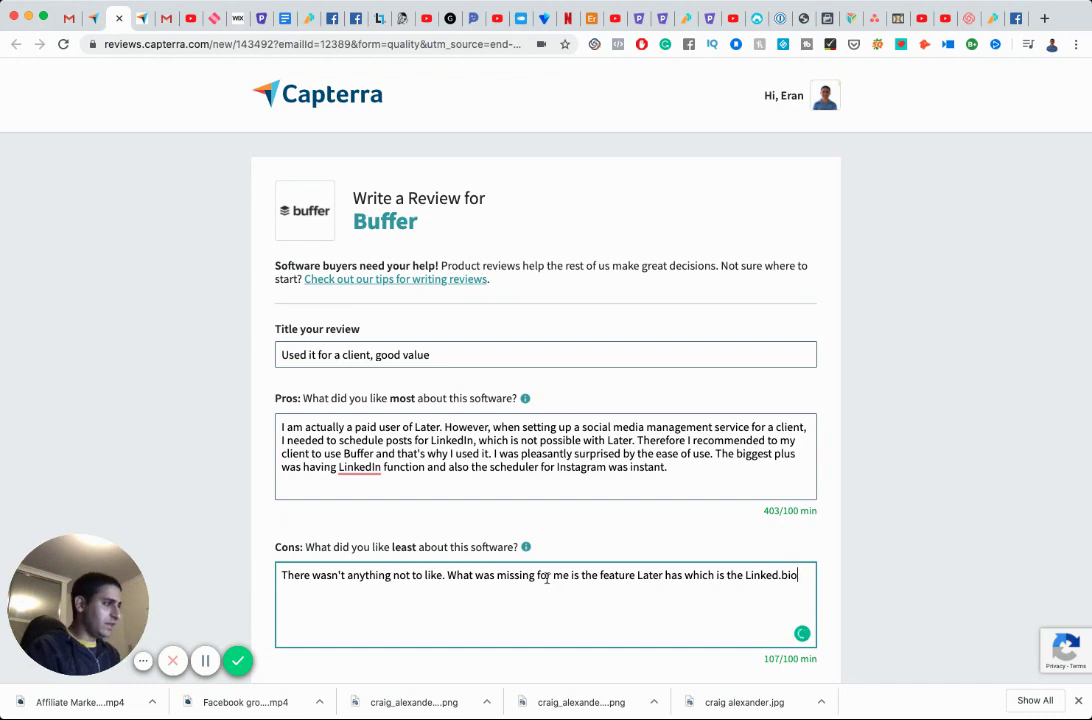
{"action": "key", "text": "BackSpace"}
{"action": "key", "text": "BackSpace"}
{"action": "type", "text": "in"}
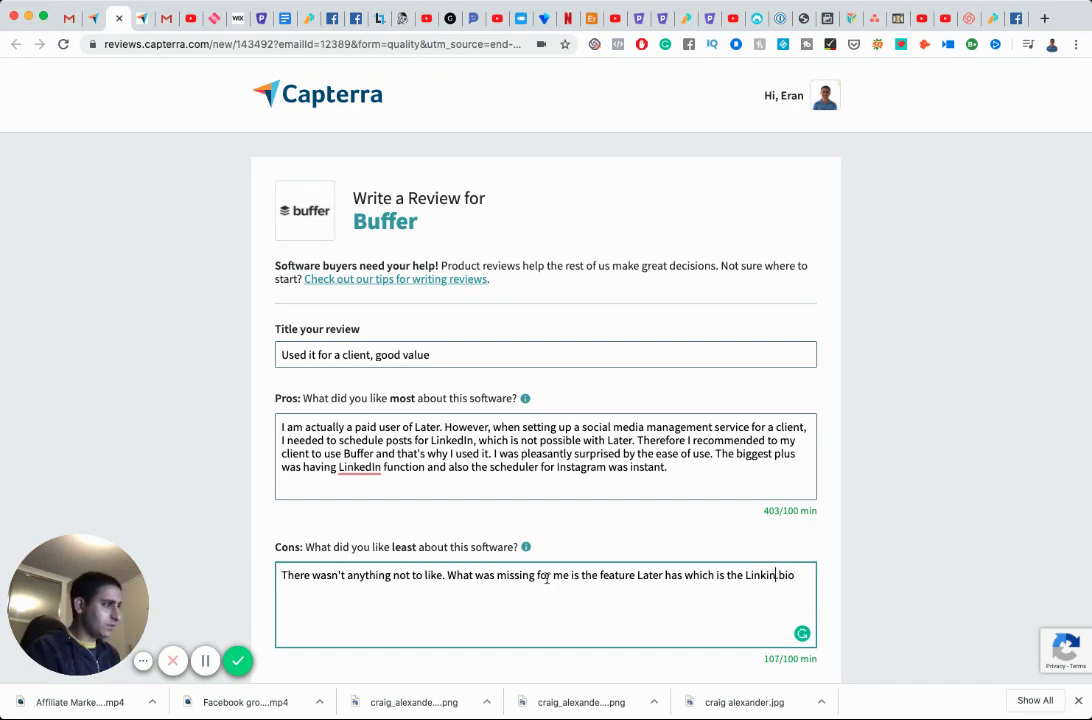
{"action": "type", "text": ","}
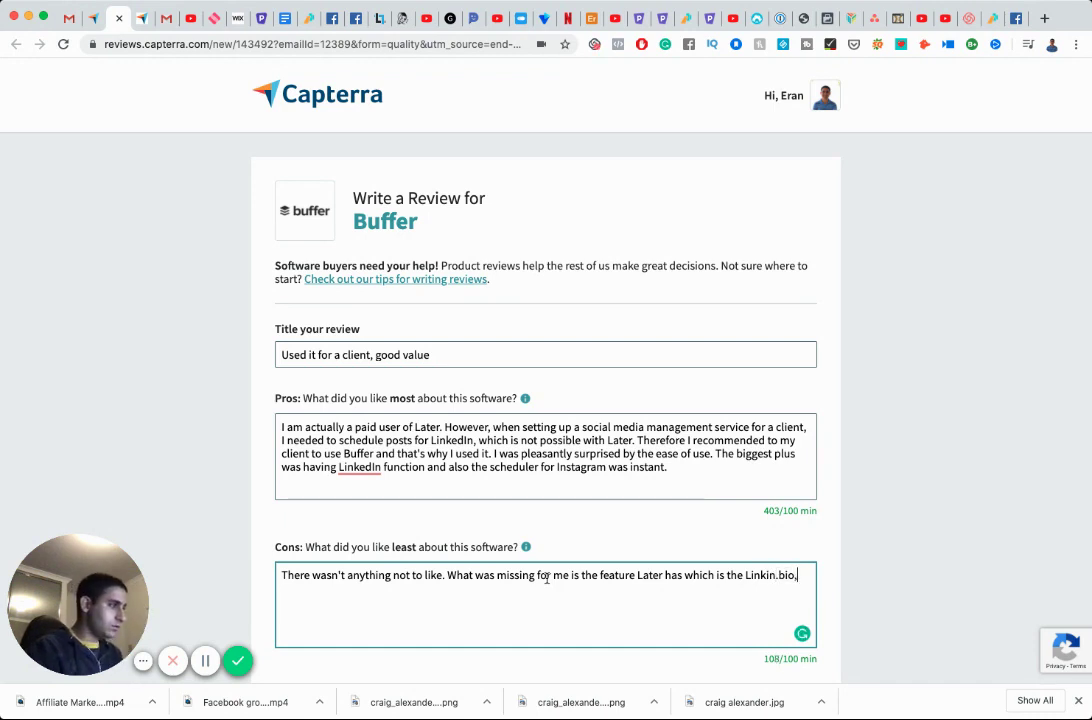
{"action": "type", "text": " otherwise Bu"}
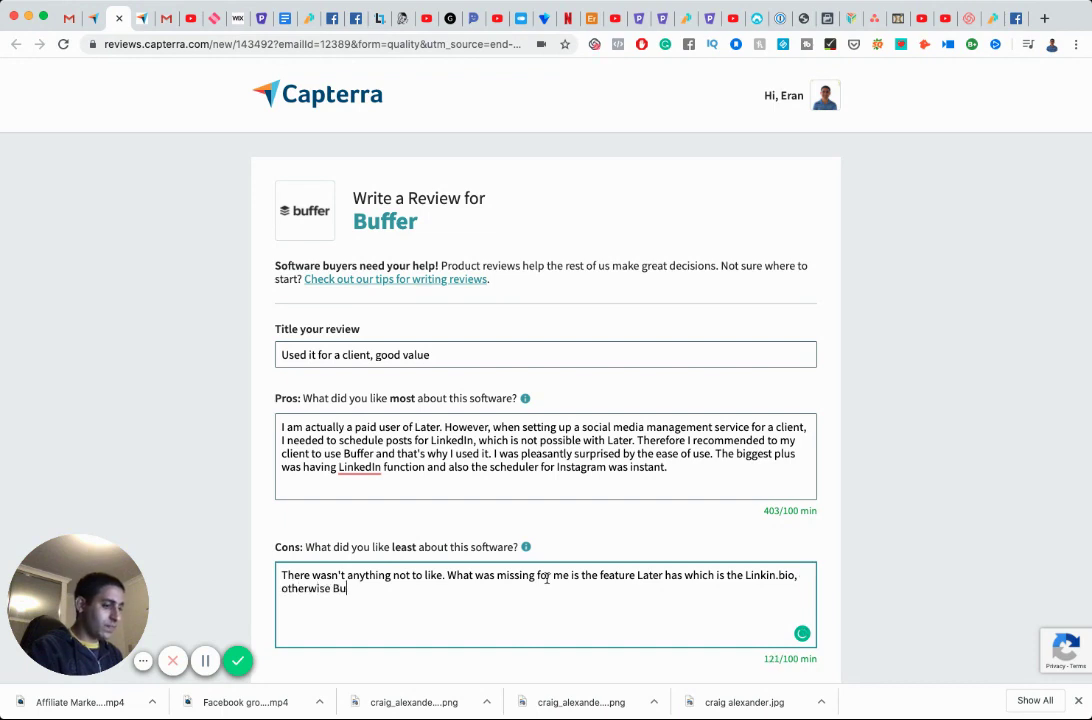
{"action": "type", "text": "ffers"}
{"action": "key", "text": "BackSpace"}
{"action": "type", "text": "would ha"}
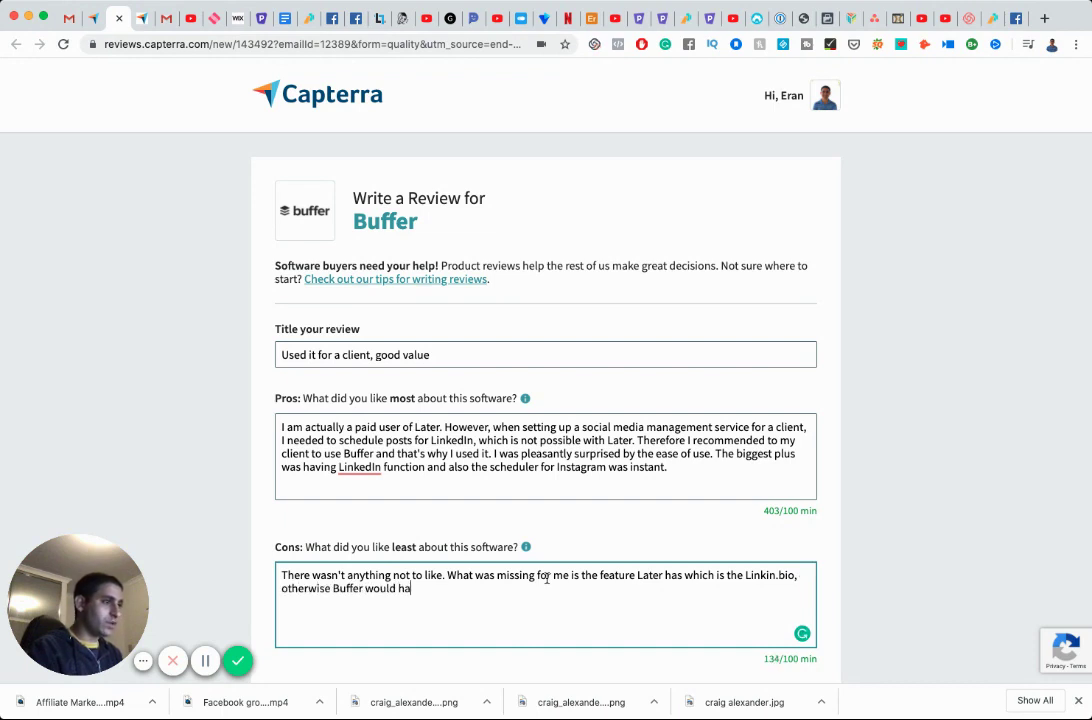
{"action": "type", "text": "ve had the up"}
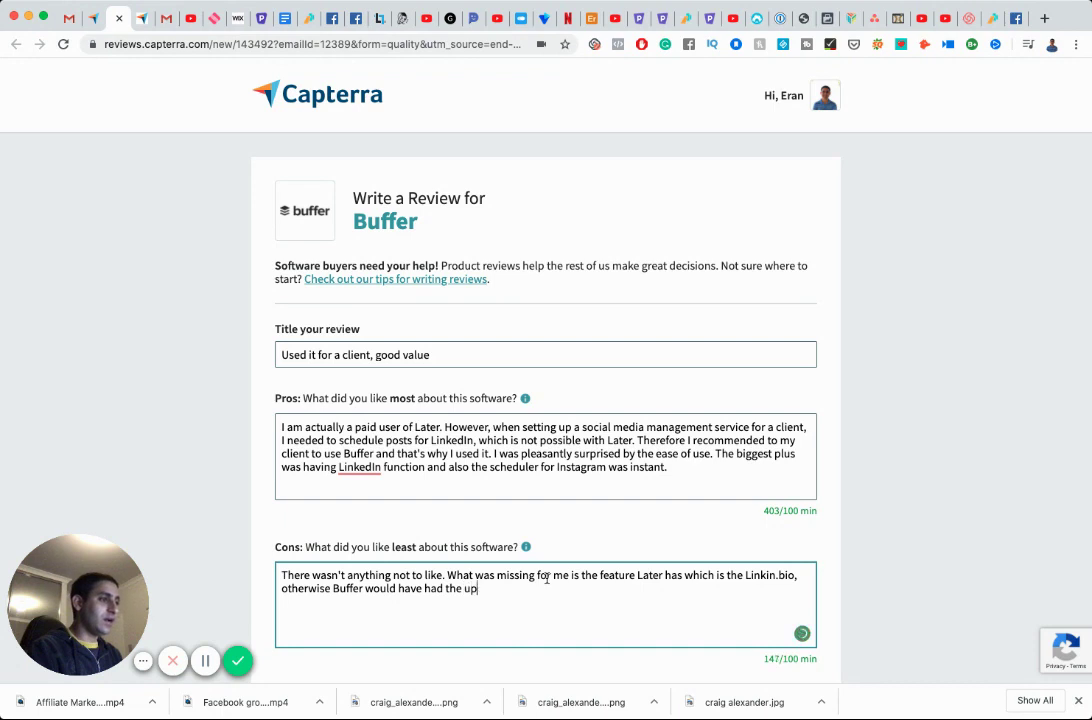
{"action": "type", "text": "per hand "}
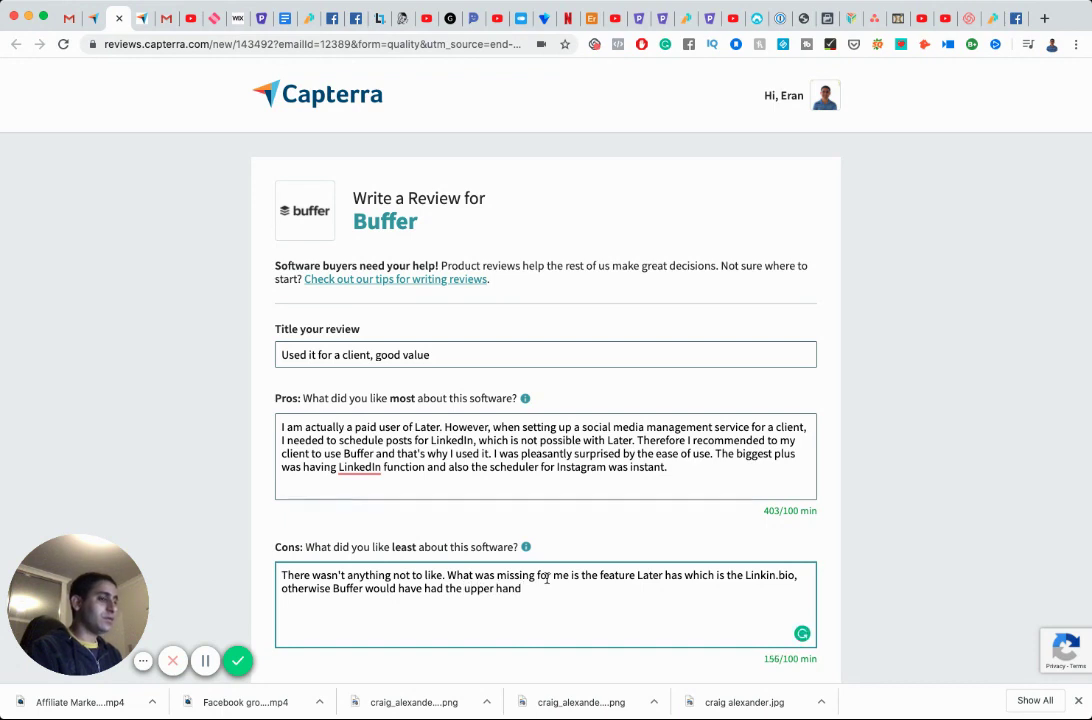
{"action": "type", "text": "and"}
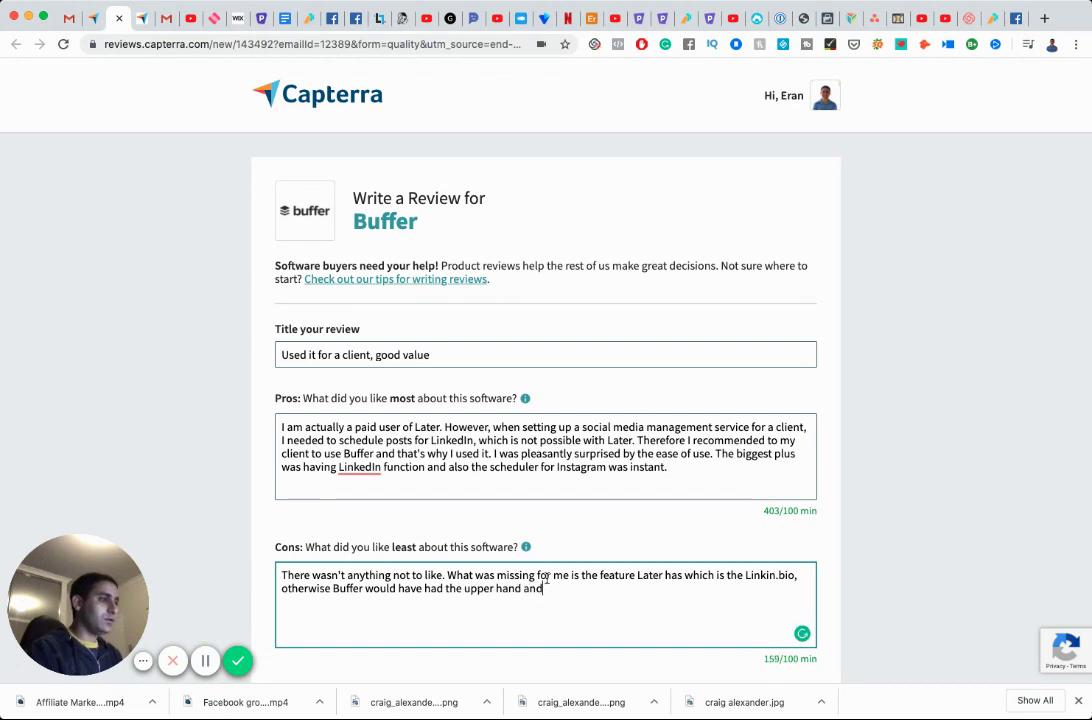
{"action": "key", "text": "BackSpace"}
{"action": "key", "text": "BackSpace"}
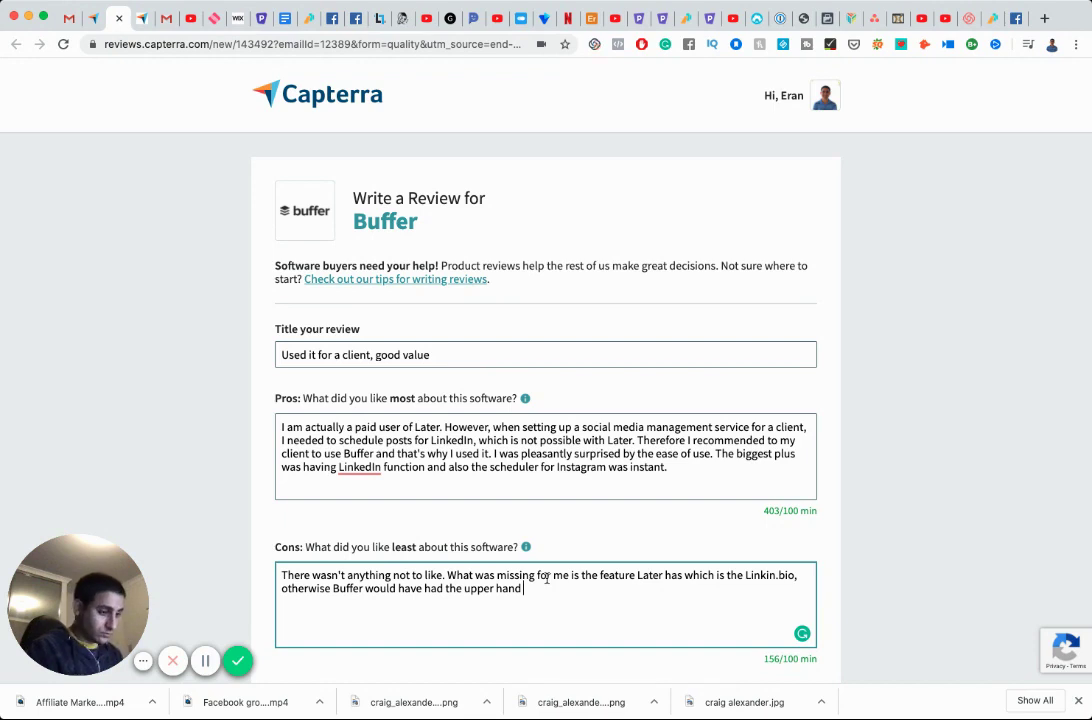
{"action": "type", "text": "because it al"}
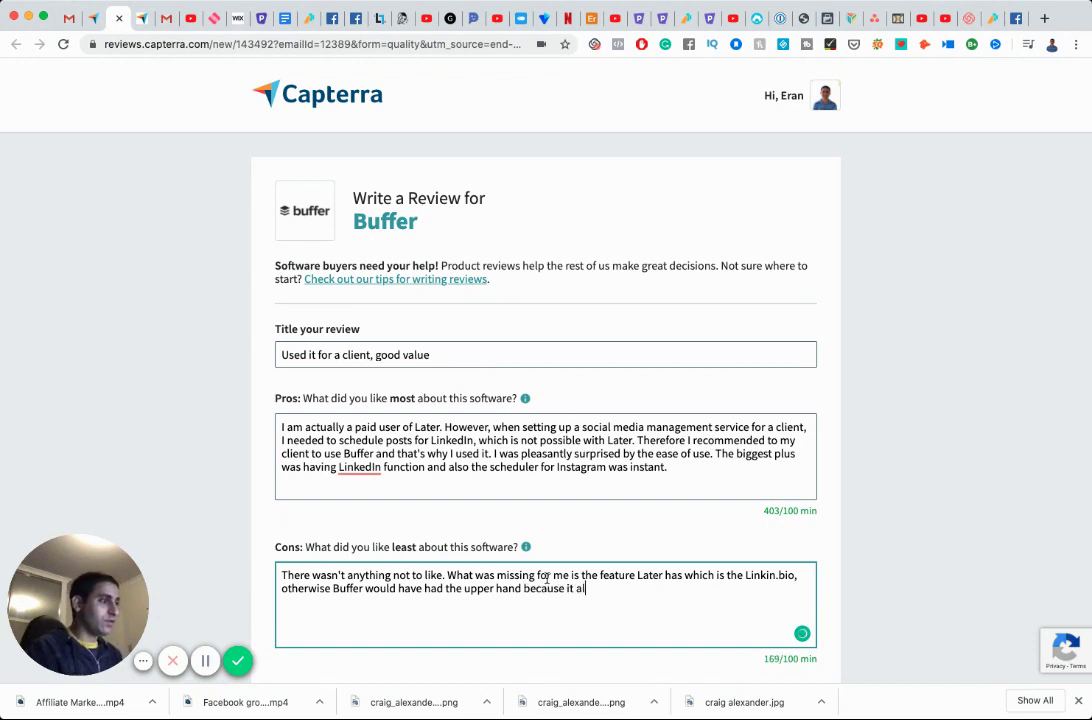
{"action": "type", "text": "so had LinkedI"}
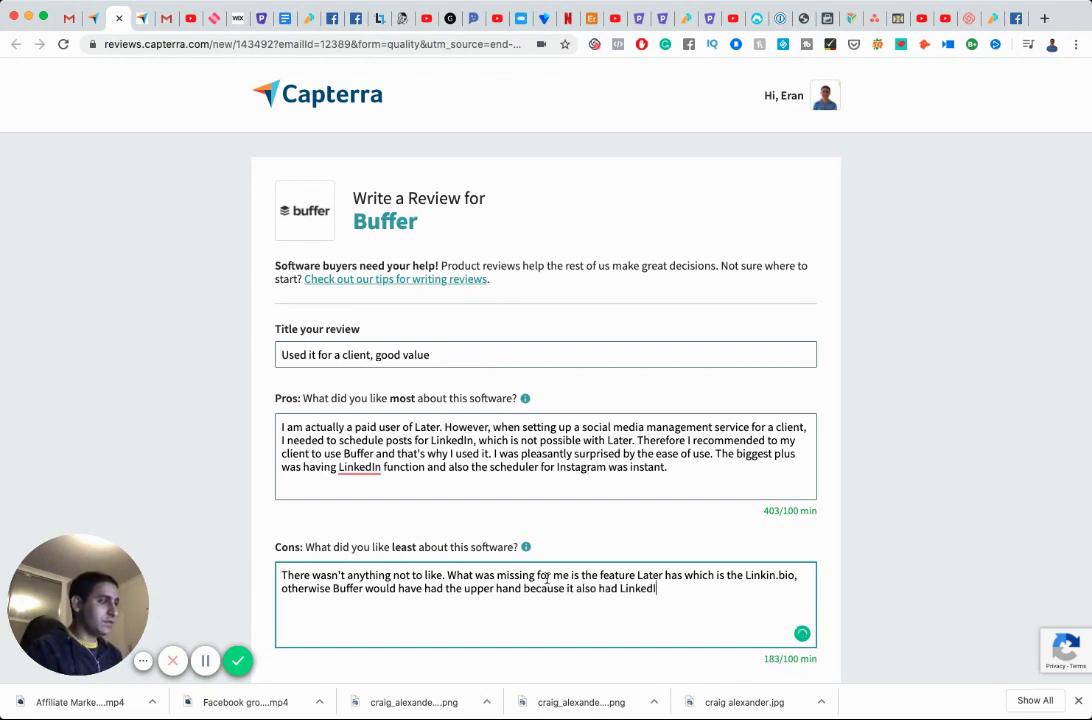
{"action": "type", "text": "n scheduling. "}
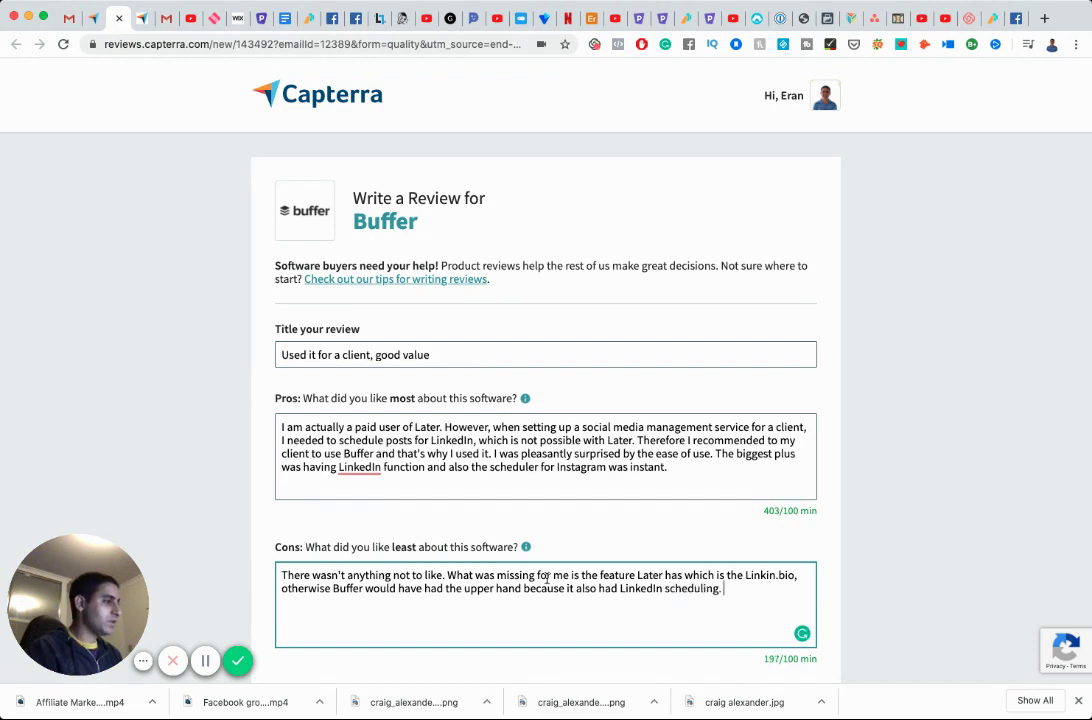
{"action": "type", "text": "But the Linki"}
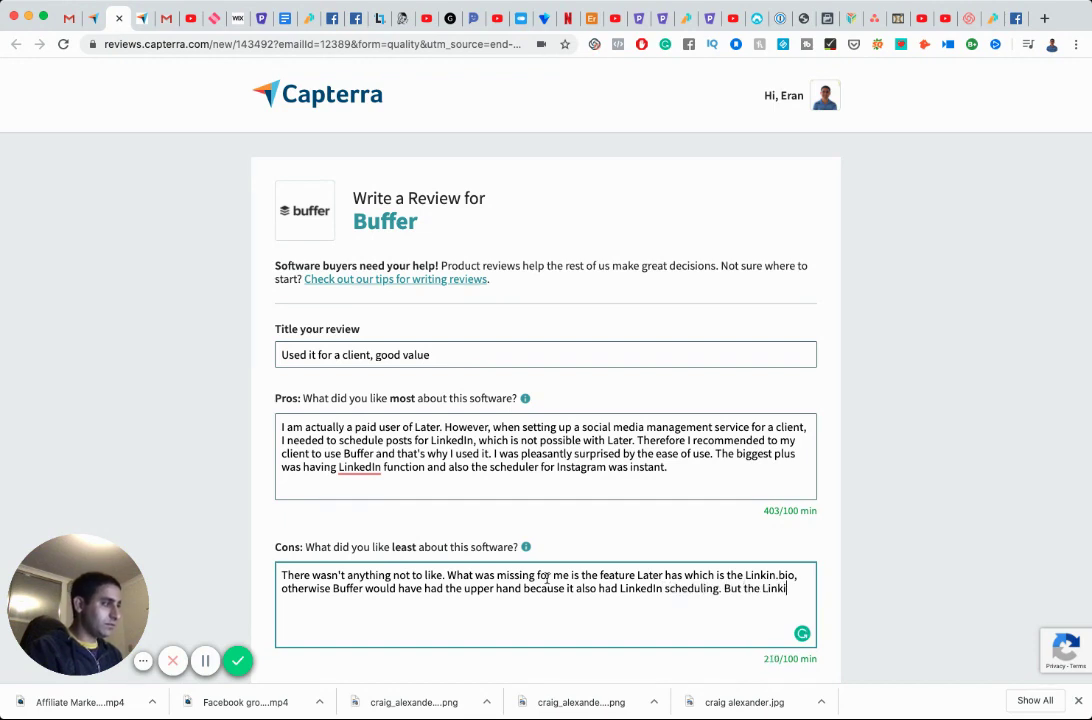
{"action": "type", "text": "n."}
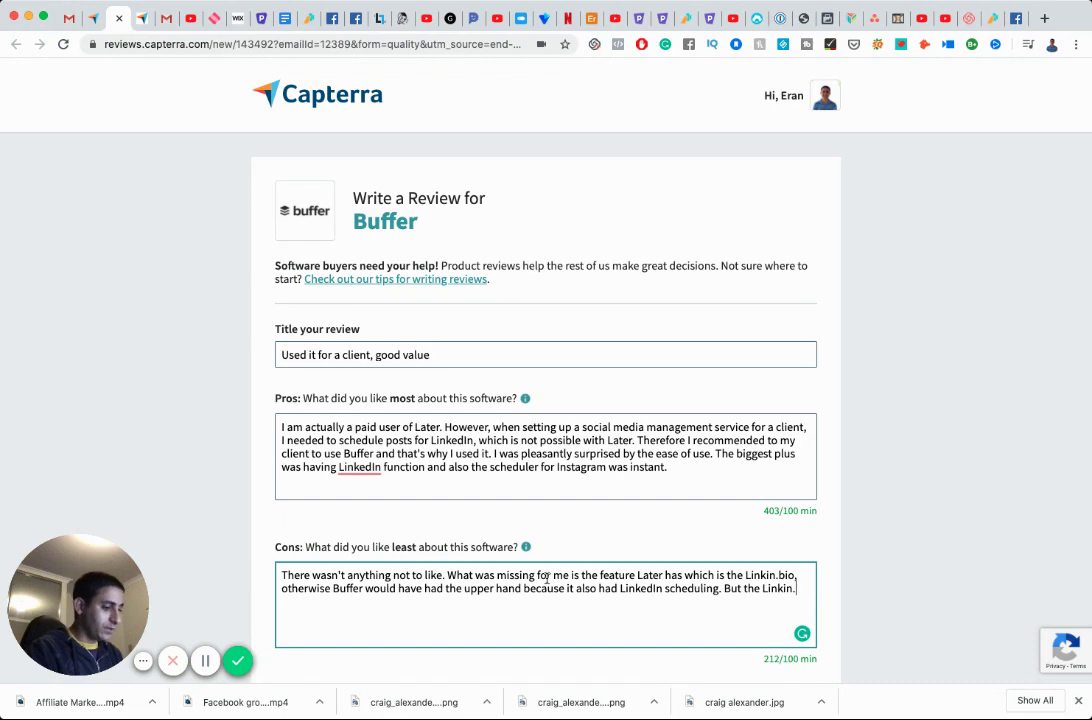
{"action": "type", "text": "bio wa"}
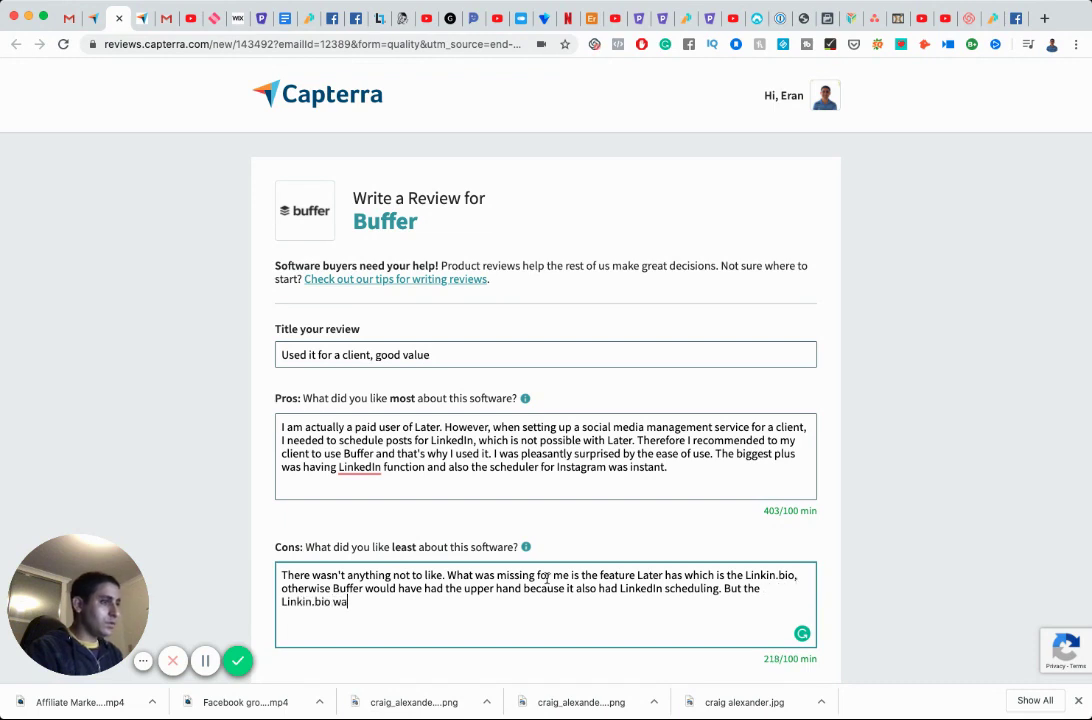
{"action": "key", "text": "BackSpace"}
{"action": "key", "text": "BackSpace"}
{"action": "type", "text": "that Later of"}
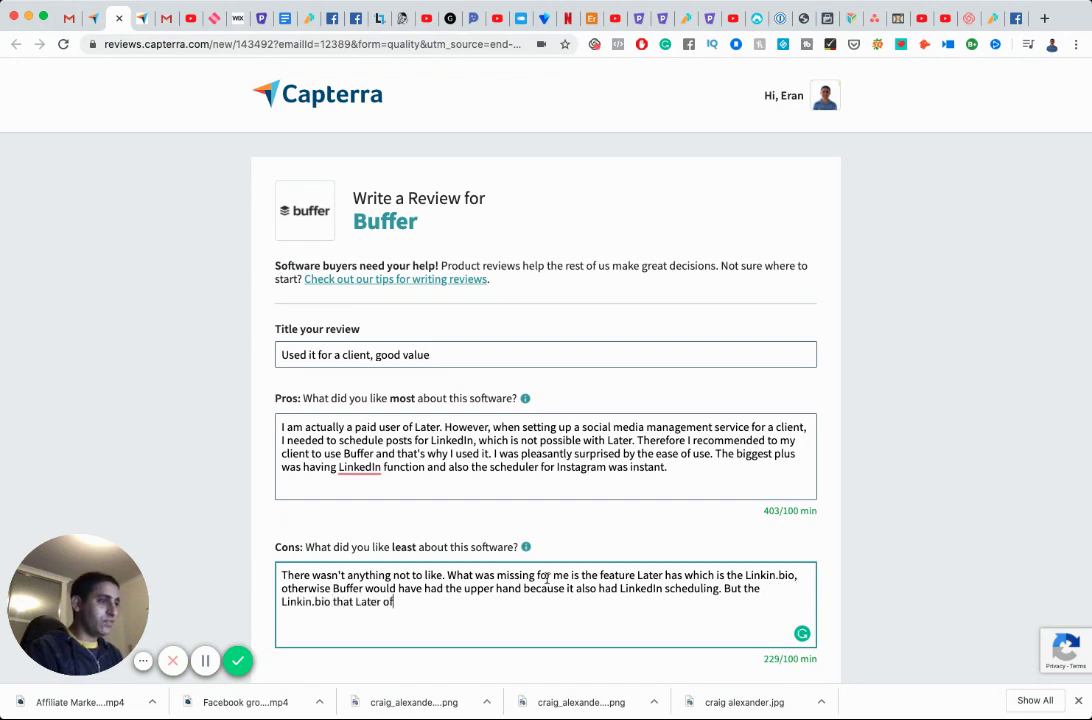
{"action": "type", "text": "fers, was a "}
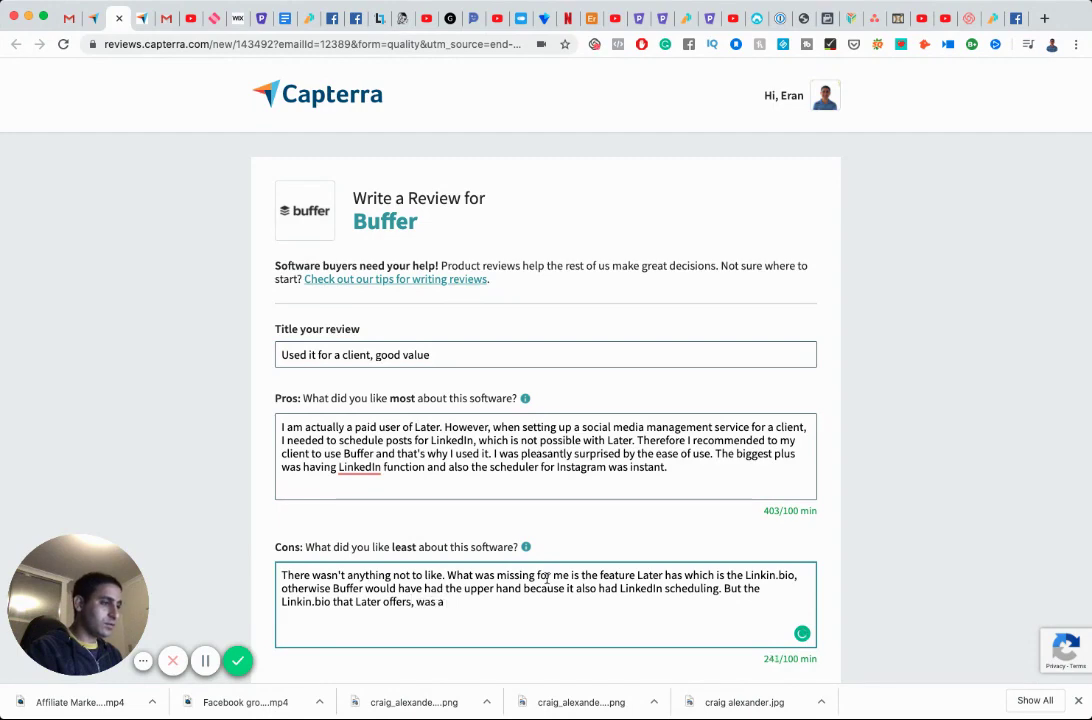
{"action": "type", "text": "winner for me."}
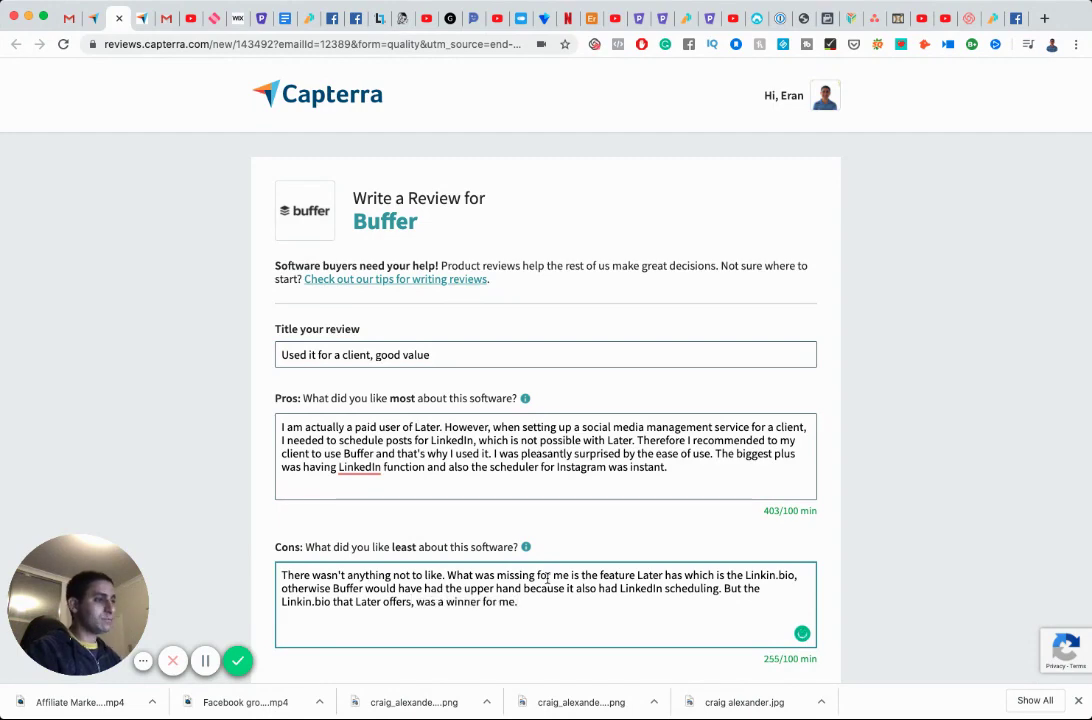
{"action": "scroll", "coordinate": [547, 577], "scroll_direction": "down", "scroll_amount": 5}
Describe the overall experience as delivering LinkedIn scheduling automation to a client.
{"action": "scroll", "coordinate": [530, 525], "scroll_direction": "down", "scroll_amount": 2}
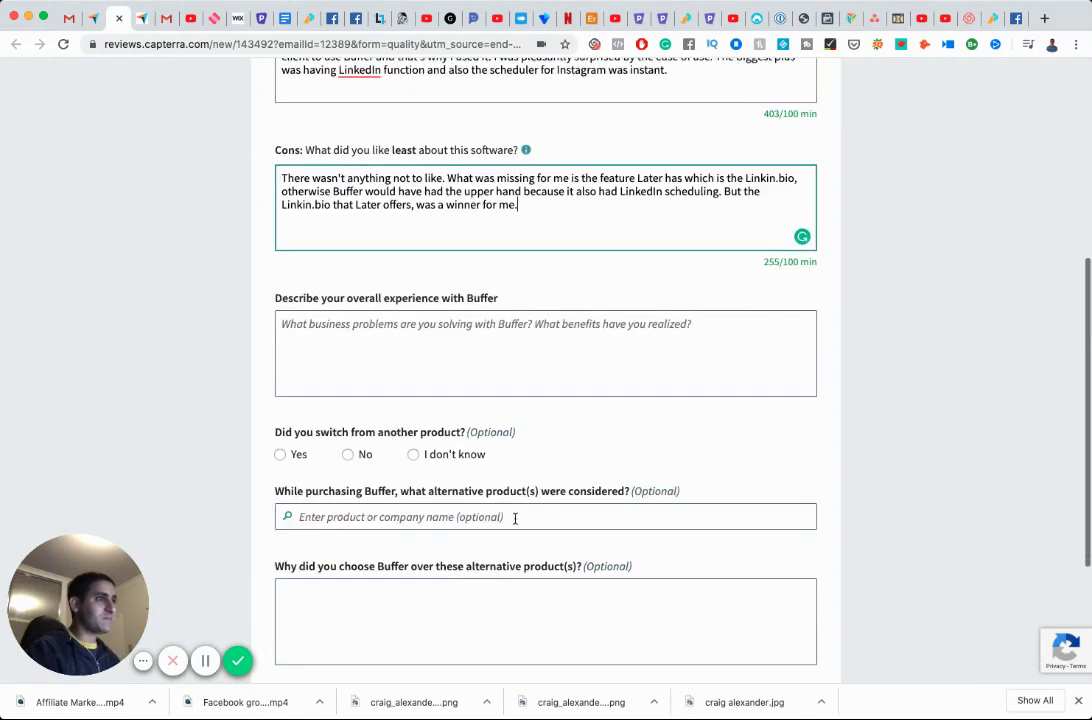
{"action": "left_click", "coordinate": [424, 333]}
{"action": "type", "text": "Gr"}
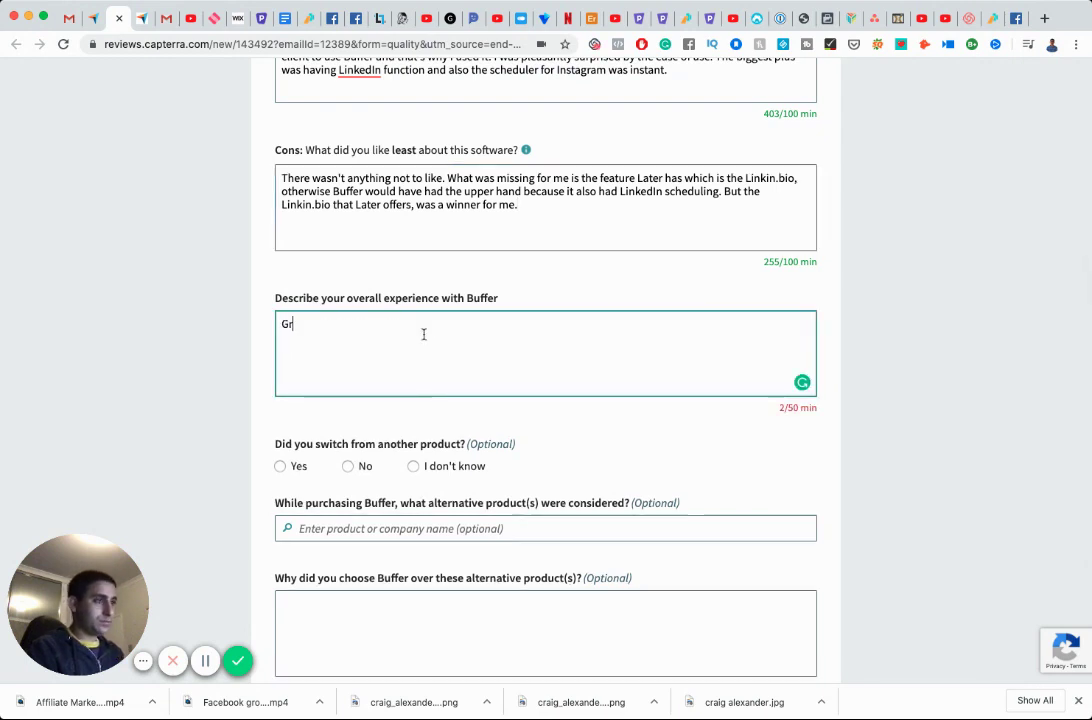
{"action": "type", "text": "eat exr"}
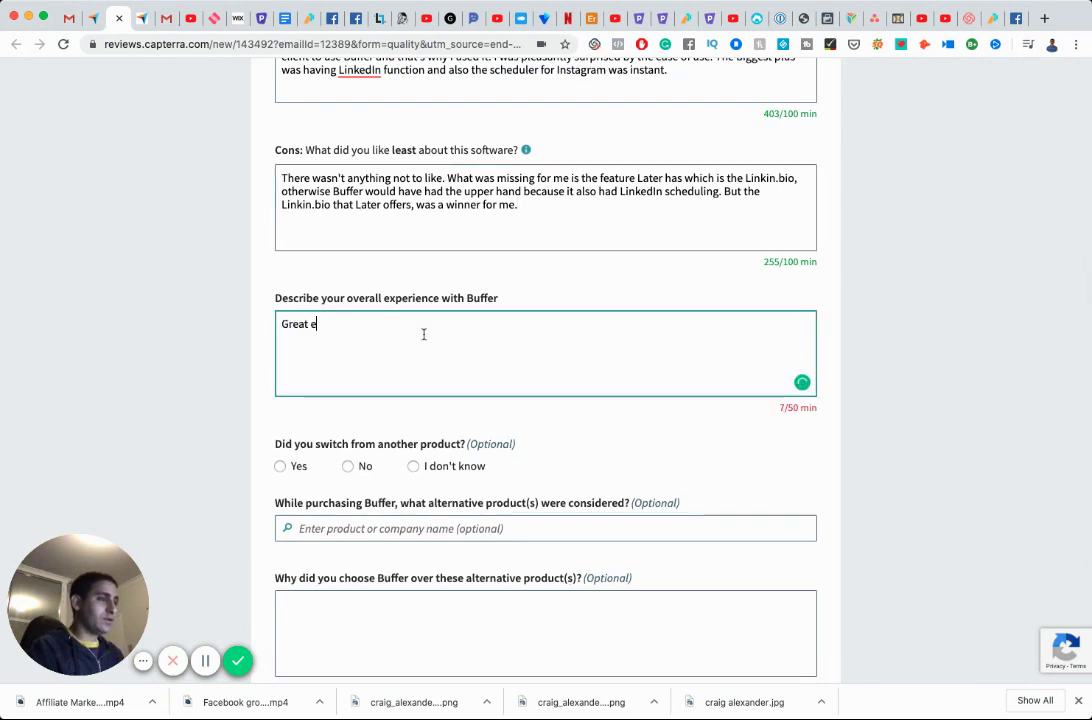
{"action": "key", "text": "BackSpace"}
{"action": "type", "text": "peri"}
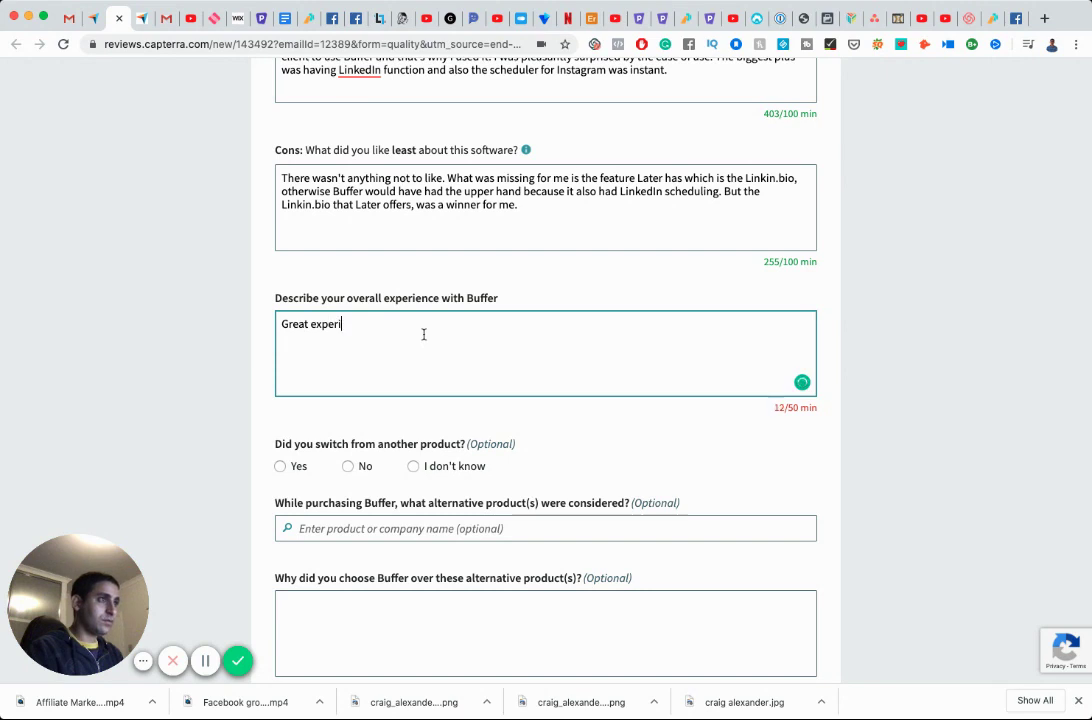
{"action": "type", "text": "ence. Made it possible for me to d"}
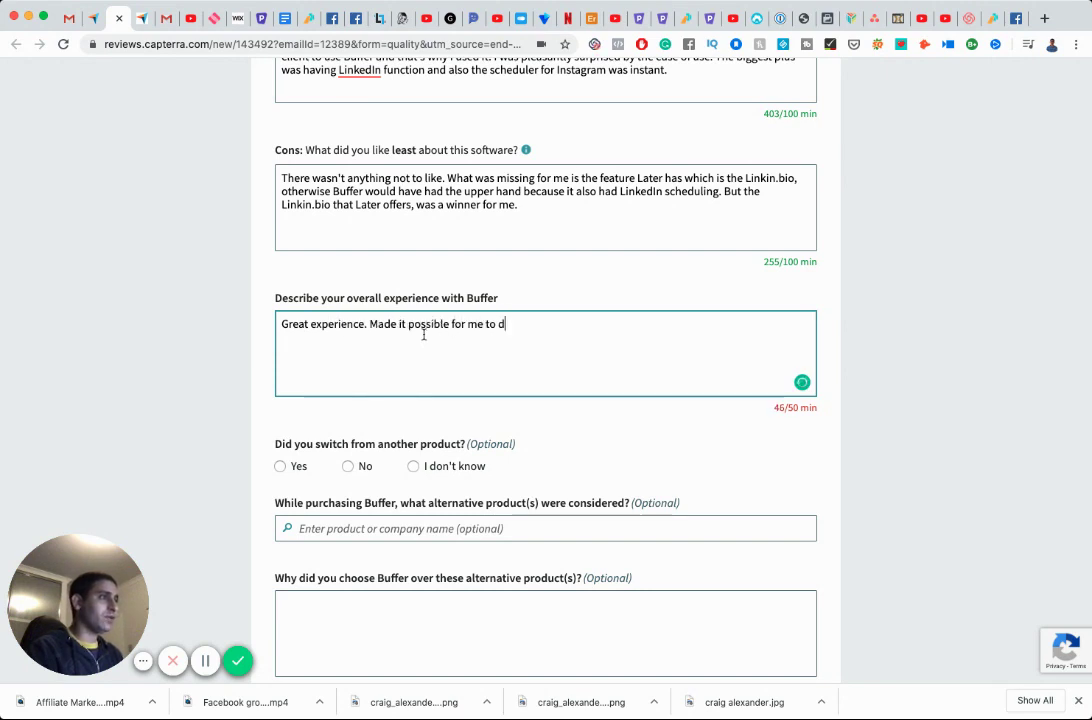
{"action": "type", "text": "eliver a"}
{"action": "key", "text": "BackSpace"}
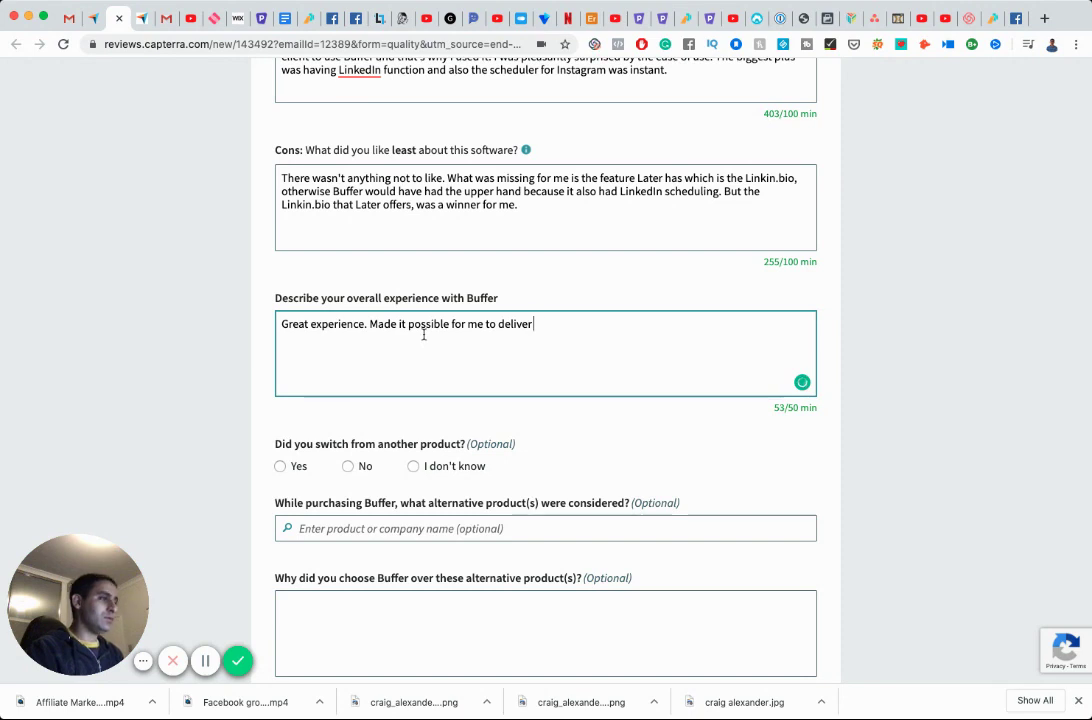
{"action": "type", "text": "LinkedIn scheduling automation "}
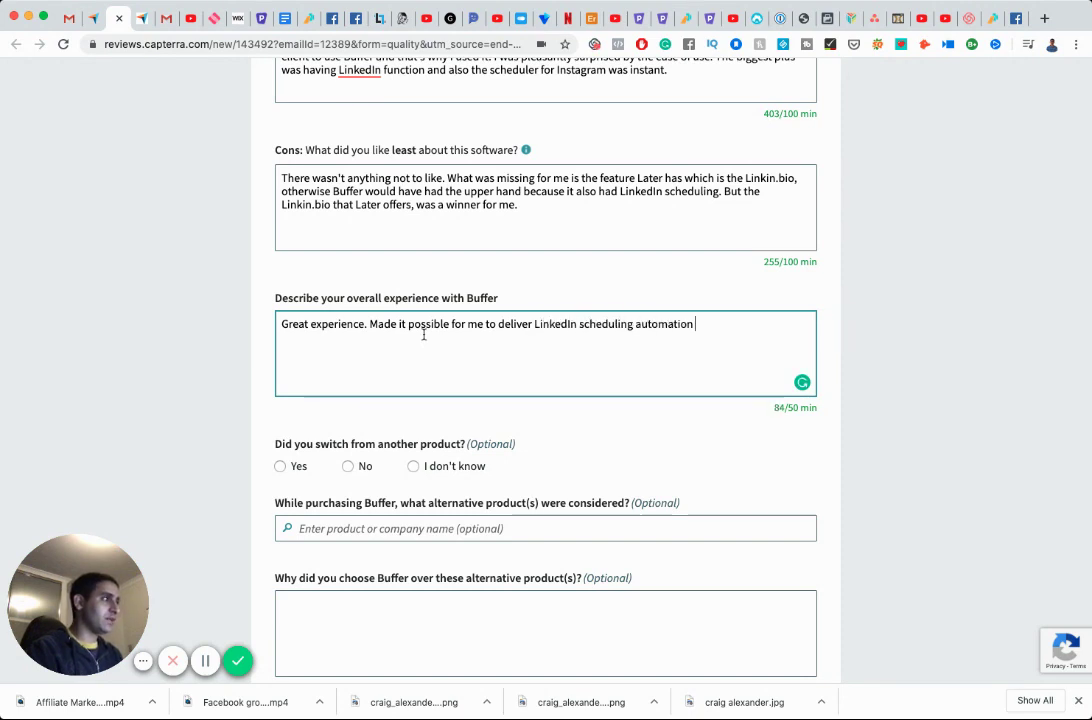
{"action": "type", "text": "to a client."}
Answer 'I don't know' on switching, accept the certification, and submit the Buffer review.
{"action": "scroll", "coordinate": [426, 334], "scroll_direction": "down", "scroll_amount": 3}
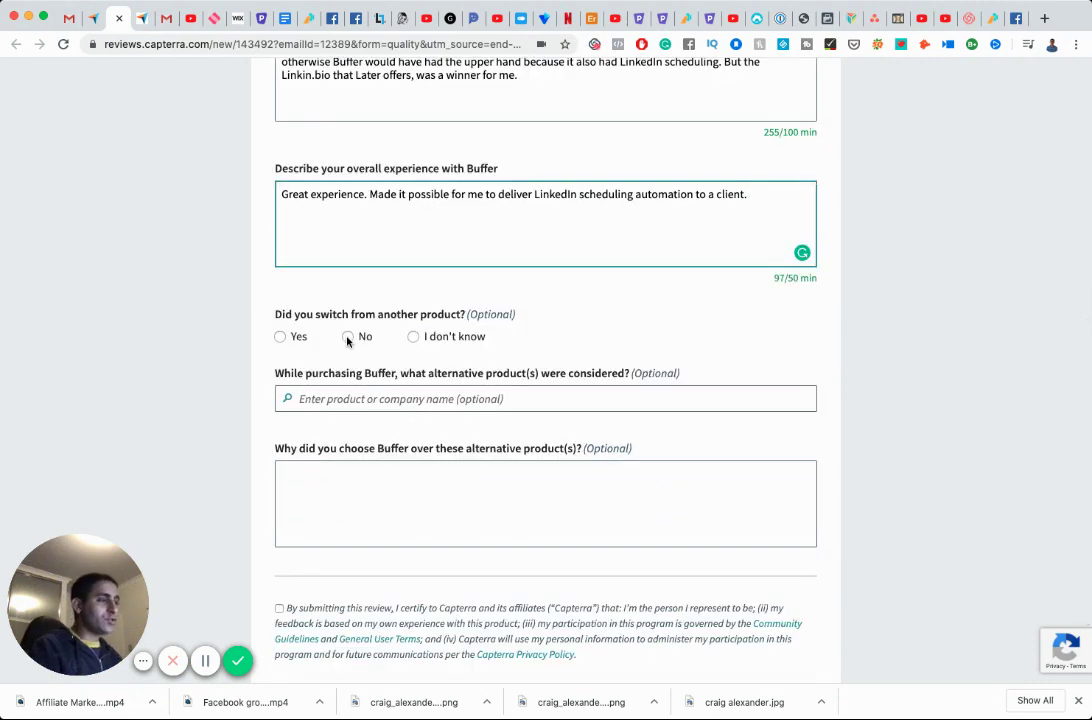
{"action": "left_click", "coordinate": [413, 337]}
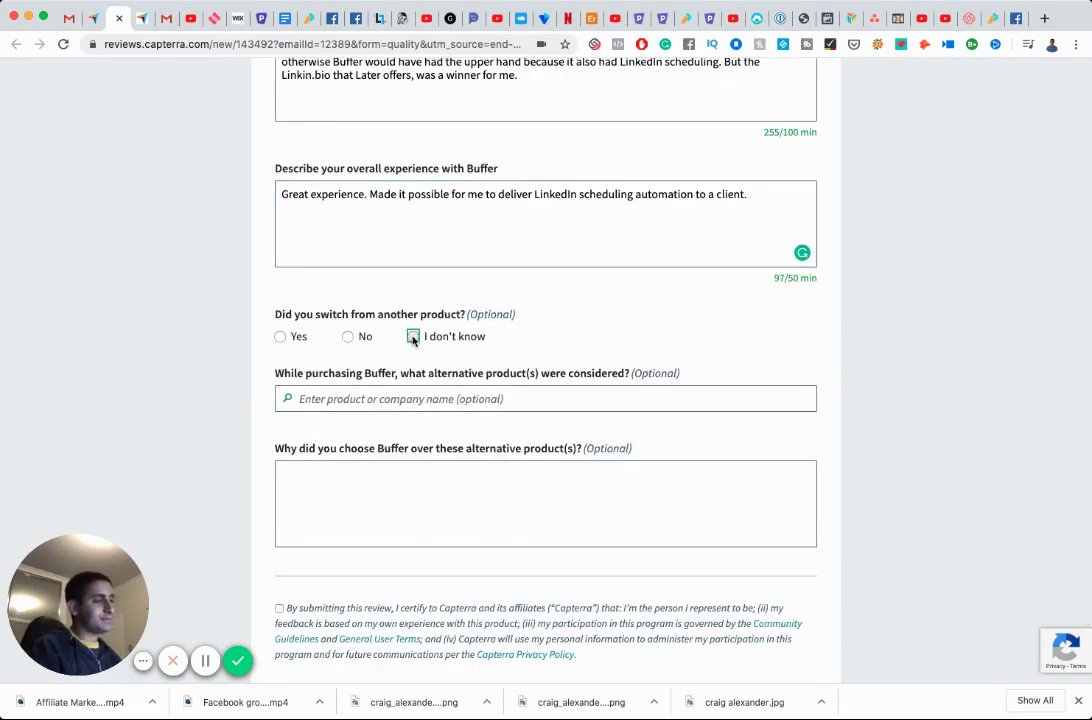
{"action": "scroll", "coordinate": [440, 376], "scroll_direction": "down", "scroll_amount": 3}
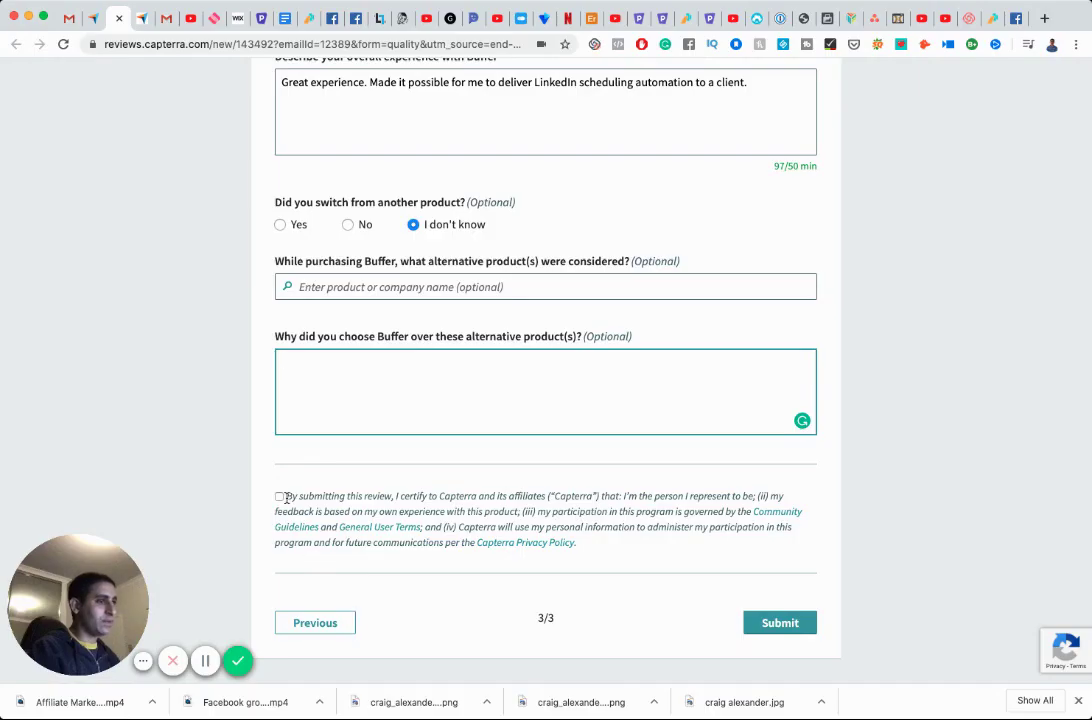
{"action": "left_click", "coordinate": [279, 496]}
{"action": "left_click", "coordinate": [780, 623]}
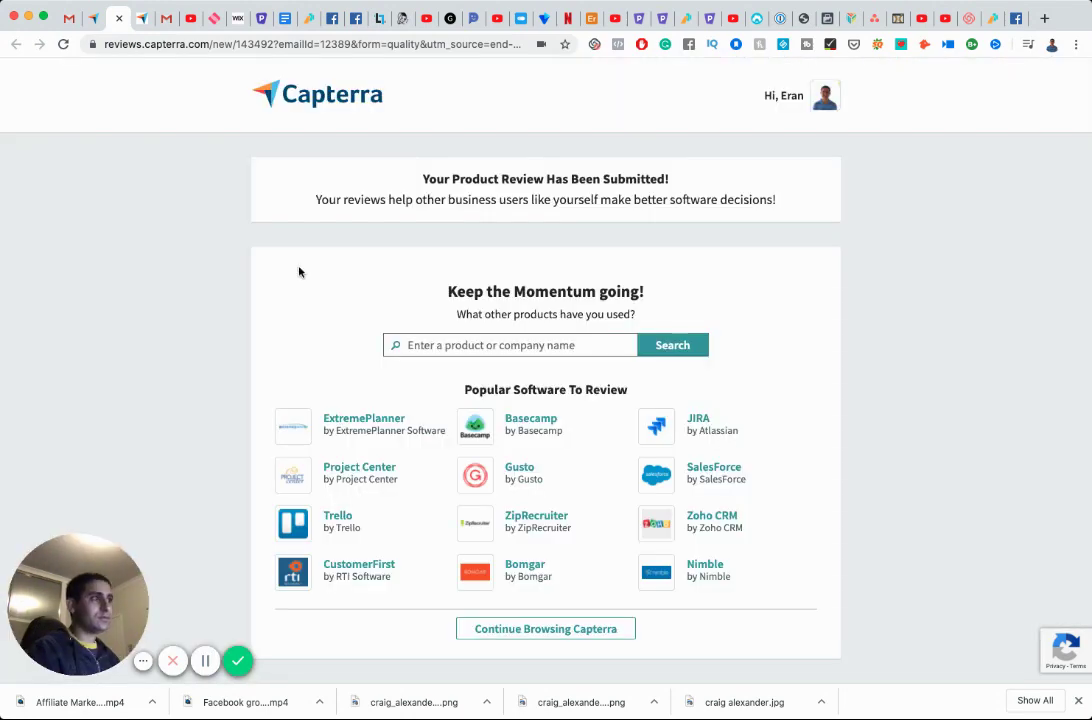
Open the Capterra Reviews Team invitation email from the Gmail inbox.
{"action": "left_click", "coordinate": [70, 19]}
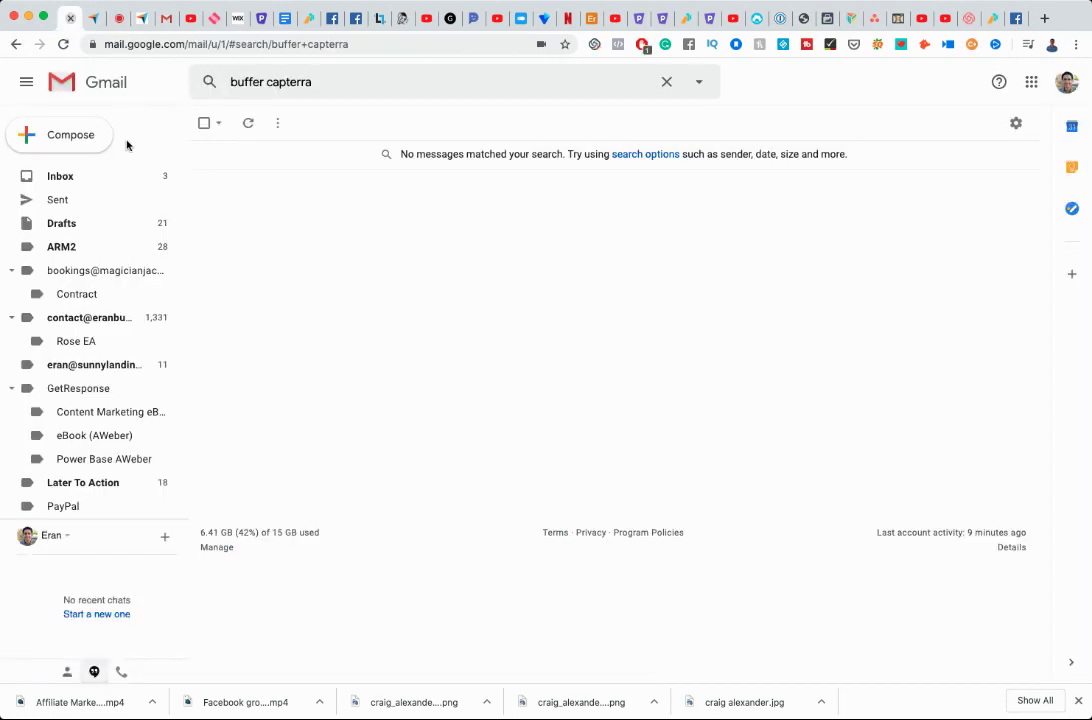
{"action": "left_click", "coordinate": [90, 181]}
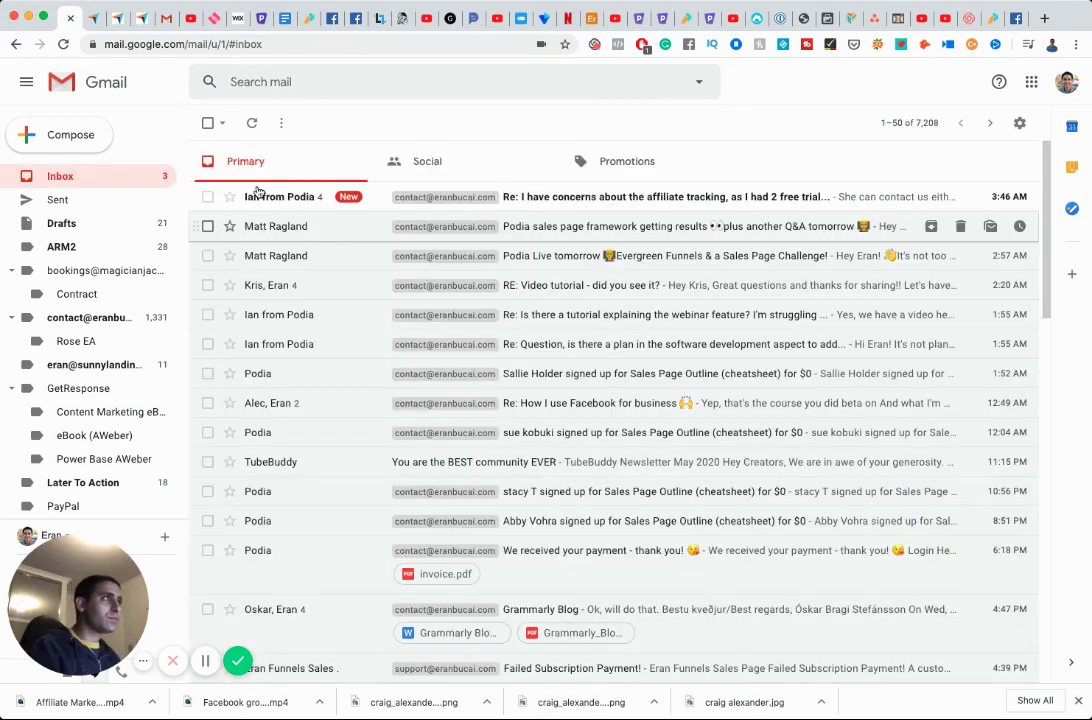
{"action": "scroll", "coordinate": [346, 305], "scroll_direction": "down", "scroll_amount": 3}
{"action": "scroll", "coordinate": [343, 316], "scroll_direction": "down", "scroll_amount": 5}
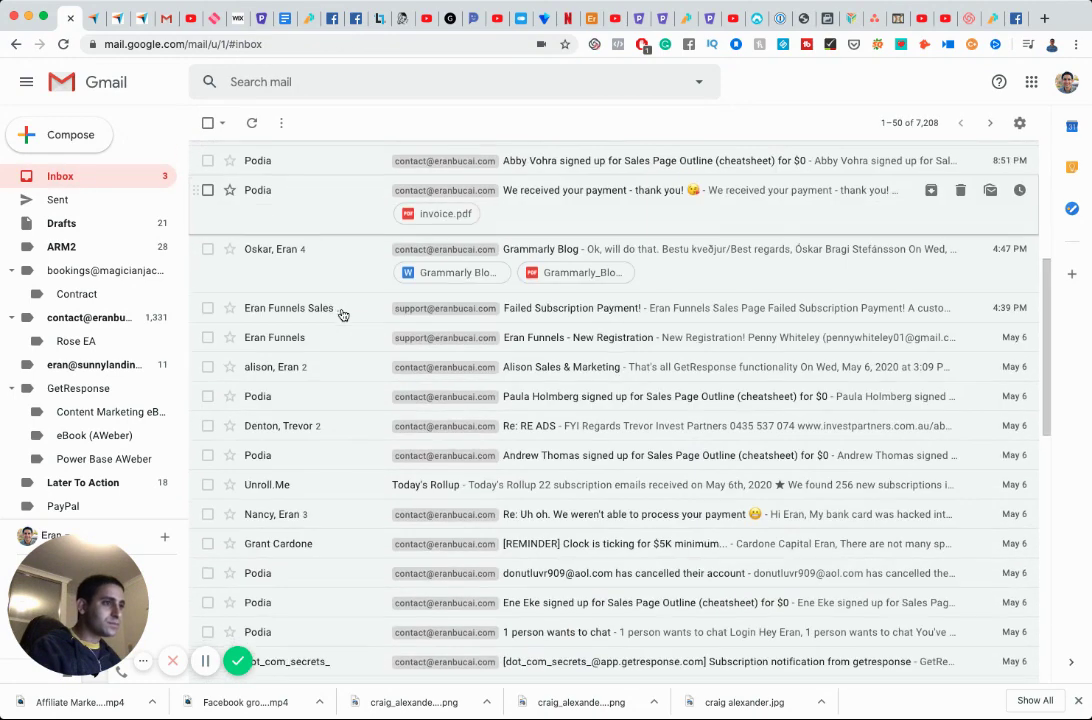
{"action": "scroll", "coordinate": [343, 316], "scroll_direction": "down", "scroll_amount": 2}
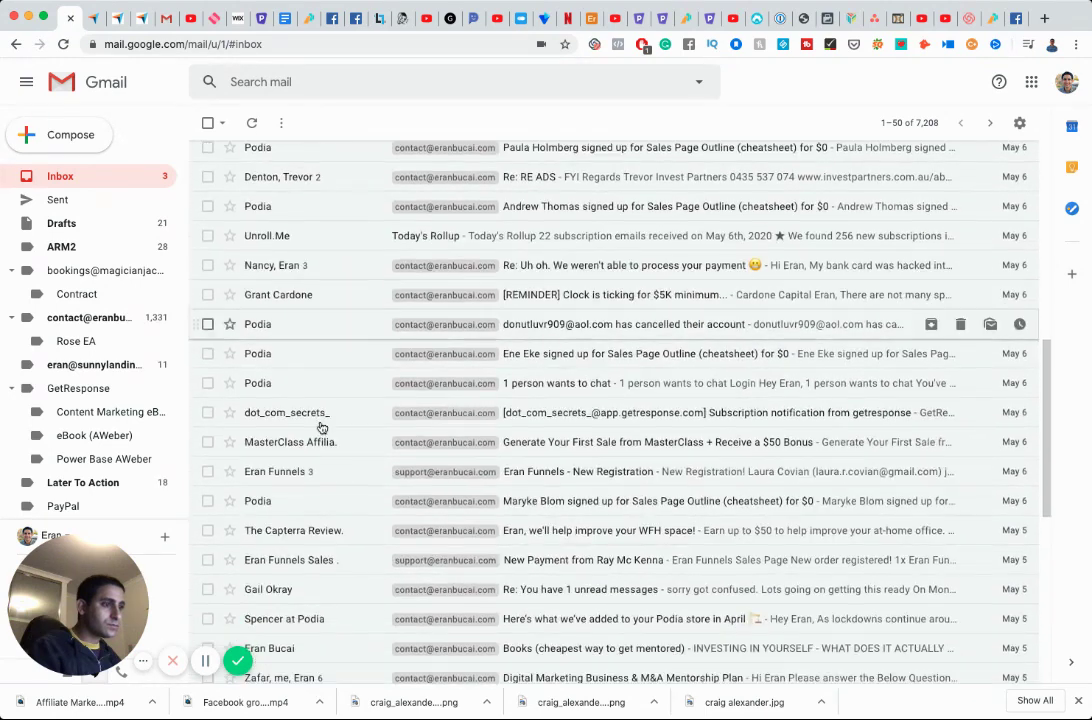
{"action": "left_click", "coordinate": [316, 530]}
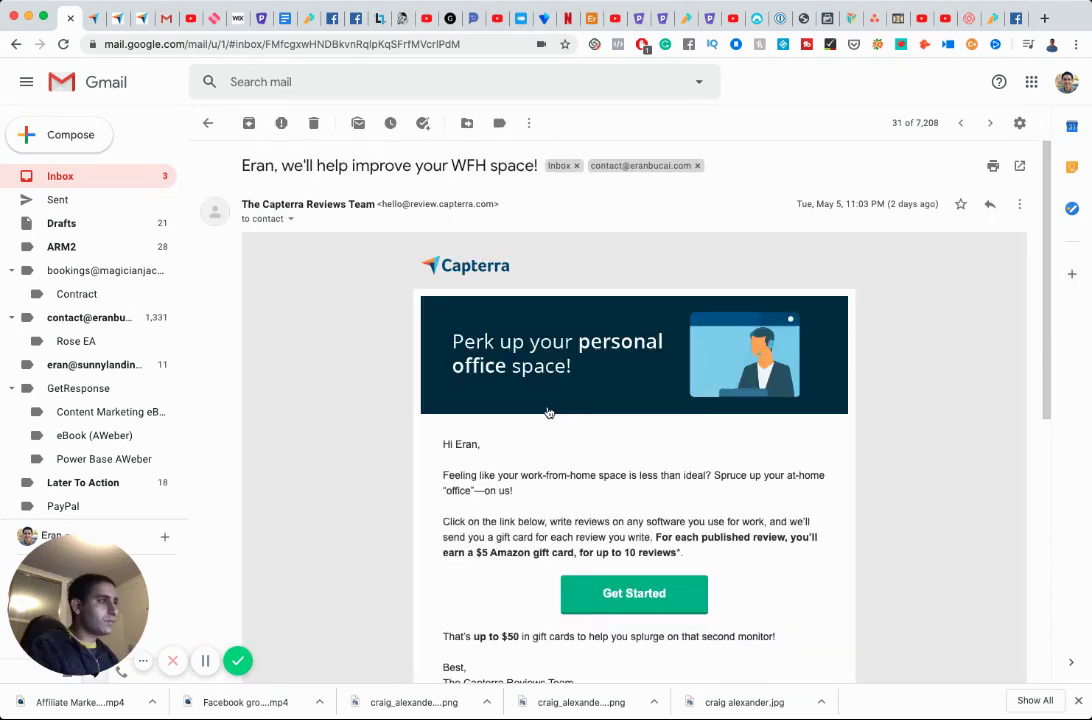
Follow the email's Review Now link to Capterra's Write a Software Review page.
{"action": "scroll", "coordinate": [548, 412], "scroll_direction": "down", "scroll_amount": 3}
{"action": "scroll", "coordinate": [548, 412], "scroll_direction": "down", "scroll_amount": 2}
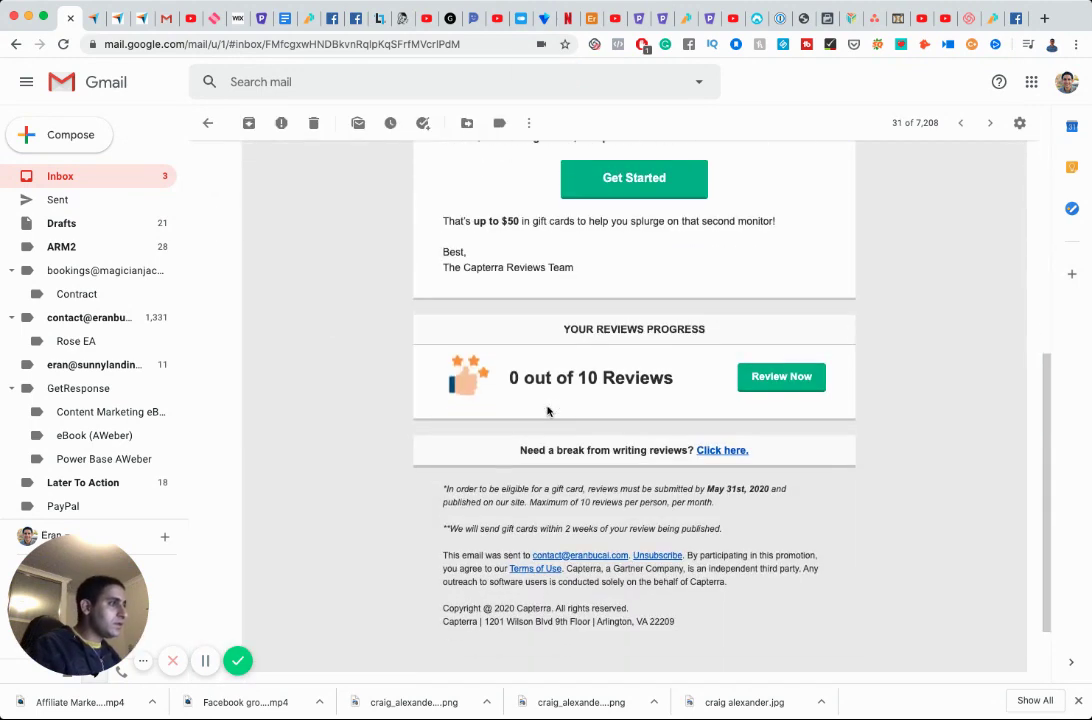
{"action": "left_click", "coordinate": [780, 378]}
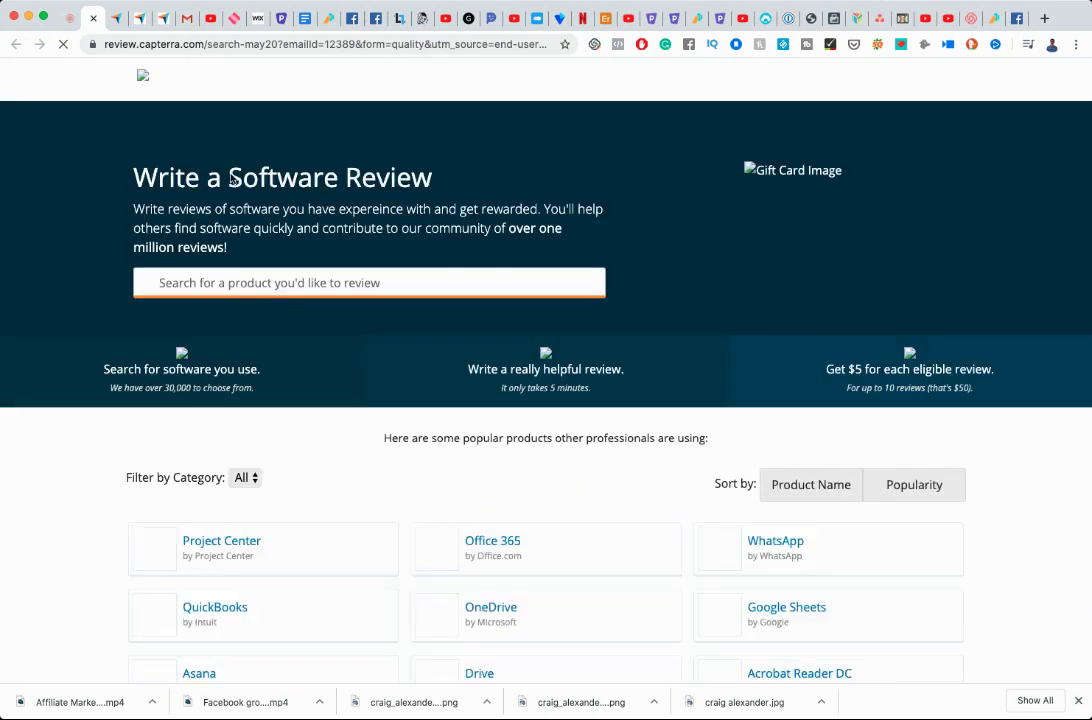
Load two more batches of products in Capterra's review product grid.
{"action": "scroll", "coordinate": [585, 341], "scroll_direction": "down", "scroll_amount": 5}
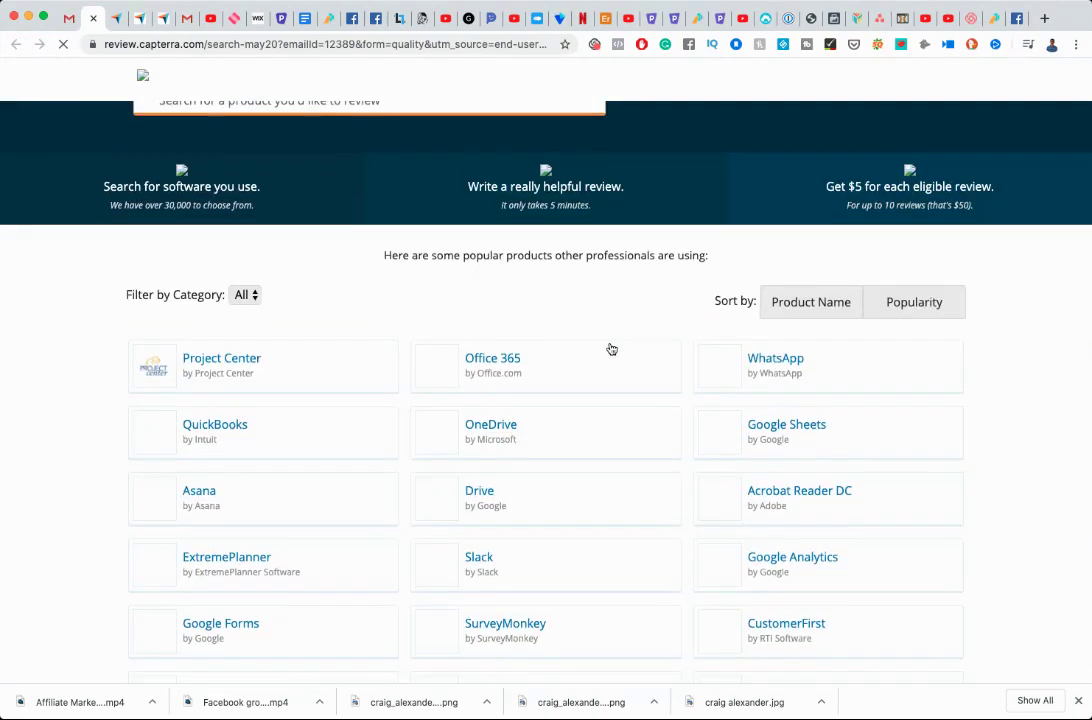
{"action": "scroll", "coordinate": [610, 348], "scroll_direction": "down", "scroll_amount": 12}
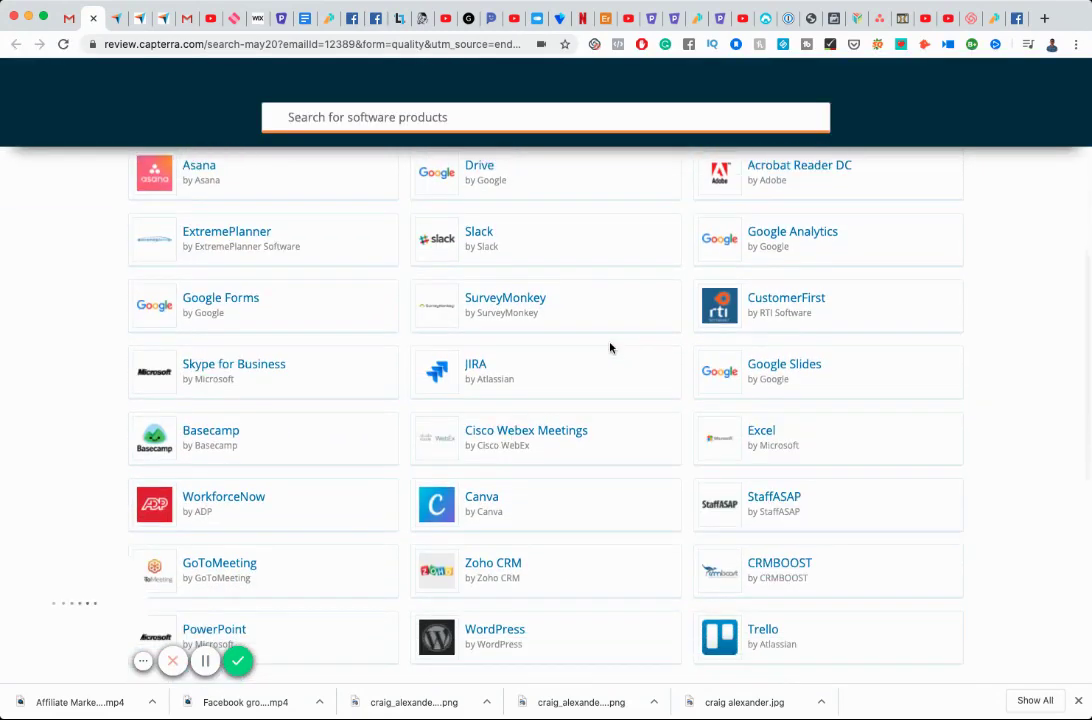
{"action": "scroll", "coordinate": [609, 346], "scroll_direction": "down", "scroll_amount": 4}
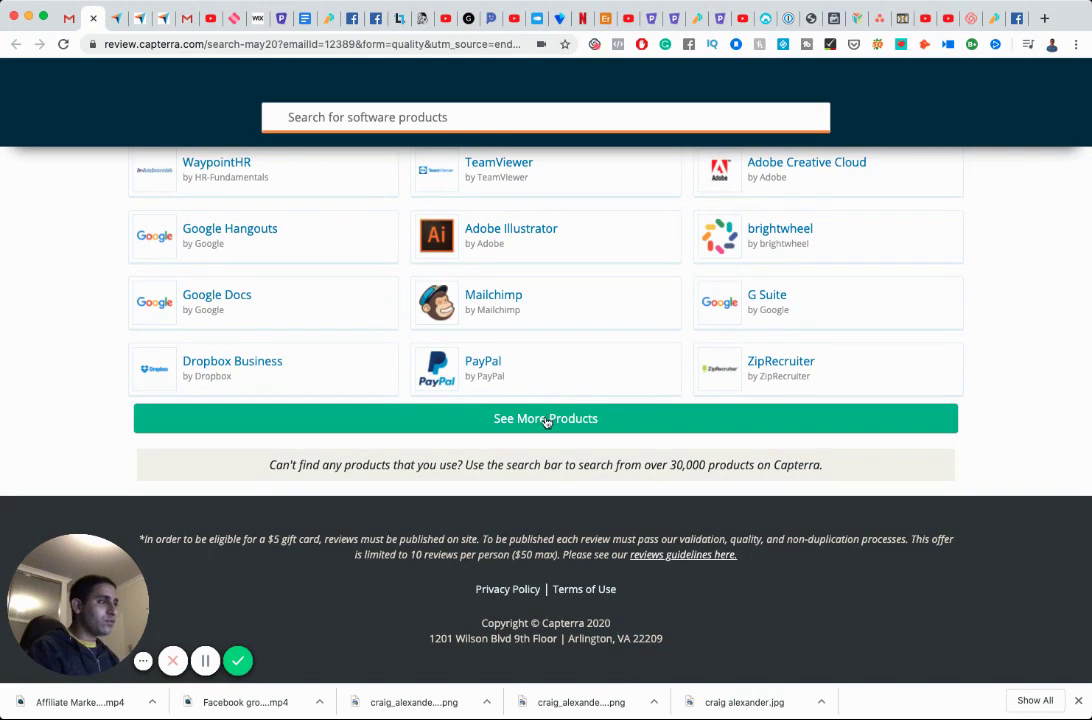
{"action": "left_click", "coordinate": [545, 421]}
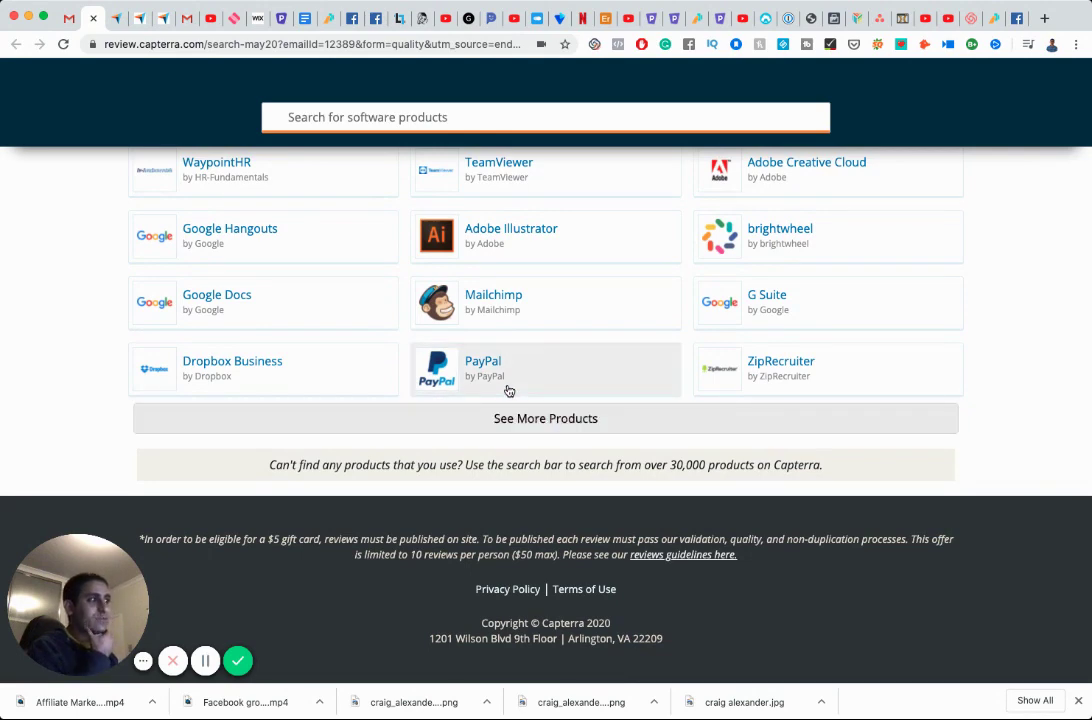
{"action": "scroll", "coordinate": [507, 390], "scroll_direction": "down", "scroll_amount": 7}
{"action": "scroll", "coordinate": [508, 390], "scroll_direction": "down", "scroll_amount": 5}
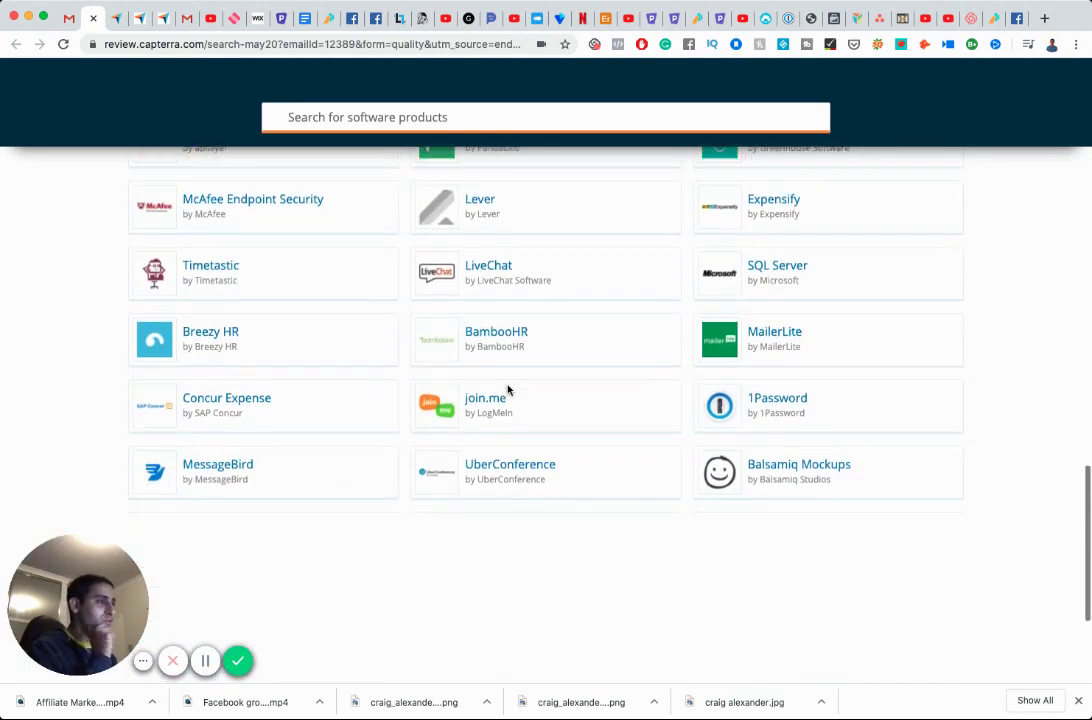
{"action": "scroll", "coordinate": [508, 390], "scroll_direction": "down", "scroll_amount": 4}
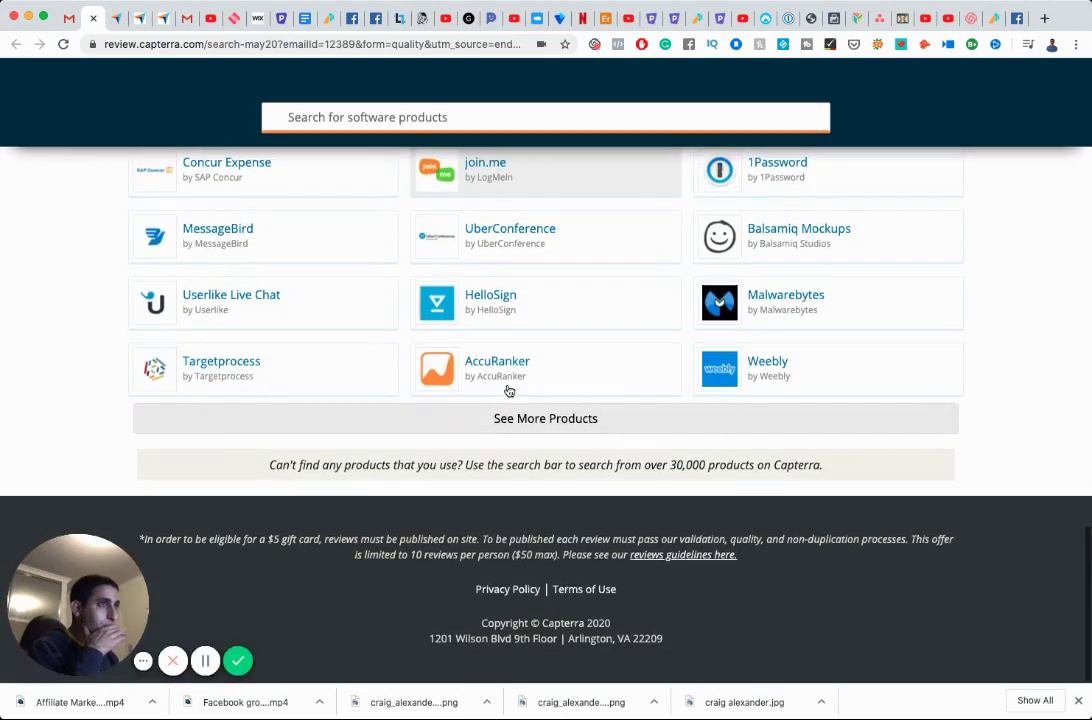
{"action": "left_click", "coordinate": [521, 427]}
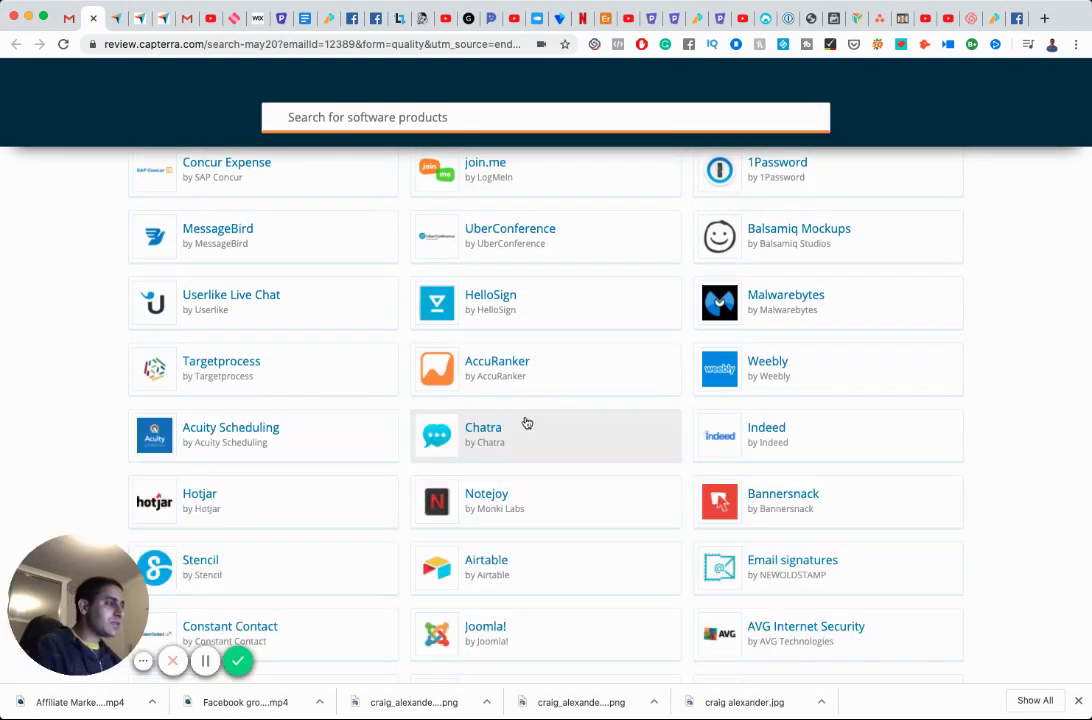
Open the Write a Review form for the Cloudflare card.
{"action": "scroll", "coordinate": [527, 423], "scroll_direction": "down", "scroll_amount": 1}
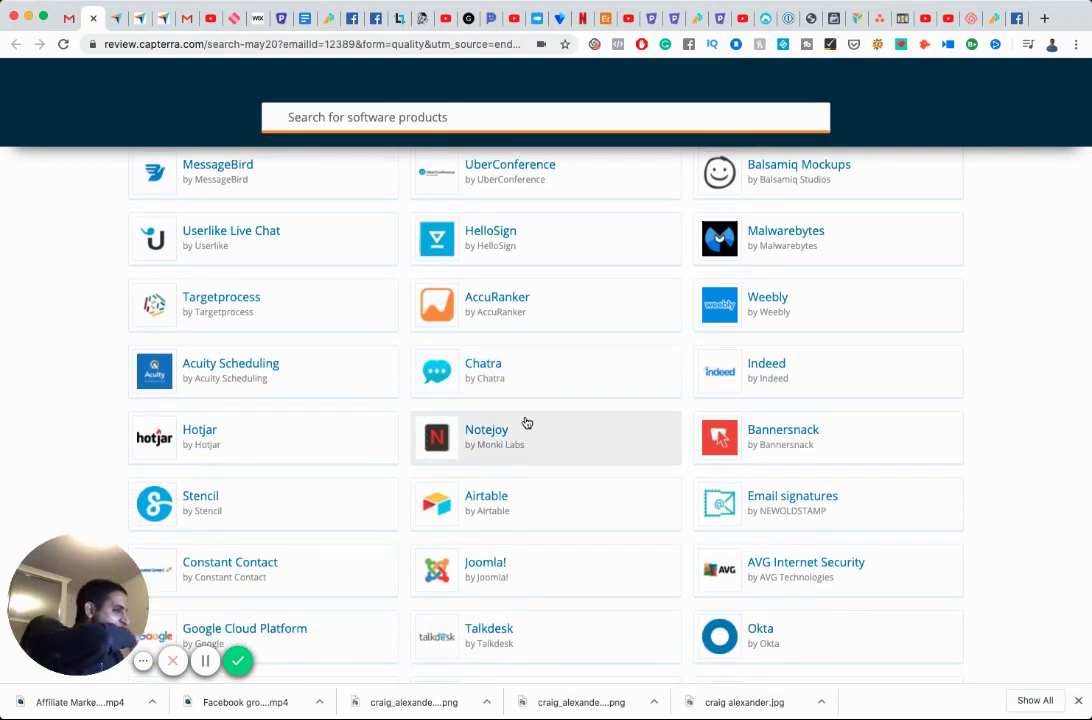
{"action": "scroll", "coordinate": [527, 423], "scroll_direction": "down", "scroll_amount": 5}
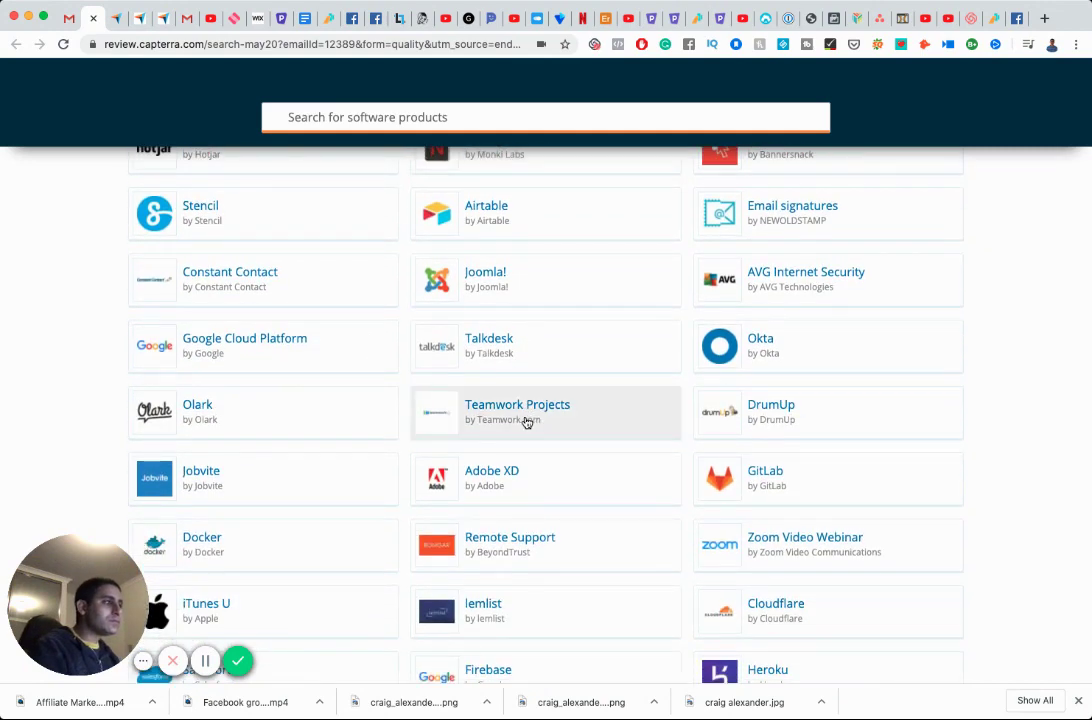
{"action": "scroll", "coordinate": [527, 423], "scroll_direction": "down", "scroll_amount": 2}
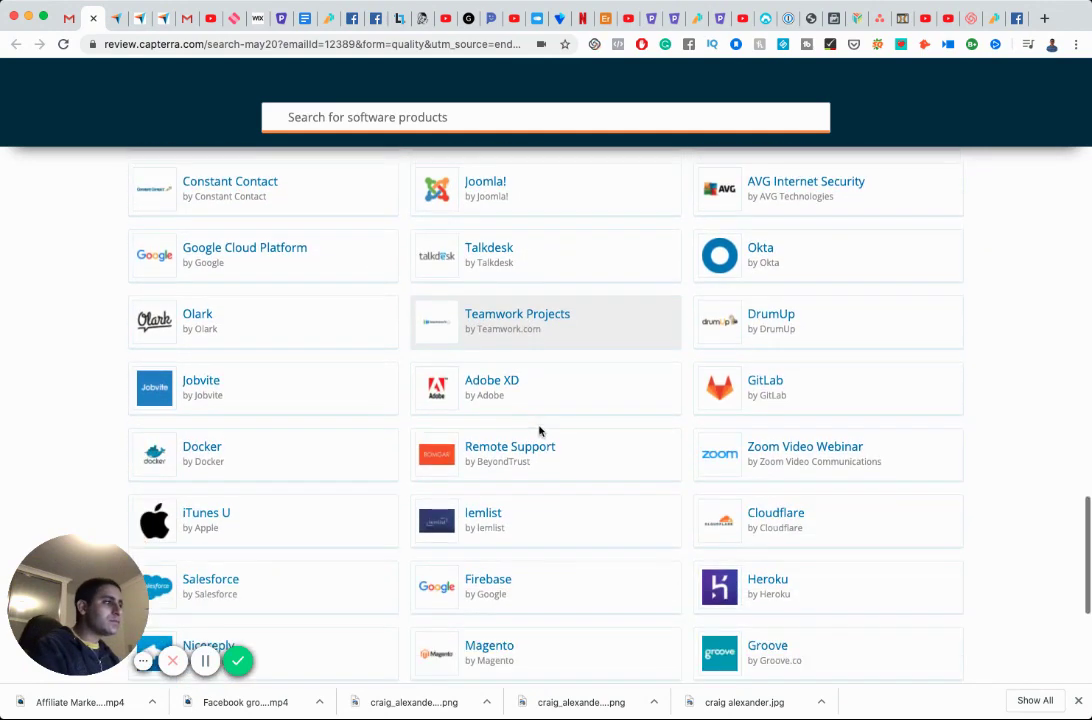
{"action": "left_click", "coordinate": [793, 514]}
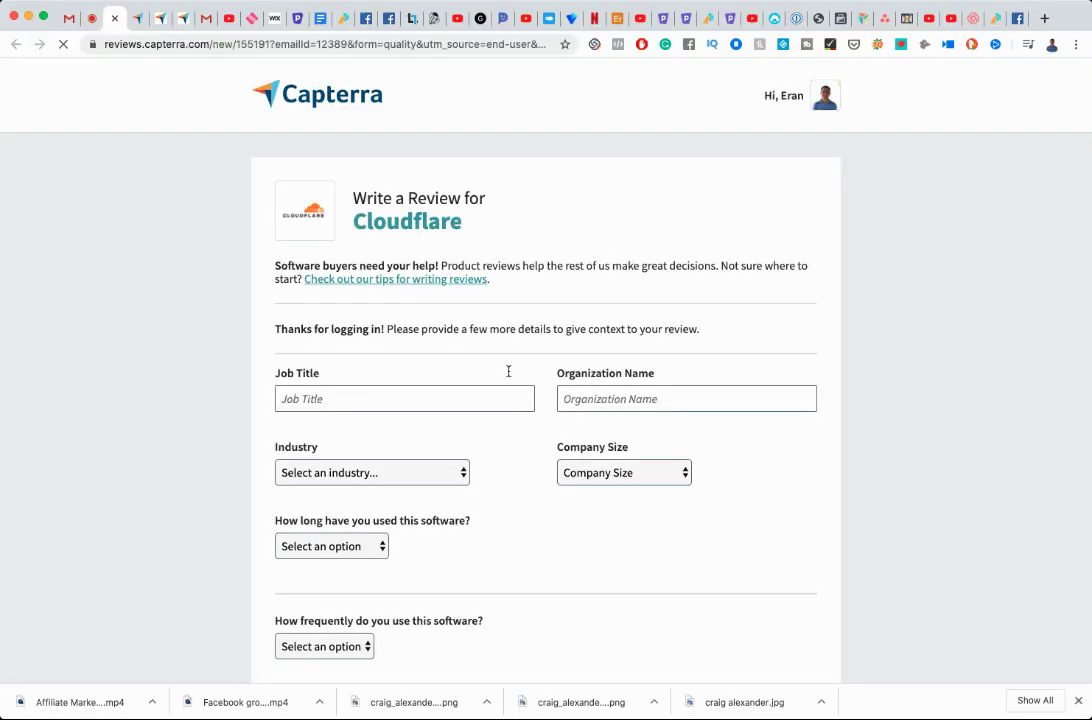
Enter job title Entrepreneur, the organization name, and industry E-Learning.
{"action": "left_click", "coordinate": [461, 399]}
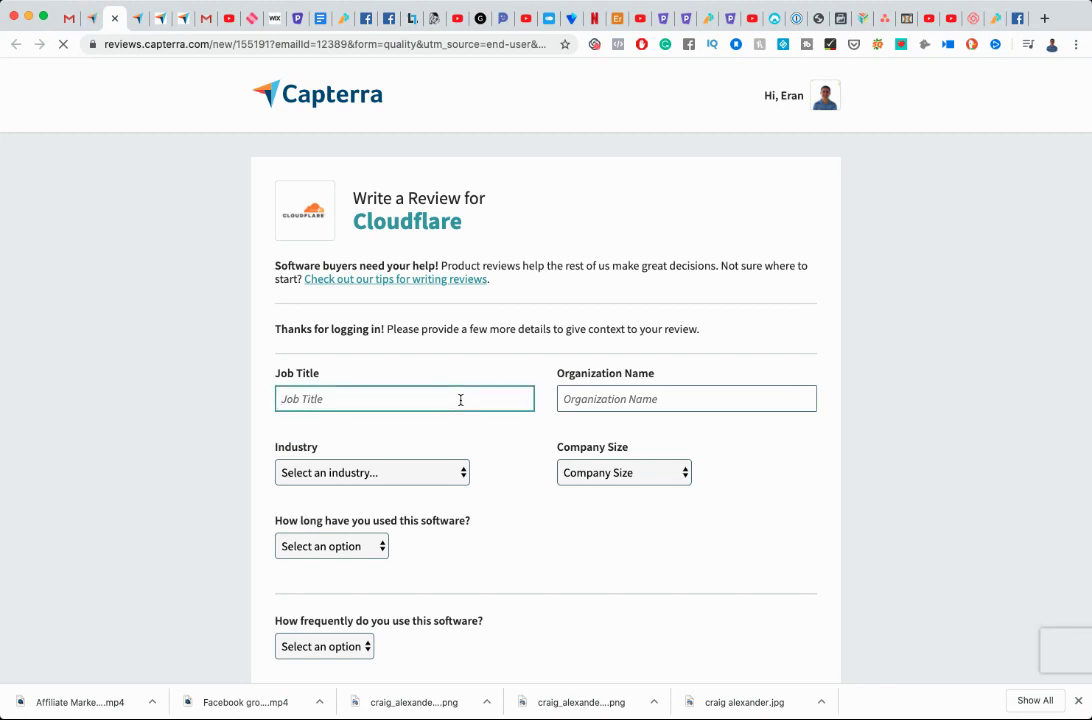
{"action": "type", "text": "Ent"}
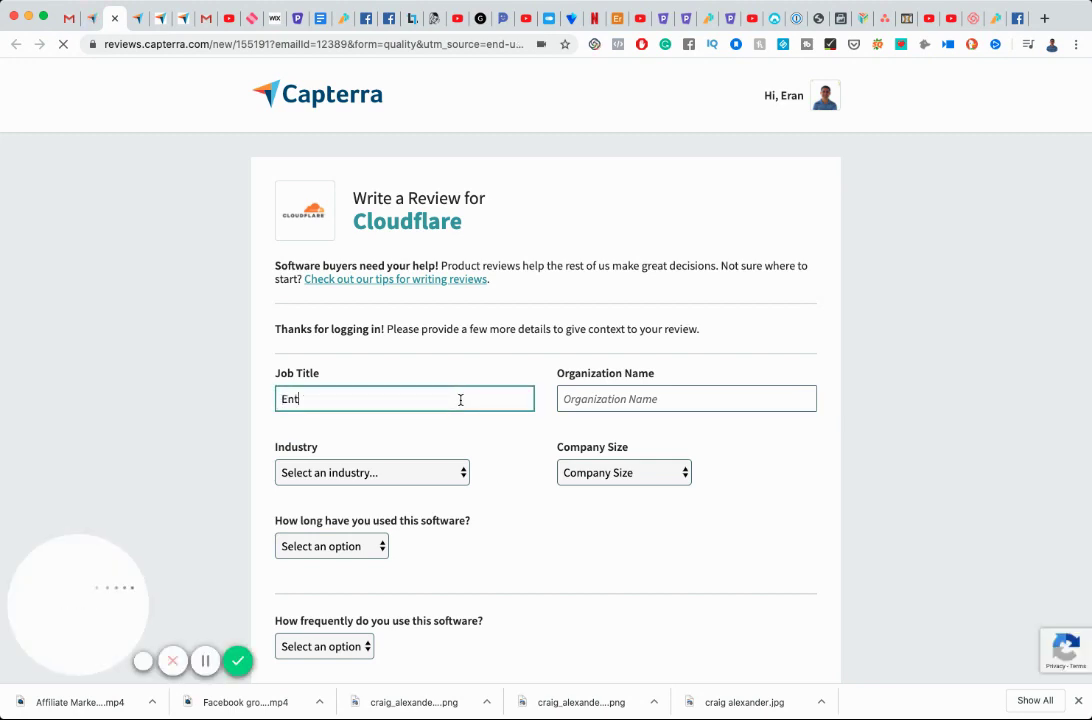
{"action": "type", "text": "repreneur"}
{"action": "key", "text": "Tab"}
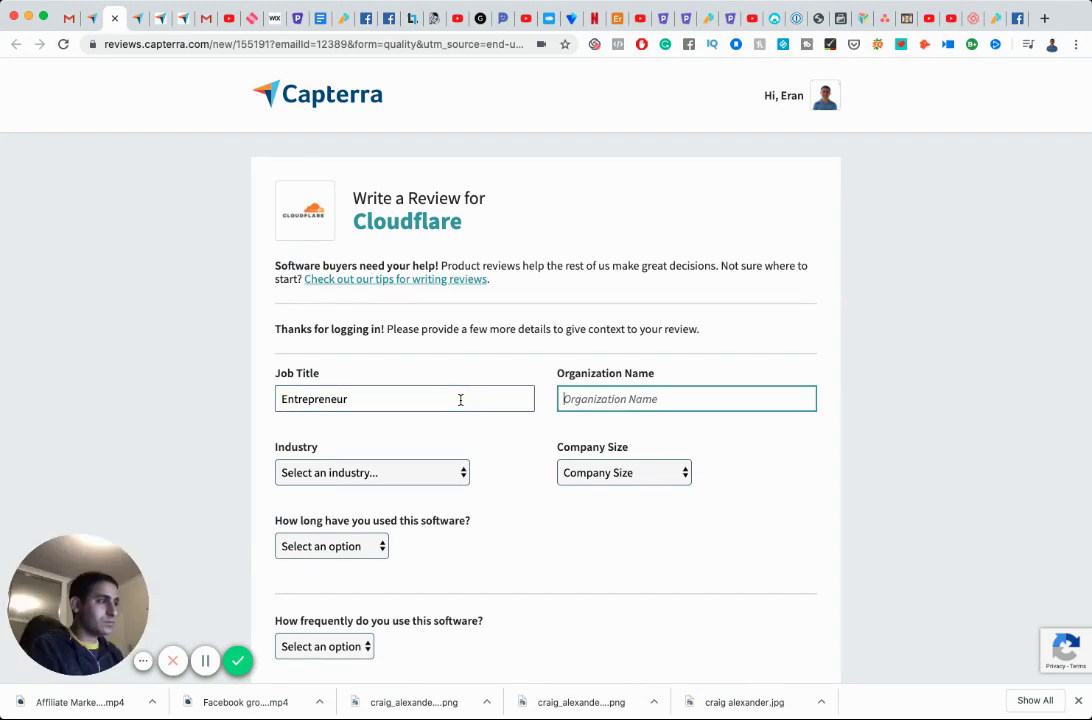
{"action": "type", "text": "Eran Bucai"}
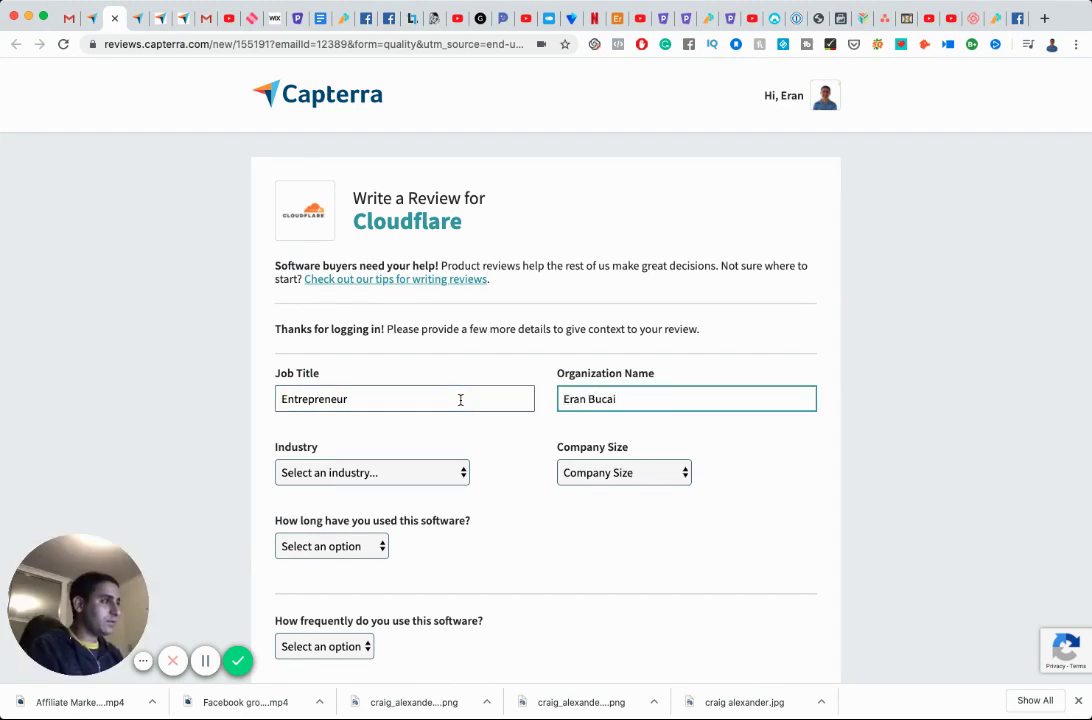
{"action": "key", "text": "Tab"}
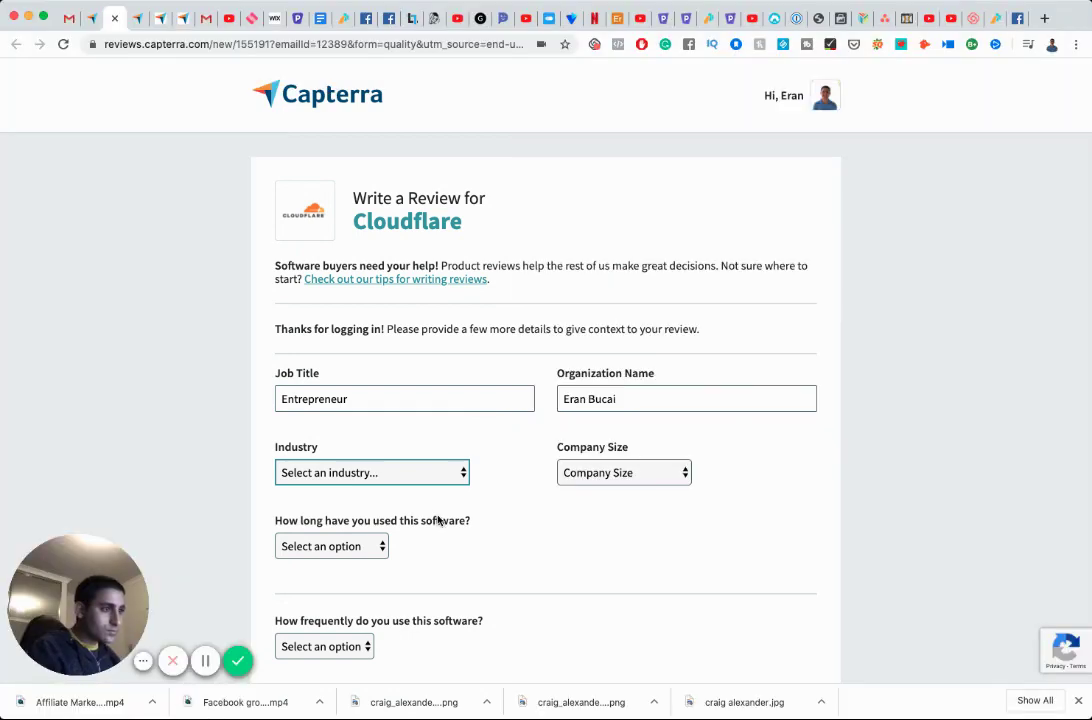
{"action": "key", "text": "e"}
{"action": "key", "text": "Tab"}
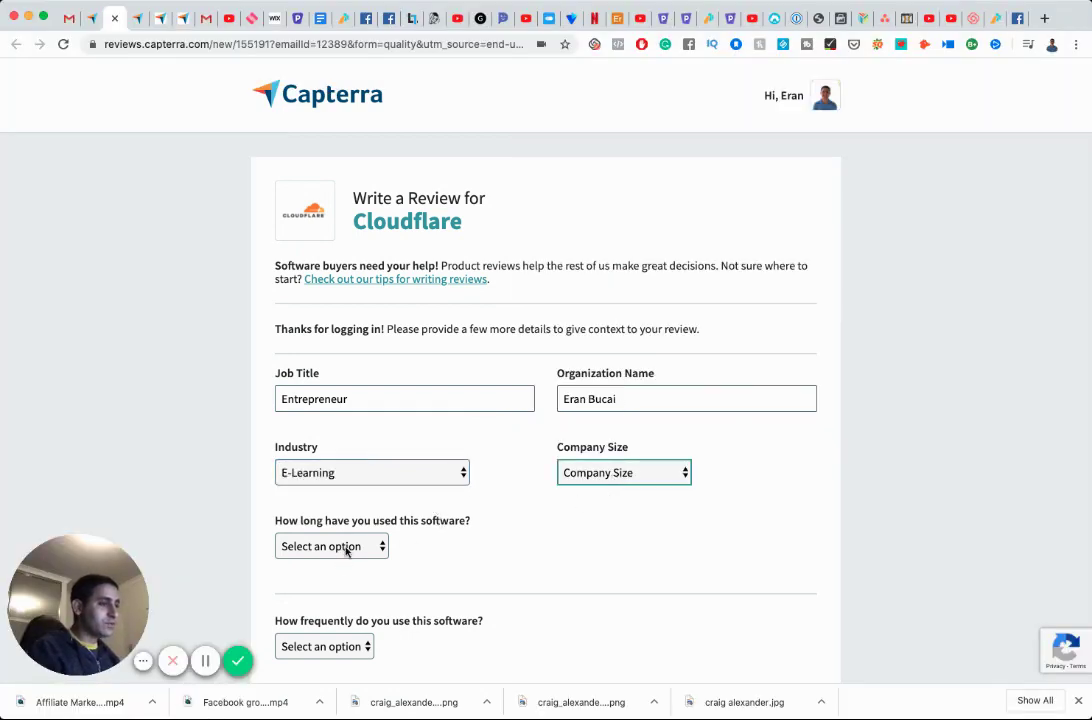
Set usage to Free trial and frequency to Other, tick user and administrator roles, and go anonymous.
{"action": "scroll", "coordinate": [345, 550], "scroll_direction": "down", "scroll_amount": 3}
{"action": "key", "text": "Tab"}
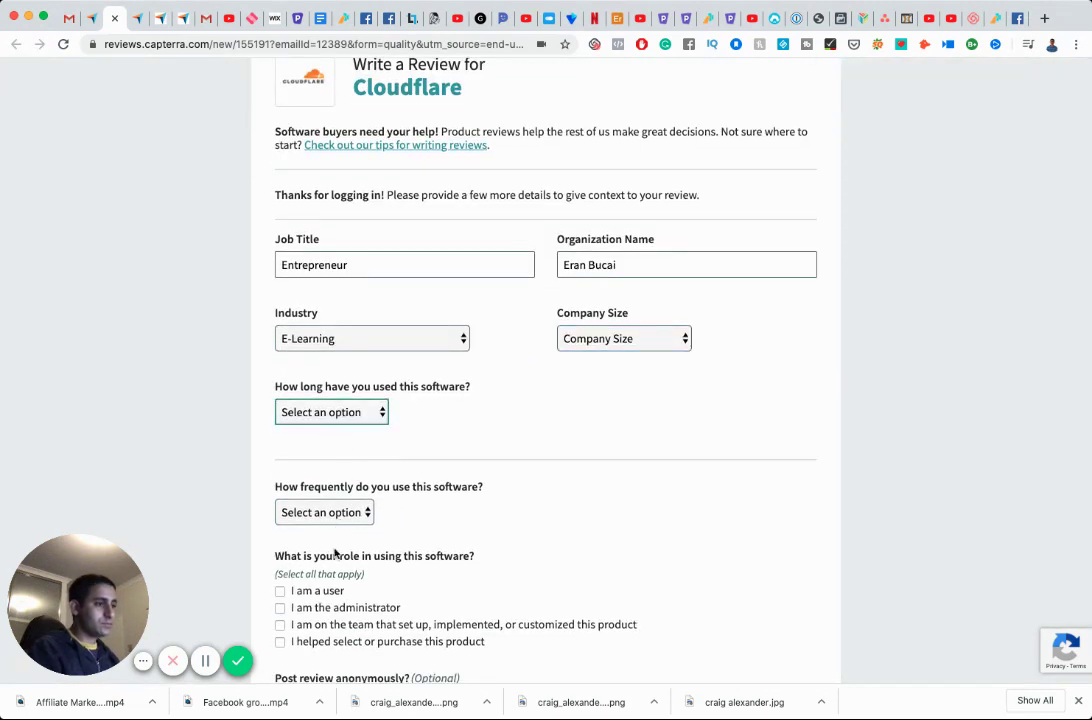
{"action": "key", "text": "f"}
{"action": "key", "text": "Tab"}
{"action": "key", "text": "o"}
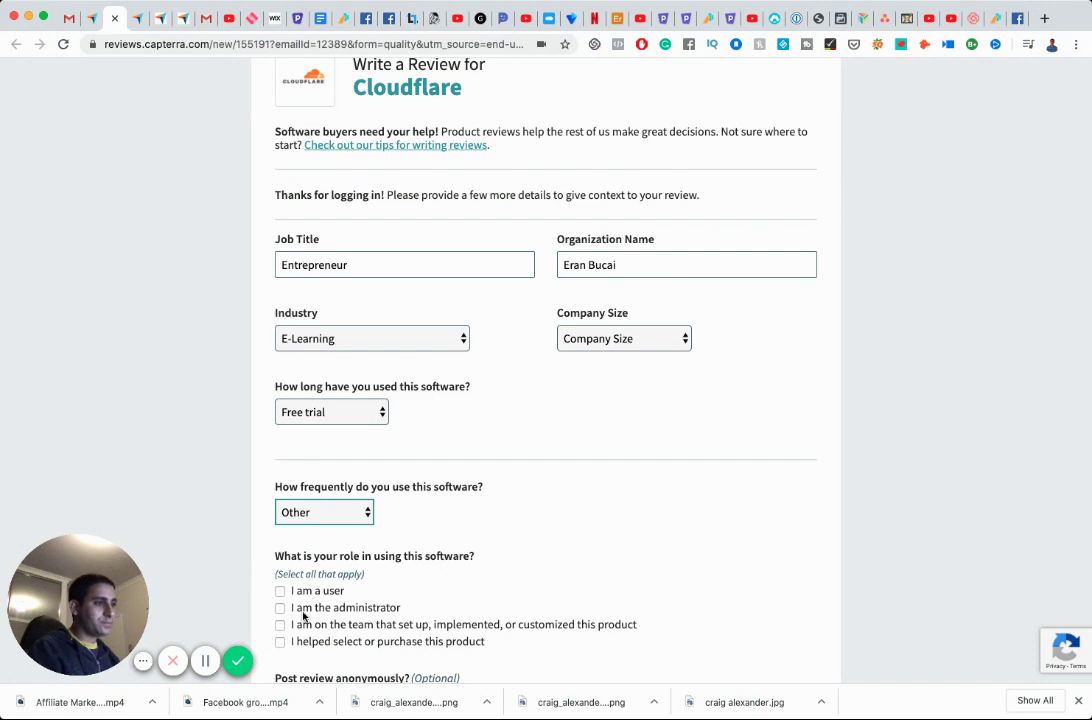
{"action": "scroll", "coordinate": [429, 583], "scroll_direction": "down", "scroll_amount": 4}
{"action": "key", "text": "Tab"}
{"action": "key", "text": "space"}
{"action": "key", "text": "Tab"}
{"action": "key", "text": "space"}
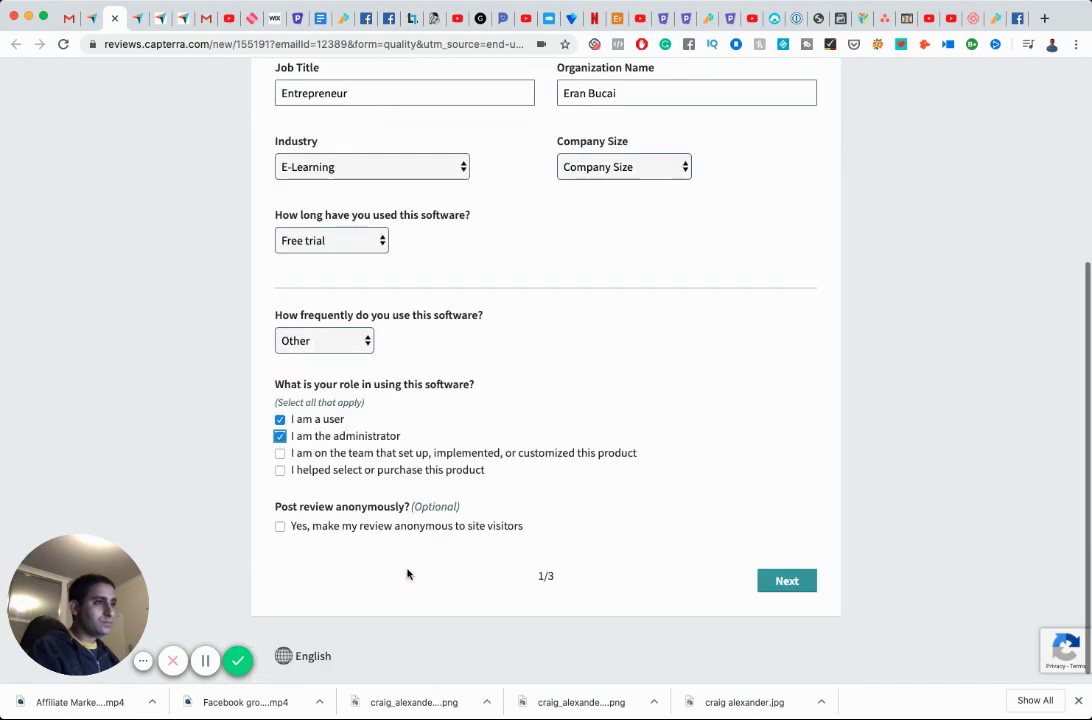
{"action": "left_click", "coordinate": [280, 526]}
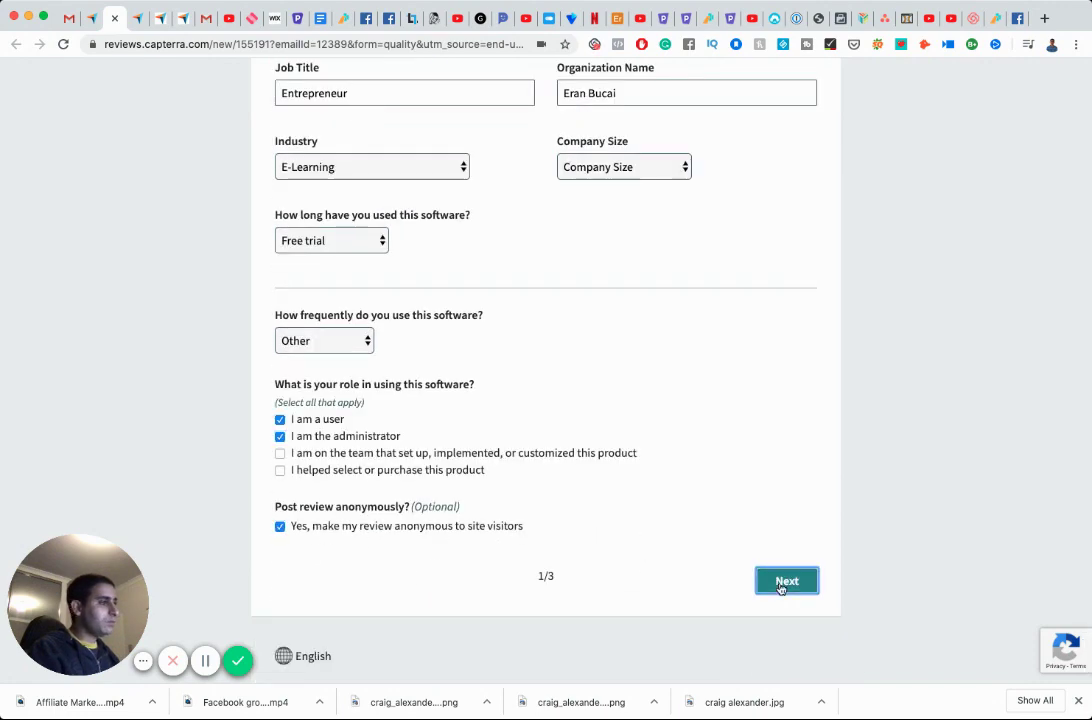
{"action": "left_click", "coordinate": [782, 580]}
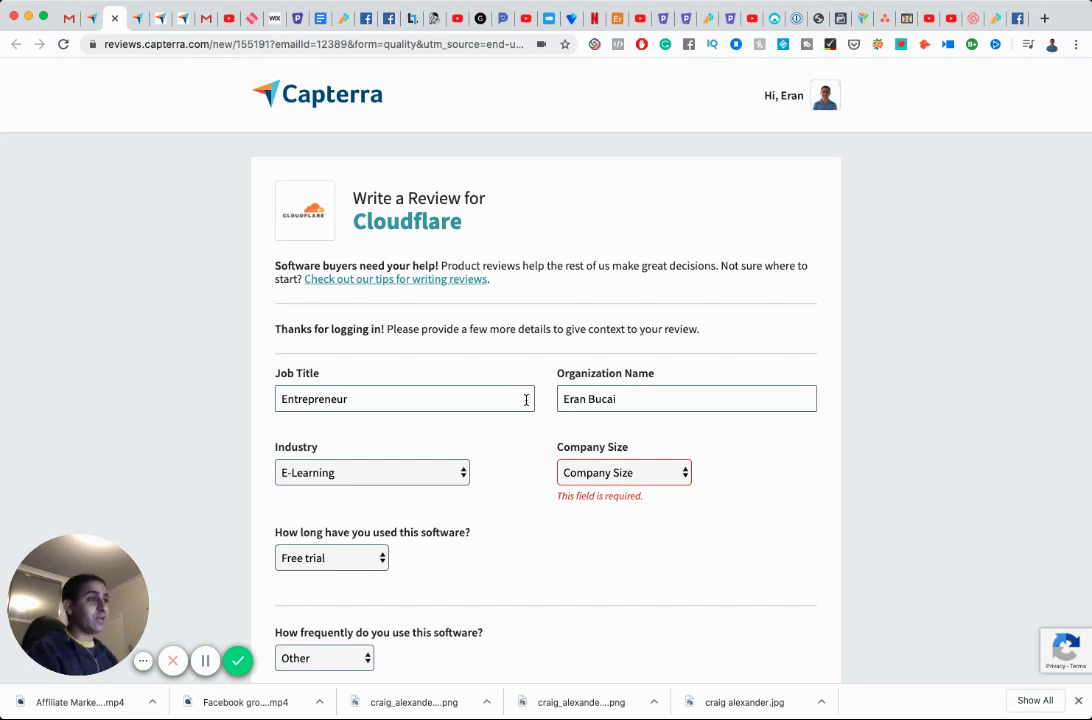
Set company size to Myself Only and continue to the ratings page.
{"action": "left_click", "coordinate": [615, 482]}
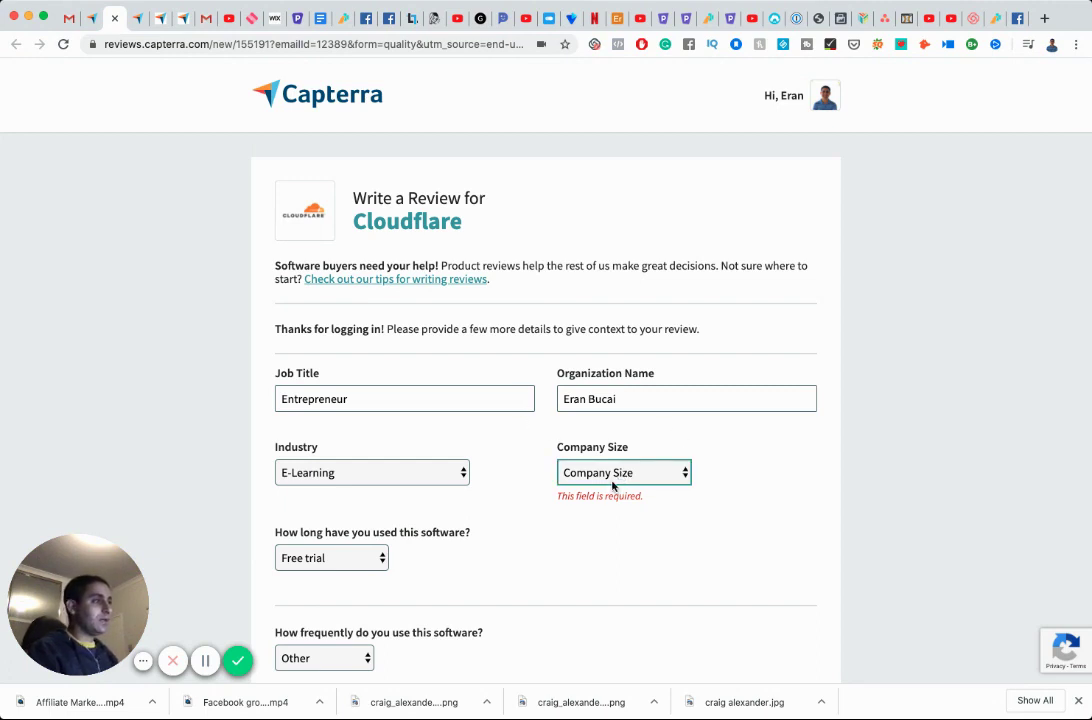
{"action": "left_click", "coordinate": [603, 500]}
{"action": "scroll", "coordinate": [602, 507], "scroll_direction": "down", "scroll_amount": 5}
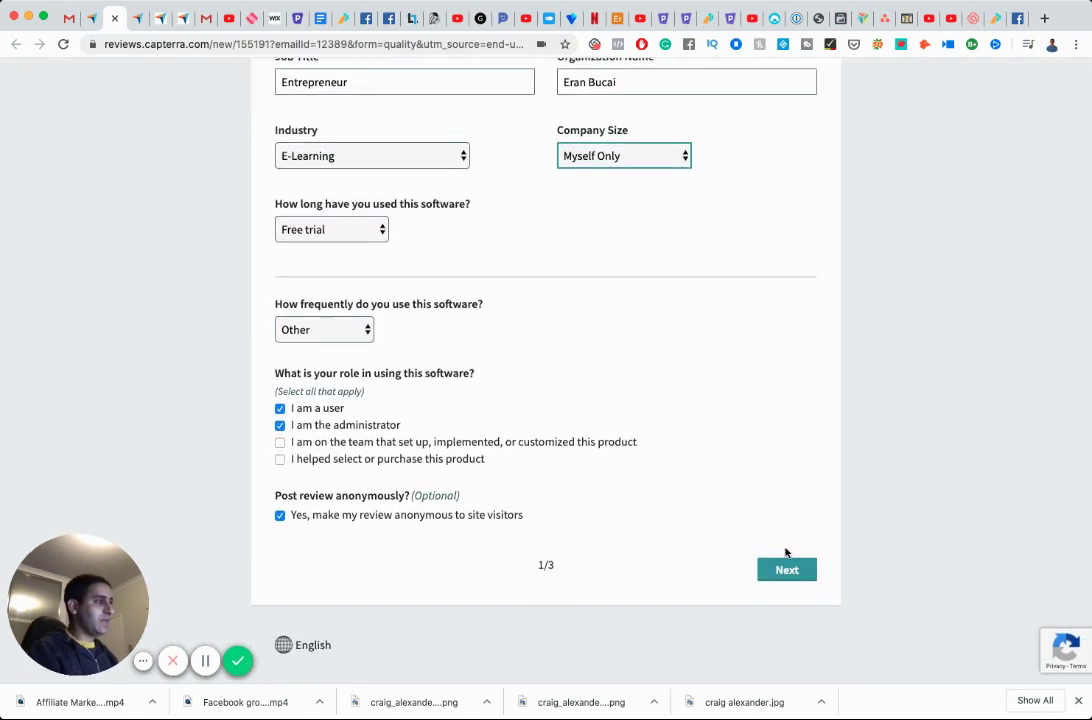
{"action": "left_click", "coordinate": [786, 568]}
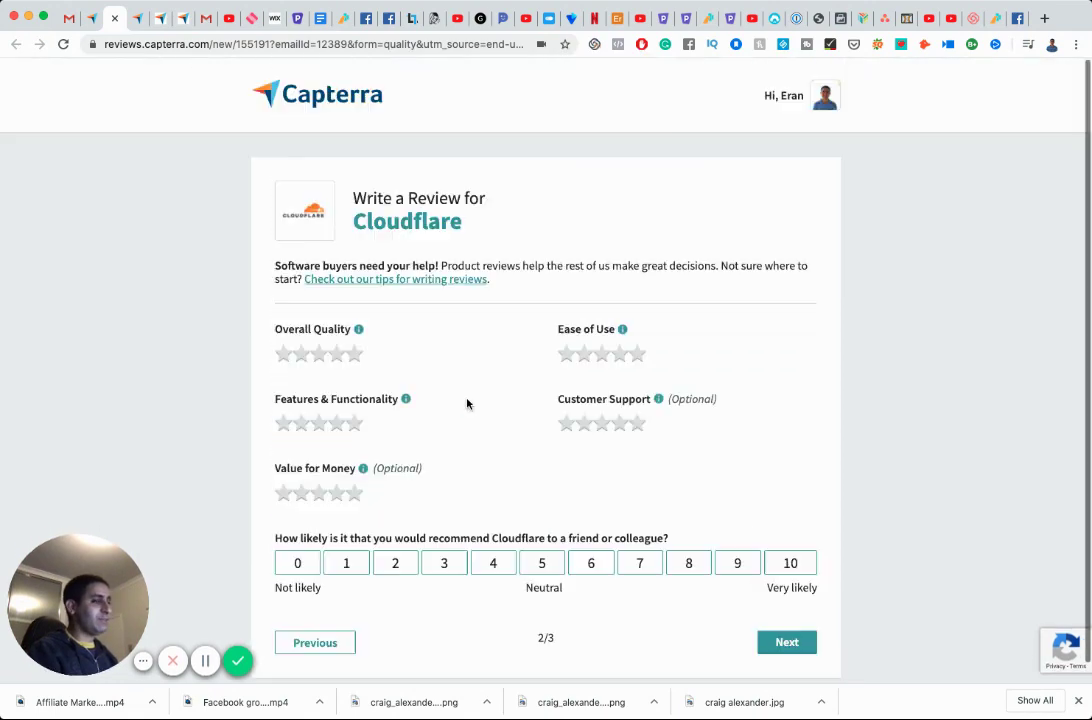
Give Quality, Ease of Use, Features and Value five stars, and recommend at 9.
{"action": "left_click", "coordinate": [353, 356]}
{"action": "left_click", "coordinate": [638, 356]}
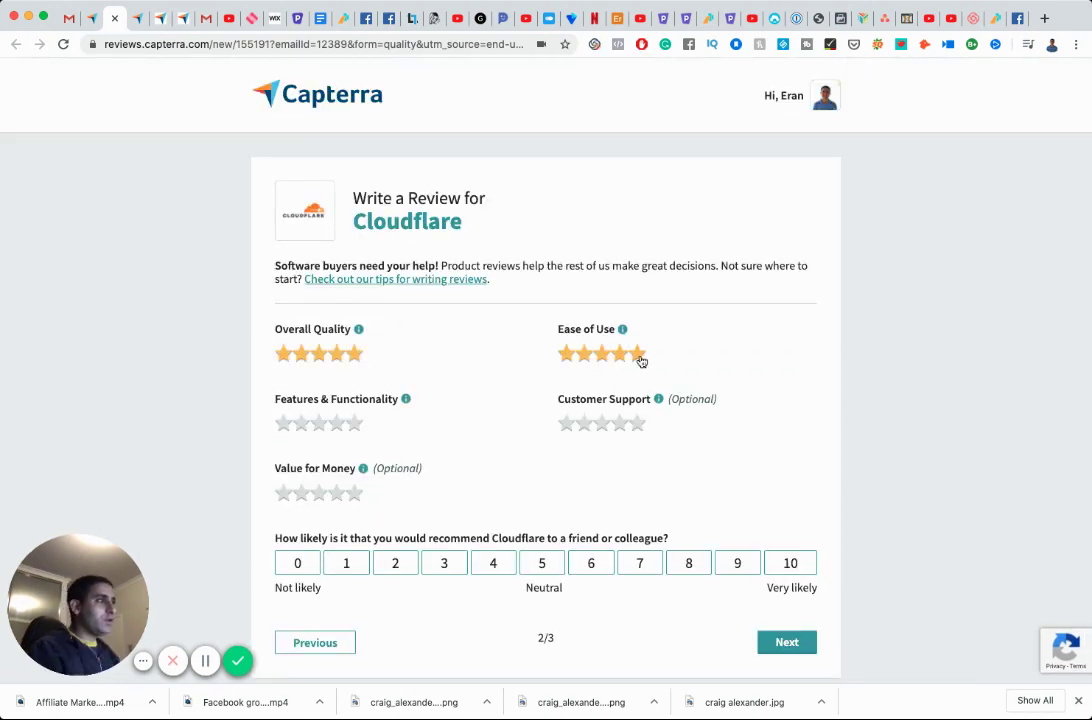
{"action": "left_click", "coordinate": [354, 423]}
{"action": "left_click", "coordinate": [354, 493]}
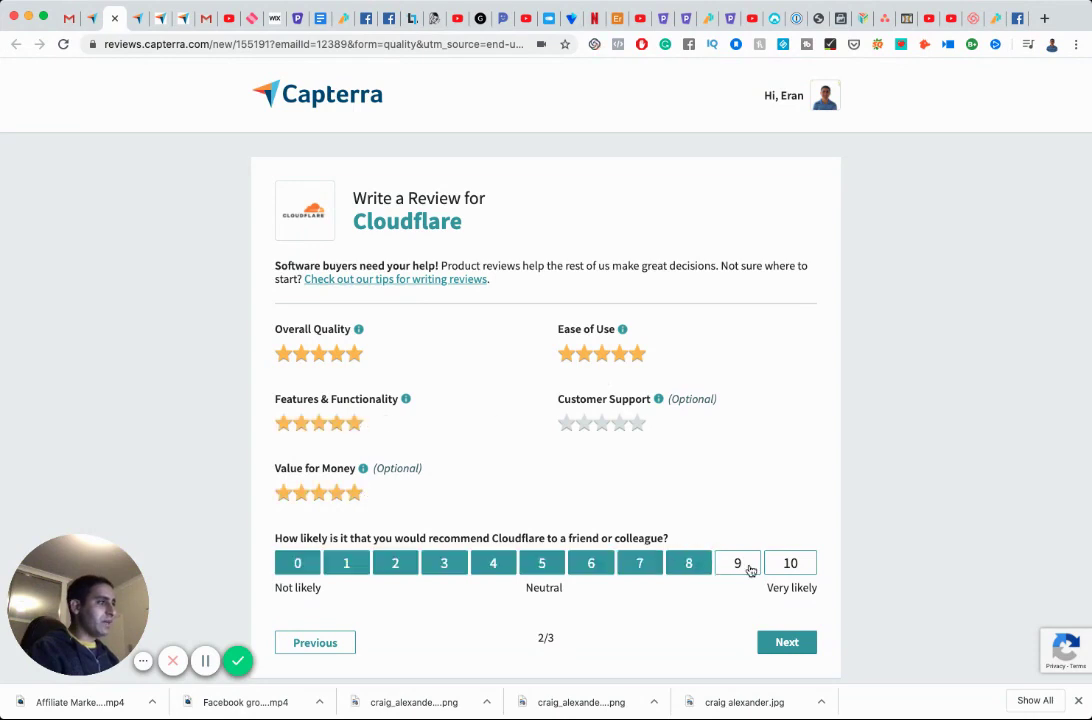
{"action": "left_click", "coordinate": [742, 567]}
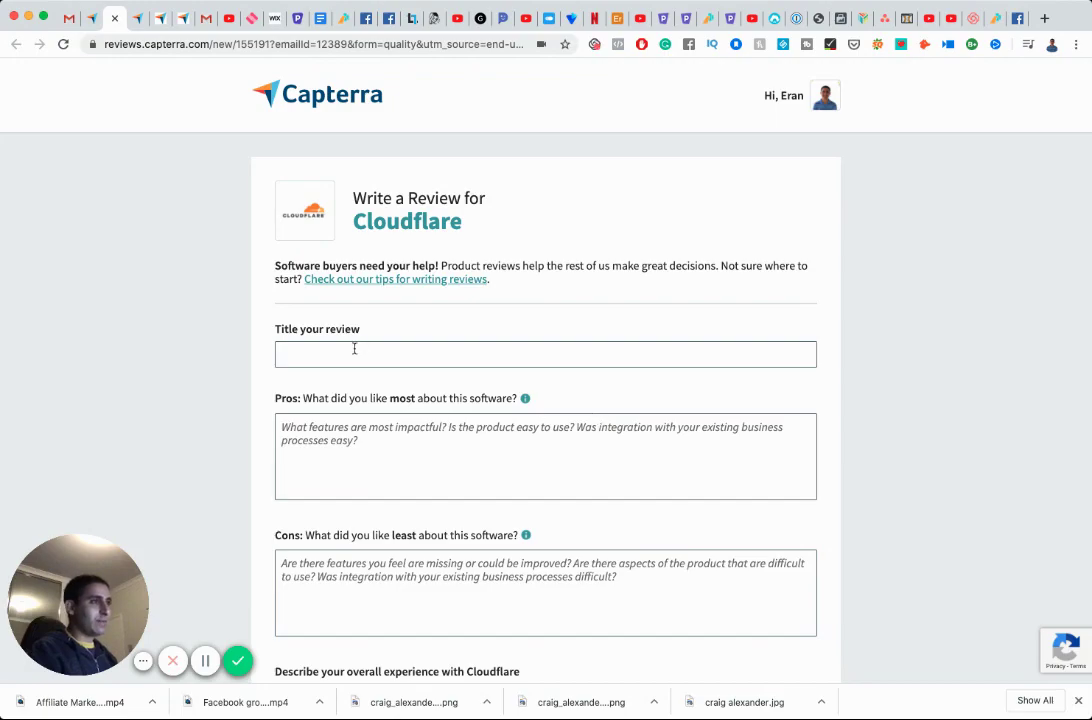
Title the review 'Solved me a GoDaddy DNS headache'.
{"action": "left_click", "coordinate": [354, 349]}
{"action": "type", "text": "Solved "}
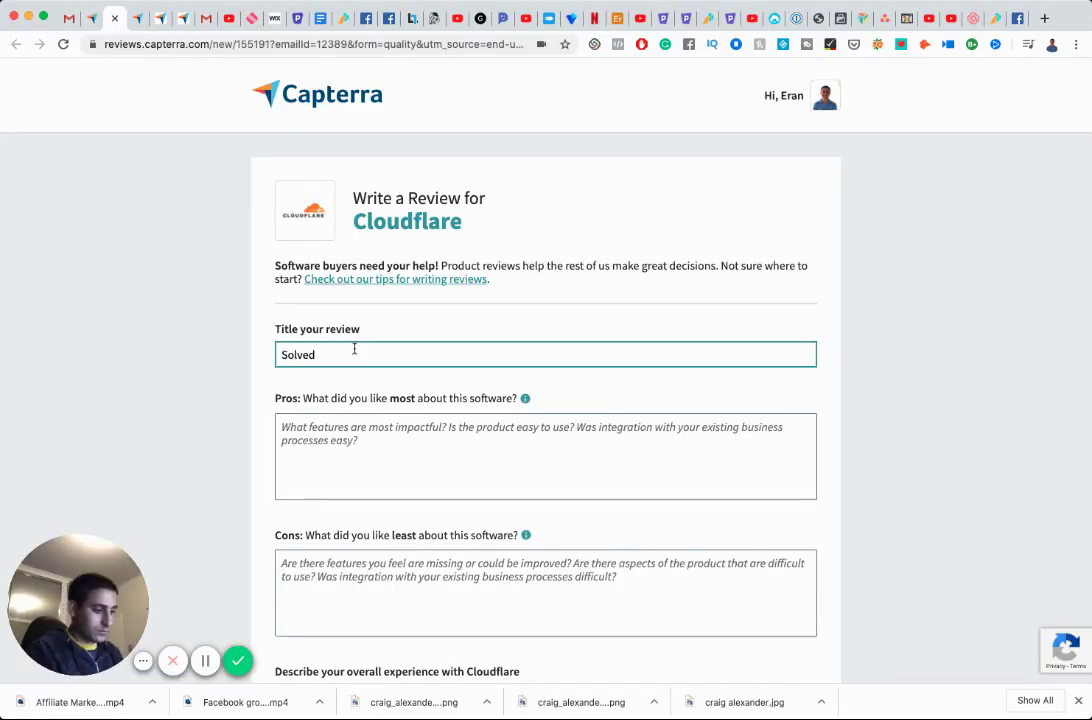
{"action": "type", "text": "me a"}
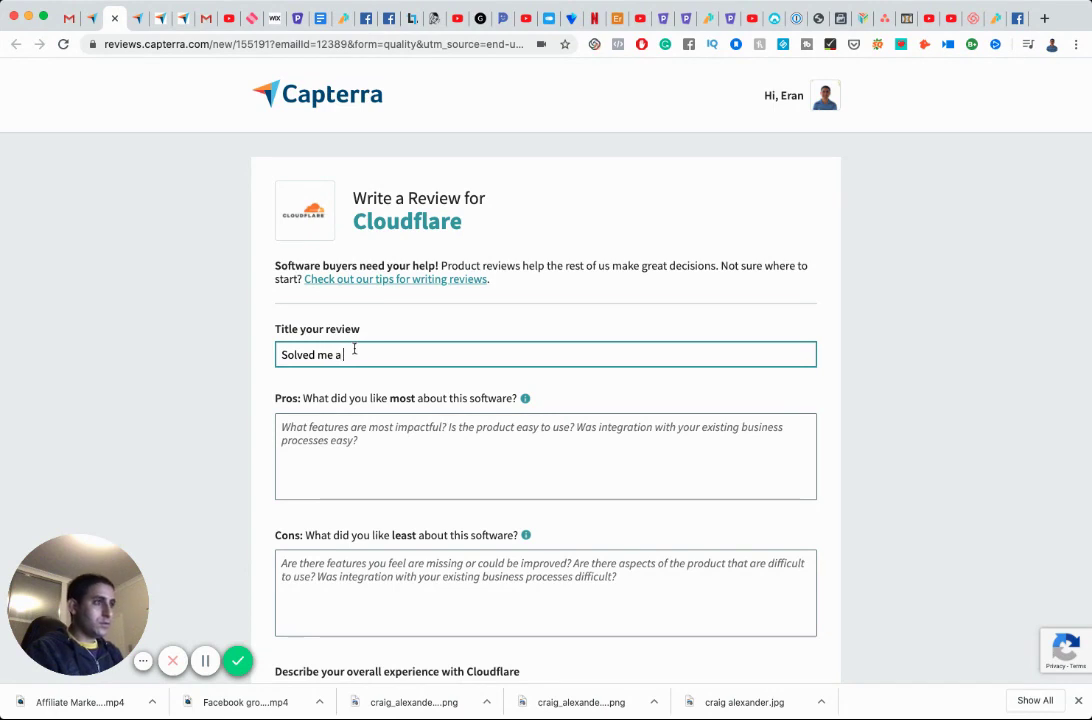
{"action": "type", "text": " GoDaddy "}
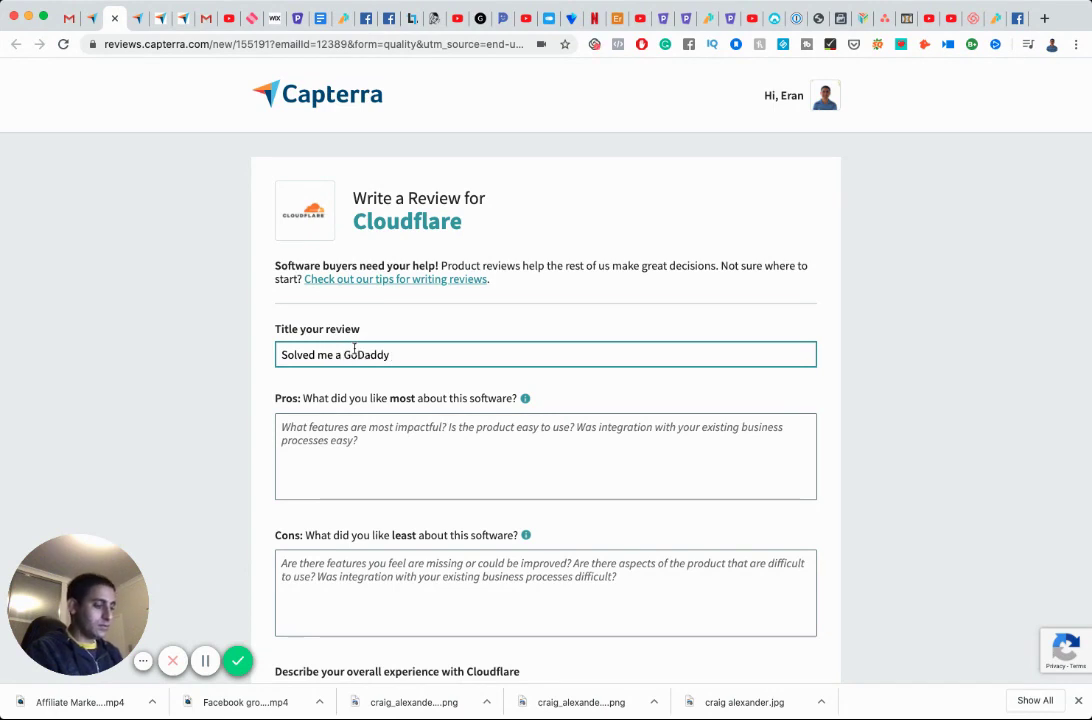
{"action": "type", "text": "DNS headache"}
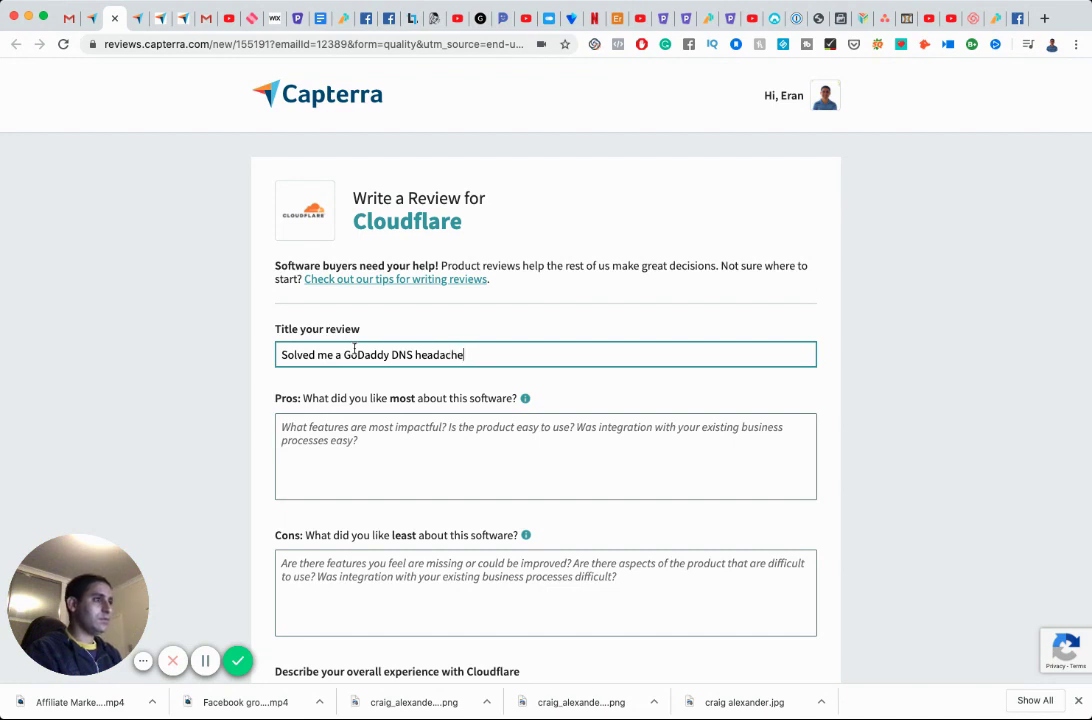
{"action": "key", "text": "Tab"}
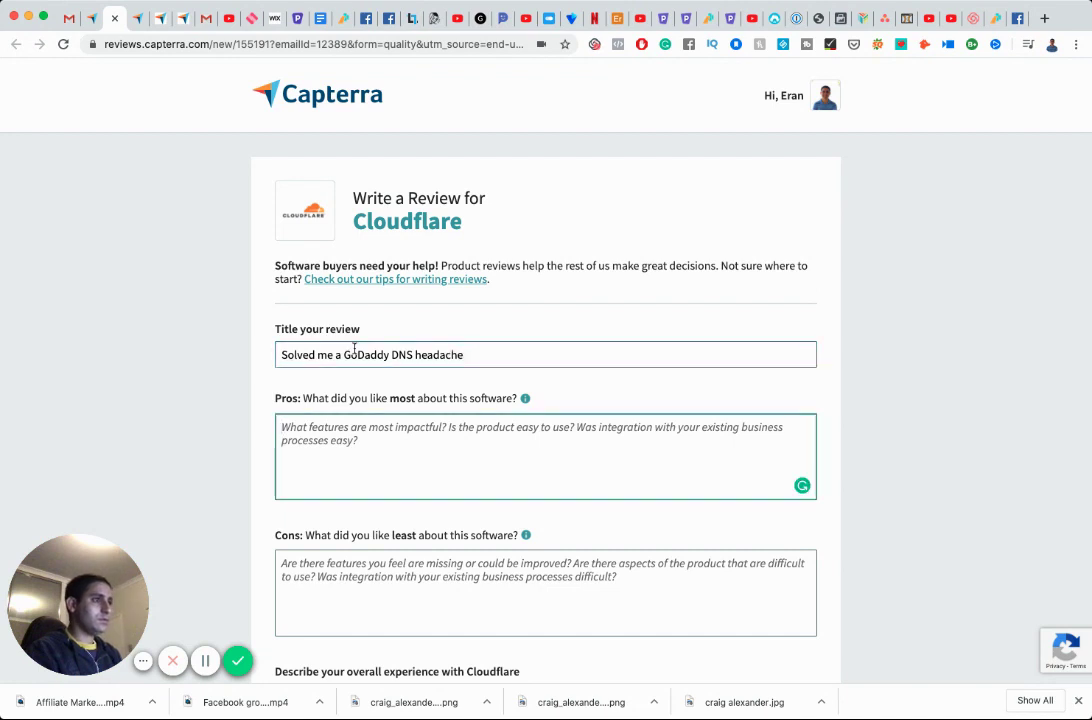
Write the pros: it was free and solved a super-difficult GoDaddy problem.
{"action": "type", "text": "I love"}
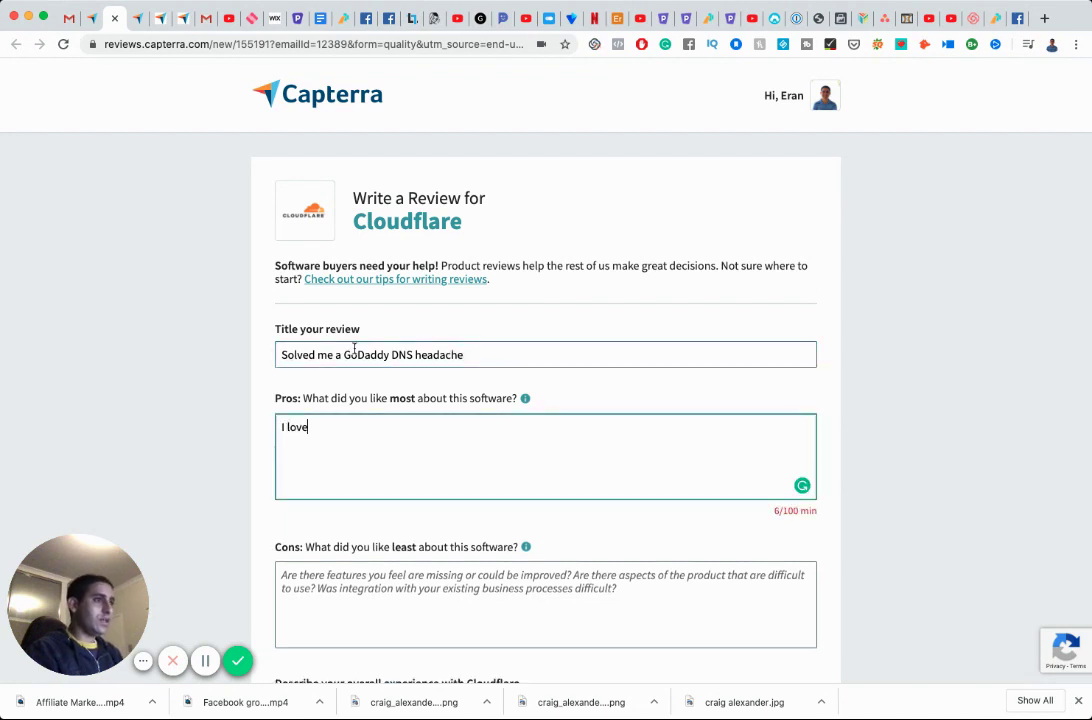
{"action": "type", "text": "d the fact"}
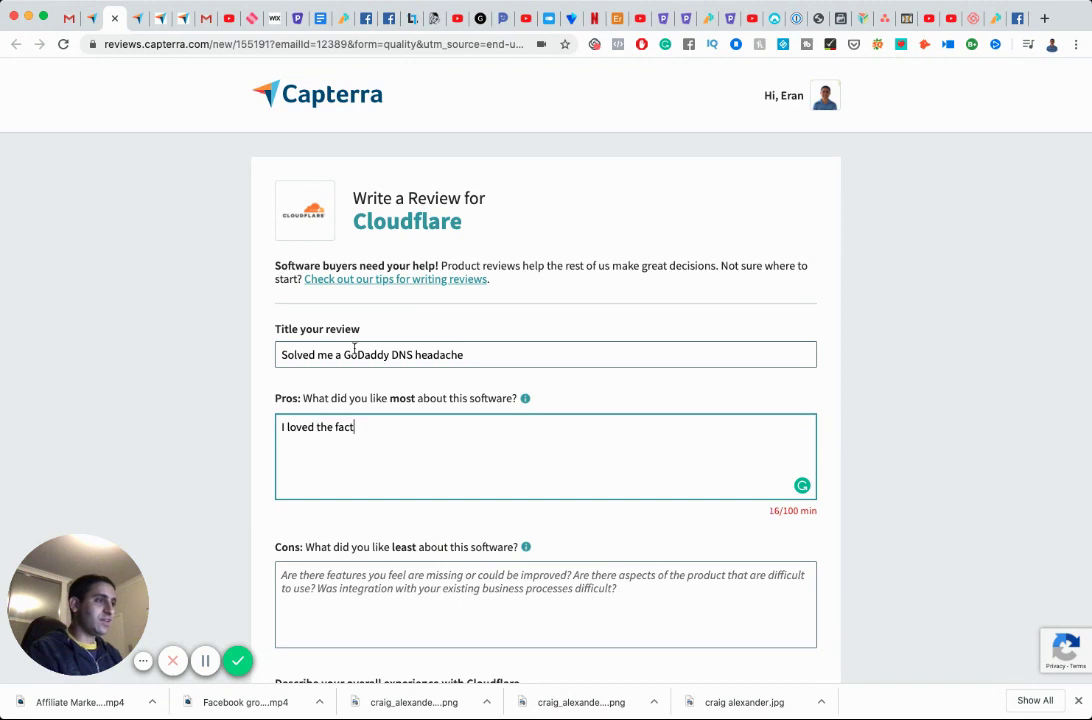
{"action": "type", "text": " that it was free."}
{"action": "key", "text": "Return"}
{"action": "type", "text": "I lo"}
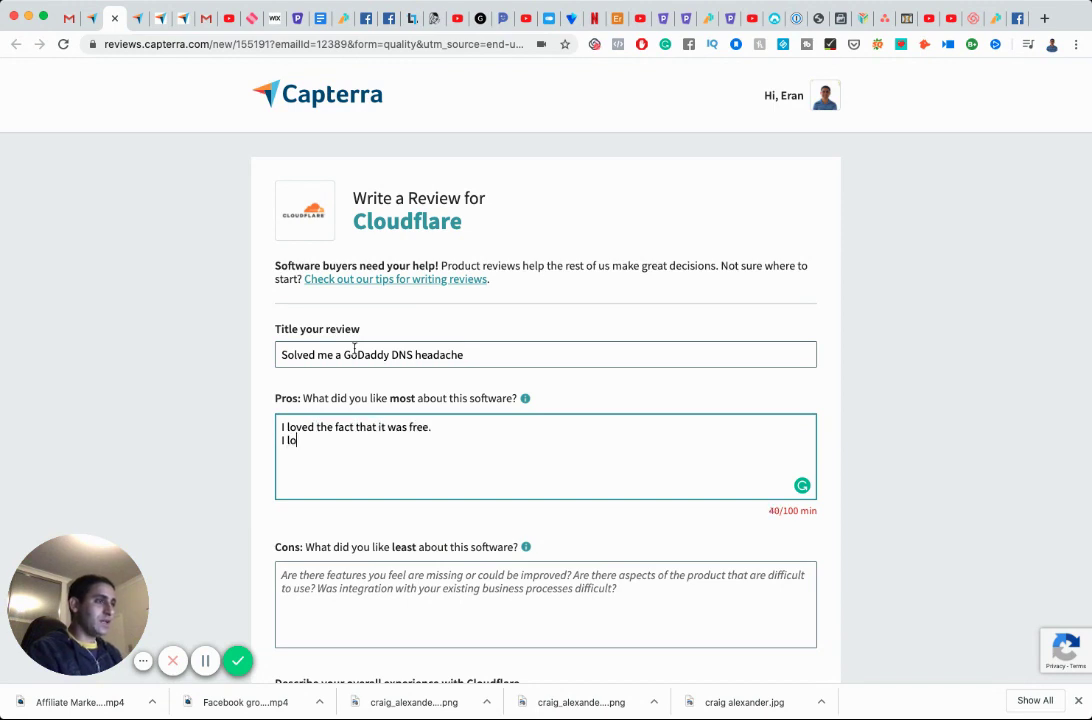
{"action": "type", "text": "ved the fact"}
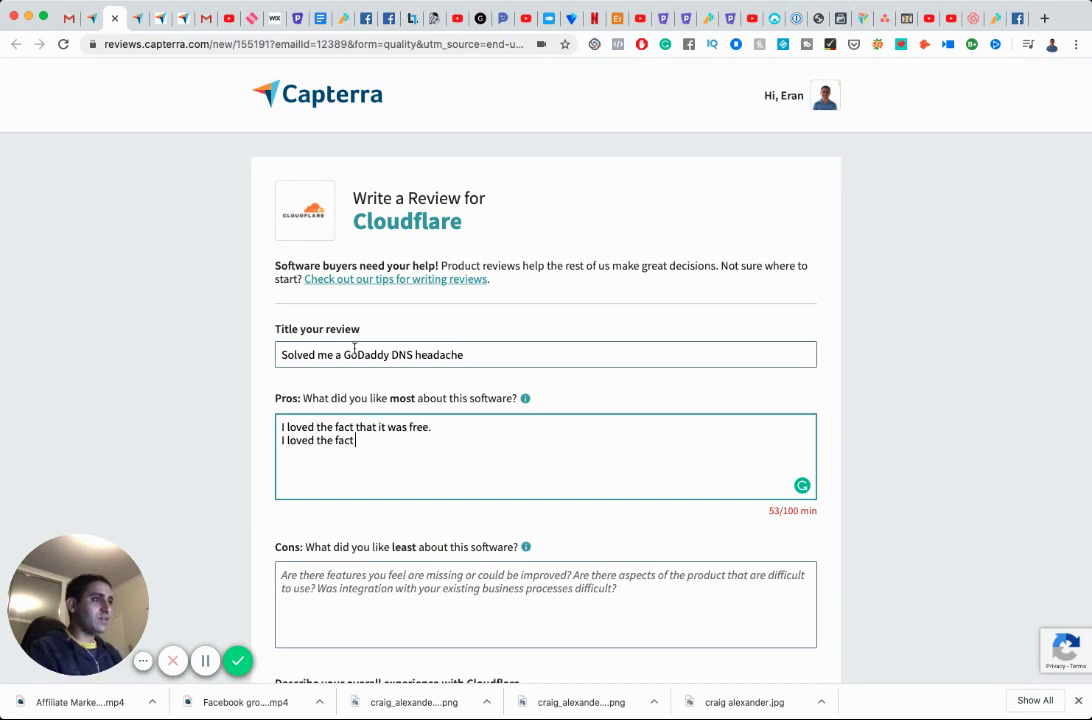
{"action": "type", "text": " that they solved a proble"}
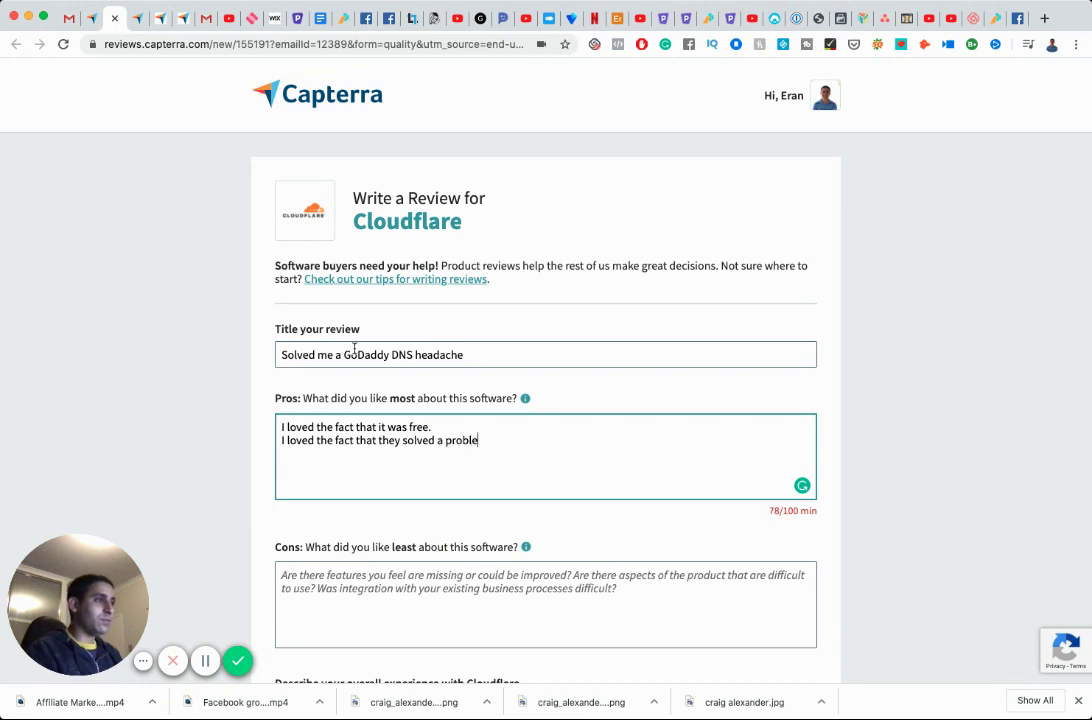
{"action": "type", "text": "m for me with "}
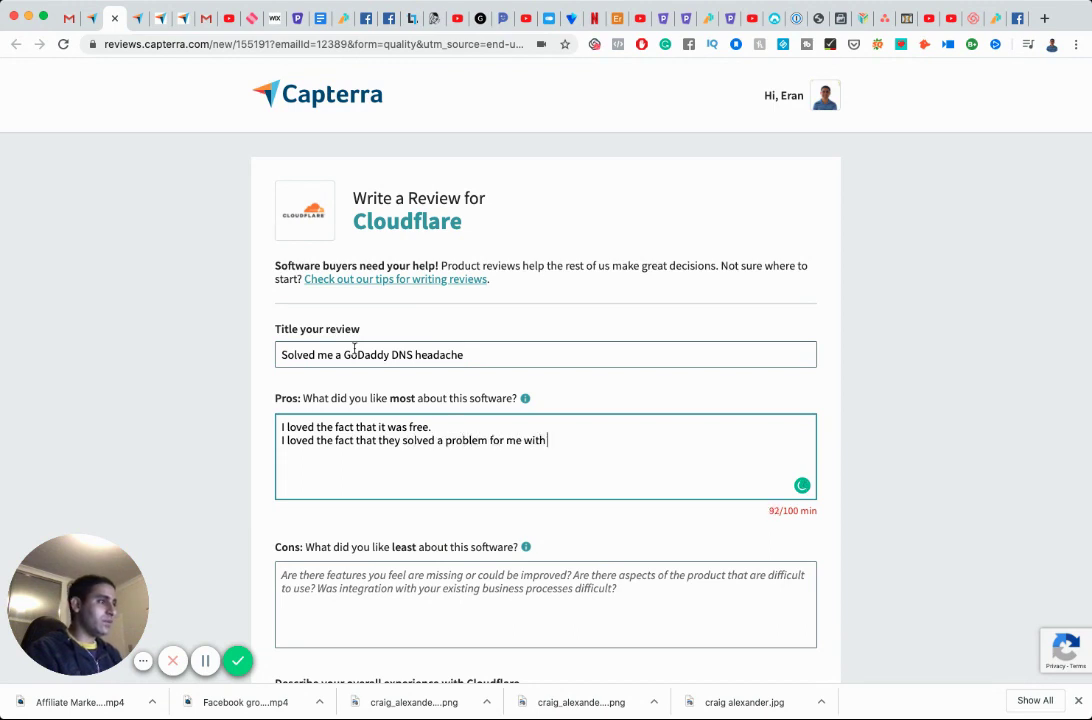
{"action": "type", "text": "GoDaddy making "}
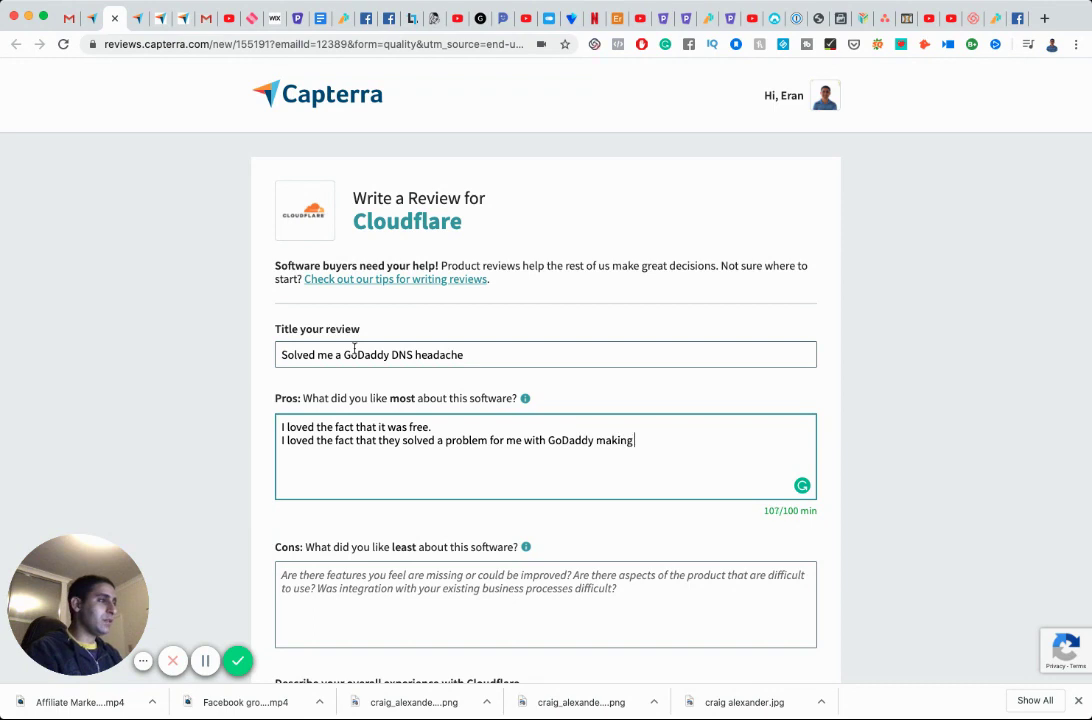
{"action": "type", "text": "things super difficul"}
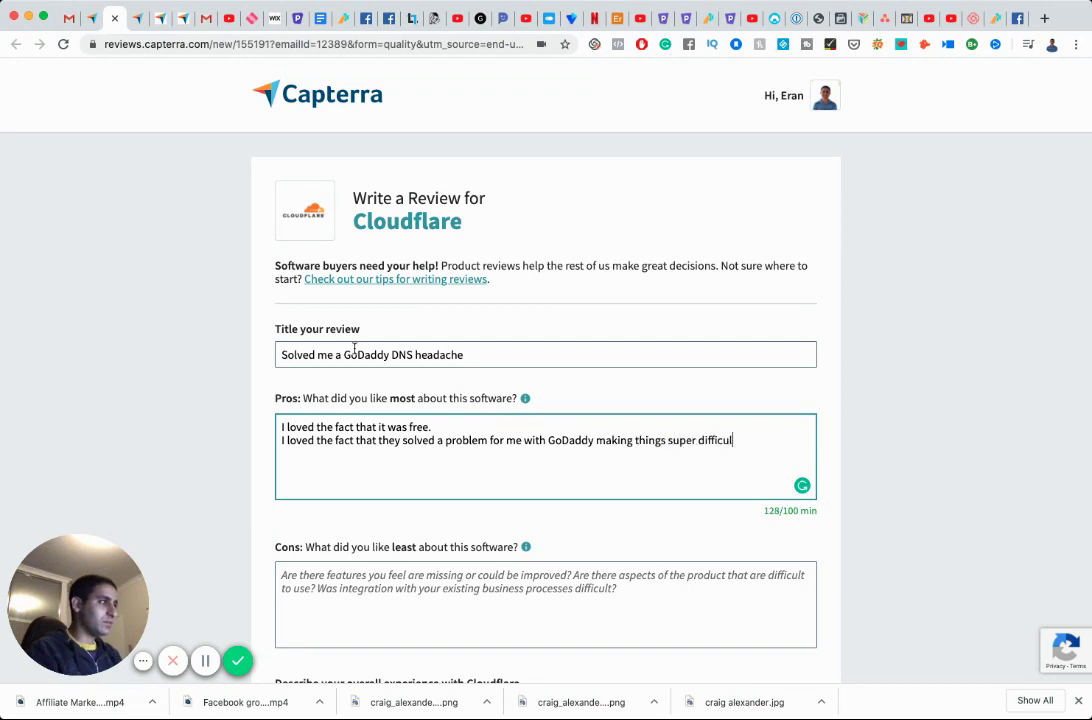
{"action": "type", "text": "t ("}
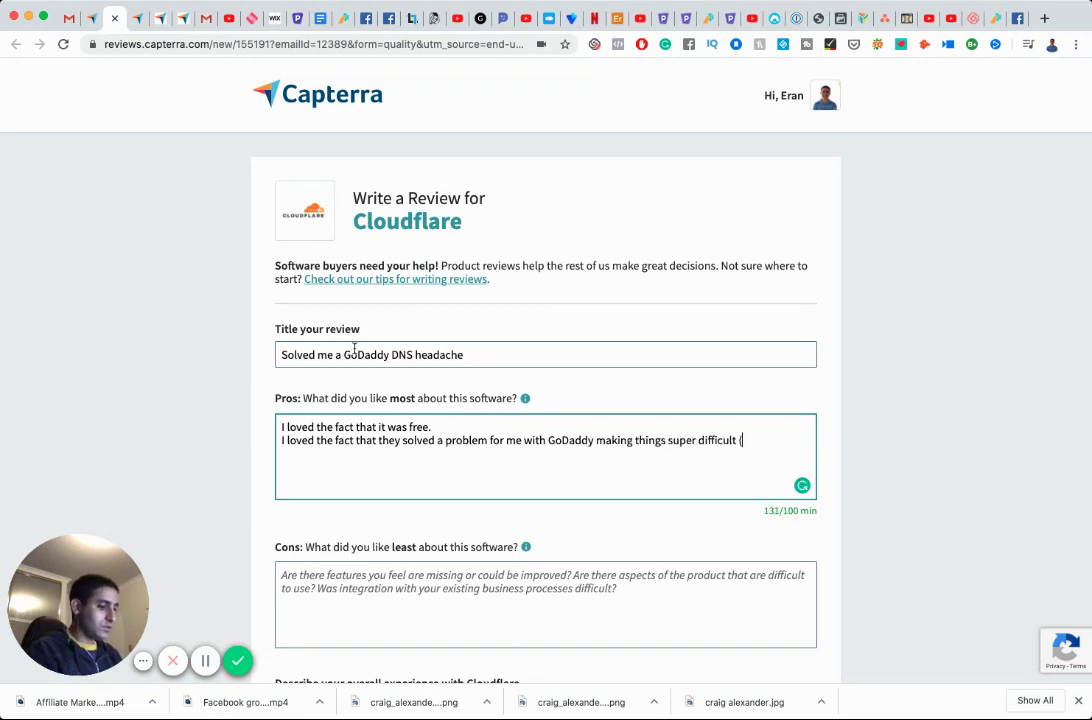
{"action": "type", "text": "as they do)."}
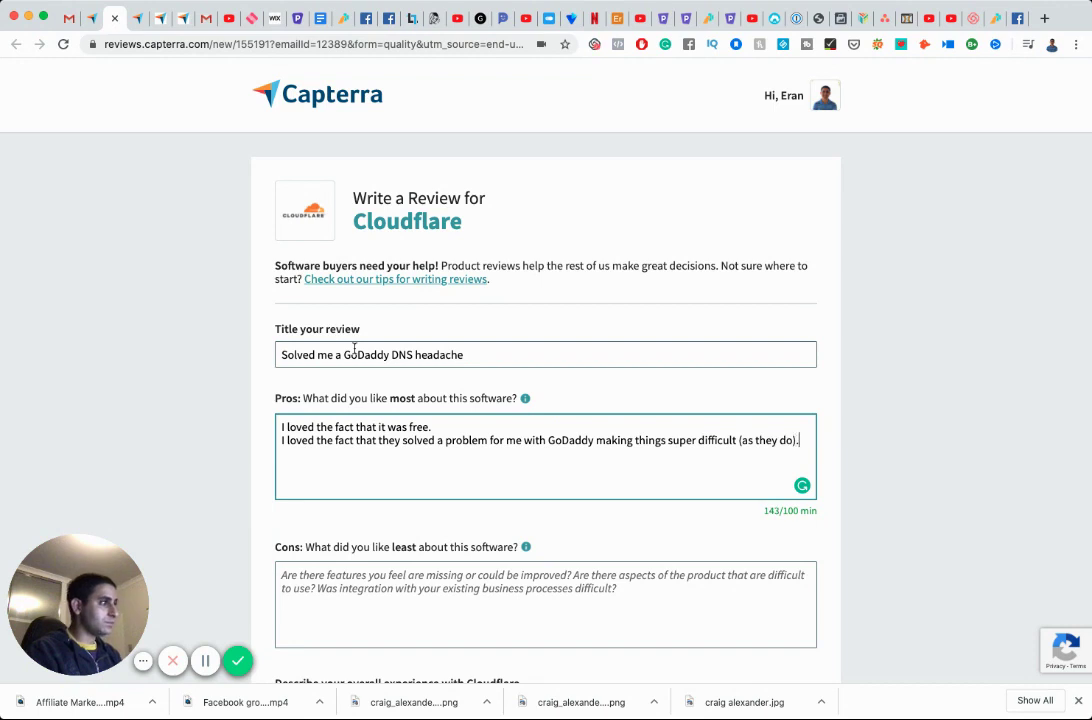
{"action": "scroll", "coordinate": [350, 349], "scroll_direction": "down", "scroll_amount": 3}
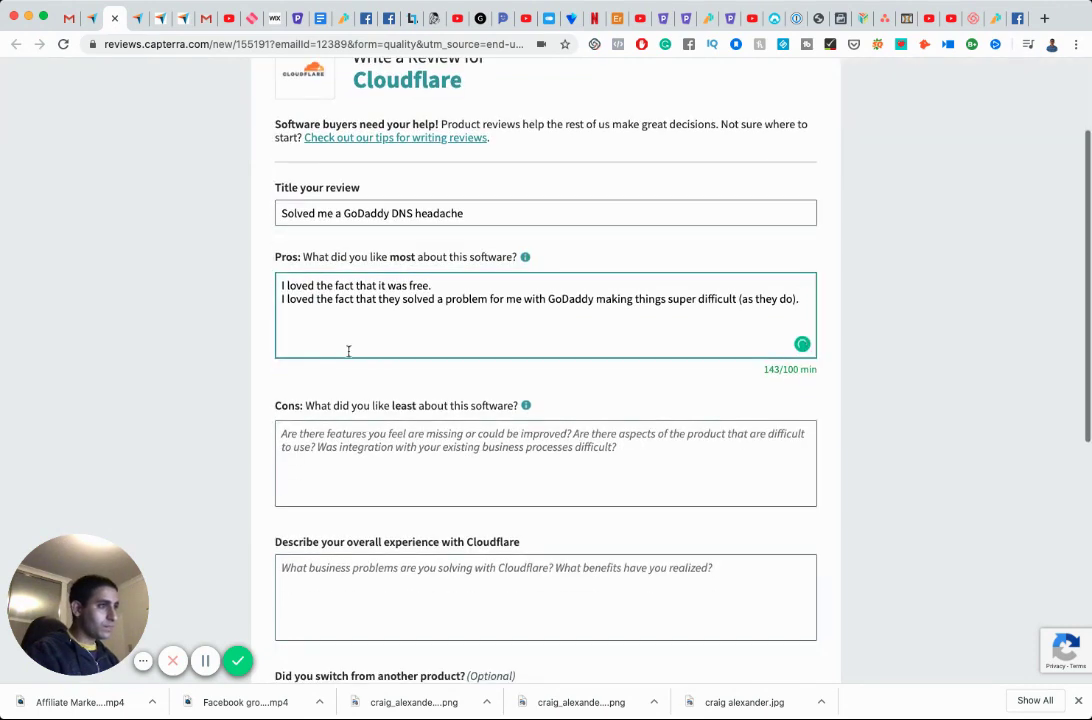
Write the cons: nothing not to like, and the free account solved a massive headache.
{"action": "left_click", "coordinate": [405, 441]}
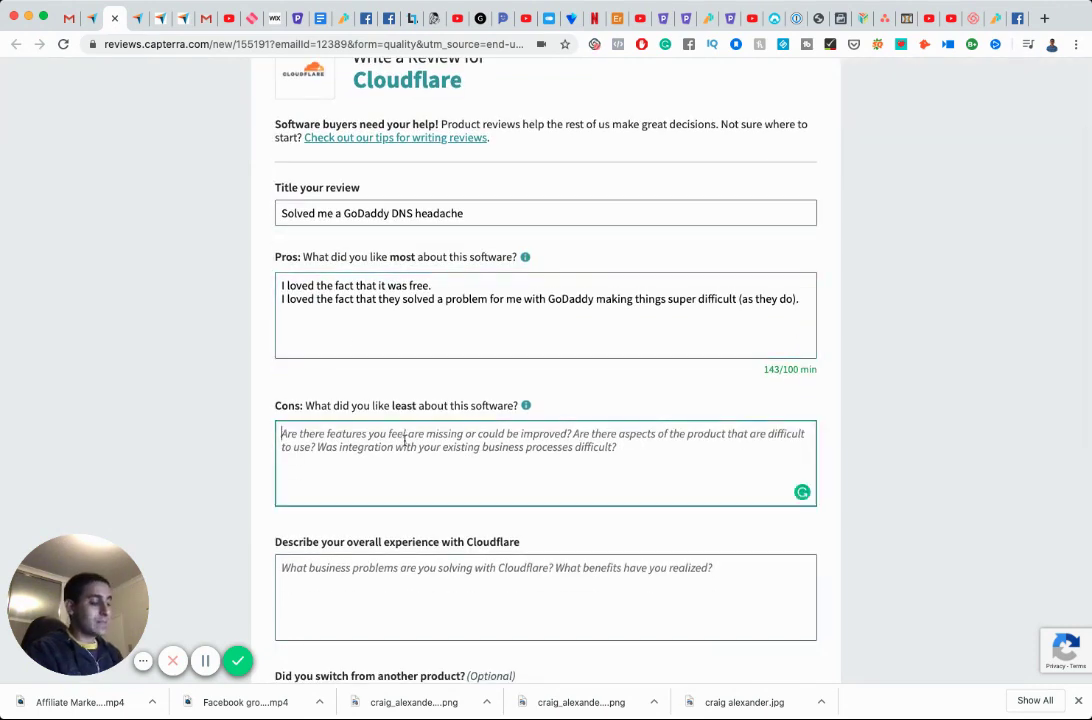
{"action": "type", "text": "Nothing not to like"}
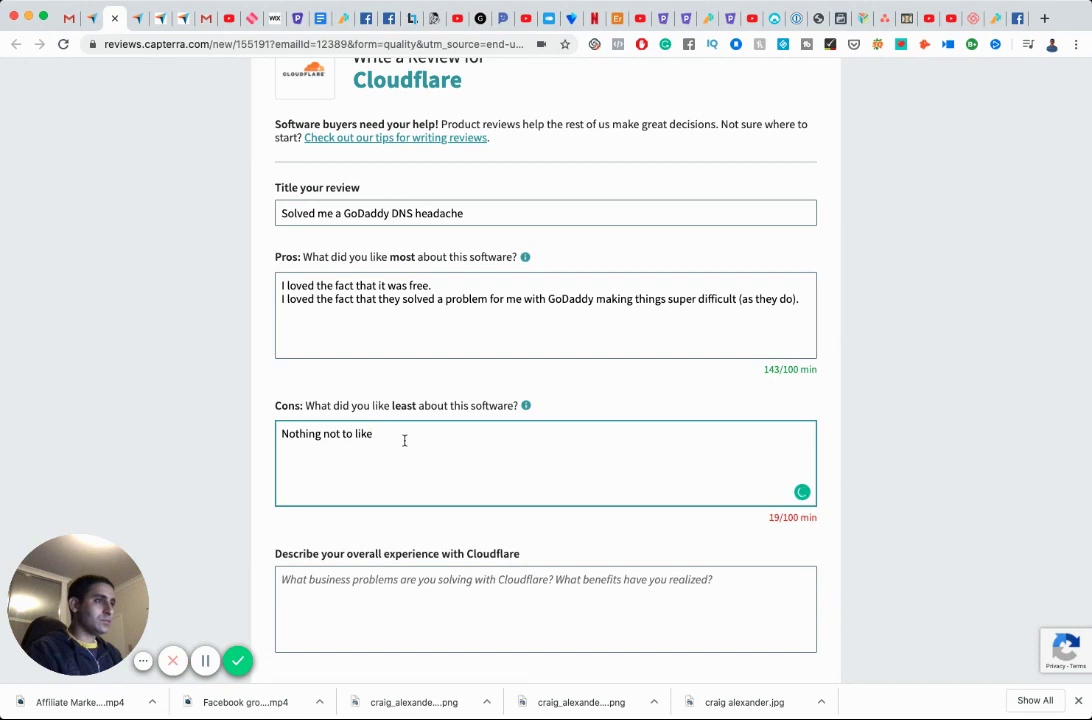
{"action": "type", "text": ", I ha"}
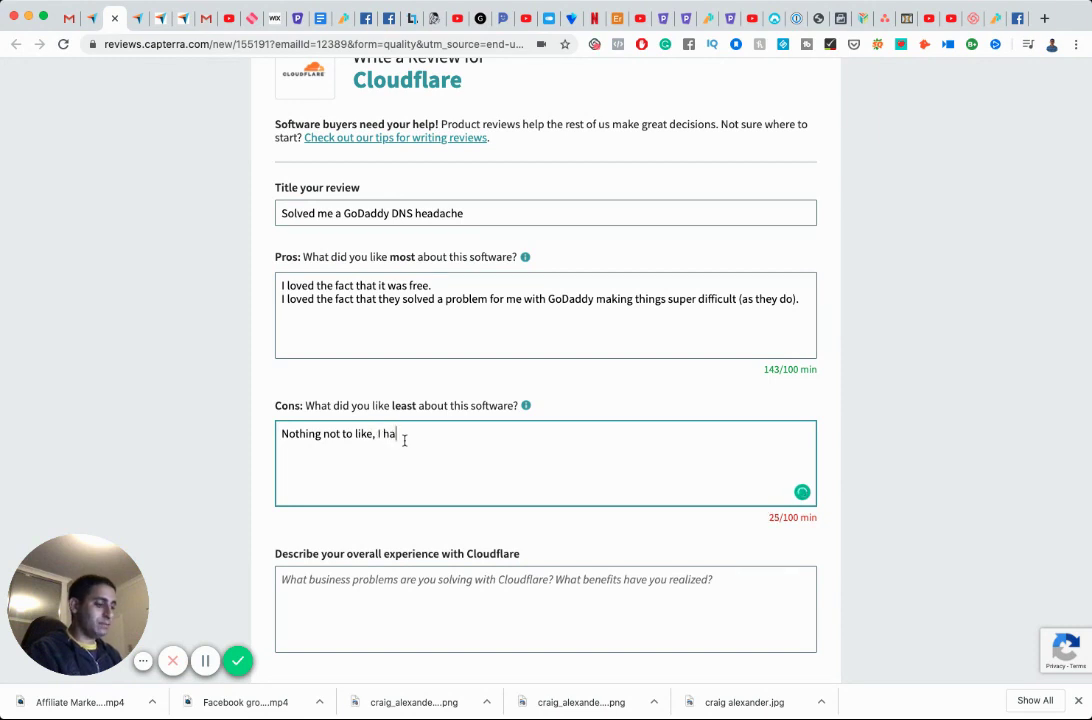
{"action": "type", "text": "ve not had much experien"}
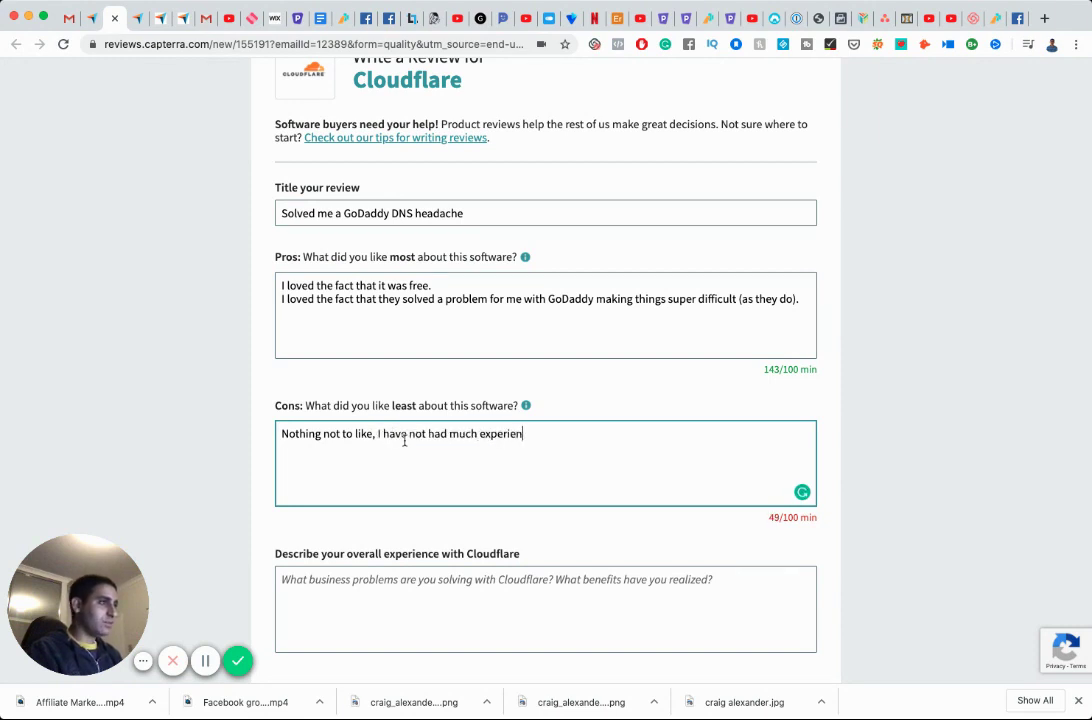
{"action": "type", "text": "ce with it, but the "}
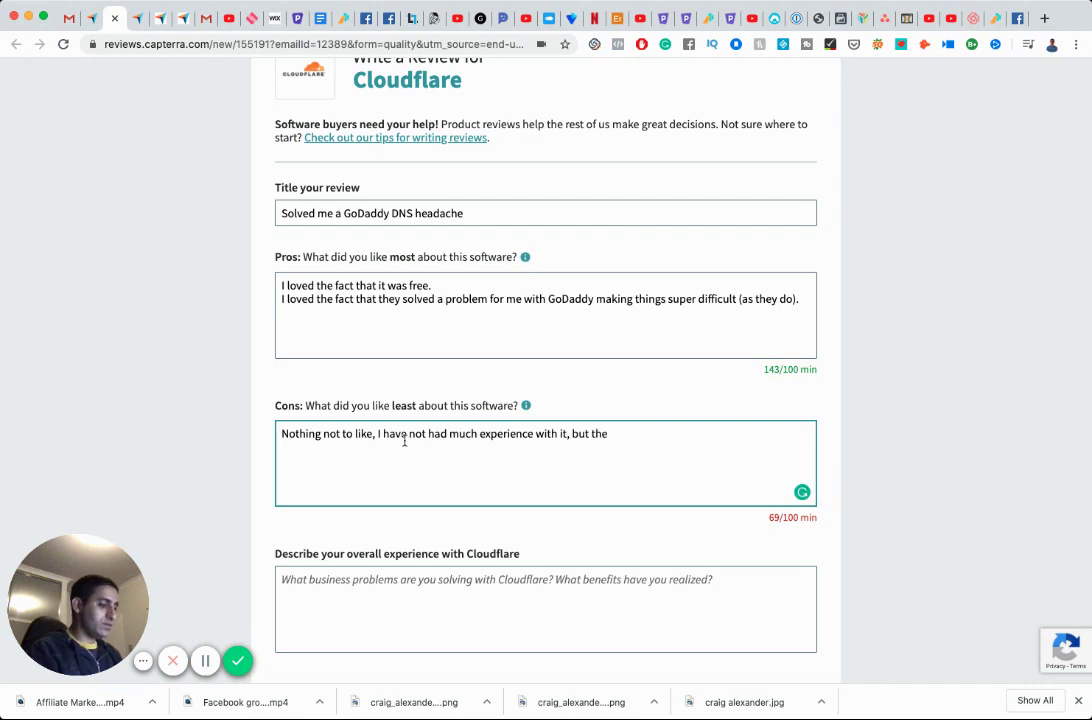
{"action": "type", "text": "single reason I "}
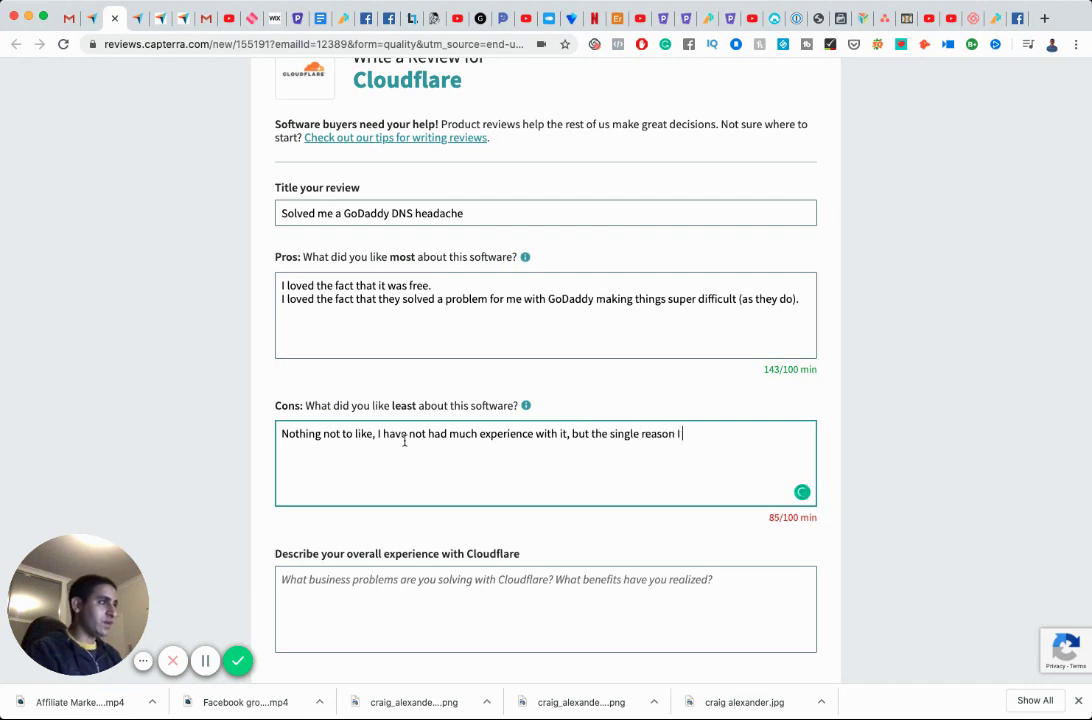
{"action": "type", "text": "signed up for a free"}
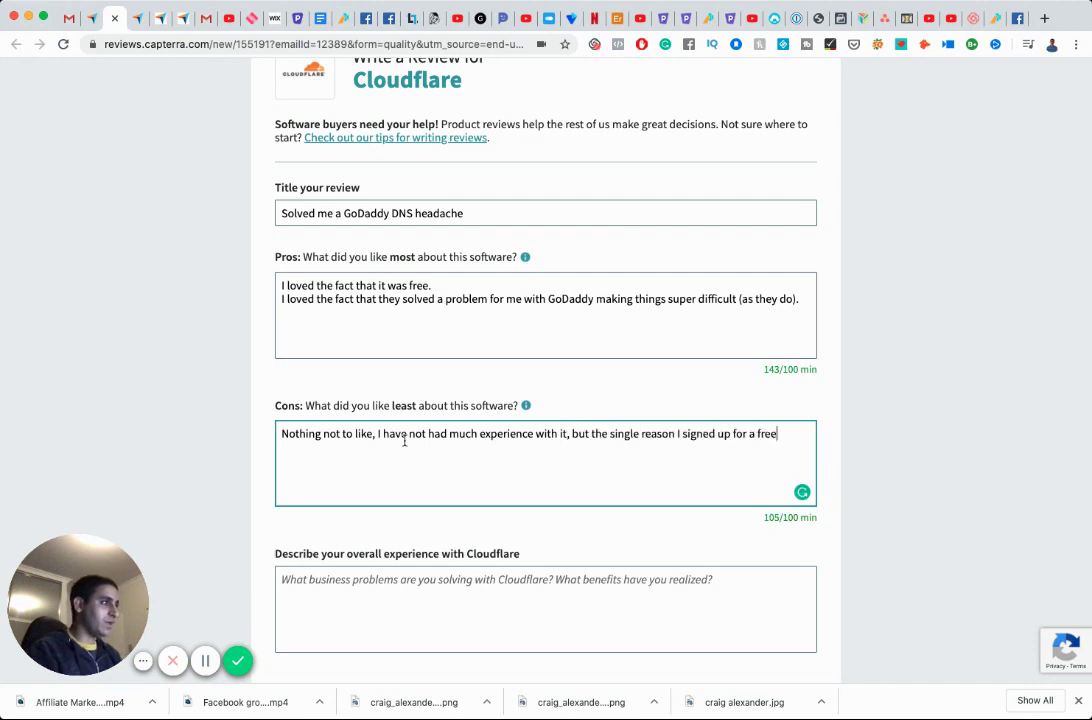
{"action": "type", "text": " account solve"}
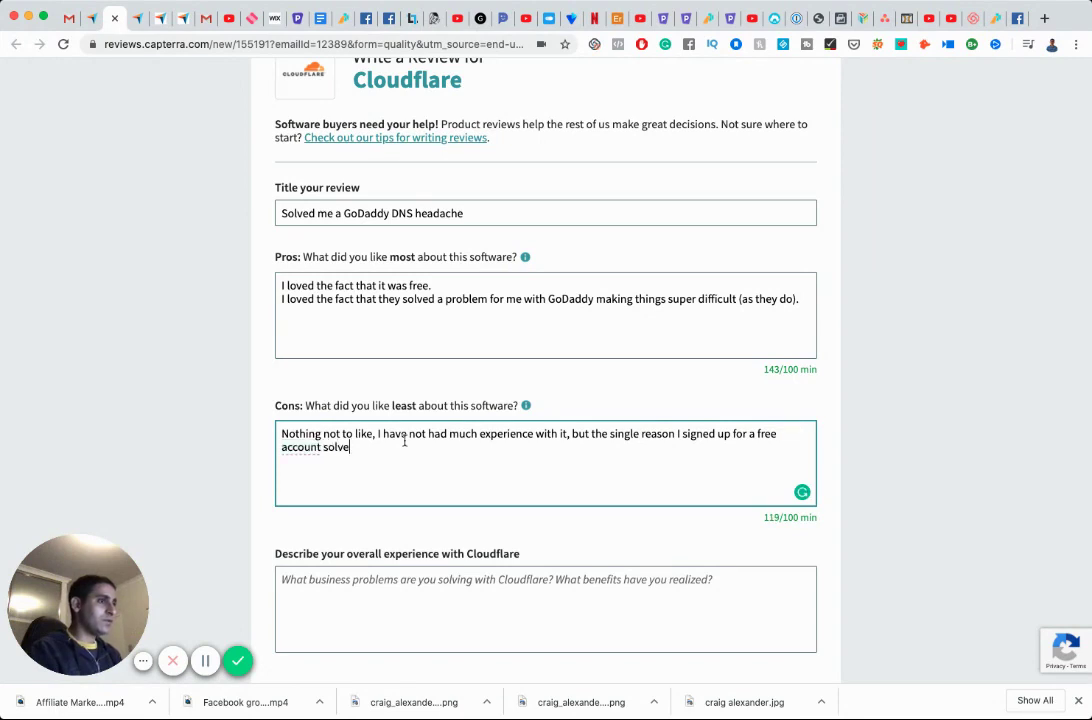
{"action": "type", "text": "d a massive head"}
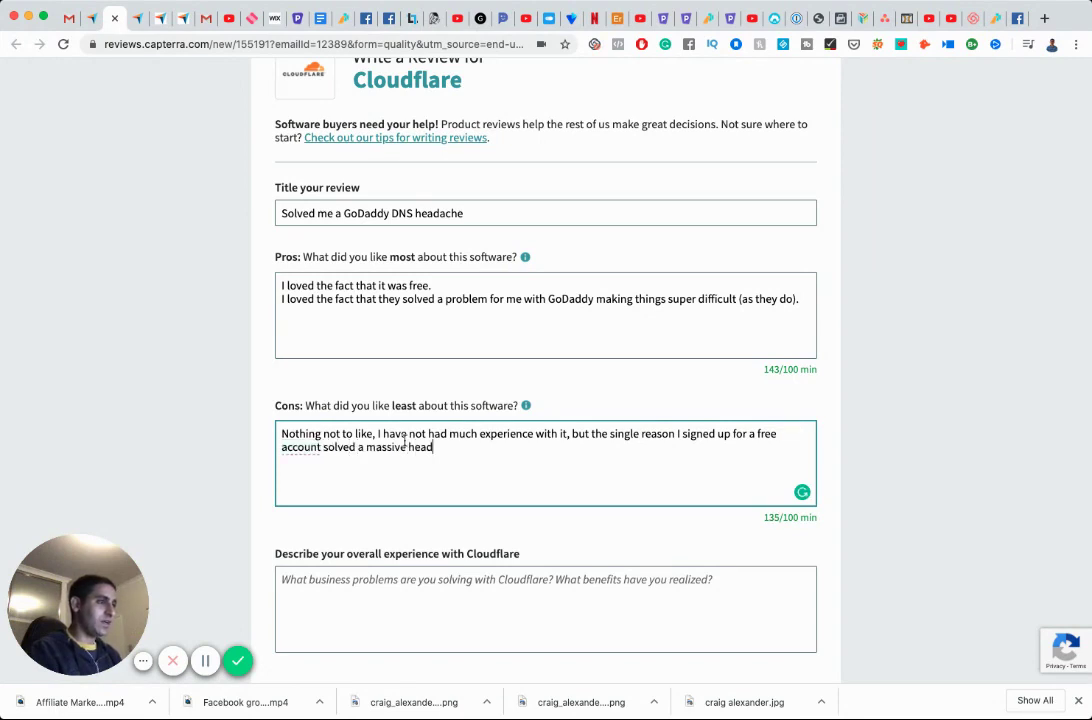
{"action": "type", "text": "ache for me."}
{"action": "scroll", "coordinate": [405, 440], "scroll_direction": "down", "scroll_amount": 5}
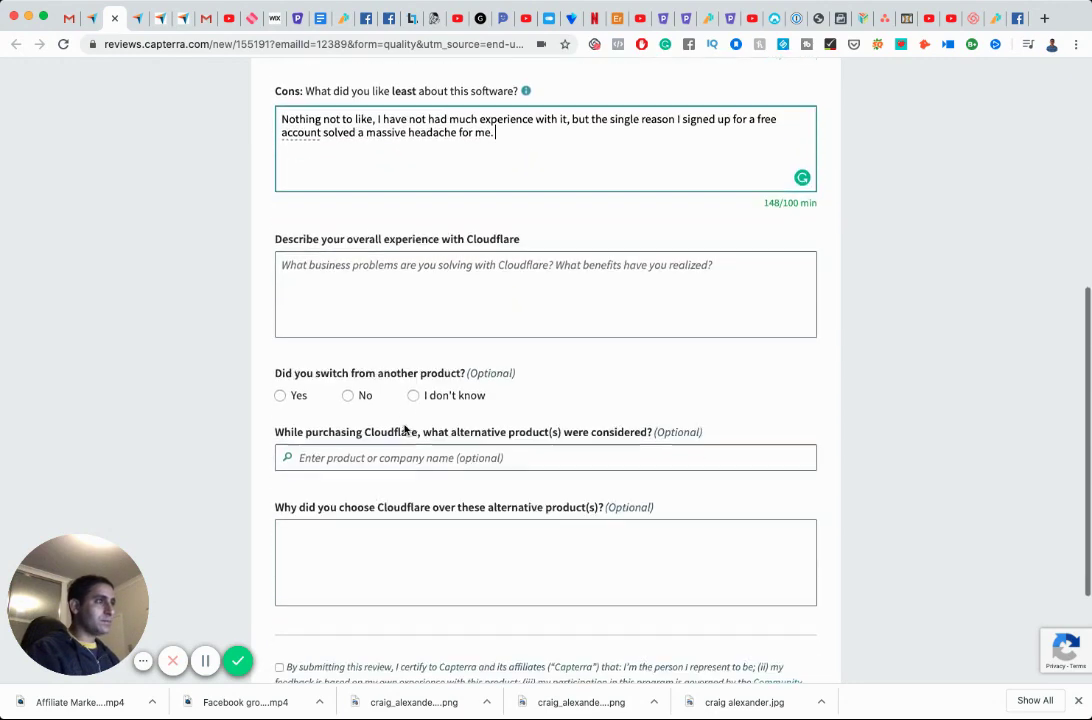
Begin the overall experience with 'Excellent.' and correct 'situatoin' to 'situation'.
{"action": "left_click", "coordinate": [371, 277]}
{"action": "type", "text": "Ex"}
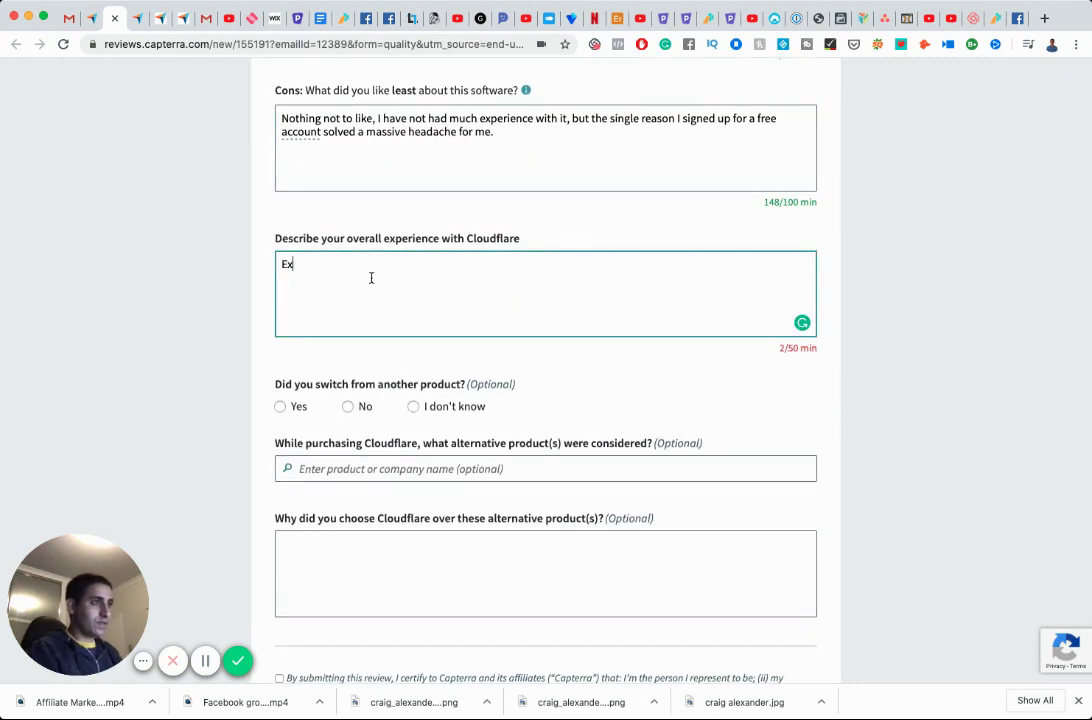
{"action": "type", "text": "celent."}
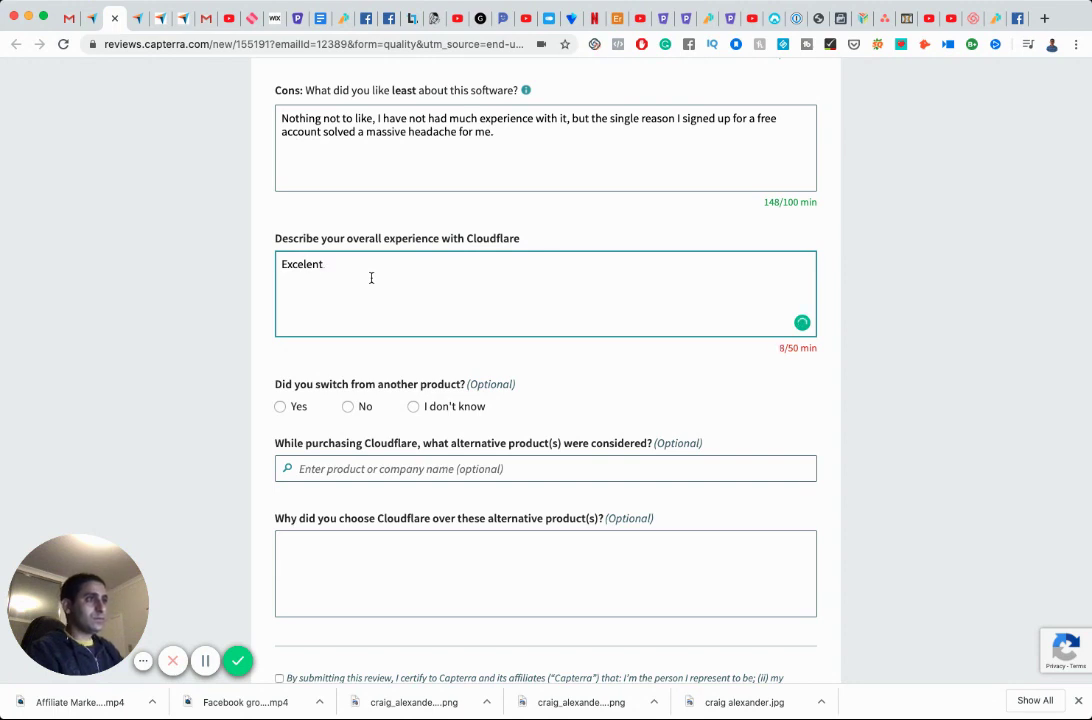
{"action": "key", "text": "BackSpace"}
{"action": "key", "text": "BackSpace"}
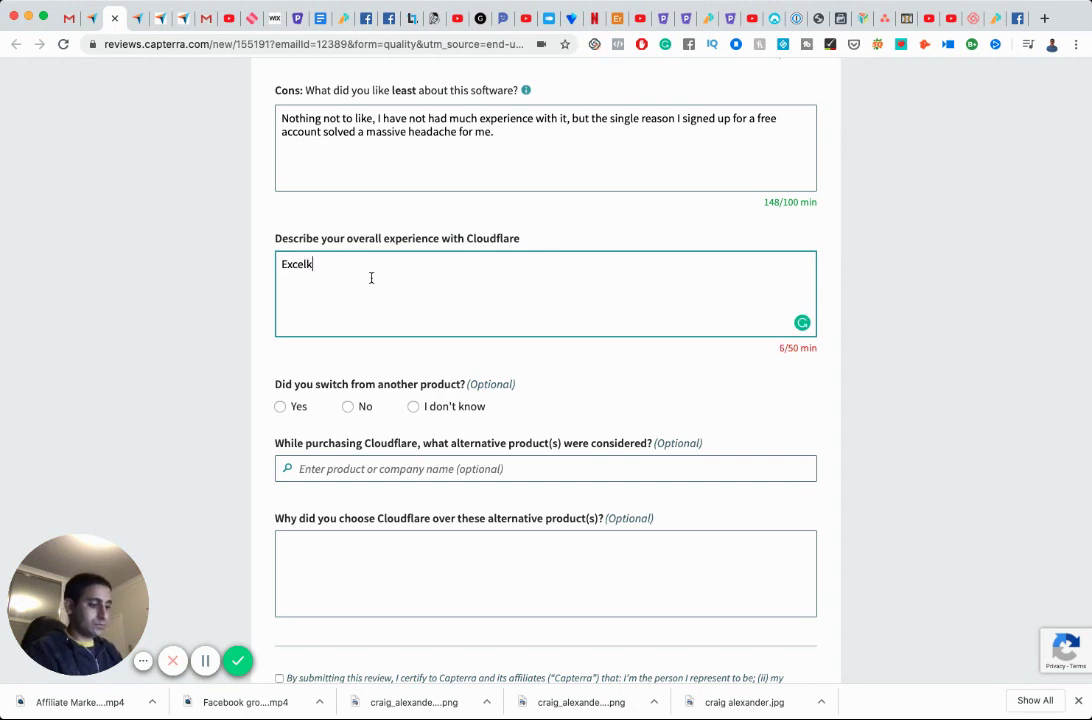
{"action": "type", "text": "ent. The"}
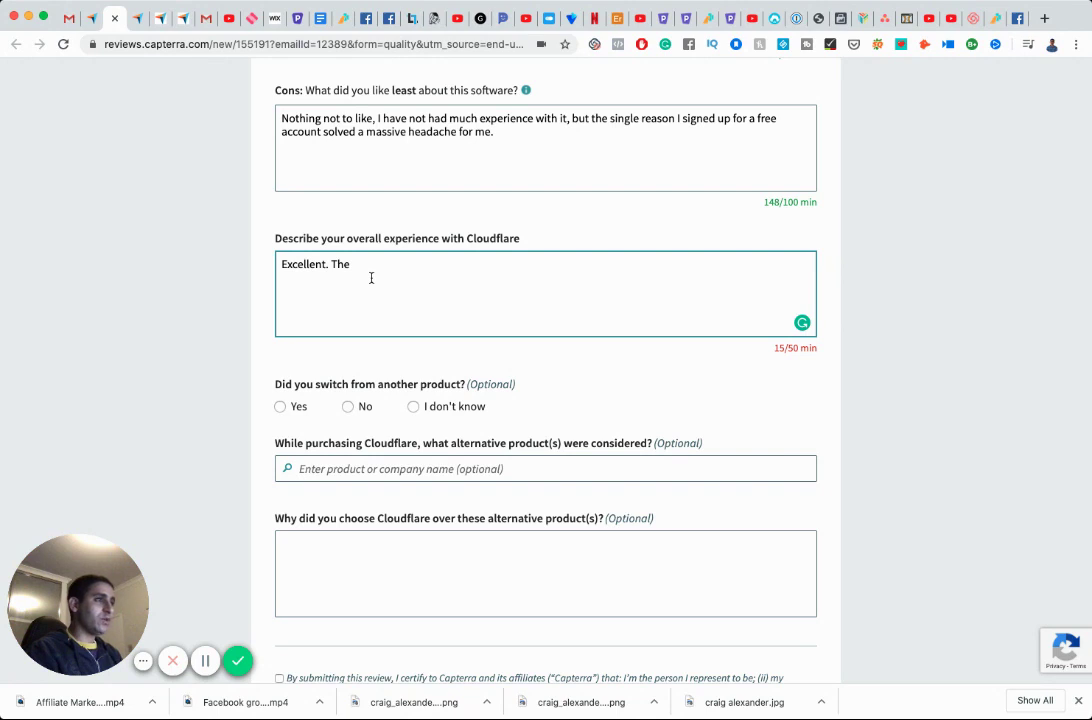
{"action": "type", "text": "situatoin was "}
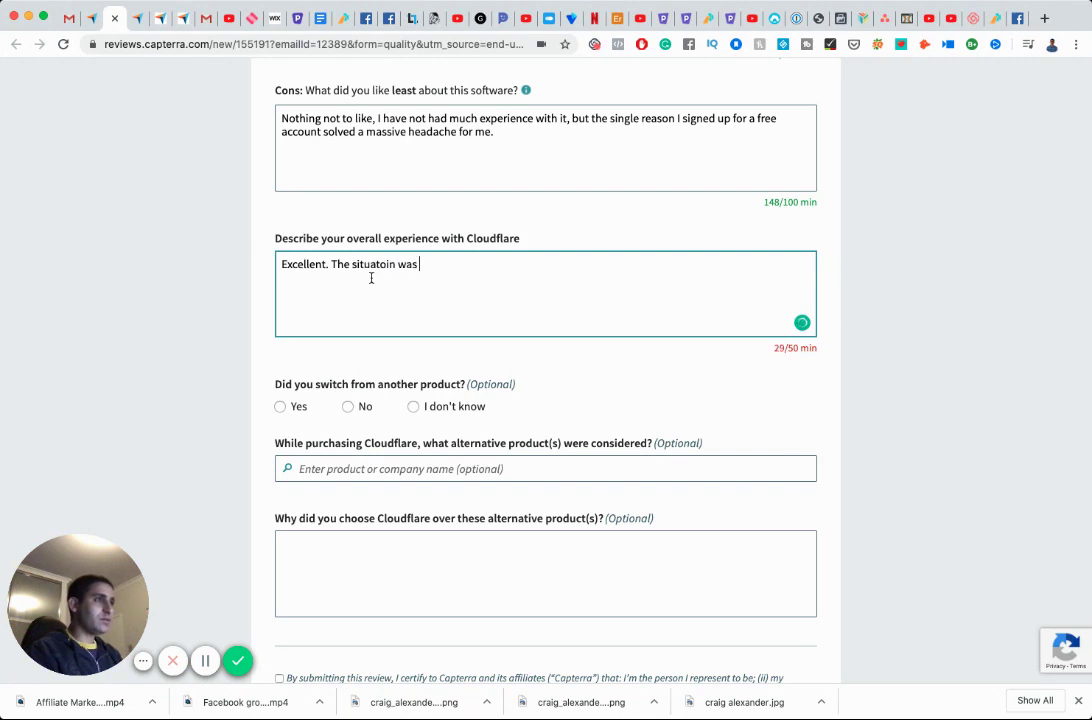
{"action": "type", "text": "wthat"}
{"action": "left_click", "coordinate": [376, 264]}
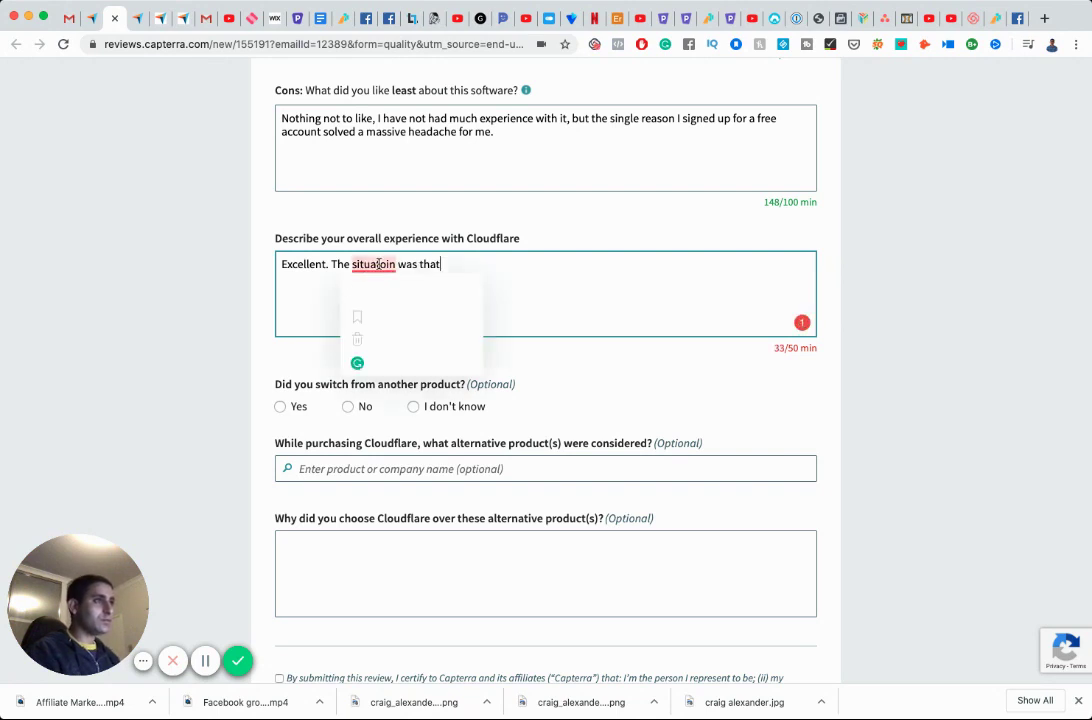
{"action": "left_click", "coordinate": [424, 277]}
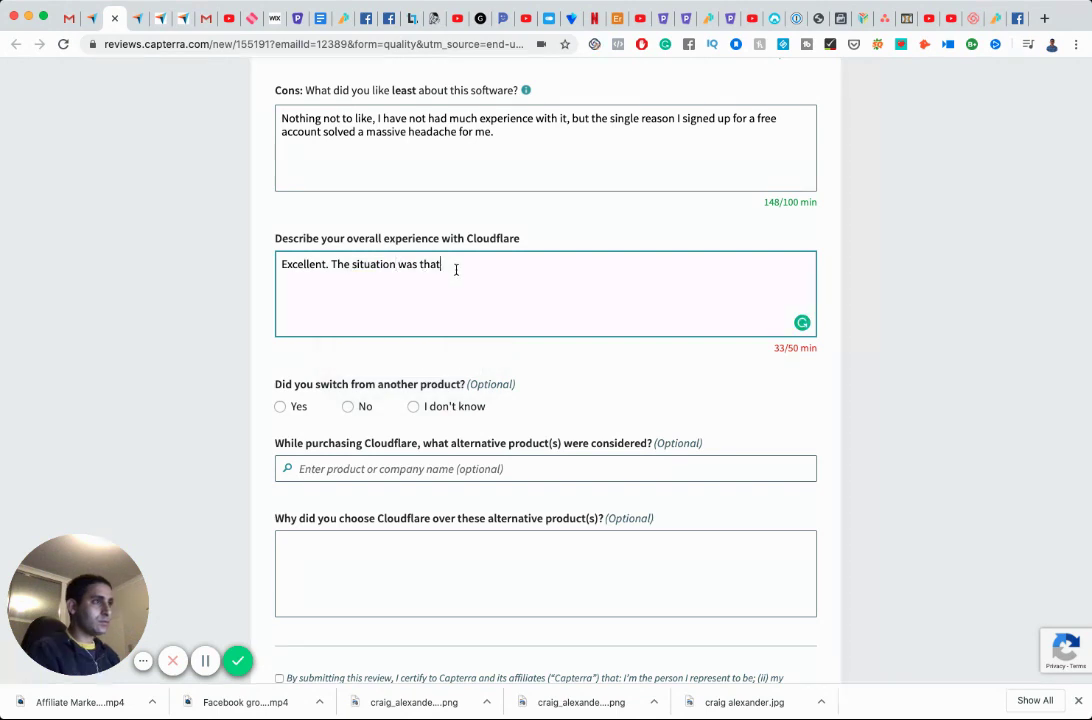
Describe building a client's landing page whose domain was bought through GoDaddy.
{"action": "type", "text": "s "}
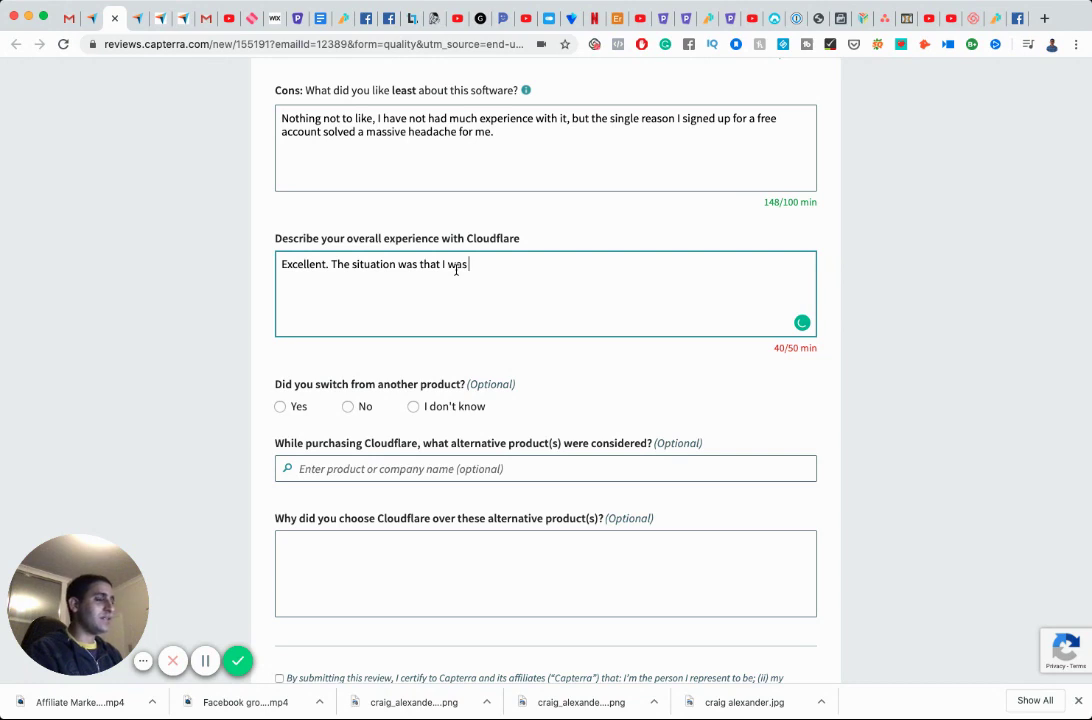
{"action": "type", "text": "building a landing page for a client. I needed to connect the"}
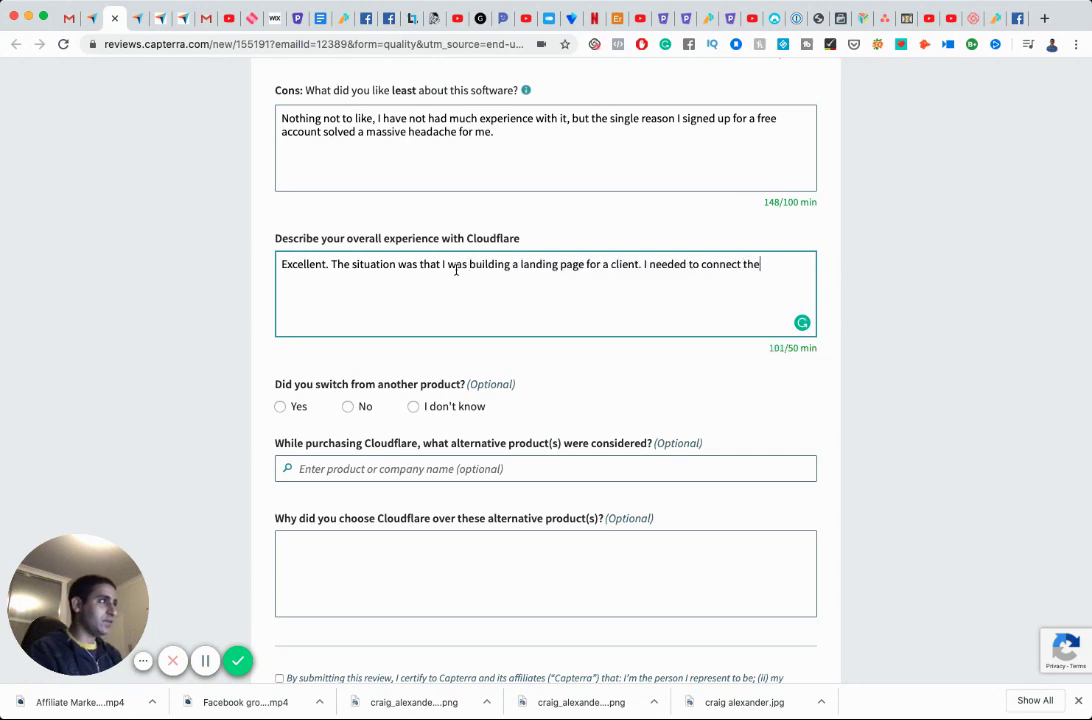
{"action": "type", "text": "ir domain to my funnel "}
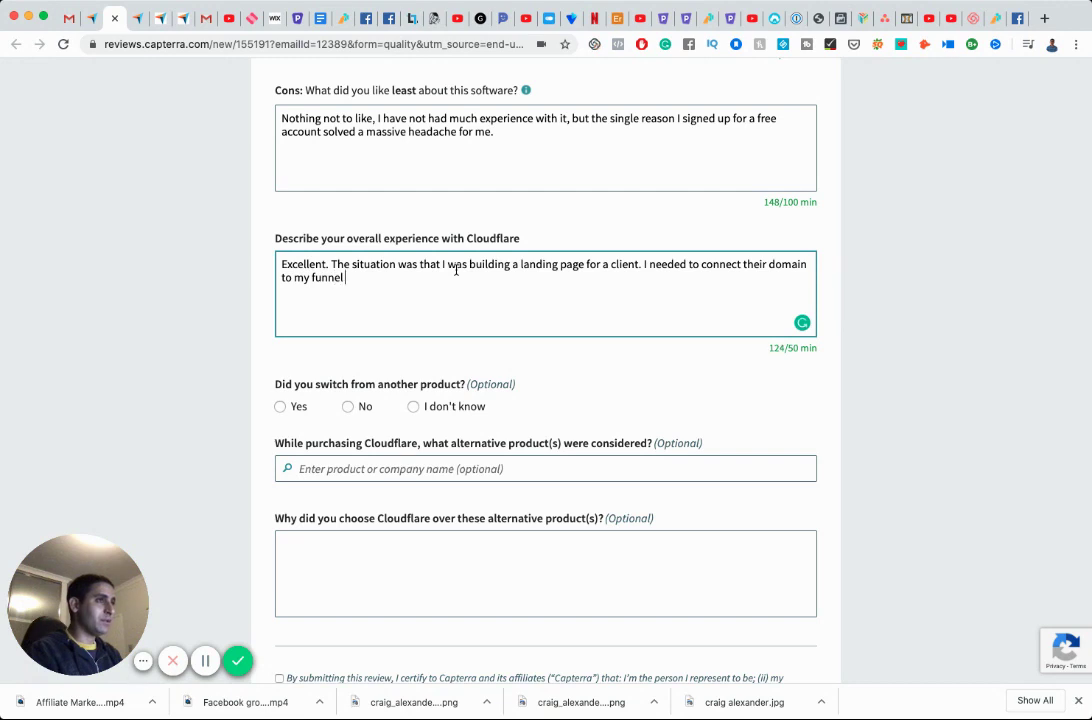
{"action": "type", "text": "builder "}
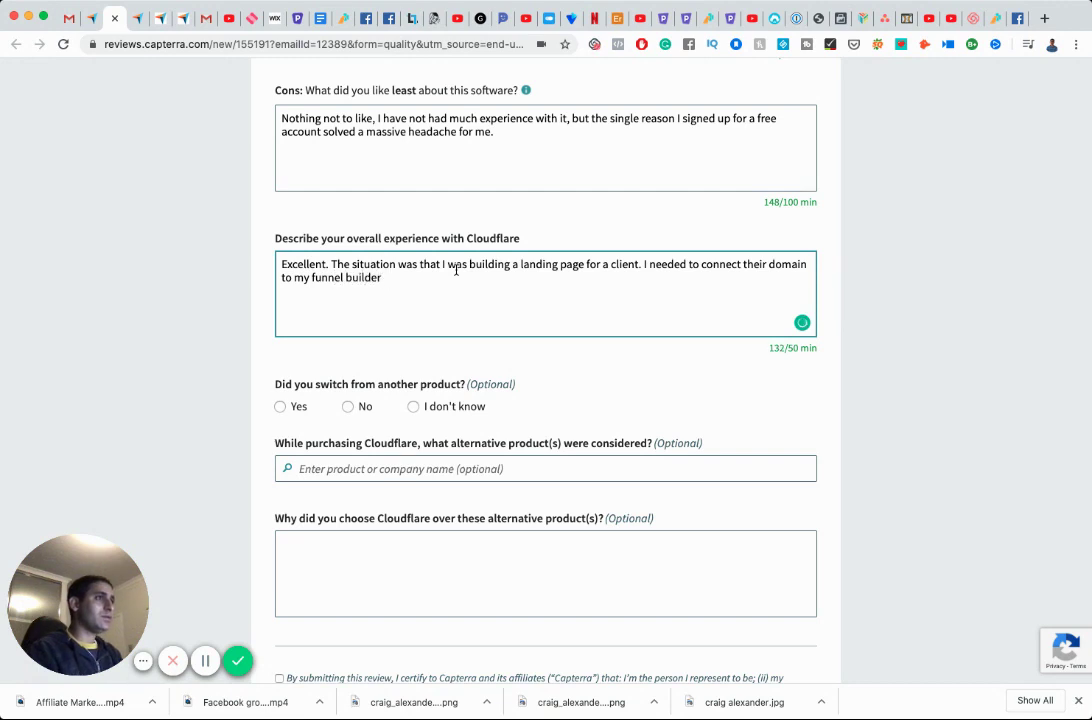
{"action": "type", "text": "Ebut"}
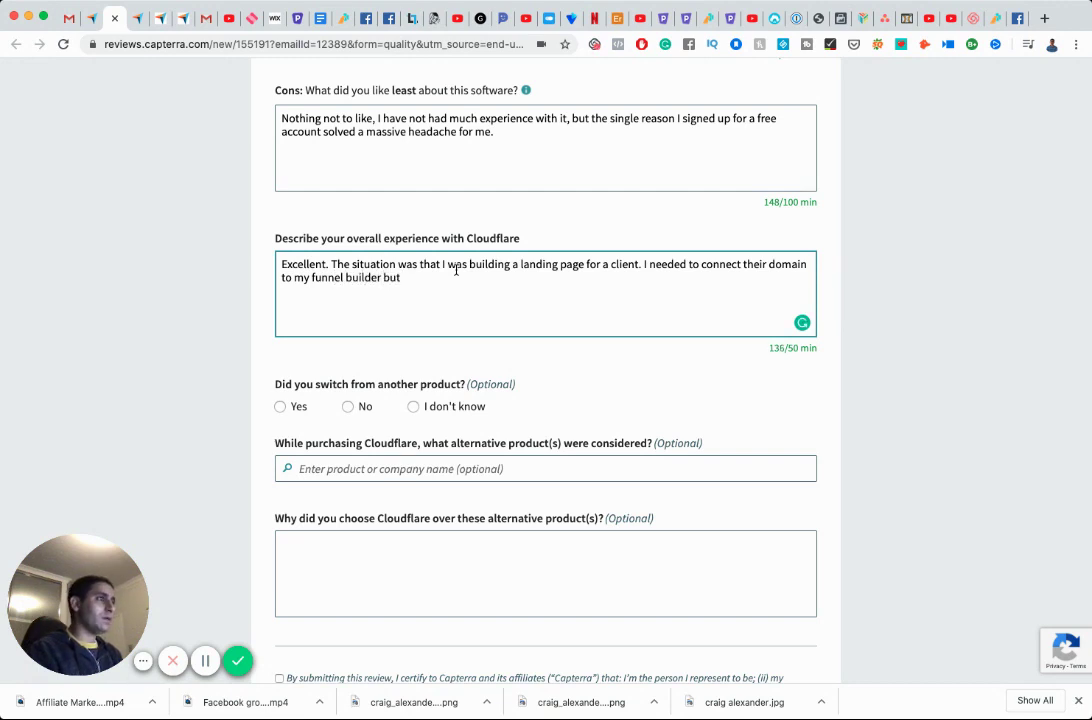
{"action": "key", "text": "BackSpace"}
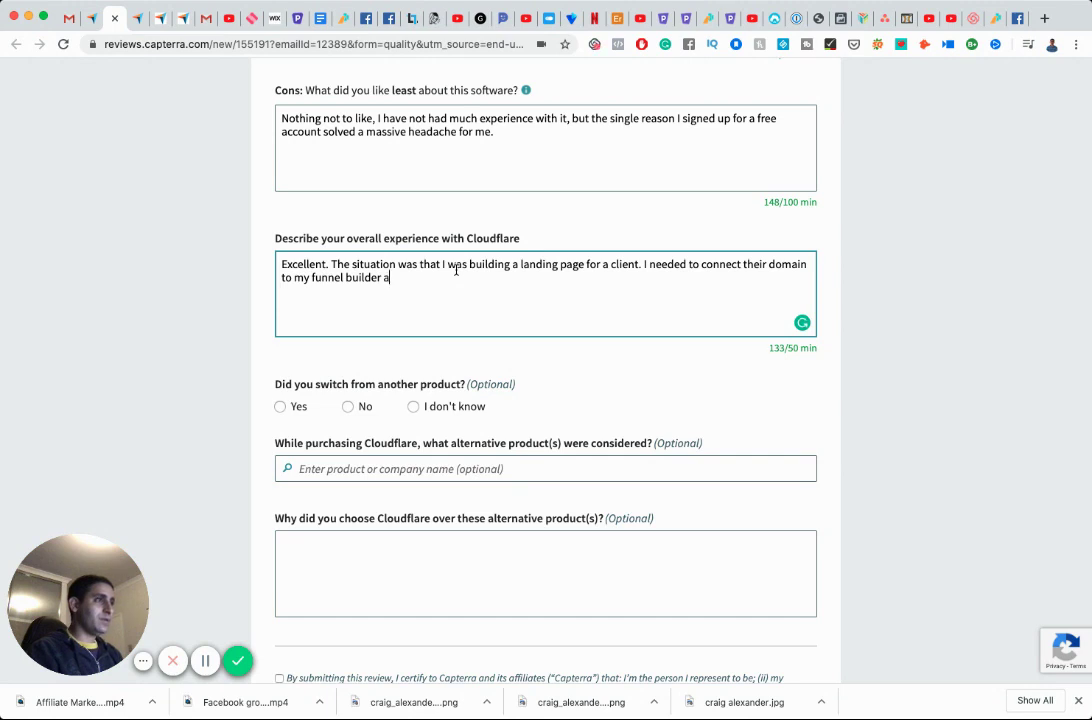
{"action": "type", "text": "nd my"}
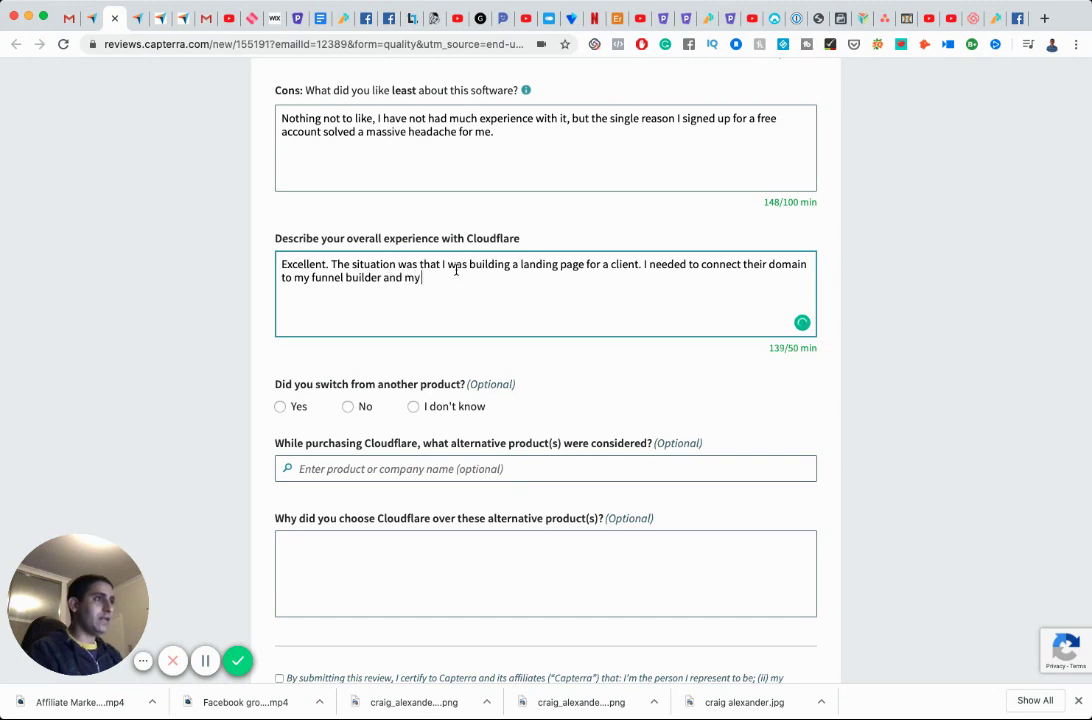
{"action": "type", "text": "client already bought a domain w"}
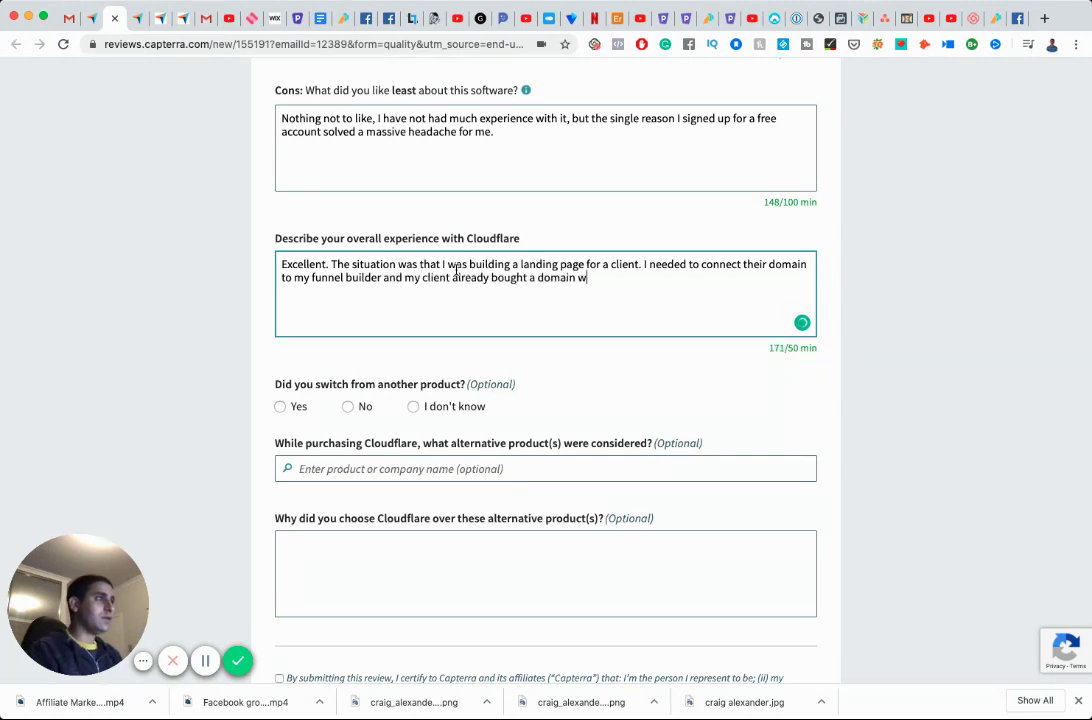
{"action": "type", "text": "ith GoDaddy. T"}
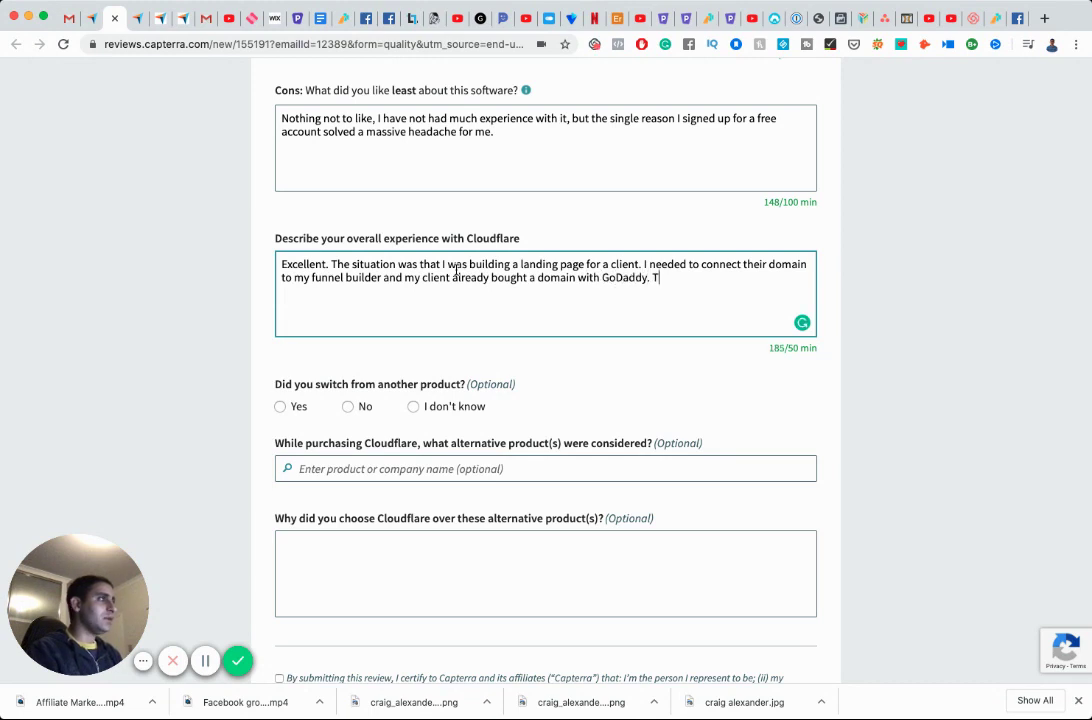
{"action": "type", "text": "ereh"}
{"action": "type", "text": "f"}
{"action": "key", "text": "BackSpace"}
{"action": "key", "text": "BackSpace"}
{"action": "key", "text": "BackSpace"}
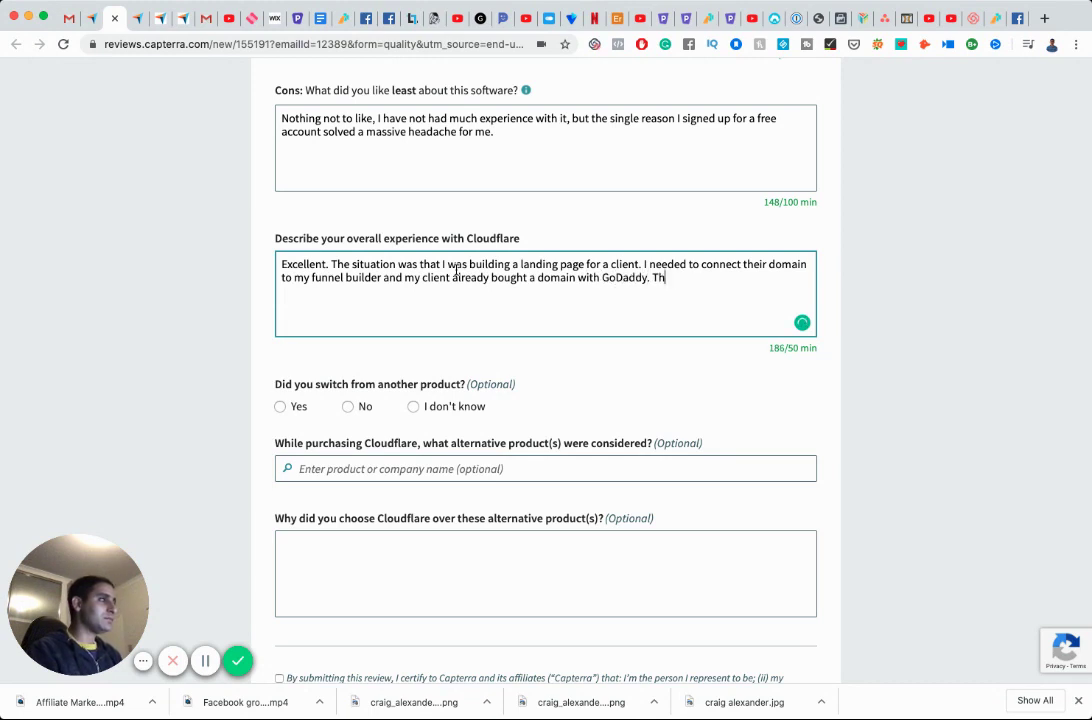
{"action": "type", "text": "erefore"}
{"action": "key", "text": "BackSpace"}
{"action": "key", "text": "BackSpace"}
{"action": "key", "text": "BackSpace"}
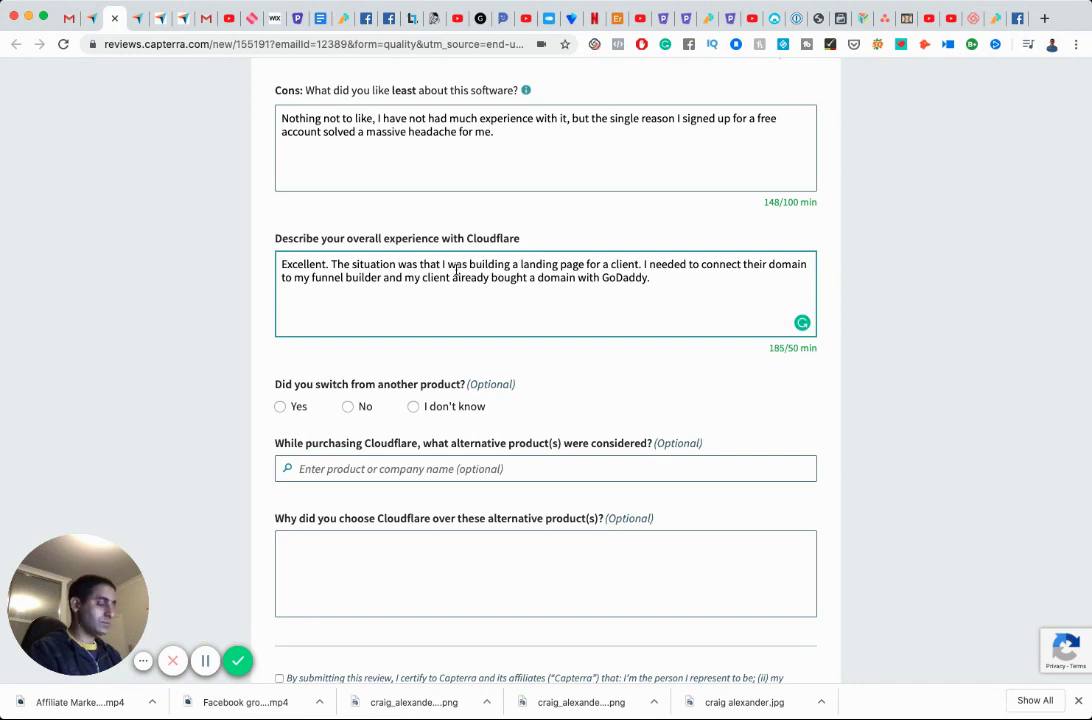
Add failing to point the domain despite GoDaddy support twice, and a friend's bypass suggestion.
{"action": "type", "text": "I "}
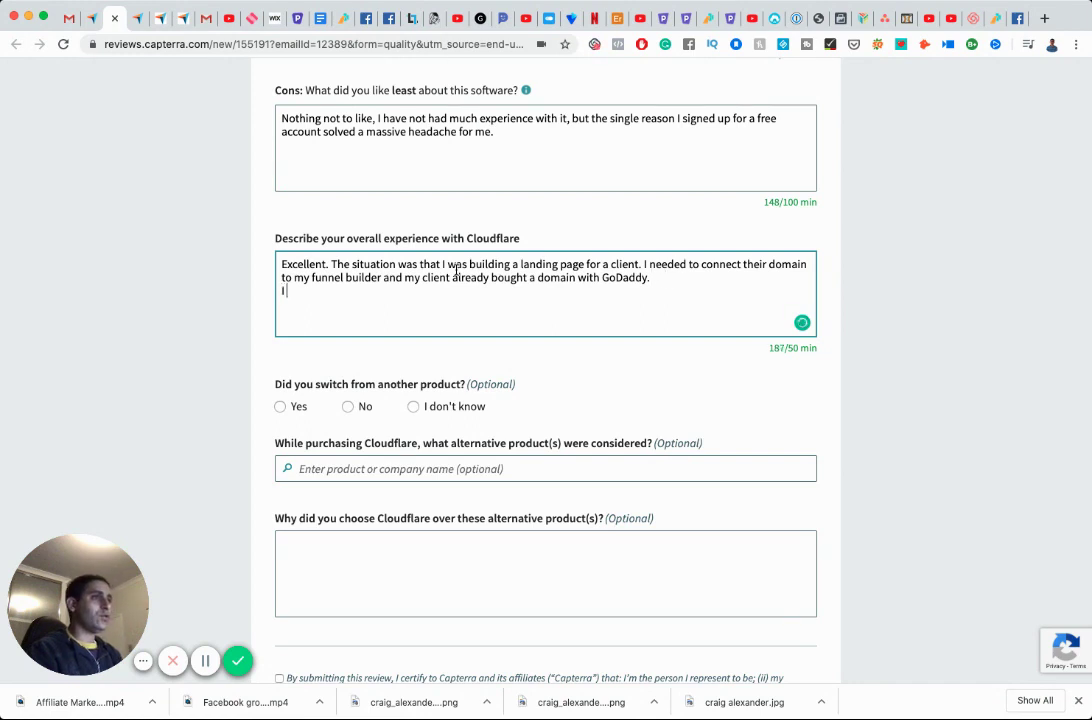
{"action": "type", "text": "could not for"}
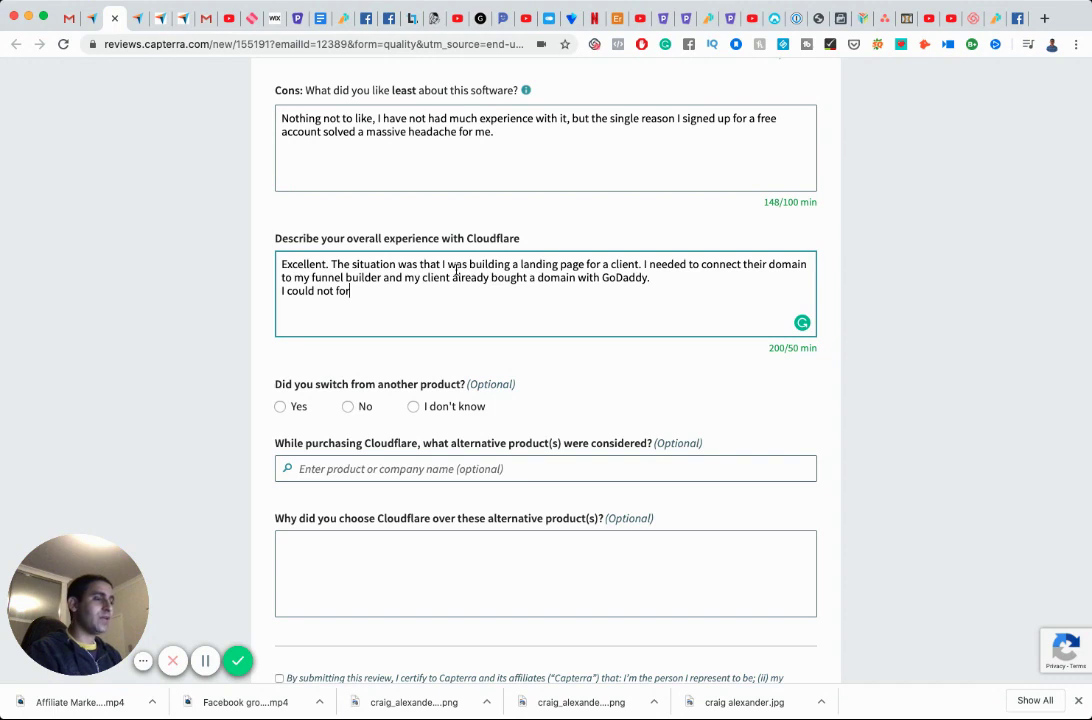
{"action": "type", "text": " the life of me connect"}
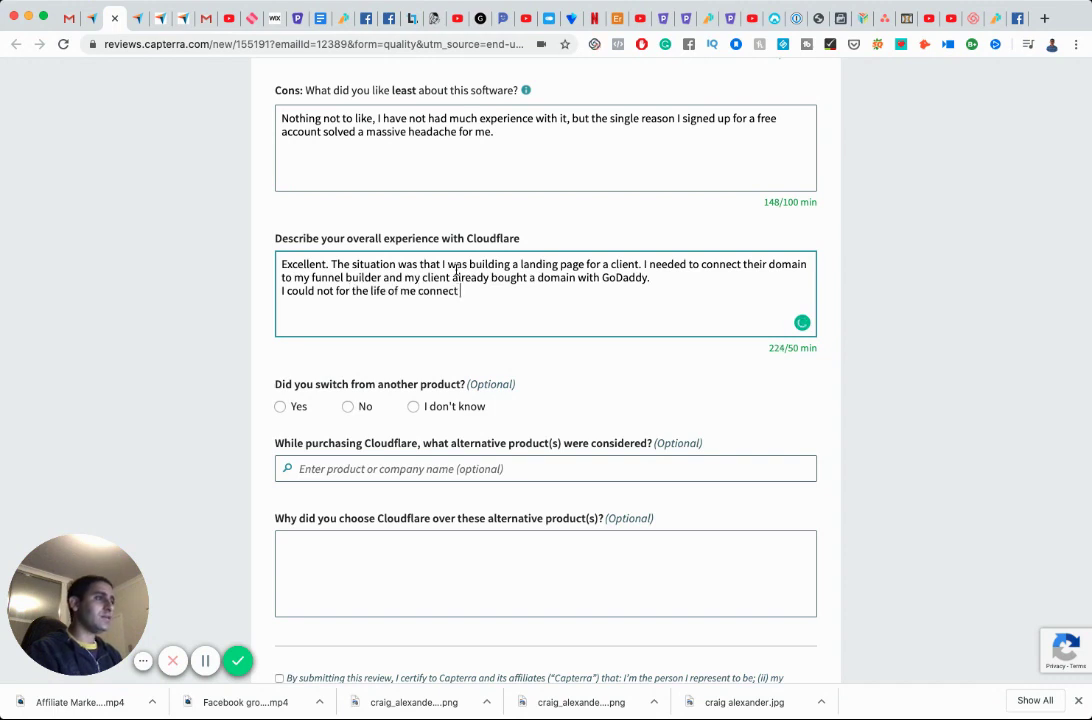
{"action": "key", "text": "BackSpace"}
{"action": "key", "text": "BackSpace"}
{"action": "key", "text": "BackSpace"}
{"action": "key", "text": "BackSpace"}
{"action": "key", "text": "BackSpace"}
{"action": "key", "text": "BackSpace"}
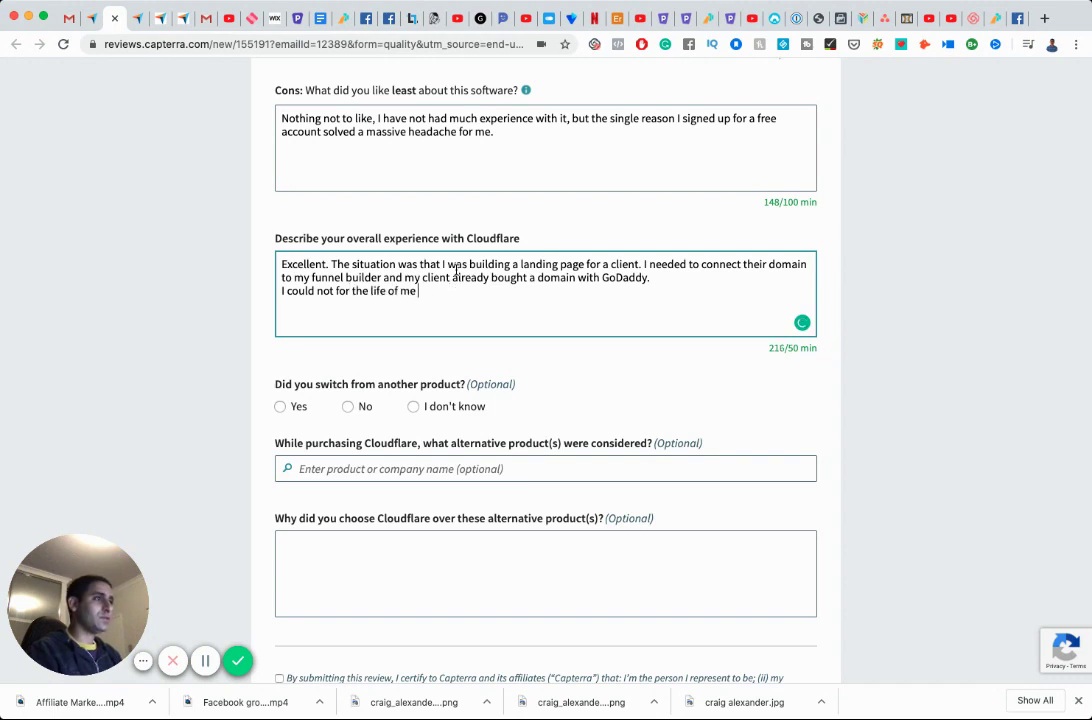
{"action": "type", "text": "point the domain properly"}
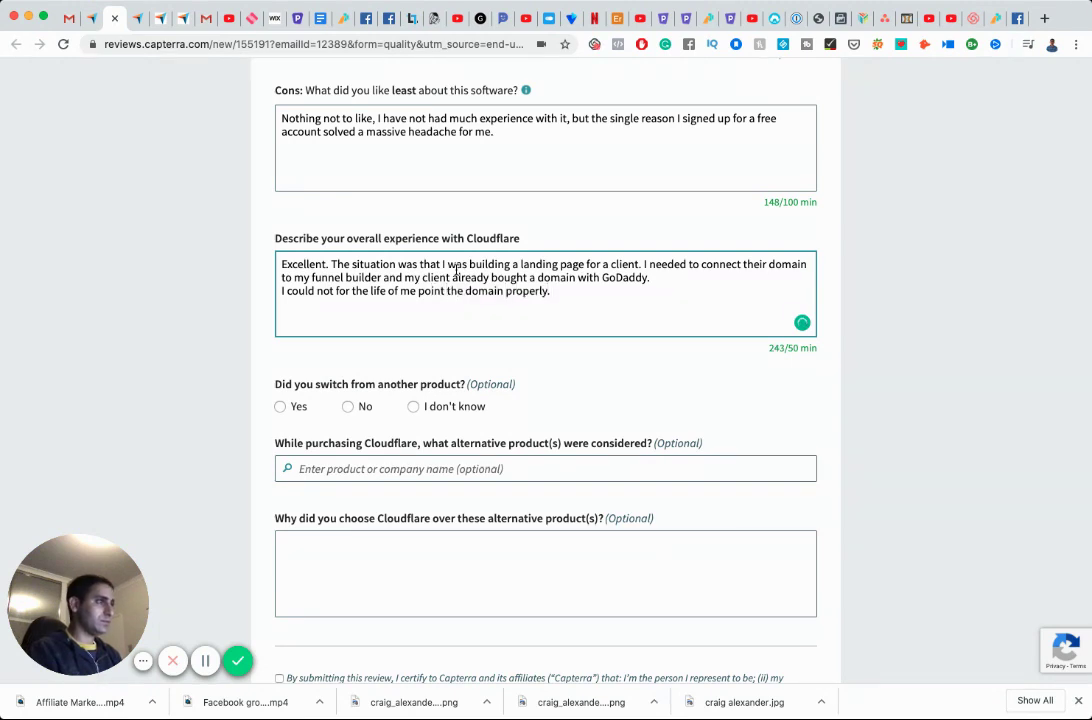
{"action": "type", "text": ". I even engaged "}
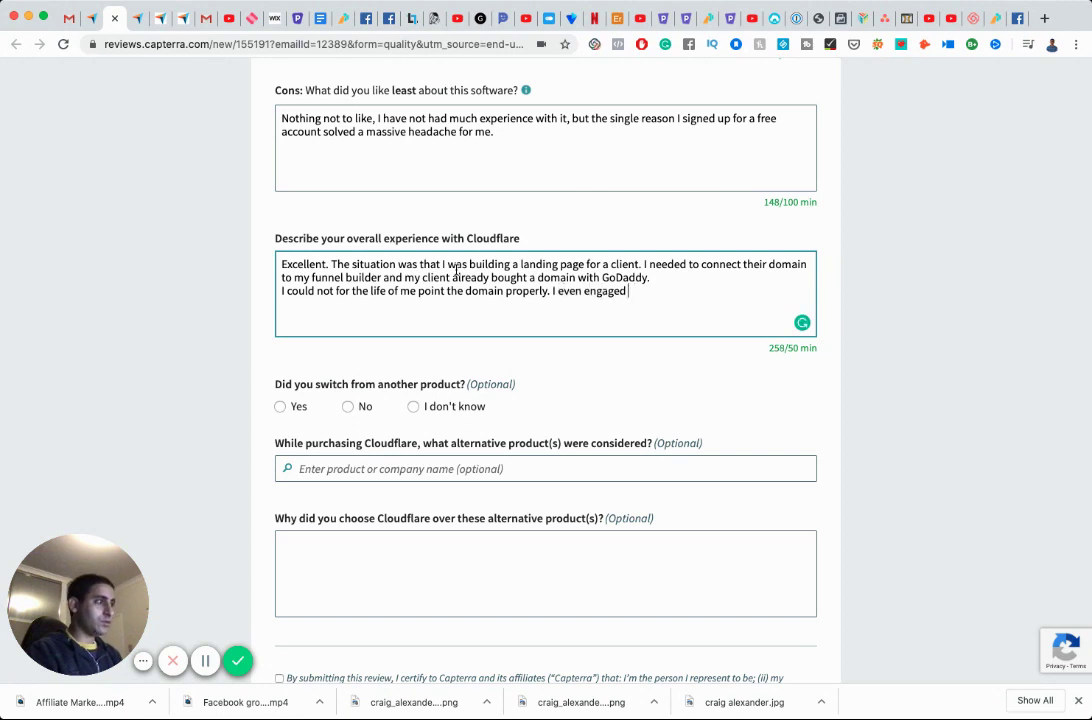
{"action": "type", "text": "GoDaddy supp"}
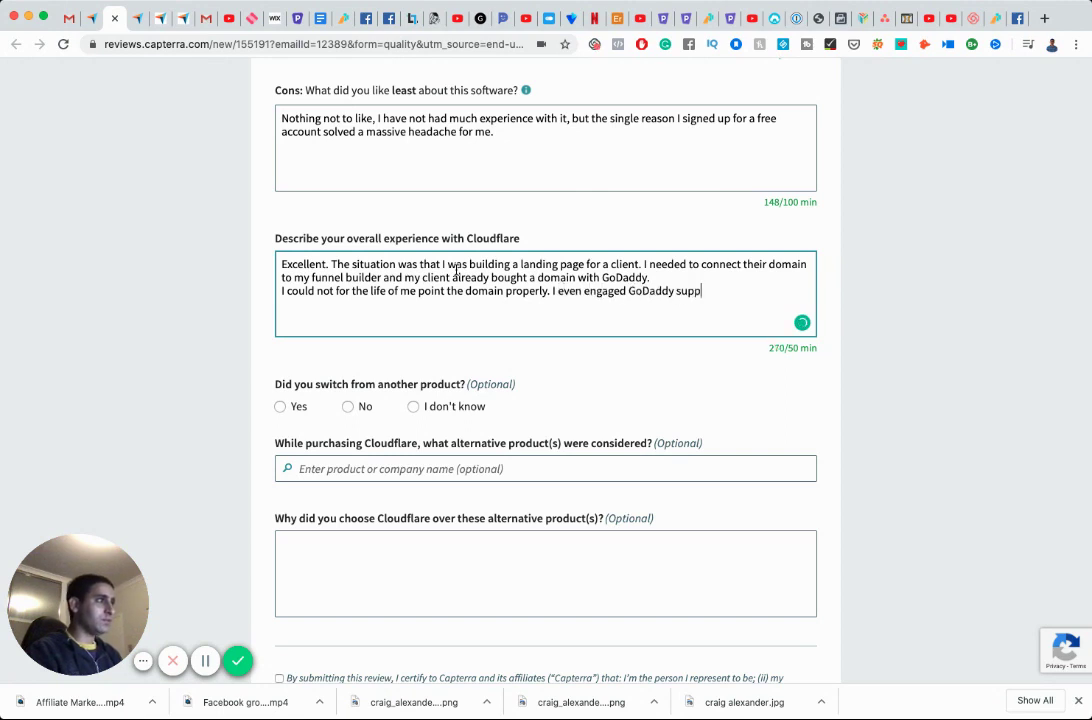
{"action": "type", "text": "ort twice TO HELP"}
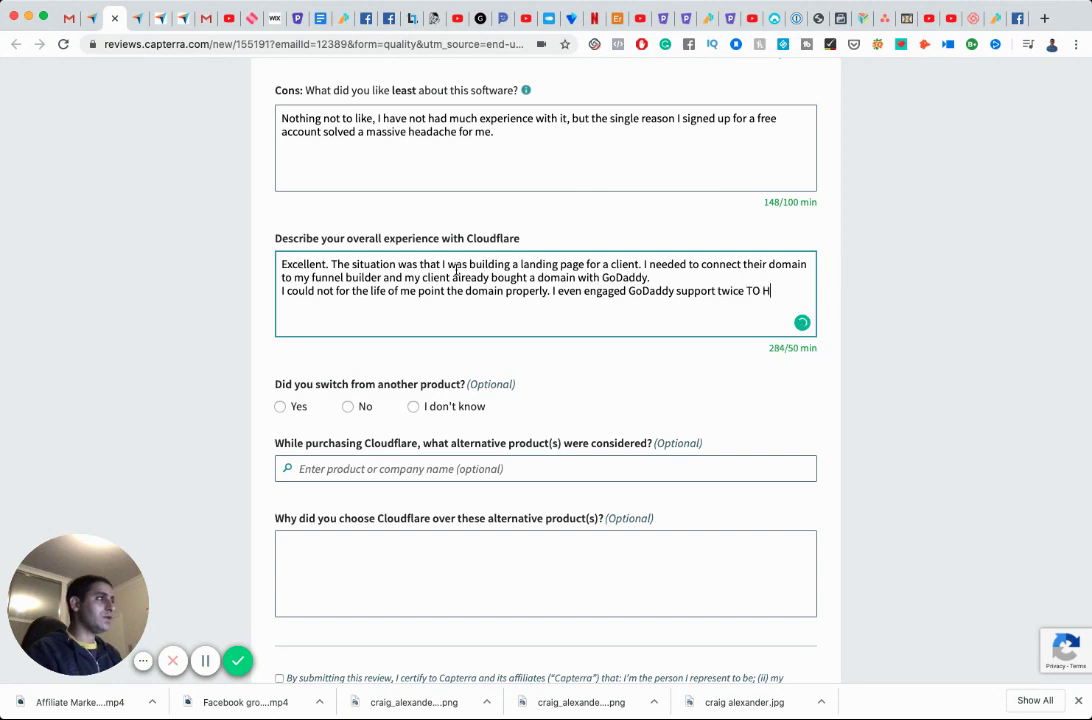
{"action": "key", "text": "BackSpace"}
{"action": "key", "text": "BackSpace"}
{"action": "key", "text": "BackSpace"}
{"action": "key", "text": "BackSpace"}
{"action": "type", "text": "to help me resolve i"}
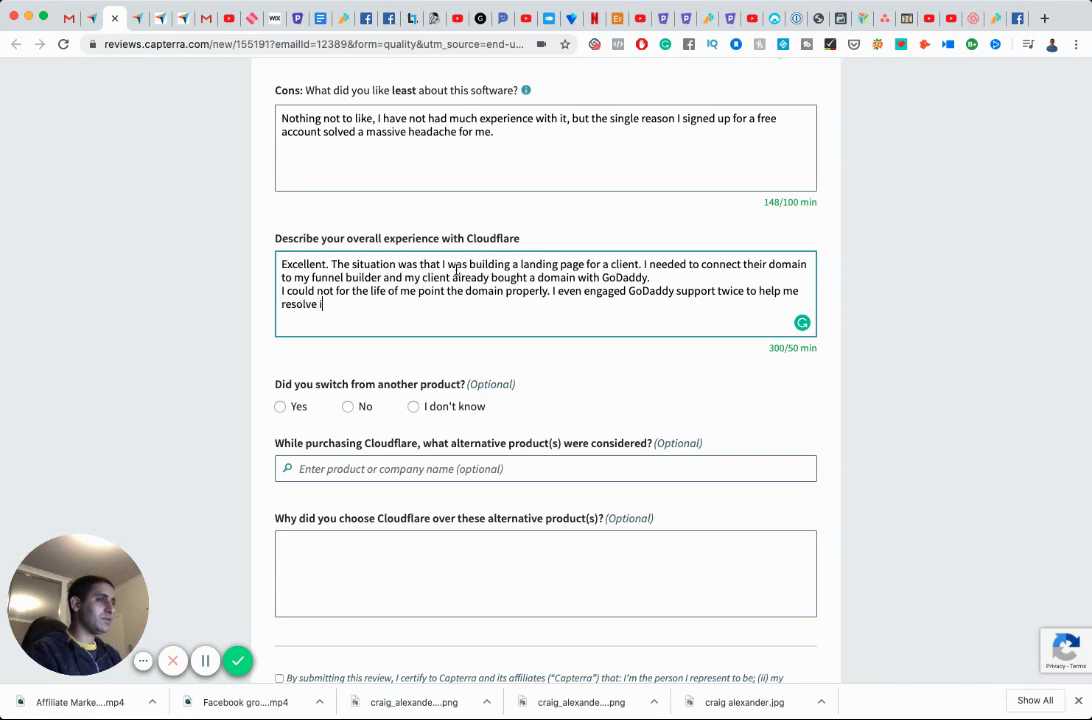
{"action": "type", "text": "t (wasting "}
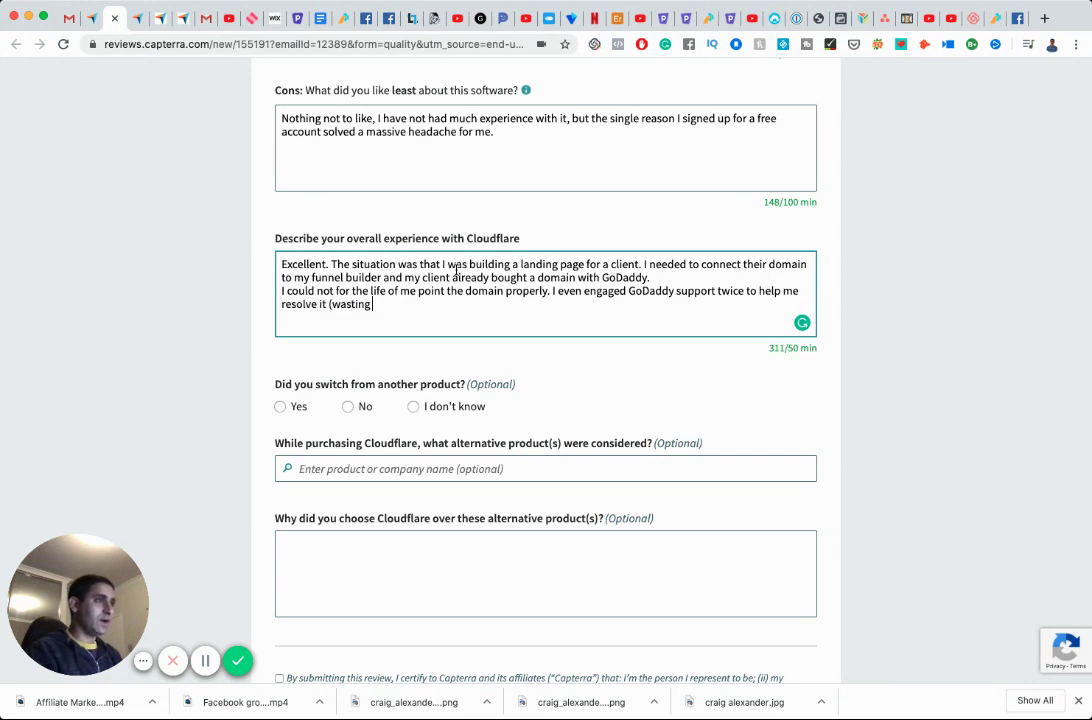
{"action": "type", "text": "hours)."}
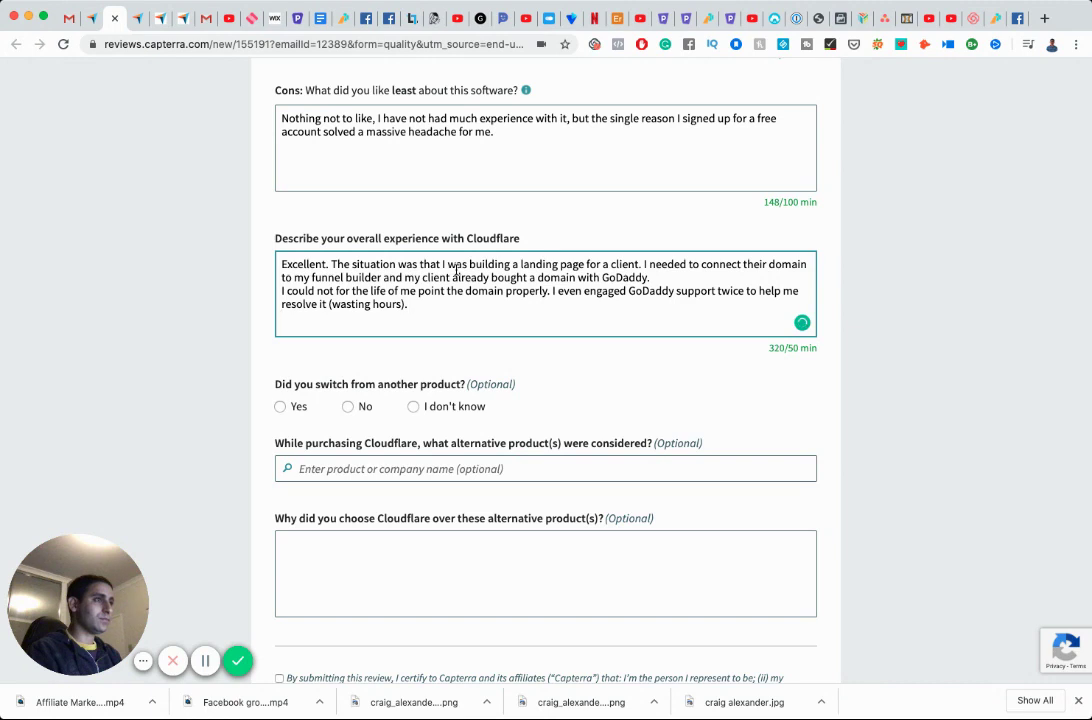
{"action": "key", "text": "Return"}
{"action": "type", "text": "I had a te"}
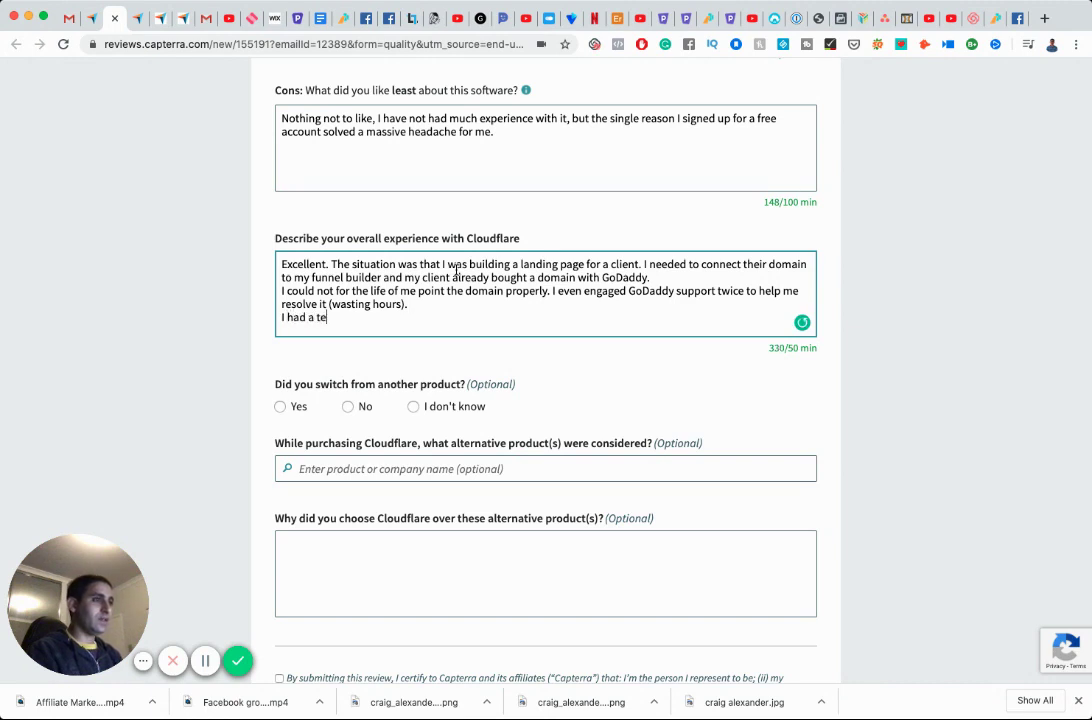
{"action": "type", "text": "ch savvy "}
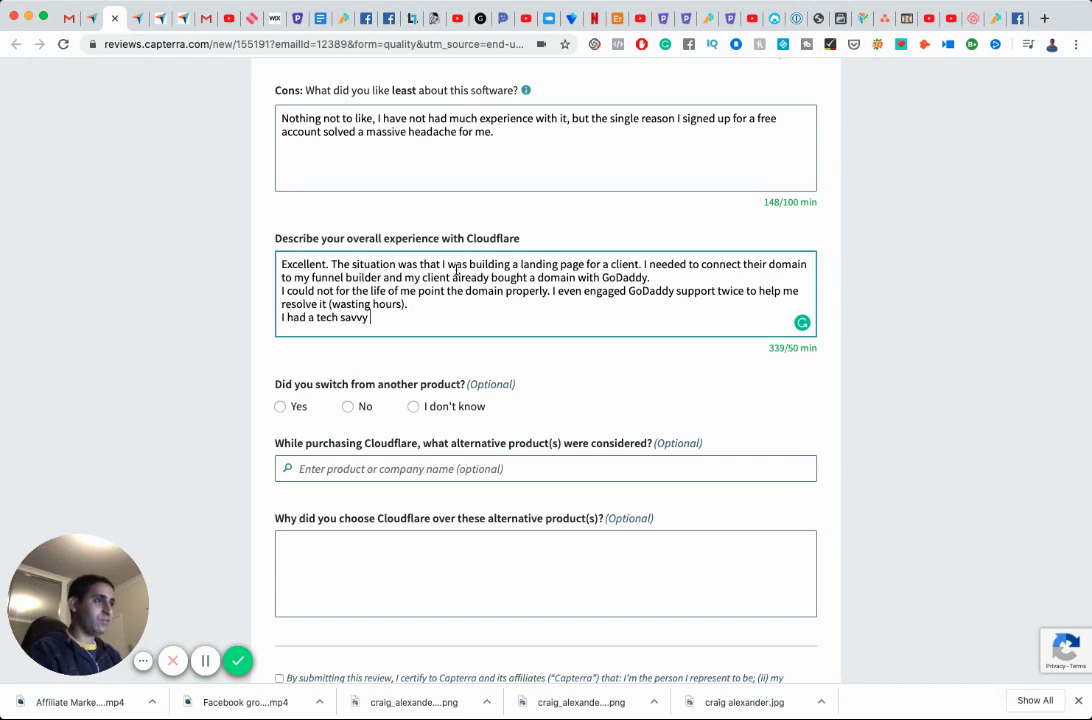
{"action": "type", "text": "friedn who "}
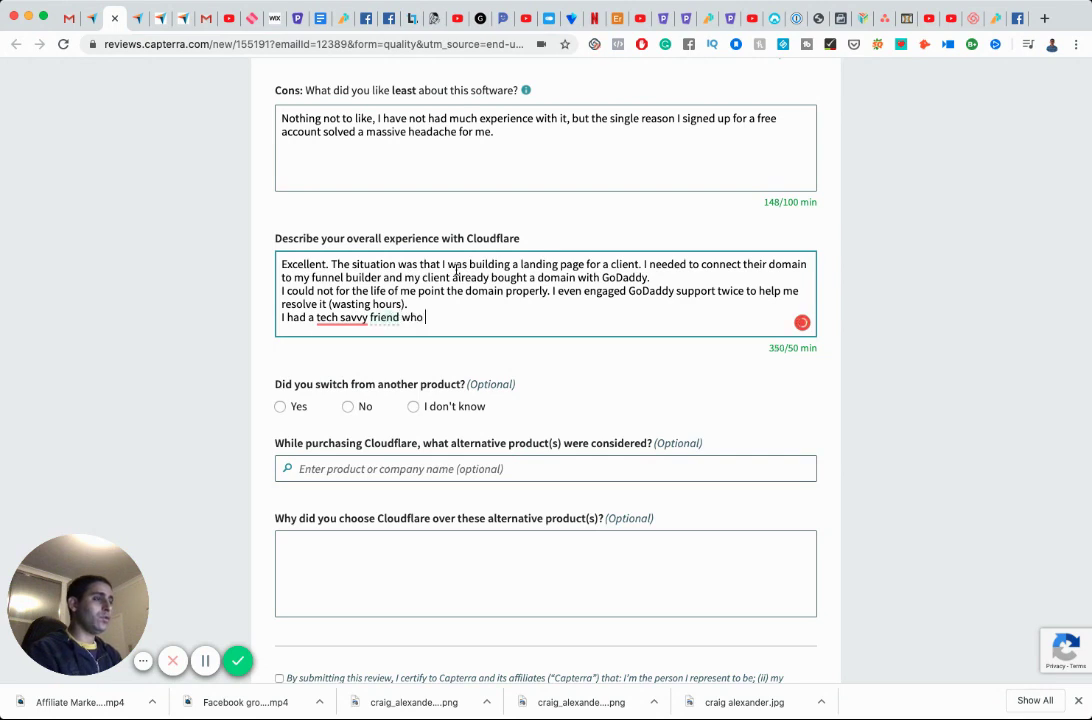
{"action": "type", "text": "recommended "}
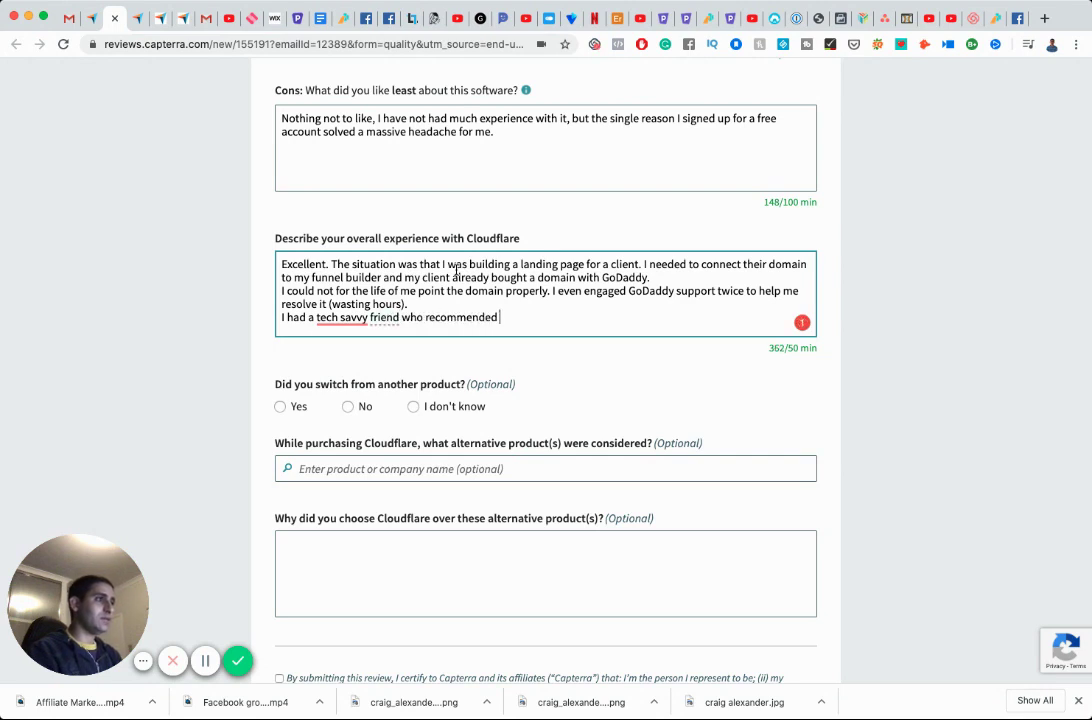
{"action": "type", "text": "I try to bypass"}
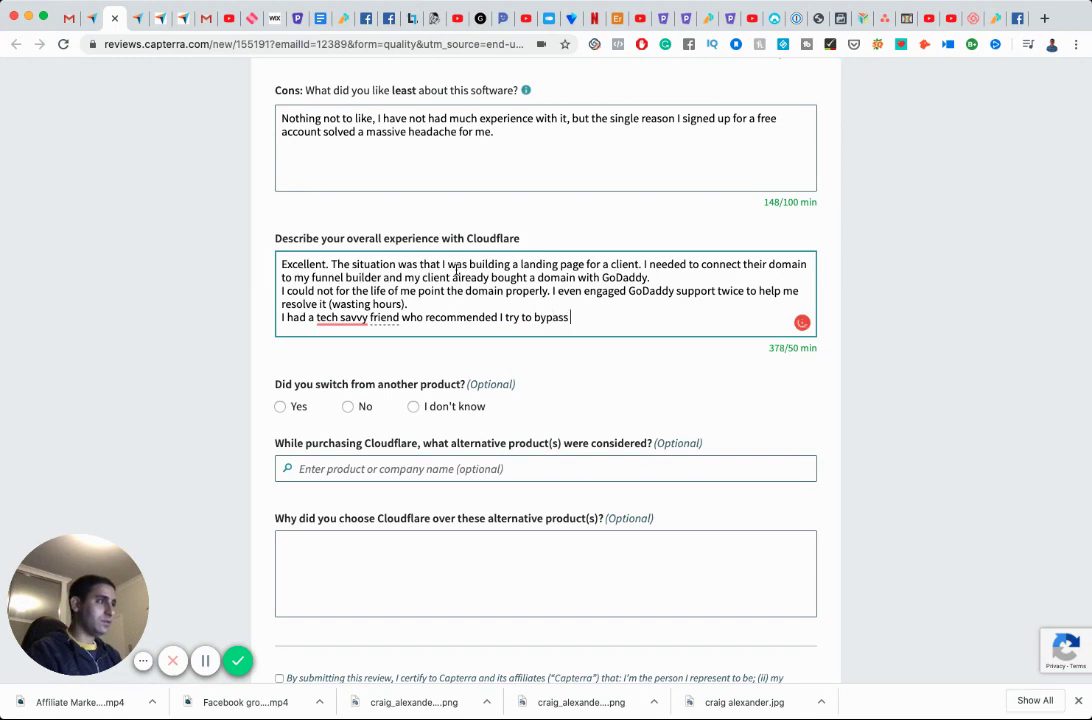
{"action": "type", "text": " GoDaddy "}
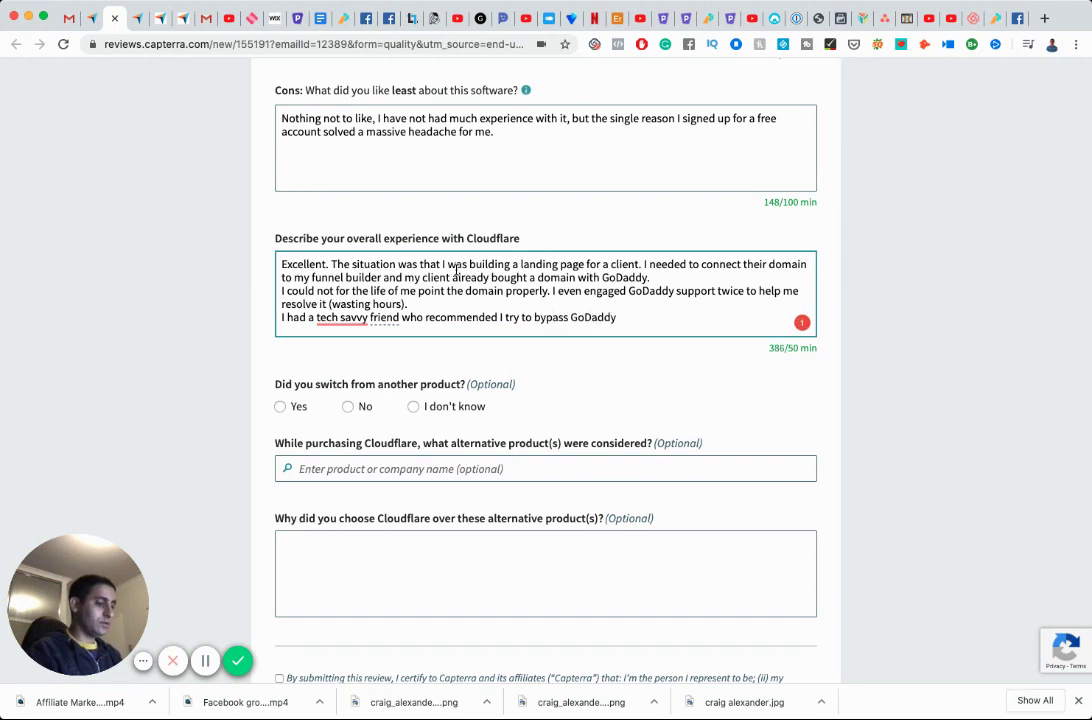
{"action": "type", "text": "by using Clou"}
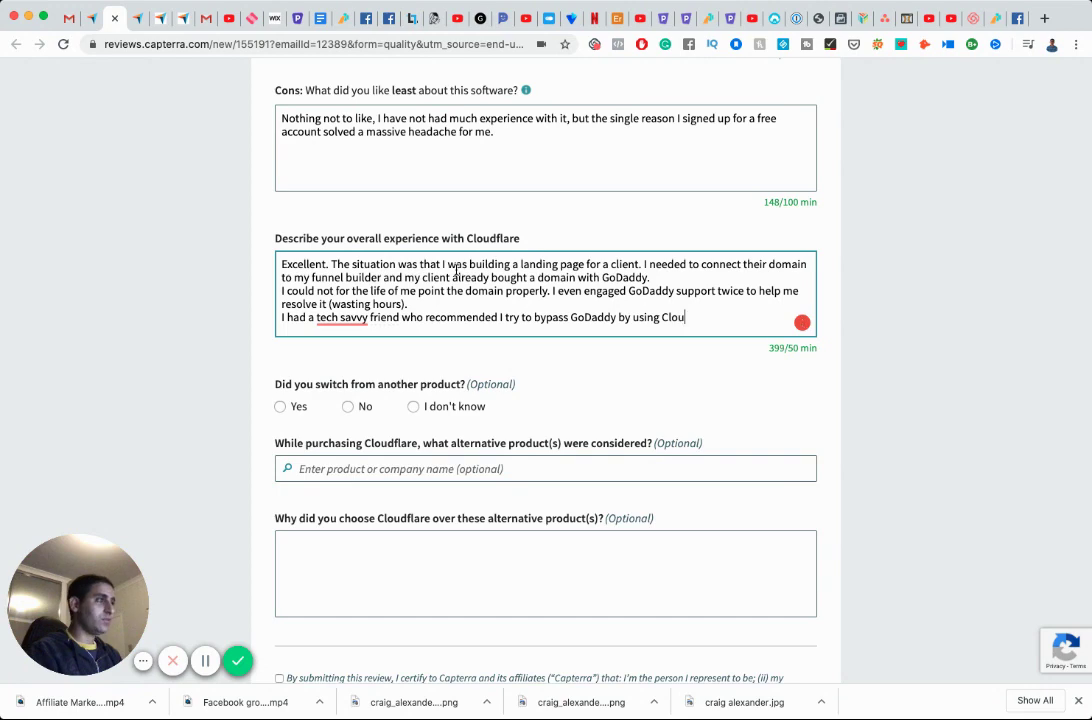
{"action": "type", "text": "d"}
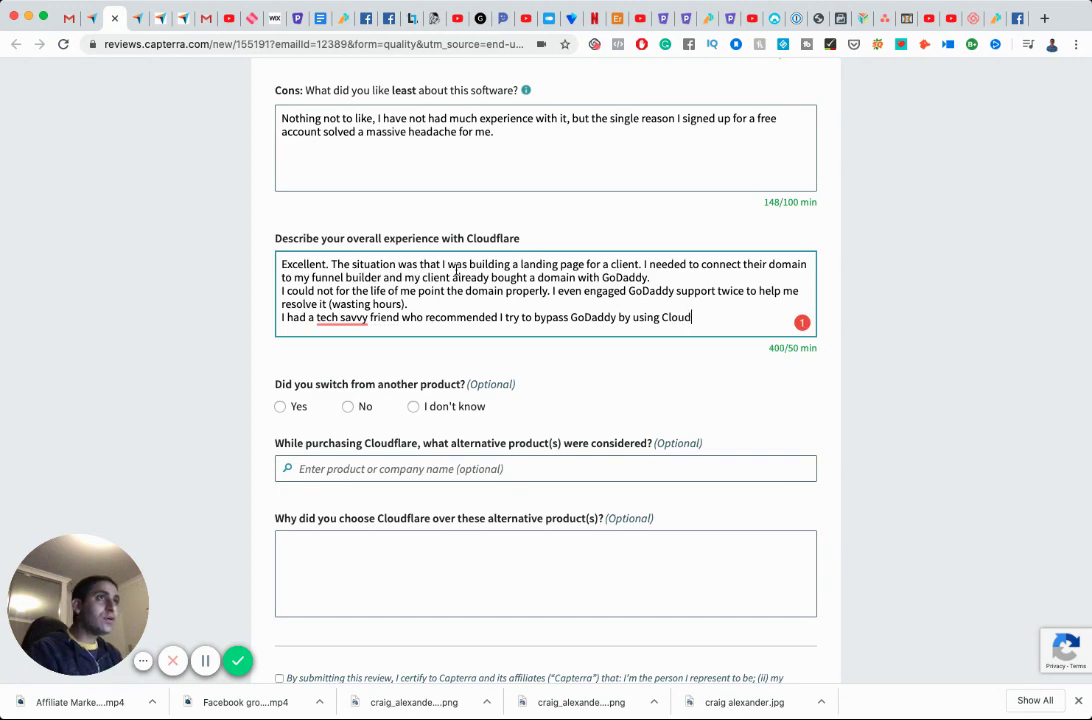
Fix 'tech-savvy' and 'CloudFlare', then add that the friend's walkthrough worked like magic.
{"action": "scroll", "coordinate": [308, 270], "scroll_direction": "up", "scroll_amount": 5}
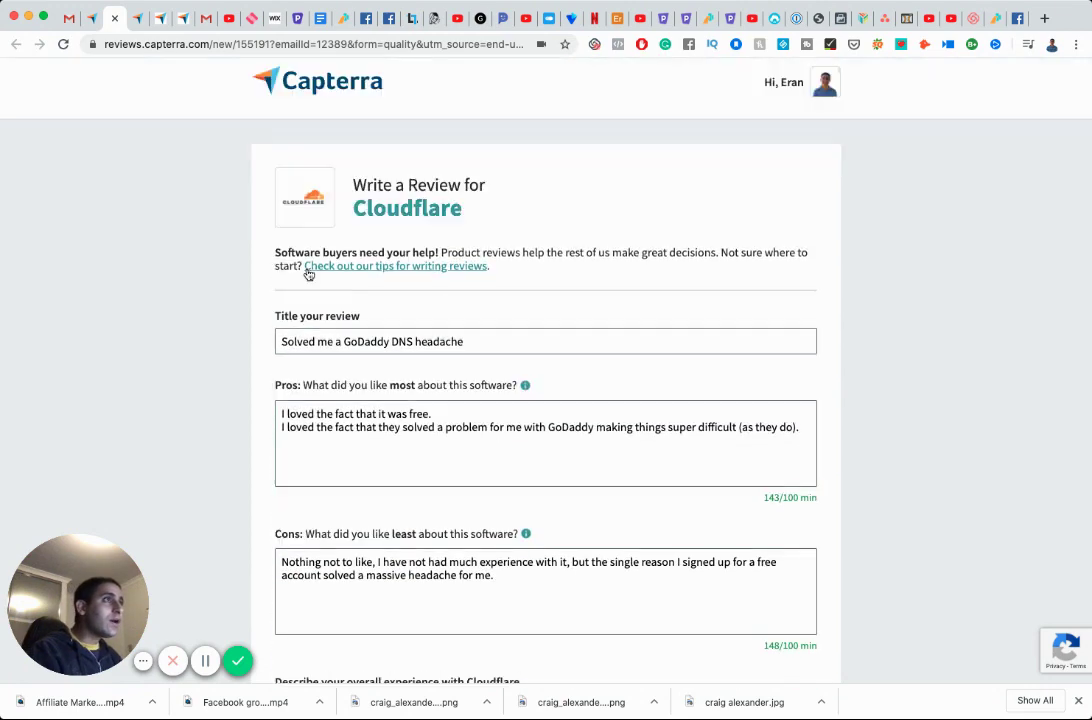
{"action": "scroll", "coordinate": [308, 270], "scroll_direction": "down", "scroll_amount": 6}
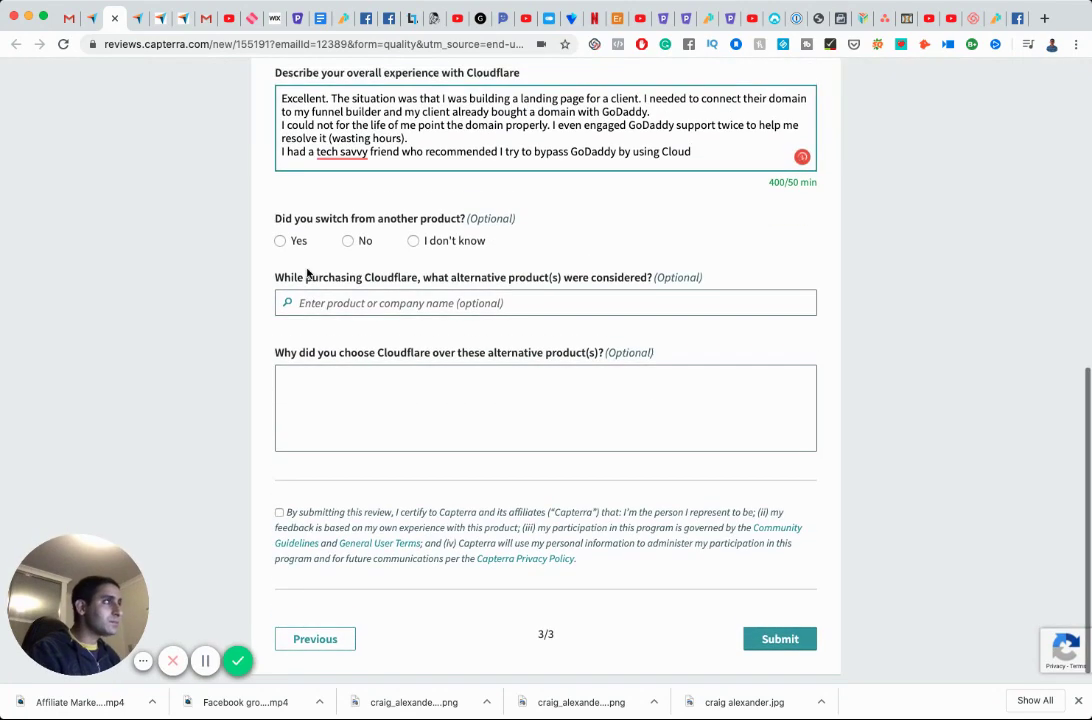
{"action": "type", "text": ";ate."}
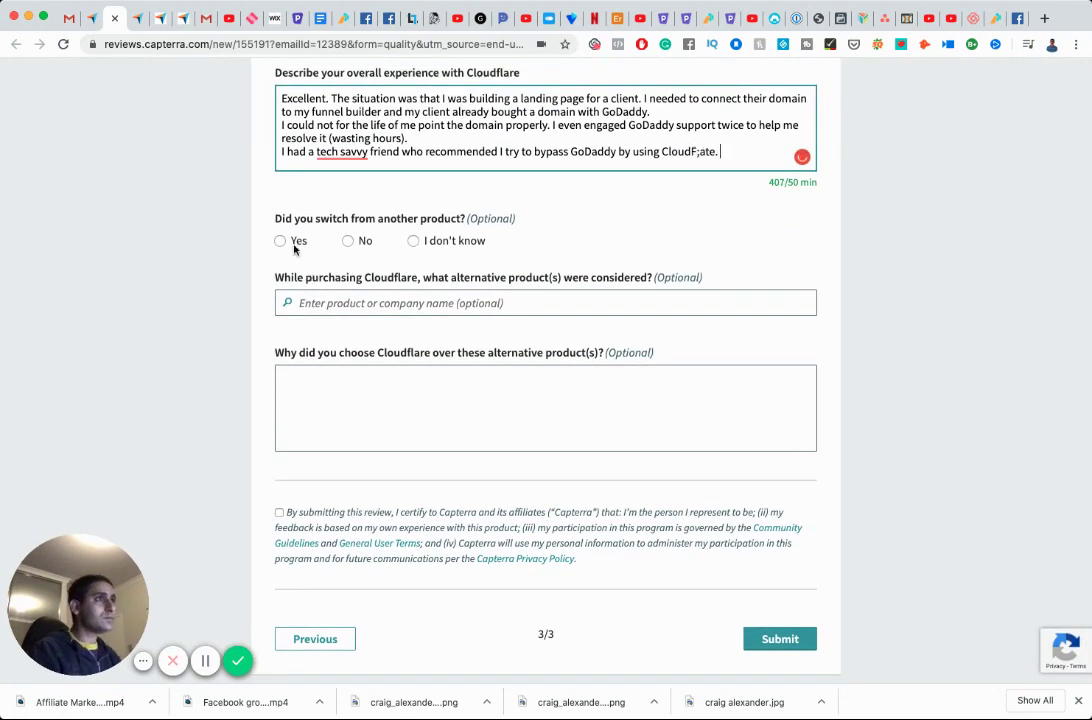
{"action": "mouse_move", "coordinate": [337, 151]}
{"action": "left_click", "coordinate": [352, 198]}
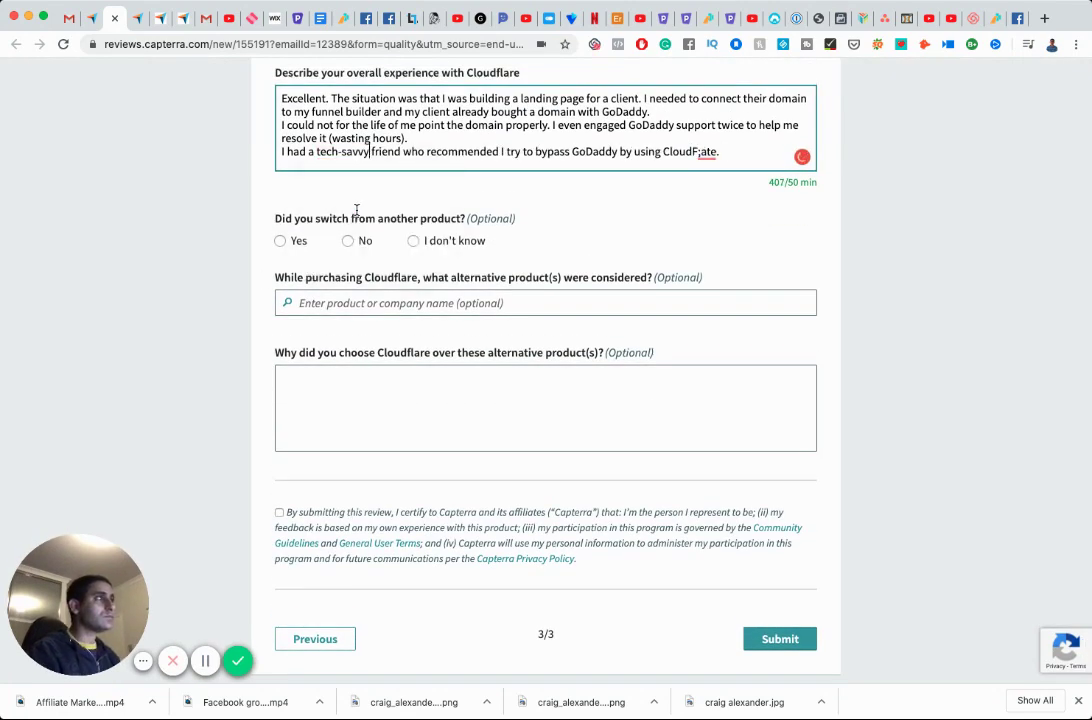
{"action": "mouse_move", "coordinate": [716, 151]}
{"action": "key", "text": "BackSpace"}
{"action": "key", "text": "BackSpace"}
{"action": "key", "text": "BackSpace"}
{"action": "key", "text": "BackSpace"}
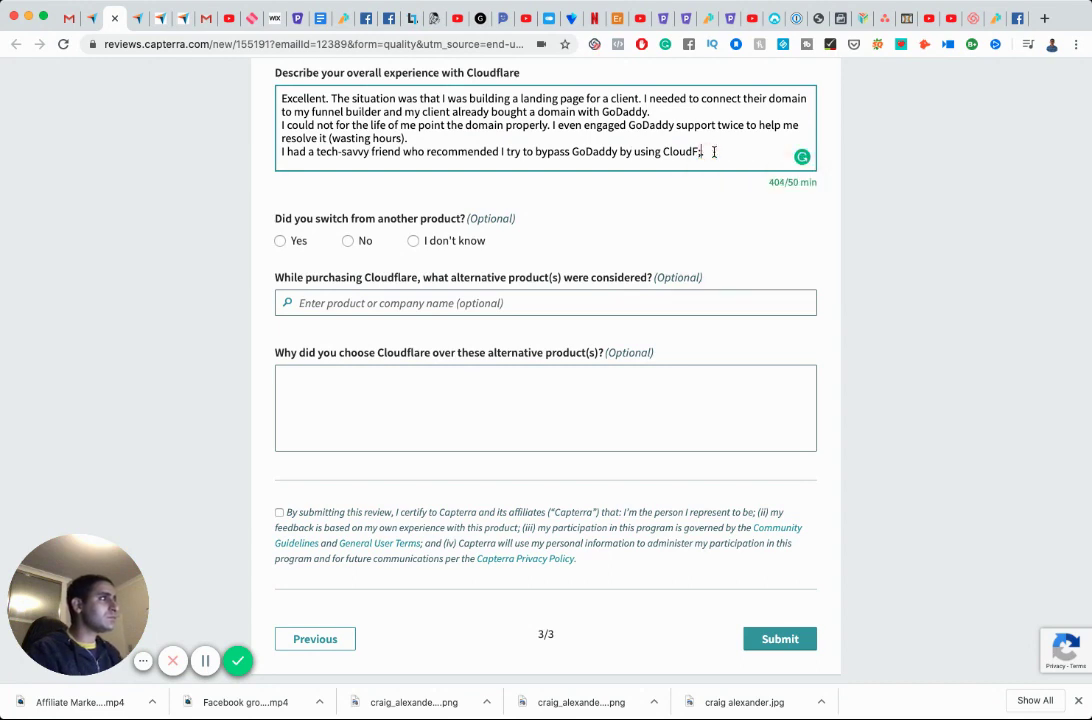
{"action": "type", "text": "a"}
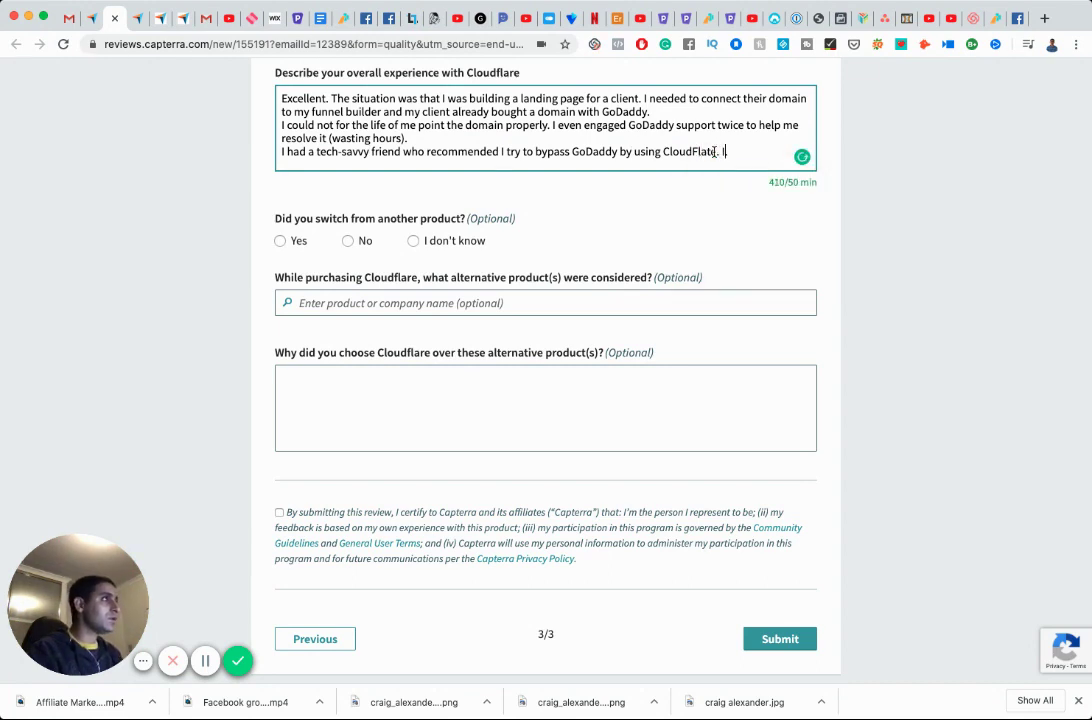
{"action": "type", "text": "re."}
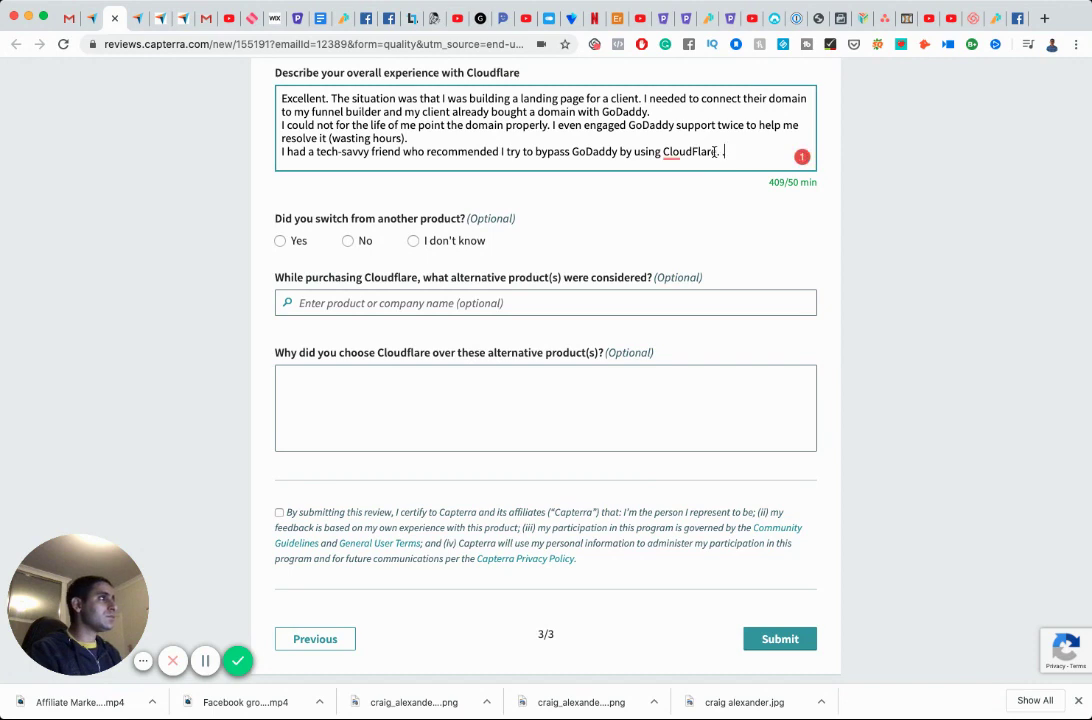
{"action": "key", "text": "Return"}
{"action": "type", "text": "He"}
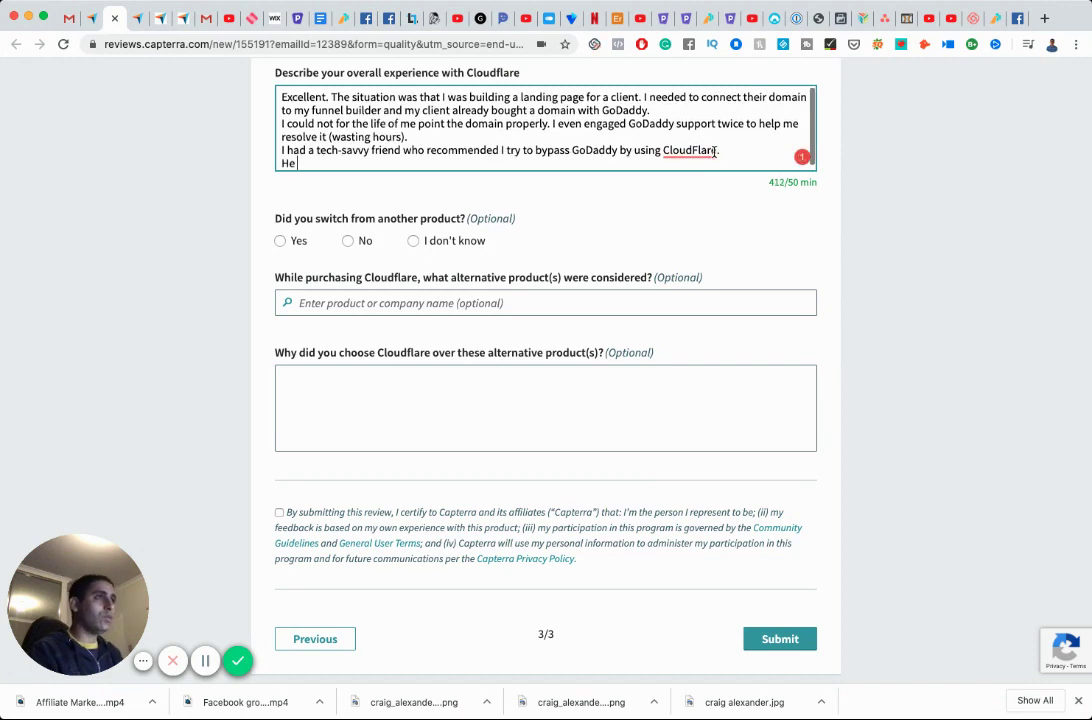
{"action": "type", "text": " walked me through somew"}
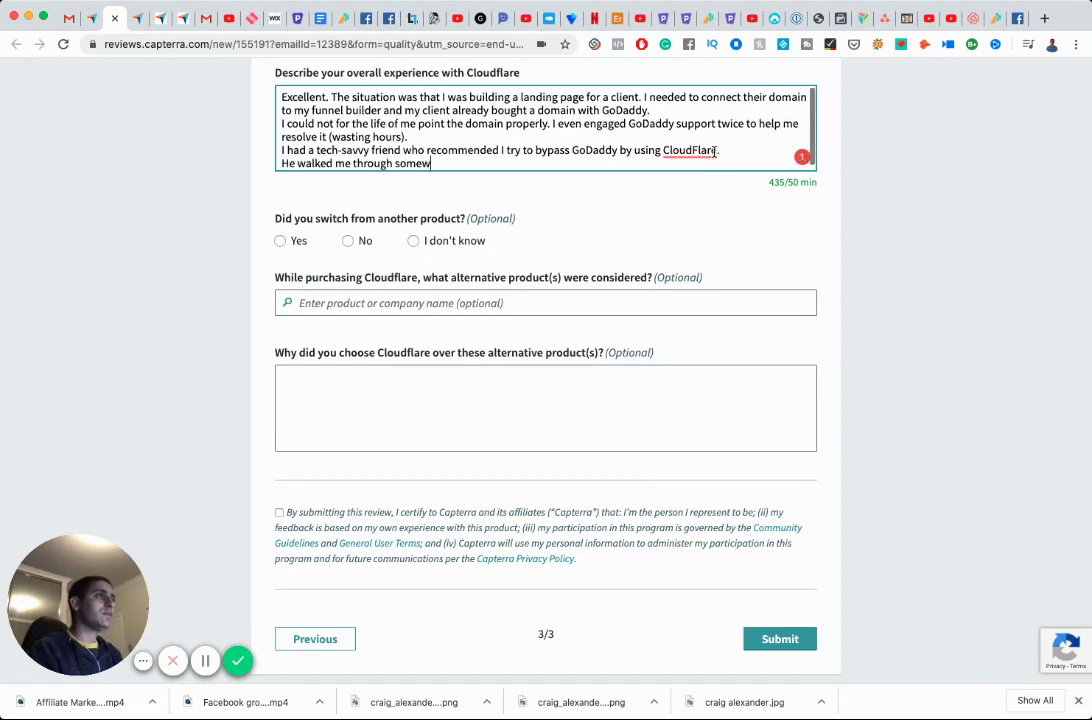
{"action": "type", "text": "hat on how to us"}
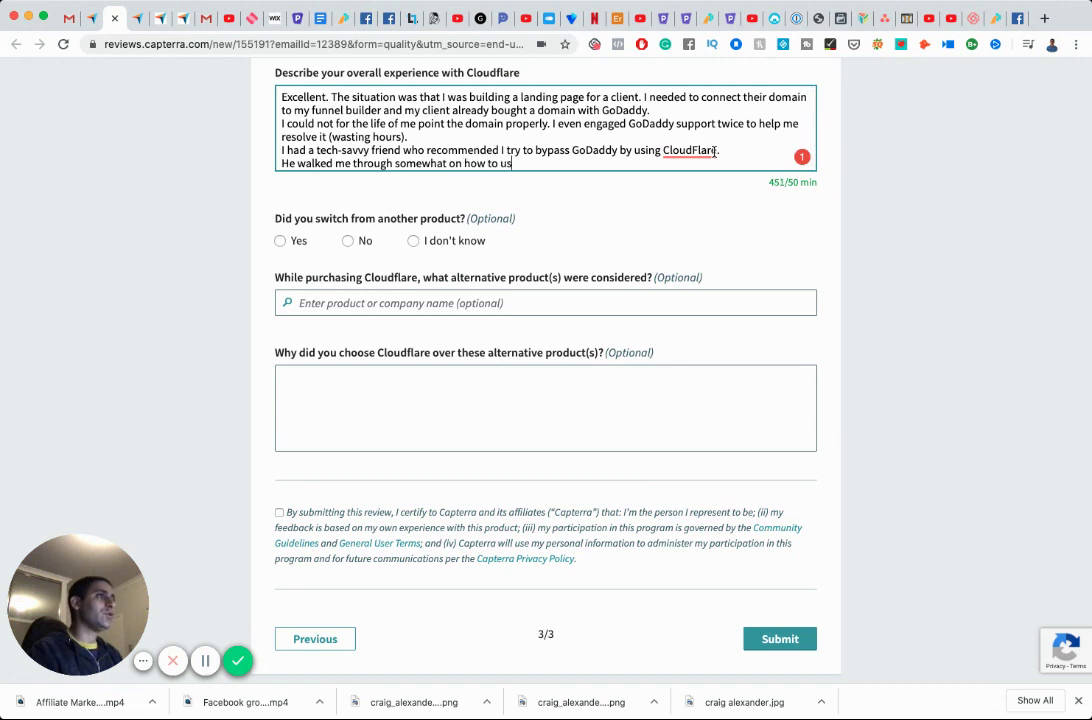
{"action": "type", "text": "e it, and it wo"}
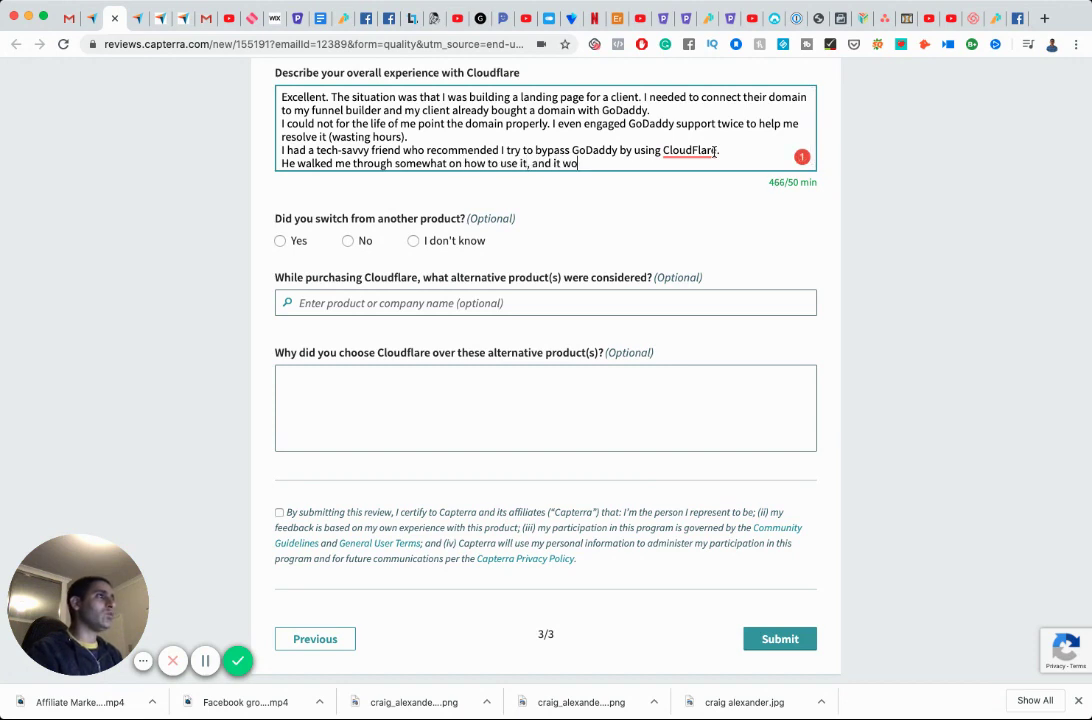
{"action": "type", "text": "rked like magic."}
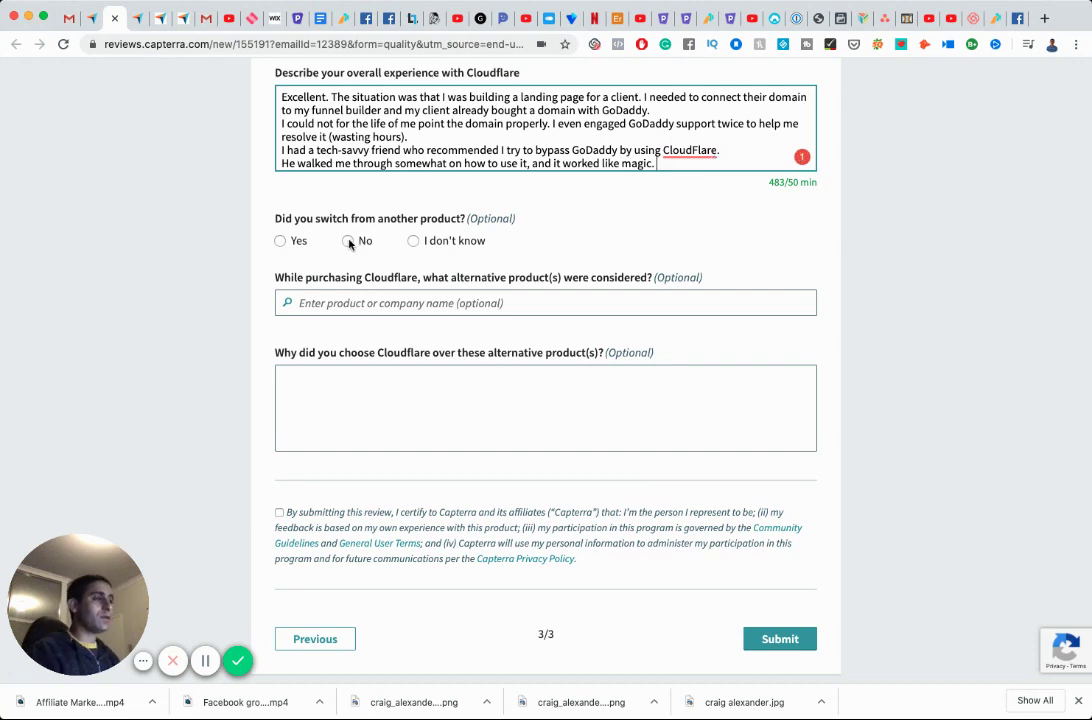
Answer Yes to switching and choose GoDaddy Website Builder as the previous product.
{"action": "left_click", "coordinate": [281, 242]}
{"action": "left_click", "coordinate": [452, 304]}
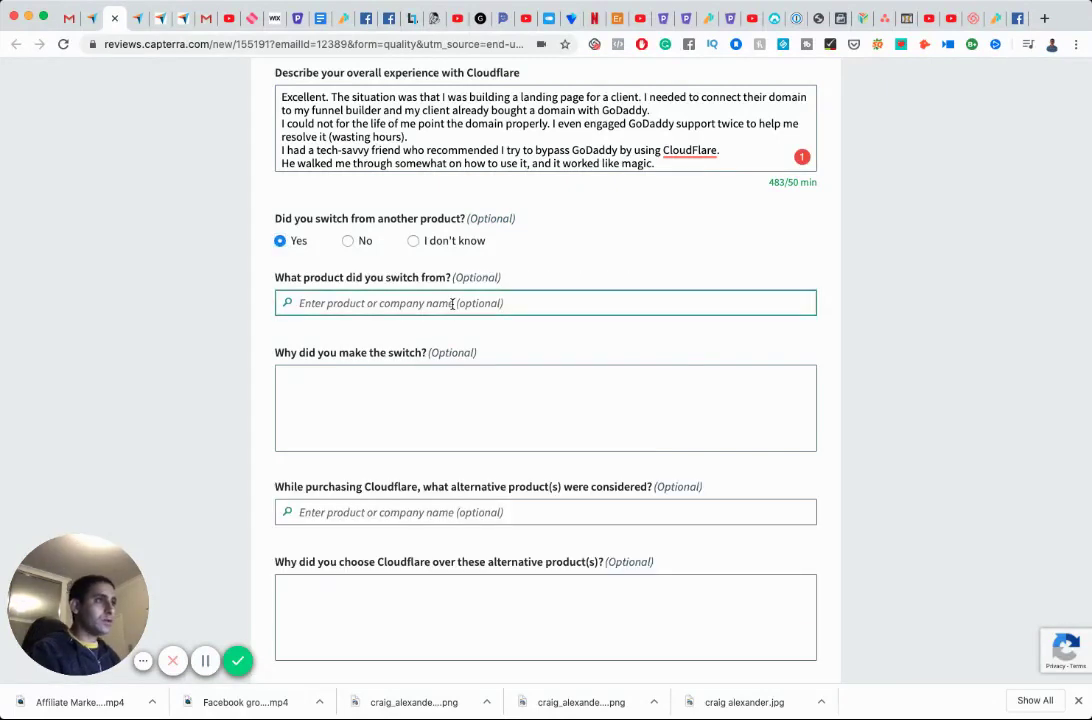
{"action": "type", "text": "Godadd"}
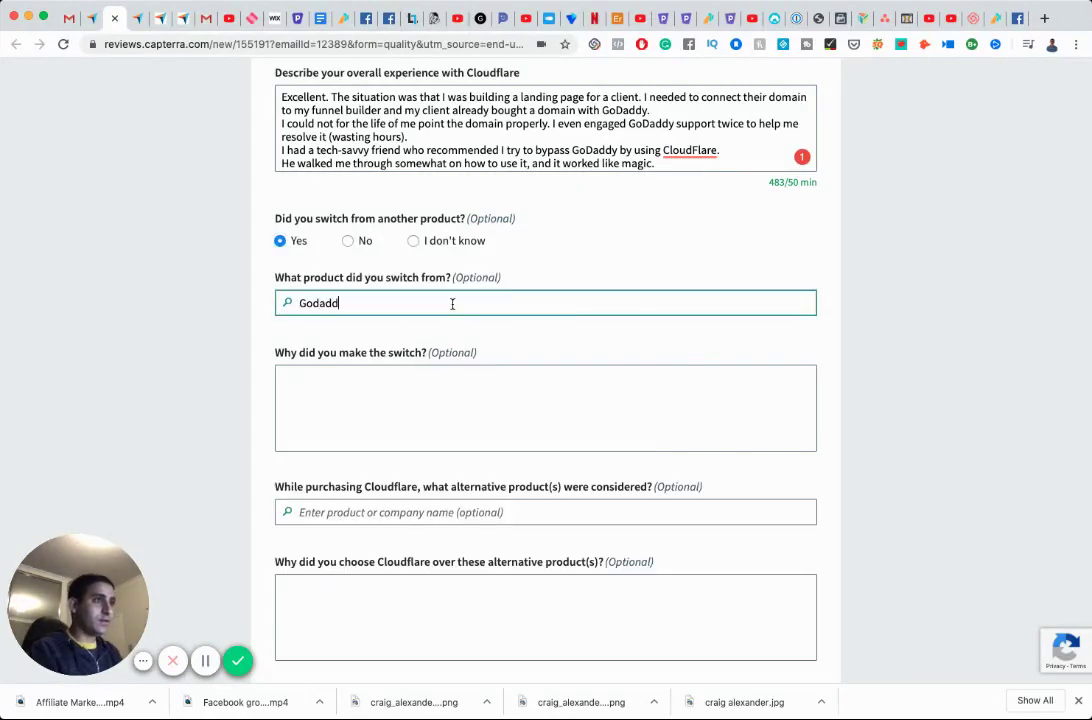
{"action": "type", "text": "Dad"}
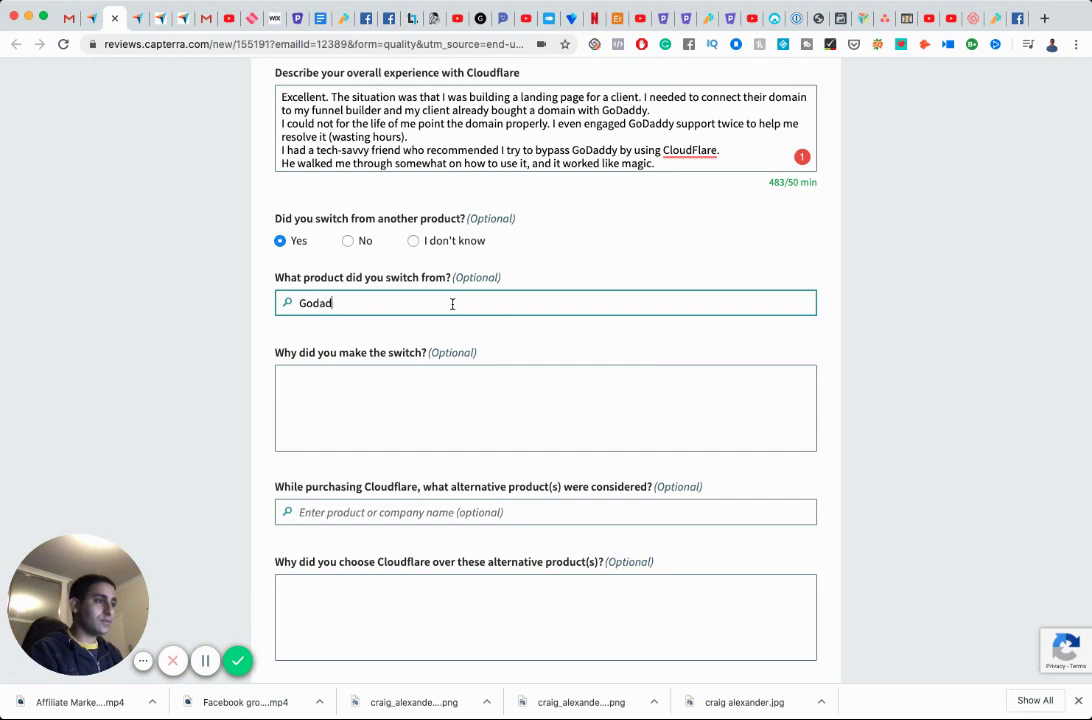
{"action": "key", "text": "BackSpace"}
{"action": "key", "text": "BackSpace"}
{"action": "key", "text": "BackSpace"}
{"action": "type", "text": "Daddy"}
{"action": "key", "text": "Tab"}
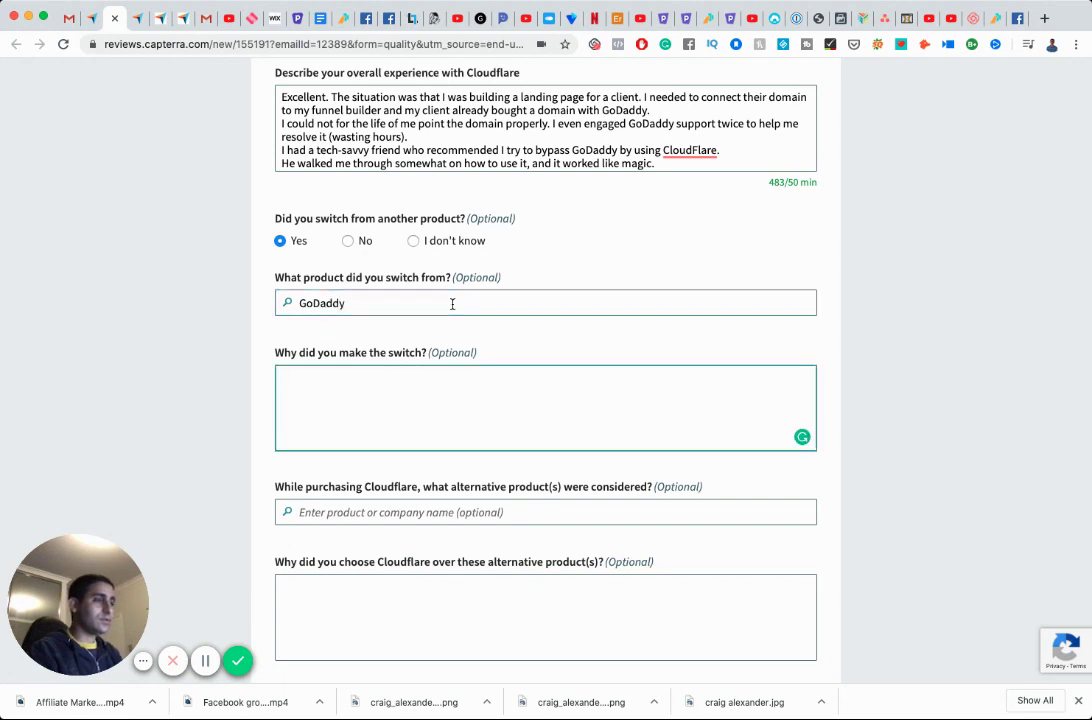
{"action": "type", "text": "GoDaddy su"}
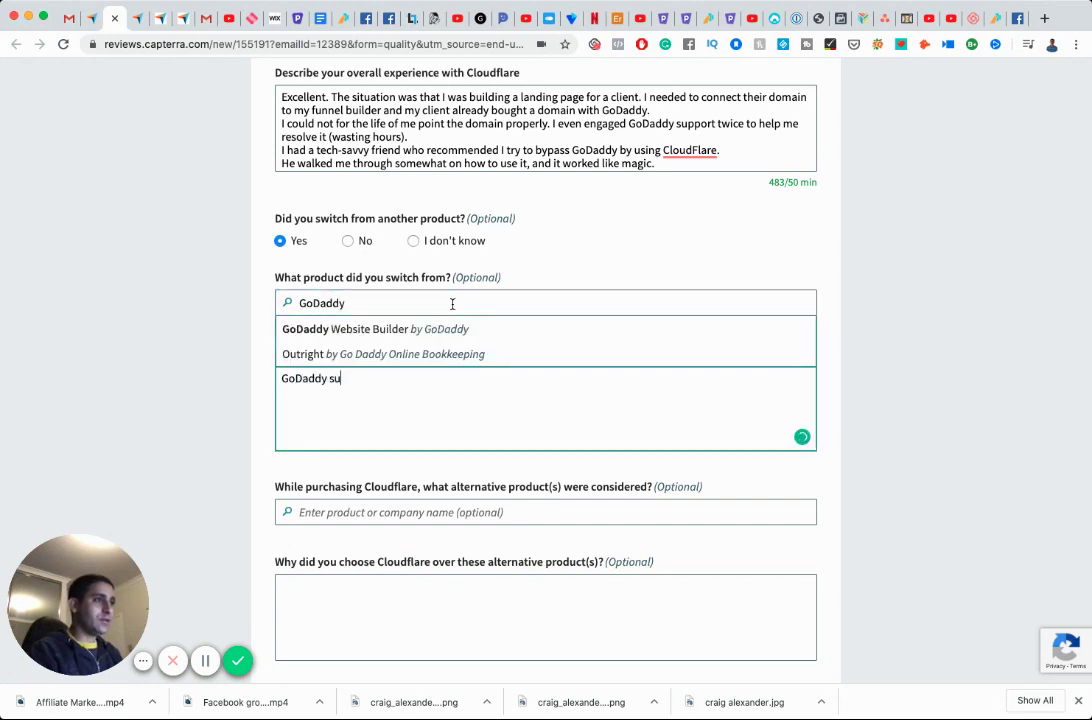
{"action": "type", "text": "ppor"}
{"action": "key", "text": "BackSpace"}
{"action": "key", "text": "BackSpace"}
{"action": "type", "text": "port and"}
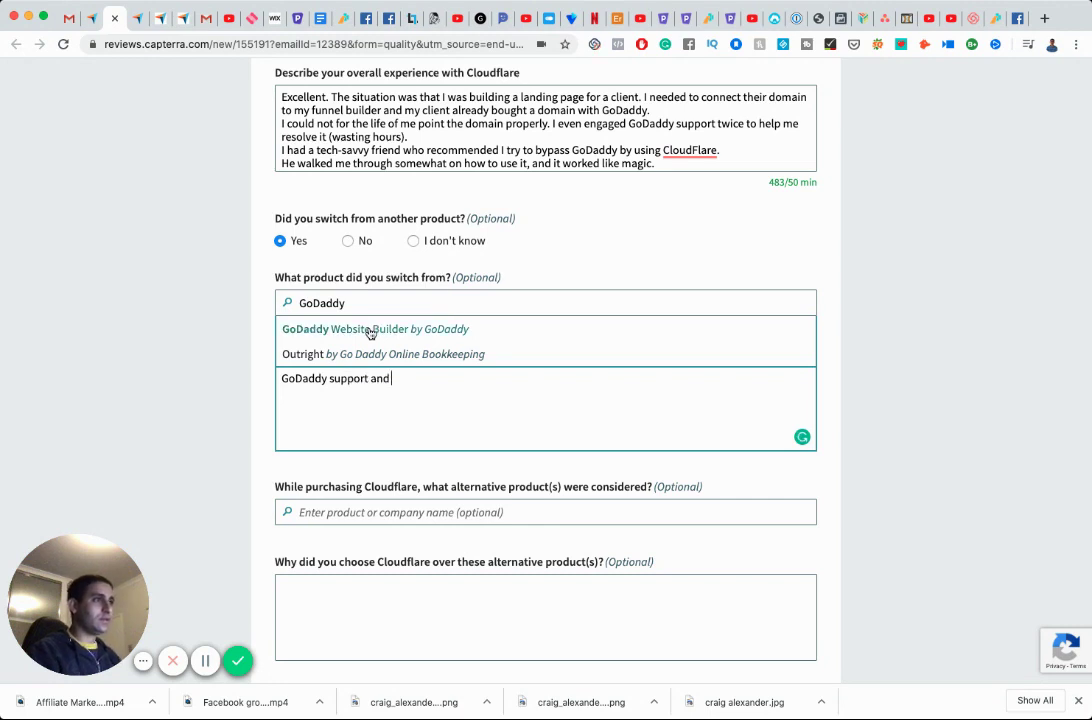
{"action": "left_click", "coordinate": [369, 331]}
Give the reason: GoDaddy support and customer service are difficult, slow and unhelpful.
{"action": "left_click", "coordinate": [430, 415]}
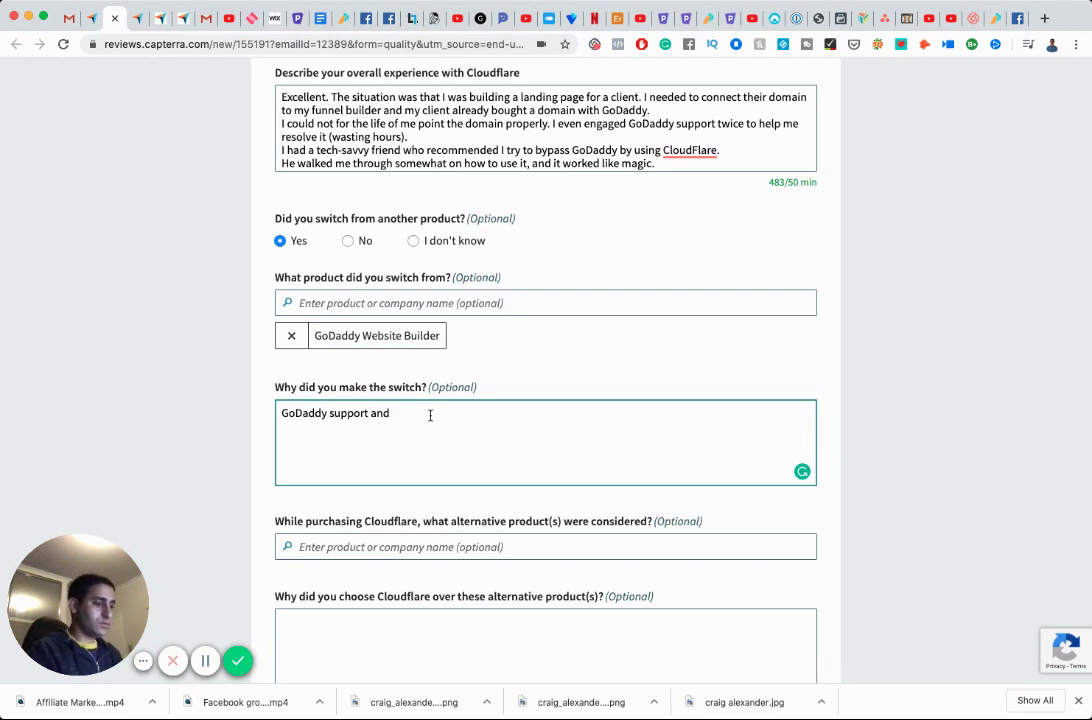
{"action": "type", "text": "customer service and use"}
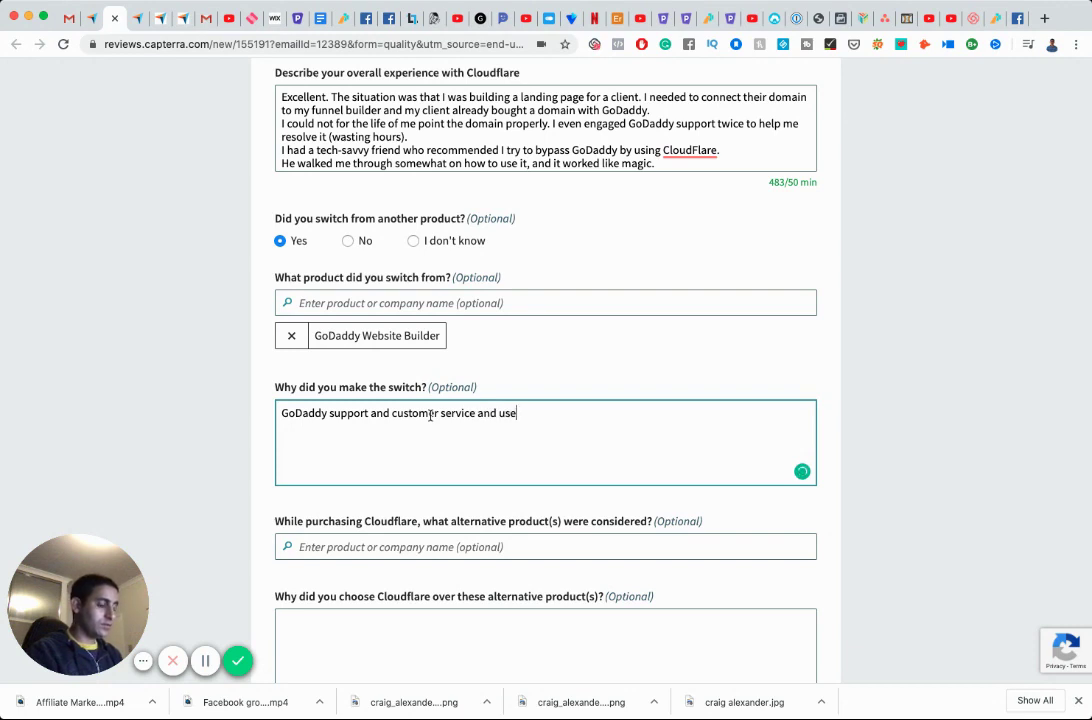
{"action": "type", "text": " is "}
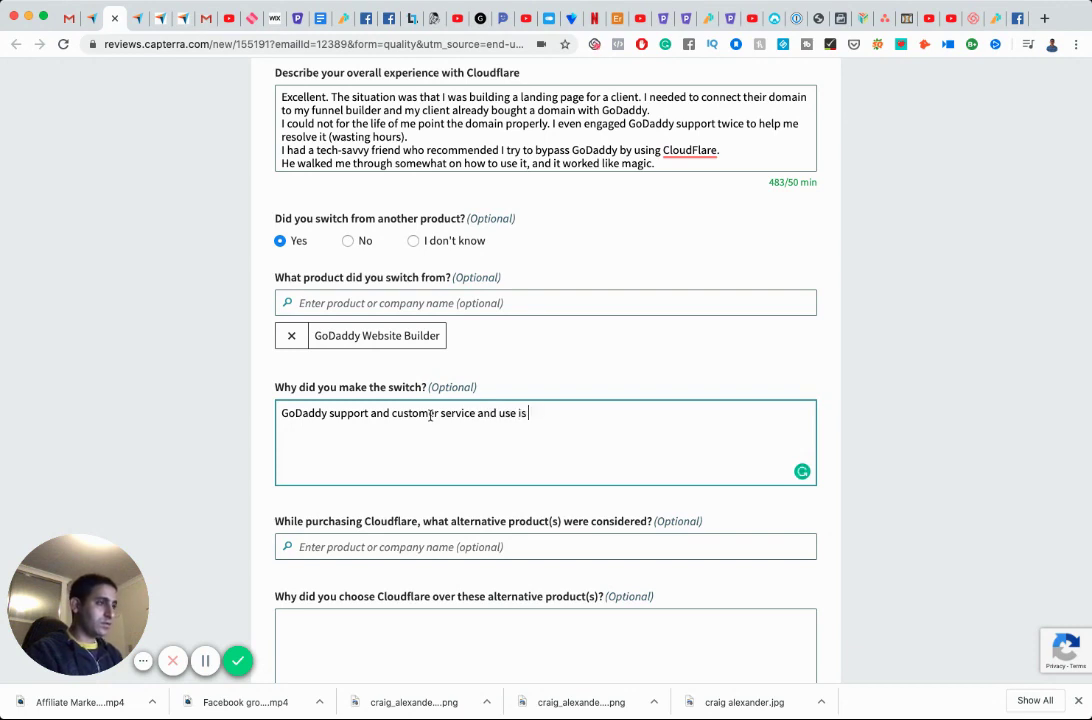
{"action": "type", "text": "annoying."}
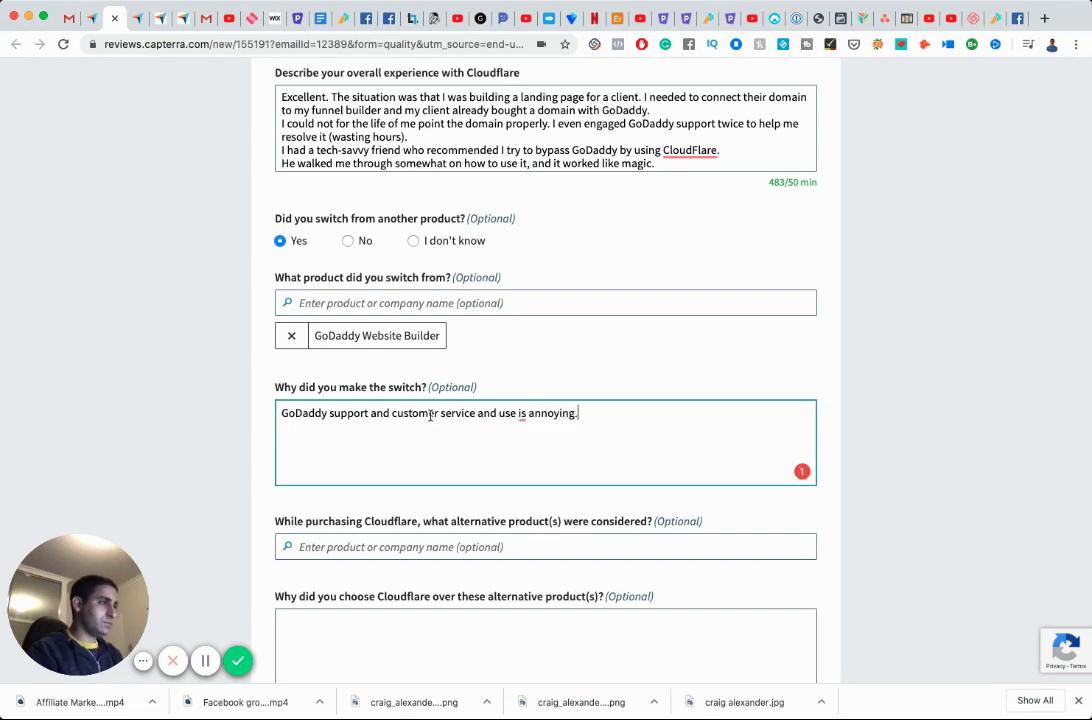
{"action": "key", "text": "BackSpace"}
{"action": "key", "text": "BackSpace"}
{"action": "key", "text": "BackSpace"}
{"action": "key", "text": "BackSpace"}
{"action": "key", "text": "BackSpace"}
{"action": "key", "text": "BackSpace"}
{"action": "key", "text": "BackSpace"}
{"action": "key", "text": "BackSpace"}
{"action": "key", "text": "BackSpace"}
{"action": "key", "text": "BackSpace"}
{"action": "key", "text": "BackSpace"}
{"action": "type", "text": "s "}
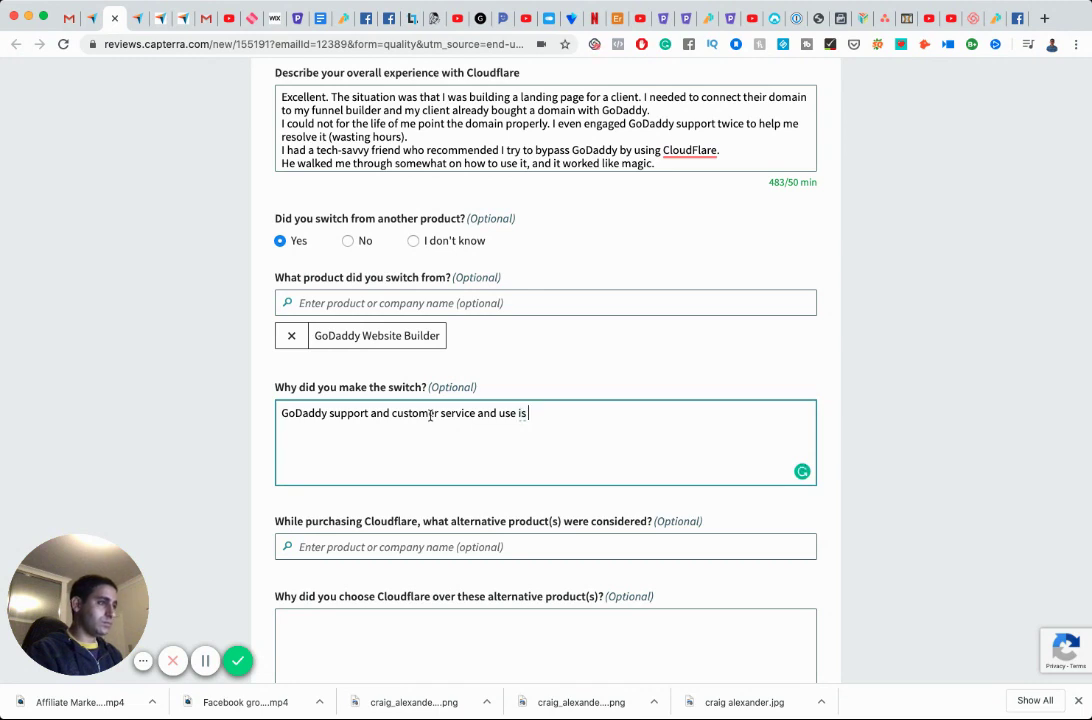
{"action": "type", "text": "difficult"}
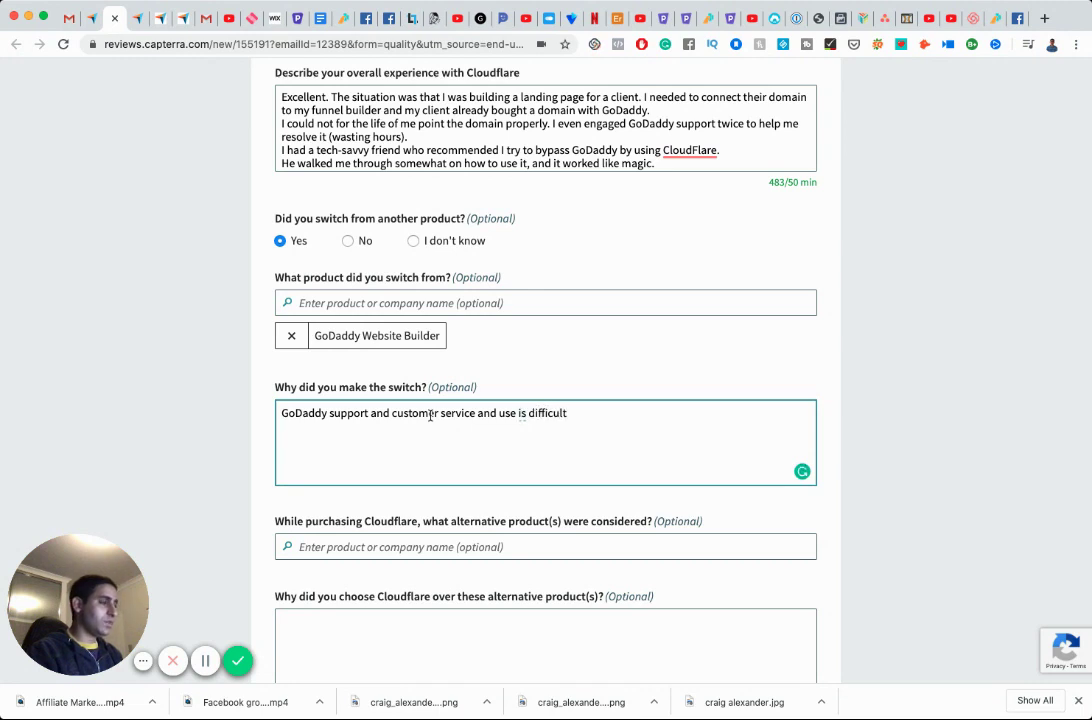
{"action": "type", "text": ", slow and unhelpful."}
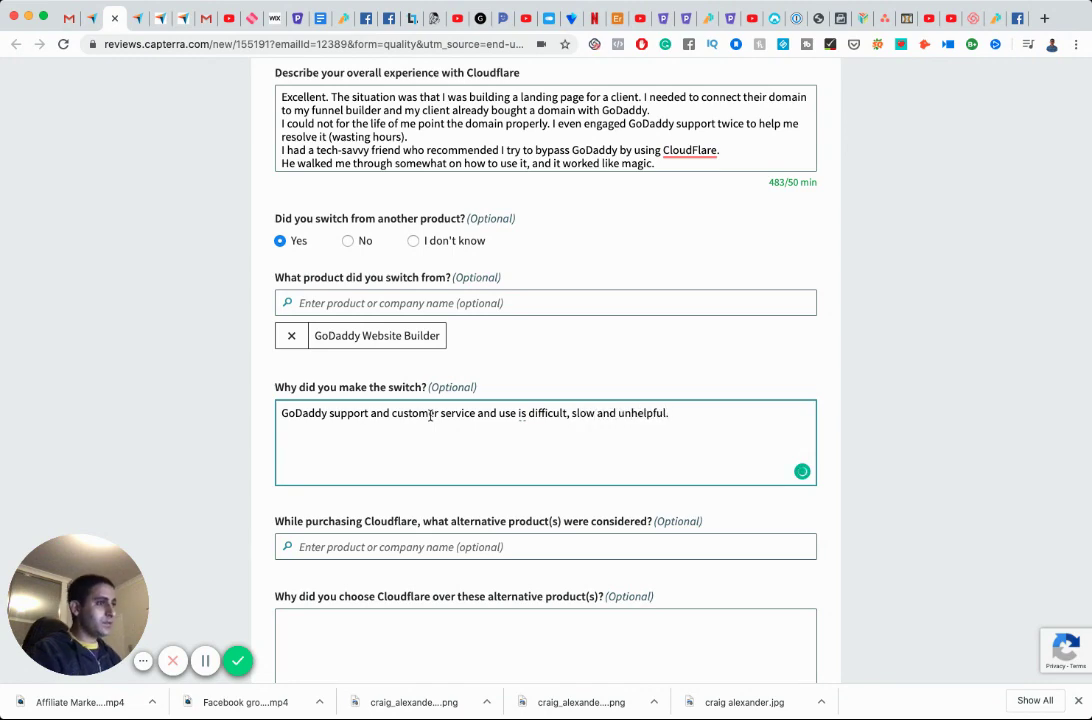
Tick the review certification checkbox and submit the Cloudflare review.
{"action": "scroll", "coordinate": [430, 416], "scroll_direction": "down", "scroll_amount": 5}
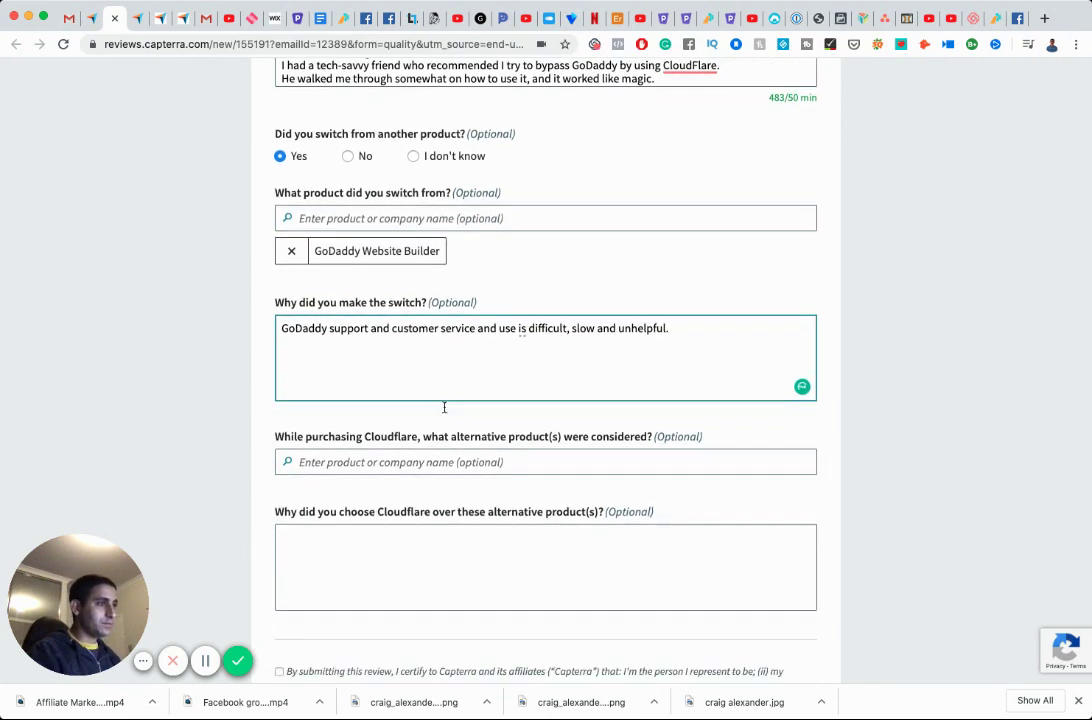
{"action": "scroll", "coordinate": [490, 425], "scroll_direction": "down", "scroll_amount": 1}
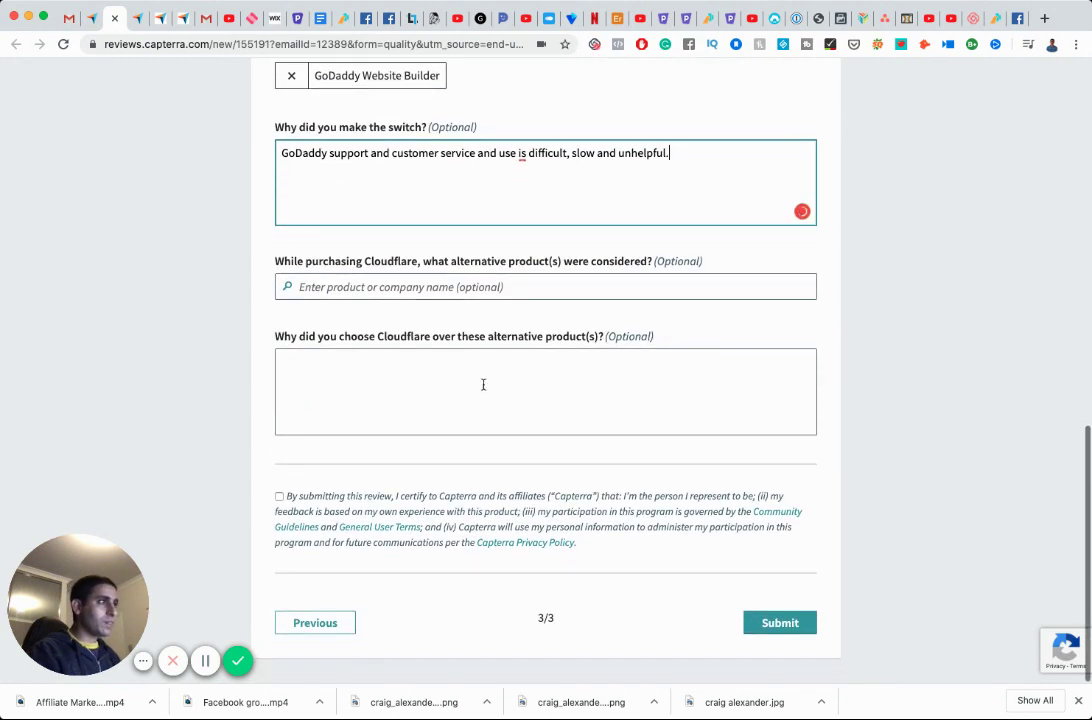
{"action": "left_click", "coordinate": [280, 497]}
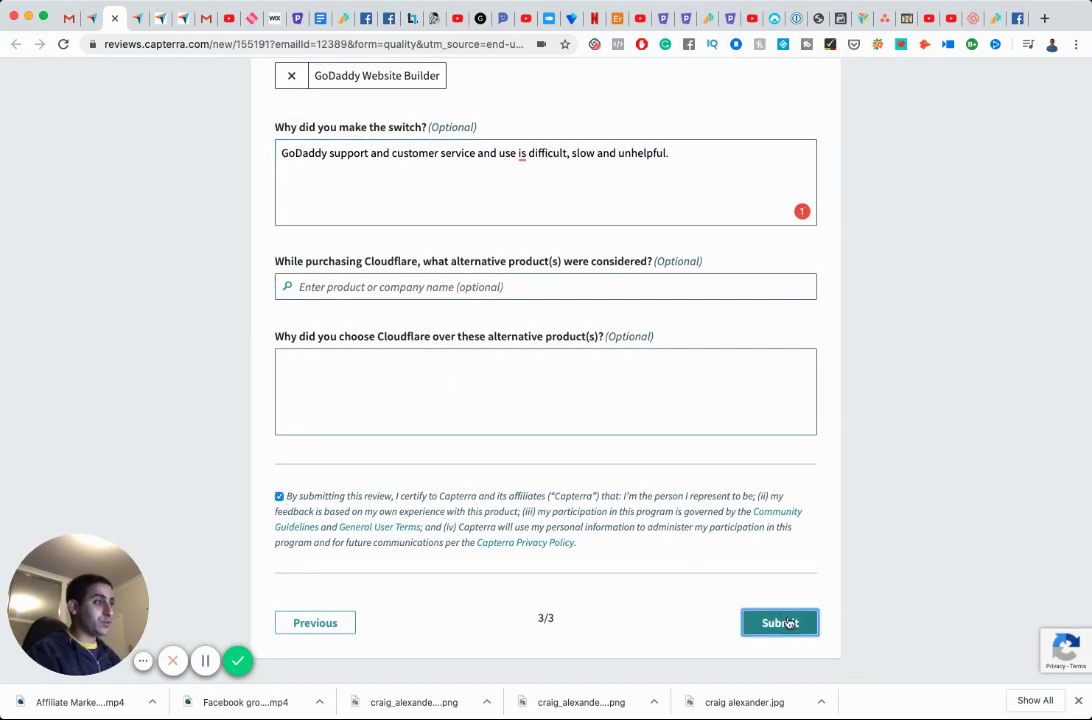
{"action": "left_click", "coordinate": [780, 622]}
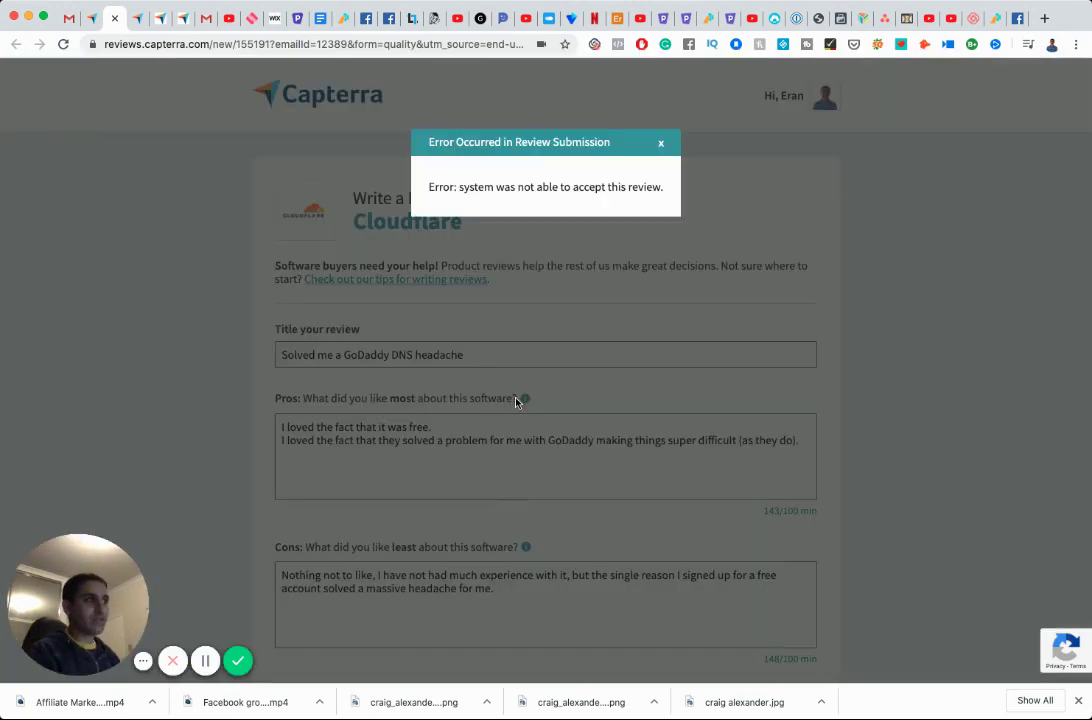
Dismiss the submission error, attempt the flagged 'is' fix in the switch reason, and resubmit.
{"action": "left_click", "coordinate": [660, 143]}
{"action": "scroll", "coordinate": [602, 249], "scroll_direction": "down", "scroll_amount": 6}
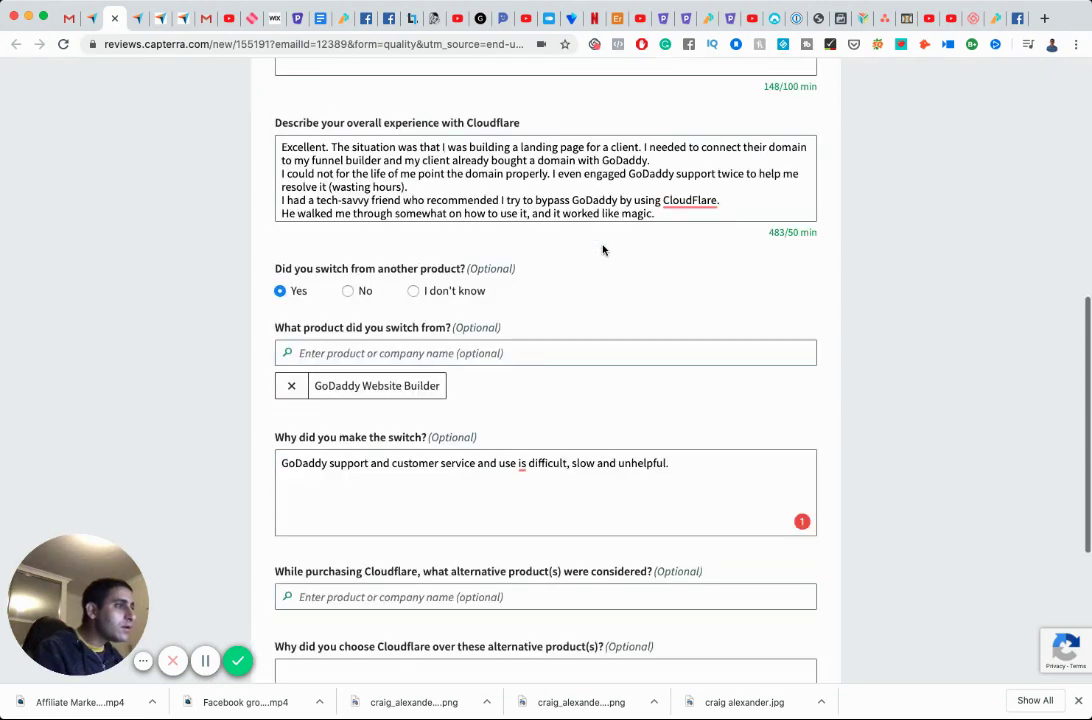
{"action": "scroll", "coordinate": [589, 272], "scroll_direction": "down", "scroll_amount": 1}
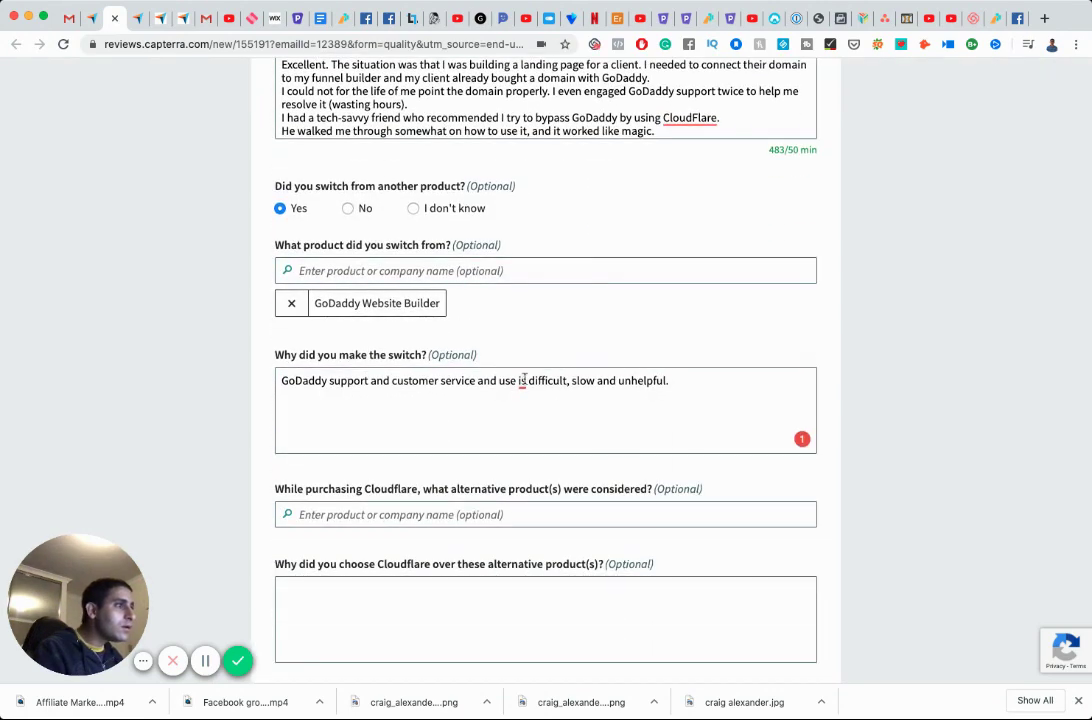
{"action": "mouse_move", "coordinate": [522, 381]}
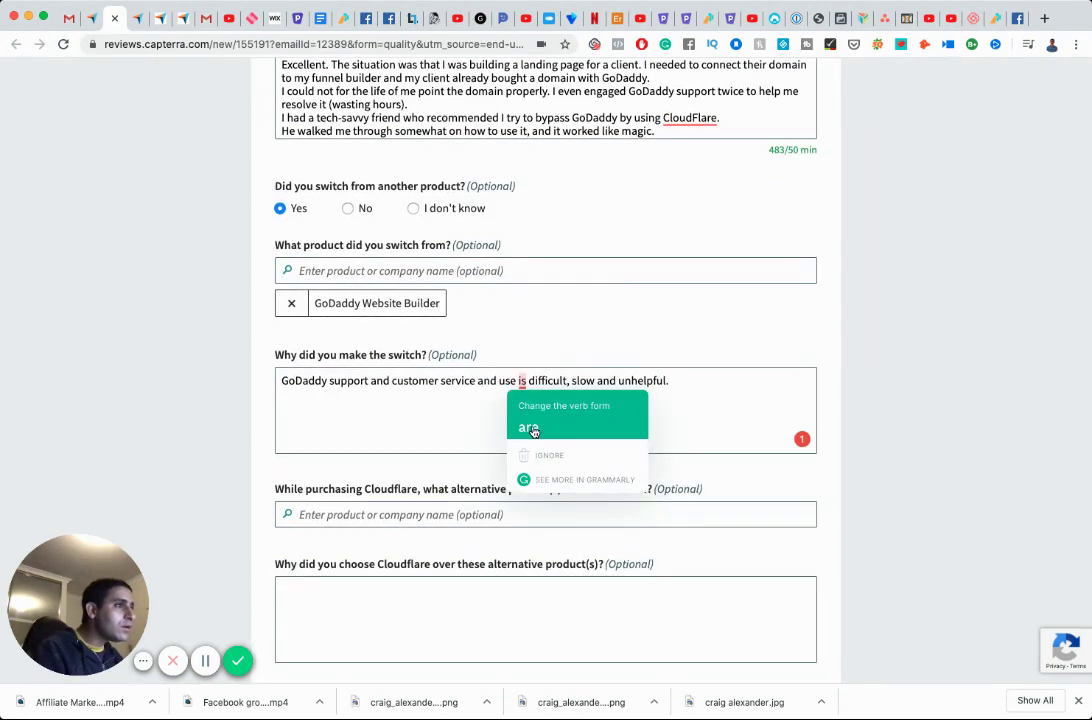
{"action": "left_click", "coordinate": [522, 381]}
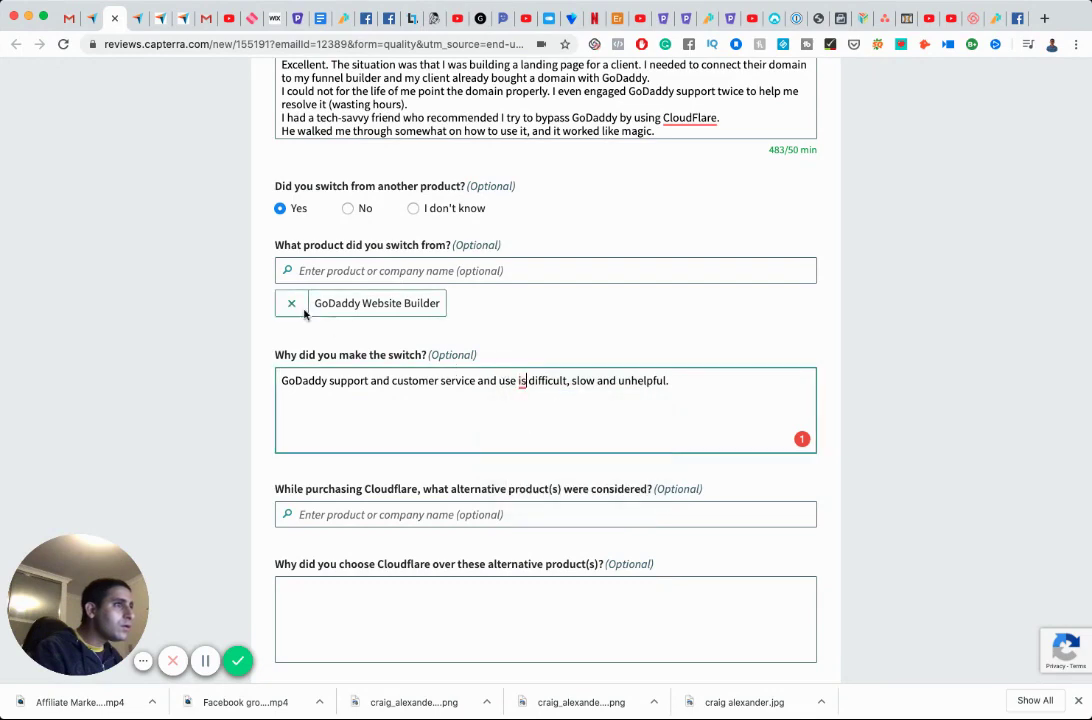
{"action": "scroll", "coordinate": [373, 281], "scroll_direction": "down", "scroll_amount": 2}
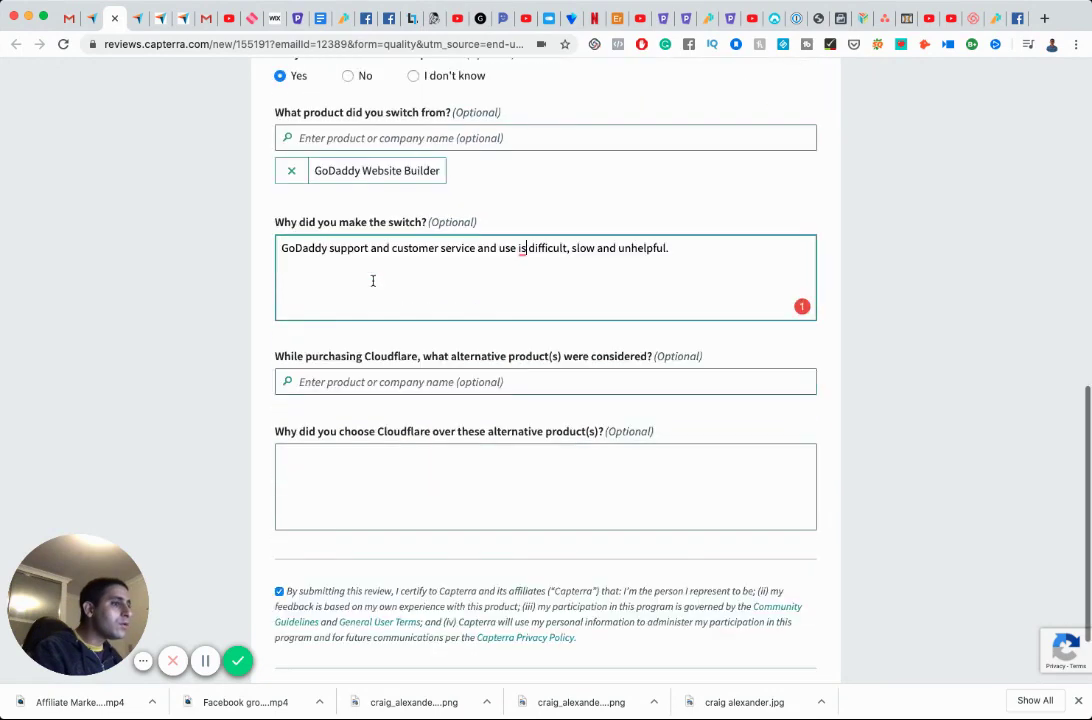
{"action": "scroll", "coordinate": [373, 281], "scroll_direction": "down", "scroll_amount": 2}
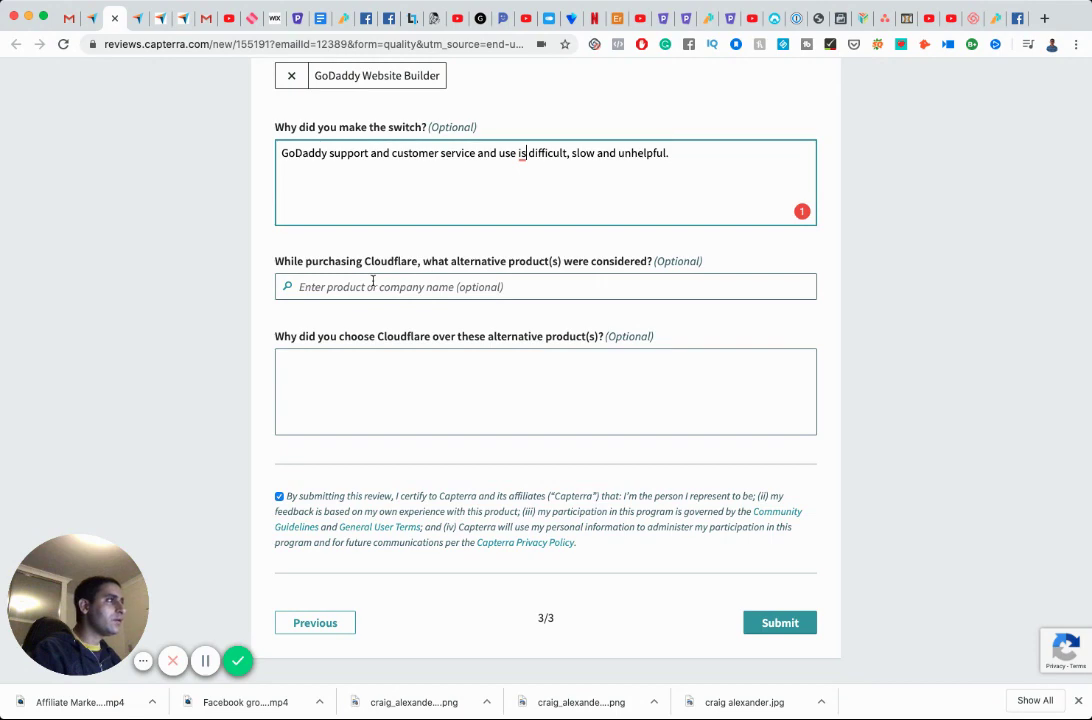
{"action": "left_click", "coordinate": [785, 622]}
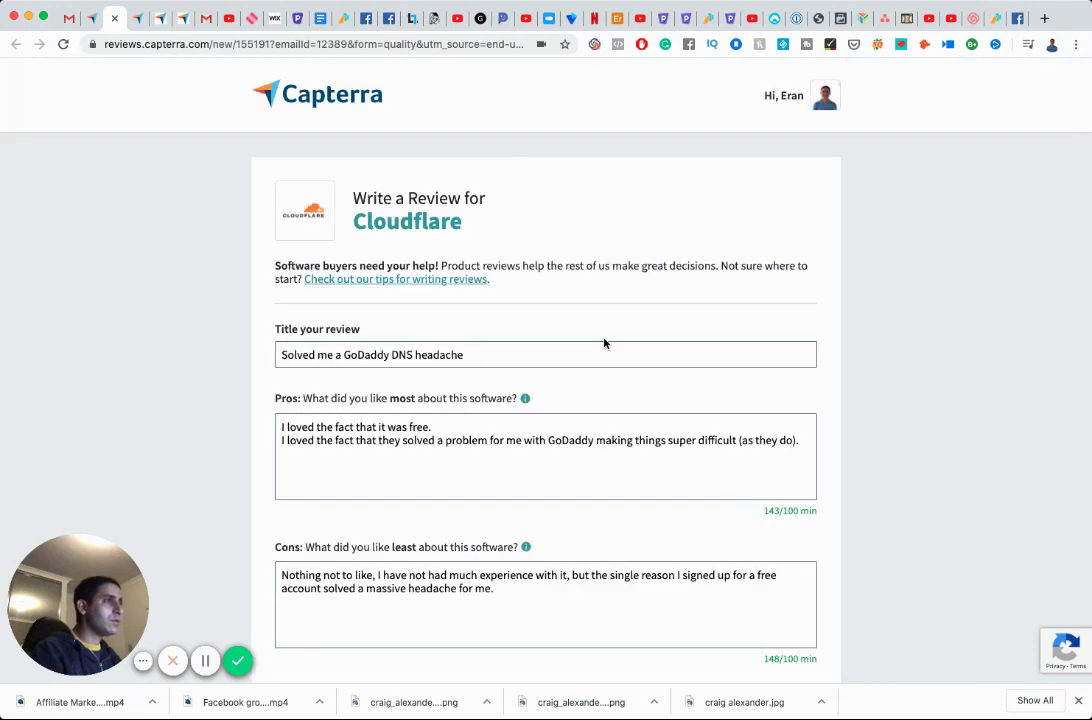
Change 'use is difficult' to 'use are difficult' and submit the review again.
{"action": "scroll", "coordinate": [604, 343], "scroll_direction": "down", "scroll_amount": 6}
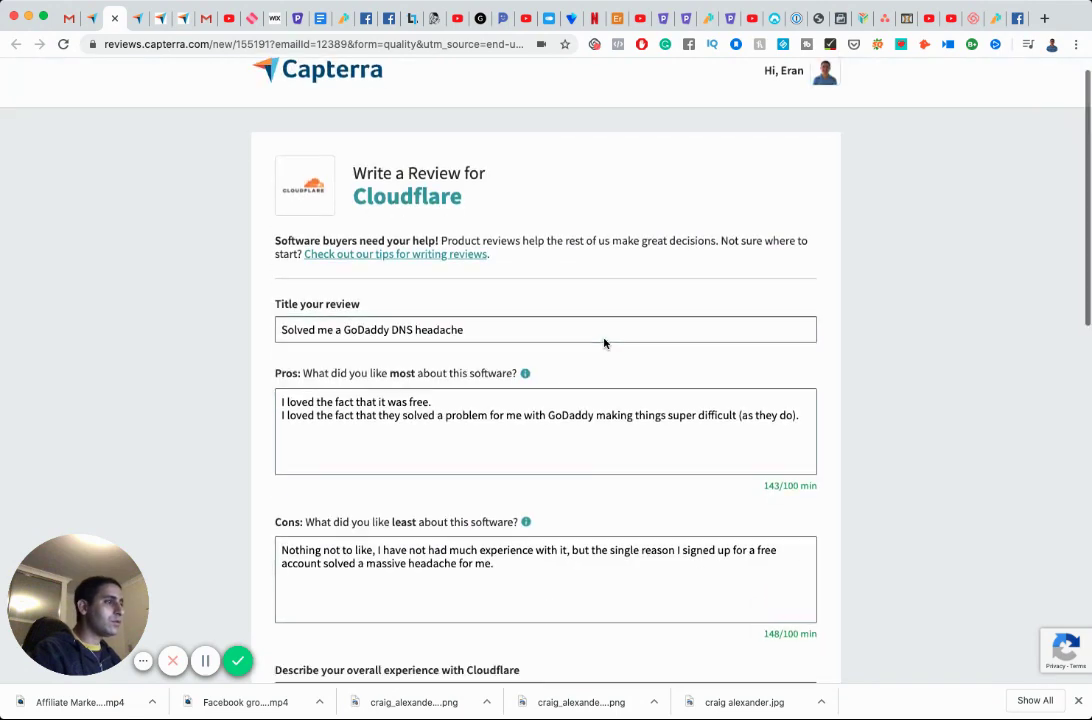
{"action": "scroll", "coordinate": [651, 405], "scroll_direction": "down", "scroll_amount": 7}
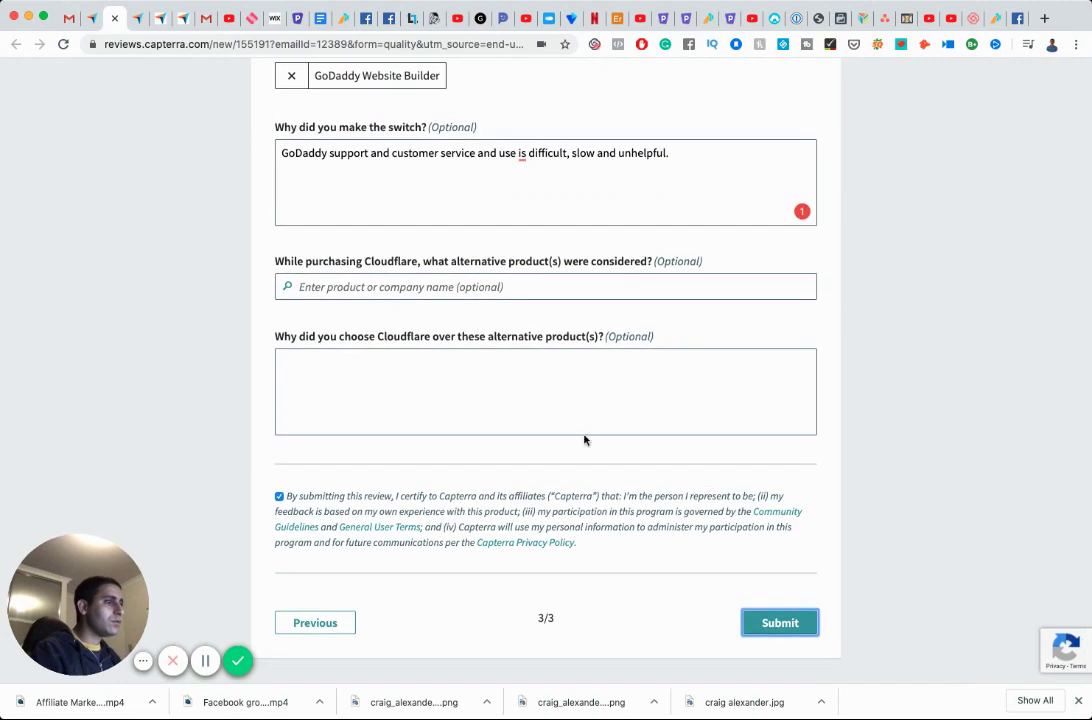
{"action": "scroll", "coordinate": [531, 470], "scroll_direction": "up", "scroll_amount": 10}
{"action": "scroll", "coordinate": [531, 470], "scroll_direction": "up", "scroll_amount": 4}
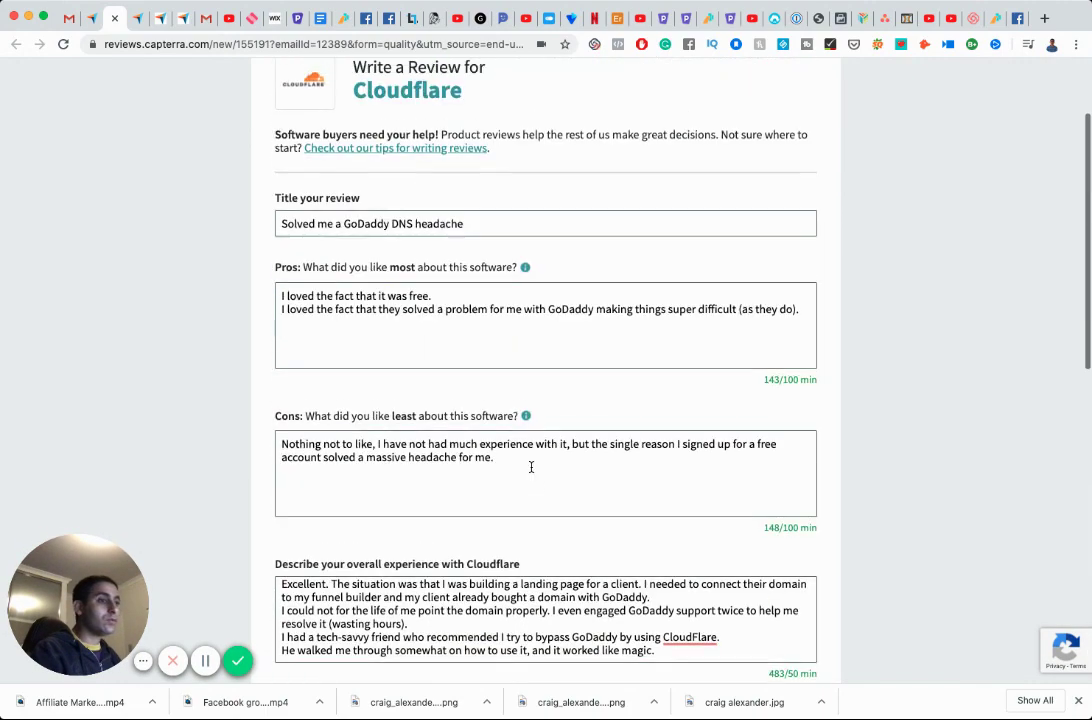
{"action": "scroll", "coordinate": [531, 466], "scroll_direction": "down", "scroll_amount": 1}
{"action": "scroll", "coordinate": [531, 466], "scroll_direction": "down", "scroll_amount": 10}
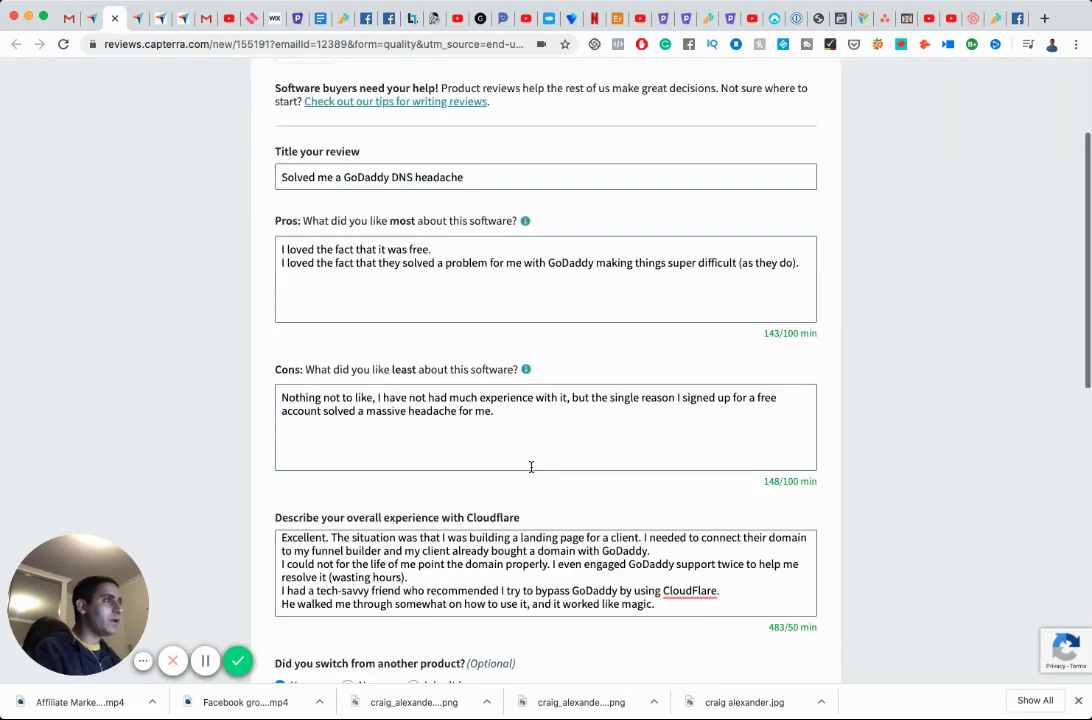
{"action": "scroll", "coordinate": [531, 466], "scroll_direction": "up", "scroll_amount": 1}
{"action": "scroll", "coordinate": [531, 466], "scroll_direction": "down", "scroll_amount": 2}
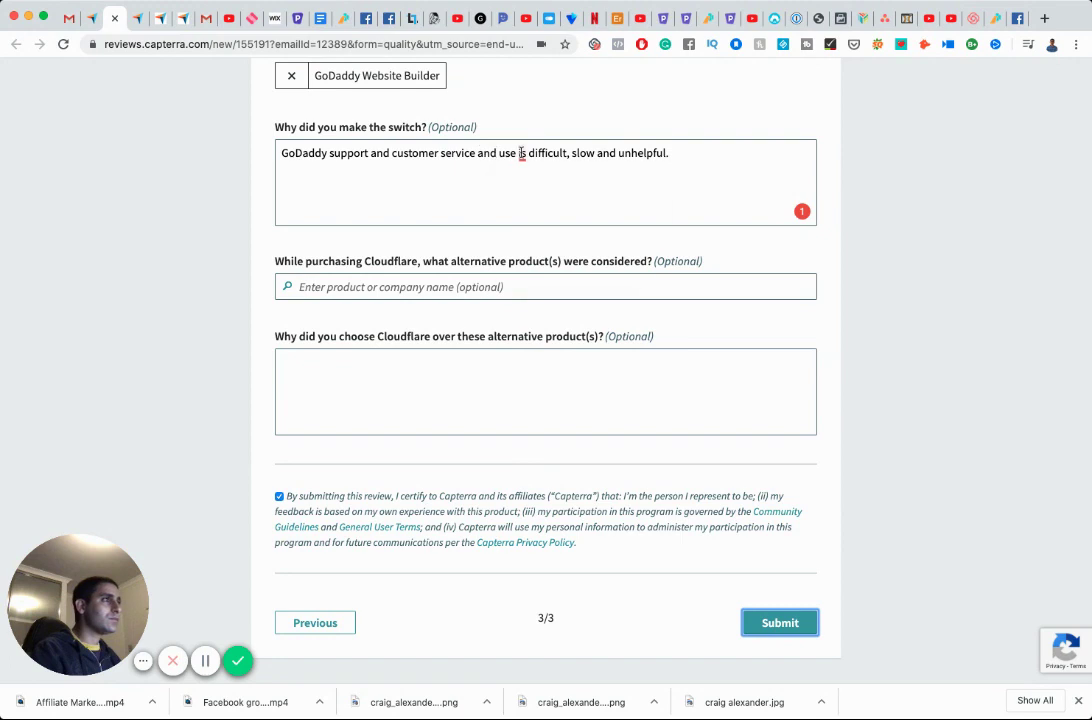
{"action": "mouse_move", "coordinate": [519, 154]}
{"action": "left_click", "coordinate": [530, 199]}
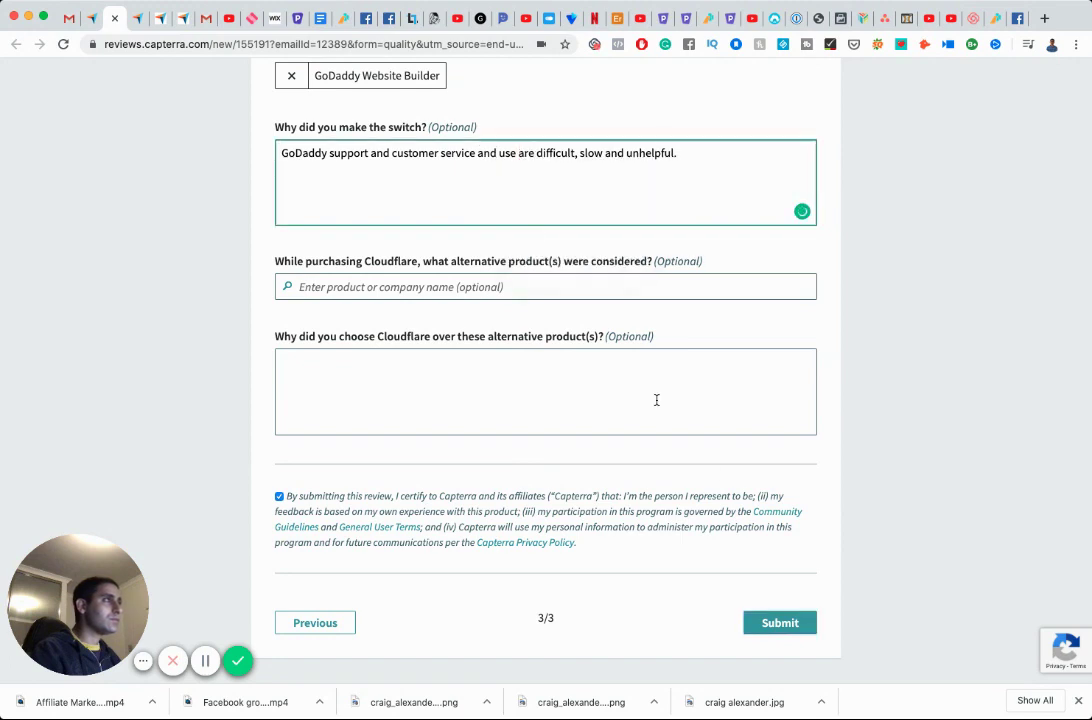
{"action": "left_click", "coordinate": [777, 621]}
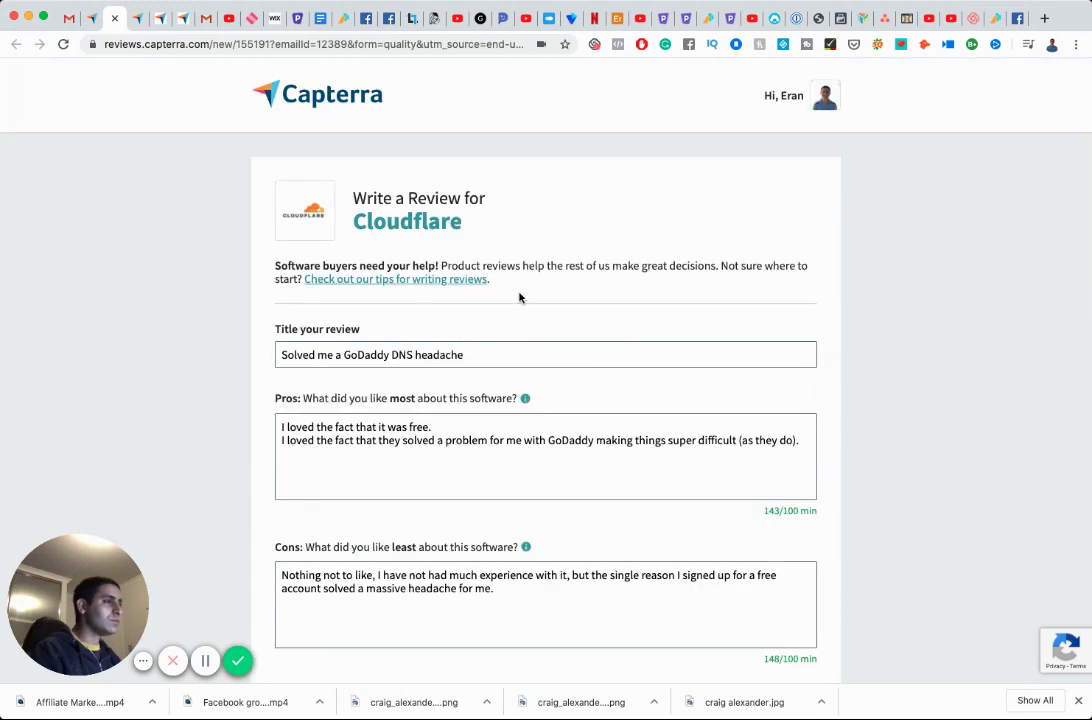
{"action": "scroll", "coordinate": [519, 297], "scroll_direction": "down", "scroll_amount": 20}
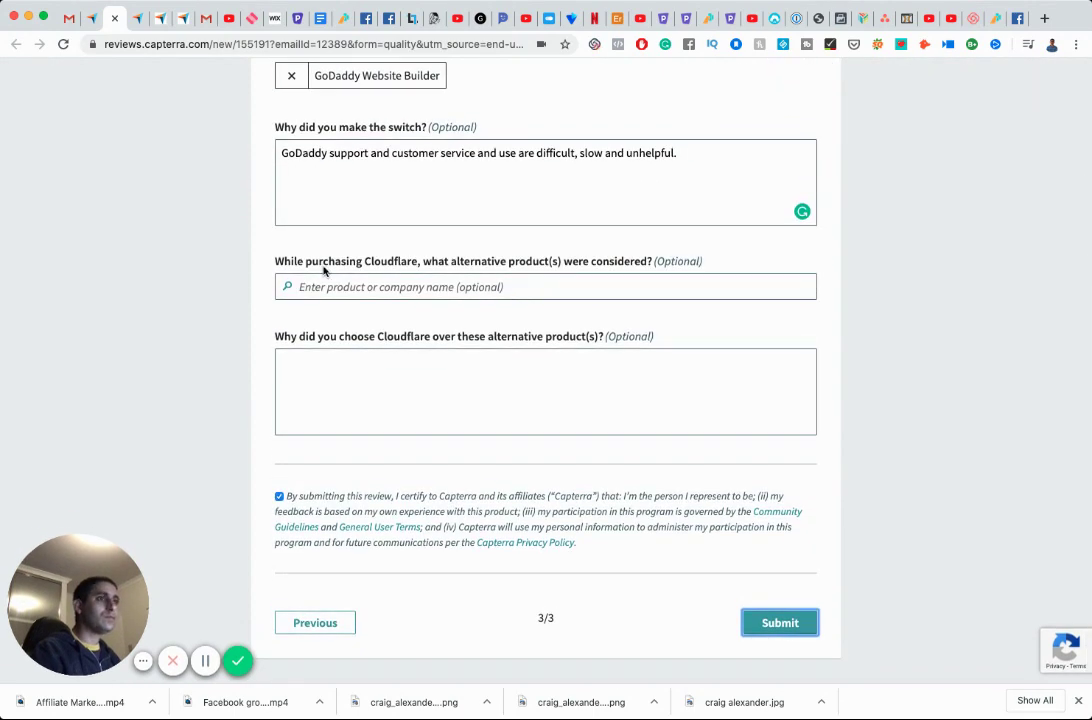
Resubmit, then correct 'CloudFlare' to 'Cloudflare' in the overall experience answer.
{"action": "left_click", "coordinate": [777, 623]}
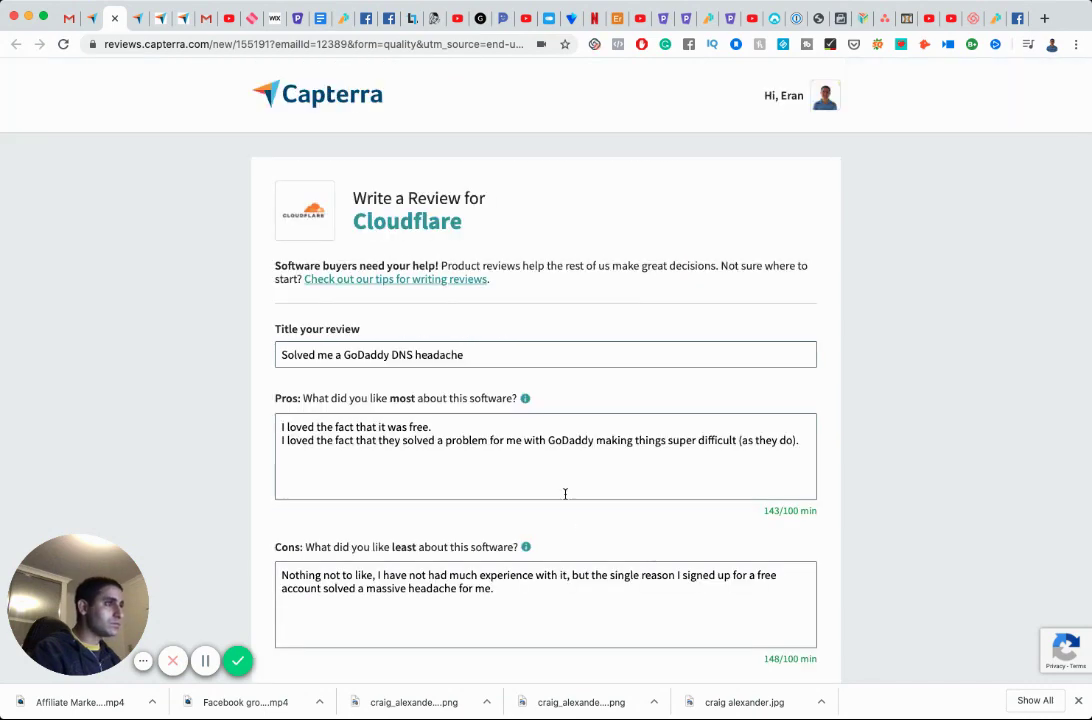
{"action": "scroll", "coordinate": [527, 435], "scroll_direction": "down", "scroll_amount": 1}
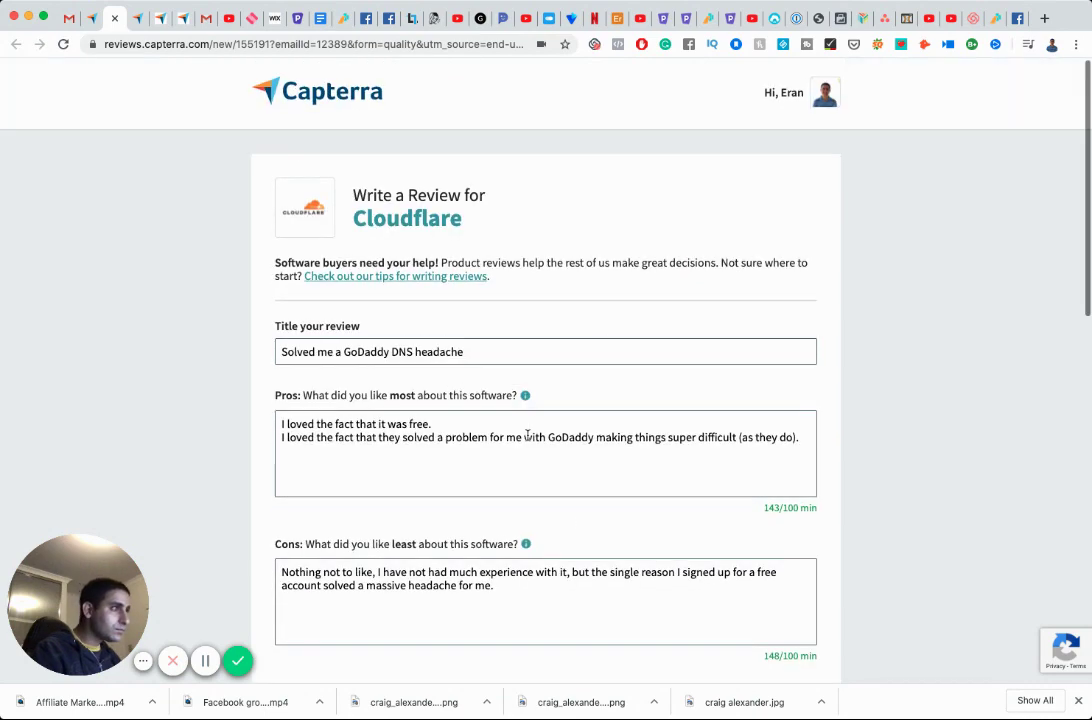
{"action": "scroll", "coordinate": [527, 435], "scroll_direction": "down", "scroll_amount": 3}
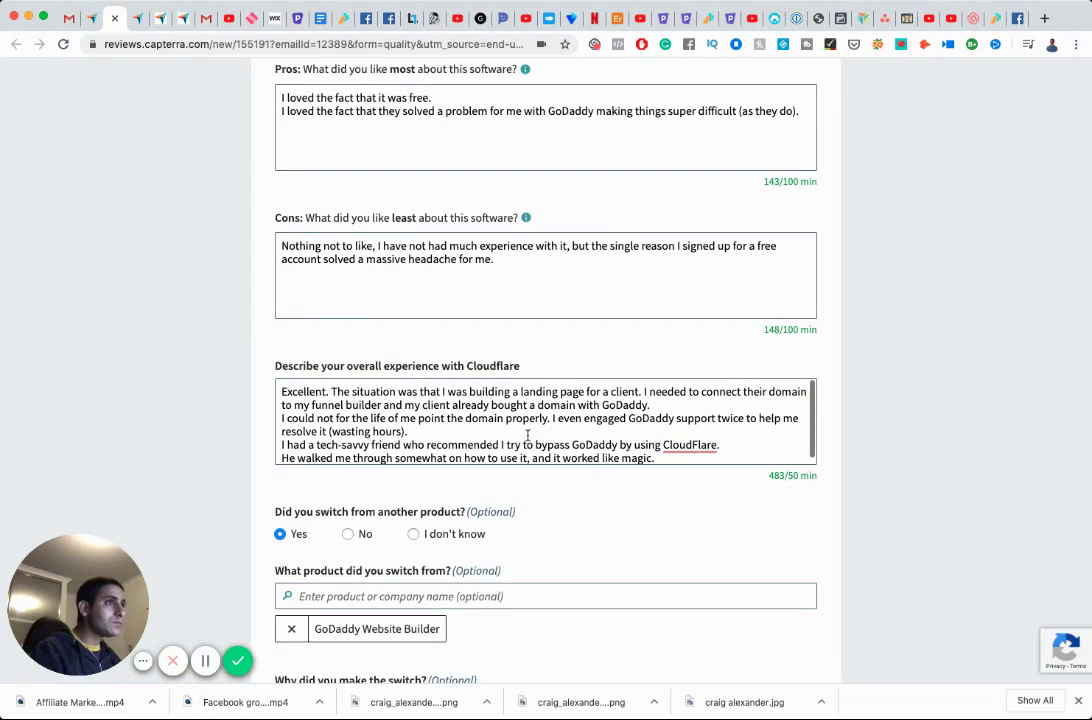
{"action": "left_click", "coordinate": [690, 446]}
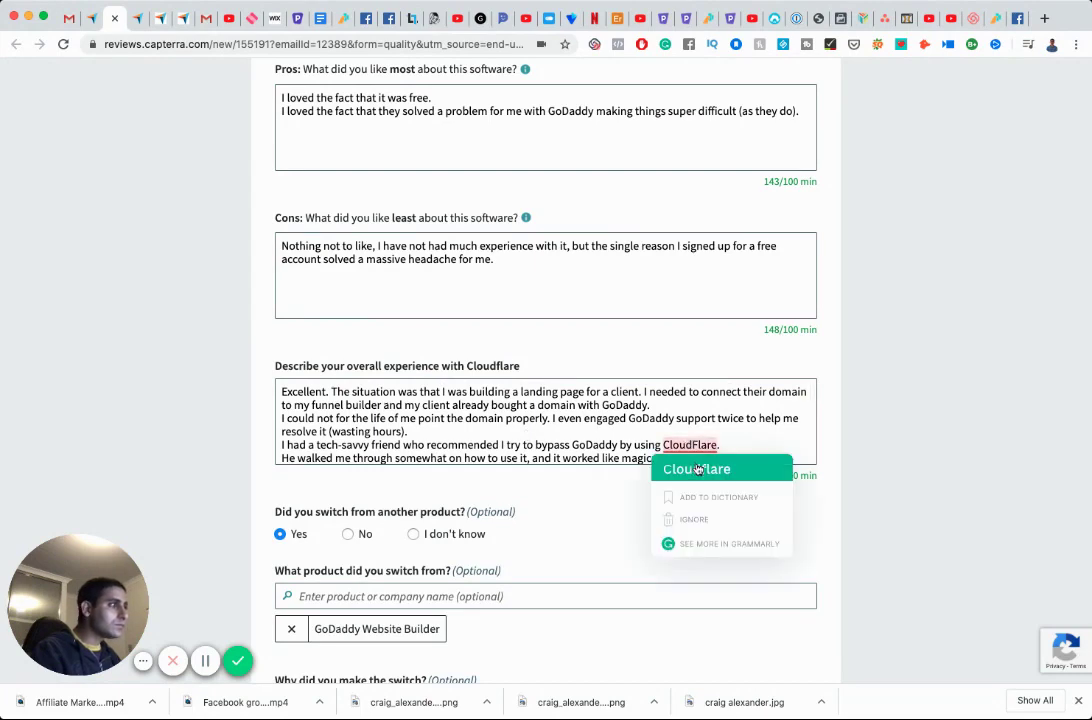
{"action": "left_click", "coordinate": [696, 469]}
Re-enter the switched-from product by searching 'godaddy' and choosing GoDaddy Website Builder.
{"action": "scroll", "coordinate": [604, 439], "scroll_direction": "down", "scroll_amount": 5}
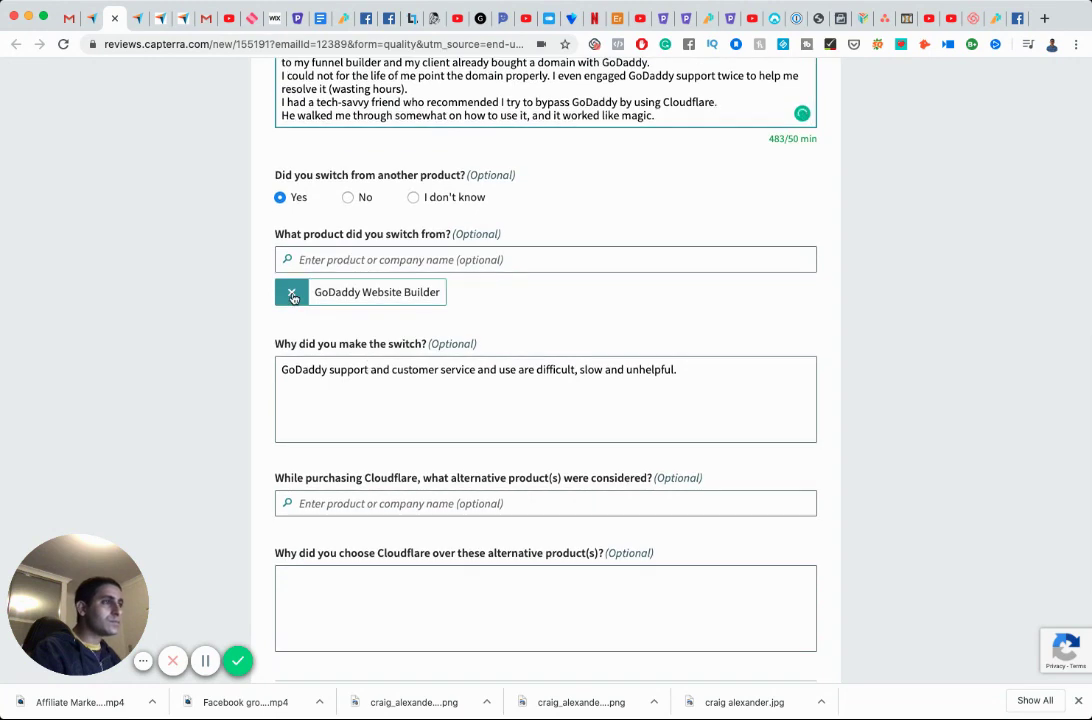
{"action": "left_click", "coordinate": [292, 296]}
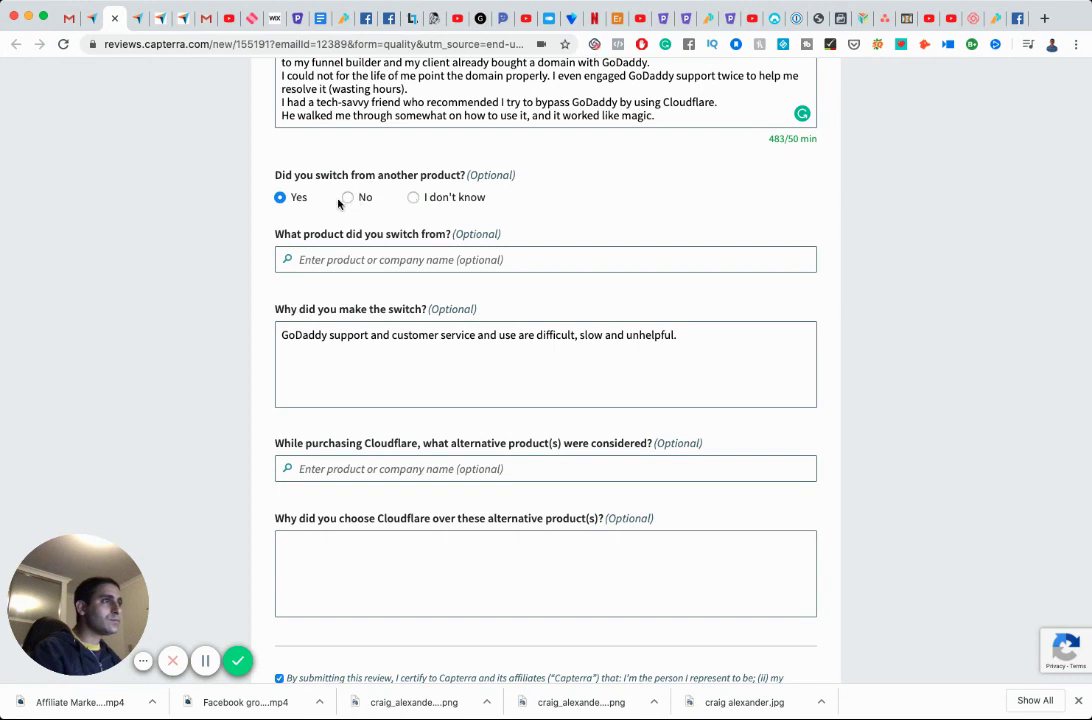
{"action": "left_click", "coordinate": [337, 256]}
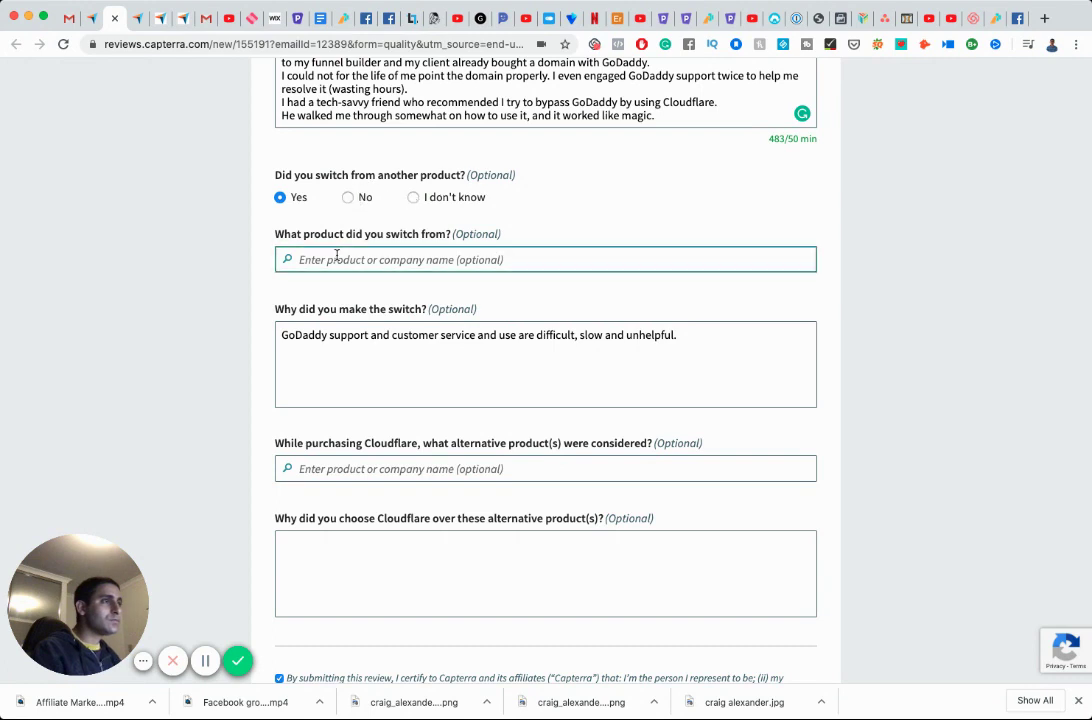
{"action": "type", "text": "go"}
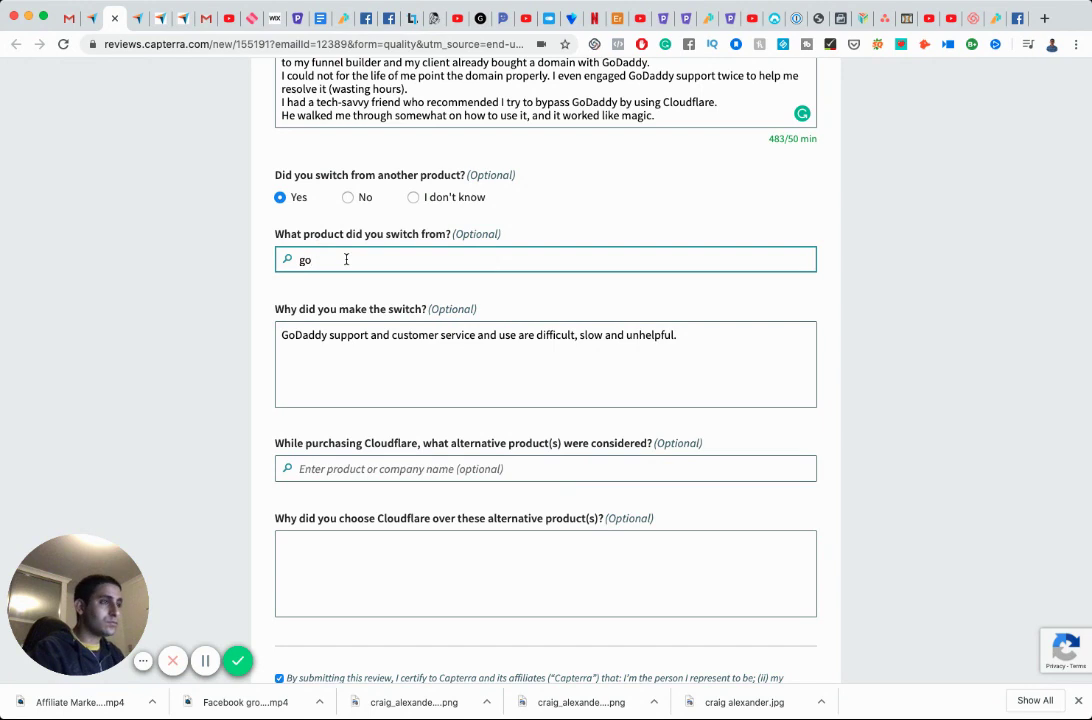
{"action": "type", "text": "d"}
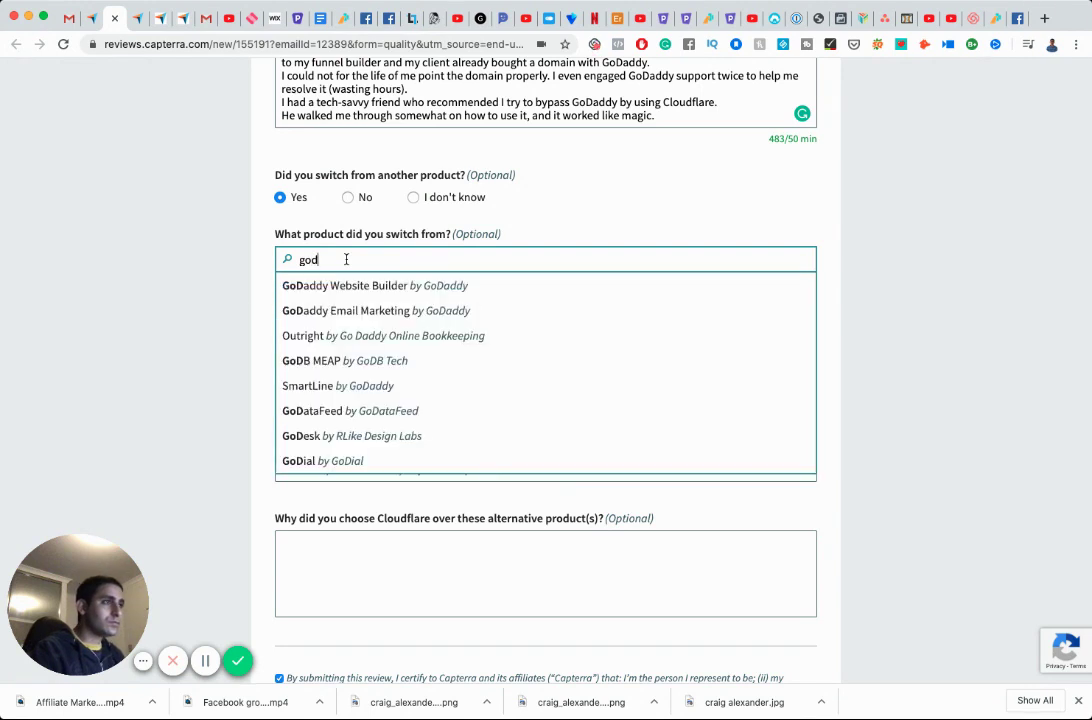
{"action": "type", "text": "add"}
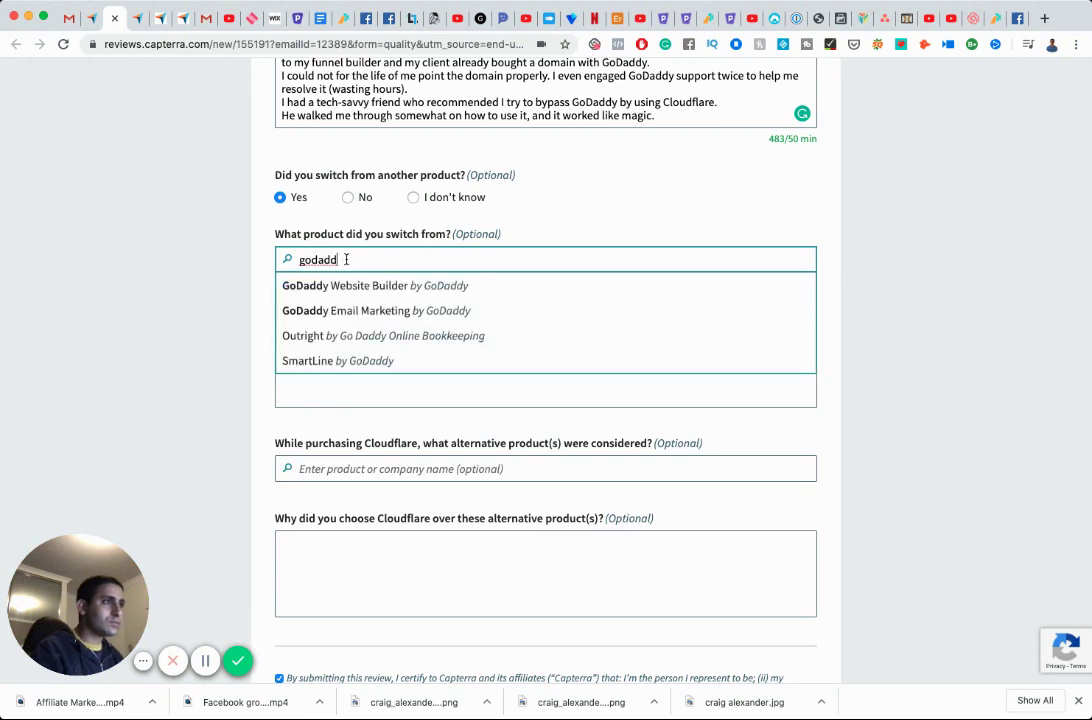
{"action": "type", "text": "y"}
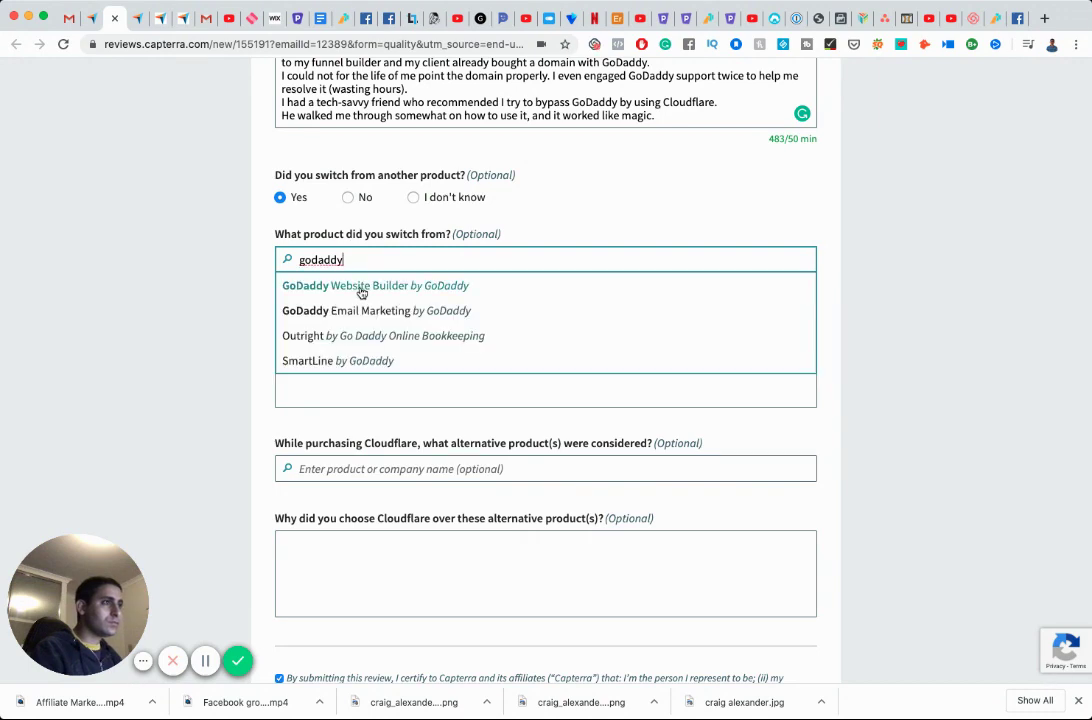
{"action": "left_click", "coordinate": [360, 290]}
{"action": "scroll", "coordinate": [518, 362], "scroll_direction": "down", "scroll_amount": 2}
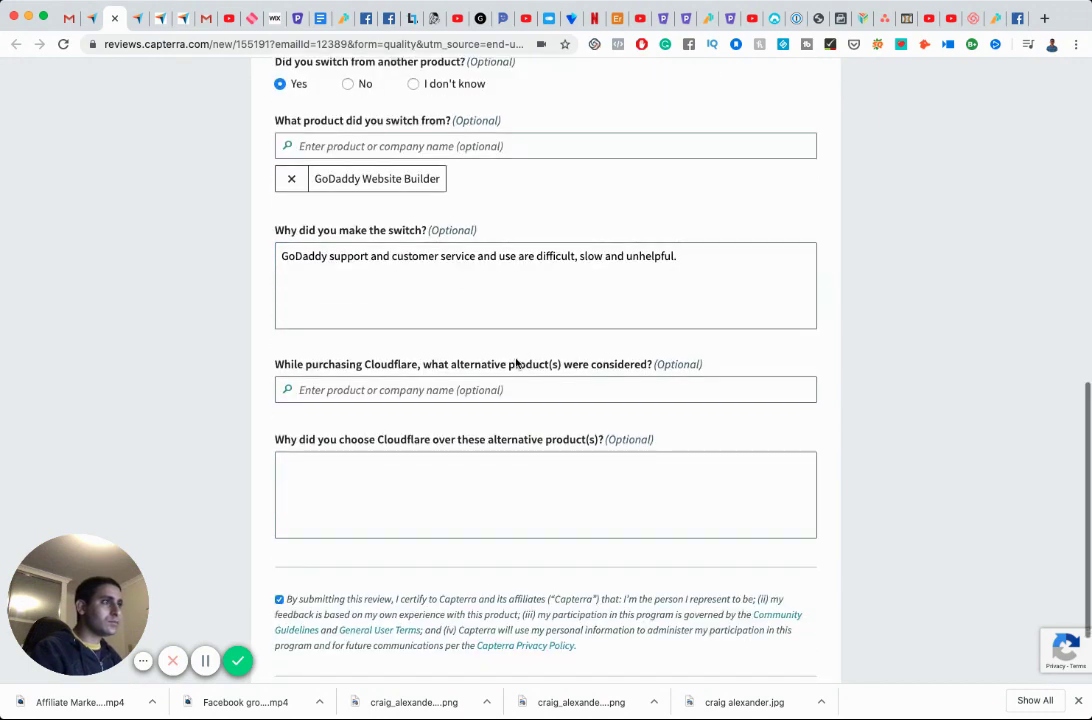
{"action": "scroll", "coordinate": [517, 355], "scroll_direction": "down", "scroll_amount": 2}
{"action": "scroll", "coordinate": [726, 586], "scroll_direction": "down", "scroll_amount": 1}
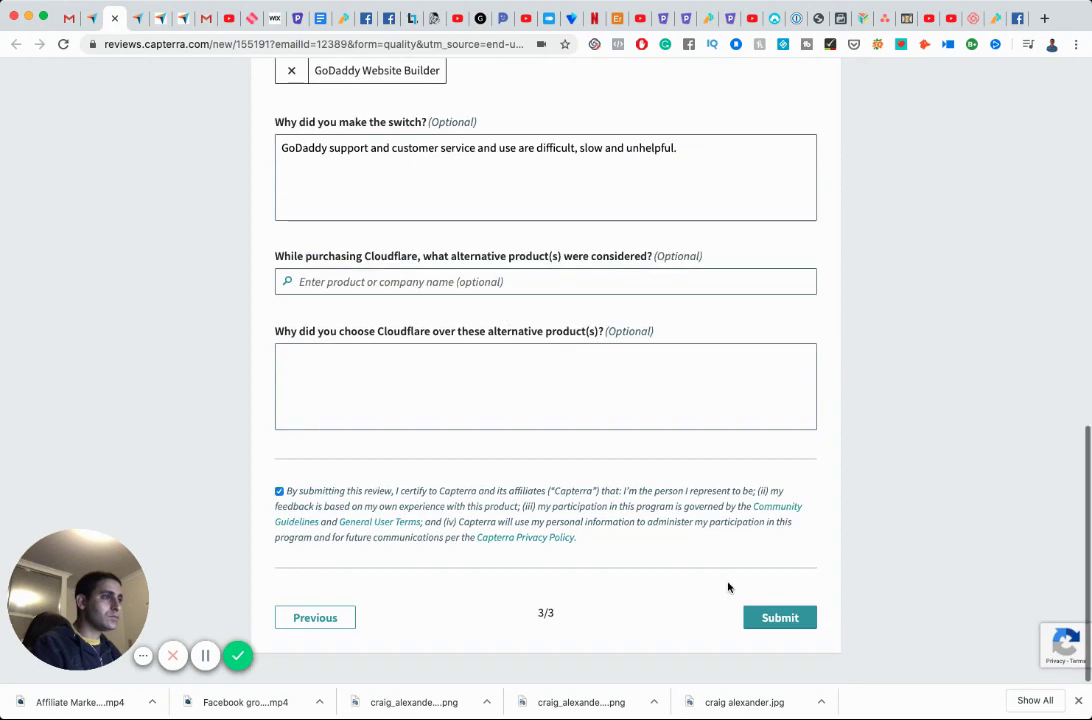
Submit the Cloudflare review until it is confirmed, then return to the Capterra search-results tab.
{"action": "left_click", "coordinate": [779, 622]}
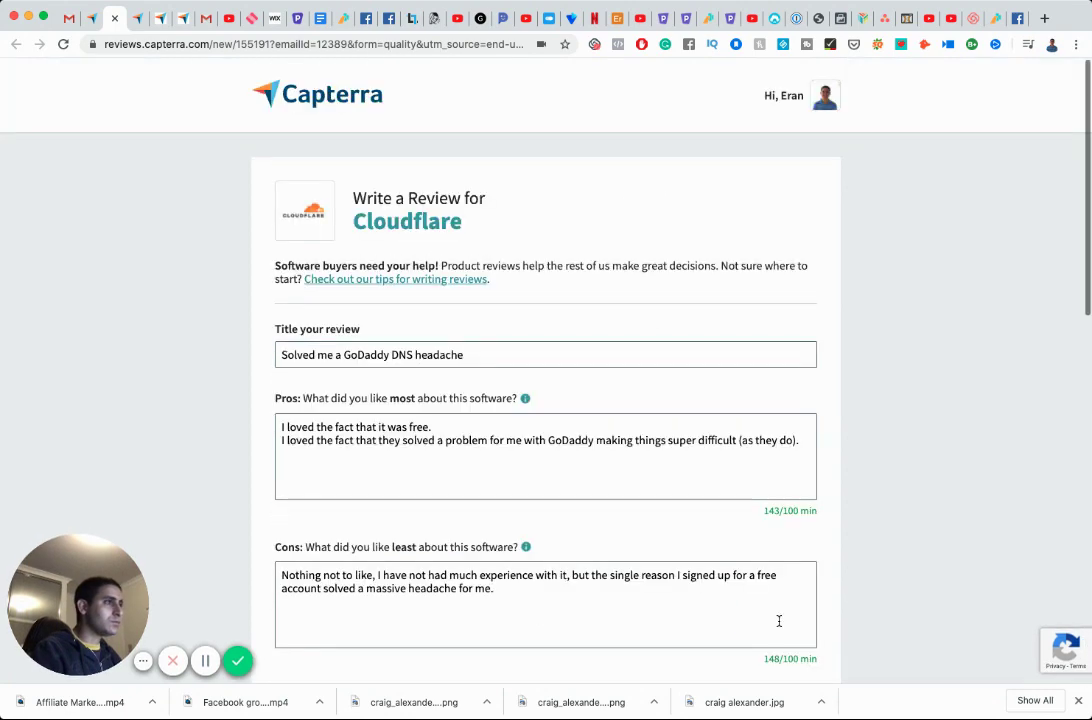
{"action": "scroll", "coordinate": [508, 411], "scroll_direction": "down", "scroll_amount": 2}
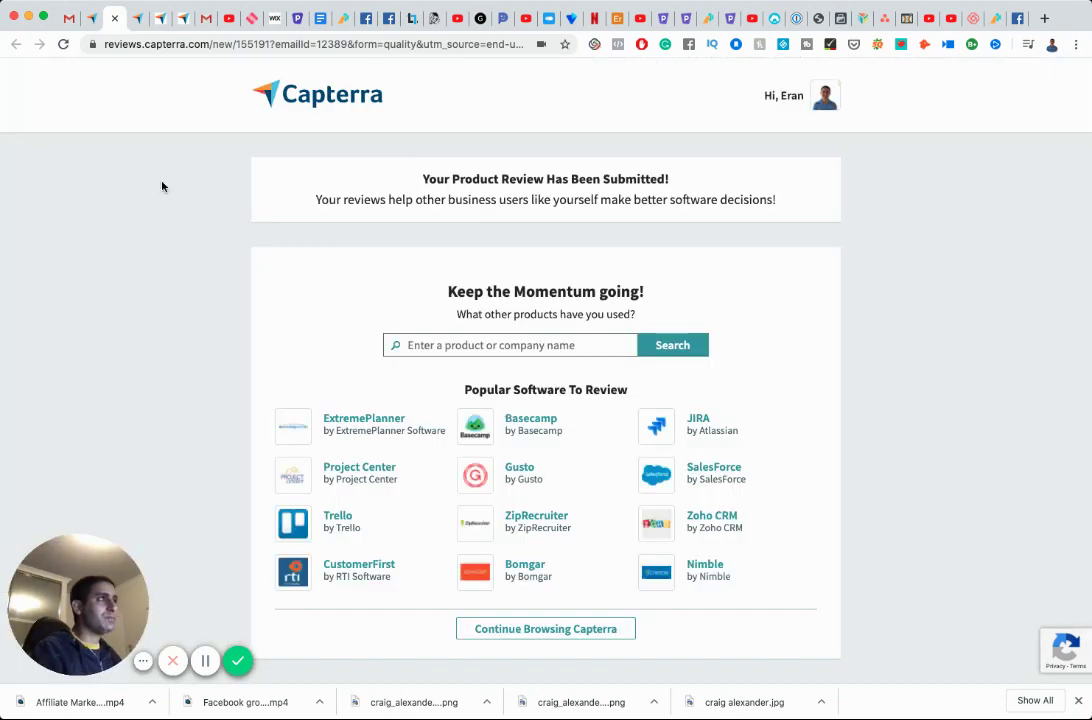
{"action": "left_click", "coordinate": [91, 20]}
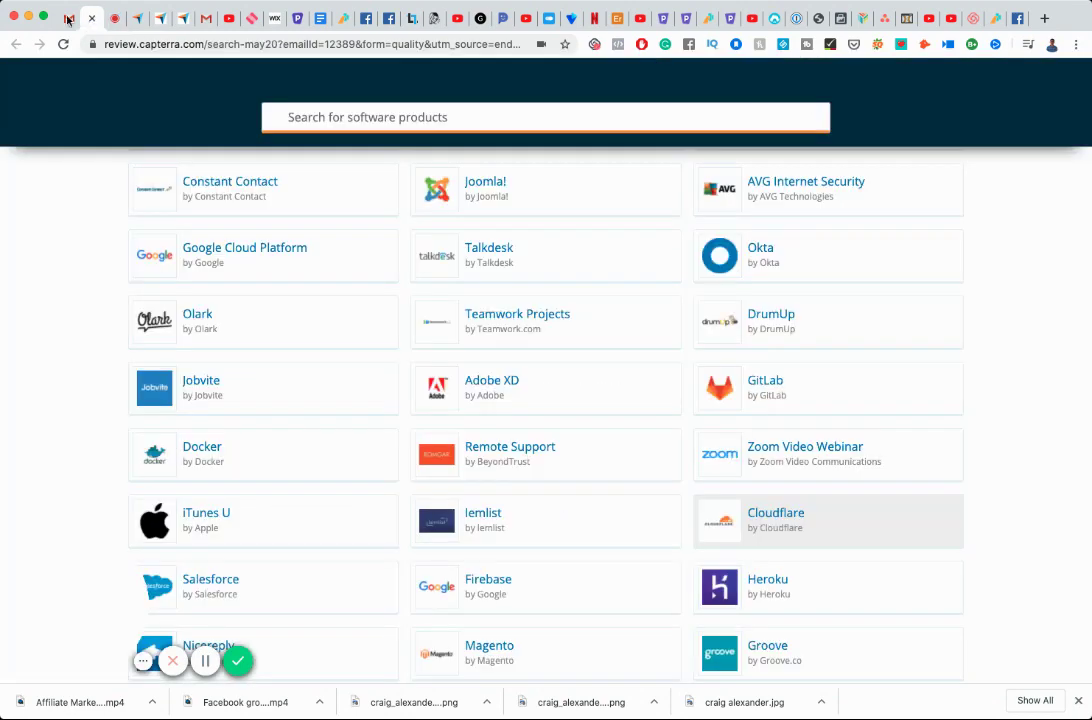
Return to the Capterra email in Gmail and open its review search link in a new tab.
{"action": "left_click", "coordinate": [65, 20]}
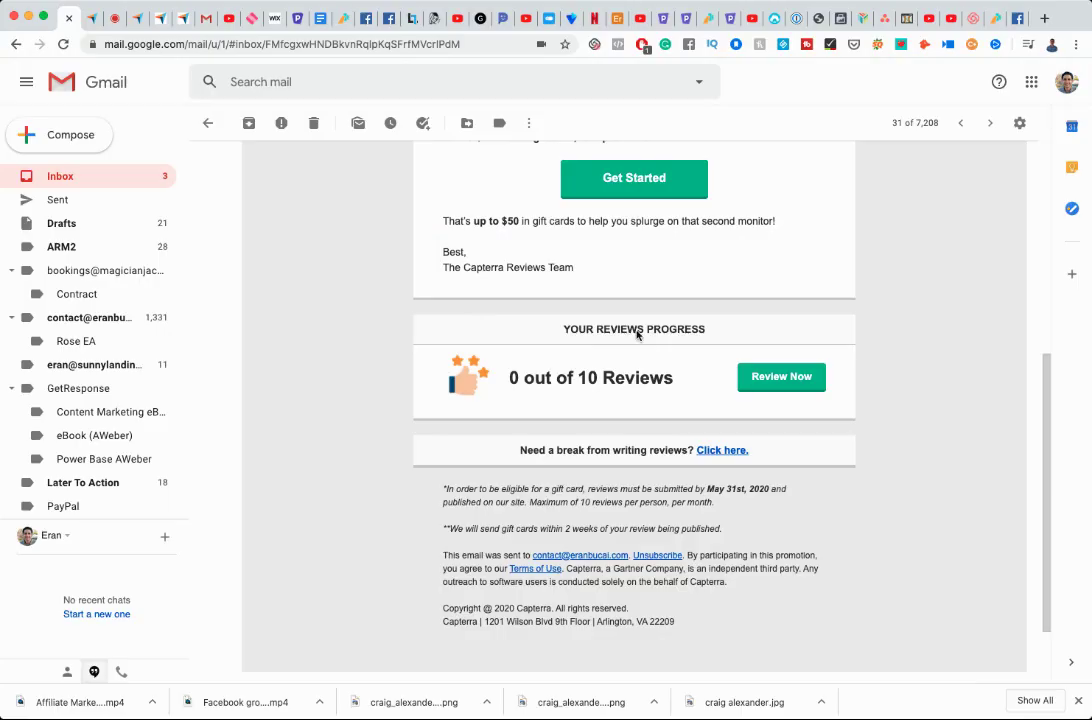
{"action": "left_click", "coordinate": [782, 378]}
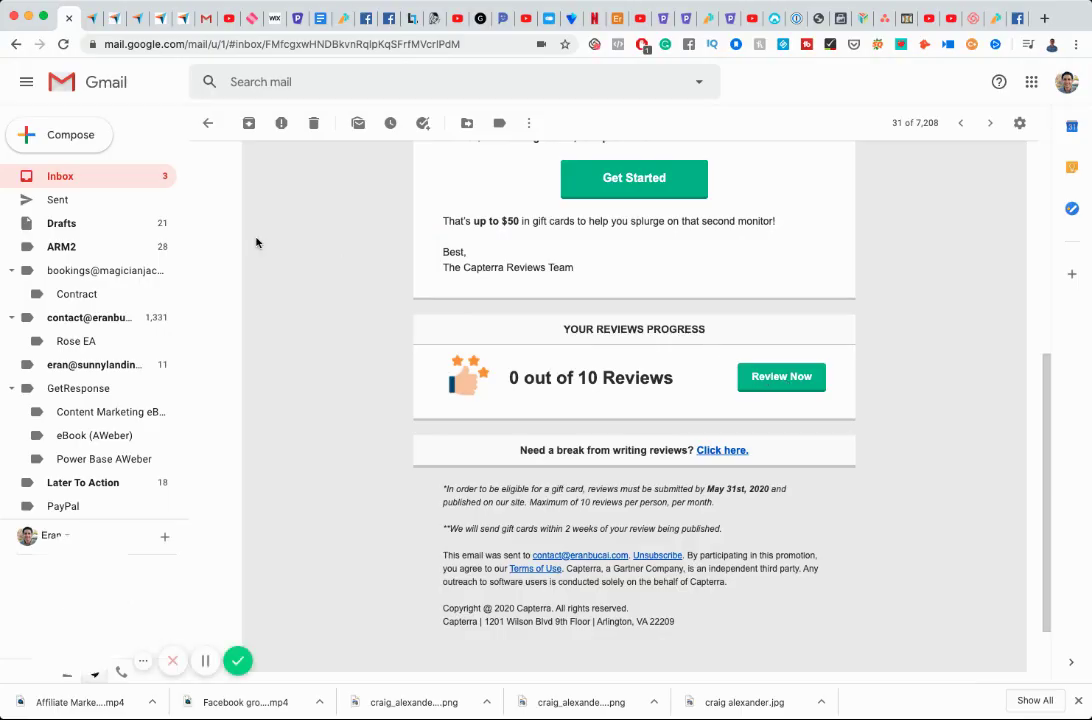
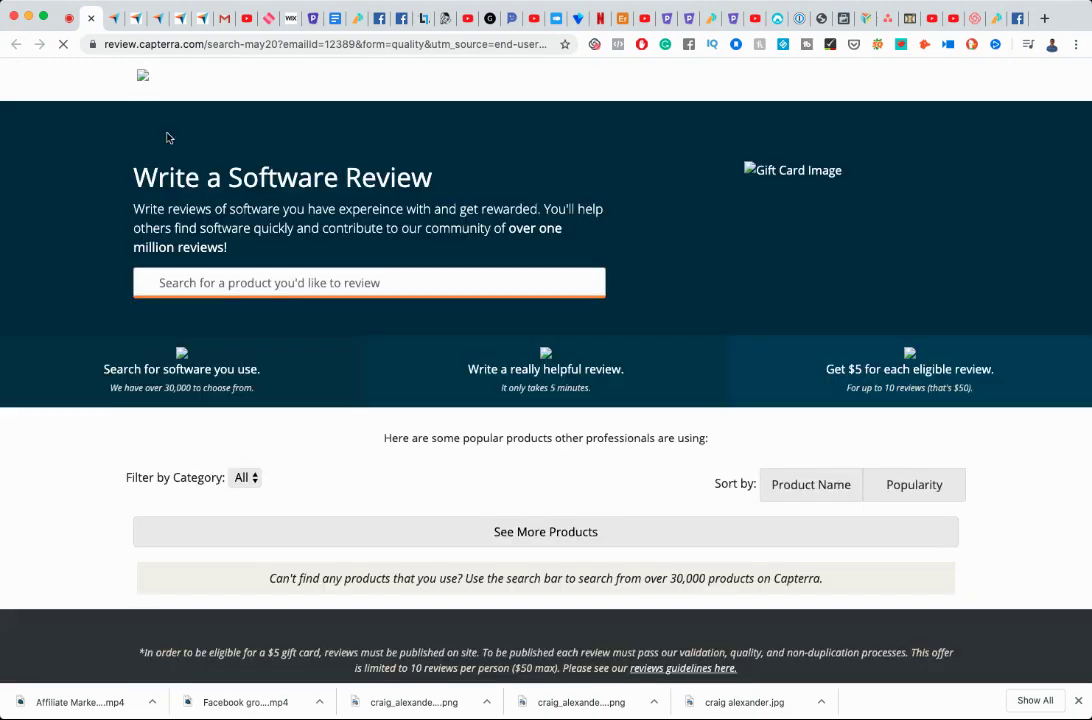
Scroll down the popular products list and load two more batches with See More Products.
{"action": "scroll", "coordinate": [505, 362], "scroll_direction": "down", "scroll_amount": 3}
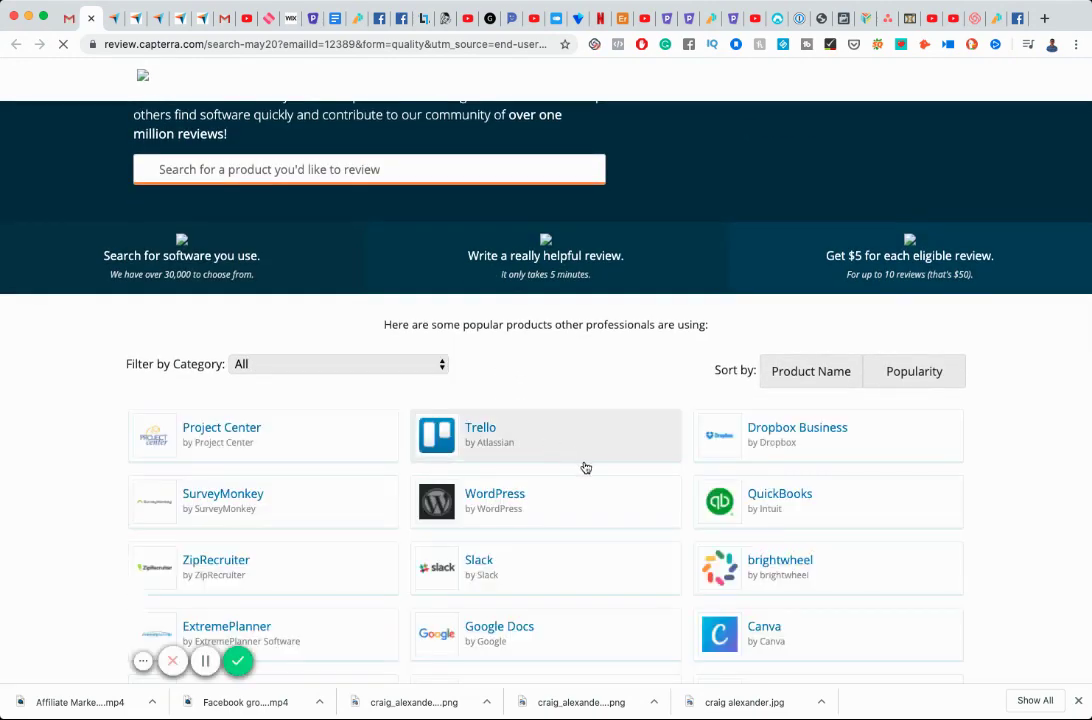
{"action": "scroll", "coordinate": [586, 468], "scroll_direction": "down", "scroll_amount": 5}
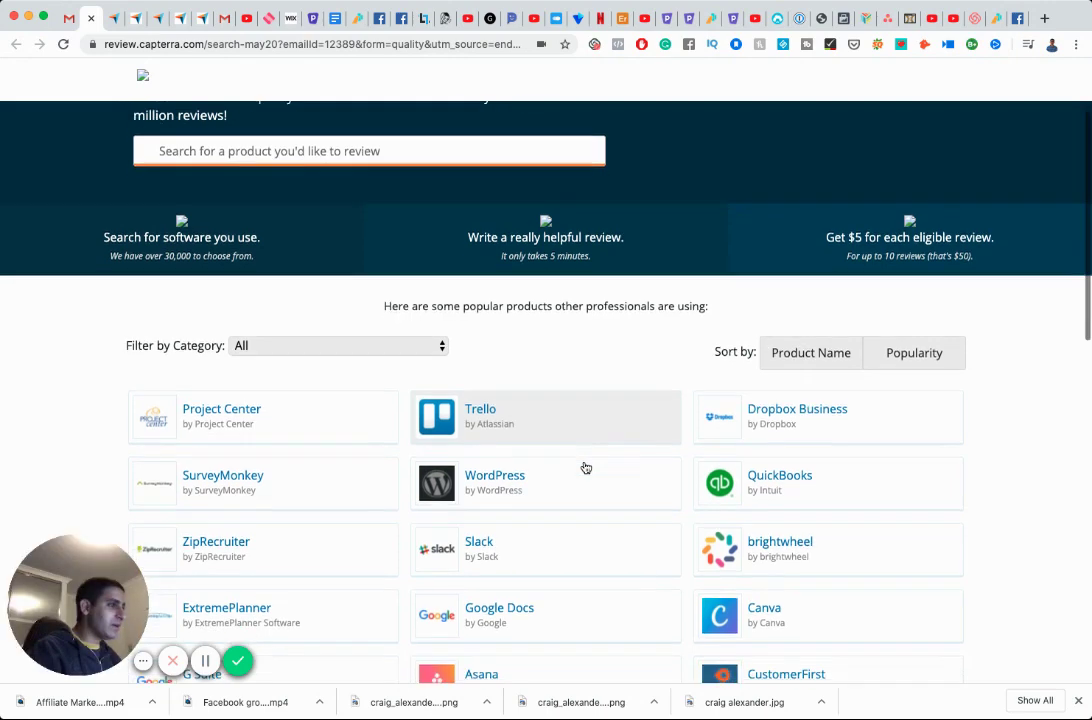
{"action": "scroll", "coordinate": [586, 468], "scroll_direction": "down", "scroll_amount": 3}
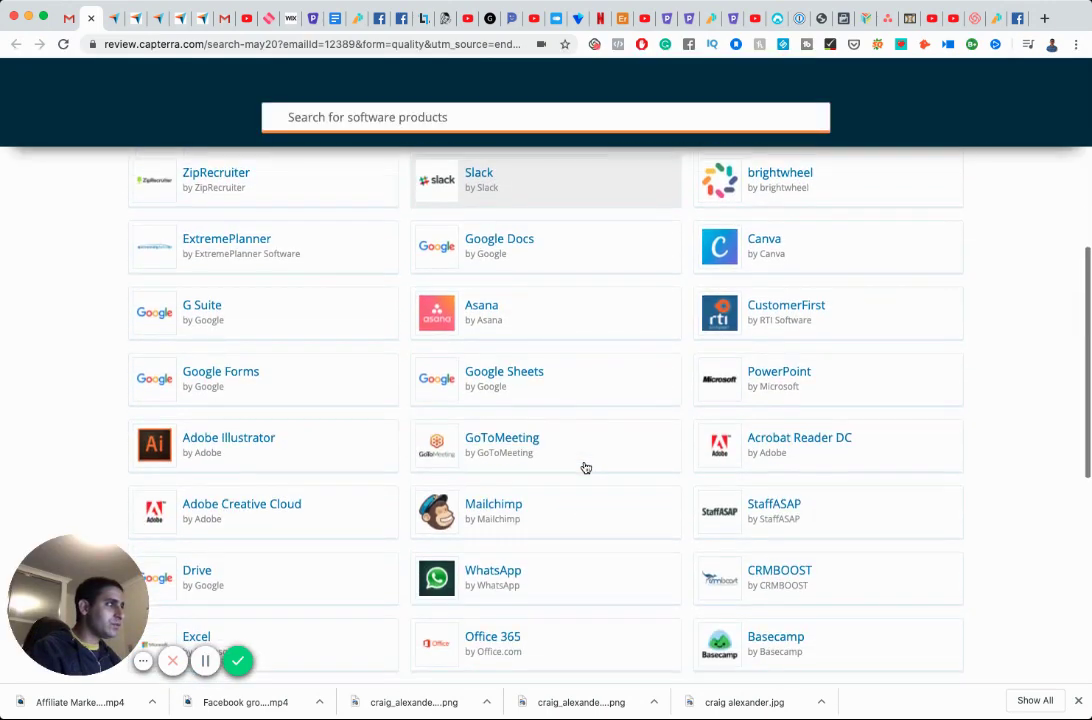
{"action": "scroll", "coordinate": [586, 468], "scroll_direction": "down", "scroll_amount": 3}
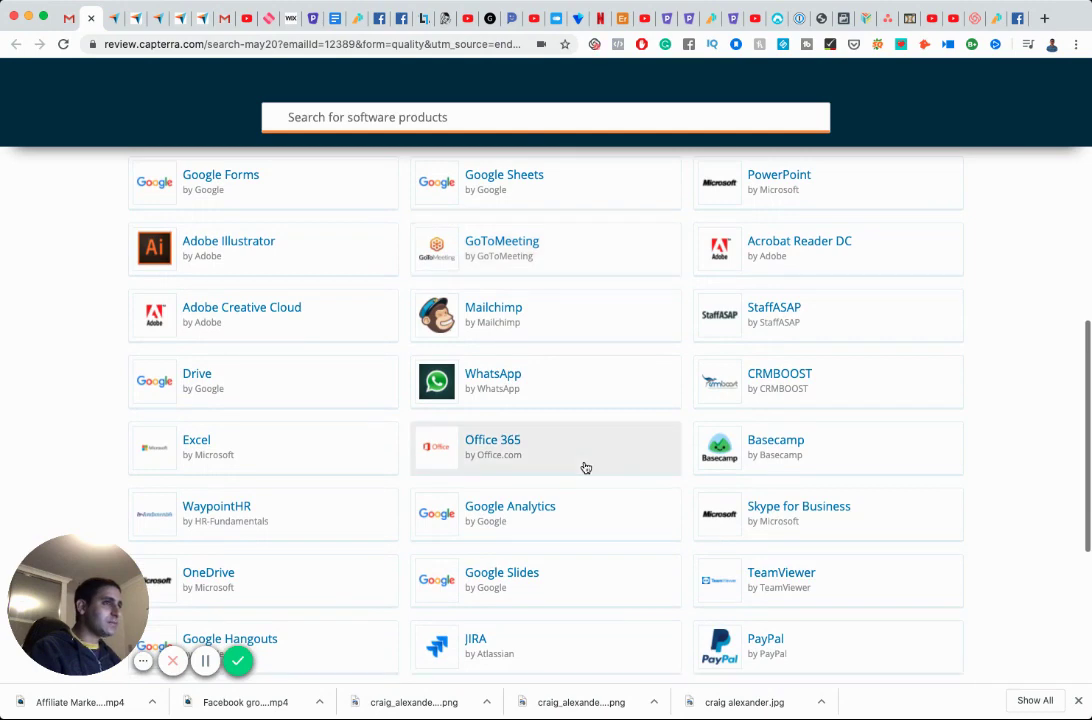
{"action": "scroll", "coordinate": [586, 468], "scroll_direction": "down", "scroll_amount": 4}
{"action": "scroll", "coordinate": [585, 467], "scroll_direction": "down", "scroll_amount": 4}
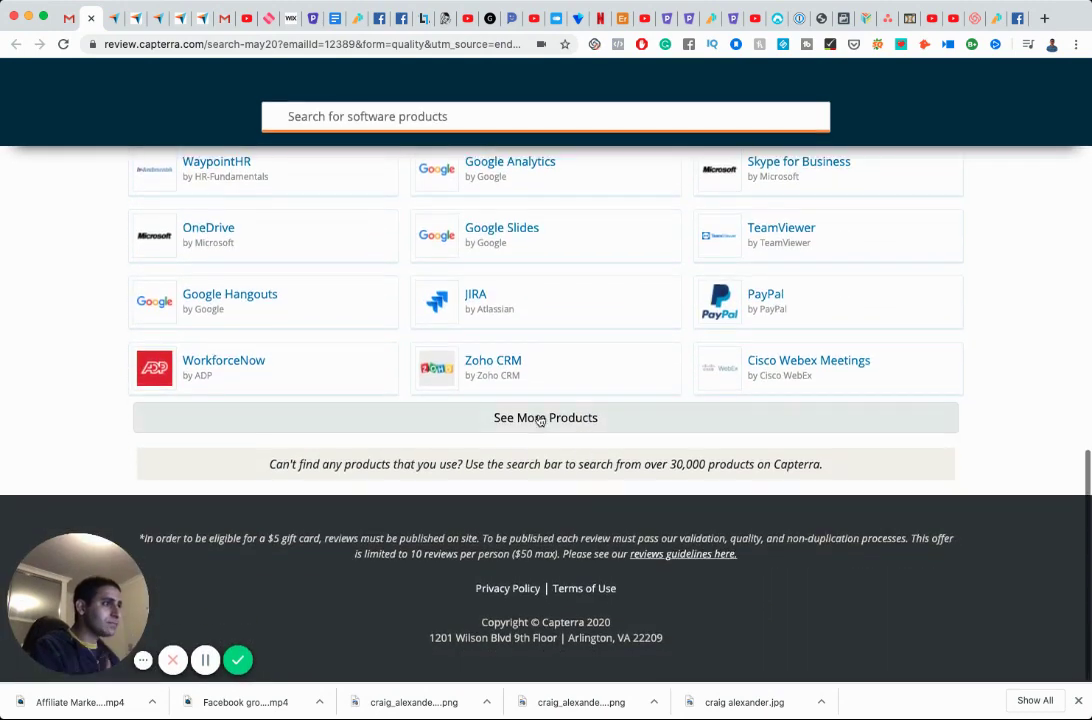
{"action": "left_click", "coordinate": [541, 419]}
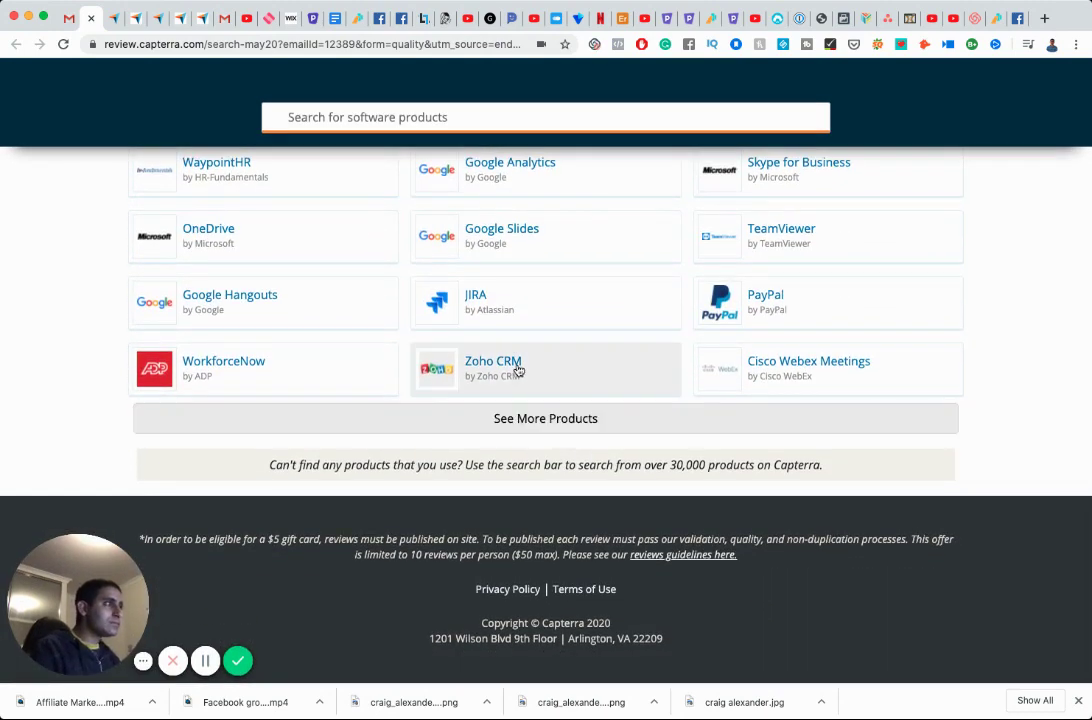
{"action": "scroll", "coordinate": [518, 369], "scroll_direction": "down", "scroll_amount": 8}
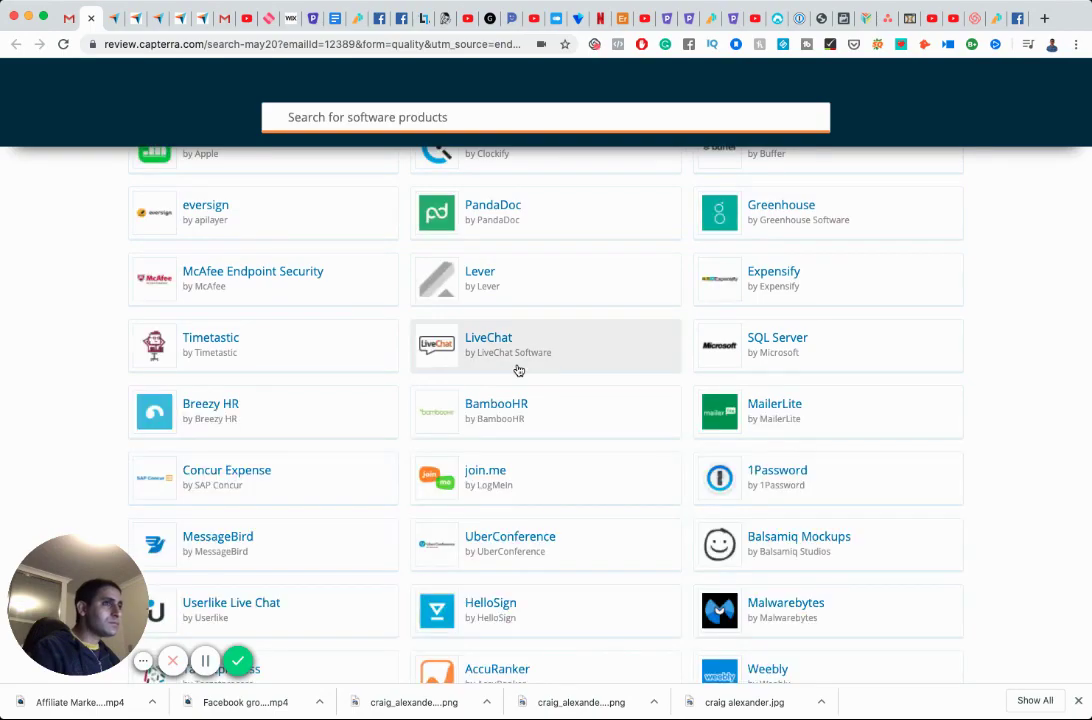
{"action": "scroll", "coordinate": [518, 370], "scroll_direction": "up", "scroll_amount": 2}
{"action": "scroll", "coordinate": [518, 370], "scroll_direction": "down", "scroll_amount": 6}
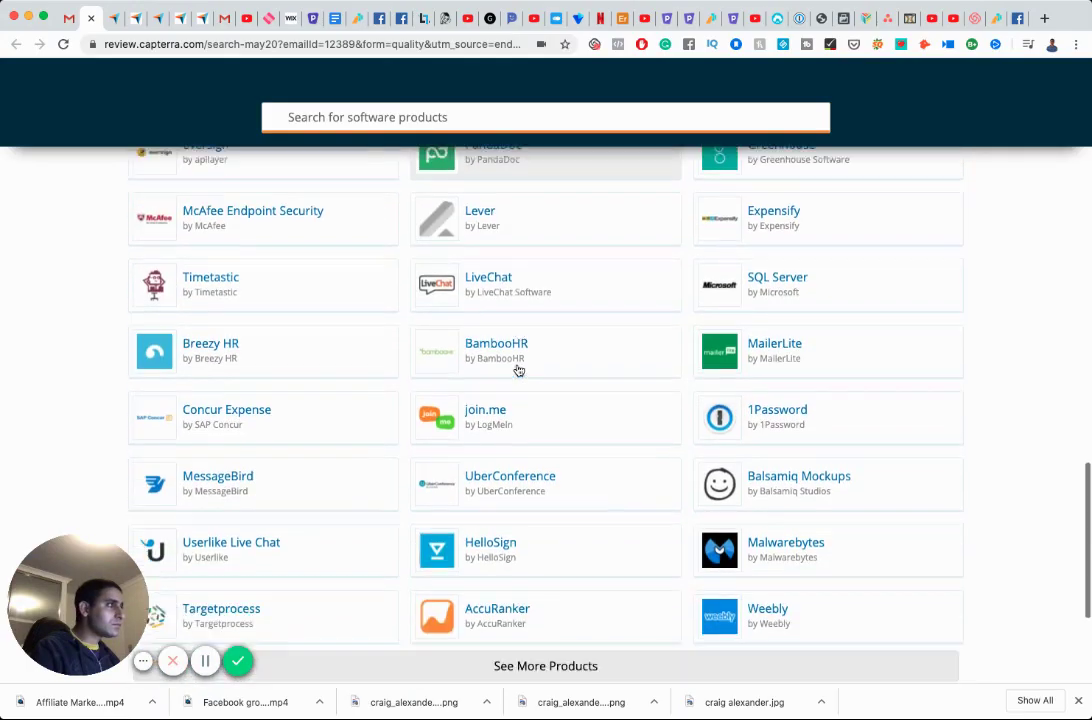
{"action": "scroll", "coordinate": [518, 370], "scroll_direction": "down", "scroll_amount": 2}
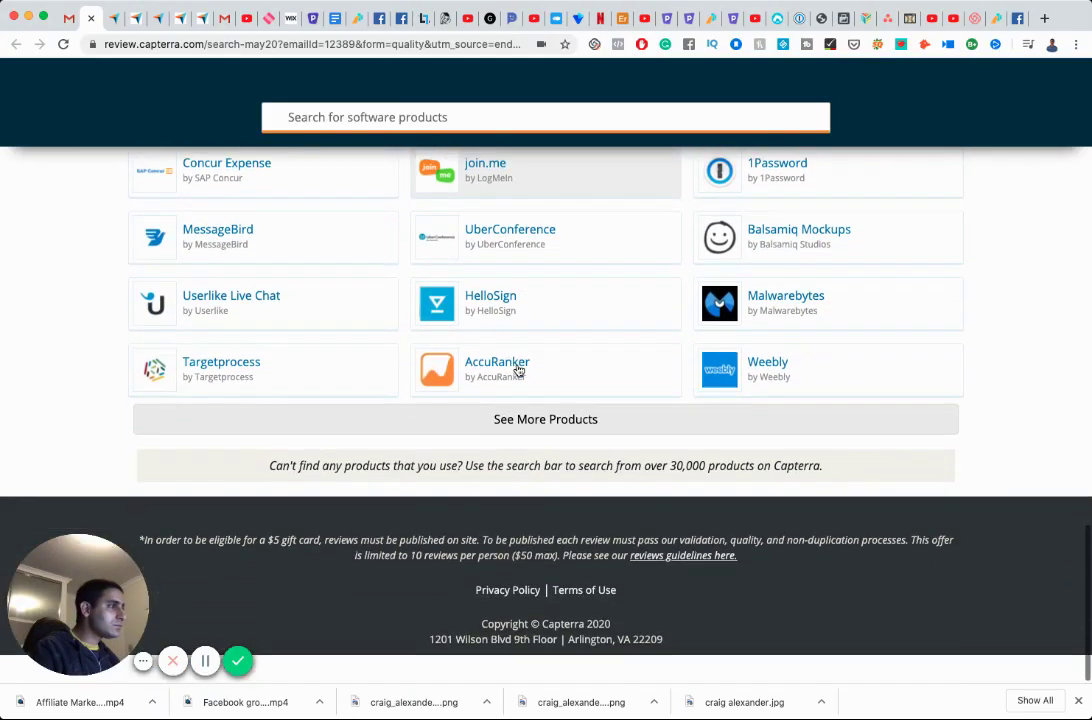
{"action": "left_click", "coordinate": [545, 417]}
Load a third batch of products and scroll through the expanded list.
{"action": "scroll", "coordinate": [526, 394], "scroll_direction": "down", "scroll_amount": 3}
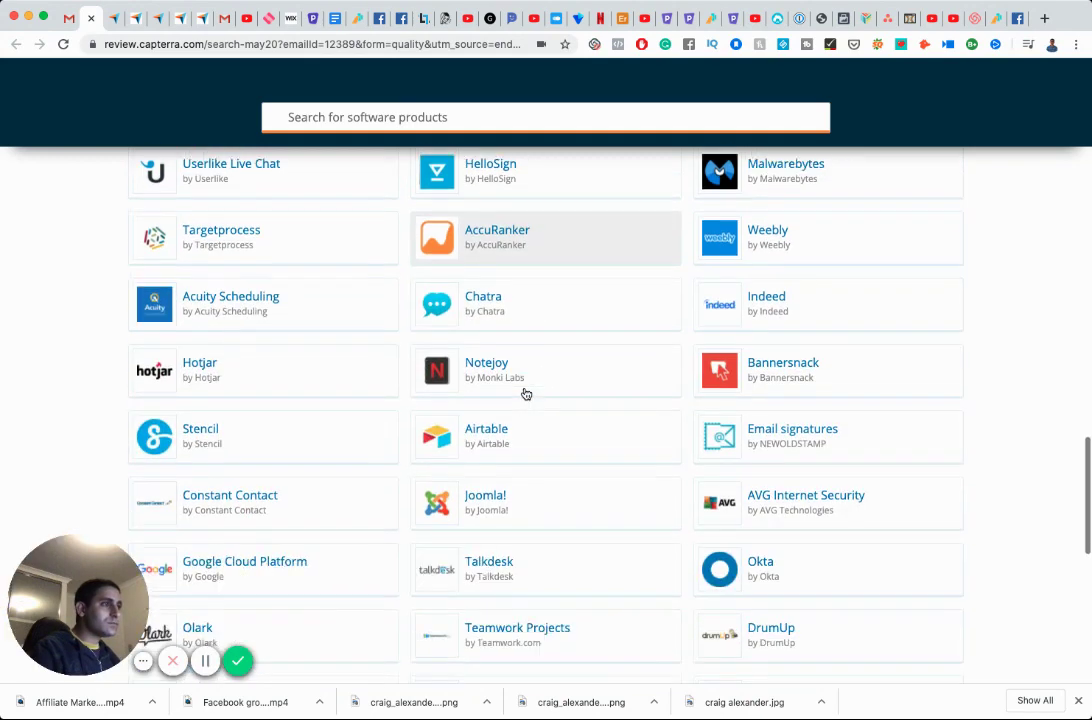
{"action": "scroll", "coordinate": [526, 394], "scroll_direction": "down", "scroll_amount": 2}
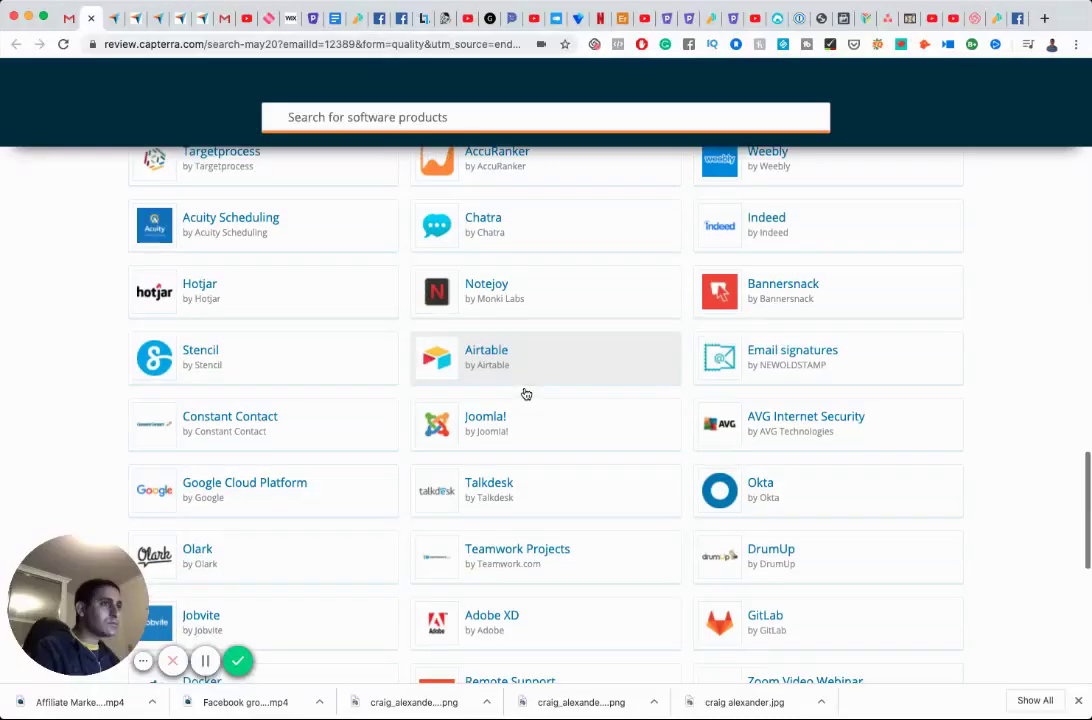
{"action": "scroll", "coordinate": [526, 394], "scroll_direction": "down", "scroll_amount": 5}
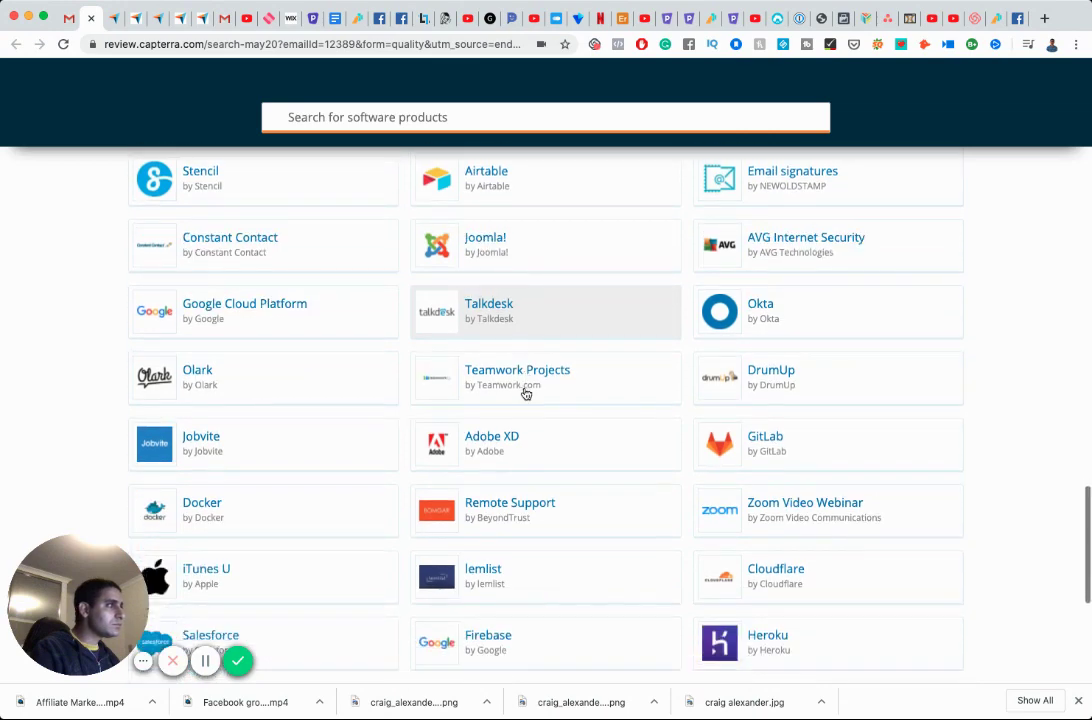
{"action": "scroll", "coordinate": [526, 394], "scroll_direction": "down", "scroll_amount": 4}
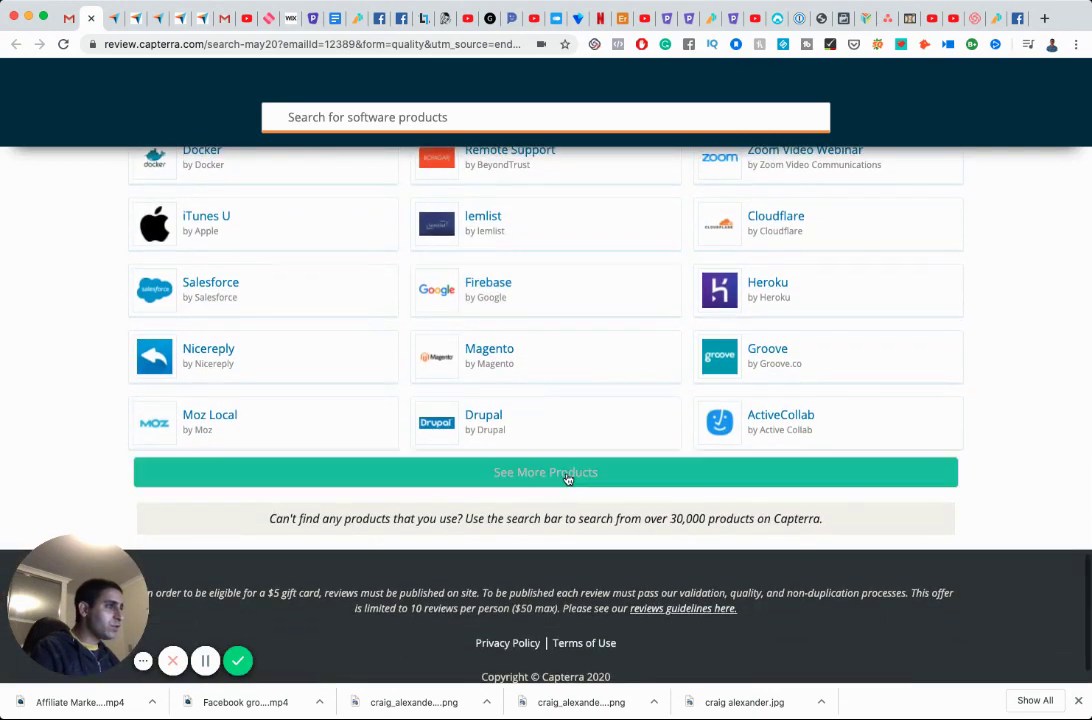
{"action": "left_click", "coordinate": [566, 472]}
{"action": "scroll", "coordinate": [549, 408], "scroll_direction": "down", "scroll_amount": 2}
{"action": "scroll", "coordinate": [547, 406], "scroll_direction": "down", "scroll_amount": 2}
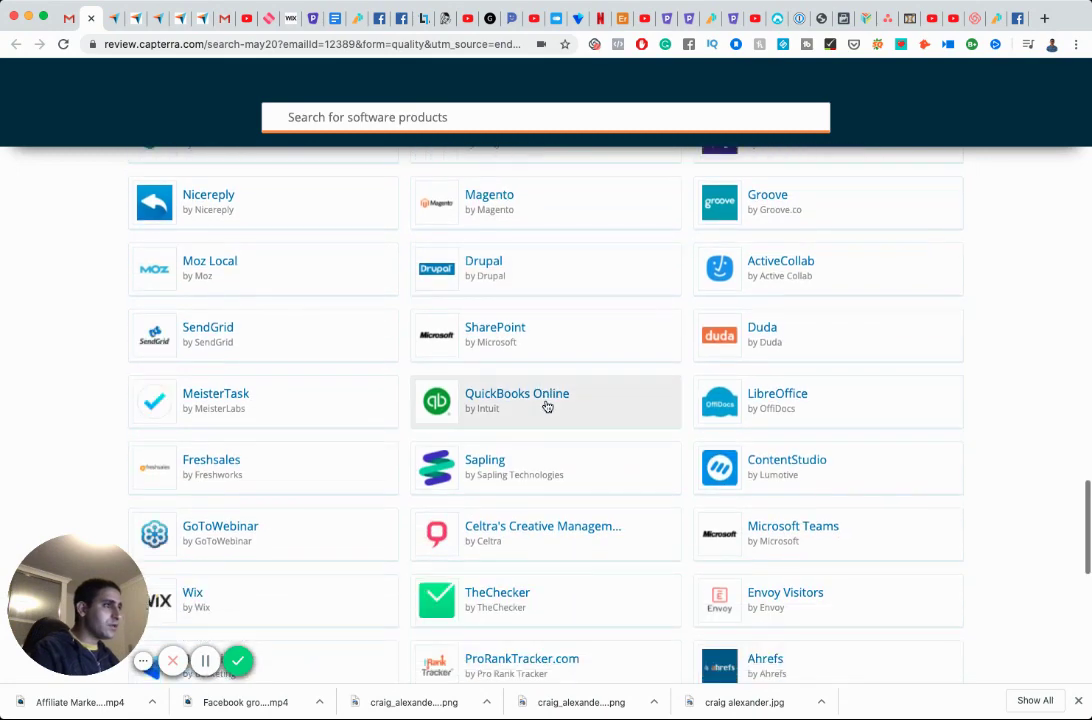
{"action": "scroll", "coordinate": [545, 404], "scroll_direction": "down", "scroll_amount": 3}
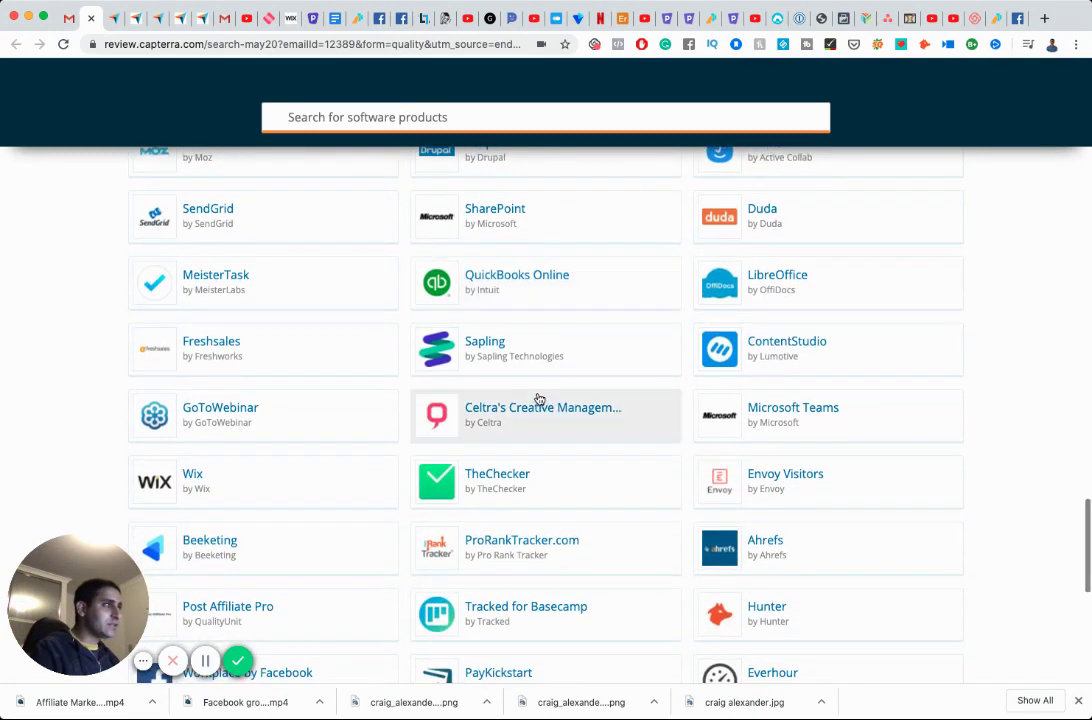
{"action": "scroll", "coordinate": [540, 400], "scroll_direction": "down", "scroll_amount": 3}
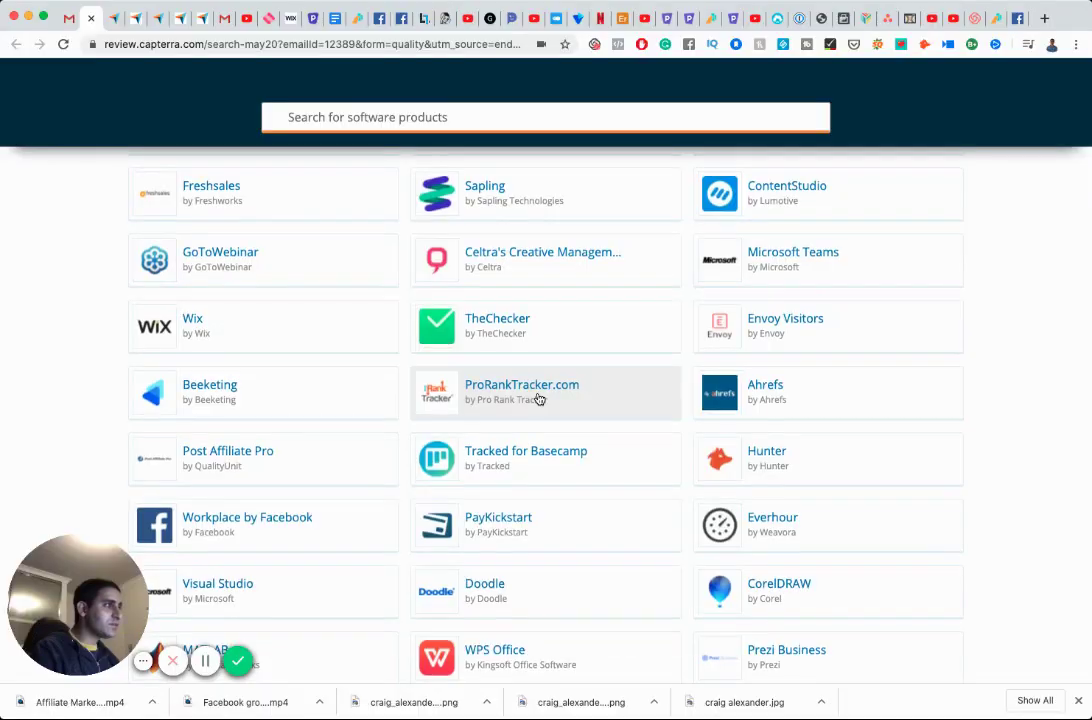
{"action": "scroll", "coordinate": [539, 399], "scroll_direction": "down", "scroll_amount": 1}
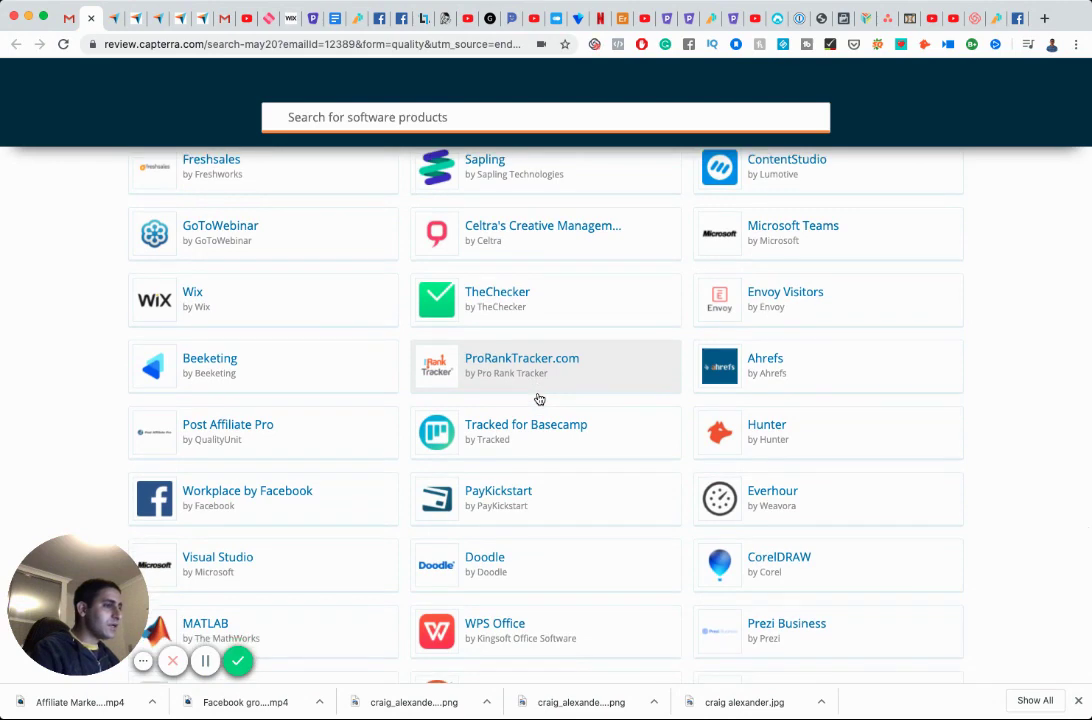
{"action": "scroll", "coordinate": [537, 398], "scroll_direction": "down", "scroll_amount": 3}
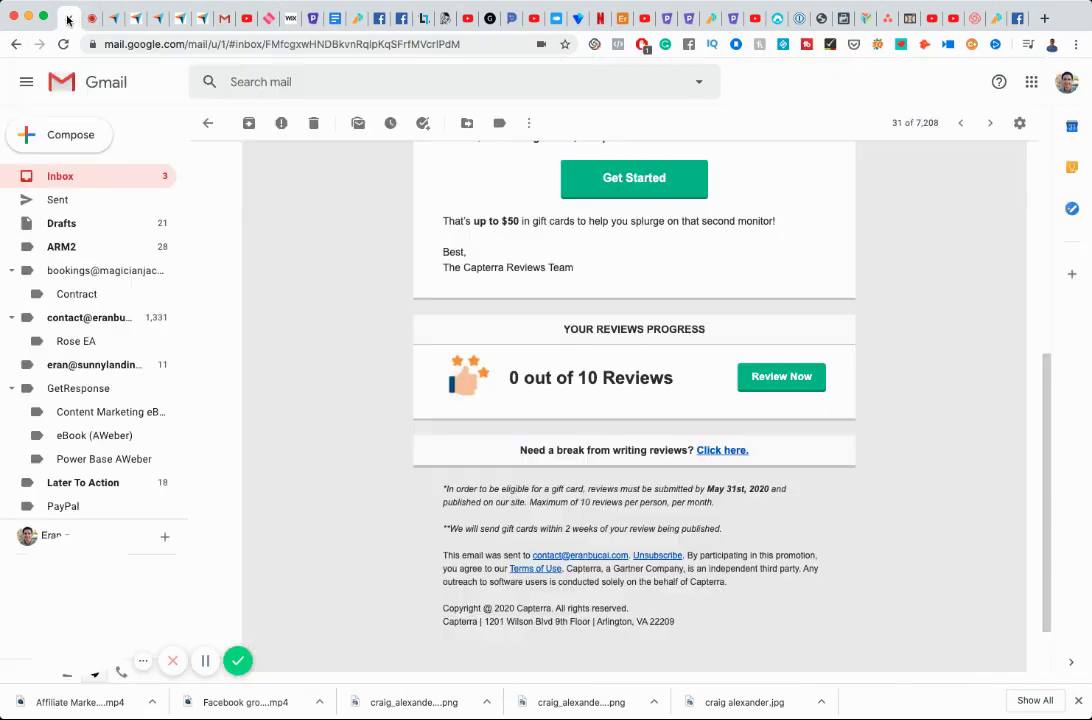
Search Gmail for 'paykickstart', which finds nothing, then open Capterra's PayKickstart review form.
{"action": "left_click", "coordinate": [68, 18]}
{"action": "left_click", "coordinate": [289, 83]}
{"action": "type", "text": "p"}
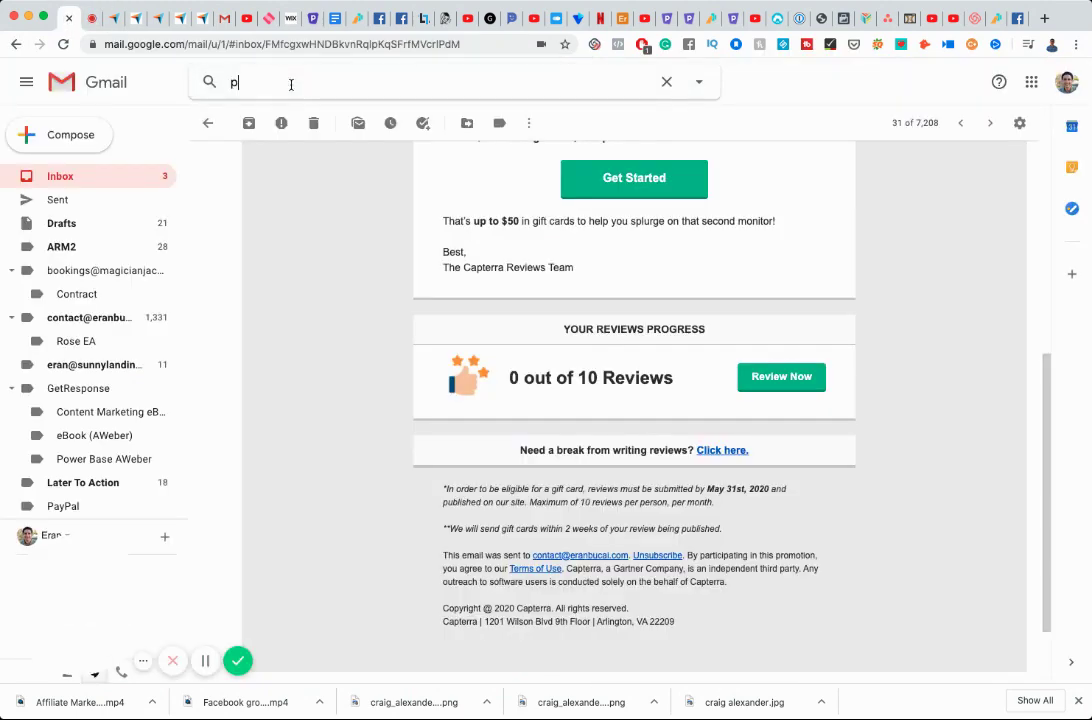
{"action": "type", "text": "aykicks"}
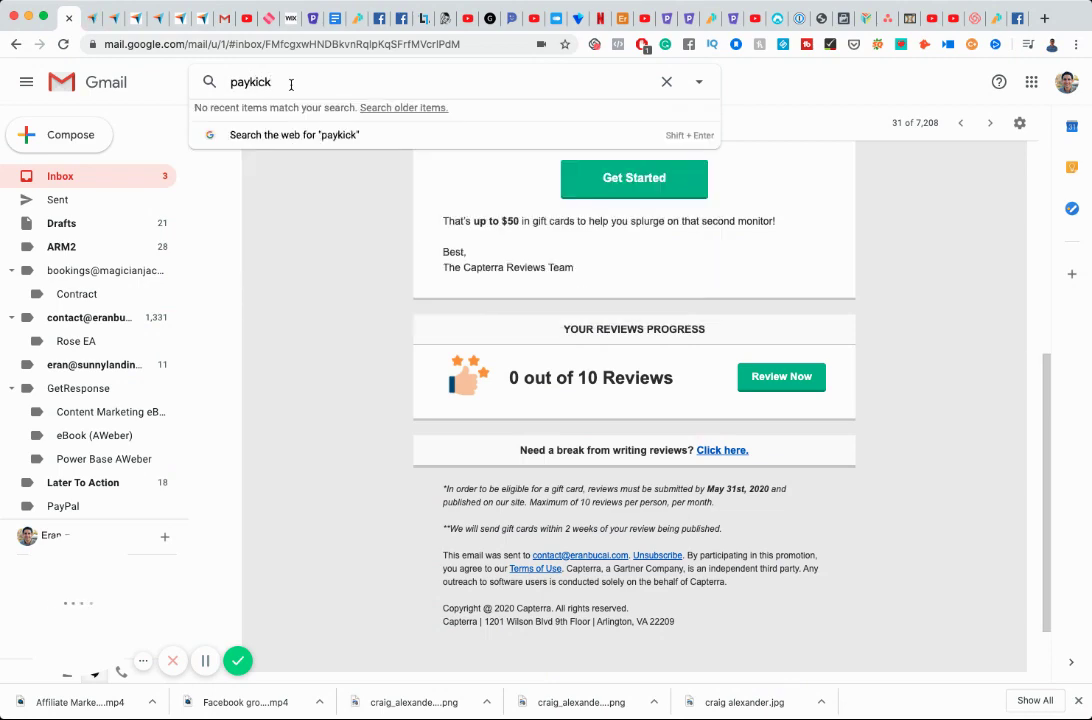
{"action": "left_click", "coordinate": [91, 19]}
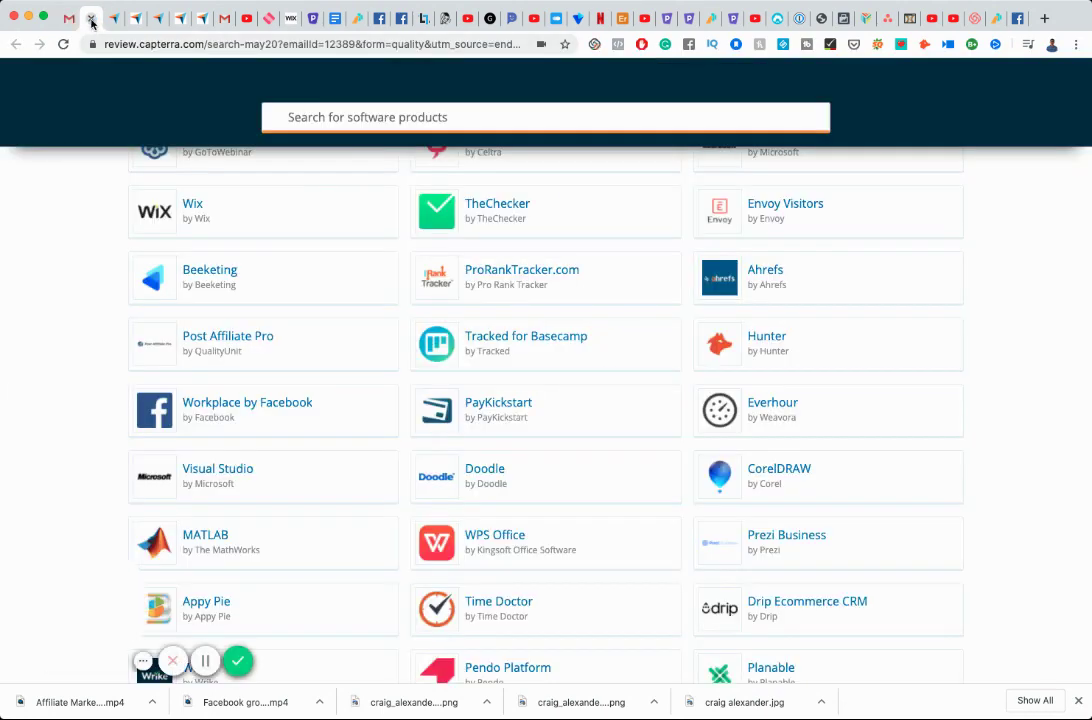
{"action": "left_click", "coordinate": [67, 19]}
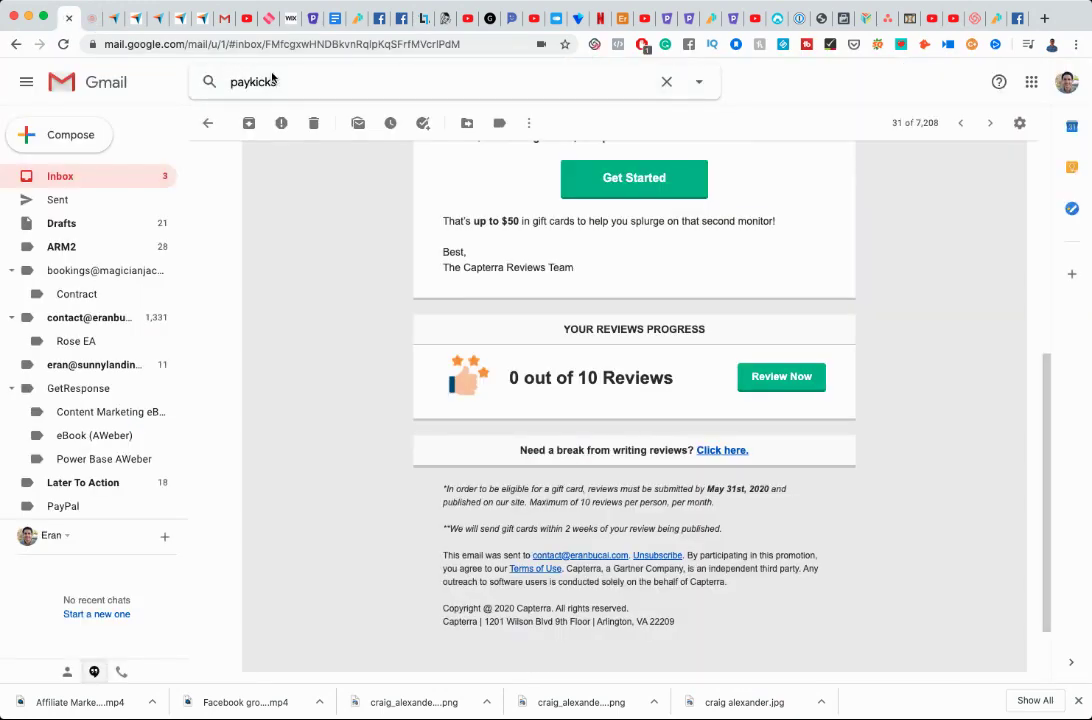
{"action": "left_click", "coordinate": [272, 79]}
{"action": "type", "text": "tart"}
{"action": "key", "text": "Return"}
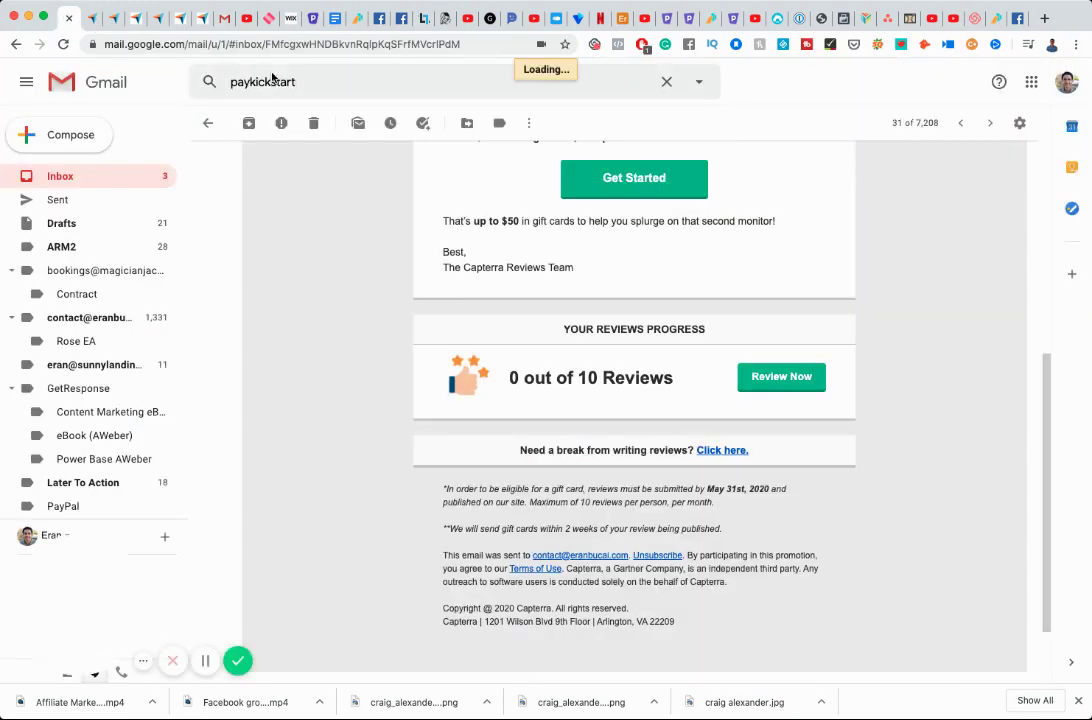
{"action": "left_click", "coordinate": [97, 22]}
{"action": "left_click", "coordinate": [494, 412]}
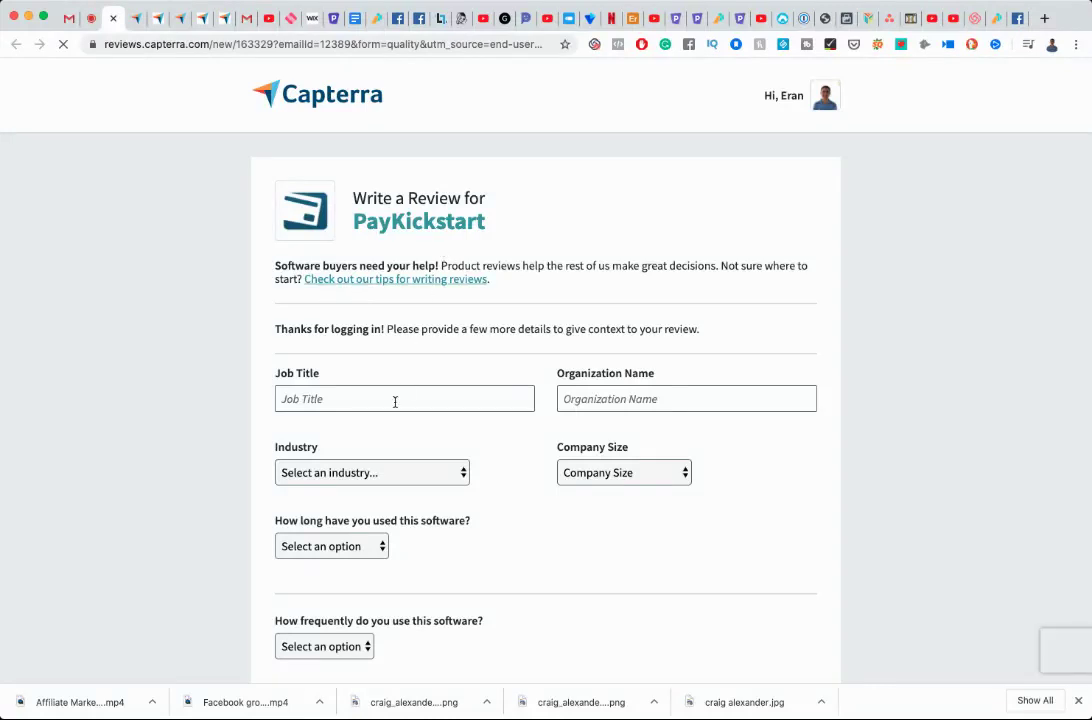
Enter job title 'Entrepreneur', the organization name, E-Learning industry and Myself Only company size.
{"action": "left_click", "coordinate": [395, 401]}
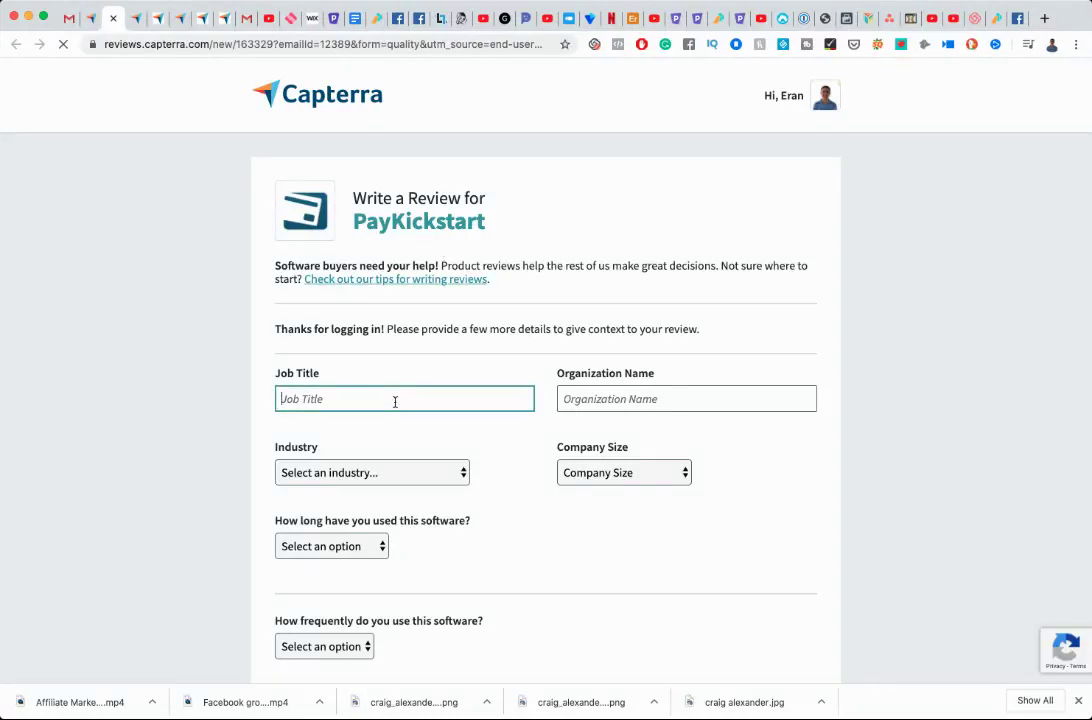
{"action": "type", "text": "Entrepreneur"}
{"action": "left_click", "coordinate": [632, 399]}
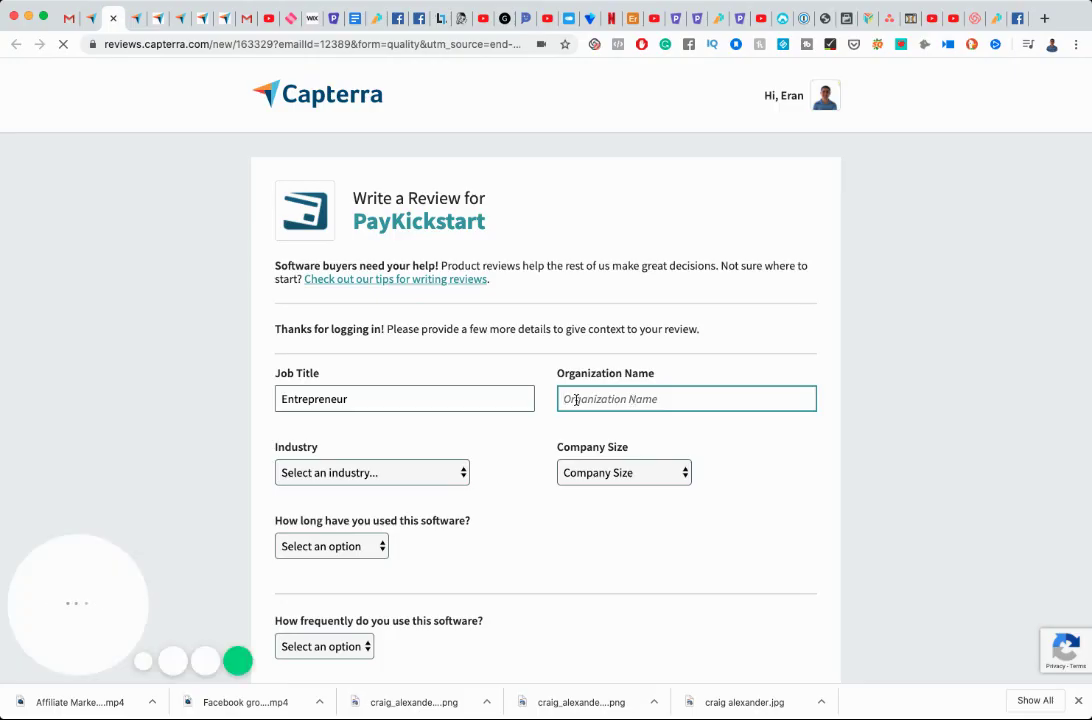
{"action": "type", "text": "Eran Bucai"}
{"action": "key", "text": "Tab"}
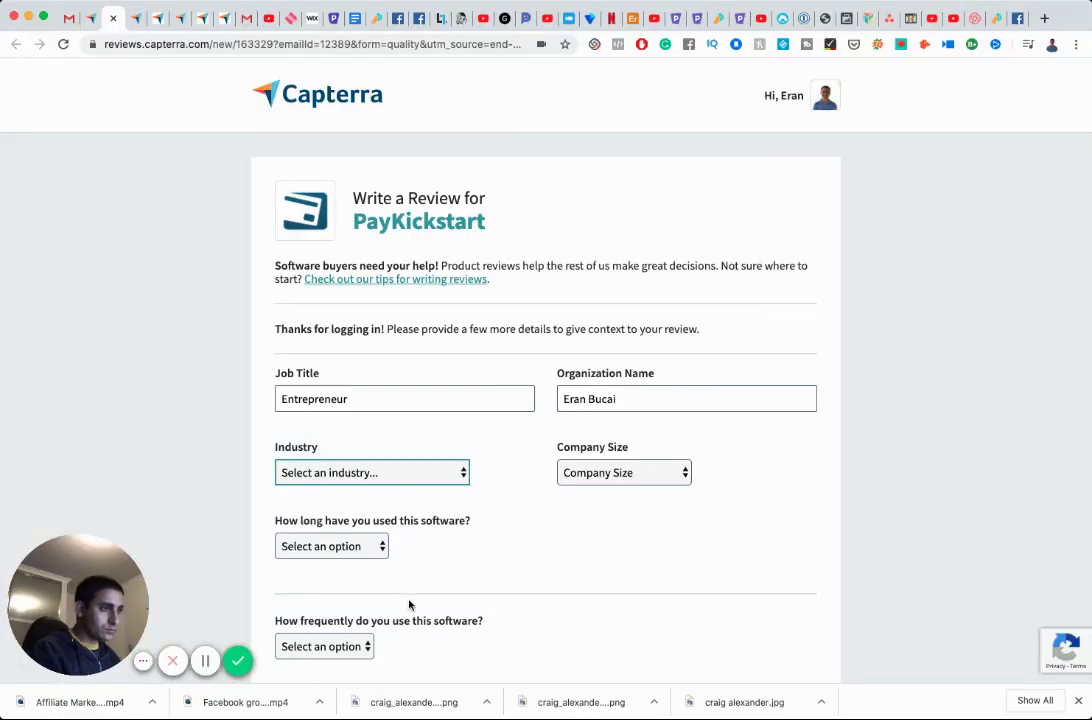
{"action": "key", "text": "e"}
{"action": "key", "text": "Tab"}
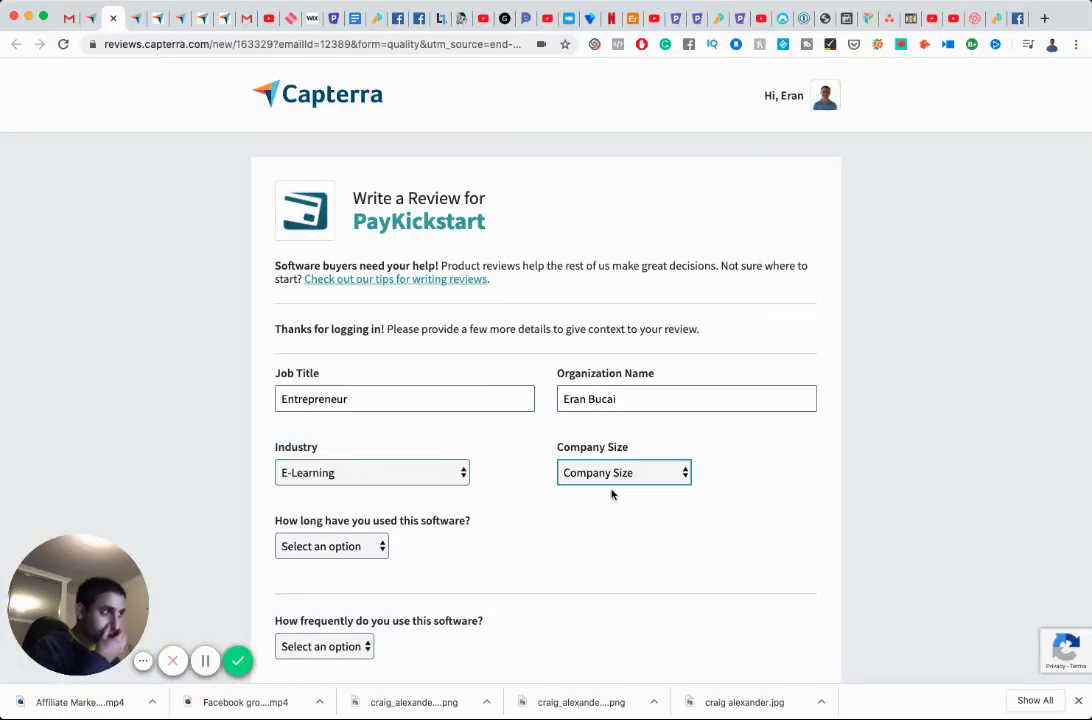
{"action": "scroll", "coordinate": [531, 503], "scroll_direction": "down", "scroll_amount": 3}
{"action": "key", "text": "m"}
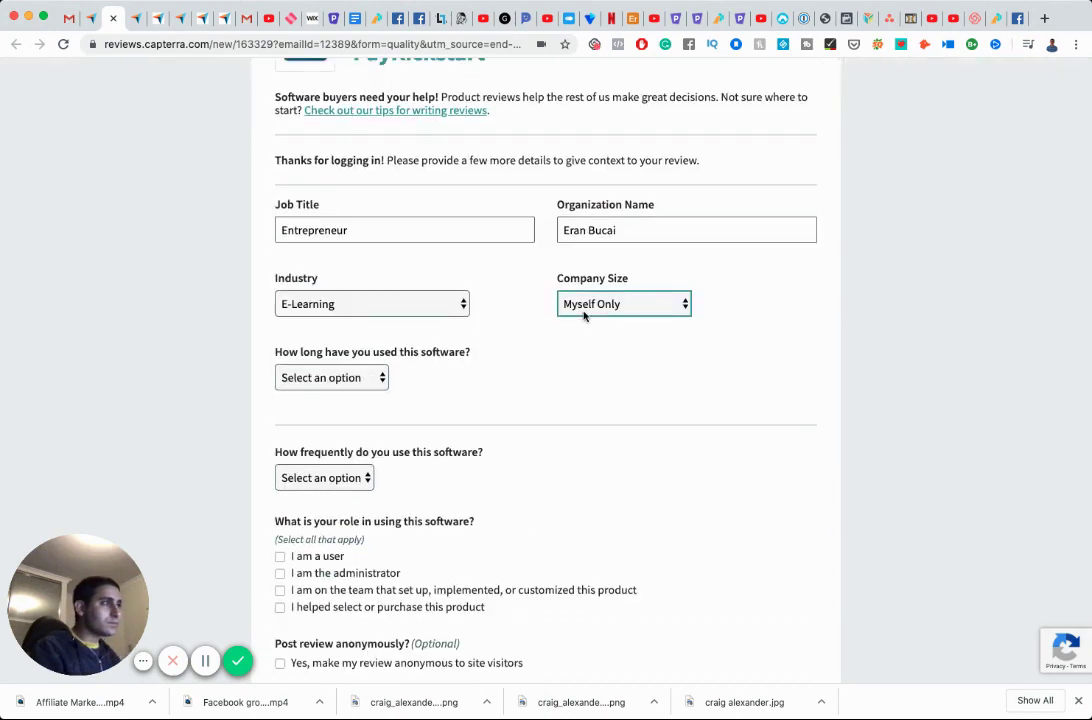
Set usage to 6-12 months, Monthly, role user only, and go to the ratings page.
{"action": "key", "text": "Tab"}
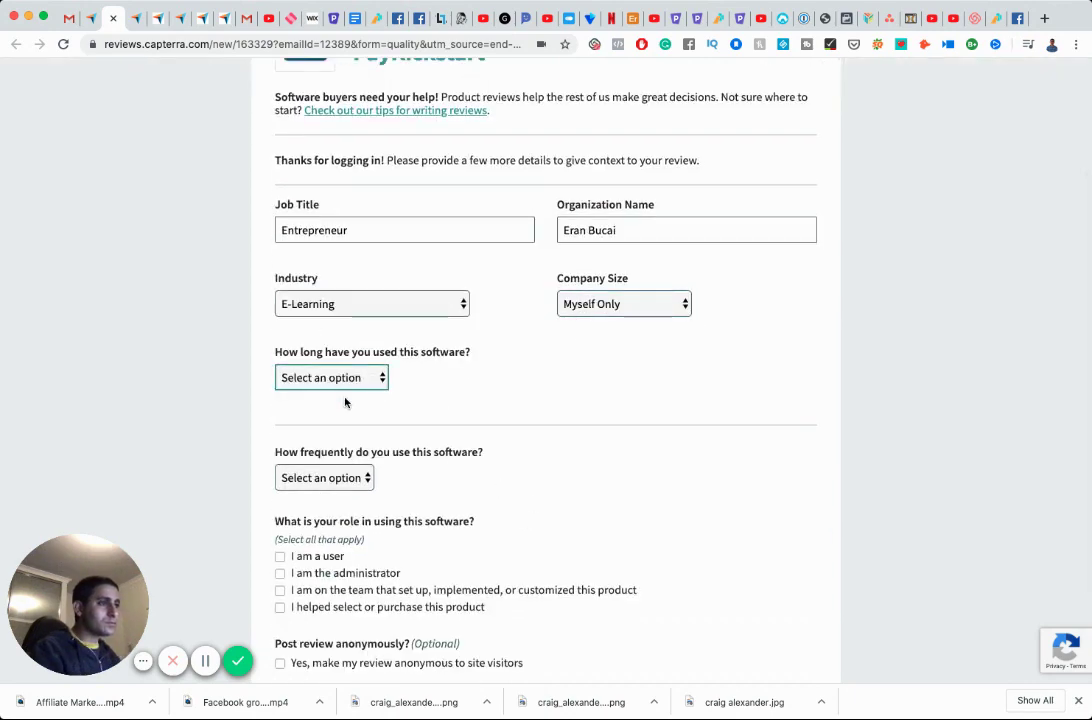
{"action": "key", "text": "f"}
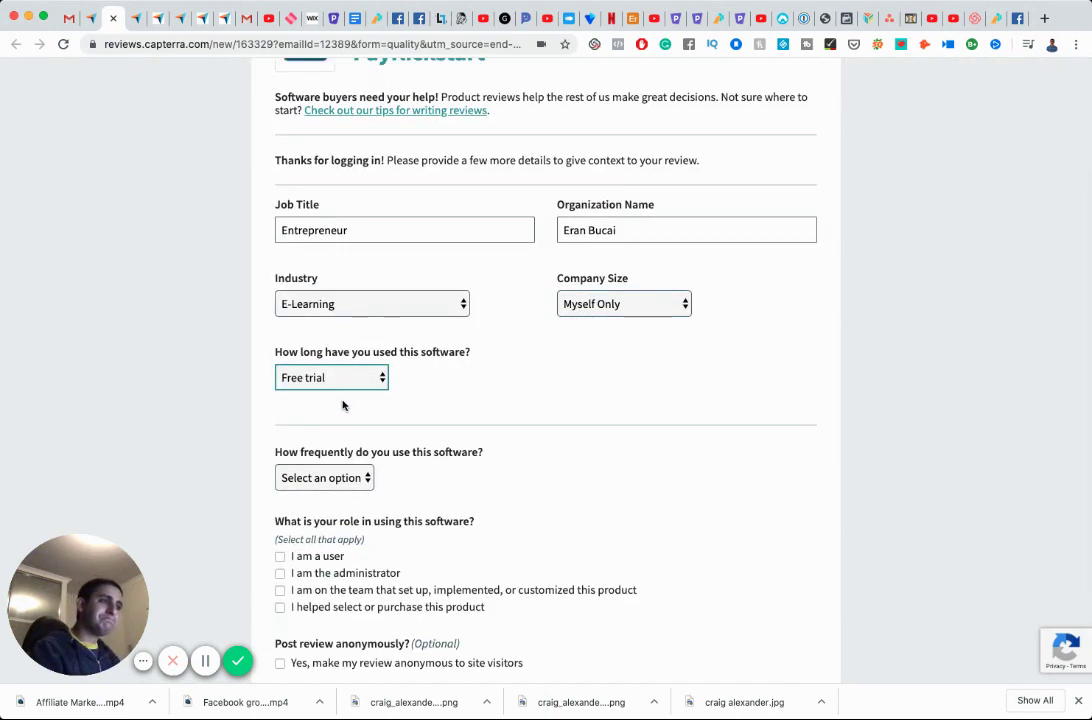
{"action": "key", "text": "6"}
{"action": "key", "text": "Tab"}
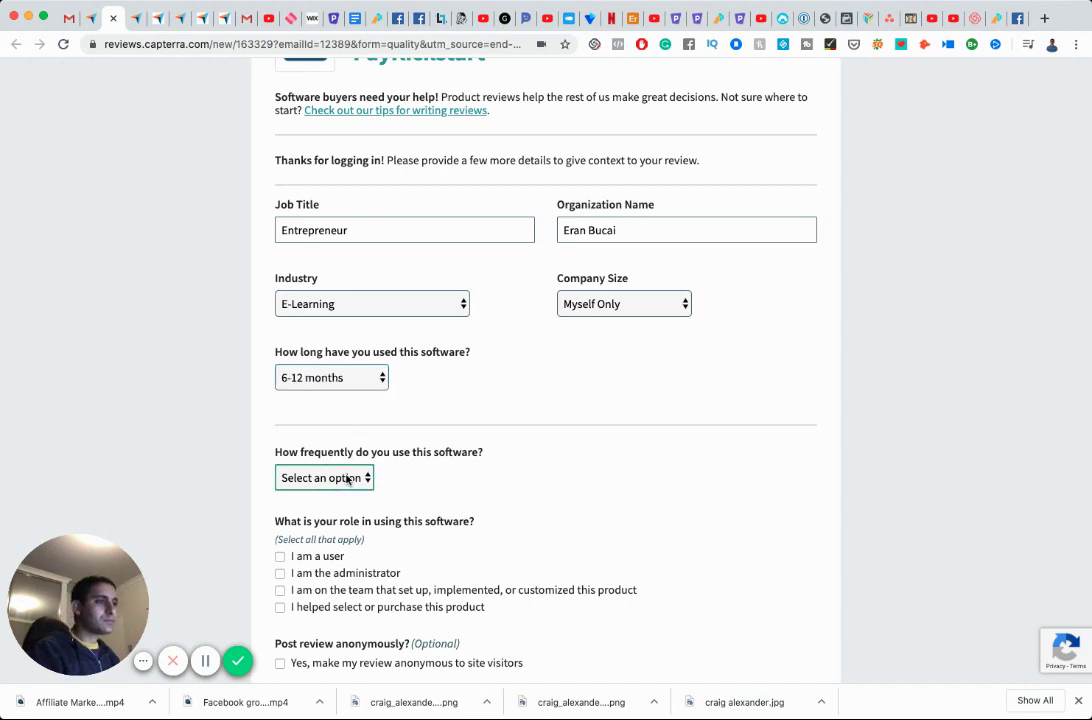
{"action": "key", "text": "m"}
{"action": "scroll", "coordinate": [348, 522], "scroll_direction": "down", "scroll_amount": 3}
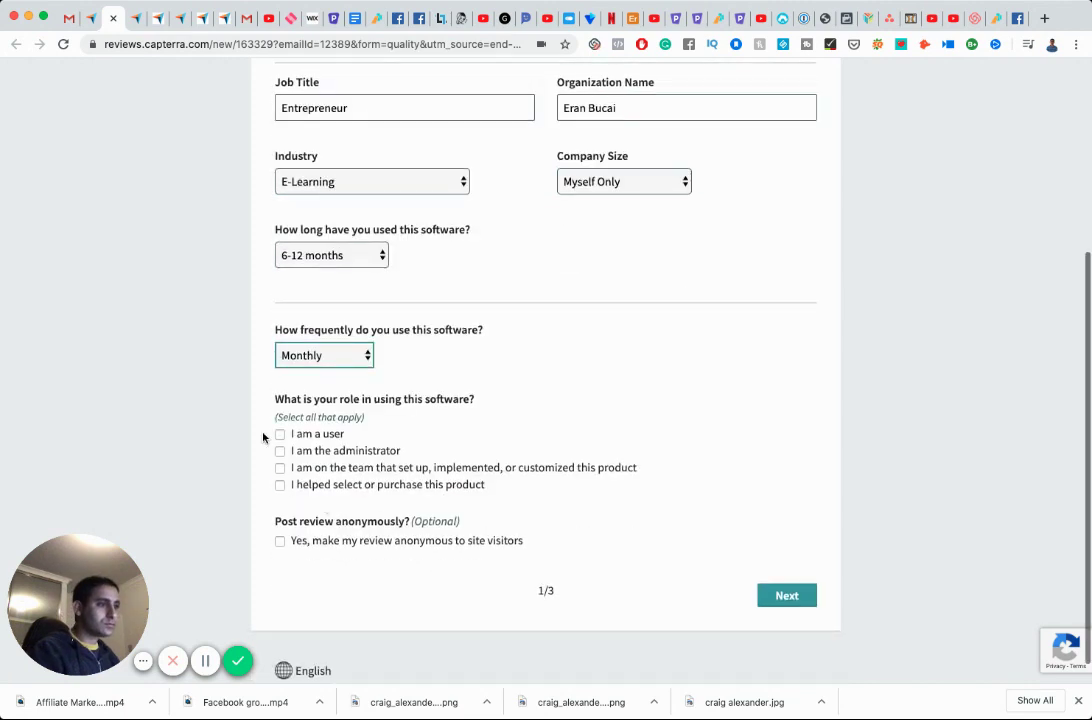
{"action": "left_click", "coordinate": [280, 434]}
{"action": "left_click", "coordinate": [280, 451]}
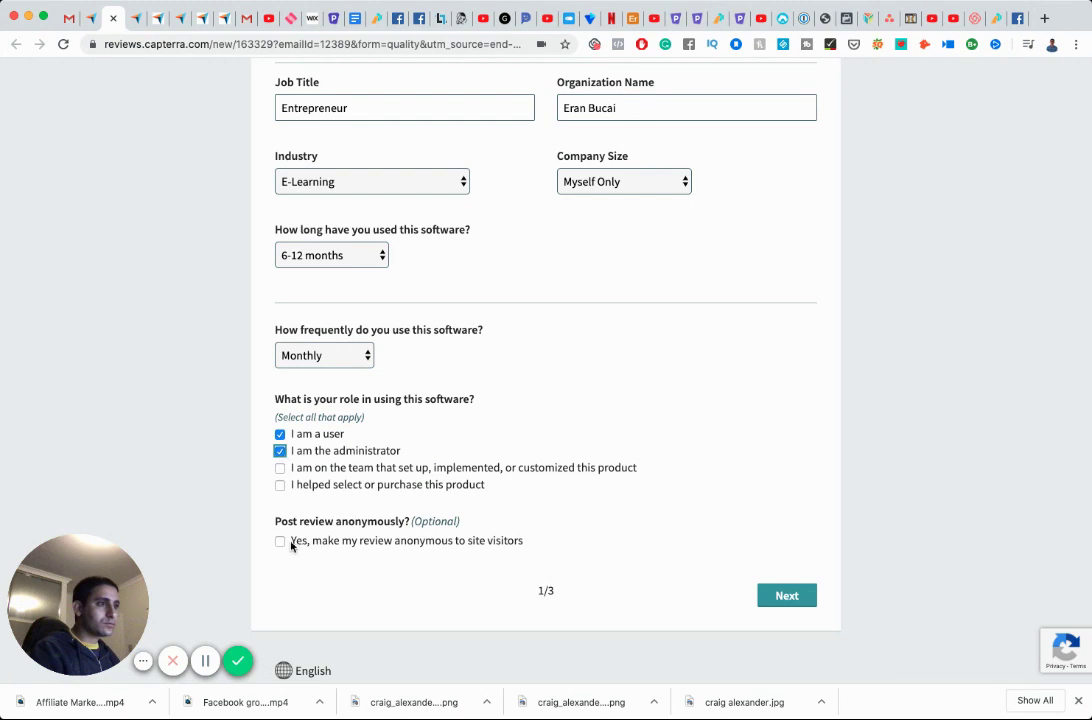
{"action": "left_click", "coordinate": [280, 451]}
{"action": "left_click", "coordinate": [772, 594]}
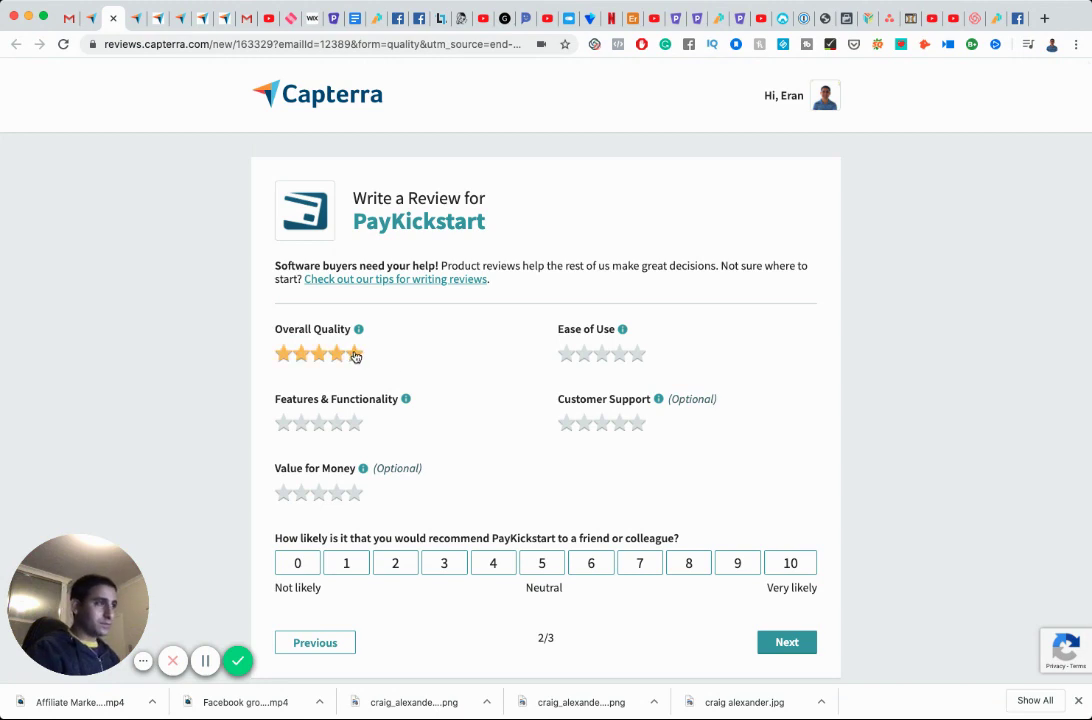
Give all four PayKickstart categories five stars, recommend it at 9, and continue.
{"action": "left_click", "coordinate": [354, 353]}
{"action": "left_click", "coordinate": [639, 355]}
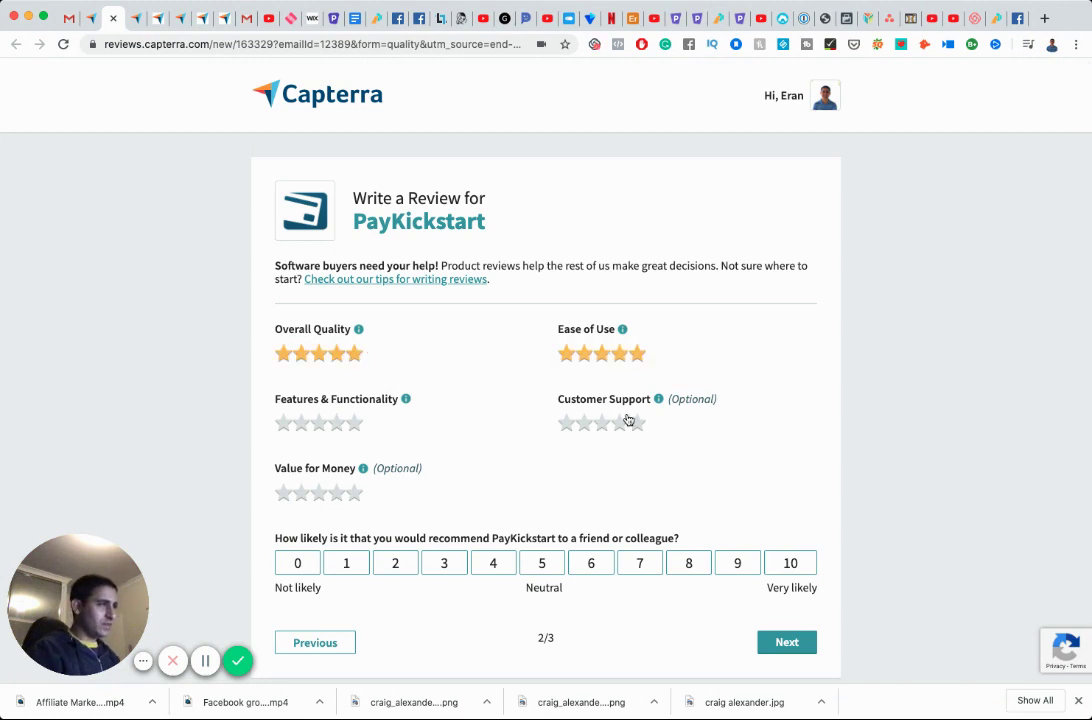
{"action": "left_click", "coordinate": [354, 423]}
{"action": "left_click", "coordinate": [355, 494]}
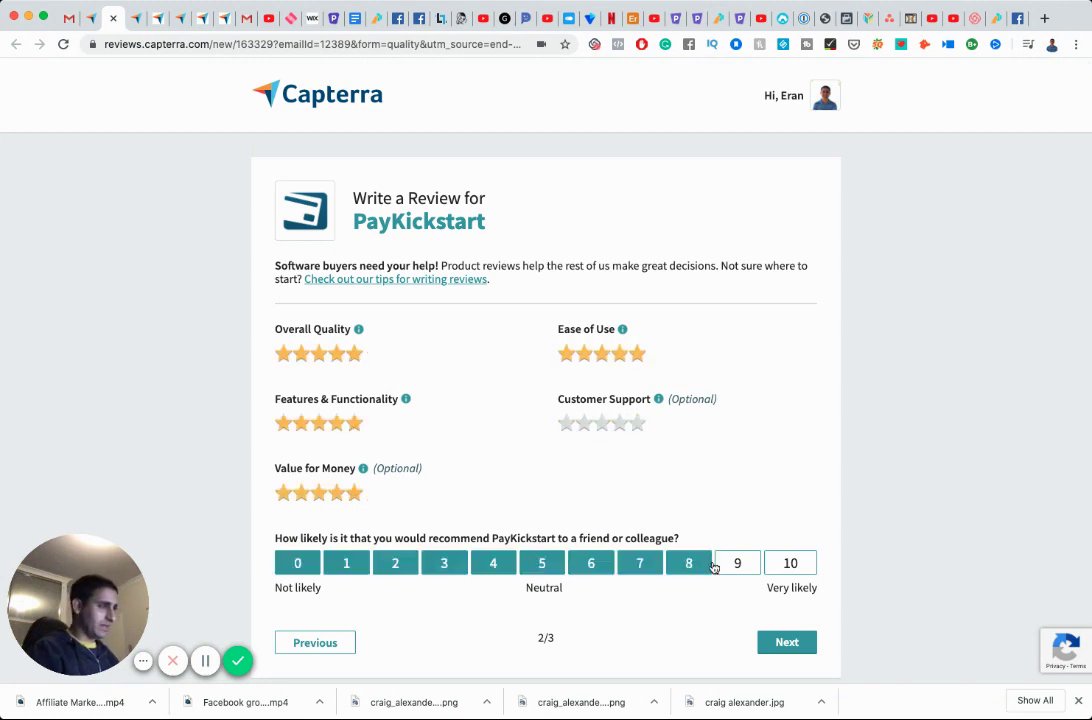
{"action": "left_click", "coordinate": [737, 563]}
{"action": "left_click", "coordinate": [787, 646]}
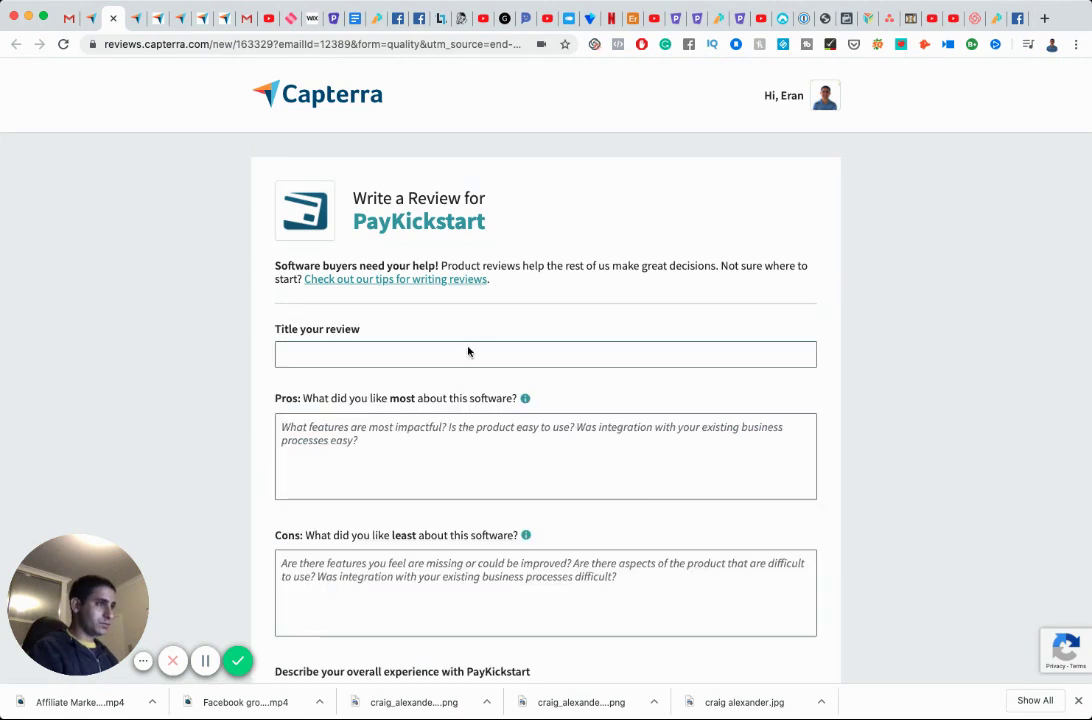
Title the review 'I use PayKickStart as a user (i.e. affiliate)' and write three Pros sentences.
{"action": "left_click", "coordinate": [471, 356]}
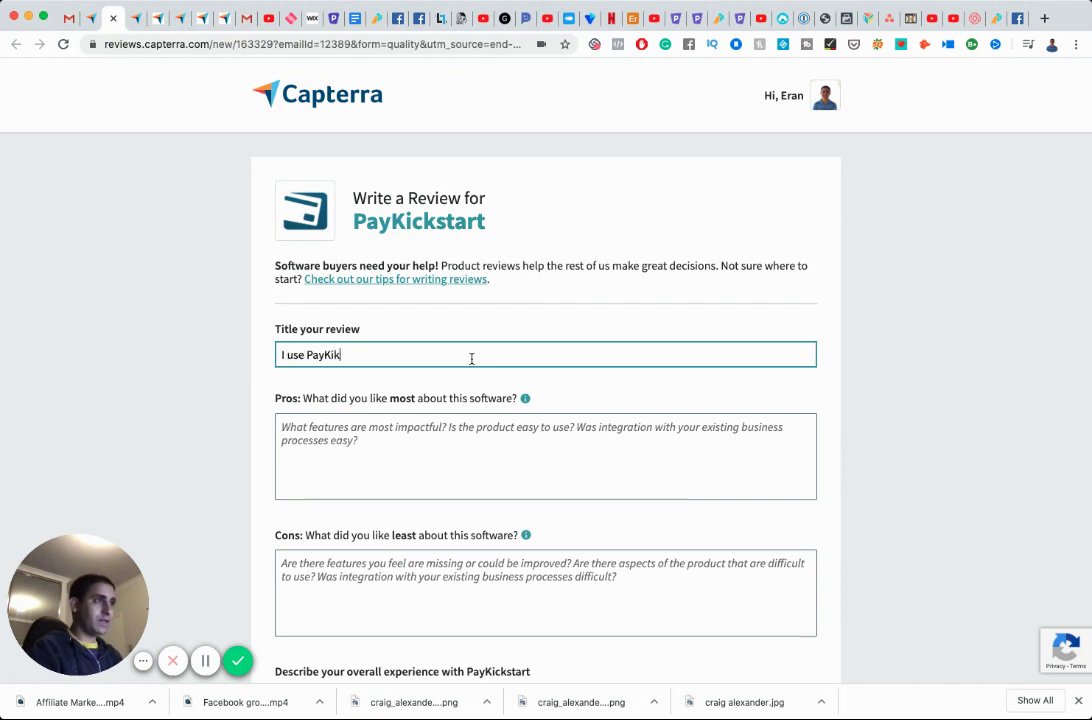
{"action": "type", "text": "I use PayKickStart "}
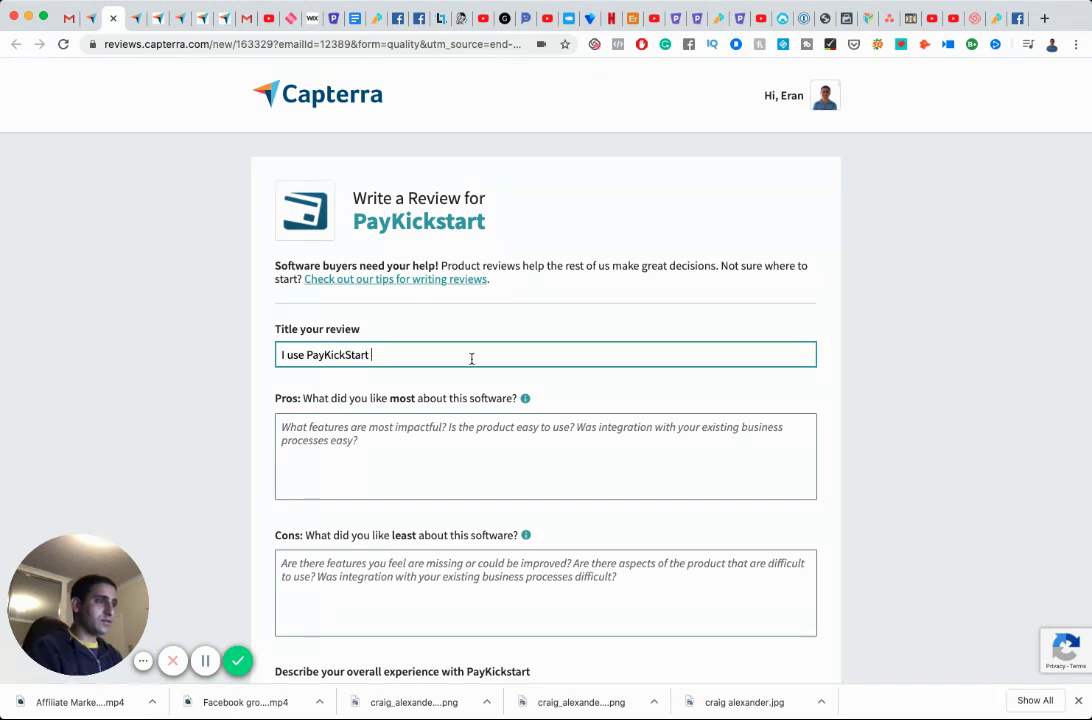
{"action": "type", "text": "as a user (i"}
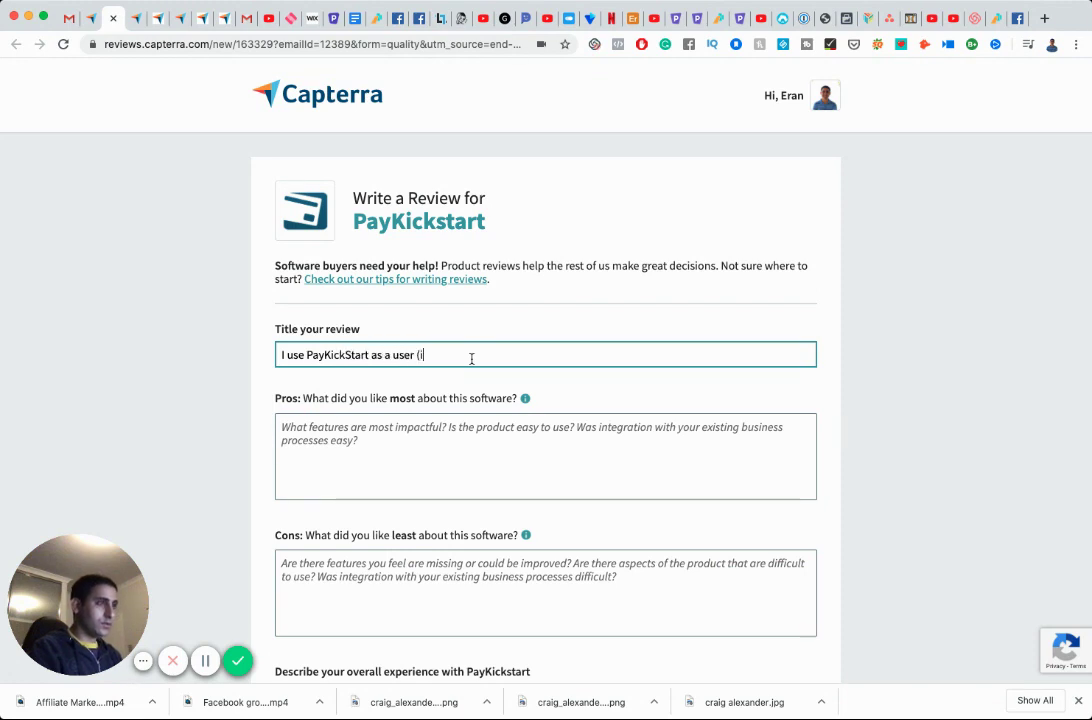
{"action": "type", "text": ".e. affiliate)"}
{"action": "key", "text": "Tab"}
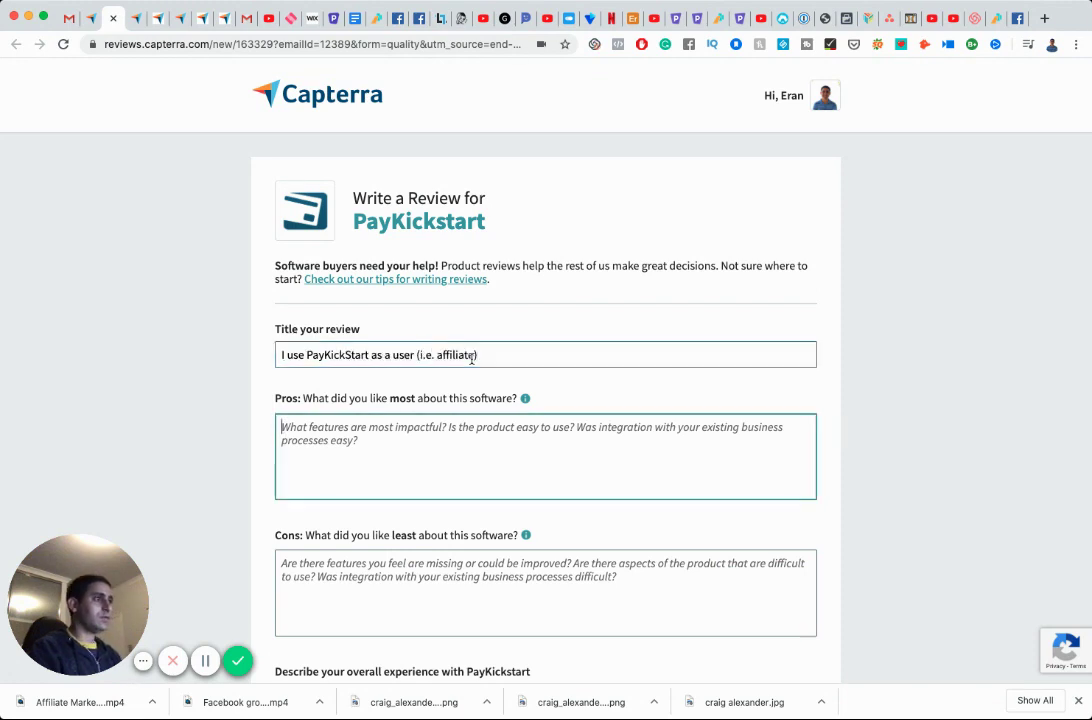
{"action": "type", "text": "I "}
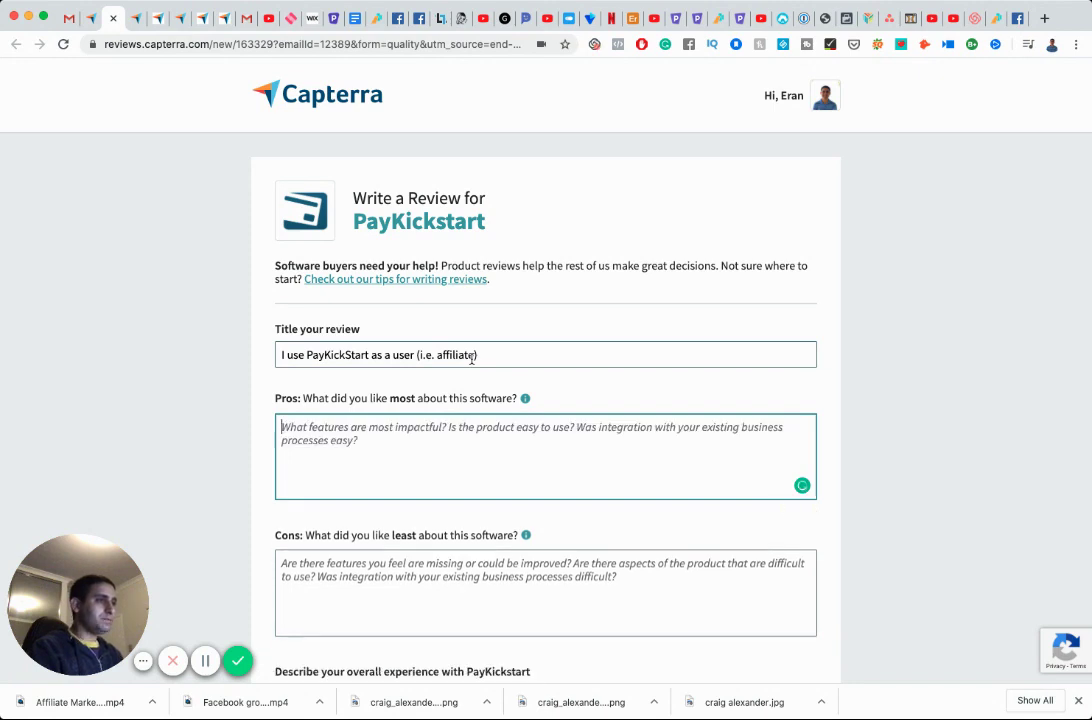
{"action": "type", "text": "lo"}
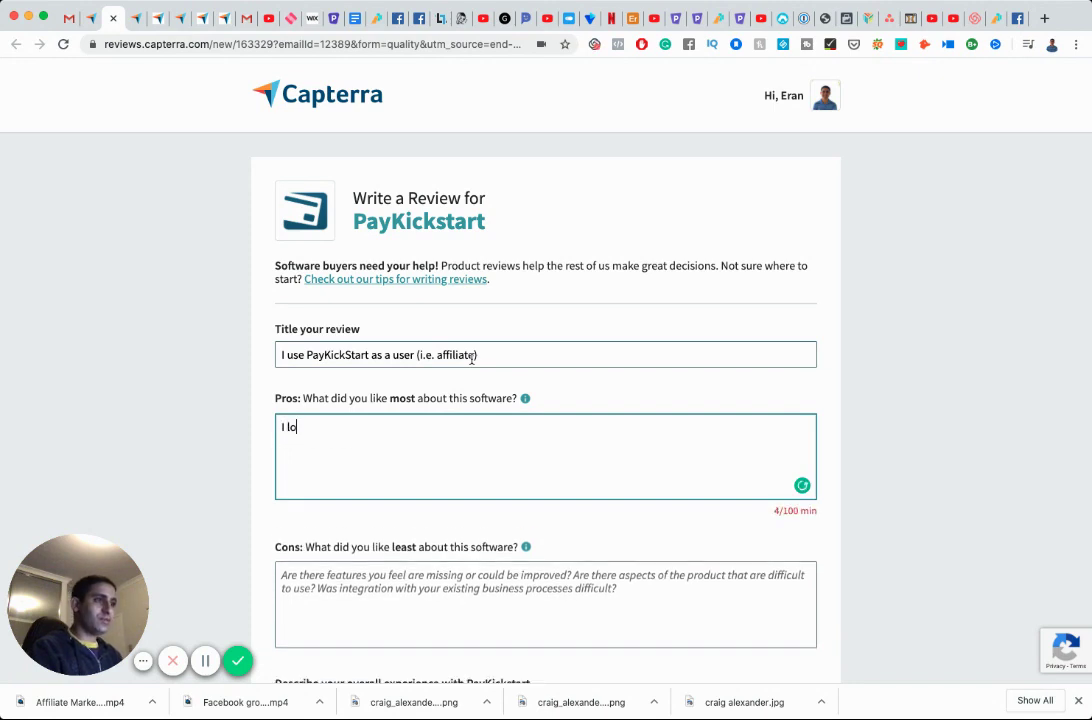
{"action": "type", "text": "ve the user-"}
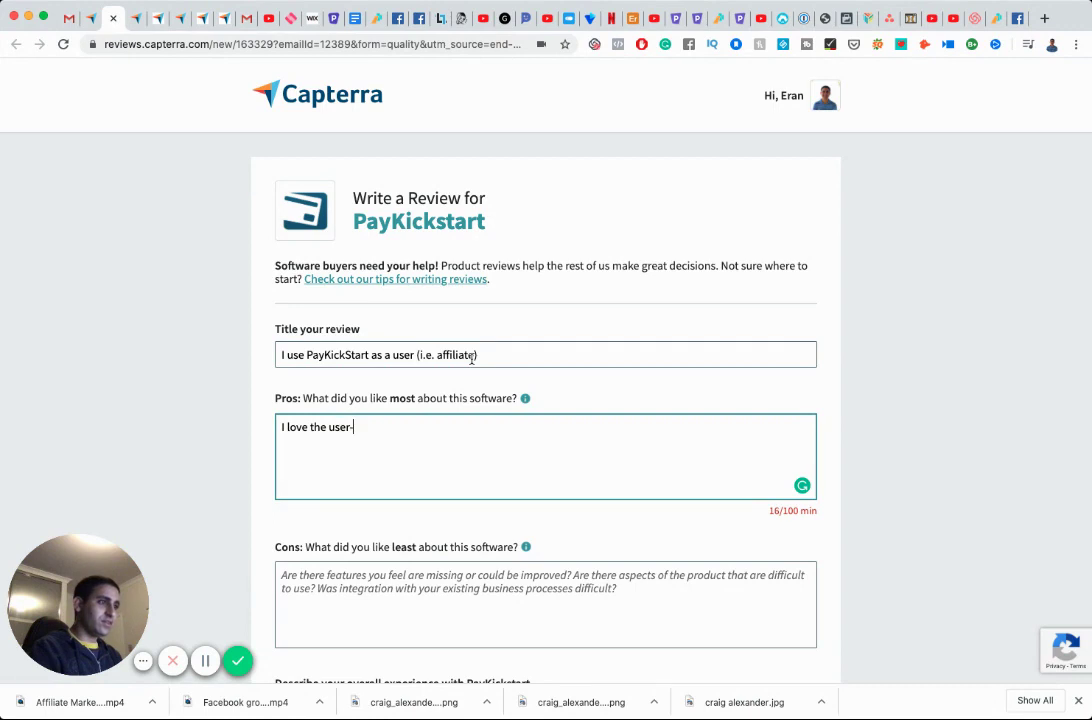
{"action": "type", "text": "interfa"}
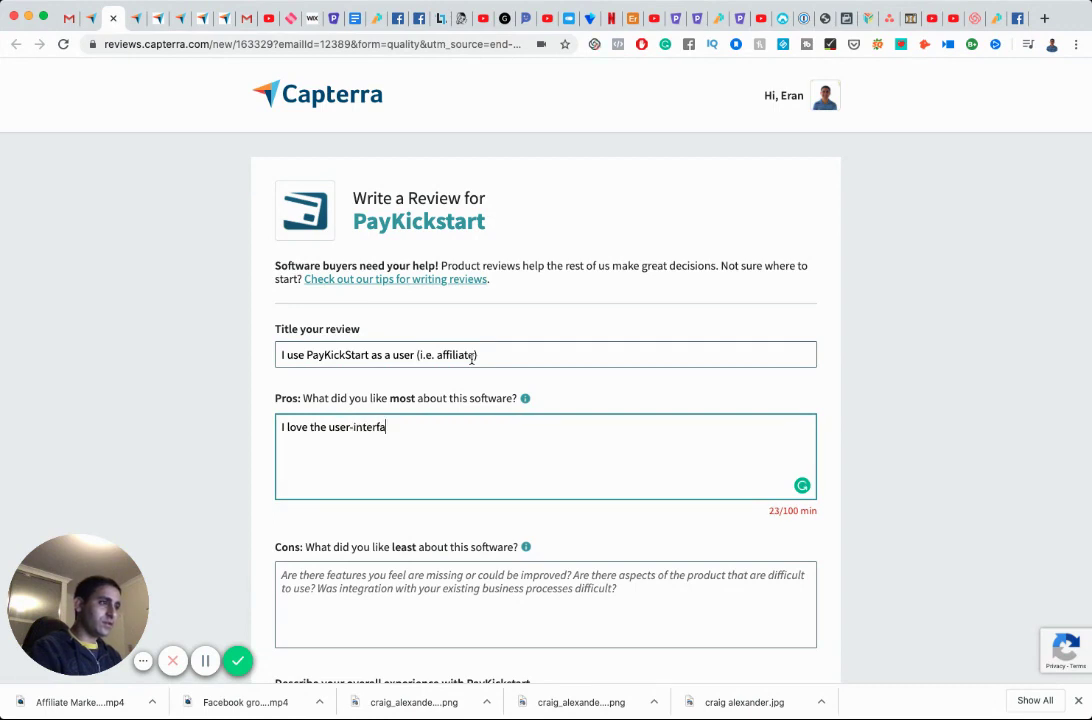
{"action": "type", "text": "ce from a soc"}
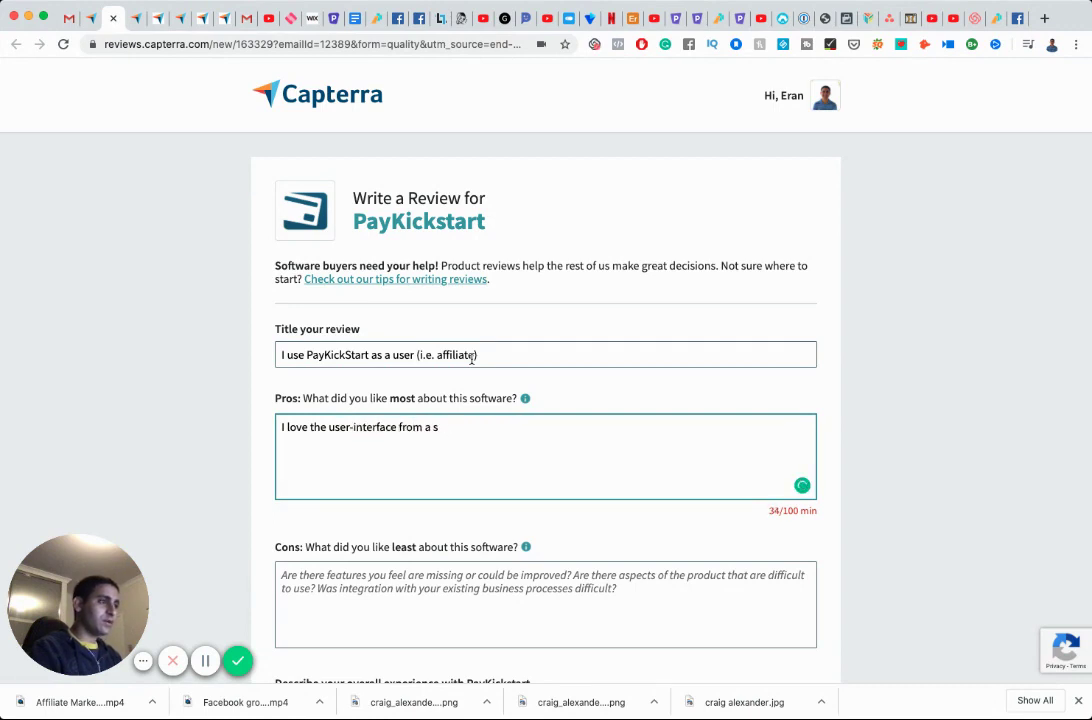
{"action": "key", "text": "BackSpace"}
{"action": "type", "text": "consumer standpoint."}
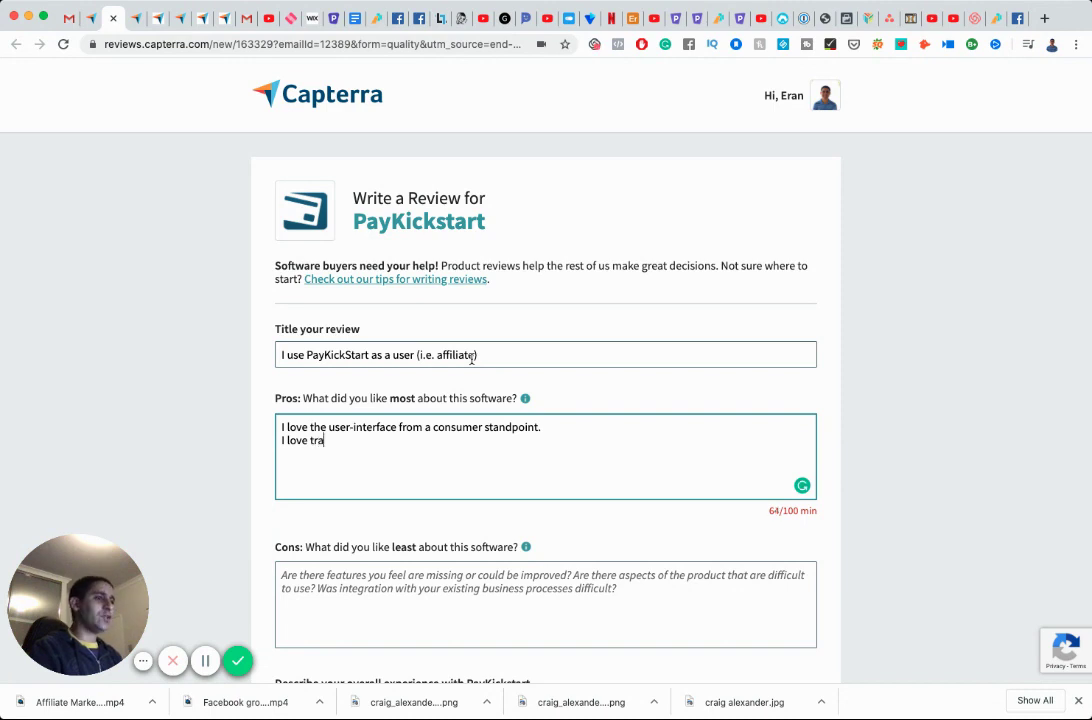
{"action": "type", "text": "cking"}
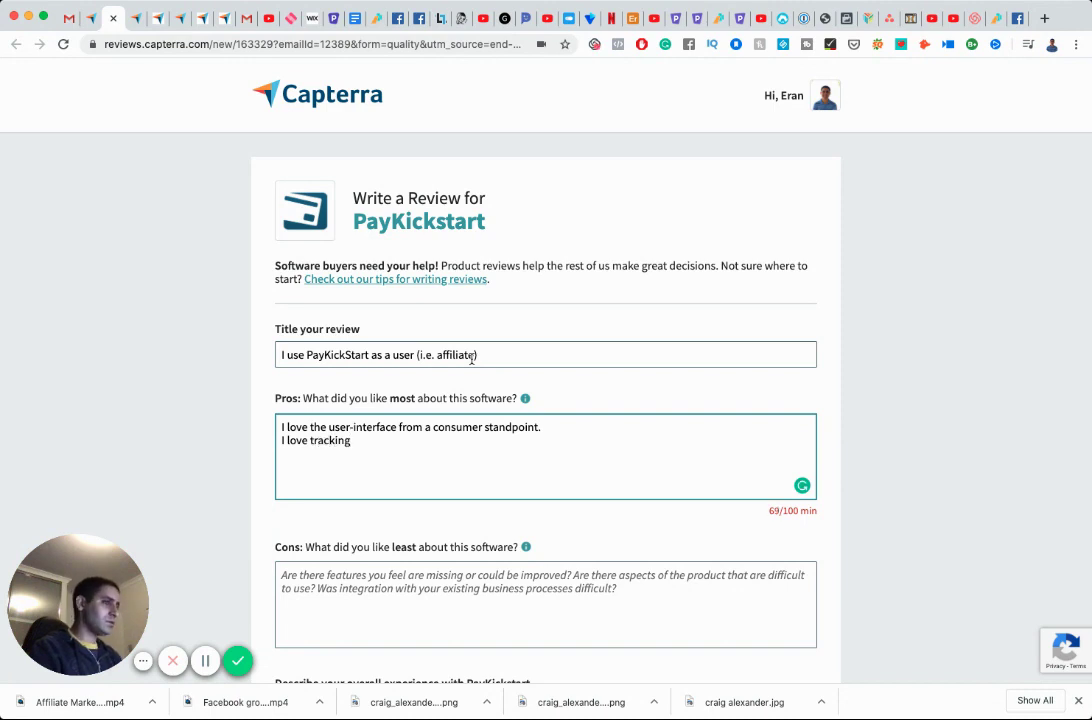
{"action": "type", "text": ", it's hi"}
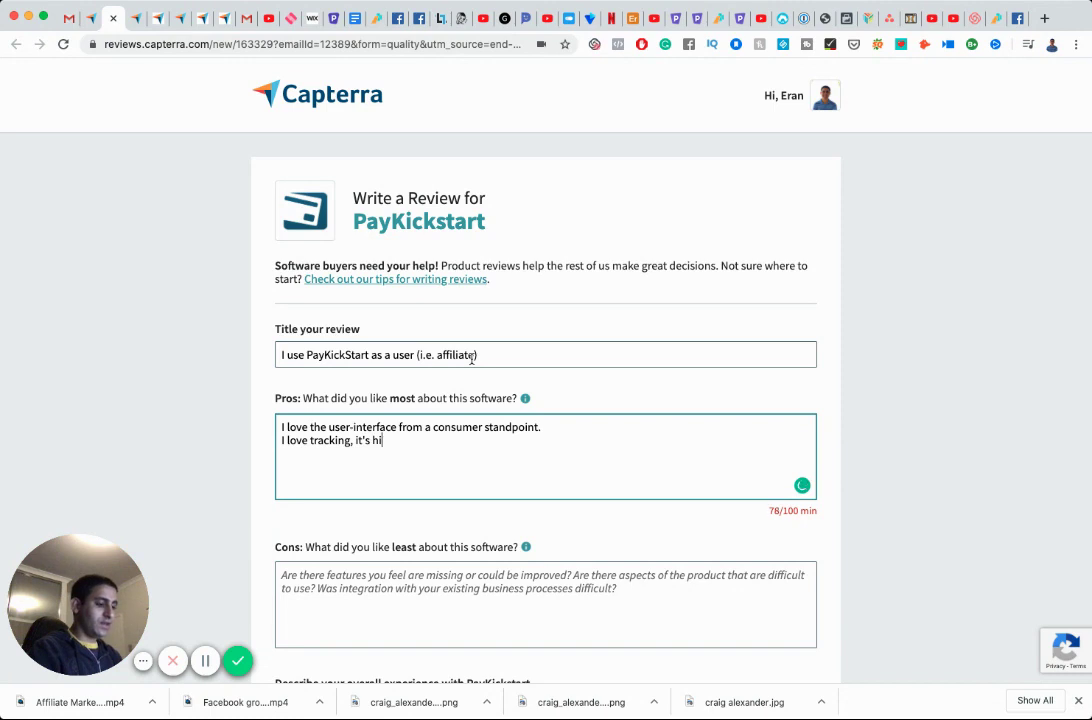
{"action": "type", "text": "ghly accurate ("}
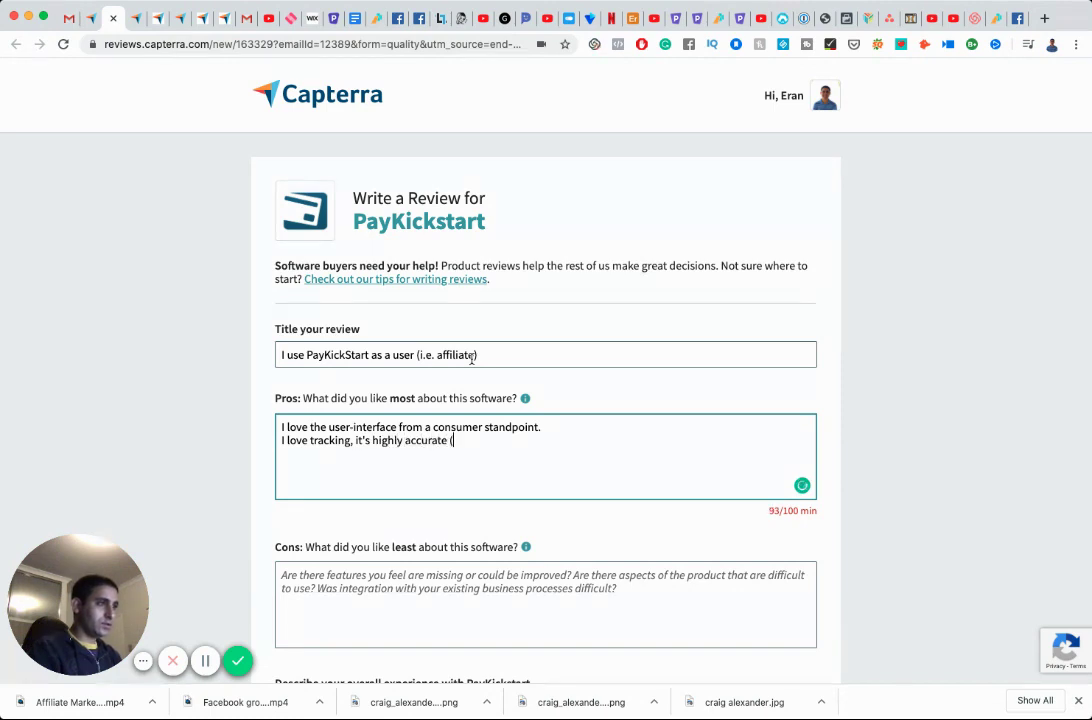
{"action": "type", "text": "I test it with in"}
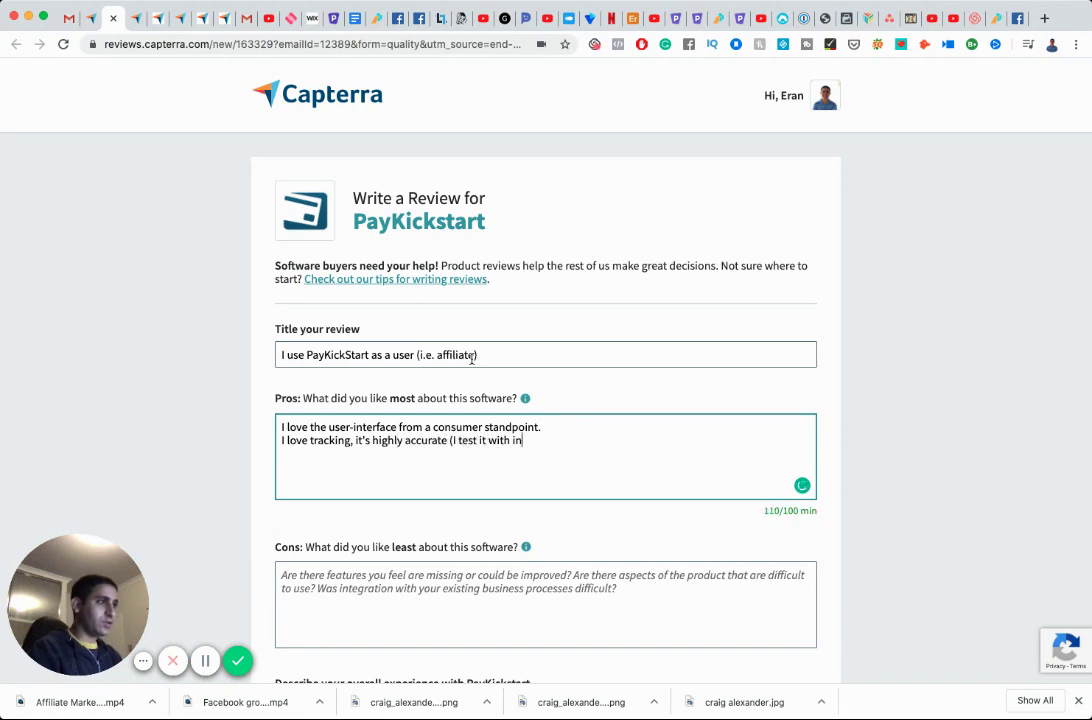
{"action": "type", "text": "cognito "}
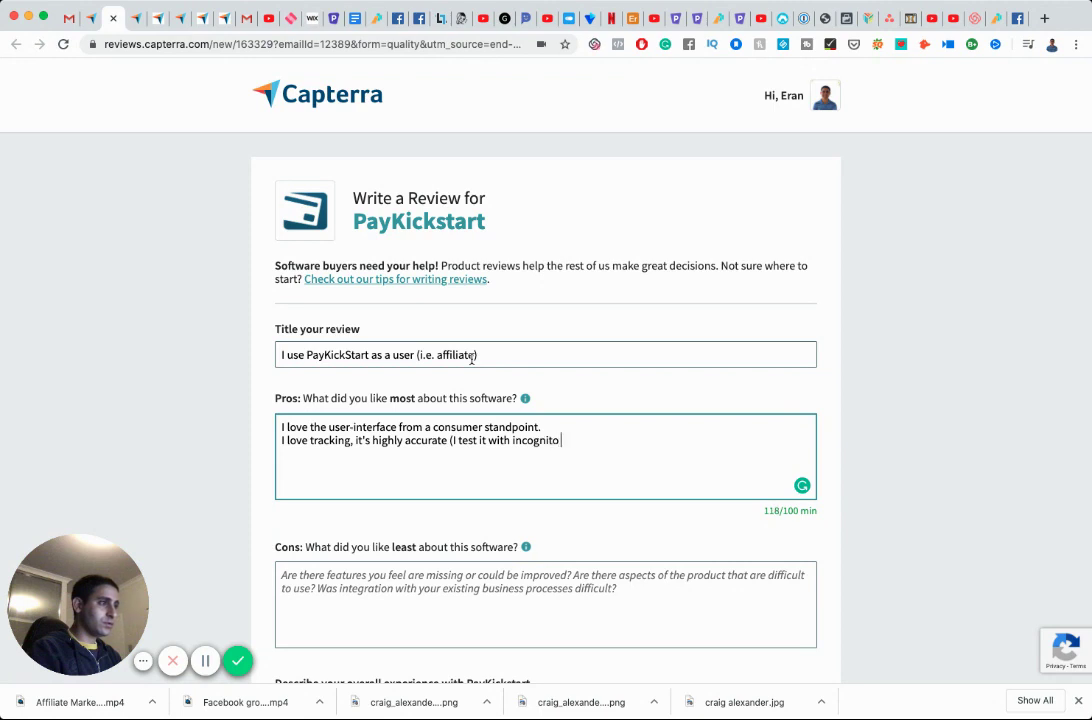
{"action": "type", "text": "when"}
{"action": "type", "text": "sign up for "}
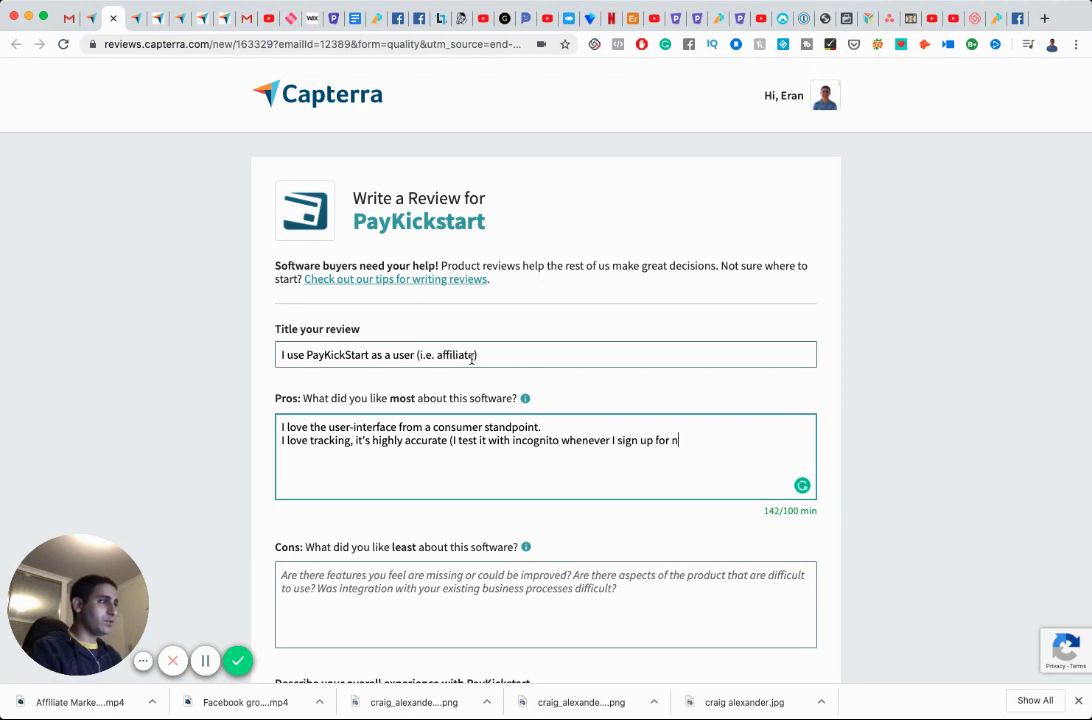
{"action": "type", "text": "new affiliate programs). "}
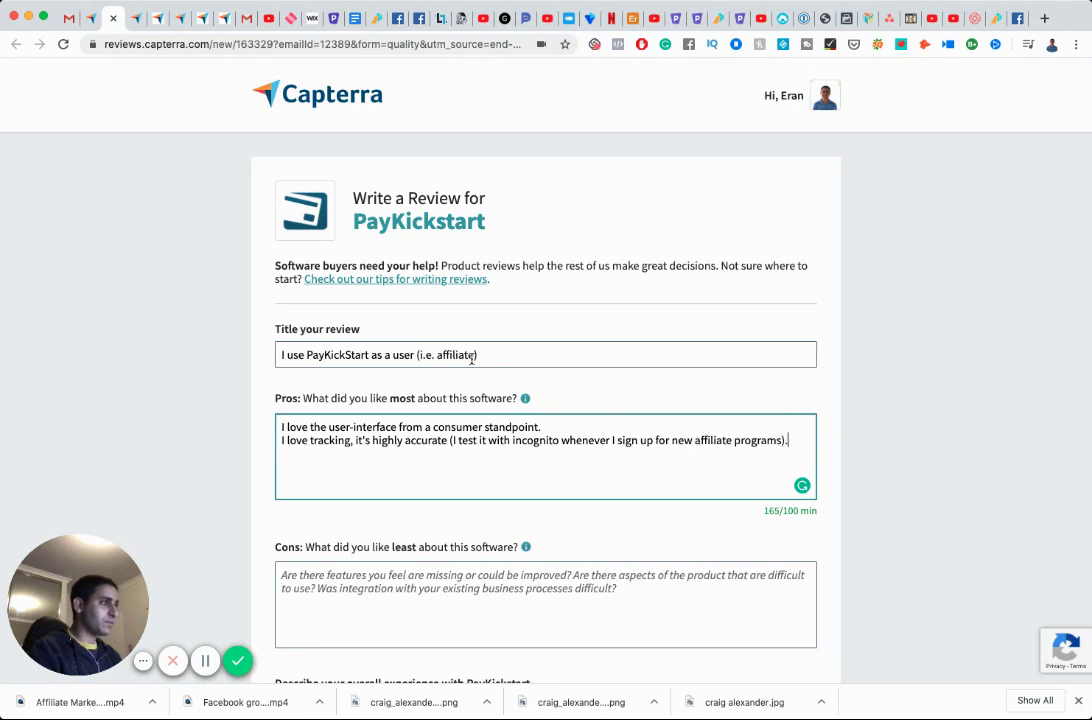
{"action": "type", "text": "The notifica"}
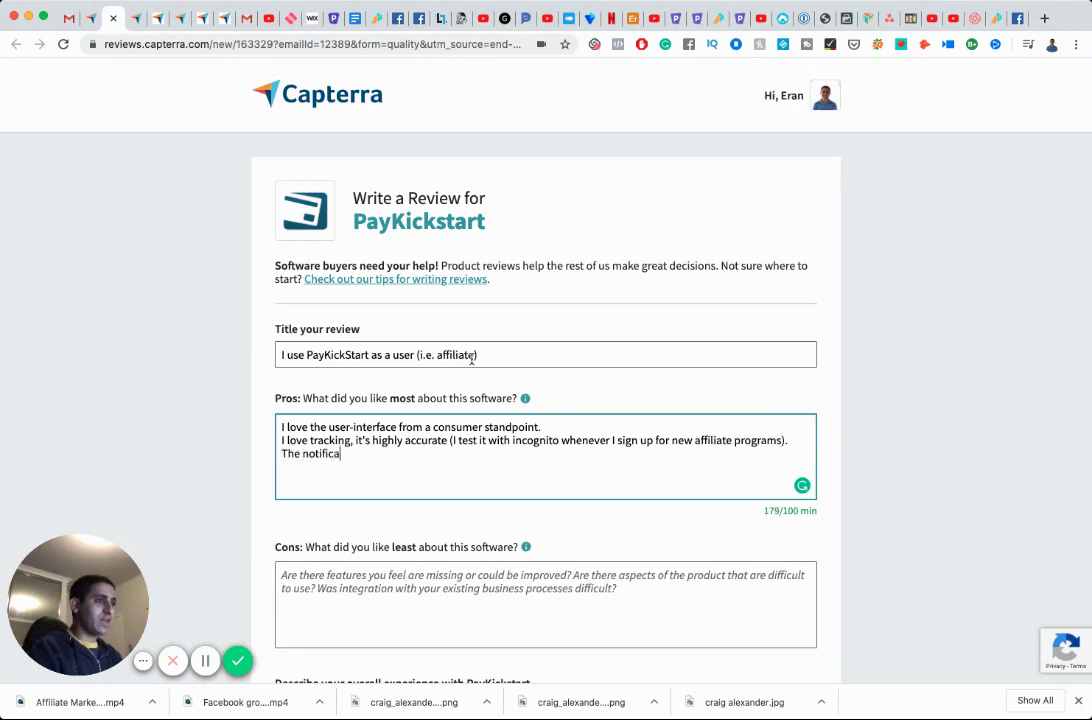
{"action": "type", "text": "tions when you ge"}
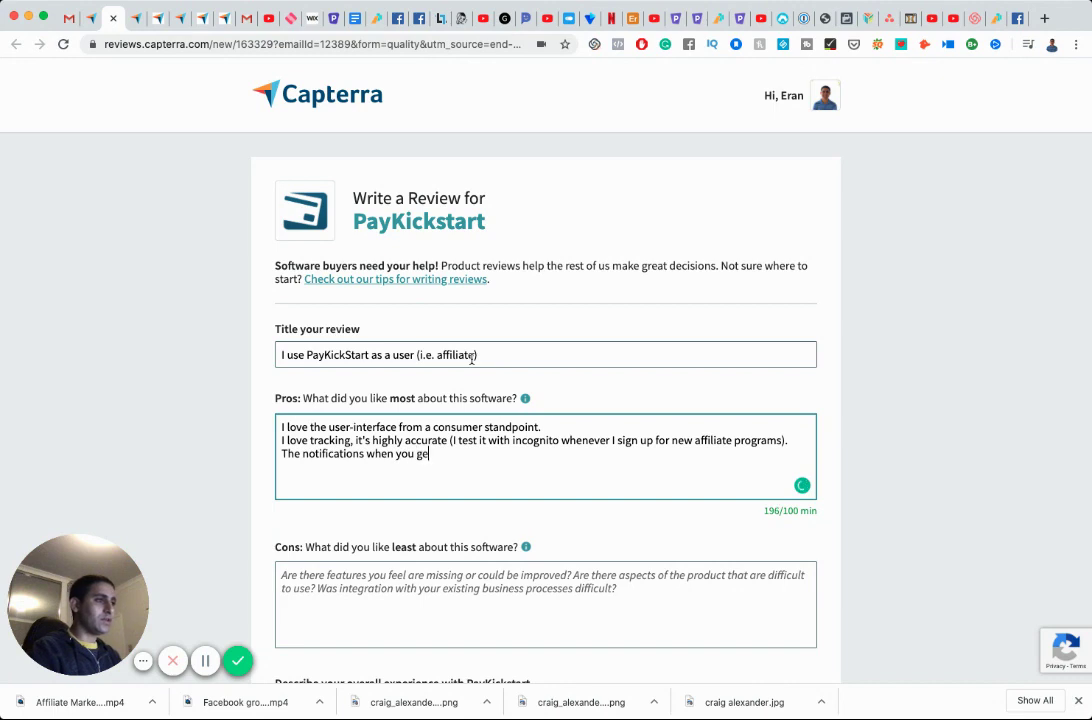
{"action": "type", "text": "t approved"}
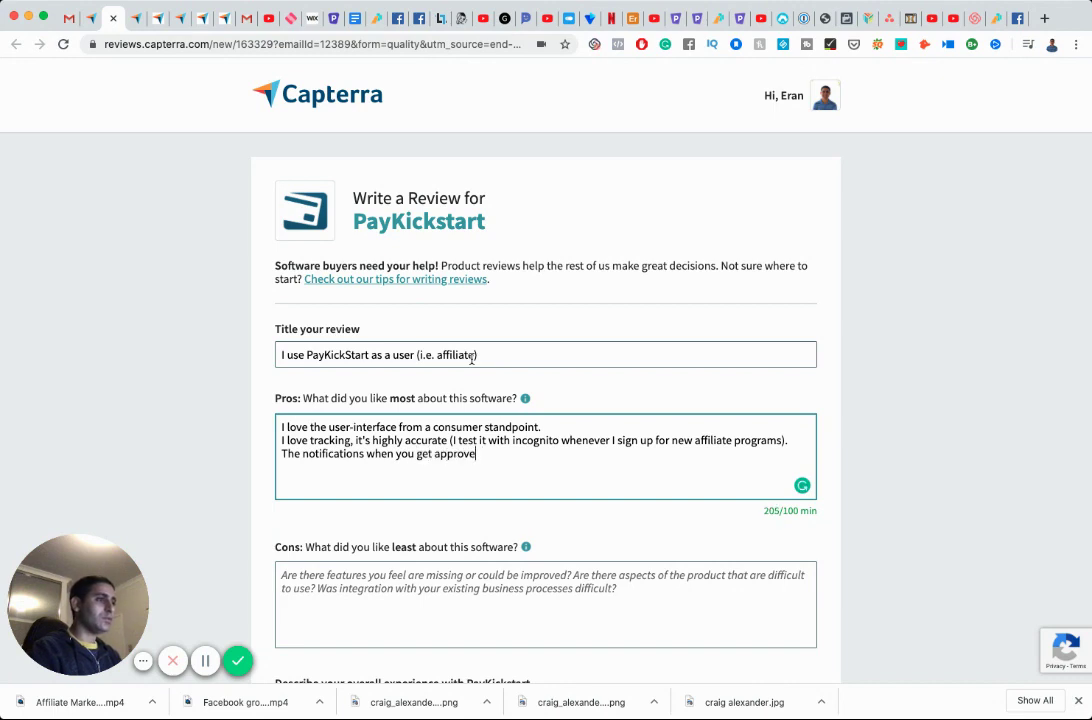
{"action": "key", "text": "BackSpace"}
{"action": "key", "text": "BackSpace"}
{"action": "key", "text": "BackSpace"}
{"action": "key", "text": "BackSpace"}
{"action": "key", "text": "BackSpace"}
{"action": "key", "text": "BackSpace"}
{"action": "key", "text": "BackSpace"}
{"action": "key", "text": "BackSpace"}
{"action": "key", "text": "BackSpace"}
{"action": "key", "text": "BackSpace"}
{"action": "key", "text": "BackSpace"}
{"action": "key", "text": "BackSpace"}
{"action": "key", "text": "BackSpace"}
{"action": "key", "text": "BackSpace"}
{"action": "key", "text": "BackSpace"}
{"action": "key", "text": "BackSpace"}
{"action": "key", "text": "BackSpace"}
{"action": "key", "text": "BackSpace"}
{"action": "key", "text": "BackSpace"}
{"action": "key", "text": "BackSpace"}
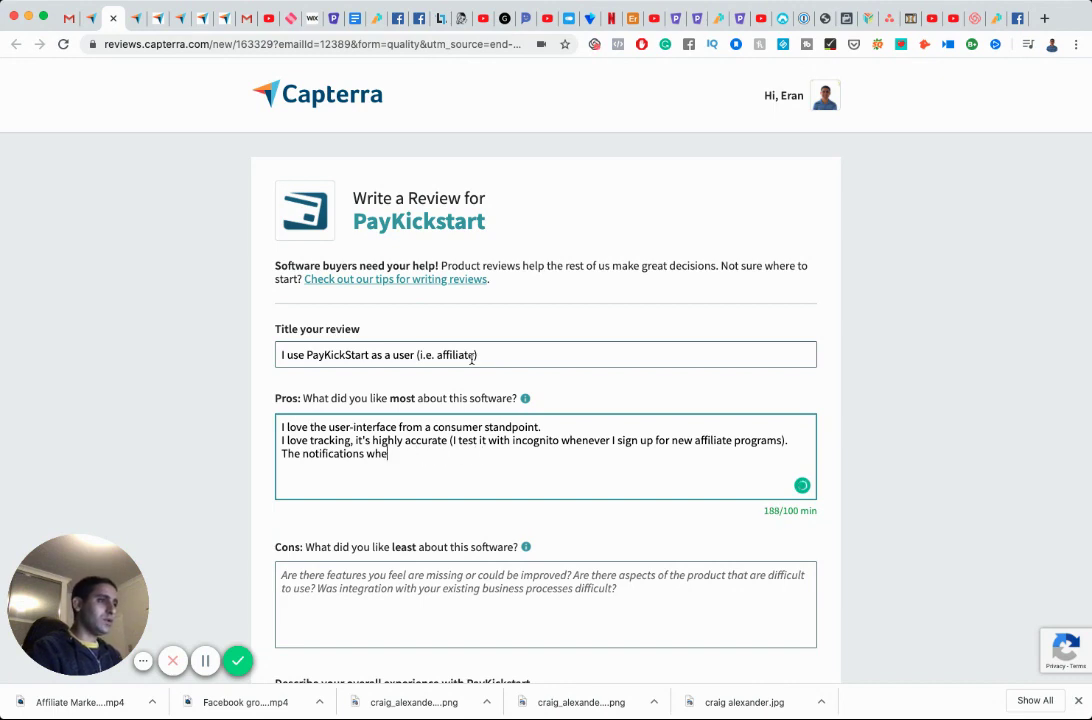
{"action": "type", "text": "are "}
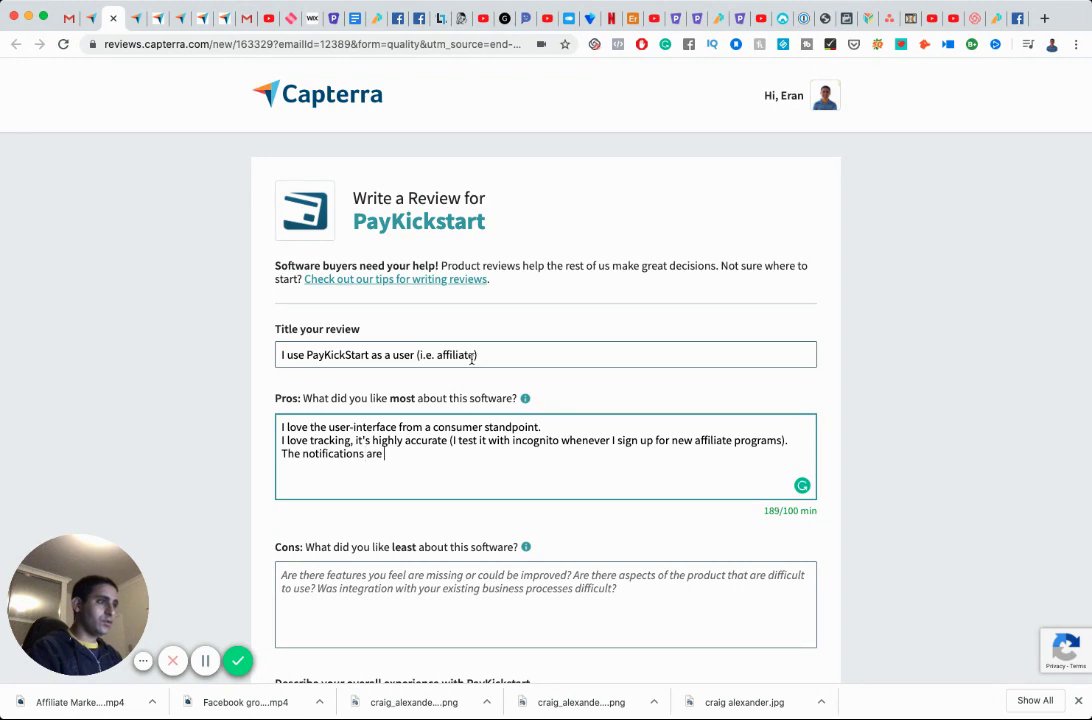
{"action": "type", "text": "good, i.e. deliver"}
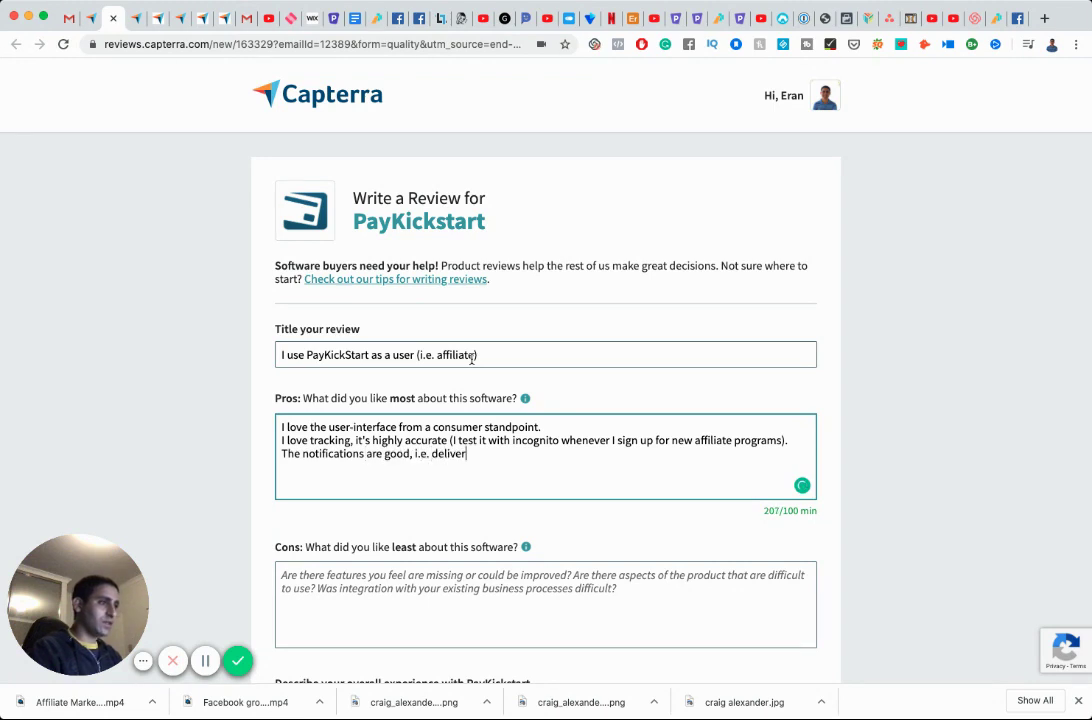
{"action": "type", "text": "ability comes to my inb"}
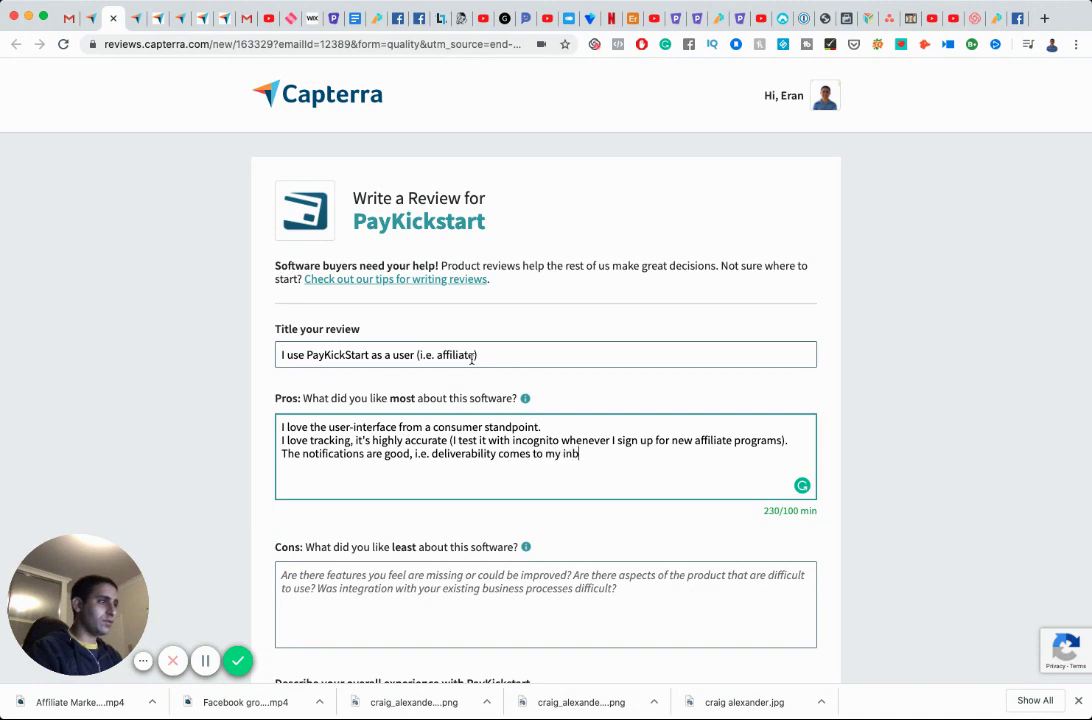
{"action": "type", "text": "ox, not spam."}
{"action": "scroll", "coordinate": [525, 385], "scroll_direction": "down", "scroll_amount": 3}
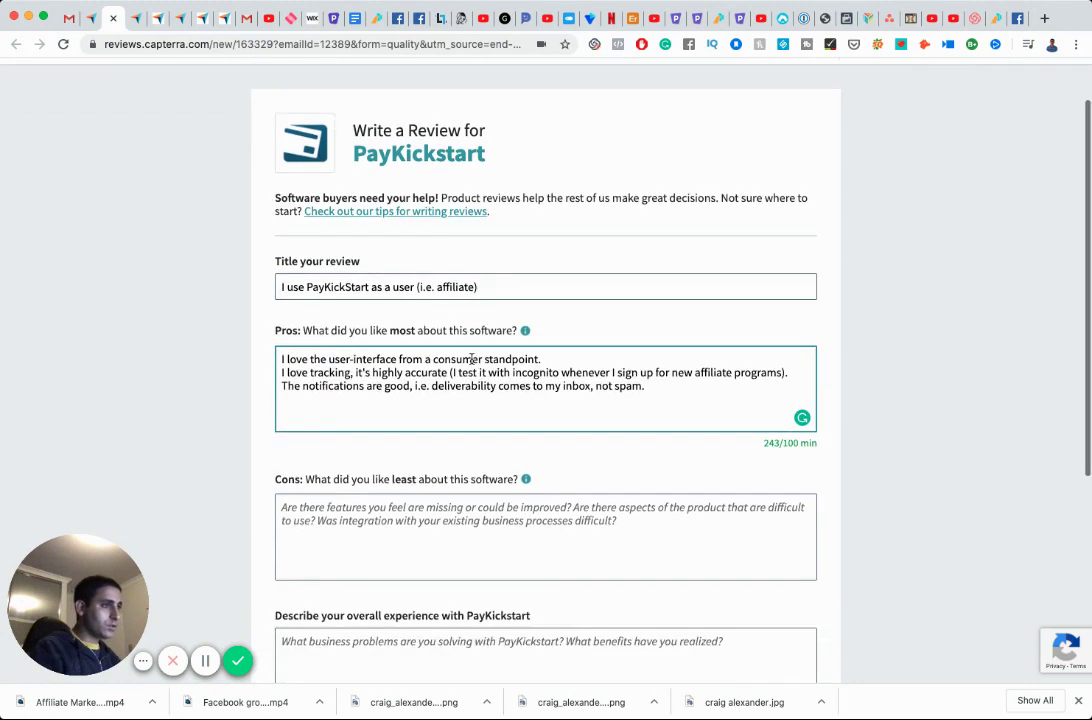
Write Cons: nothing disliked; the one link issue was an affiliate program's fault, not PayKickStart.
{"action": "left_click", "coordinate": [530, 437]}
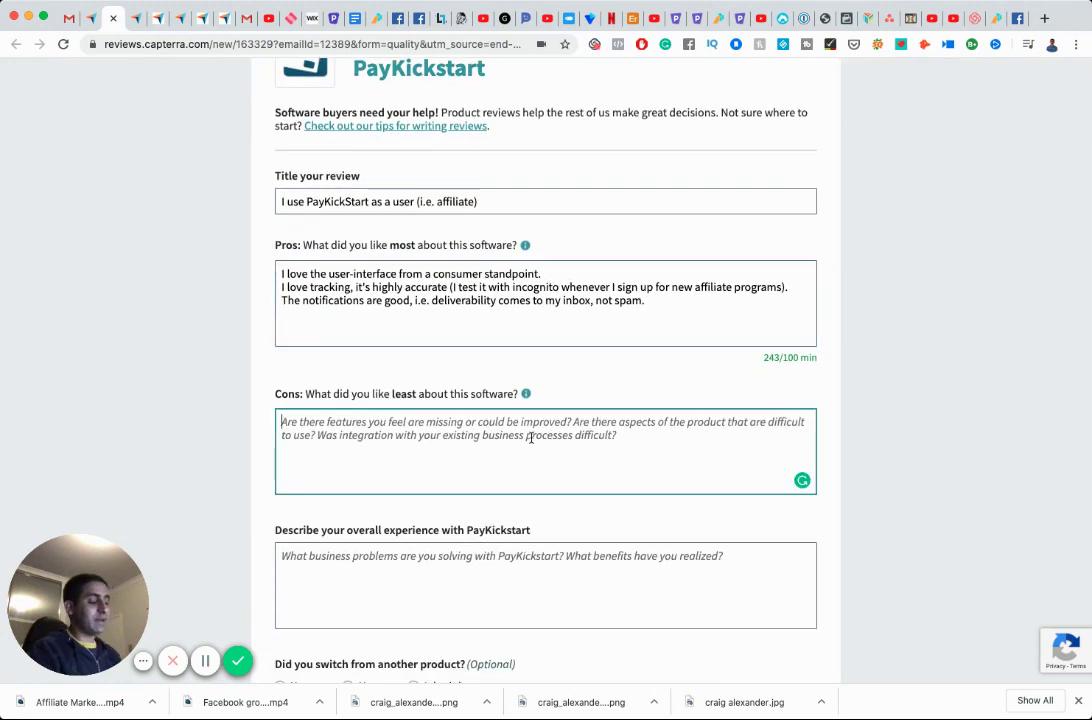
{"action": "type", "text": "Nothing not "}
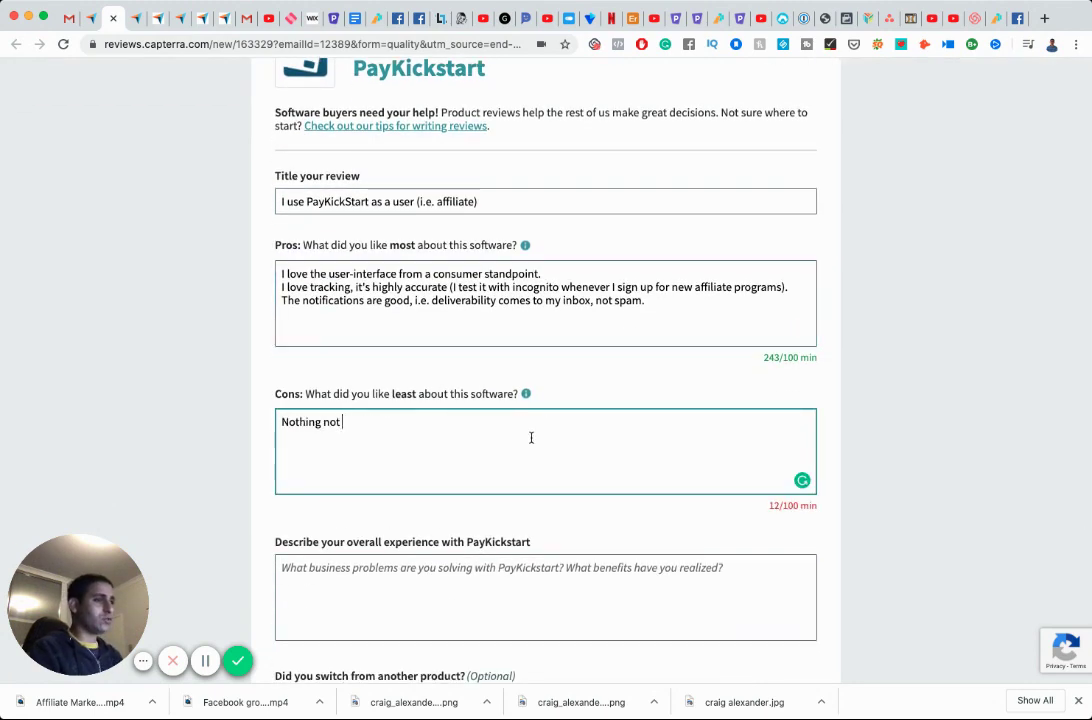
{"action": "type", "text": "to like. "}
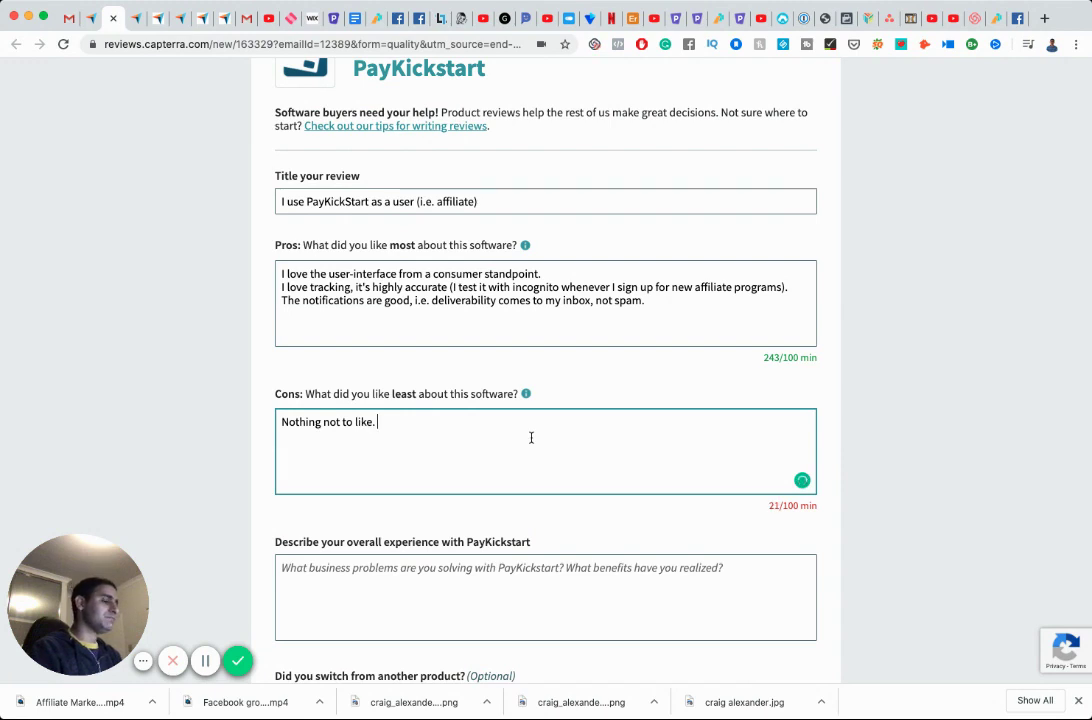
{"action": "type", "text": "Every "}
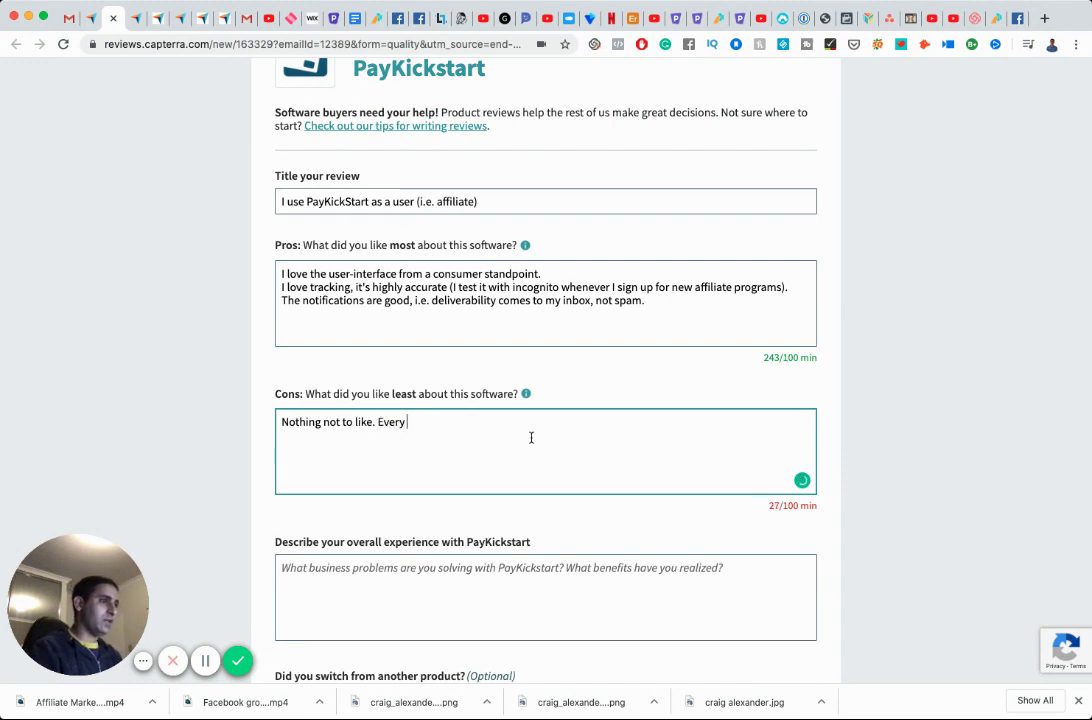
{"action": "type", "text": "affi"}
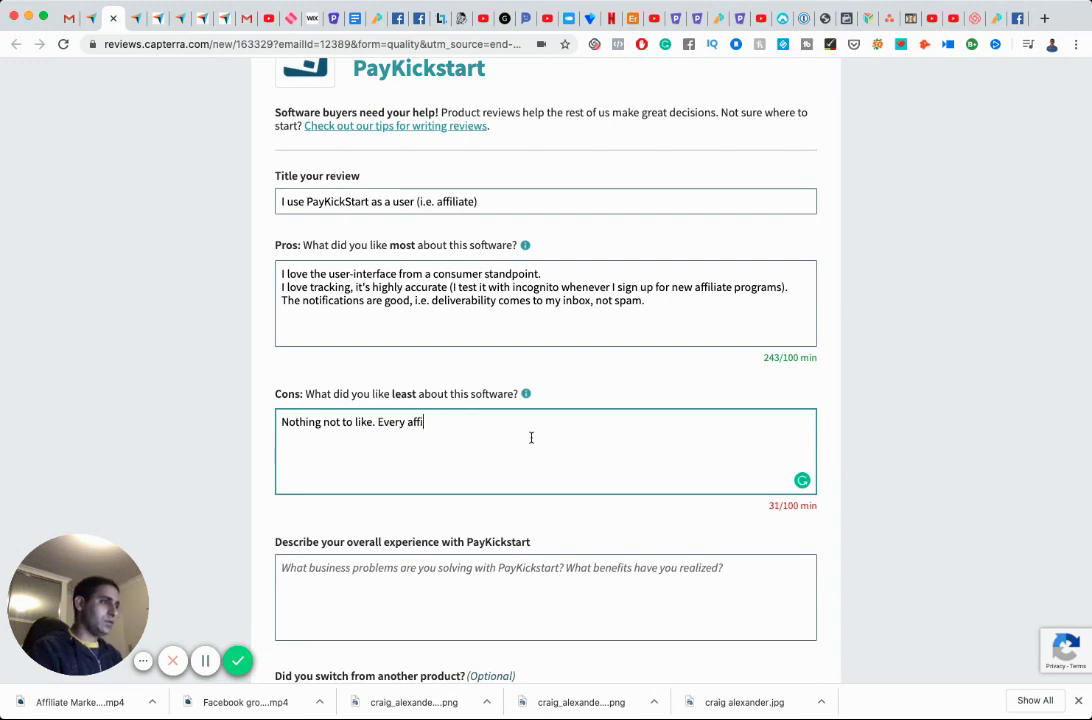
{"action": "type", "text": "liate program has been "}
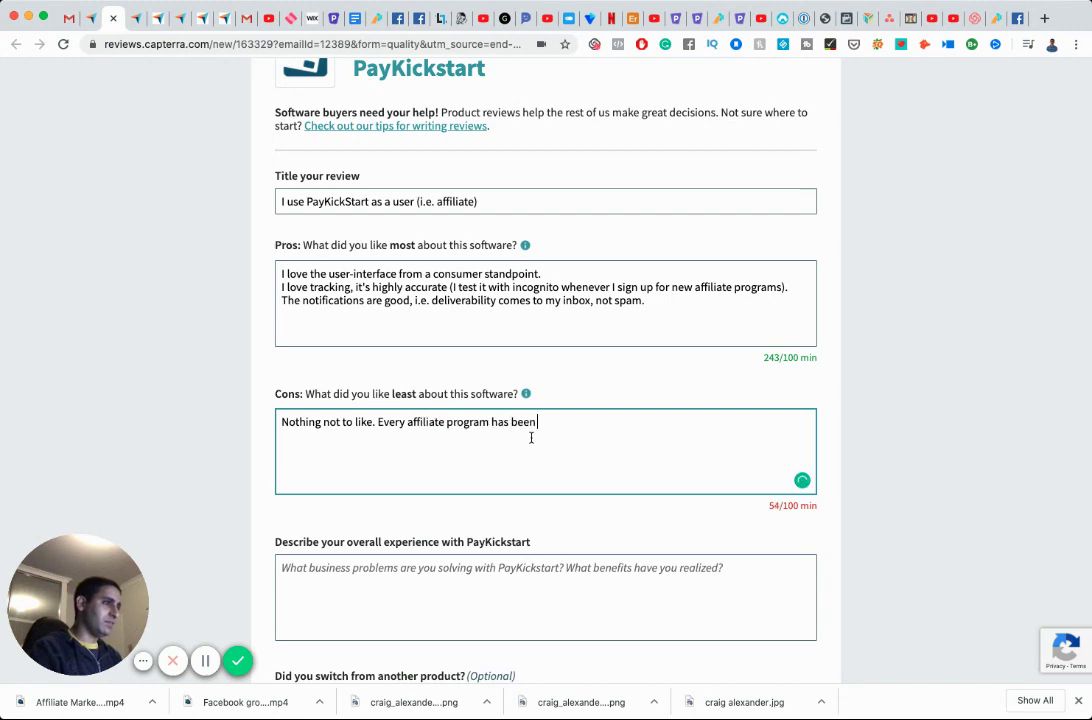
{"action": "type", "text": "fine. I did have one issue once"}
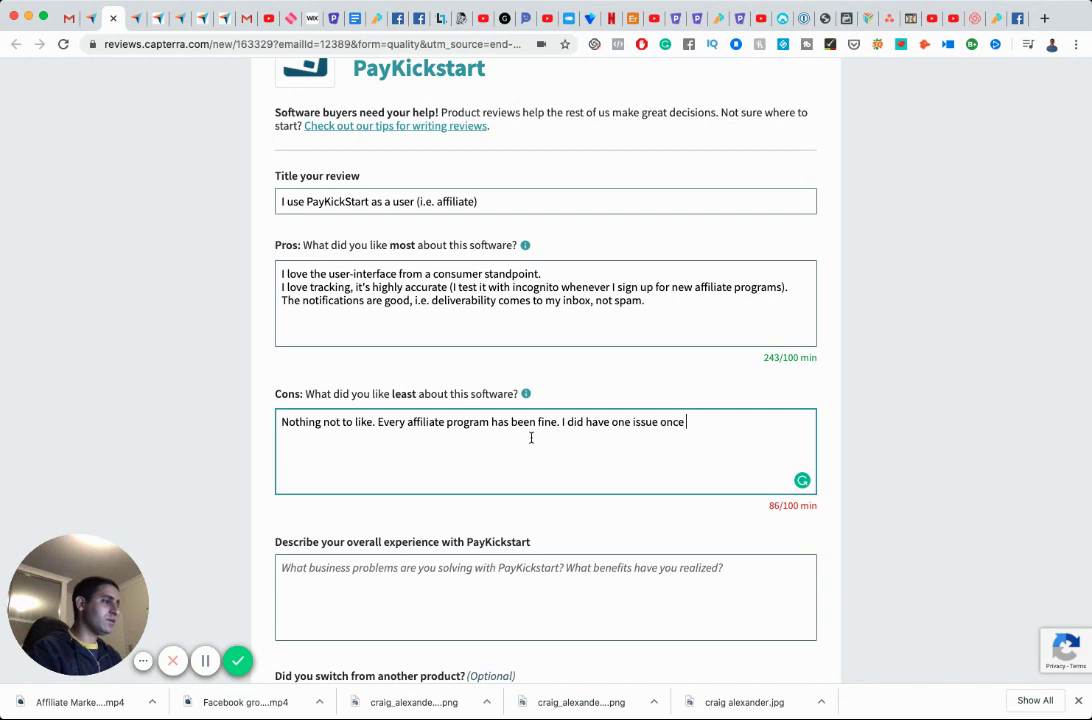
{"action": "type", "text": " with a link,"}
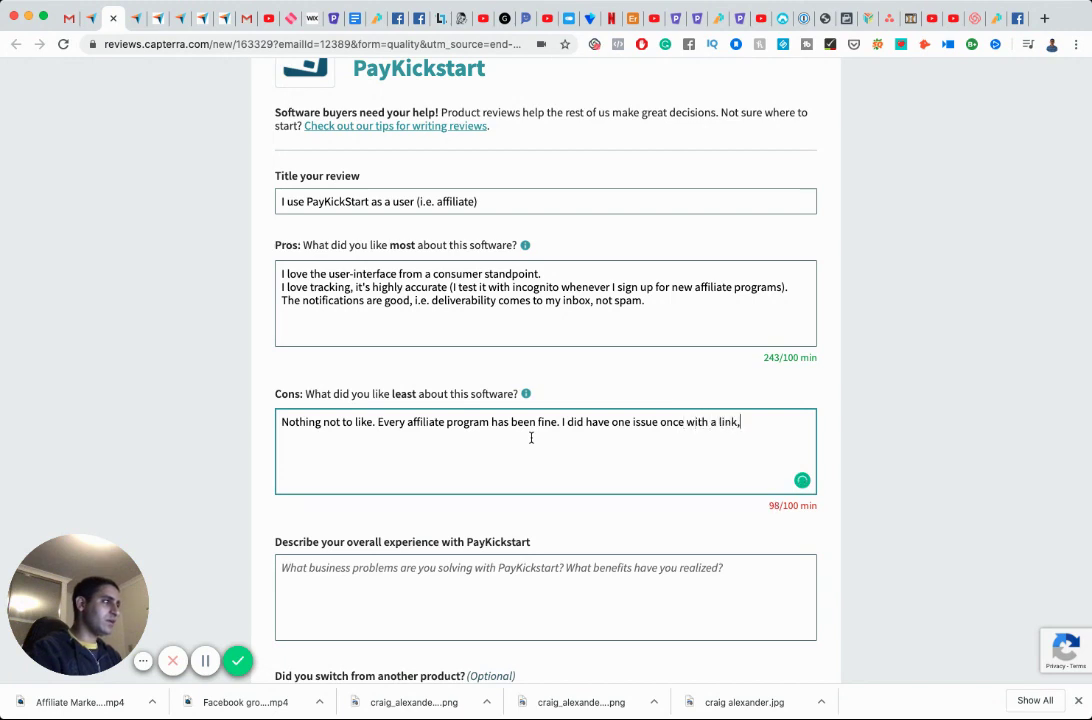
{"action": "type", "text": " but it was the specific affil"}
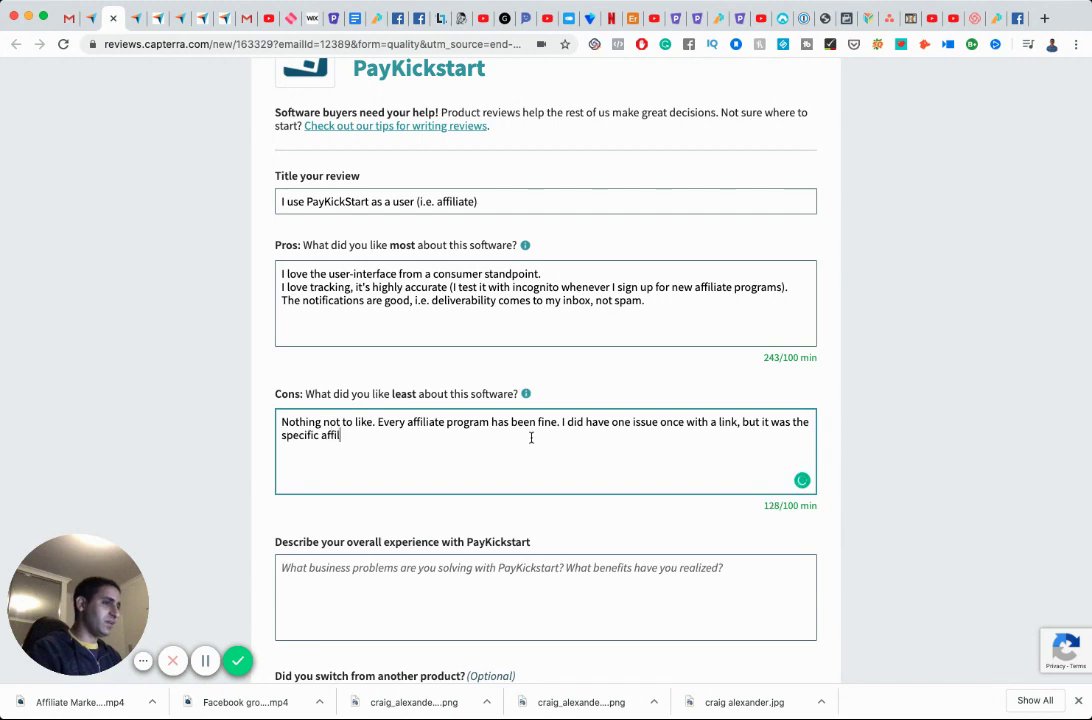
{"action": "type", "text": "iate program I was usei"}
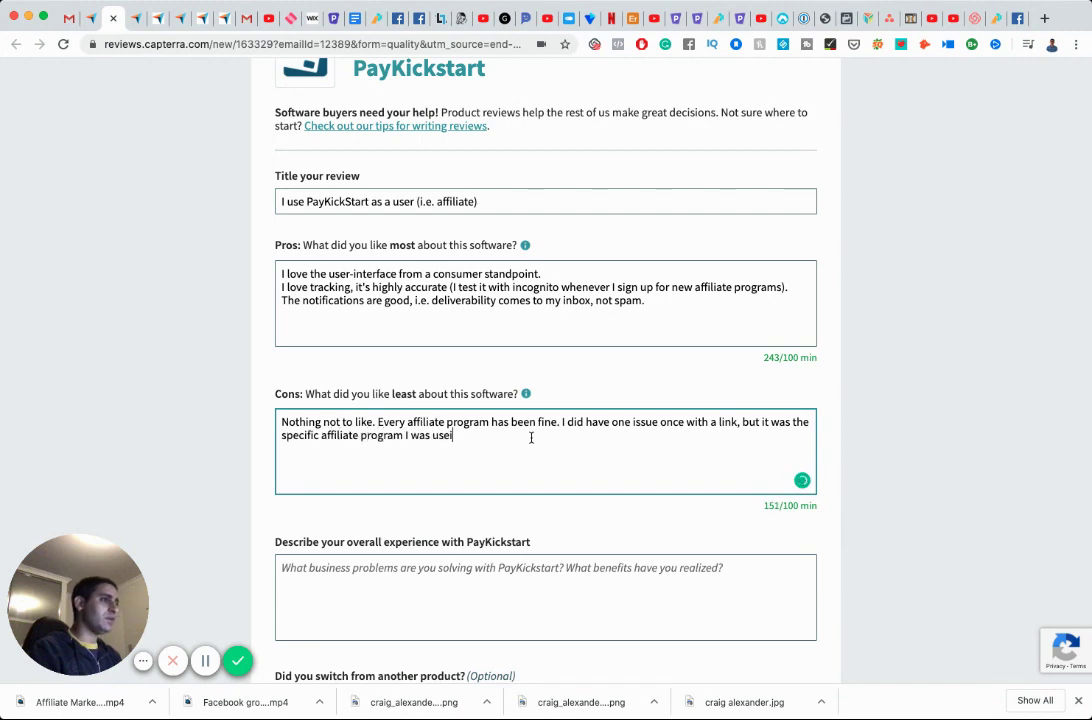
{"action": "key", "text": "BackSpace"}
{"action": "key", "text": "BackSpace"}
{"action": "type", "text": "ing"}
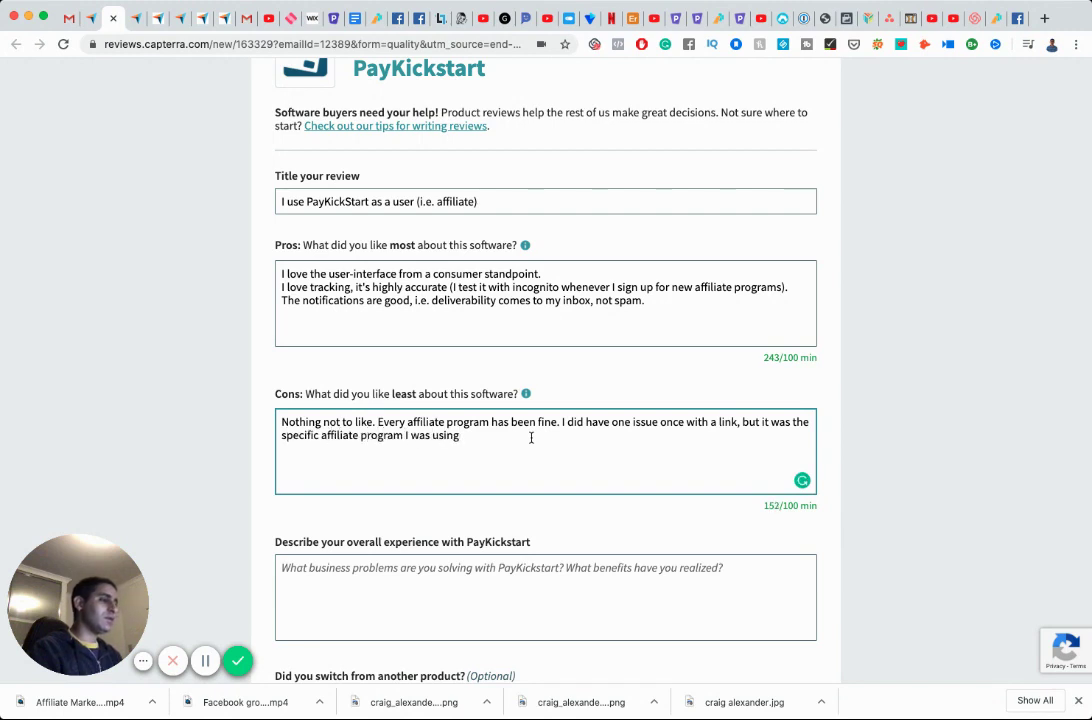
{"action": "type", "text": ", not P"}
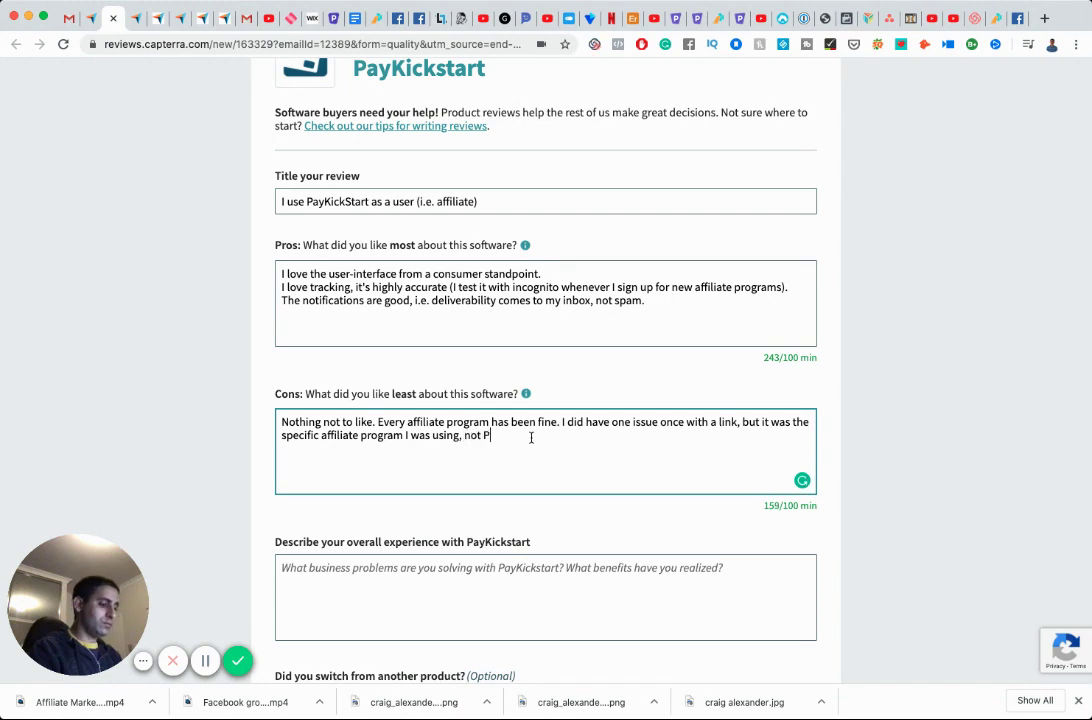
{"action": "type", "text": "ayKickS"}
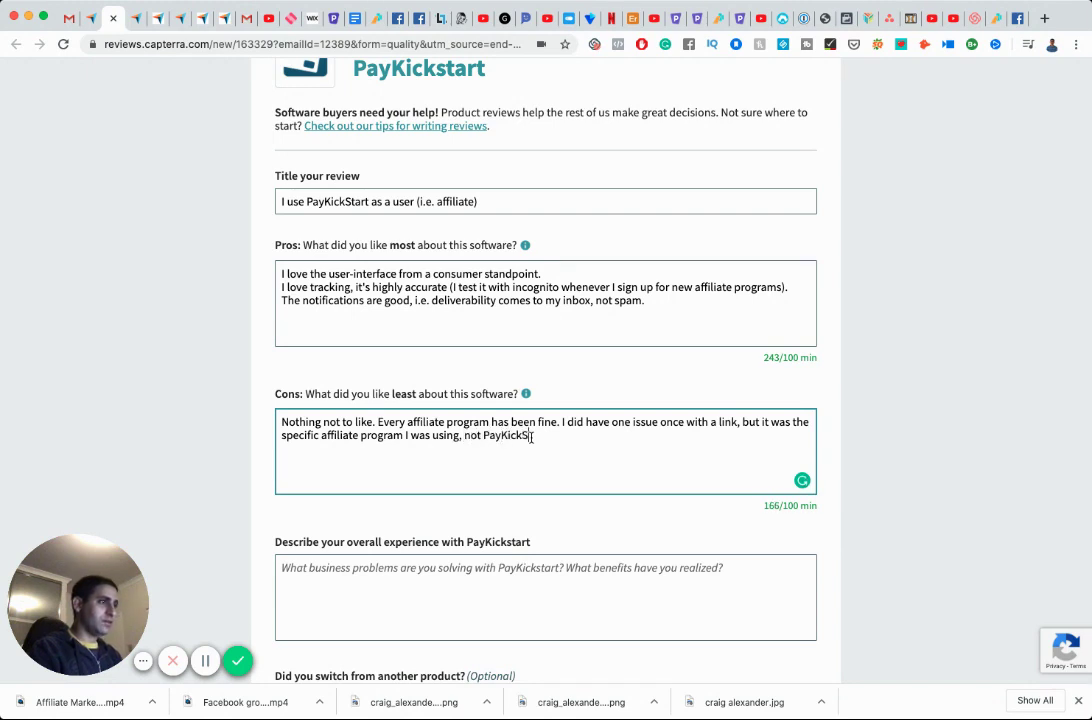
{"action": "type", "text": "tart."}
{"action": "scroll", "coordinate": [531, 437], "scroll_direction": "down", "scroll_amount": 5}
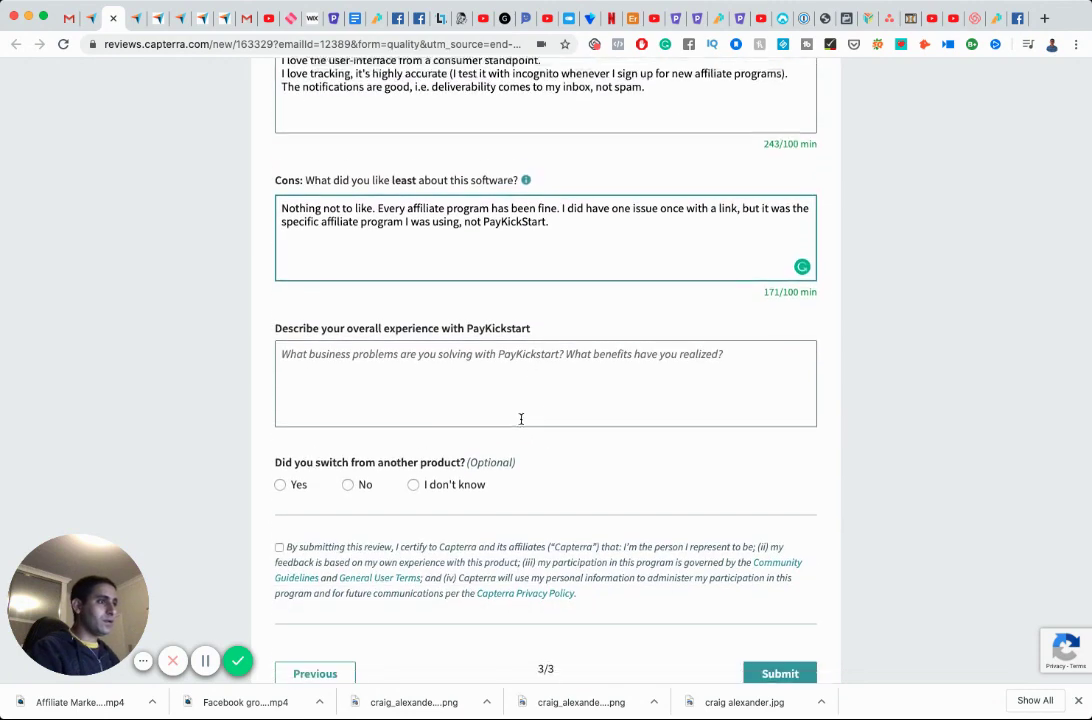
Describe a good overall experience promoting PayKickStart-tracked tools such as Videlloo and Doodly.
{"action": "left_click", "coordinate": [507, 360]}
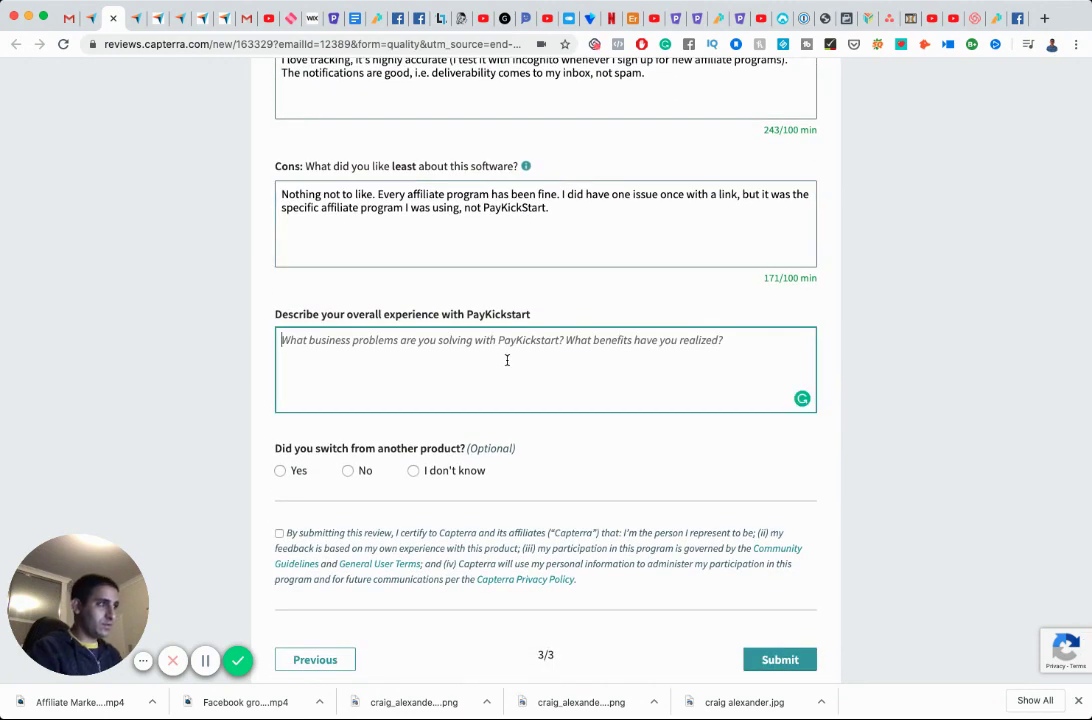
{"action": "type", "text": "Good e"}
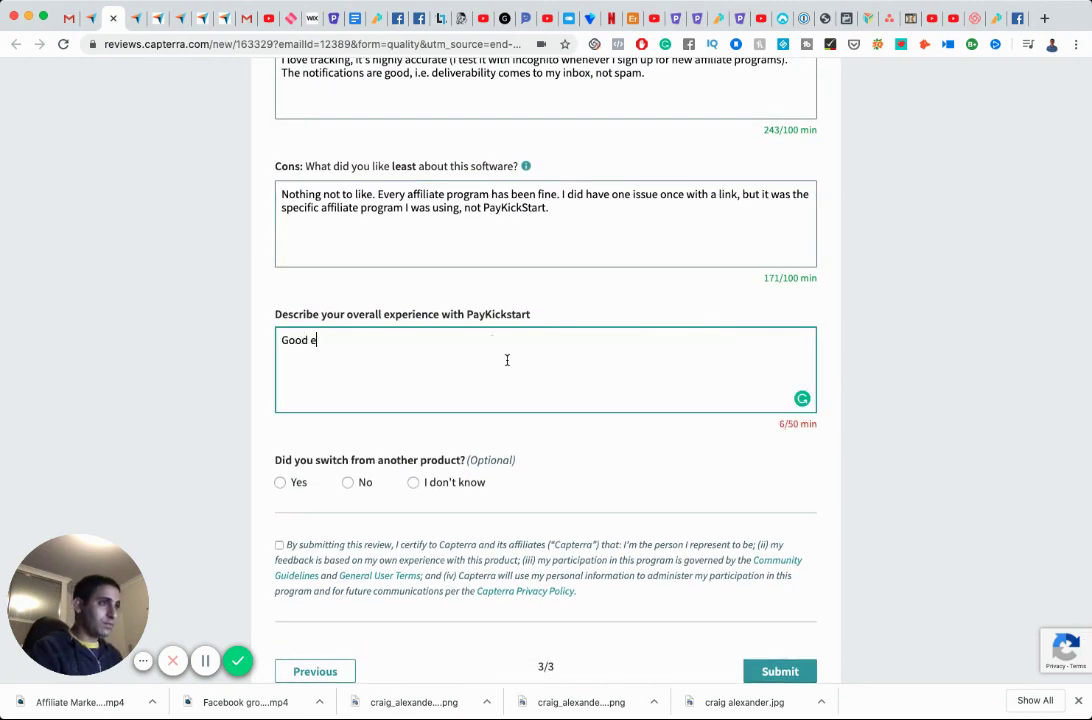
{"action": "type", "text": "xperience. I a"}
{"action": "key", "text": "BackSpace"}
{"action": "key", "text": "BackSpace"}
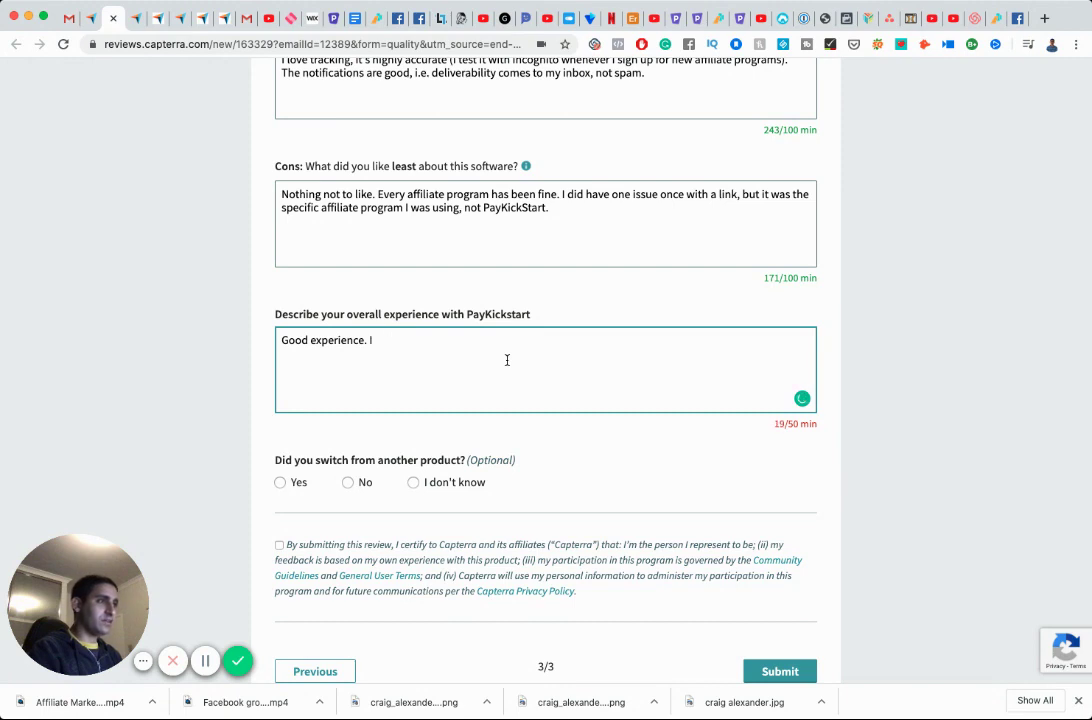
{"action": "type", "text": "affil"}
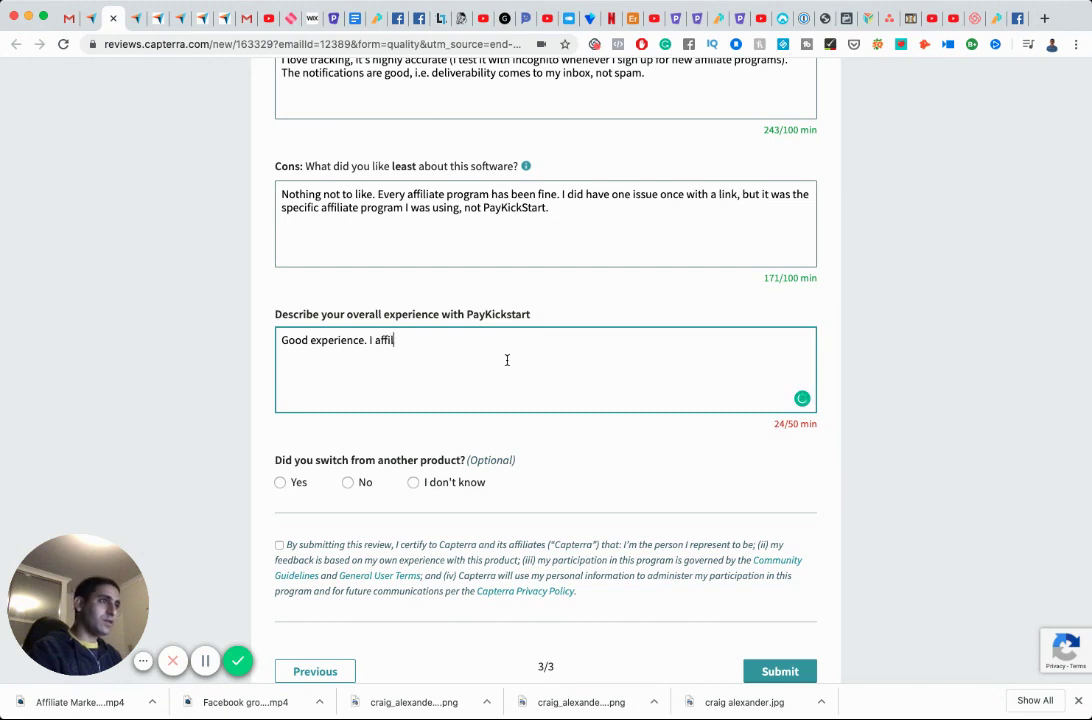
{"action": "type", "text": "iate a number of too"}
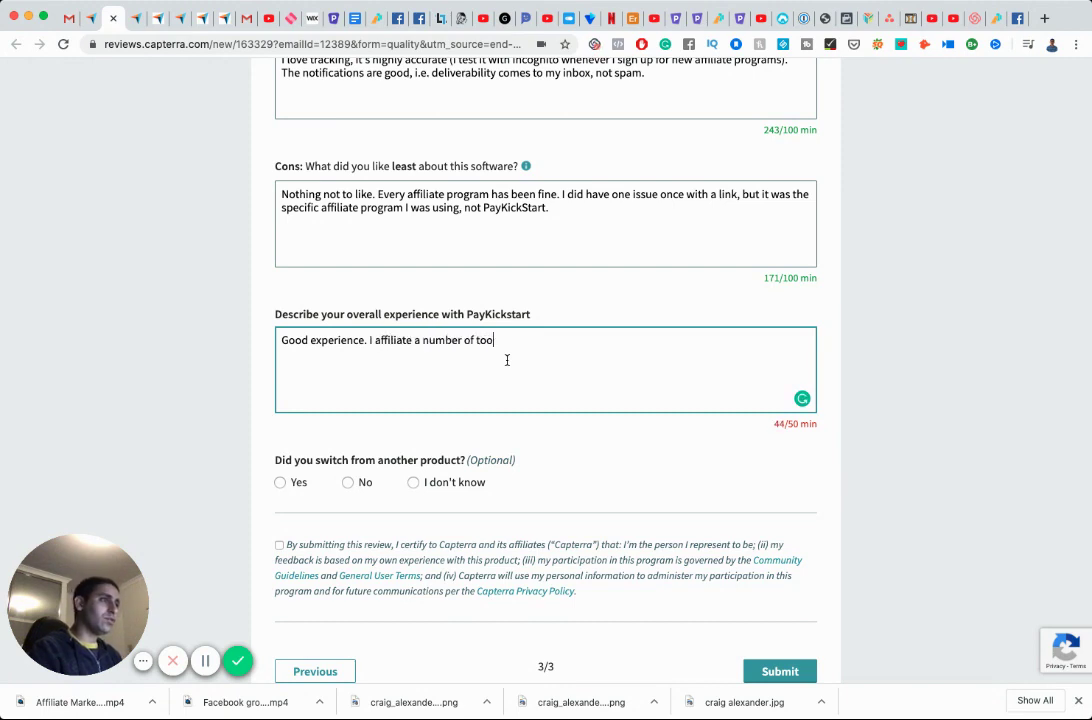
{"action": "type", "text": "ls that are using "}
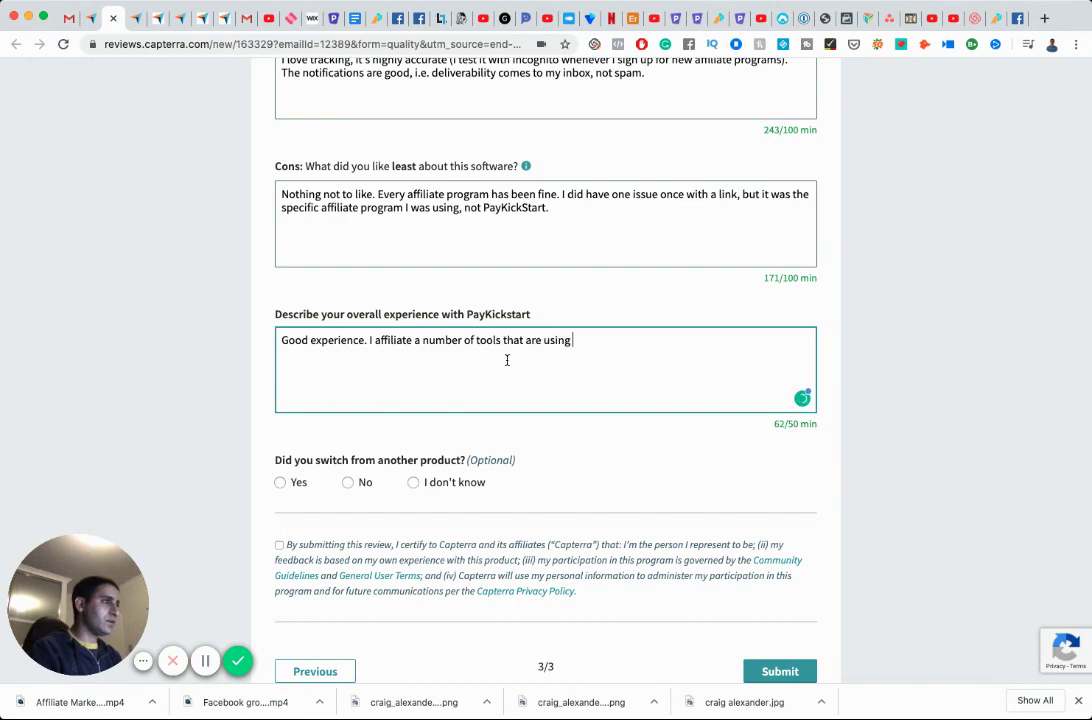
{"action": "type", "text": "PayKickSta"}
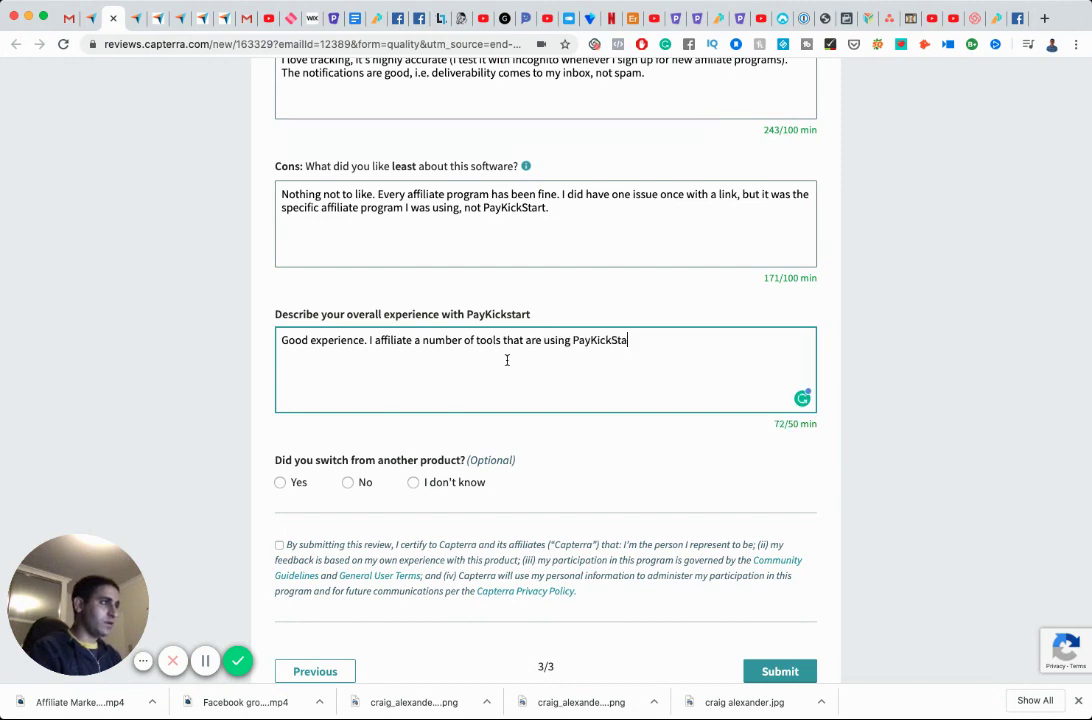
{"action": "type", "text": "rt as th"}
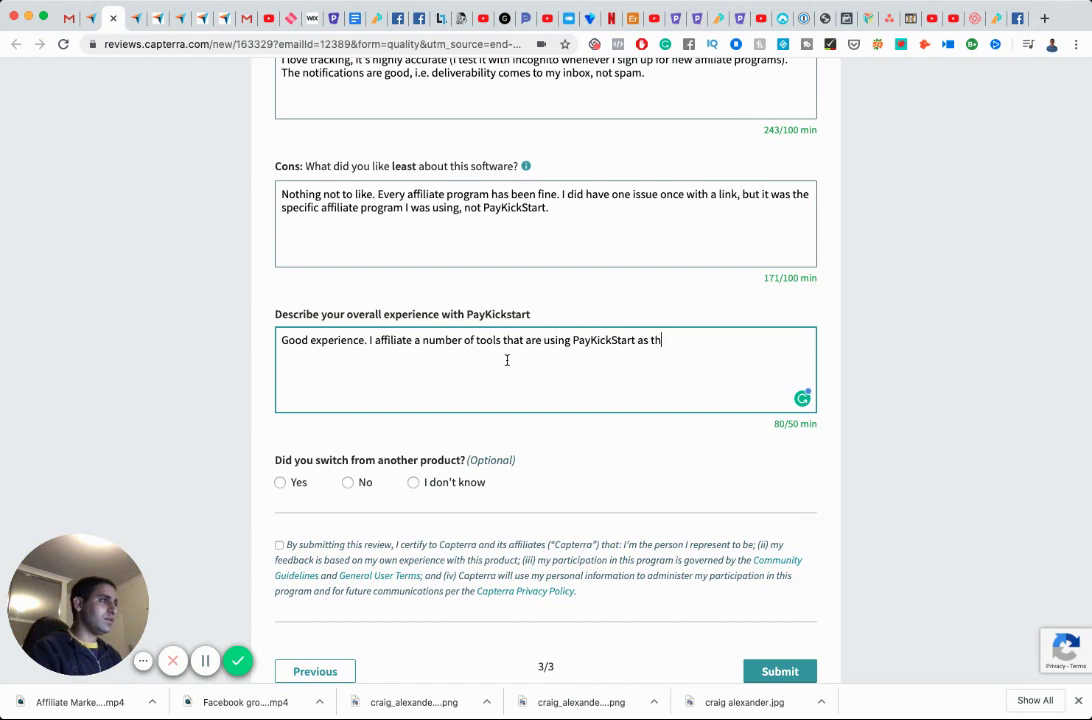
{"action": "type", "text": "eir affiliate "}
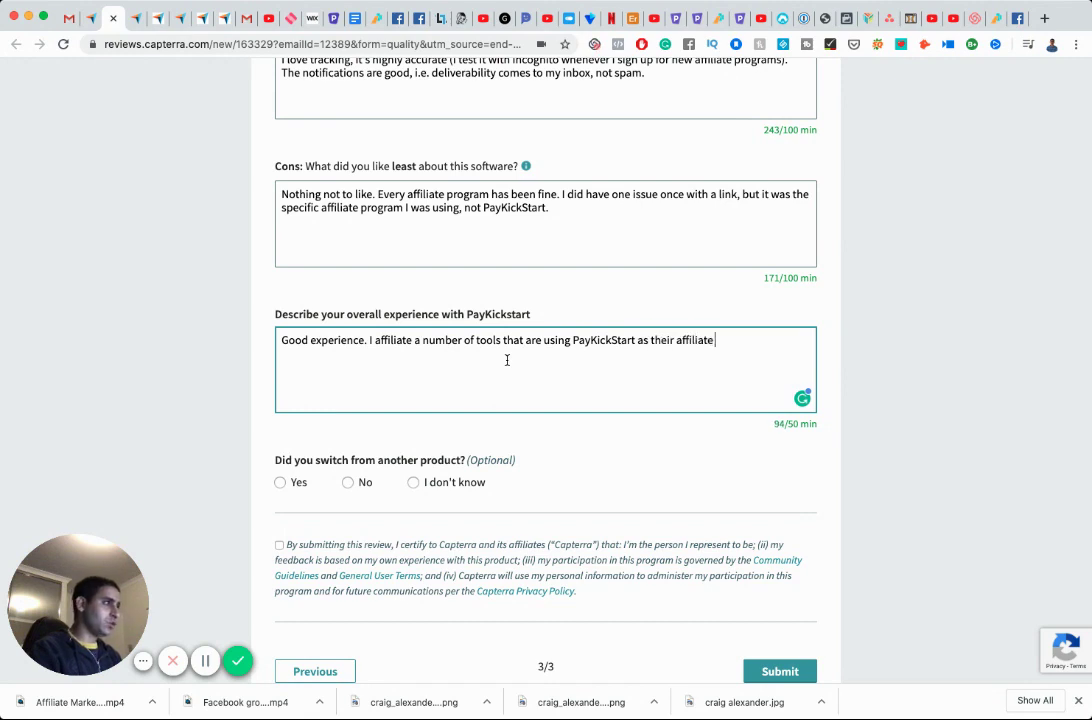
{"action": "type", "text": "tracking software. "}
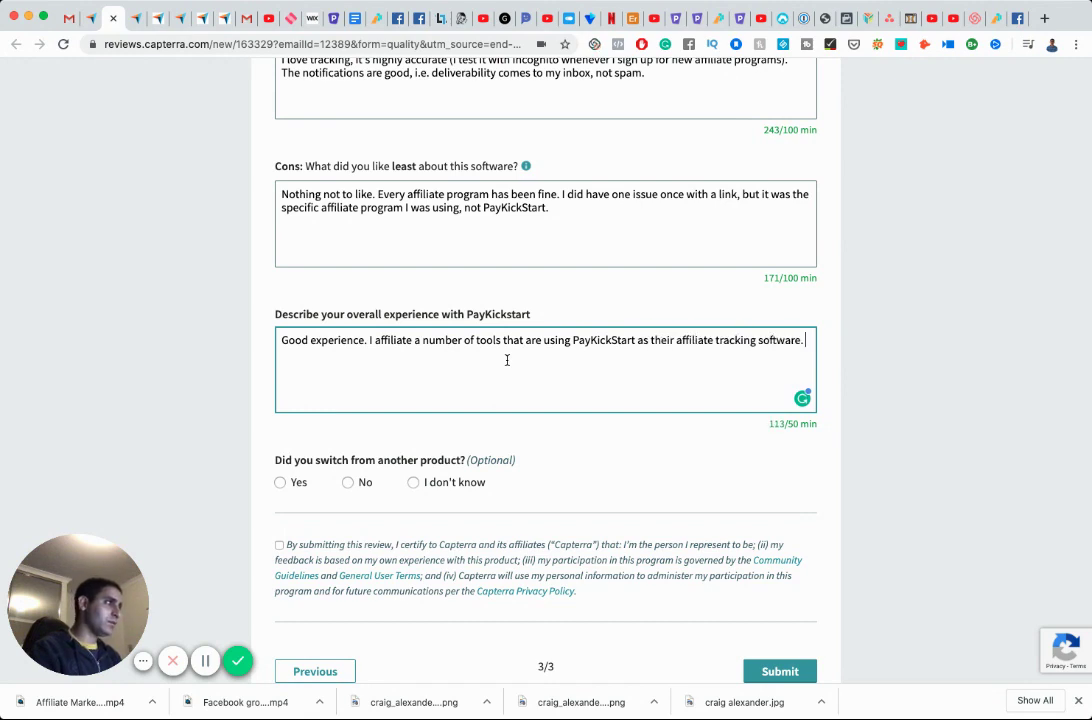
{"action": "key", "text": "BackSpace"}
{"action": "key", "text": "BackSpace"}
{"action": "type", "text": ", eg."}
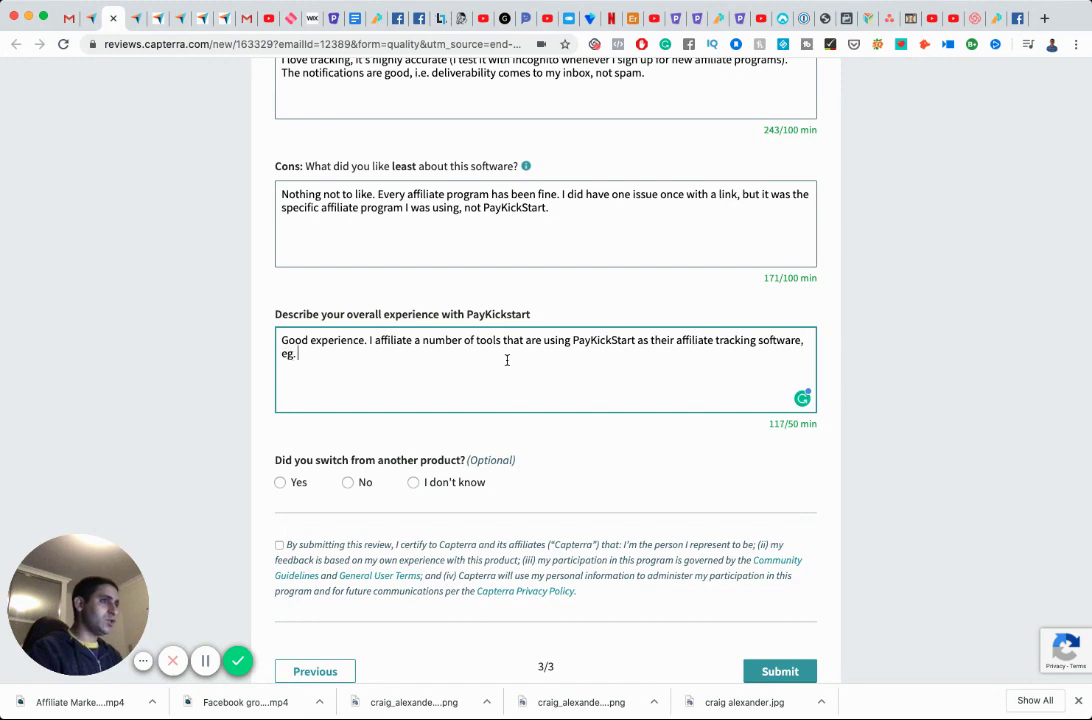
{"action": "key", "text": "BackSpace"}
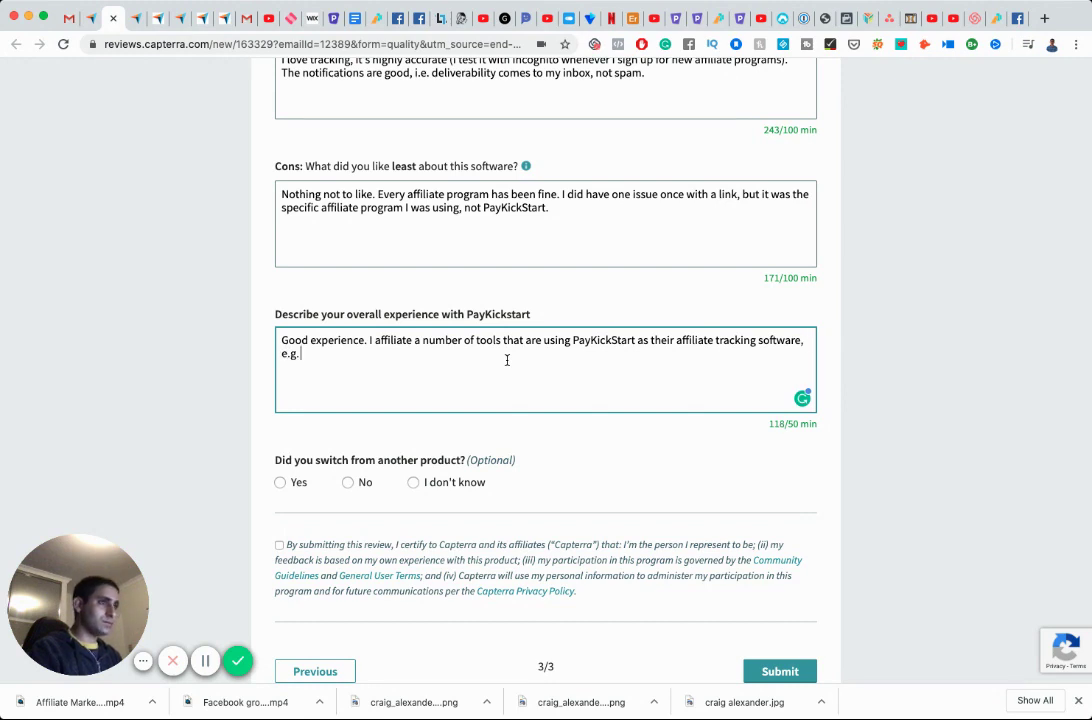
{"action": "type", "text": "Videll"}
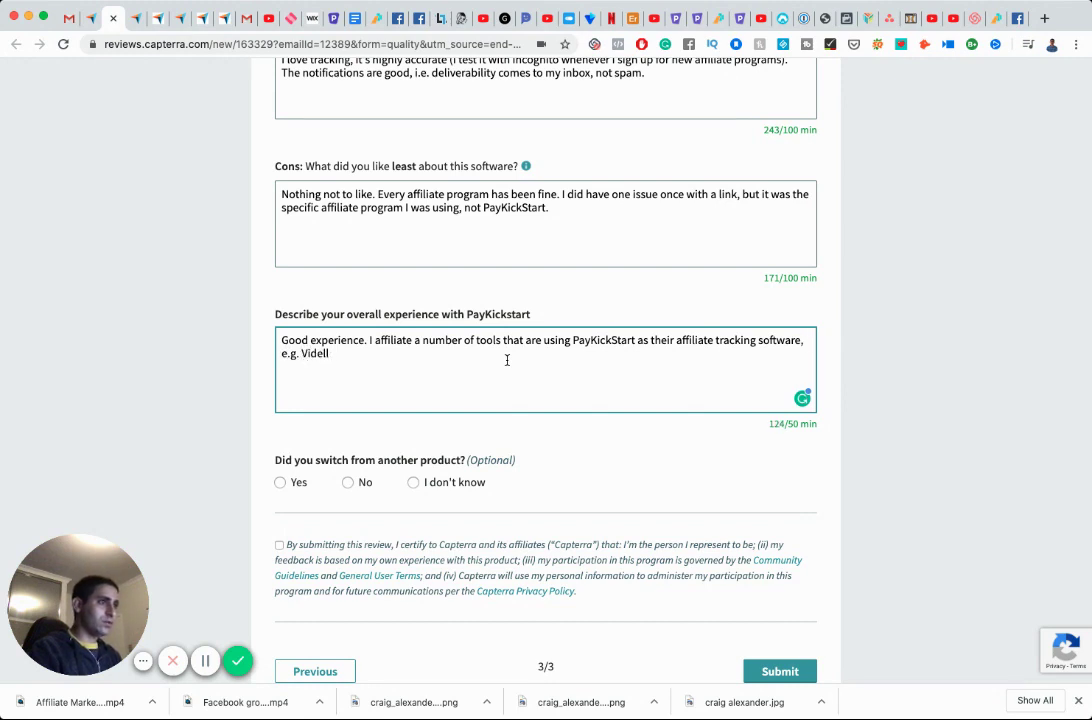
{"action": "type", "text": "loo, D"}
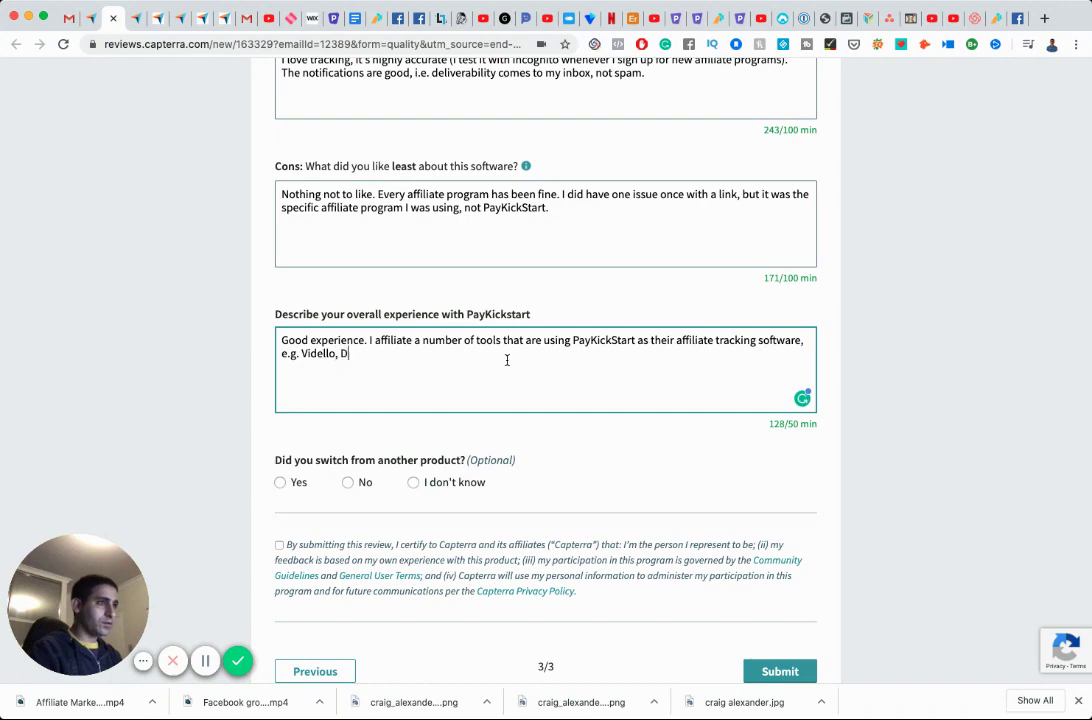
{"action": "type", "text": "oodly, etc."}
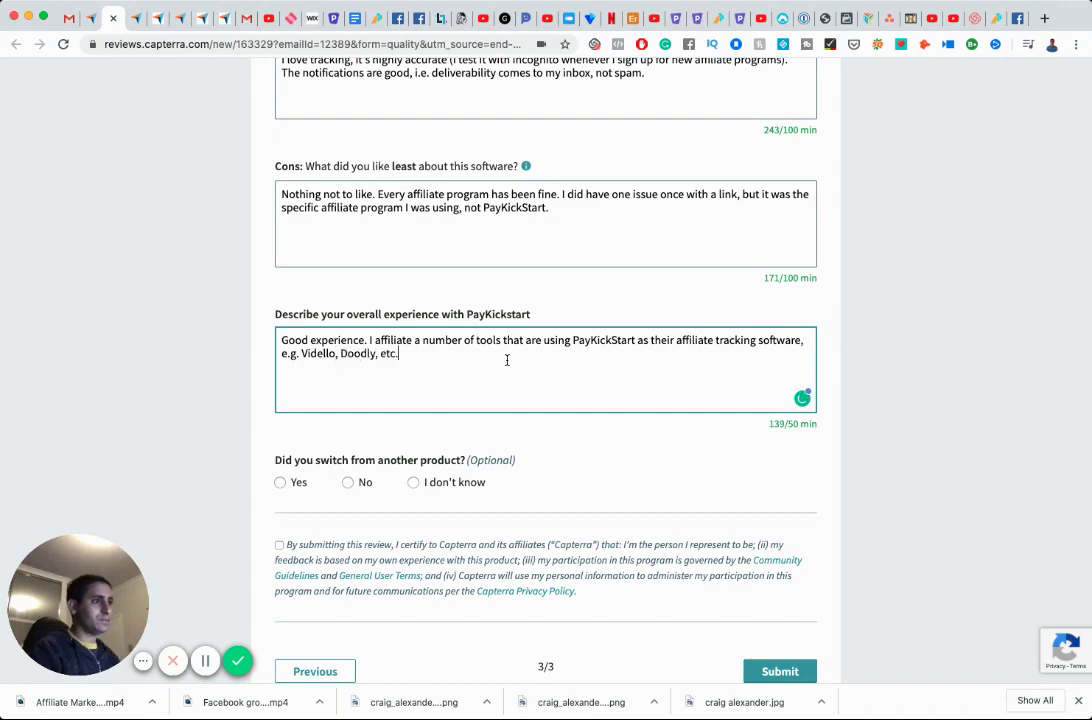
{"action": "scroll", "coordinate": [507, 360], "scroll_direction": "down", "scroll_amount": 1}
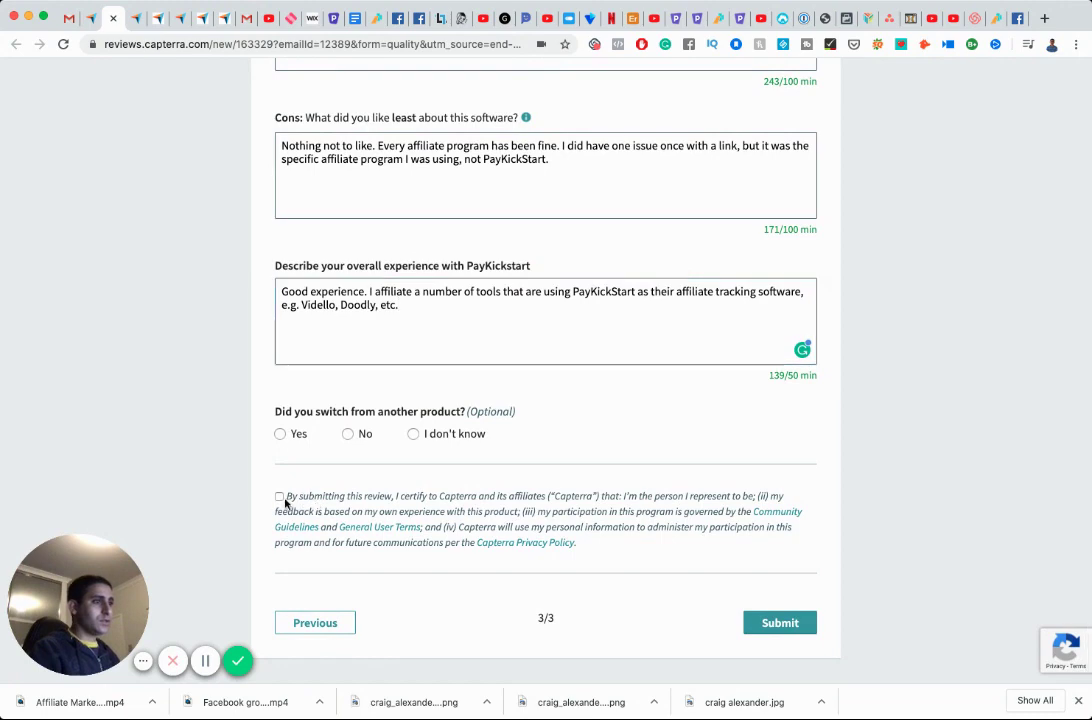
Accept the certification terms and submit the PayKickstart review.
{"action": "left_click", "coordinate": [280, 497]}
{"action": "left_click", "coordinate": [776, 622]}
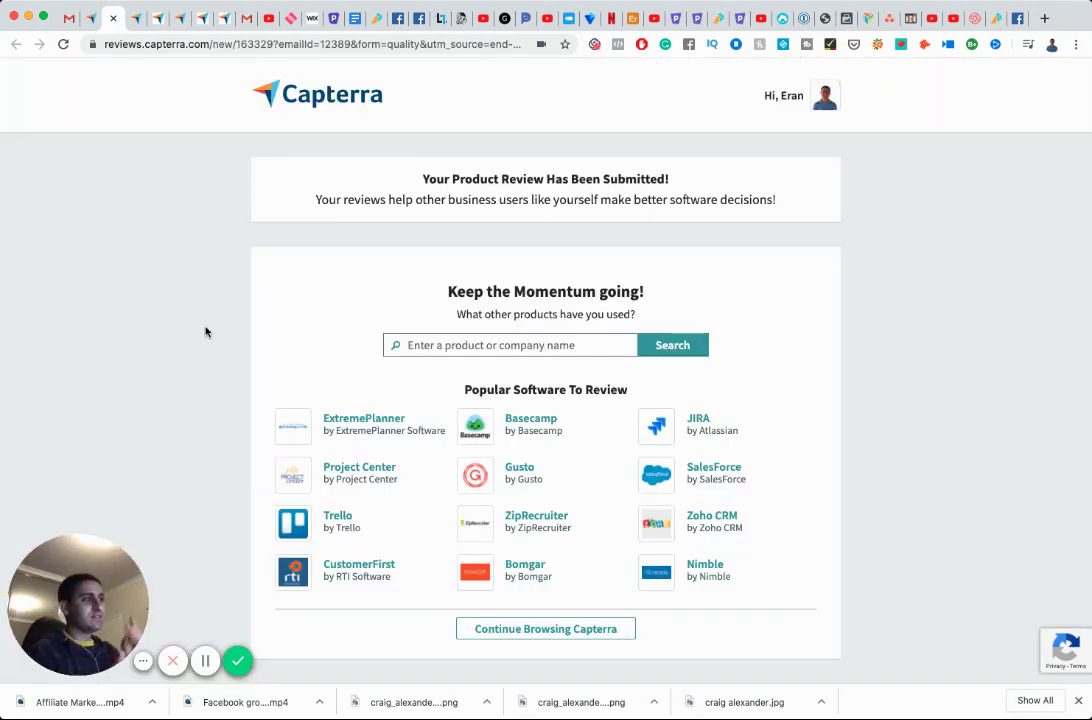
{"action": "left_click", "coordinate": [68, 19]}
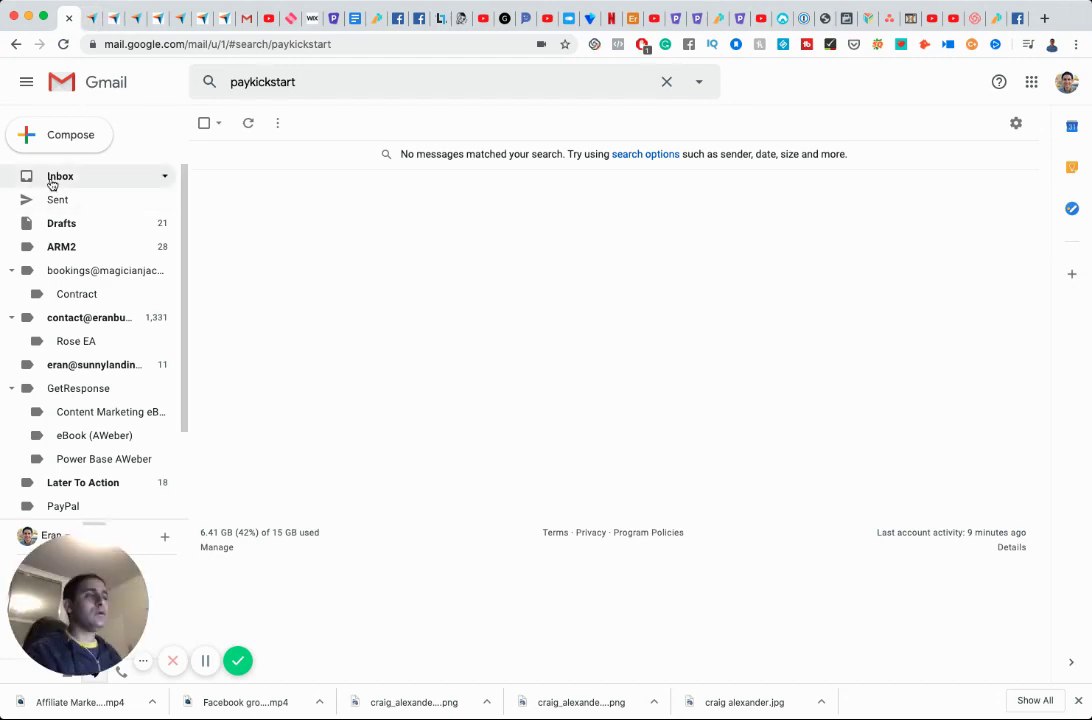
Open the Capterra Reviews WFH-space email from the inbox and follow its Get Started link.
{"action": "left_click", "coordinate": [50, 179]}
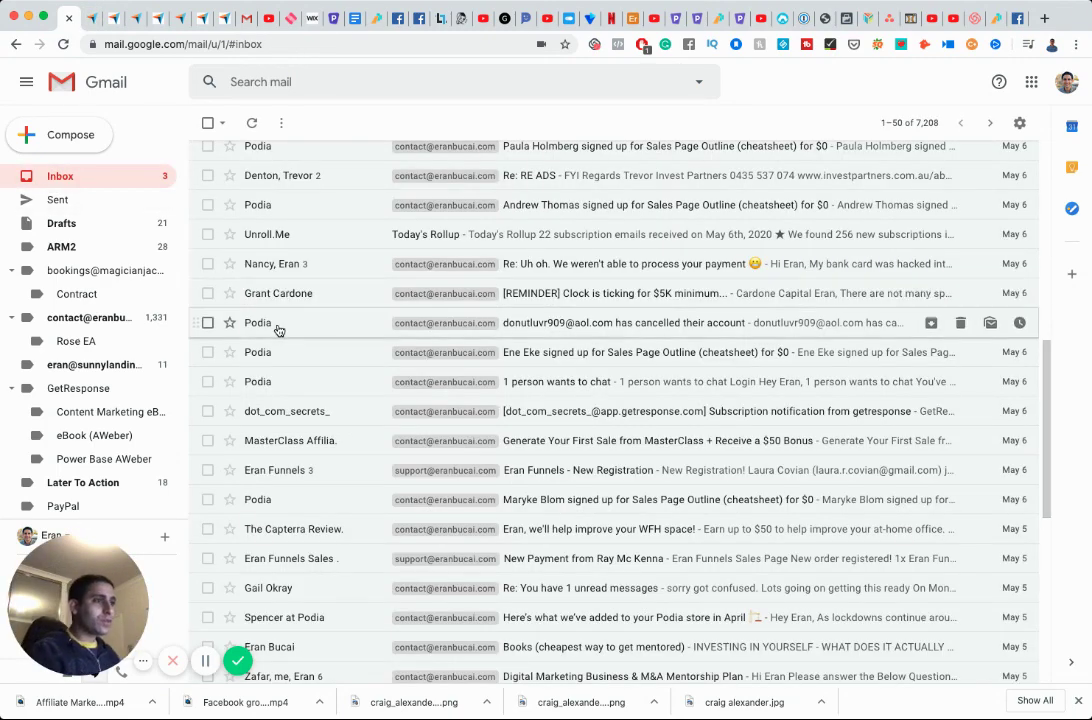
{"action": "scroll", "coordinate": [275, 324], "scroll_direction": "down", "scroll_amount": 1}
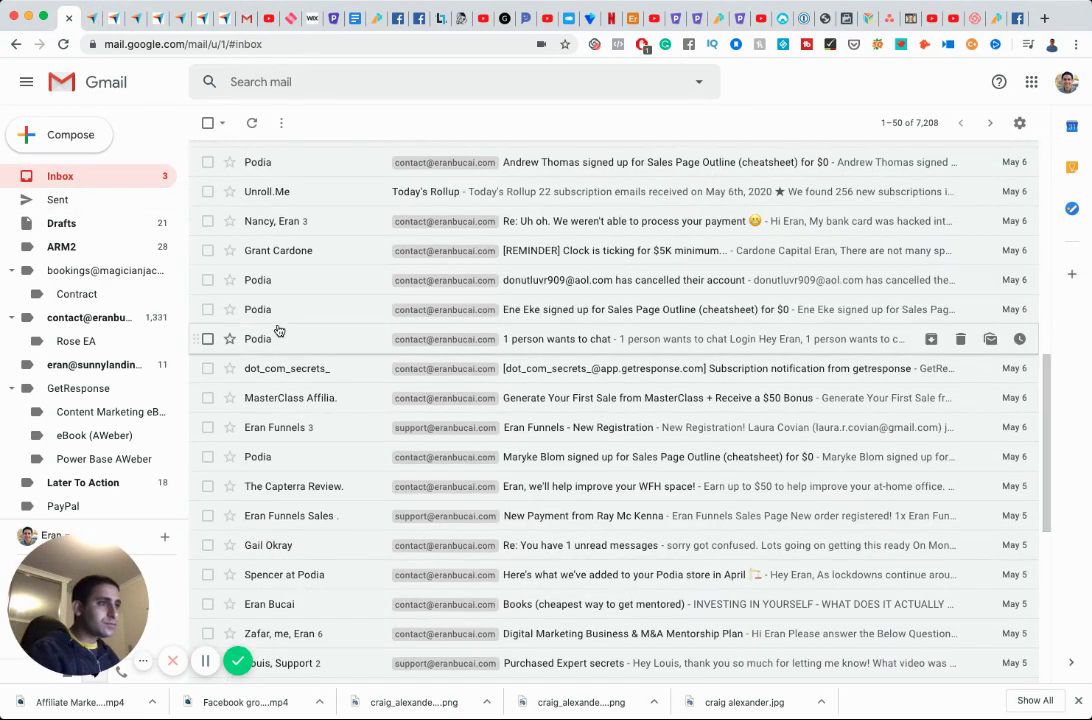
{"action": "left_click", "coordinate": [295, 485]}
{"action": "scroll", "coordinate": [458, 441], "scroll_direction": "down", "scroll_amount": 5}
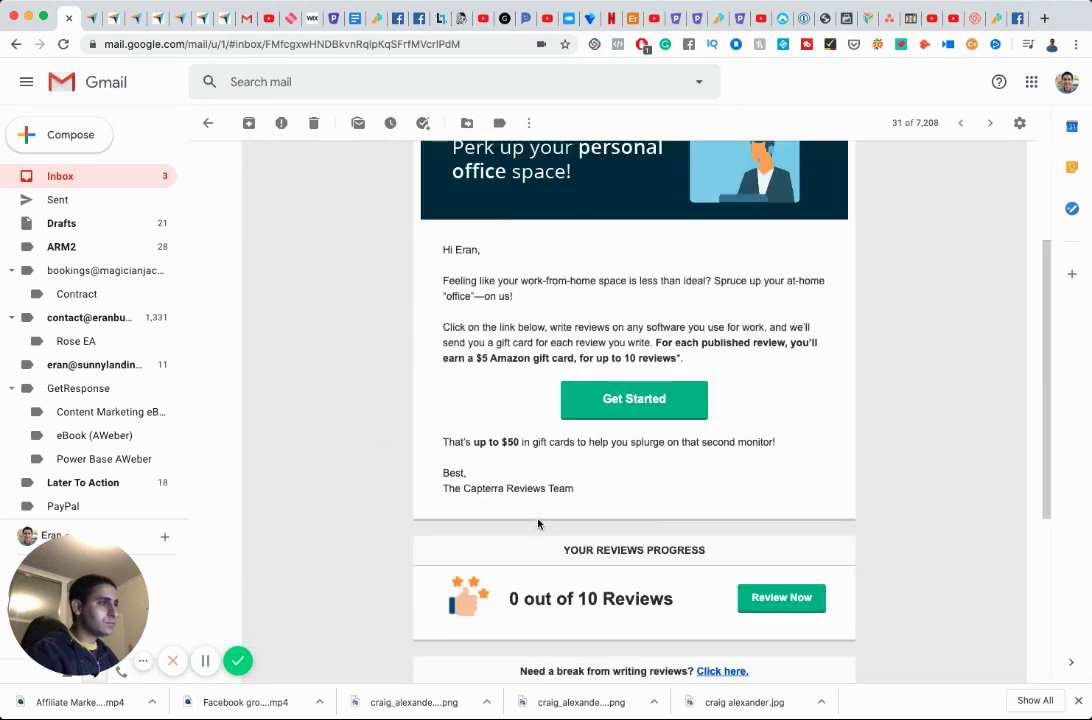
{"action": "left_click", "coordinate": [781, 381]}
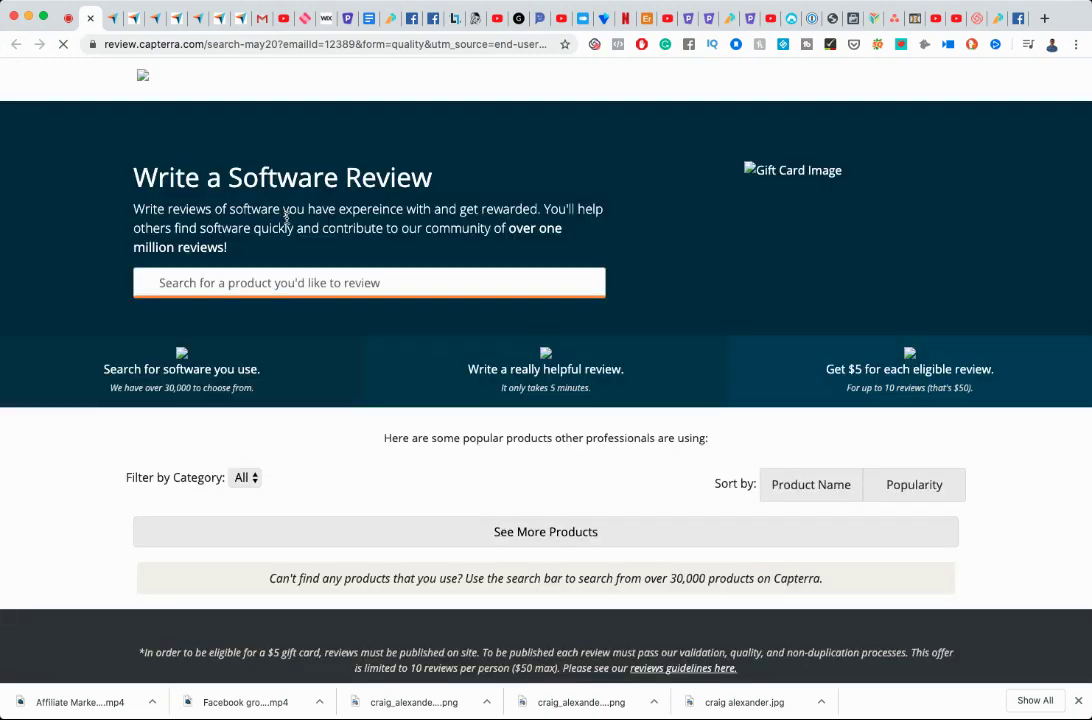
Start a review for Google Hangouts from the product grid.
{"action": "scroll", "coordinate": [440, 275], "scroll_direction": "down", "scroll_amount": 2}
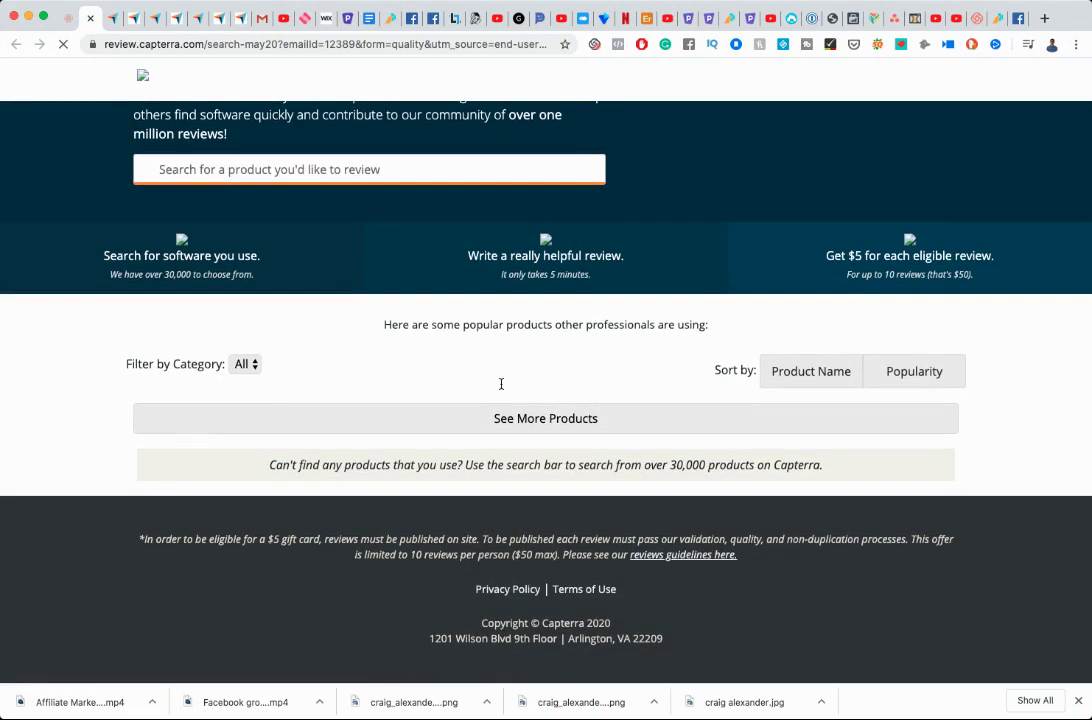
{"action": "scroll", "coordinate": [501, 383], "scroll_direction": "down", "scroll_amount": 5}
{"action": "scroll", "coordinate": [504, 389], "scroll_direction": "down", "scroll_amount": 7}
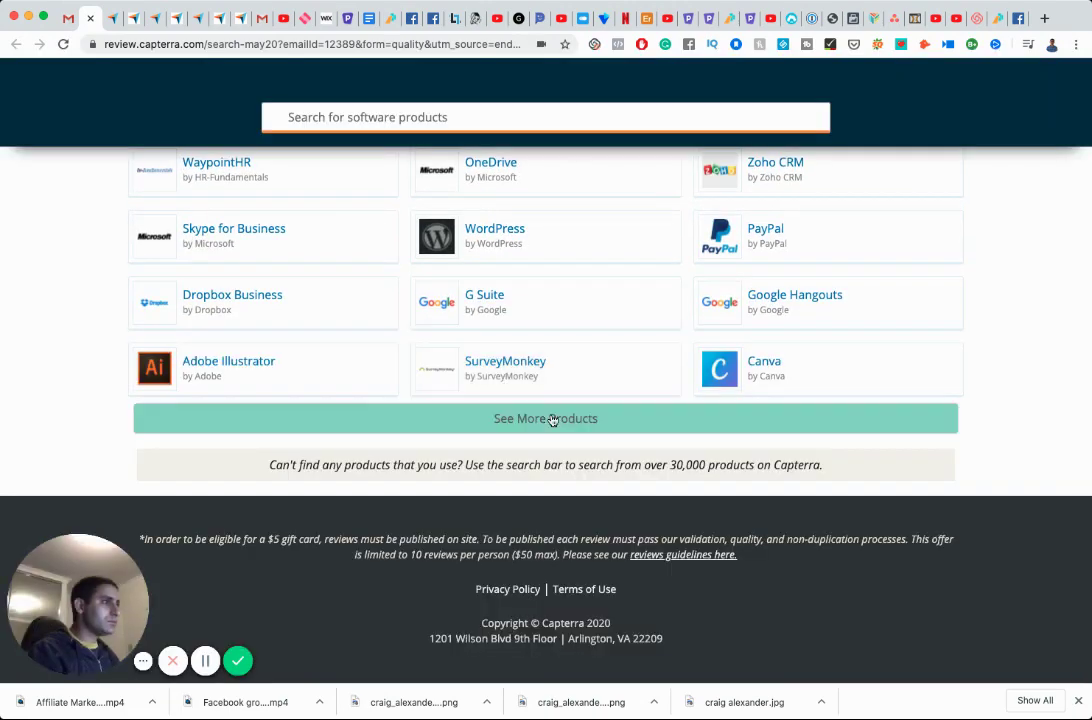
{"action": "left_click", "coordinate": [785, 301]}
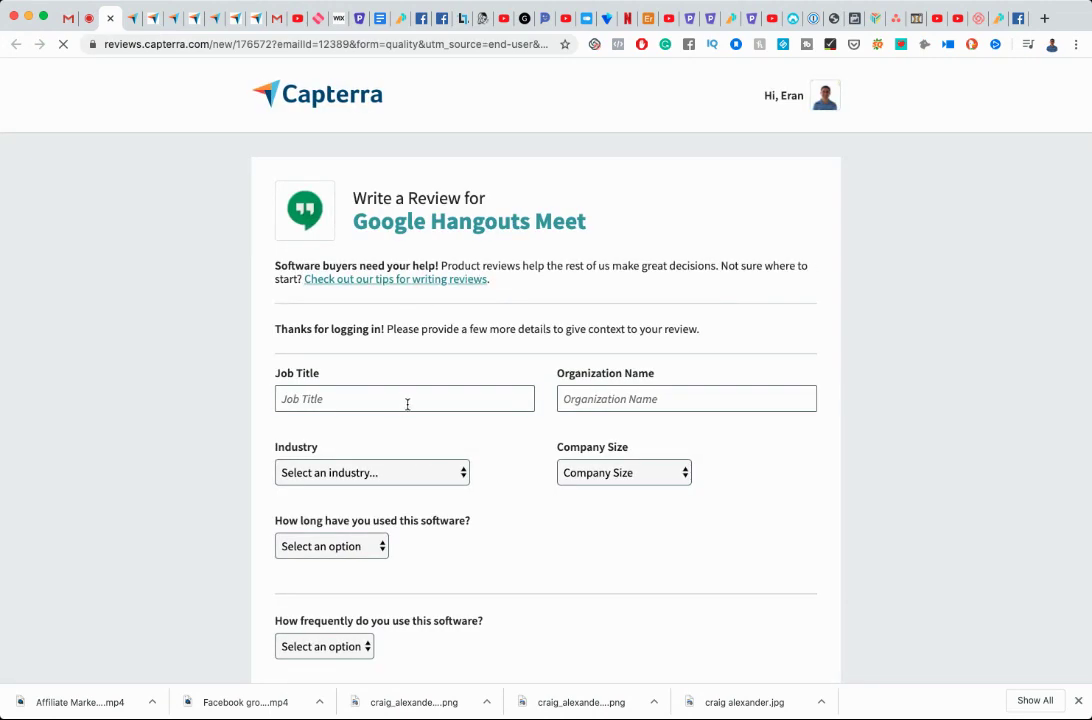
Enter job title 'Entrepreneuer', the organization name, E-Learning industry and the company size.
{"action": "left_click", "coordinate": [407, 404]}
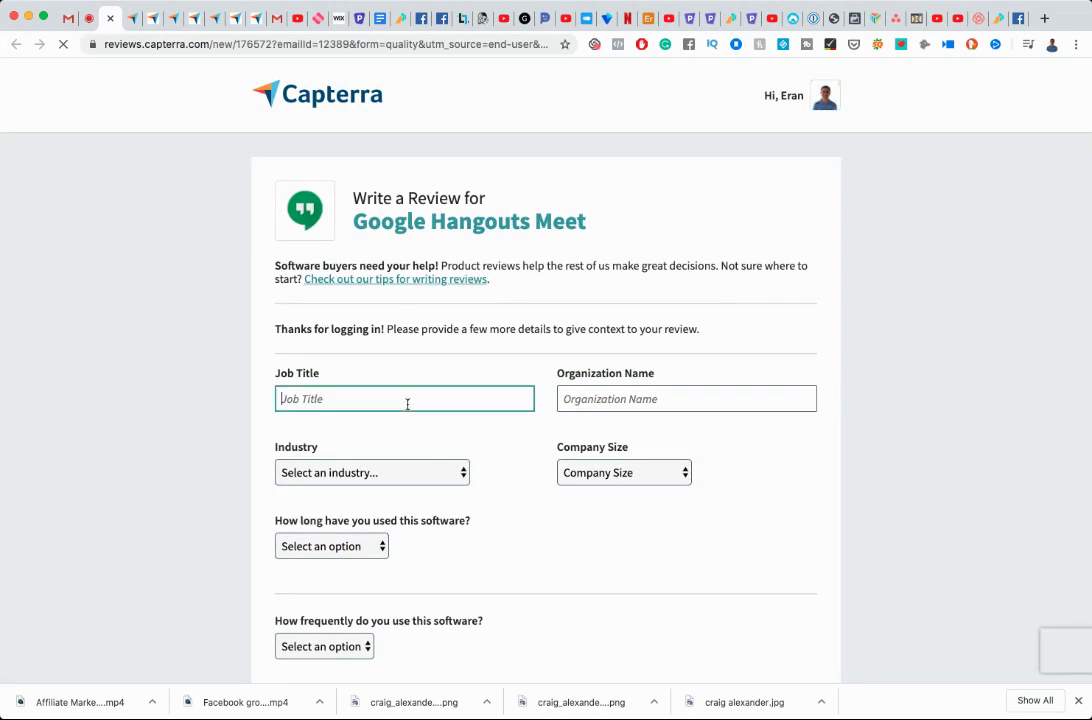
{"action": "type", "text": "Entrep"}
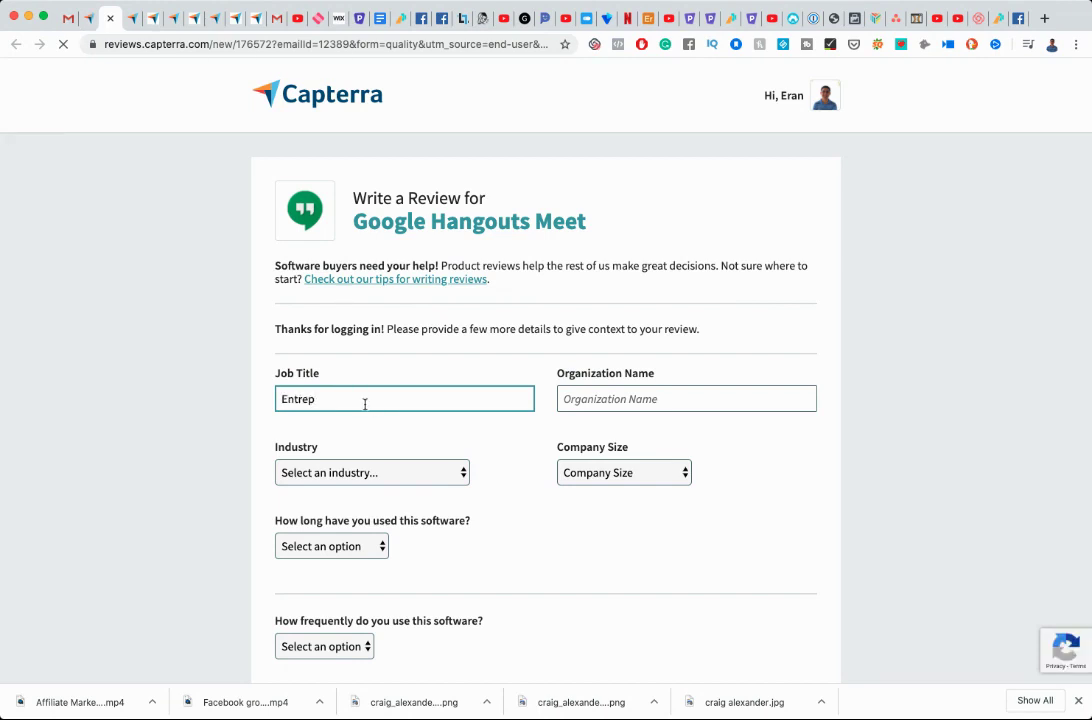
{"action": "type", "text": "re"}
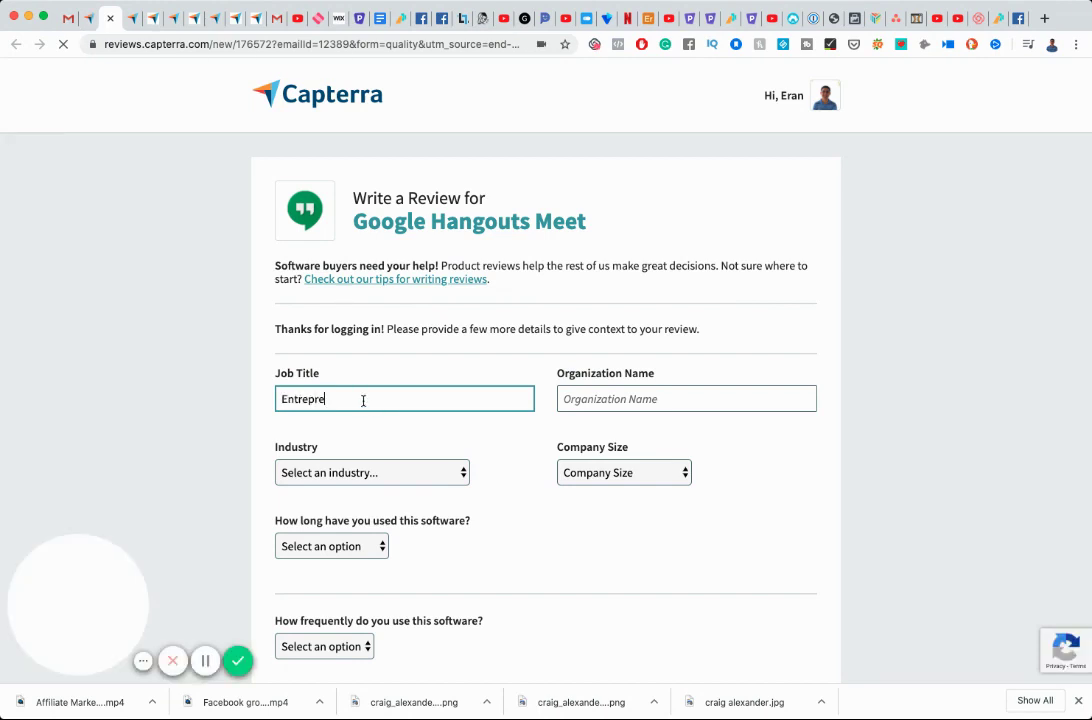
{"action": "type", "text": "neuer"}
{"action": "key", "text": "Tab"}
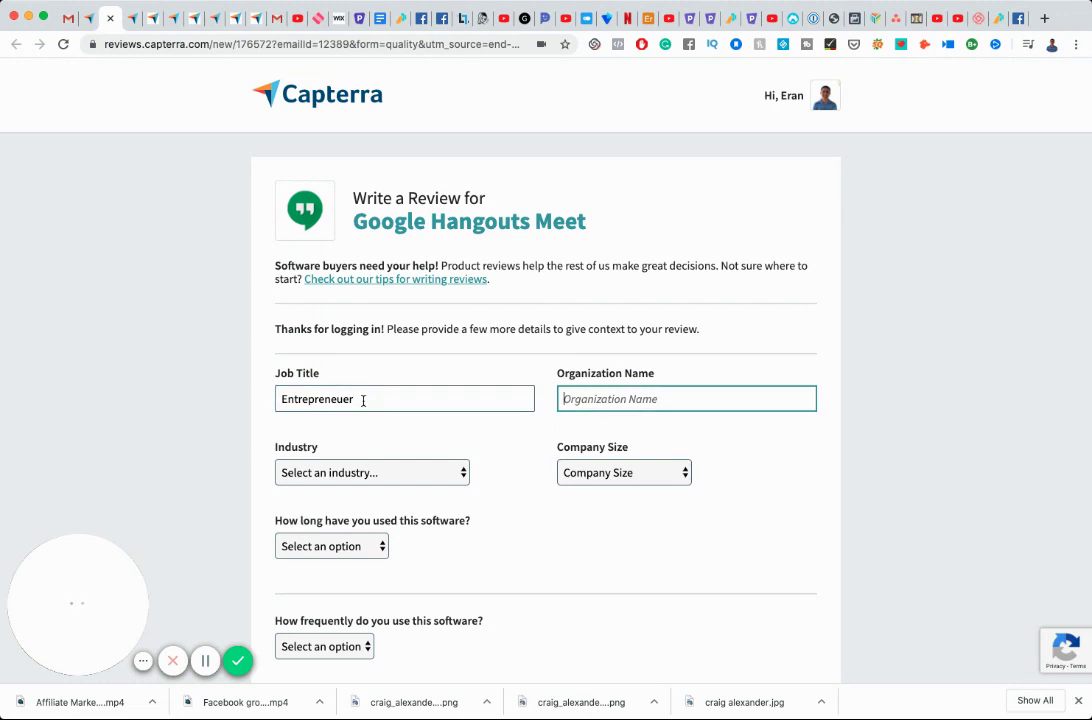
{"action": "type", "text": "Eran Bucai"}
{"action": "key", "text": "Tab"}
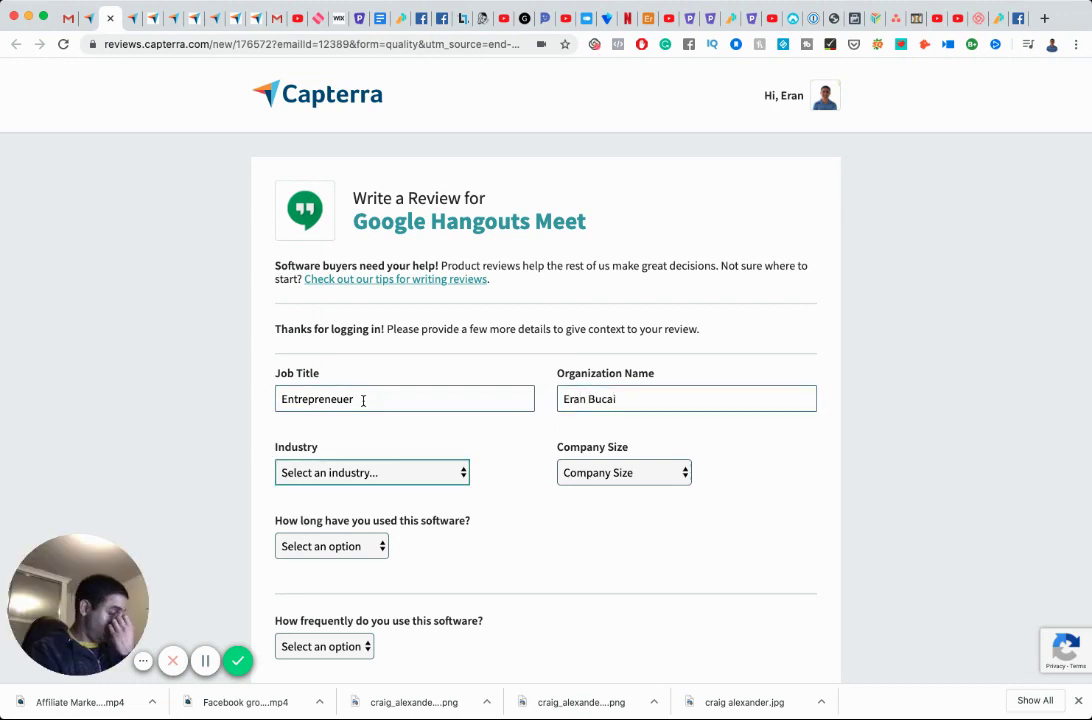
{"action": "type", "text": "e-l"}
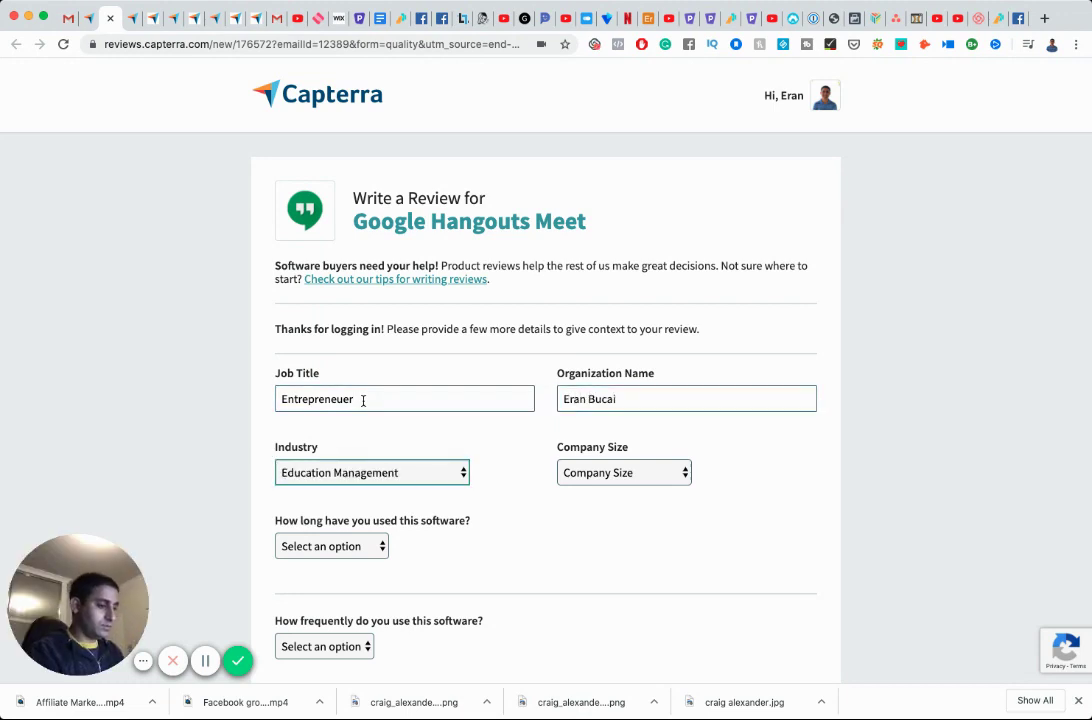
{"action": "key", "text": "Tab"}
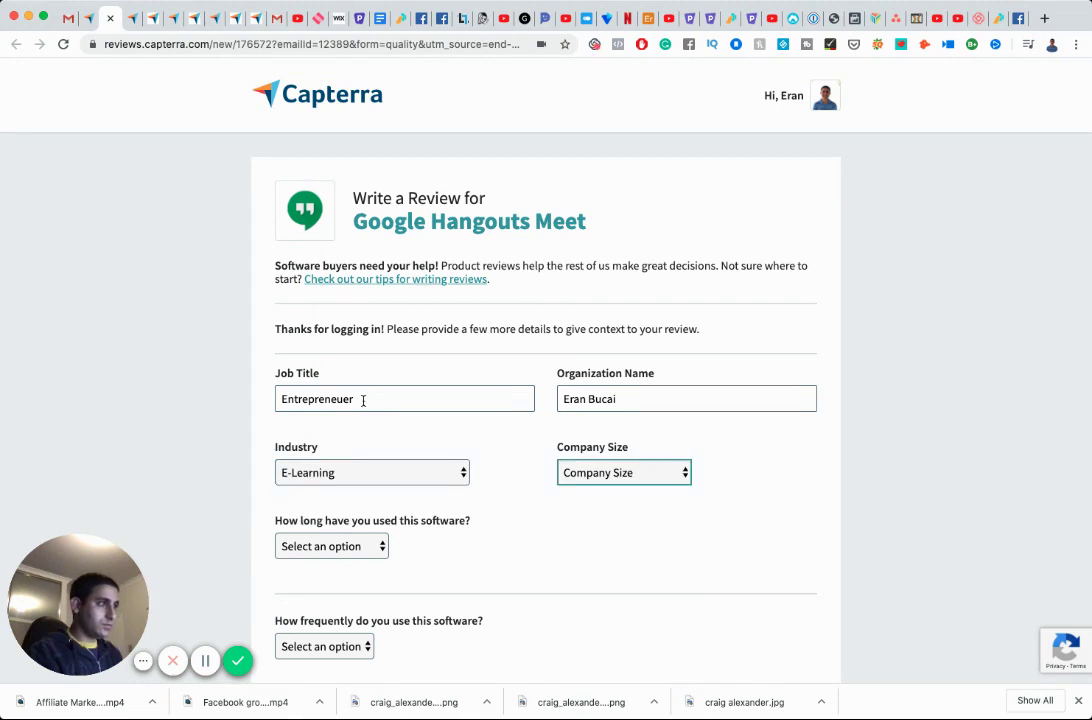
{"action": "type", "text": "11-50 employees"}
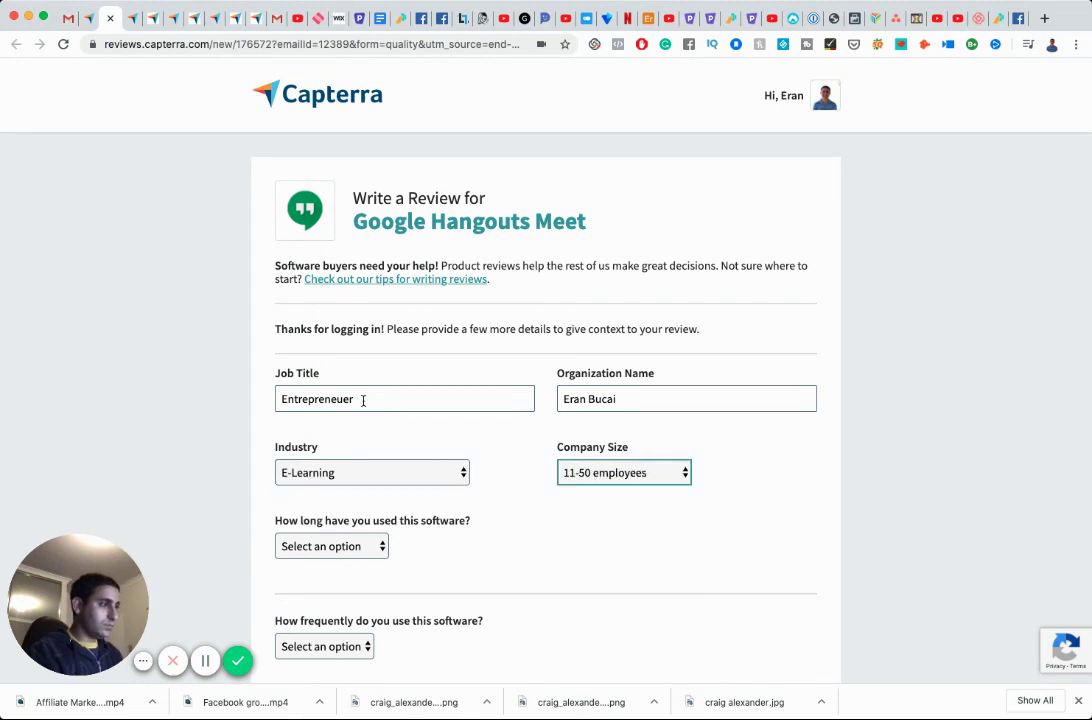
{"action": "type", "text": "m"}
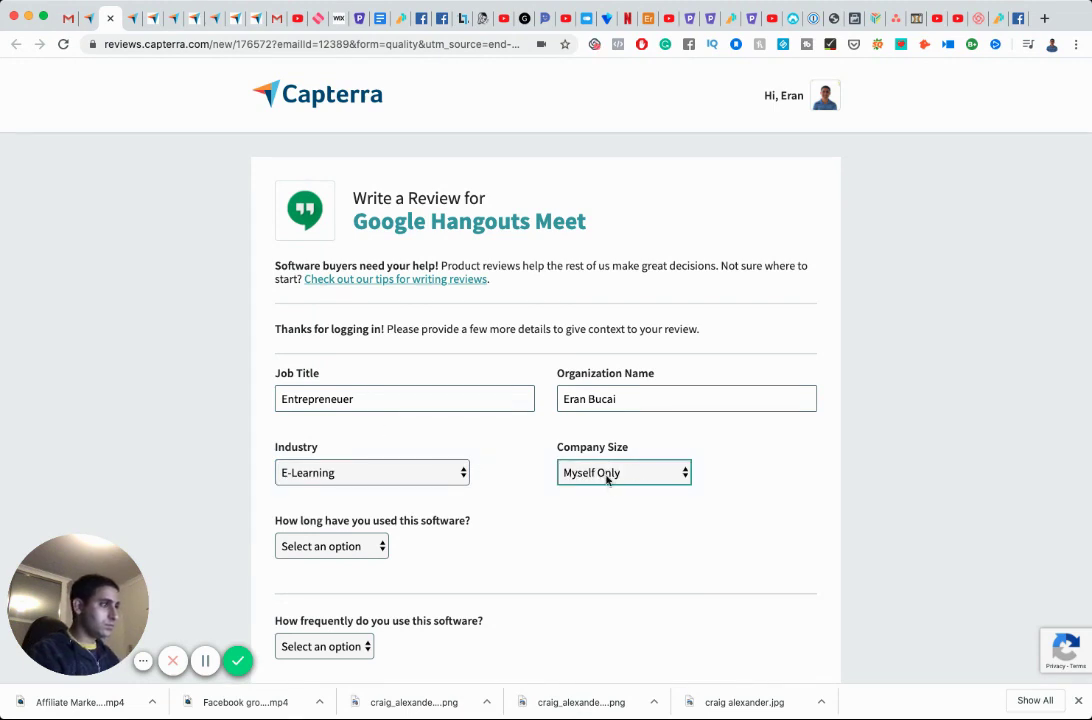
{"action": "key", "text": "Tab"}
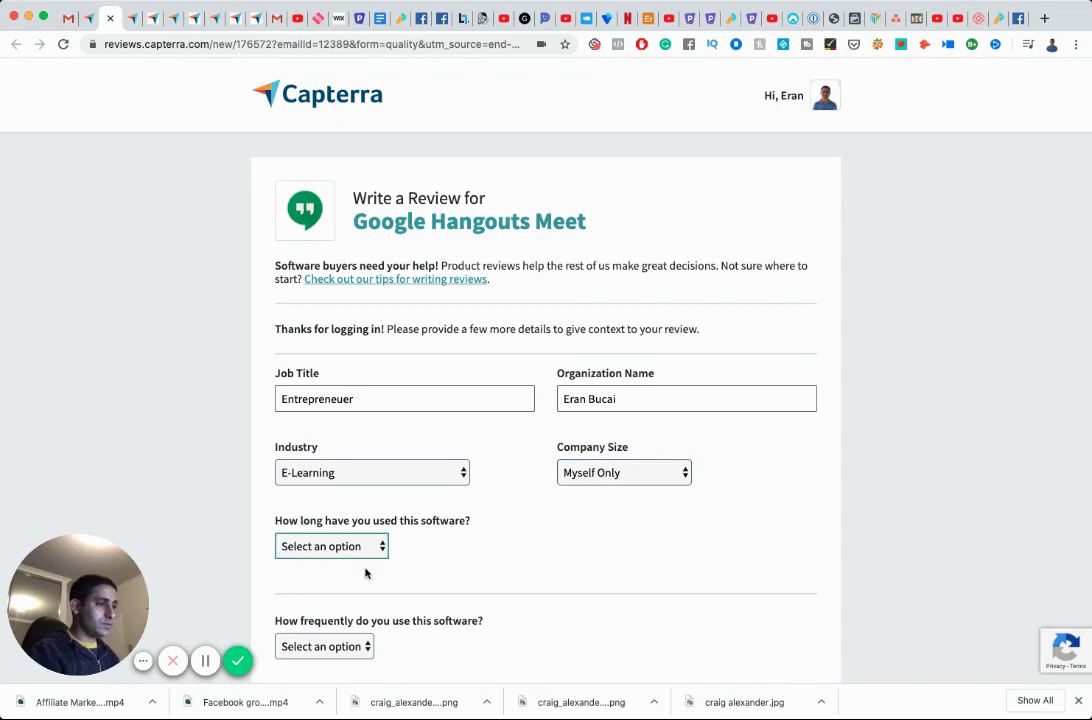
Set Free trial, Other frequency, user and admin roles, anonymous; then five-star Quality and Ease of Use.
{"action": "key", "text": "f"}
{"action": "scroll", "coordinate": [395, 563], "scroll_direction": "down", "scroll_amount": 3}
{"action": "key", "text": "Tab"}
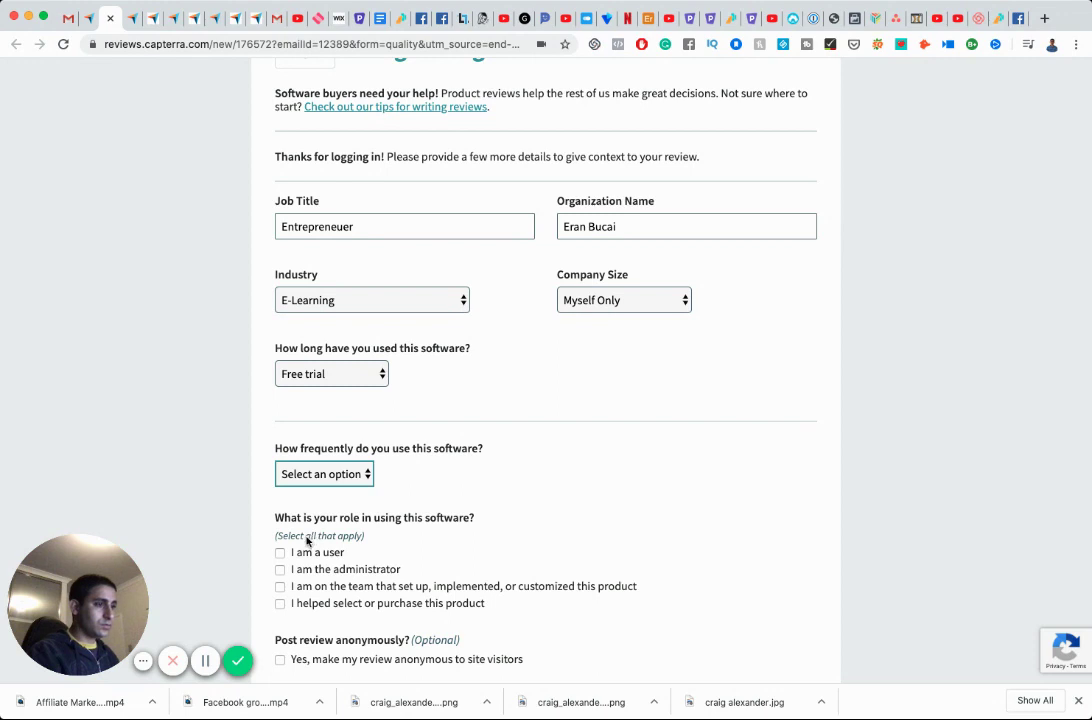
{"action": "key", "text": "o"}
{"action": "left_click", "coordinate": [283, 559]}
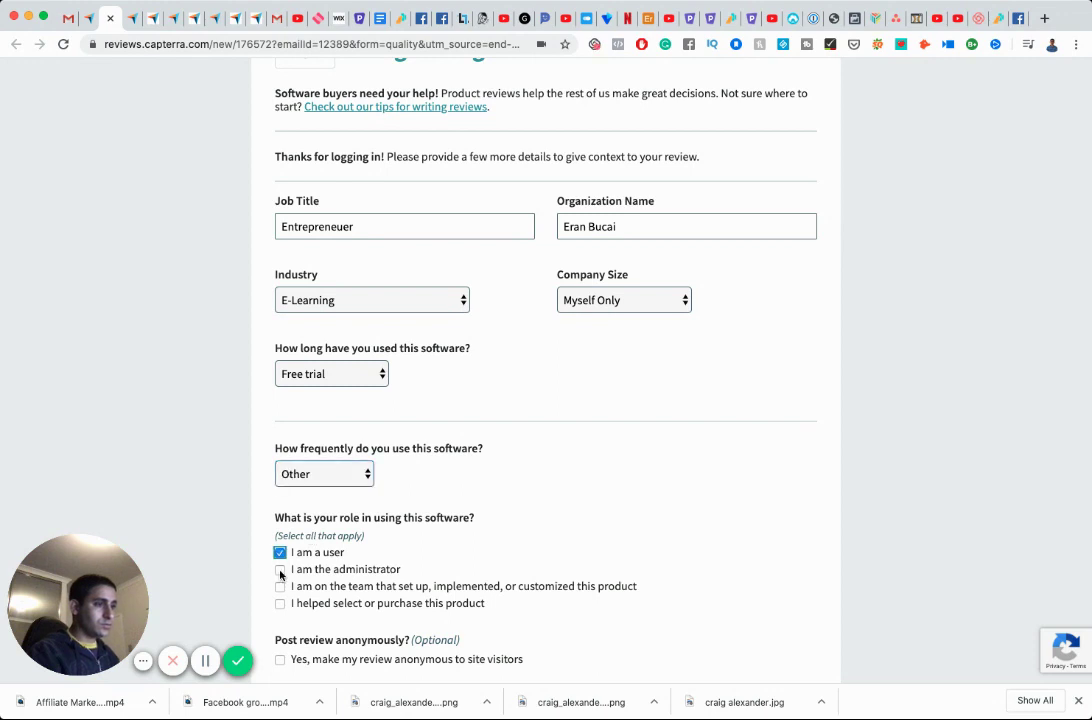
{"action": "left_click", "coordinate": [280, 572]}
{"action": "scroll", "coordinate": [311, 566], "scroll_direction": "down", "scroll_amount": 3}
{"action": "left_click", "coordinate": [280, 516]}
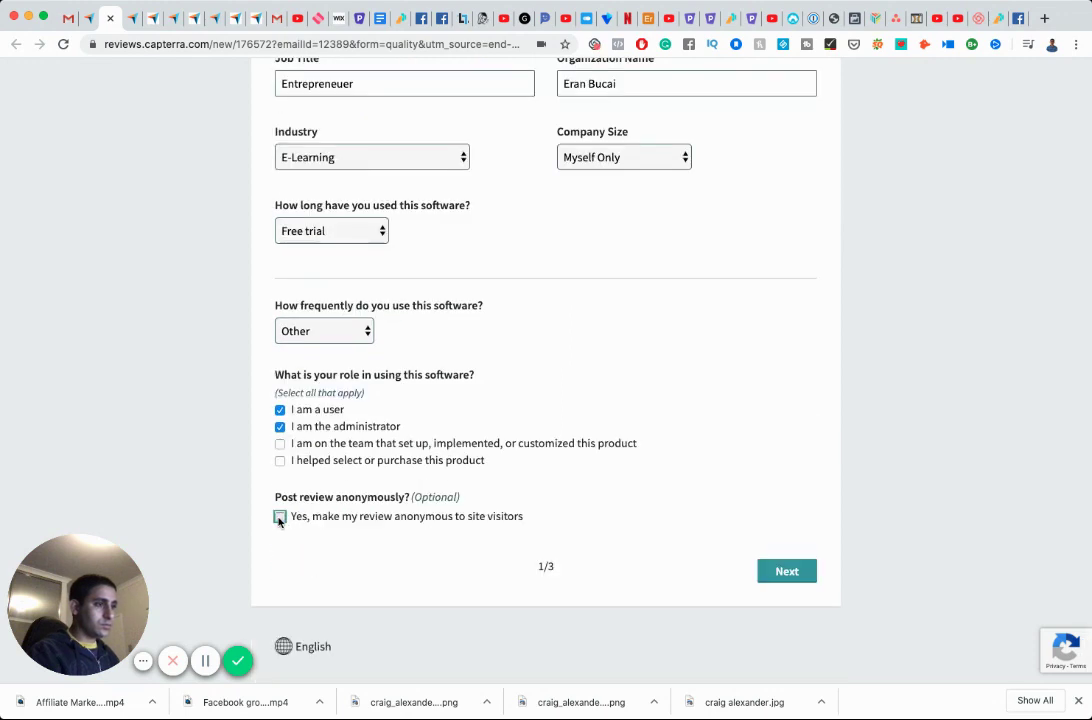
{"action": "left_click", "coordinate": [787, 571]}
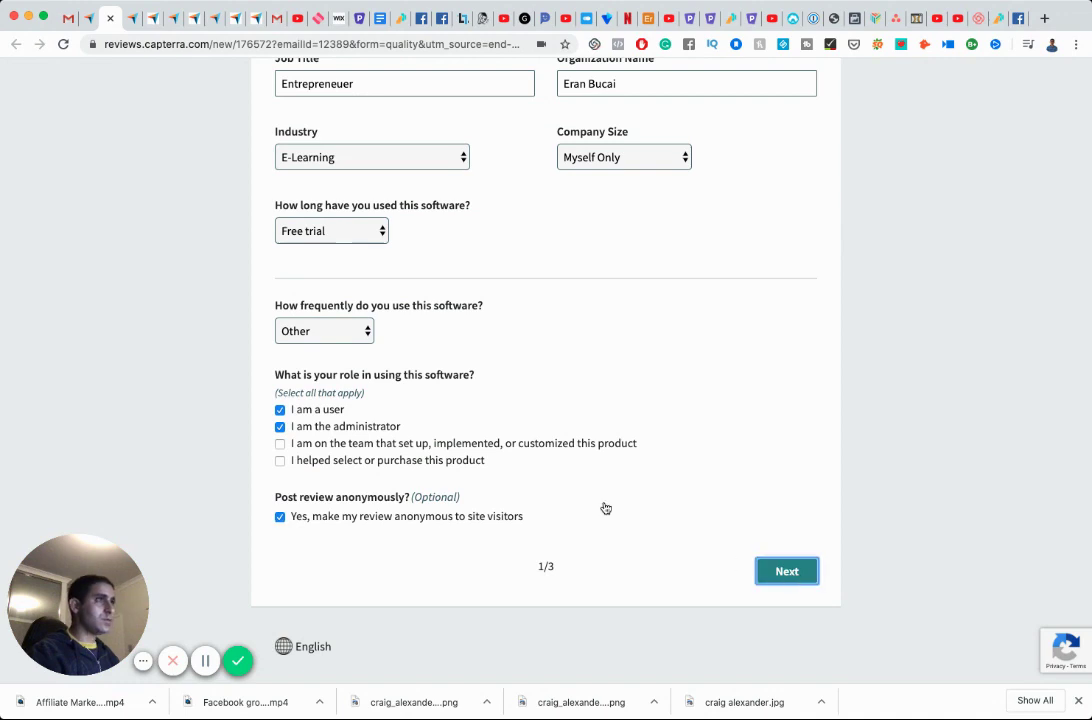
{"action": "left_click", "coordinate": [355, 354]}
{"action": "left_click", "coordinate": [637, 354]}
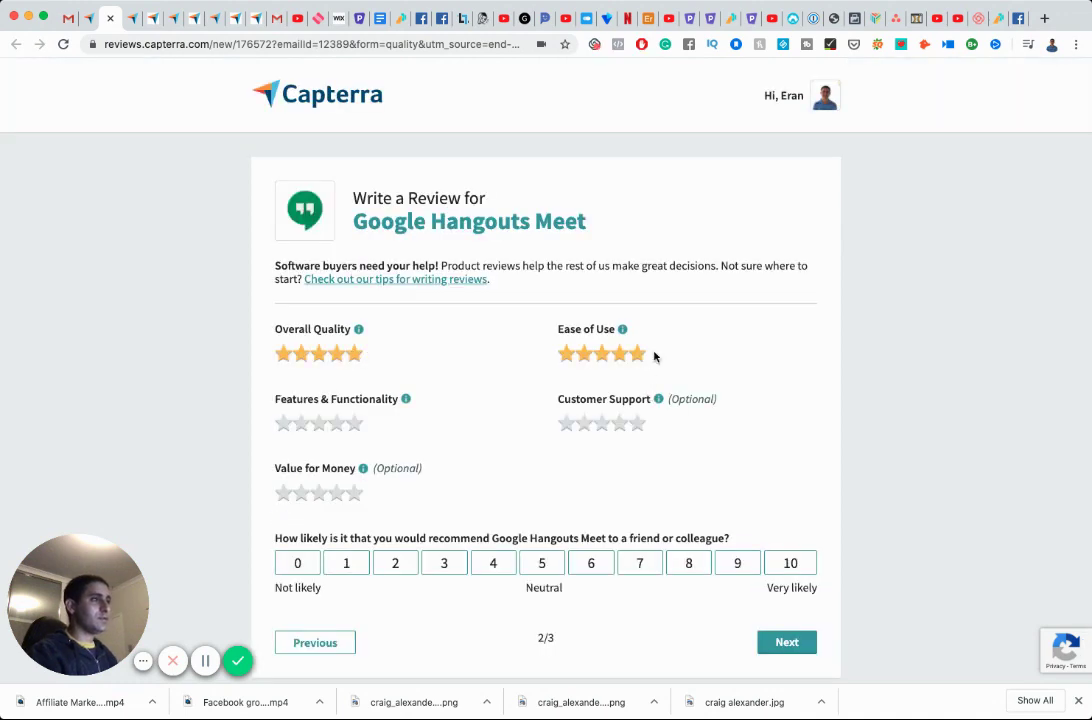
Five-star Features and Value, recommend at 9, and title the review 'Excellent quality for a video conferencing'.
{"action": "left_click", "coordinate": [352, 423]}
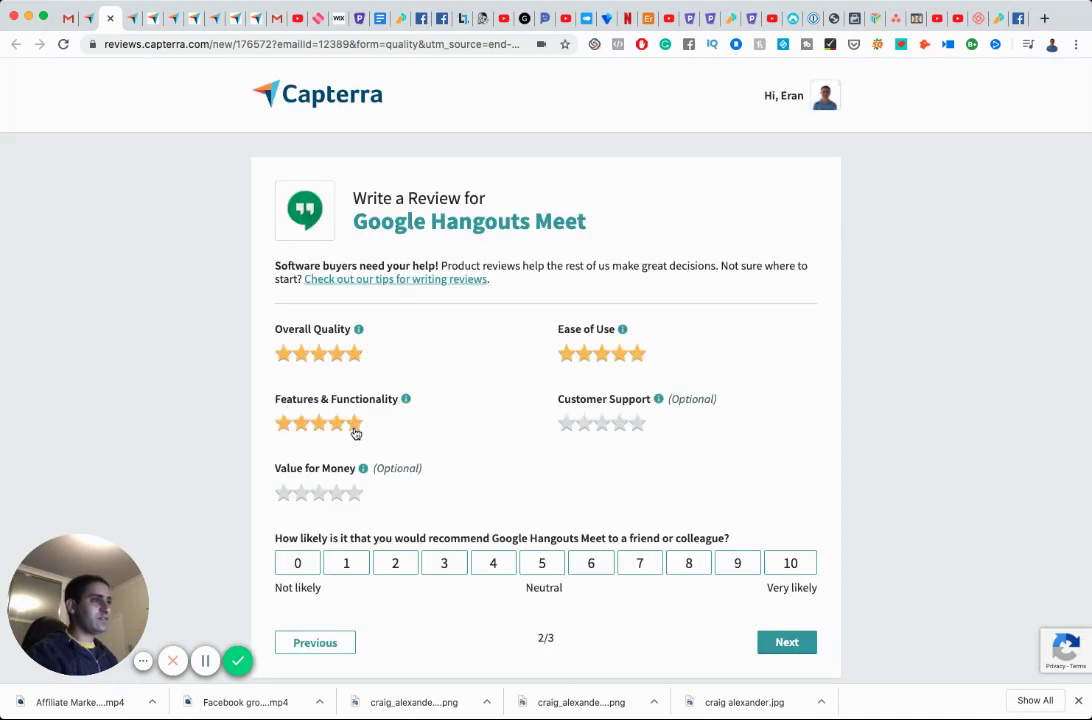
{"action": "left_click", "coordinate": [355, 492]}
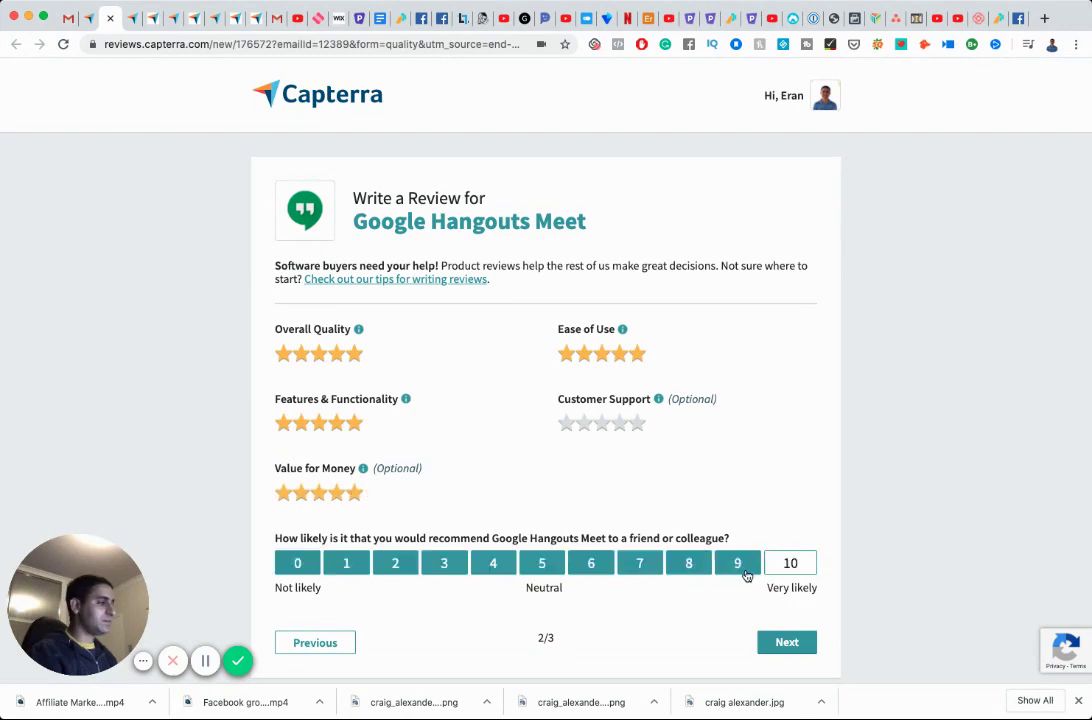
{"action": "left_click", "coordinate": [745, 573]}
{"action": "left_click", "coordinate": [788, 642]}
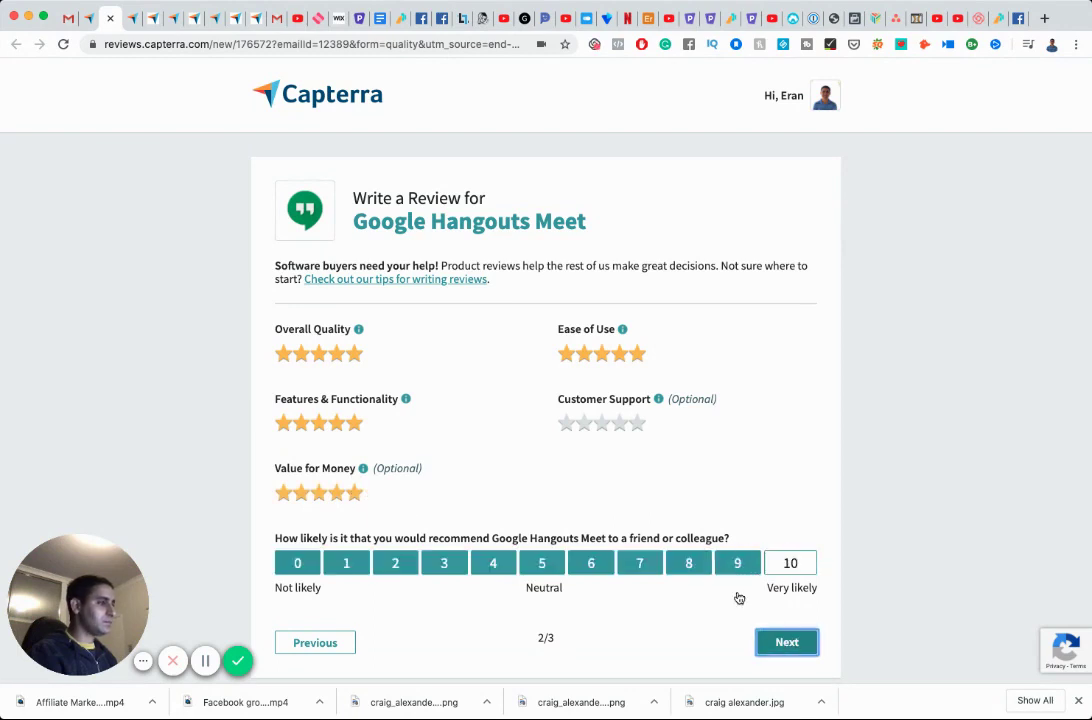
{"action": "left_click", "coordinate": [434, 351]}
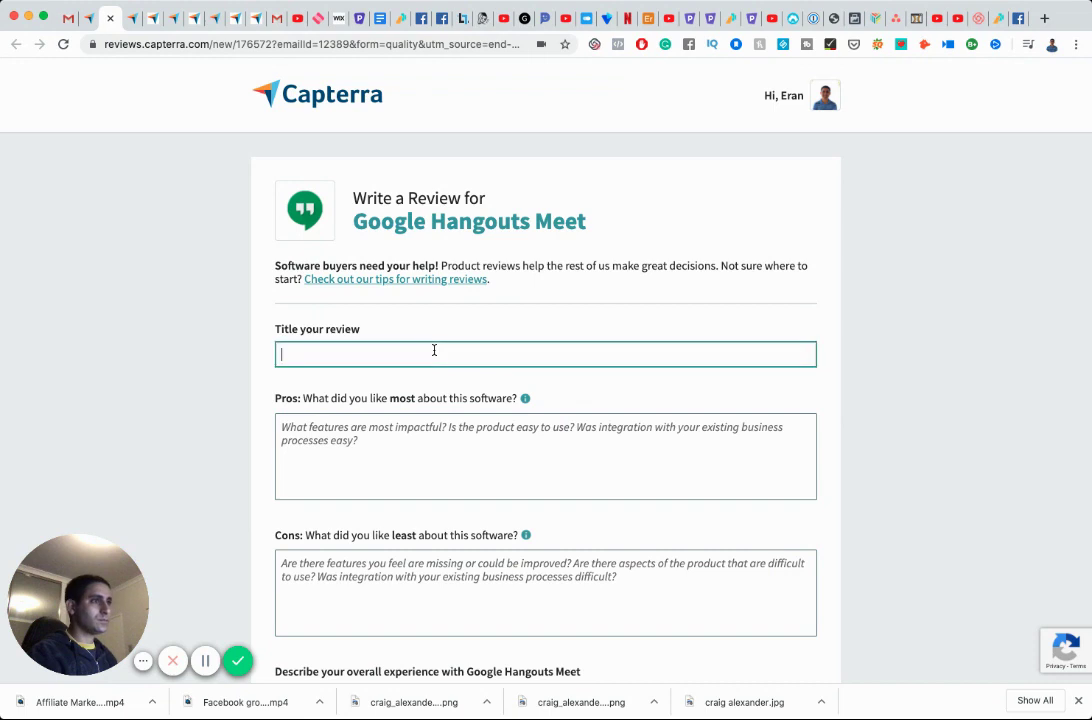
{"action": "type", "text": "E"}
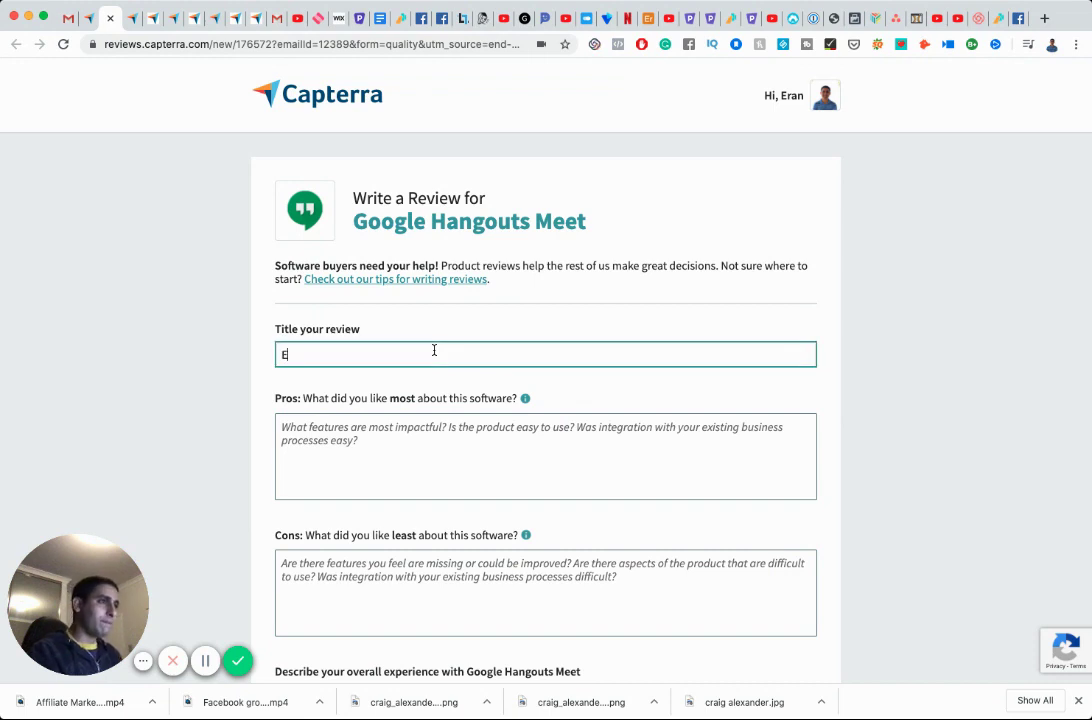
{"action": "type", "text": "xcellent quality"}
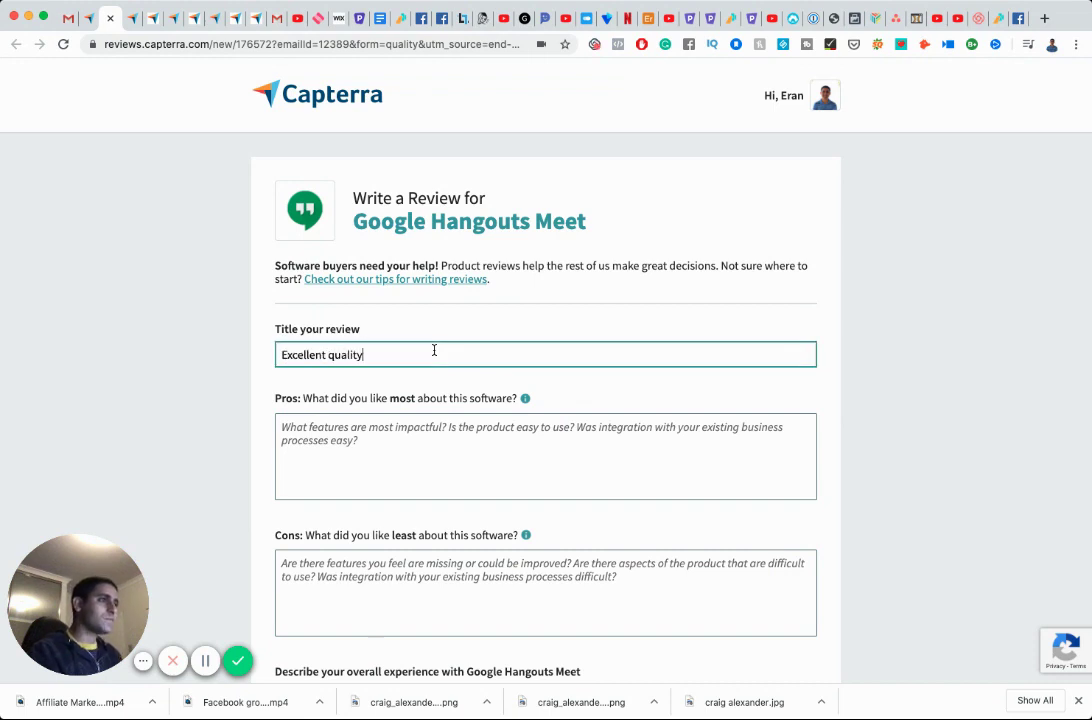
{"action": "type", "text": " for a "}
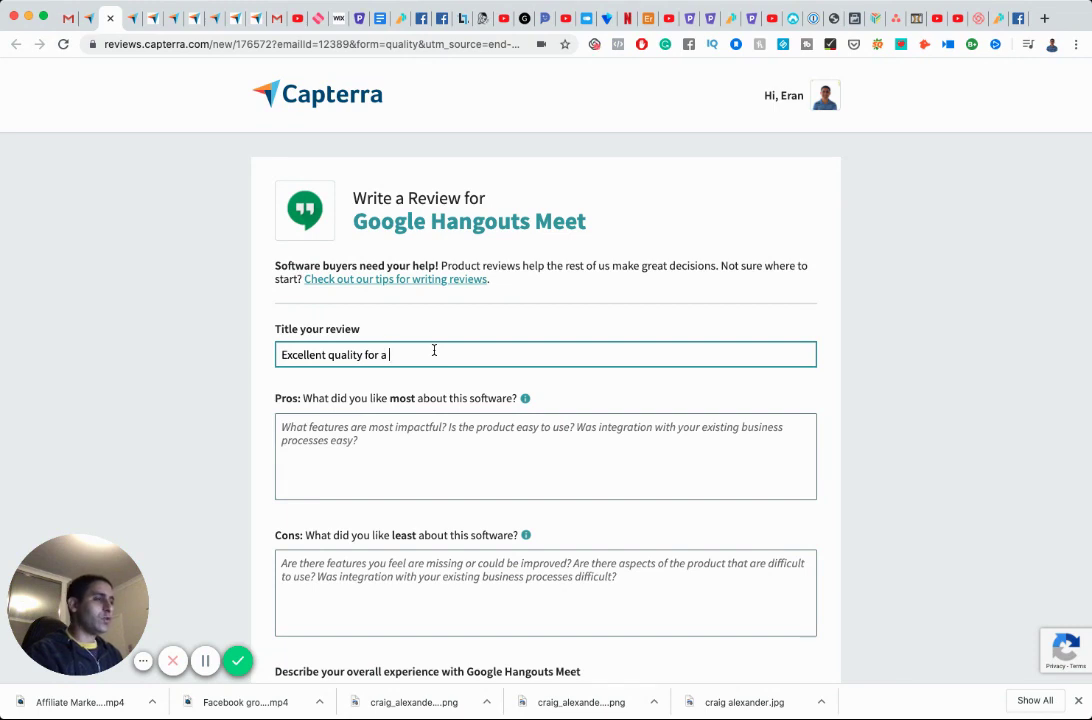
{"action": "type", "text": "vid"}
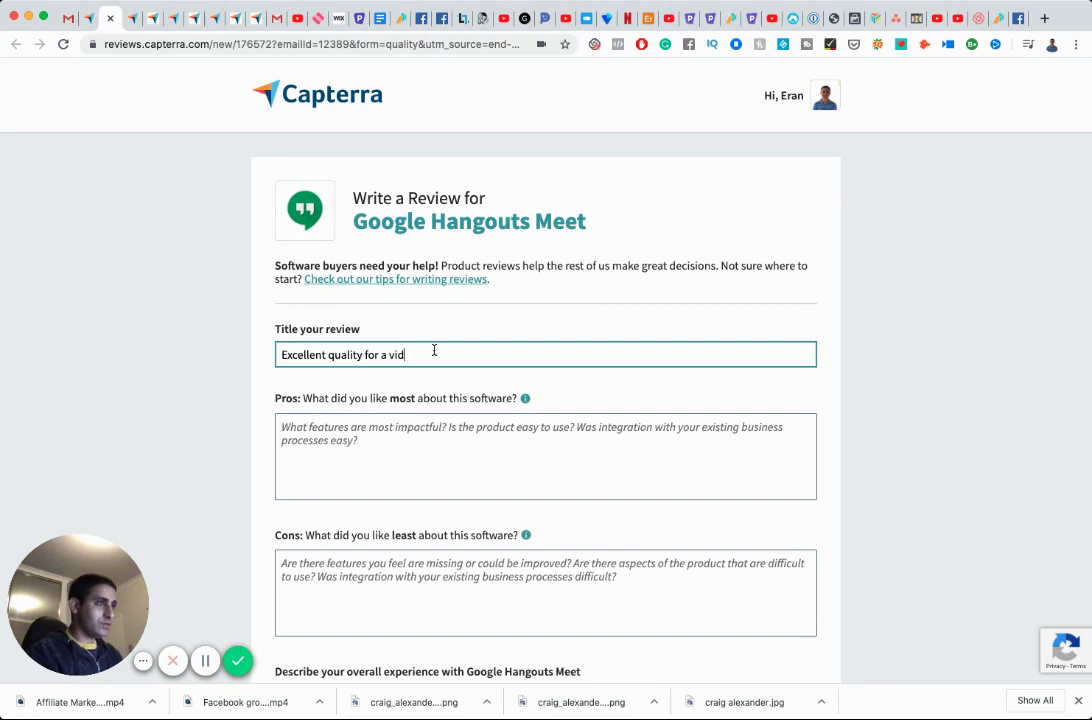
{"action": "type", "text": "eo conferencing"}
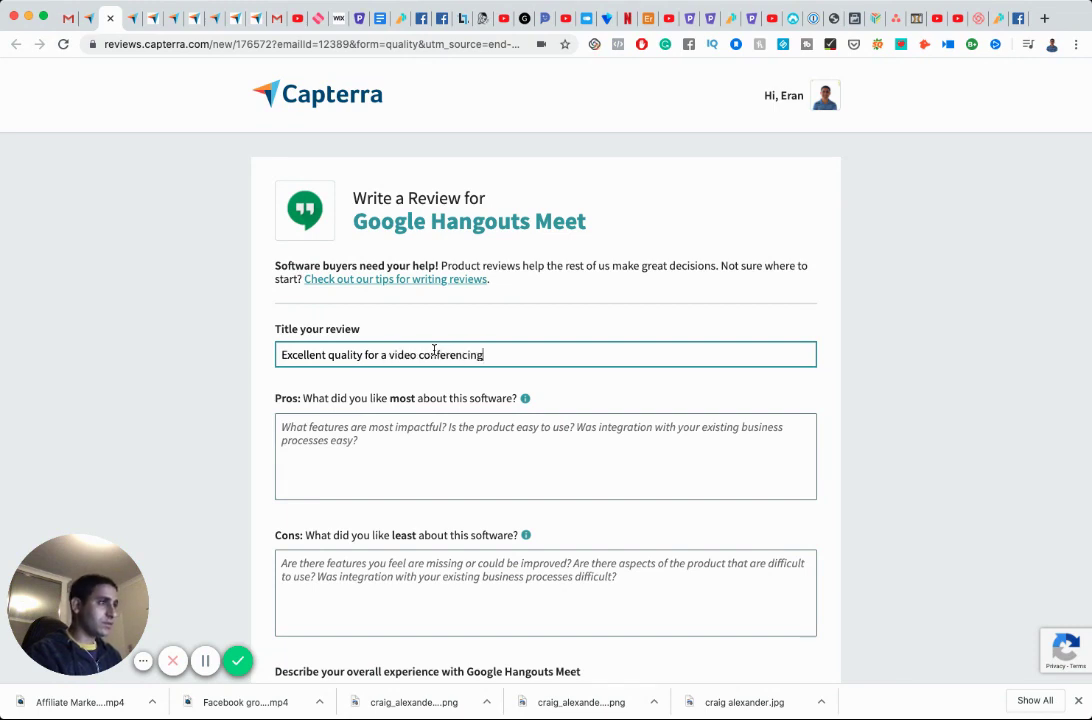
Write the first two Pros lines: it is free, and it is easy to use.
{"action": "key", "text": "Tab"}
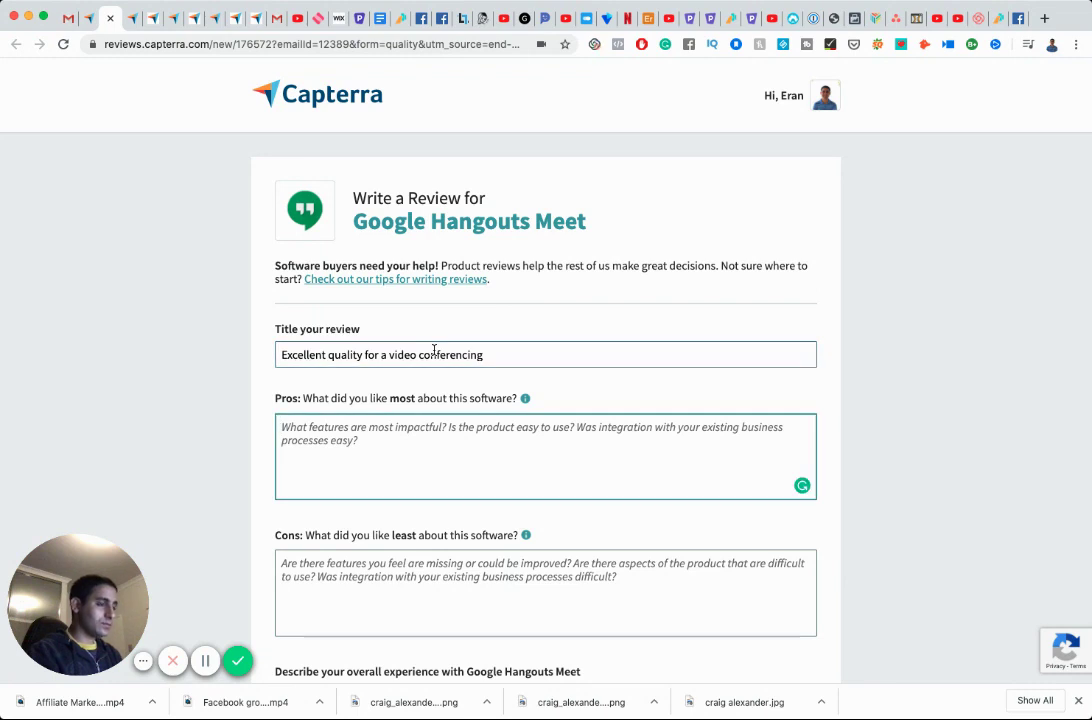
{"action": "type", "text": "I li"}
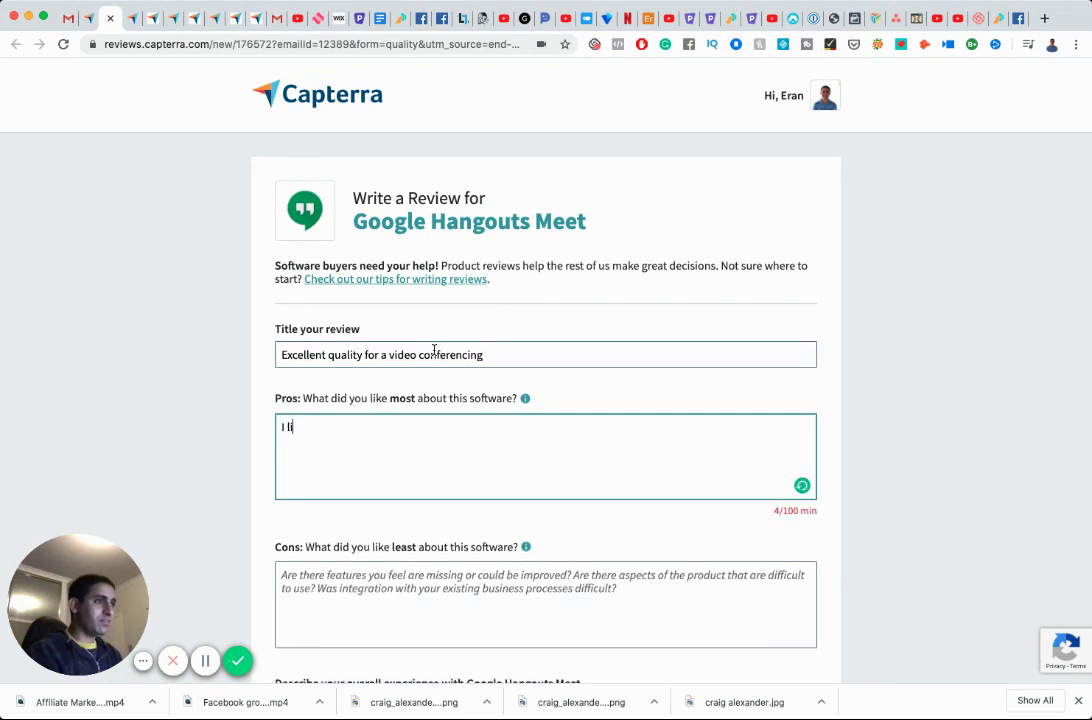
{"action": "type", "text": "ke the fact that it is free"}
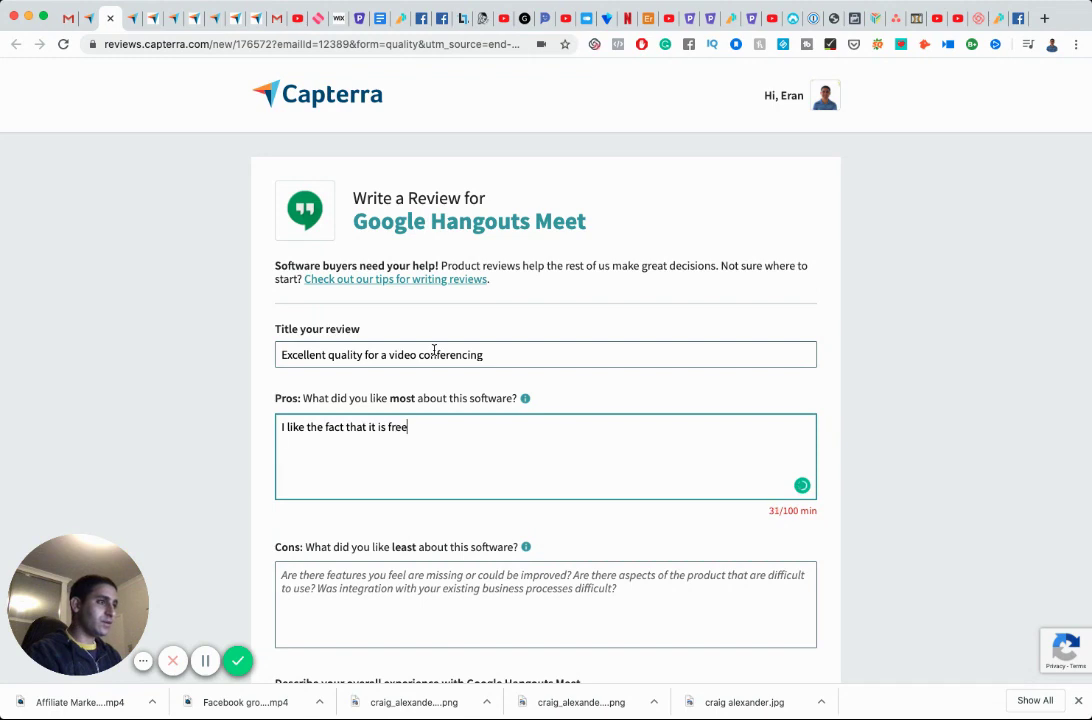
{"action": "key", "text": "Return"}
{"action": "type", "text": "I like how easy it is t"}
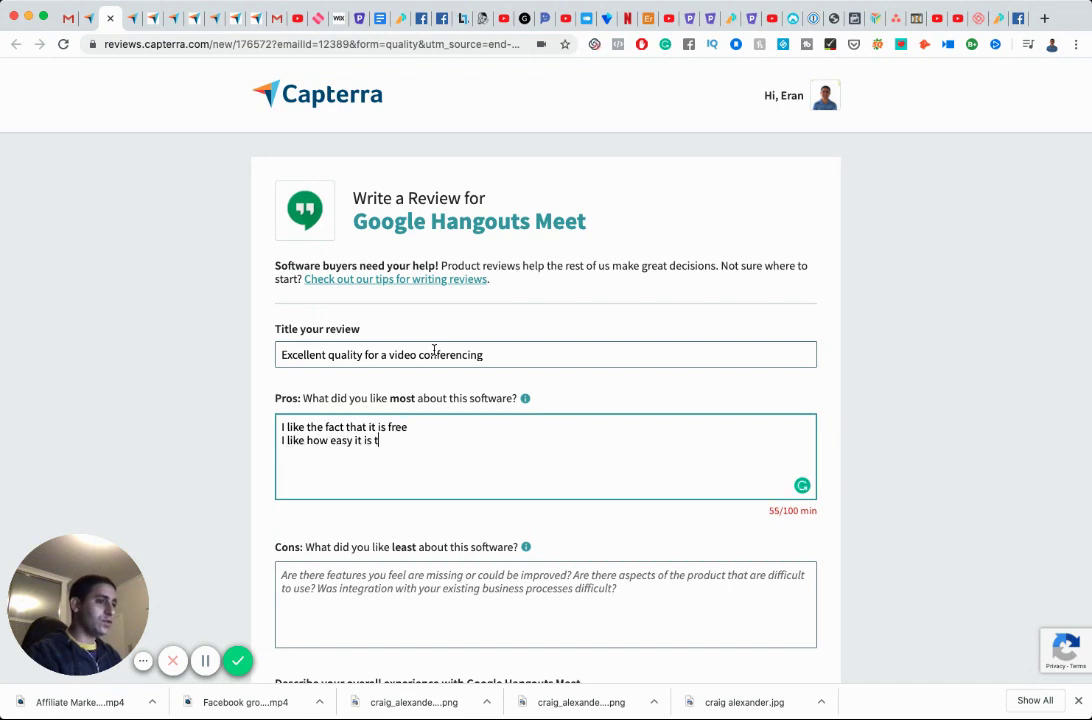
{"action": "type", "text": "o you"}
{"action": "key", "text": "BackSpace"}
{"action": "key", "text": "BackSpace"}
{"action": "key", "text": "BackSpace"}
{"action": "key", "text": "BackSpace"}
{"action": "type", "text": "us"}
{"action": "key", "text": "BackSpace"}
{"action": "key", "text": "BackSpace"}
{"action": "type", "text": "use."}
Add Pros lines praising video quality and features as good as Zoom and other competitors.
{"action": "key", "text": "Return"}
{"action": "type", "text": "I like the "}
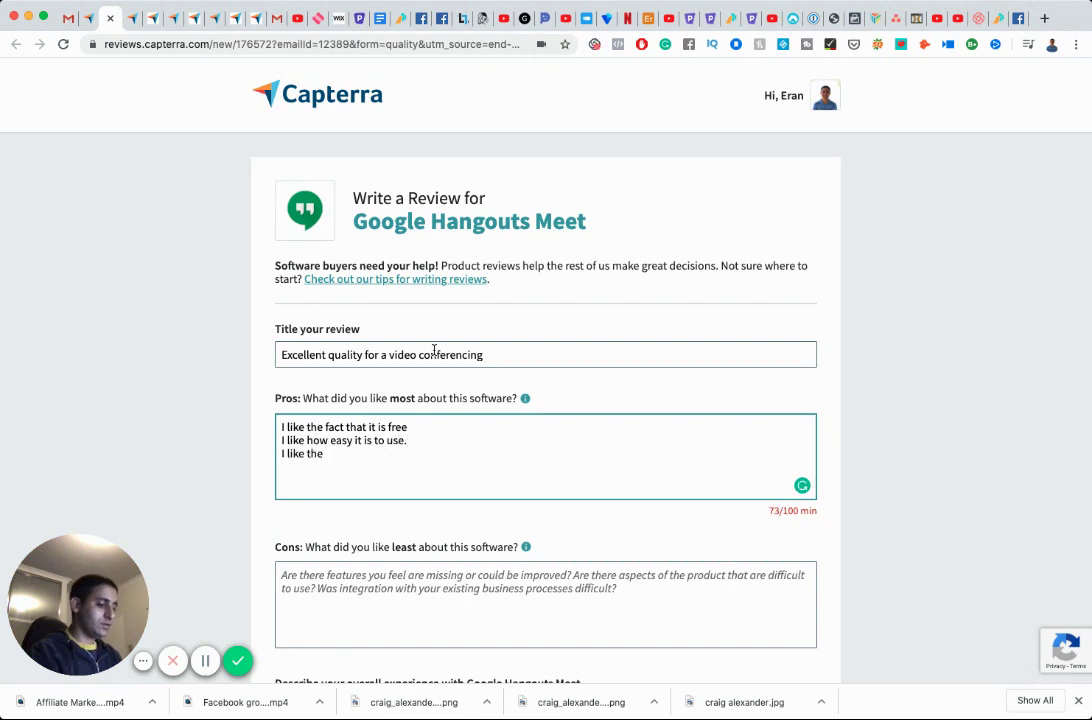
{"action": "type", "text": "quality"}
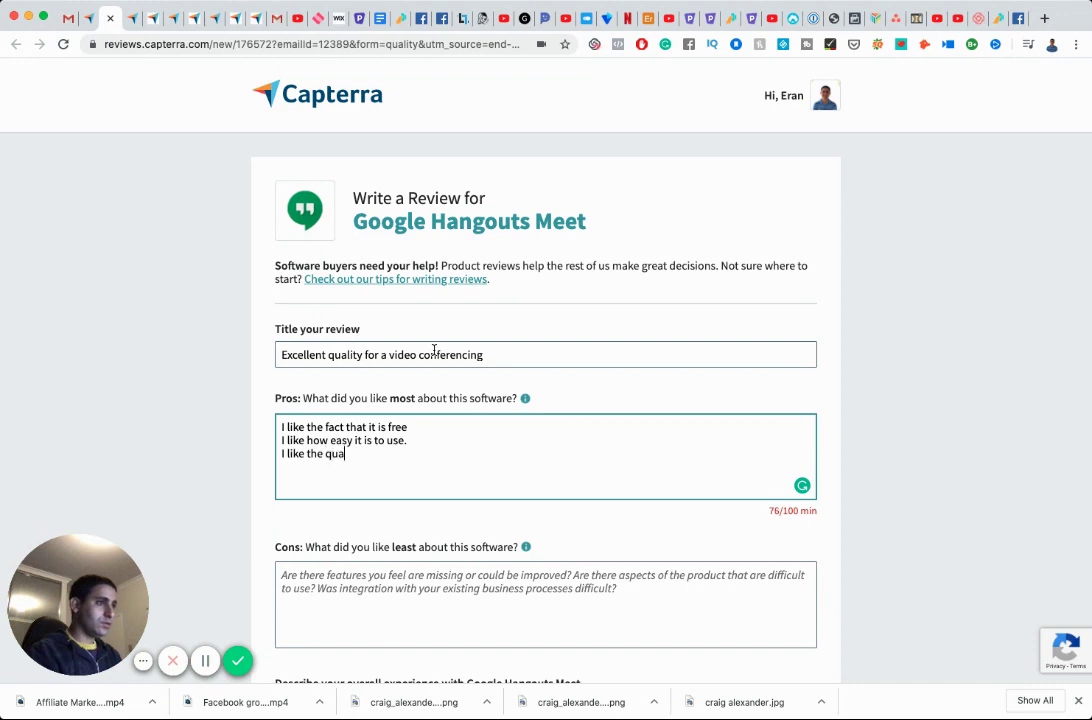
{"action": "key", "text": "BackSpace"}
{"action": "key", "text": "BackSpace"}
{"action": "key", "text": "BackSpace"}
{"action": "key", "text": "BackSpace"}
{"action": "key", "text": "BackSpace"}
{"action": "type", "text": "vid"}
{"action": "type", "text": "ality"}
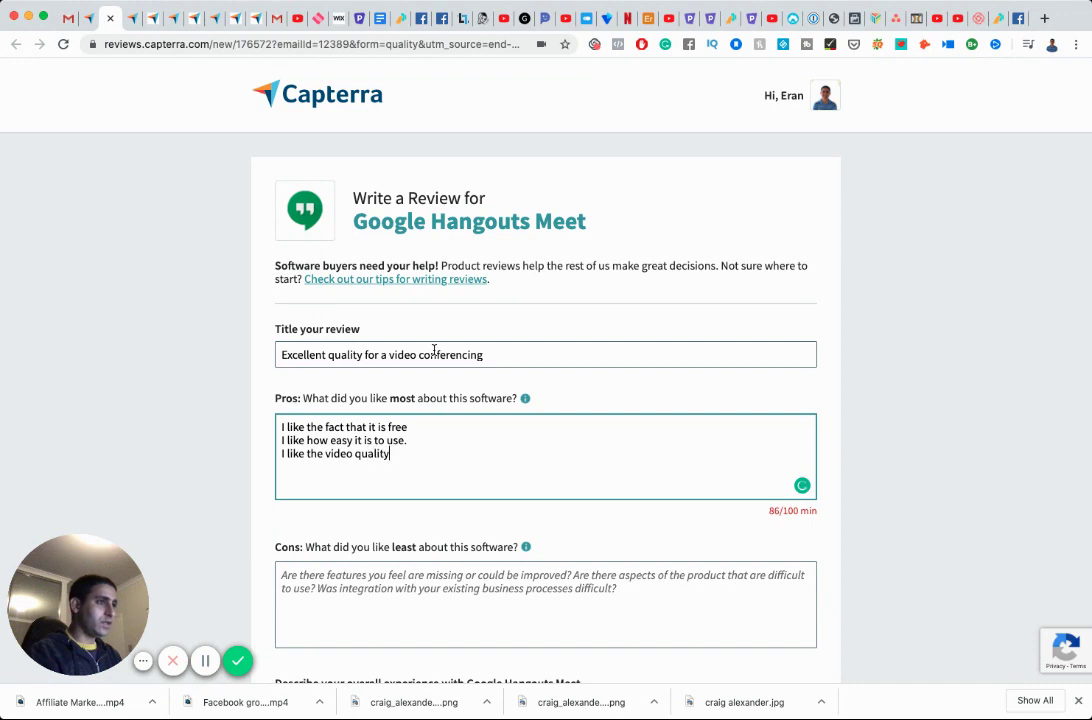
{"action": "type", "text": "."}
{"action": "key", "text": "Return"}
{"action": "type", "text": "I like the"}
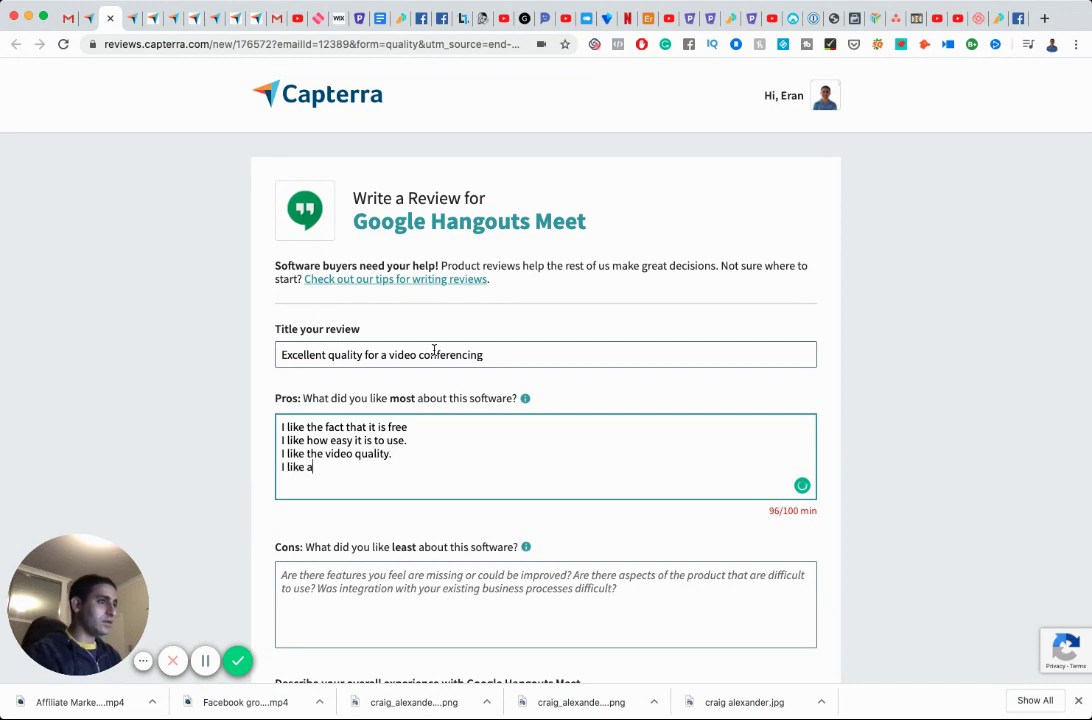
{"action": "type", "text": " feature"}
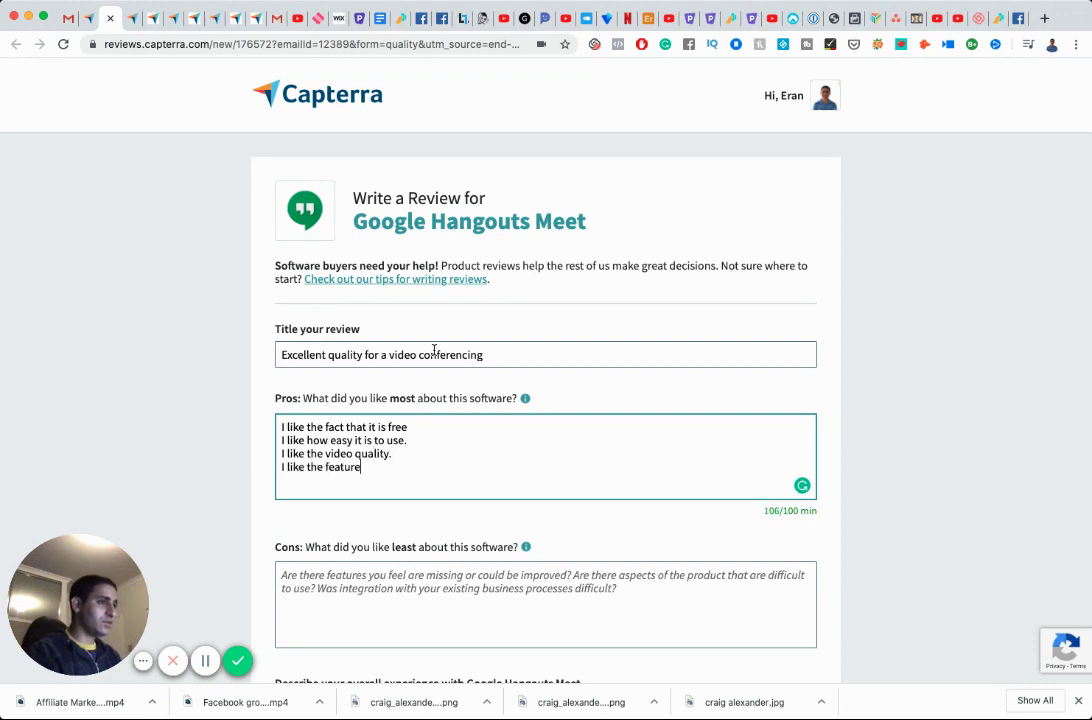
{"action": "type", "text": "s available, just as a"}
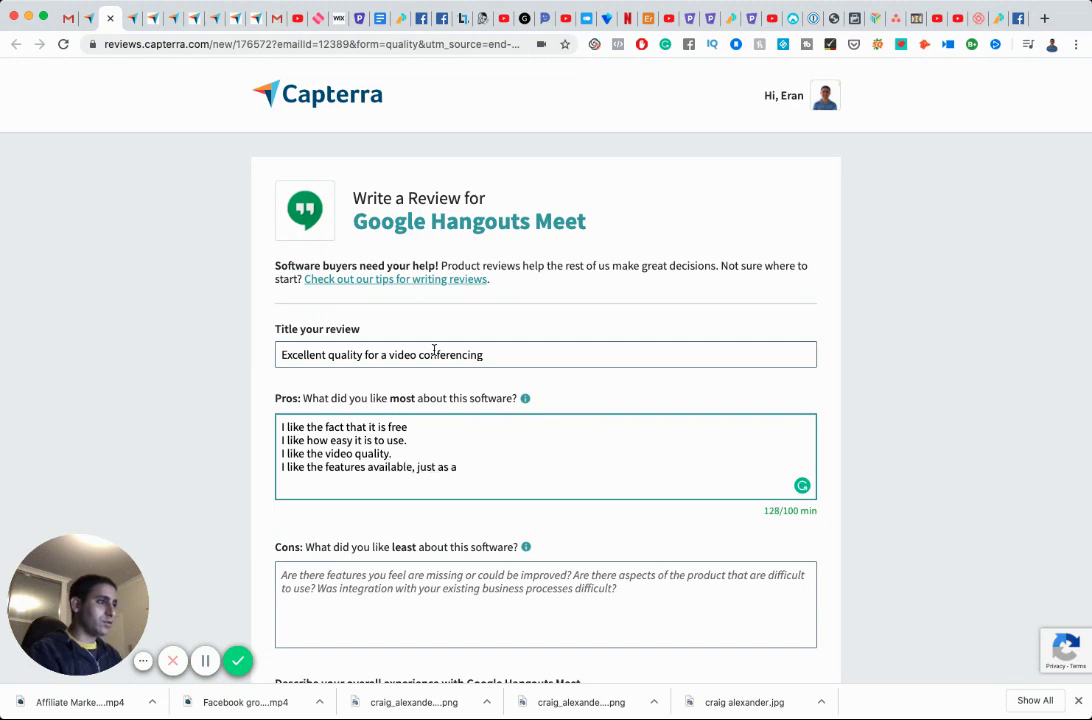
{"action": "key", "text": "BackSpace"}
{"action": "type", "text": "good as zoom, "}
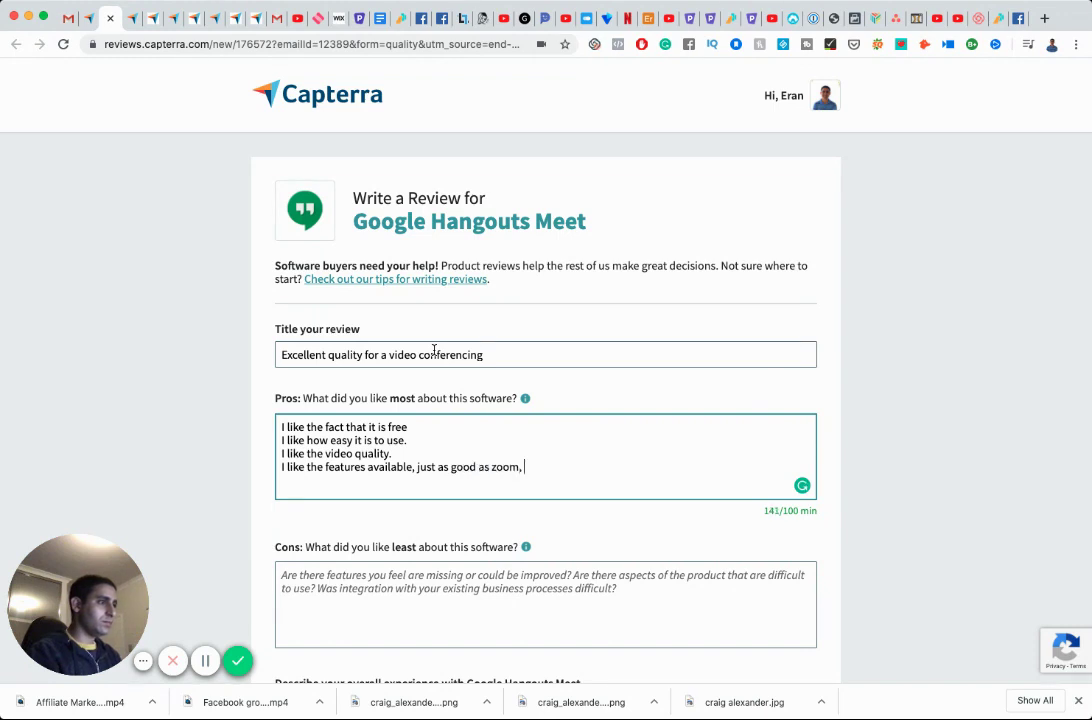
{"action": "key", "text": "BackSpace"}
{"action": "key", "text": "BackSpace"}
{"action": "type", "text": " and other competitors."}
{"action": "scroll", "coordinate": [434, 350], "scroll_direction": "down", "scroll_amount": 4}
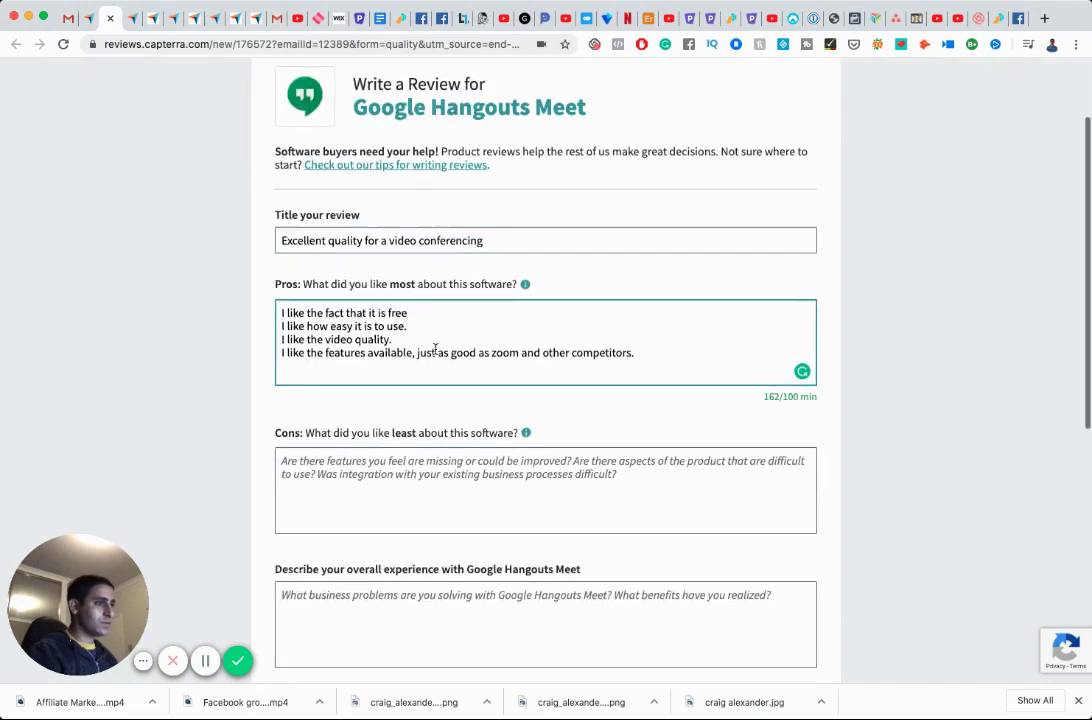
Begin the Cons story: 'For some reason I didn't think much of it until few weeks ago'.
{"action": "left_click", "coordinate": [458, 379]}
{"action": "type", "text": "Nothin"}
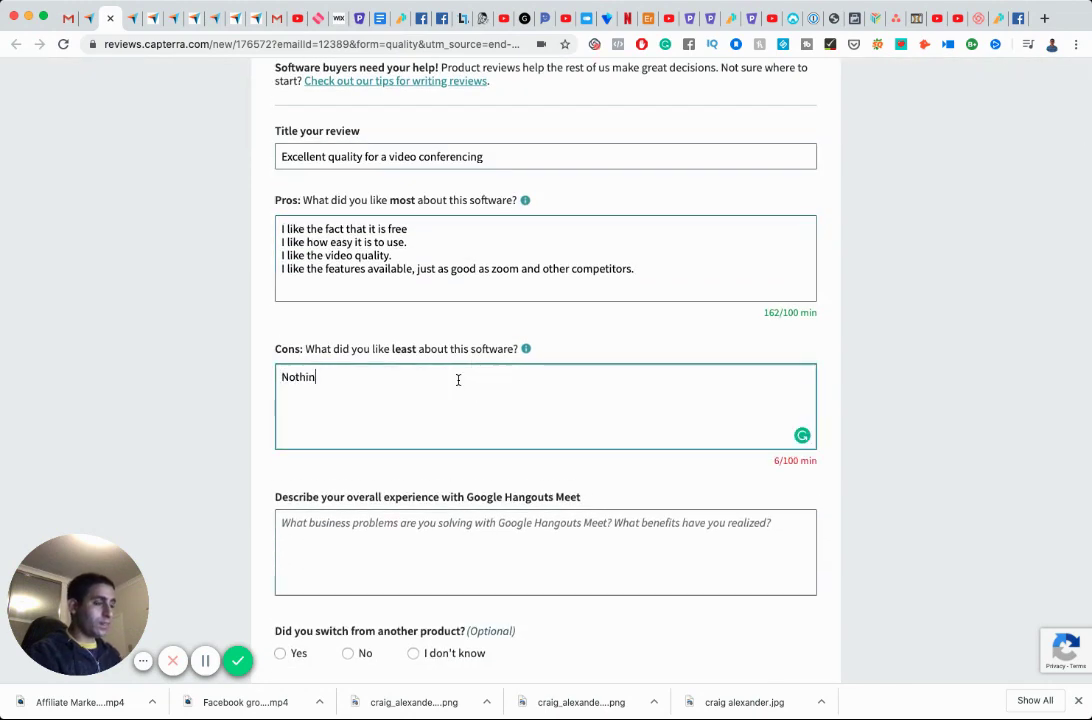
{"action": "key", "text": "super+a"}
{"action": "key", "text": "BackSpace"}
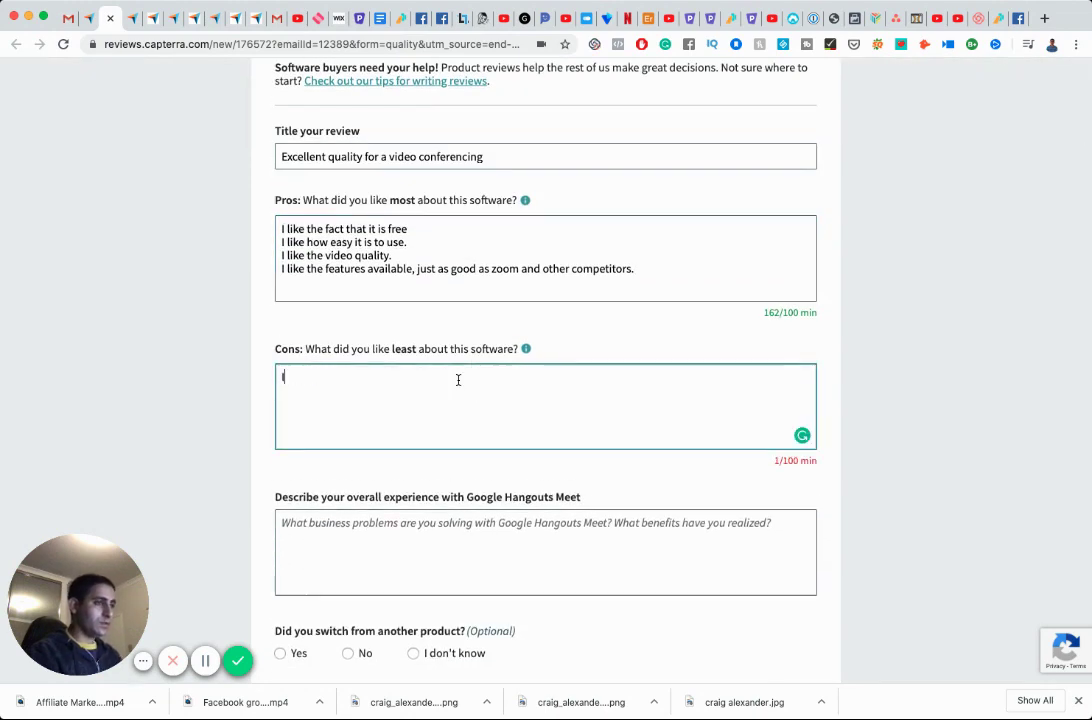
{"action": "type", "text": "For someon"}
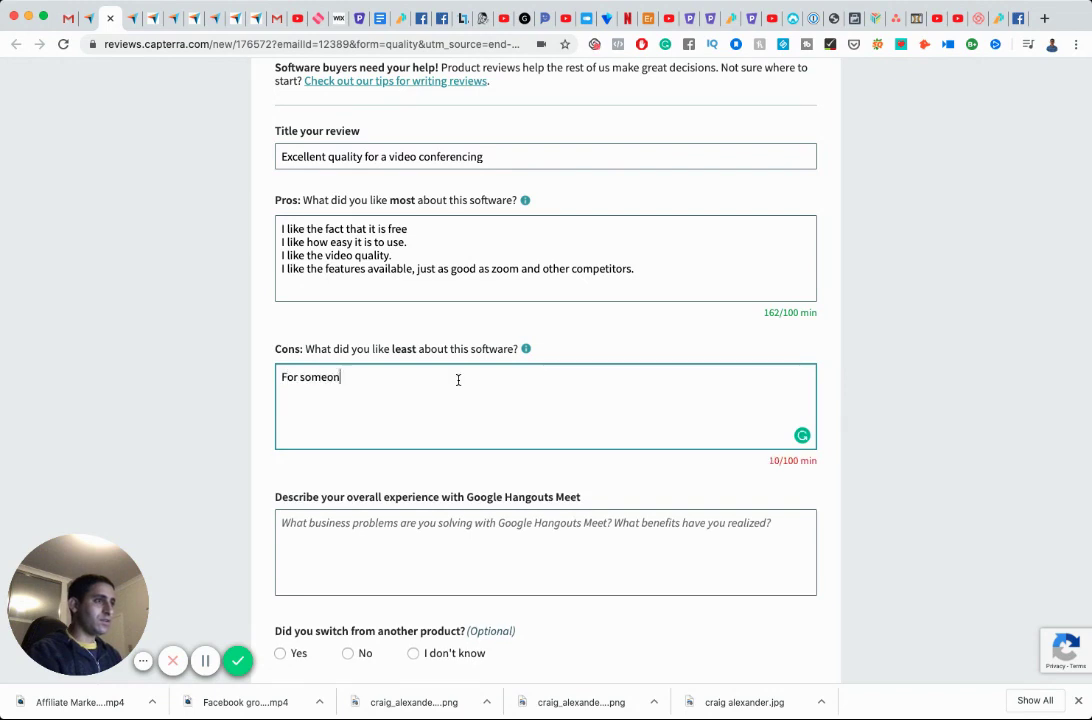
{"action": "key", "text": "BackSpace"}
{"action": "type", "text": "reason I did"}
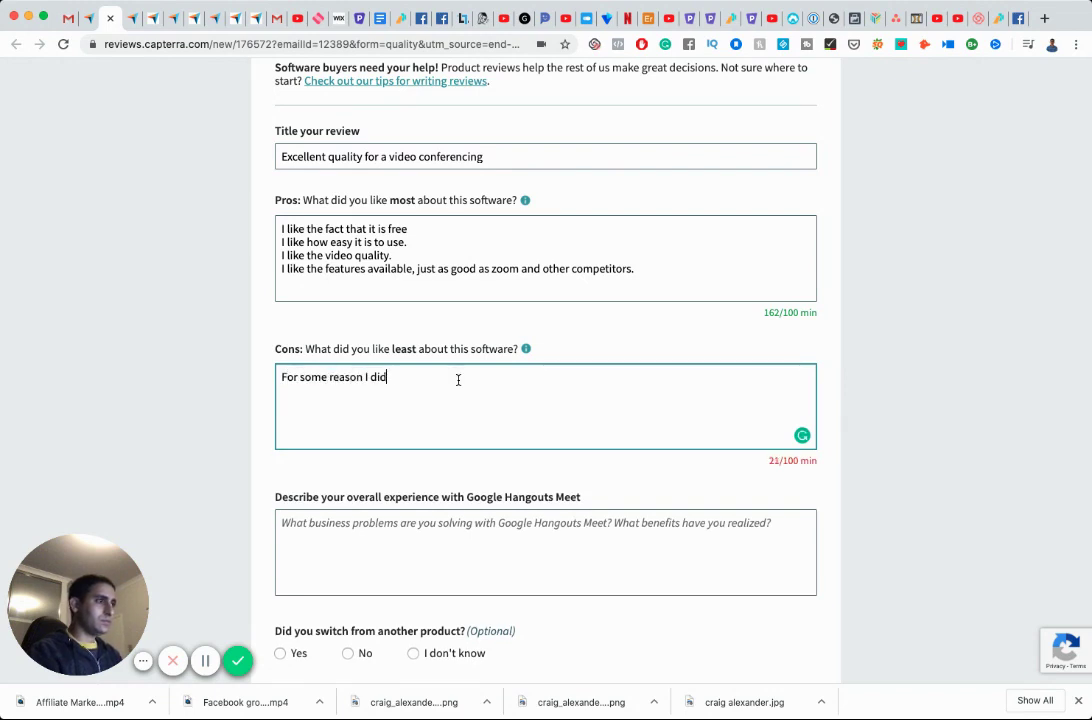
{"action": "type", "text": "n't think much of it"}
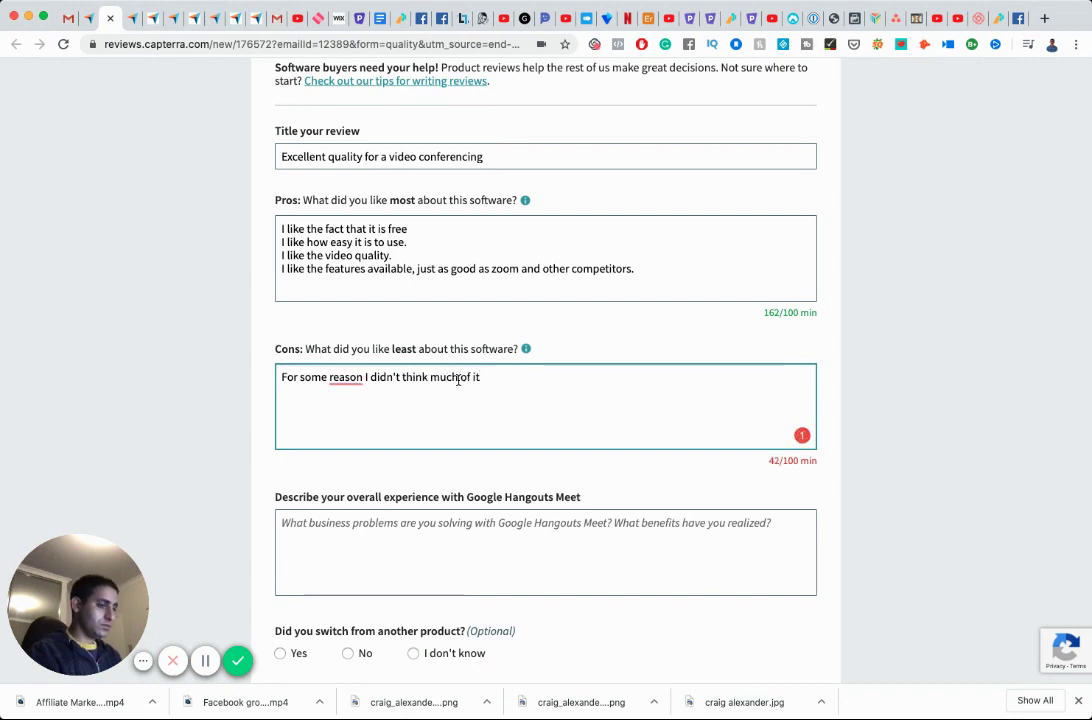
{"action": "type", "text": " until few wee"}
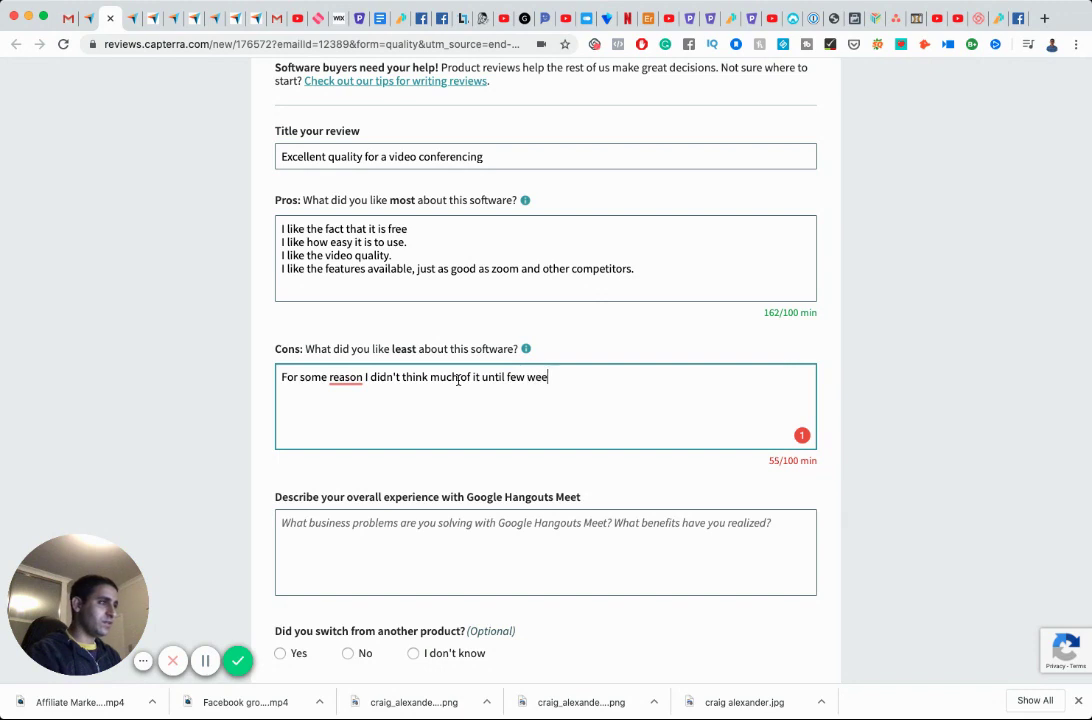
{"action": "type", "text": "ks ago when"}
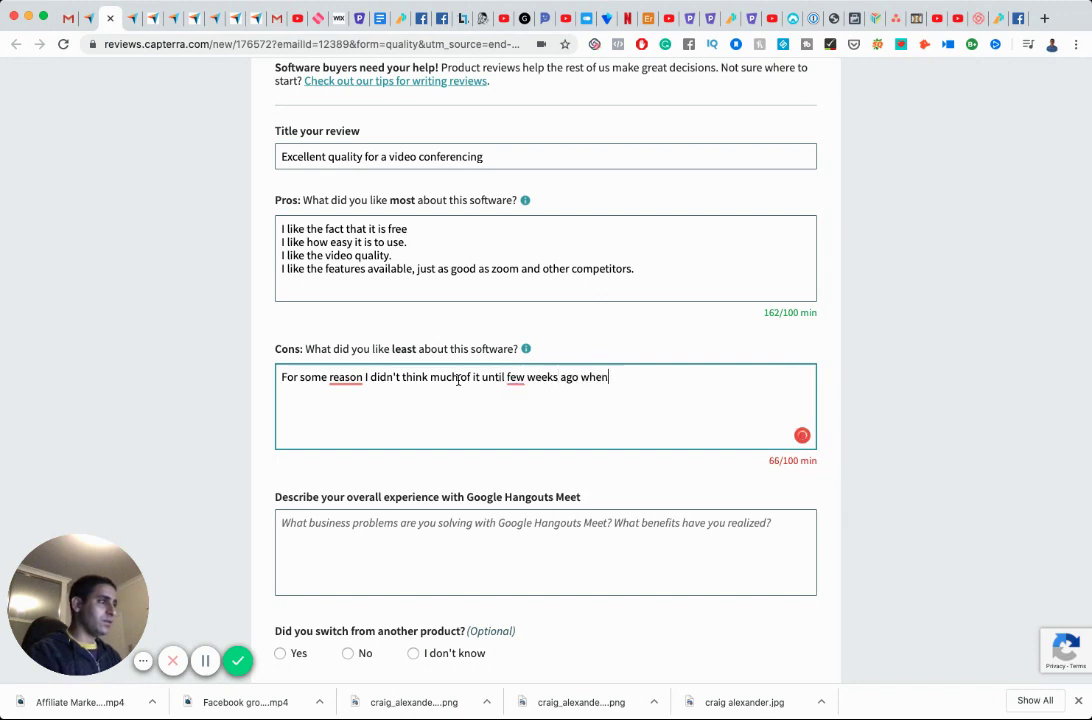
Continue with 'where I had a strategy call with a coach who used Google Hangouts!'.
{"action": "key", "text": "BackSpace"}
{"action": "type", "text": "re I had a strategy call w"}
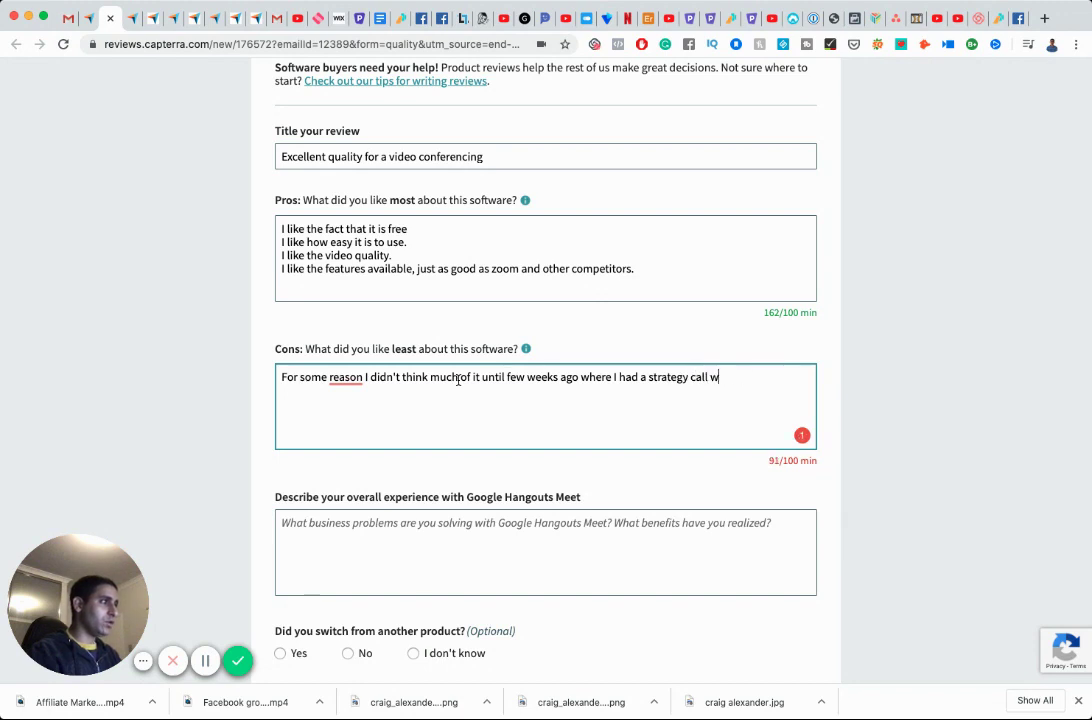
{"action": "type", "text": "ith a coac"}
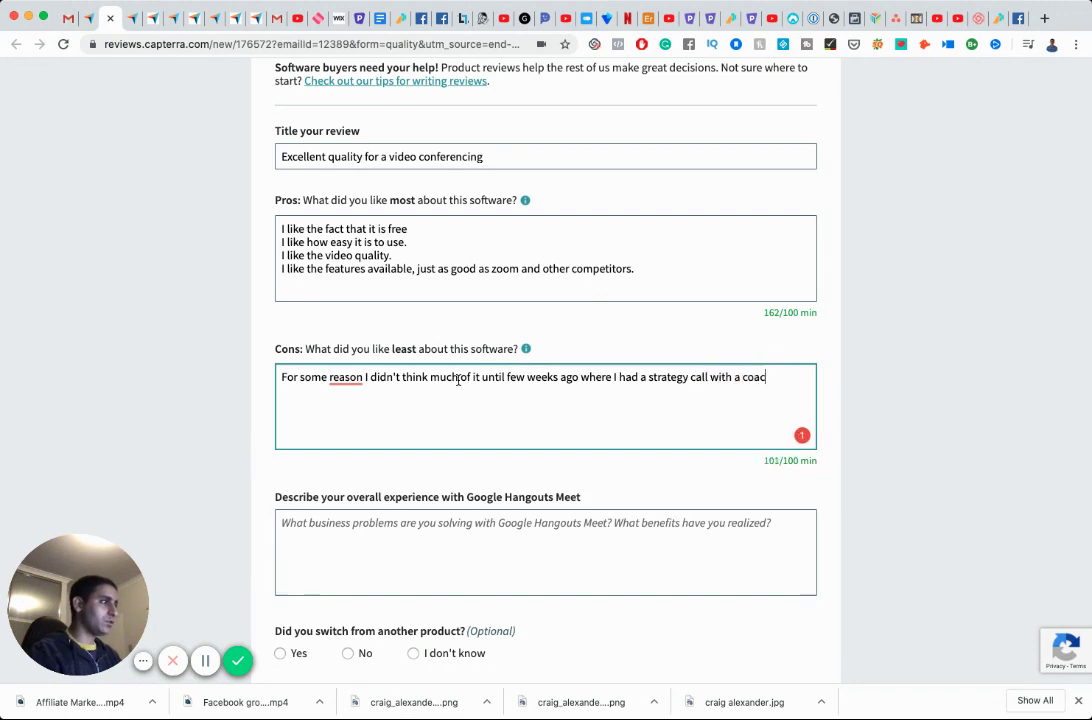
{"action": "type", "text": "h who used "}
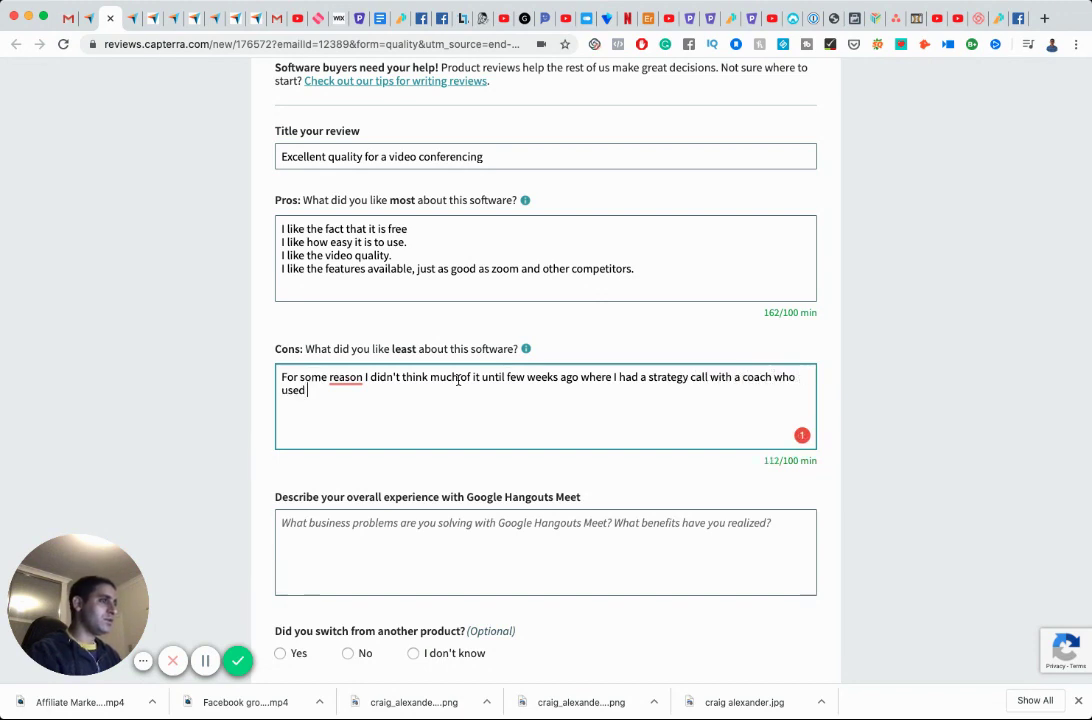
{"action": "type", "text": "Google Hand"}
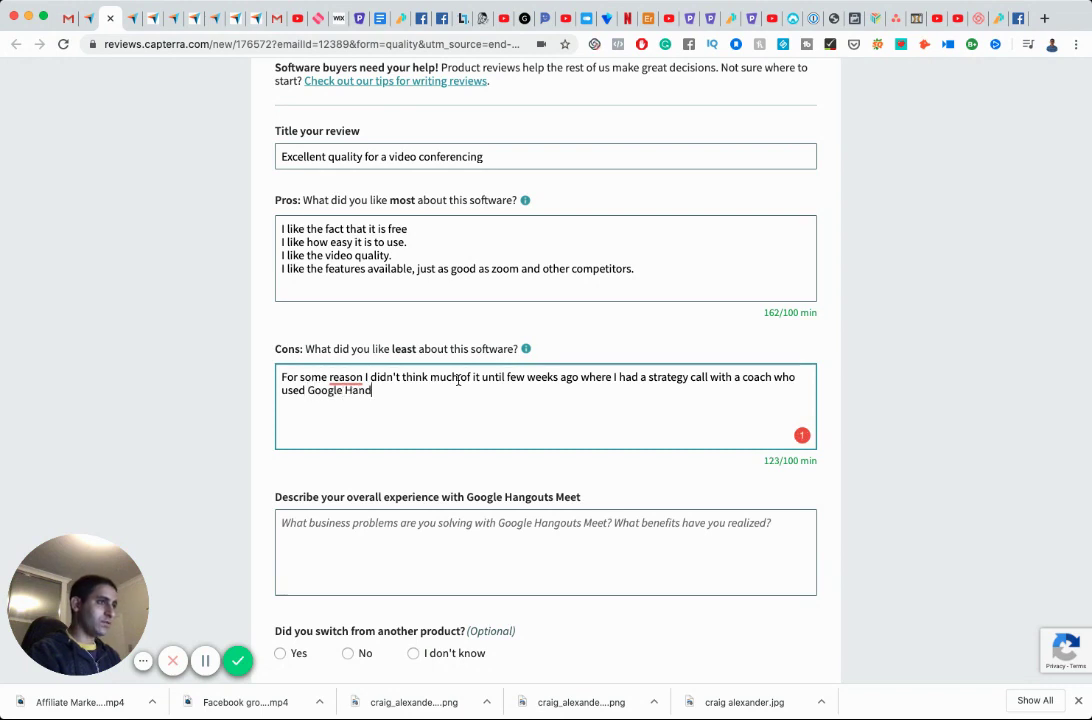
{"action": "key", "text": "BackSpace"}
{"action": "type", "text": "gouts!"}
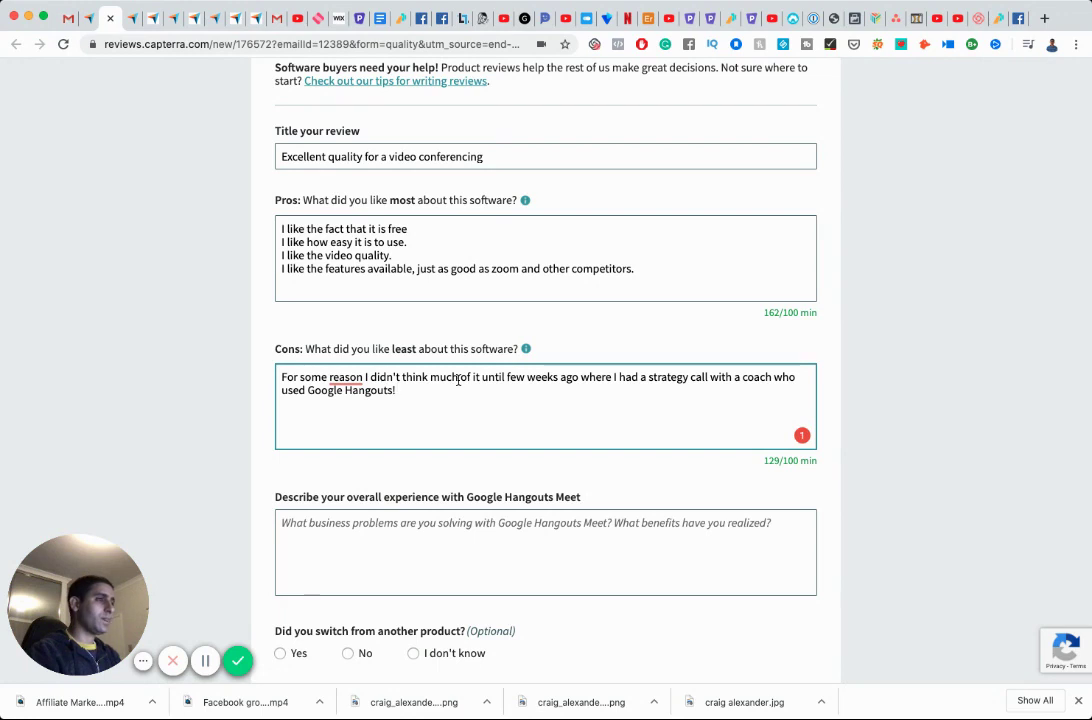
Accept the comma after 'reason', add the second-call sentence, then cut all the Cons text.
{"action": "left_click", "coordinate": [346, 378]}
{"action": "left_click", "coordinate": [363, 414]}
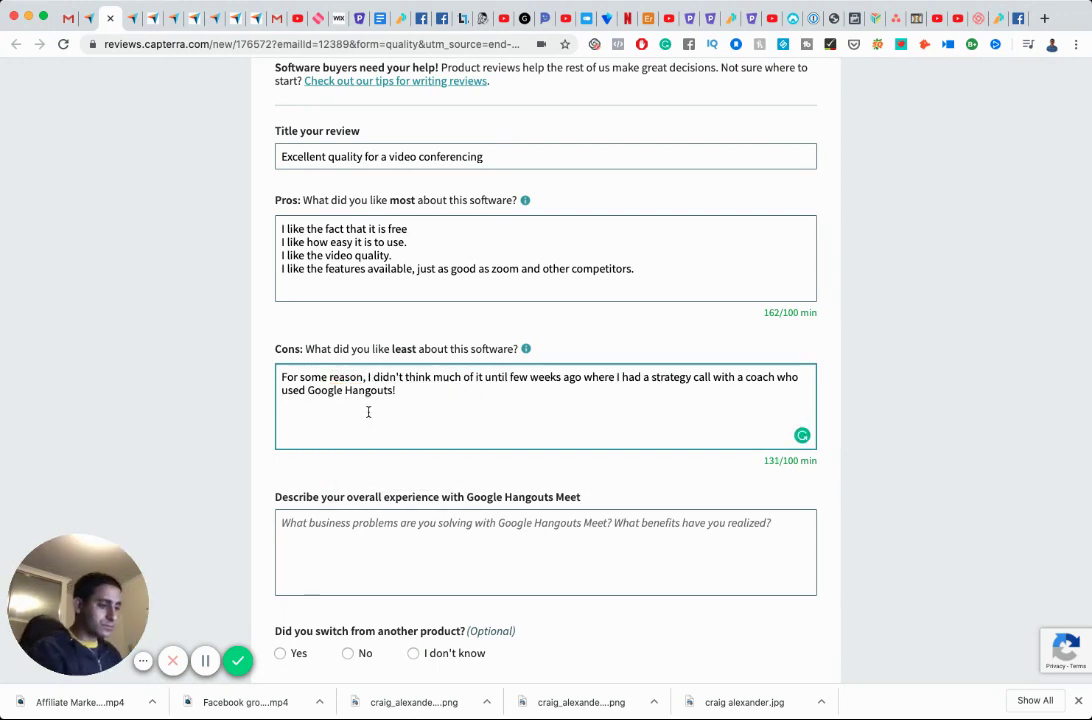
{"action": "type", "text": "I then had ano"}
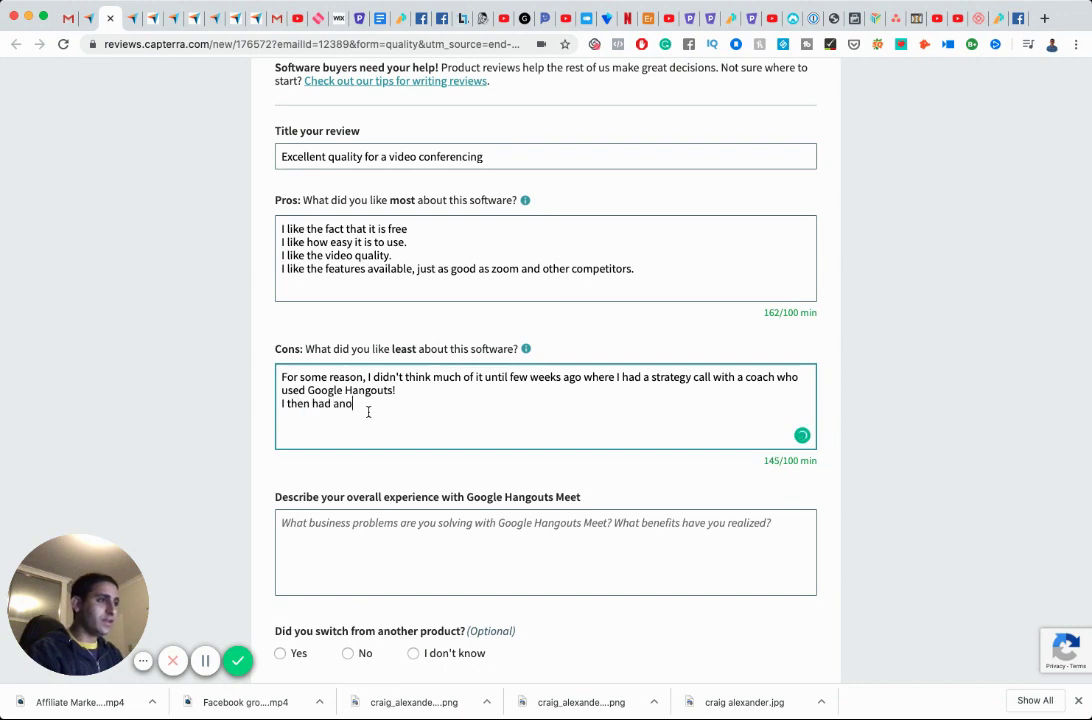
{"action": "type", "text": "ther one "}
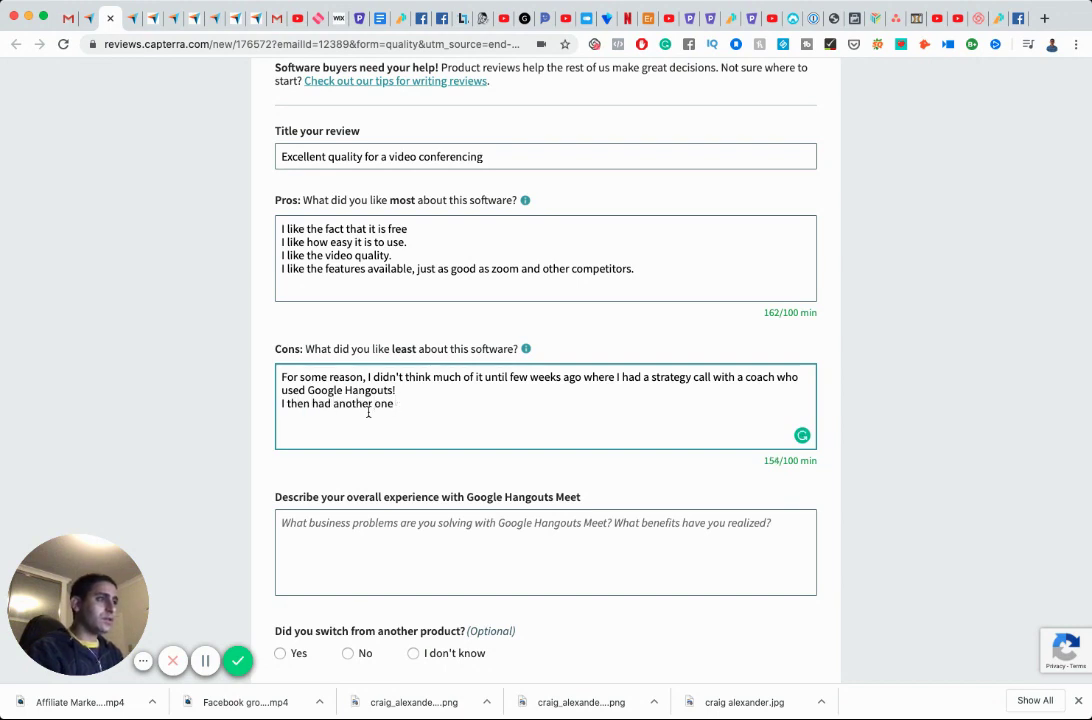
{"action": "type", "text": "fewsup"}
{"action": "key", "text": "BackSpace"}
{"action": "key", "text": "BackSpace"}
{"action": "key", "text": "BackSpace"}
{"action": "type", "text": "days ago, "}
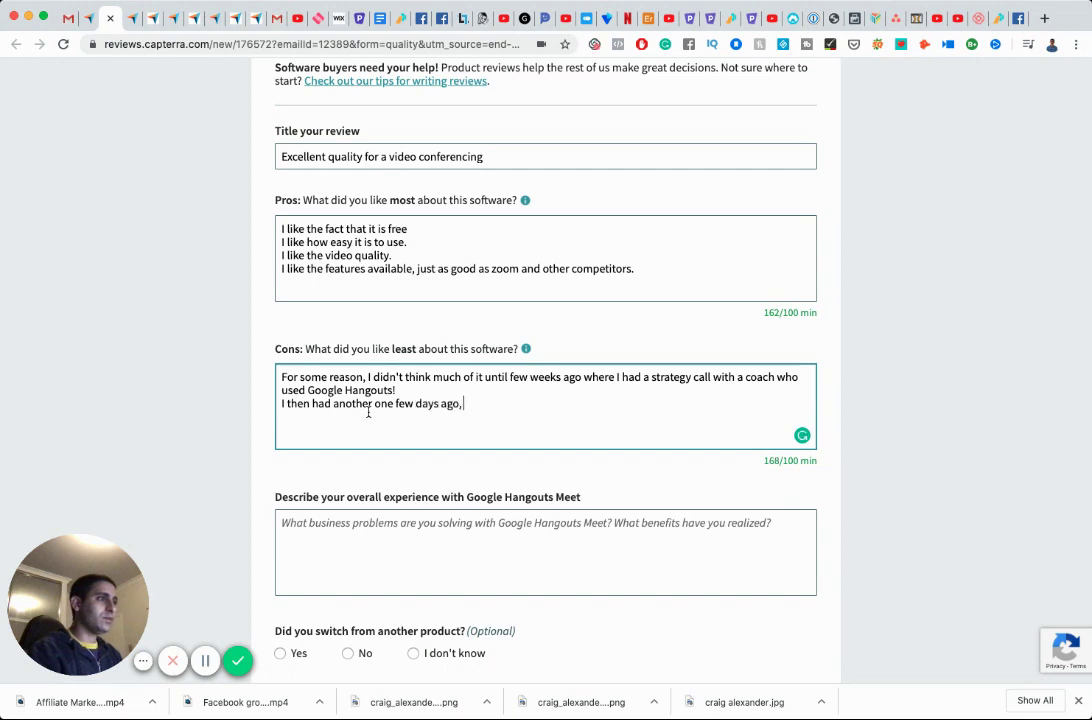
{"action": "type", "text": "and both instances i"}
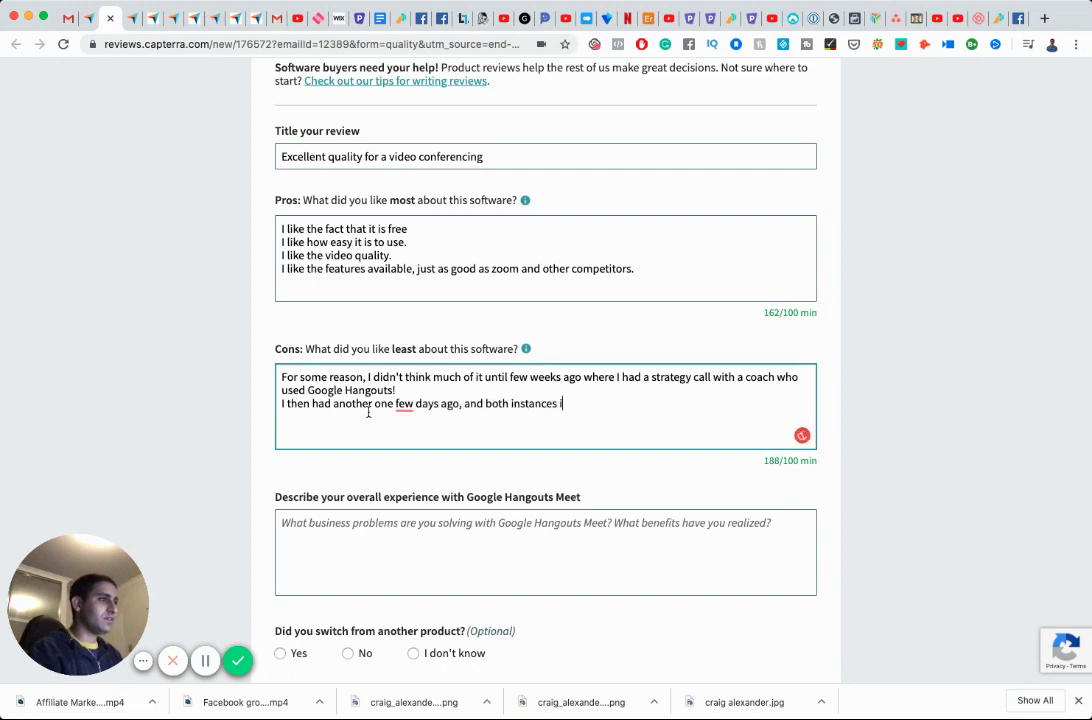
{"action": "type", "text": "t was great!"}
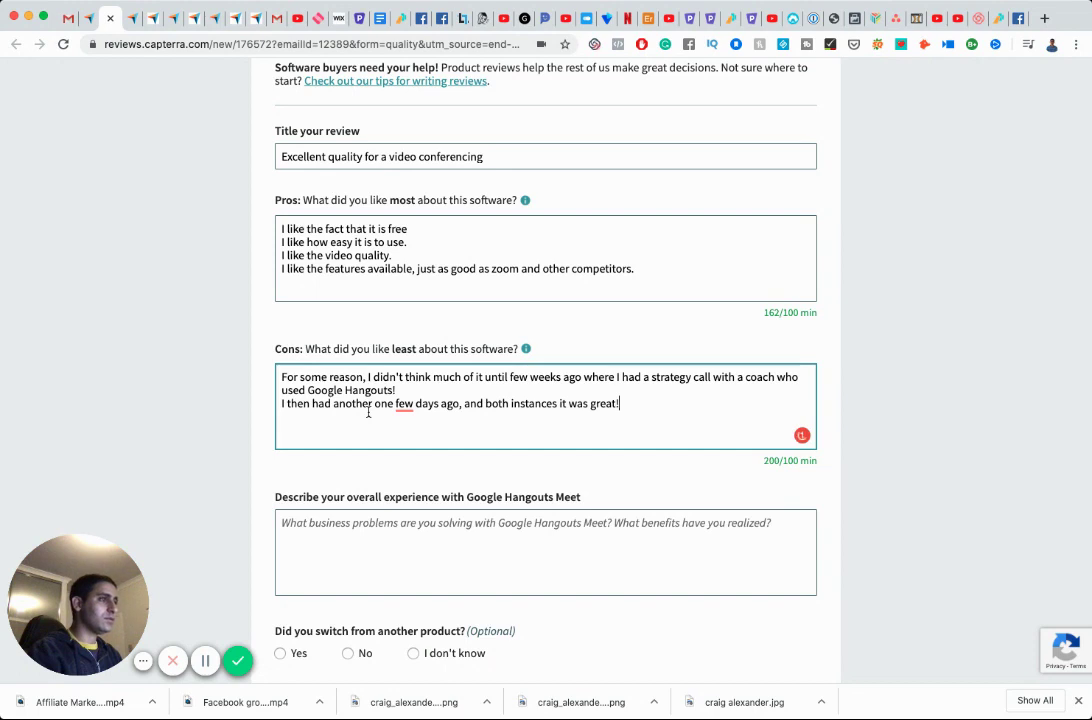
{"action": "key", "text": "ctrl+a"}
{"action": "key", "text": "ctrl+x"}
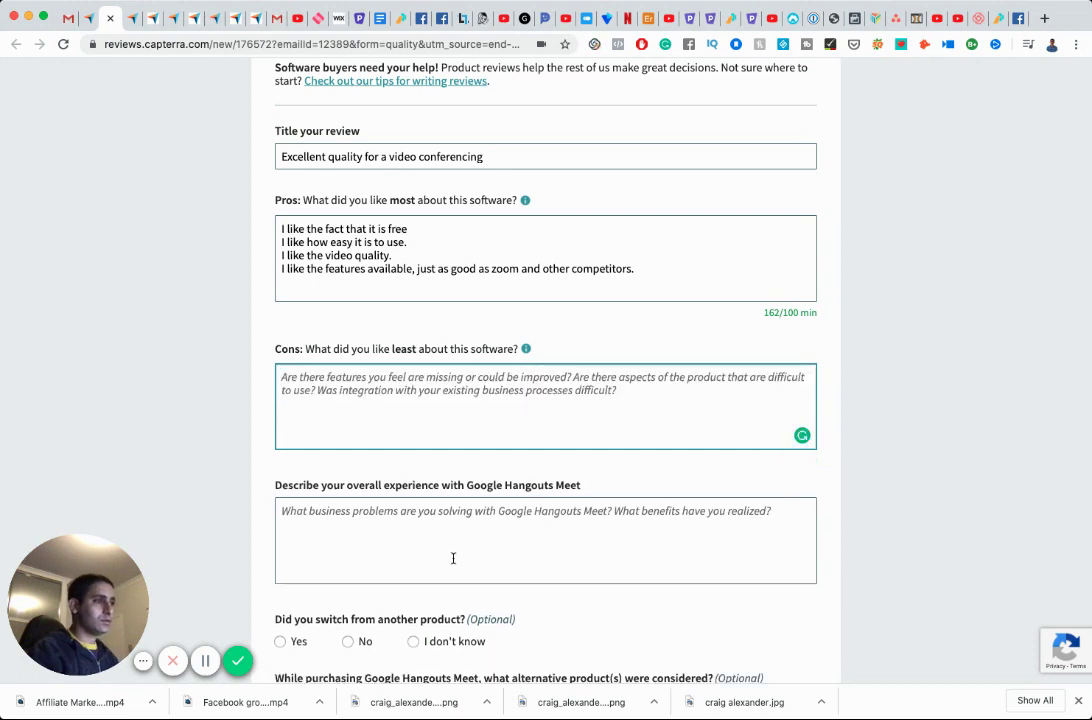
Paste the coaching-calls story into the overall experience field and begin Cons with 'Nothing not to like about it.'.
{"action": "key", "text": "Tab"}
{"action": "key", "text": "ctrl+v"}
{"action": "left_click", "coordinate": [448, 377]}
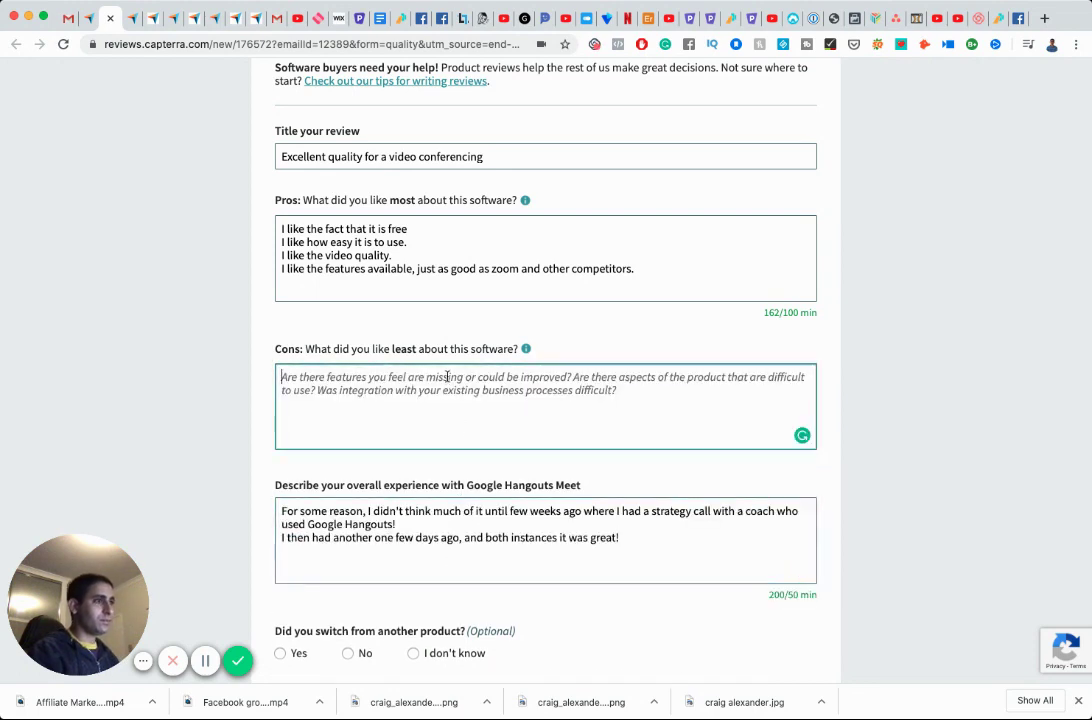
{"action": "type", "text": "Nothing not "}
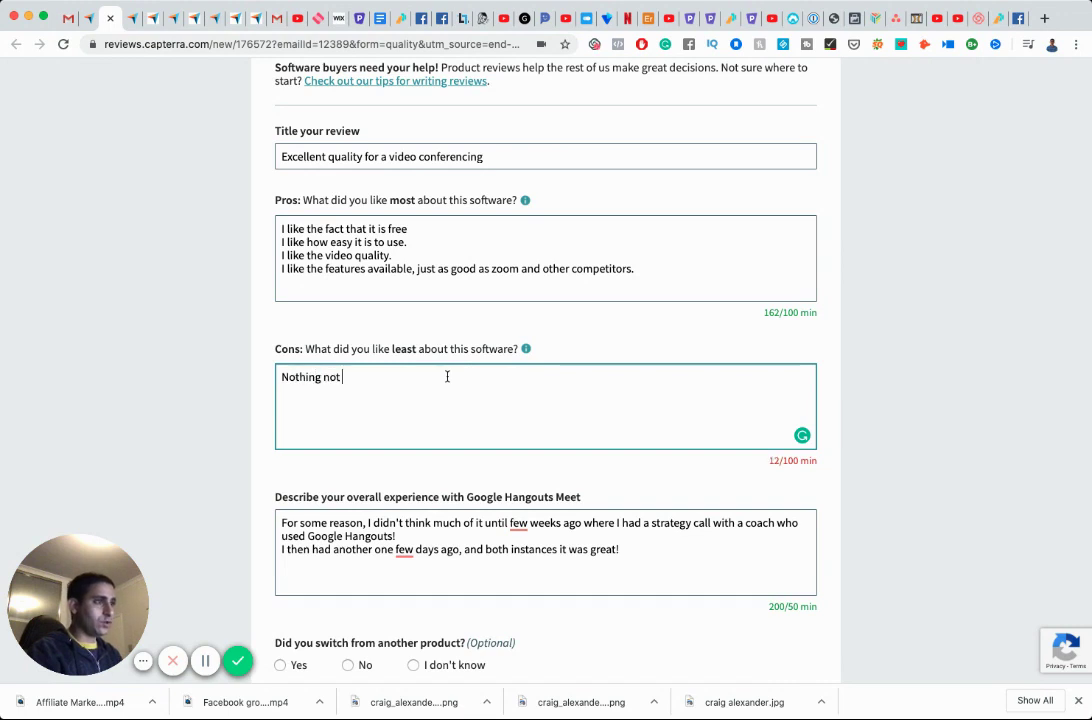
{"action": "type", "text": "to like about it. "}
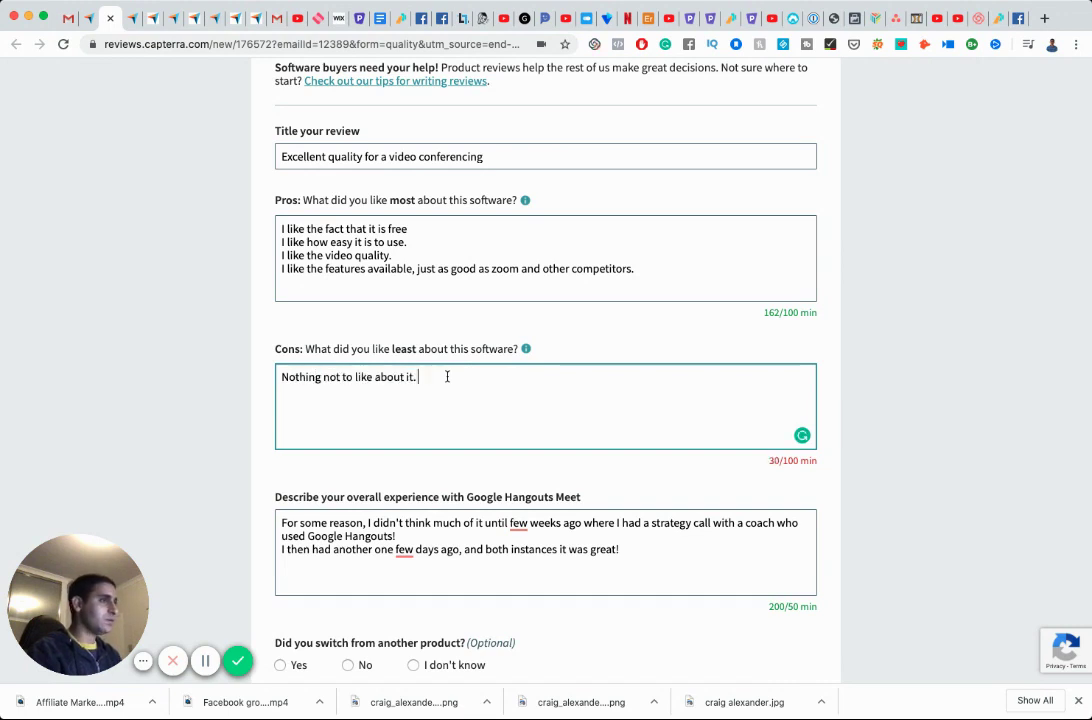
{"action": "type", "text": "I have"}
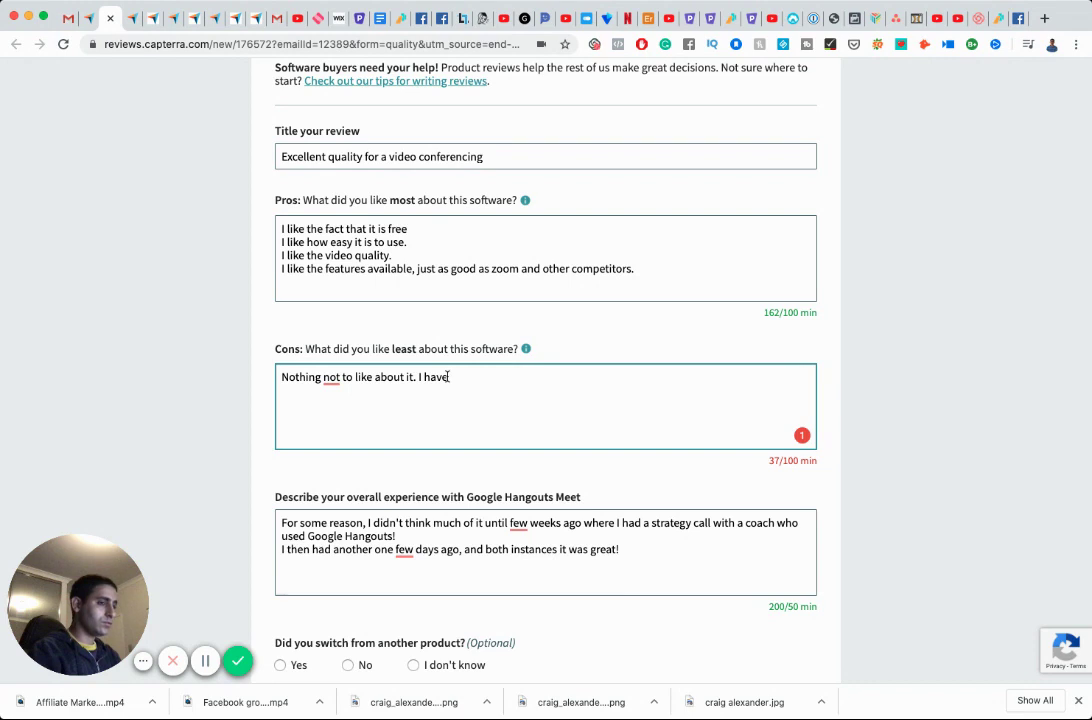
Add to Cons that the user was accustomed to Zoom but pleasantly surprised by the interface and quality.
{"action": "type", "text": "been s"}
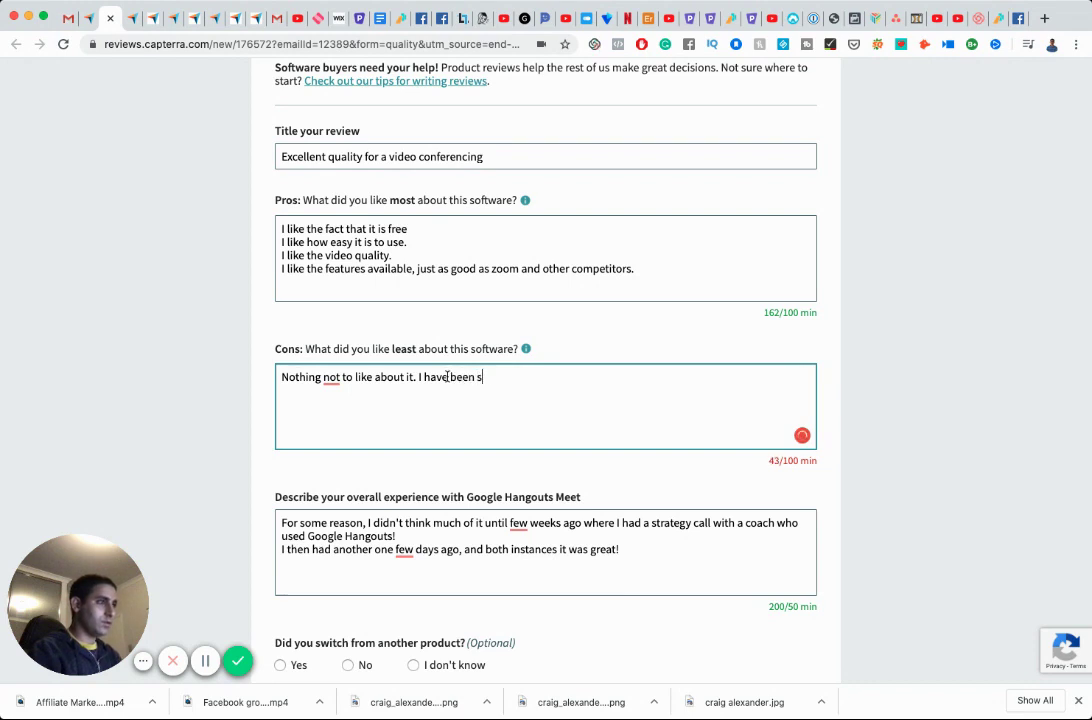
{"action": "type", "text": "o accus"}
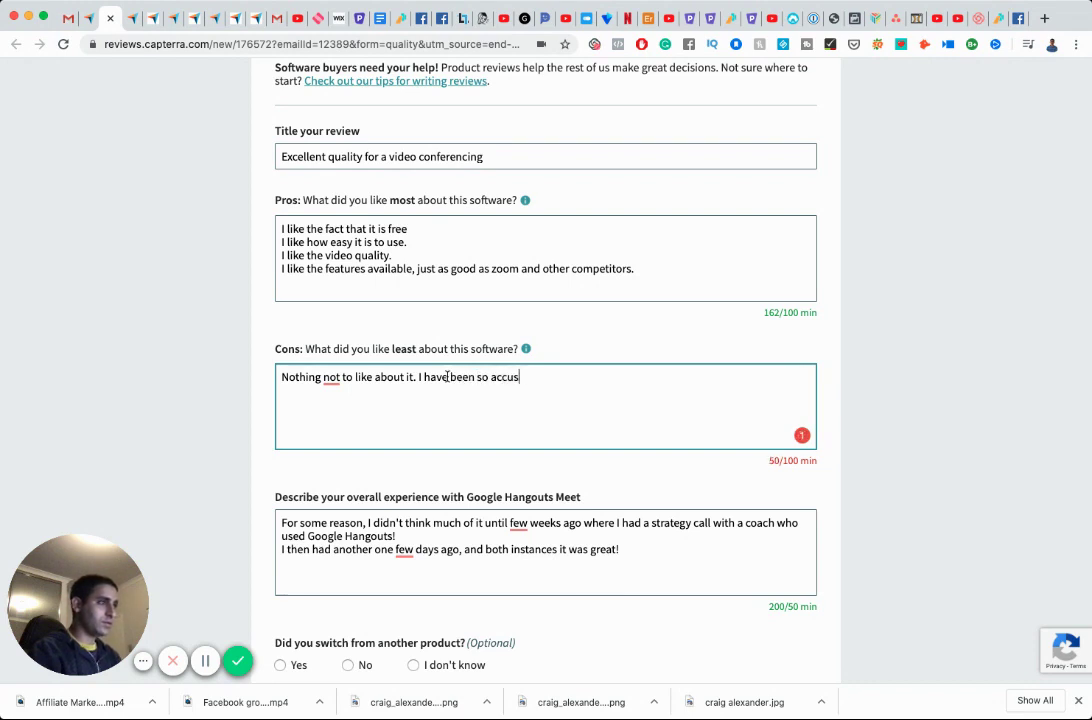
{"action": "type", "text": "tomed to using Z"}
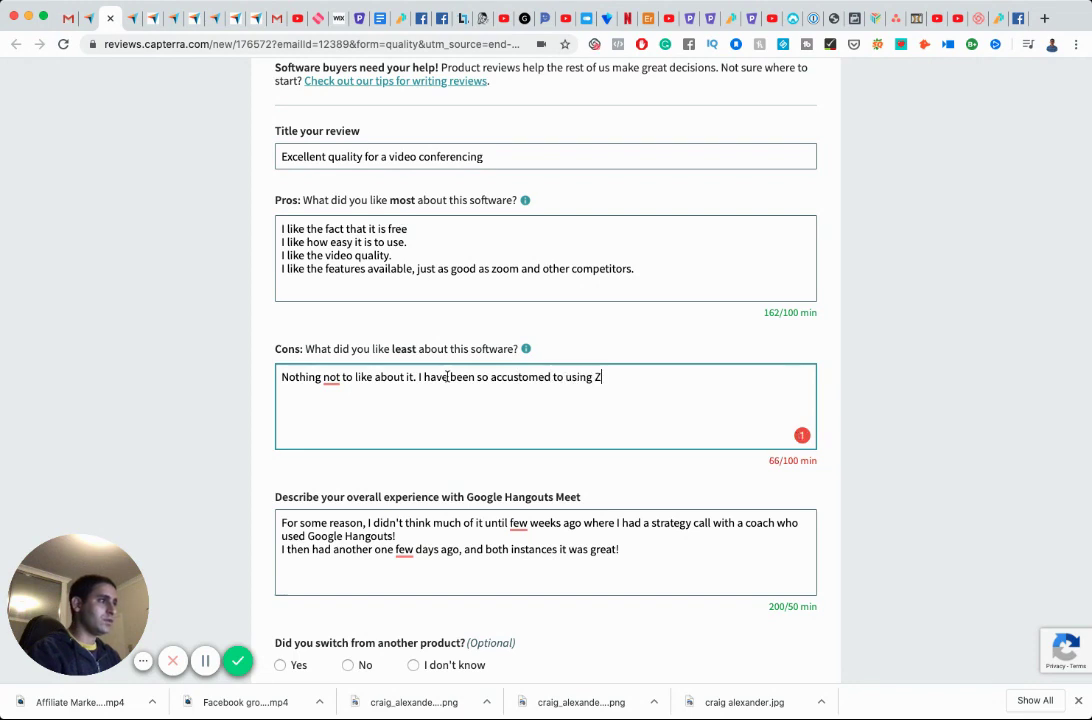
{"action": "type", "text": "oom since "}
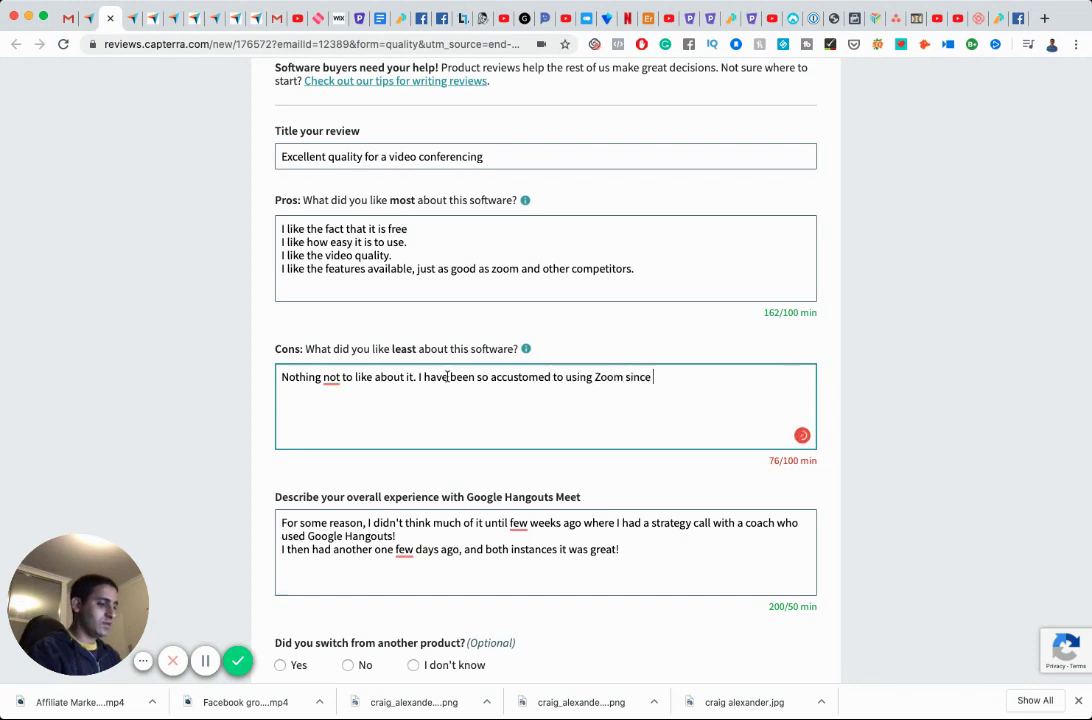
{"action": "type", "text": "everyone seem "}
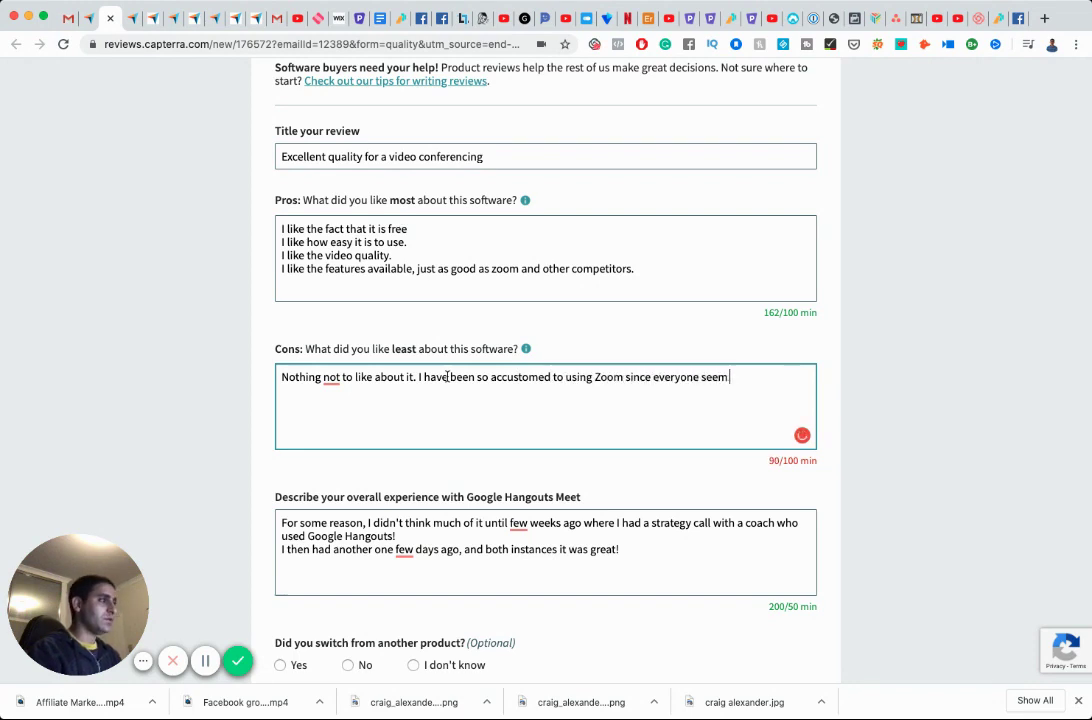
{"action": "type", "text": "to be using it"}
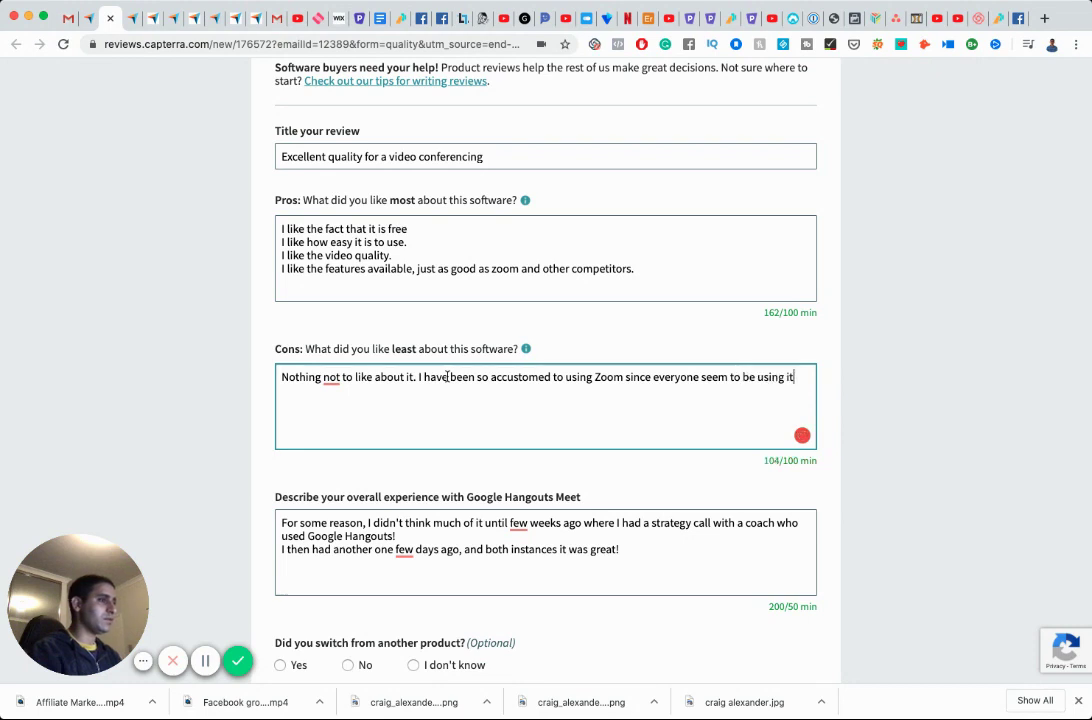
{"action": "type", "text": ". SBut "}
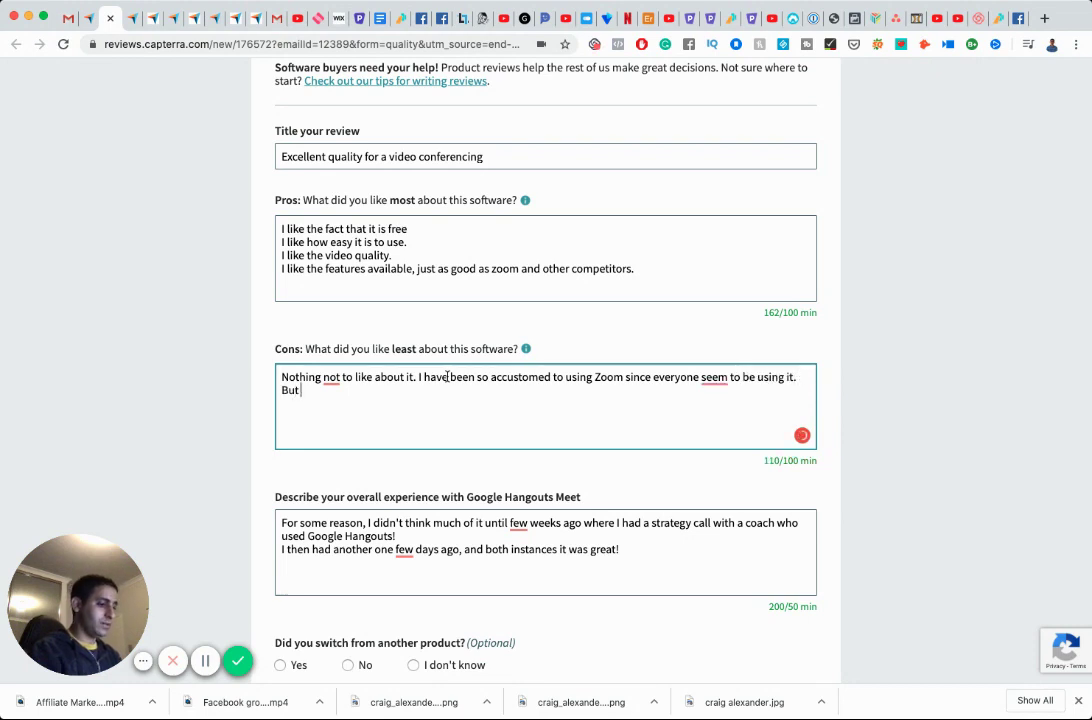
{"action": "type", "text": "I was pre"}
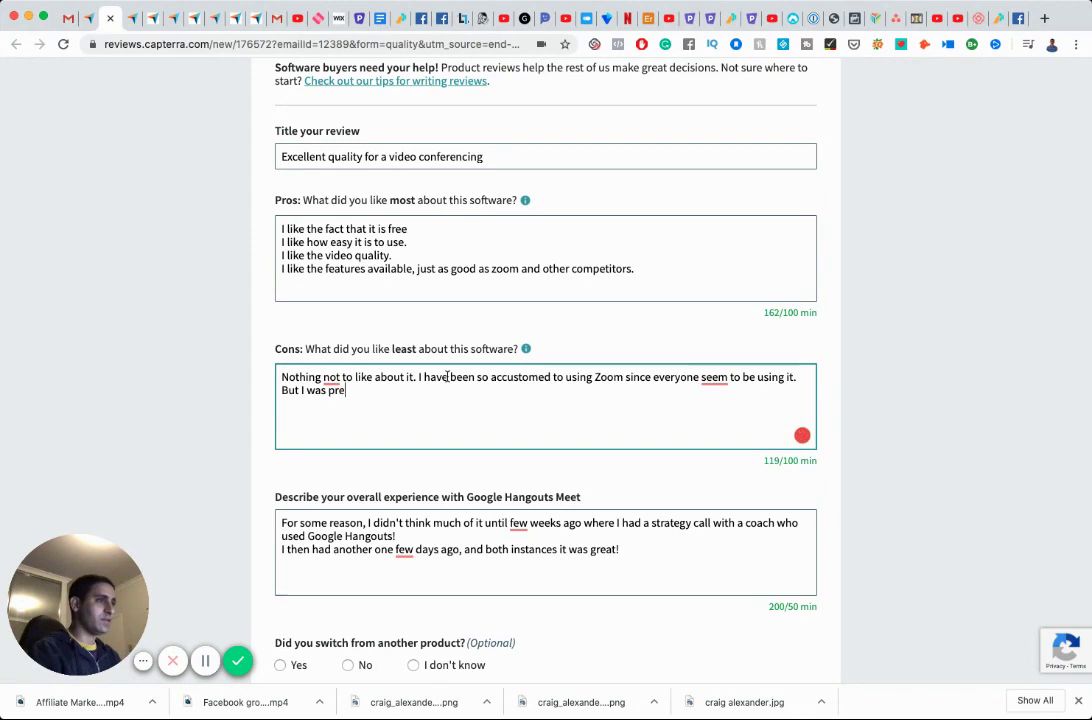
{"action": "type", "text": "lea"}
{"action": "type", "text": "santly surp"}
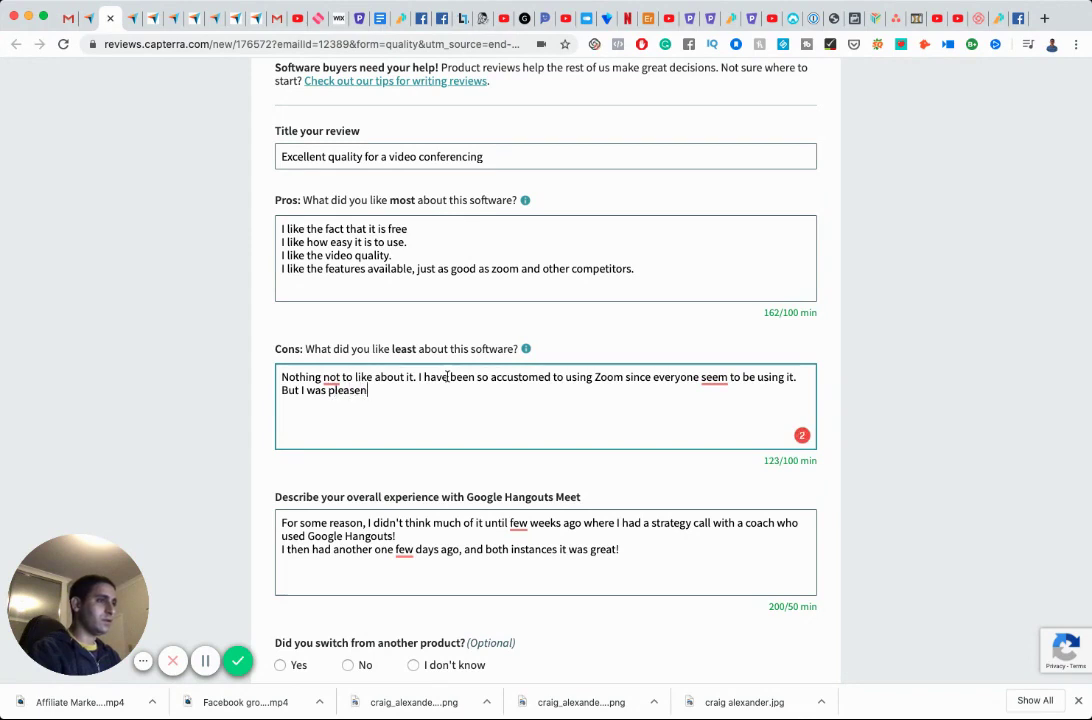
{"action": "type", "text": "rise"}
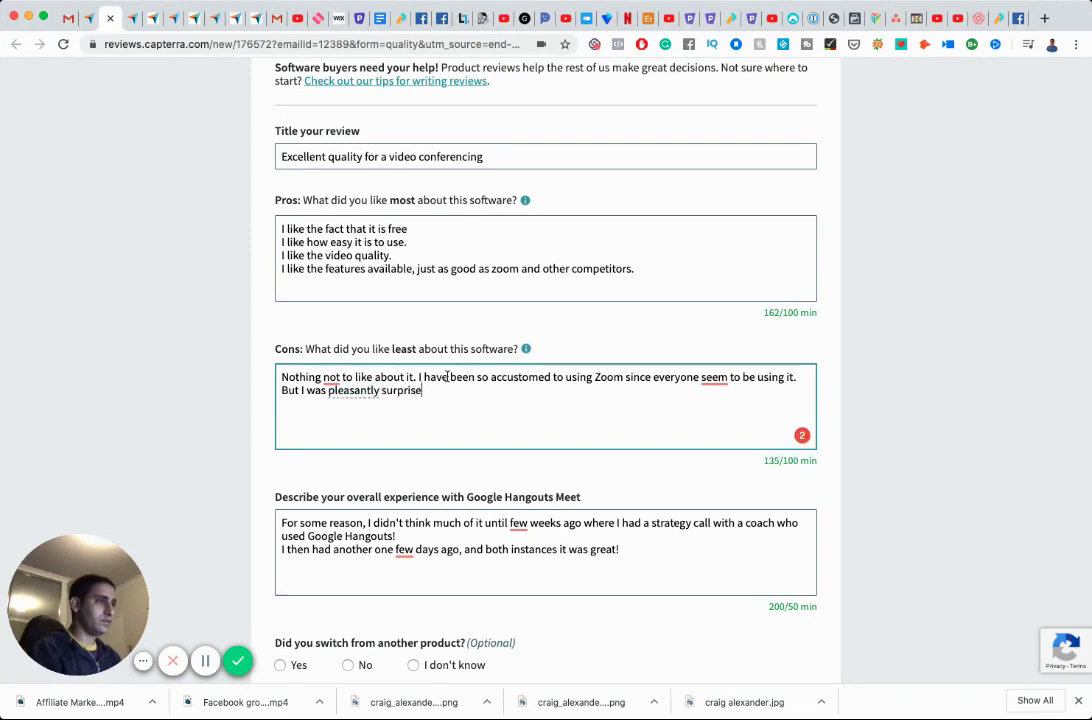
{"action": "type", "text": "d once I "}
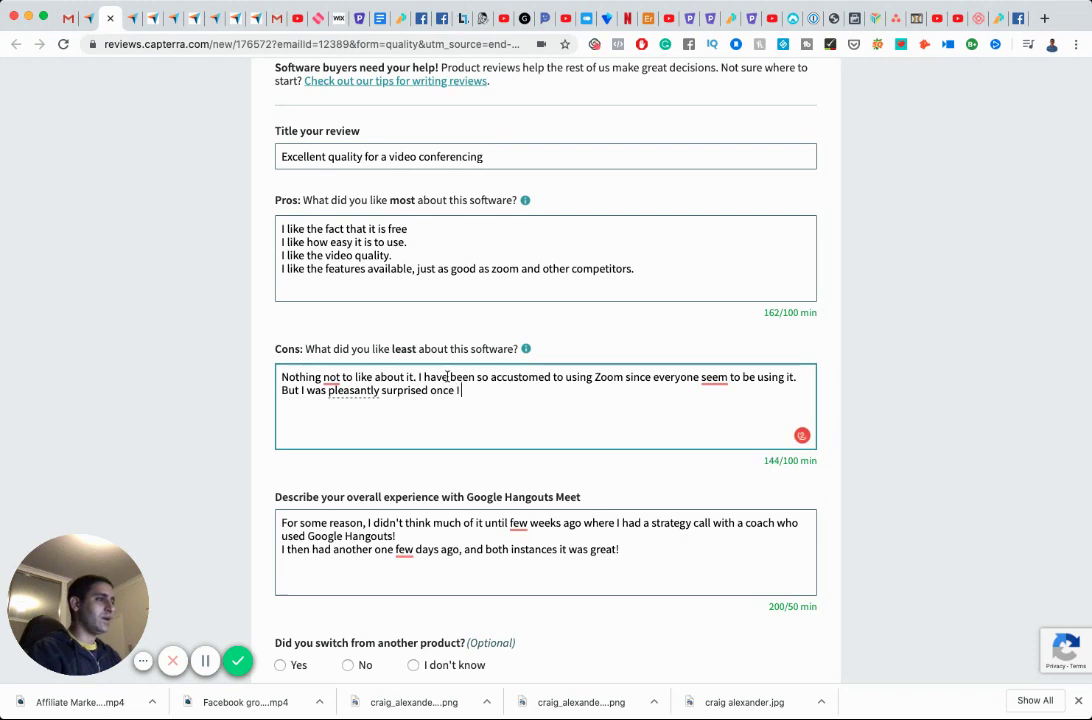
{"action": "type", "text": "used Goog"}
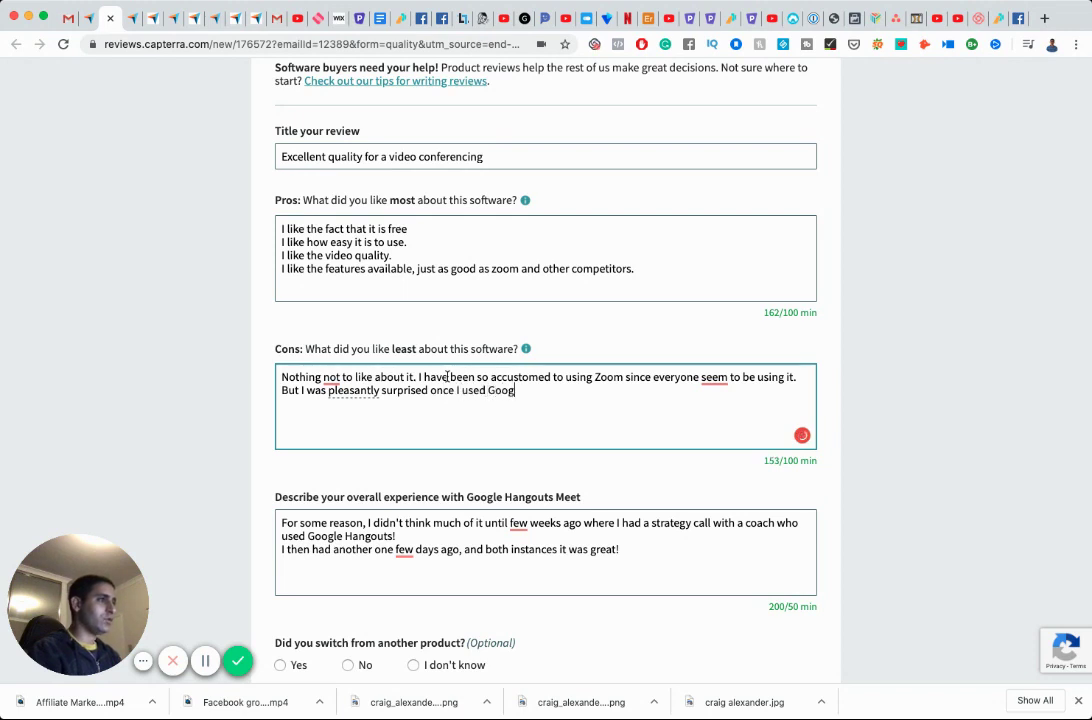
{"action": "type", "text": "le Hangou"}
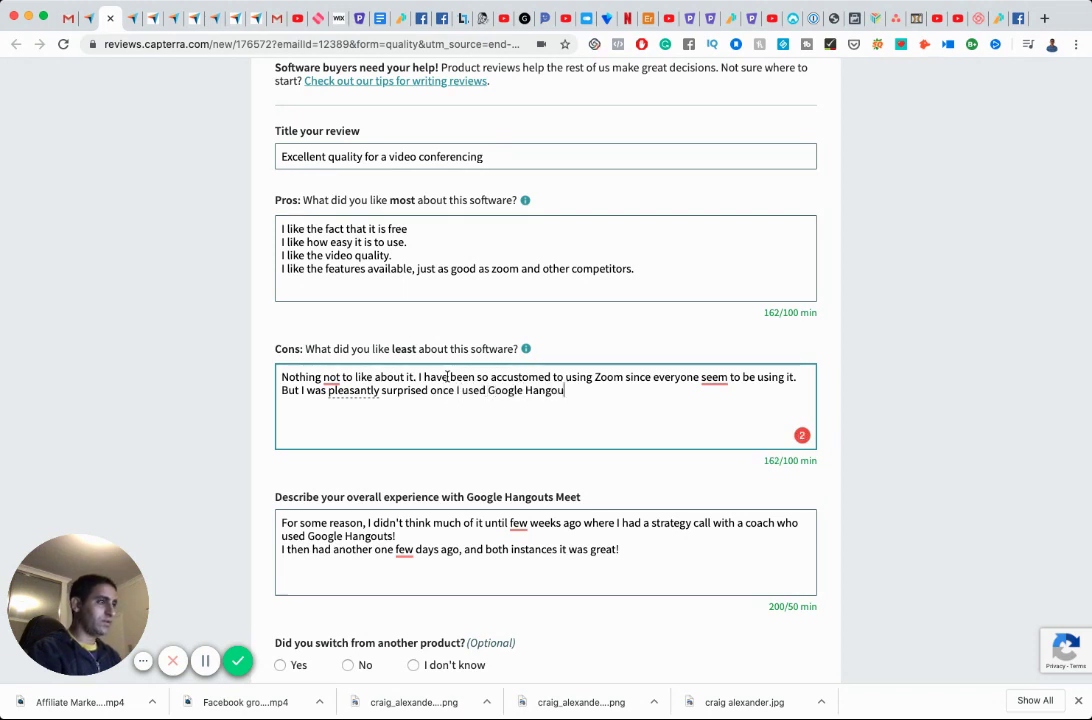
{"action": "type", "text": "ts and saw how "}
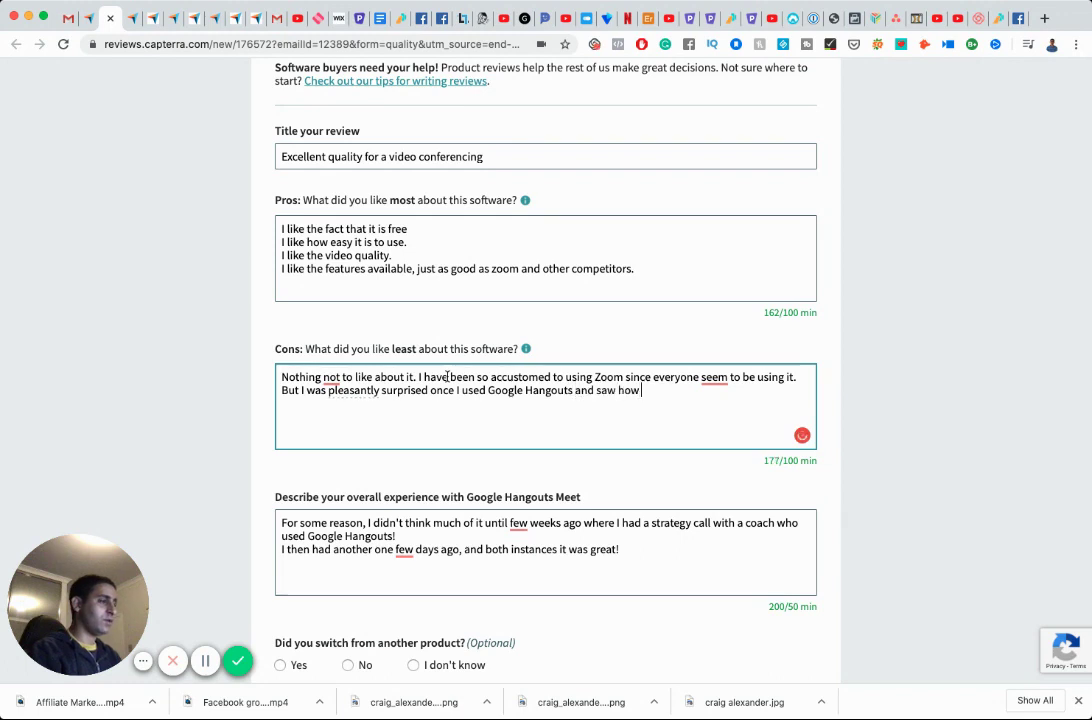
{"action": "type", "text": "clear the interface it"}
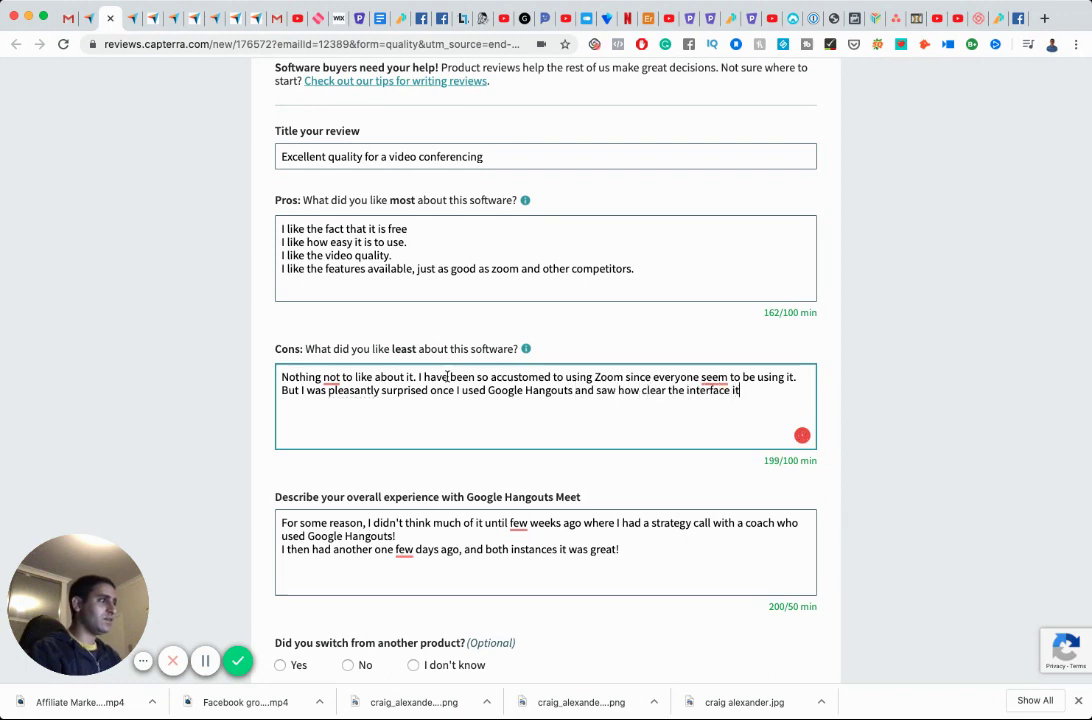
{"action": "key", "text": "BackSpace"}
{"action": "type", "text": "s and "}
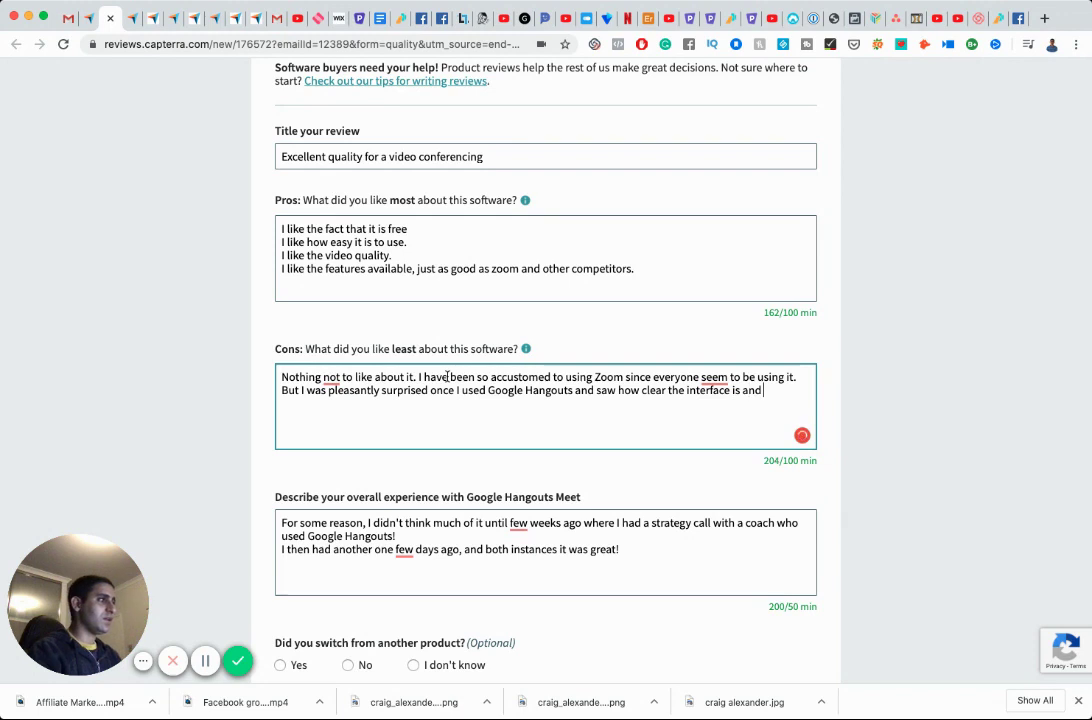
{"action": "type", "text": "how good the quality is."}
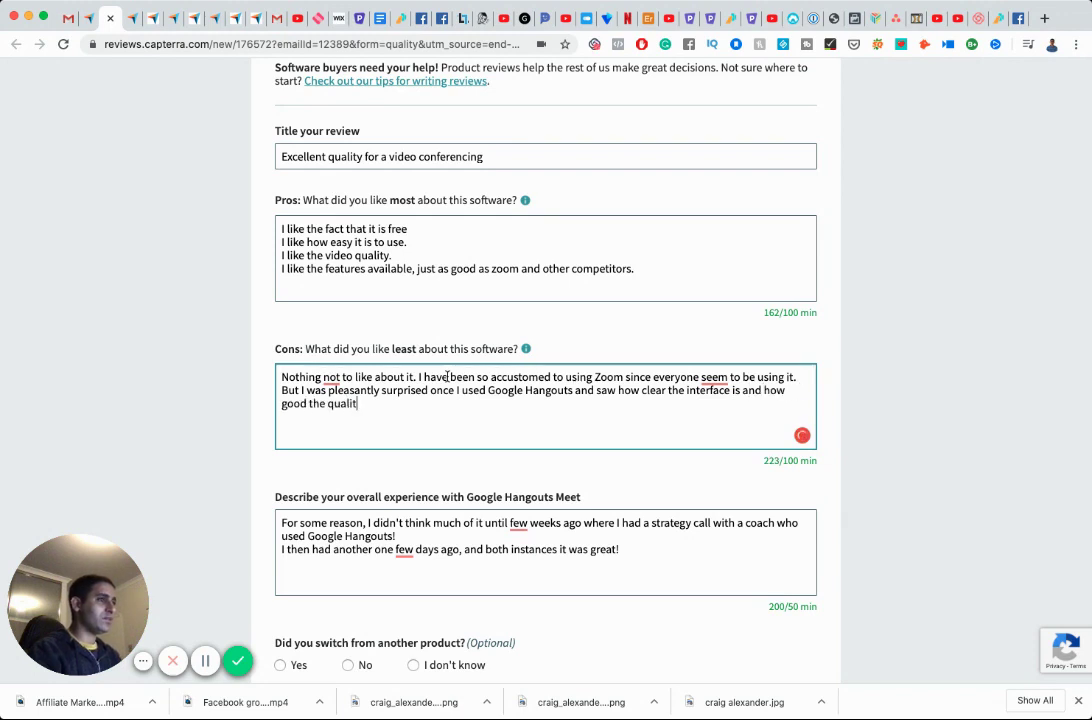
Reword the Cons opening to 'There is nothing not to like about it.'.
{"action": "mouse_move", "coordinate": [331, 378]}
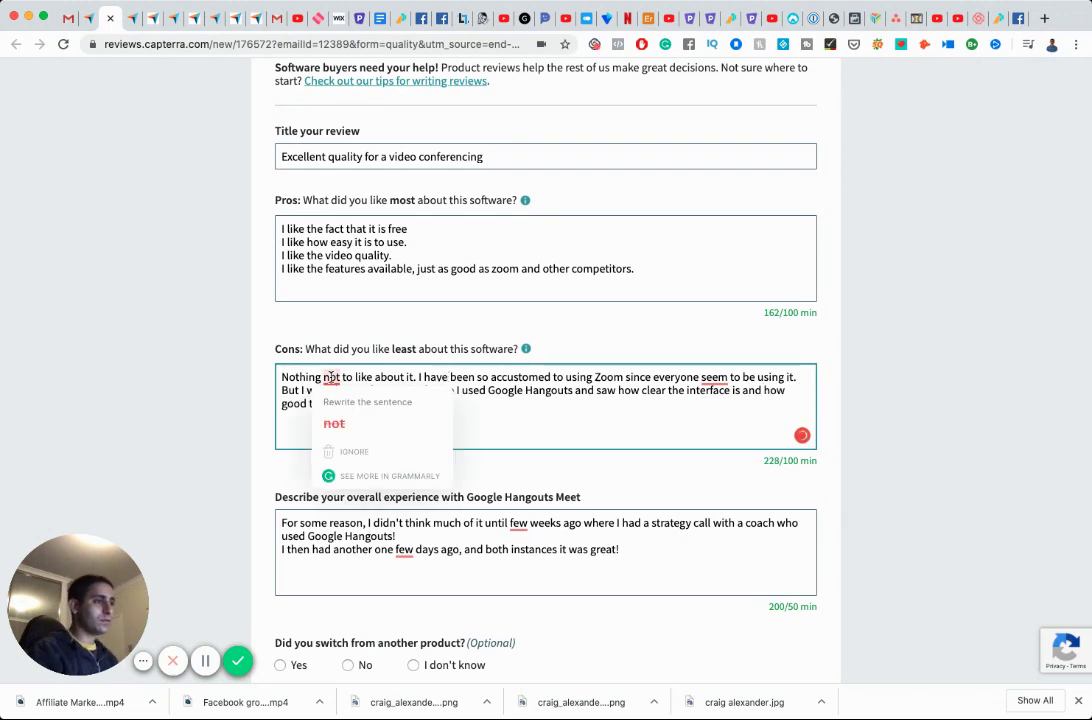
{"action": "left_click", "coordinate": [281, 377]}
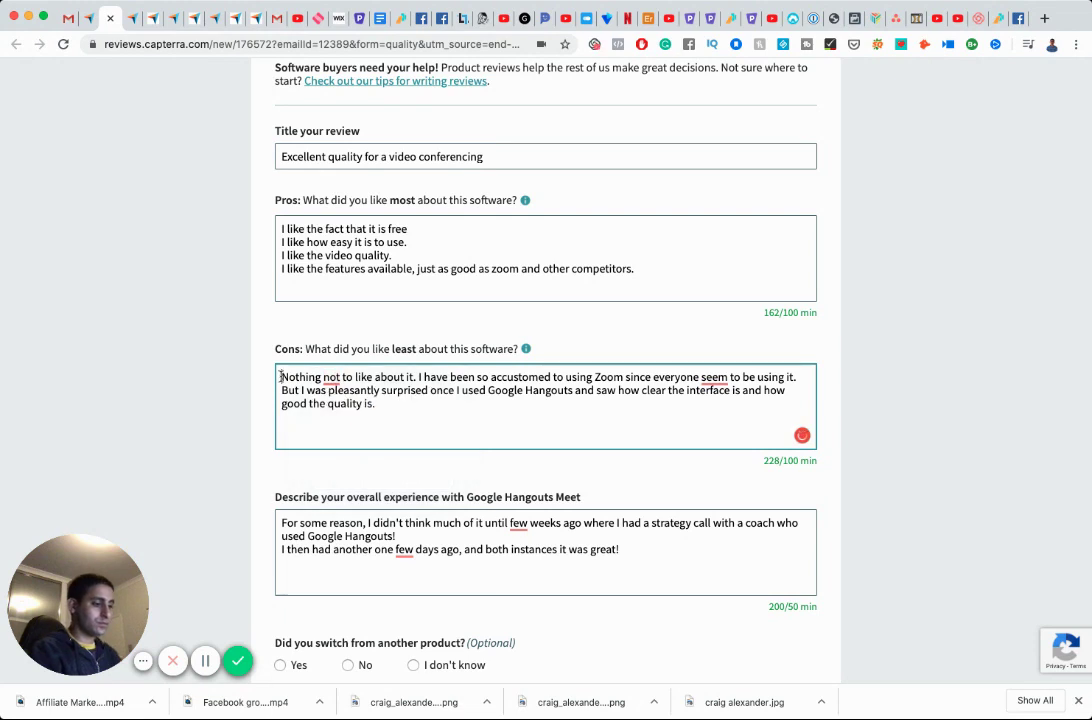
{"action": "type", "text": "There is"}
{"action": "key", "text": "BackSpace"}
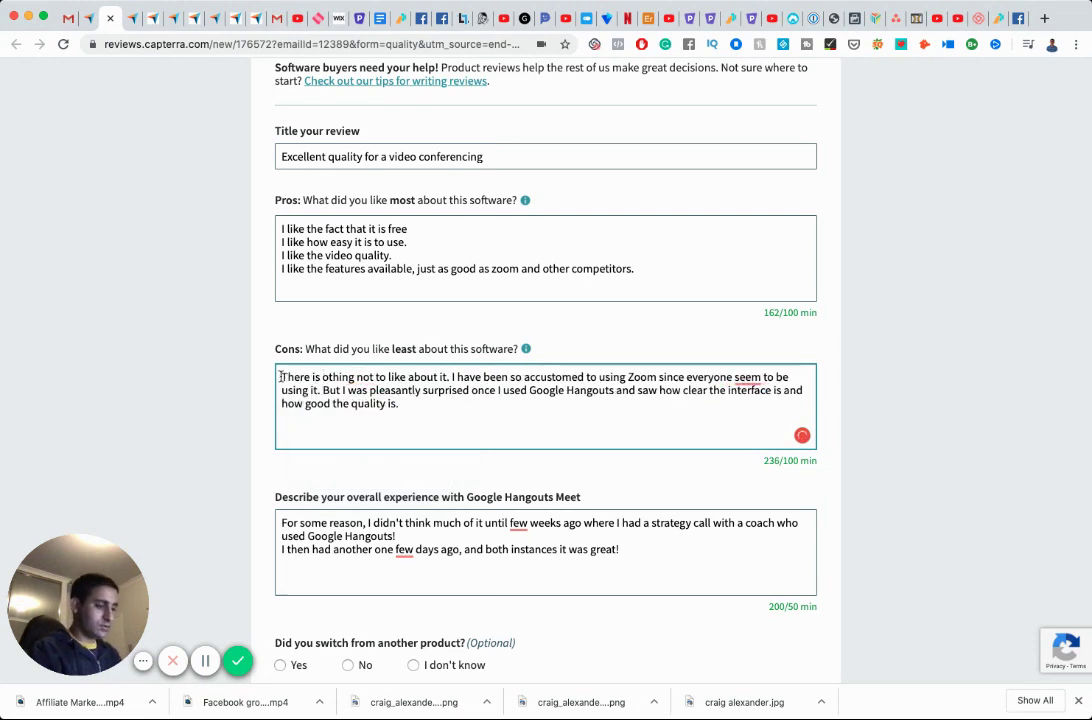
{"action": "type", "text": "n"}
Accept Grammarly's 'seem' to 'seems' and both 'few' to 'a few' corrections.
{"action": "scroll", "coordinate": [517, 385], "scroll_direction": "up", "scroll_amount": 1}
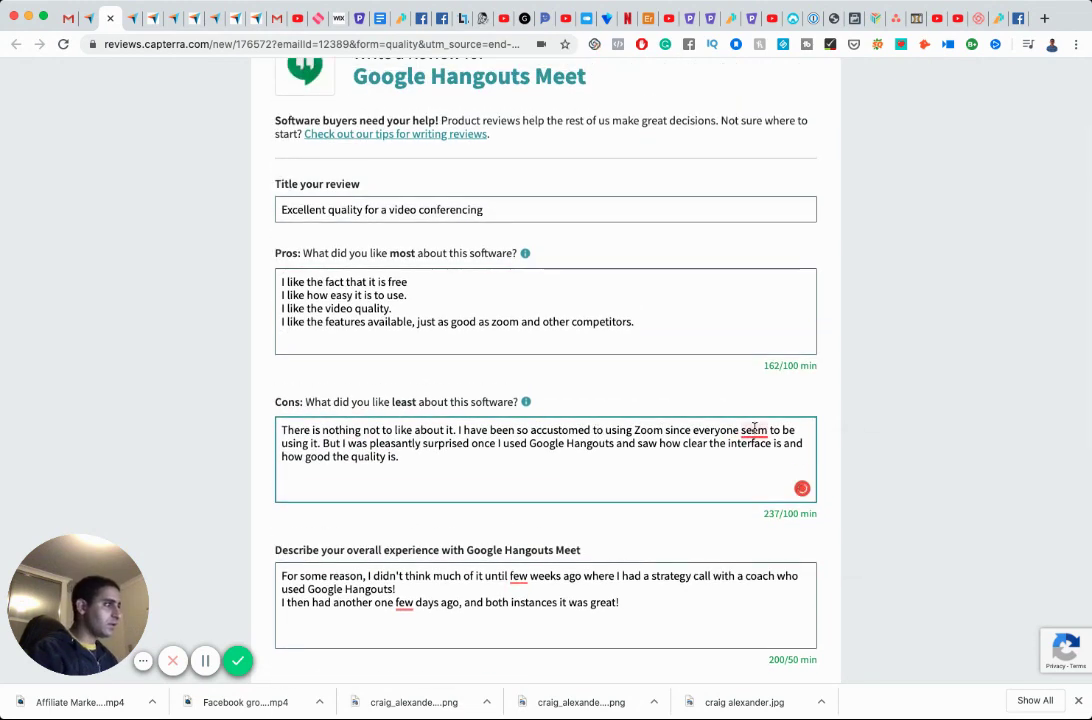
{"action": "mouse_move", "coordinate": [753, 431]}
{"action": "left_click", "coordinate": [760, 474]}
{"action": "scroll", "coordinate": [602, 465], "scroll_direction": "down", "scroll_amount": 1}
{"action": "scroll", "coordinate": [602, 465], "scroll_direction": "down", "scroll_amount": 2}
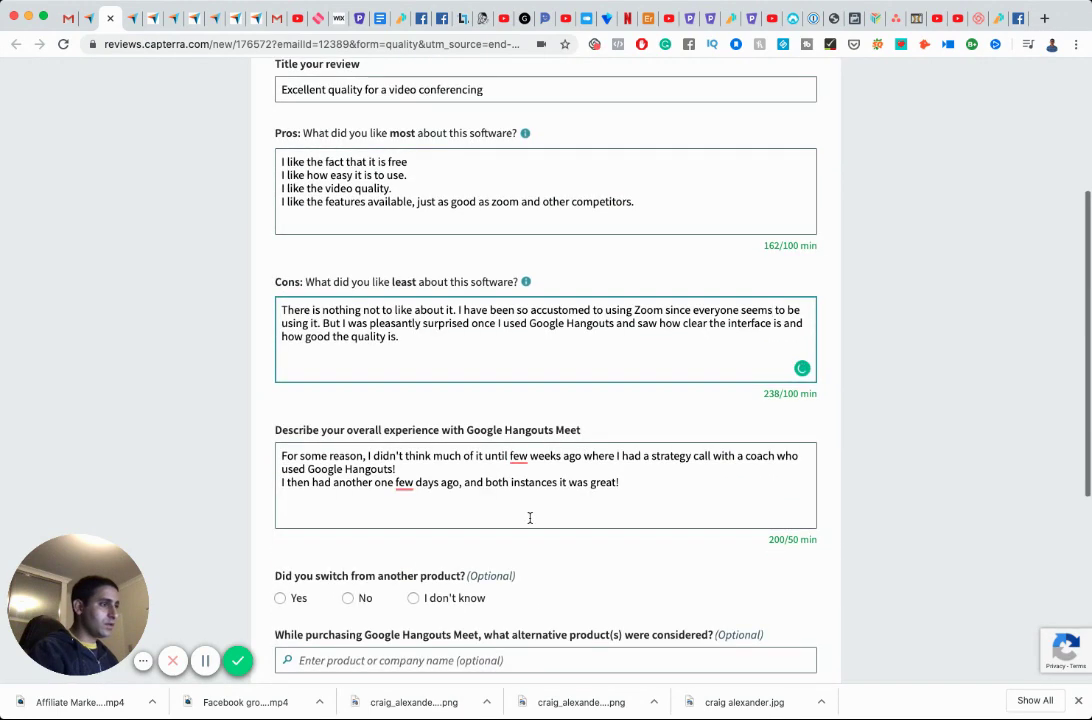
{"action": "mouse_move", "coordinate": [518, 457]}
{"action": "left_click", "coordinate": [520, 501]}
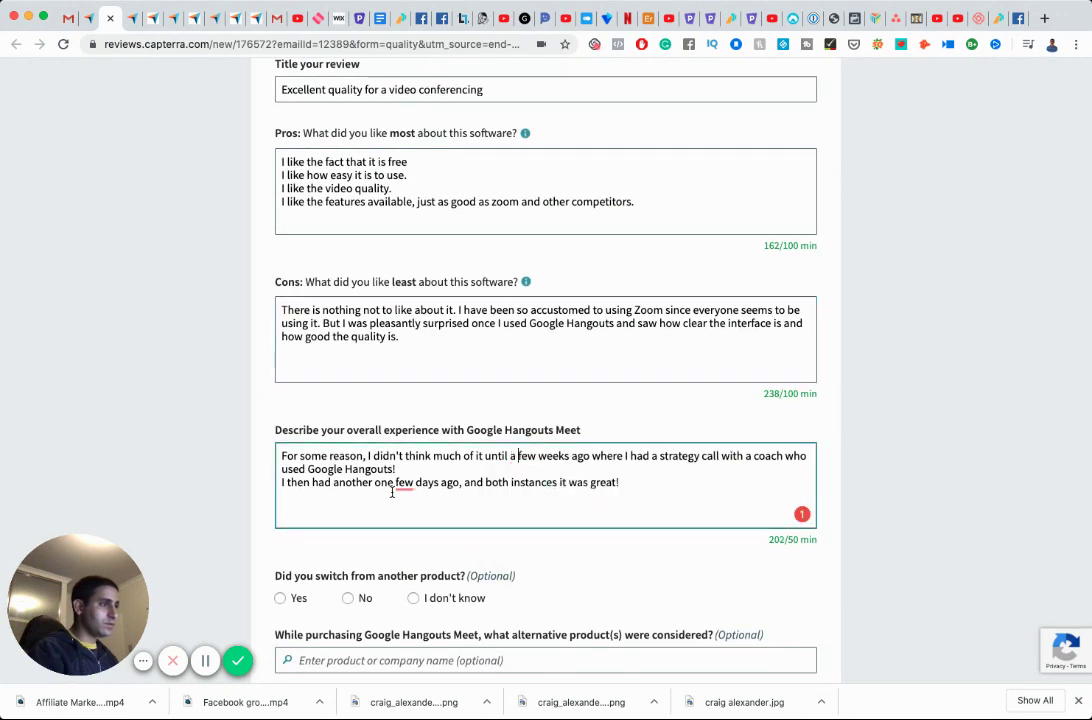
{"action": "mouse_move", "coordinate": [404, 486]}
{"action": "left_click", "coordinate": [412, 522]}
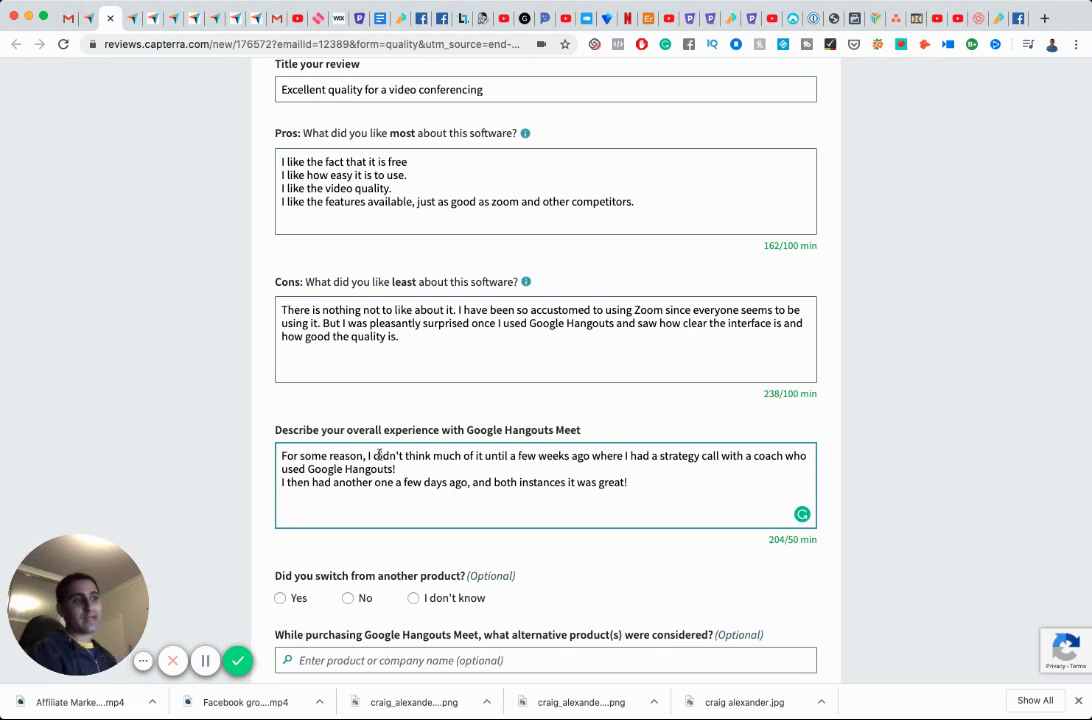
{"action": "left_click", "coordinate": [640, 479]}
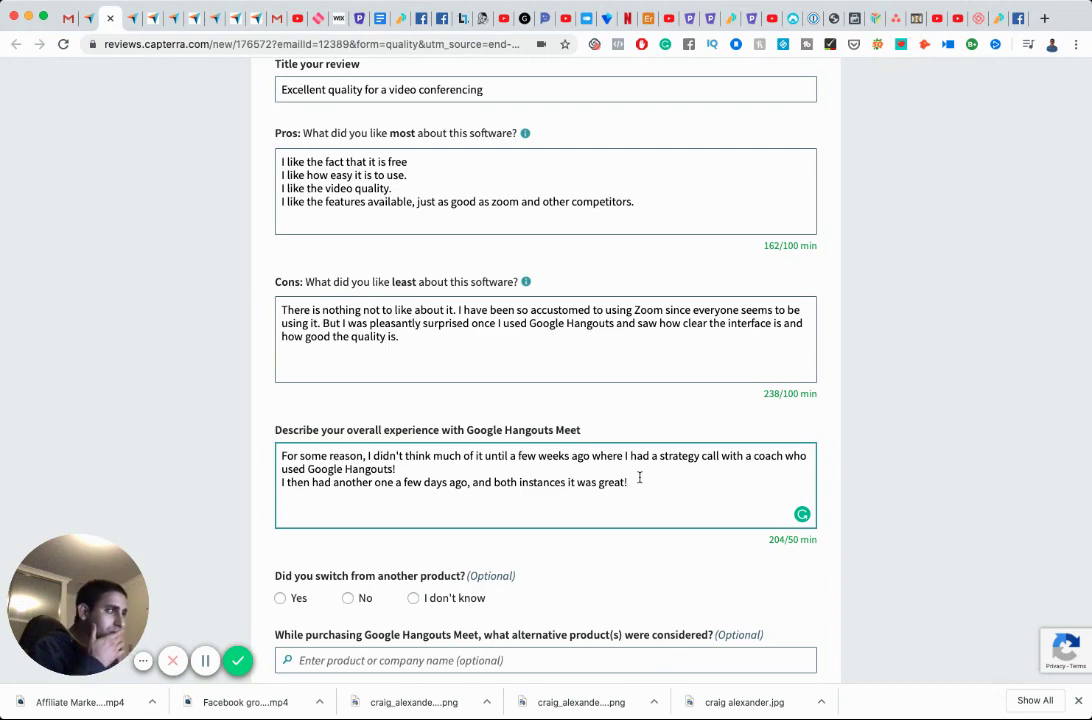
{"action": "scroll", "coordinate": [640, 479], "scroll_direction": "down", "scroll_amount": 3}
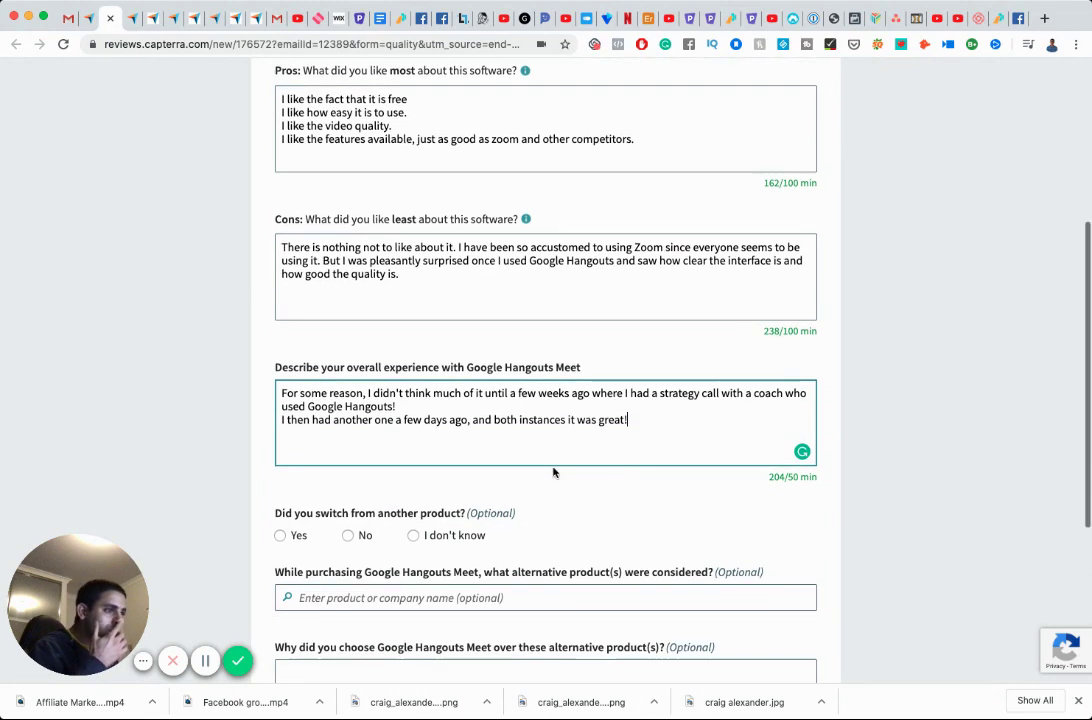
Answer 'No' to switching from another product, agree to the certification, and submit the review.
{"action": "left_click", "coordinate": [413, 441]}
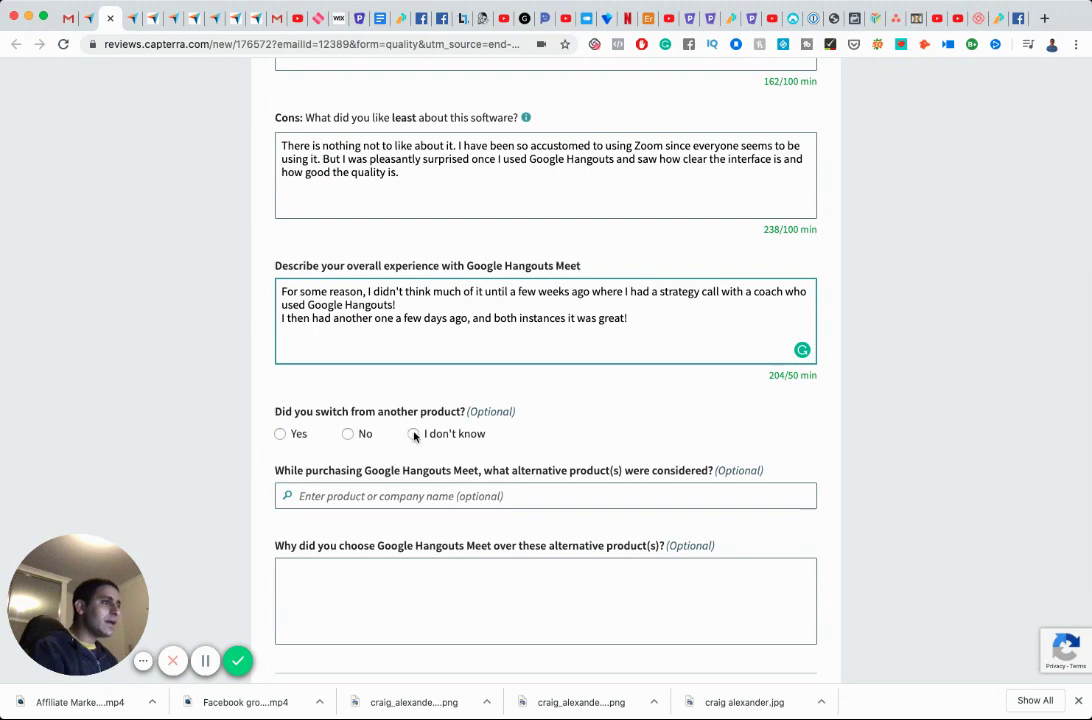
{"action": "scroll", "coordinate": [476, 460], "scroll_direction": "down", "scroll_amount": 1}
{"action": "scroll", "coordinate": [476, 460], "scroll_direction": "down", "scroll_amount": 3}
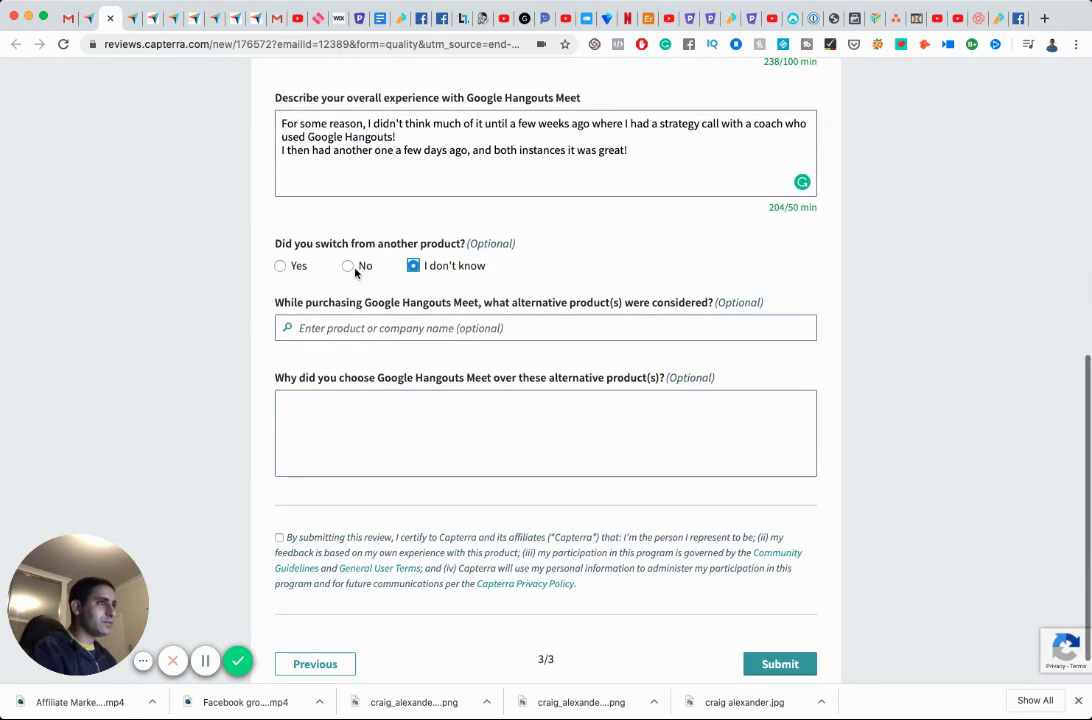
{"action": "left_click", "coordinate": [348, 266]}
{"action": "scroll", "coordinate": [473, 385], "scroll_direction": "down", "scroll_amount": 1}
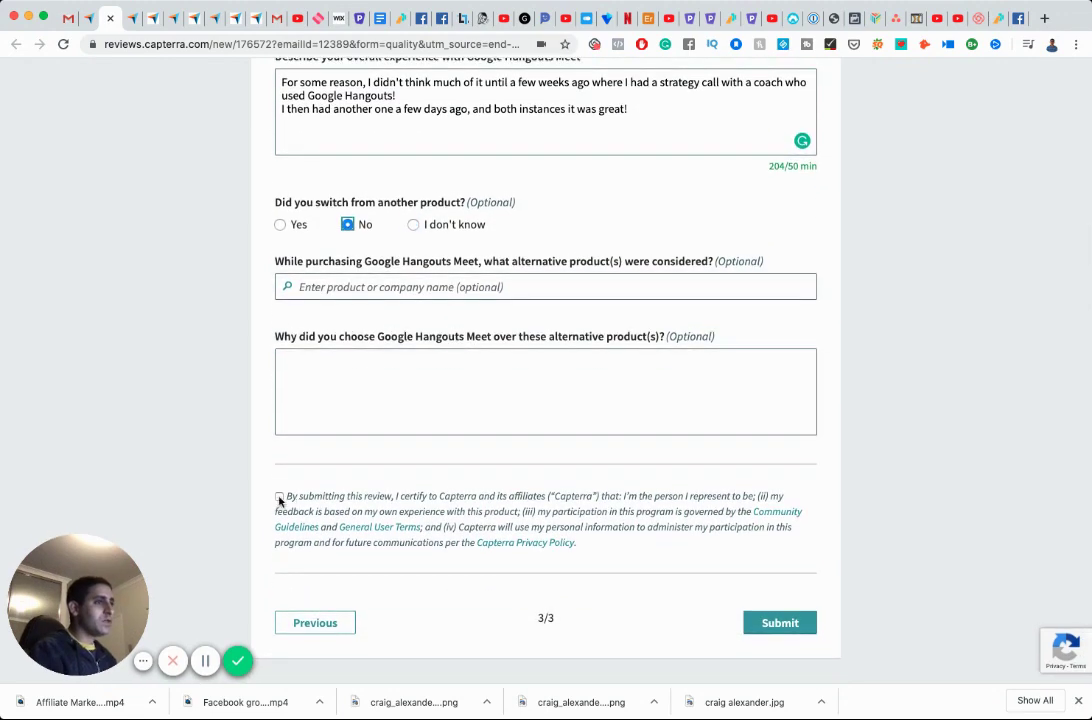
{"action": "left_click", "coordinate": [279, 497]}
{"action": "left_click", "coordinate": [783, 622]}
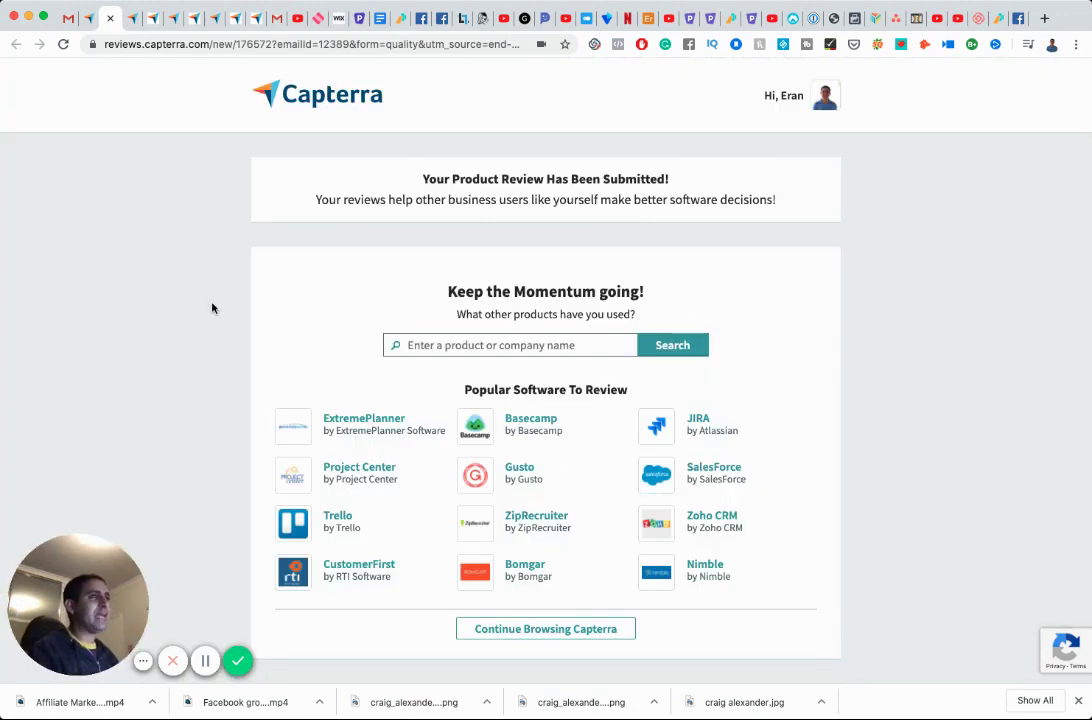
Open the Write a Software Review page from Review Now in the Capterra email.
{"action": "left_click", "coordinate": [67, 19]}
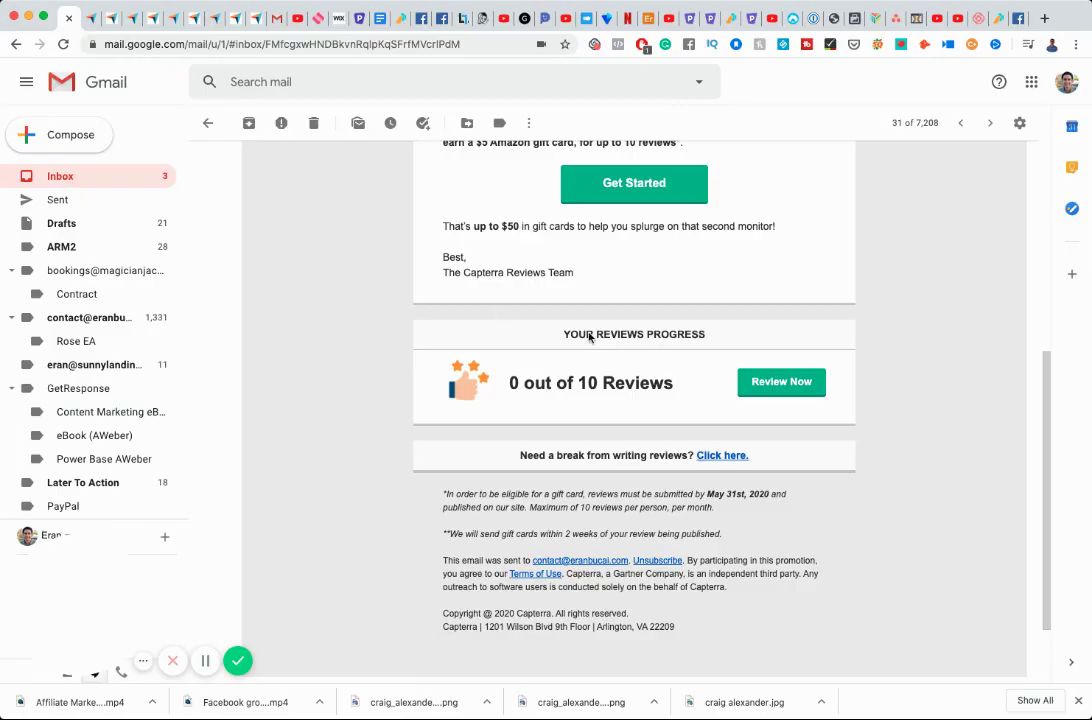
{"action": "left_click", "coordinate": [798, 390]}
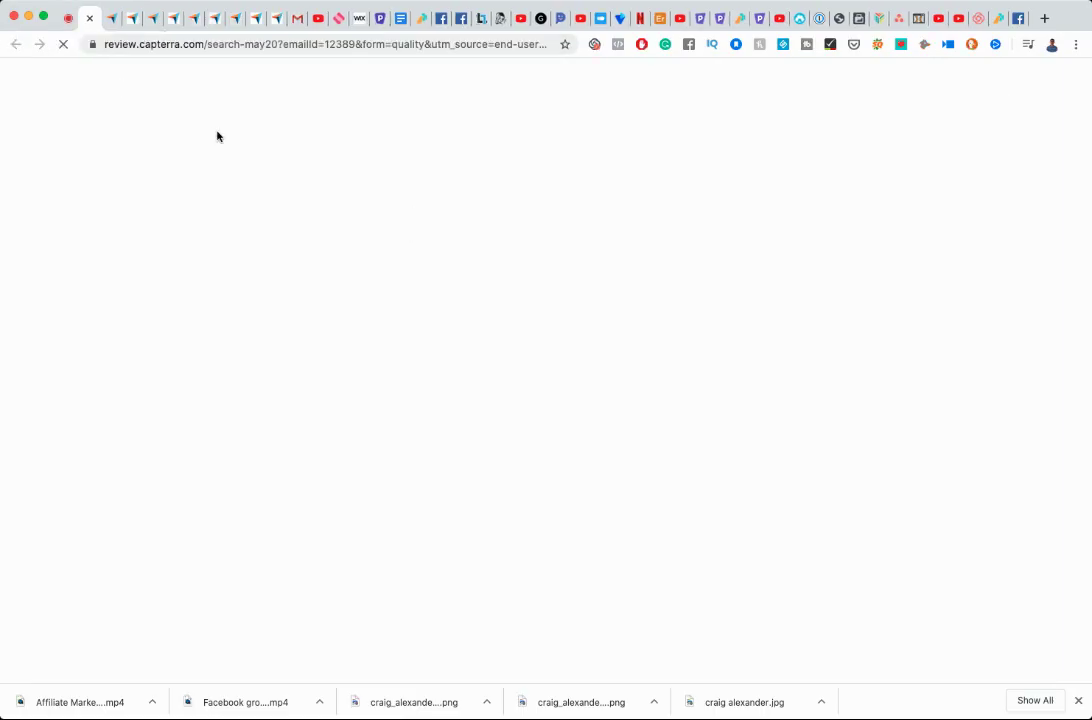
{"action": "left_click", "coordinate": [288, 43]}
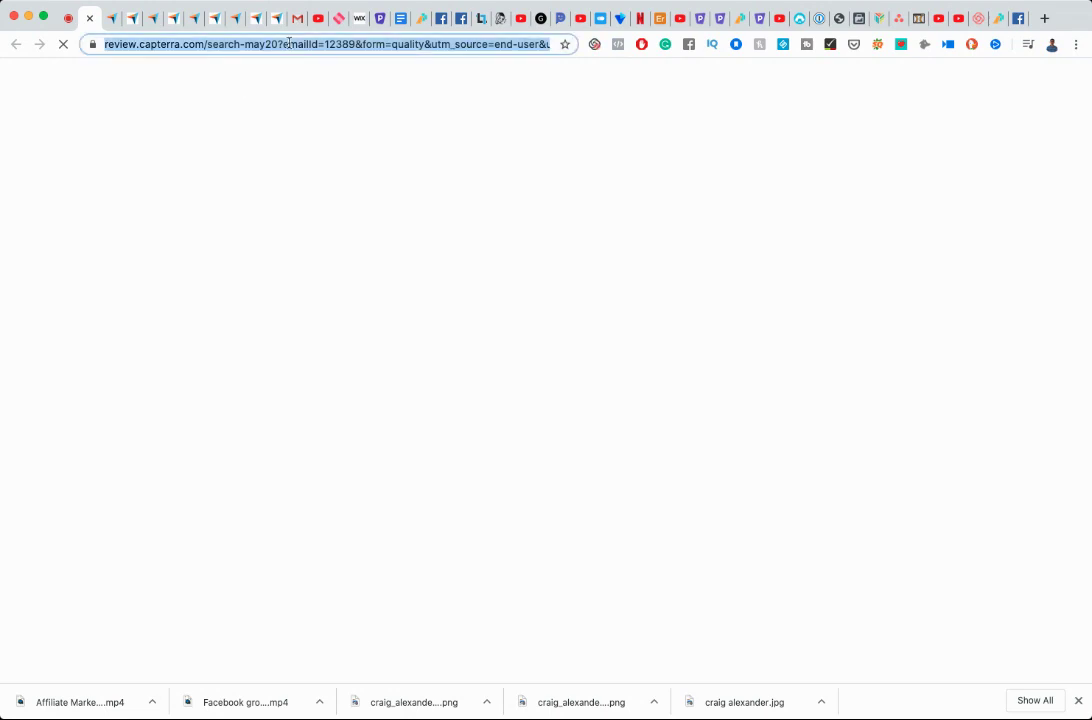
Read back through the review page's web address from end to start with the arrow keys.
{"action": "key", "text": "Right"}
{"action": "key", "text": "Left"}
{"action": "key", "text": "Left"}
{"action": "key", "text": "Left"}
{"action": "key", "text": "Left"}
{"action": "key", "text": "Left"}
{"action": "key", "text": "Left"}
{"action": "key", "text": "Left"}
{"action": "key", "text": "Left"}
{"action": "key", "text": "Left"}
{"action": "key", "text": "Left"}
{"action": "key", "text": "Left"}
{"action": "key", "text": "Left"}
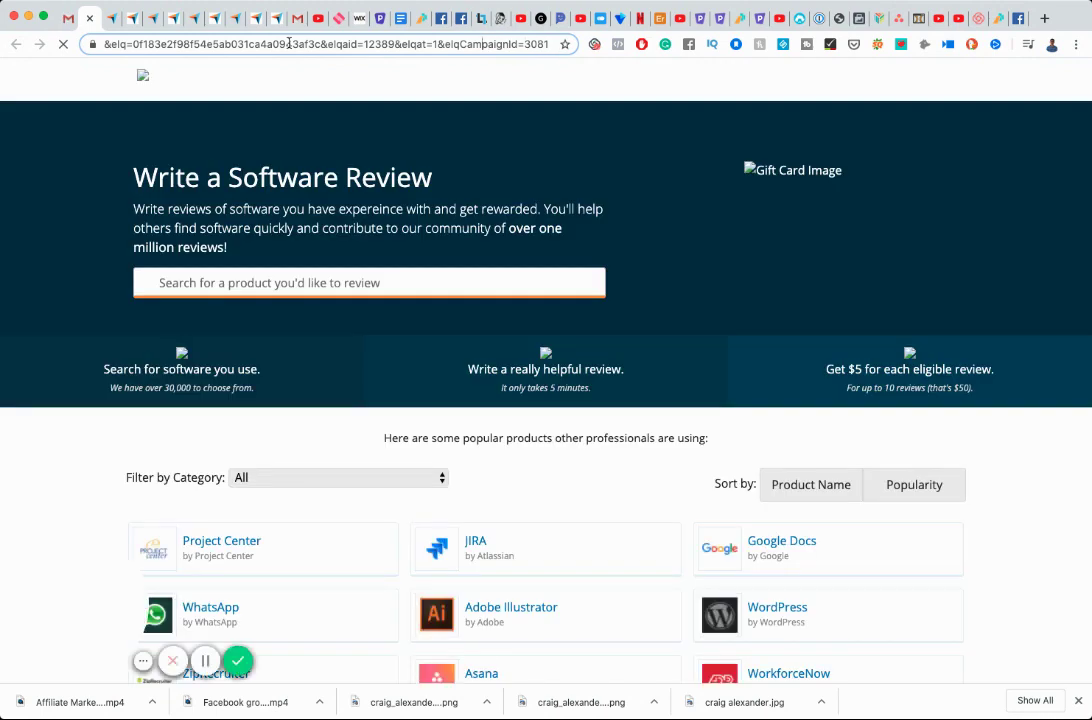
{"action": "key", "text": "Left"}
{"action": "key", "text": "Left"}
{"action": "key", "text": "Left"}
{"action": "key", "text": "Left"}
{"action": "key", "text": "Left"}
{"action": "key", "text": "Left"}
{"action": "key", "text": "Left"}
{"action": "key", "text": "Left"}
{"action": "key", "text": "Left"}
{"action": "key", "text": "Left"}
{"action": "key", "text": "Left"}
{"action": "key", "text": "Left"}
{"action": "key", "text": "Left"}
{"action": "key", "text": "Left"}
{"action": "key", "text": "Left"}
{"action": "key", "text": "Left"}
{"action": "key", "text": "Left"}
{"action": "key", "text": "Left"}
{"action": "key", "text": "Left"}
{"action": "key", "text": "Left"}
{"action": "key", "text": "Left"}
{"action": "key", "text": "Left"}
{"action": "key", "text": "Left"}
{"action": "key", "text": "Left"}
{"action": "key", "text": "Left"}
{"action": "key", "text": "Left"}
{"action": "key", "text": "Left"}
{"action": "key", "text": "Left"}
{"action": "key", "text": "Left"}
{"action": "key", "text": "Left"}
{"action": "key", "text": "Left"}
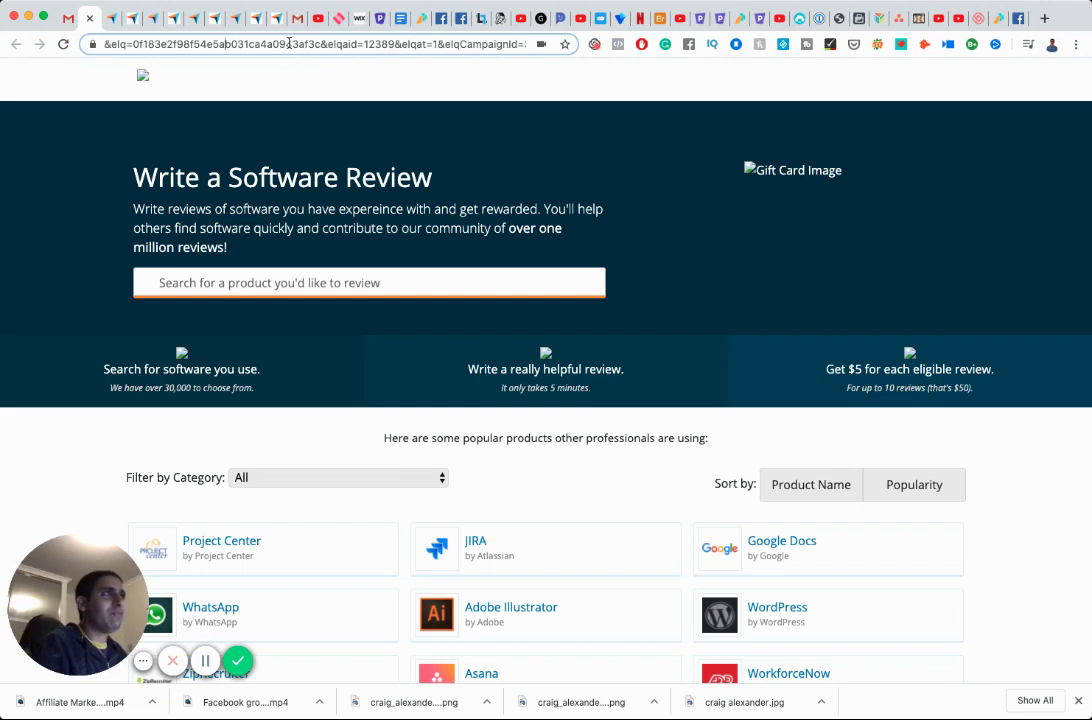
{"action": "key", "text": "Left"}
{"action": "key", "text": "Left"}
{"action": "key", "text": "Left"}
{"action": "key", "text": "Left"}
{"action": "key", "text": "Left"}
{"action": "key", "text": "Left"}
{"action": "key", "text": "Left"}
{"action": "key", "text": "Left"}
{"action": "key", "text": "Left"}
{"action": "key", "text": "Left"}
{"action": "key", "text": "Left"}
{"action": "key", "text": "Left"}
{"action": "key", "text": "Left"}
{"action": "key", "text": "Left"}
{"action": "key", "text": "Left"}
{"action": "key", "text": "Left"}
{"action": "key", "text": "Left"}
{"action": "key", "text": "Left"}
{"action": "key", "text": "Left"}
{"action": "key", "text": "Left"}
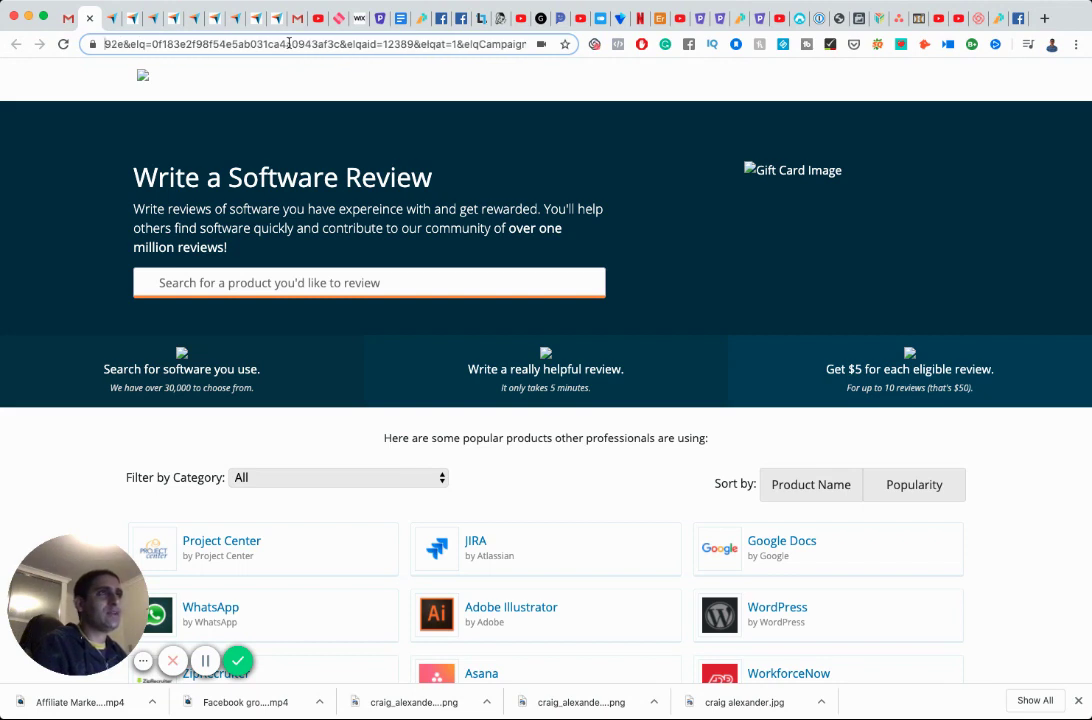
{"action": "key", "text": "Left"}
{"action": "key", "text": "Left"}
{"action": "key", "text": "Left"}
{"action": "key", "text": "Left"}
{"action": "key", "text": "Left"}
{"action": "key", "text": "Left"}
{"action": "key", "text": "Left"}
{"action": "key", "text": "Left"}
{"action": "key", "text": "Left"}
{"action": "key", "text": "Left"}
{"action": "key", "text": "Left"}
{"action": "key", "text": "Left"}
{"action": "key", "text": "Left"}
{"action": "key", "text": "Left"}
{"action": "key", "text": "Left"}
{"action": "key", "text": "Left"}
{"action": "key", "text": "Left"}
{"action": "key", "text": "Left"}
{"action": "key", "text": "Left"}
{"action": "key", "text": "Left"}
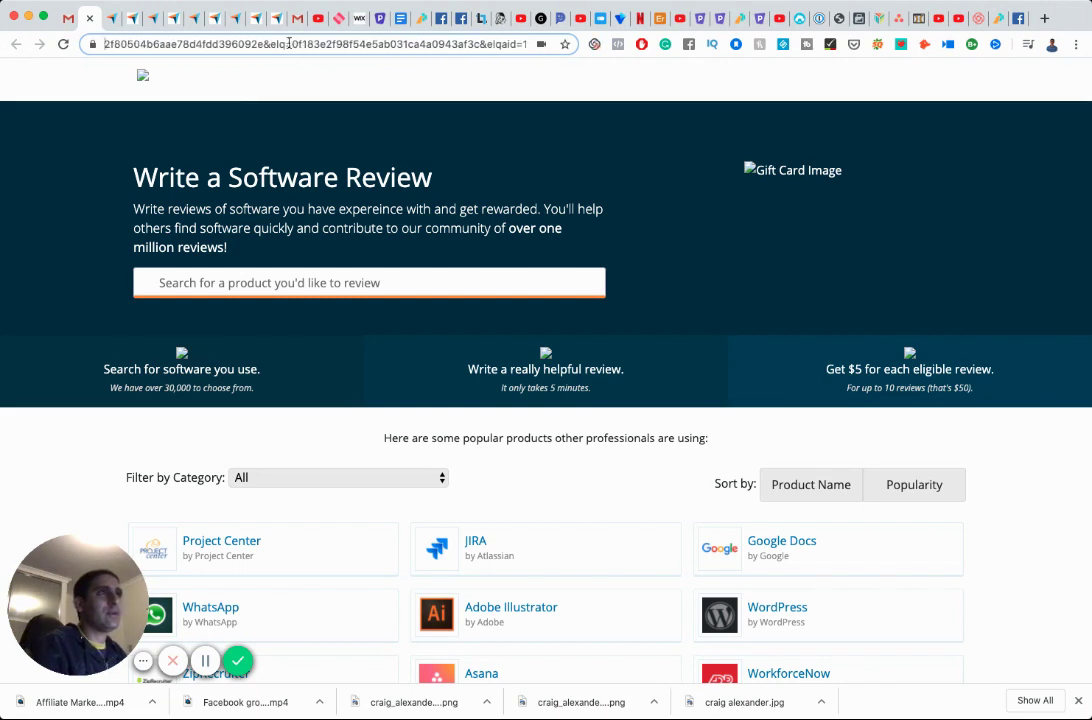
{"action": "key", "text": "Left"}
{"action": "key", "text": "Left"}
{"action": "key", "text": "Left"}
{"action": "key", "text": "Left"}
{"action": "key", "text": "Left"}
{"action": "key", "text": "Left"}
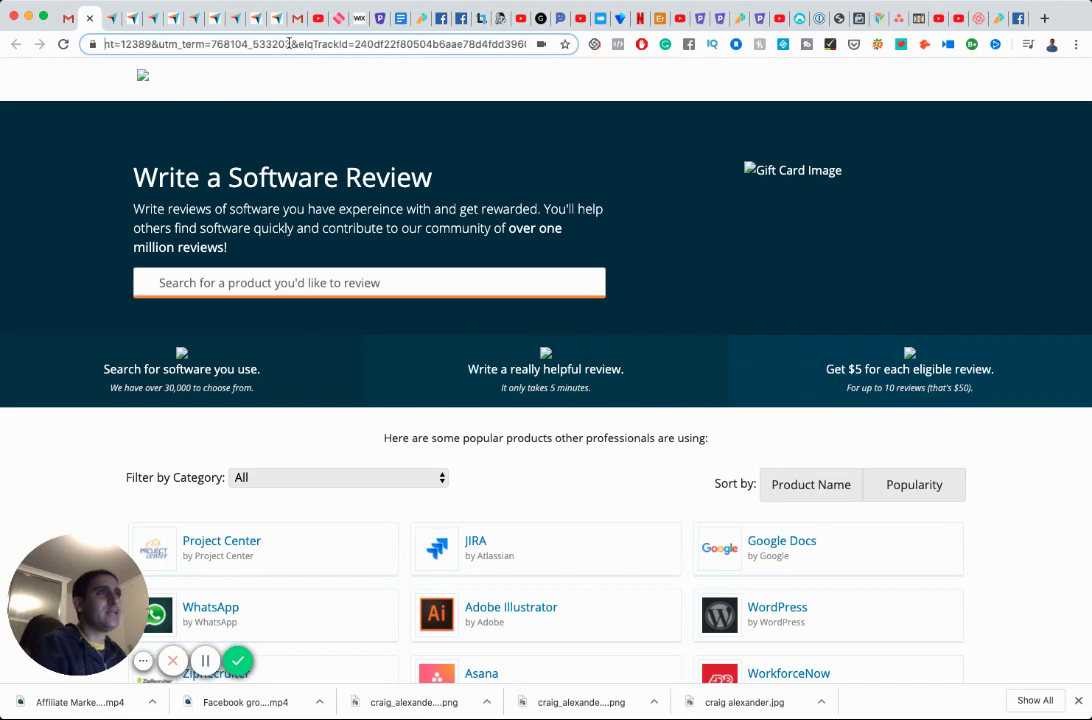
{"action": "key", "text": "Left"}
{"action": "key", "text": "Left"}
{"action": "key", "text": "Left"}
{"action": "key", "text": "Left"}
{"action": "key", "text": "Left"}
{"action": "key", "text": "Left"}
{"action": "key", "text": "Left"}
{"action": "key", "text": "Left"}
{"action": "key", "text": "Left"}
{"action": "key", "text": "Left"}
{"action": "key", "text": "Left"}
{"action": "key", "text": "Left"}
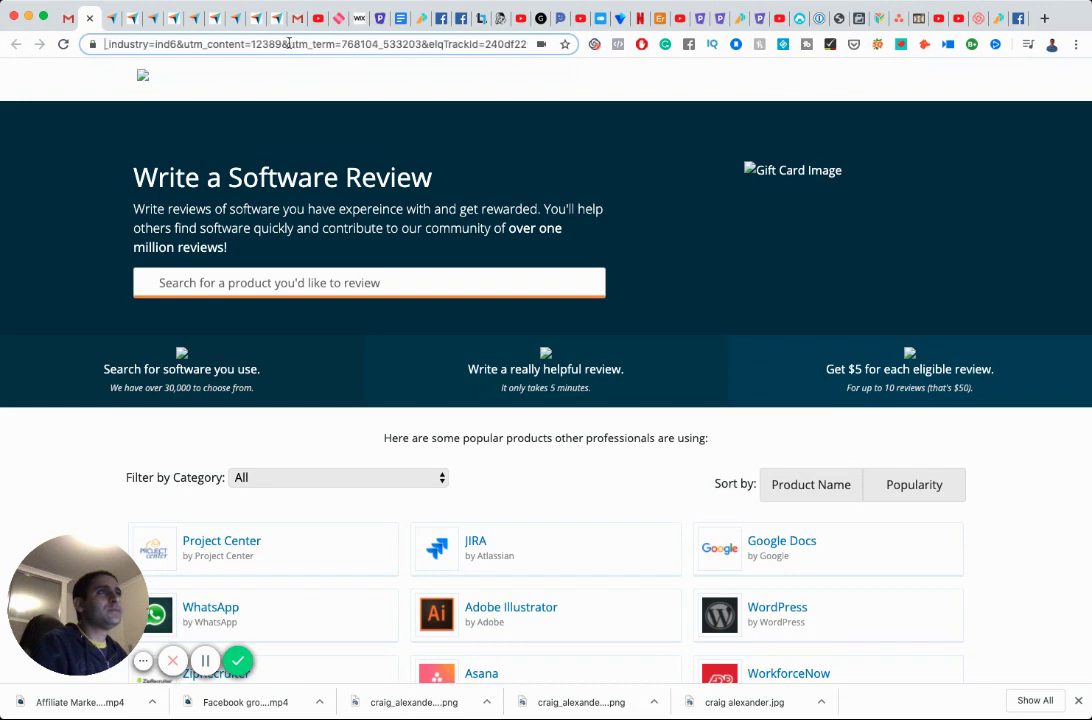
{"action": "key", "text": "Left"}
{"action": "key", "text": "Left"}
{"action": "key", "text": "Left"}
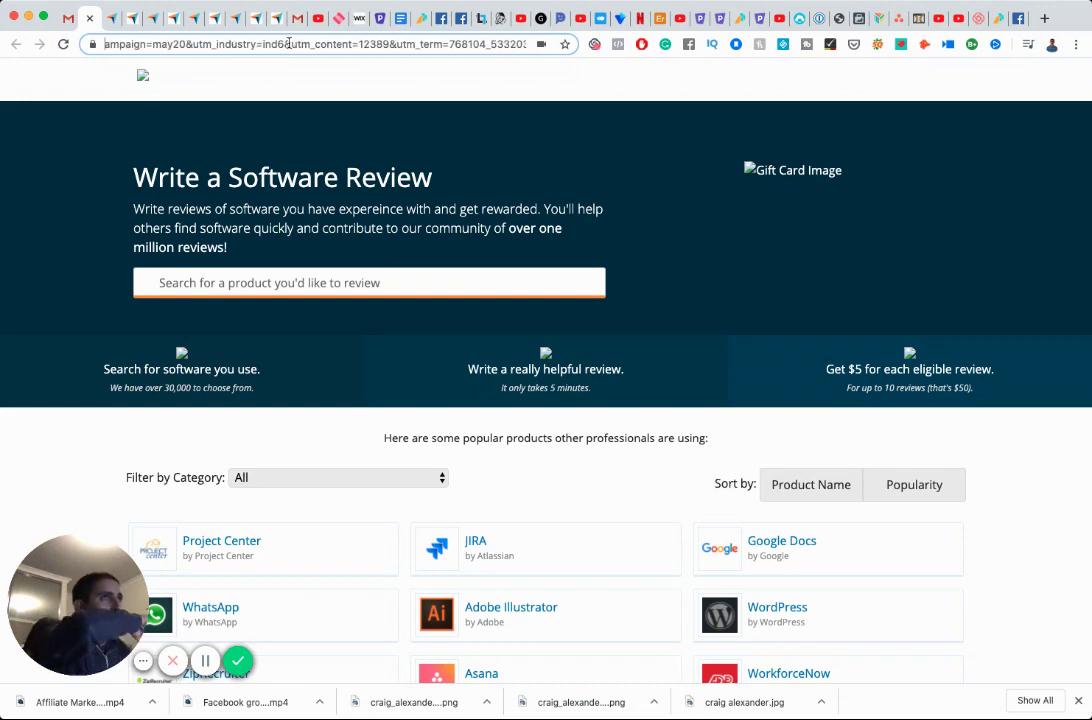
{"action": "key", "text": "Left"}
{"action": "key", "text": "Left"}
{"action": "key", "text": "Left"}
{"action": "key", "text": "Left"}
{"action": "key", "text": "Left"}
{"action": "key", "text": "Left"}
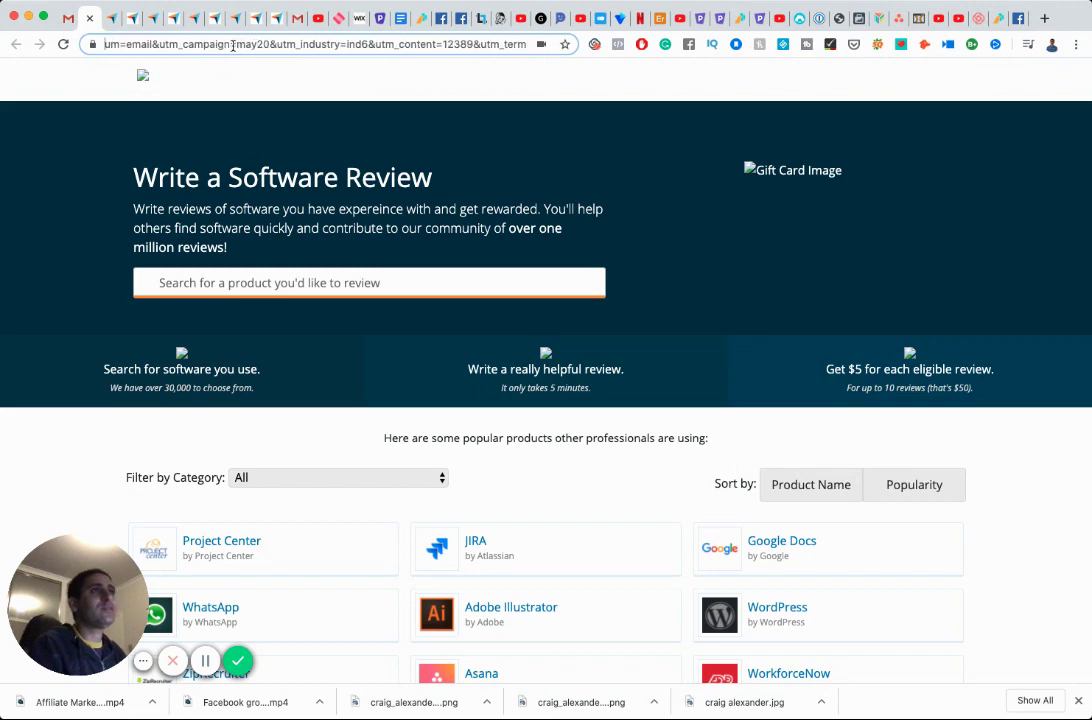
{"action": "key", "text": "Left"}
{"action": "key", "text": "Left"}
{"action": "key", "text": "Left"}
{"action": "key", "text": "Left"}
{"action": "key", "text": "Left"}
{"action": "key", "text": "Left"}
{"action": "key", "text": "Left"}
{"action": "key", "text": "Left"}
{"action": "key", "text": "Left"}
{"action": "key", "text": "Left"}
{"action": "key", "text": "Left"}
{"action": "key", "text": "Left"}
{"action": "key", "text": "Left"}
{"action": "key", "text": "Left"}
{"action": "key", "text": "Left"}
{"action": "key", "text": "Left"}
{"action": "key", "text": "Left"}
{"action": "key", "text": "Left"}
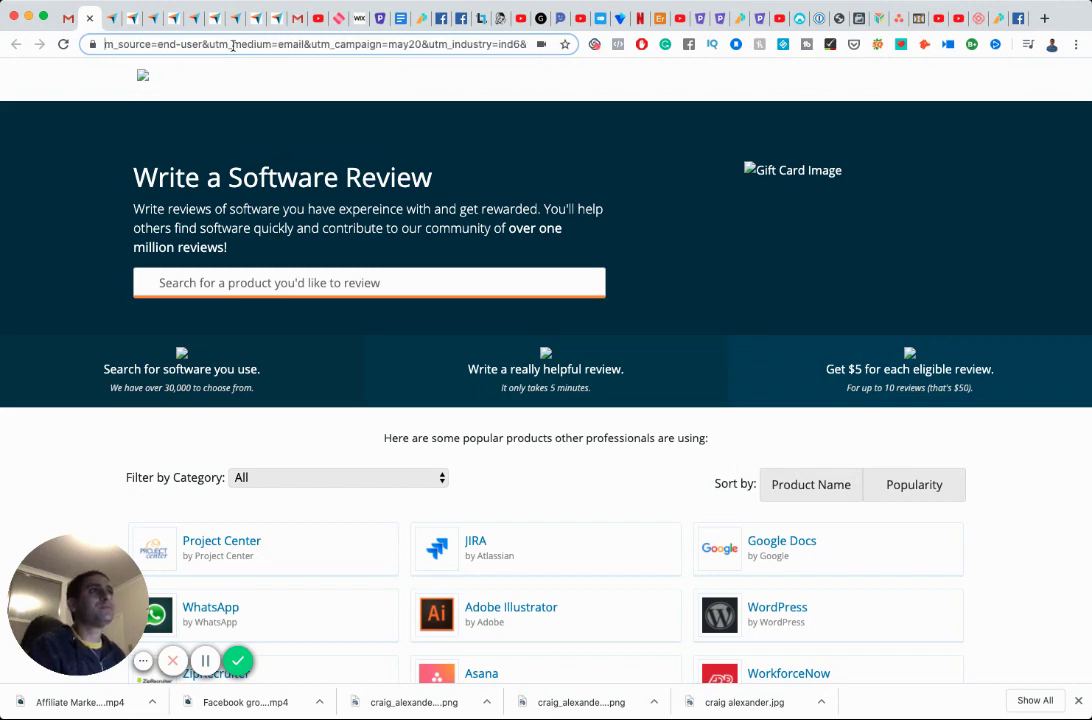
{"action": "key", "text": "Left"}
{"action": "key", "text": "Left"}
{"action": "key", "text": "Left"}
{"action": "key", "text": "Left"}
{"action": "key", "text": "Left"}
{"action": "key", "text": "Left"}
{"action": "key", "text": "Left"}
{"action": "key", "text": "Left"}
{"action": "key", "text": "Left"}
{"action": "key", "text": "Left"}
{"action": "key", "text": "Left"}
{"action": "key", "text": "Left"}
{"action": "key", "text": "Left"}
{"action": "key", "text": "Left"}
{"action": "key", "text": "Left"}
{"action": "key", "text": "Left"}
{"action": "key", "text": "Left"}
{"action": "key", "text": "Left"}
{"action": "key", "text": "Left"}
{"action": "key", "text": "Left"}
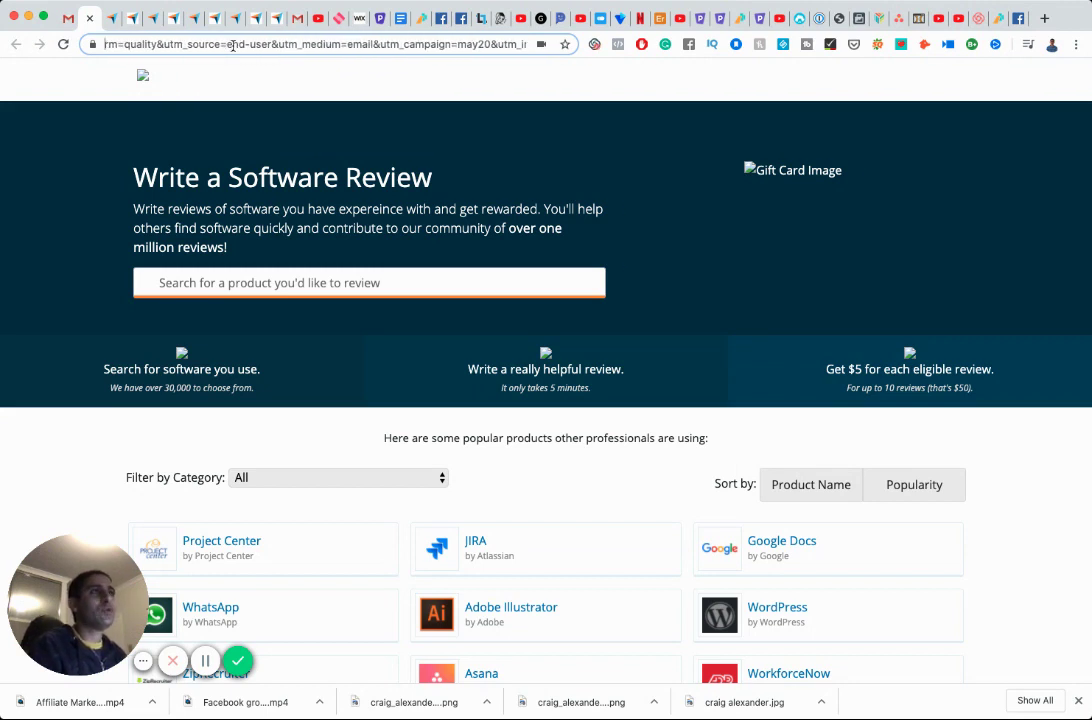
{"action": "key", "text": "Left"}
{"action": "key", "text": "Left"}
{"action": "key", "text": "Left"}
{"action": "key", "text": "Left"}
{"action": "key", "text": "Left"}
{"action": "key", "text": "Left"}
{"action": "key", "text": "Left"}
{"action": "key", "text": "Left"}
{"action": "key", "text": "Left"}
{"action": "key", "text": "Left"}
{"action": "key", "text": "Left"}
{"action": "key", "text": "Left"}
{"action": "key", "text": "Left"}
{"action": "key", "text": "Left"}
{"action": "key", "text": "Left"}
{"action": "key", "text": "Left"}
{"action": "key", "text": "Left"}
{"action": "key", "text": "Left"}
{"action": "key", "text": "Left"}
{"action": "key", "text": "Left"}
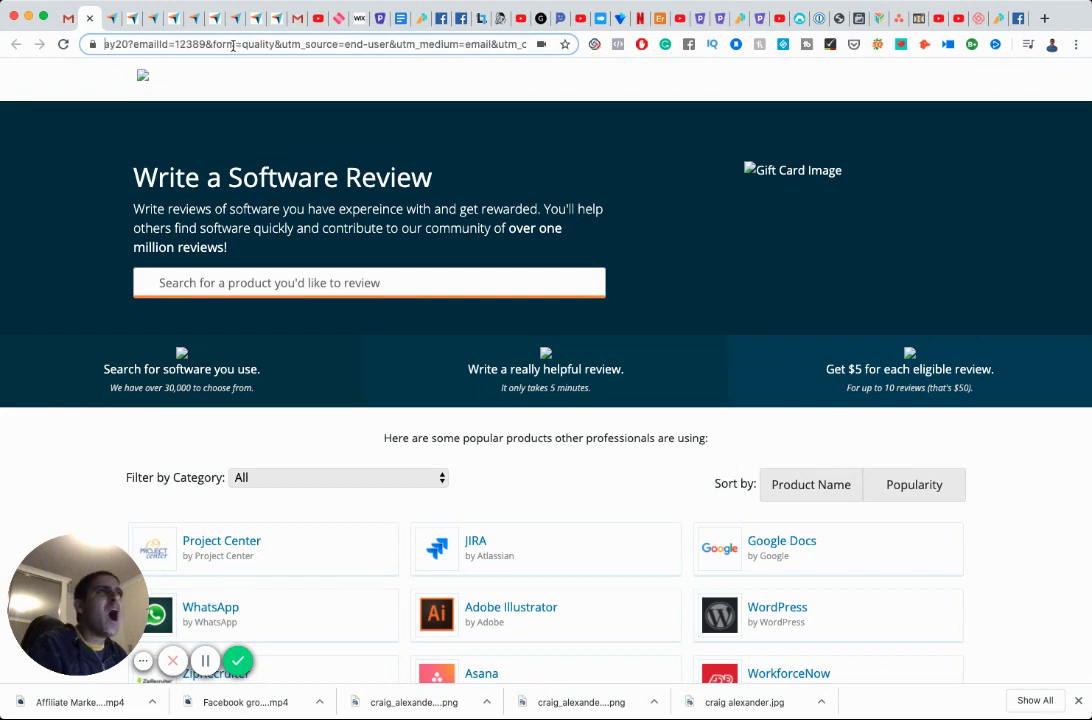
{"action": "key", "text": "Left"}
{"action": "key", "text": "Left"}
{"action": "key", "text": "Left"}
{"action": "key", "text": "Left"}
{"action": "key", "text": "Left"}
{"action": "key", "text": "Left"}
{"action": "key", "text": "Left"}
{"action": "key", "text": "Left"}
{"action": "key", "text": "Left"}
{"action": "key", "text": "Left"}
{"action": "key", "text": "Left"}
{"action": "key", "text": "Left"}
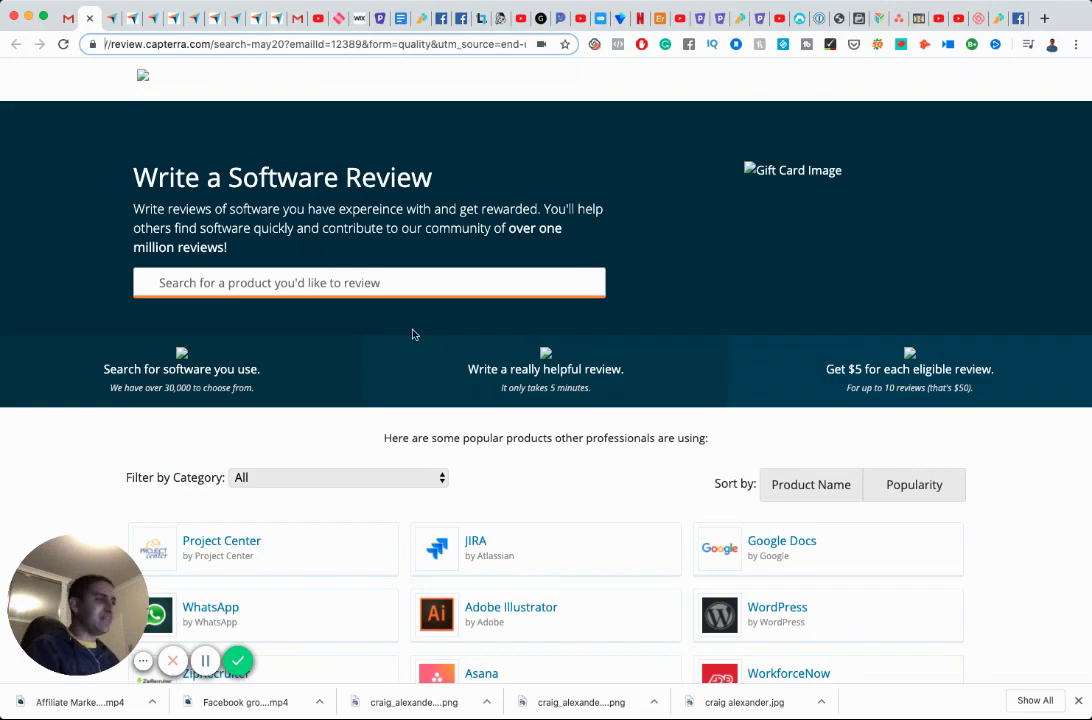
Load two more batches of products with See More Products, then return to the Capterra email in Gmail.
{"action": "scroll", "coordinate": [412, 334], "scroll_direction": "down", "scroll_amount": 7}
{"action": "scroll", "coordinate": [431, 345], "scroll_direction": "down", "scroll_amount": 5}
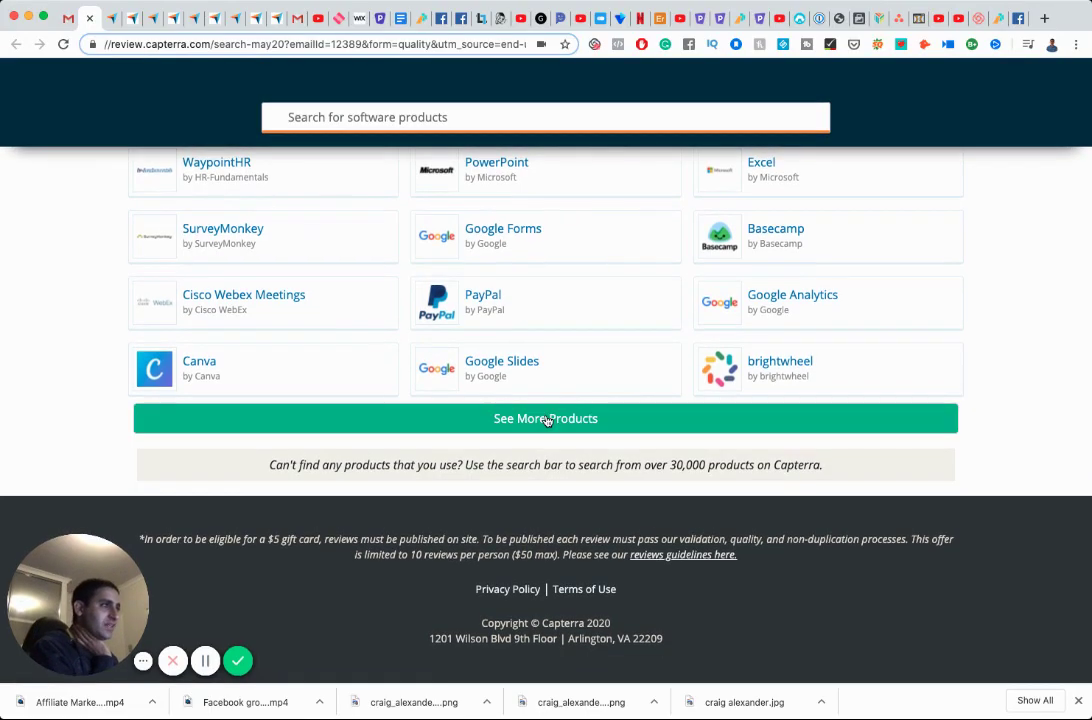
{"action": "left_click", "coordinate": [550, 418]}
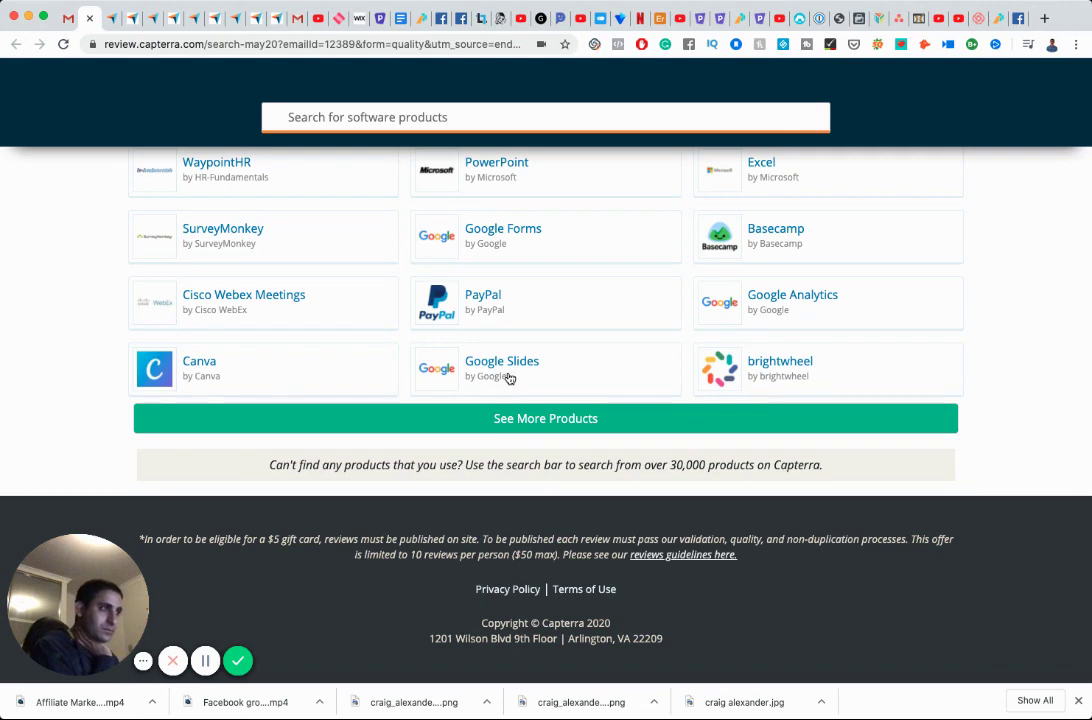
{"action": "scroll", "coordinate": [509, 378], "scroll_direction": "down", "scroll_amount": 5}
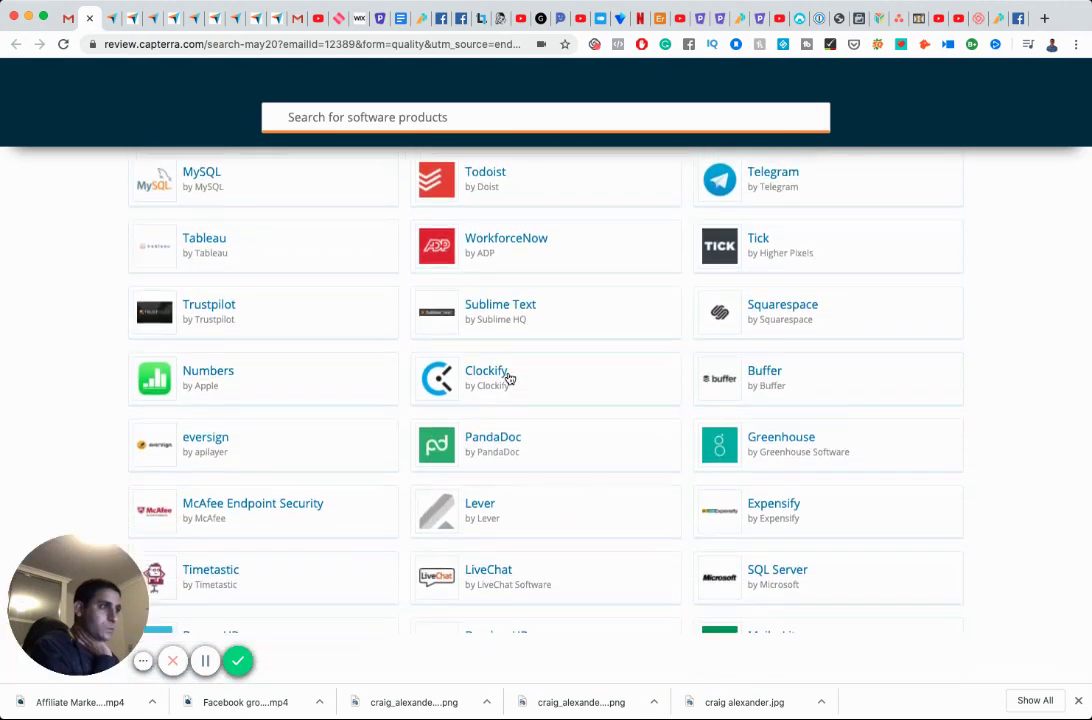
{"action": "scroll", "coordinate": [509, 378], "scroll_direction": "down", "scroll_amount": 8}
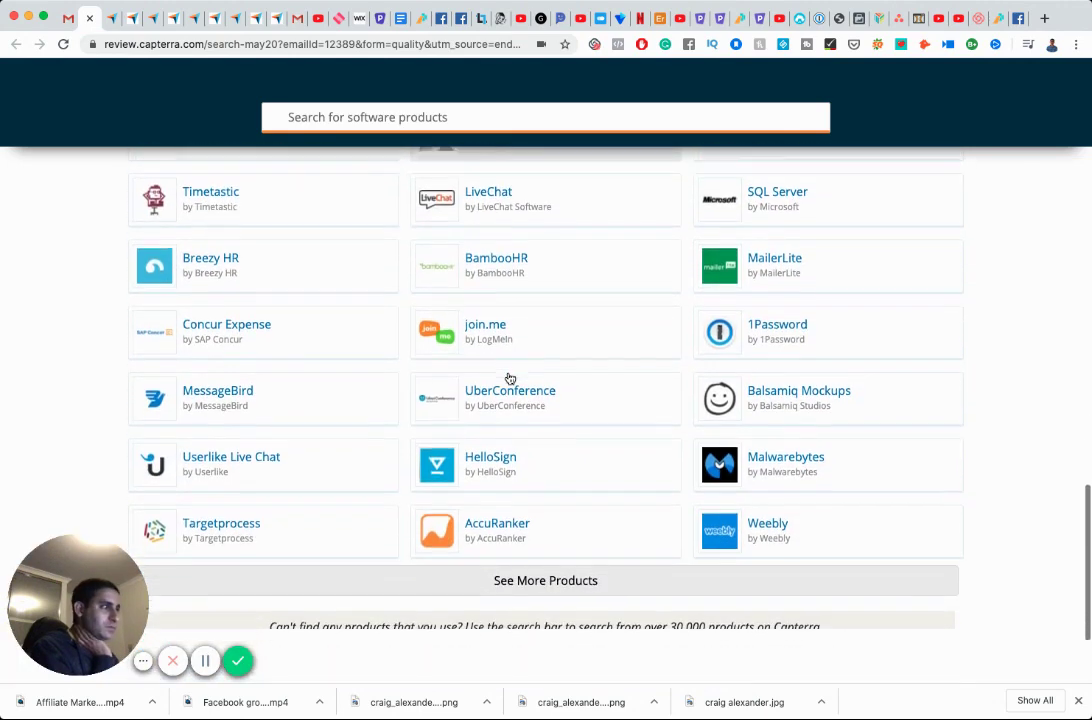
{"action": "scroll", "coordinate": [509, 378], "scroll_direction": "down", "scroll_amount": 4}
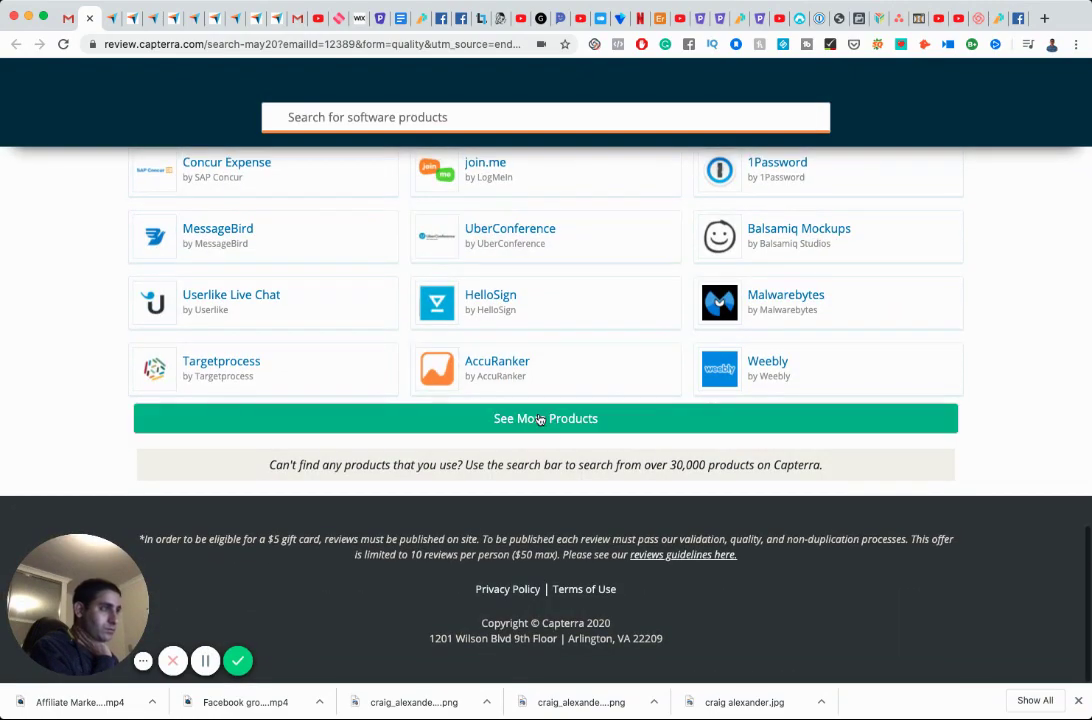
{"action": "left_click", "coordinate": [540, 419]}
{"action": "scroll", "coordinate": [451, 343], "scroll_direction": "down", "scroll_amount": 4}
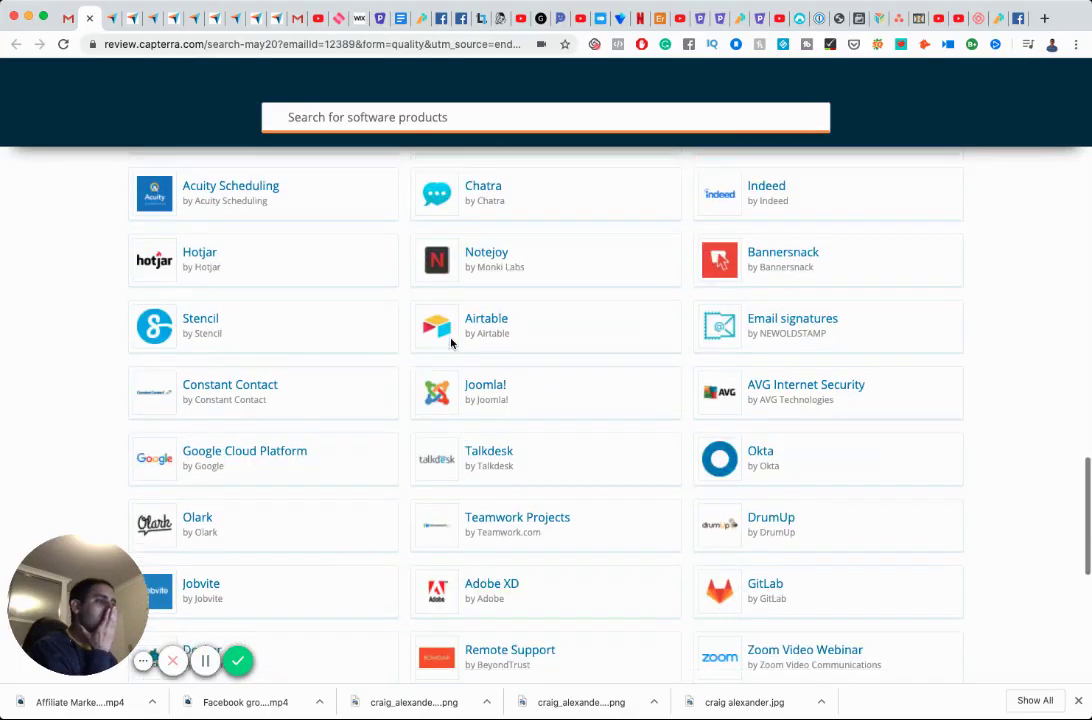
{"action": "scroll", "coordinate": [451, 343], "scroll_direction": "up", "scroll_amount": 12}
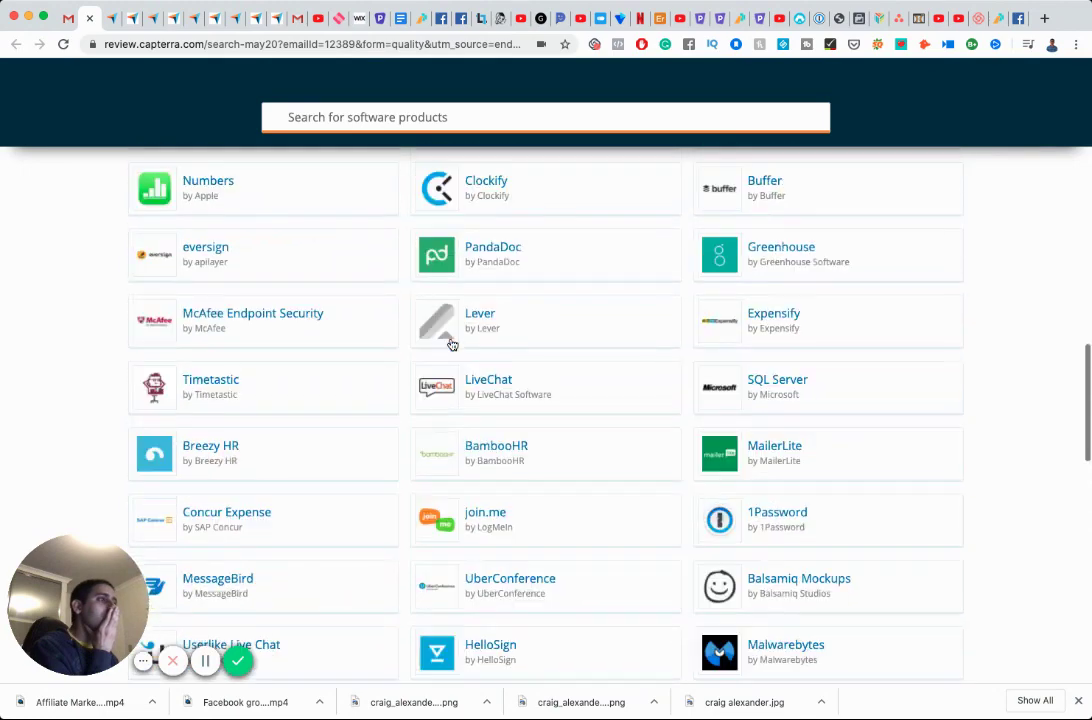
{"action": "scroll", "coordinate": [451, 343], "scroll_direction": "up", "scroll_amount": 8}
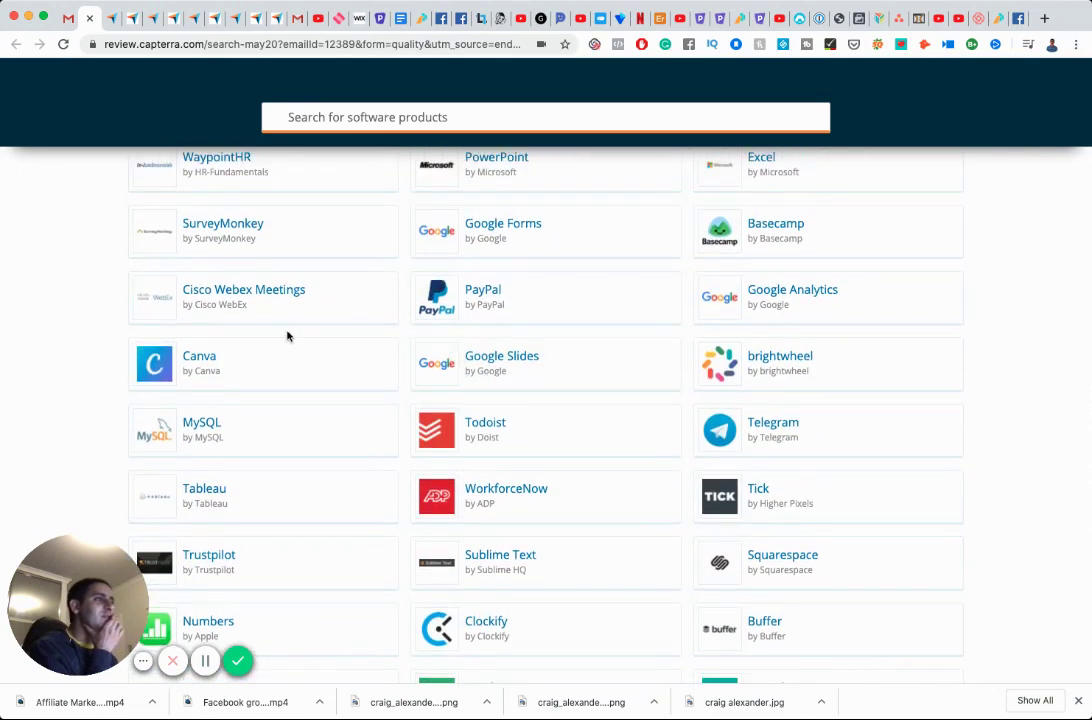
{"action": "left_click", "coordinate": [67, 18]}
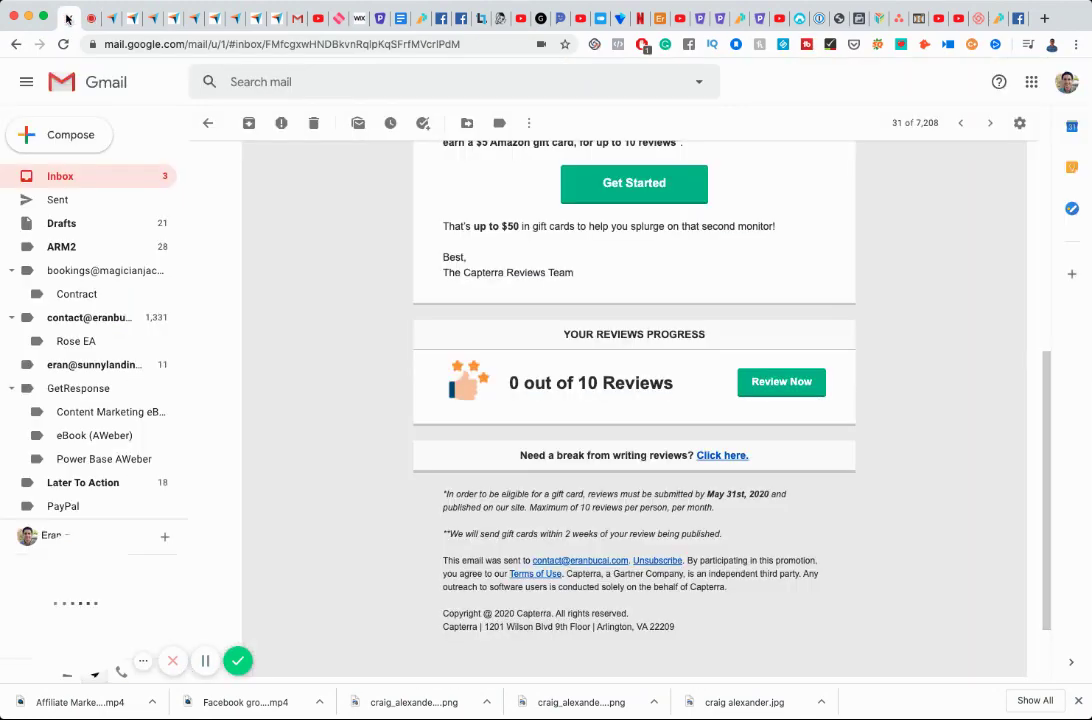
Search Gmail for 'google slides', then narrow the search to 'google slides capterra'.
{"action": "left_click", "coordinate": [344, 82]}
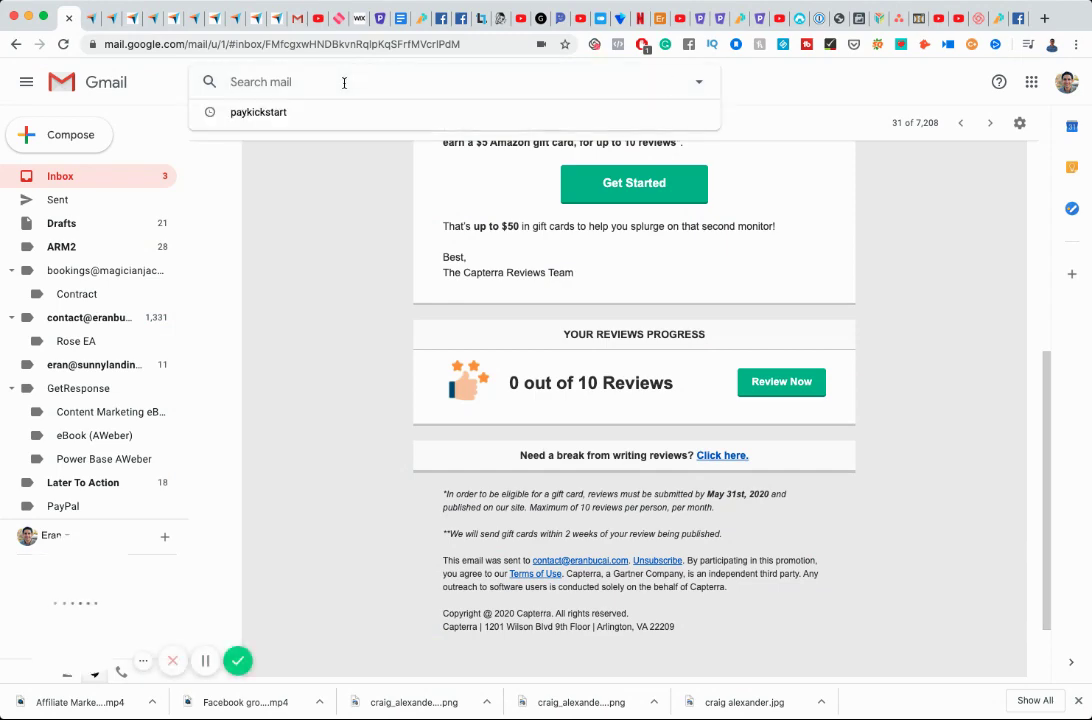
{"action": "type", "text": "google sli"}
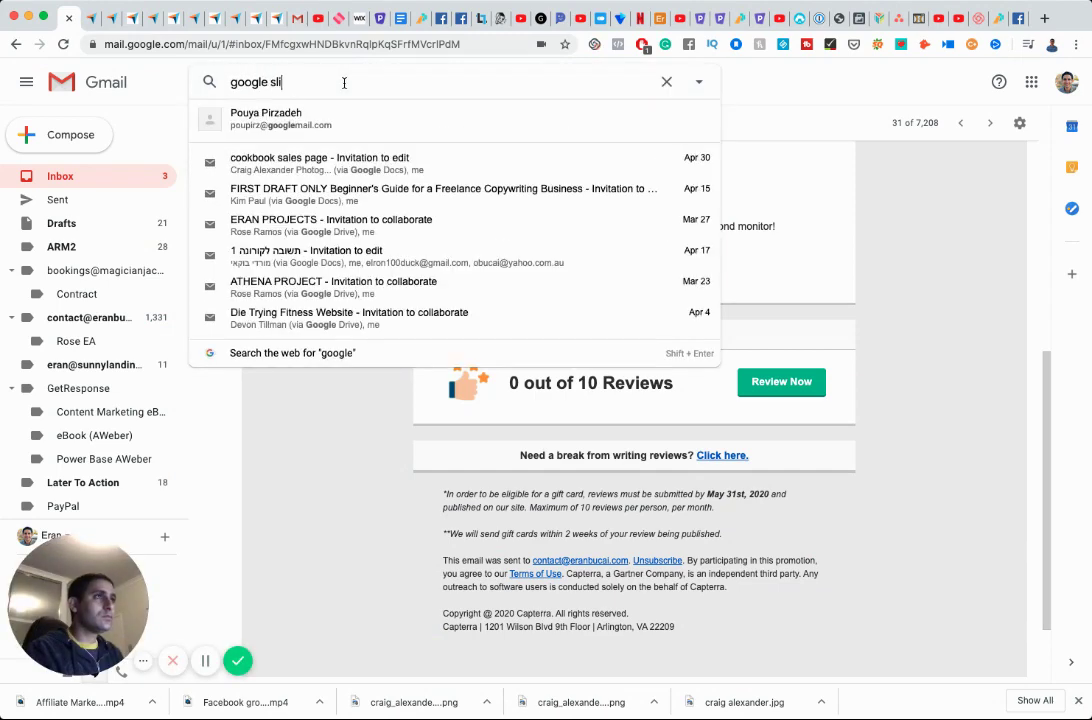
{"action": "type", "text": "des"}
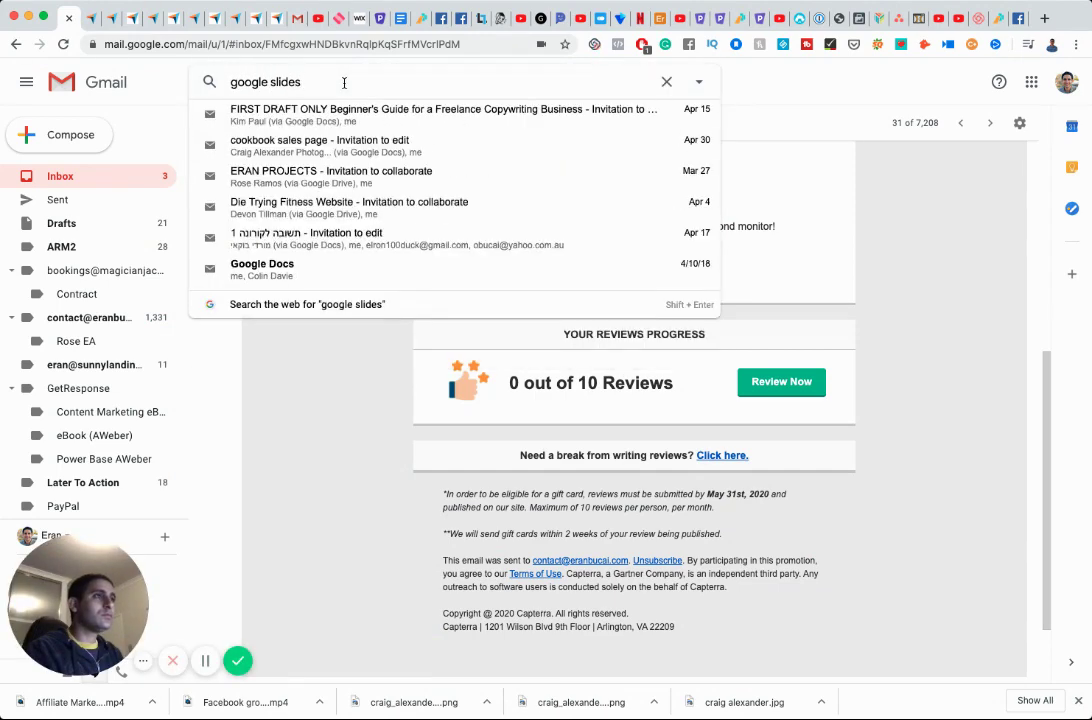
{"action": "key", "text": "Return"}
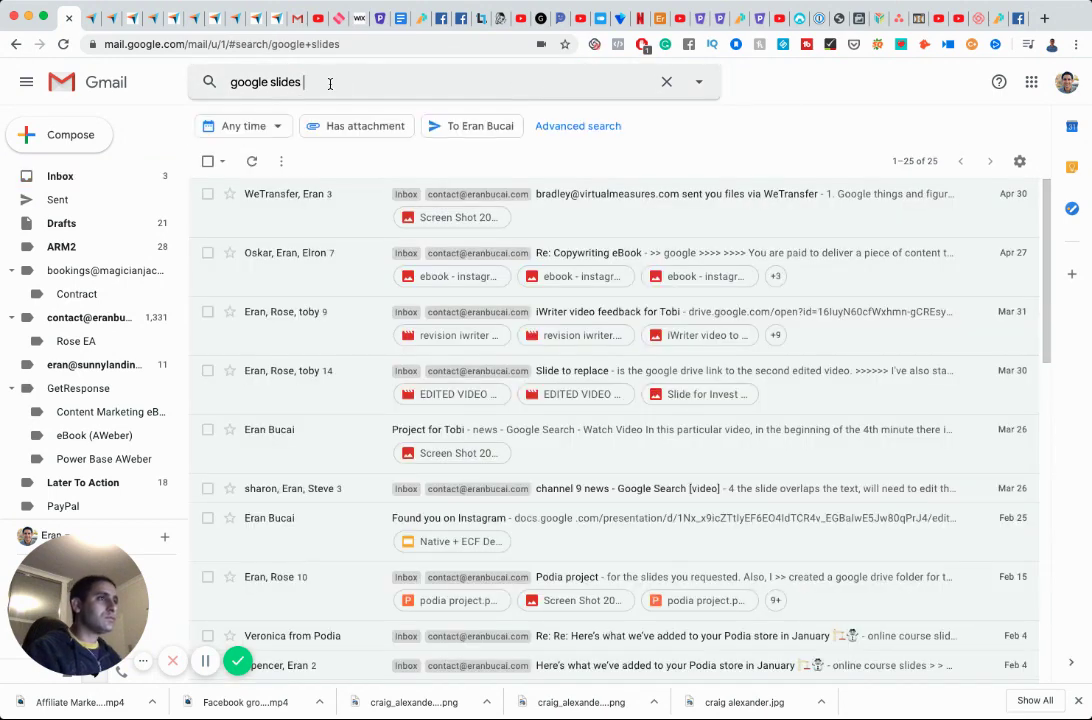
{"action": "left_click", "coordinate": [330, 83]}
{"action": "type", "text": "capterra"}
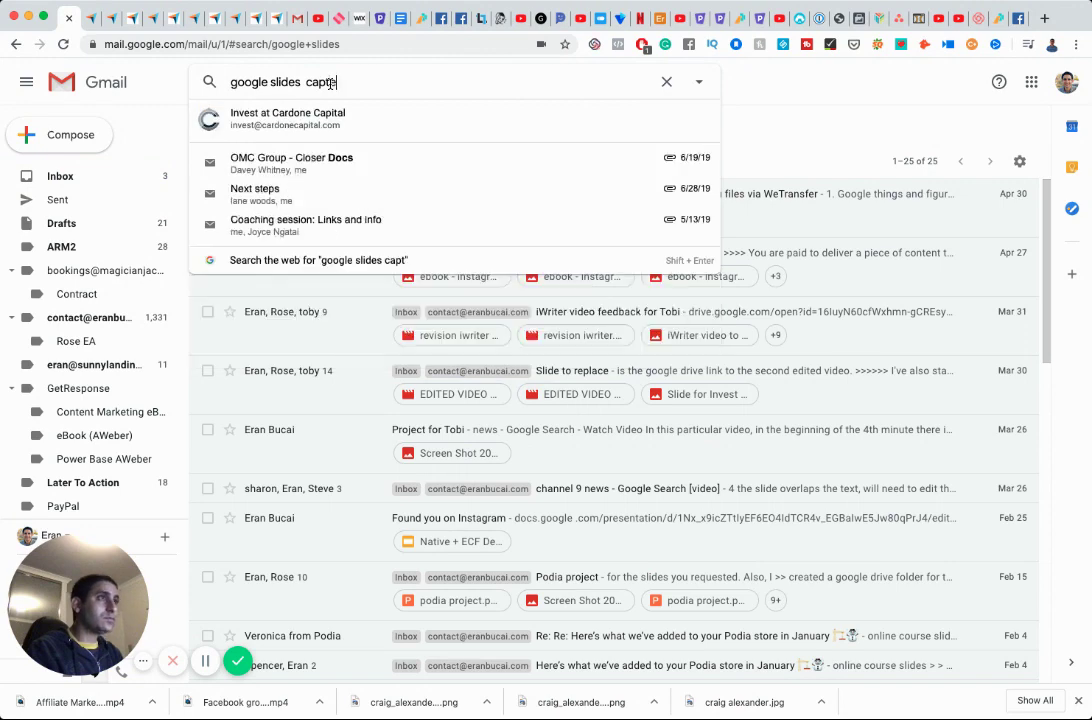
{"action": "key", "text": "Return"}
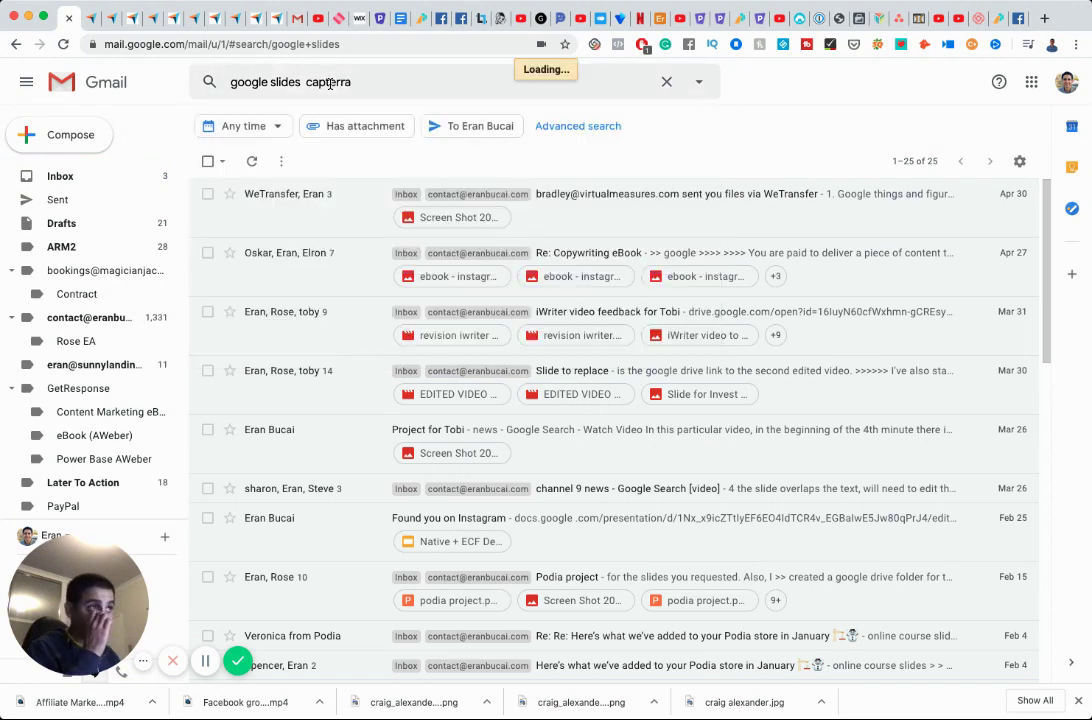
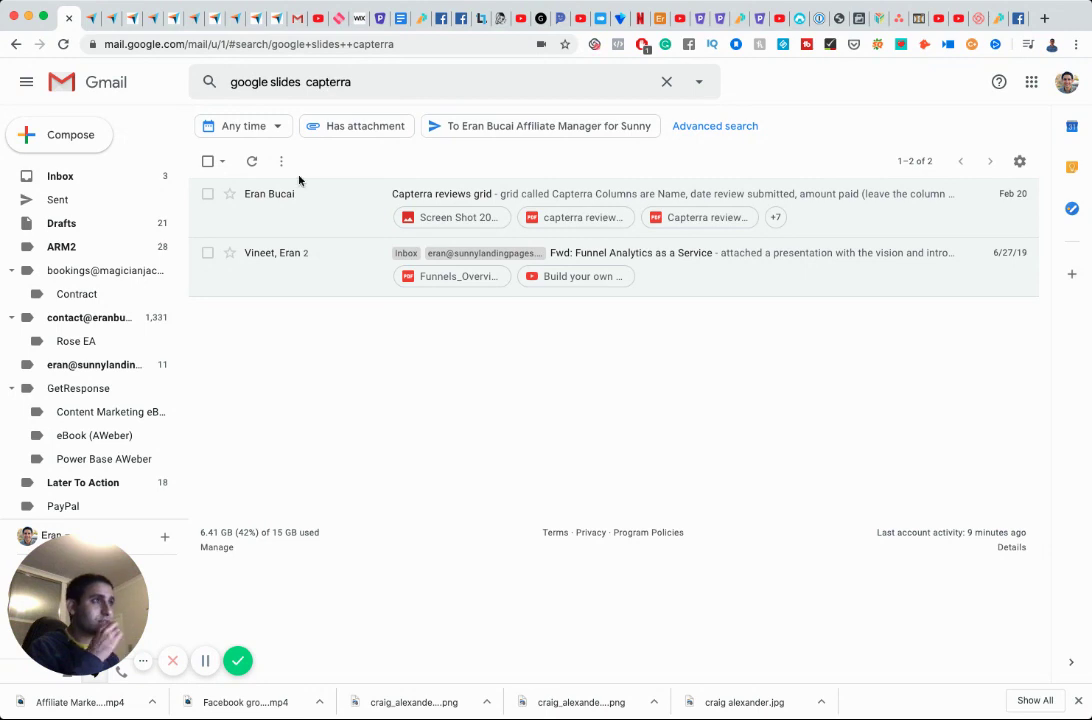
Open the Capterra reviews grid email and read through it.
{"action": "left_click", "coordinate": [272, 203]}
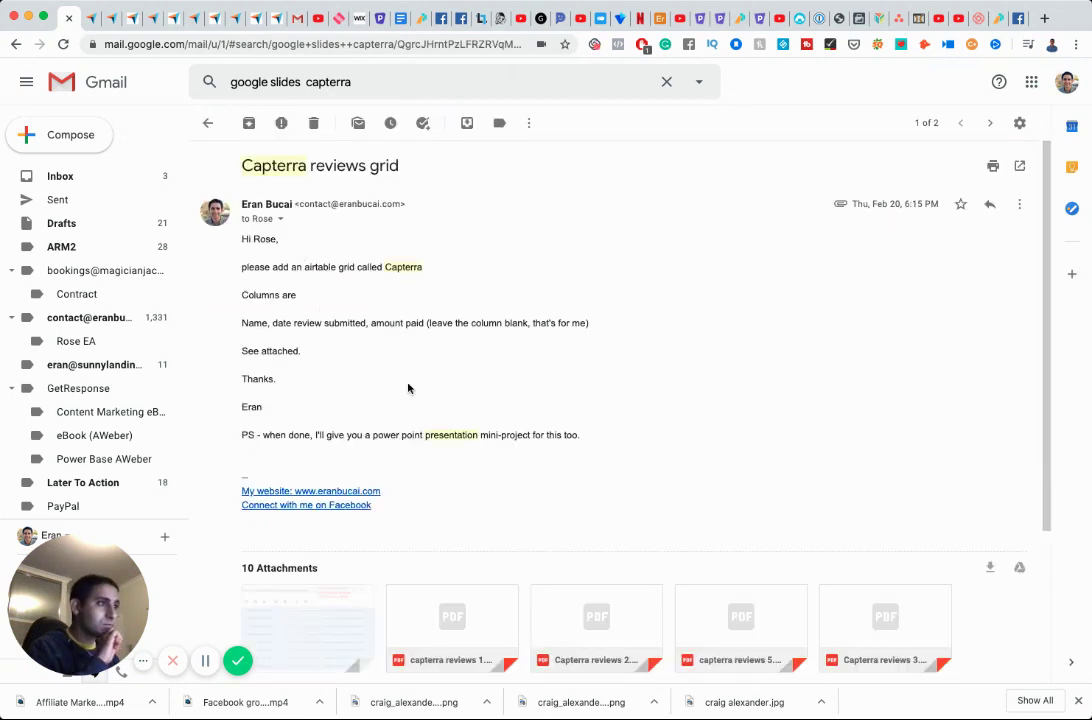
{"action": "scroll", "coordinate": [408, 388], "scroll_direction": "down", "scroll_amount": 2}
{"action": "scroll", "coordinate": [408, 388], "scroll_direction": "down", "scroll_amount": 3}
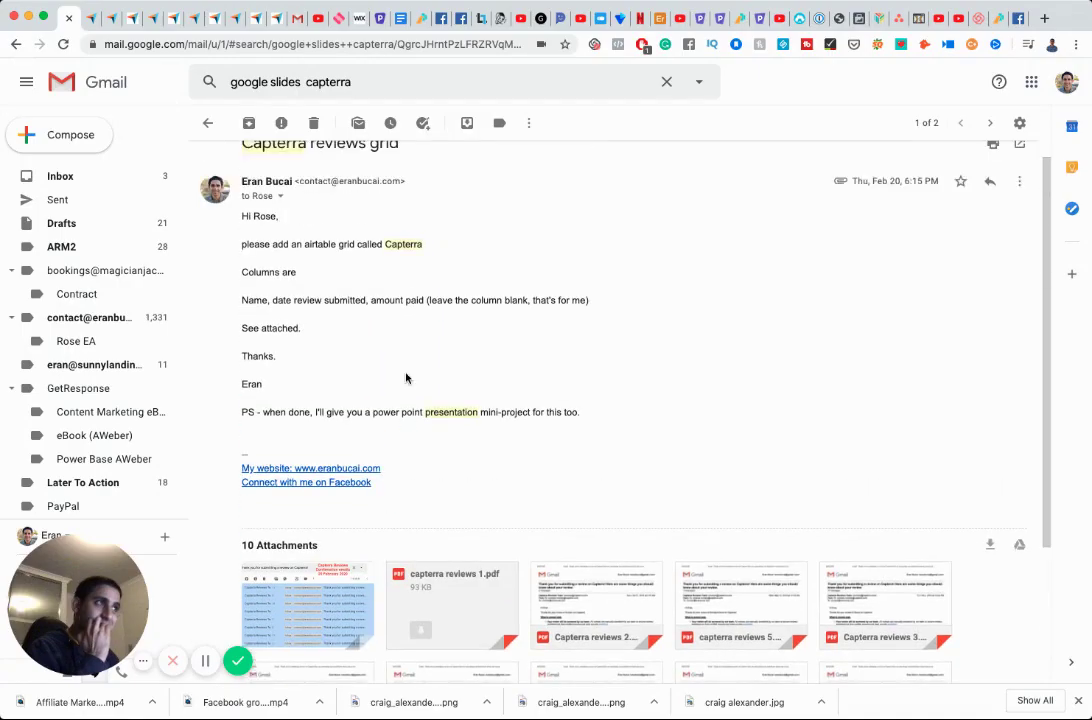
{"action": "scroll", "coordinate": [406, 378], "scroll_direction": "up", "scroll_amount": 1}
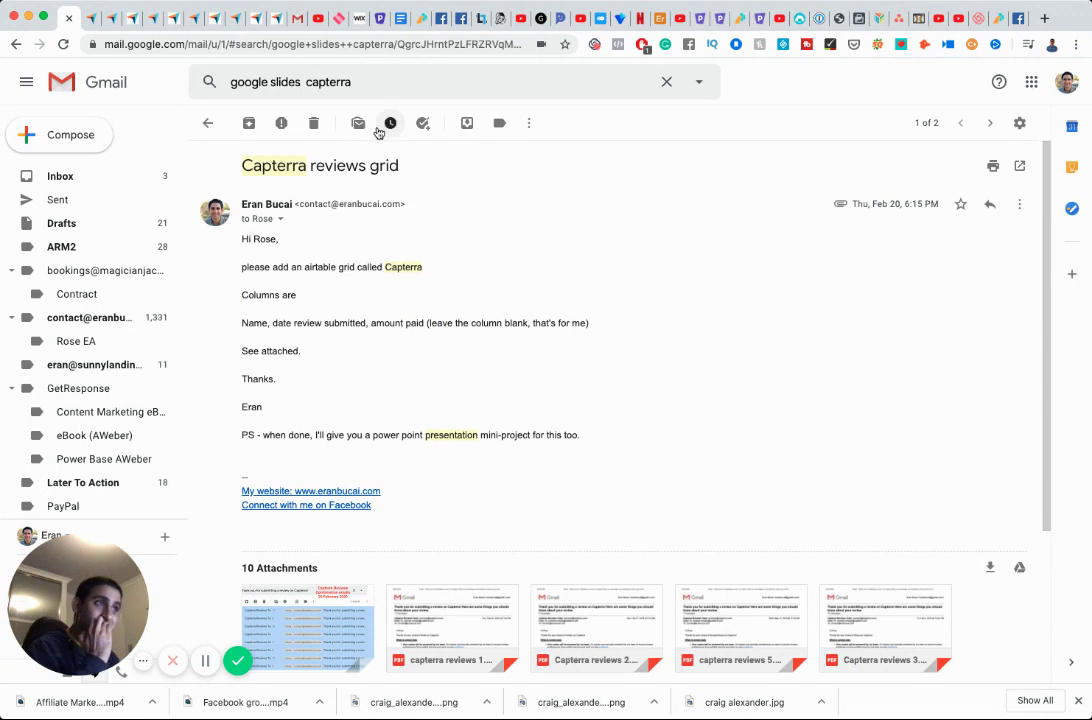
Rerun the Google Slides Capterra mail search, go back to the inbox, then switch to Capterra.
{"action": "left_click", "coordinate": [347, 83]}
{"action": "key", "text": "Return"}
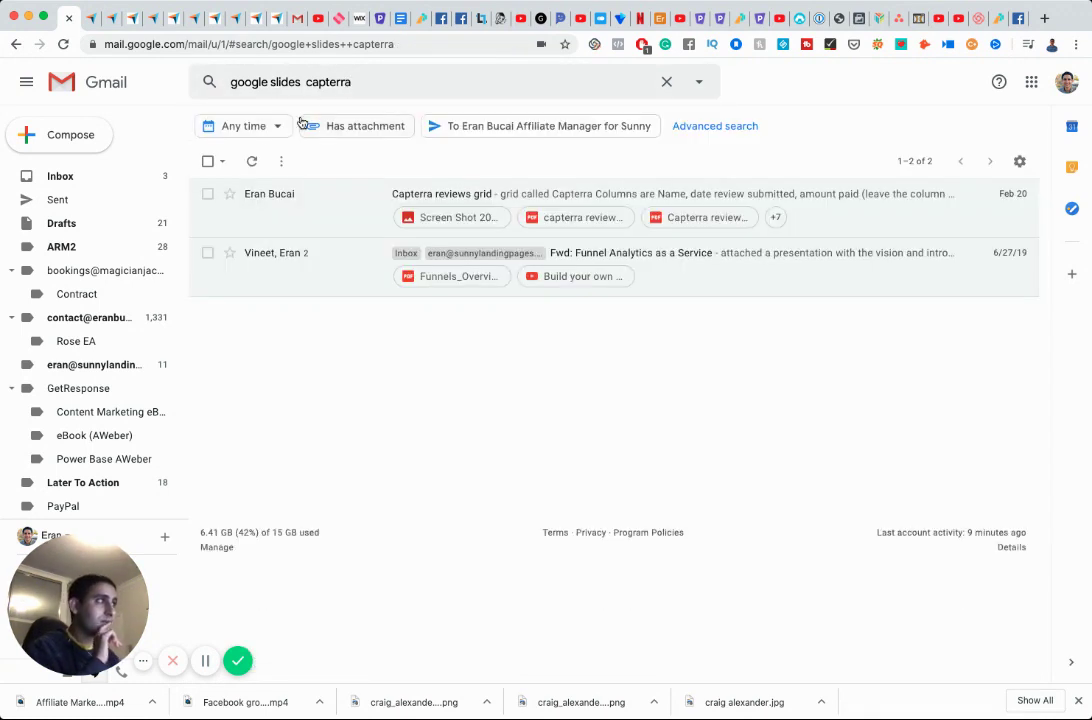
{"action": "left_click", "coordinate": [117, 179]}
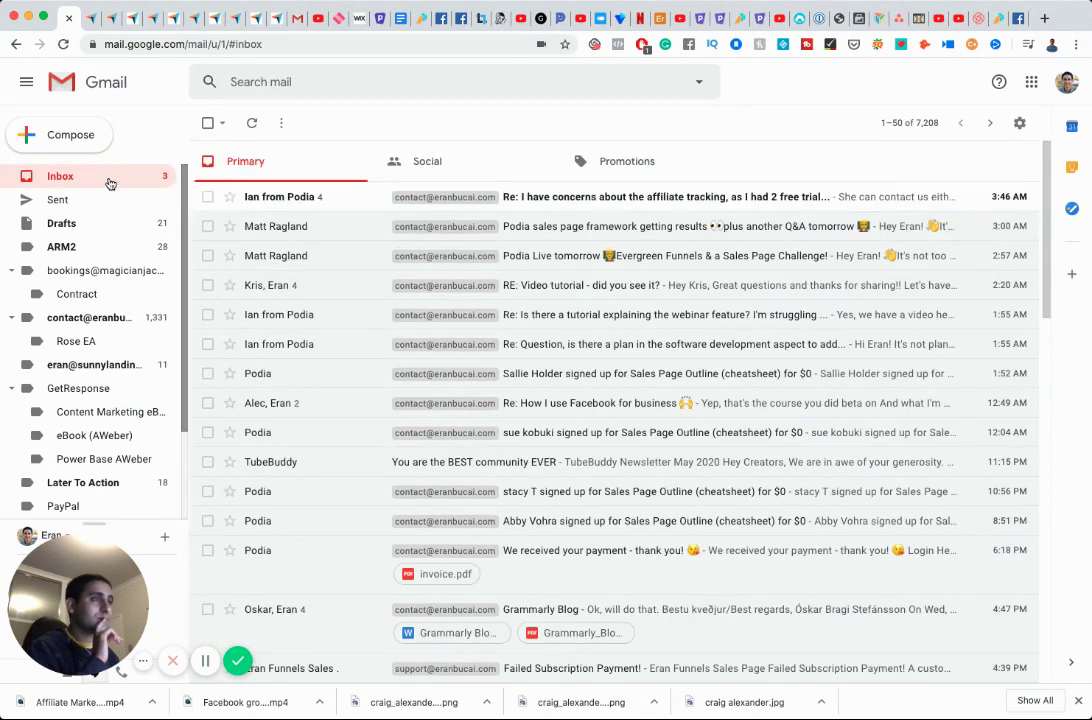
{"action": "left_click", "coordinate": [89, 18]}
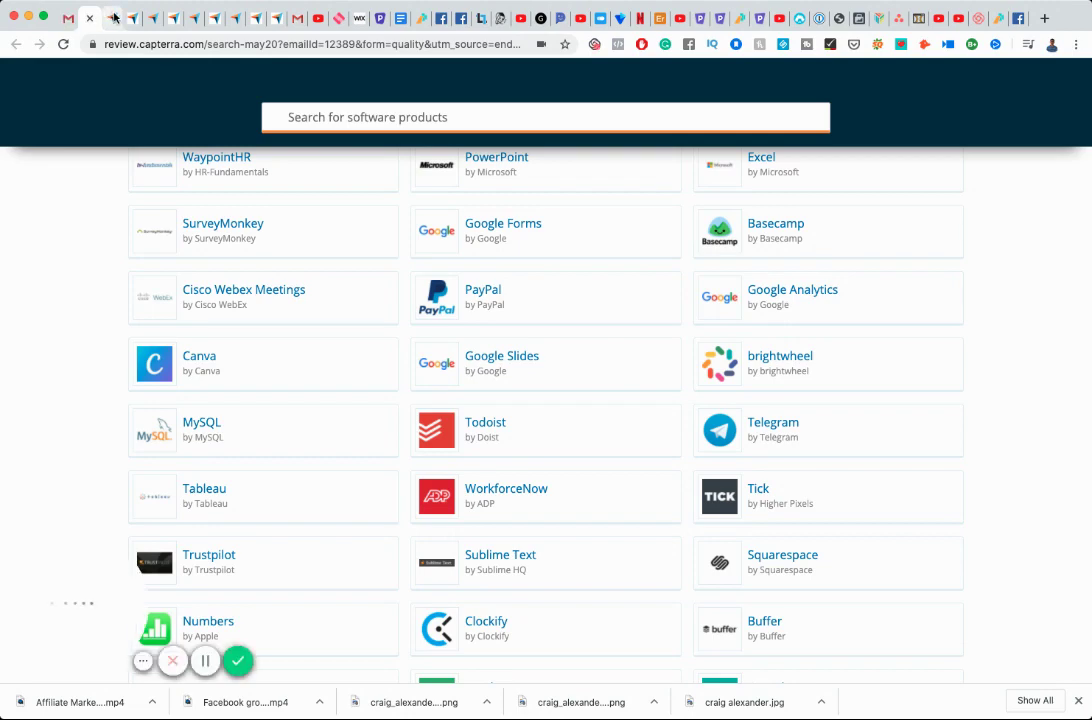
Open the Google Slides review form from the Capterra software list.
{"action": "left_click", "coordinate": [114, 18]}
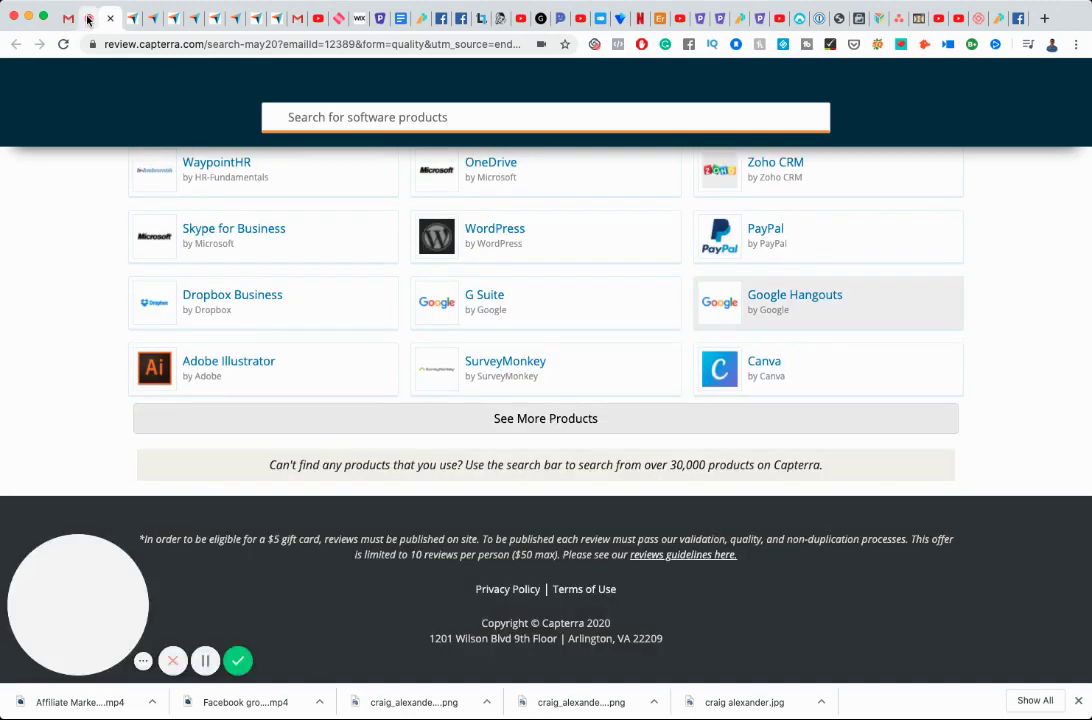
{"action": "left_click", "coordinate": [88, 20]}
{"action": "left_click", "coordinate": [503, 360]}
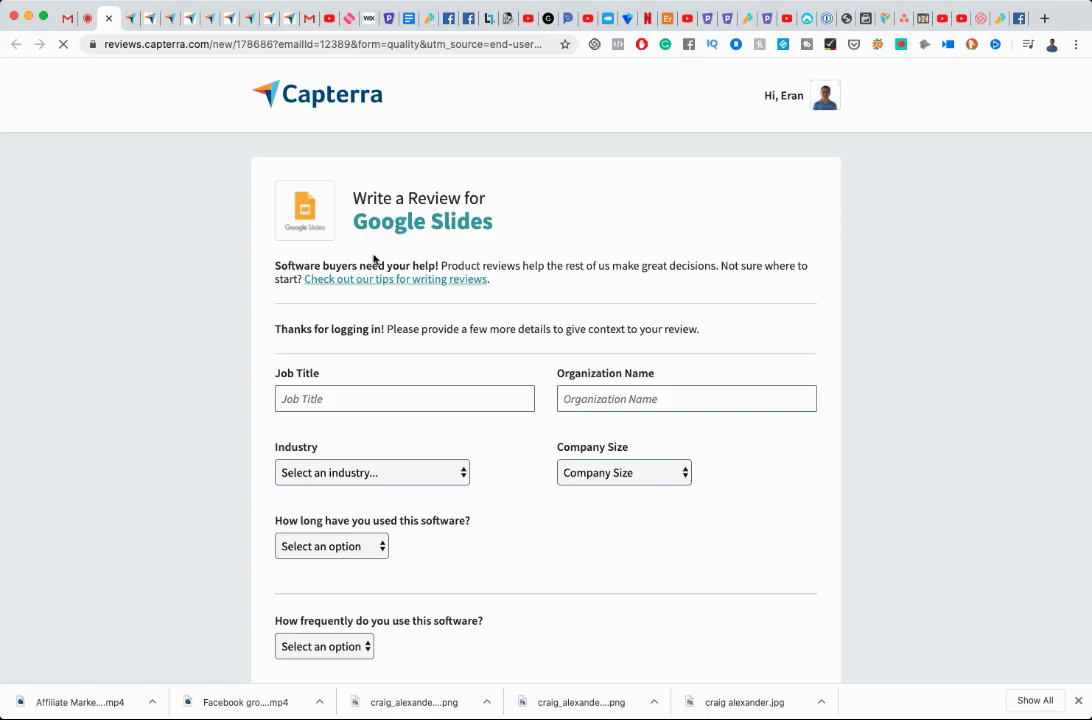
{"action": "scroll", "coordinate": [300, 270], "scroll_direction": "down", "scroll_amount": 1}
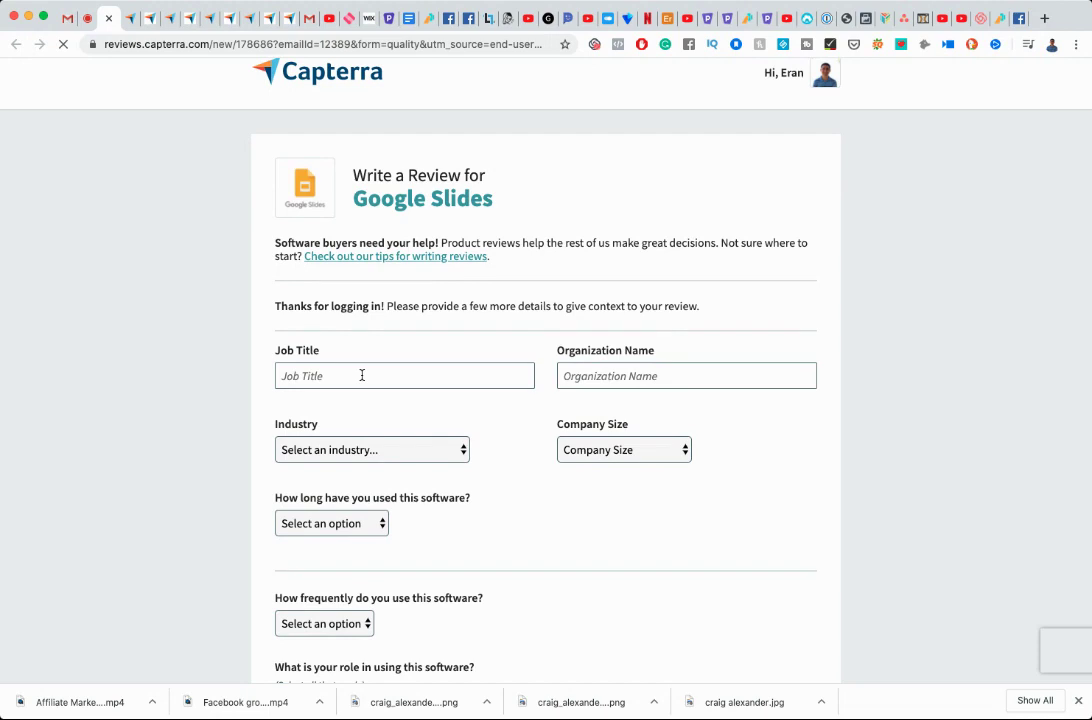
Enter job title Entrepreneur, the organization name, E-Learning industry, Myself Only size and 1-2 years usage.
{"action": "left_click", "coordinate": [362, 375]}
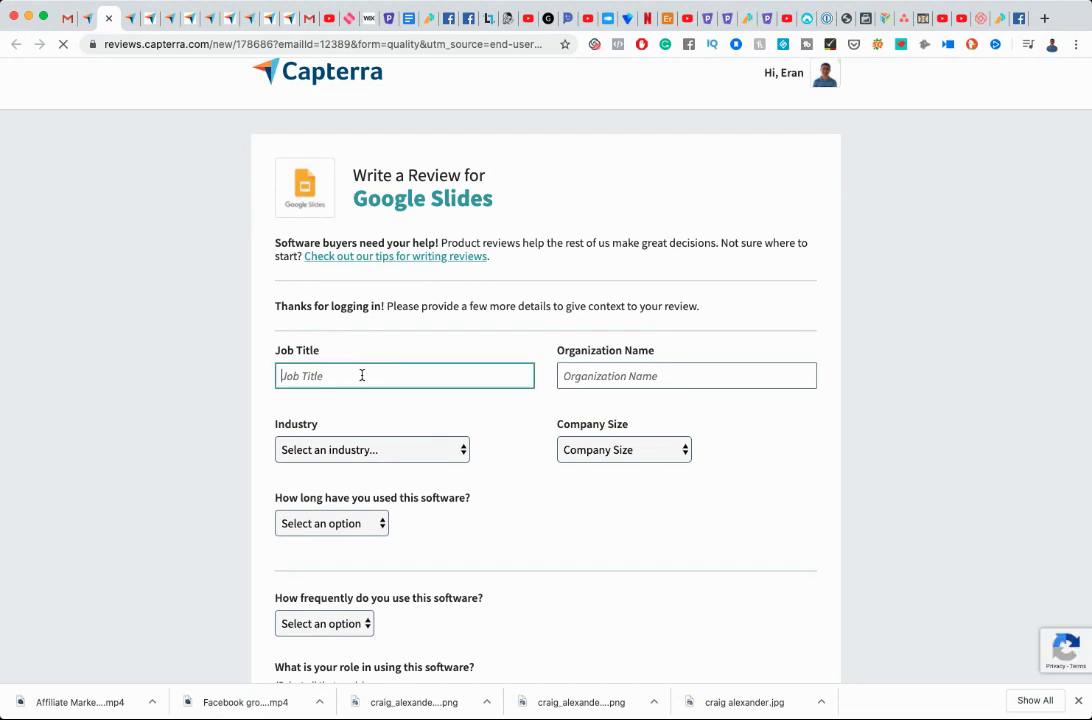
{"action": "type", "text": "Entrepreneur"}
{"action": "key", "text": "Tab"}
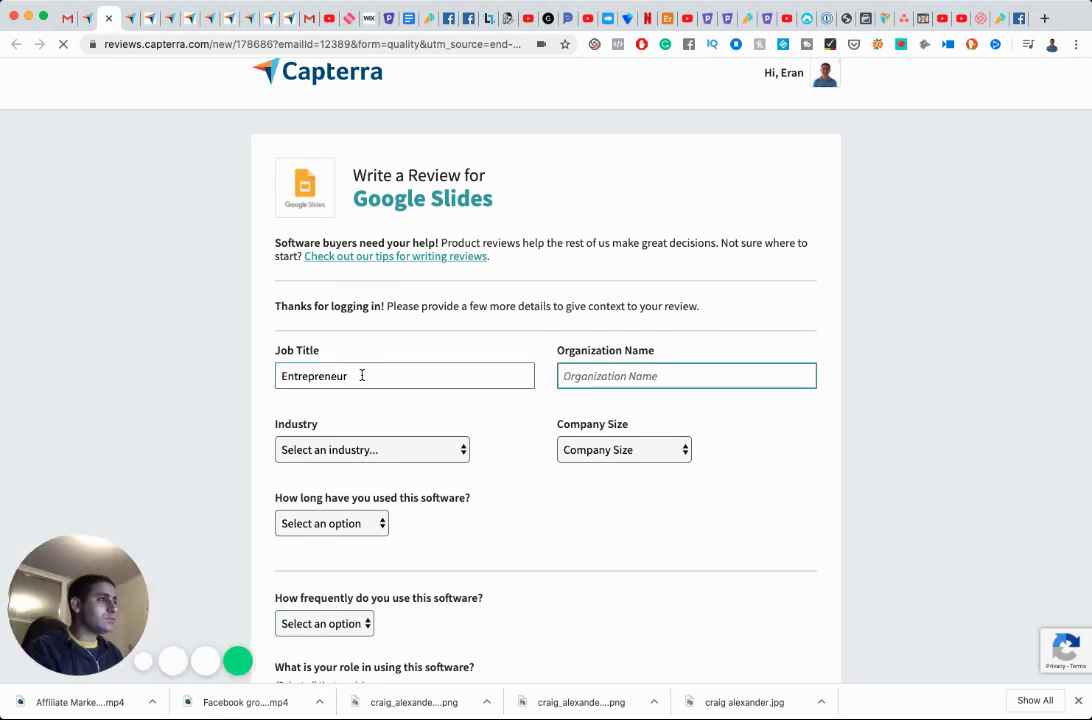
{"action": "type", "text": "Eran Bucai"}
{"action": "key", "text": "Tab"}
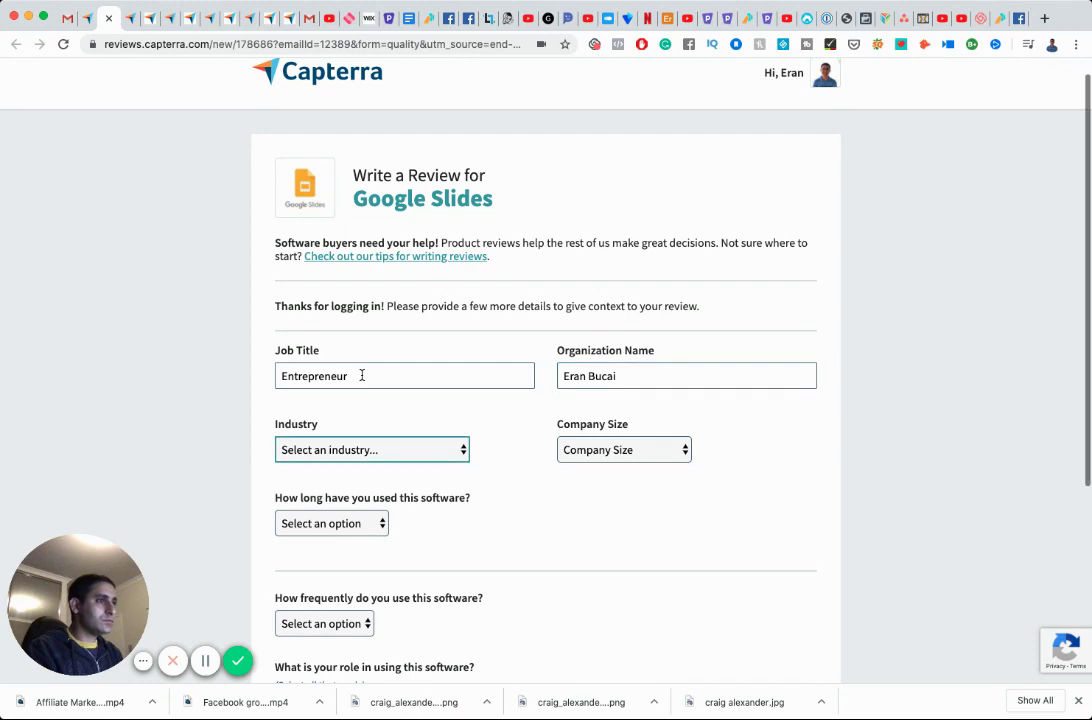
{"action": "type", "text": "e-l"}
{"action": "key", "text": "Tab"}
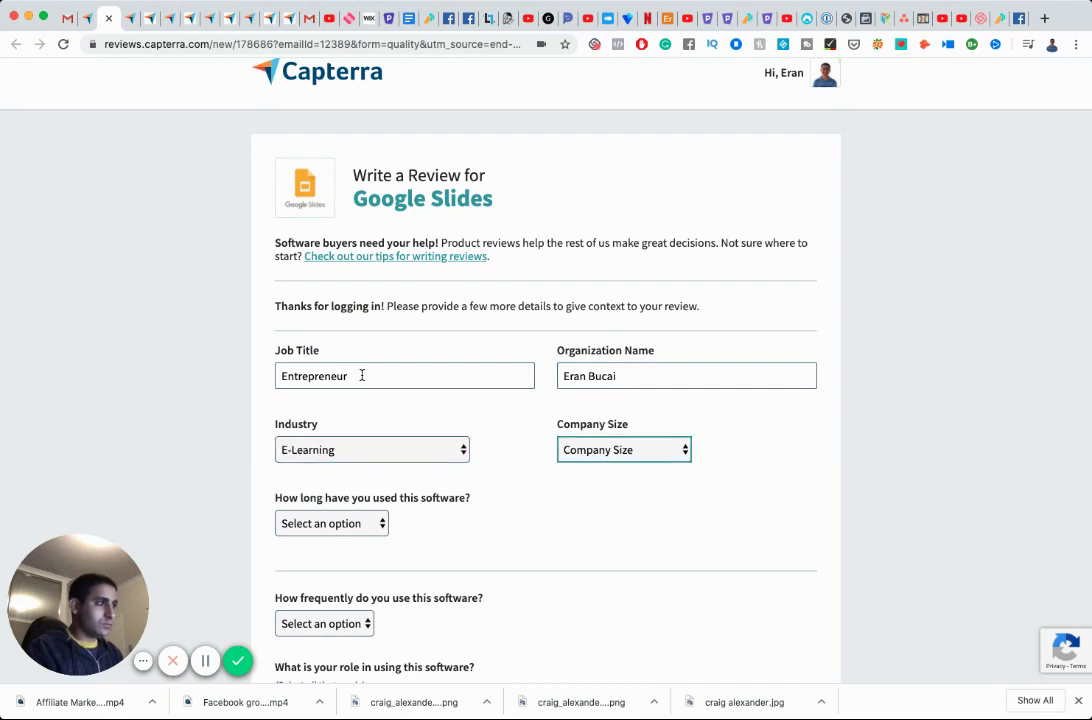
{"action": "type", "text": "m"}
{"action": "key", "text": "Tab"}
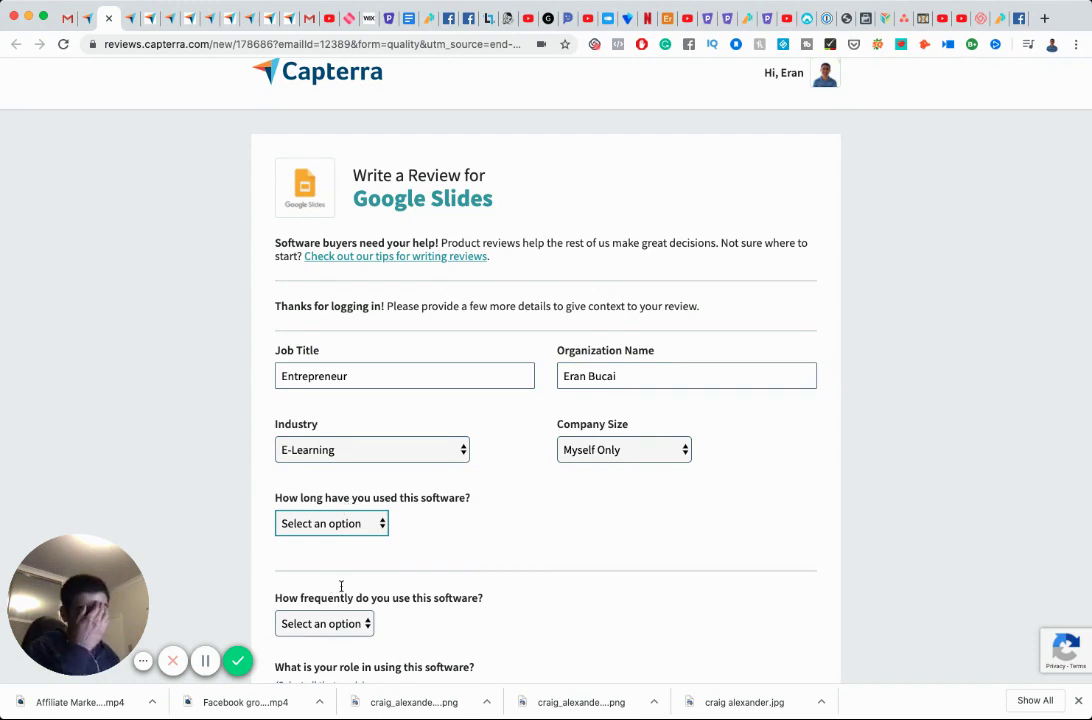
{"action": "type", "text": "1-2 years"}
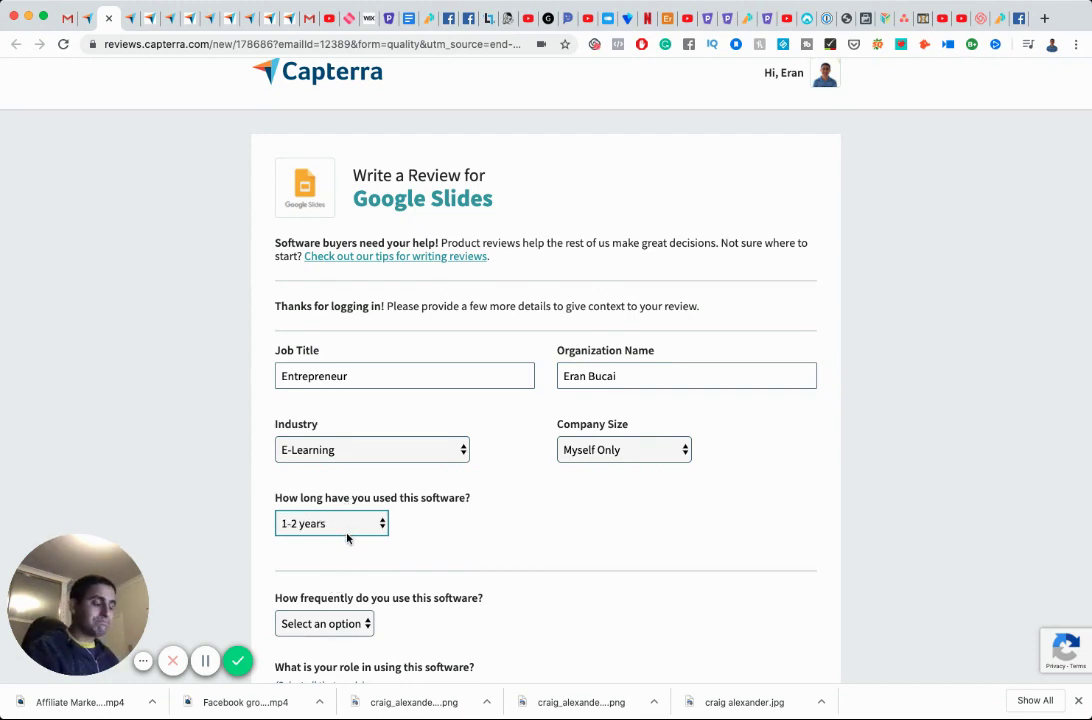
{"action": "type", "text": "2"}
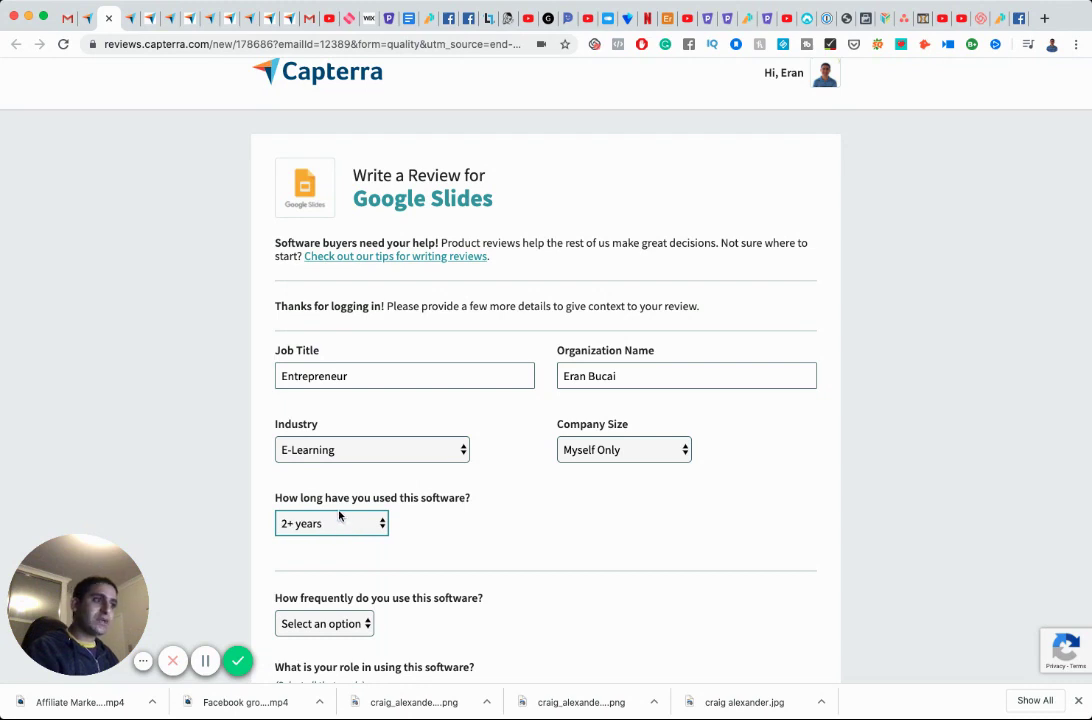
{"action": "type", "text": "1"}
{"action": "left_click", "coordinate": [338, 625]}
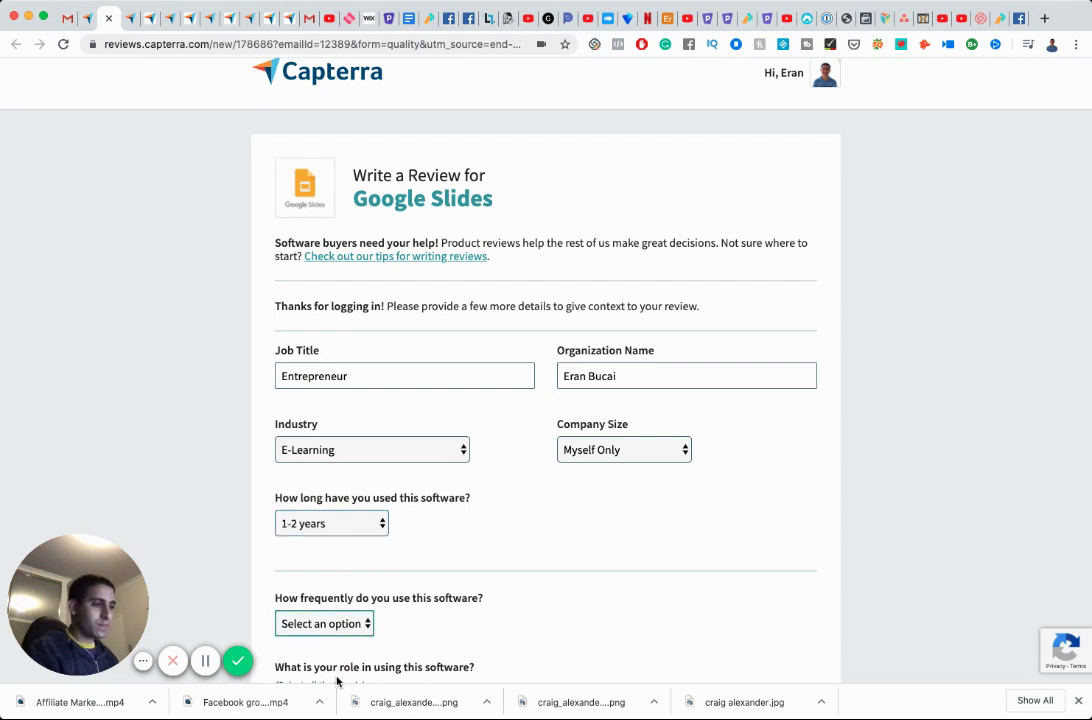
Set usage frequency to Other, tick the user and administrator roles, and stay anonymous.
{"action": "scroll", "coordinate": [416, 612], "scroll_direction": "down", "scroll_amount": 1}
{"action": "scroll", "coordinate": [416, 612], "scroll_direction": "down", "scroll_amount": 5}
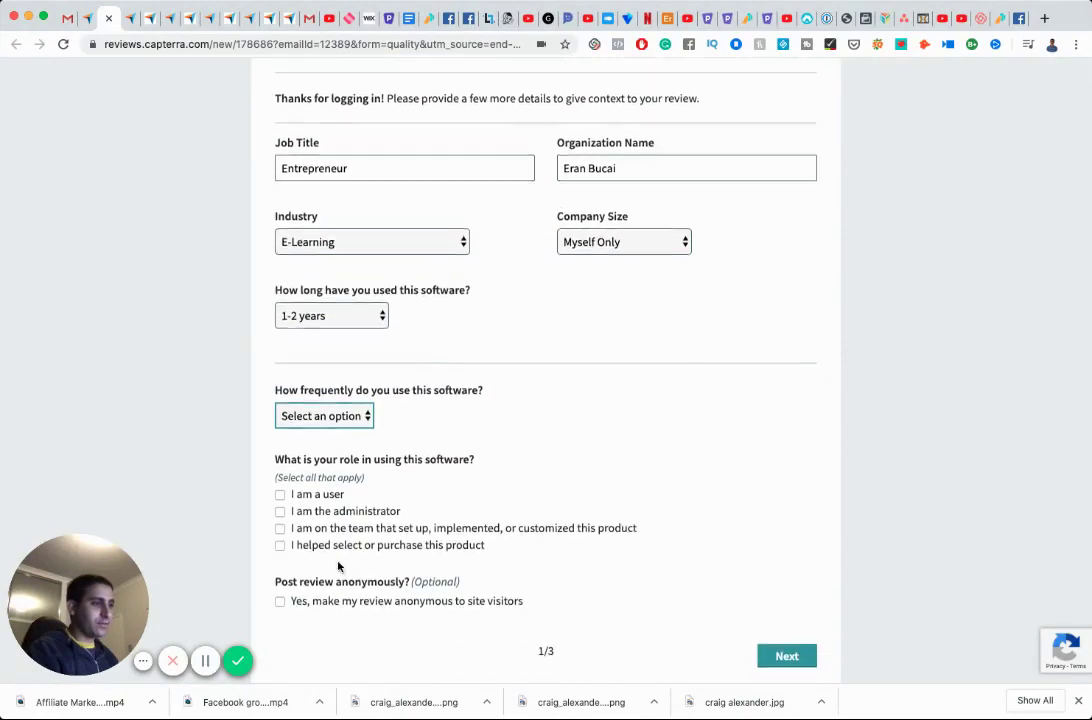
{"action": "key", "text": "o"}
{"action": "left_click", "coordinate": [280, 488]}
{"action": "left_click", "coordinate": [280, 505]}
{"action": "left_click", "coordinate": [280, 595]}
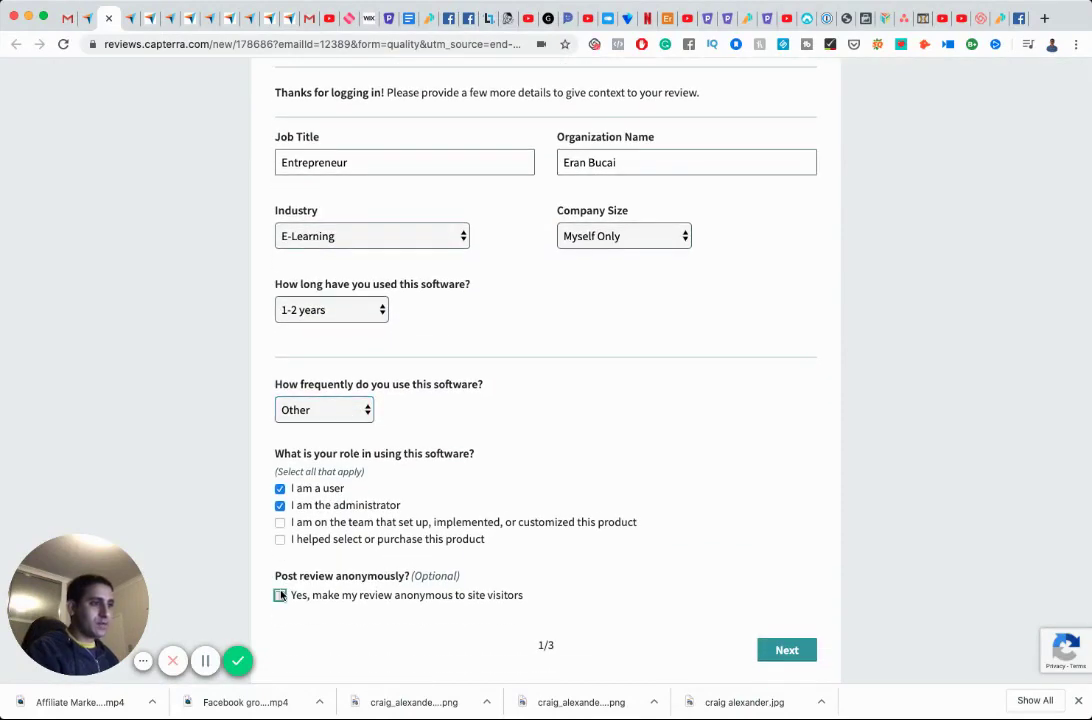
Rate quality, ease of use, features and value five stars each, and give a recommendation of 9.
{"action": "left_click", "coordinate": [785, 650]}
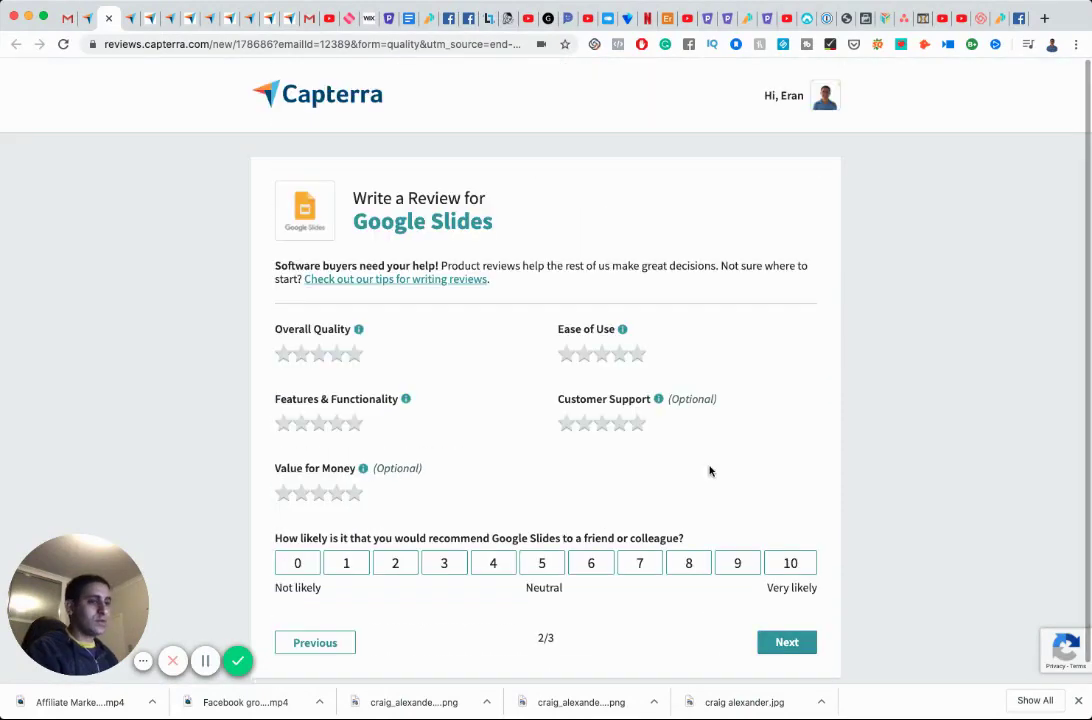
{"action": "left_click", "coordinate": [354, 353]}
{"action": "left_click", "coordinate": [637, 353]}
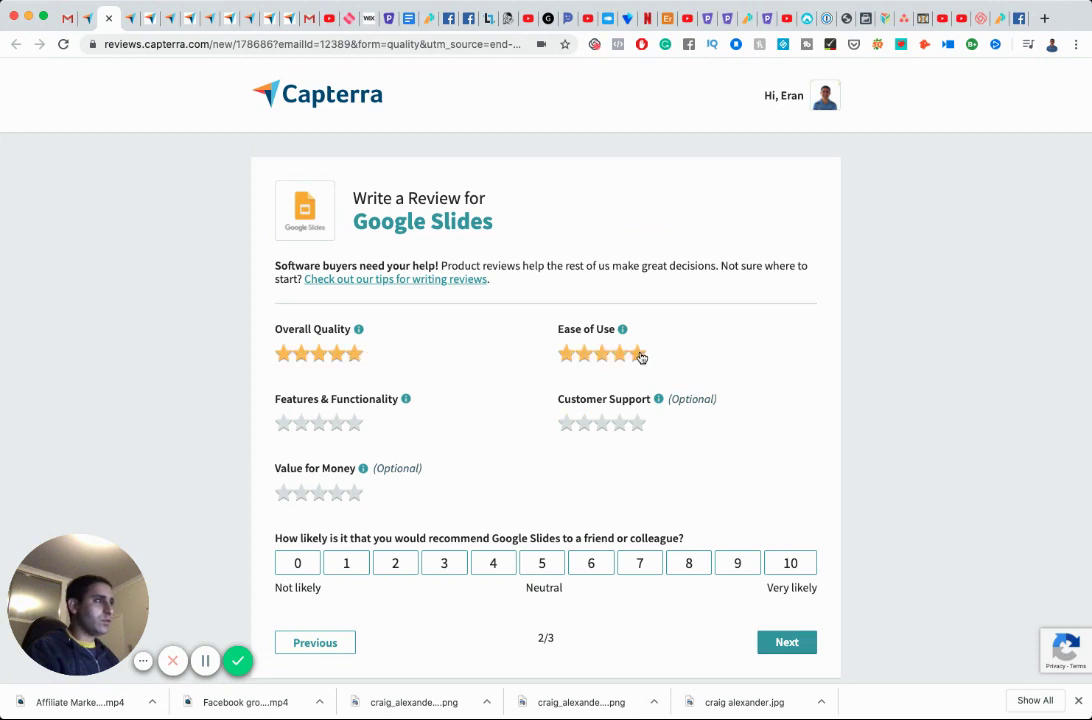
{"action": "left_click", "coordinate": [354, 423]}
{"action": "left_click", "coordinate": [355, 493]}
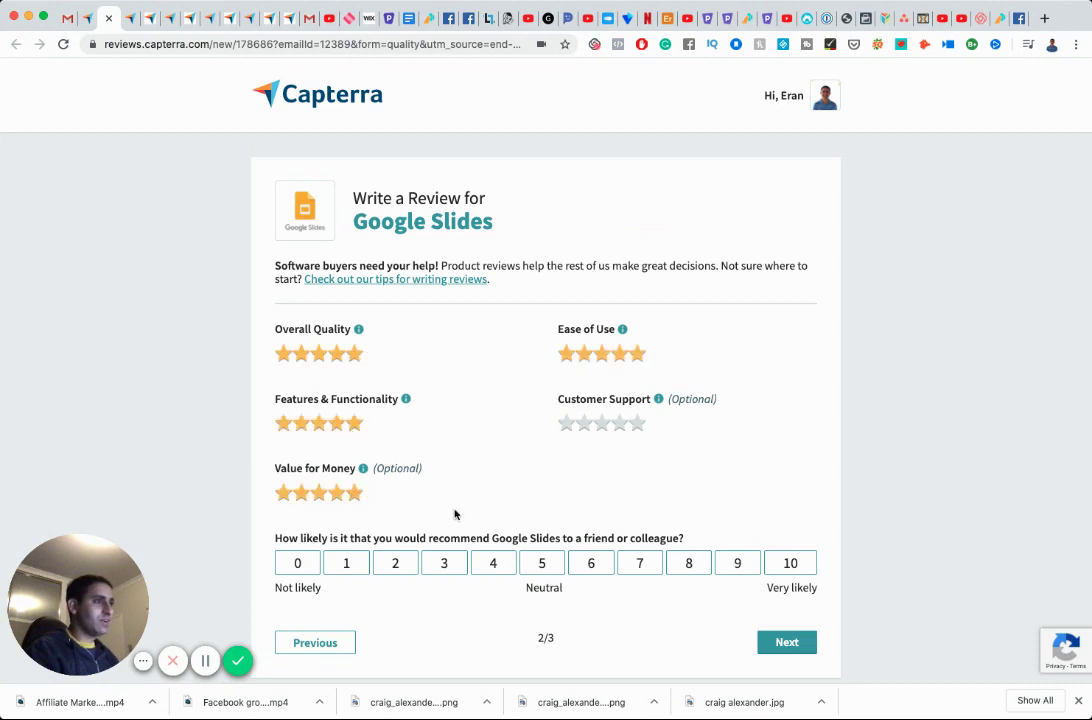
{"action": "left_click", "coordinate": [737, 563]}
{"action": "left_click", "coordinate": [788, 642]}
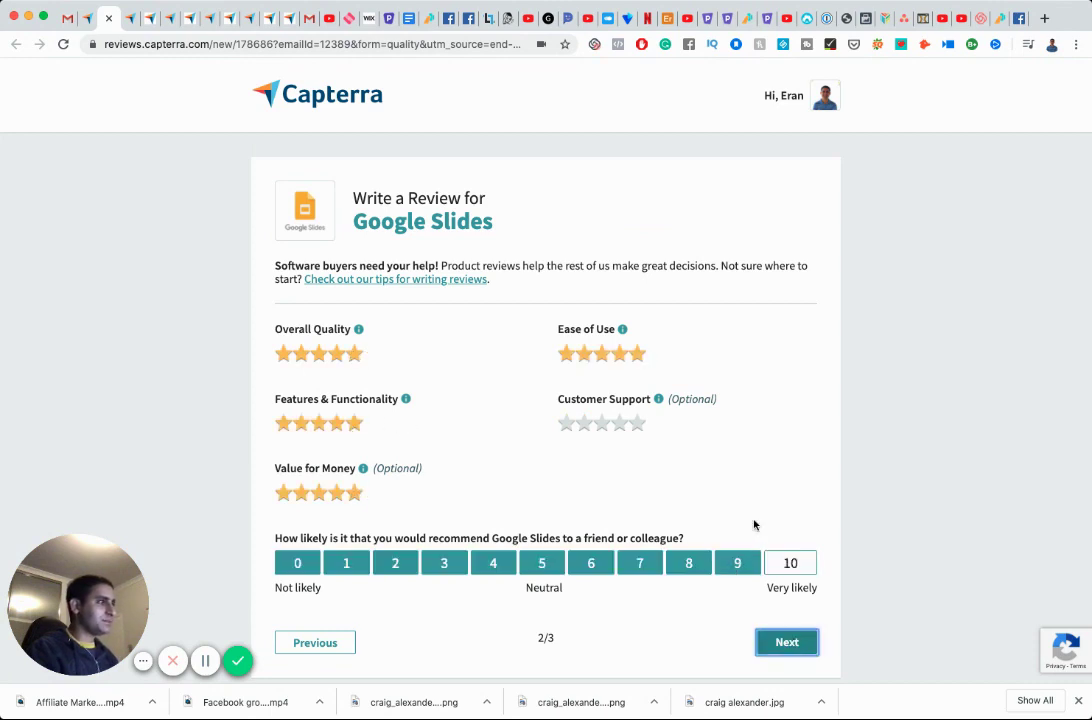
{"action": "left_click", "coordinate": [551, 349]}
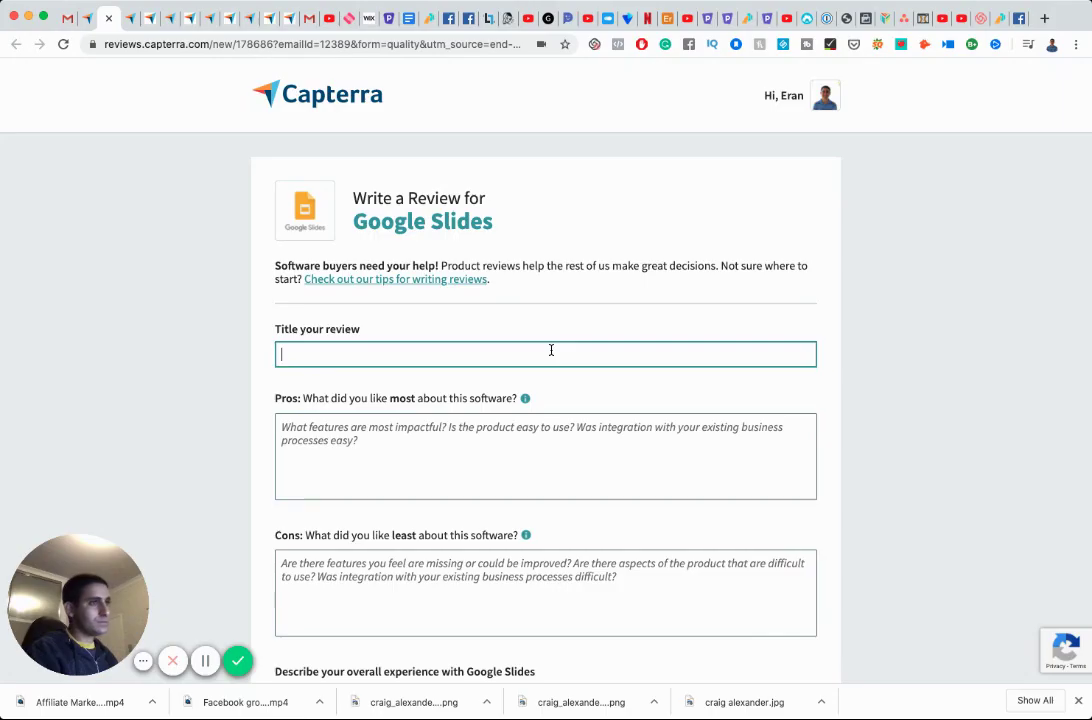
Title the review 'Excellent quality for a free too' and write pros about its simple, intuitive user interface.
{"action": "type", "text": "E"}
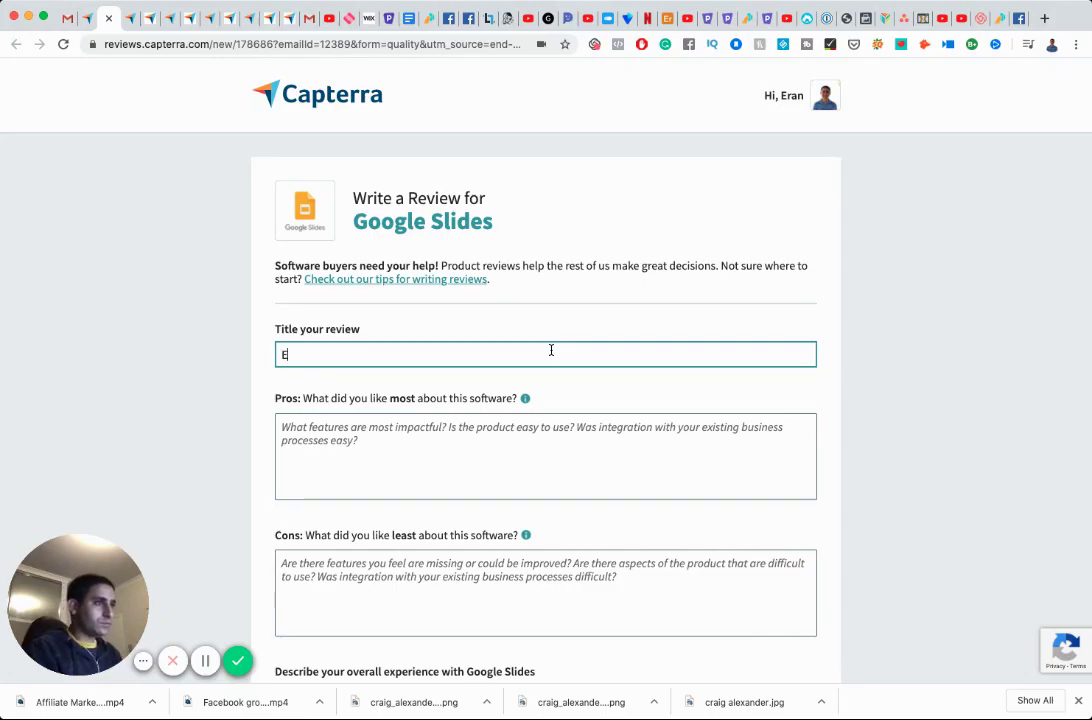
{"action": "type", "text": "xcellent quality for a"}
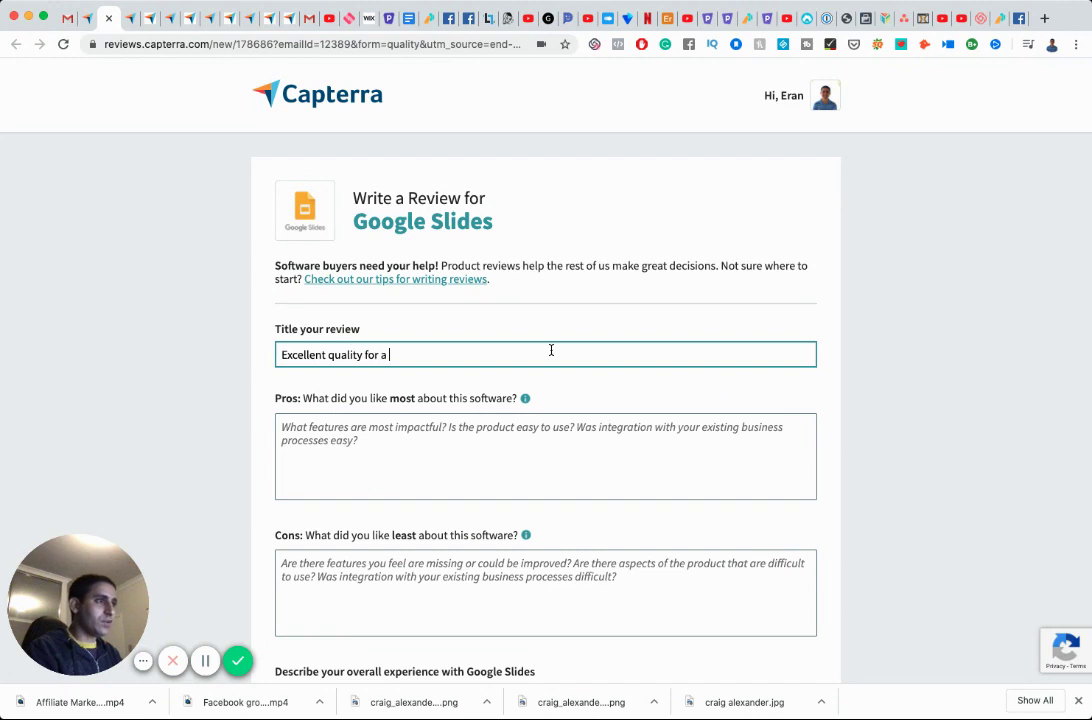
{"action": "type", "text": " free tool"}
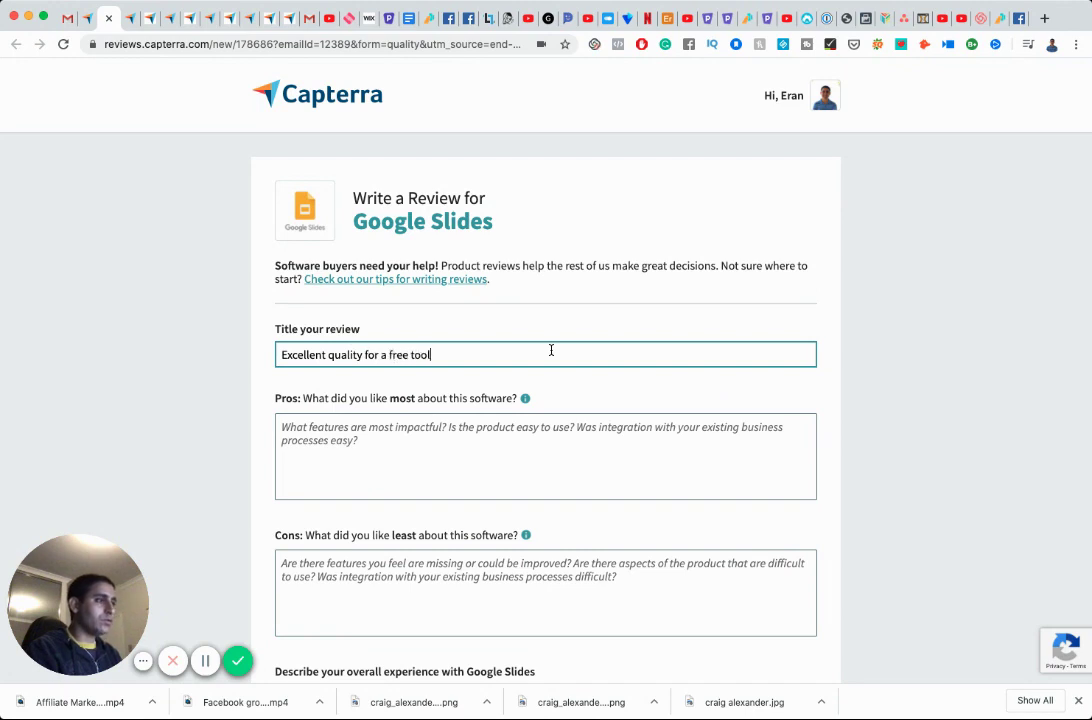
{"action": "key", "text": "Tab"}
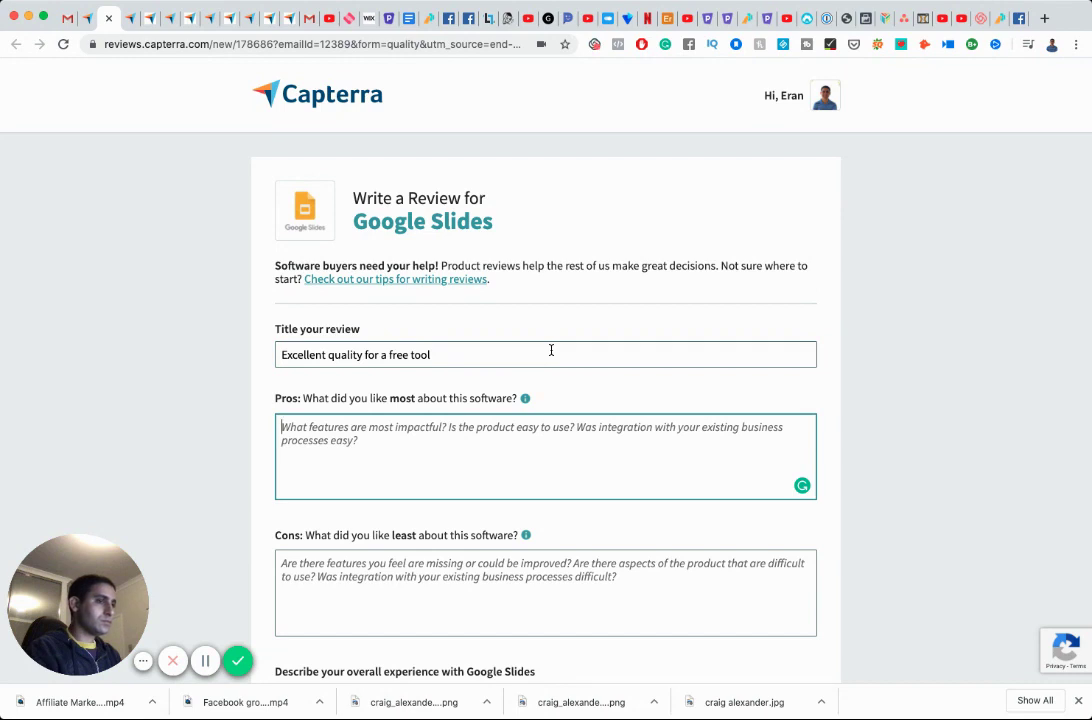
{"action": "type", "text": "There"}
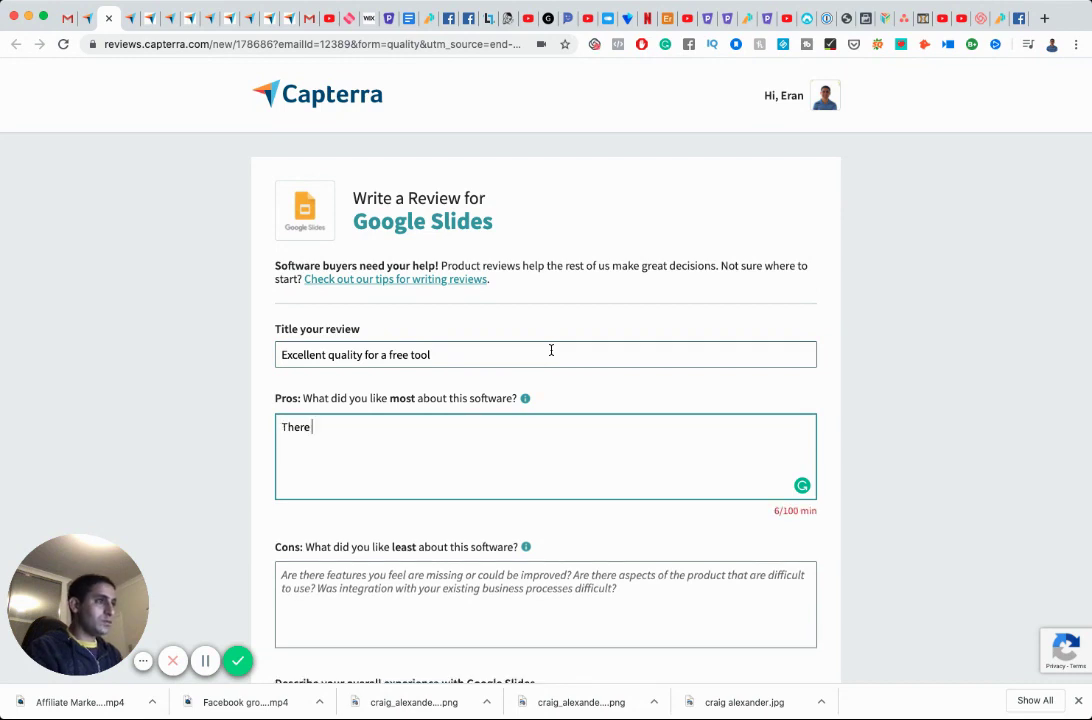
{"action": "key", "text": "super+a"}
{"action": "type", "text": "G"}
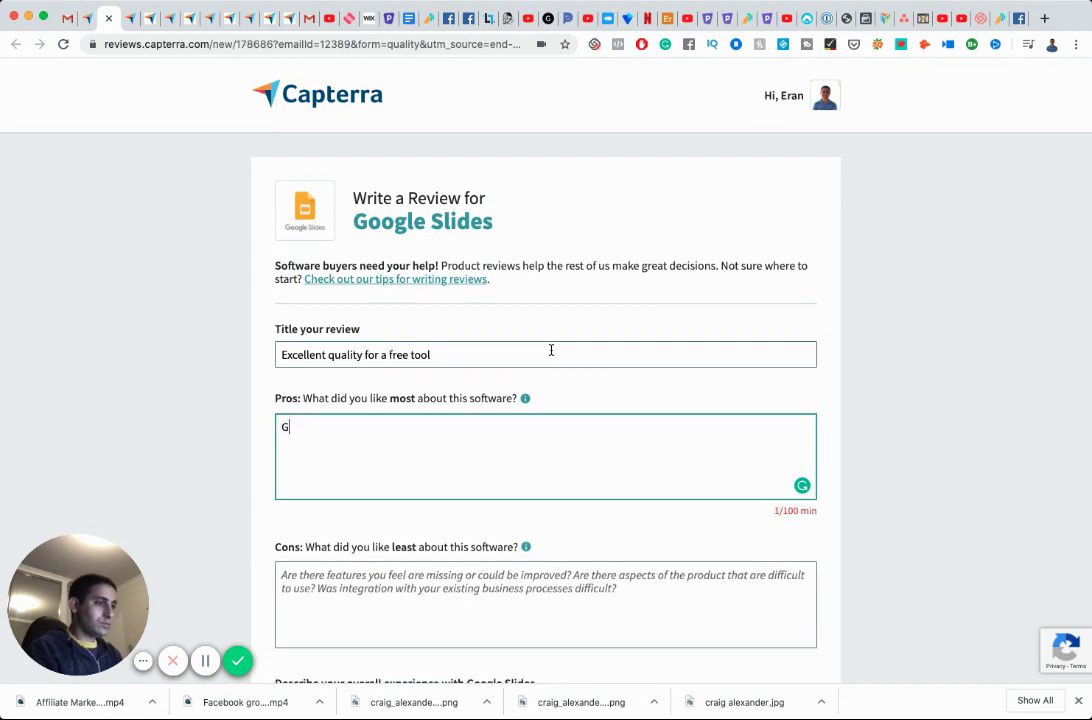
{"action": "type", "text": "oogle slide"}
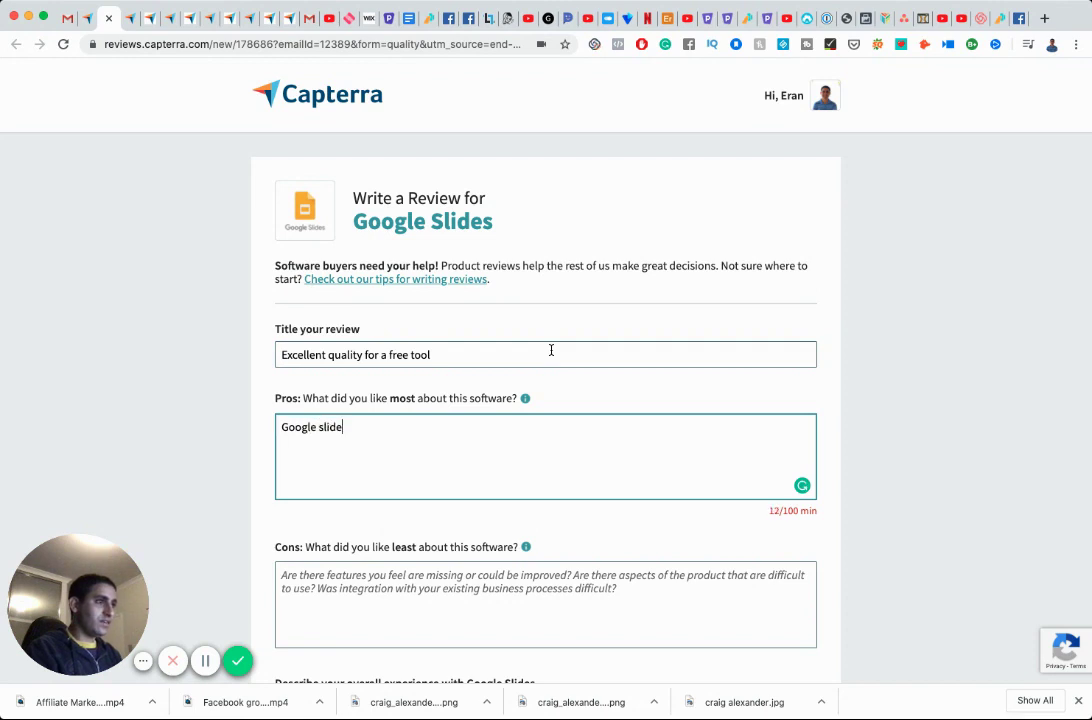
{"action": "type", "text": "s is simple to use."}
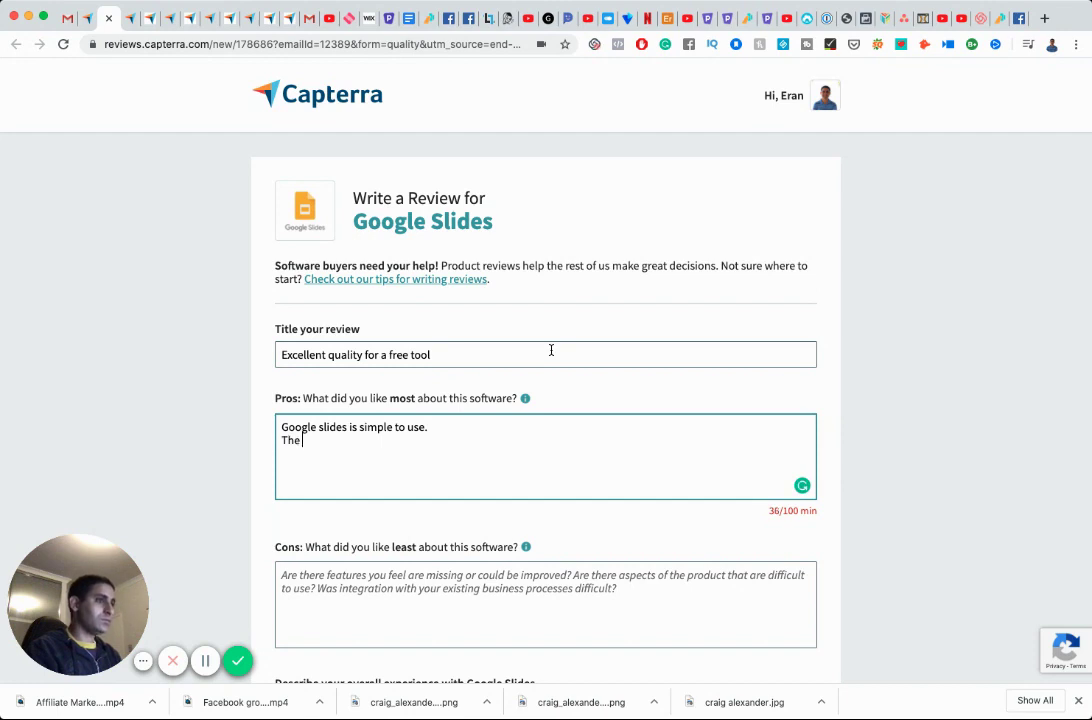
{"action": "type", "text": " The features"}
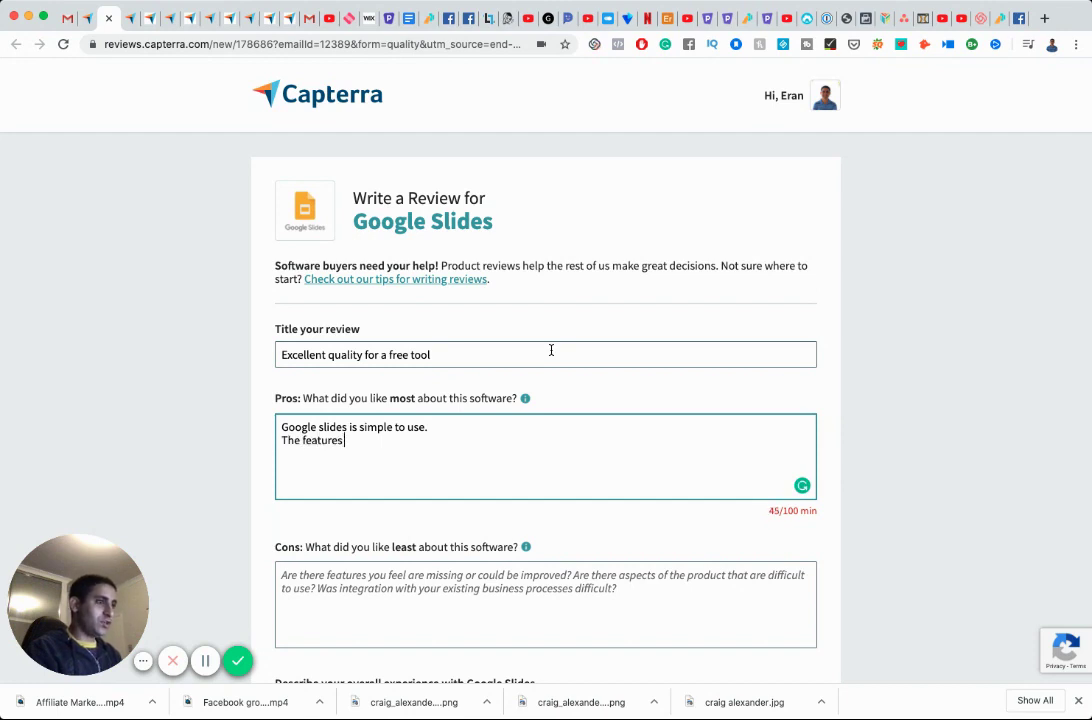
{"action": "type", "text": " are all clea"}
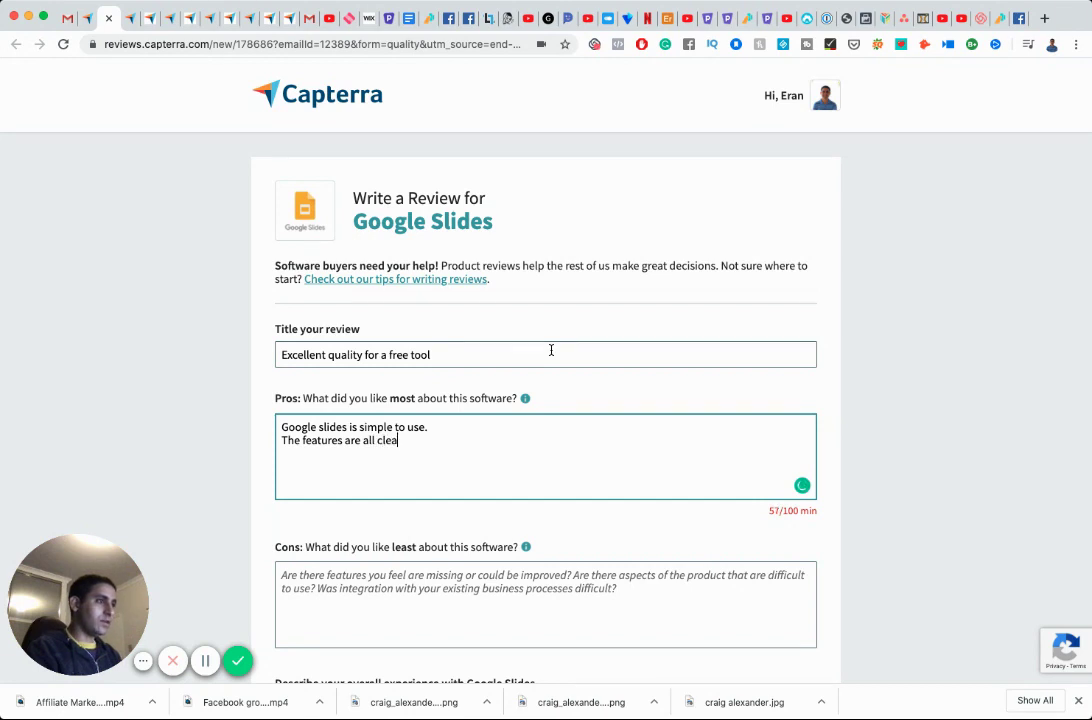
{"action": "type", "text": "n and i"}
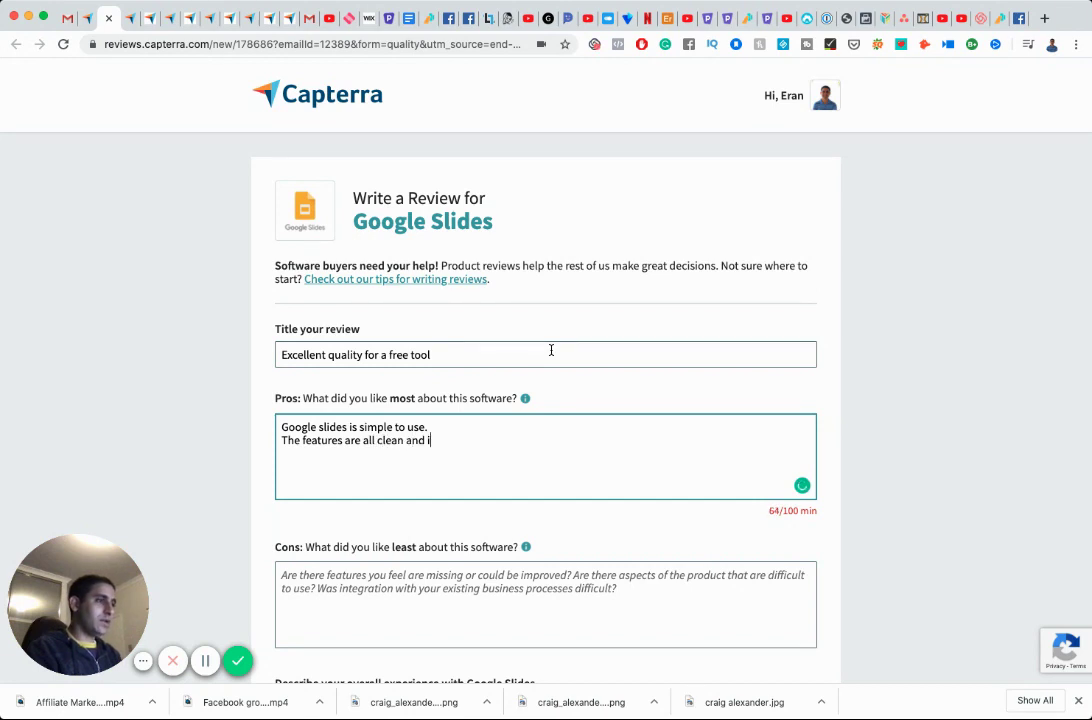
{"action": "type", "text": "ntuitive. The user"}
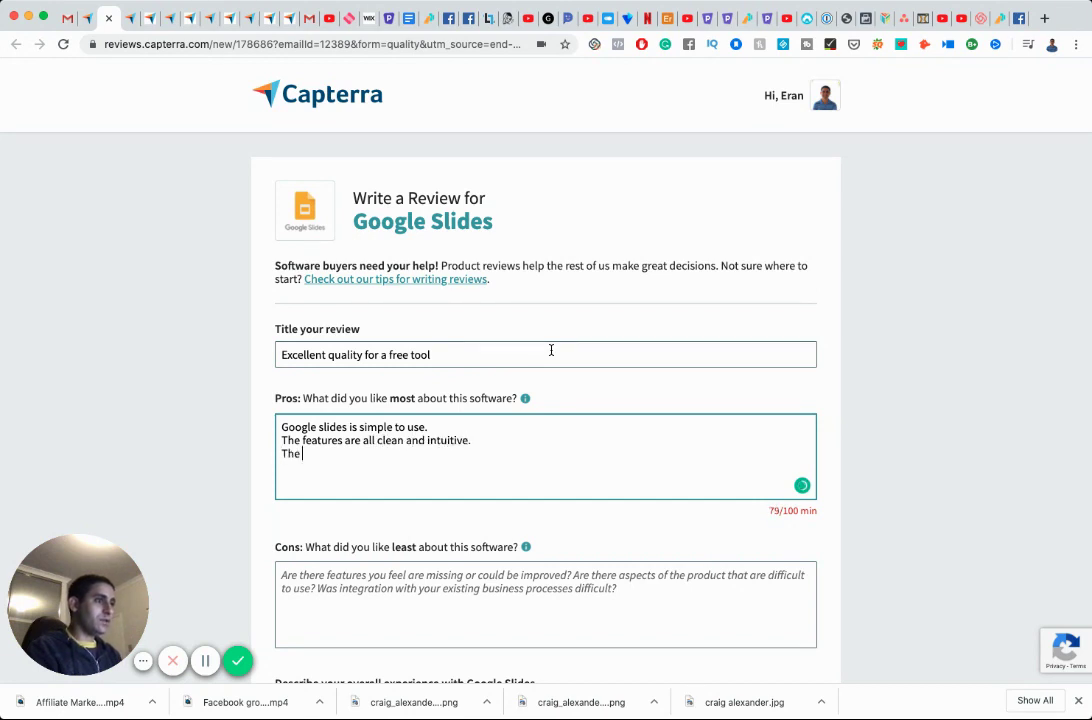
{"action": "type", "text": "-"}
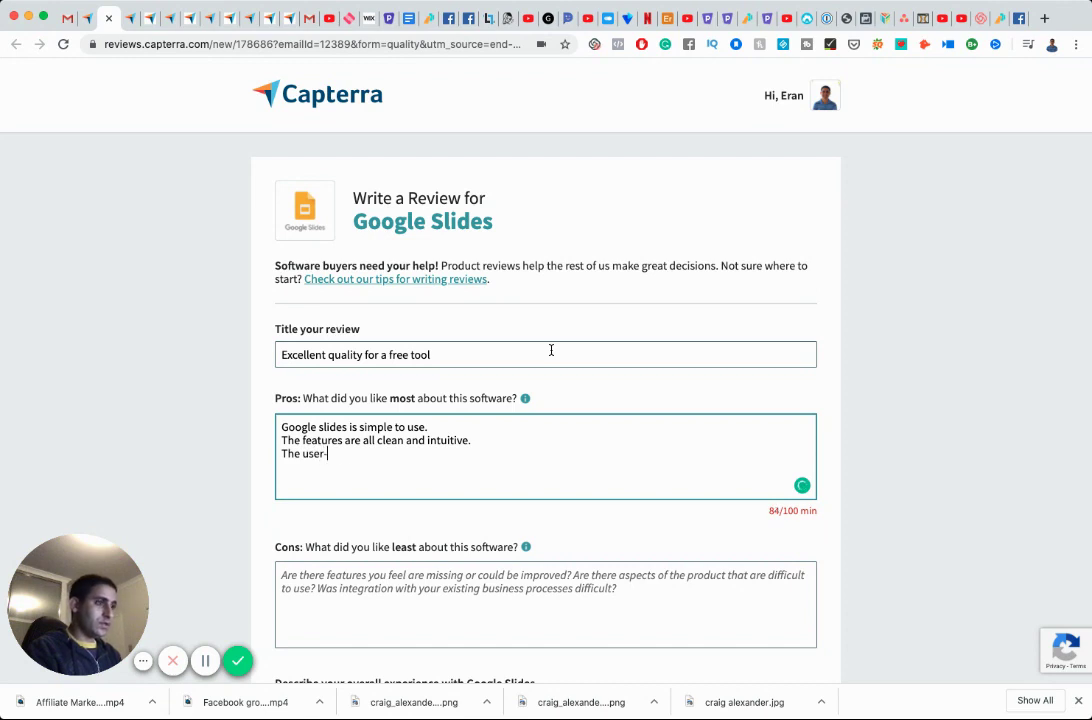
{"action": "type", "text": "interface is "}
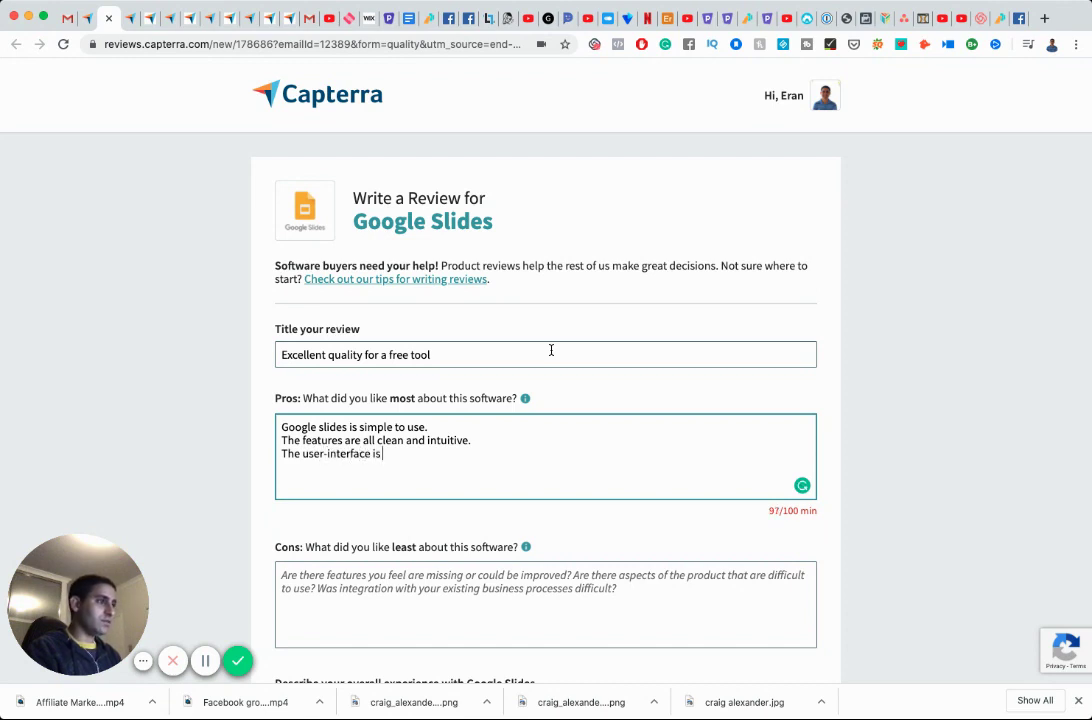
{"action": "type", "text": "super ea"}
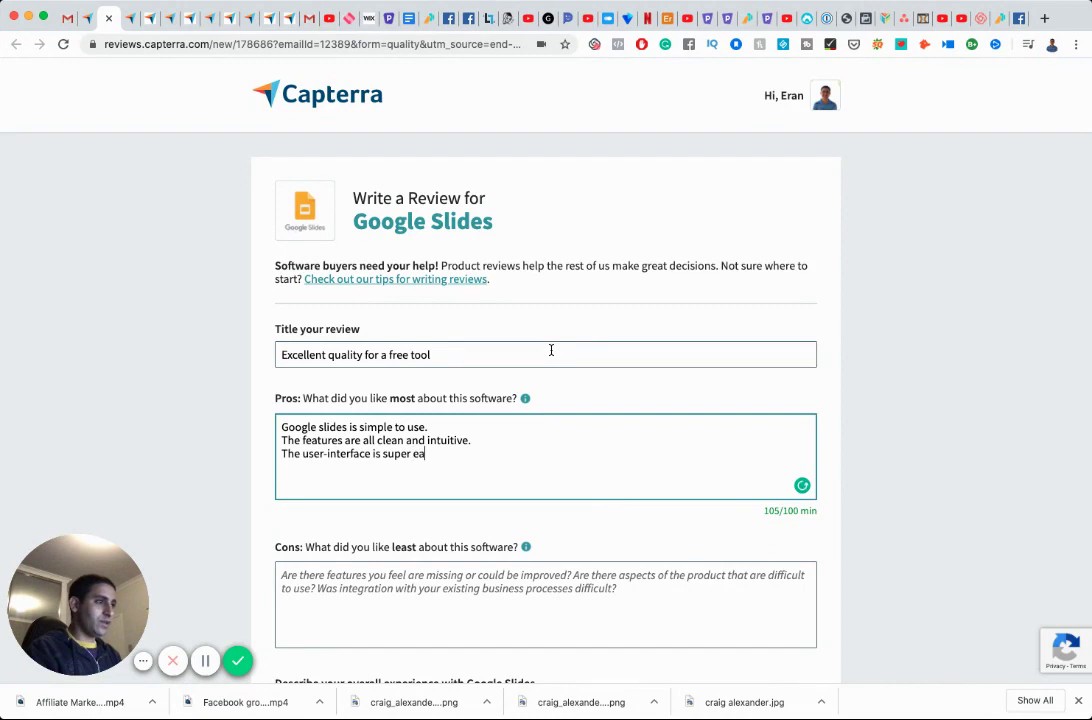
{"action": "type", "text": "sy to figure"}
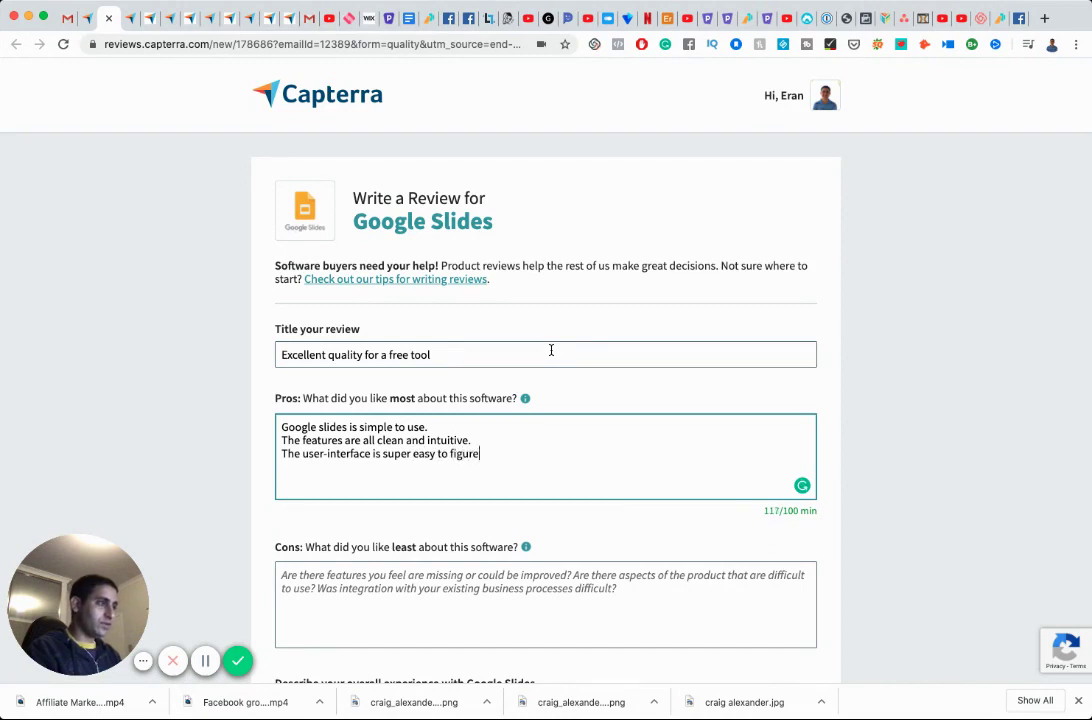
{"action": "type", "text": " out without need"}
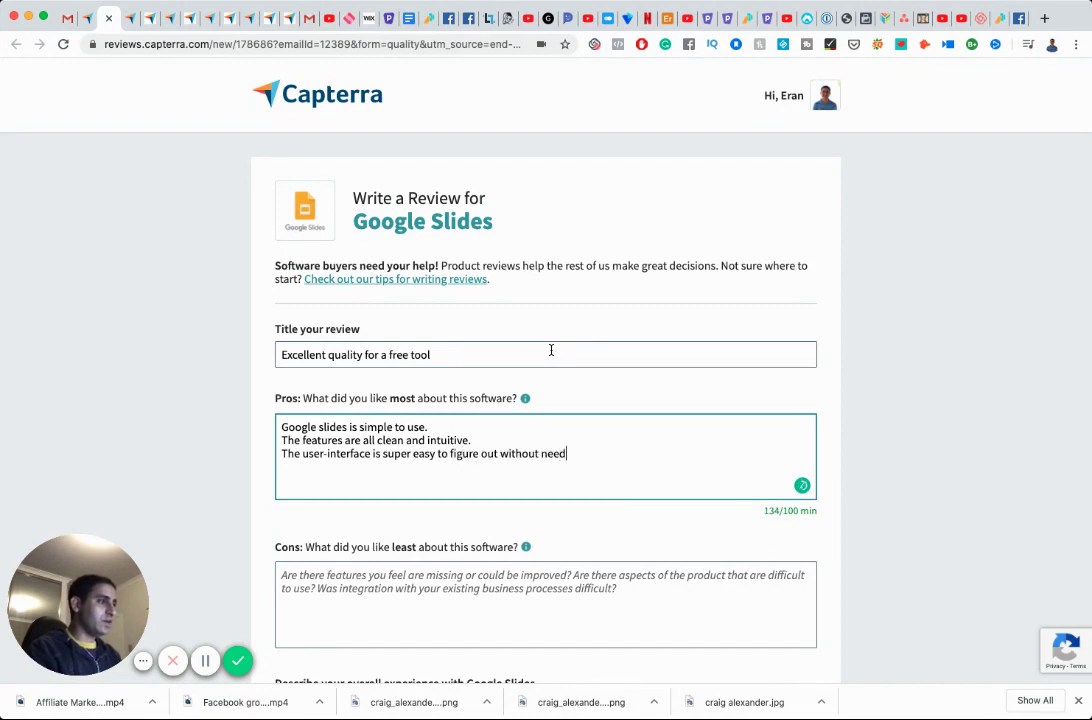
{"action": "type", "text": "ing a tutrial."}
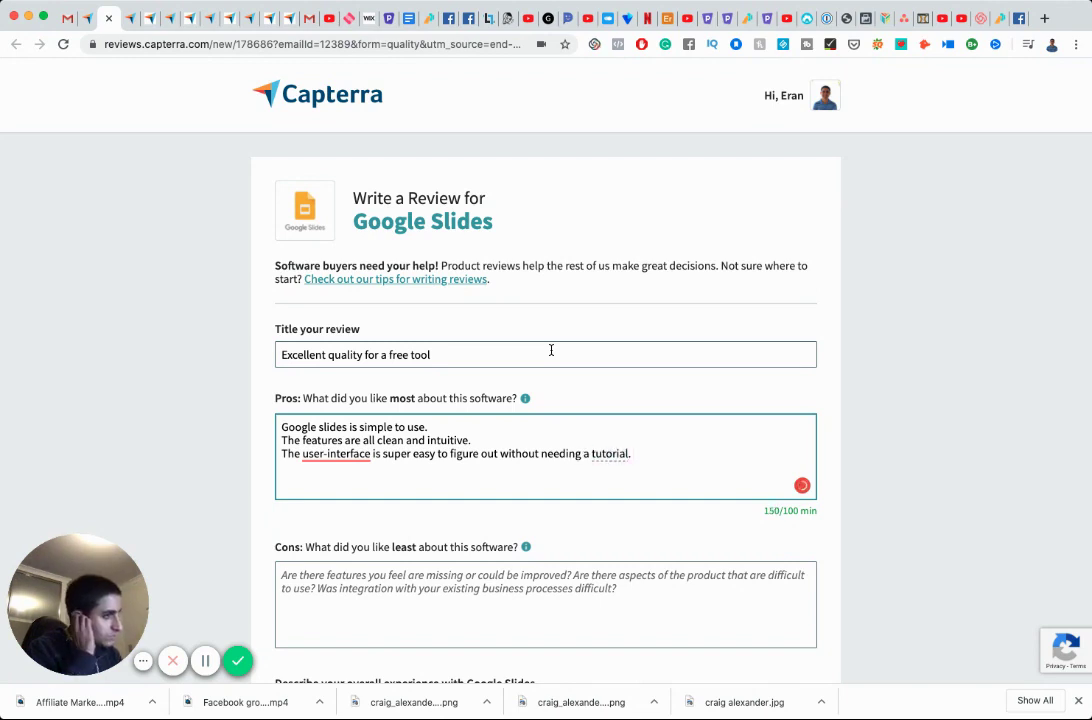
{"action": "mouse_move", "coordinate": [331, 453]}
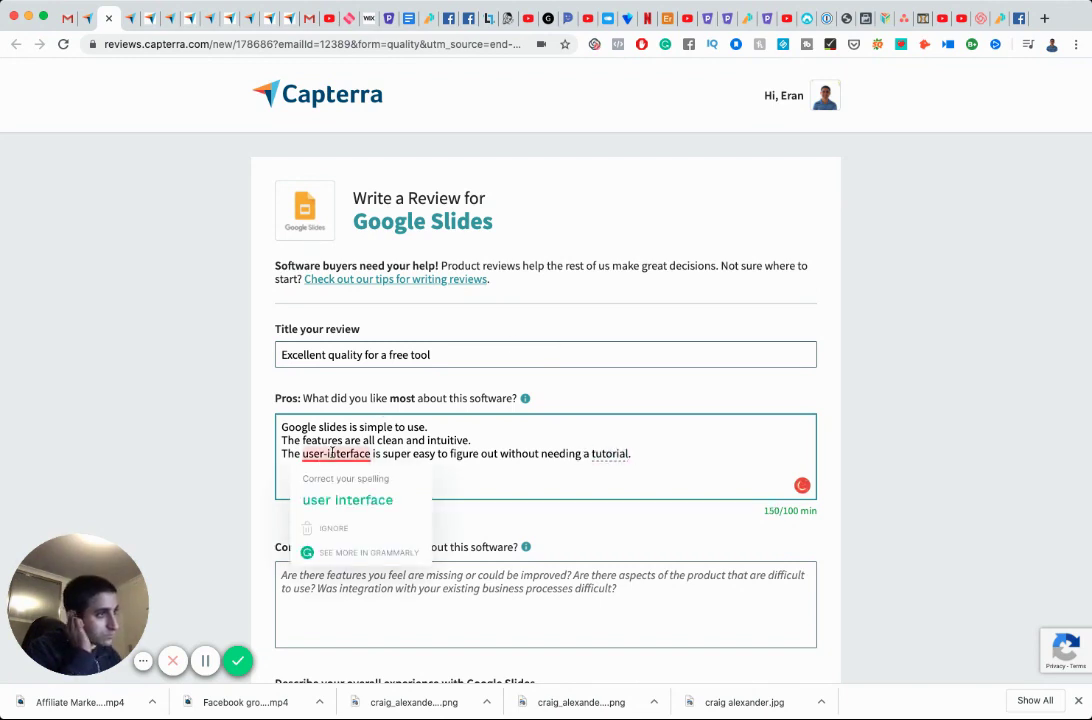
{"action": "left_click", "coordinate": [348, 499]}
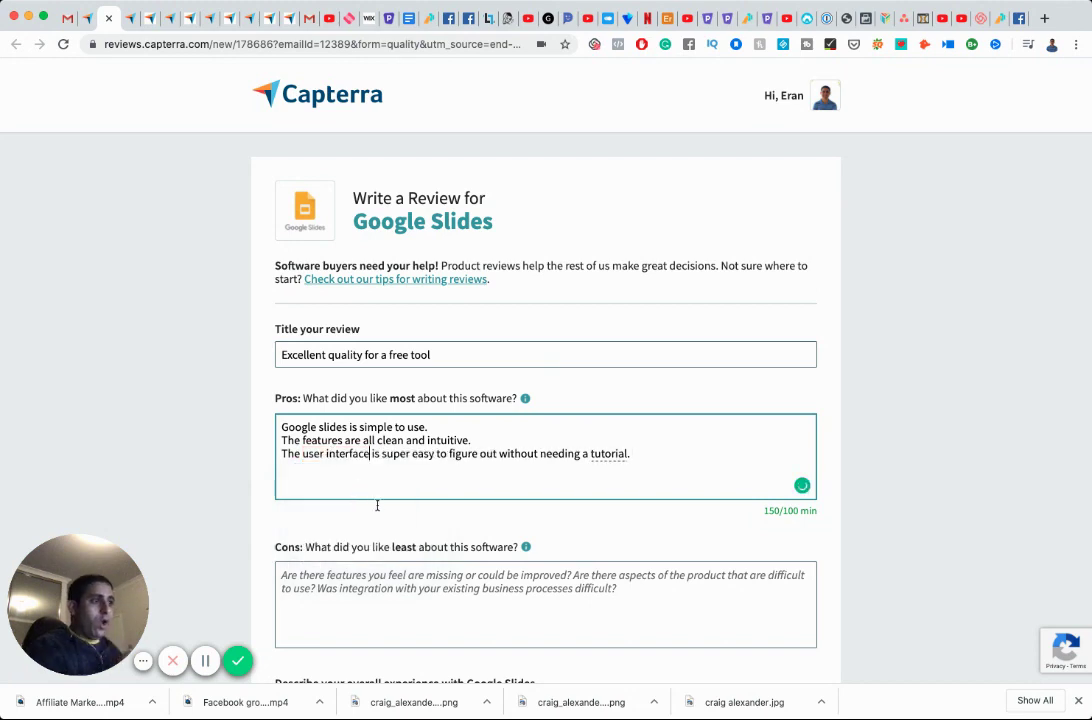
Write the cons about difficulty uploading pictures and preferring KeyNote for that reason.
{"action": "left_click", "coordinate": [409, 590]}
{"action": "type", "text": "The main "}
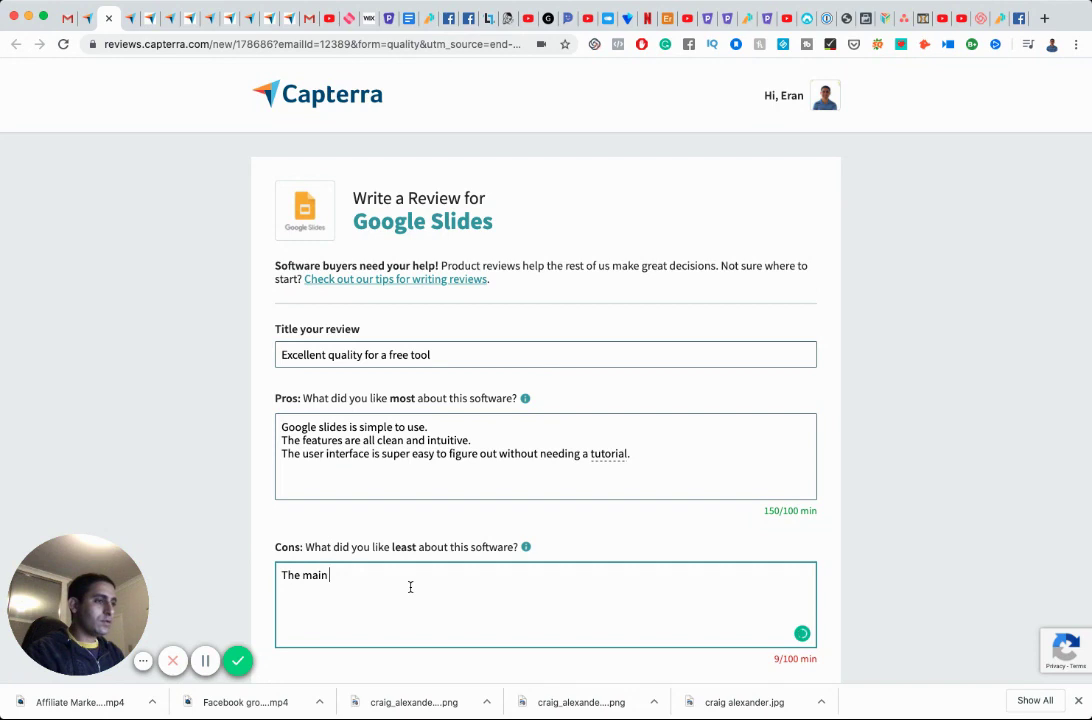
{"action": "type", "text": "thing that "}
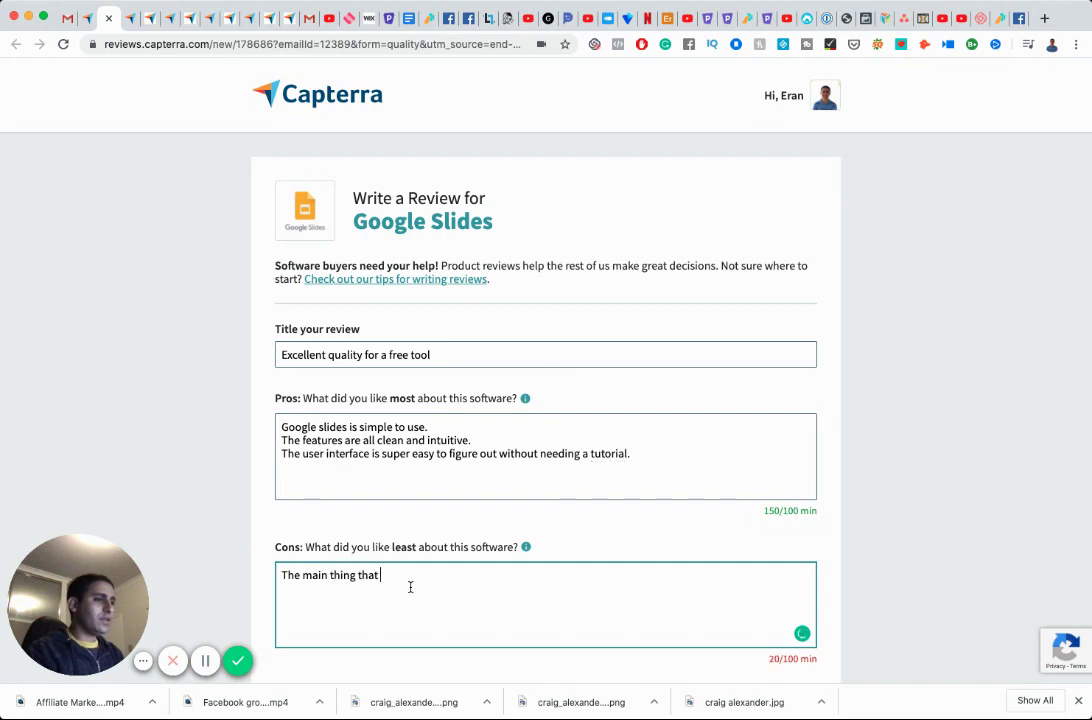
{"action": "type", "text": "I didn't like is "}
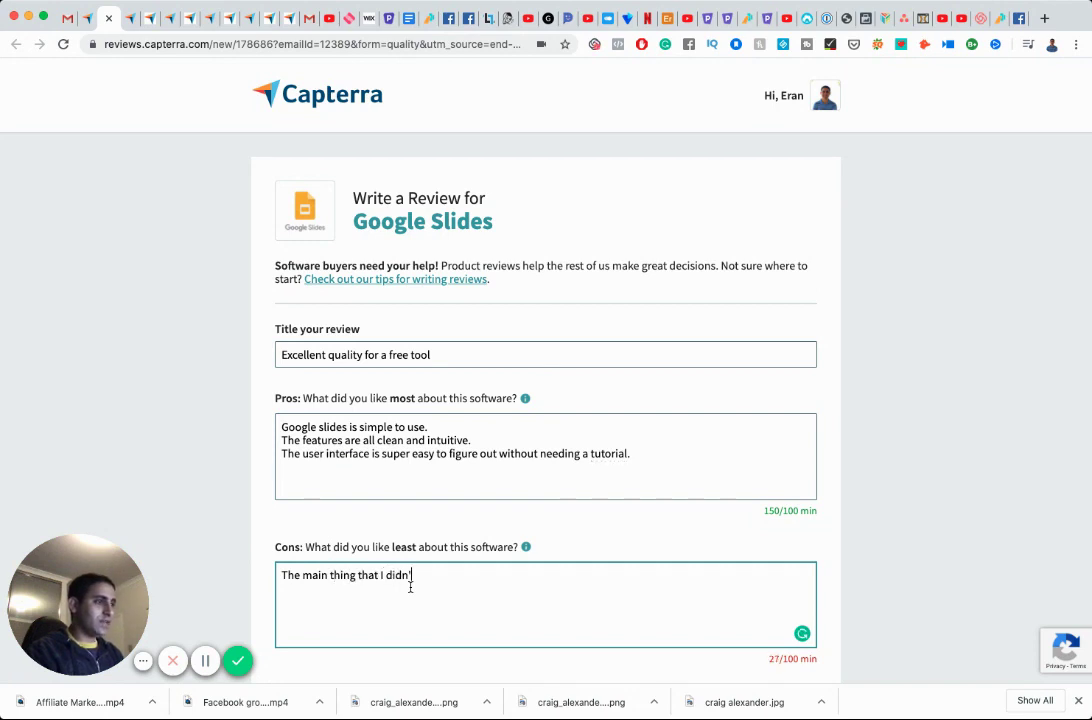
{"action": "type", "text": "the inability or"}
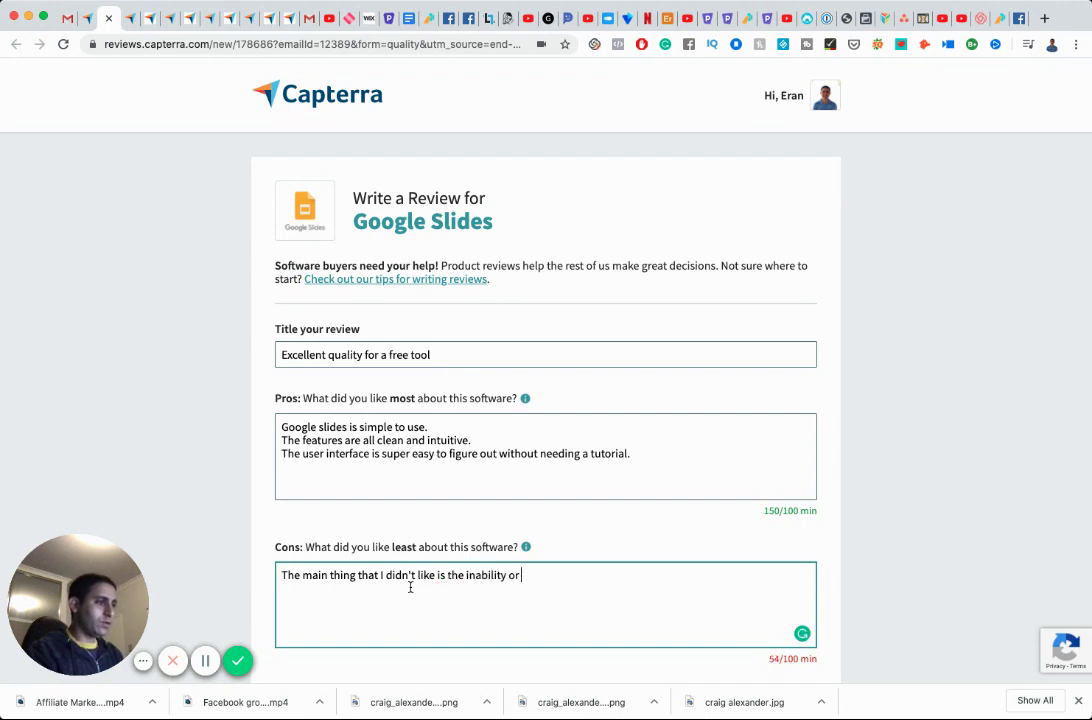
{"action": "type", "text": " difficulty "}
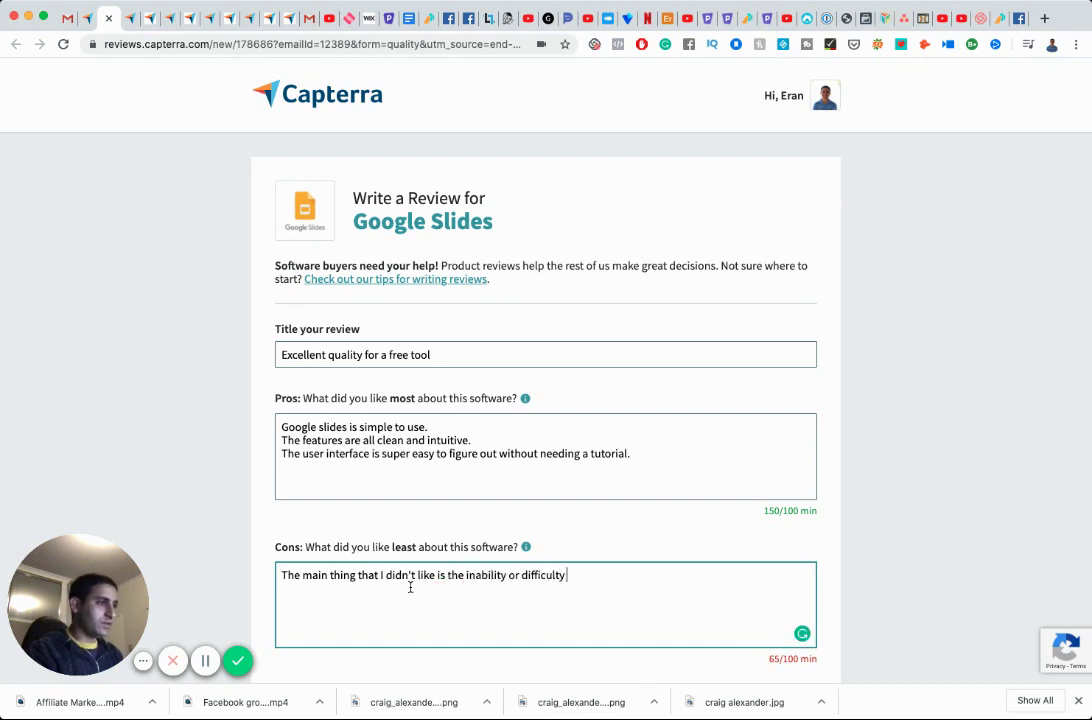
{"action": "type", "text": "in uploading pict"}
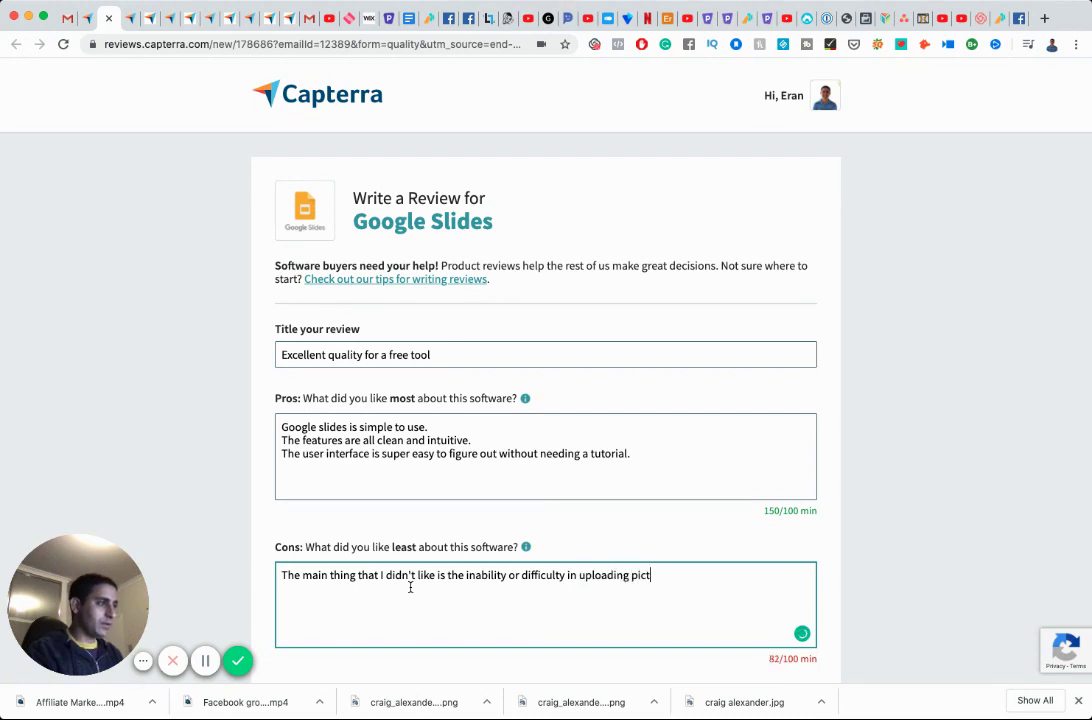
{"action": "type", "text": "ures to use"}
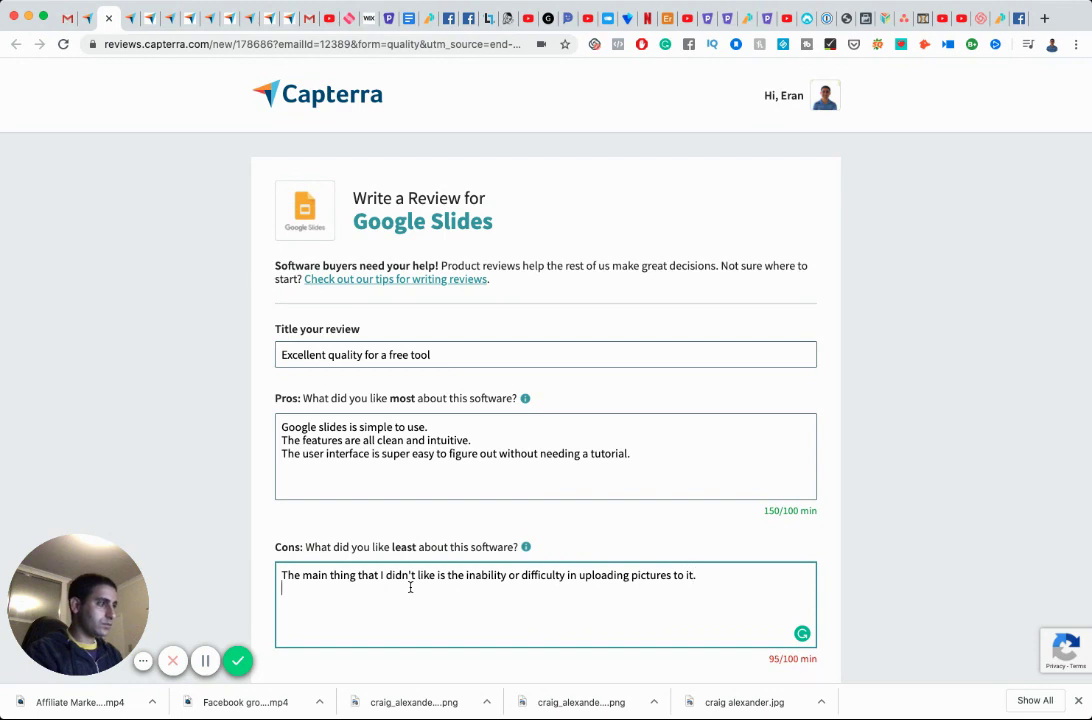
{"action": "key", "text": "Return"}
{"action": "type", "text": "That's the onl"}
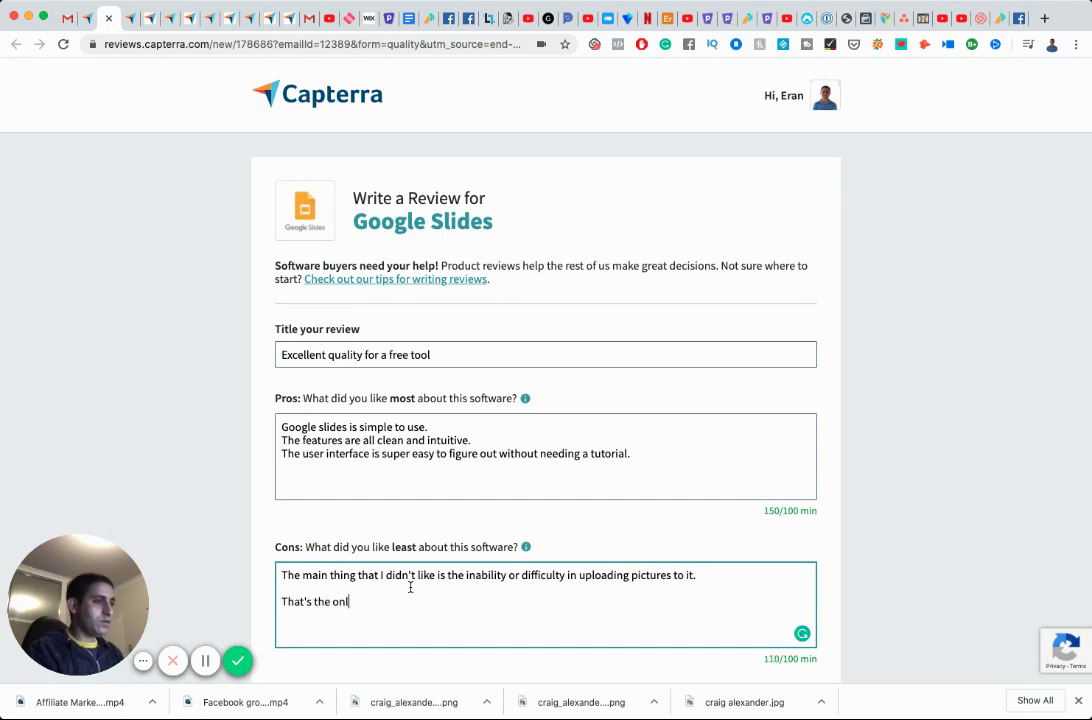
{"action": "type", "text": "y downfall"}
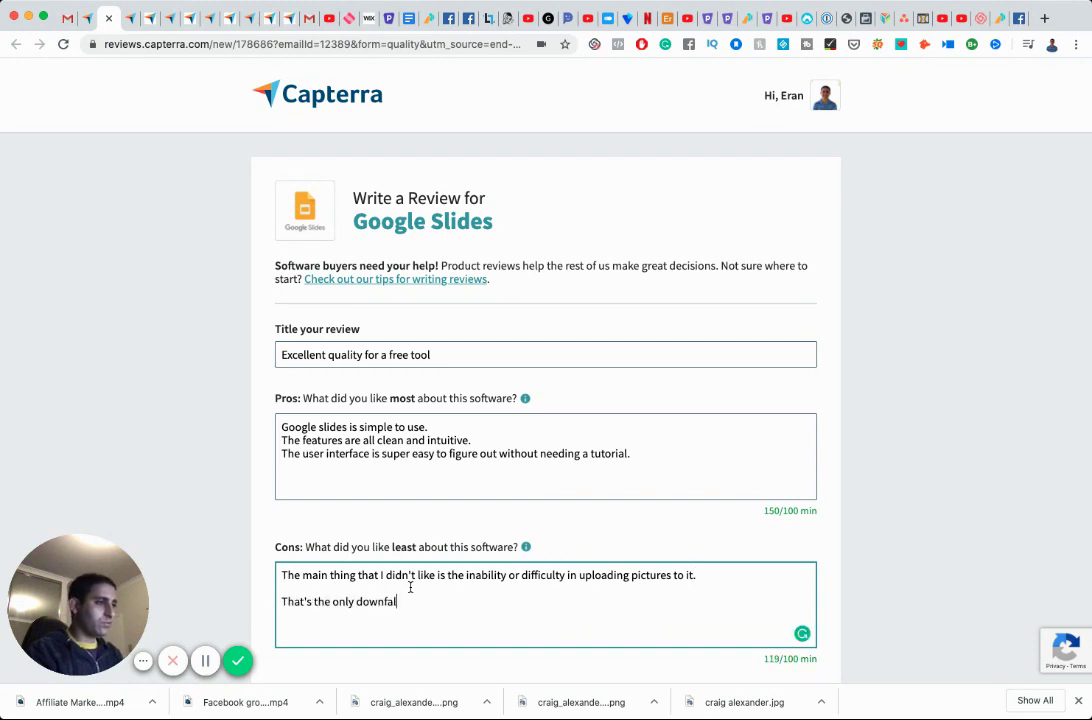
{"action": "type", "text": " for me."}
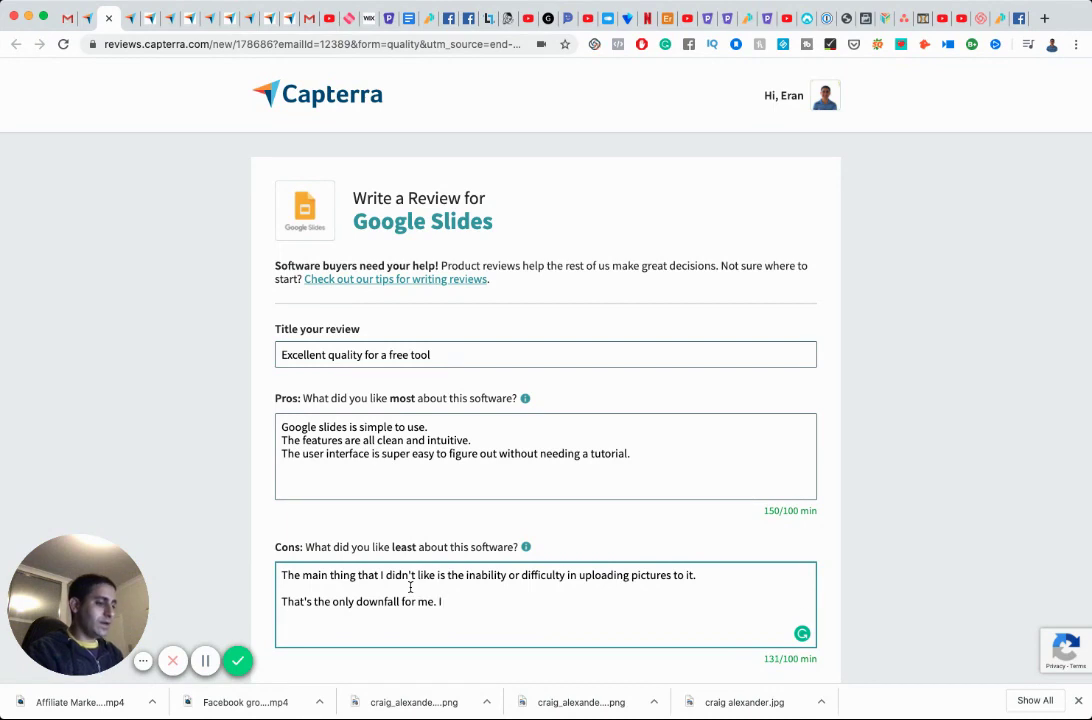
{"action": "type", "text": " I prefer to use "}
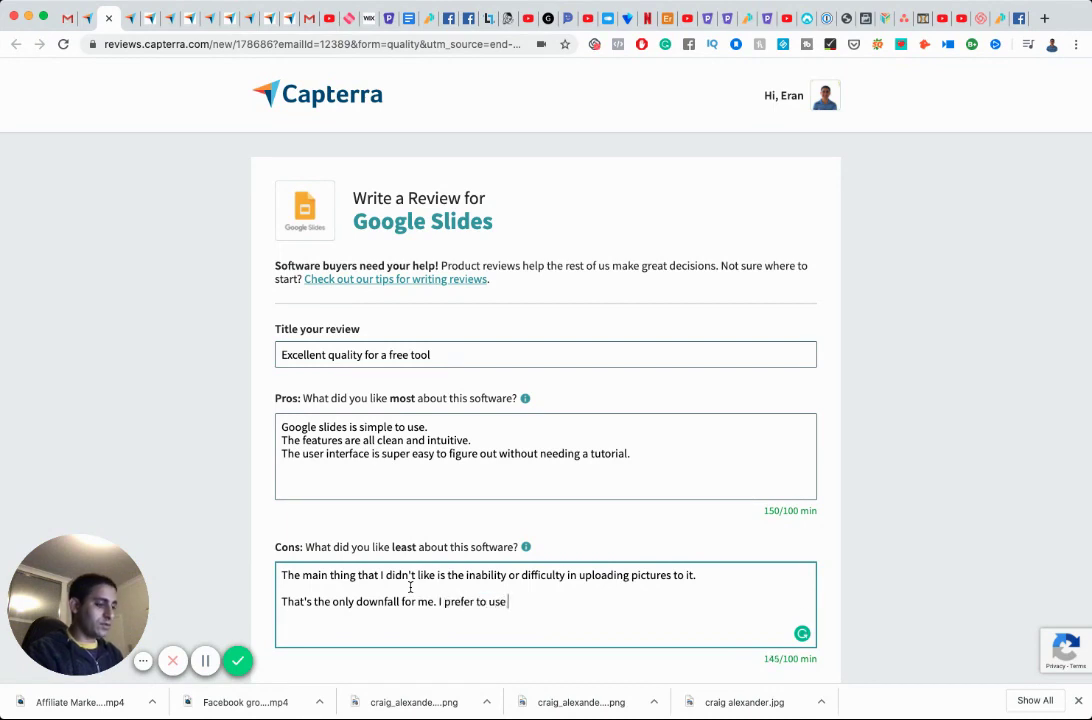
{"action": "type", "text": "KeyNote "}
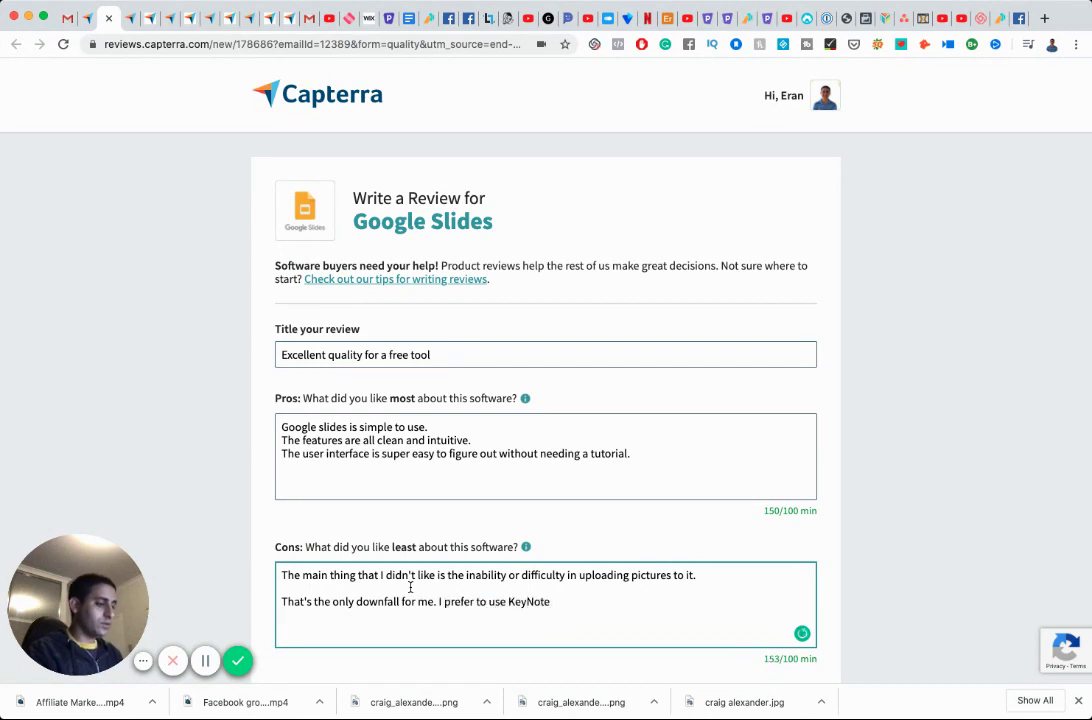
{"action": "type", "text": "fo"}
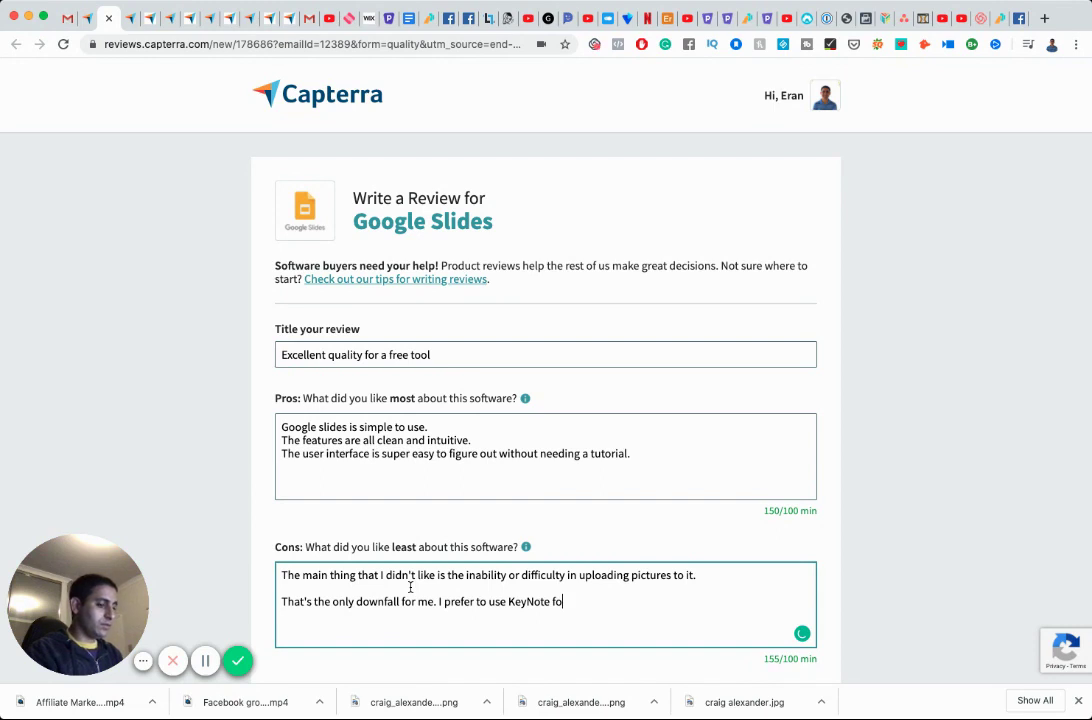
{"action": "type", "text": "r this reason, but Google S"}
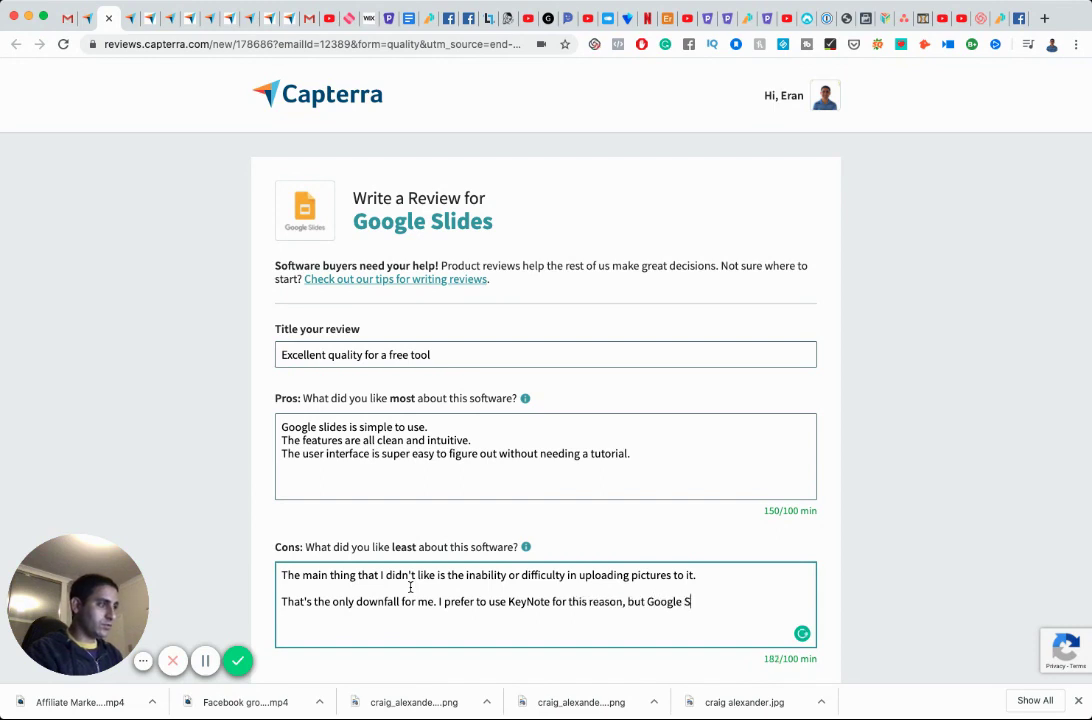
{"action": "type", "text": "lides"}
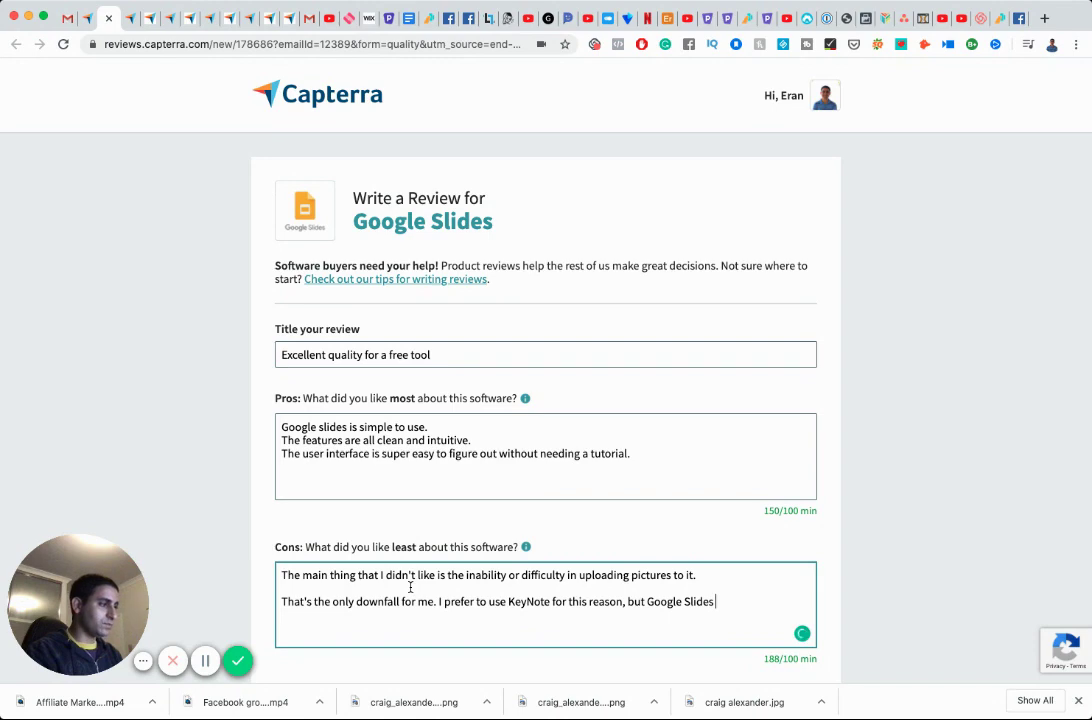
{"action": "type", "text": "are great too."}
{"action": "scroll", "coordinate": [410, 588], "scroll_direction": "down", "scroll_amount": 5}
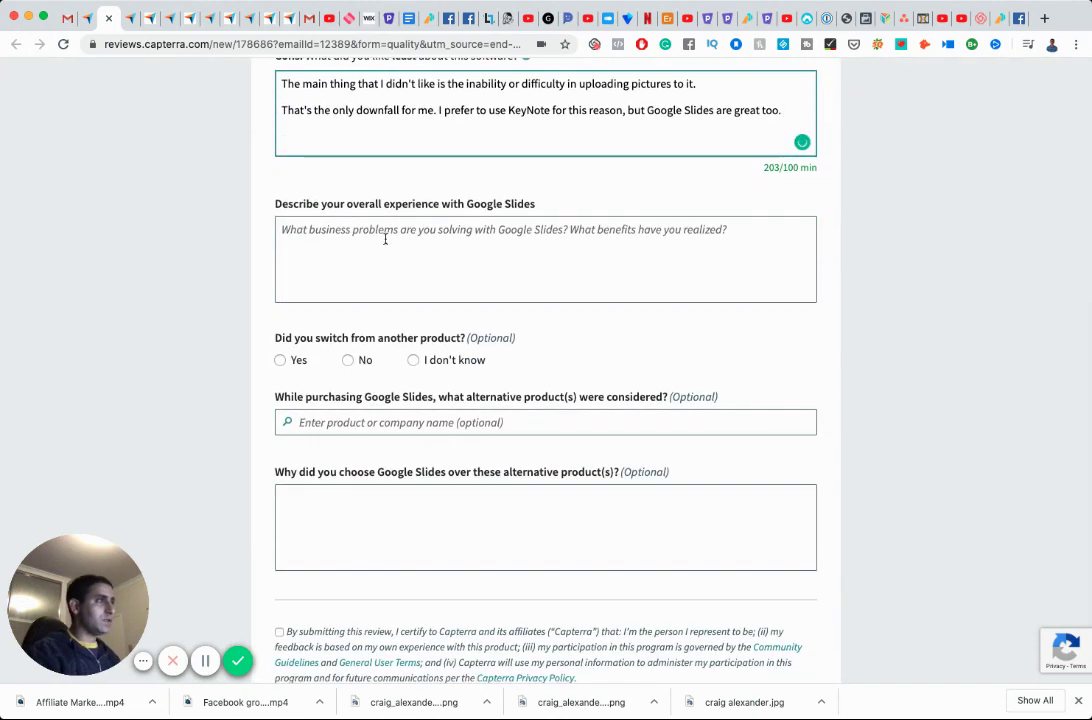
Write the opening of the overall experience answer and fix the run-together 'ofit' typo.
{"action": "left_click", "coordinate": [385, 239]}
{"action": "type", "text": "Excel"}
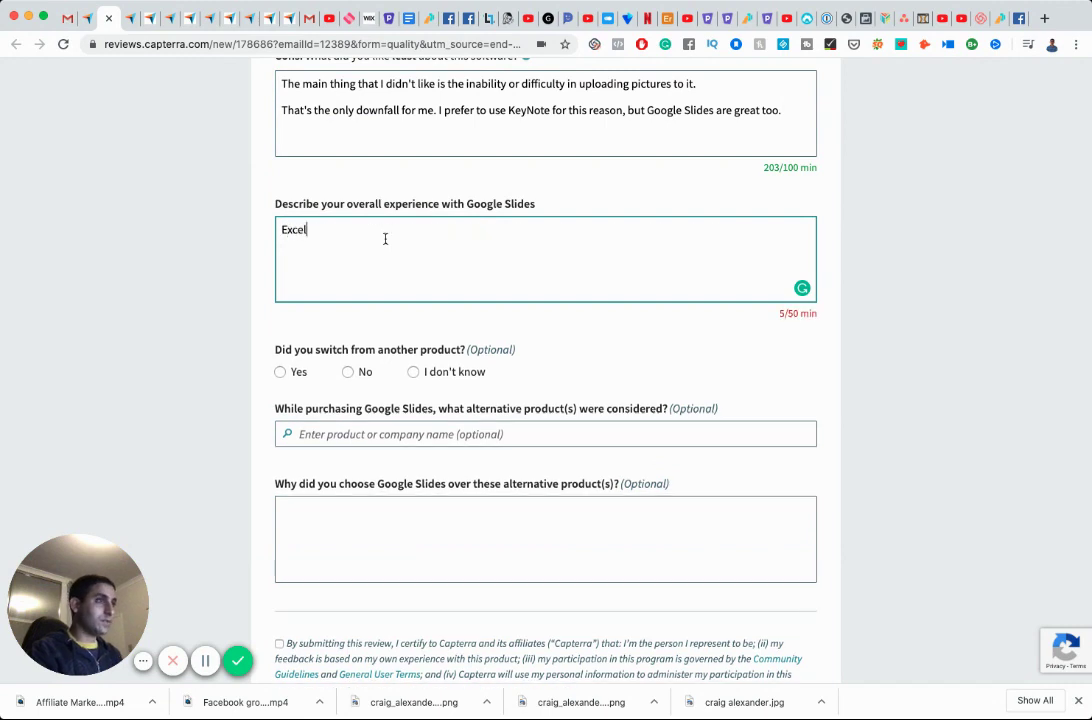
{"action": "type", "text": "lent expe"}
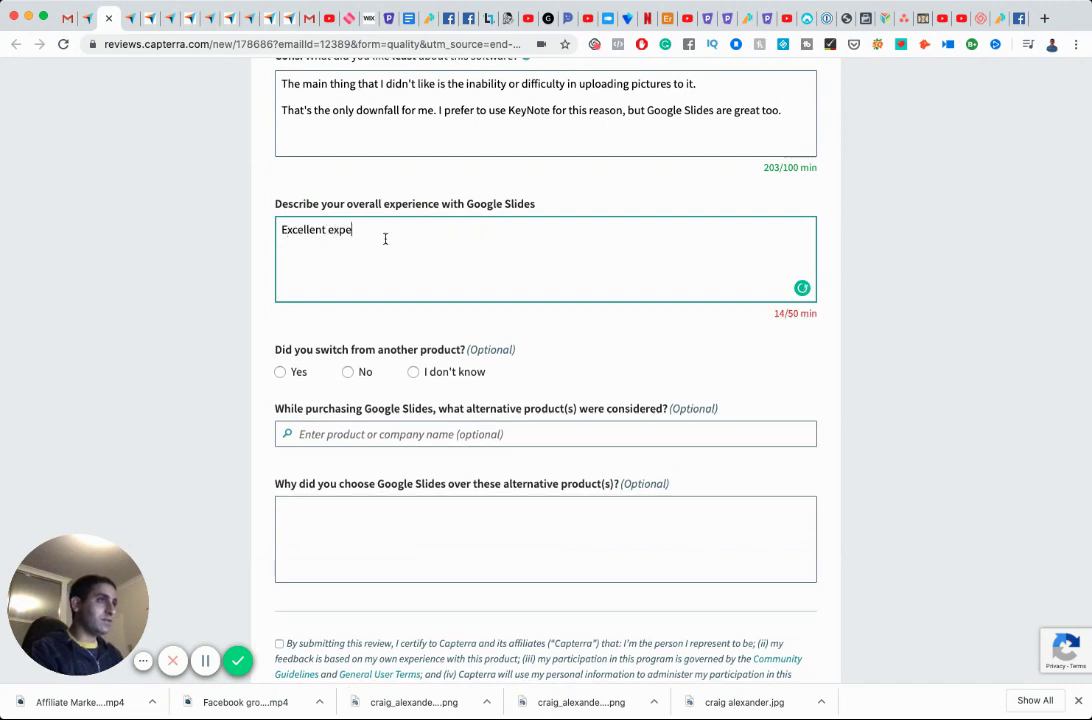
{"action": "type", "text": "rience. User"}
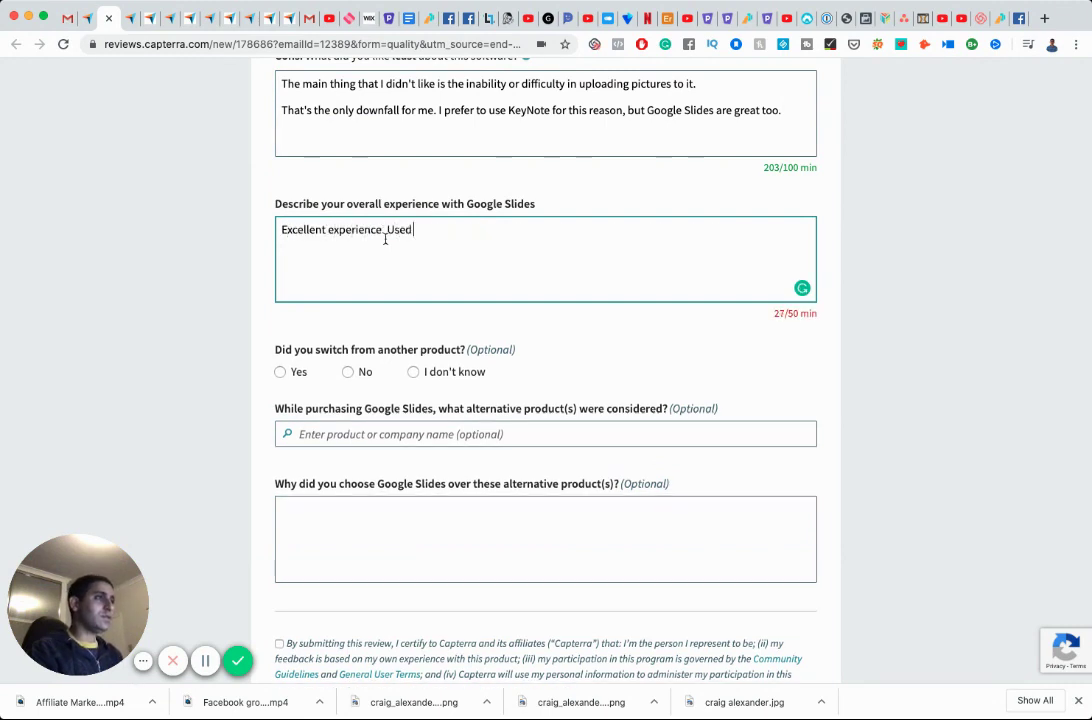
{"action": "type", "text": " it a number of time"}
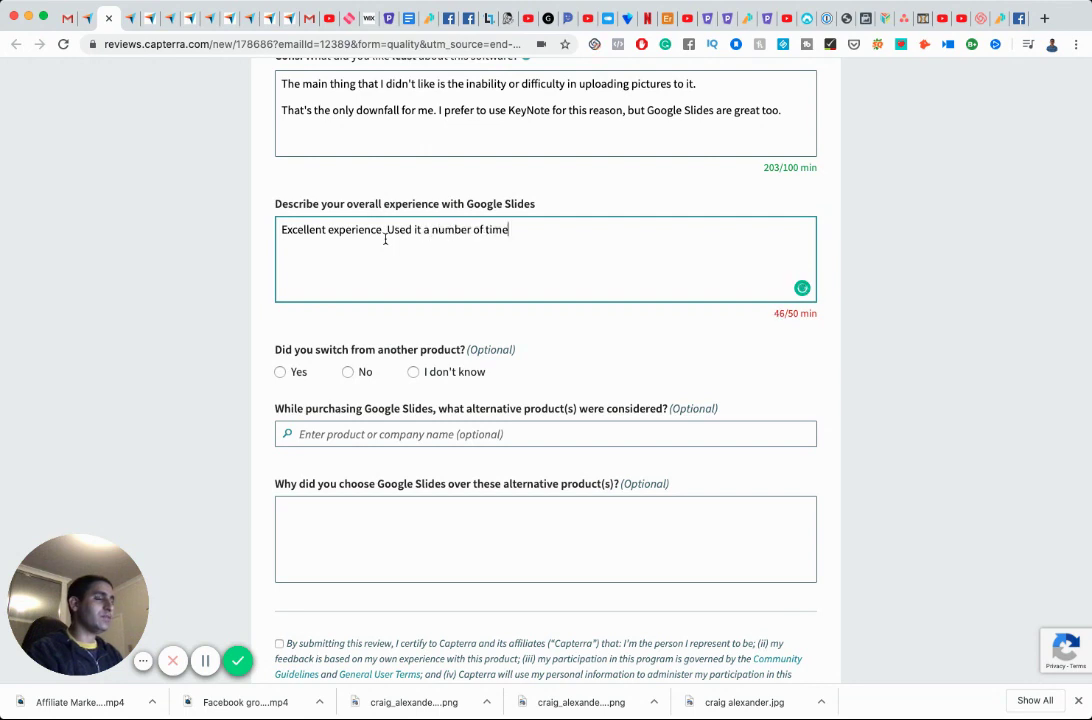
{"action": "type", "text": "s. I "}
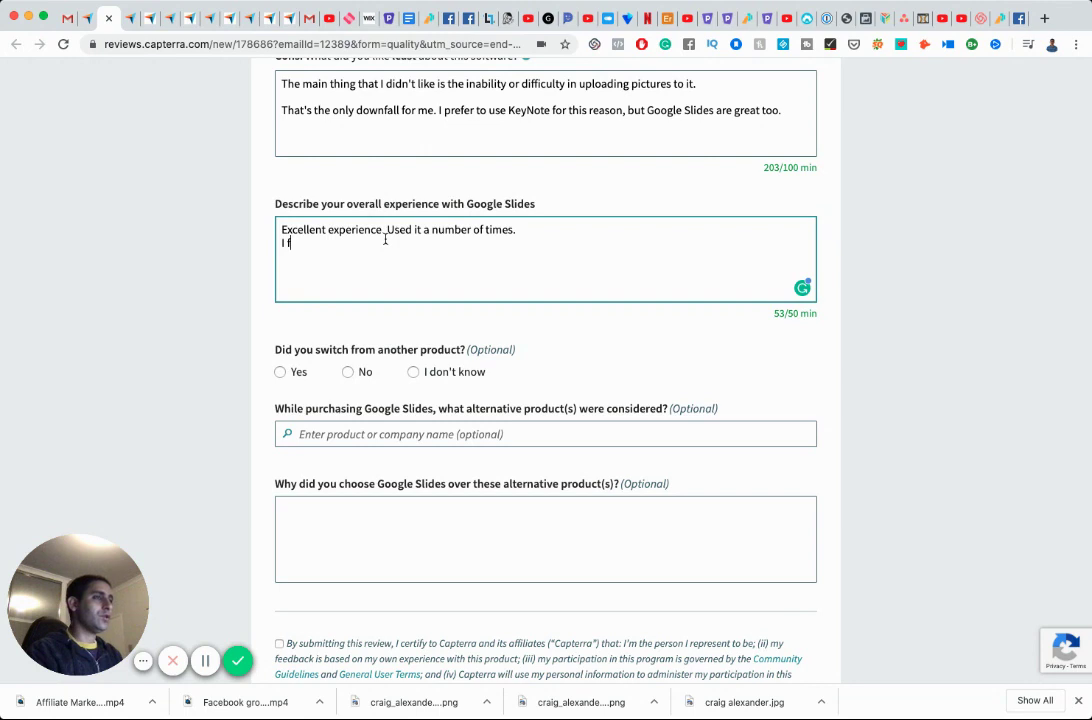
{"action": "type", "text": "find it better to use when "}
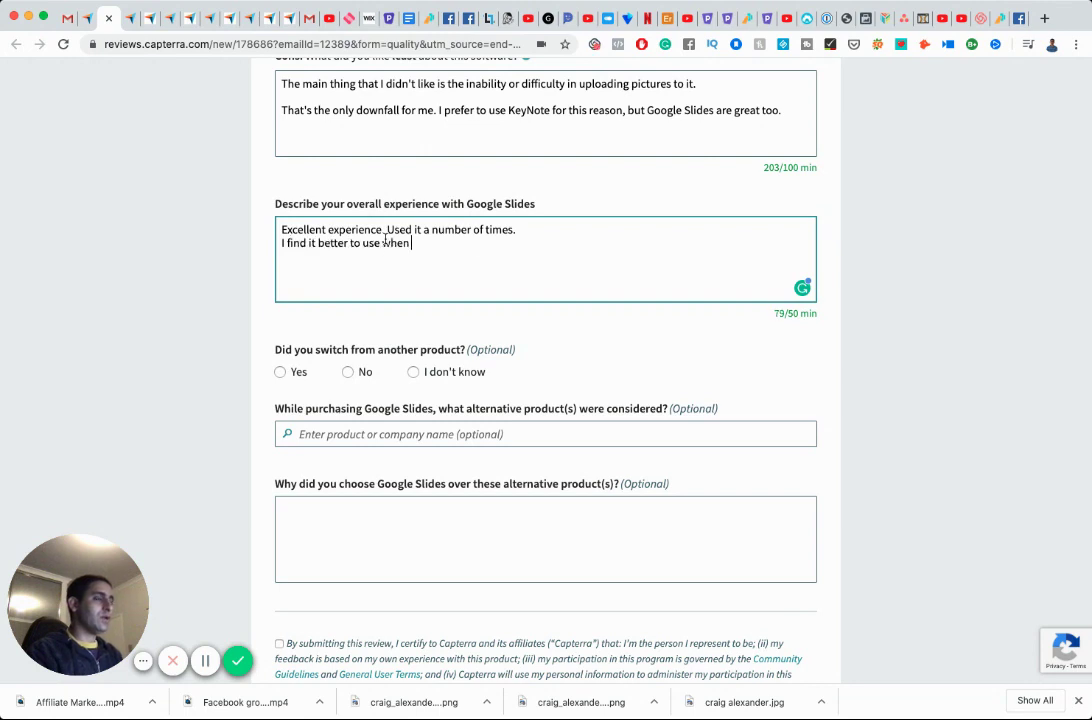
{"action": "type", "text": "I am doing a You"}
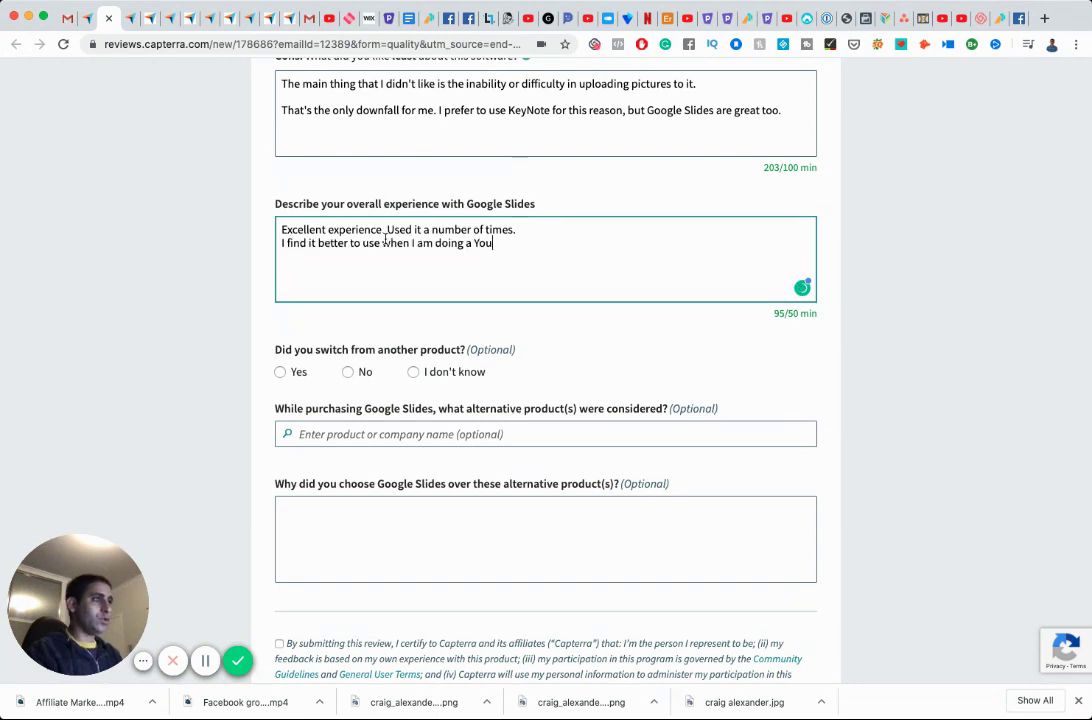
{"action": "type", "text": "Tube video and "}
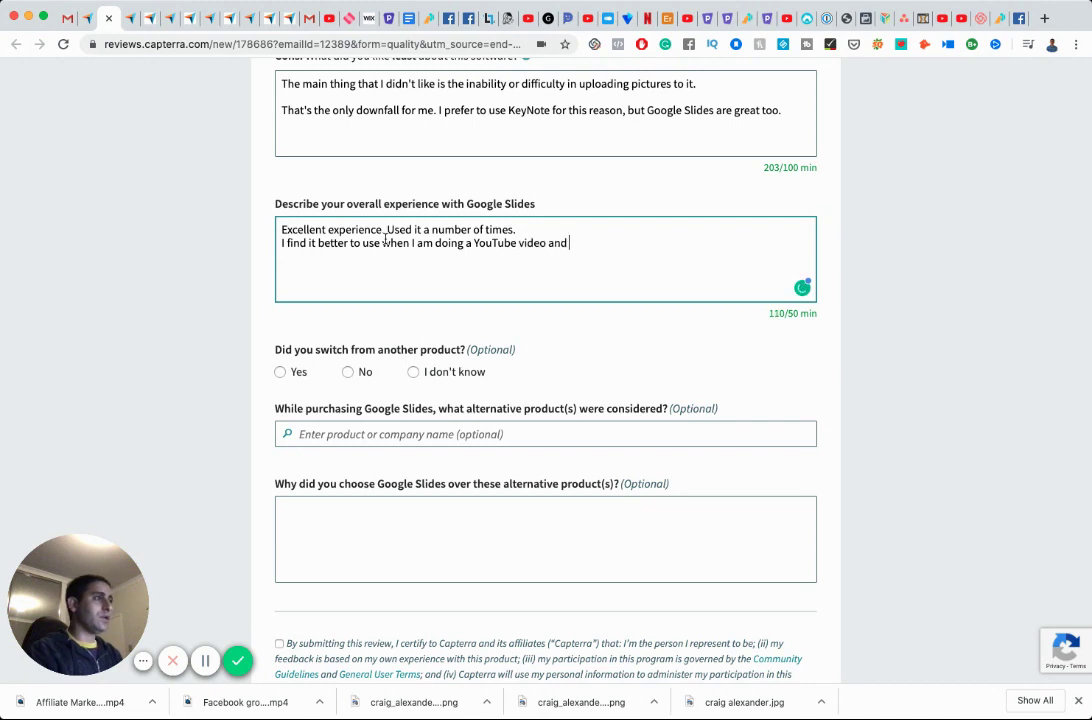
{"action": "type", "text": "I want to present "}
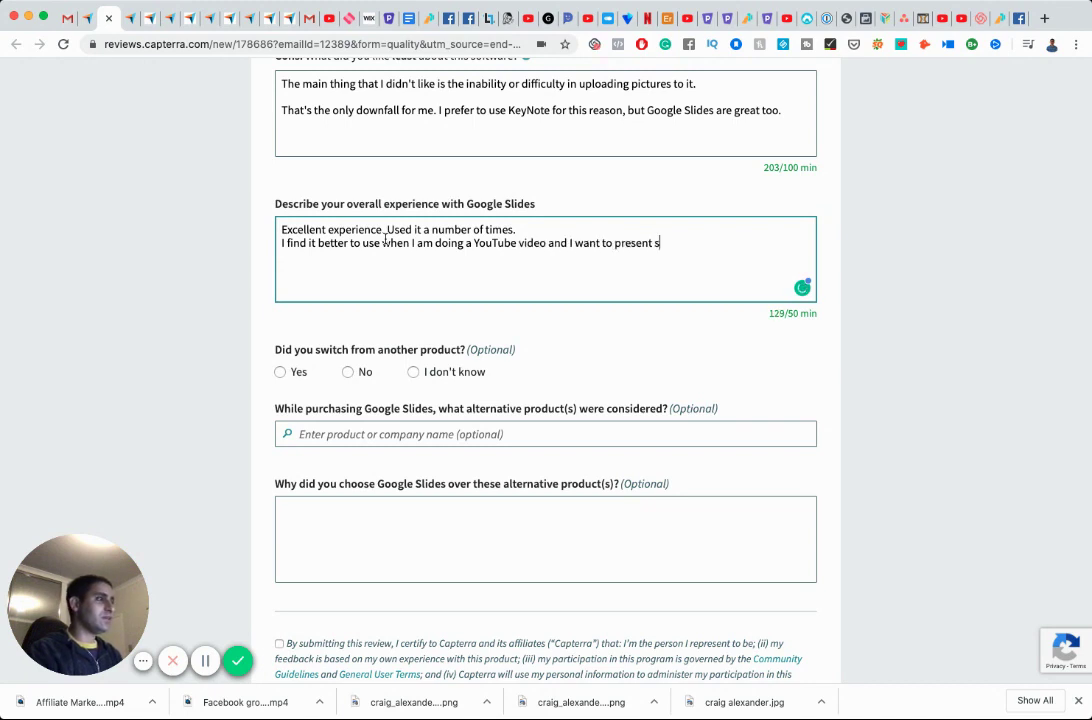
{"action": "type", "text": "slides as part. ofit"}
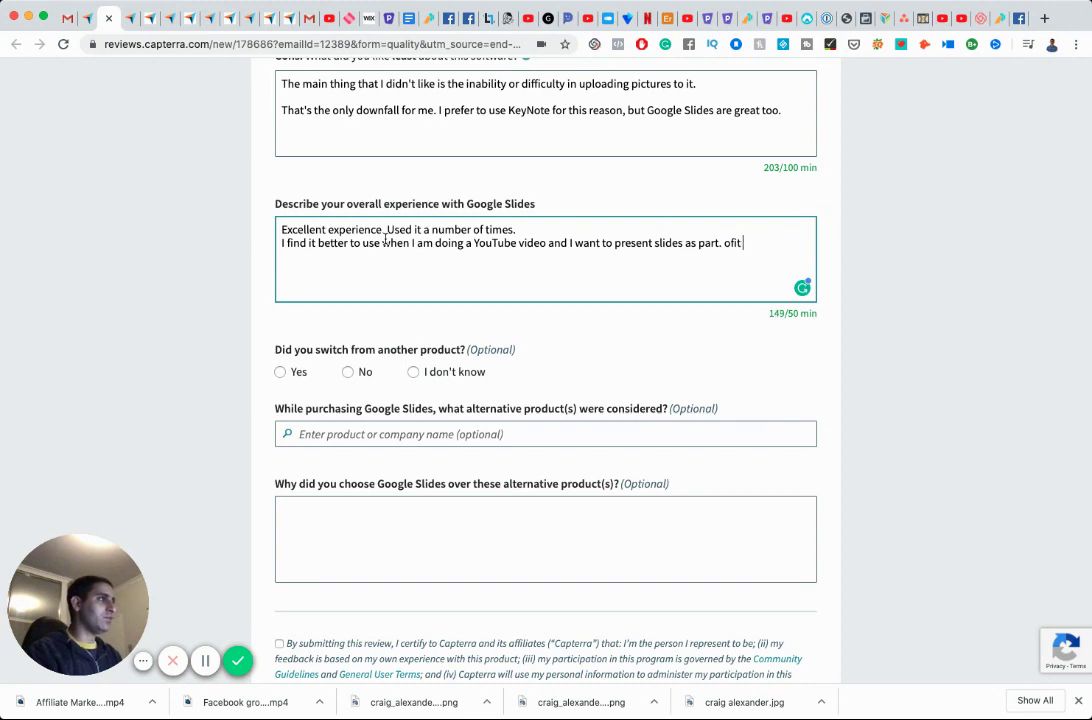
{"action": "type", "text": " as the slides are on the platform."}
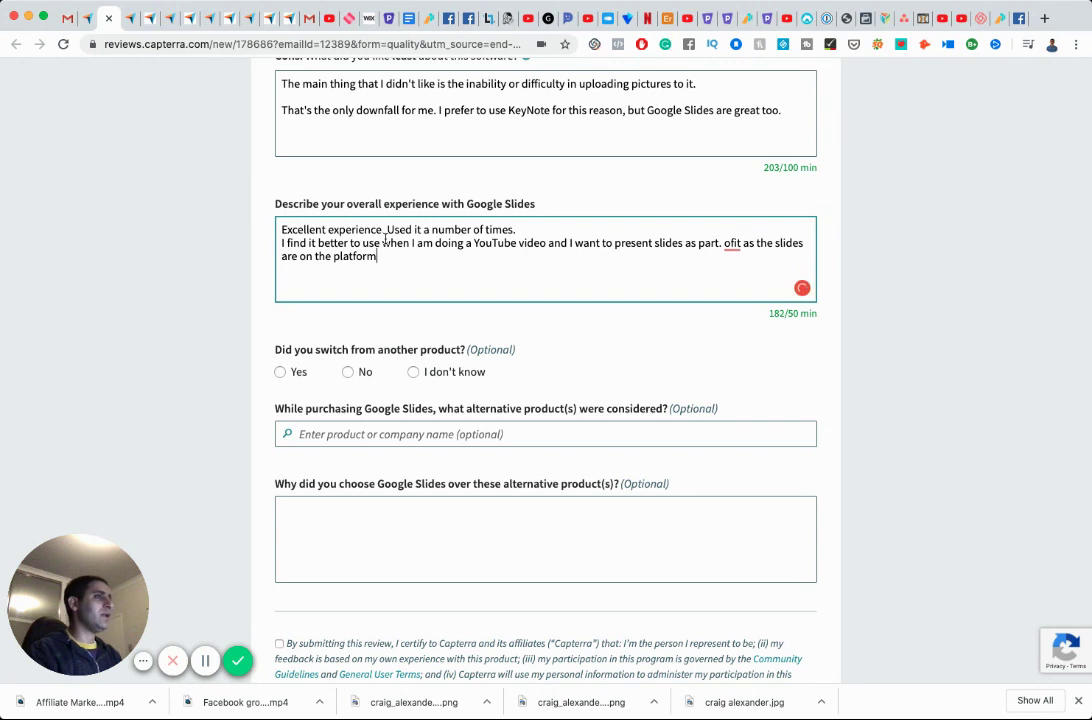
{"action": "key", "text": "BackSpace"}
{"action": "key", "text": "BackSpace"}
{"action": "key", "text": "BackSpace"}
{"action": "key", "text": "BackSpace"}
{"action": "key", "text": "BackSpace"}
{"action": "key", "text": "BackSpace"}
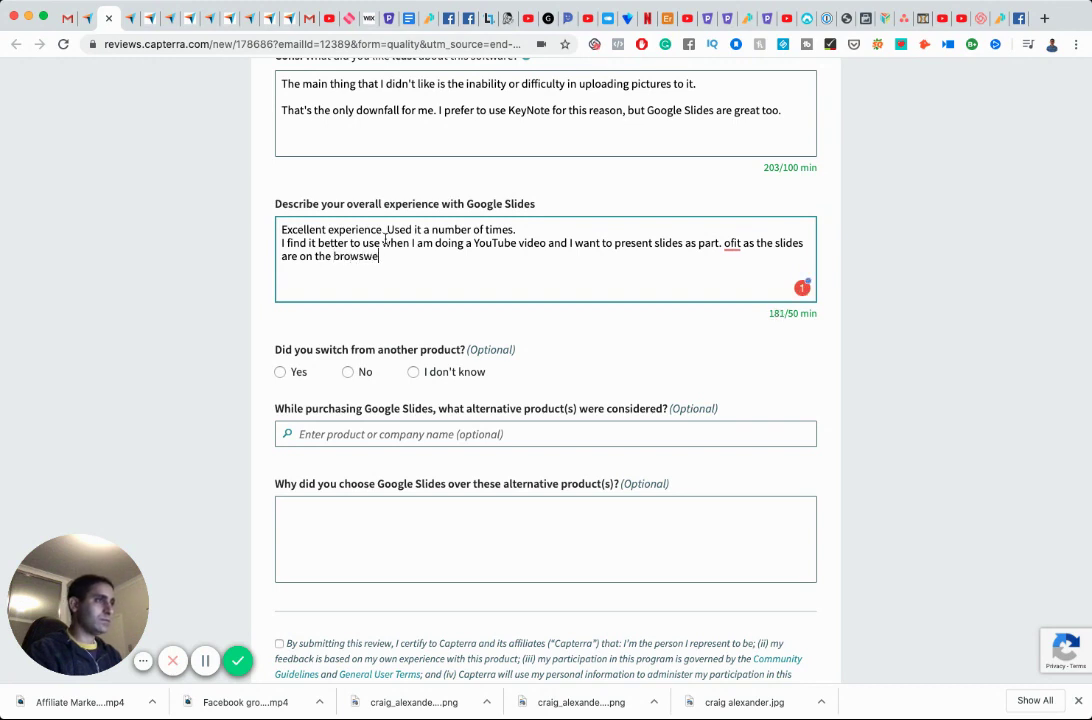
{"action": "type", "text": "r."}
{"action": "scroll", "coordinate": [629, 232], "scroll_direction": "up", "scroll_amount": 1}
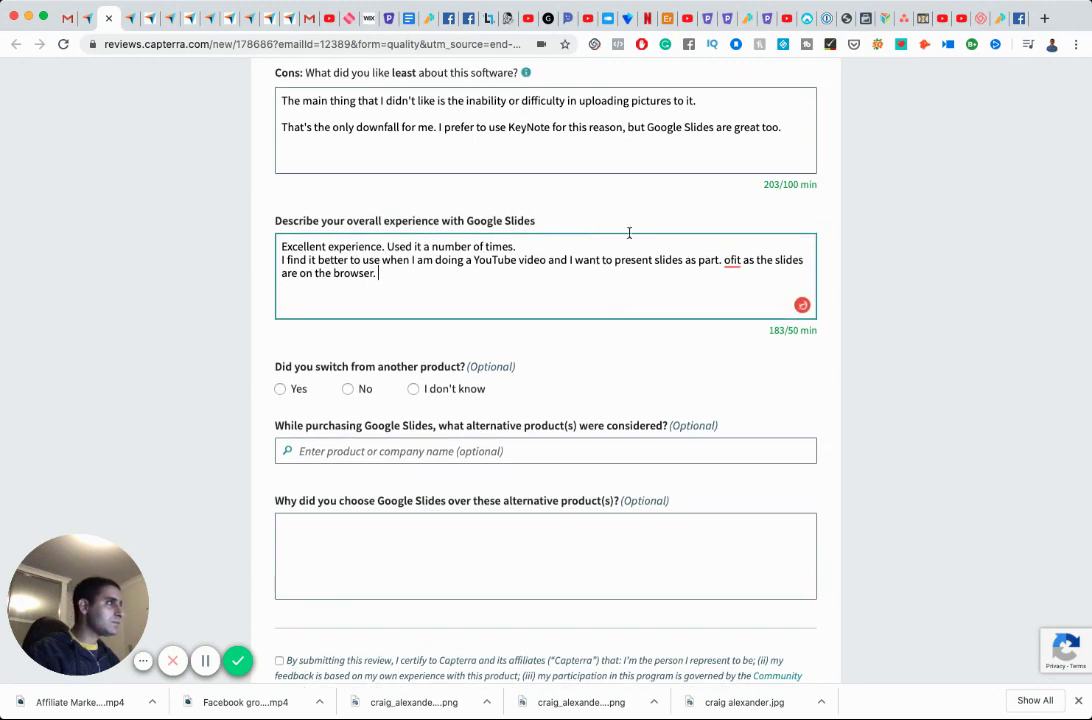
{"action": "left_click", "coordinate": [723, 259]}
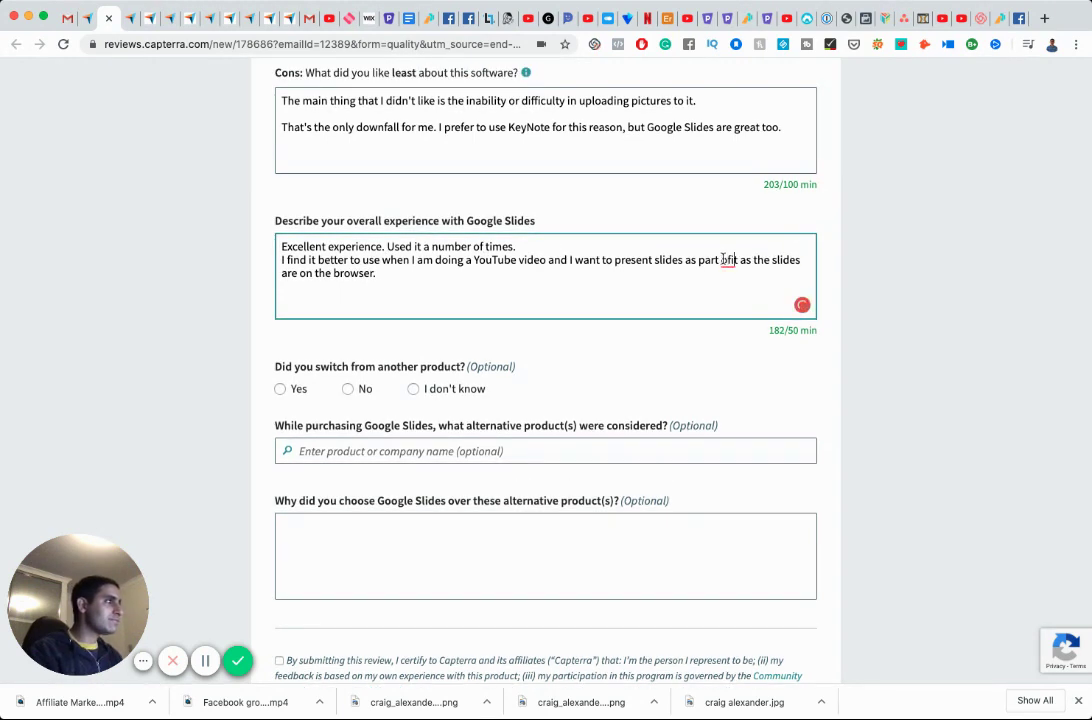
{"action": "key", "text": "Down"}
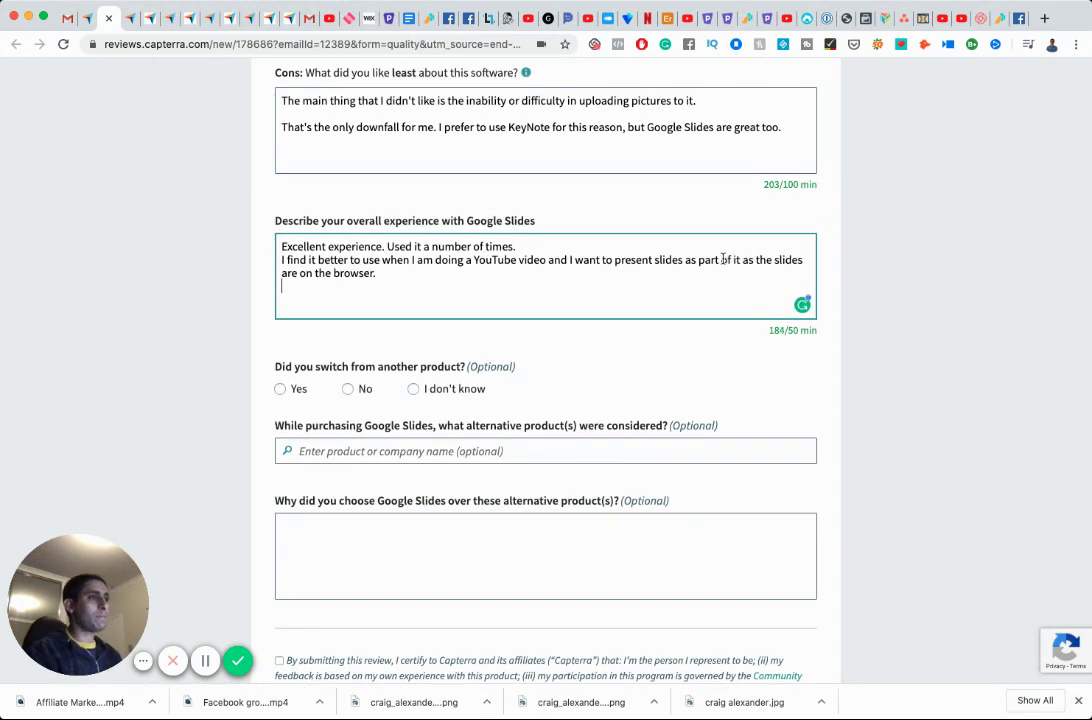
Add lines saying setup is quicker without images and KeyNote is preferred when slides have images.
{"action": "type", "text": "I fin"}
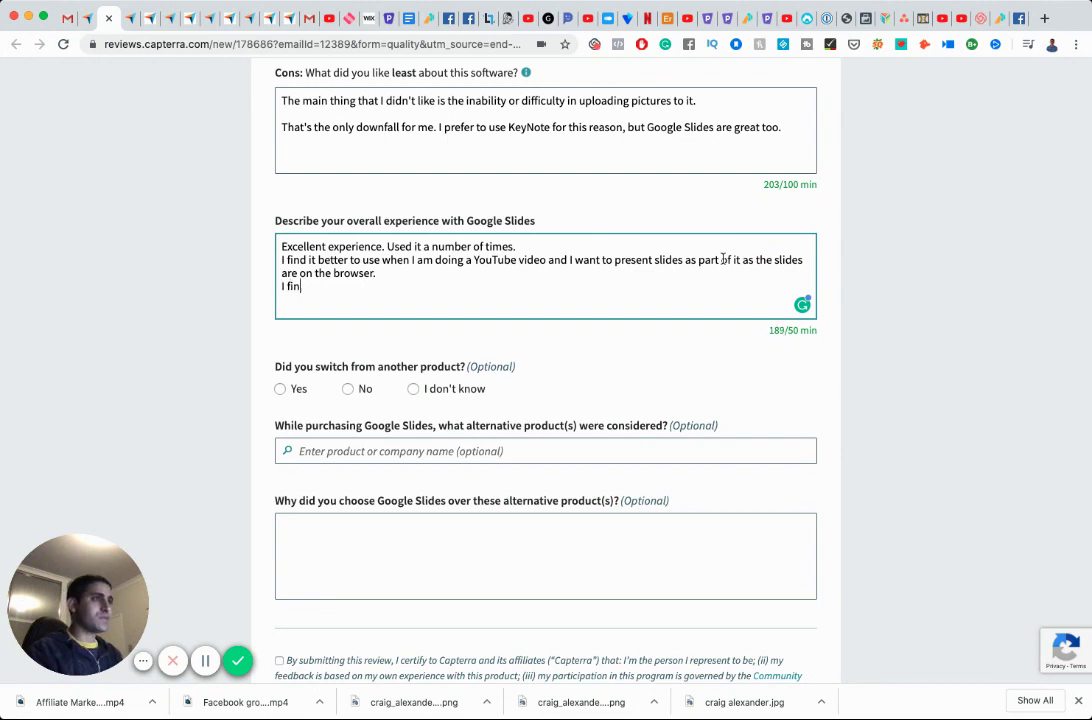
{"action": "type", "text": "d it quicke"}
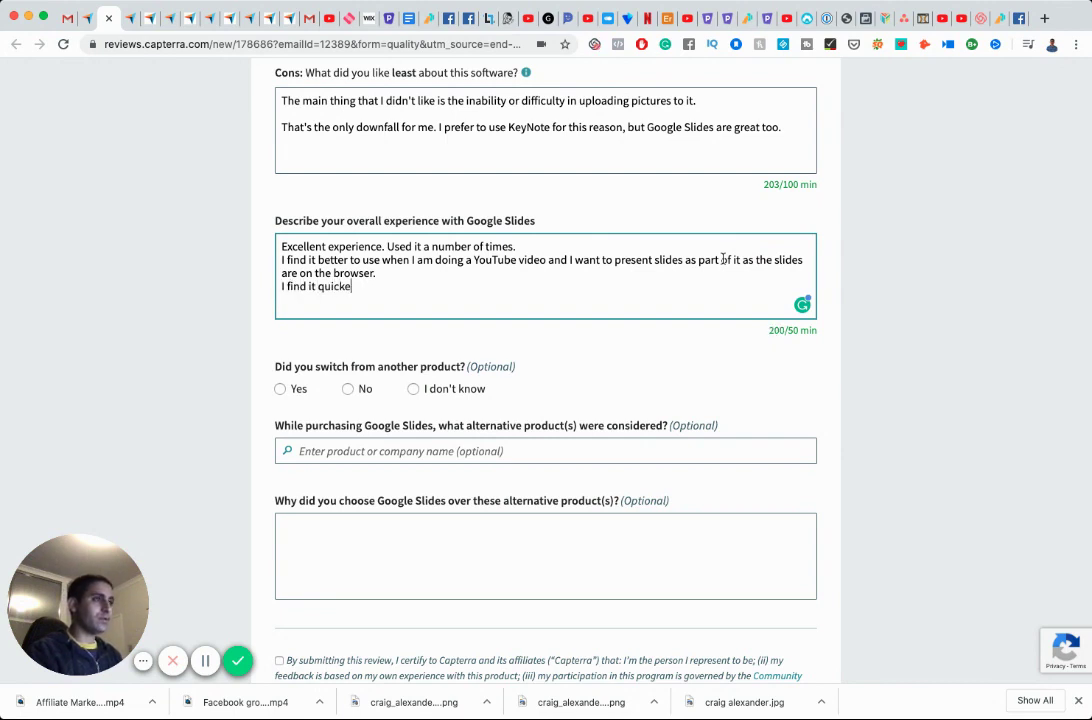
{"action": "type", "text": "r to set up if"}
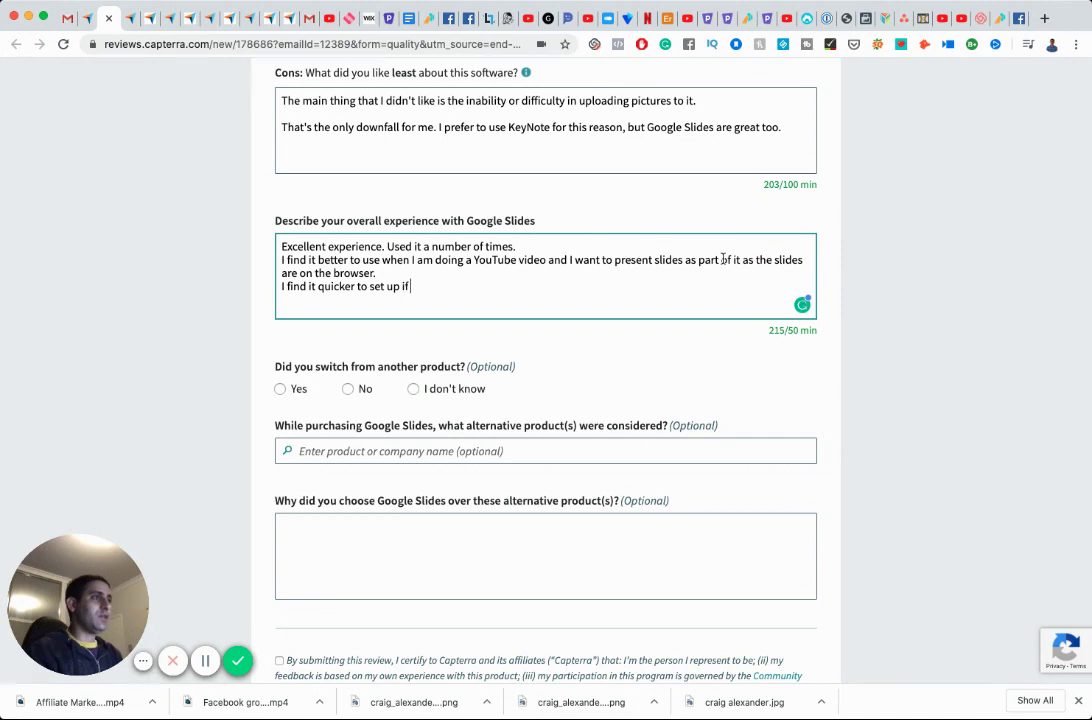
{"action": "type", "text": " I don't h"}
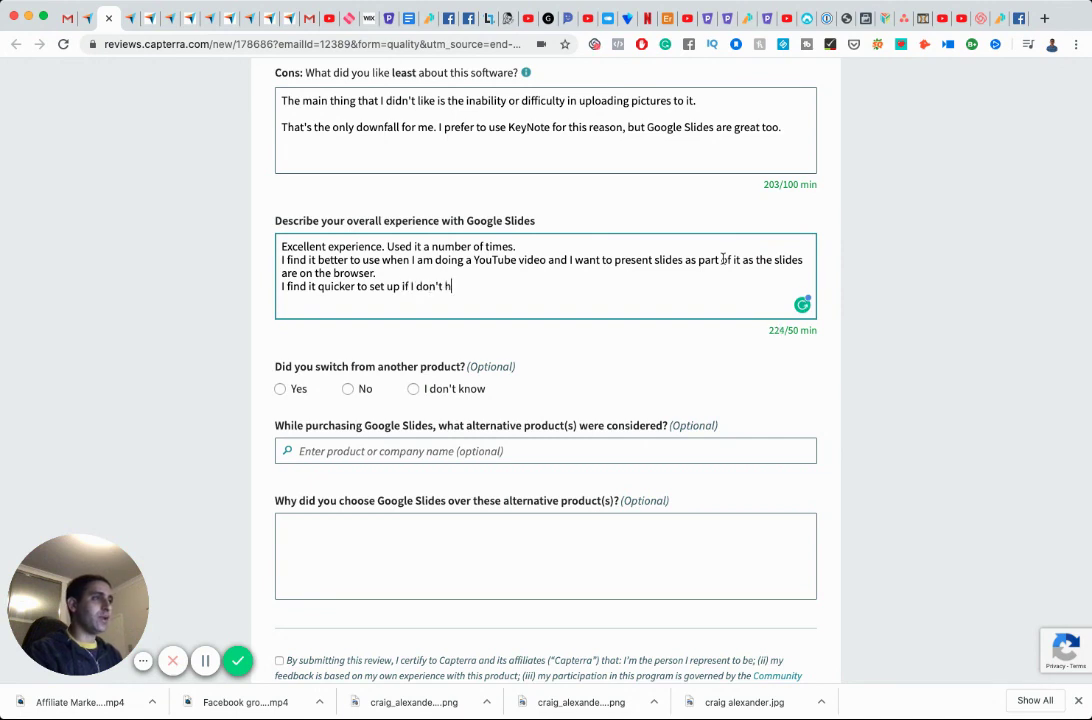
{"action": "type", "text": "ave images for the slides."}
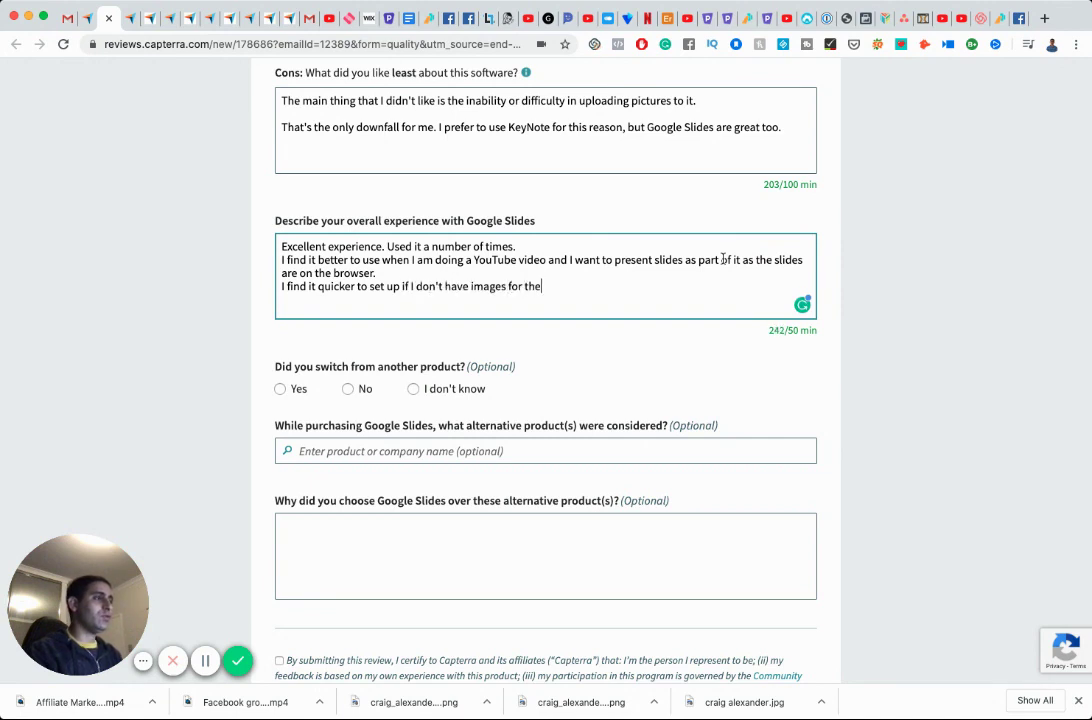
{"action": "key", "text": "Return"}
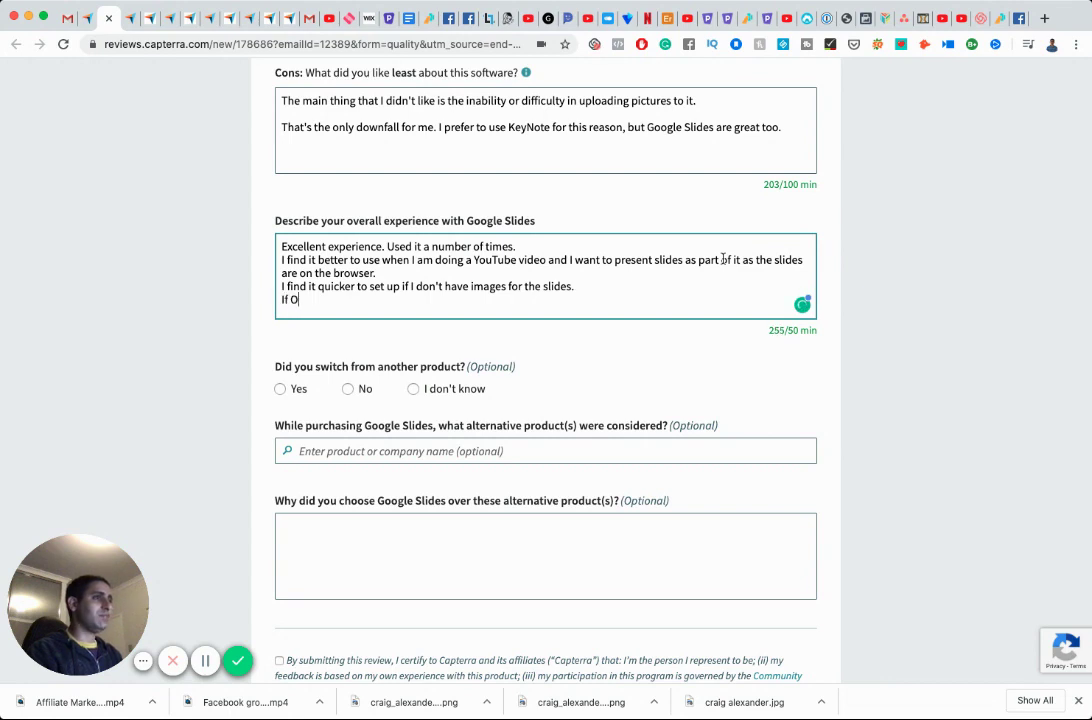
{"action": "type", "text": "If I do have image"}
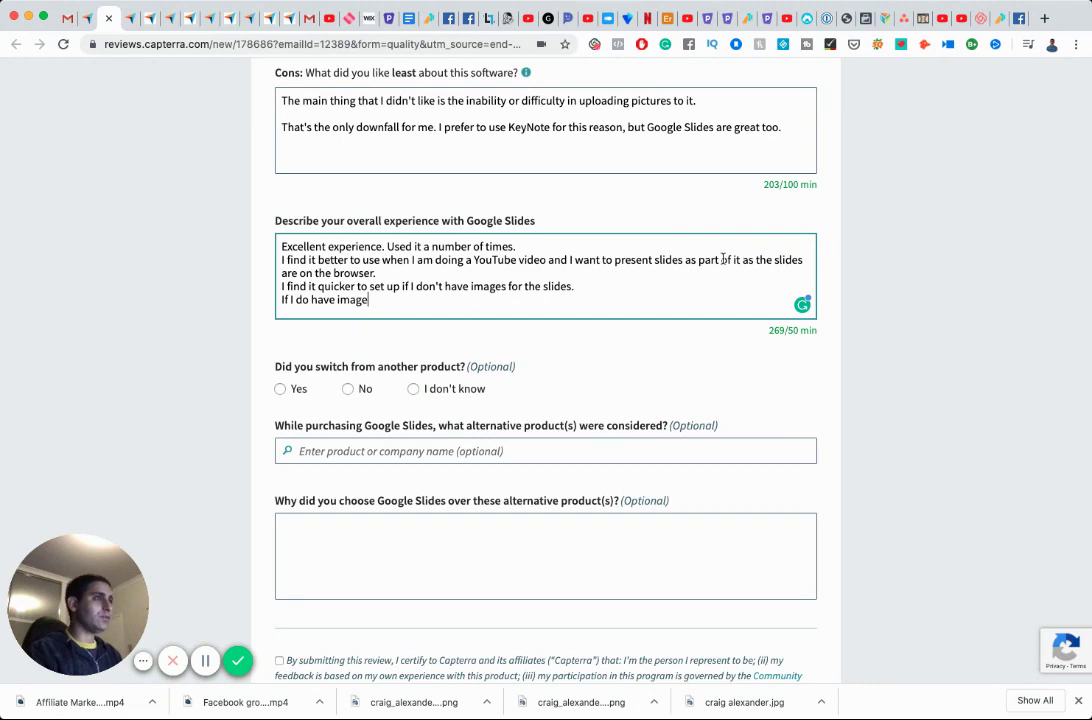
{"action": "type", "text": "s, I prefer to use KeyNote."}
{"action": "scroll", "coordinate": [540, 280], "scroll_direction": "down", "scroll_amount": 1}
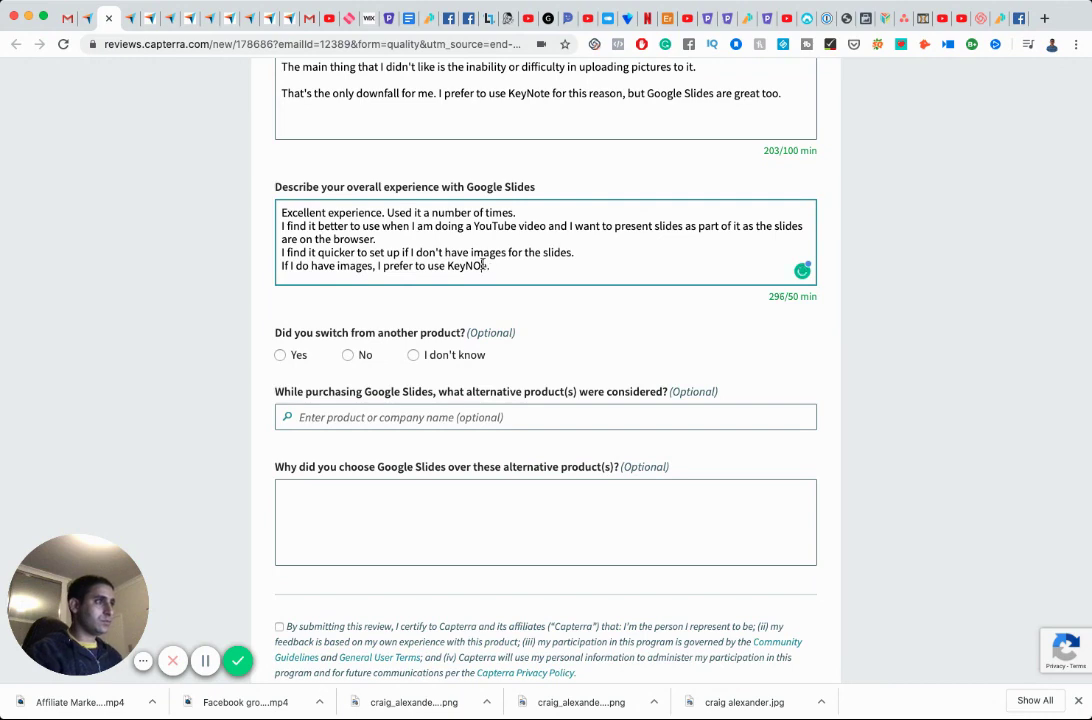
{"action": "type", "text": "e."}
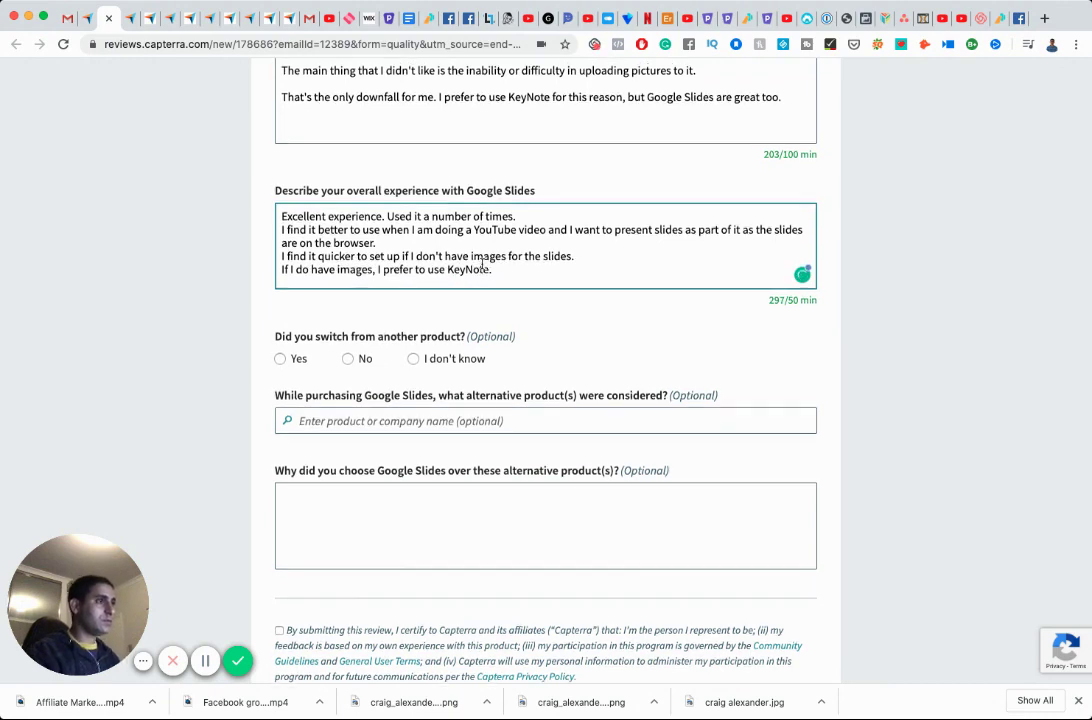
{"action": "scroll", "coordinate": [425, 260], "scroll_direction": "down", "scroll_amount": 2}
Answer No to switching products, accept the certification, submit the review, and return to Gmail.
{"action": "left_click", "coordinate": [347, 224]}
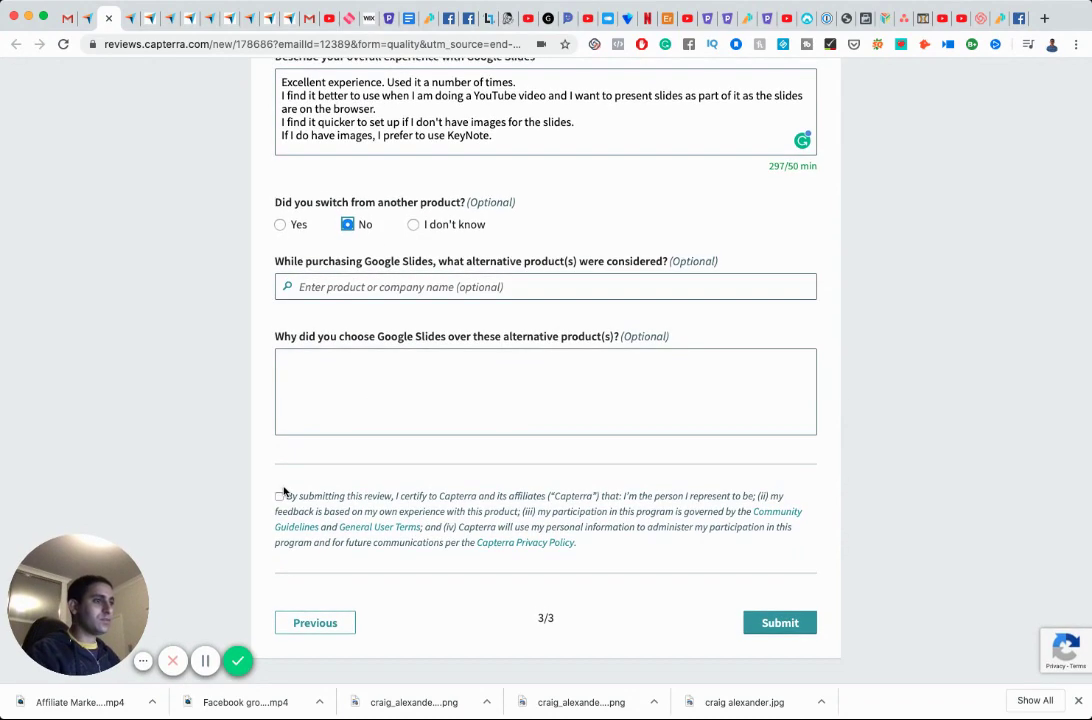
{"action": "left_click", "coordinate": [279, 495]}
{"action": "left_click", "coordinate": [744, 630]}
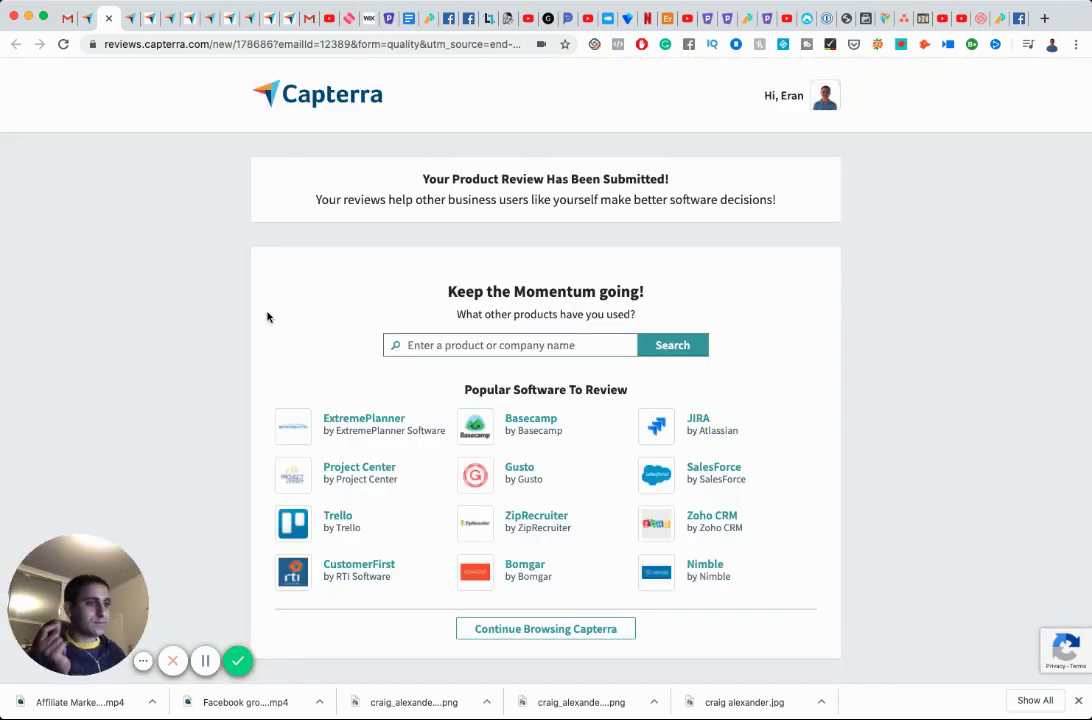
{"action": "left_click", "coordinate": [67, 19]}
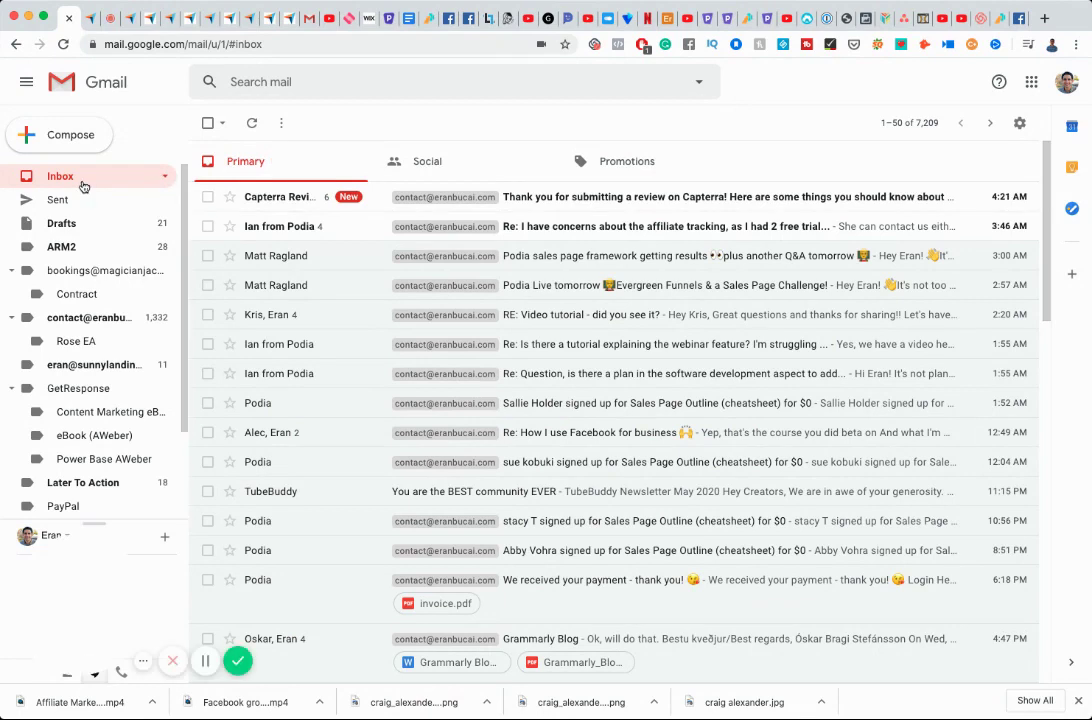
Read the Capterra thank-you thread, expanding the 4:12 AM message, then return to the inbox list.
{"action": "left_click", "coordinate": [271, 199]}
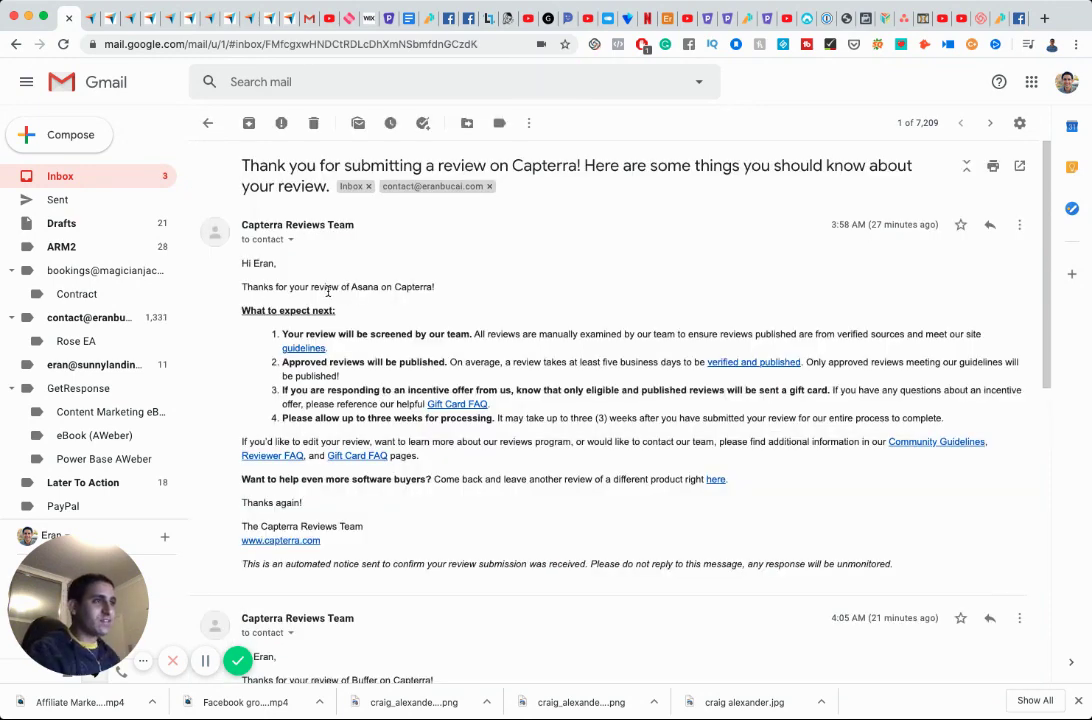
{"action": "scroll", "coordinate": [327, 291], "scroll_direction": "down", "scroll_amount": 3}
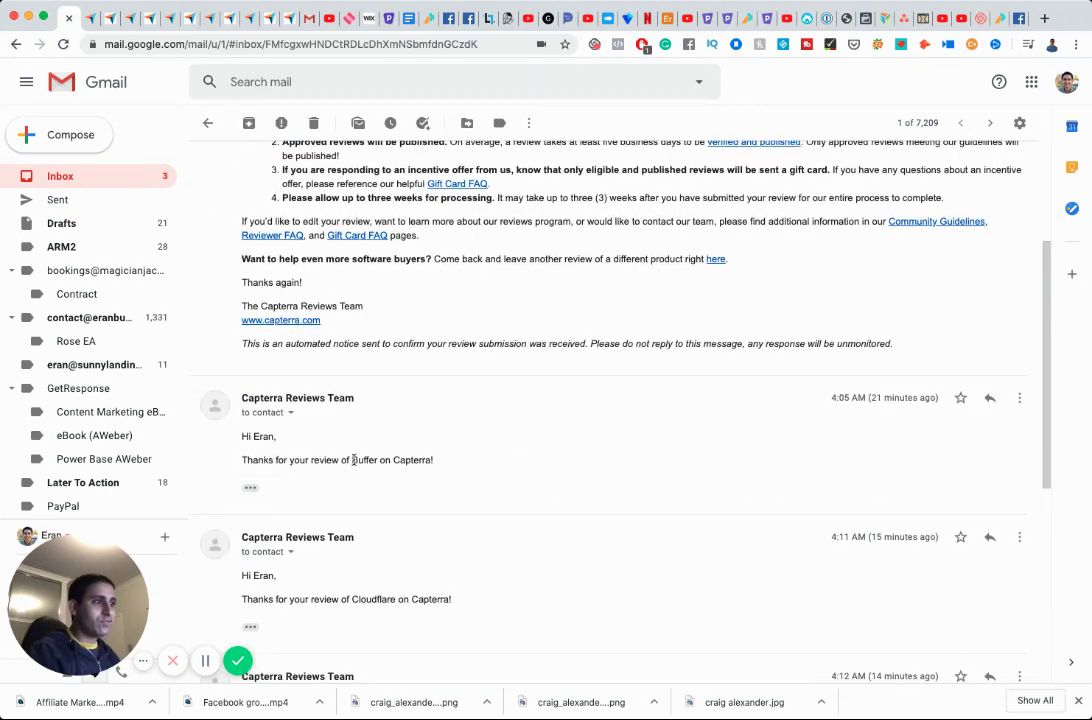
{"action": "scroll", "coordinate": [353, 460], "scroll_direction": "down", "scroll_amount": 3}
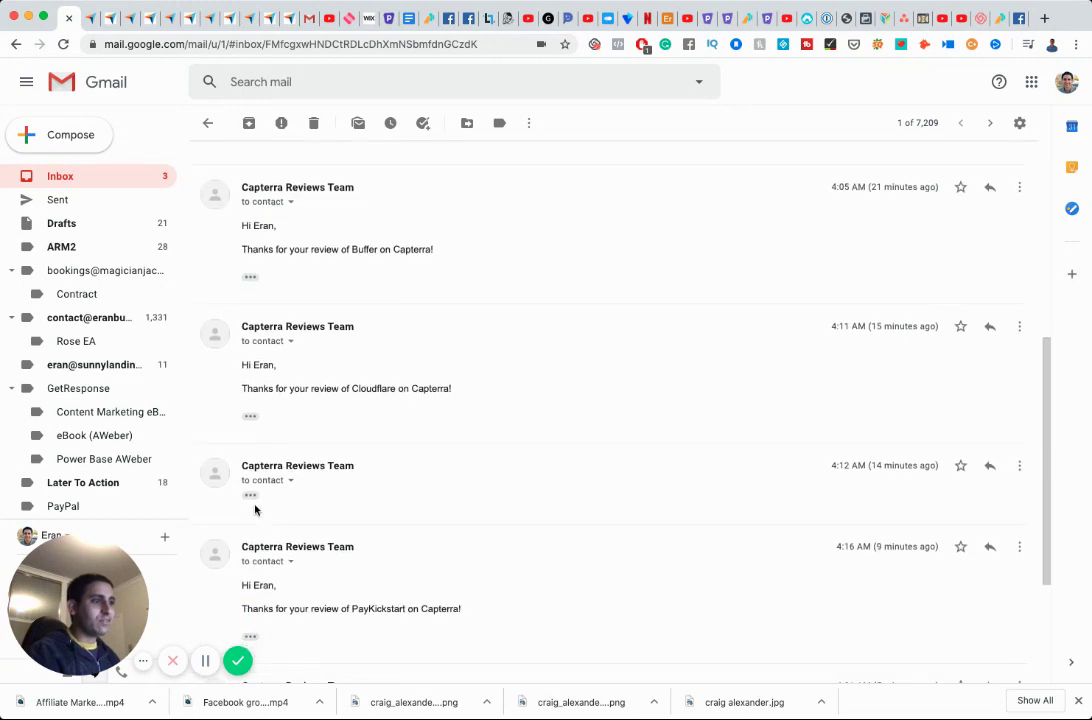
{"action": "left_click", "coordinate": [251, 495]}
{"action": "scroll", "coordinate": [392, 515], "scroll_direction": "down", "scroll_amount": 2}
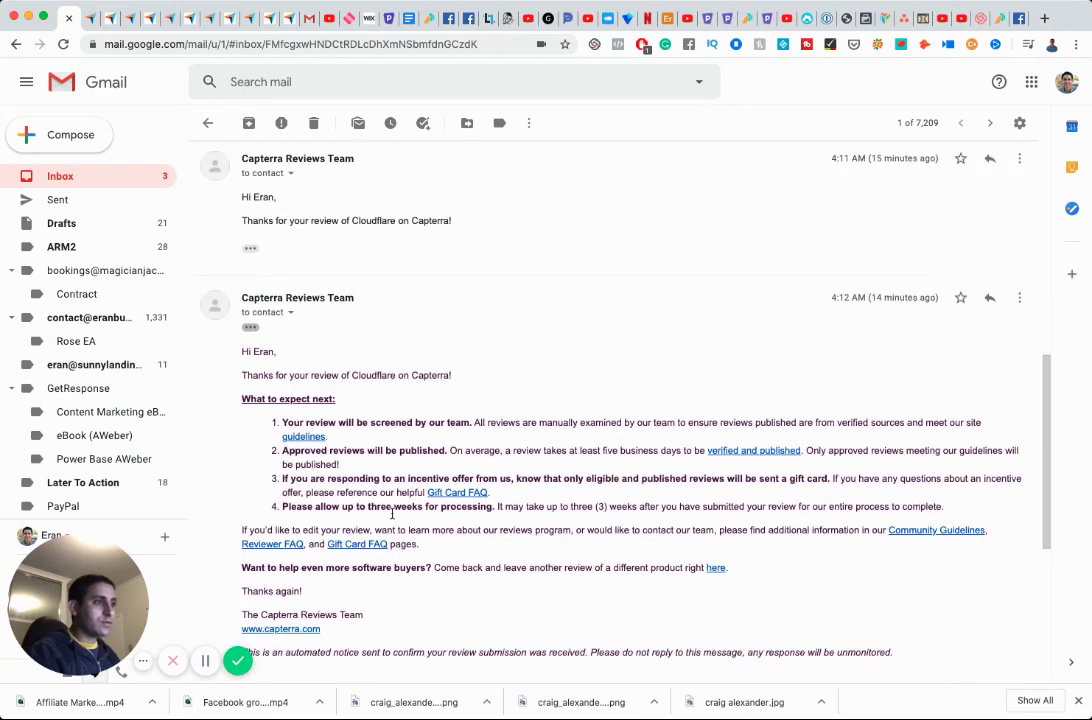
{"action": "scroll", "coordinate": [392, 515], "scroll_direction": "down", "scroll_amount": 5}
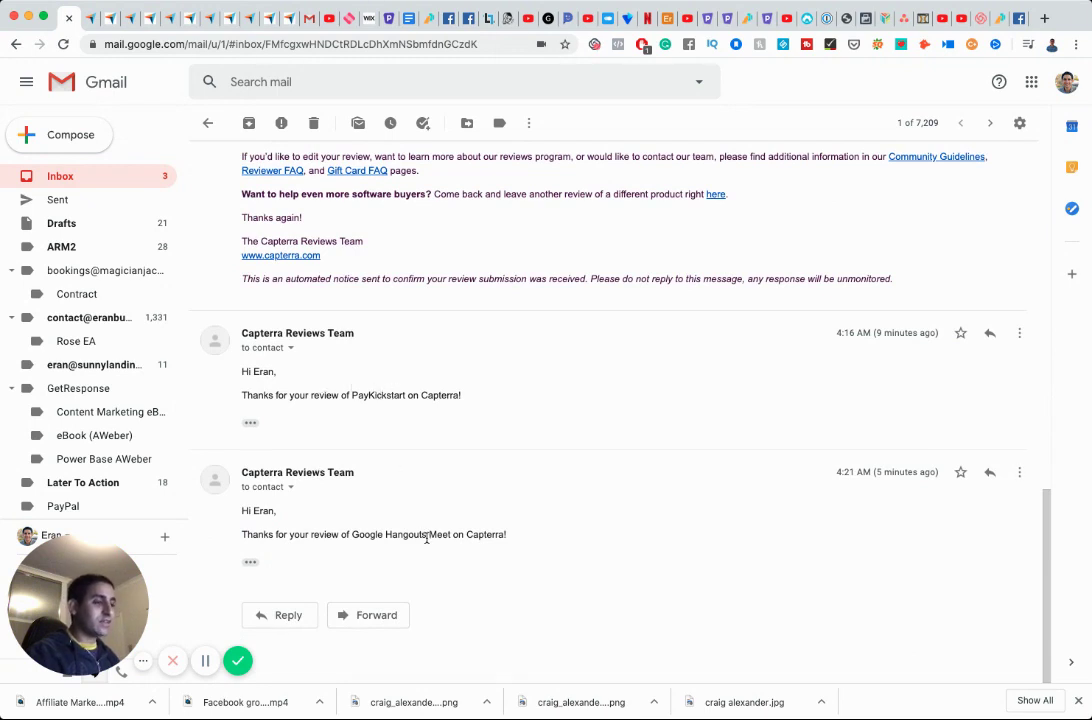
{"action": "scroll", "coordinate": [427, 540], "scroll_direction": "up", "scroll_amount": 3}
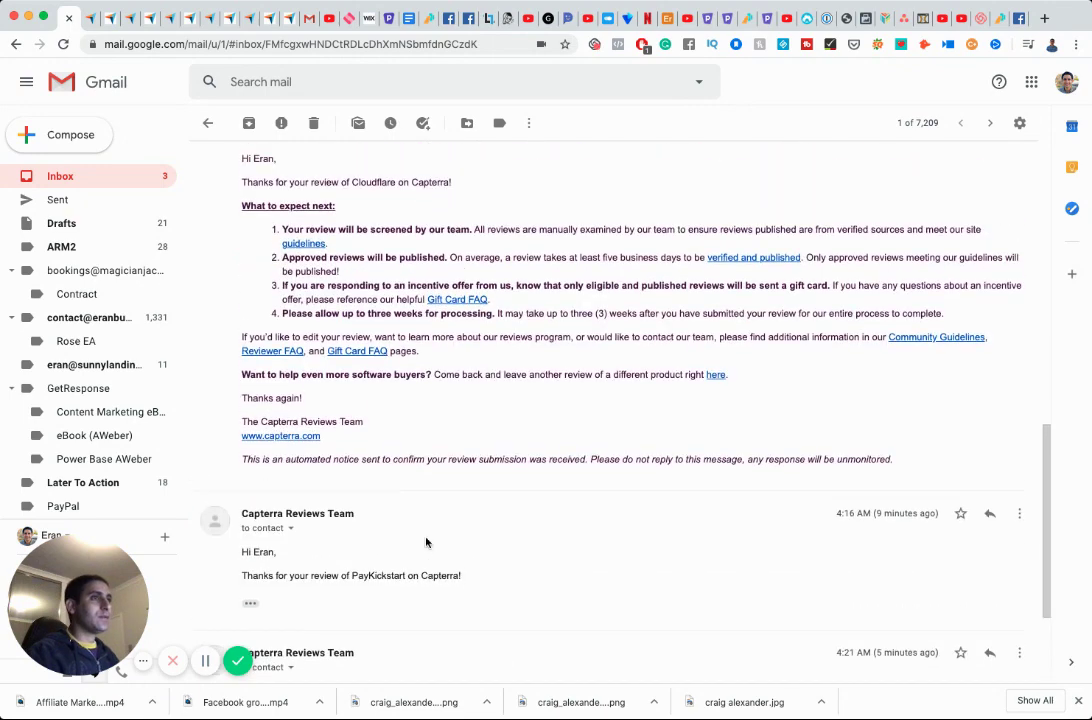
{"action": "scroll", "coordinate": [427, 540], "scroll_direction": "down", "scroll_amount": 3}
{"action": "scroll", "coordinate": [385, 392], "scroll_direction": "up", "scroll_amount": 8}
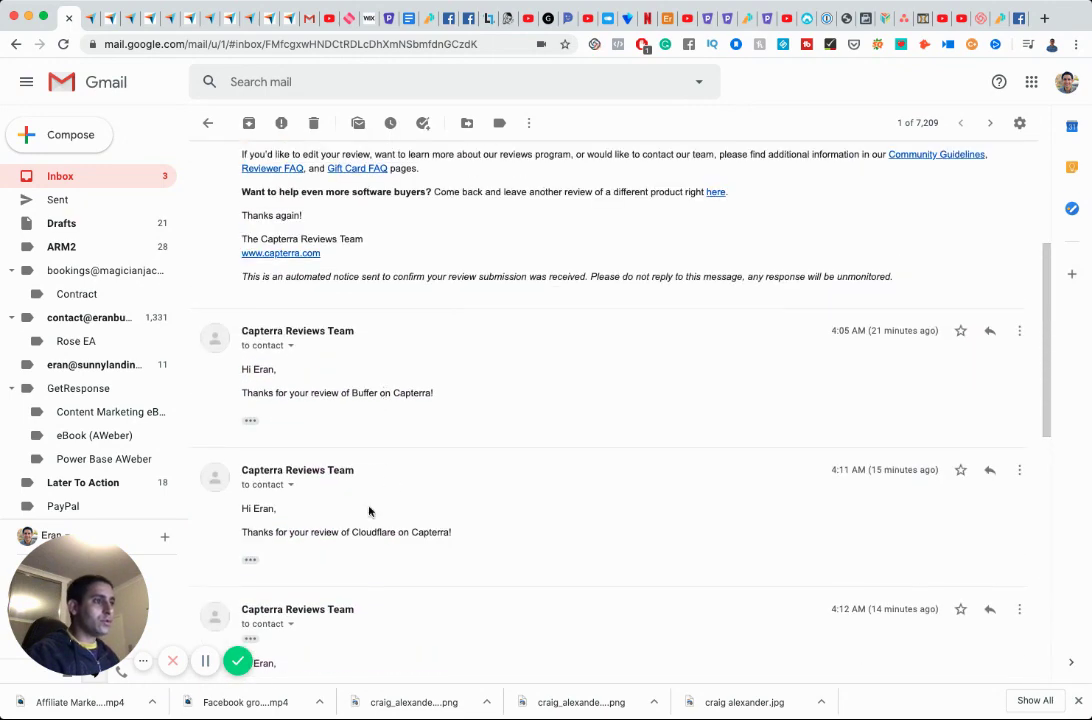
{"action": "scroll", "coordinate": [361, 388], "scroll_direction": "up", "scroll_amount": 4}
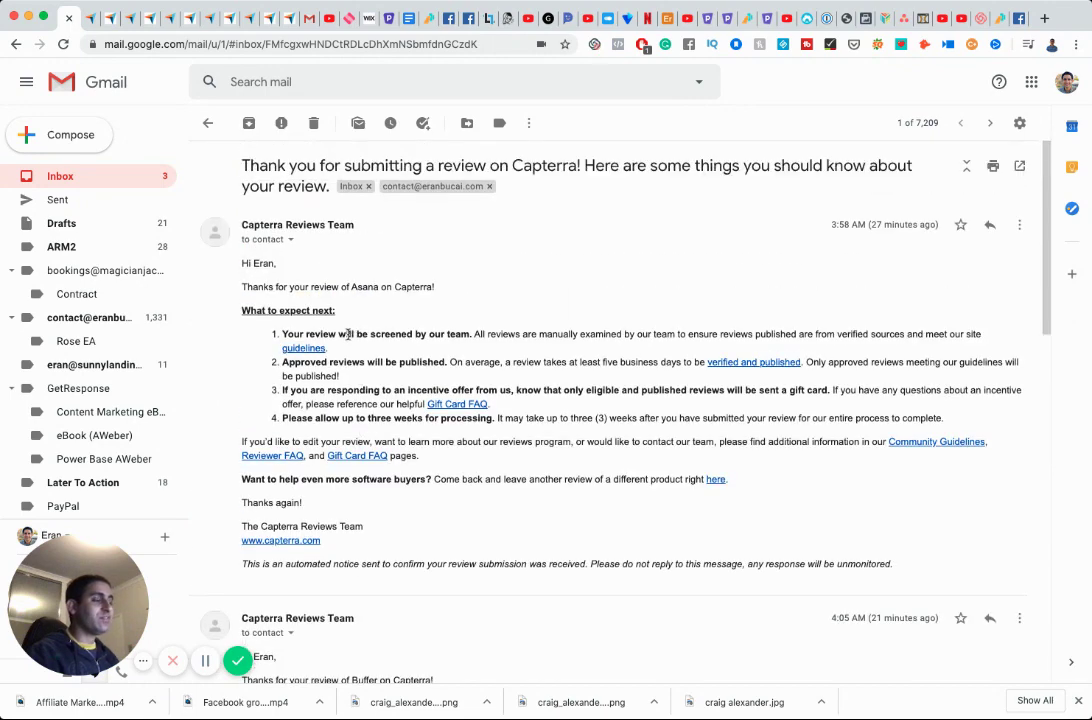
{"action": "left_click", "coordinate": [107, 180]}
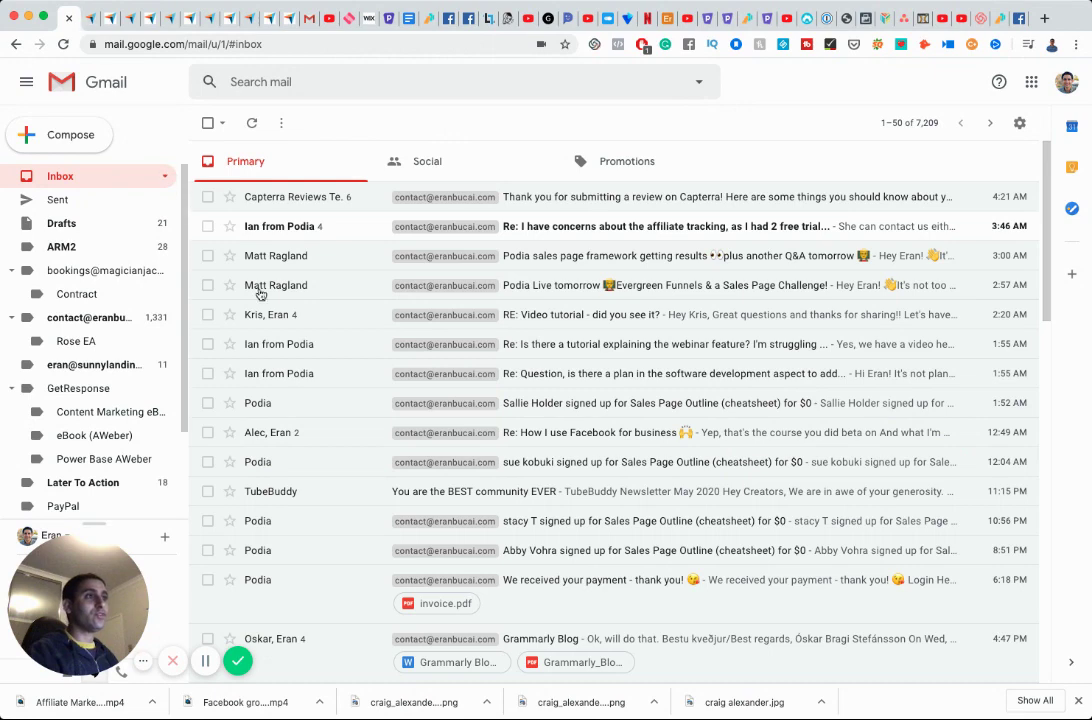
Open the Capterra reviews promotion email and follow Review Now to the Write a Software Review page.
{"action": "scroll", "coordinate": [284, 328], "scroll_direction": "down", "scroll_amount": 3}
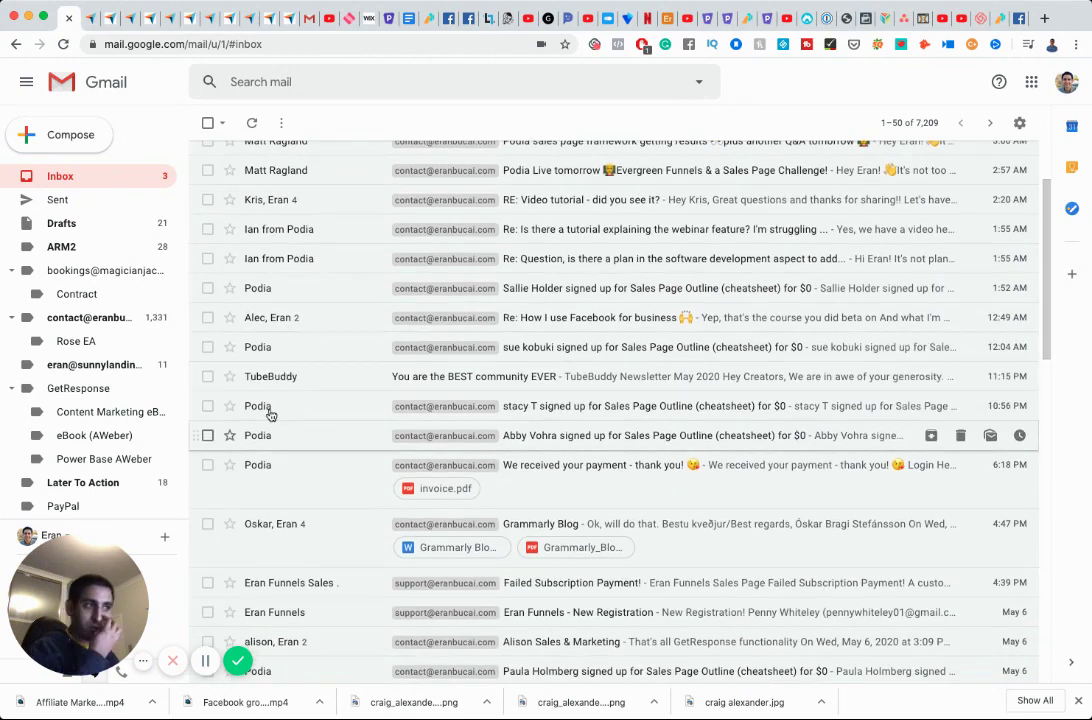
{"action": "scroll", "coordinate": [293, 531], "scroll_direction": "down", "scroll_amount": 5}
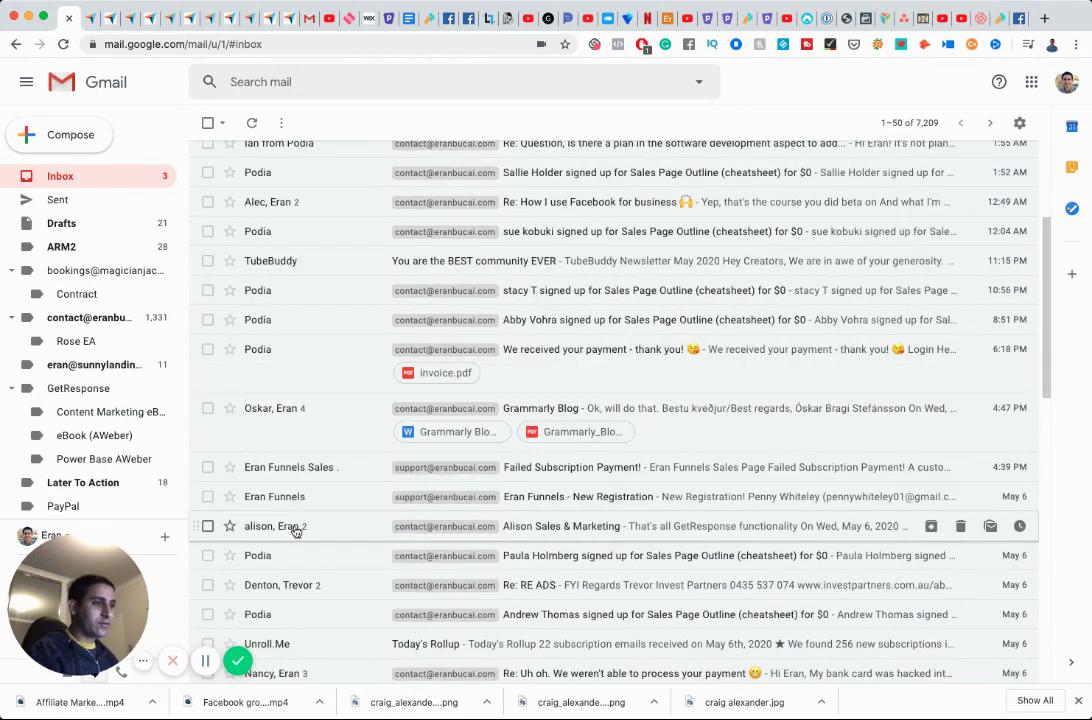
{"action": "scroll", "coordinate": [295, 531], "scroll_direction": "down", "scroll_amount": 10}
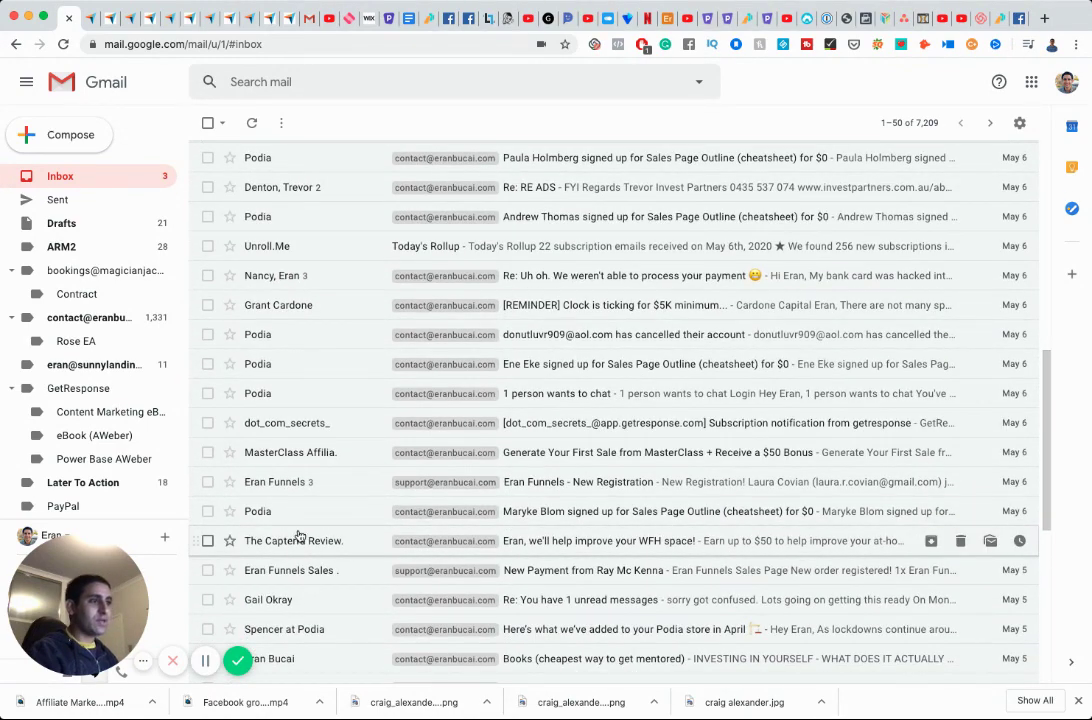
{"action": "left_click", "coordinate": [297, 538]}
{"action": "scroll", "coordinate": [319, 485], "scroll_direction": "down", "scroll_amount": 5}
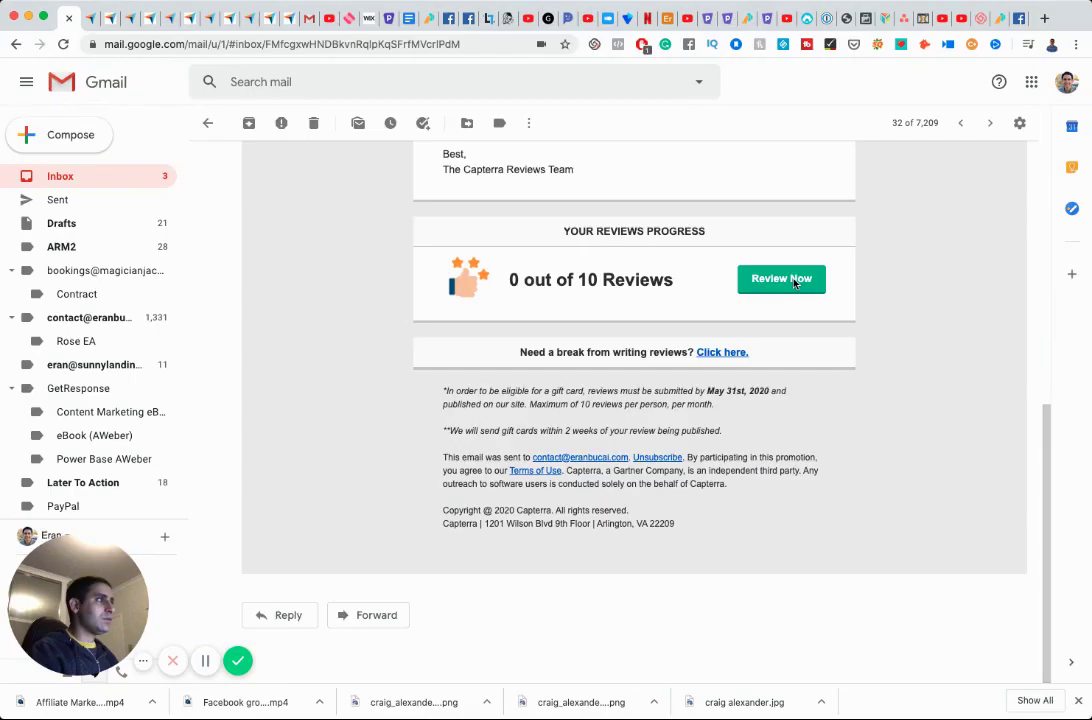
{"action": "left_click", "coordinate": [795, 280]}
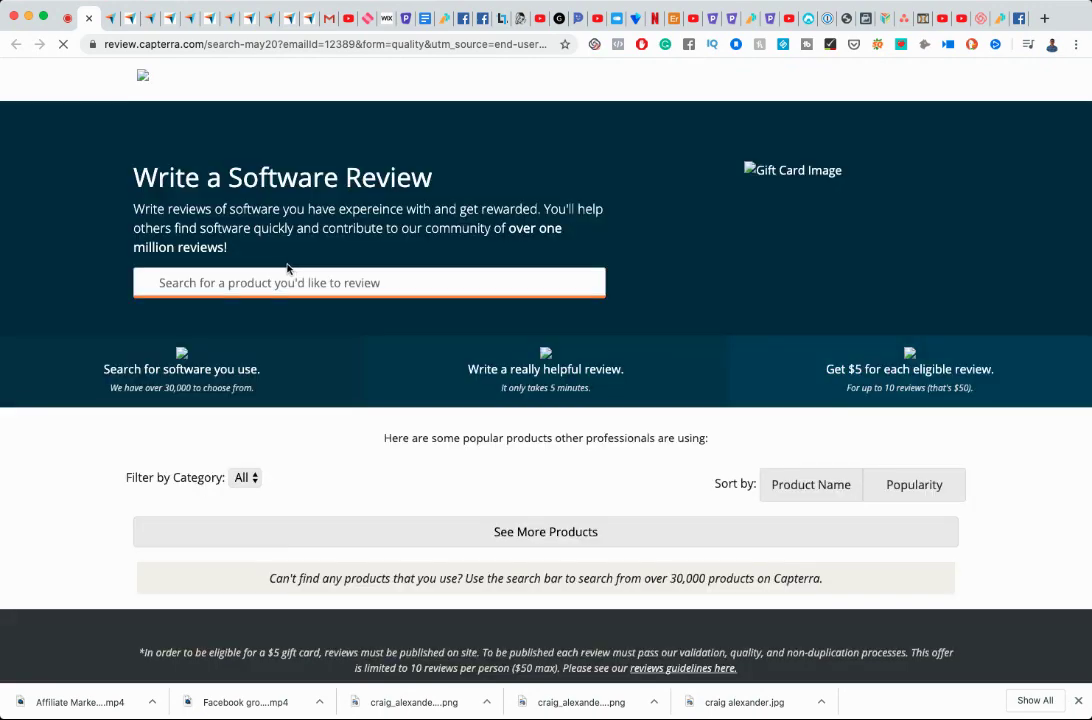
Browse the Capterra product grid, loading two more batches of products.
{"action": "scroll", "coordinate": [331, 349], "scroll_direction": "down", "scroll_amount": 2}
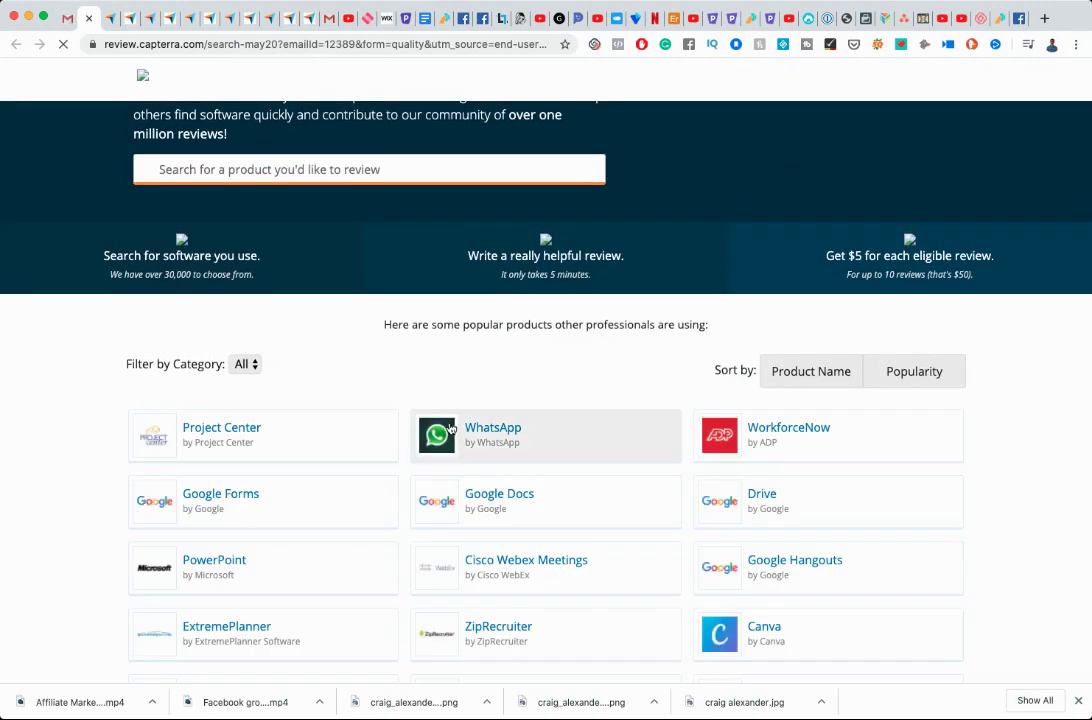
{"action": "scroll", "coordinate": [402, 384], "scroll_direction": "down", "scroll_amount": 5}
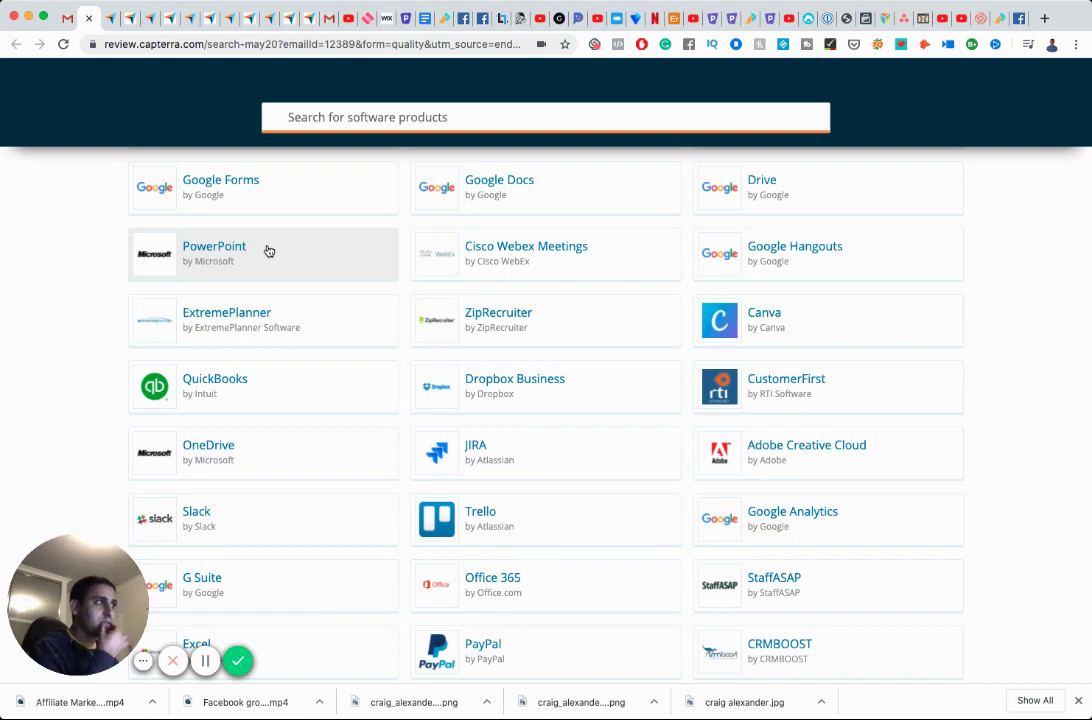
{"action": "scroll", "coordinate": [422, 314], "scroll_direction": "down", "scroll_amount": 5}
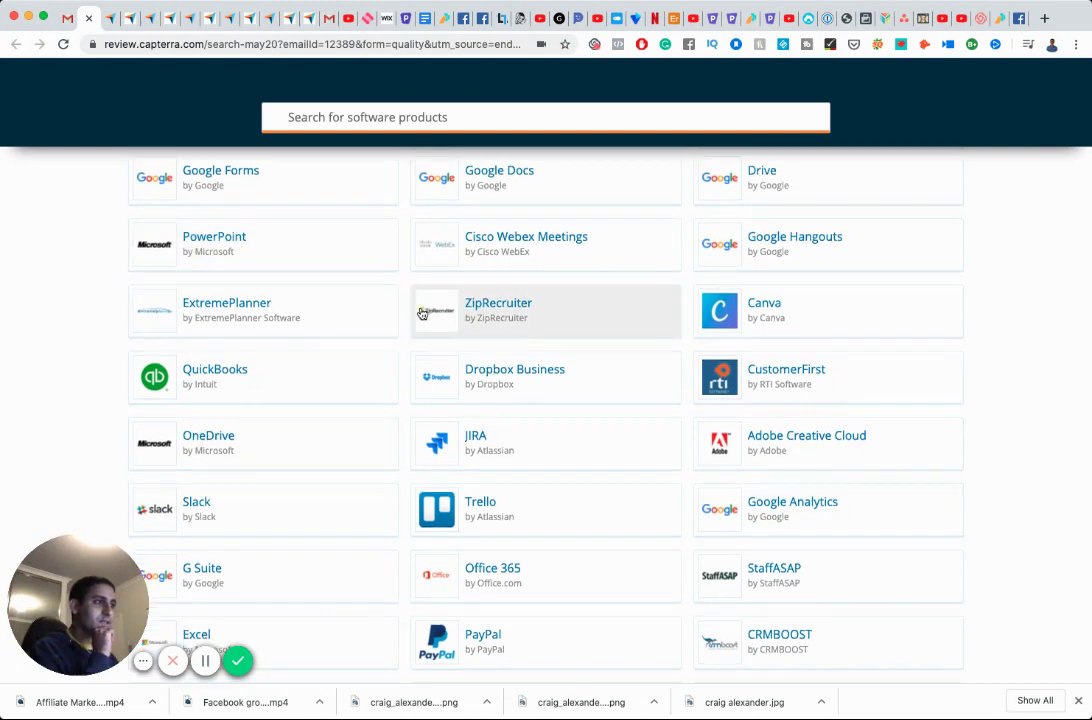
{"action": "scroll", "coordinate": [422, 314], "scroll_direction": "down", "scroll_amount": 1}
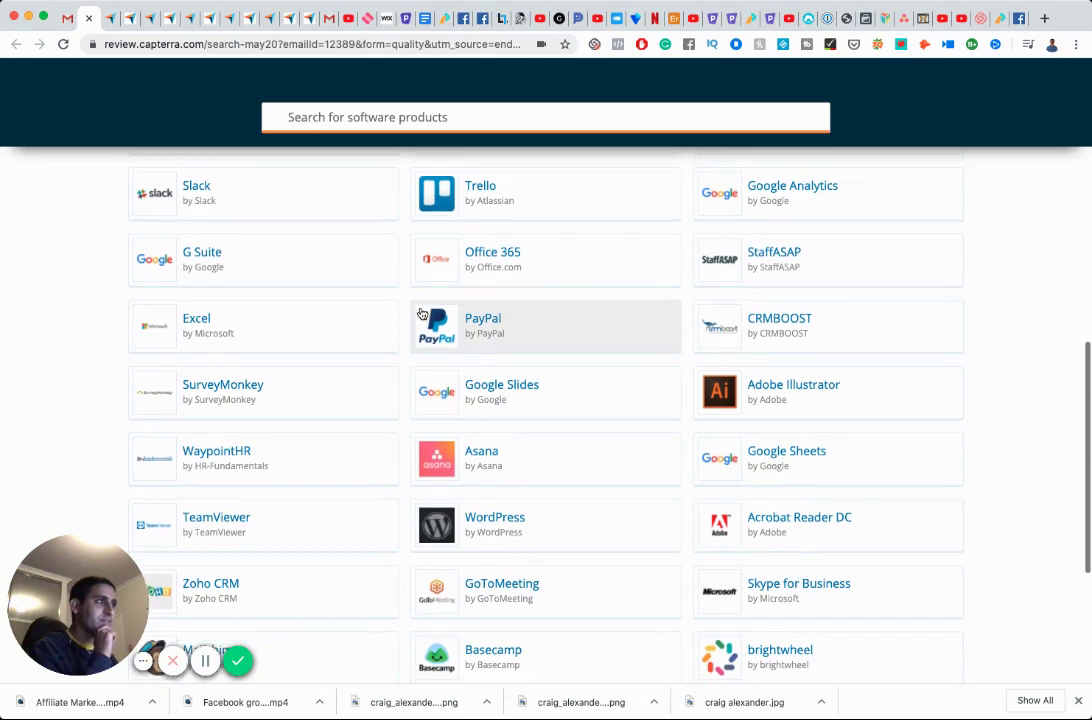
{"action": "scroll", "coordinate": [422, 314], "scroll_direction": "down", "scroll_amount": 4}
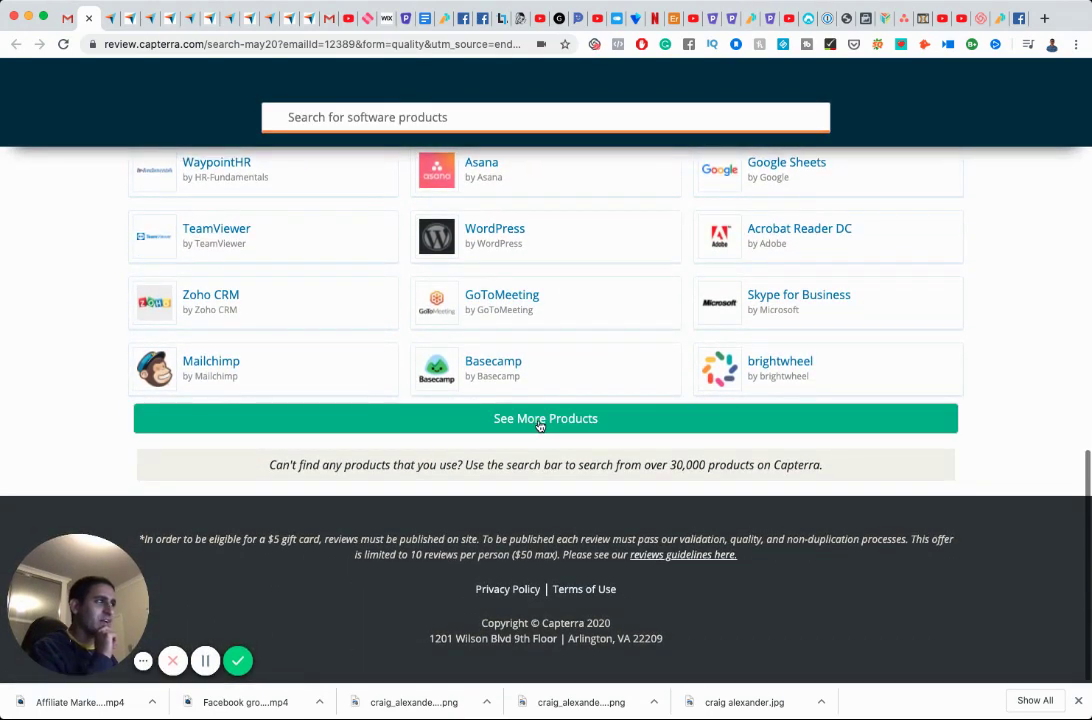
{"action": "left_click", "coordinate": [540, 420]}
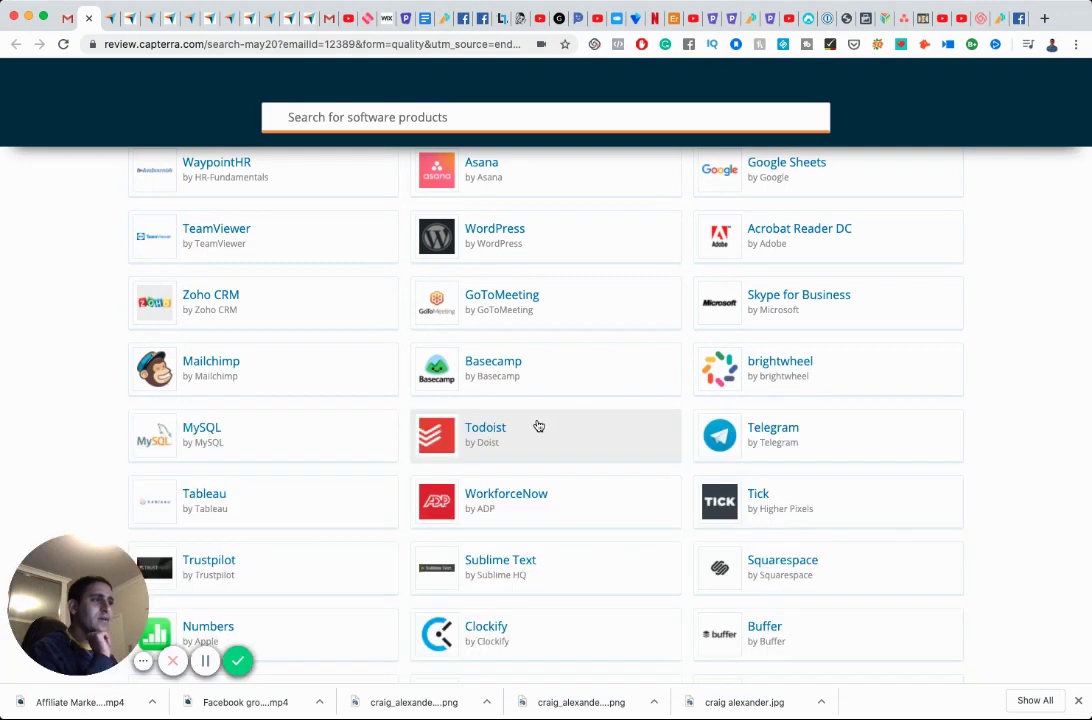
{"action": "scroll", "coordinate": [534, 419], "scroll_direction": "down", "scroll_amount": 4}
{"action": "scroll", "coordinate": [529, 421], "scroll_direction": "down", "scroll_amount": 5}
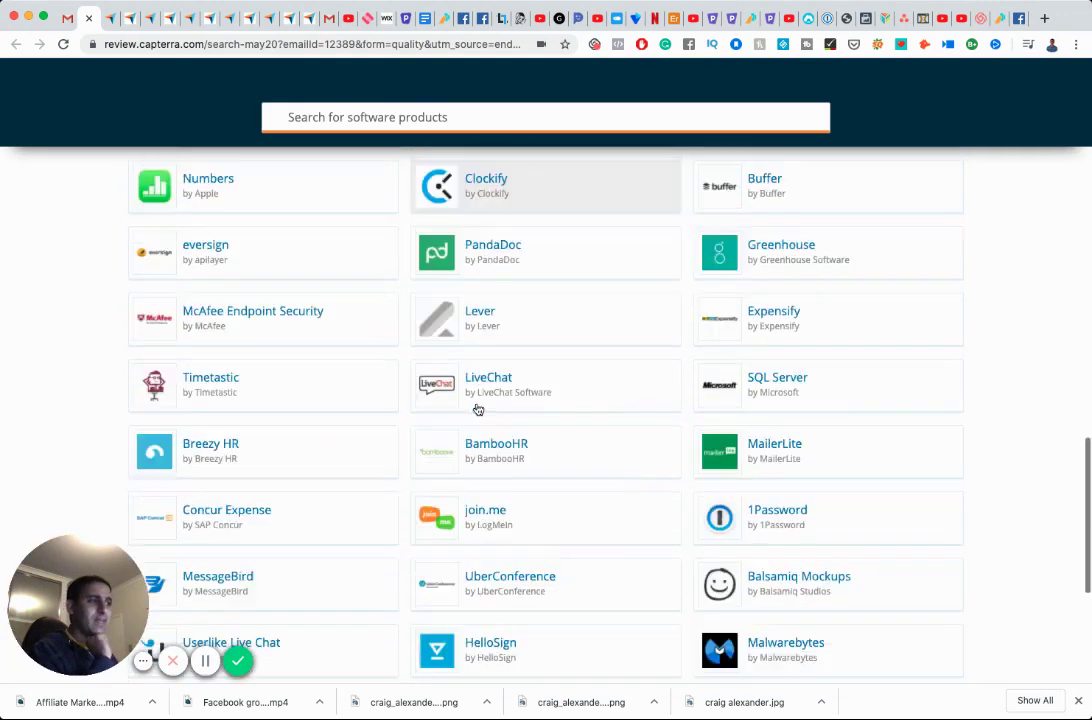
{"action": "scroll", "coordinate": [478, 409], "scroll_direction": "down", "scroll_amount": 2}
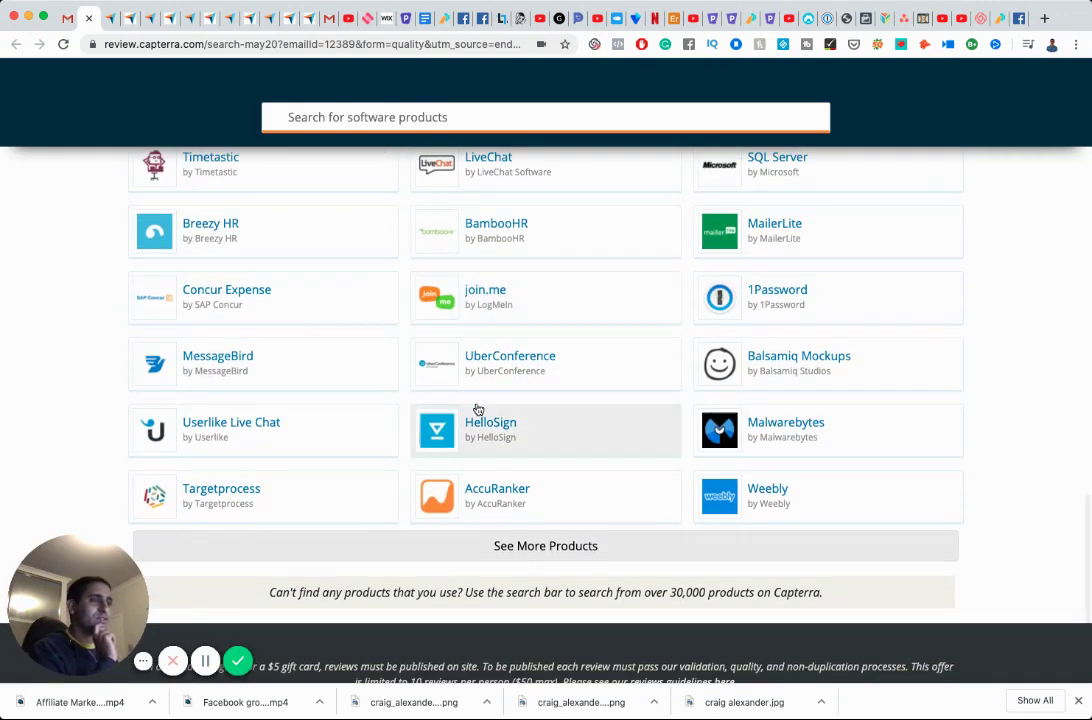
{"action": "scroll", "coordinate": [478, 409], "scroll_direction": "down", "scroll_amount": 3}
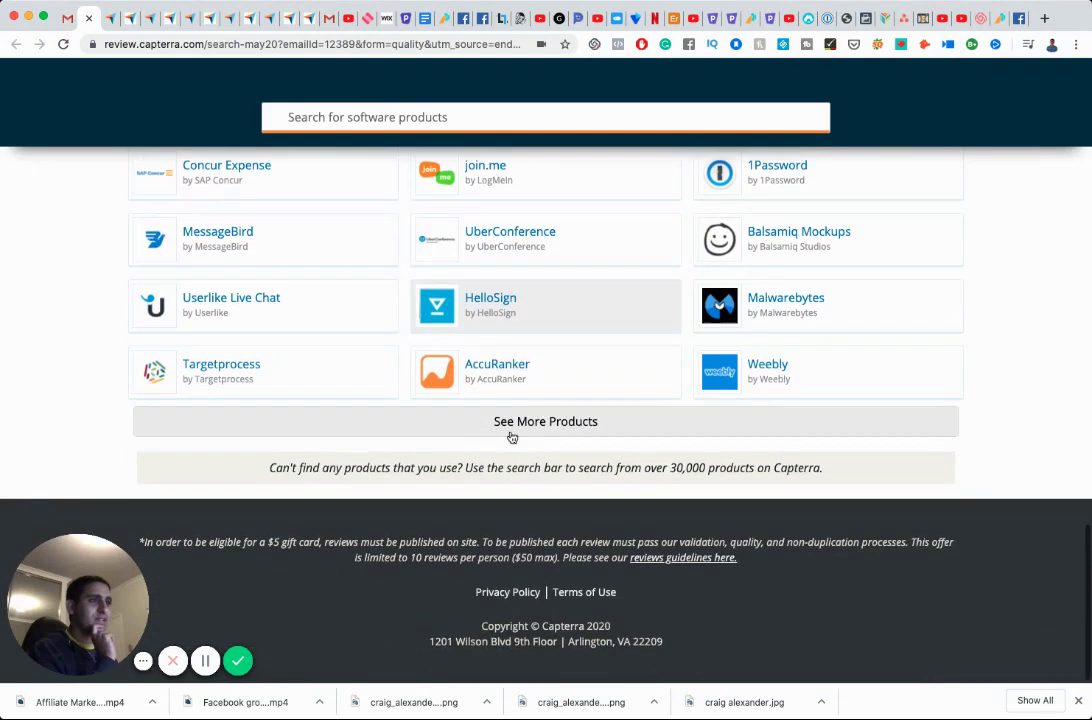
{"action": "left_click", "coordinate": [512, 428]}
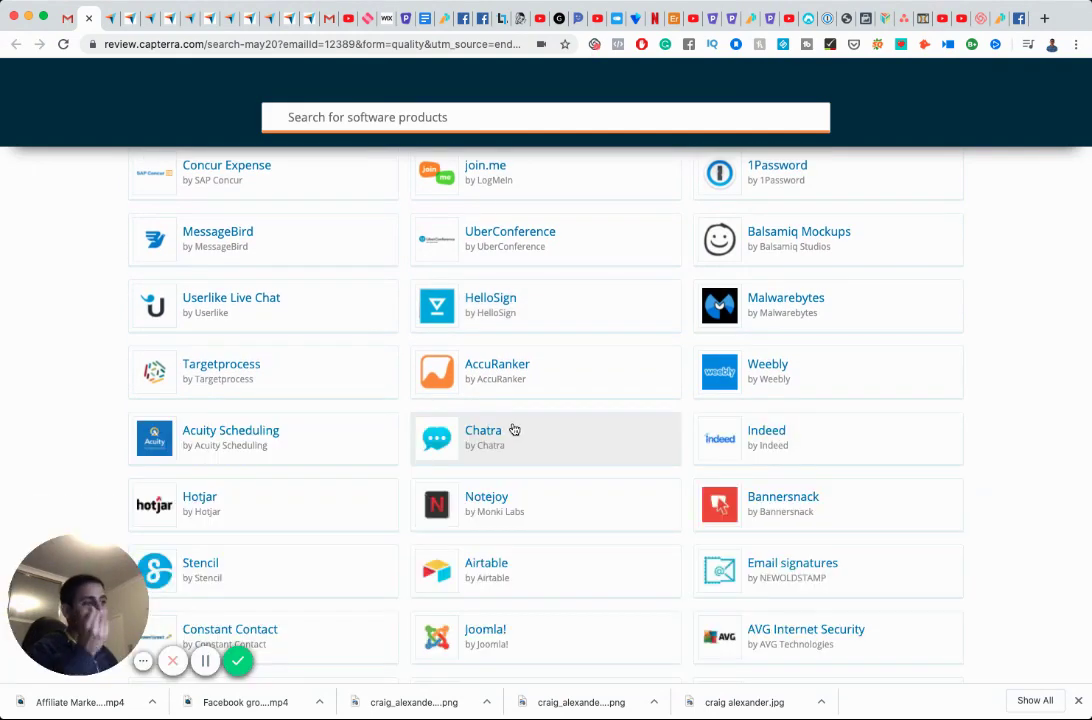
Load two further batches of products, then go back to the Capterra reviews email in Gmail.
{"action": "scroll", "coordinate": [420, 402], "scroll_direction": "down", "scroll_amount": 6}
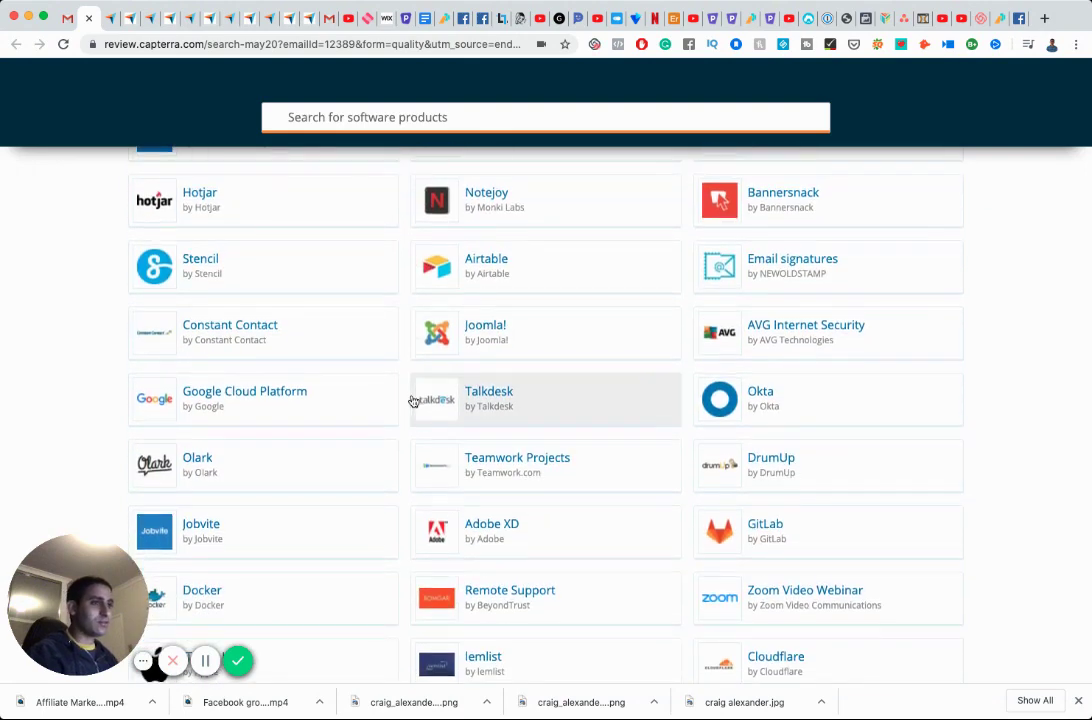
{"action": "scroll", "coordinate": [413, 401], "scroll_direction": "down", "scroll_amount": 7}
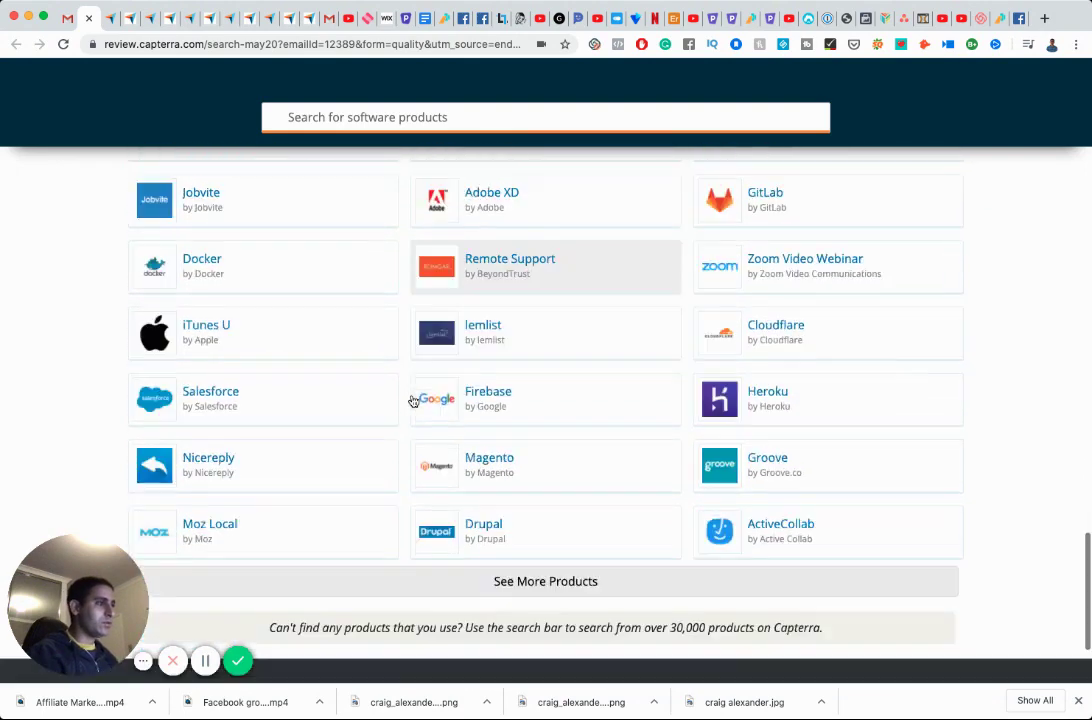
{"action": "scroll", "coordinate": [413, 401], "scroll_direction": "down", "scroll_amount": 4}
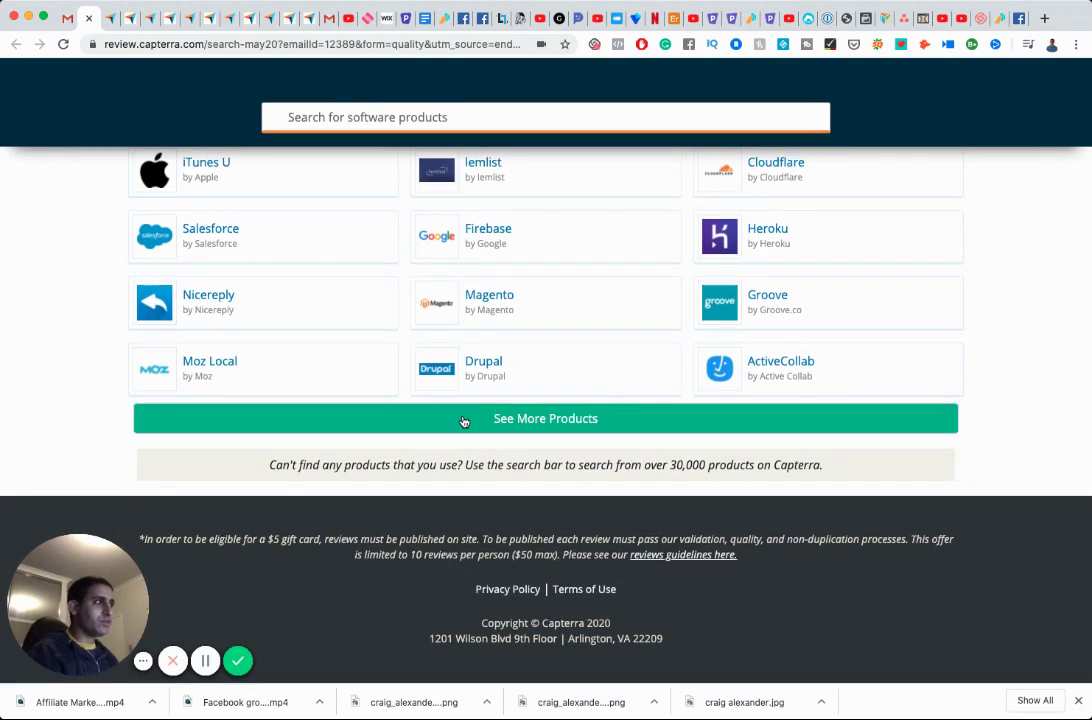
{"action": "left_click", "coordinate": [463, 421]}
{"action": "scroll", "coordinate": [415, 398], "scroll_direction": "down", "scroll_amount": 5}
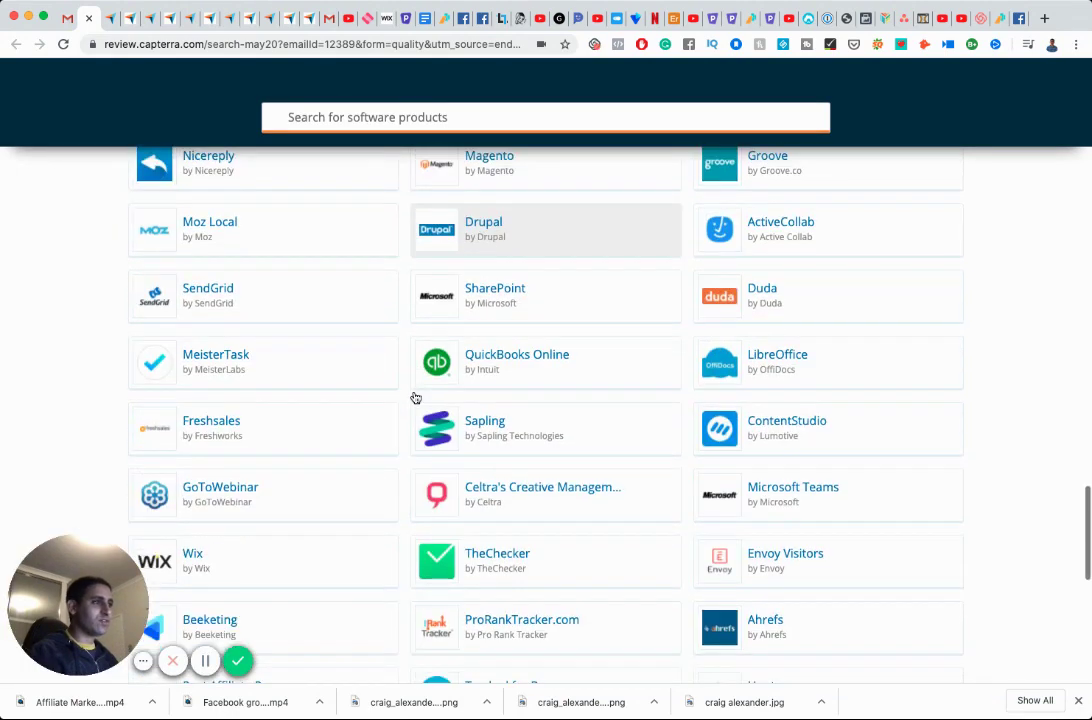
{"action": "scroll", "coordinate": [415, 398], "scroll_direction": "up", "scroll_amount": 1}
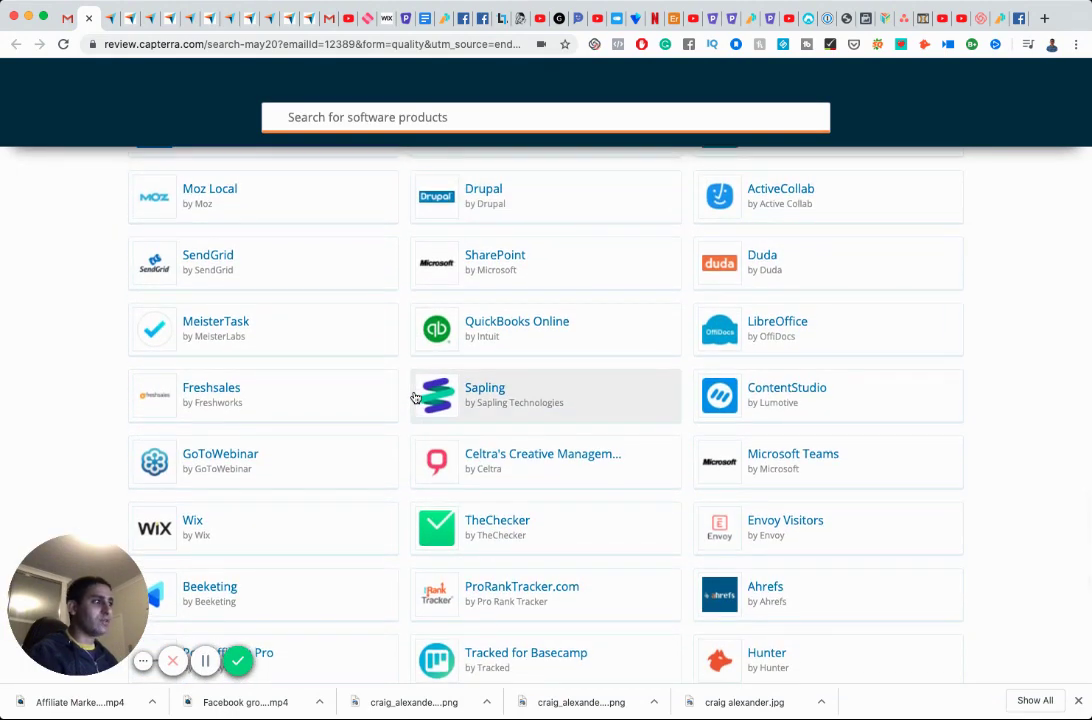
{"action": "scroll", "coordinate": [415, 398], "scroll_direction": "down", "scroll_amount": 8}
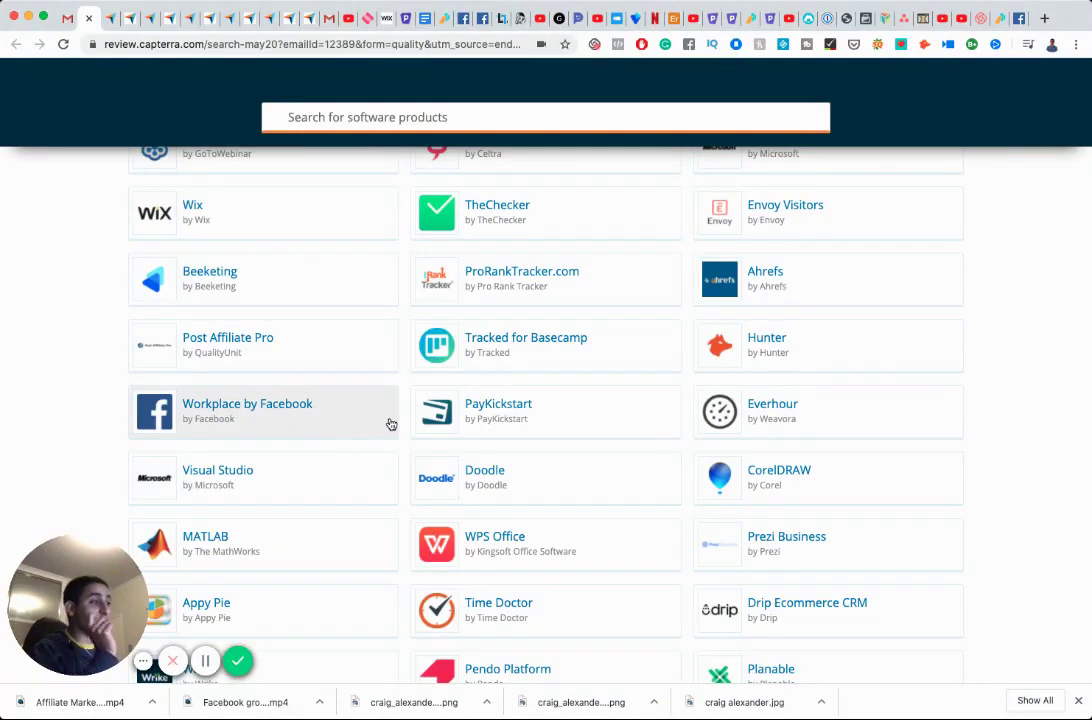
{"action": "scroll", "coordinate": [391, 424], "scroll_direction": "down", "scroll_amount": 6}
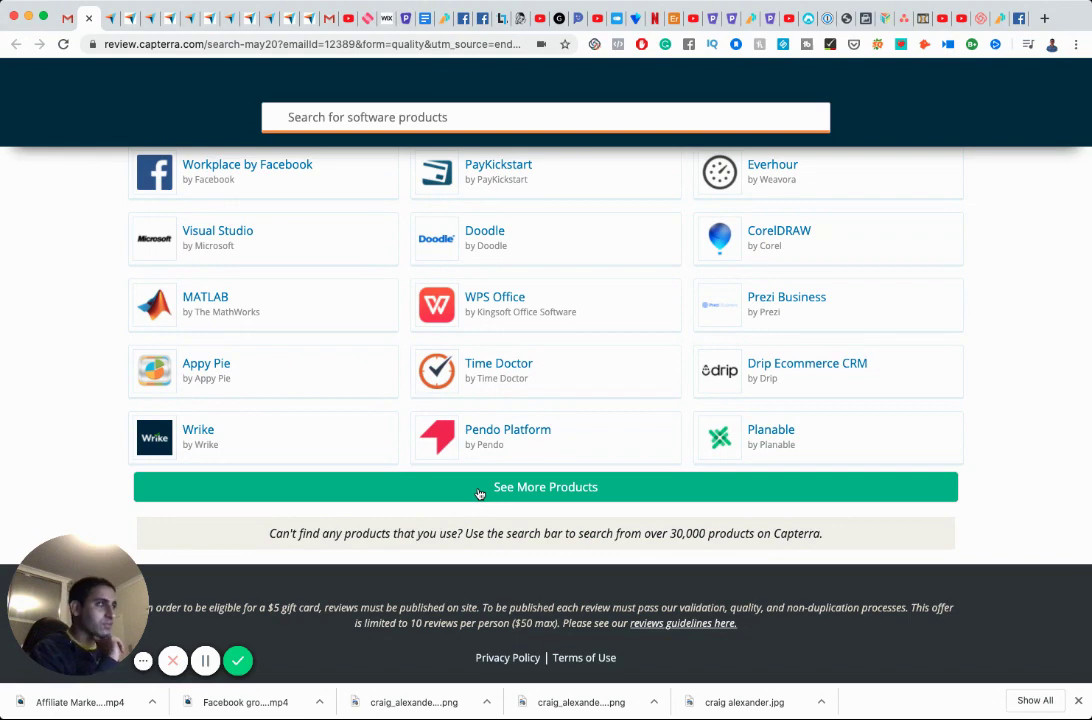
{"action": "left_click", "coordinate": [479, 490]}
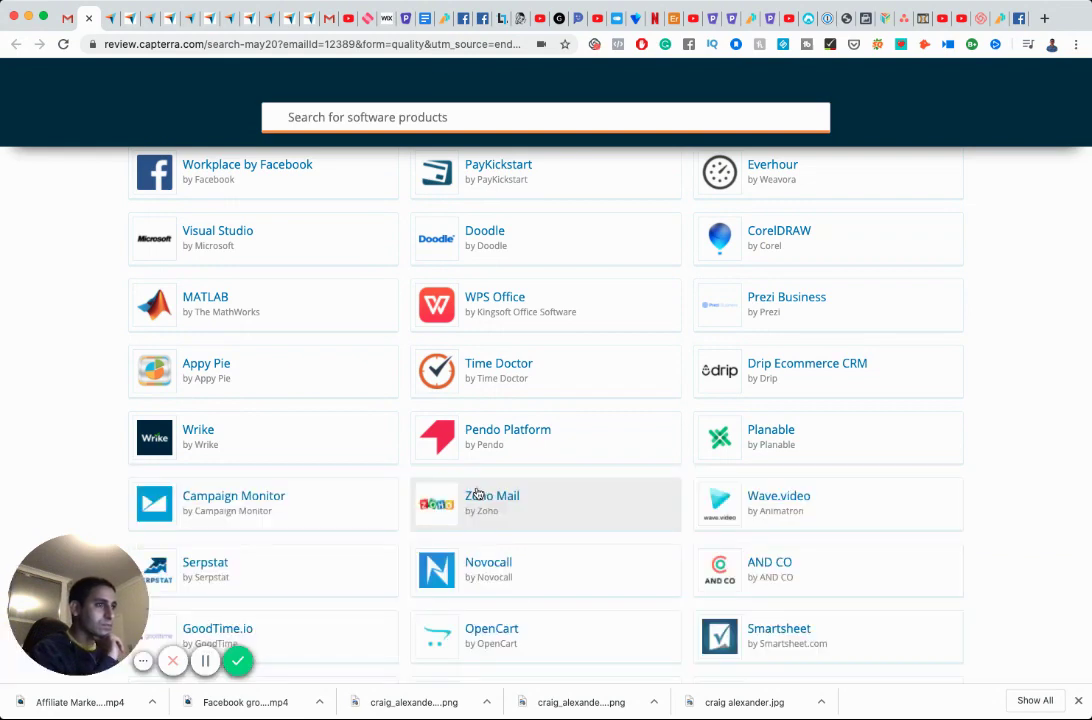
{"action": "scroll", "coordinate": [346, 452], "scroll_direction": "down", "scroll_amount": 4}
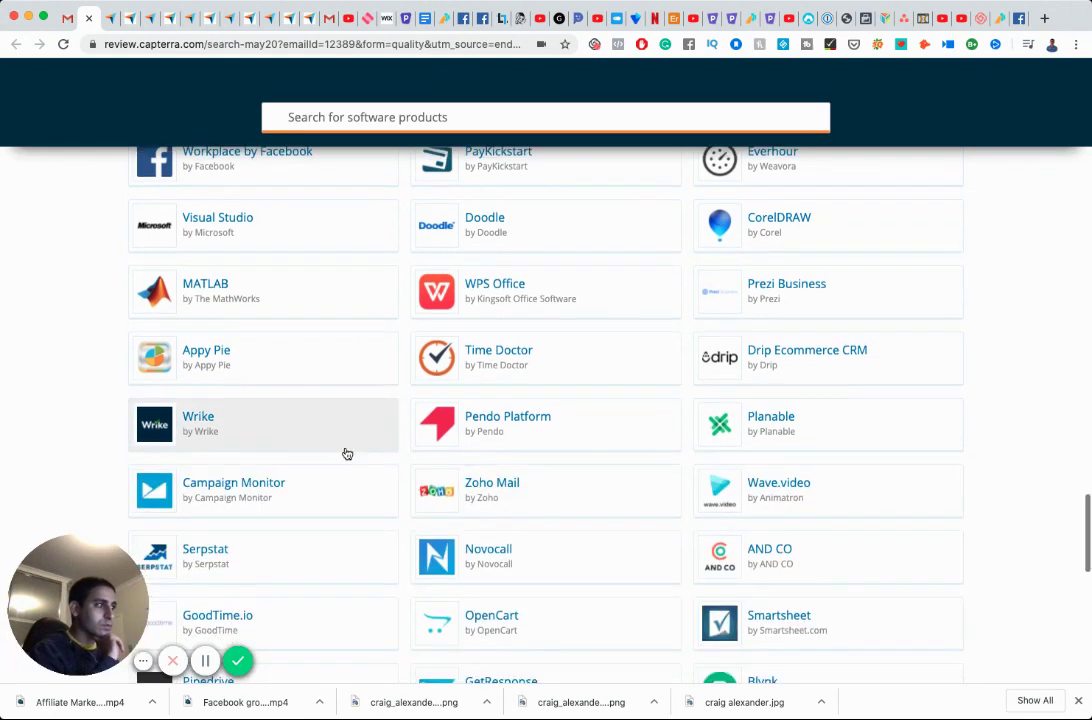
{"action": "scroll", "coordinate": [346, 454], "scroll_direction": "down", "scroll_amount": 1}
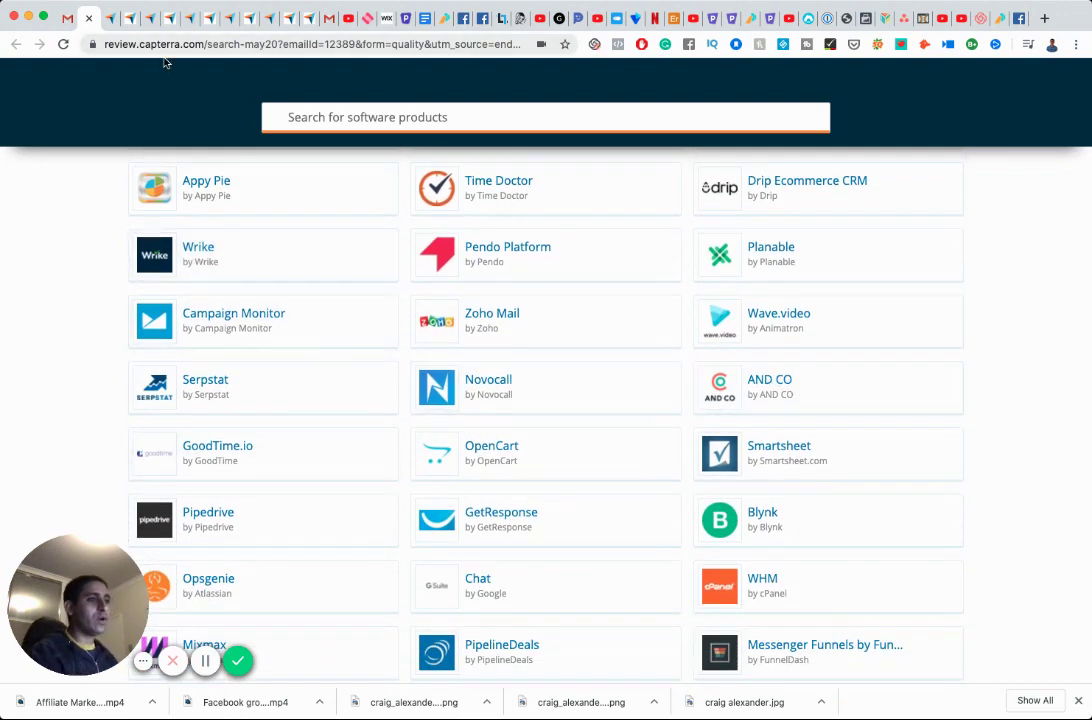
{"action": "left_click", "coordinate": [62, 18]}
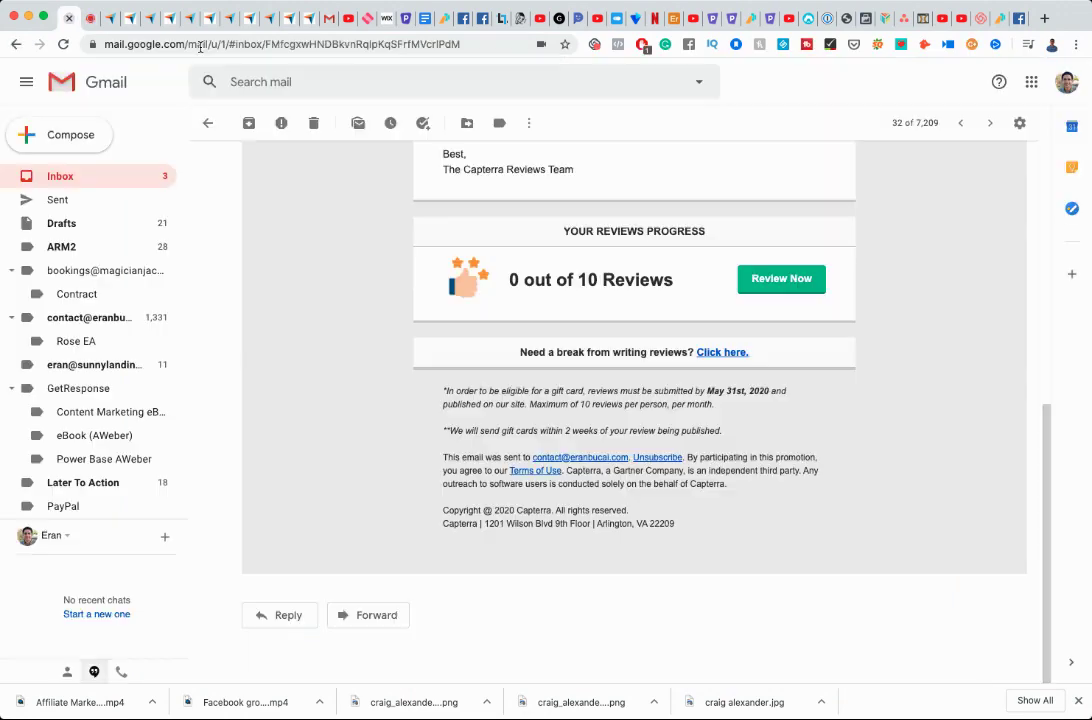
Search Gmail for 'and co capterra', open the AND CO review thank-you thread, then return to Capterra.
{"action": "left_click", "coordinate": [263, 81]}
{"action": "type", "text": "an"}
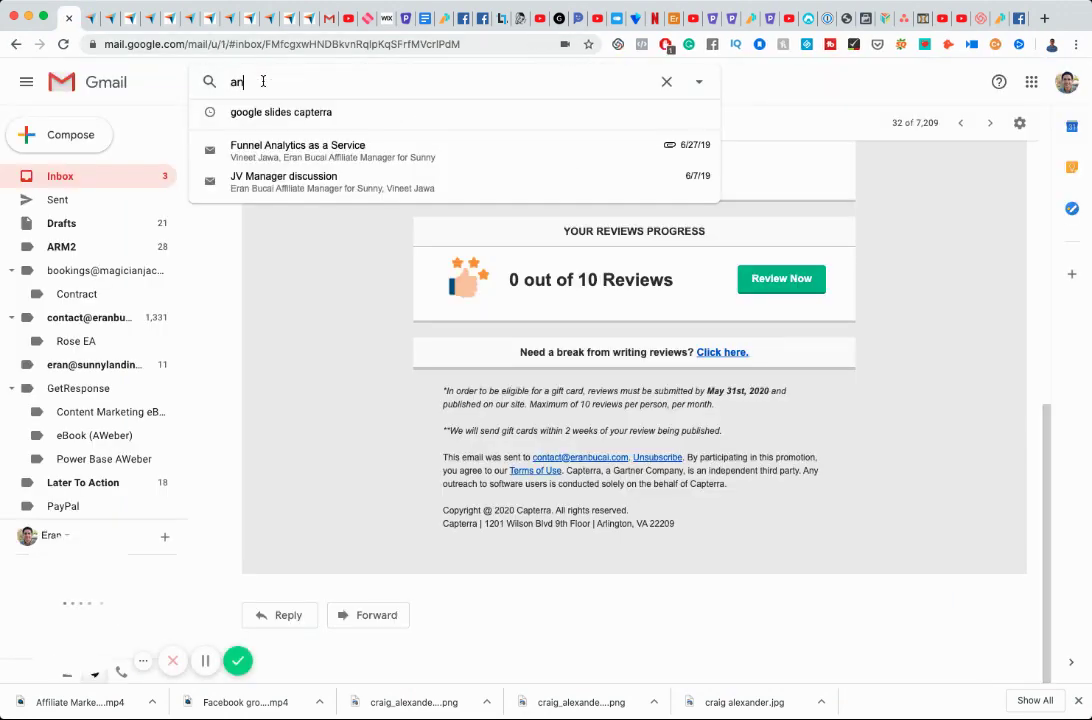
{"action": "type", "text": "d co"}
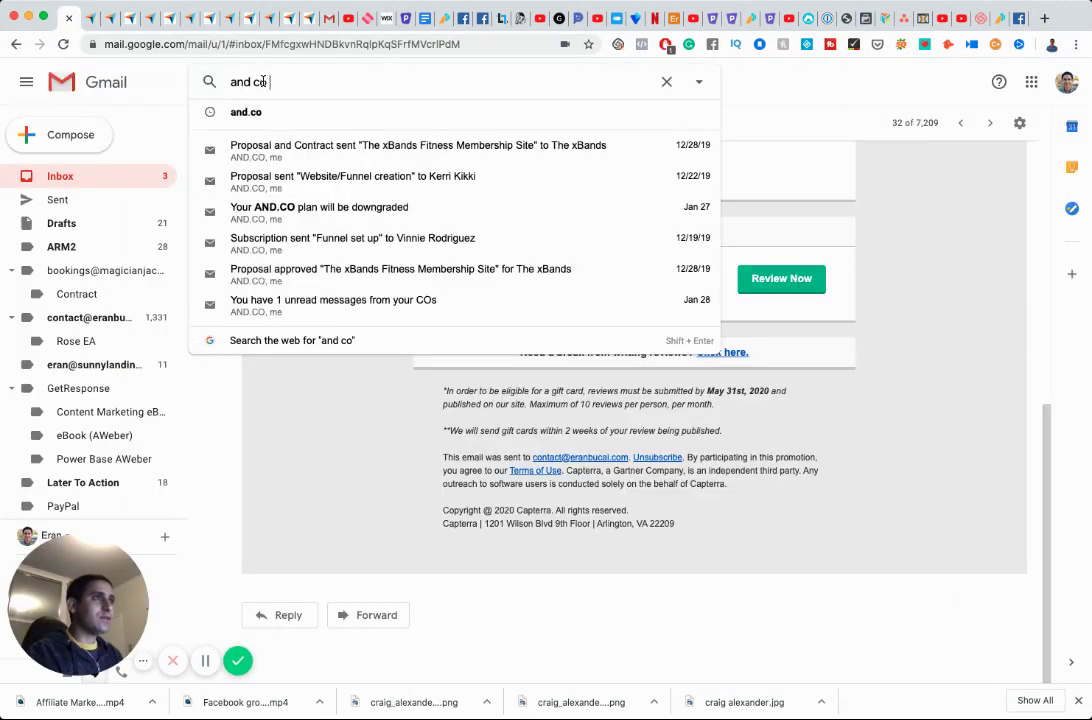
{"action": "type", "text": " capterr"}
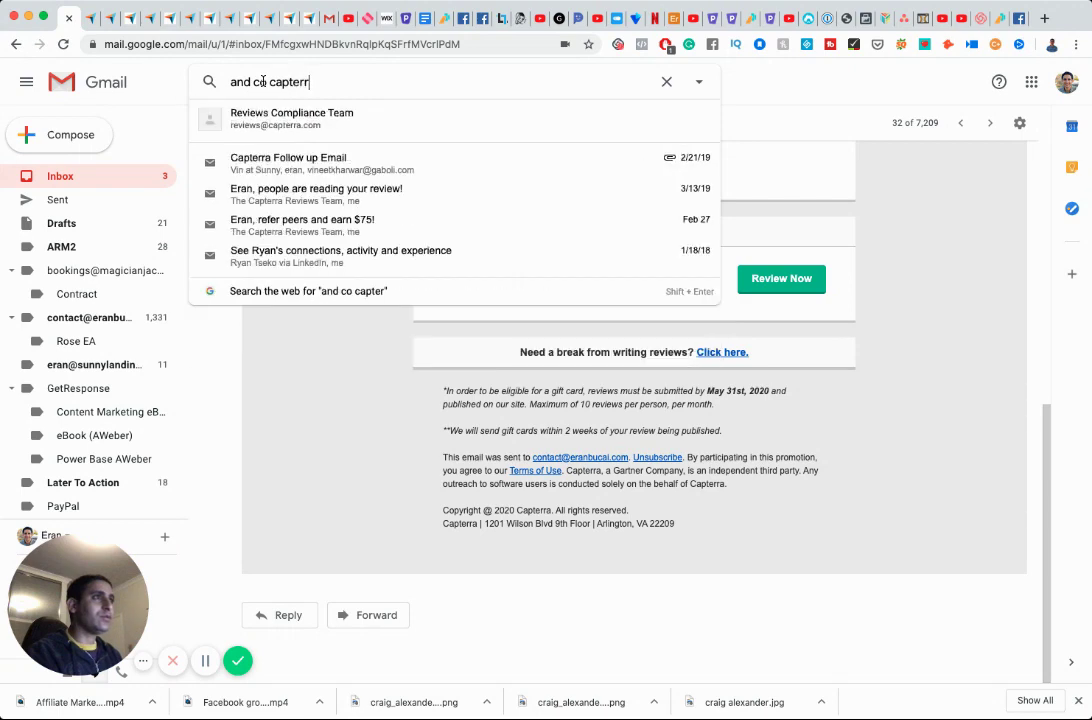
{"action": "type", "text": "a"}
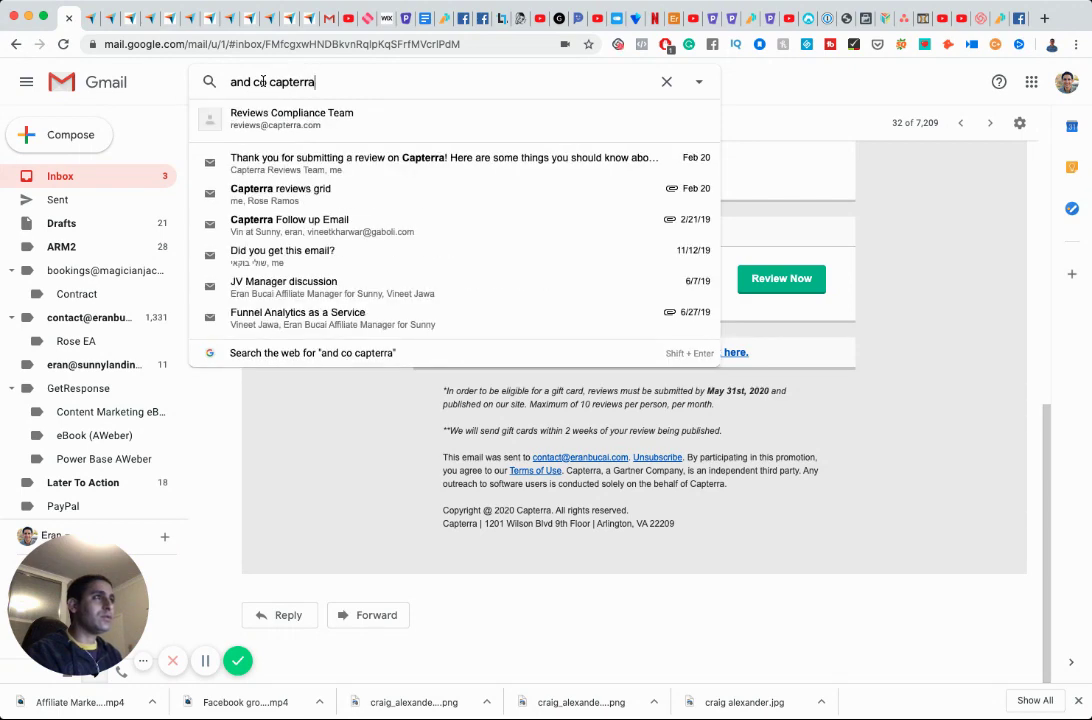
{"action": "key", "text": "Return"}
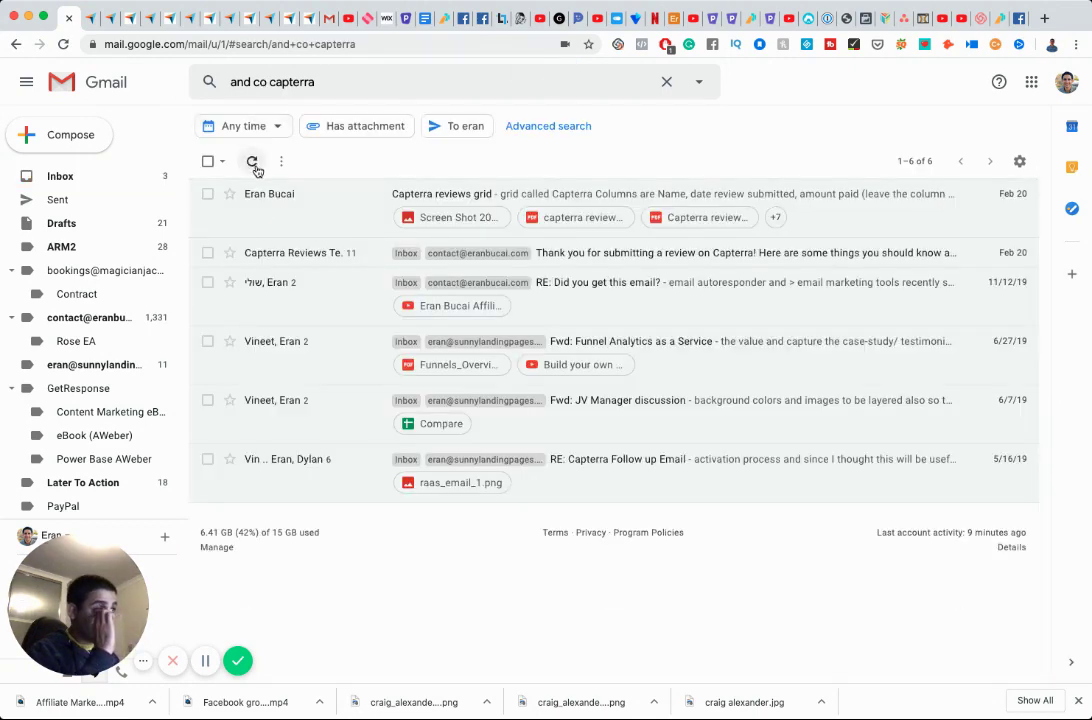
{"action": "left_click", "coordinate": [266, 253]}
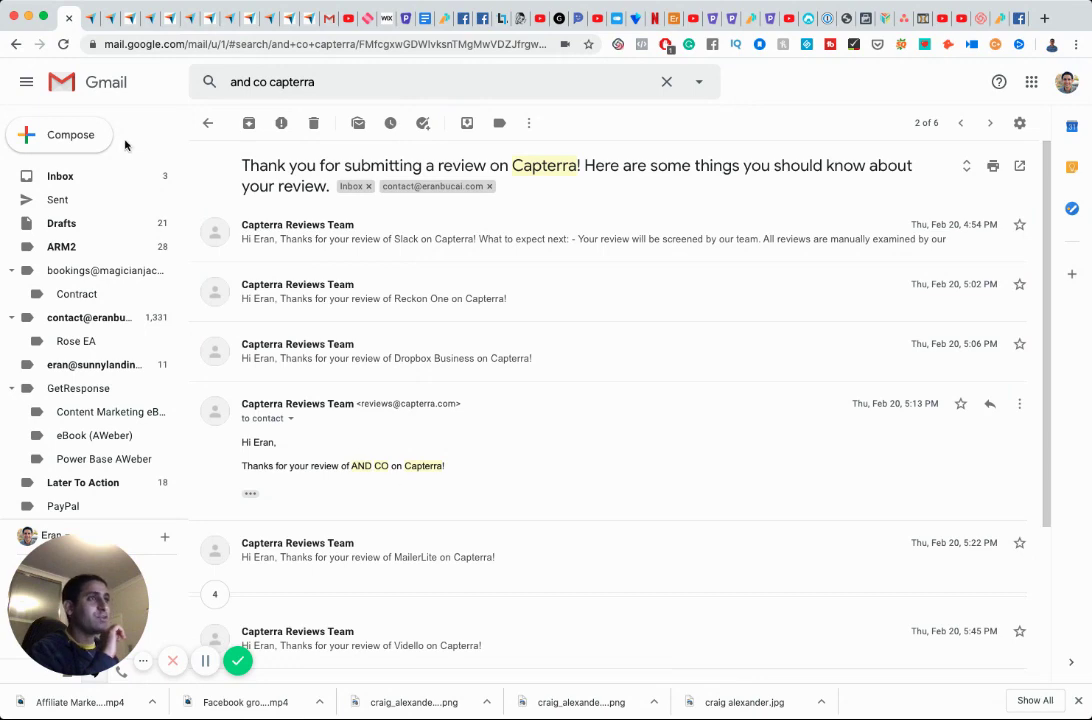
{"action": "left_click", "coordinate": [88, 20]}
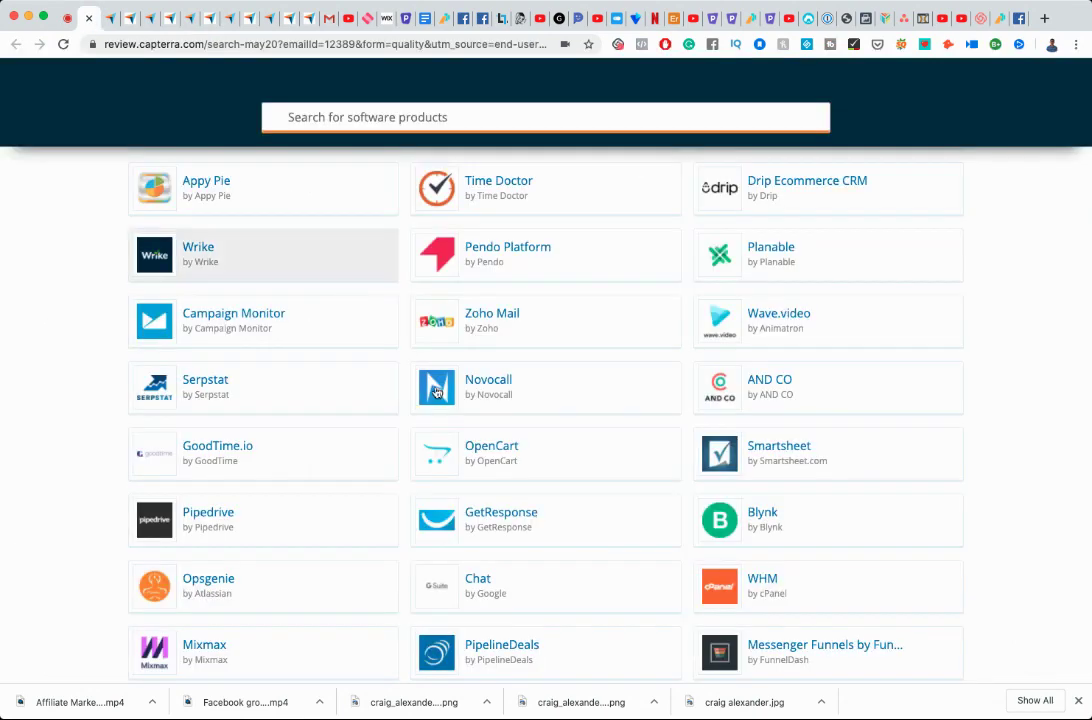
Scroll the products-to-review grid and load more products until the Favro card appears.
{"action": "scroll", "coordinate": [438, 468], "scroll_direction": "down", "scroll_amount": 5}
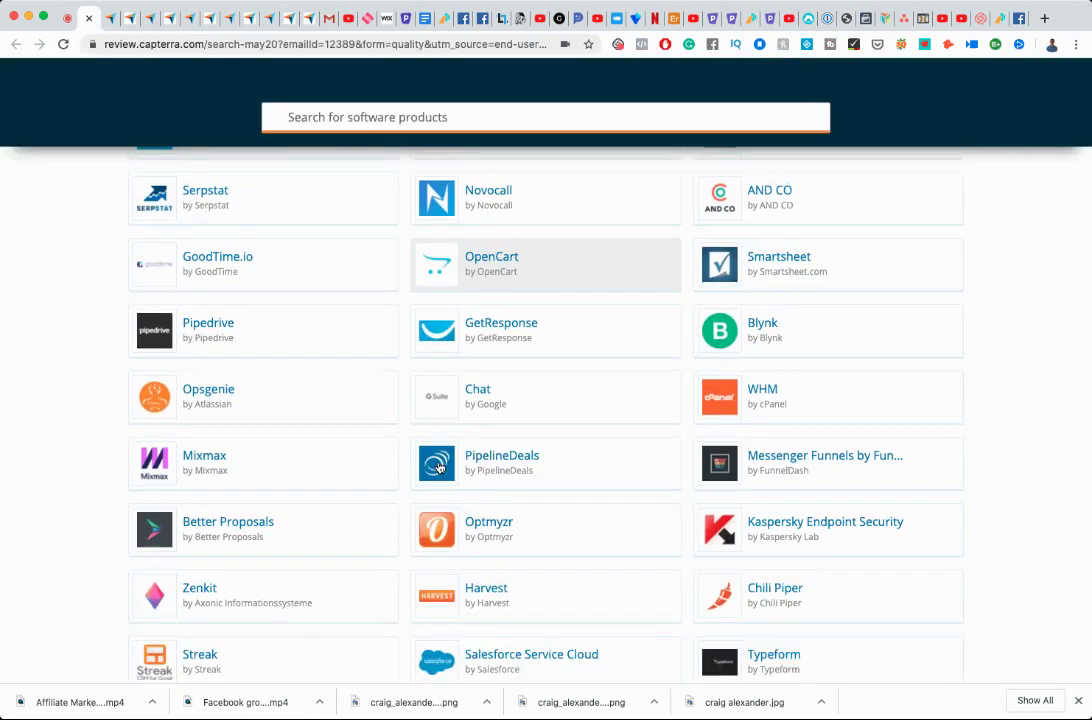
{"action": "scroll", "coordinate": [438, 468], "scroll_direction": "down", "scroll_amount": 4}
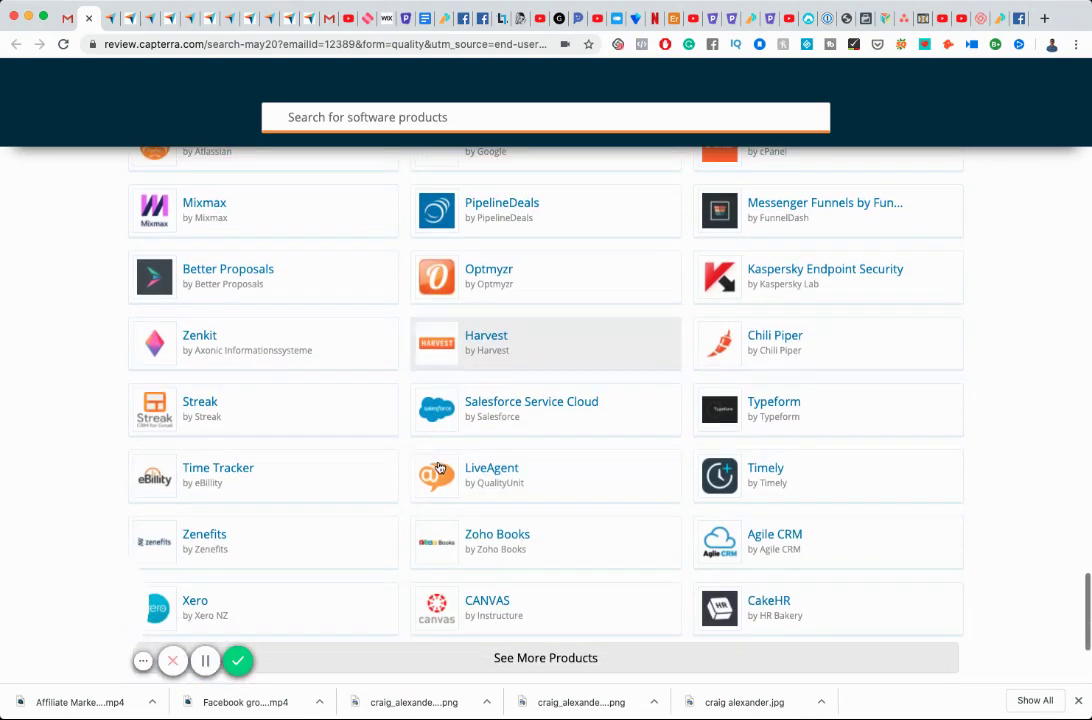
{"action": "scroll", "coordinate": [432, 458], "scroll_direction": "down", "scroll_amount": 3}
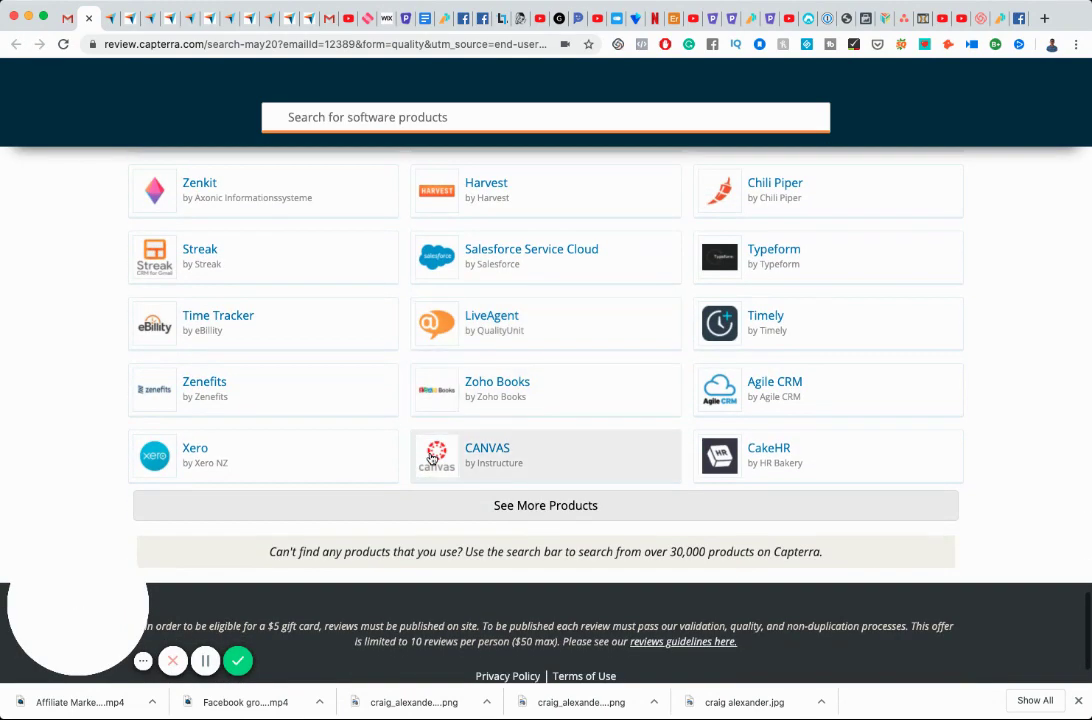
{"action": "left_click", "coordinate": [568, 510]}
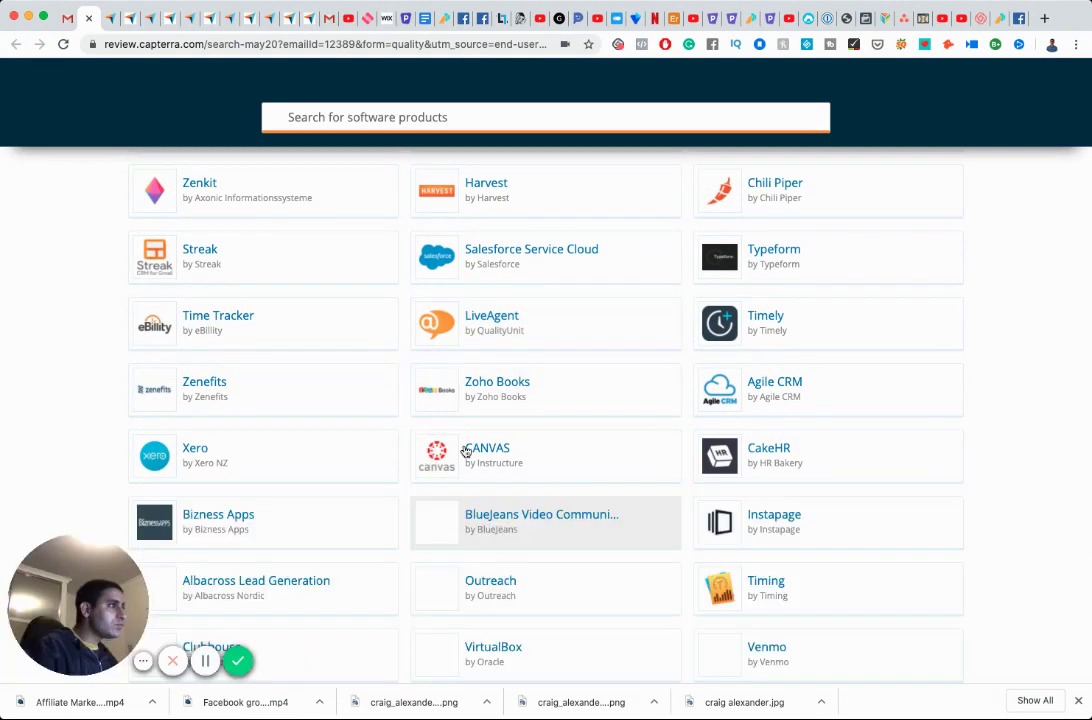
{"action": "scroll", "coordinate": [432, 435], "scroll_direction": "down", "scroll_amount": 4}
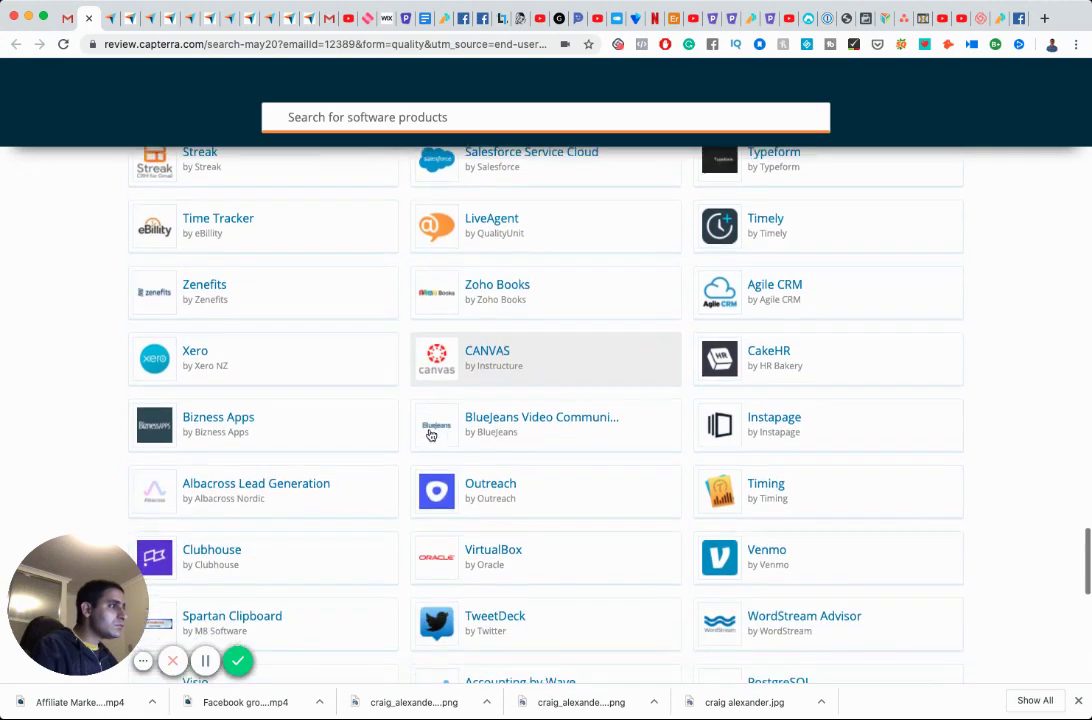
{"action": "scroll", "coordinate": [425, 430], "scroll_direction": "down", "scroll_amount": 2}
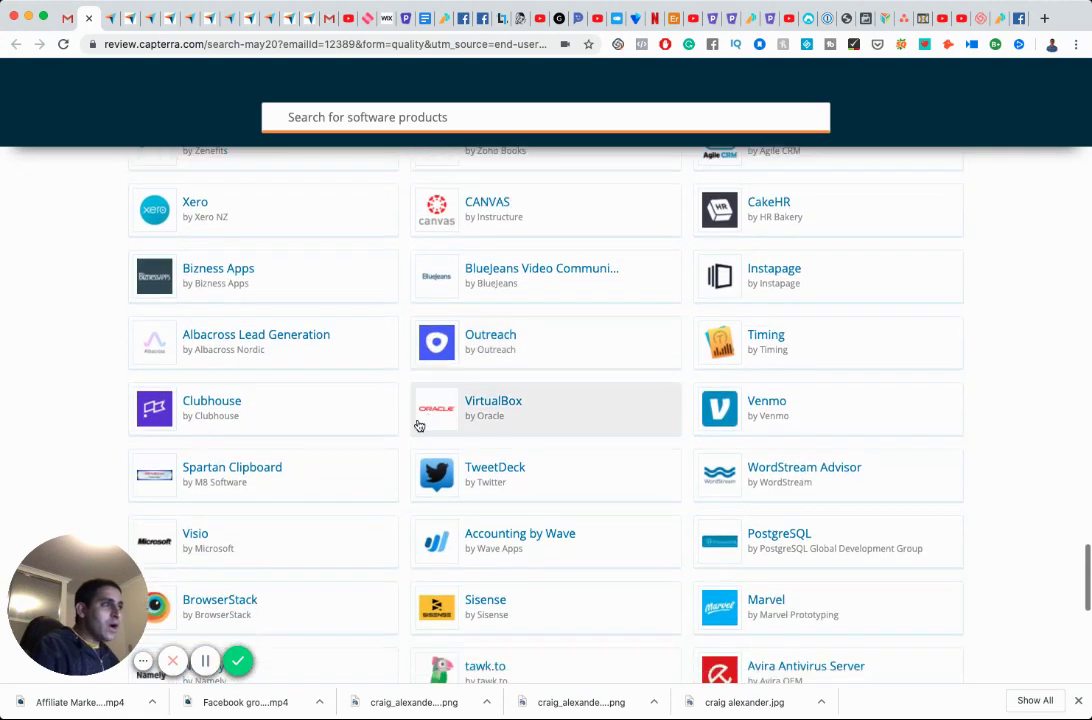
{"action": "scroll", "coordinate": [417, 424], "scroll_direction": "down", "scroll_amount": 1}
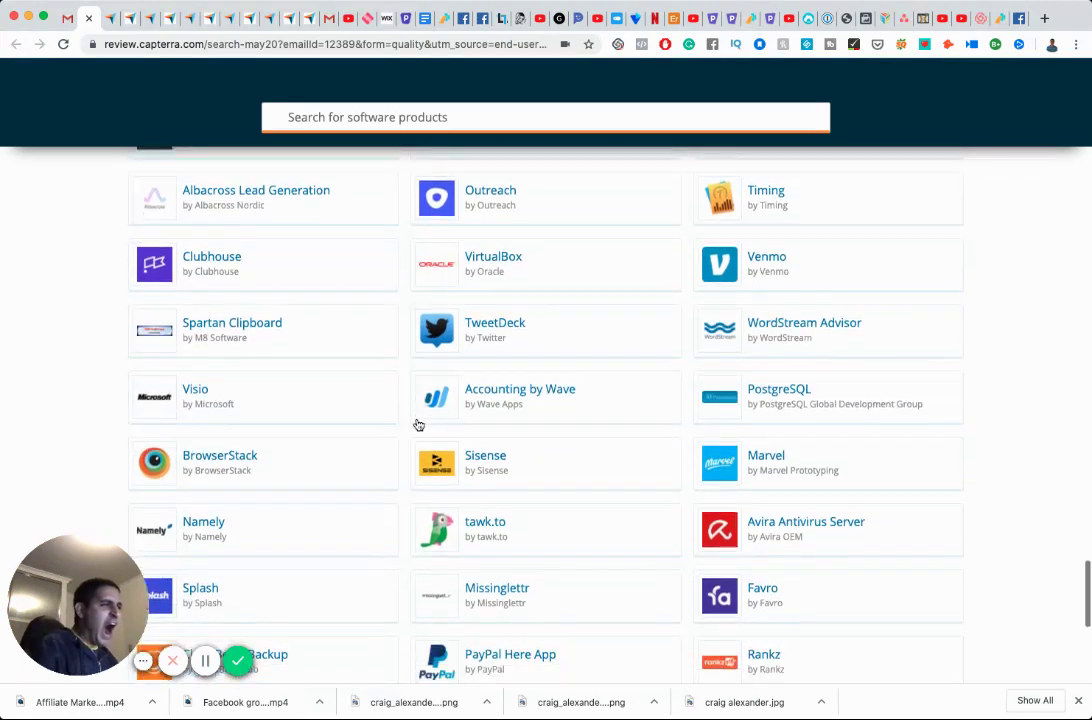
{"action": "scroll", "coordinate": [417, 424], "scroll_direction": "down", "scroll_amount": 2}
{"action": "scroll", "coordinate": [418, 425], "scroll_direction": "down", "scroll_amount": 1}
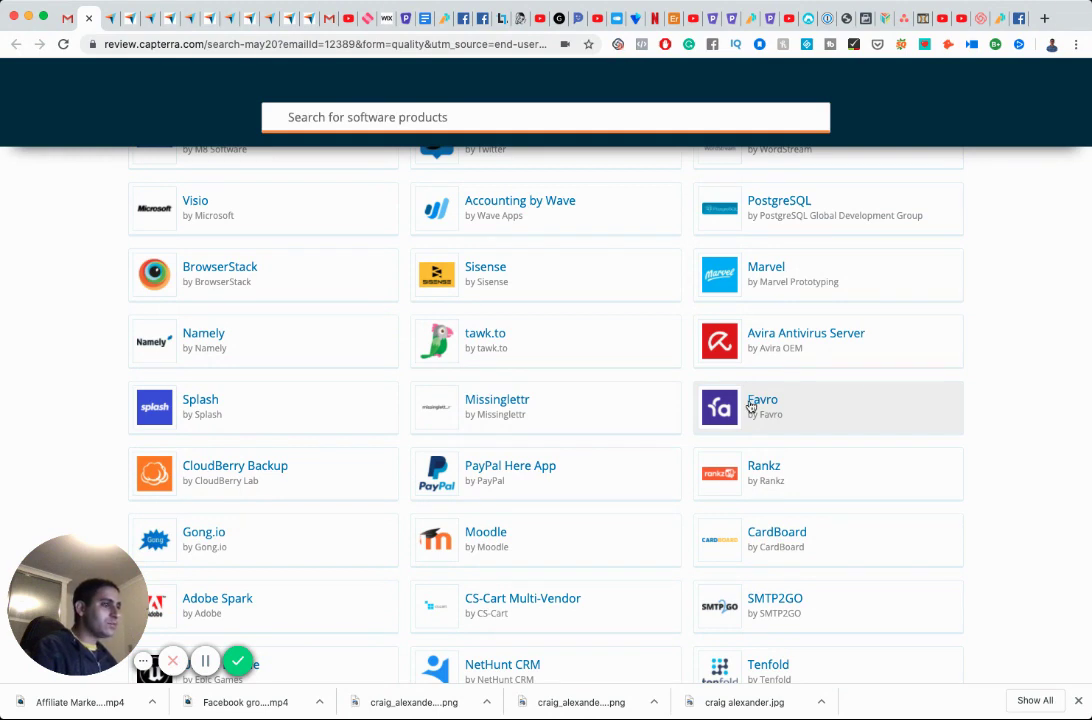
{"action": "scroll", "coordinate": [751, 406], "scroll_direction": "down", "scroll_amount": 3}
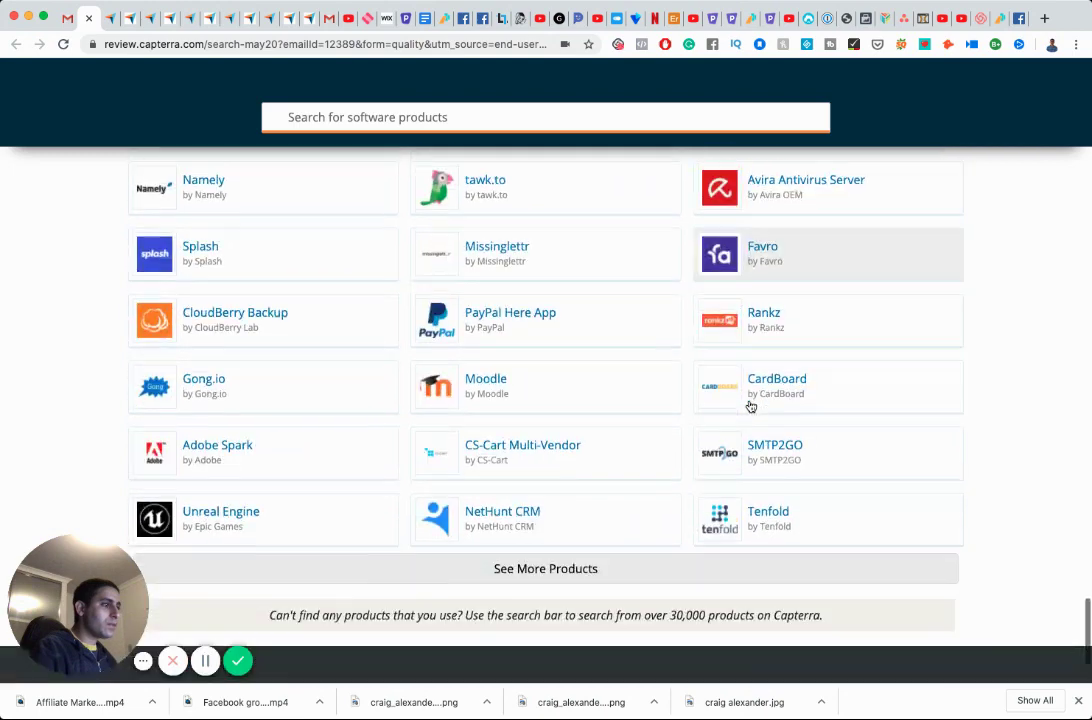
{"action": "scroll", "coordinate": [751, 406], "scroll_direction": "up", "scroll_amount": 2}
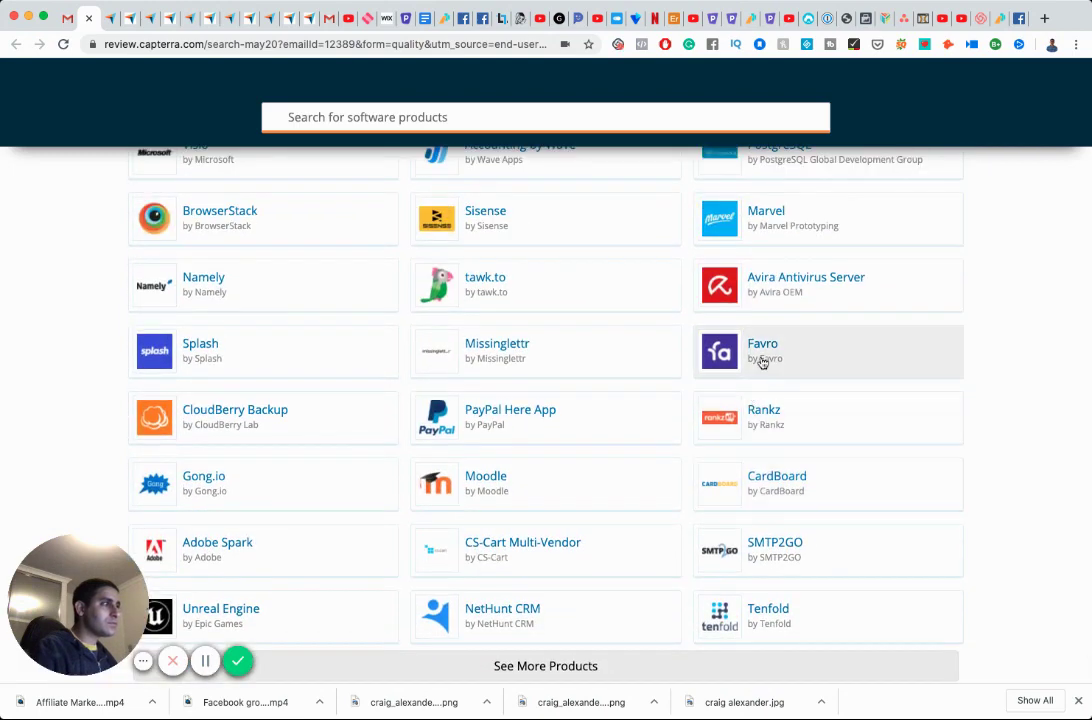
In a new tab, try loading favro.co and then favro.io.
{"action": "left_click", "coordinate": [1044, 18]}
{"action": "type", "text": "favro"}
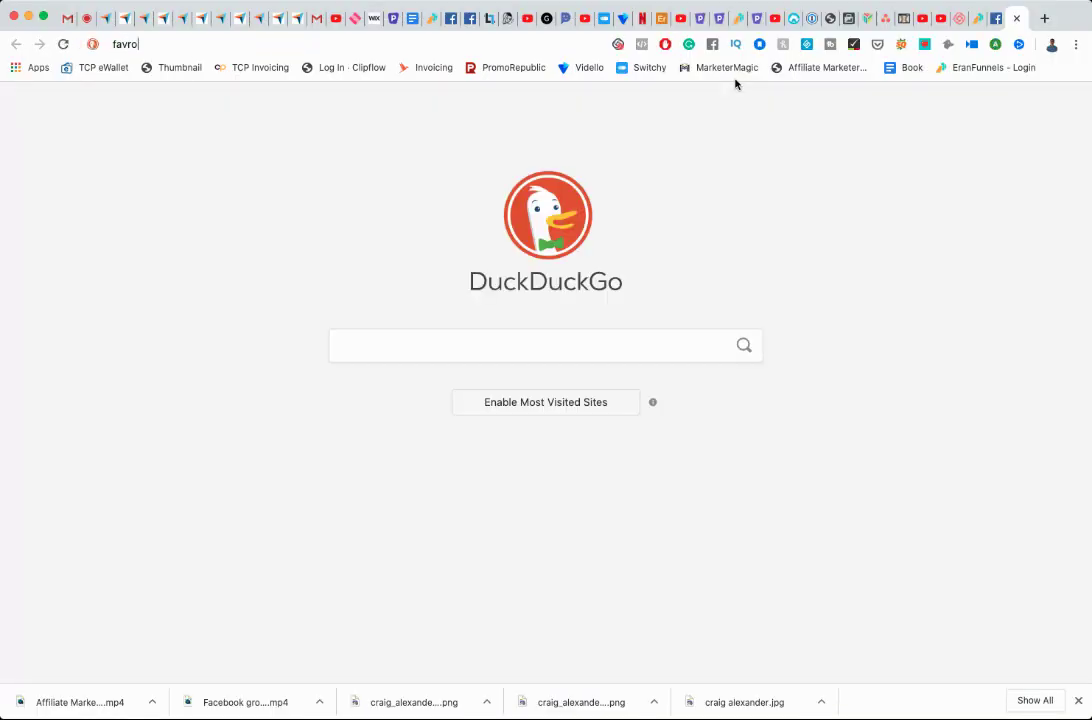
{"action": "type", "text": ".co"}
{"action": "key", "text": "BackSpace"}
{"action": "key", "text": "Return"}
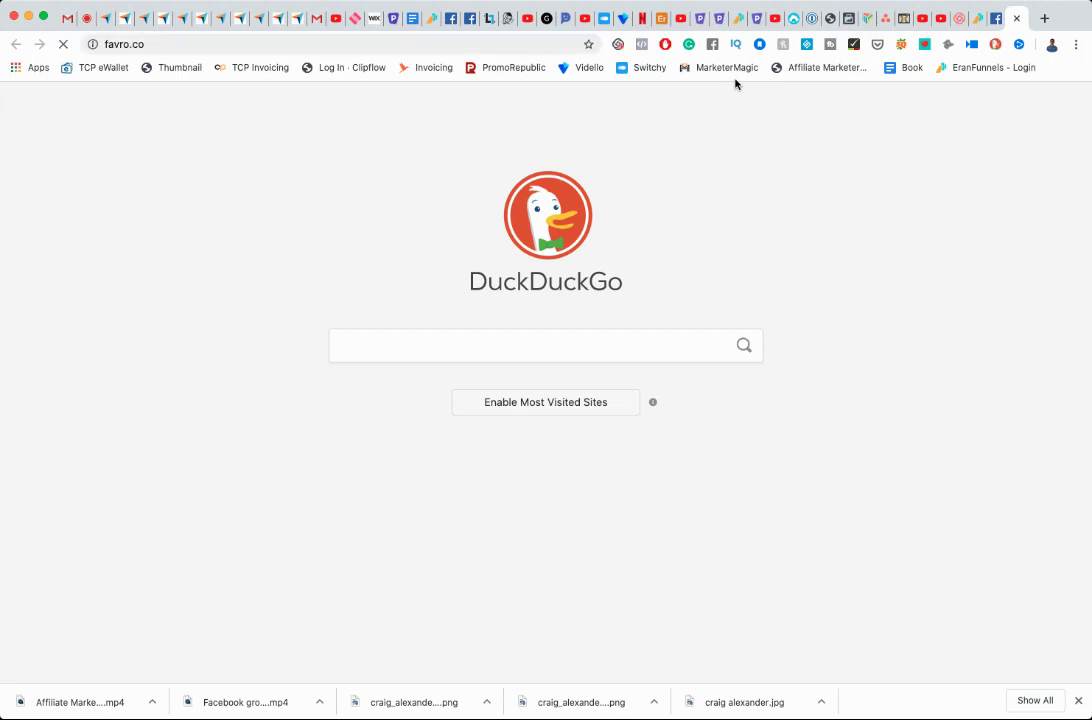
{"action": "left_click", "coordinate": [497, 44]}
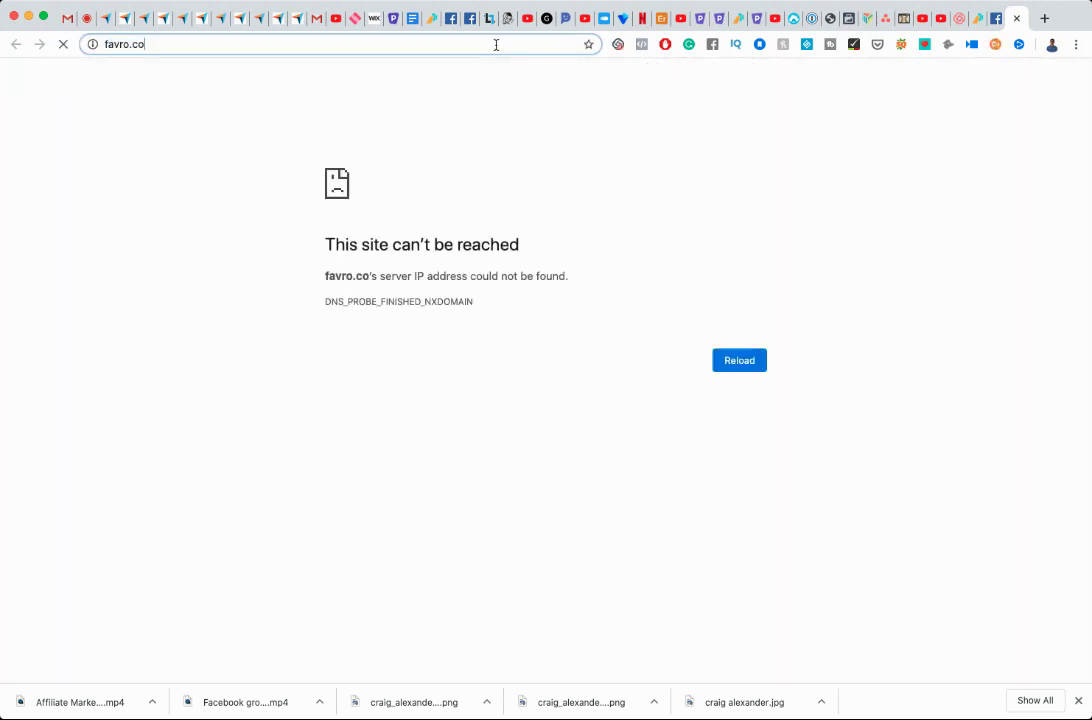
{"action": "key", "text": "BackSpace"}
{"action": "key", "text": "BackSpace"}
{"action": "type", "text": "io"}
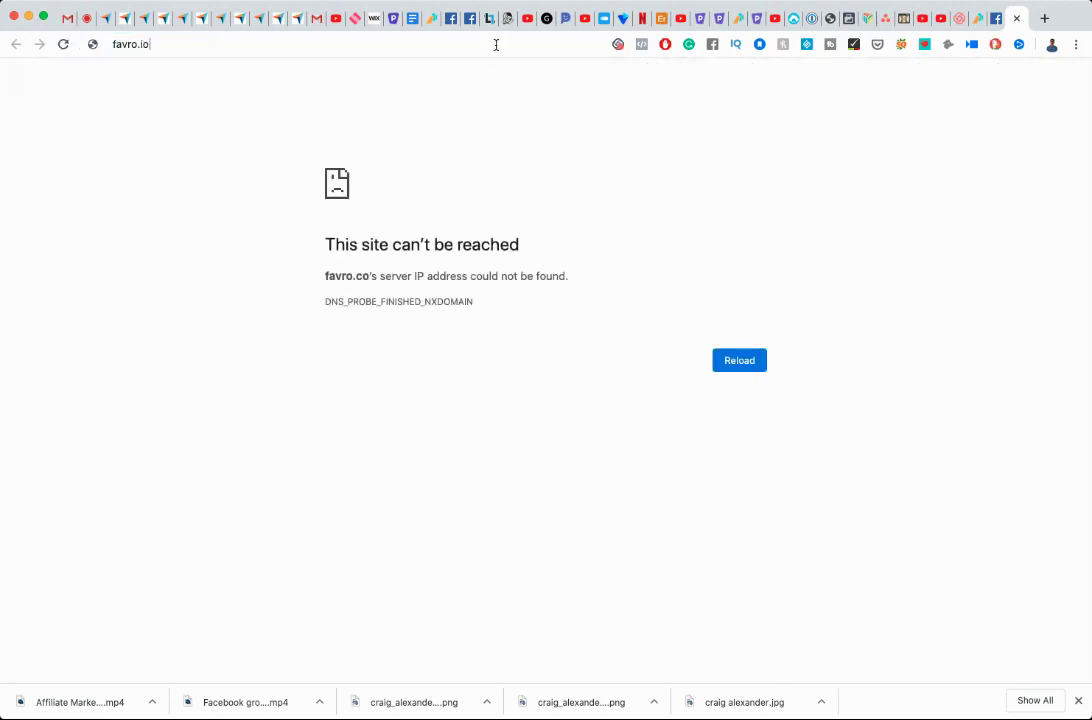
{"action": "key", "text": "Return"}
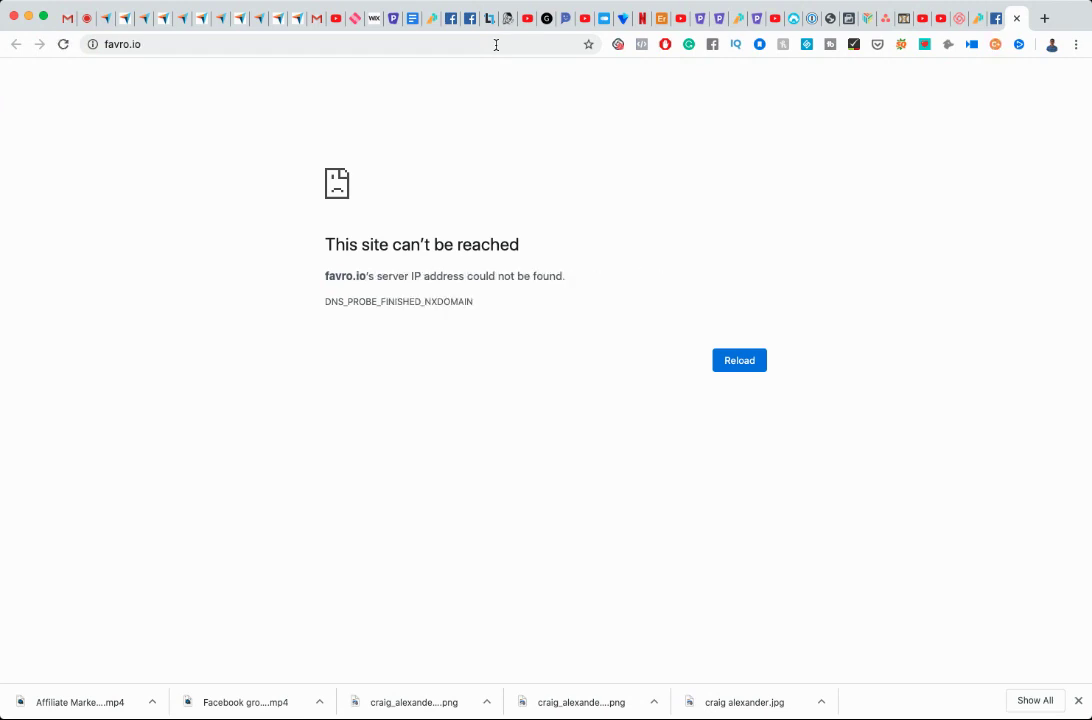
Change the address to favro.com and load Favro's homepage.
{"action": "left_click", "coordinate": [496, 45]}
{"action": "key", "text": "Right"}
{"action": "key", "text": "BackSpace"}
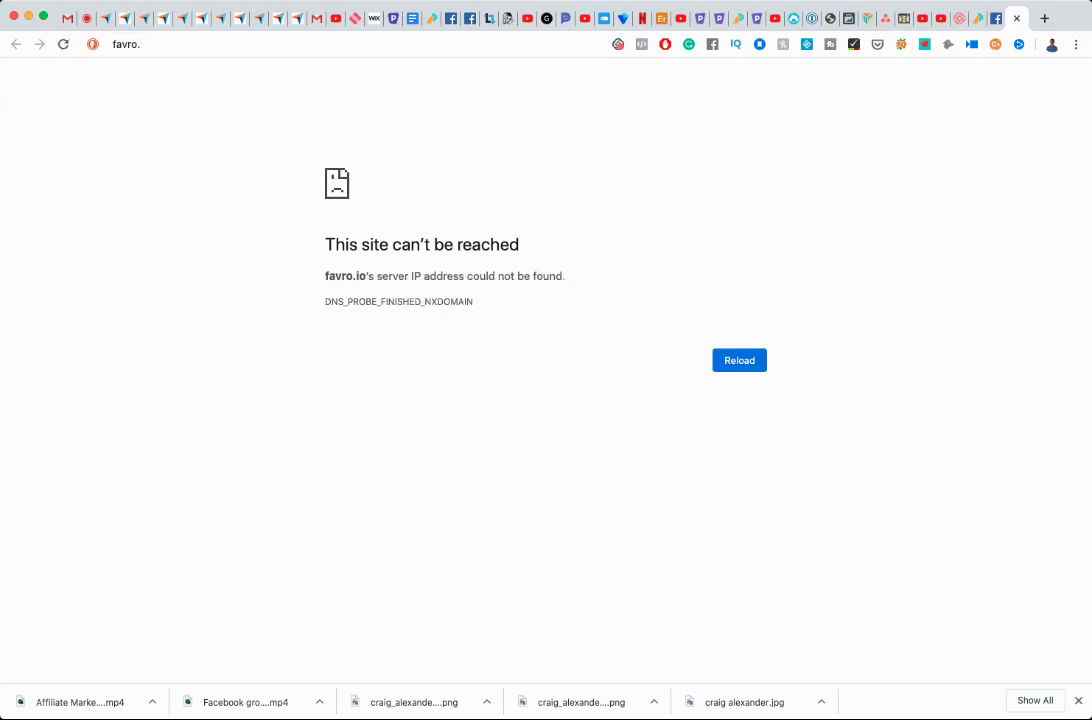
{"action": "type", "text": "com"}
{"action": "key", "text": "Return"}
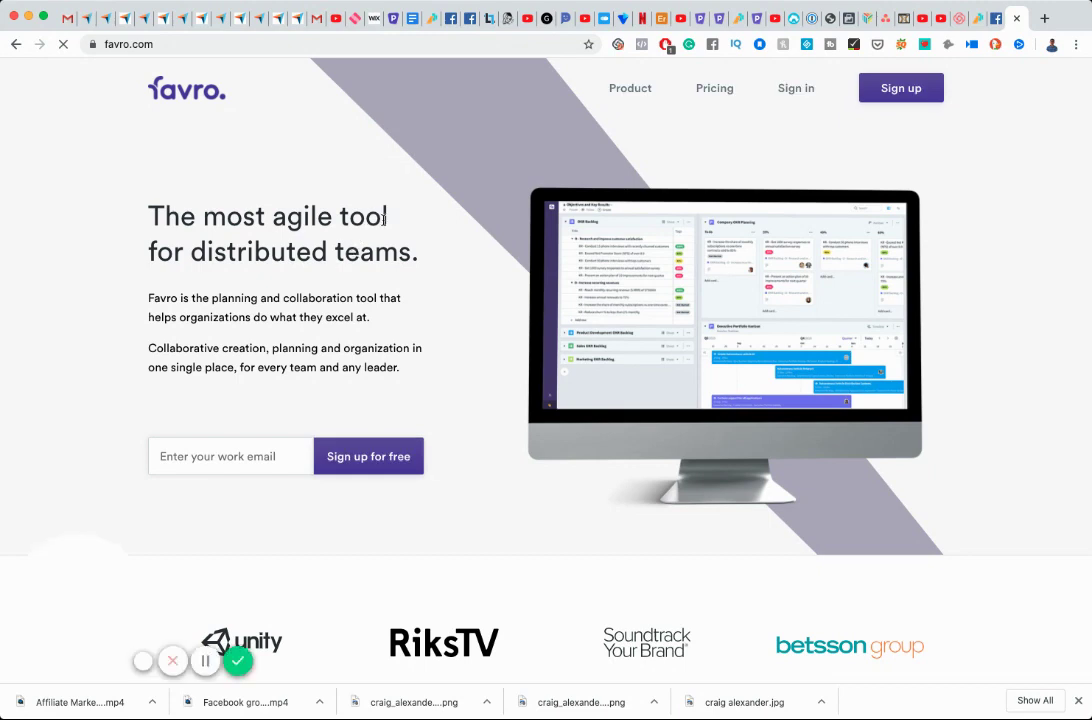
Sign in to Favro and restart the expired trial for another 7 days.
{"action": "left_click", "coordinate": [800, 89]}
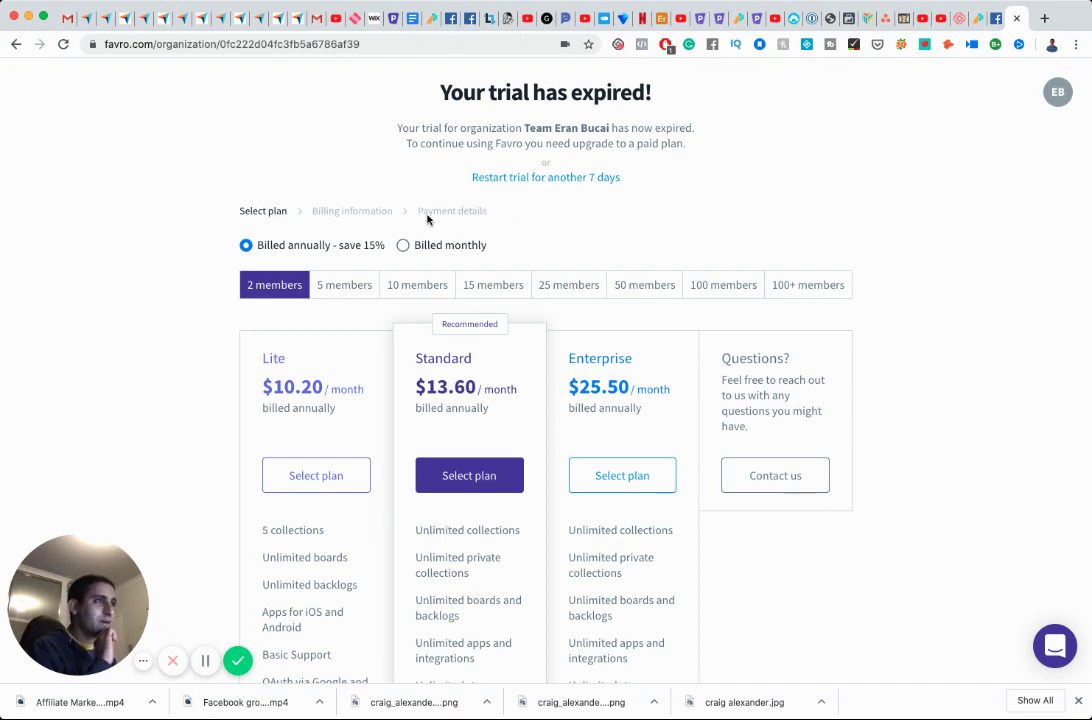
{"action": "scroll", "coordinate": [428, 218], "scroll_direction": "down", "scroll_amount": 2}
{"action": "scroll", "coordinate": [428, 218], "scroll_direction": "down", "scroll_amount": 2}
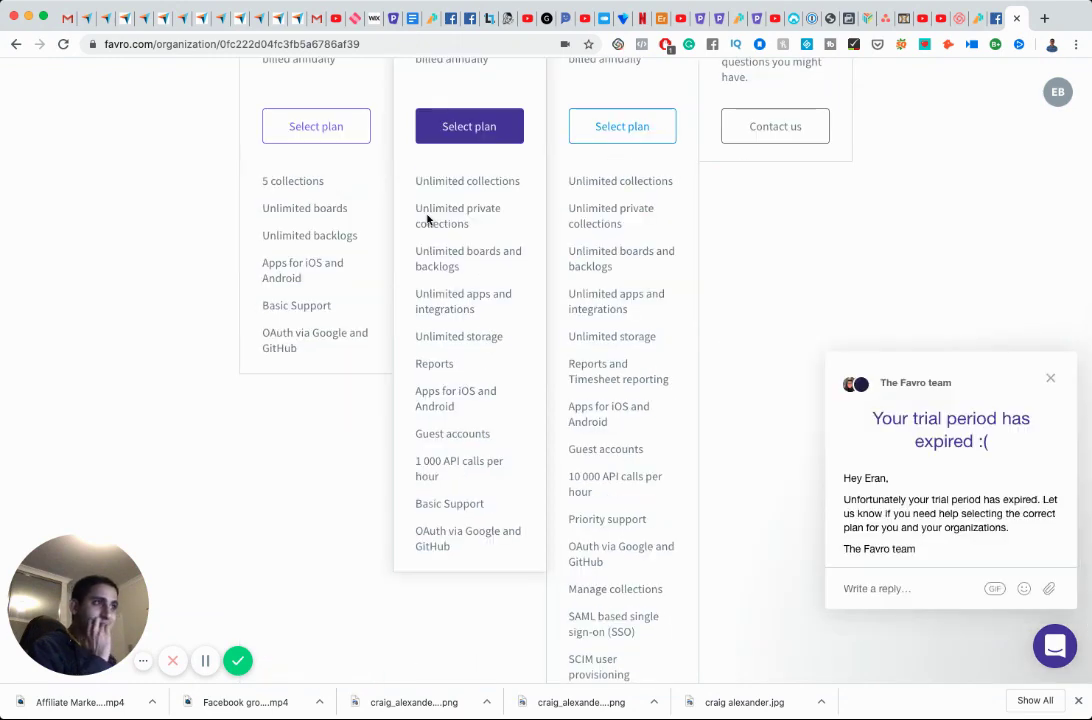
{"action": "scroll", "coordinate": [428, 218], "scroll_direction": "down", "scroll_amount": 1}
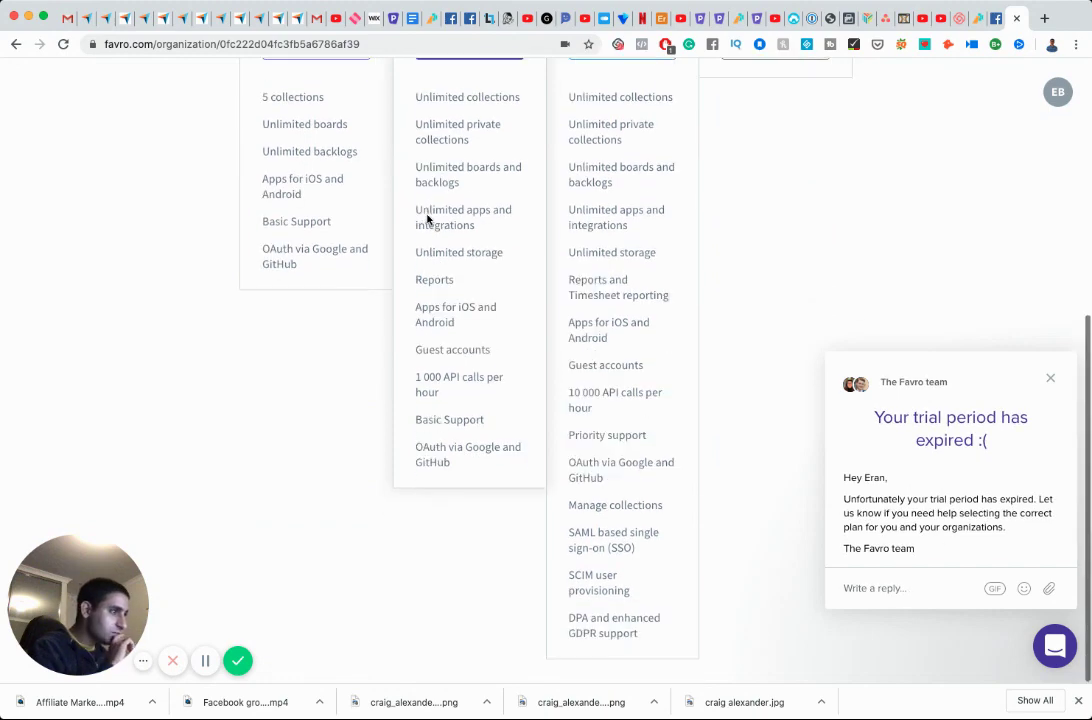
{"action": "scroll", "coordinate": [428, 218], "scroll_direction": "up", "scroll_amount": 5}
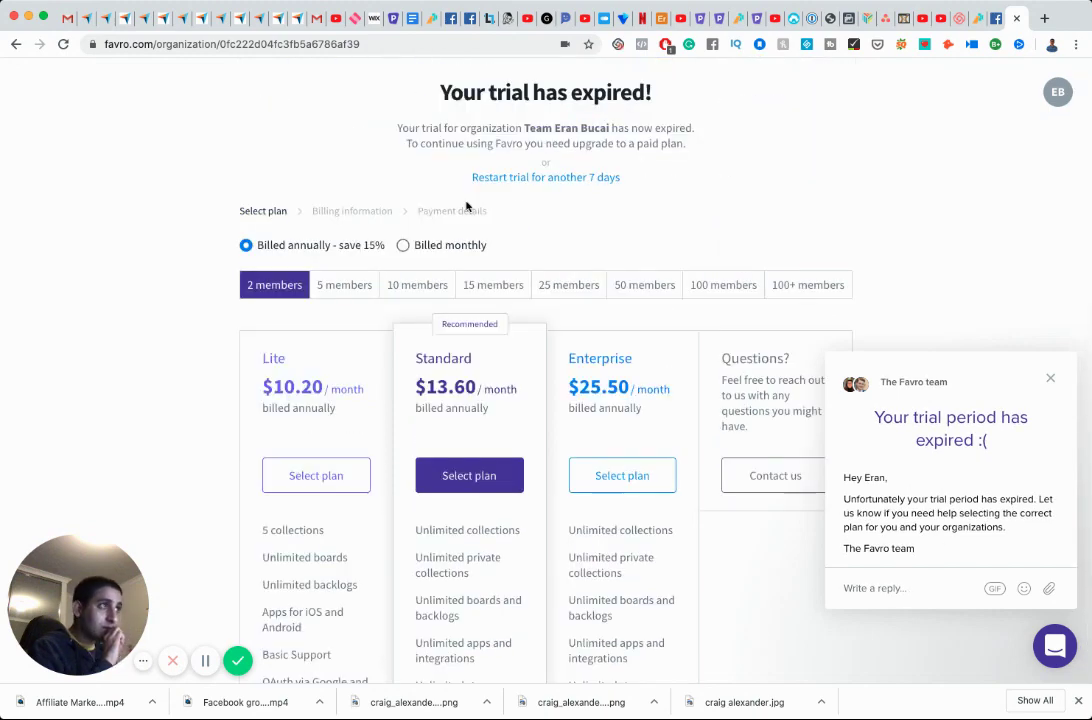
{"action": "left_click", "coordinate": [527, 180]}
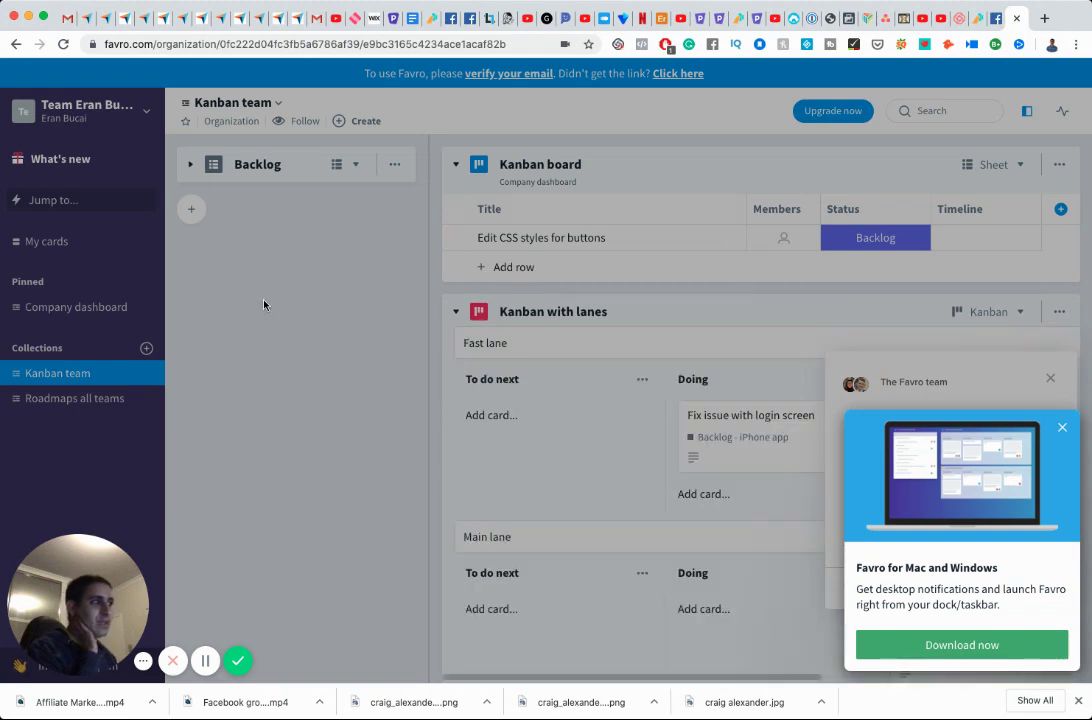
{"action": "left_click", "coordinate": [66, 18]}
Open the Favro review form from the Capterra product listing.
{"action": "left_click", "coordinate": [80, 19]}
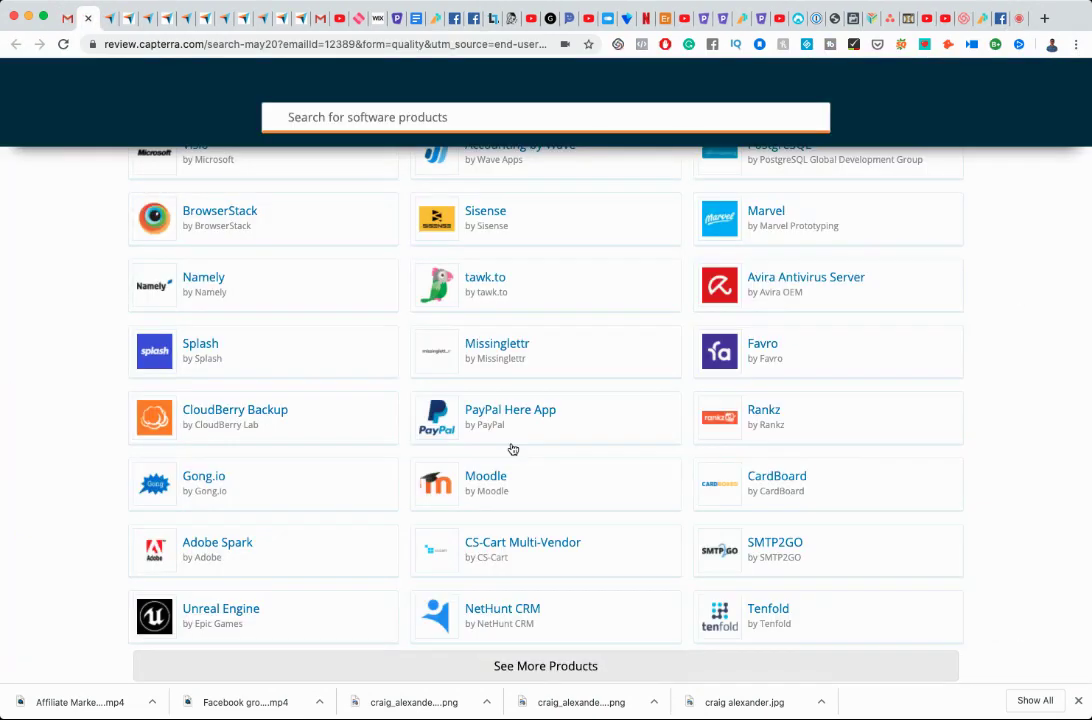
{"action": "scroll", "coordinate": [563, 414], "scroll_direction": "up", "scroll_amount": 2}
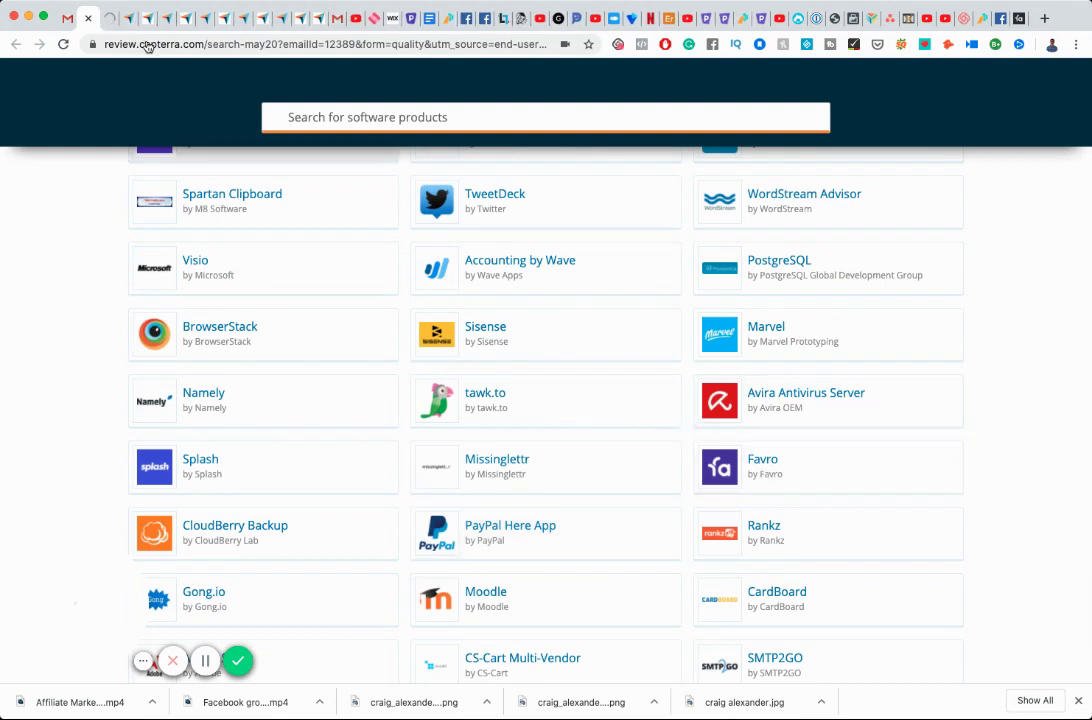
{"action": "left_click", "coordinate": [110, 20]}
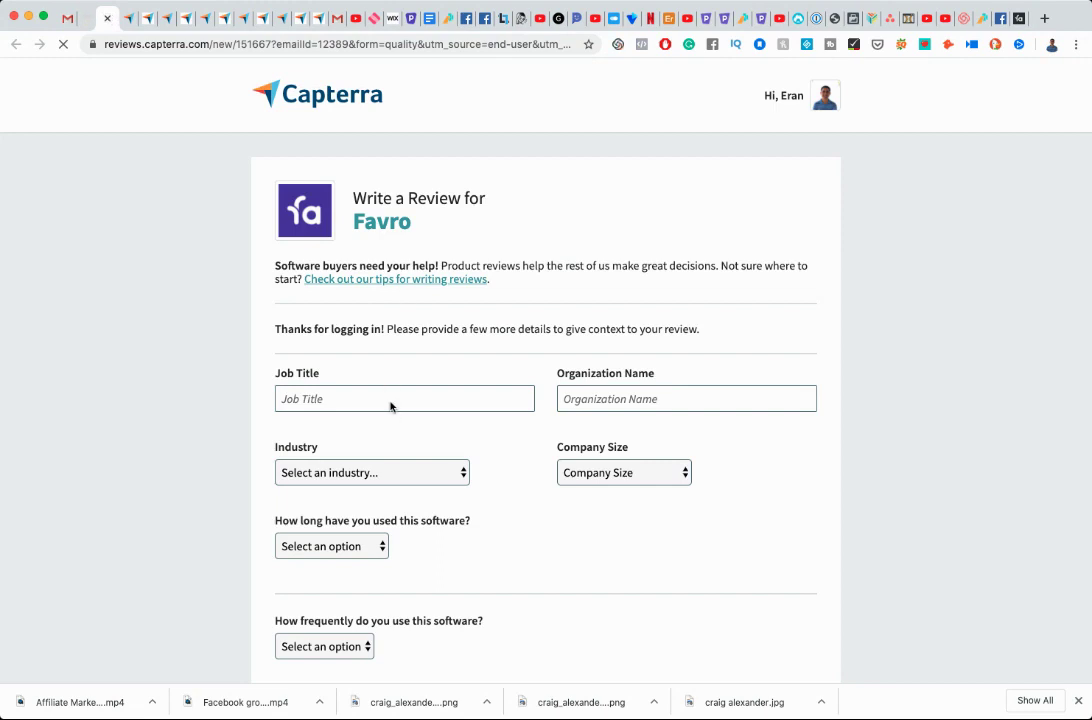
Enter job title Entrepreneur, industry E-Learning, size Myself Only, usage Free trial, frequency Other.
{"action": "left_click", "coordinate": [383, 397]}
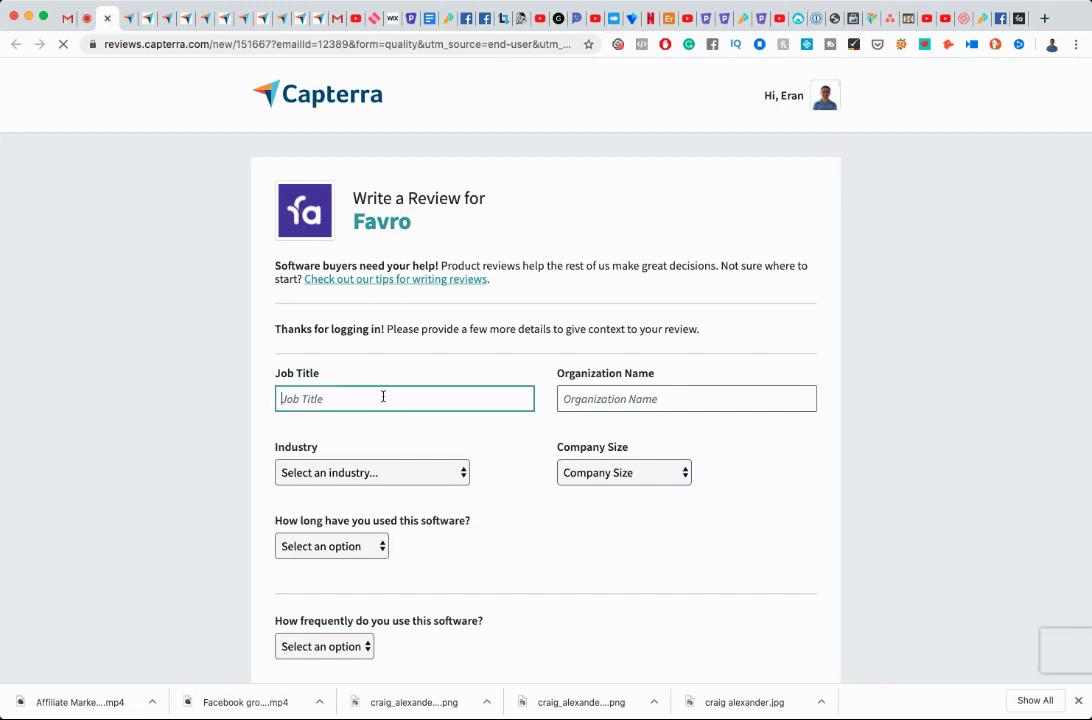
{"action": "type", "text": "Entre"}
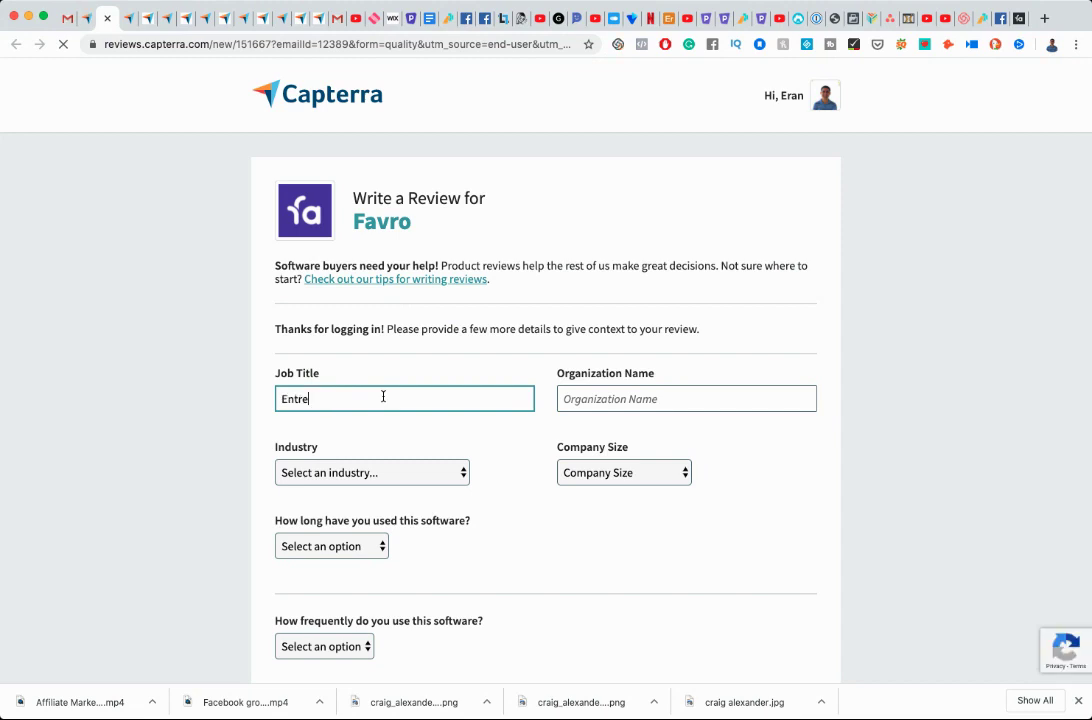
{"action": "type", "text": "preneur"}
{"action": "key", "text": "Tab"}
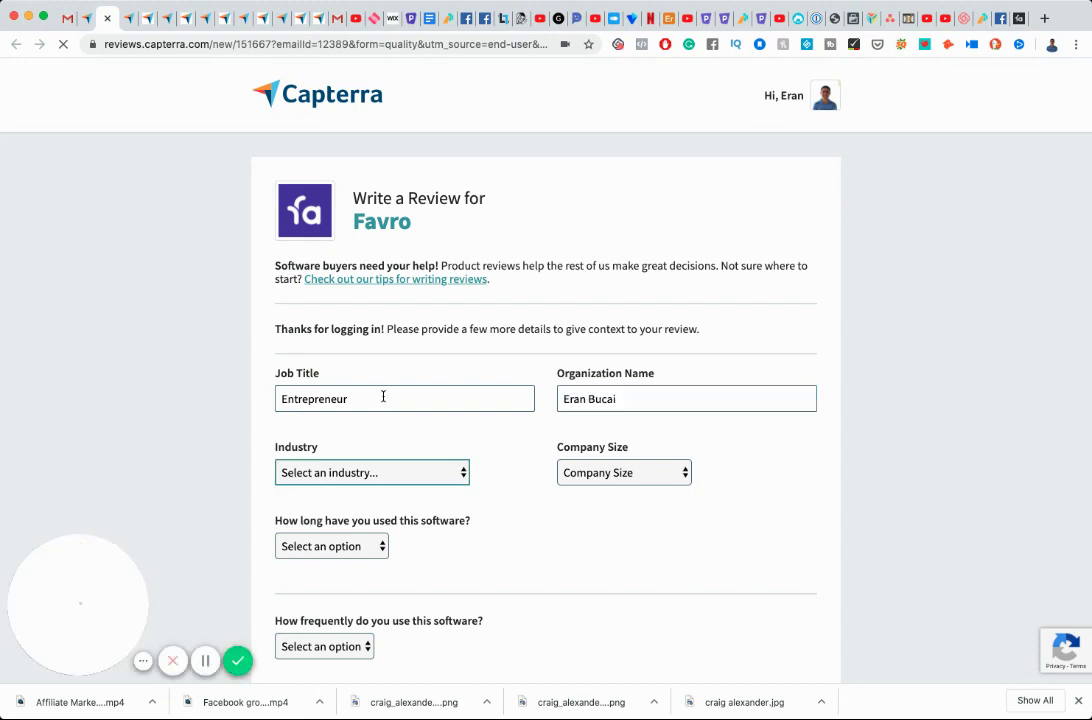
{"action": "key", "text": "e"}
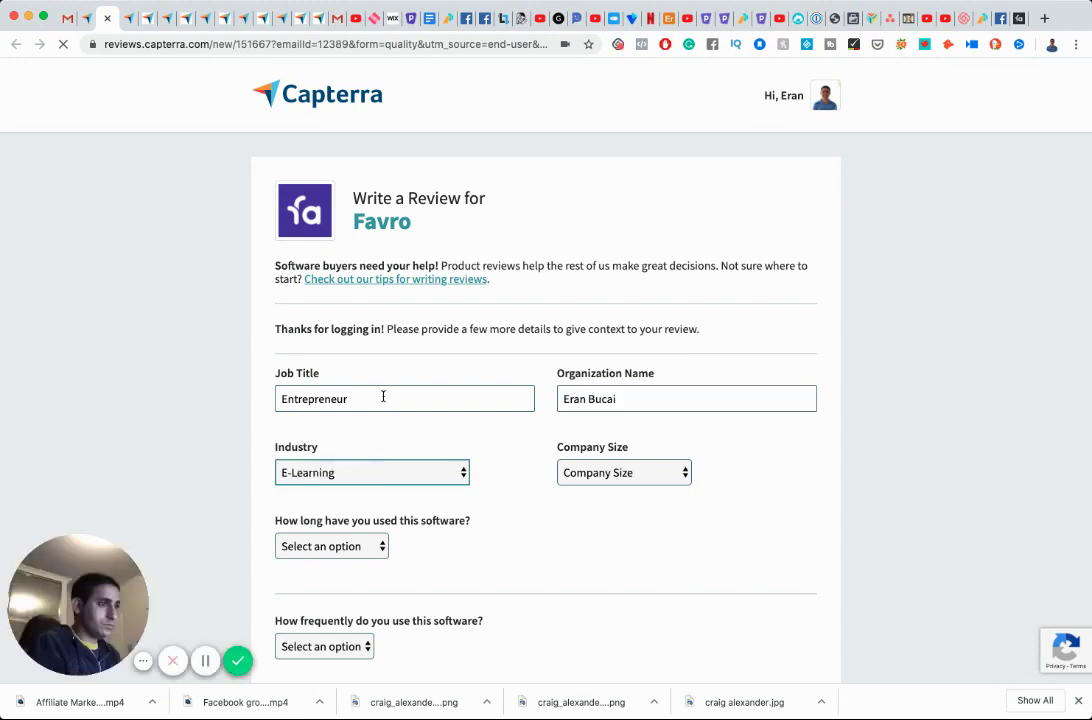
{"action": "key", "text": "Tab"}
{"action": "key", "text": "m"}
{"action": "key", "text": "Tab"}
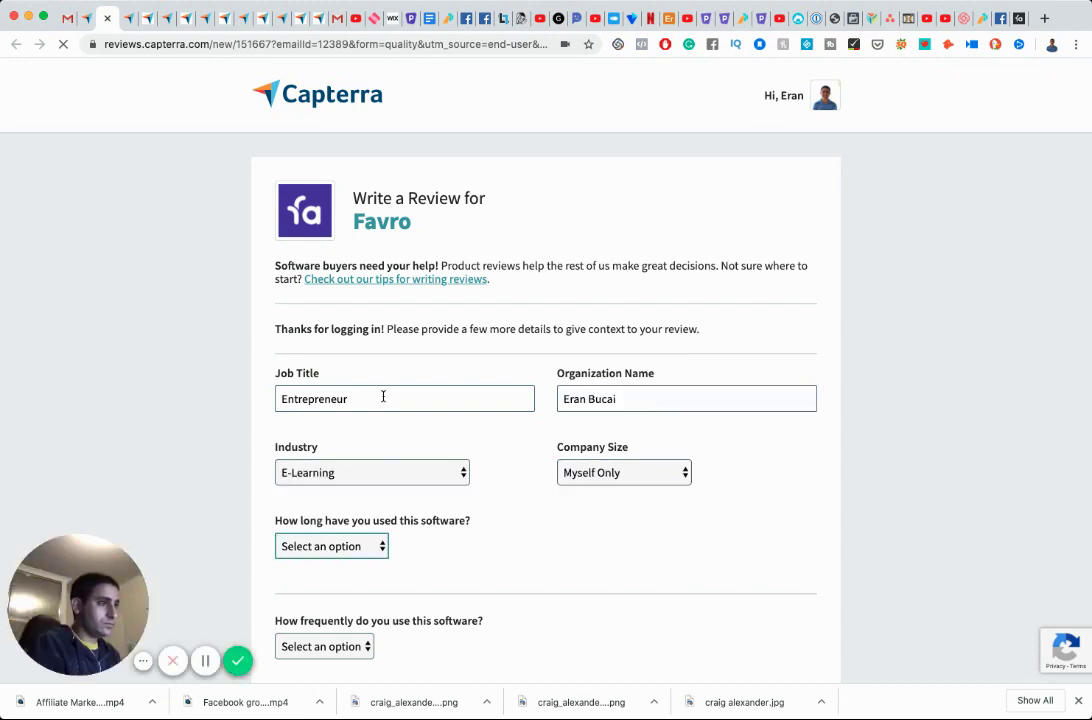
{"action": "key", "text": "f"}
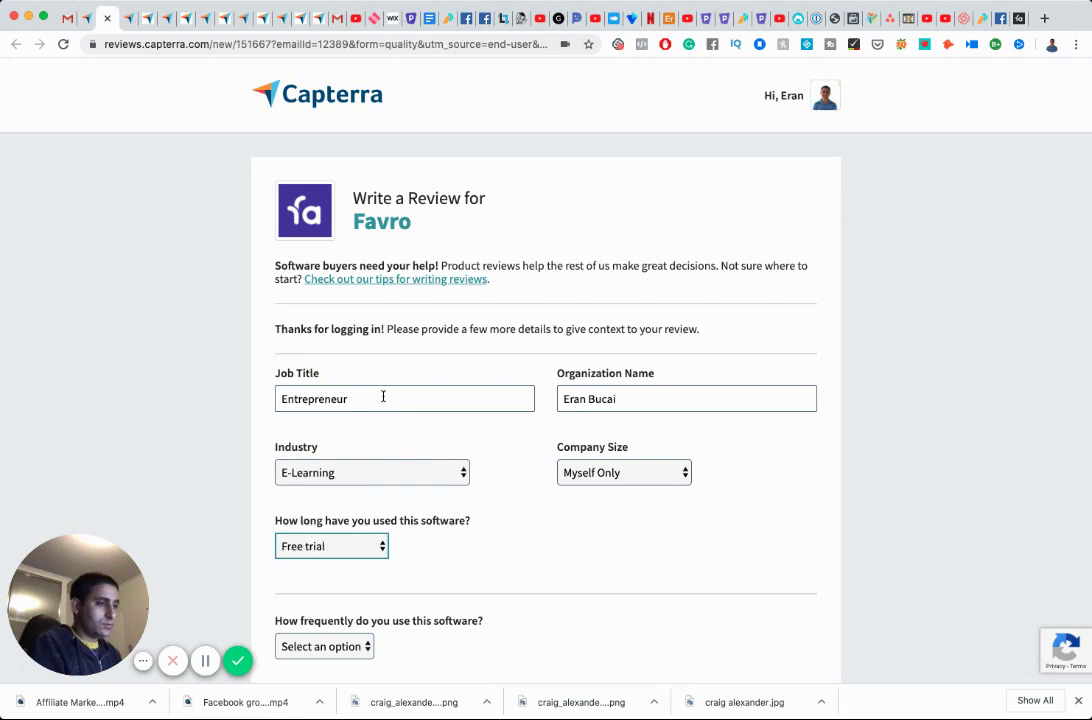
{"action": "key", "text": "Tab"}
{"action": "scroll", "coordinate": [383, 397], "scroll_direction": "down", "scroll_amount": 3}
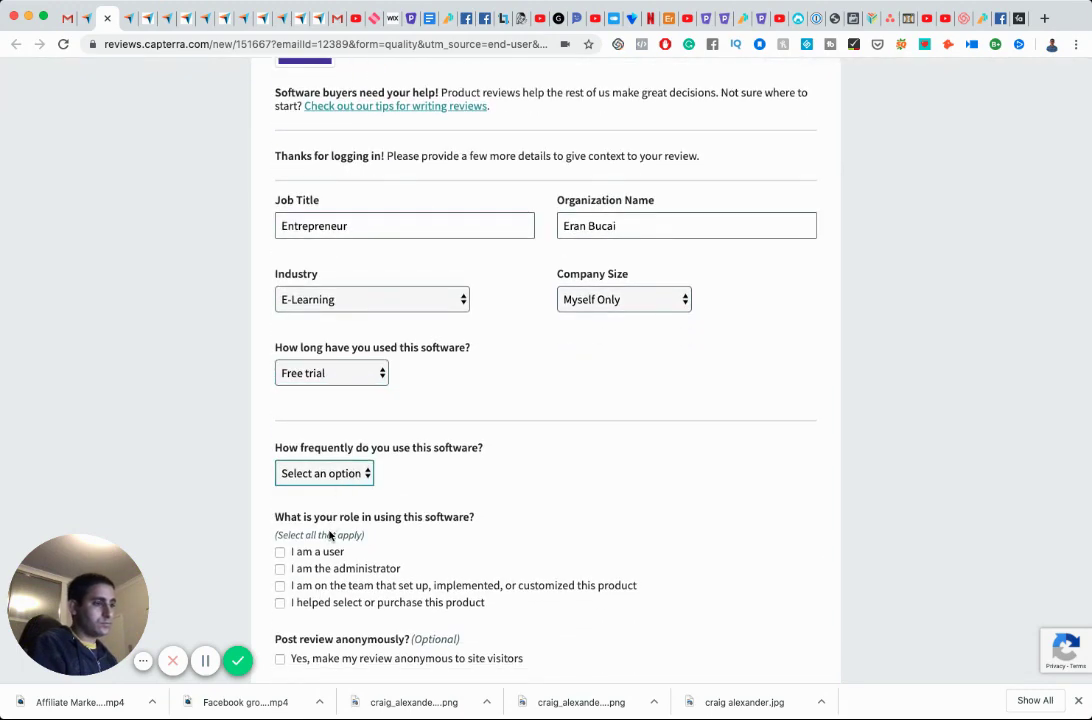
{"action": "key", "text": "o"}
Mark the role as user and administrator and choose to post anonymously.
{"action": "left_click", "coordinate": [280, 552]}
{"action": "left_click", "coordinate": [280, 569]}
{"action": "scroll", "coordinate": [295, 568], "scroll_direction": "down", "scroll_amount": 2}
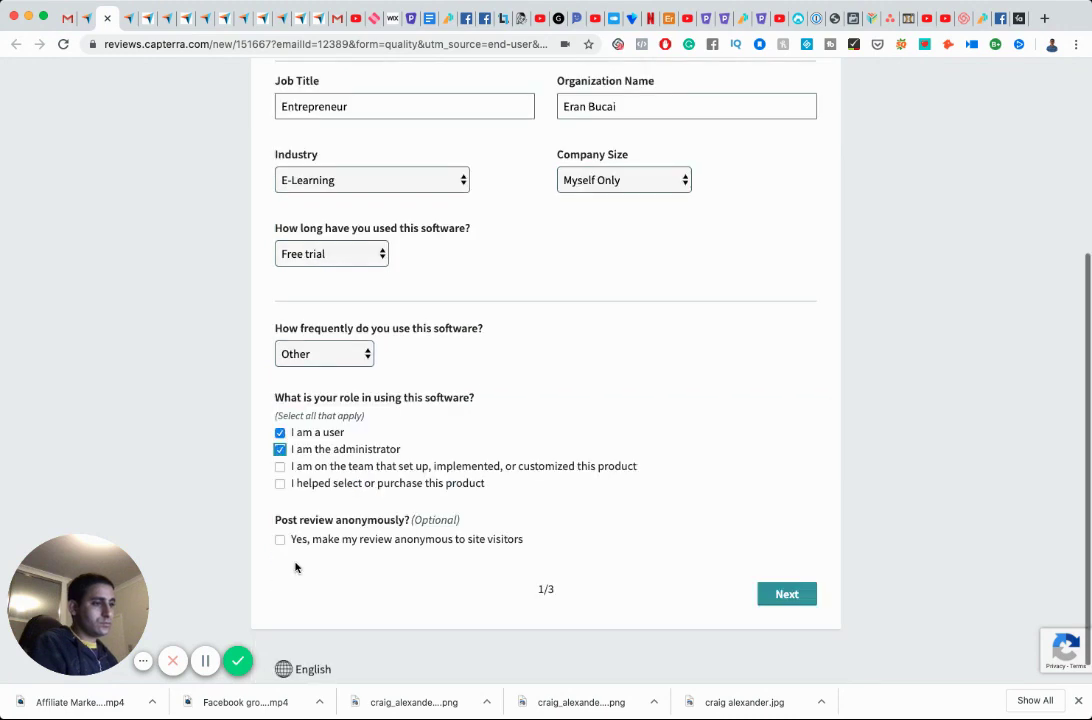
{"action": "scroll", "coordinate": [295, 568], "scroll_direction": "down", "scroll_amount": 1}
{"action": "left_click", "coordinate": [280, 539]}
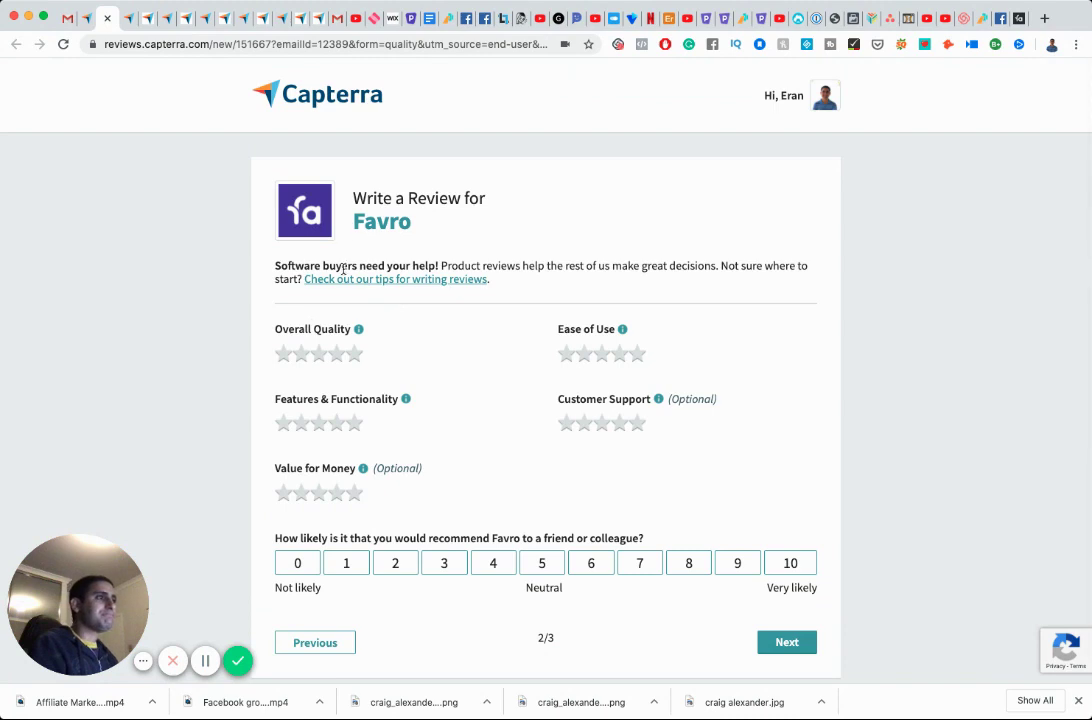
Rate Favro 3 stars for quality, 2 for ease of use, 5 for features, 3 for value.
{"action": "left_click", "coordinate": [318, 355]}
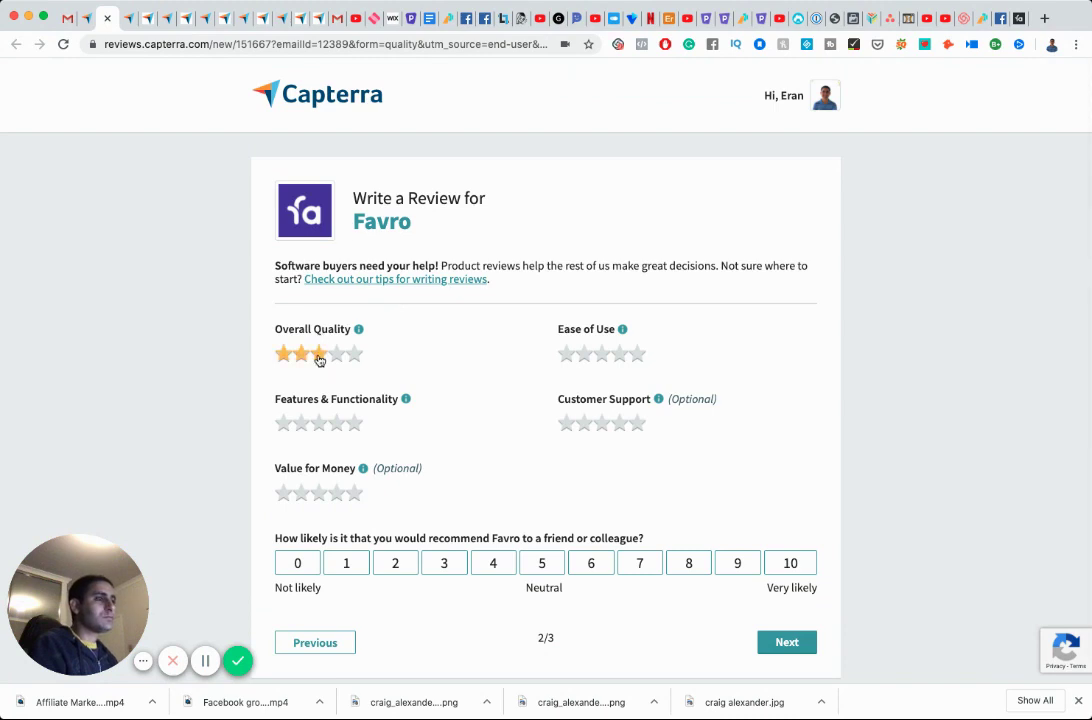
{"action": "left_click", "coordinate": [582, 357]}
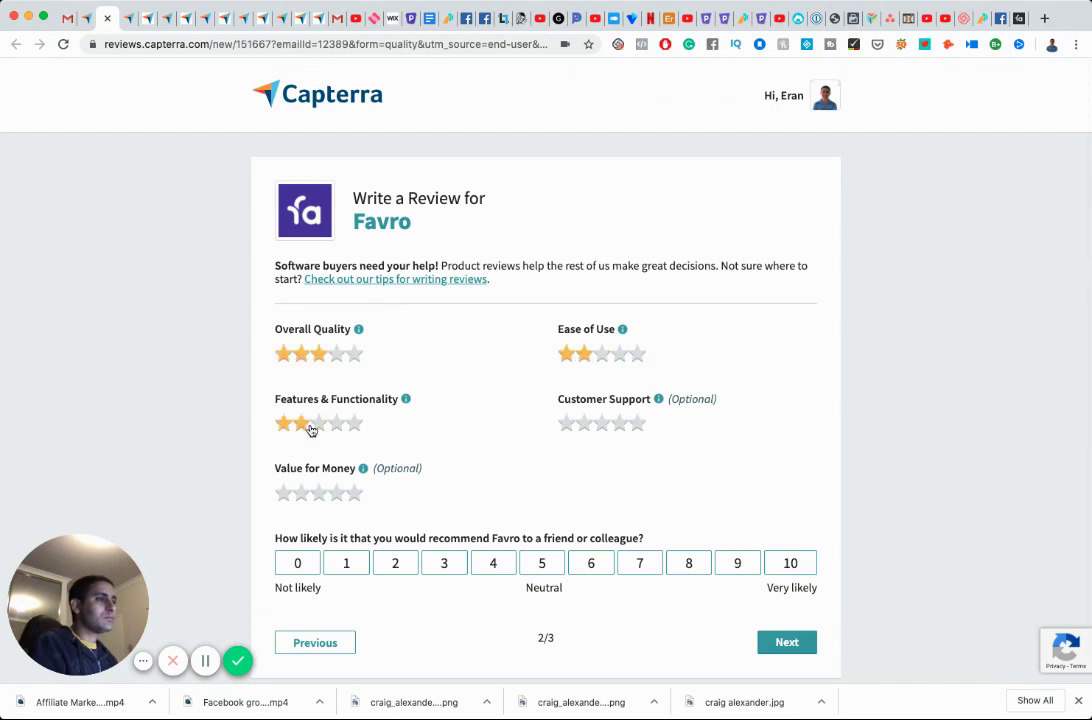
{"action": "left_click", "coordinate": [354, 425]}
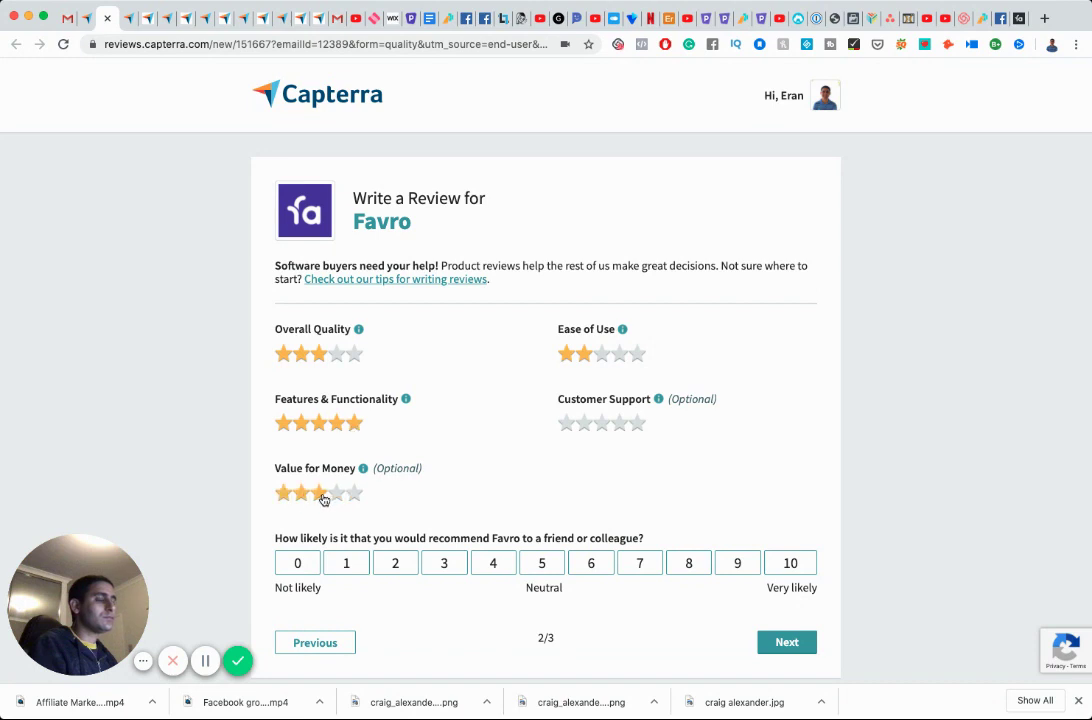
{"action": "left_click", "coordinate": [322, 497]}
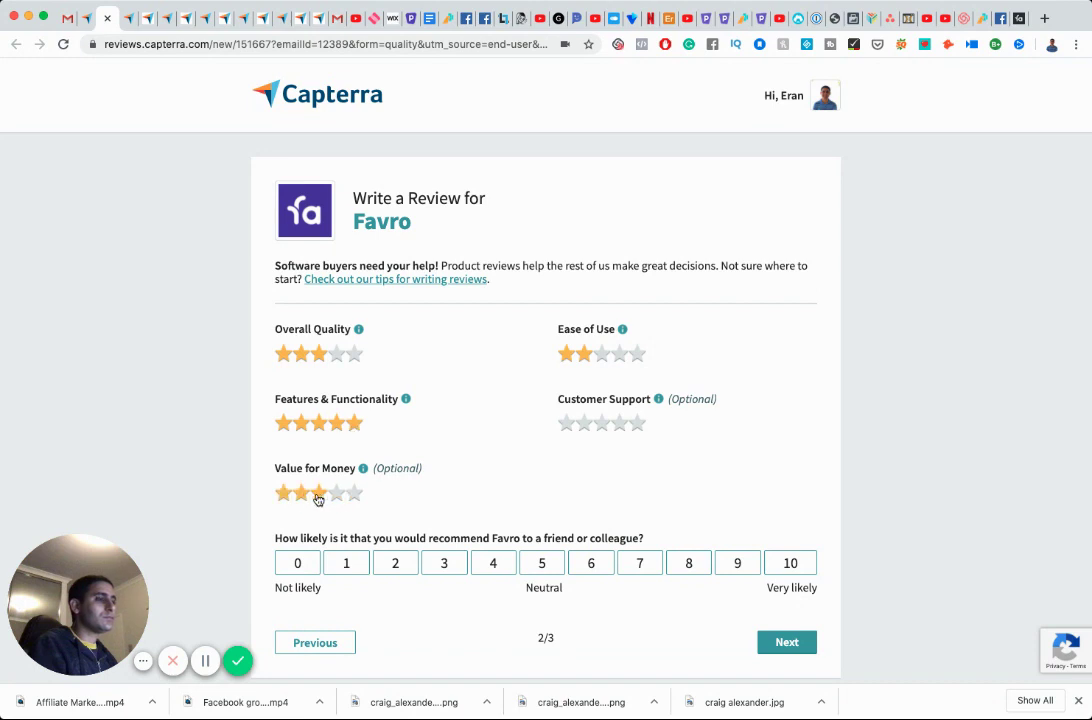
{"action": "left_click", "coordinate": [1017, 19]}
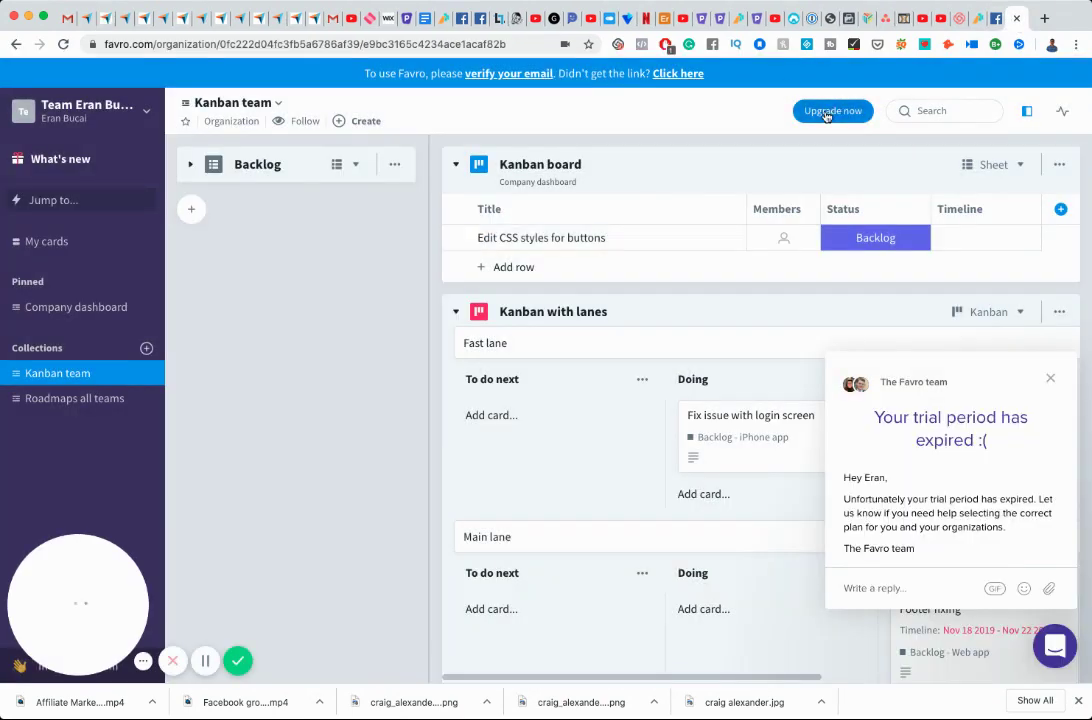
Check Favro's monthly-billed upgrade prices for 5 members and then 2 members.
{"action": "left_click", "coordinate": [826, 111]}
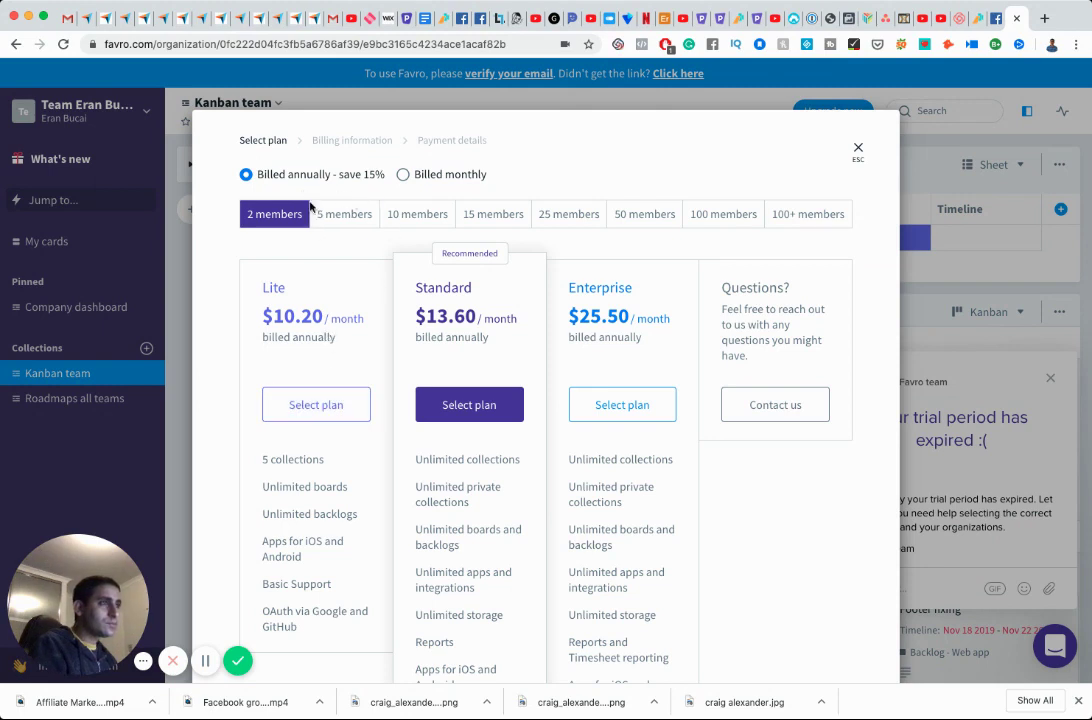
{"action": "left_click", "coordinate": [403, 174]}
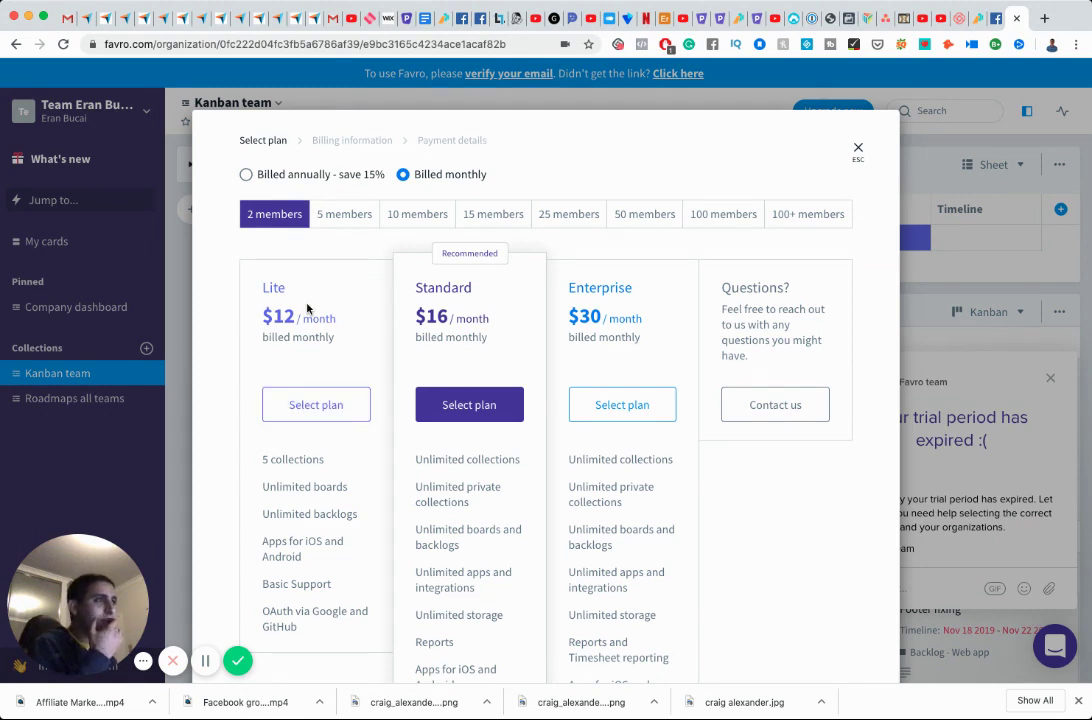
{"action": "left_click", "coordinate": [340, 214]}
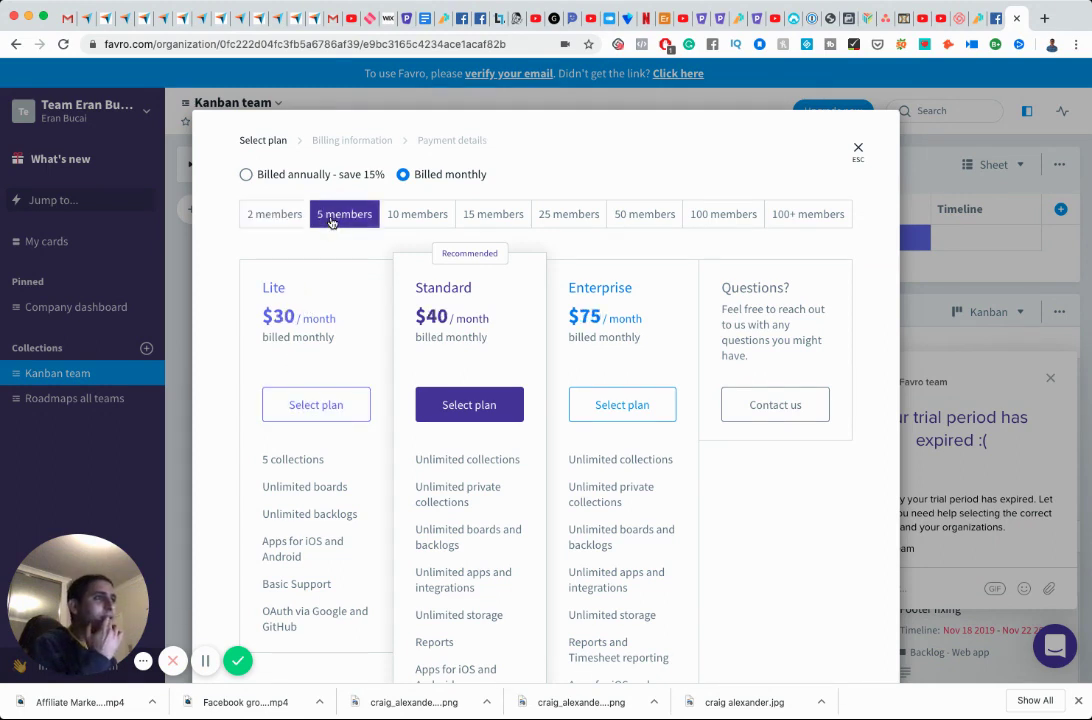
{"action": "left_click", "coordinate": [276, 216]}
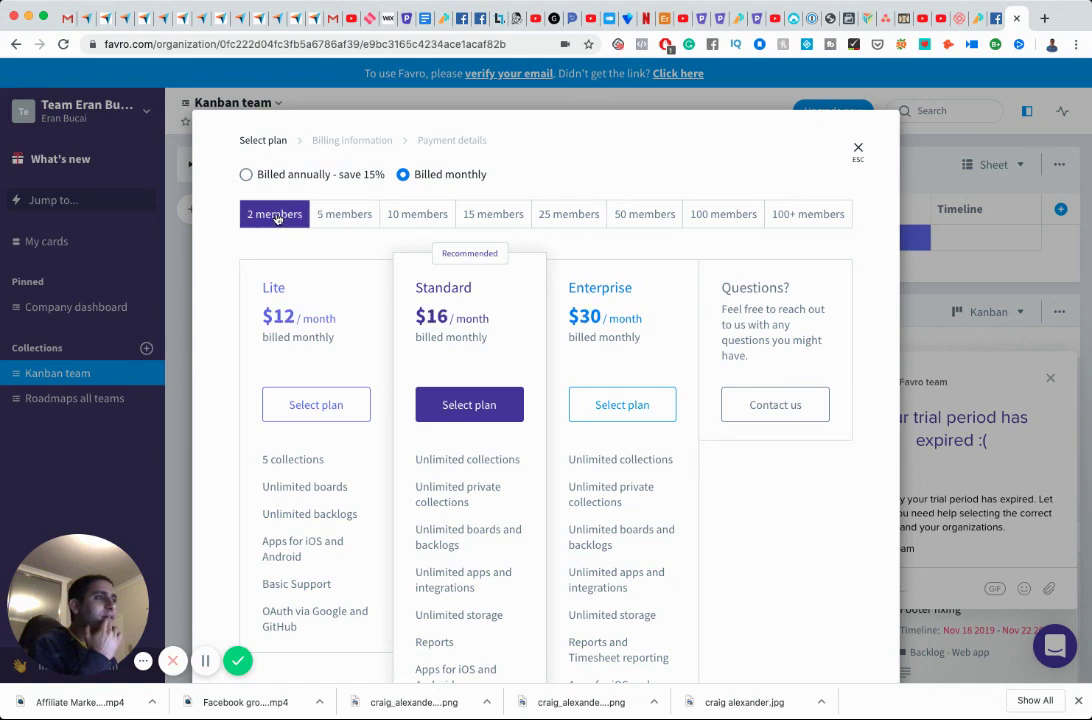
{"action": "left_click", "coordinate": [92, 19]}
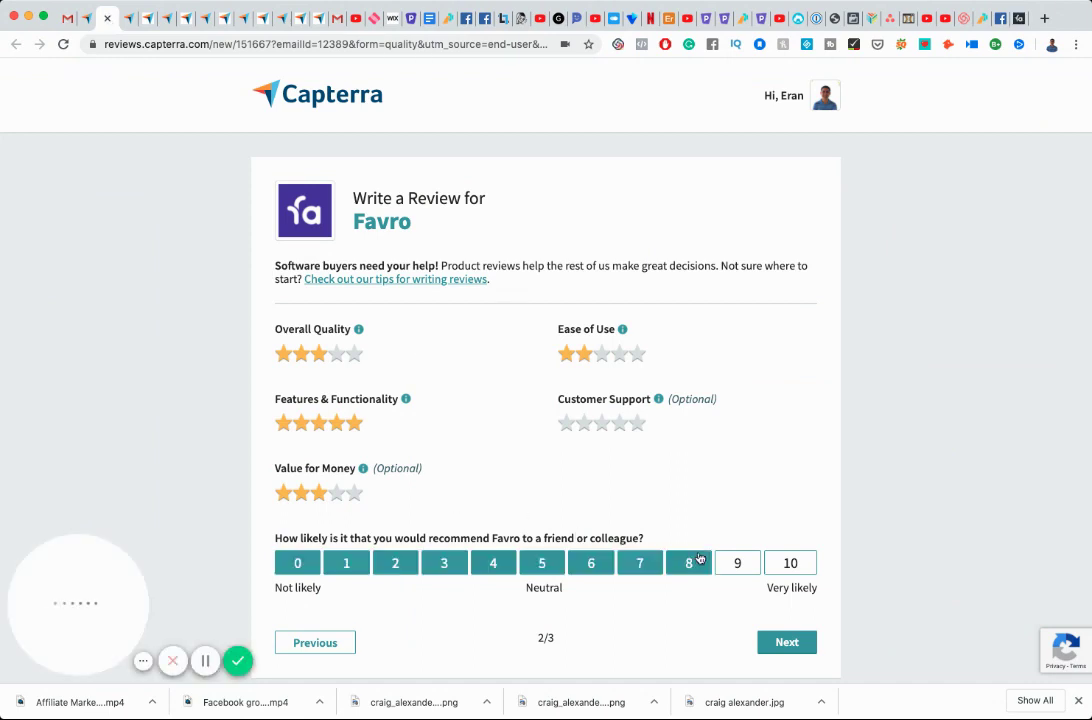
Set the recommendation score and title the review 'Did a free trial and didn't like it'.
{"action": "left_click", "coordinate": [350, 563]}
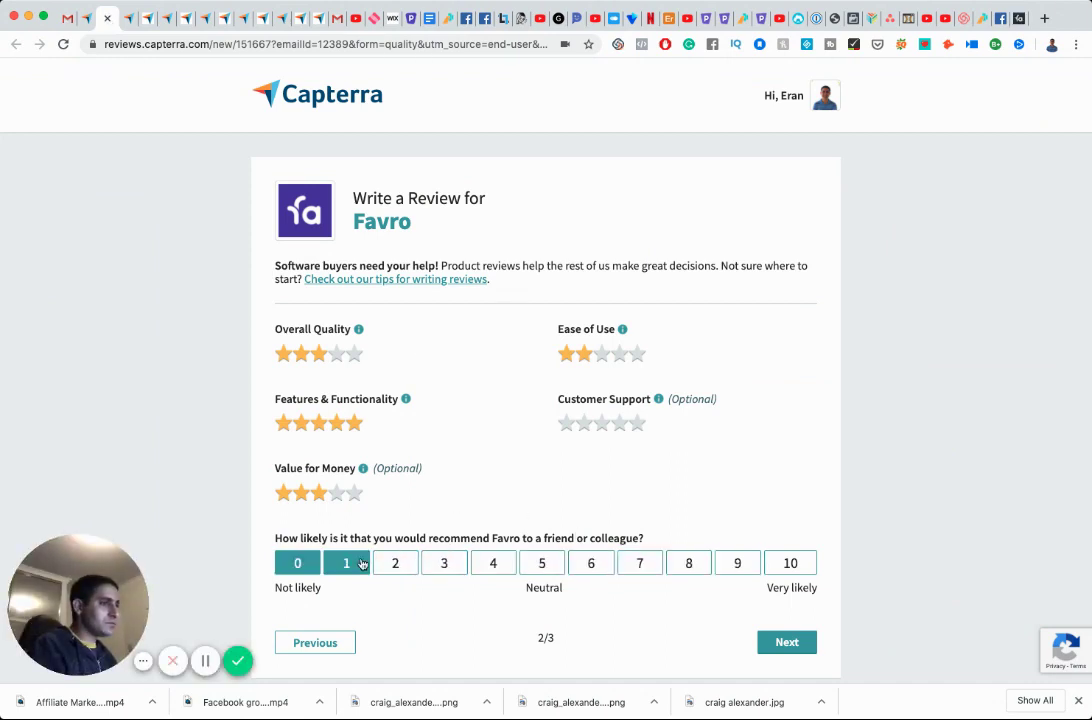
{"action": "scroll", "coordinate": [726, 578], "scroll_direction": "down", "scroll_amount": 1}
{"action": "left_click", "coordinate": [786, 619]}
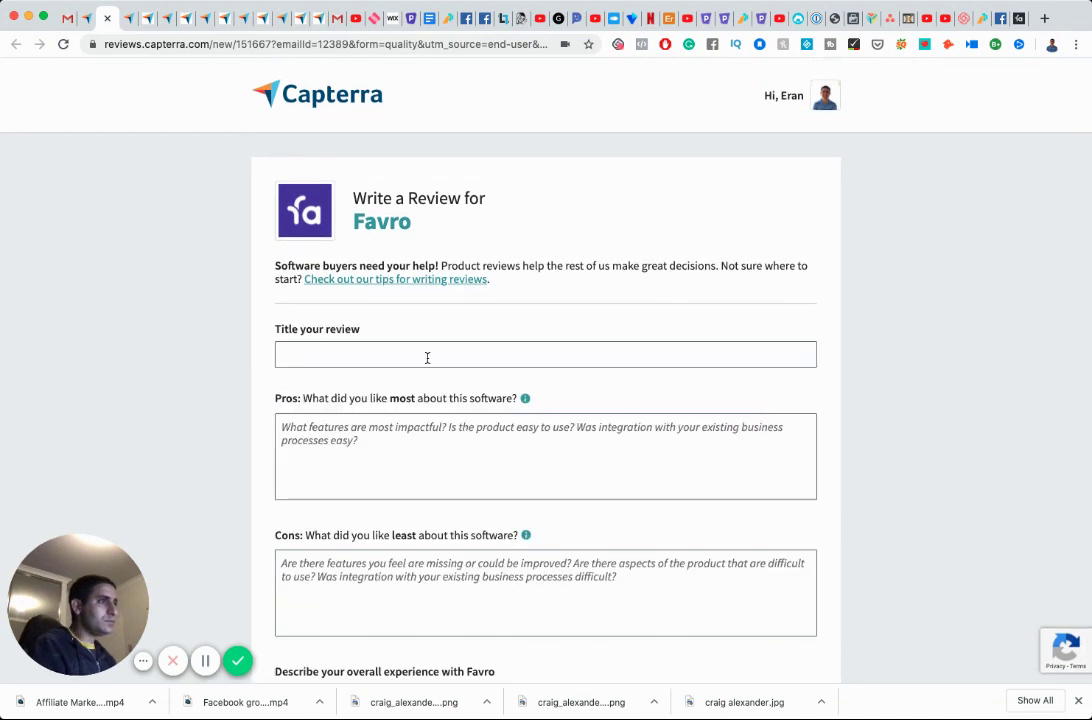
{"action": "left_click", "coordinate": [427, 357]}
{"action": "type", "text": "Did a fre"}
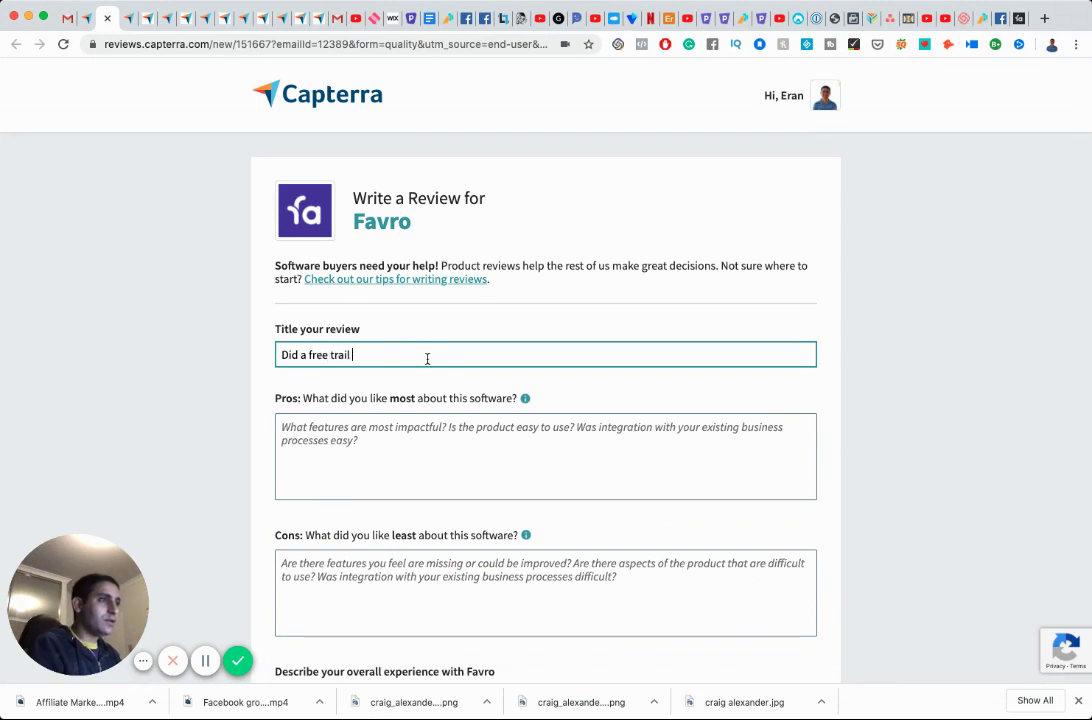
{"action": "type", "text": "e trial and didn't like it"}
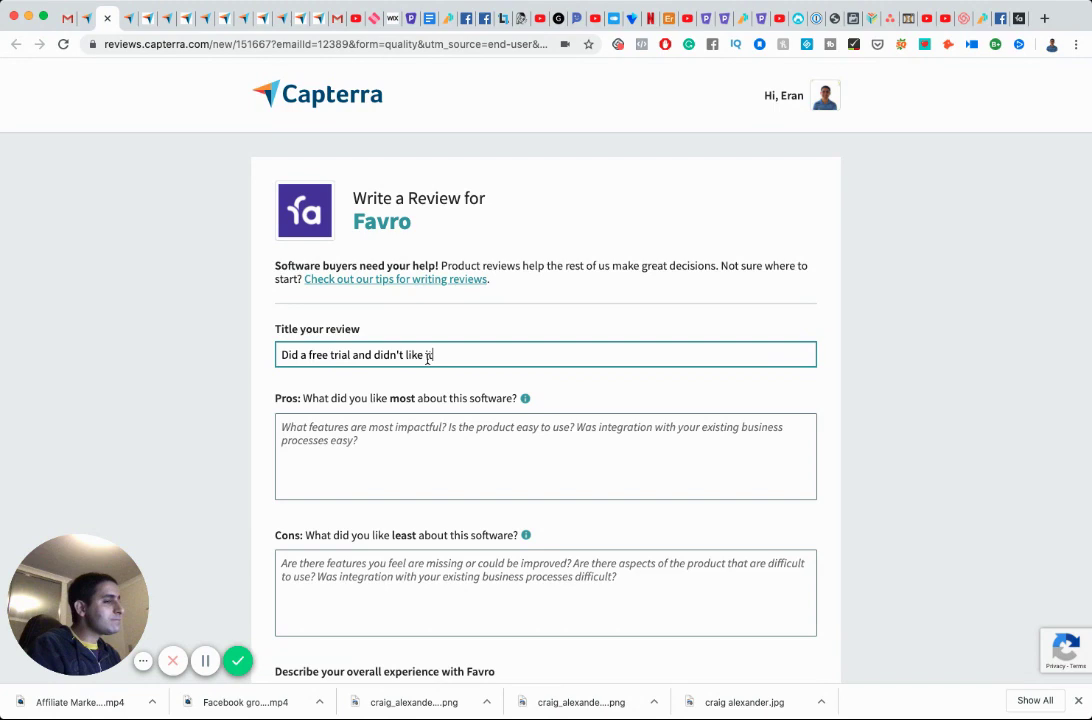
Write the Pros line about having a ton of features and a million ways to customize things.
{"action": "key", "text": "Tab"}
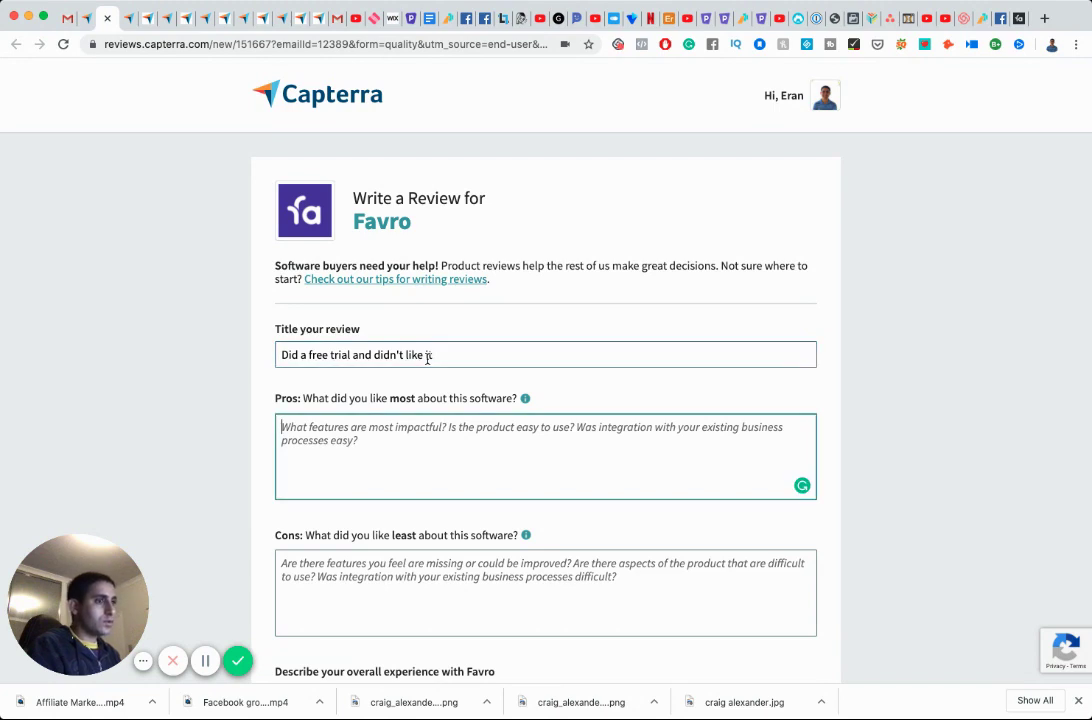
{"action": "type", "text": "I like"}
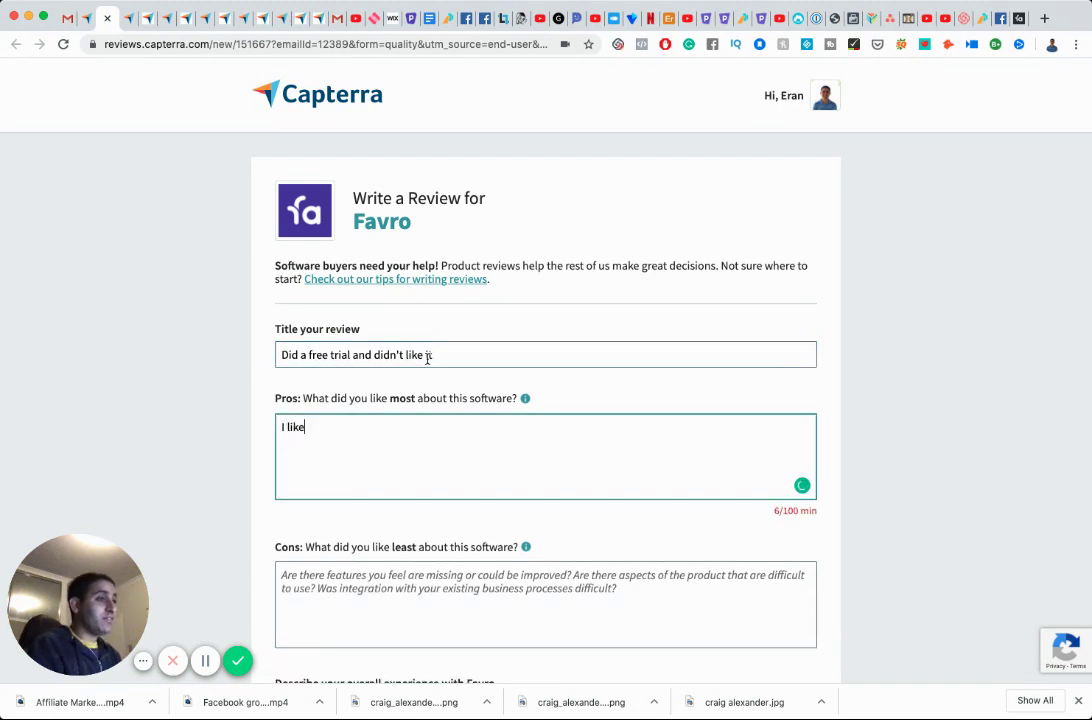
{"action": "type", "text": " the fact that it has a"}
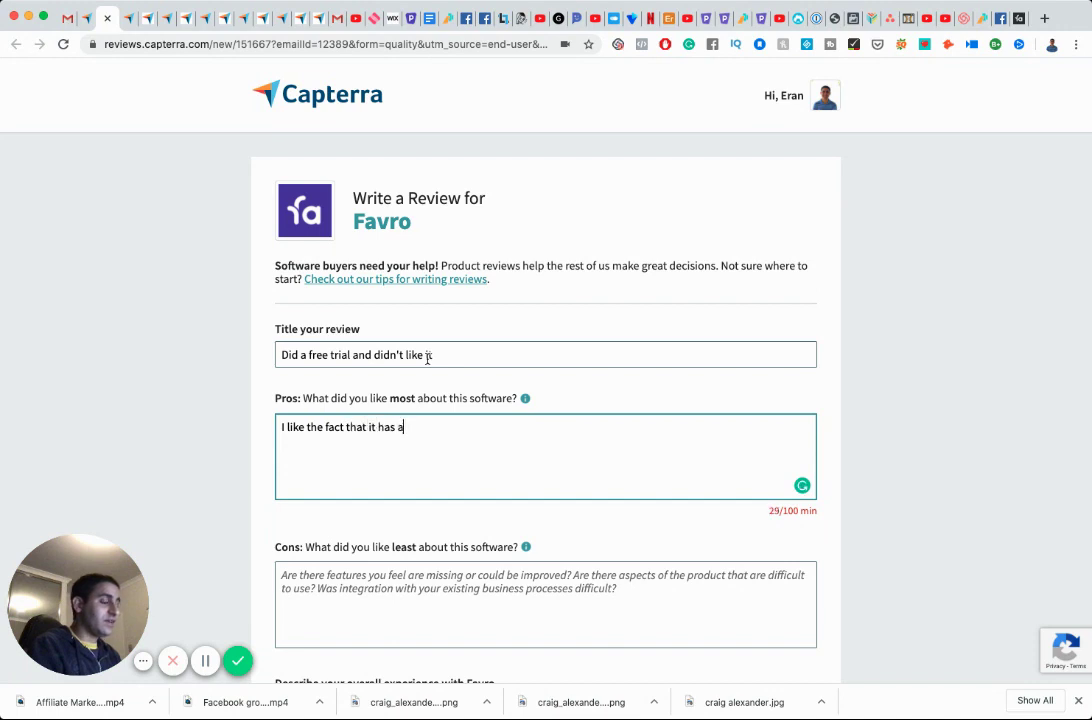
{"action": "type", "text": " ton of feature"}
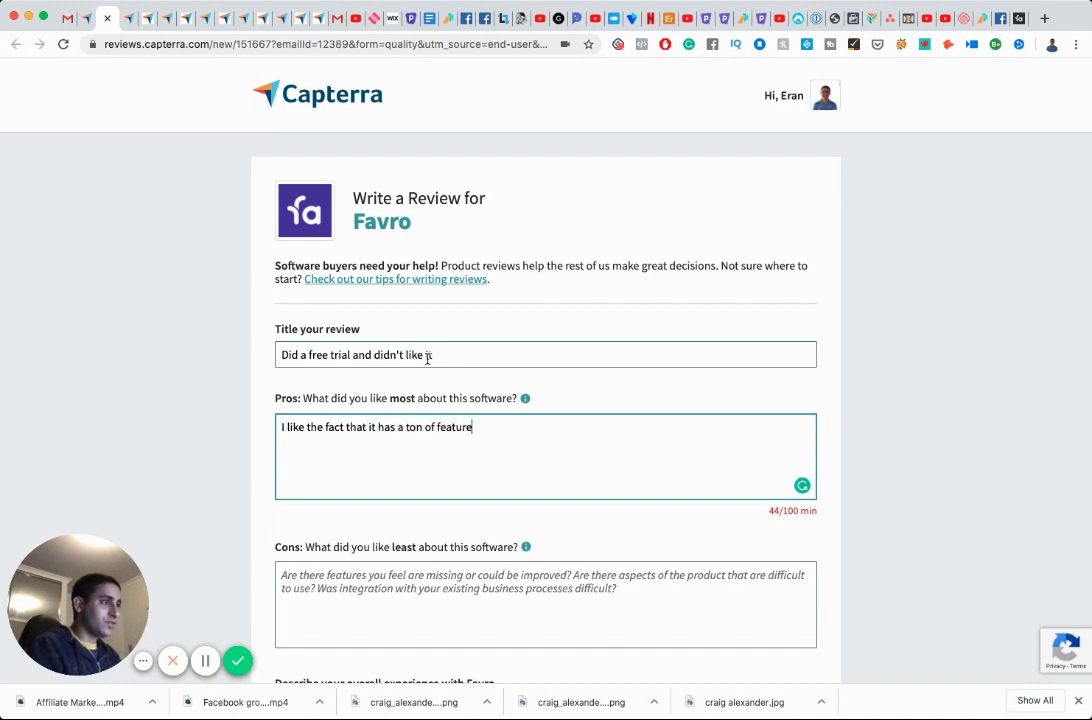
{"action": "type", "text": "s and a milloin"}
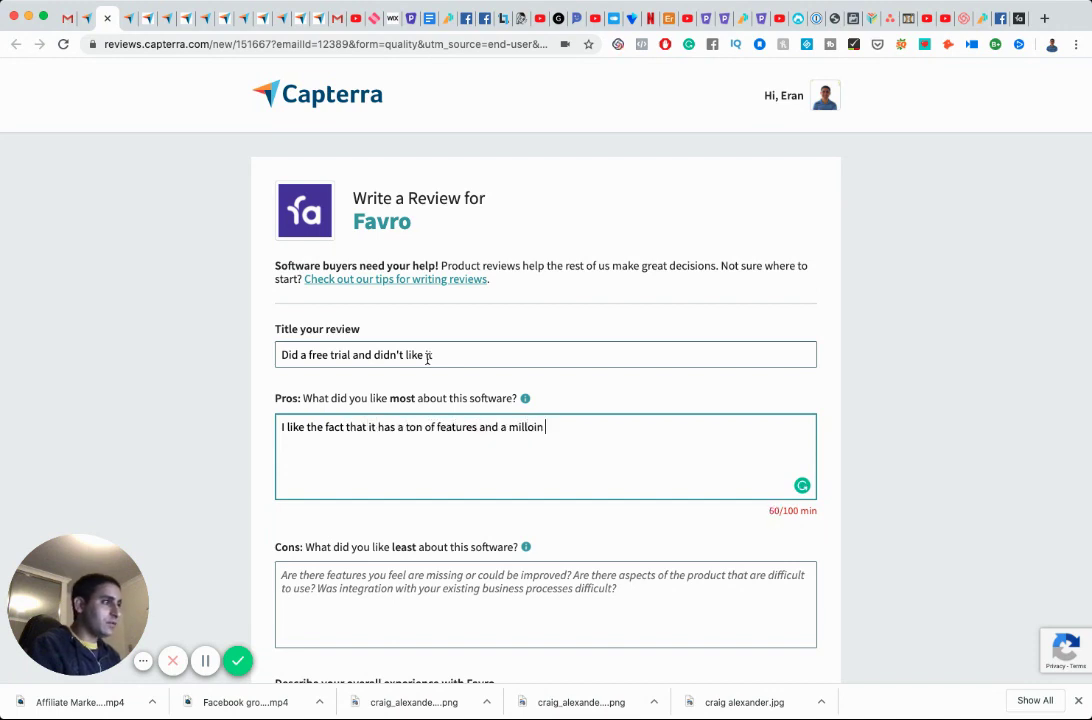
{"action": "key", "text": "alt+shift+Left"}
{"action": "type", "text": "millio"}
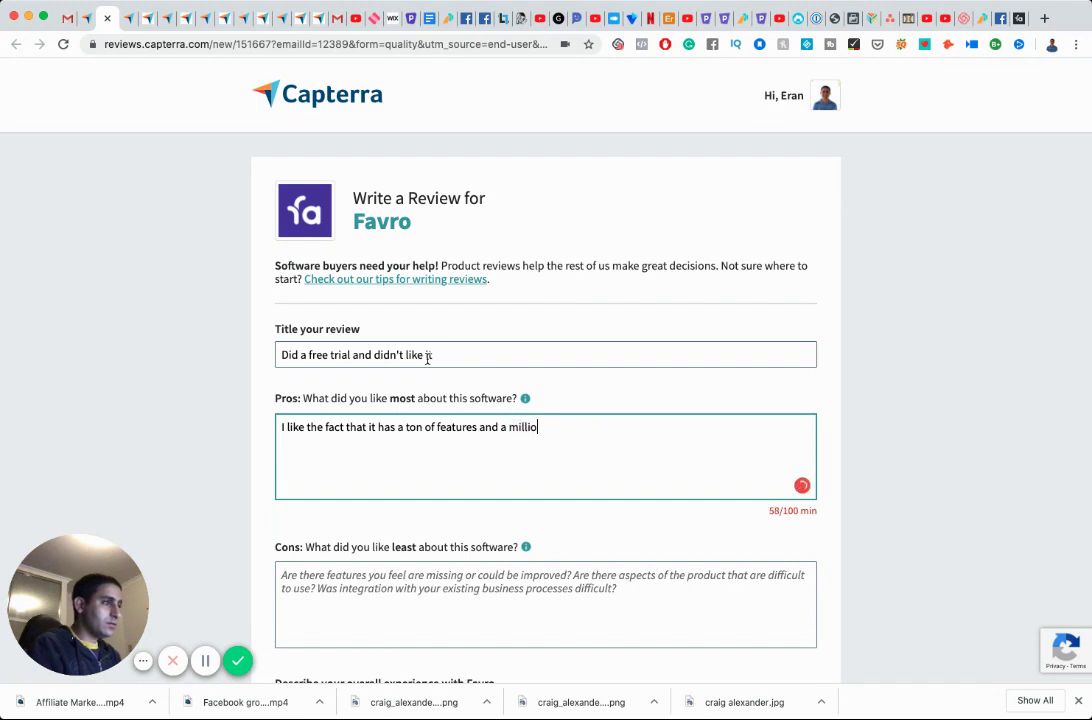
{"action": "type", "text": "n ways to customiza"}
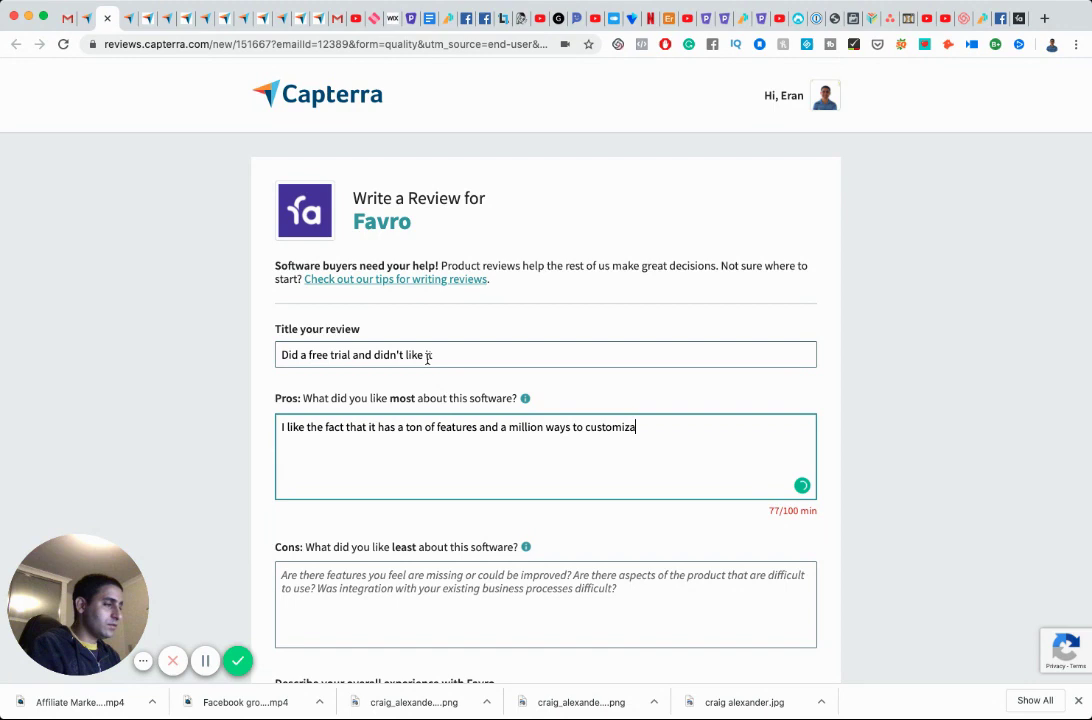
{"action": "key", "text": "BackSpace"}
{"action": "type", "text": "e things."}
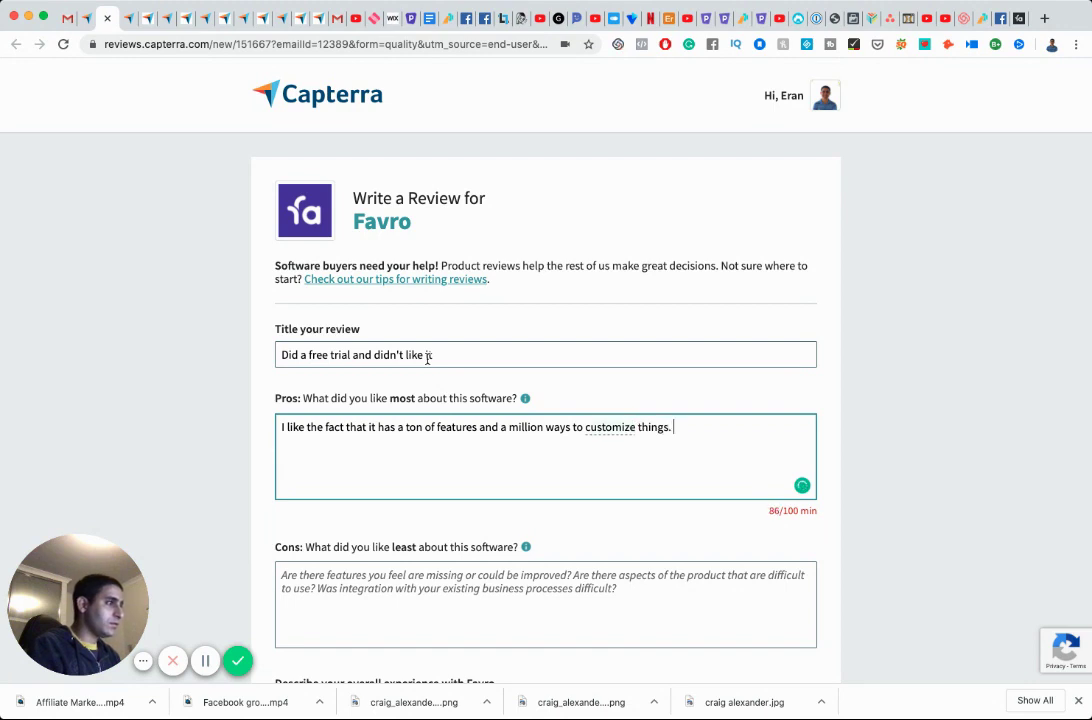
{"action": "key", "text": "Return"}
{"action": "type", "text": "H like"}
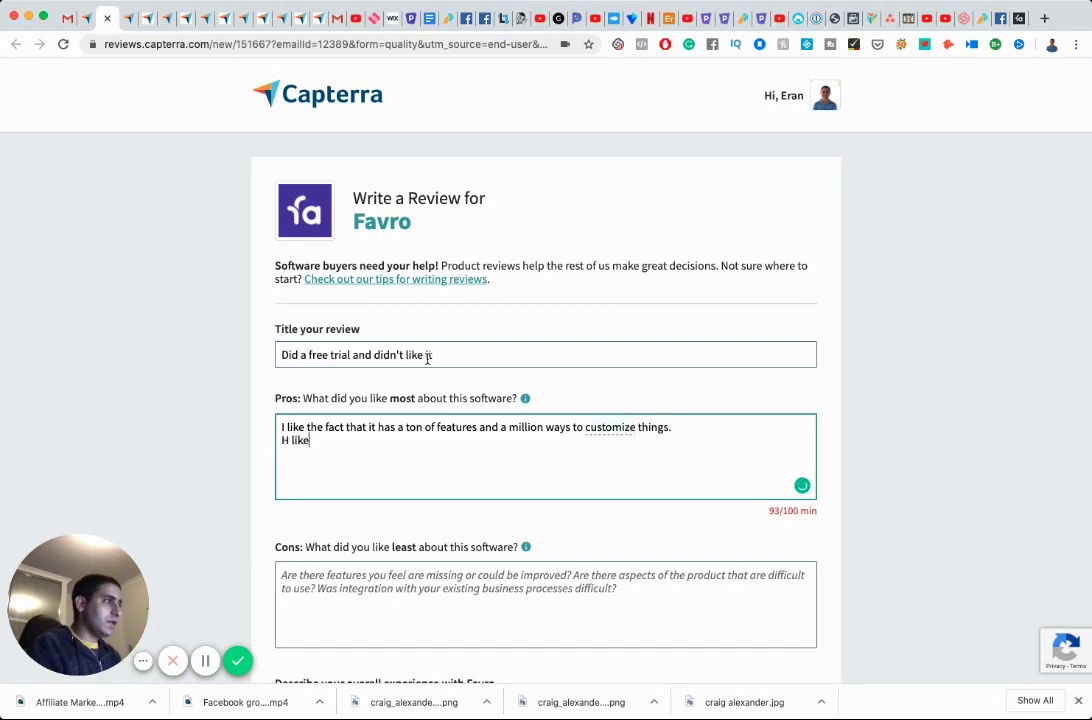
{"action": "key", "text": "BackSpace"}
{"action": "key", "text": "BackSpace"}
{"action": "key", "text": "BackSpace"}
{"action": "key", "text": "BackSpace"}
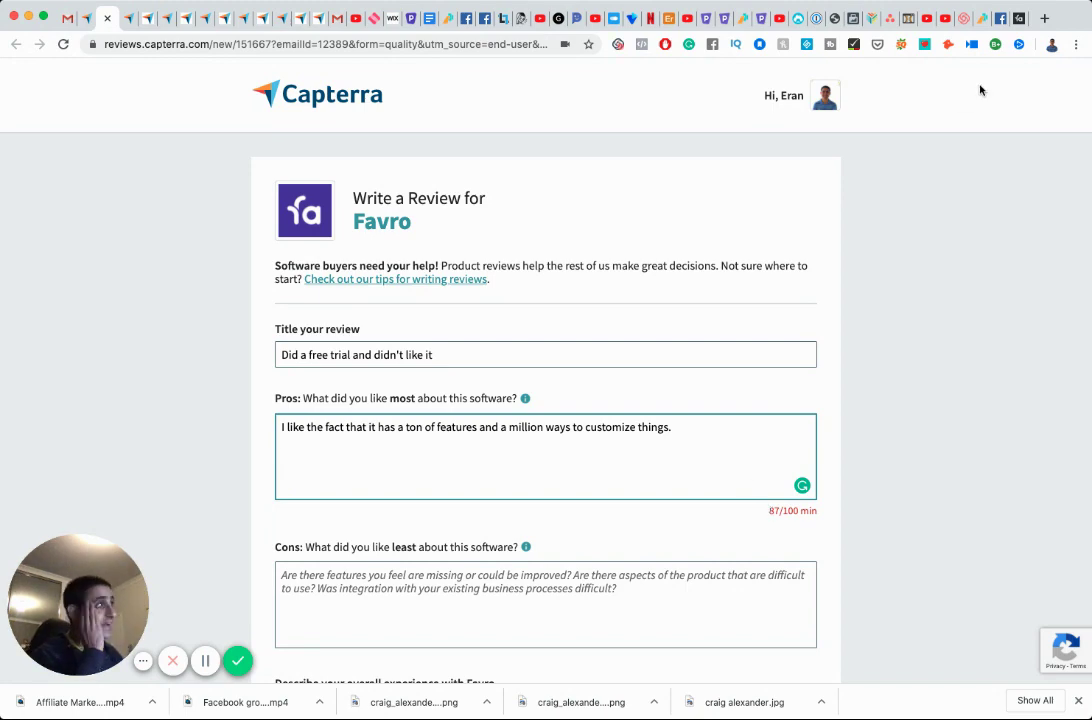
{"action": "left_click", "coordinate": [1020, 18]}
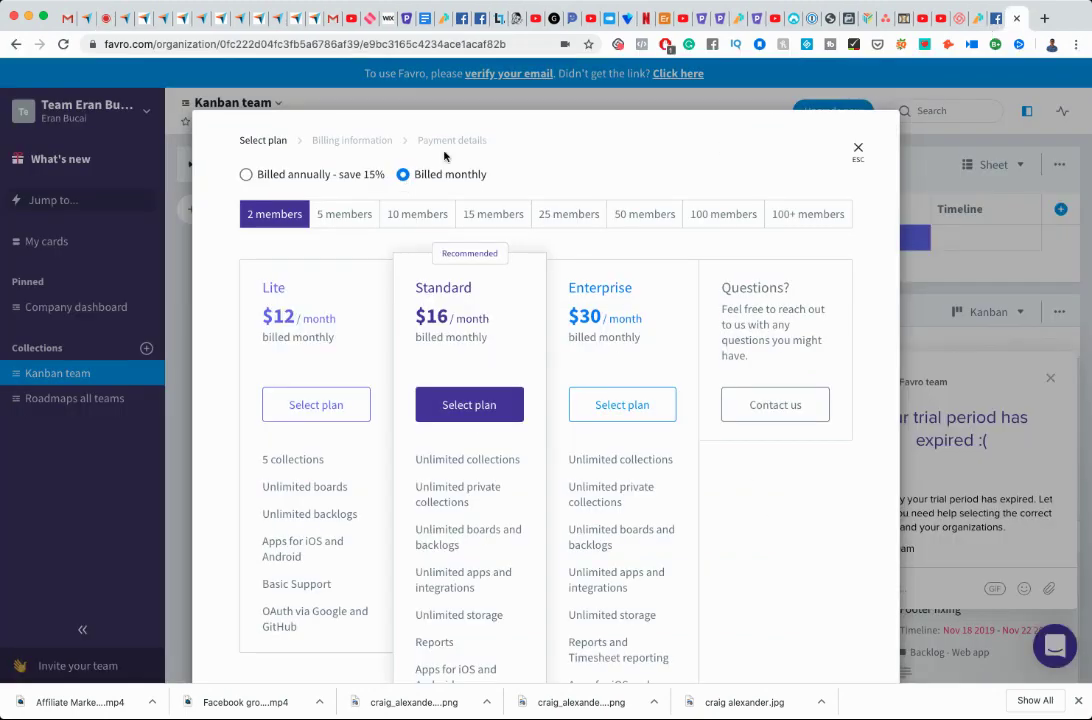
{"action": "left_click", "coordinate": [857, 148]}
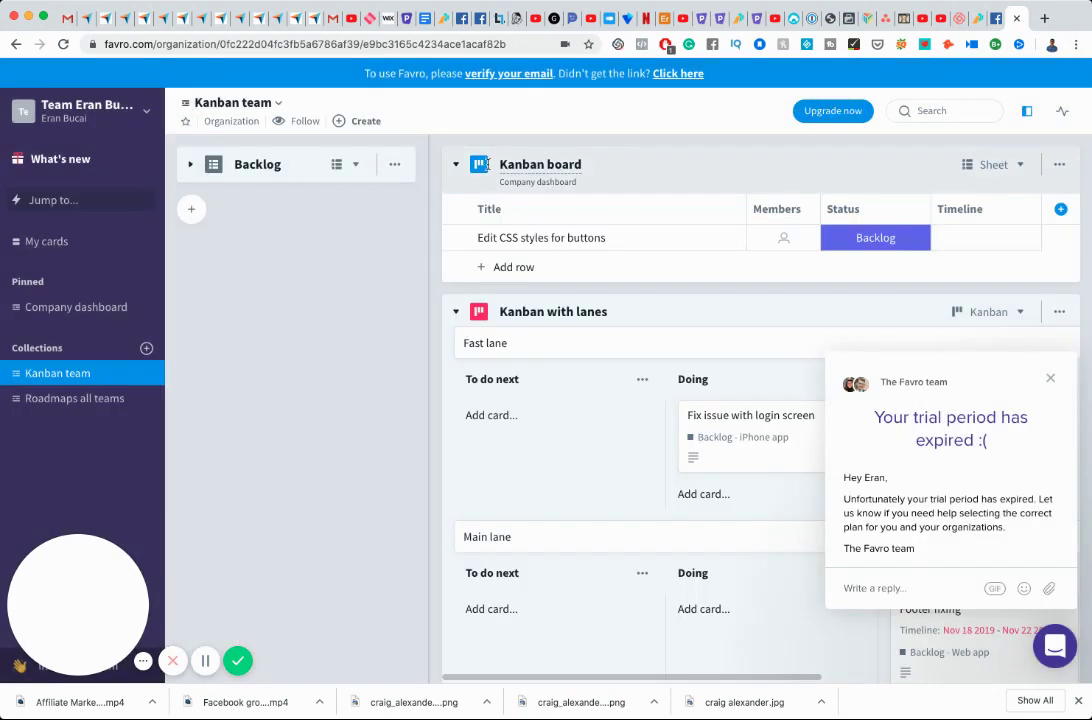
{"action": "left_click", "coordinate": [131, 121]}
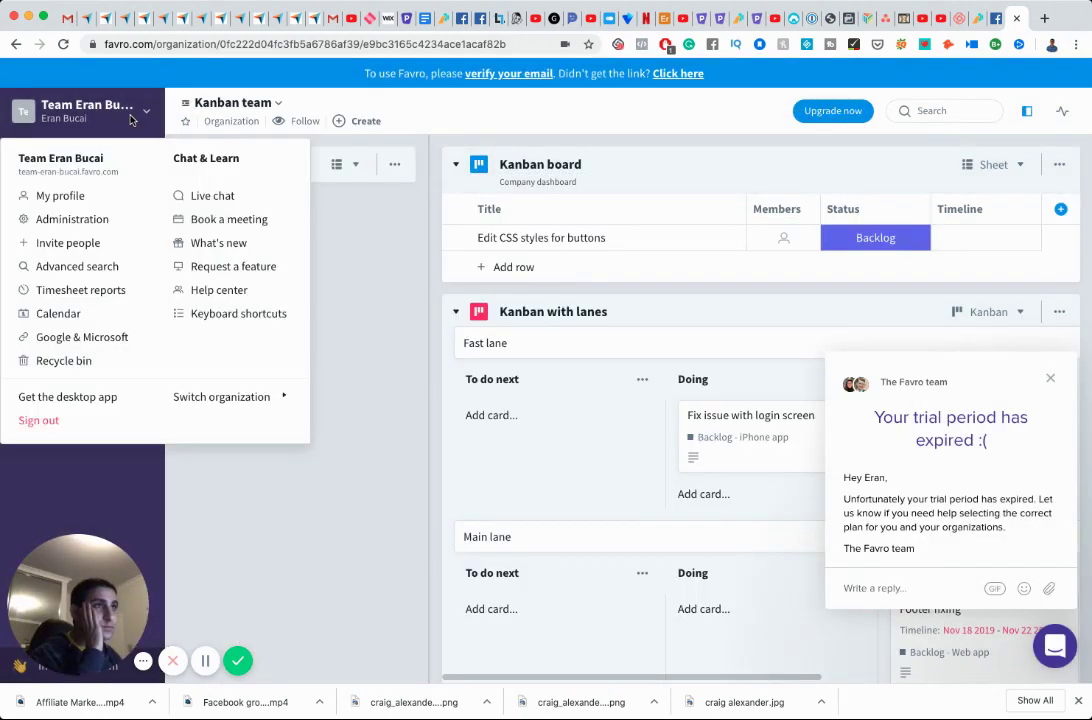
{"action": "left_click", "coordinate": [131, 121]}
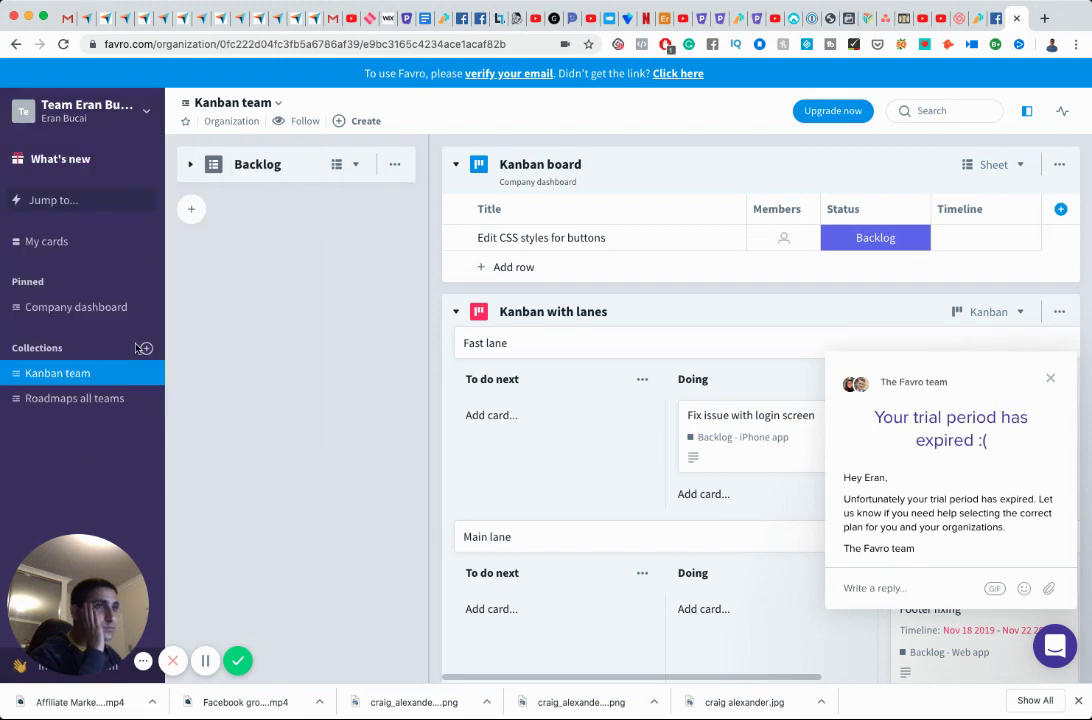
{"action": "left_click", "coordinate": [78, 310]}
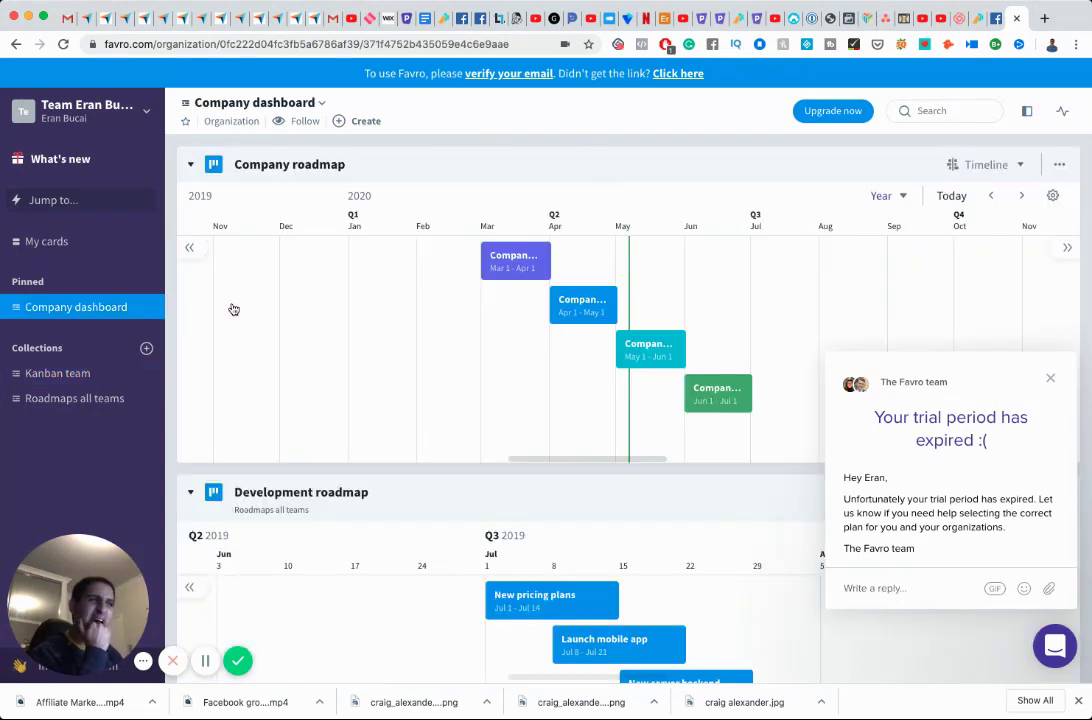
{"action": "left_click", "coordinate": [90, 20]}
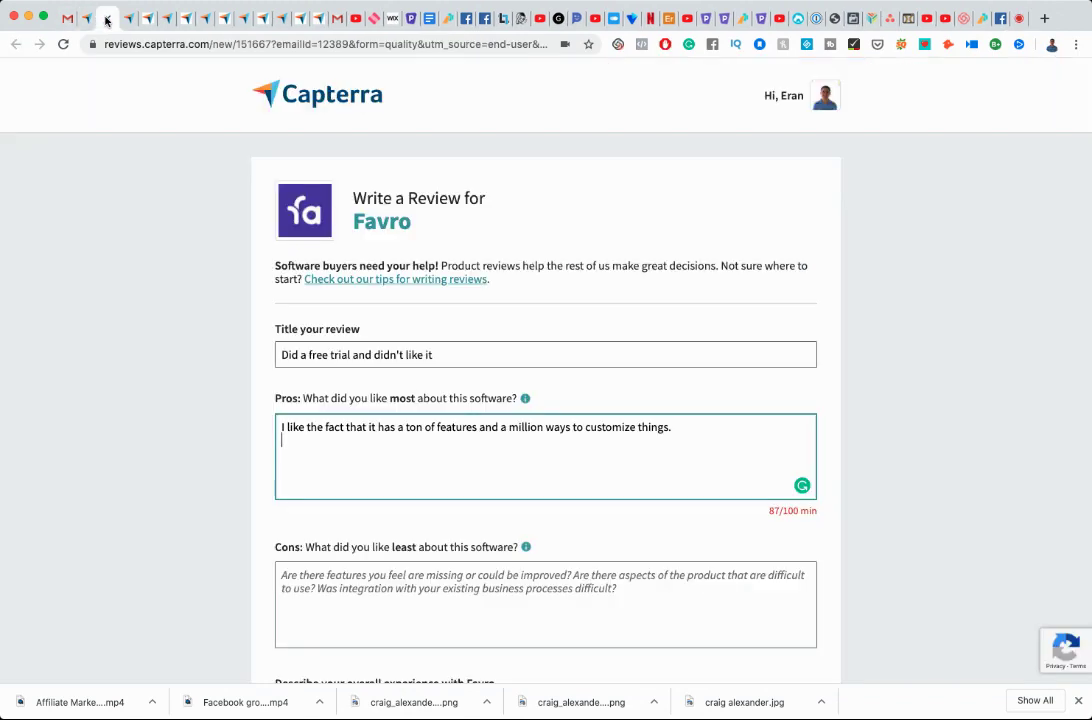
Add the Pros line 'I liked being able to sign up for a free trial before committing.'.
{"action": "type", "text": "I liked "}
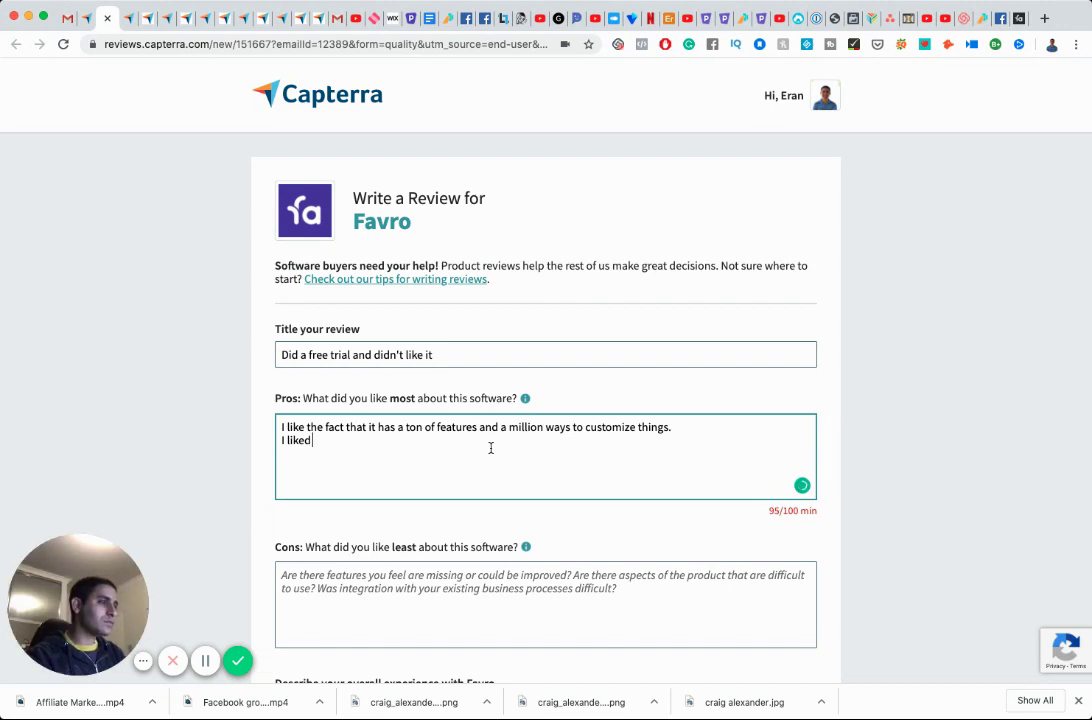
{"action": "type", "text": "being able to "}
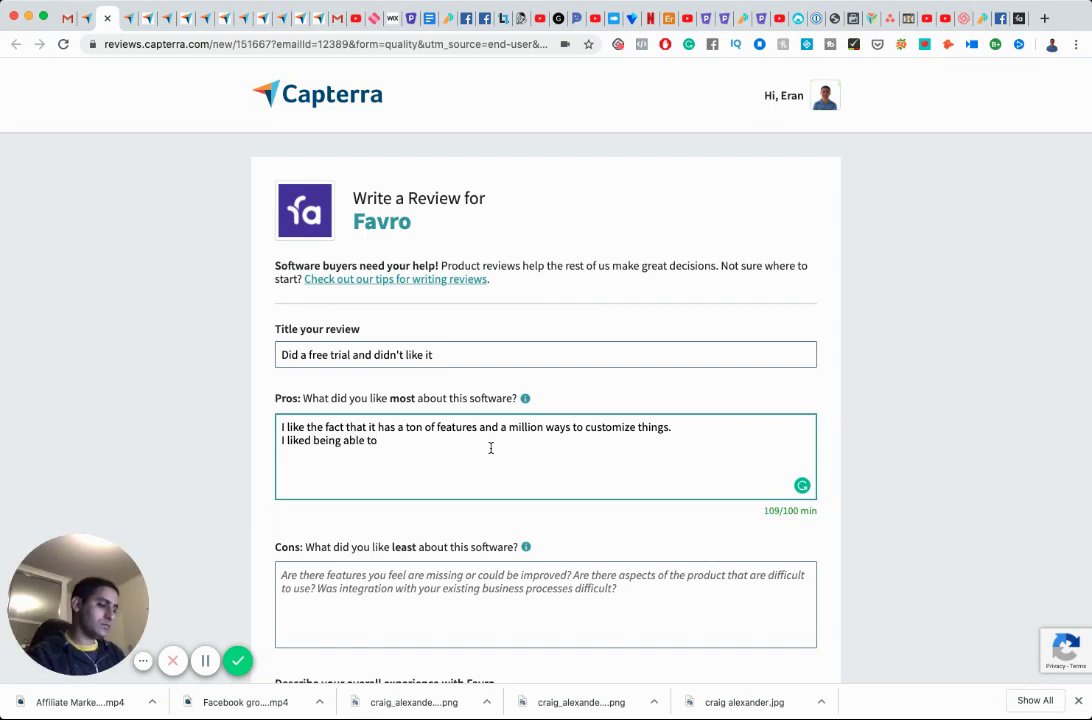
{"action": "type", "text": "sign up fo"}
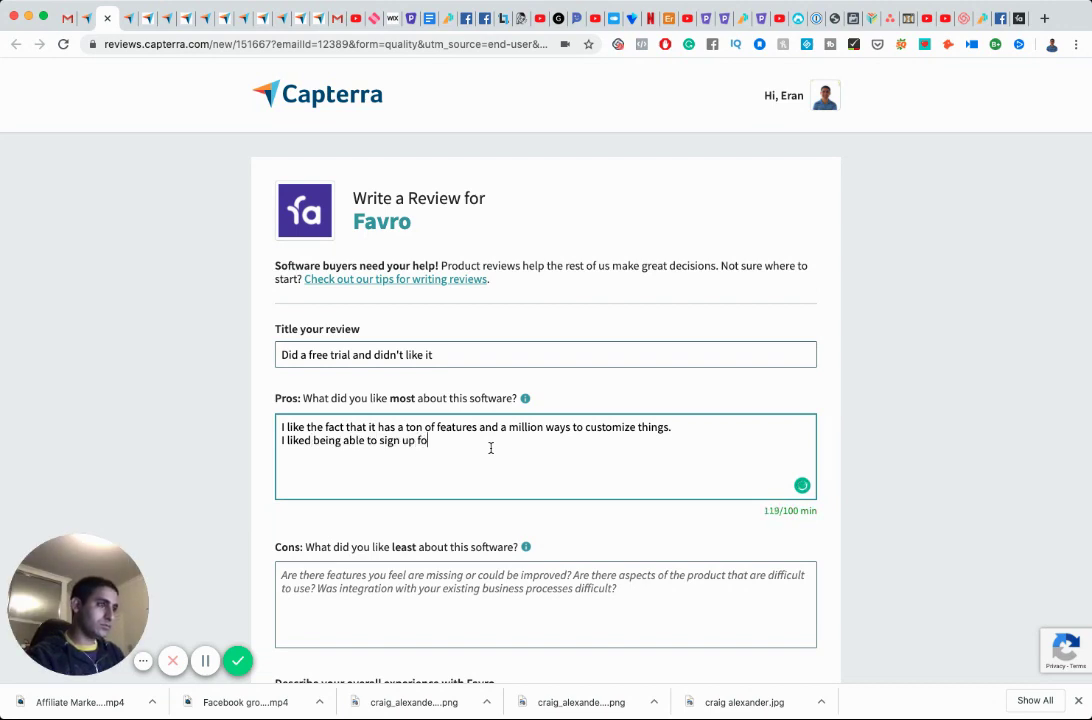
{"action": "type", "text": "r a free trial "}
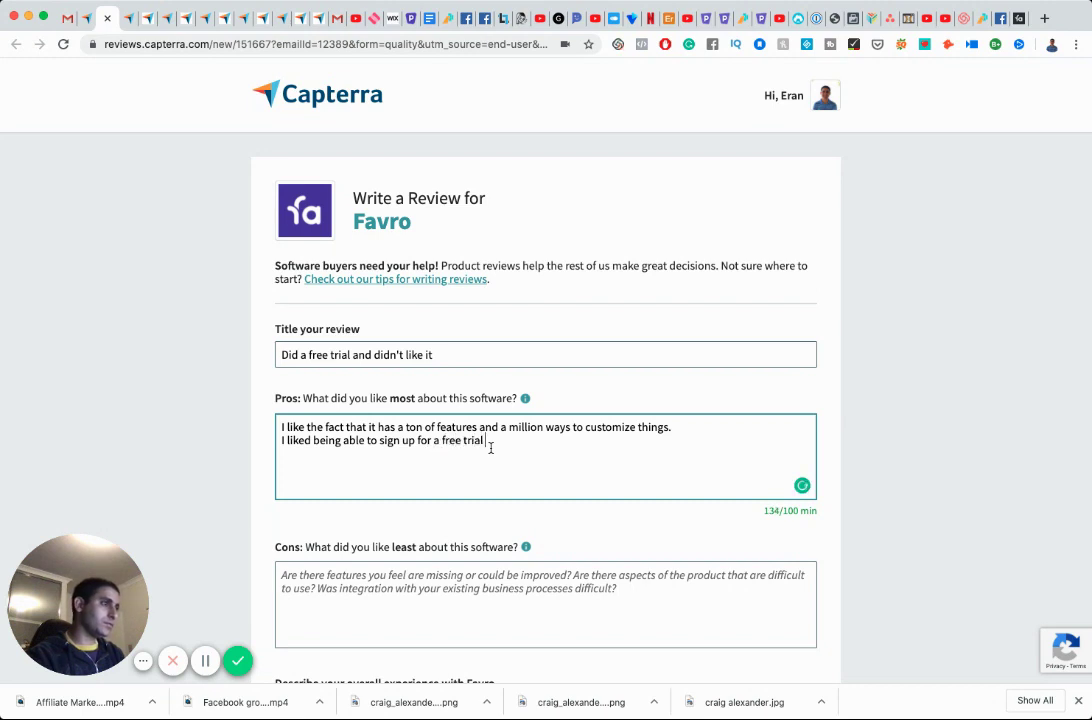
{"action": "type", "text": "before committing."}
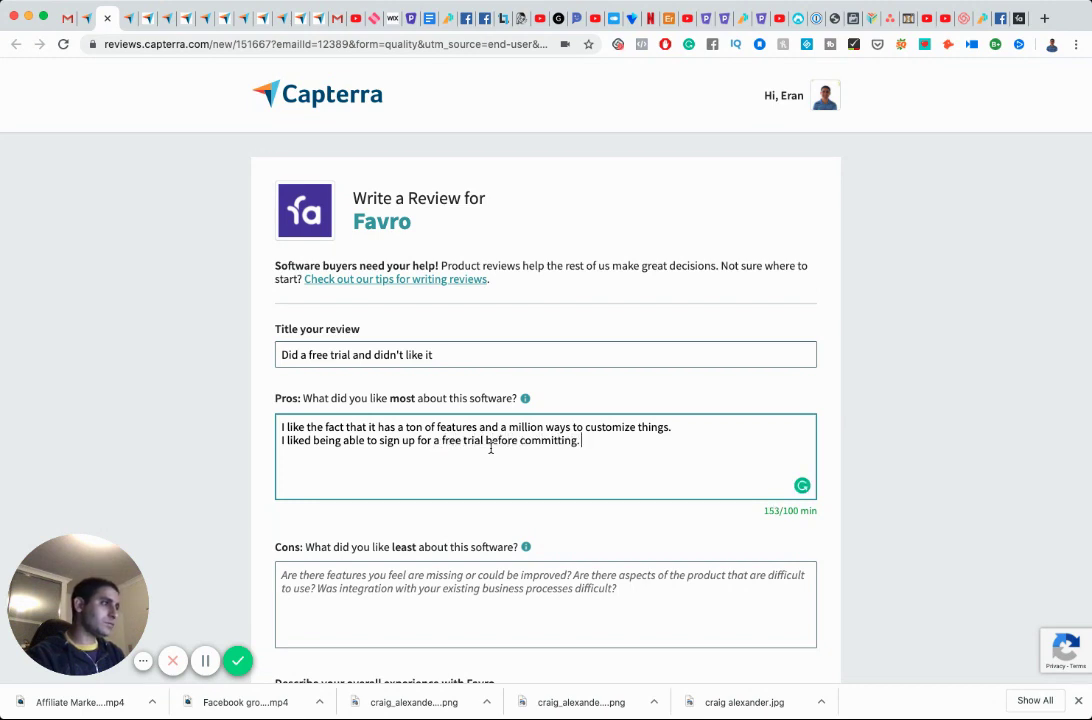
Start the Cons answer: software should be intuitive enough to give value without watching tutorials.
{"action": "left_click", "coordinate": [503, 568]}
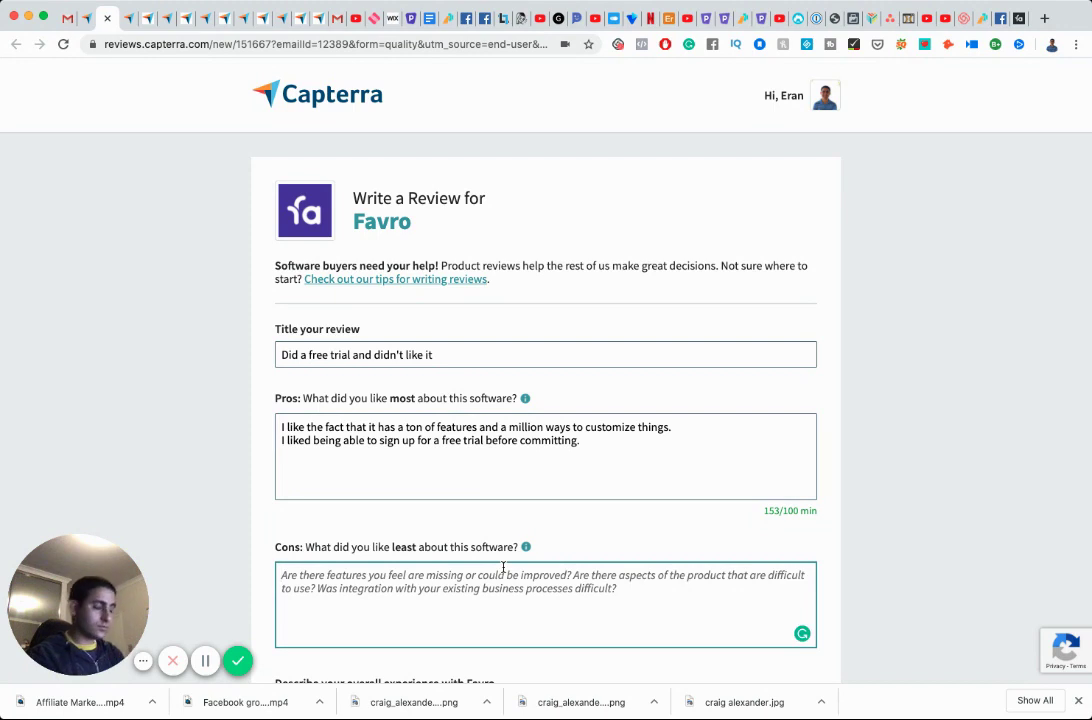
{"action": "type", "text": "I p"}
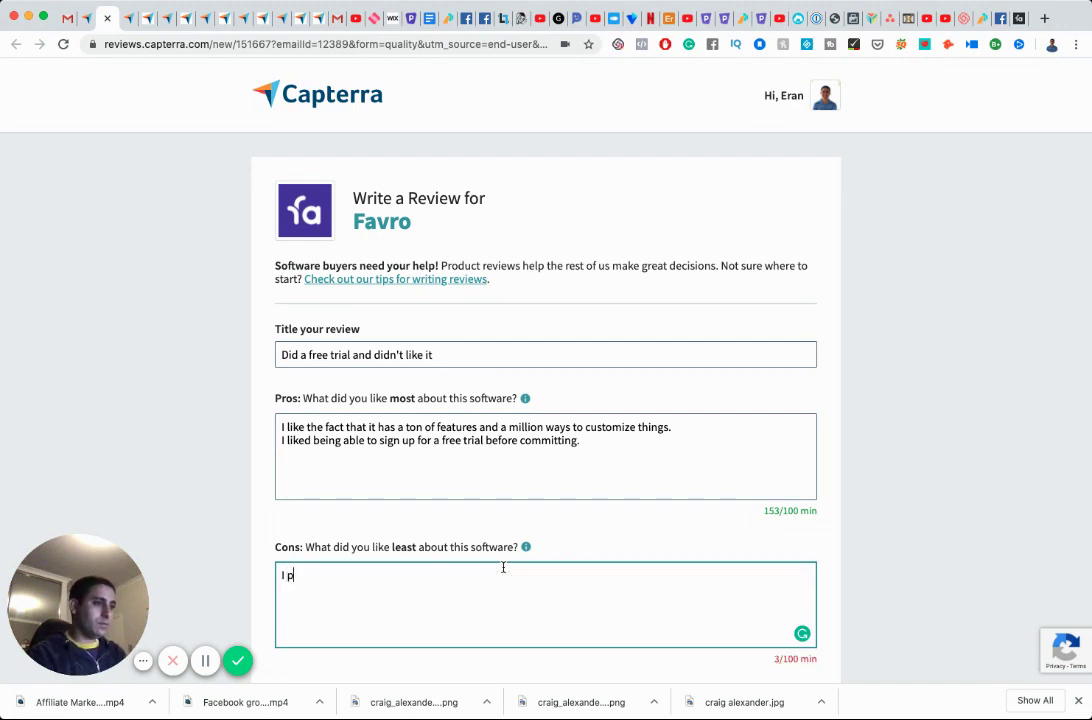
{"action": "key", "text": "BackSpace"}
{"action": "key", "text": "BackSpace"}
{"action": "key", "text": "BackSpace"}
{"action": "type", "text": "Weak I"}
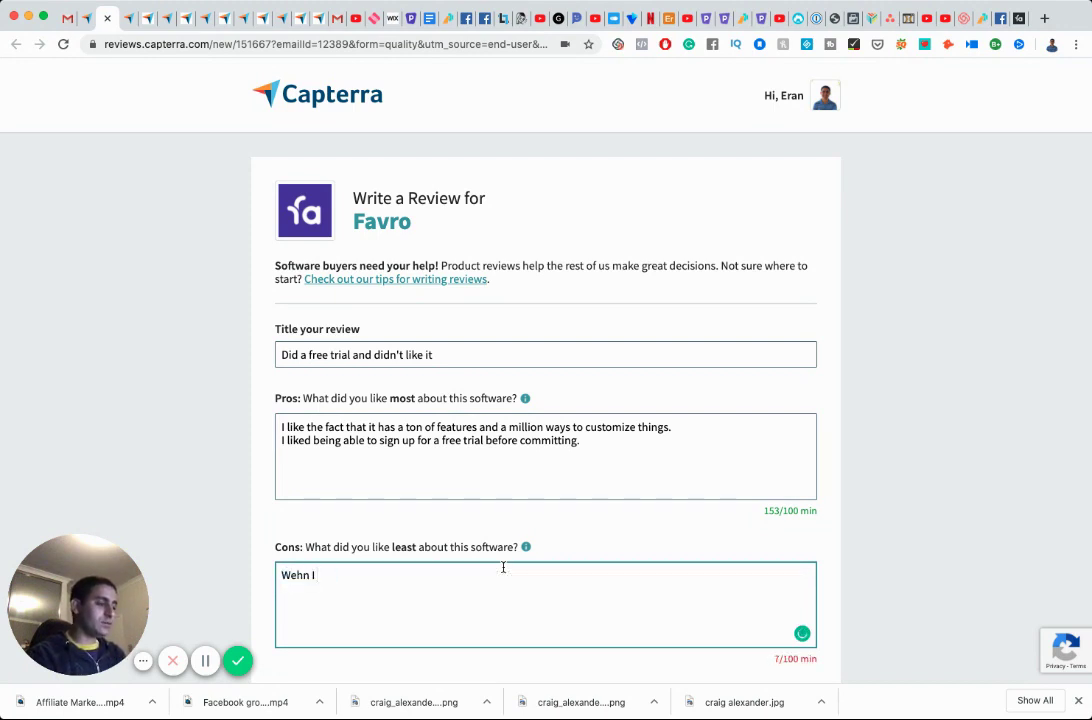
{"action": "key", "text": "BackSpace"}
{"action": "key", "text": "BackSpace"}
{"action": "key", "text": "BackSpace"}
{"action": "key", "text": "BackSpace"}
{"action": "key", "text": "BackSpace"}
{"action": "type", "text": "hen I sign u"}
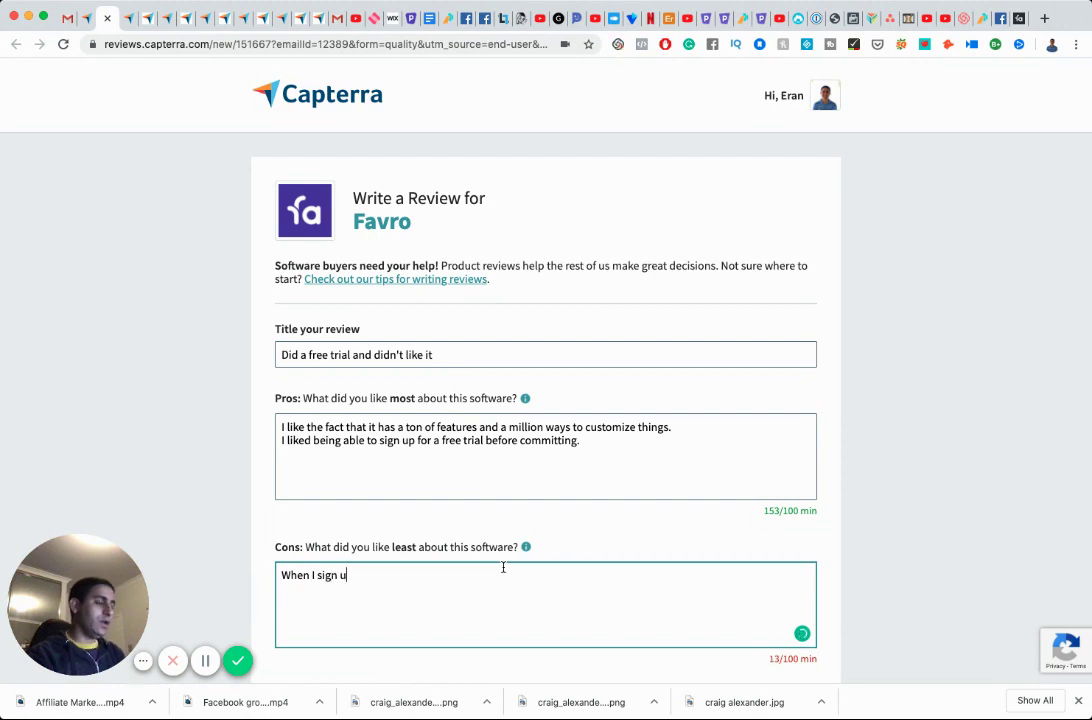
{"action": "type", "text": "p for software,"}
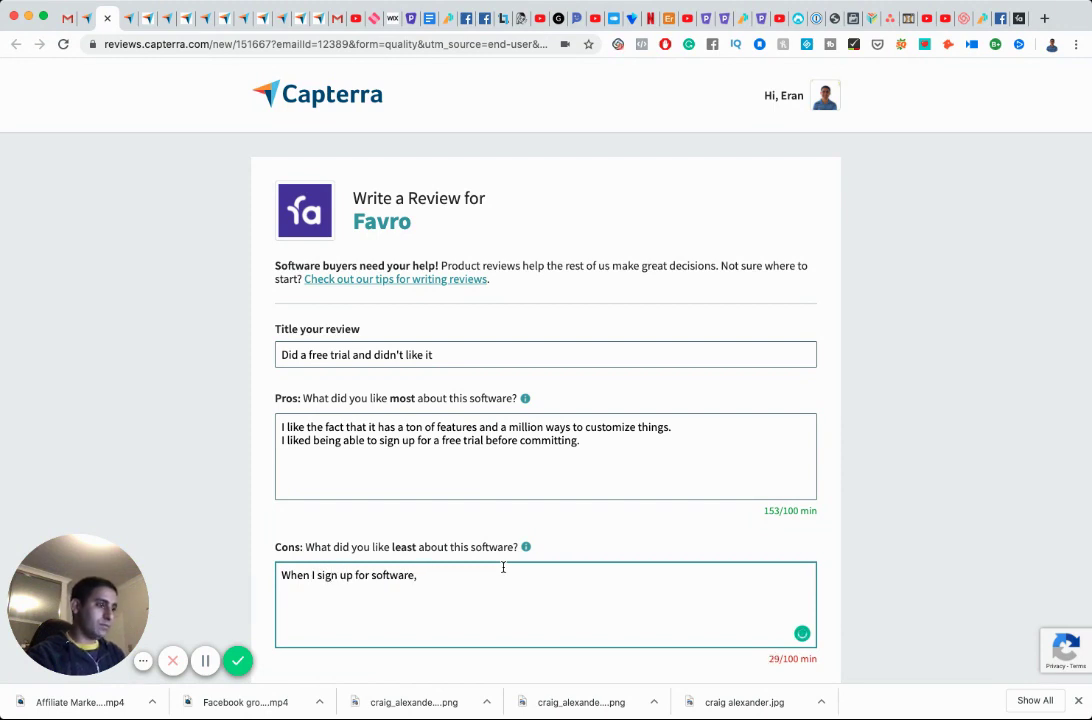
{"action": "type", "text": " I maybe that's j"}
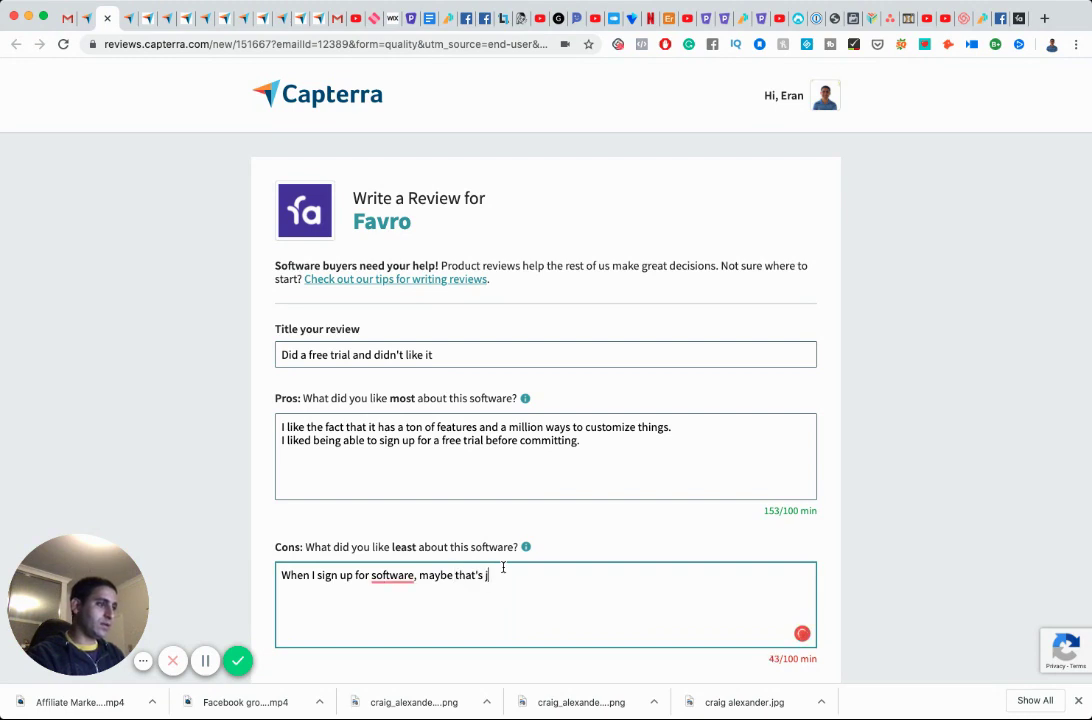
{"action": "type", "text": "ust me, but I expect to "}
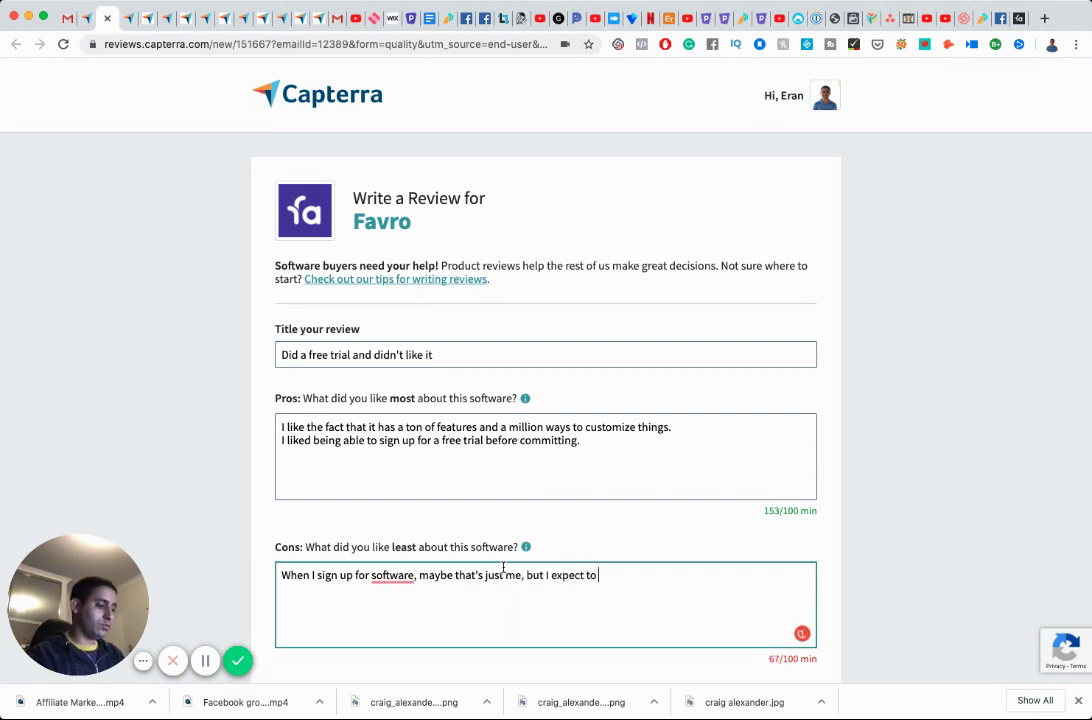
{"action": "type", "text": "have it intuiti"}
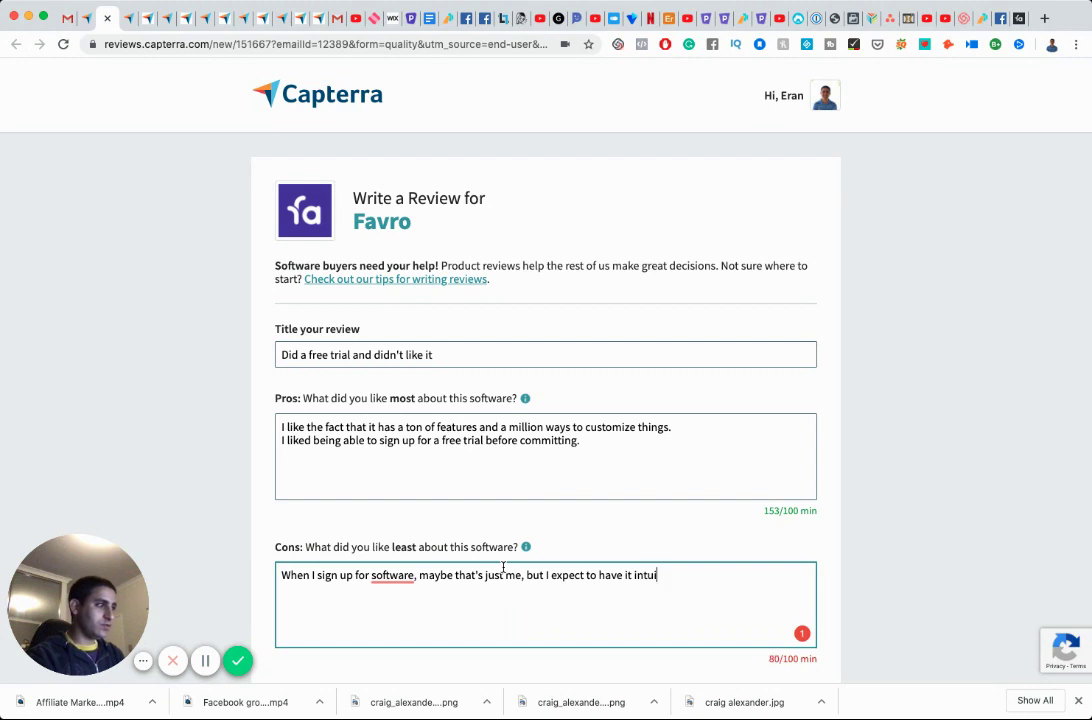
{"action": "key", "text": "BackSpace"}
{"action": "key", "text": "BackSpace"}
{"action": "type", "text": "tive en"}
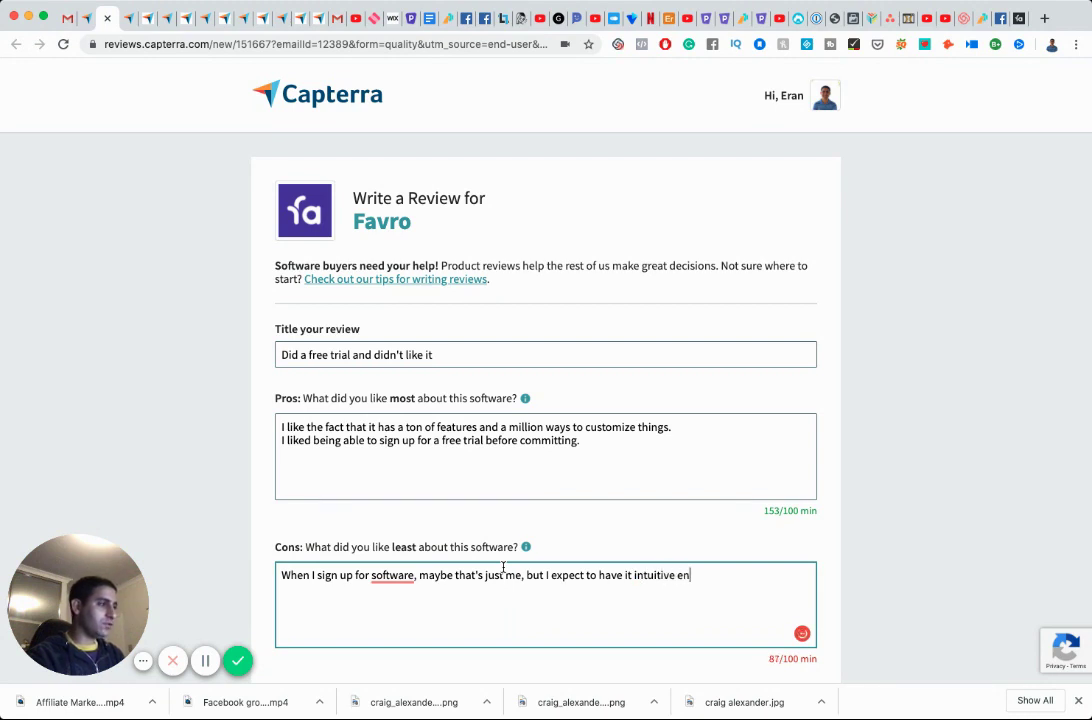
{"action": "type", "text": "ough to use with"}
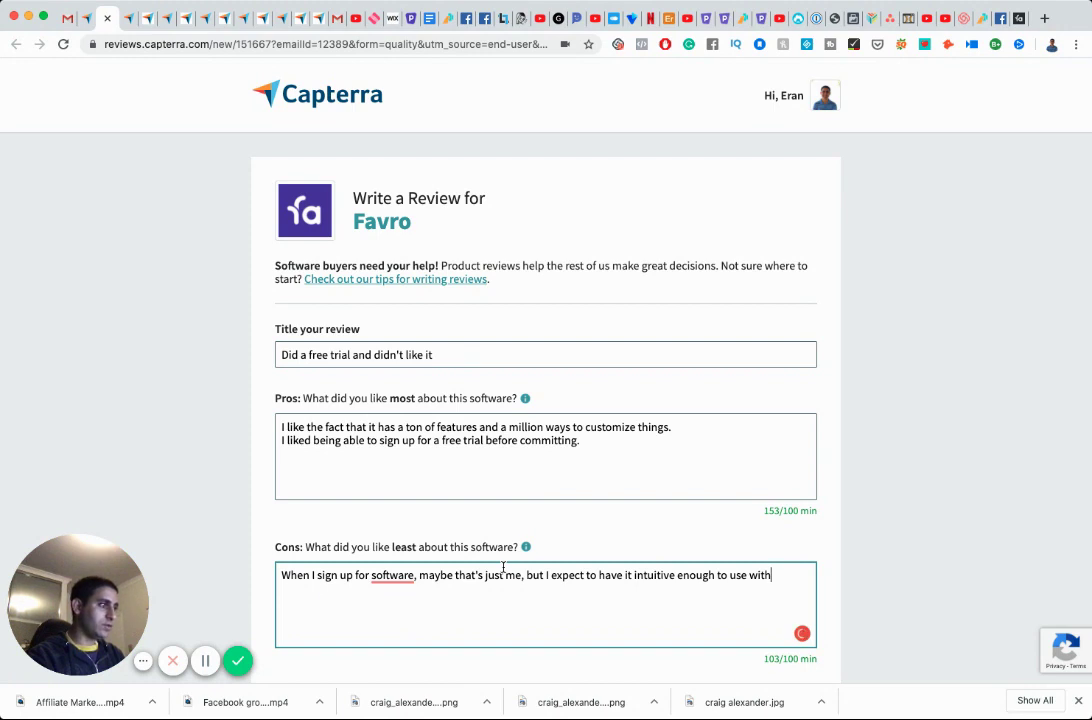
{"action": "type", "text": "out having to"}
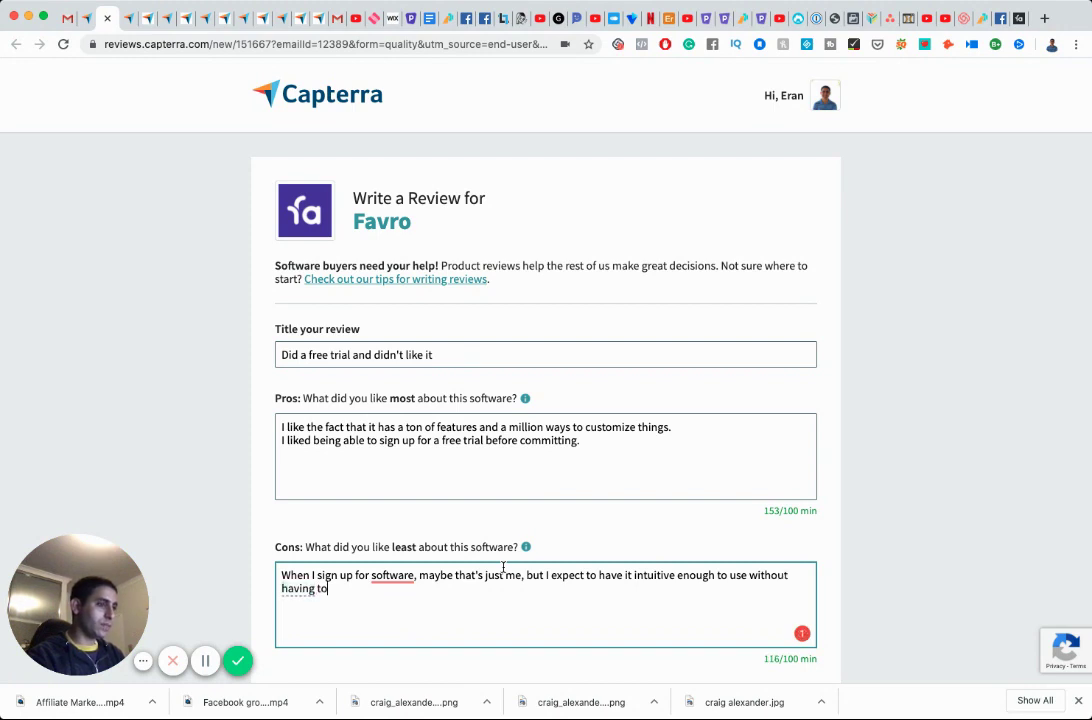
{"action": "type", "text": " watch. tutorial. Yo"}
{"action": "key", "text": "BackSpace"}
{"action": "key", "text": "BackSpace"}
{"action": "type", "text": "Y"}
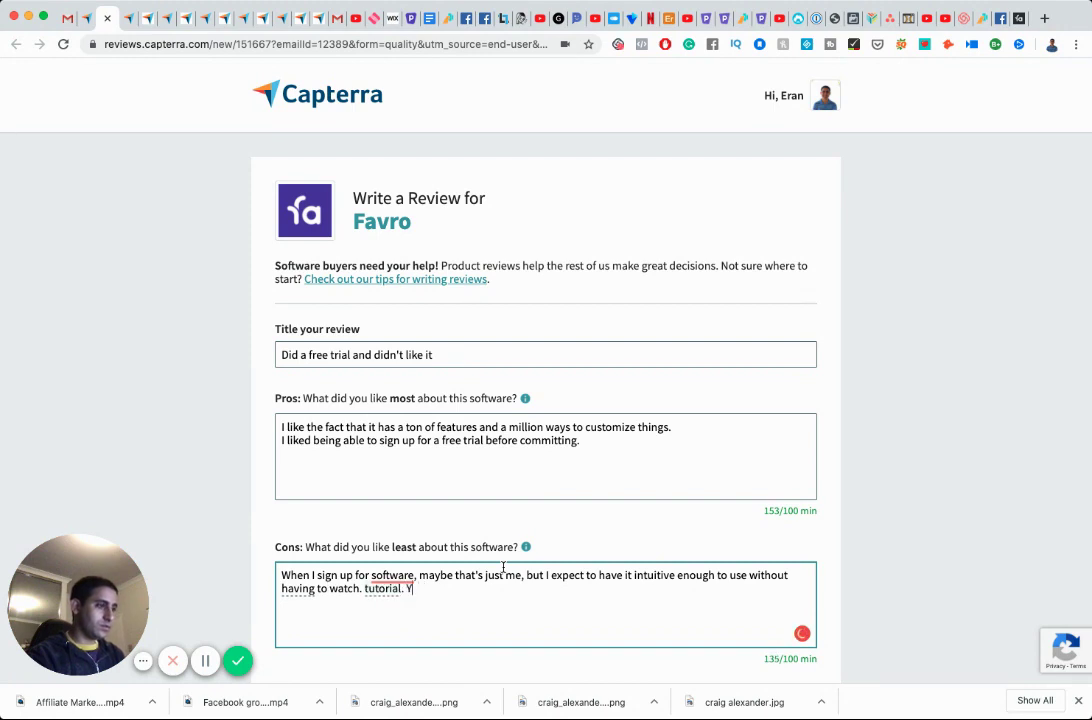
{"action": "type", "text": "es, if I wat"}
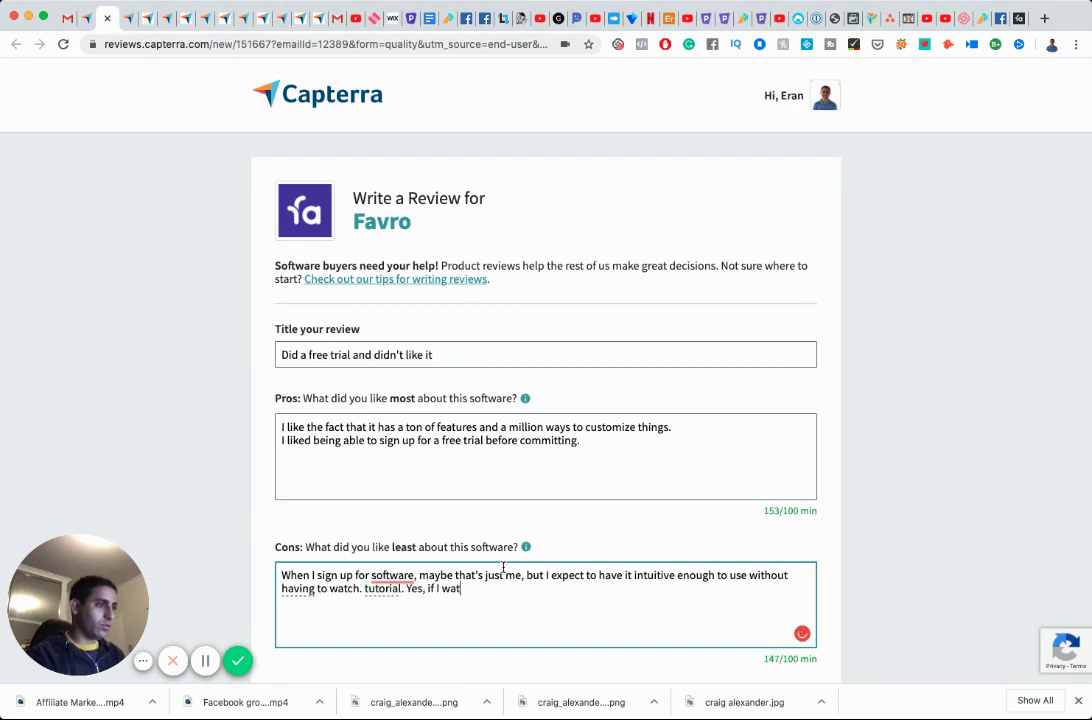
{"action": "type", "text": "ch tutorials I"}
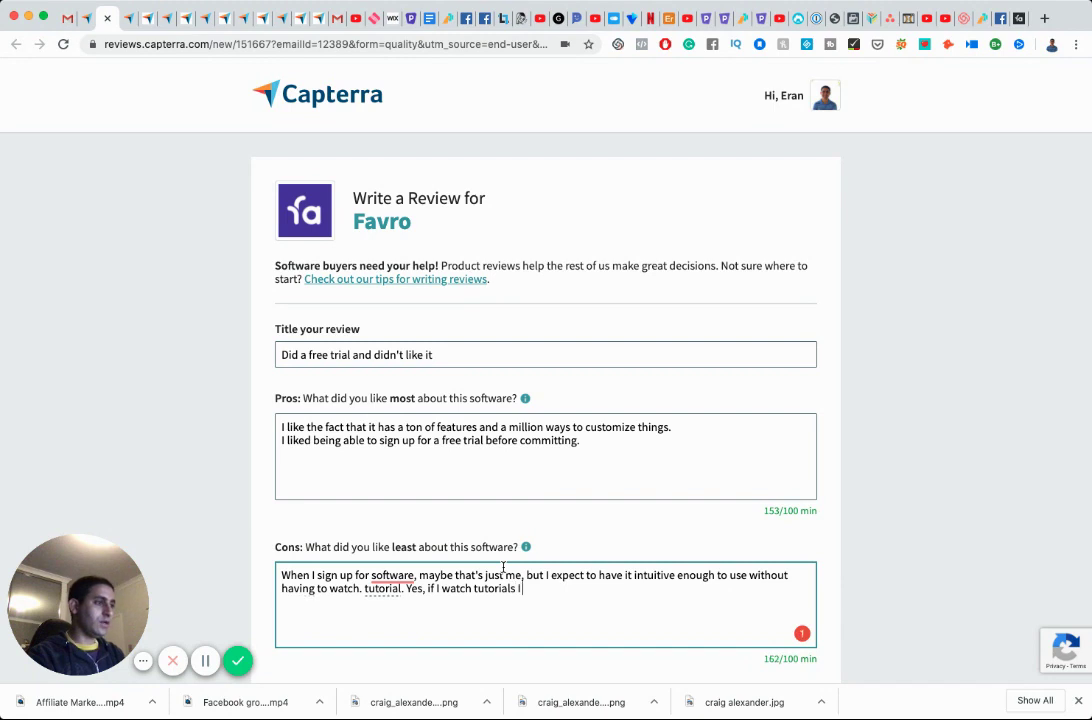
{"action": "type", "text": " can make bette"}
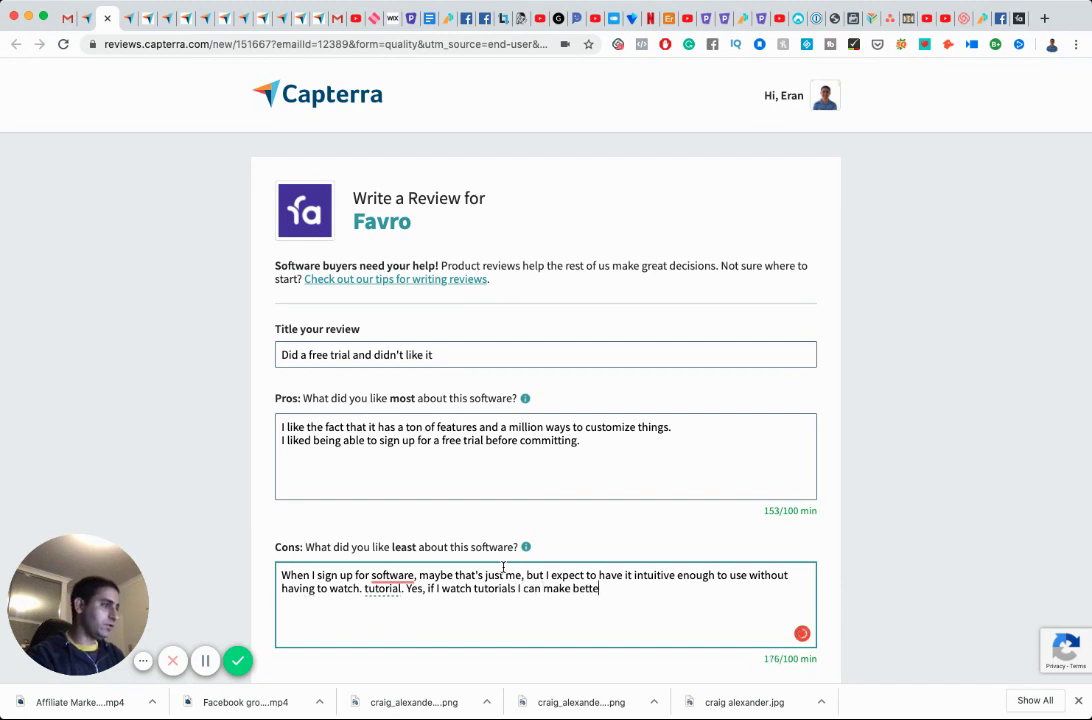
{"action": "type", "text": "r use, but I expect to have"}
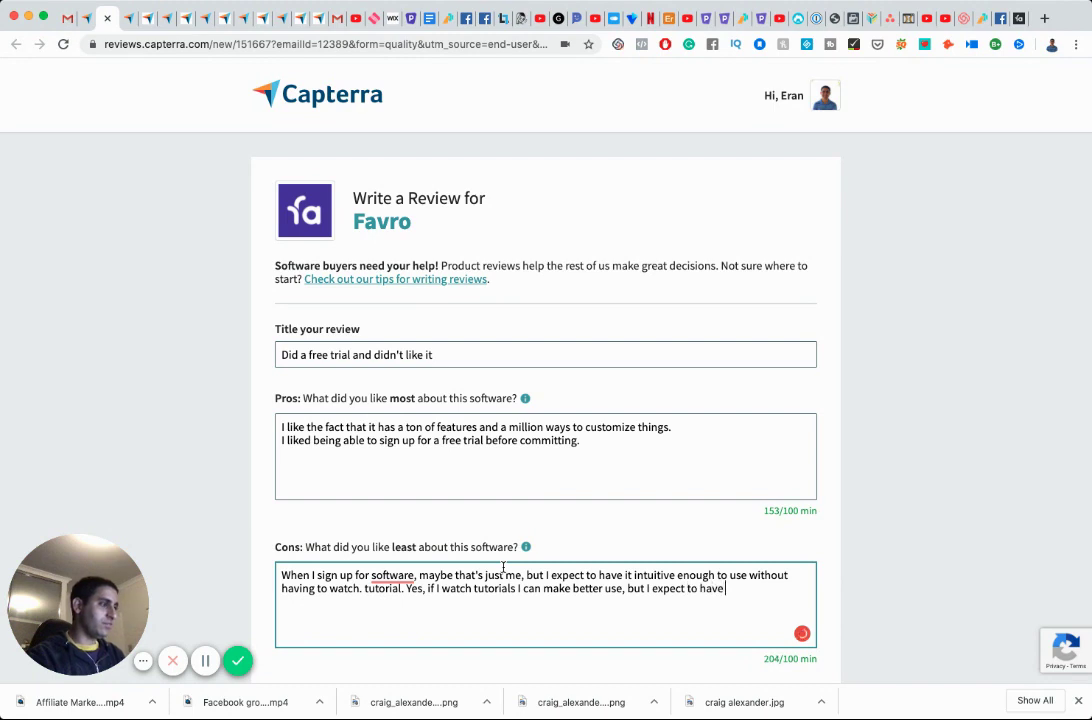
{"action": "type", "text": " i"}
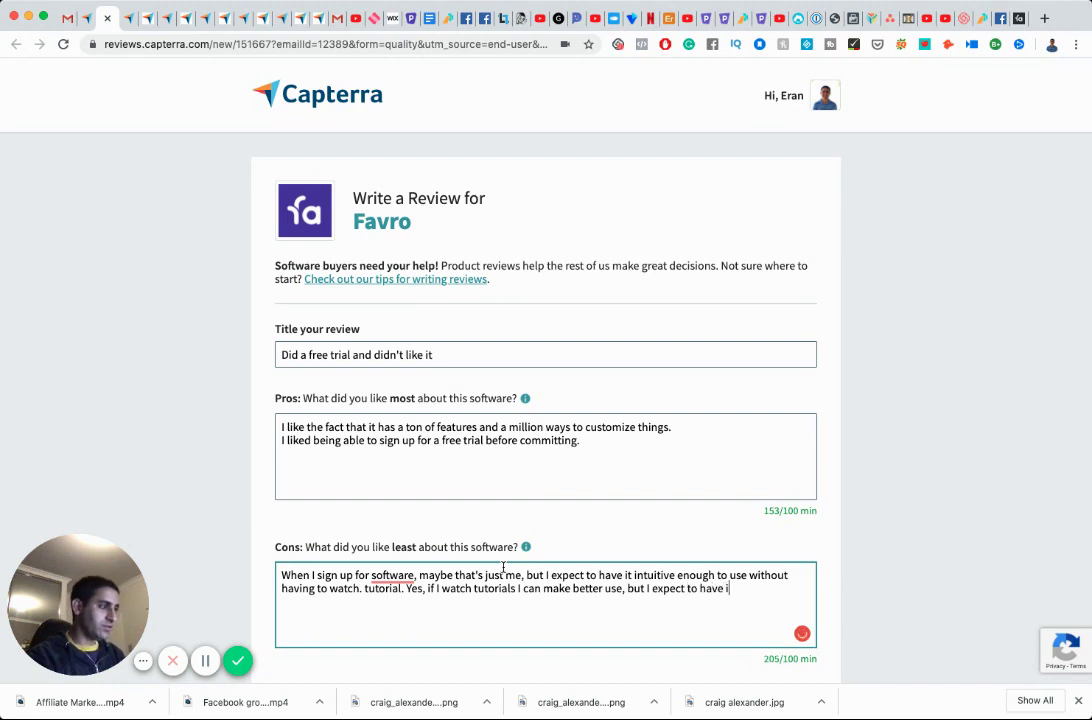
{"action": "type", "text": "t simple enough to add i"}
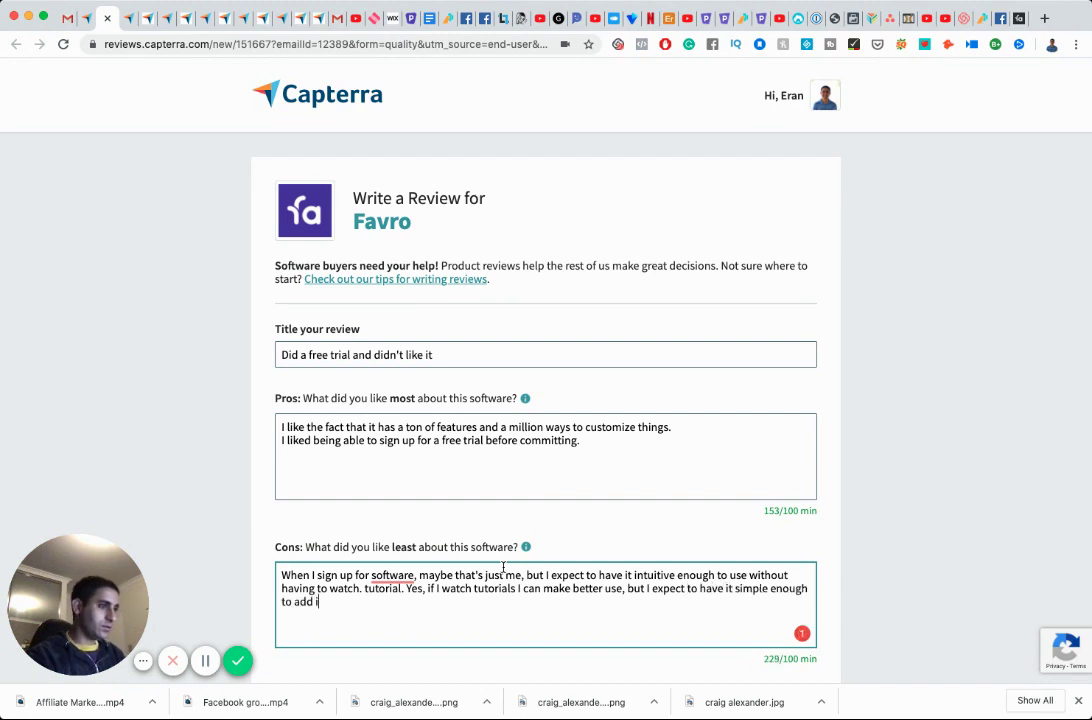
{"action": "type", "text": "nstant fu"}
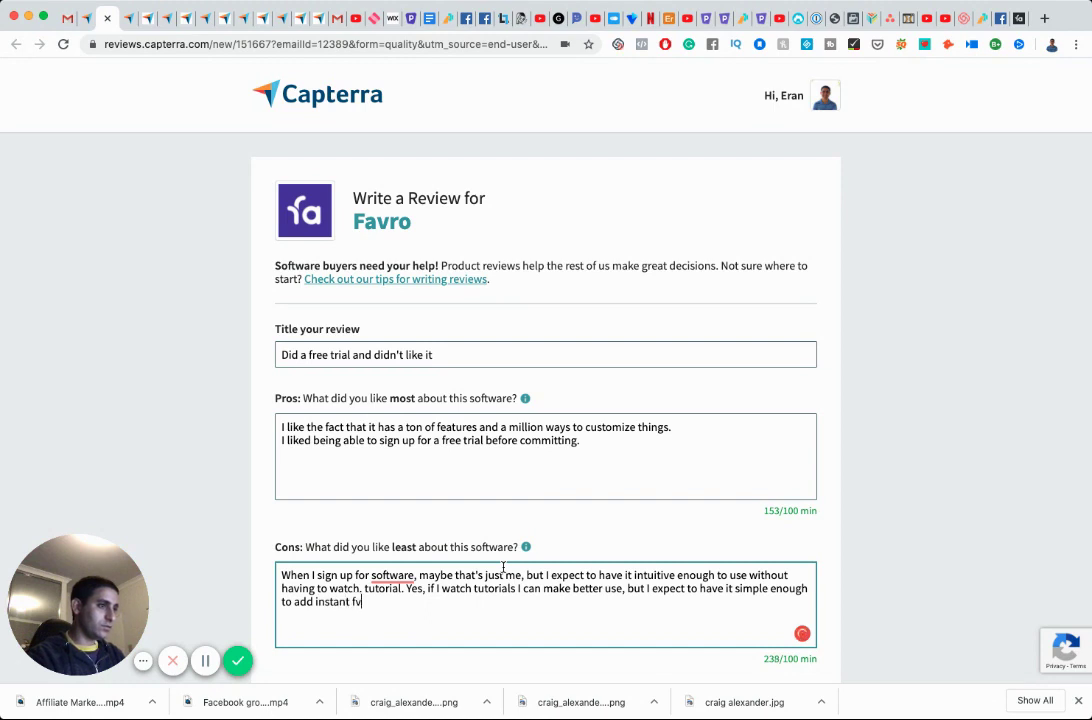
{"action": "key", "text": "BackSpace"}
{"action": "key", "text": "BackSpace"}
{"action": "type", "text": "val"}
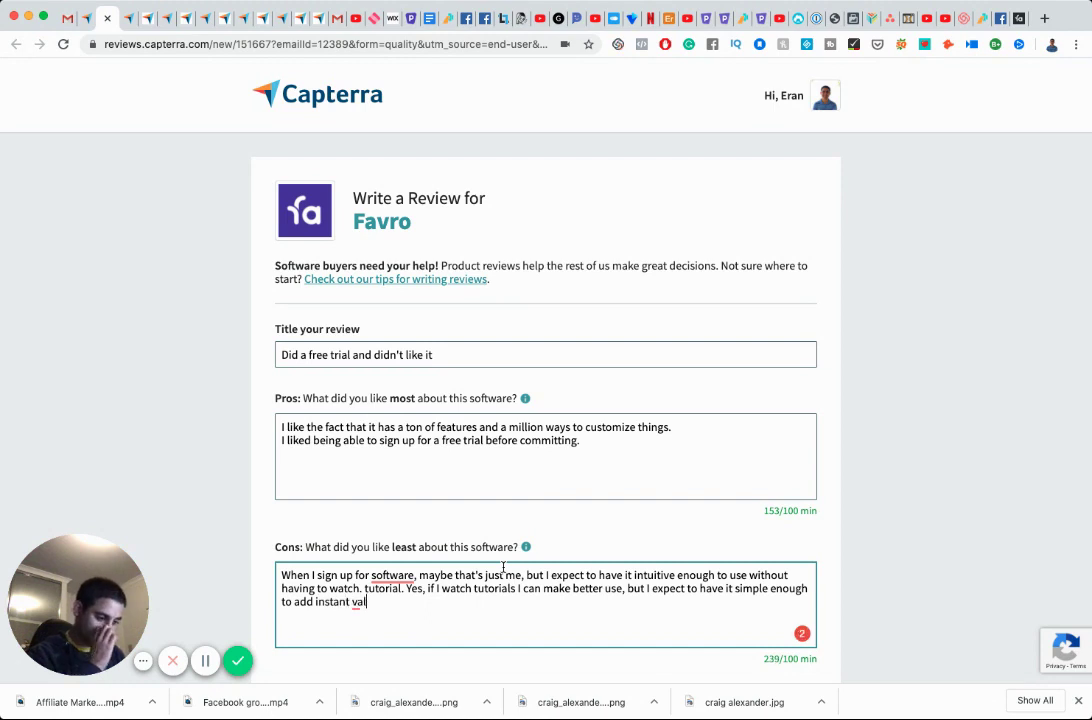
{"action": "type", "text": "ue"}
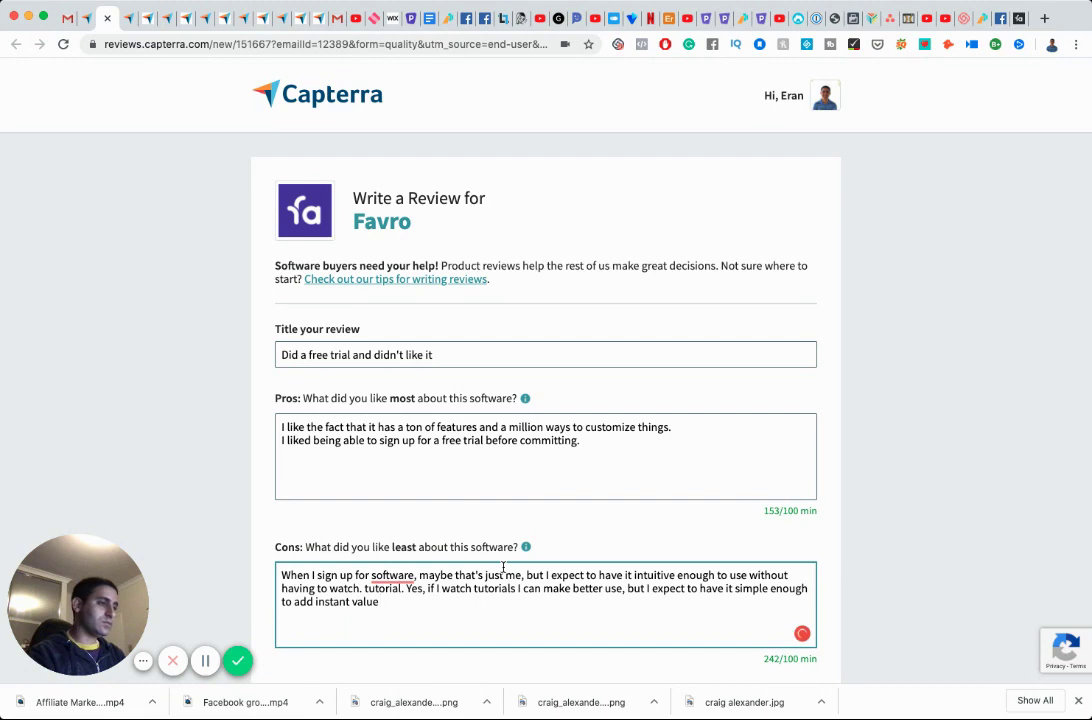
{"action": "type", "text": " without having "}
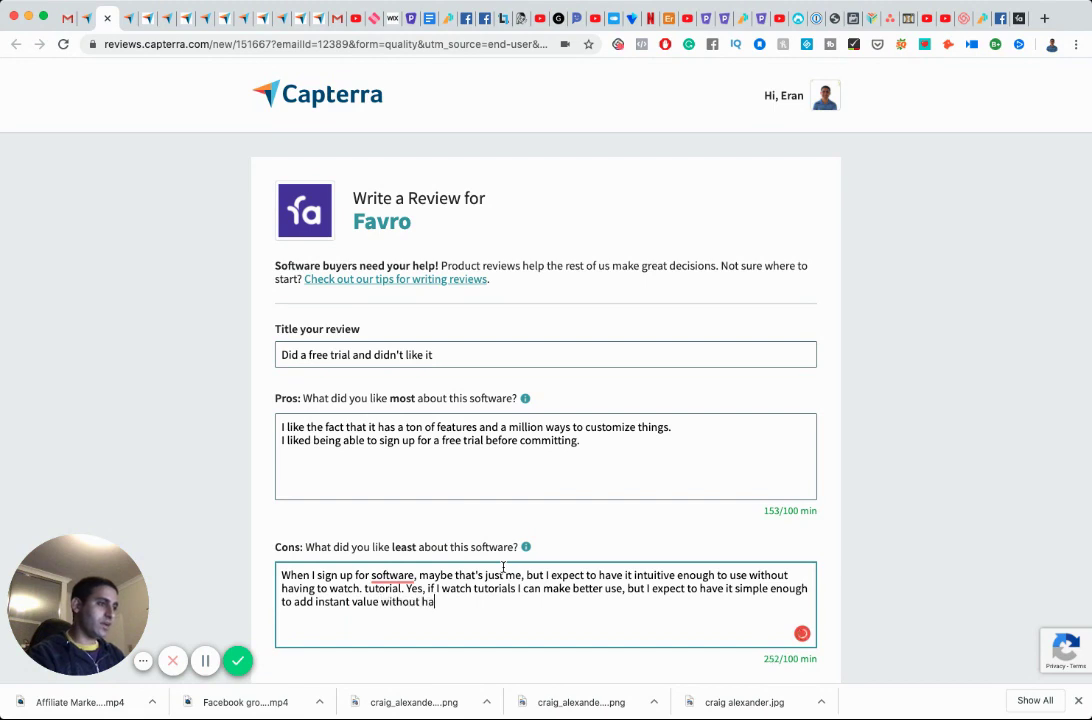
{"action": "type", "text": "to watch a t"}
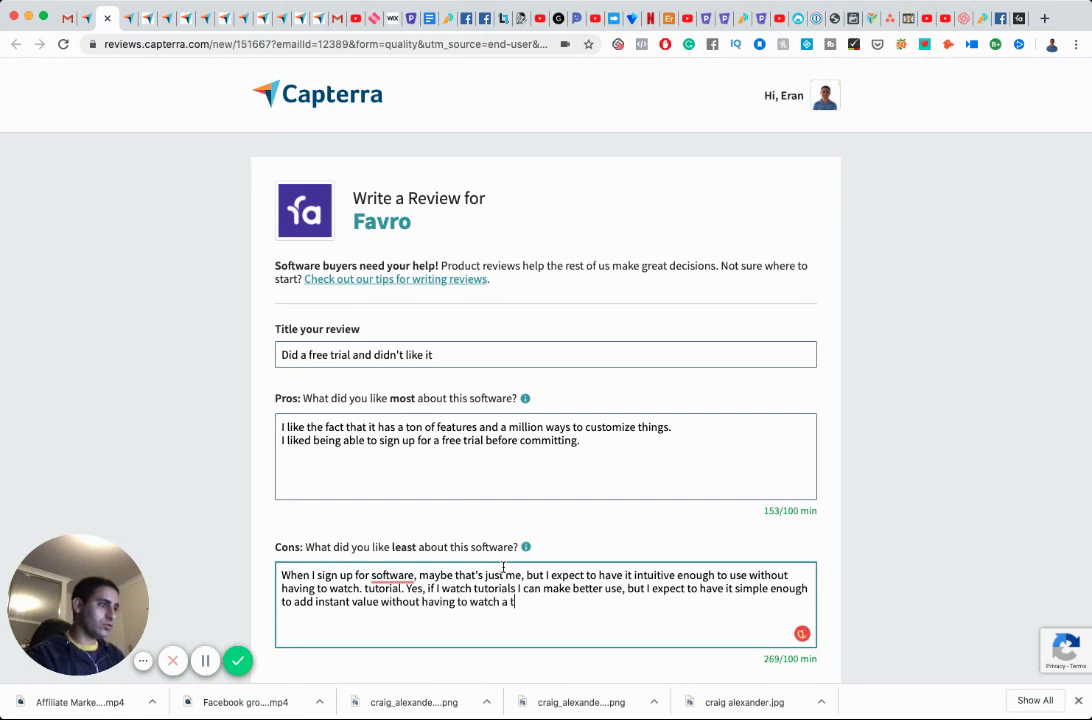
{"action": "type", "text": "utorial."}
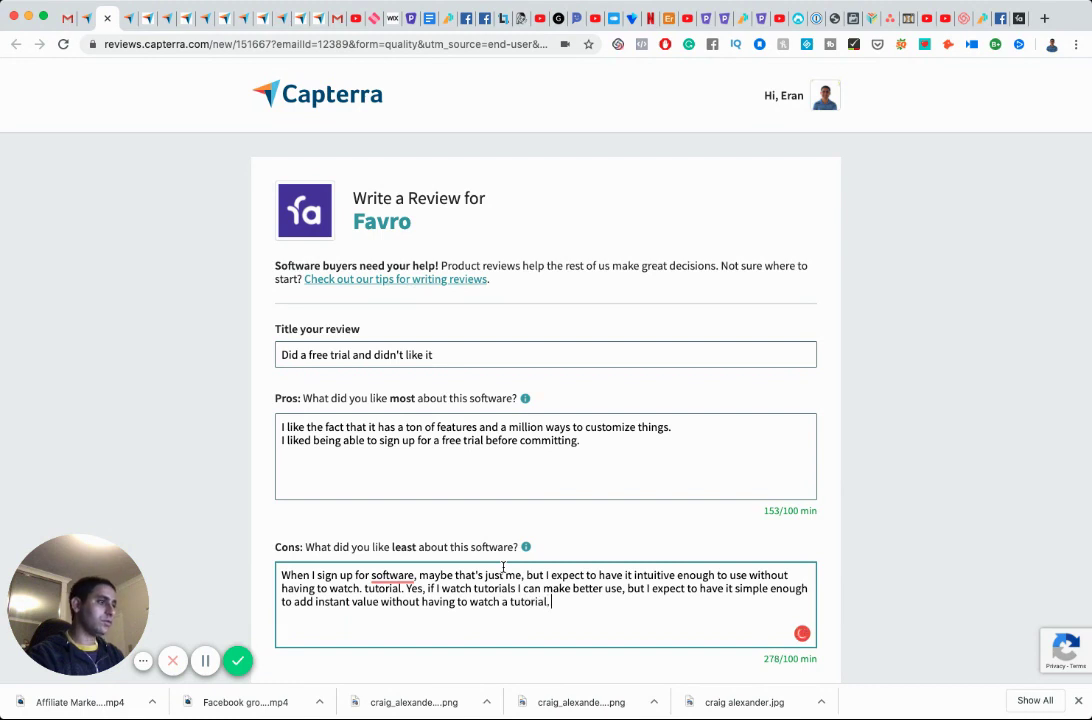
Add that Favro wasn't like this, unlike competitors Asana, Trello and AirTable.
{"action": "key", "text": "Return"}
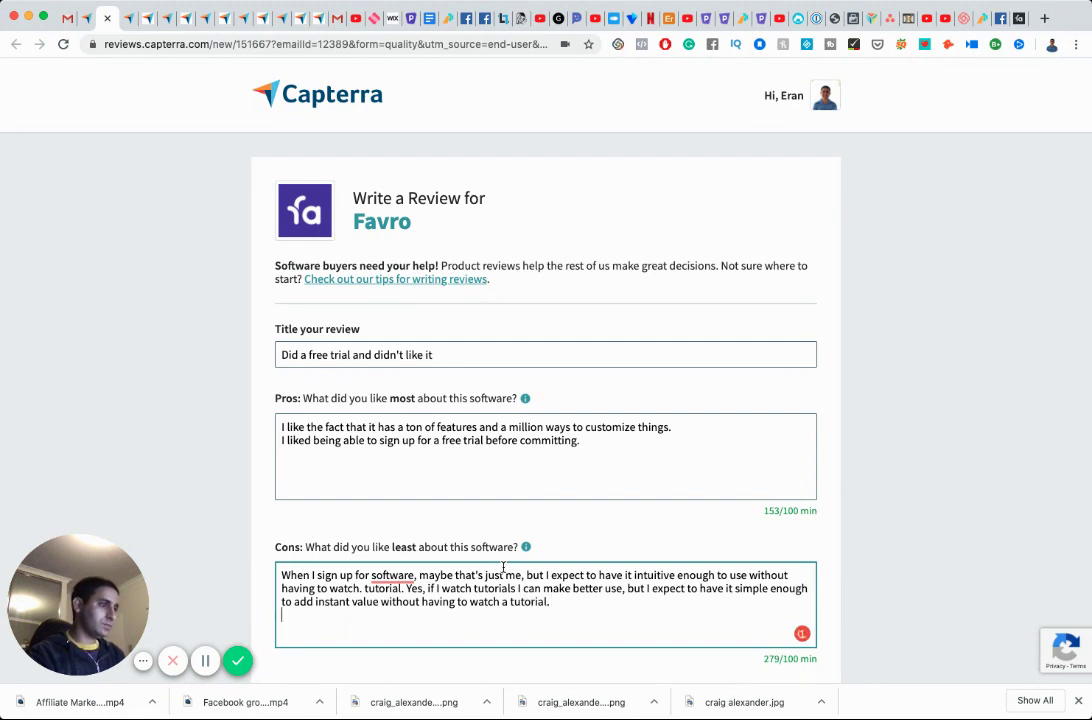
{"action": "type", "text": "T"}
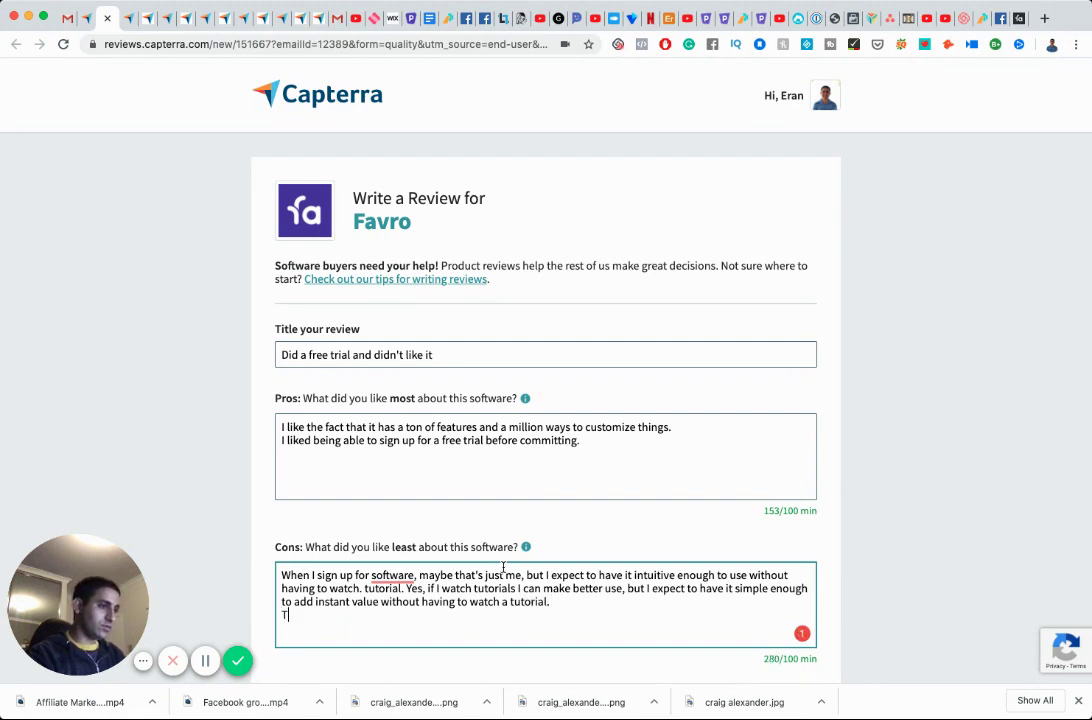
{"action": "type", "text": "his was not the case fo"}
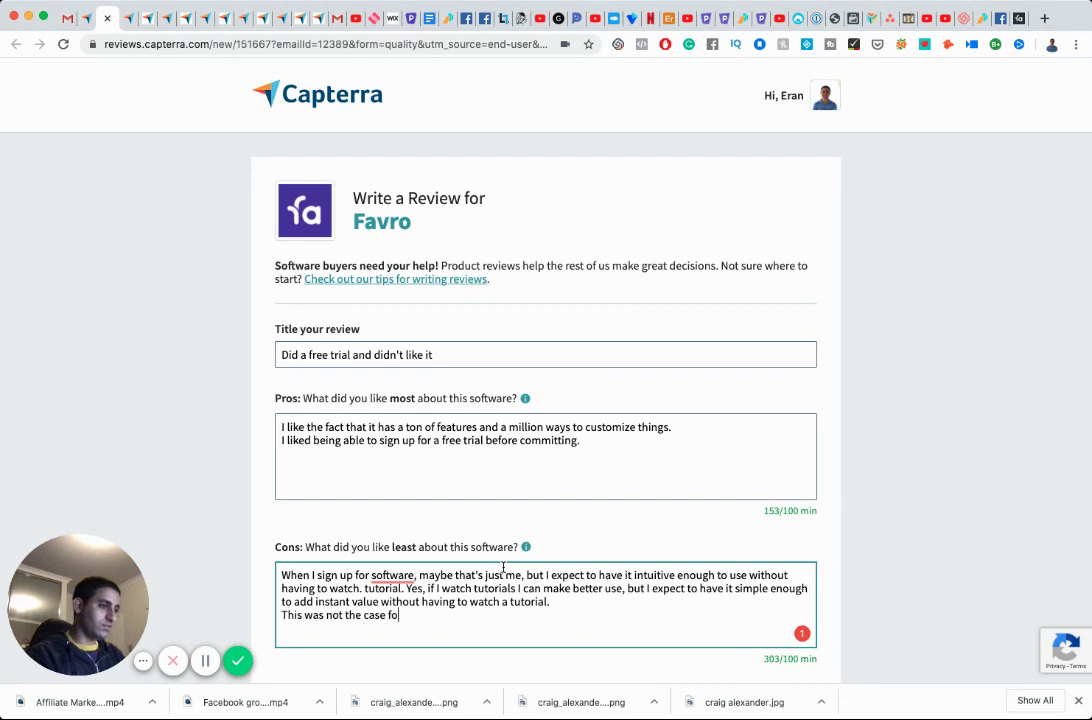
{"action": "type", "text": "r me with Favor"}
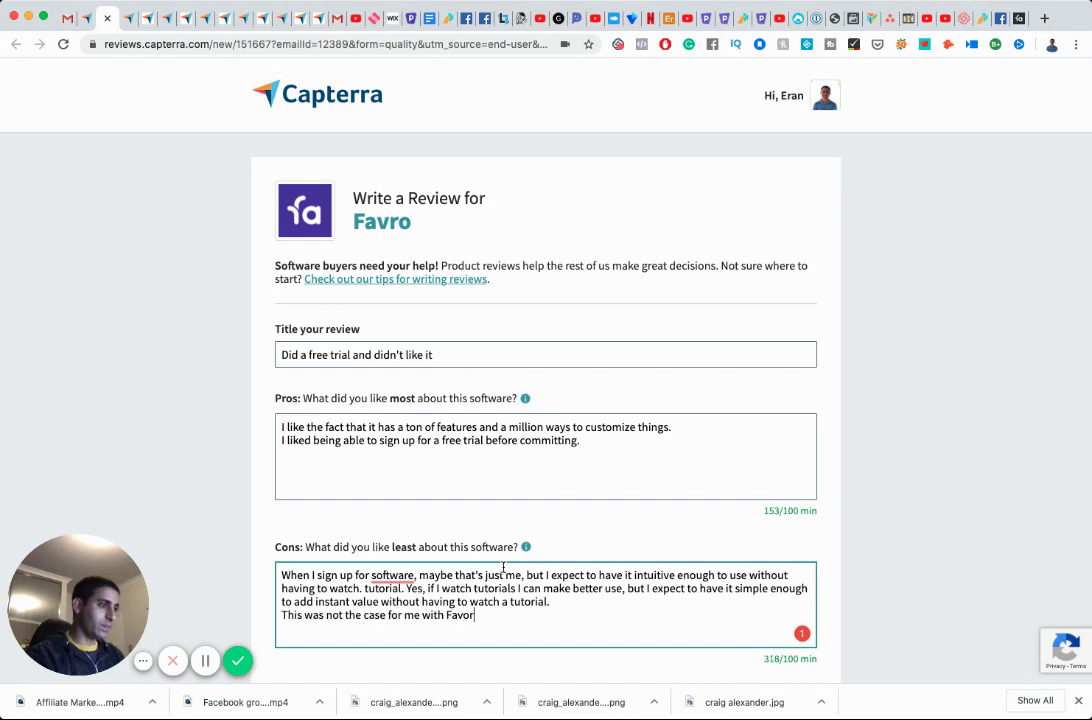
{"action": "type", "text": ", contra"}
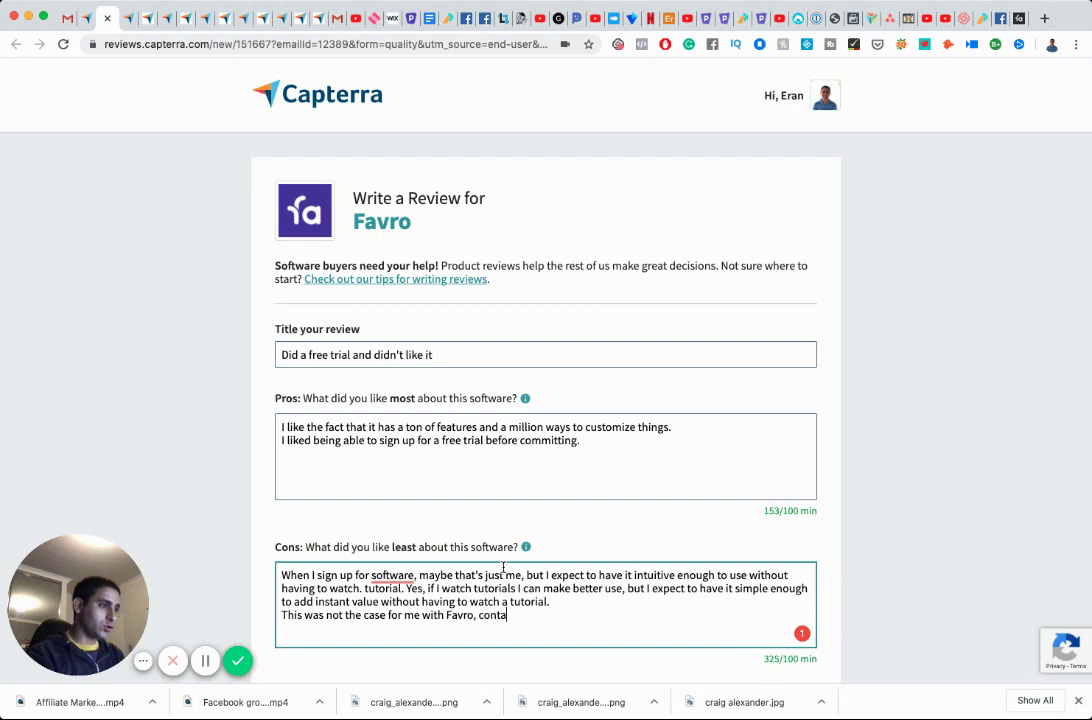
{"action": "type", "text": "ry to their"}
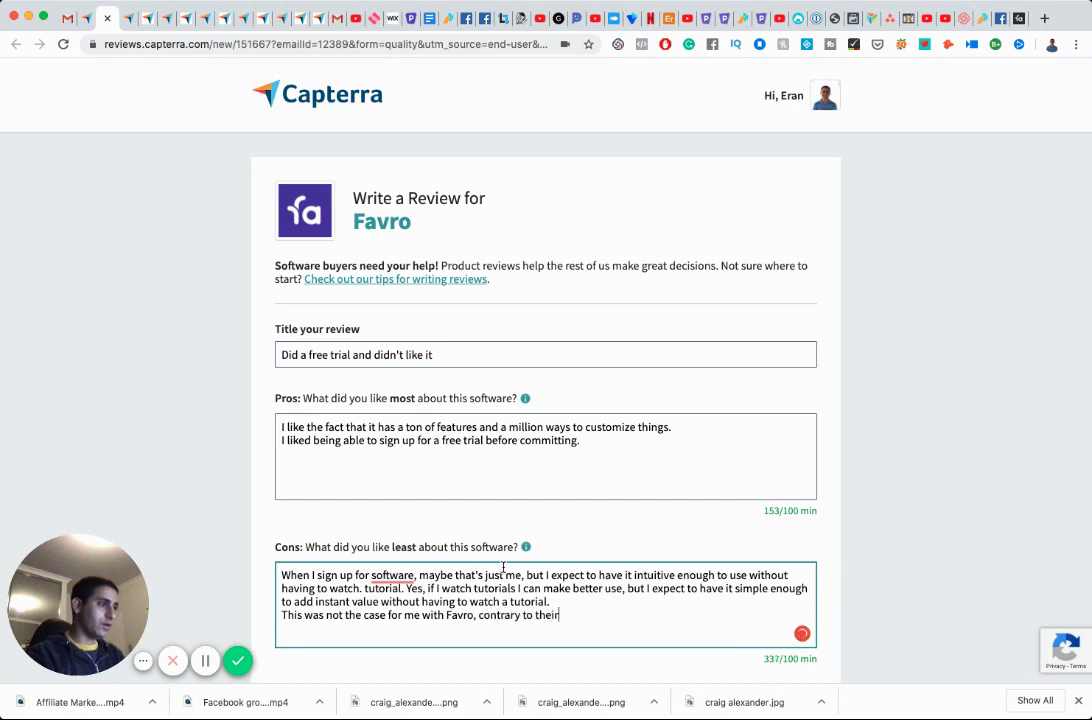
{"action": "type", "text": " competitors su"}
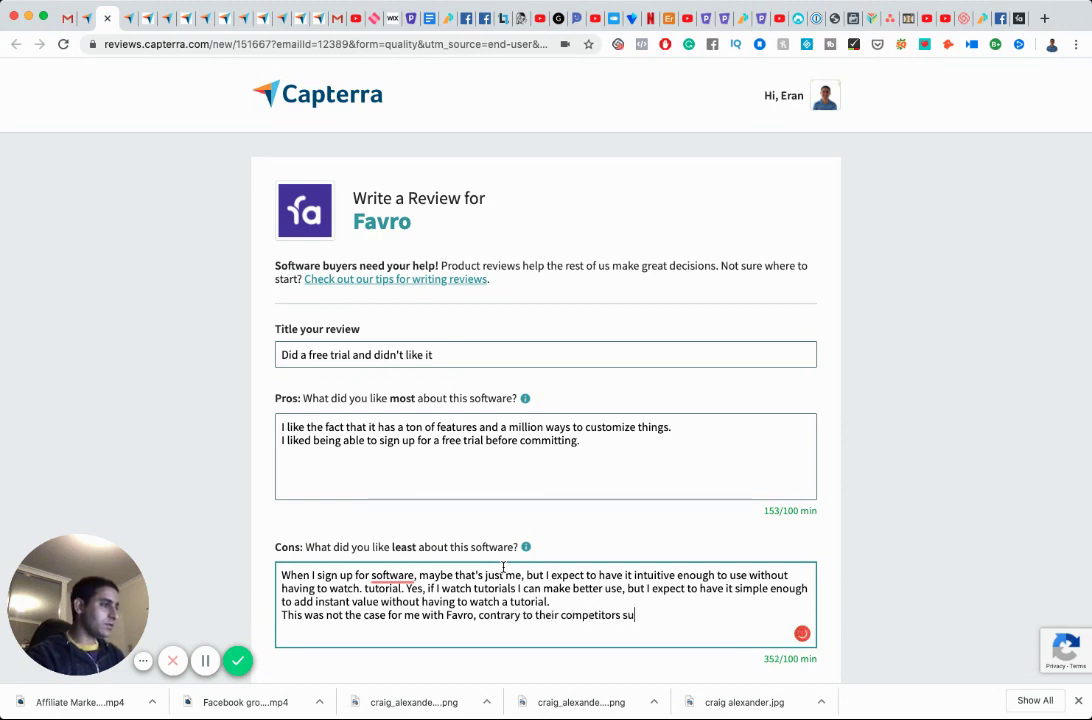
{"action": "type", "text": "ch as Asana,"}
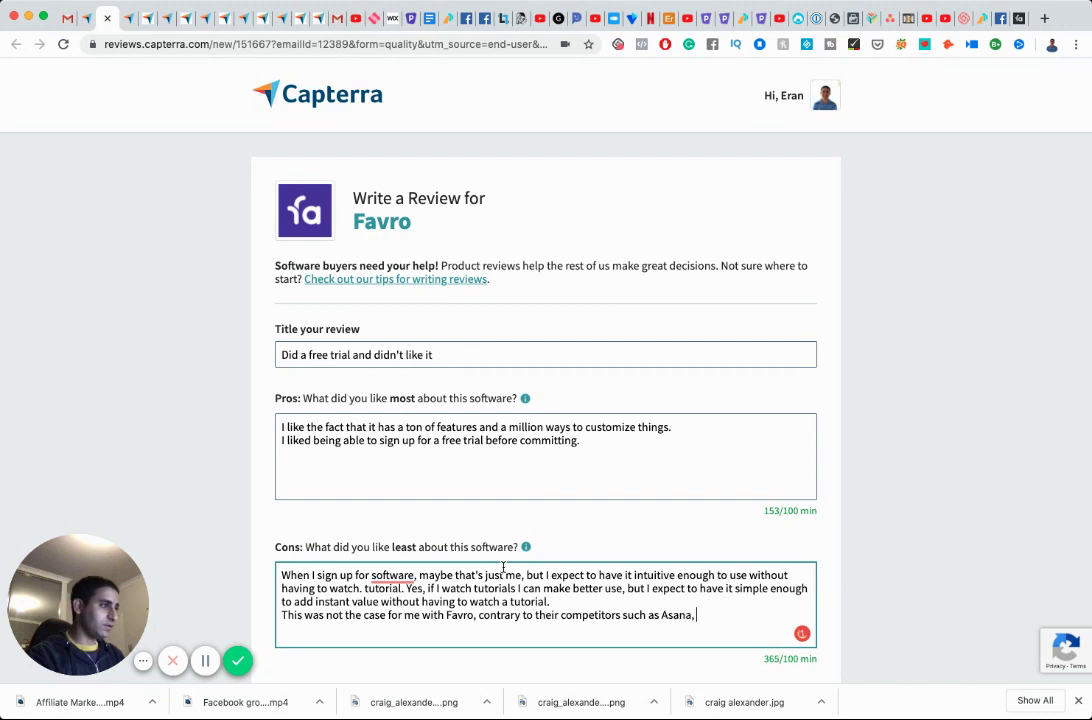
{"action": "type", "text": " Trello and AriTab"}
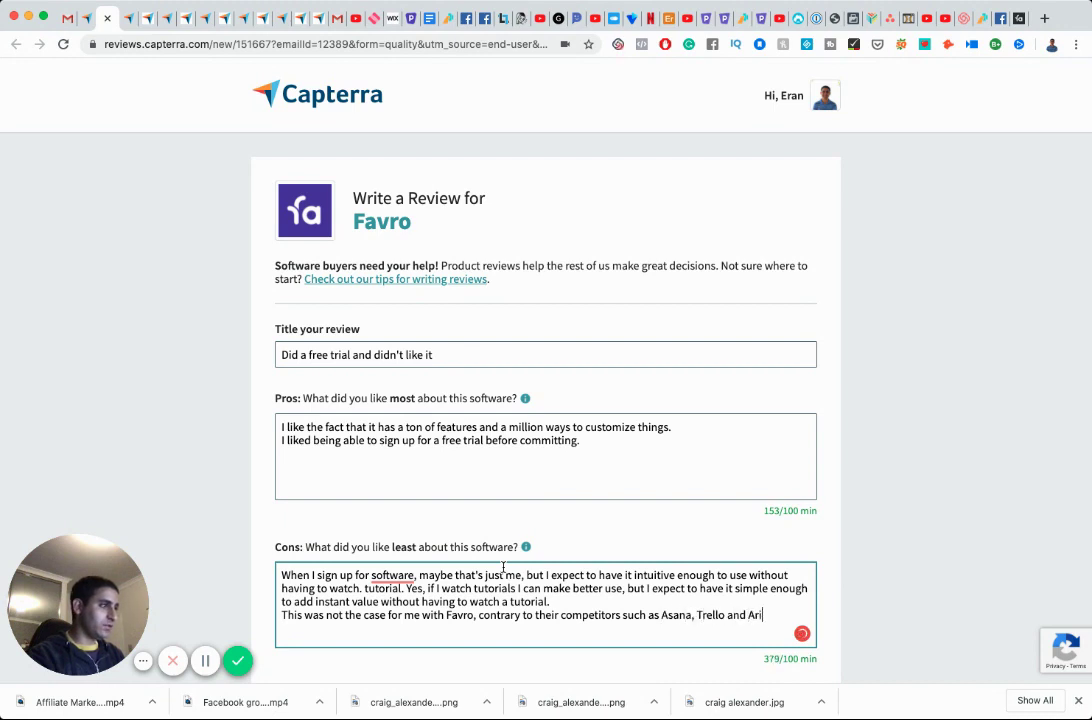
{"action": "key", "text": "BackSpace"}
{"action": "key", "text": "BackSpace"}
{"action": "key", "text": "BackSpace"}
{"action": "key", "text": "BackSpace"}
{"action": "key", "text": "BackSpace"}
{"action": "type", "text": "ir competitors such as Asana, Trello and Air"}
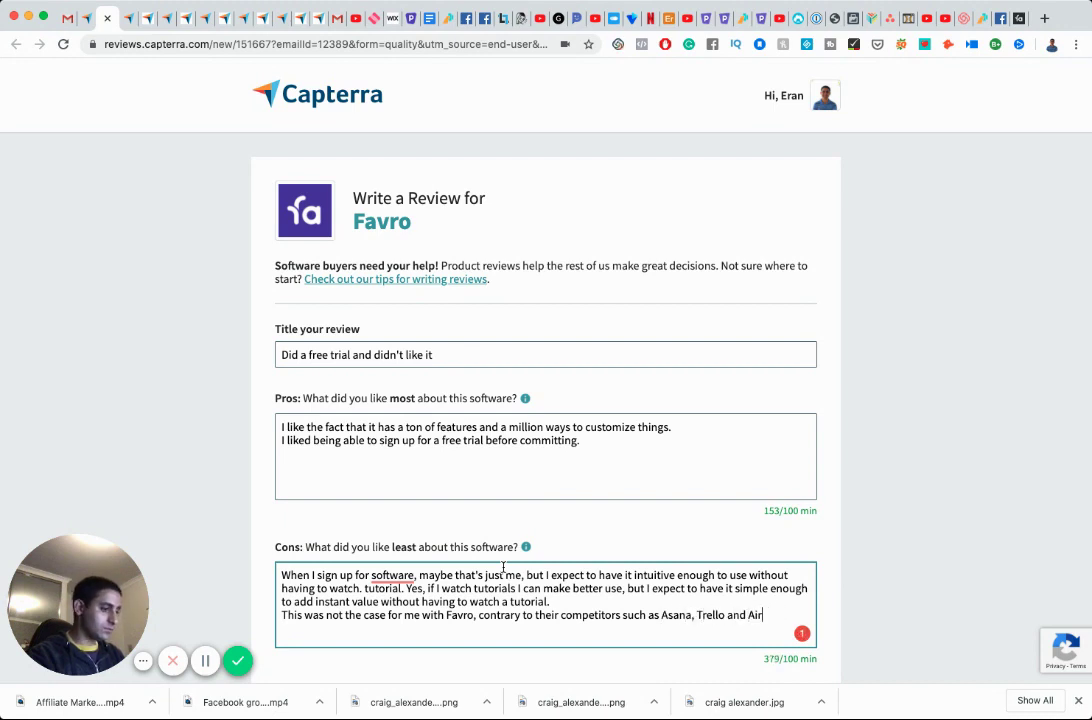
{"action": "type", "text": "Table, "}
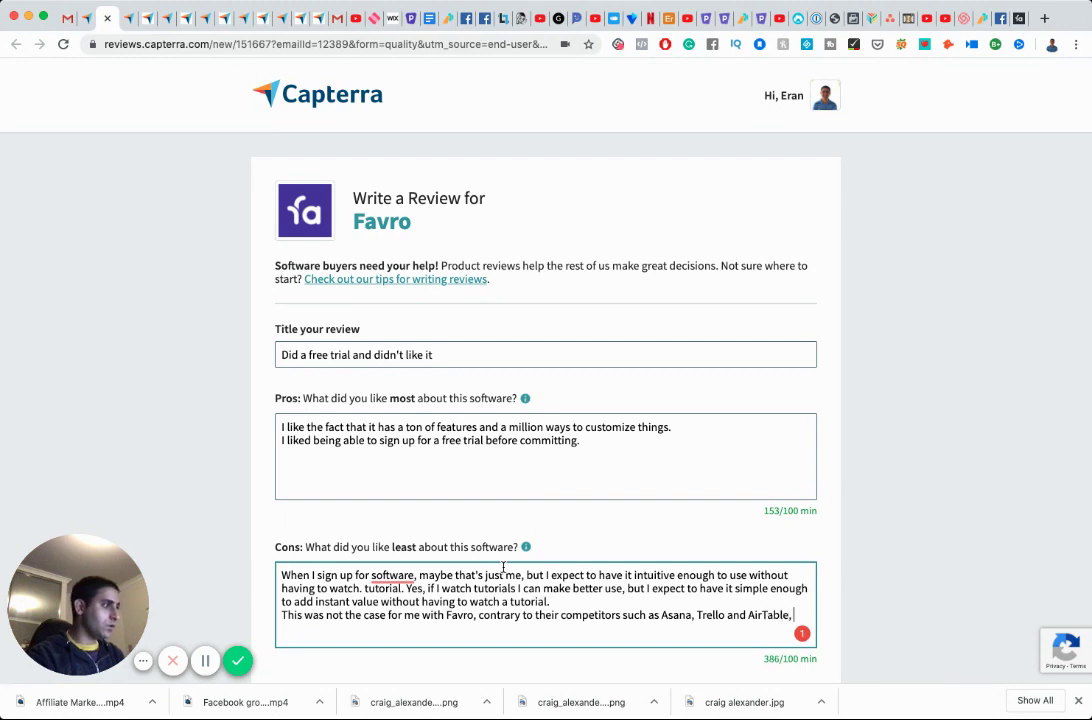
{"action": "type", "text": "all of which were "}
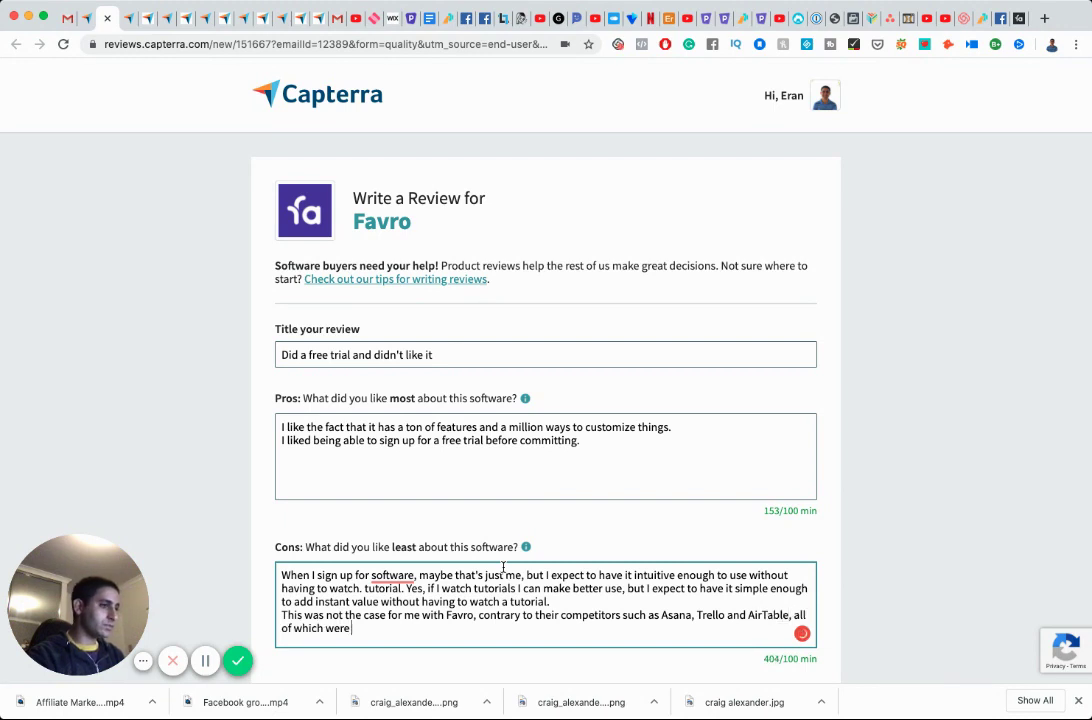
{"action": "type", "text": "easy enough to"}
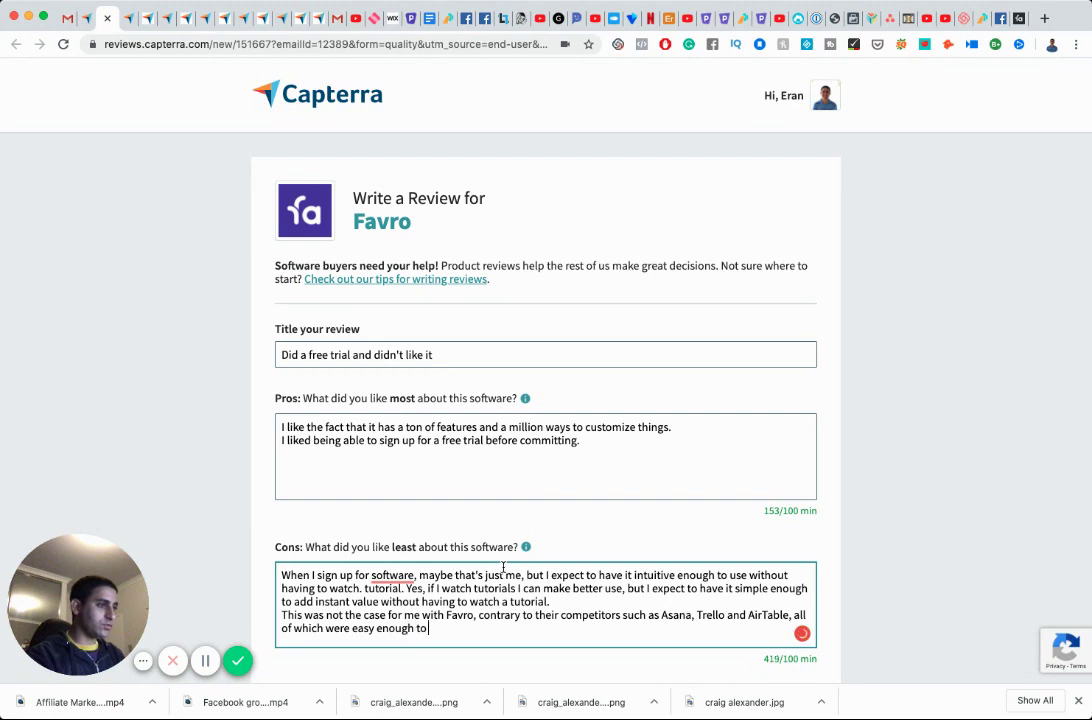
{"action": "type", "text": " start mak"}
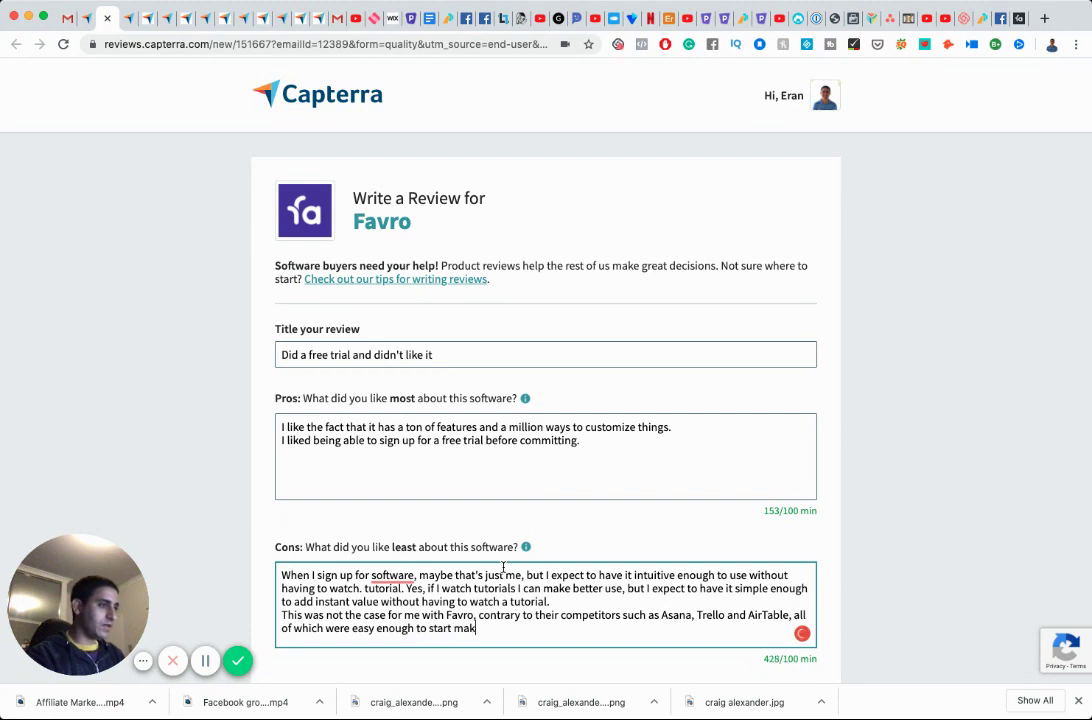
{"action": "type", "text": "ing use of witho"}
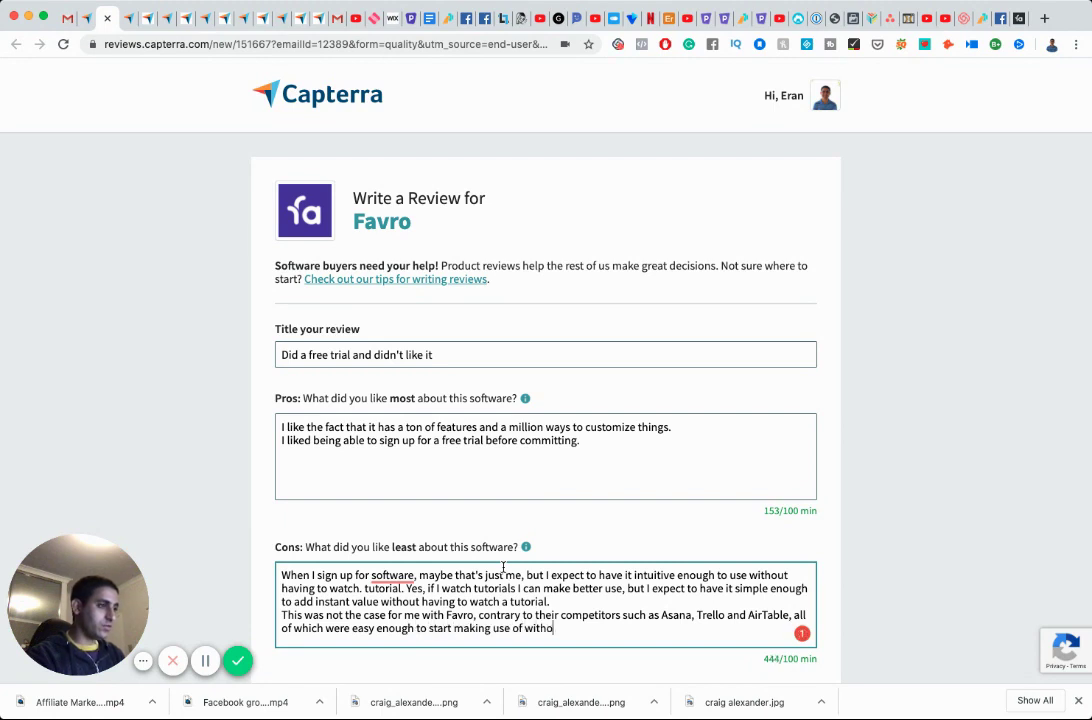
{"action": "type", "text": "ut having to spe"}
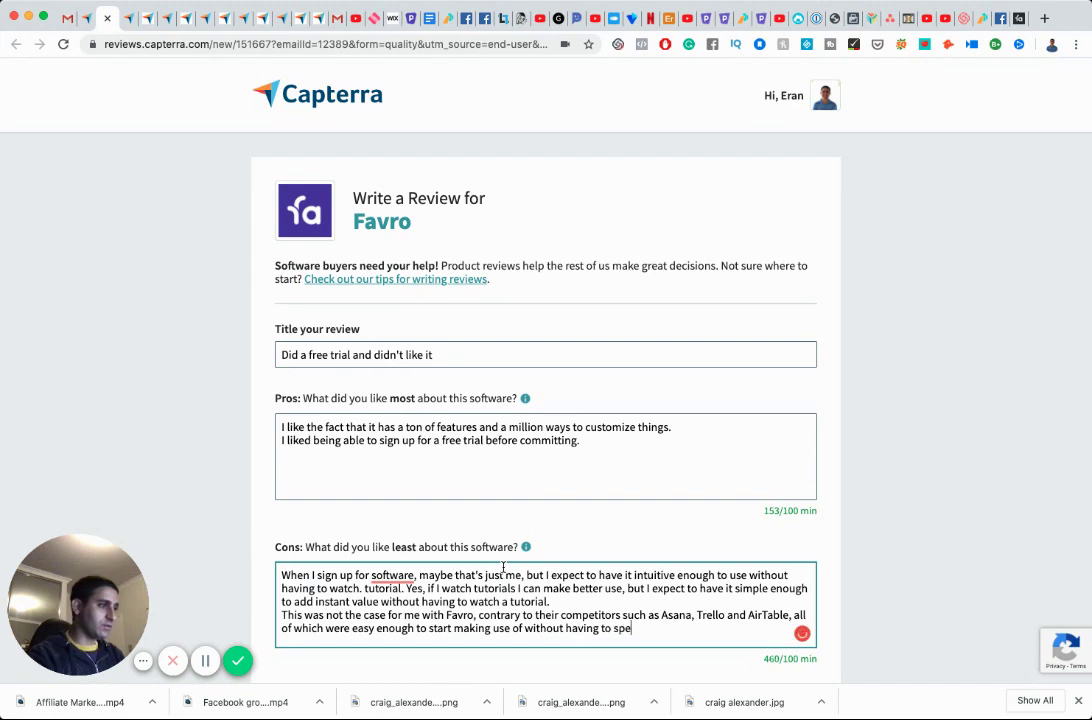
{"action": "type", "text": "nd a minute on tutorials."}
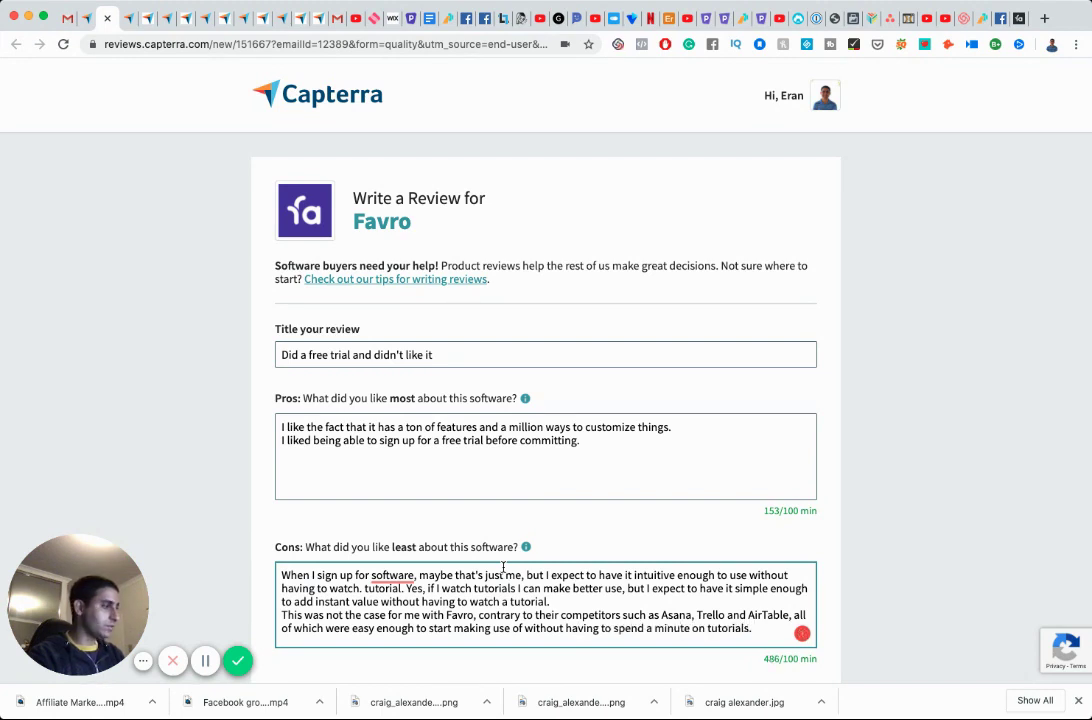
{"action": "key", "text": "Return"}
{"action": "type", "text": "I am"}
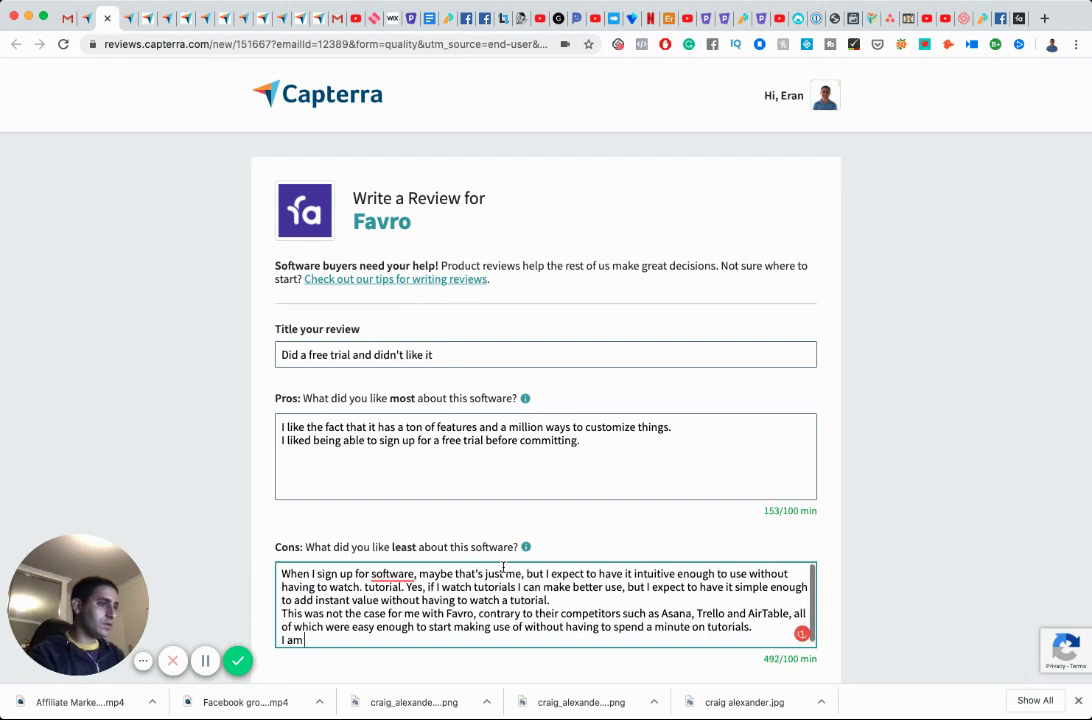
{"action": "key", "text": "BackSpace"}
{"action": "key", "text": "BackSpace"}
{"action": "key", "text": "BackSpace"}
{"action": "key", "text": "BackSpace"}
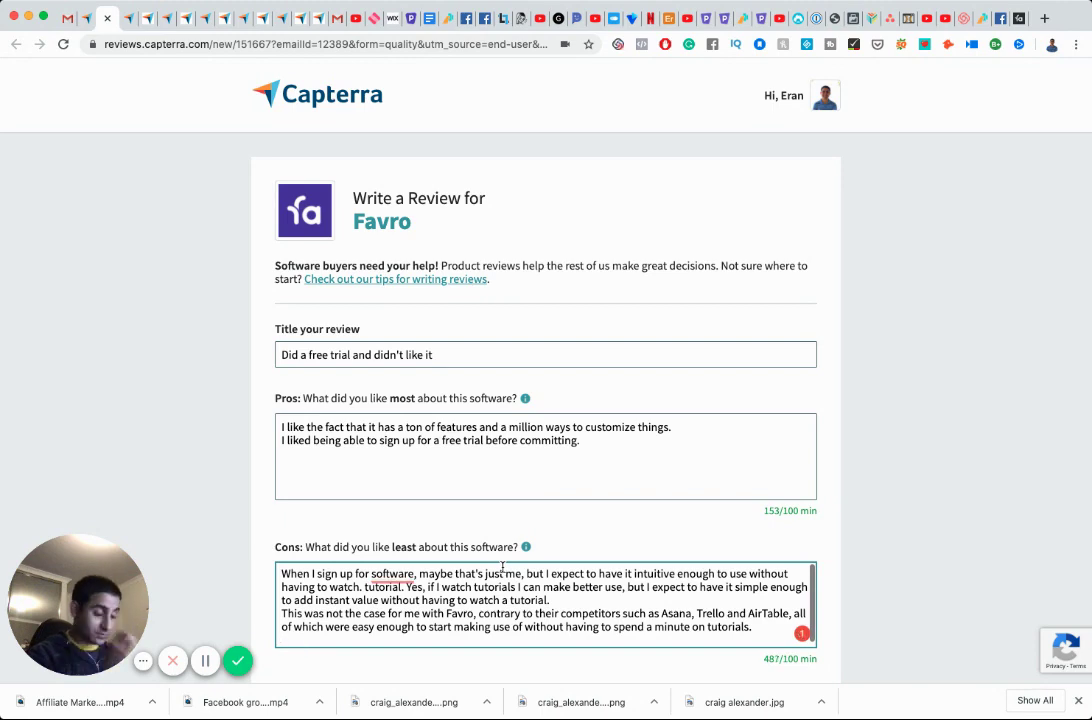
{"action": "scroll", "coordinate": [495, 532], "scroll_direction": "down", "scroll_amount": 3}
{"action": "scroll", "coordinate": [407, 420], "scroll_direction": "down", "scroll_amount": 5}
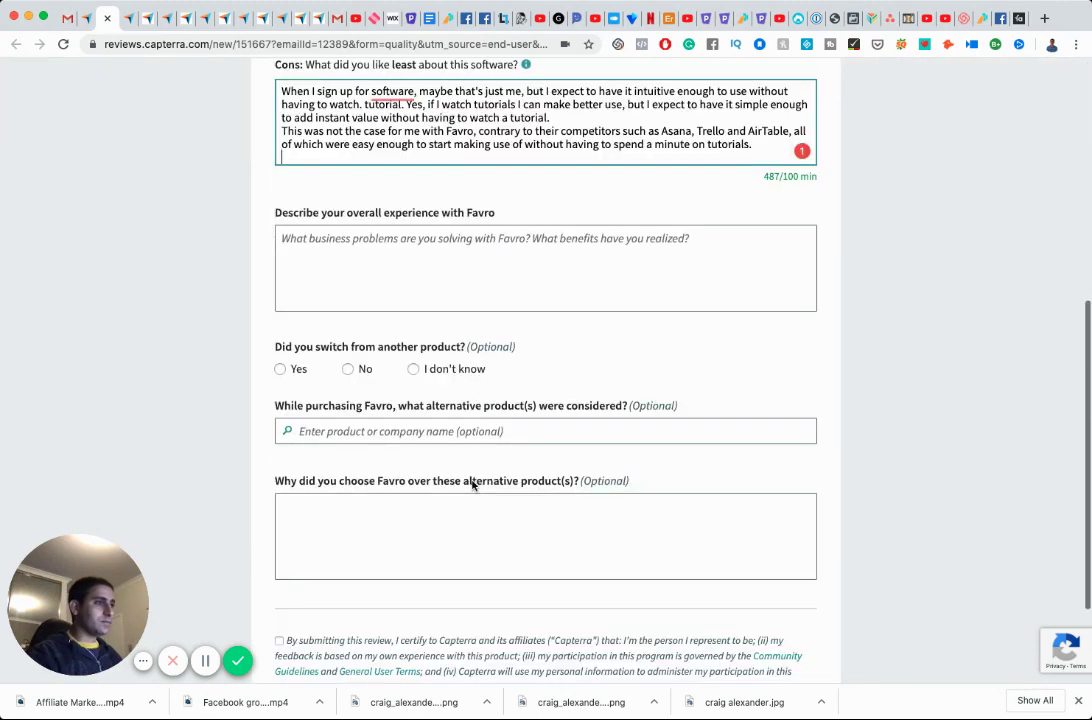
Write the overall experience: Favro's interface felt too "noisy", with too many options and not intuitive enough.
{"action": "left_click", "coordinate": [384, 240]}
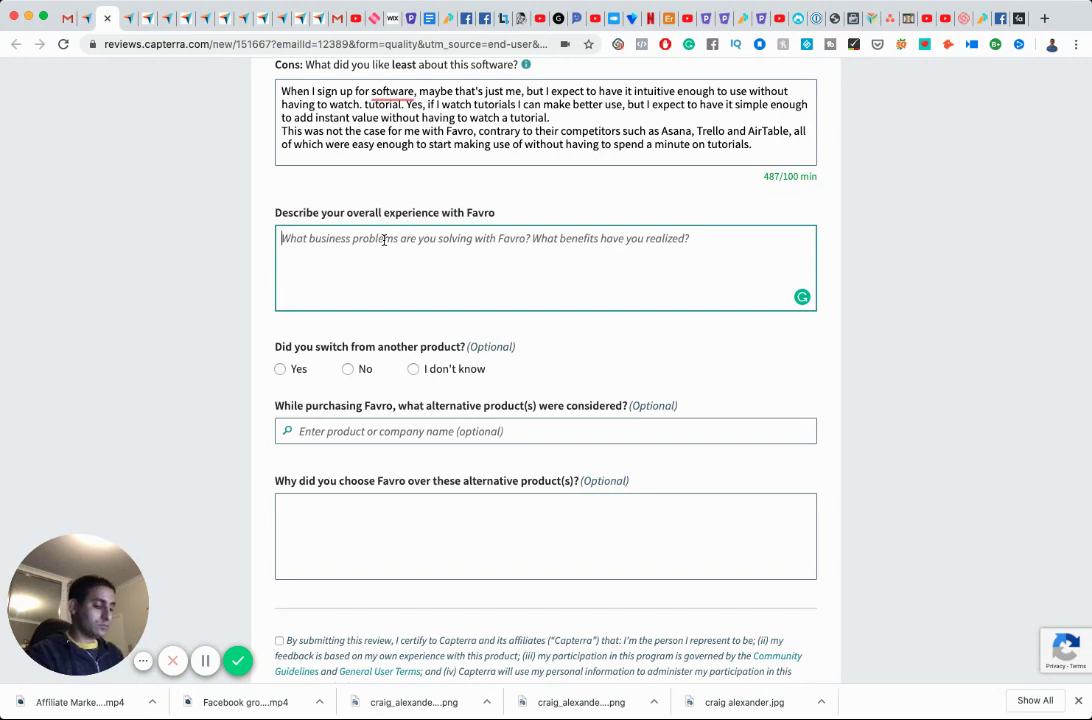
{"action": "type", "text": "I found it"}
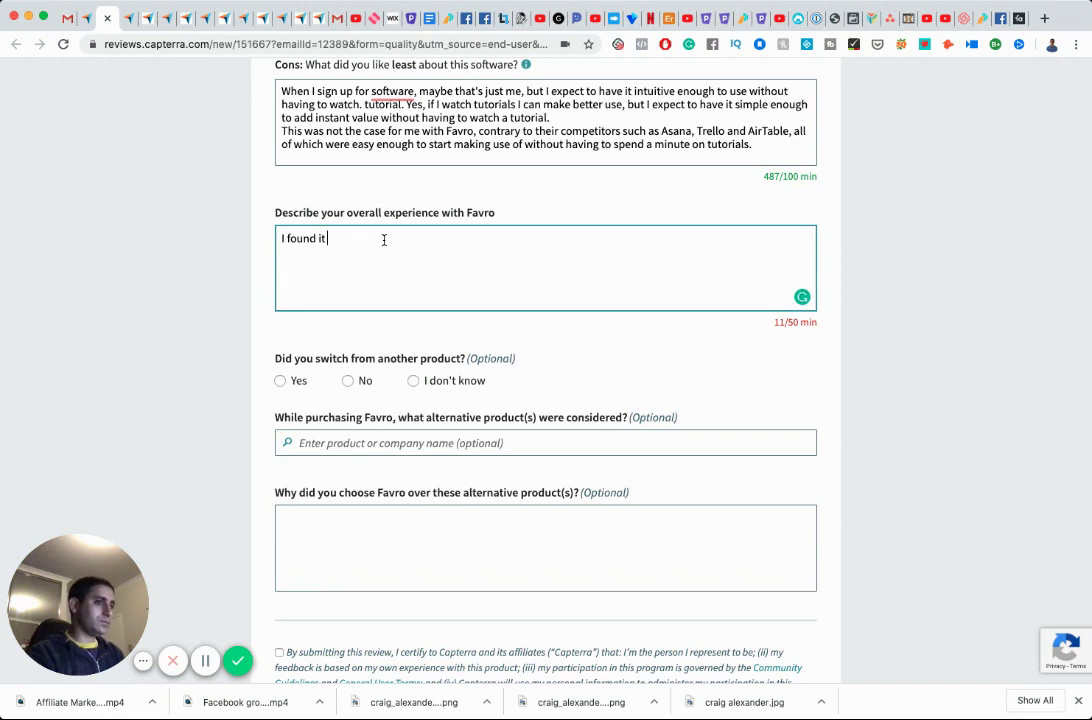
{"action": "type", "text": "too \"noisy"}
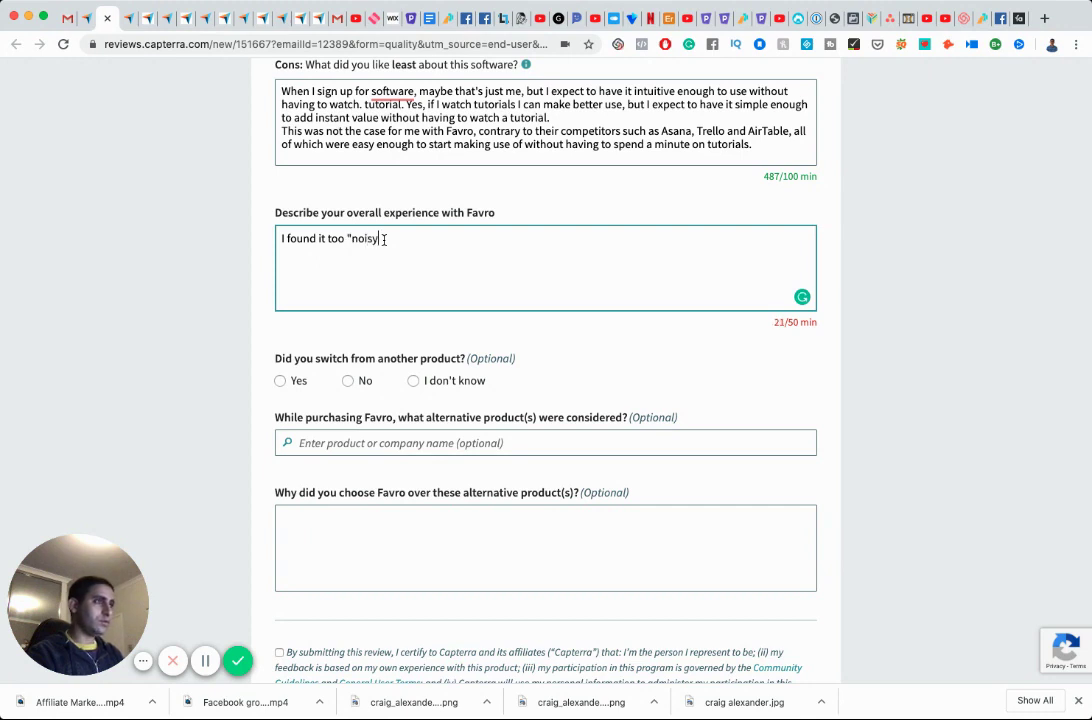
{"action": "type", "text": "\" as far "}
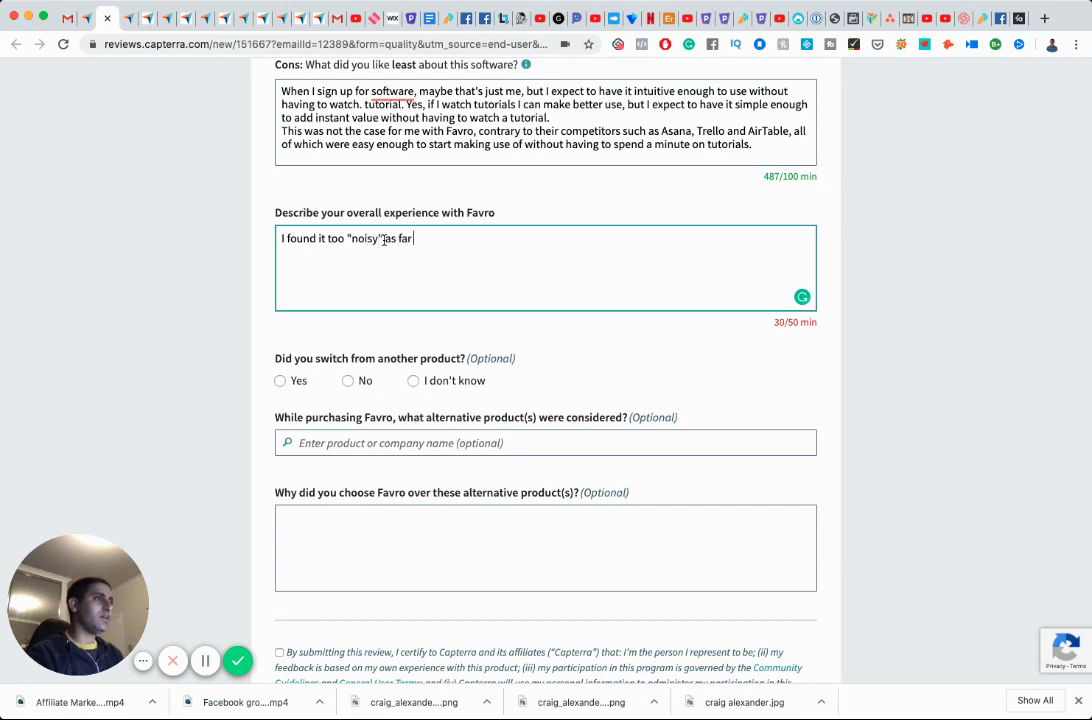
{"action": "type", "text": "as a user-integ"}
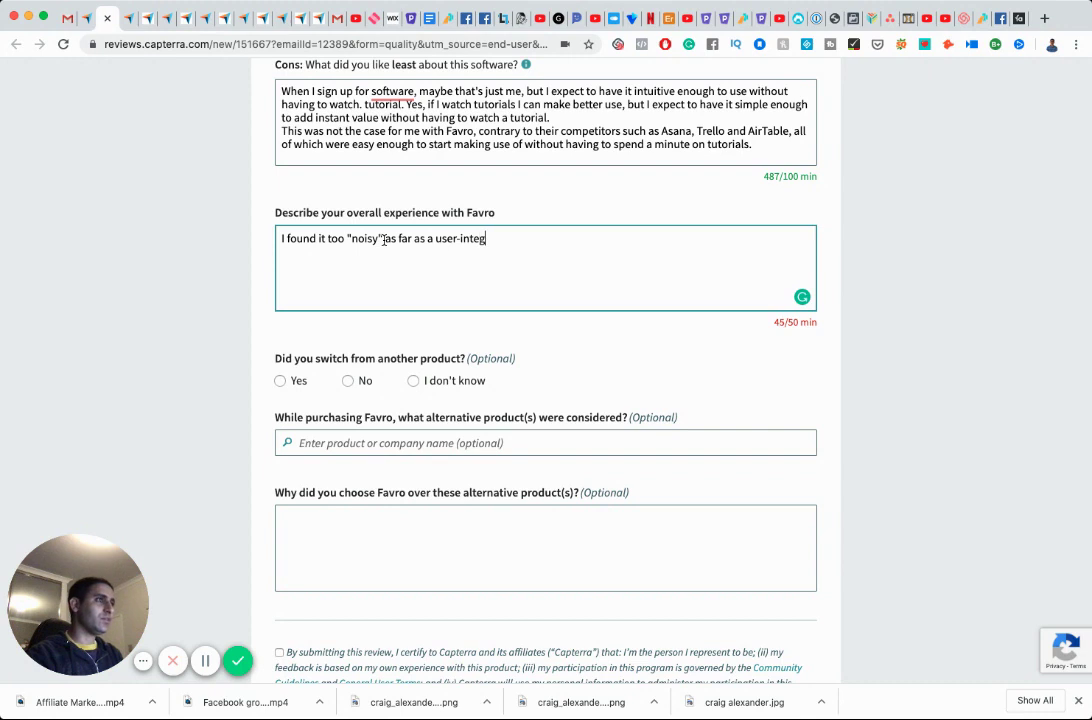
{"action": "type", "text": "face is conerne"}
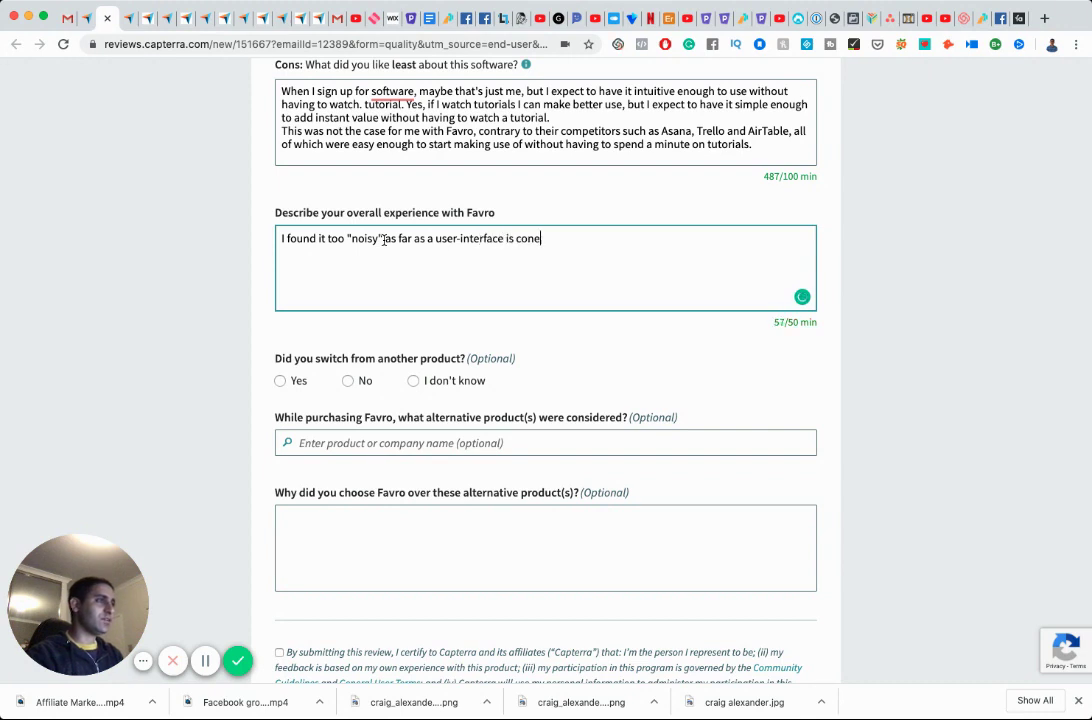
{"action": "key", "text": "BackSpace"}
{"action": "key", "text": "BackSpace"}
{"action": "key", "text": "BackSpace"}
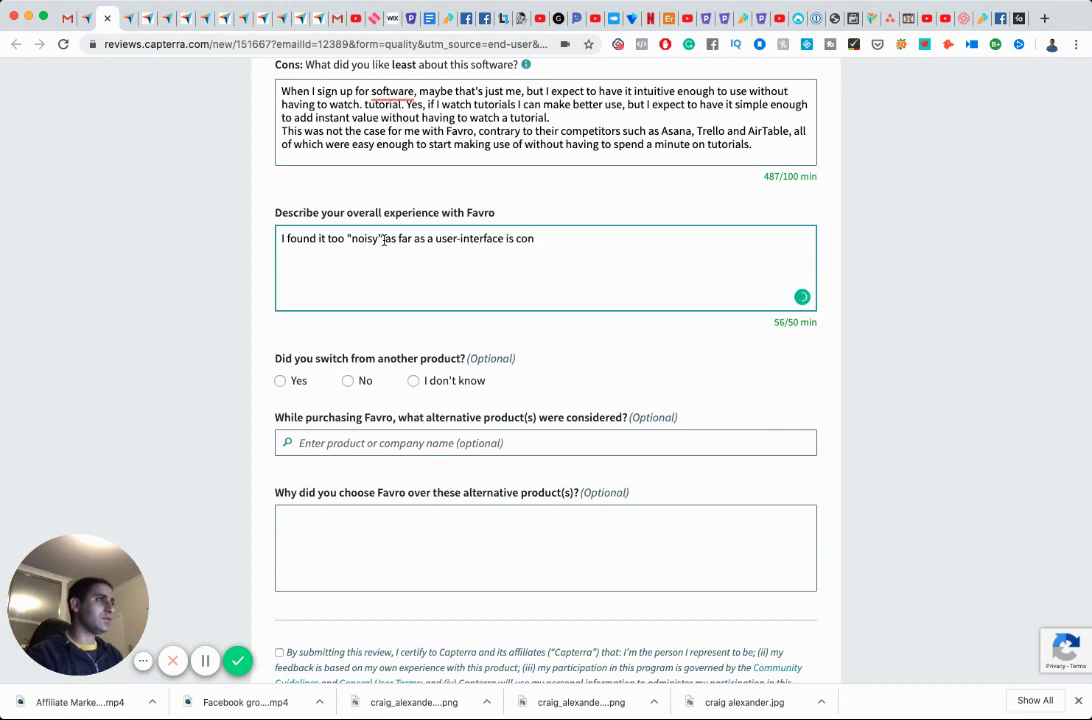
{"action": "type", "text": "cened."}
{"action": "key", "text": "alt+shift+Left"}
{"action": "type", "text": "concerned. Too many "}
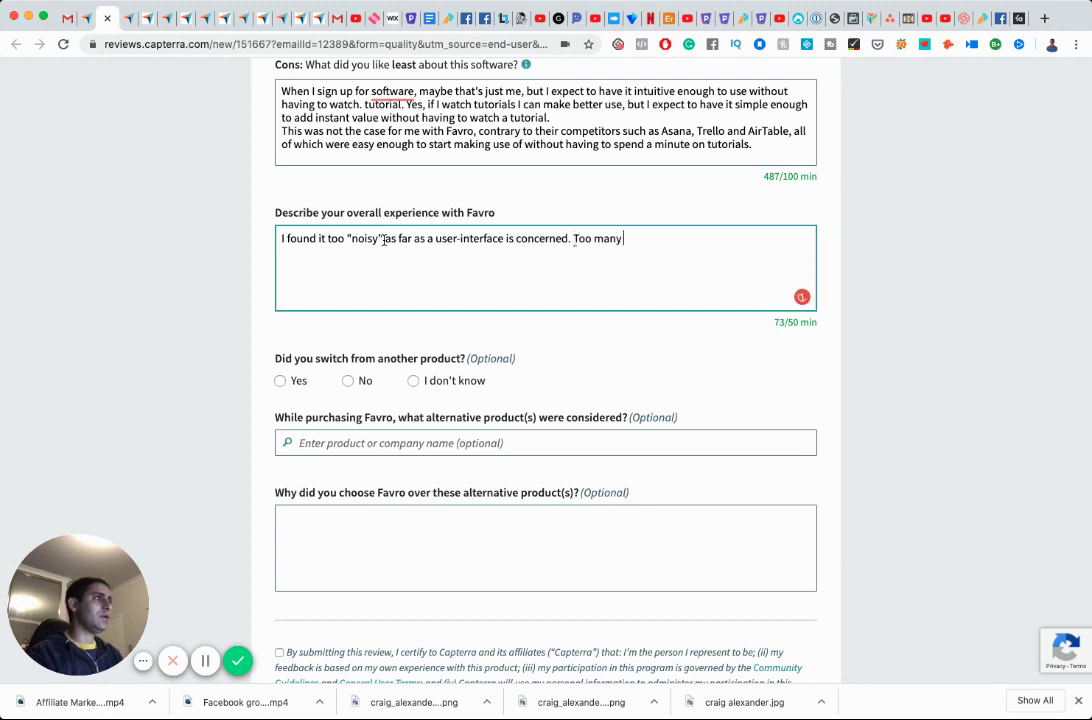
{"action": "type", "text": "options all ove"}
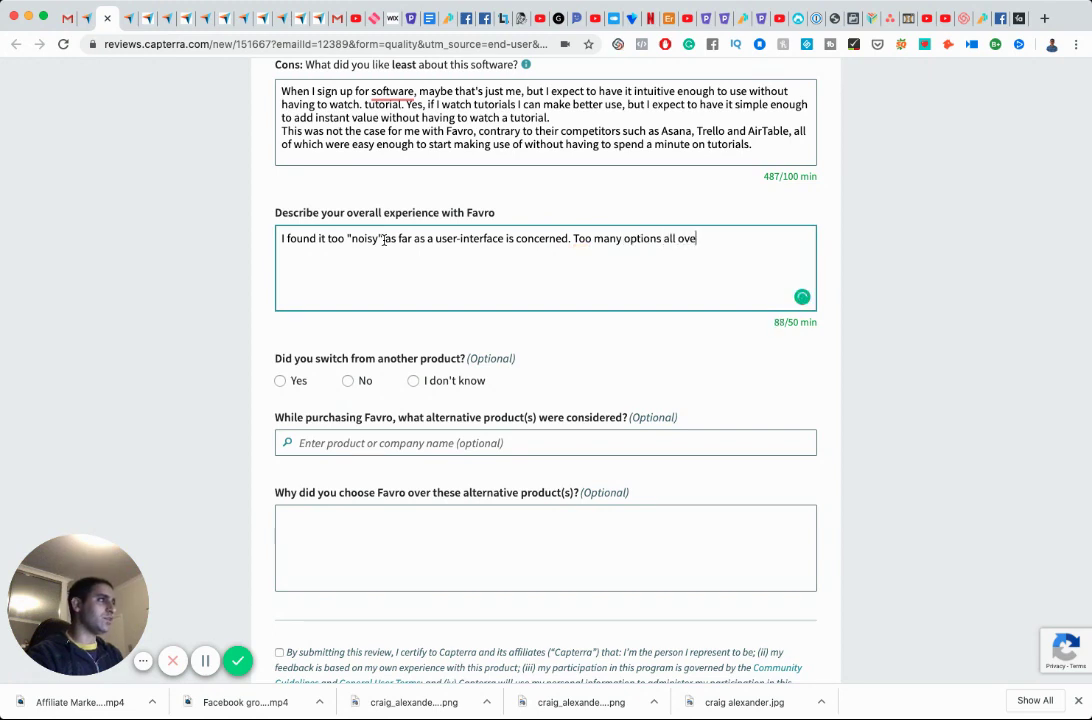
{"action": "type", "text": "r the place. Hard to use"}
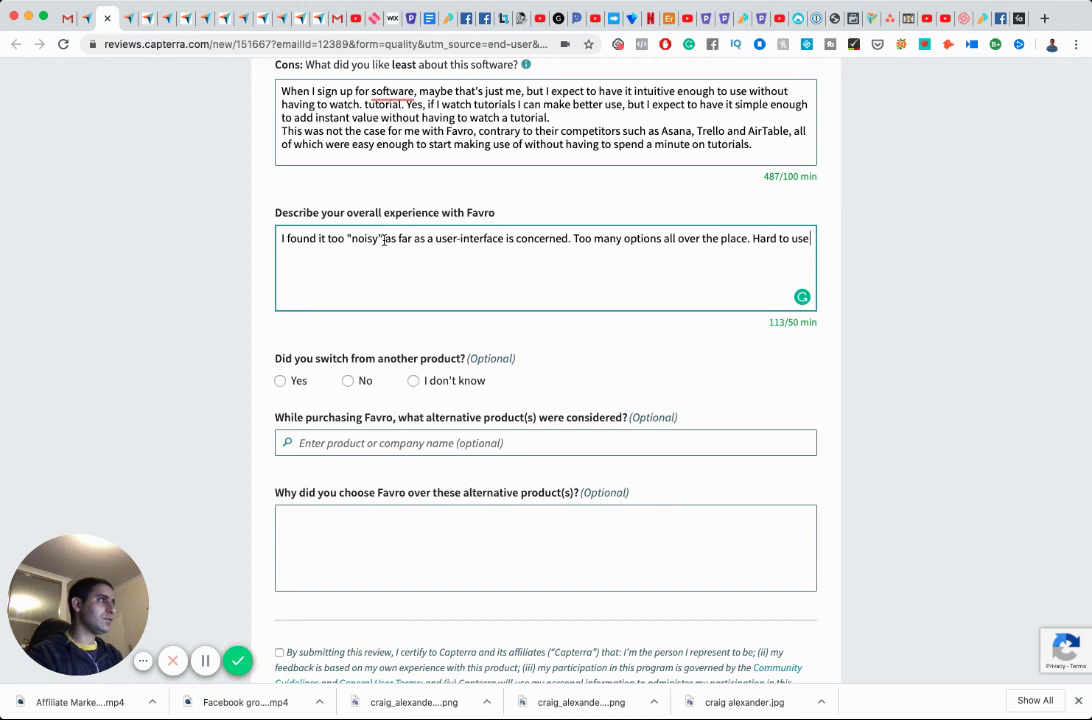
{"action": "type", "text": ", or at"}
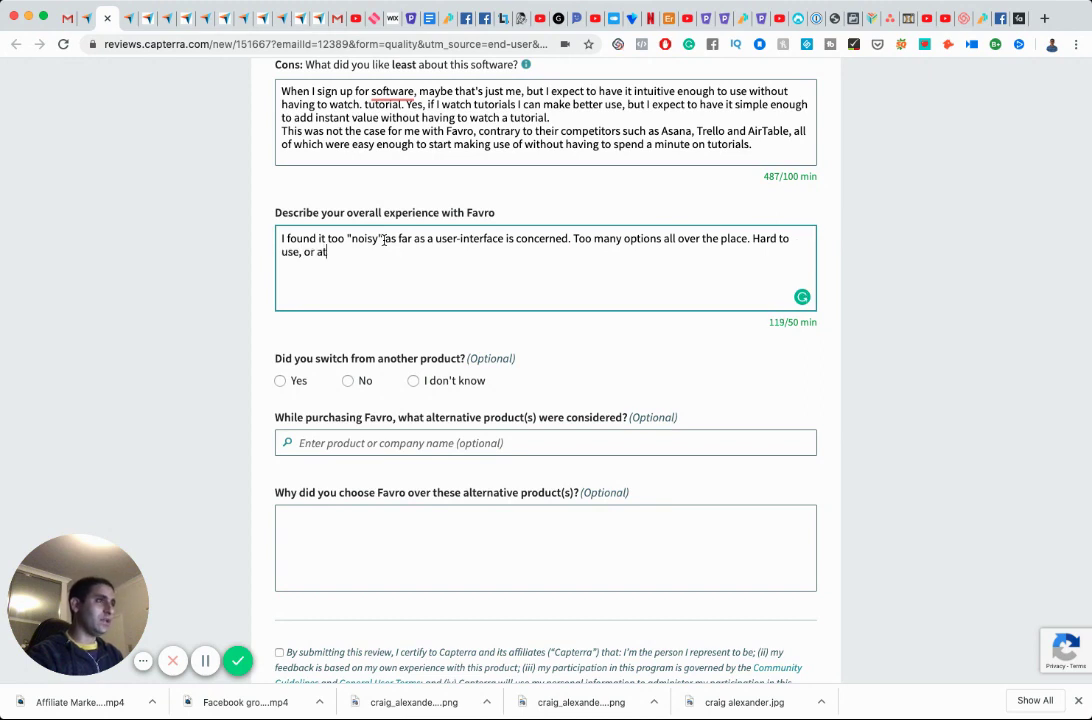
{"action": "type", "text": " least not in"}
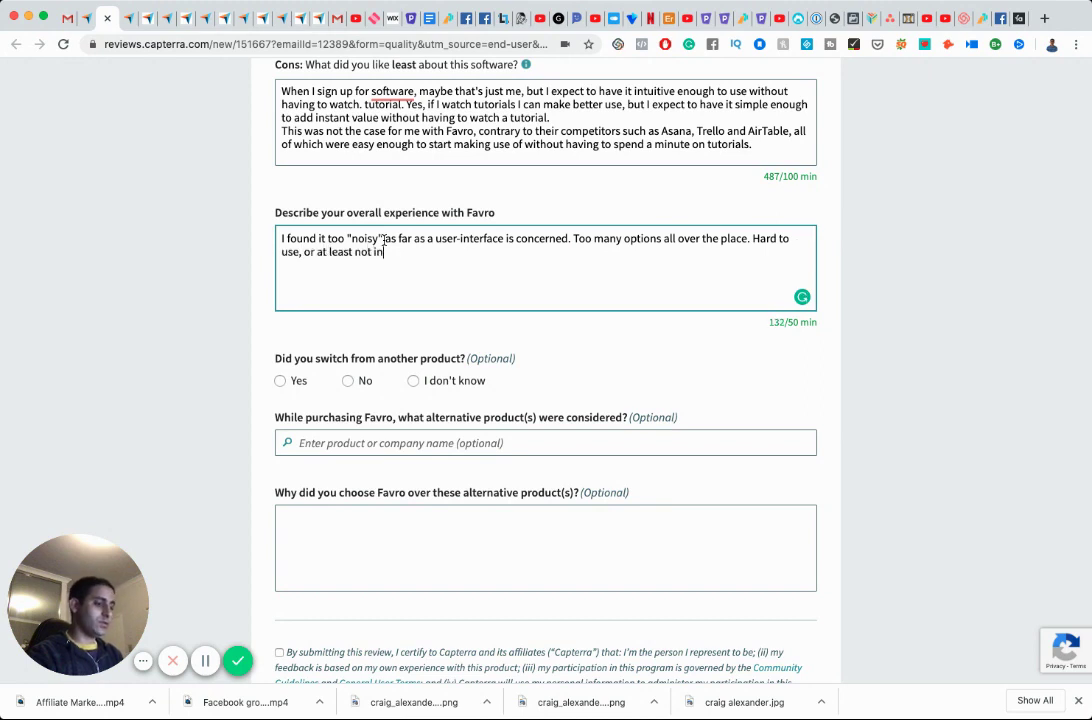
{"action": "type", "text": "tuitive enoug"}
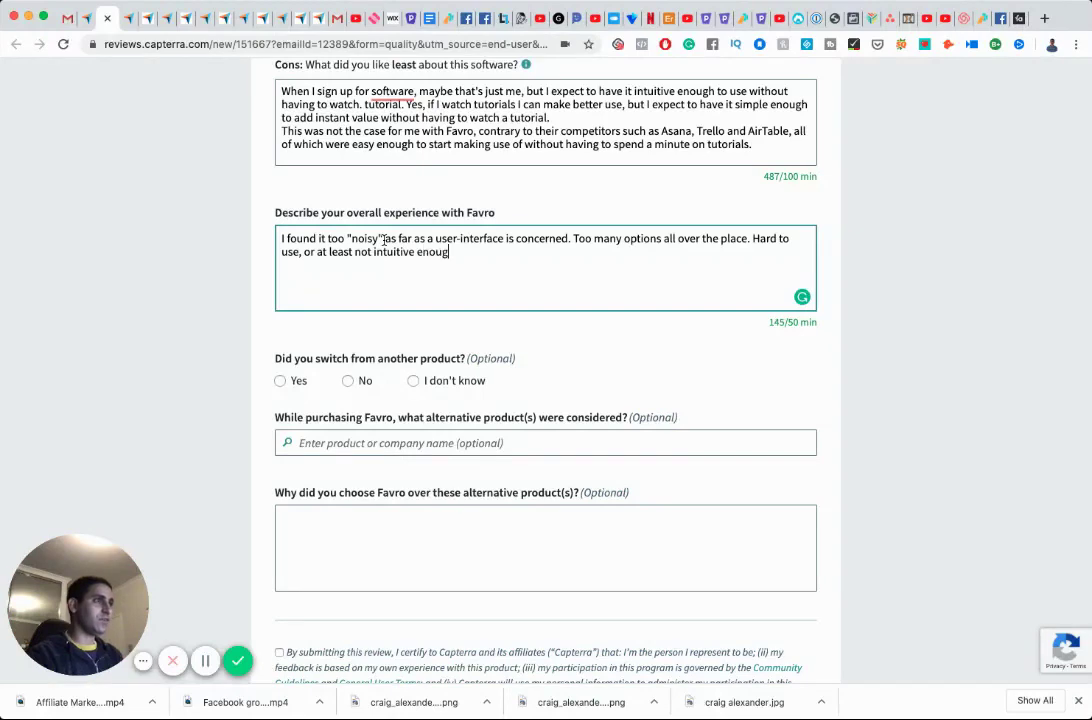
{"action": "type", "text": "h for my liking."}
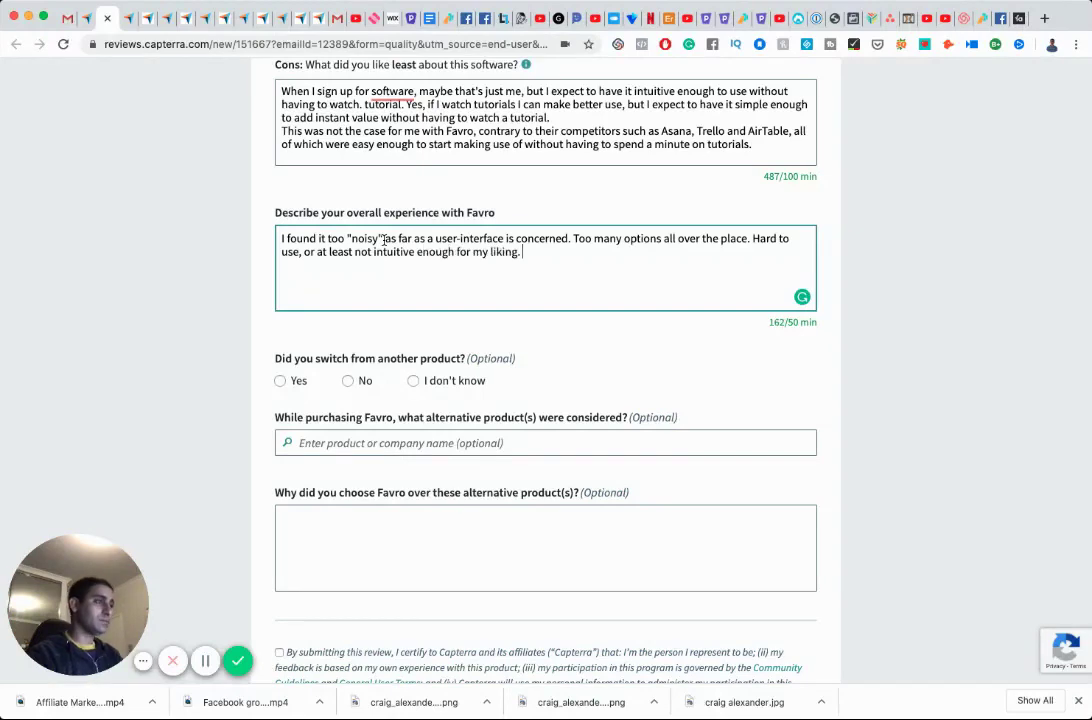
Tick the review certification box, submit the Favro review, and switch back to Gmail.
{"action": "scroll", "coordinate": [384, 240], "scroll_direction": "down", "scroll_amount": 3}
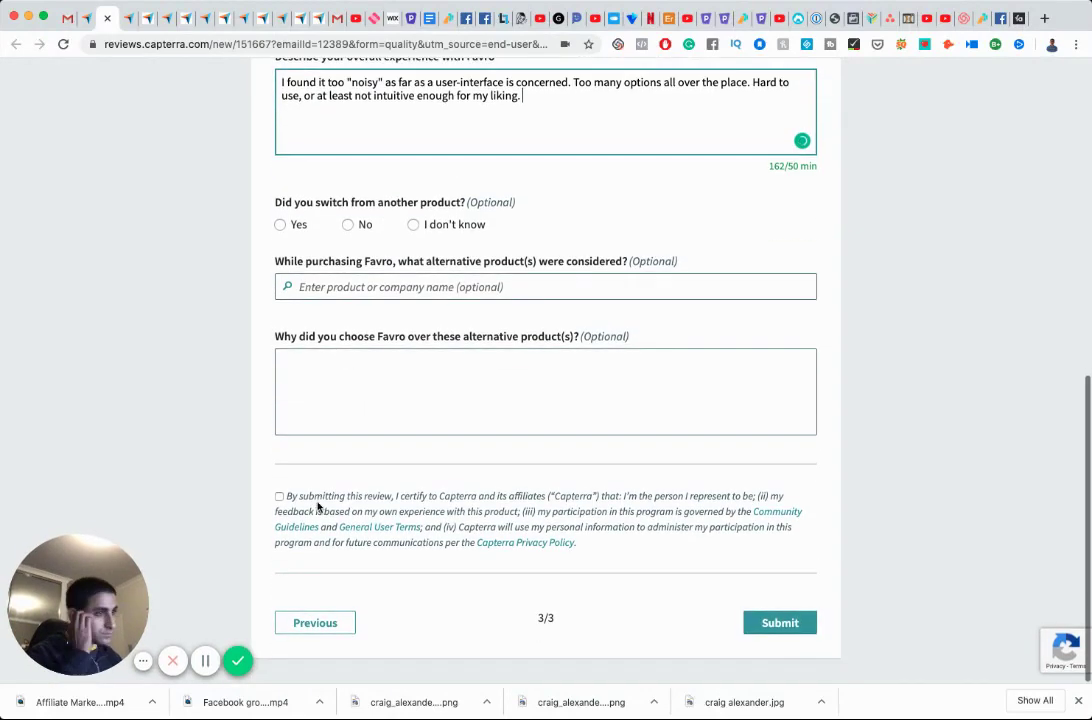
{"action": "left_click", "coordinate": [279, 497]}
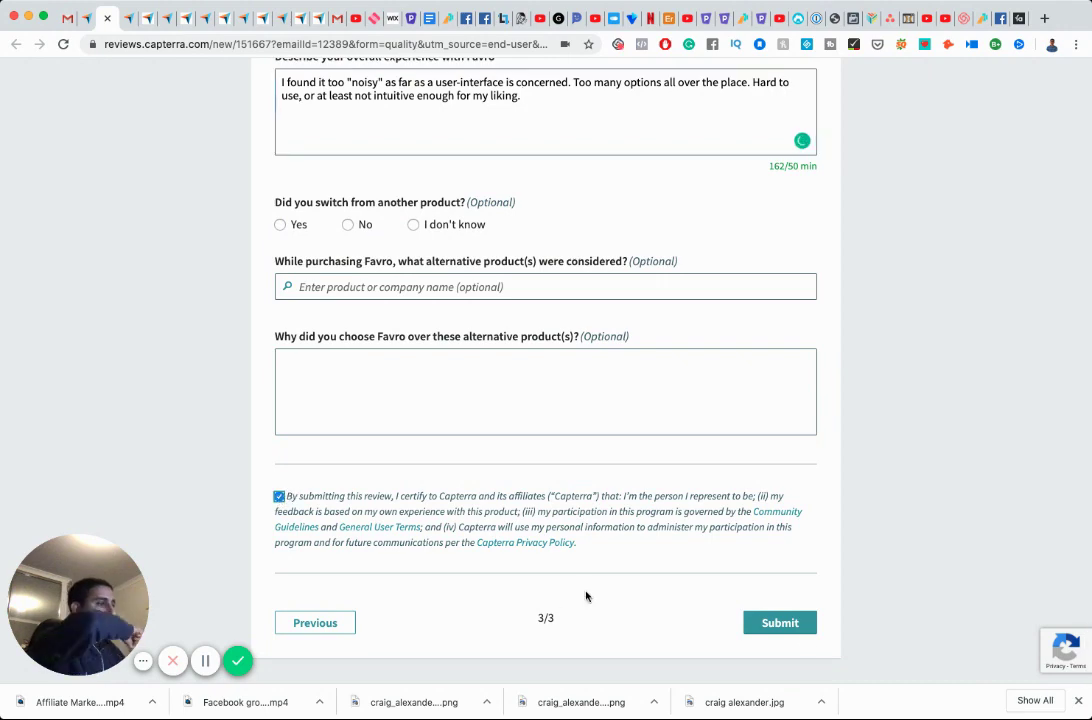
{"action": "left_click", "coordinate": [790, 623]}
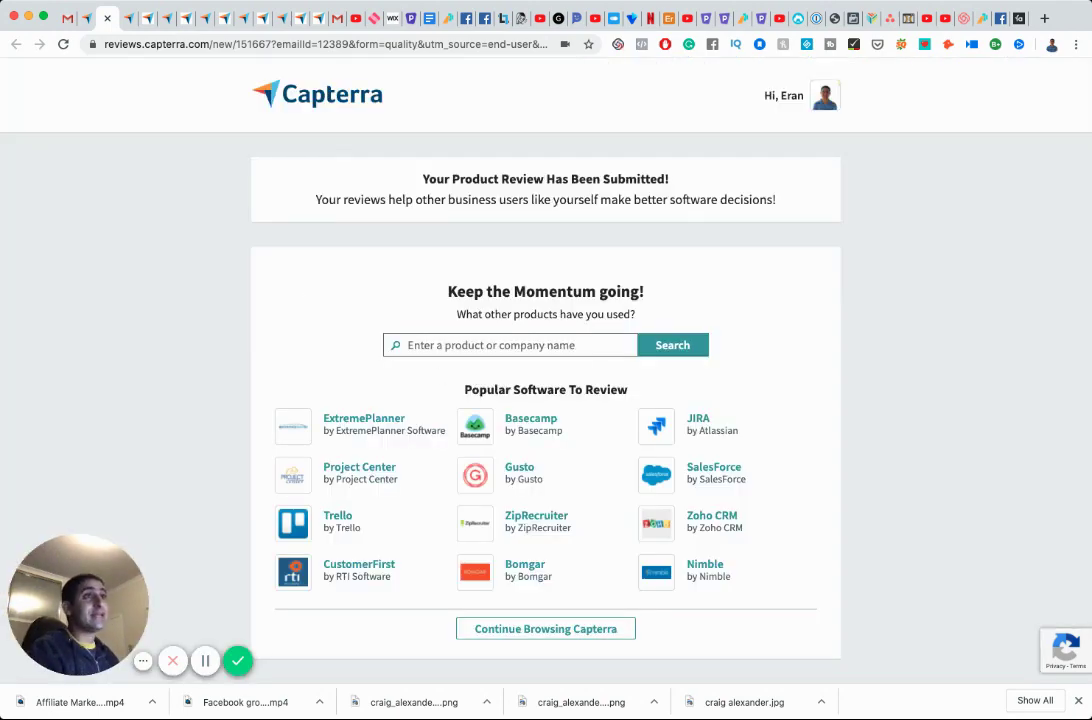
{"action": "left_click", "coordinate": [67, 19]}
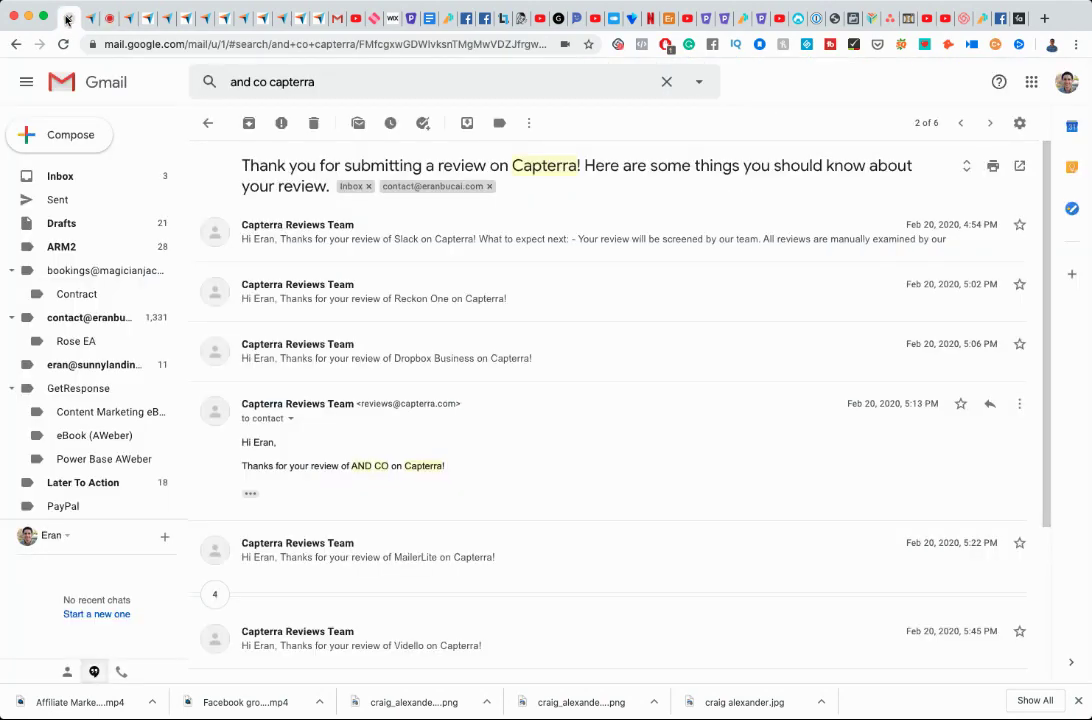
Open Capterra's work-from-home gift-card email from the inbox and follow its Review Now link.
{"action": "left_click", "coordinate": [84, 178]}
{"action": "key", "text": "super+Left"}
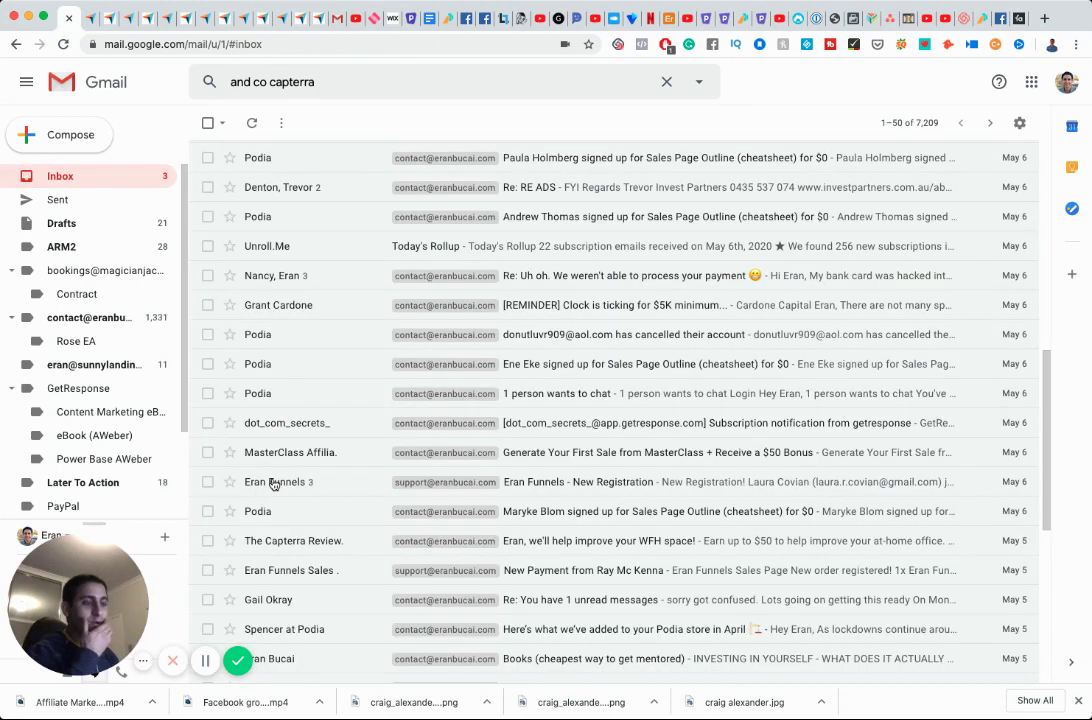
{"action": "scroll", "coordinate": [273, 480], "scroll_direction": "down", "scroll_amount": 4}
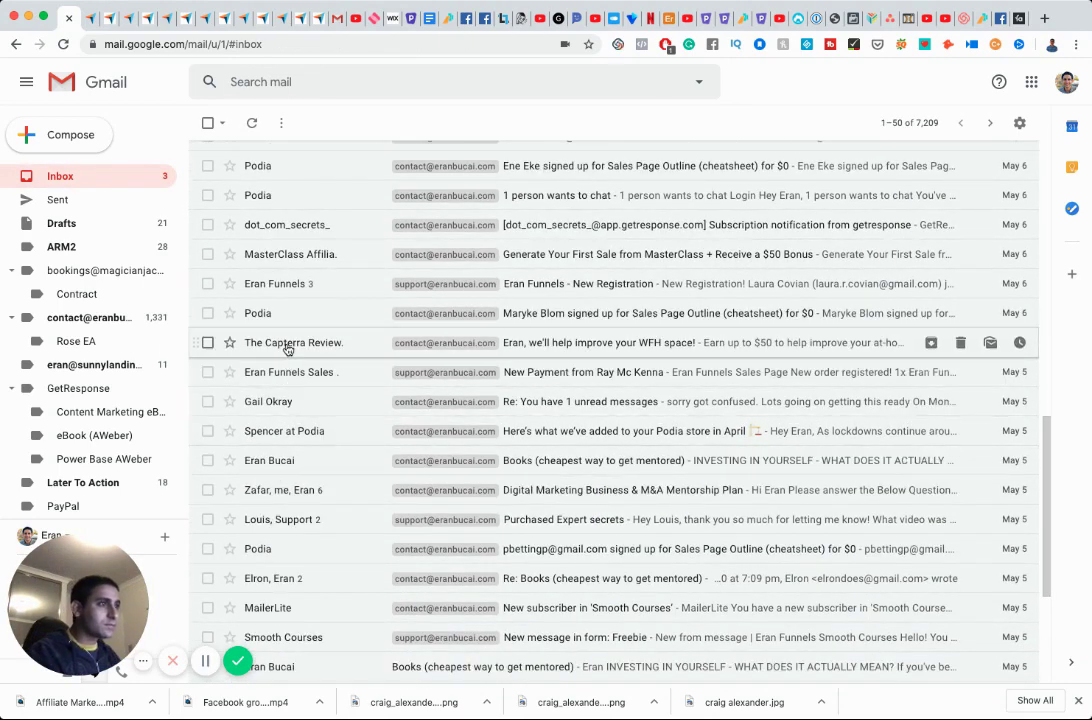
{"action": "left_click", "coordinate": [288, 344]}
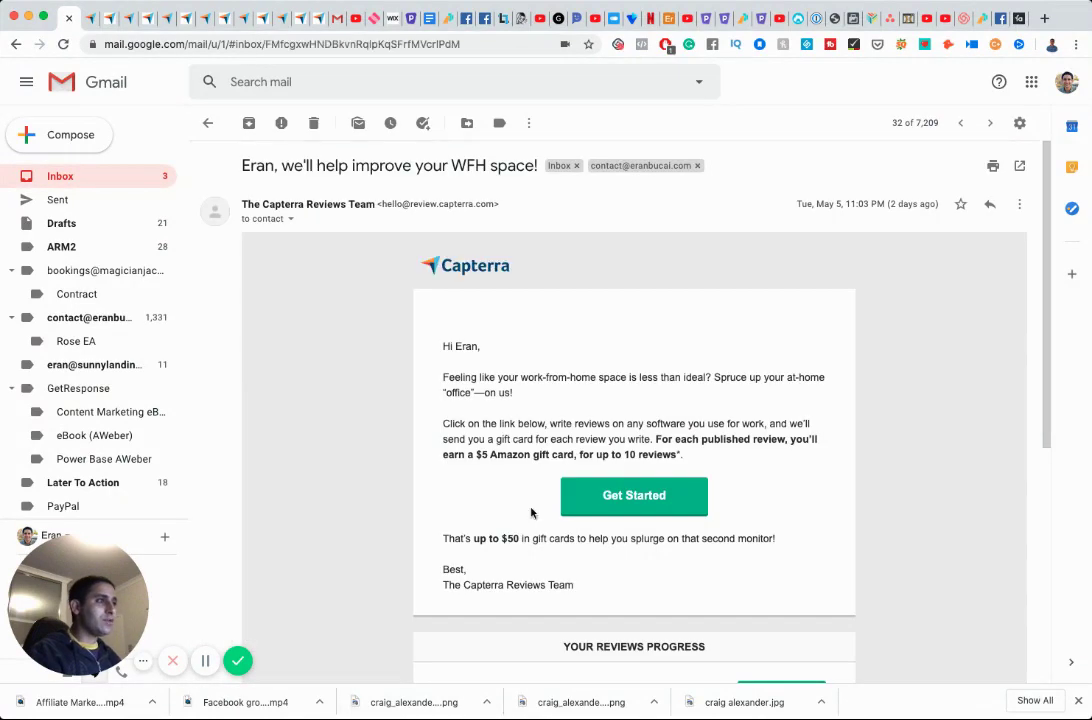
{"action": "scroll", "coordinate": [640, 505], "scroll_direction": "down", "scroll_amount": 5}
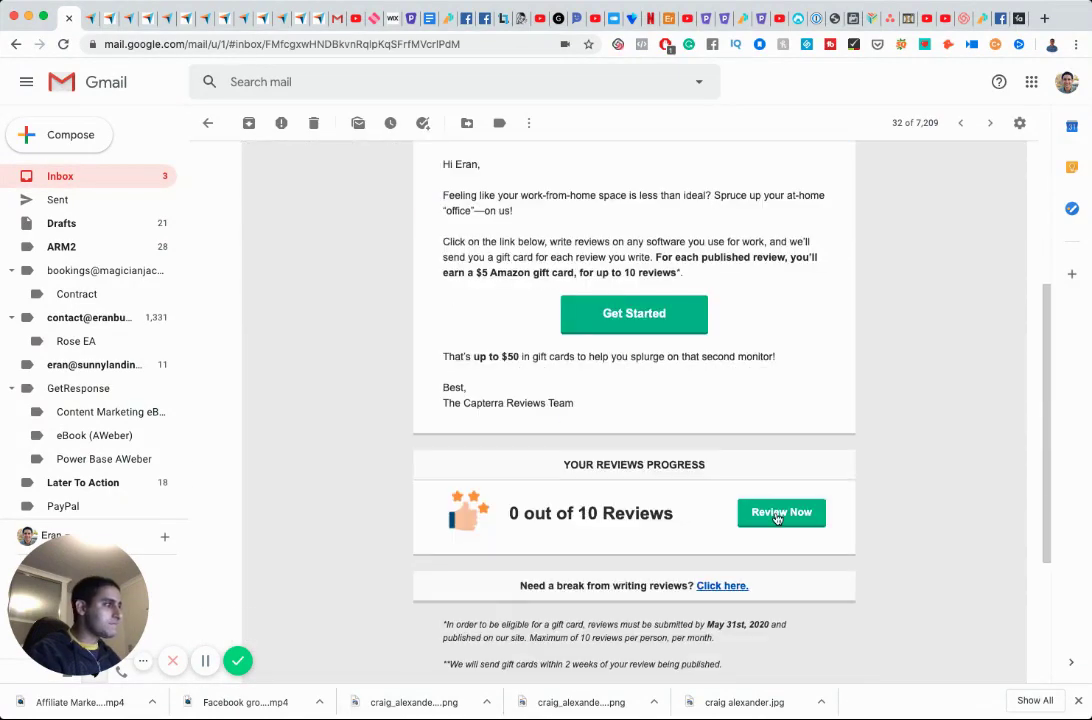
{"action": "left_click", "coordinate": [776, 515]}
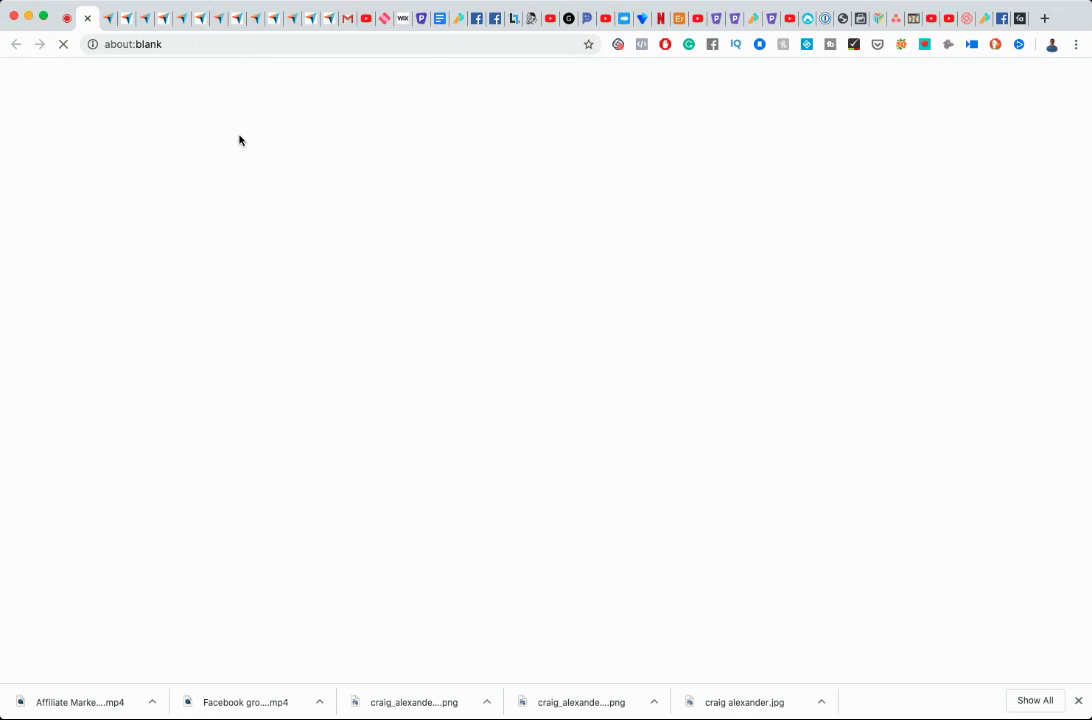
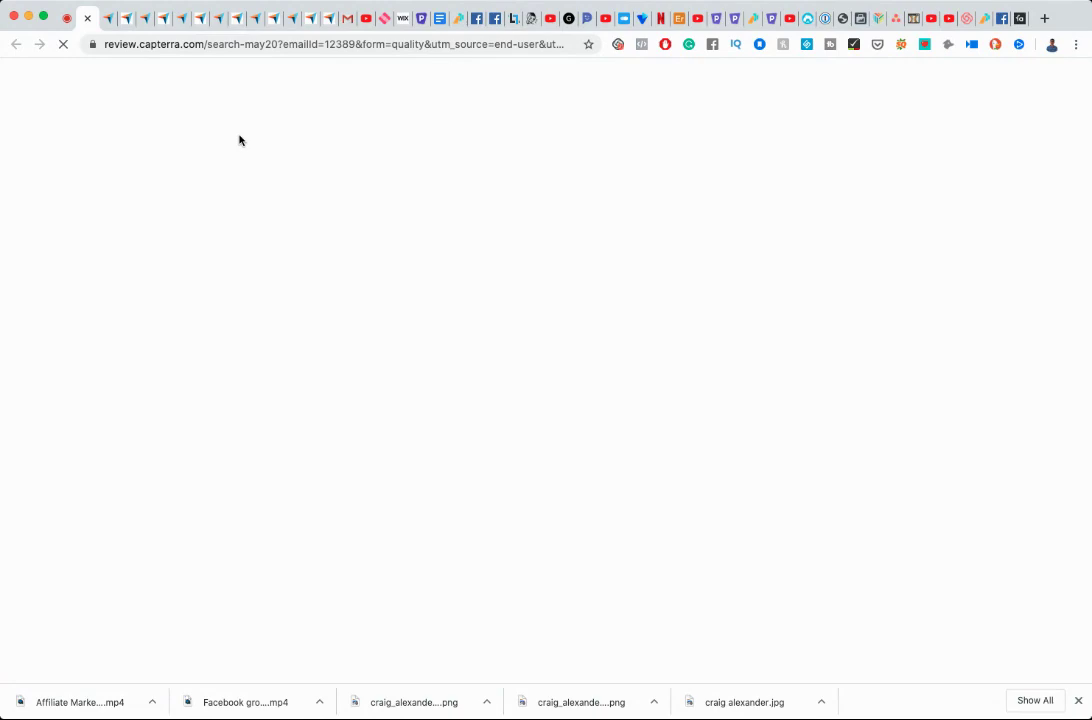
Expand the Capterra product grid with several batches of See More Products.
{"action": "scroll", "coordinate": [548, 353], "scroll_direction": "down", "scroll_amount": 5}
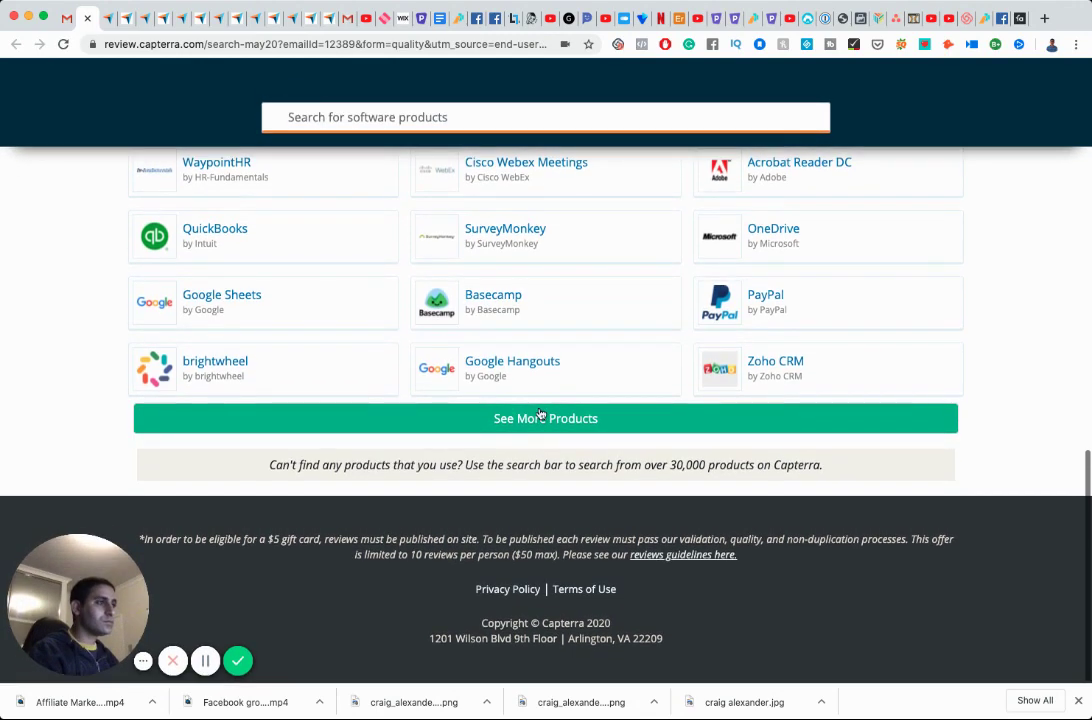
{"action": "left_click", "coordinate": [540, 414]}
{"action": "scroll", "coordinate": [539, 420], "scroll_direction": "down", "scroll_amount": 4}
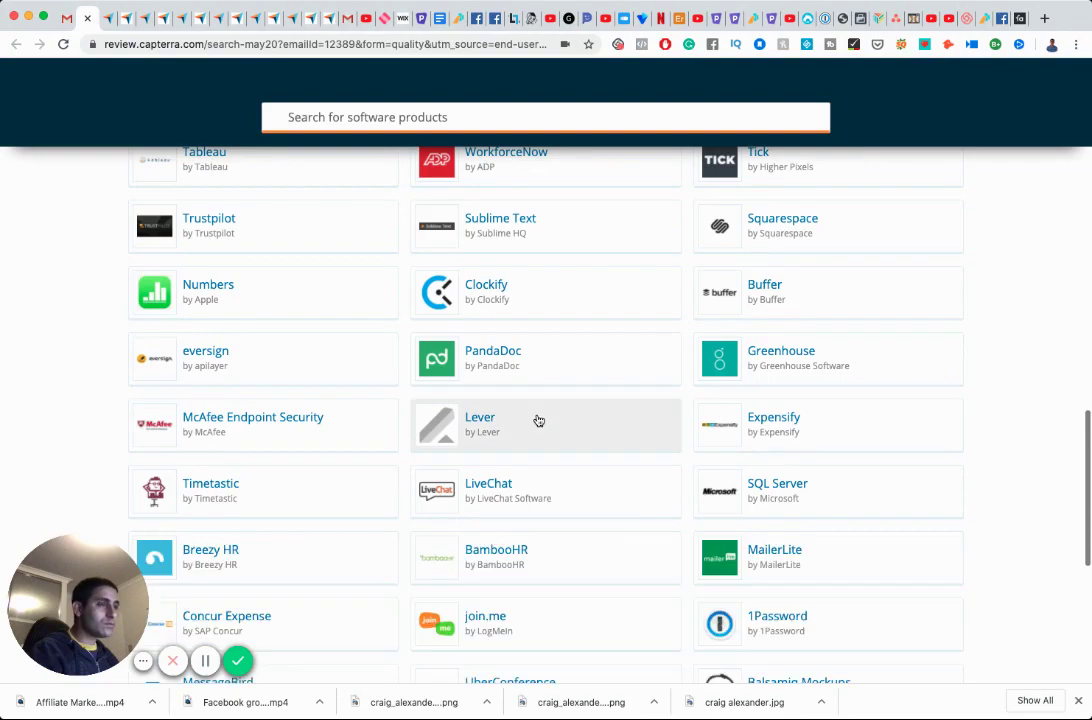
{"action": "scroll", "coordinate": [539, 420], "scroll_direction": "down", "scroll_amount": 3}
{"action": "scroll", "coordinate": [538, 420], "scroll_direction": "down", "scroll_amount": 2}
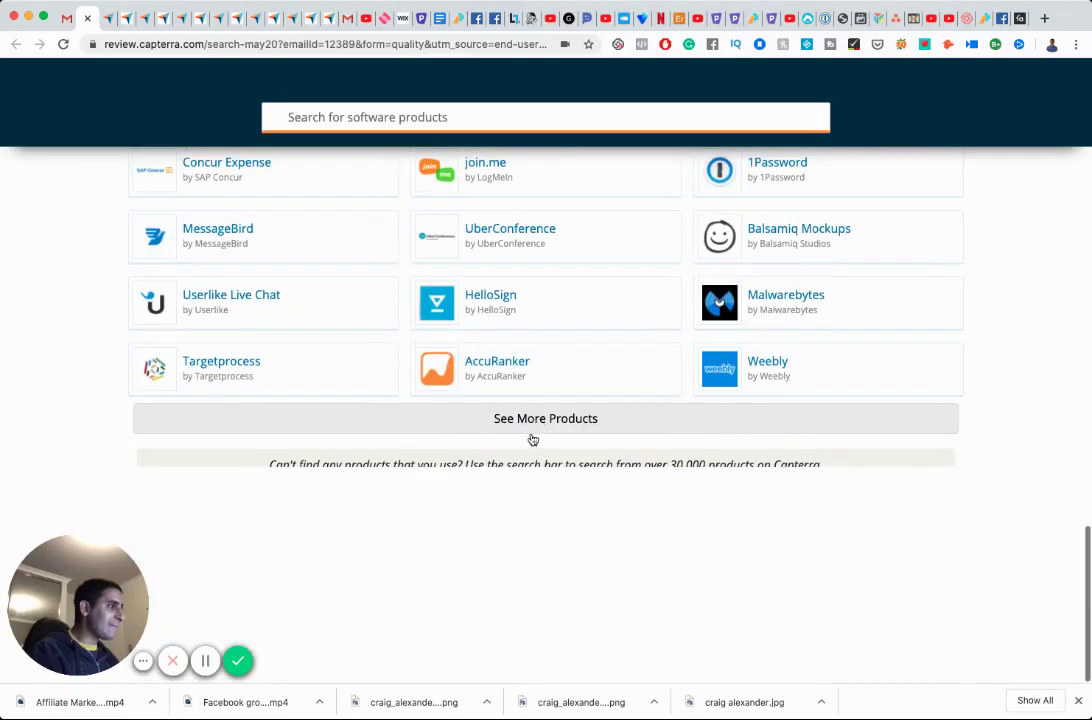
{"action": "left_click", "coordinate": [531, 424]}
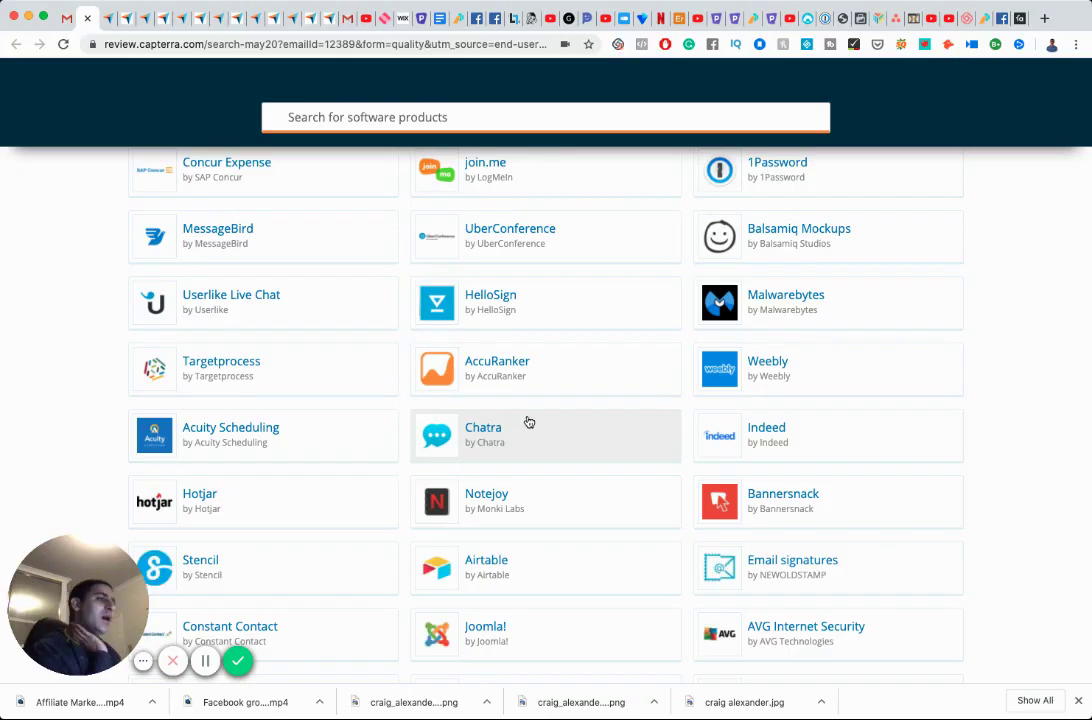
{"action": "scroll", "coordinate": [440, 450], "scroll_direction": "down", "scroll_amount": 4}
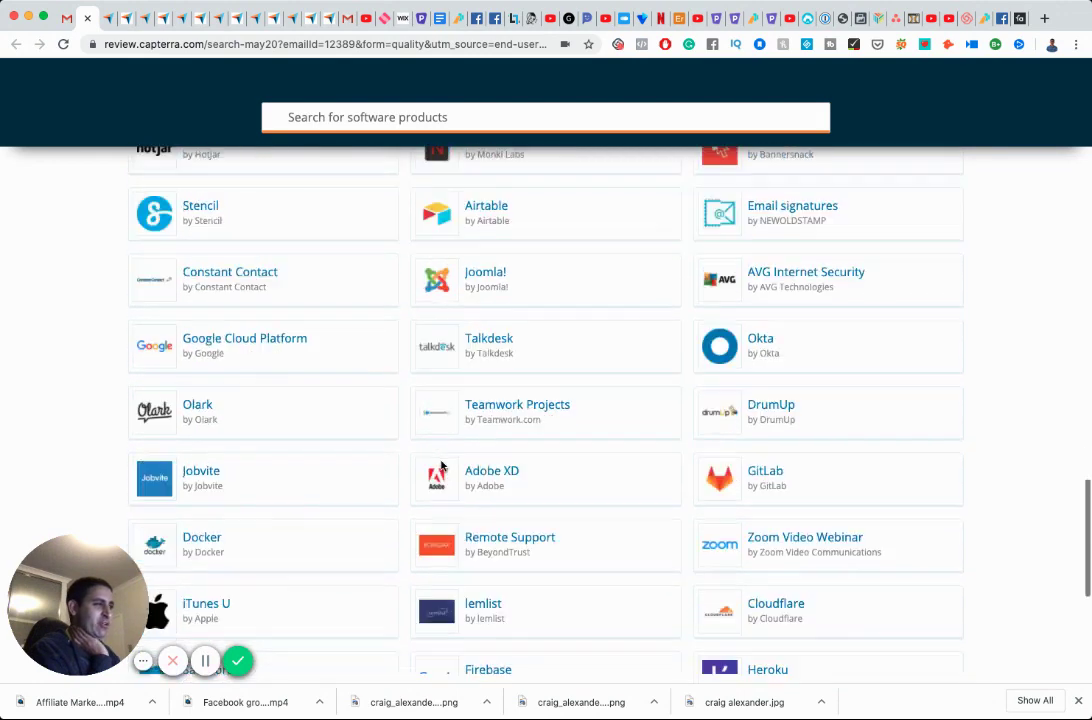
{"action": "scroll", "coordinate": [441, 466], "scroll_direction": "down", "scroll_amount": 3}
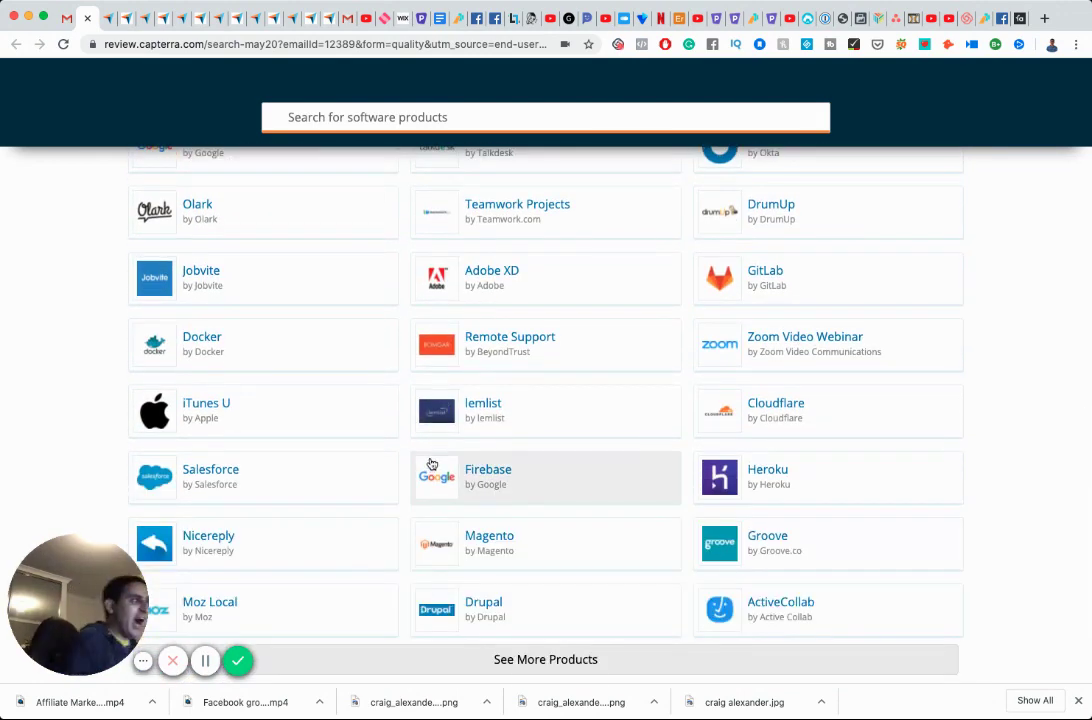
{"action": "scroll", "coordinate": [431, 463], "scroll_direction": "down", "scroll_amount": 3}
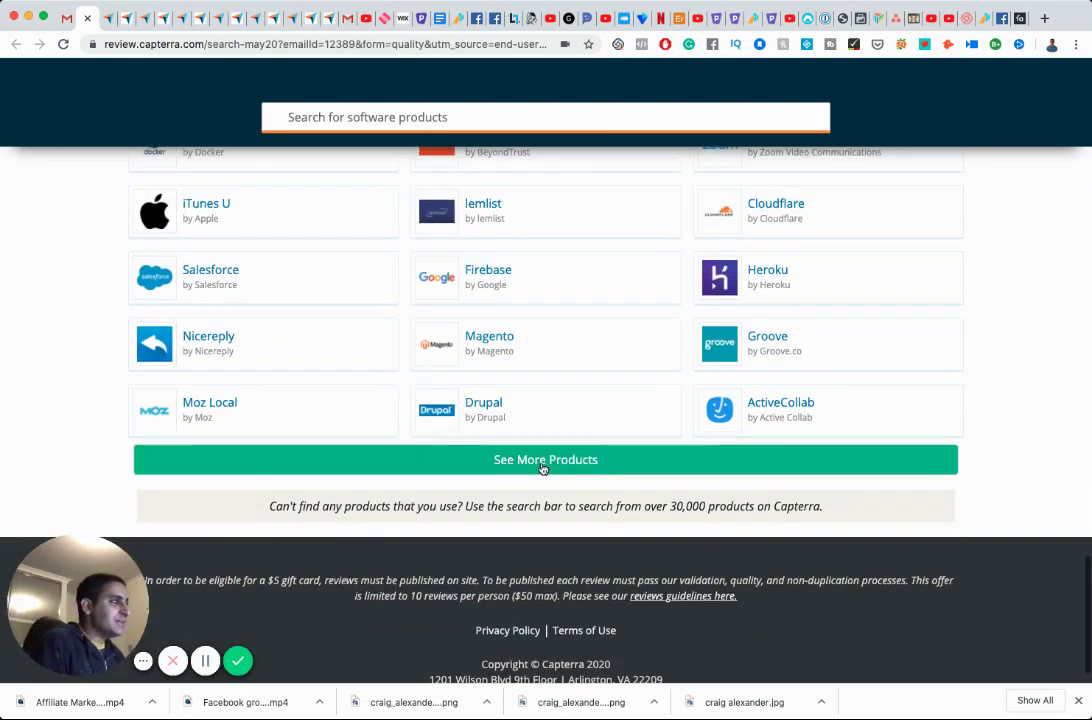
{"action": "left_click", "coordinate": [542, 462]}
{"action": "scroll", "coordinate": [542, 469], "scroll_direction": "down", "scroll_amount": 9}
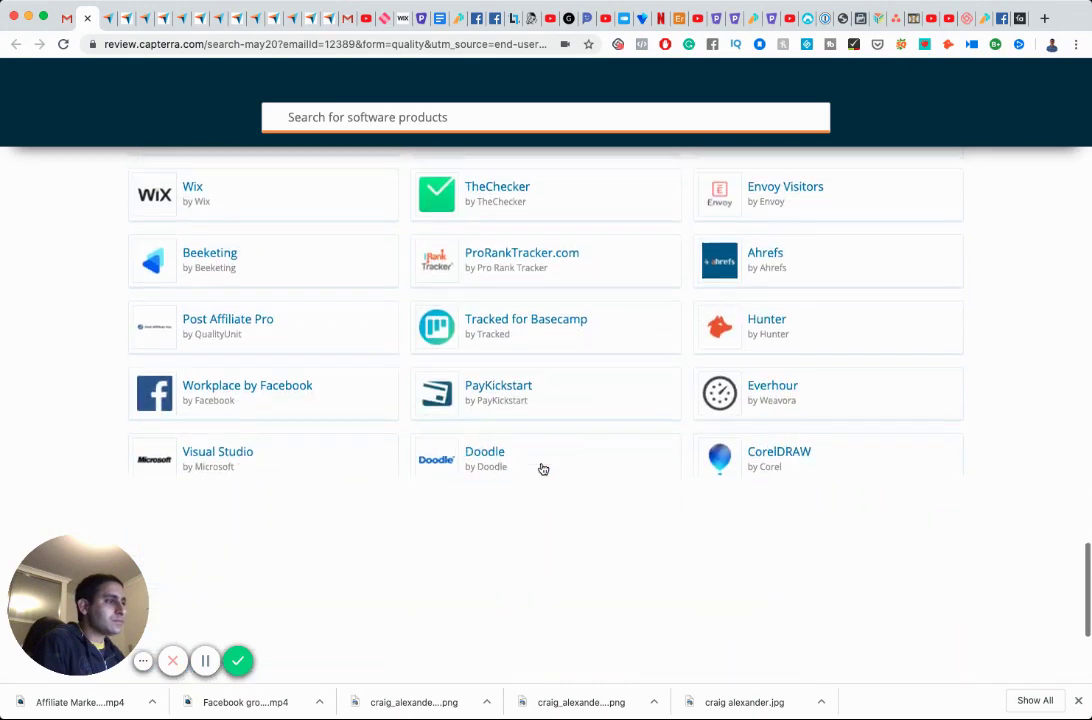
{"action": "scroll", "coordinate": [542, 469], "scroll_direction": "down", "scroll_amount": 4}
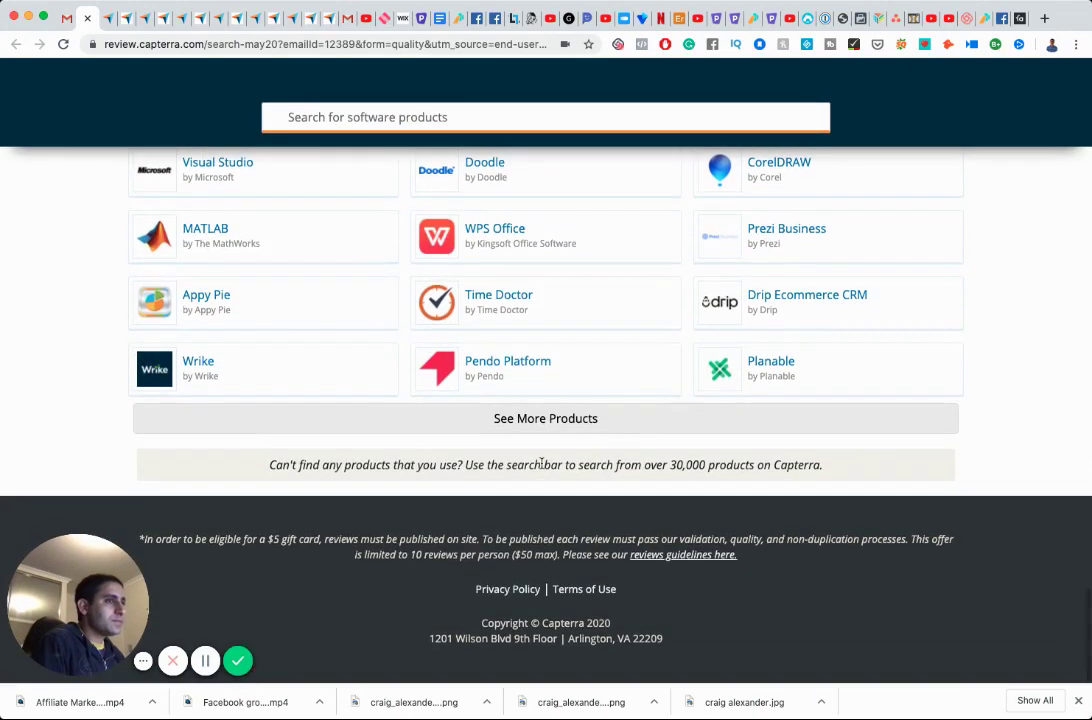
{"action": "left_click", "coordinate": [552, 418]}
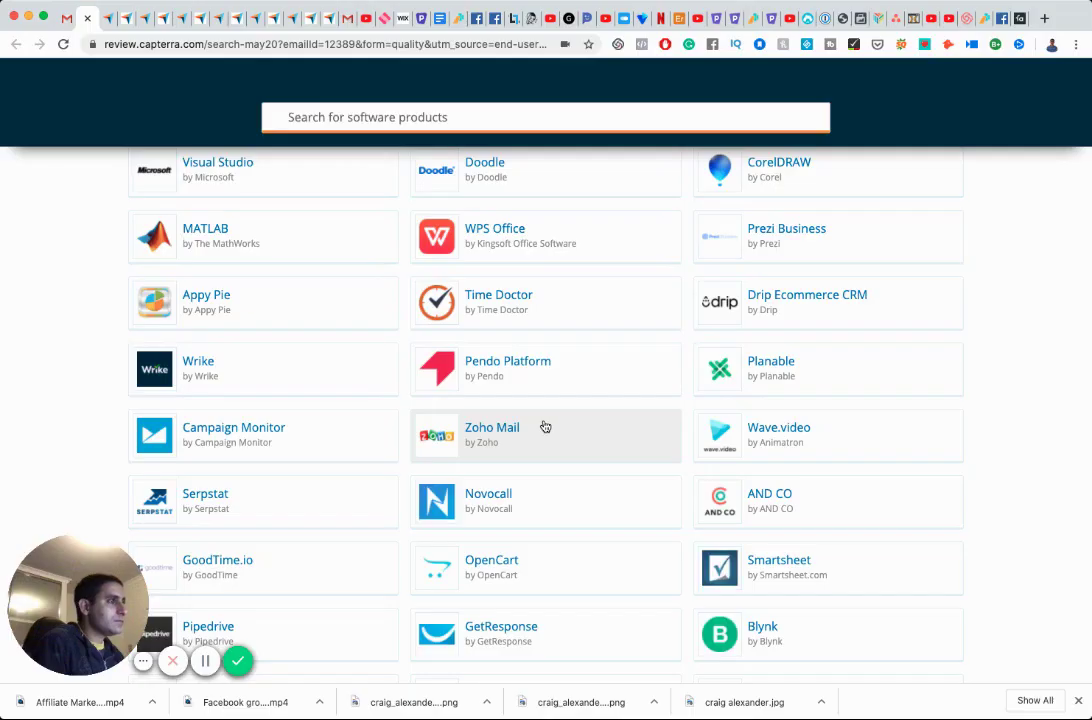
{"action": "scroll", "coordinate": [553, 484], "scroll_direction": "down", "scroll_amount": 5}
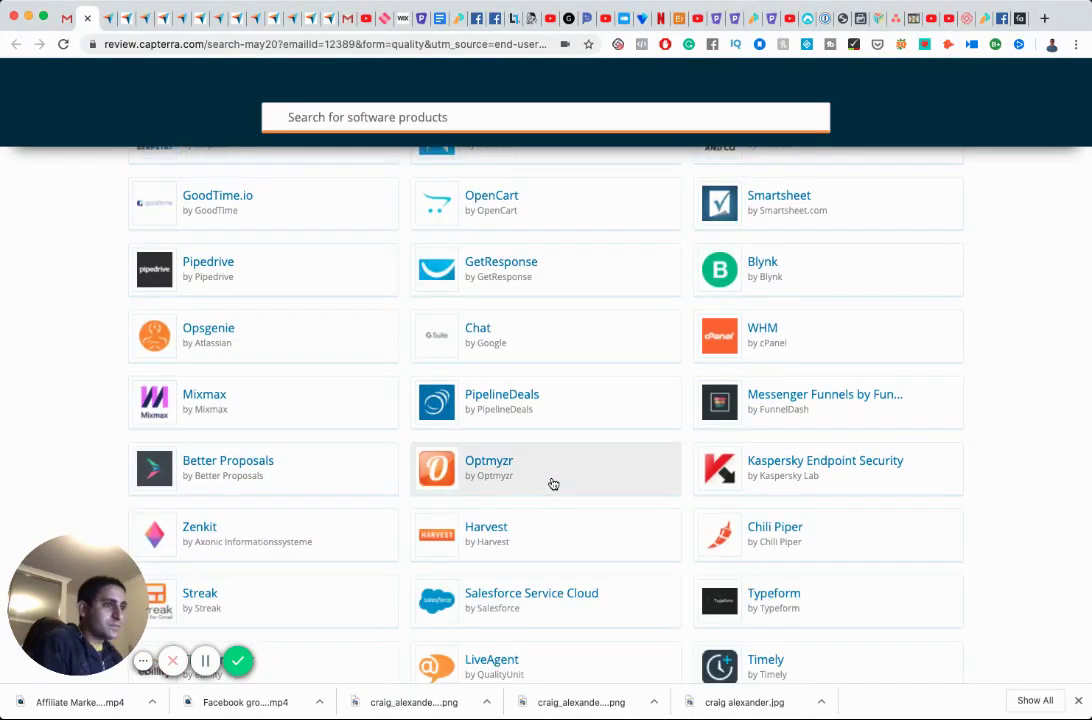
{"action": "scroll", "coordinate": [553, 484], "scroll_direction": "down", "scroll_amount": 6}
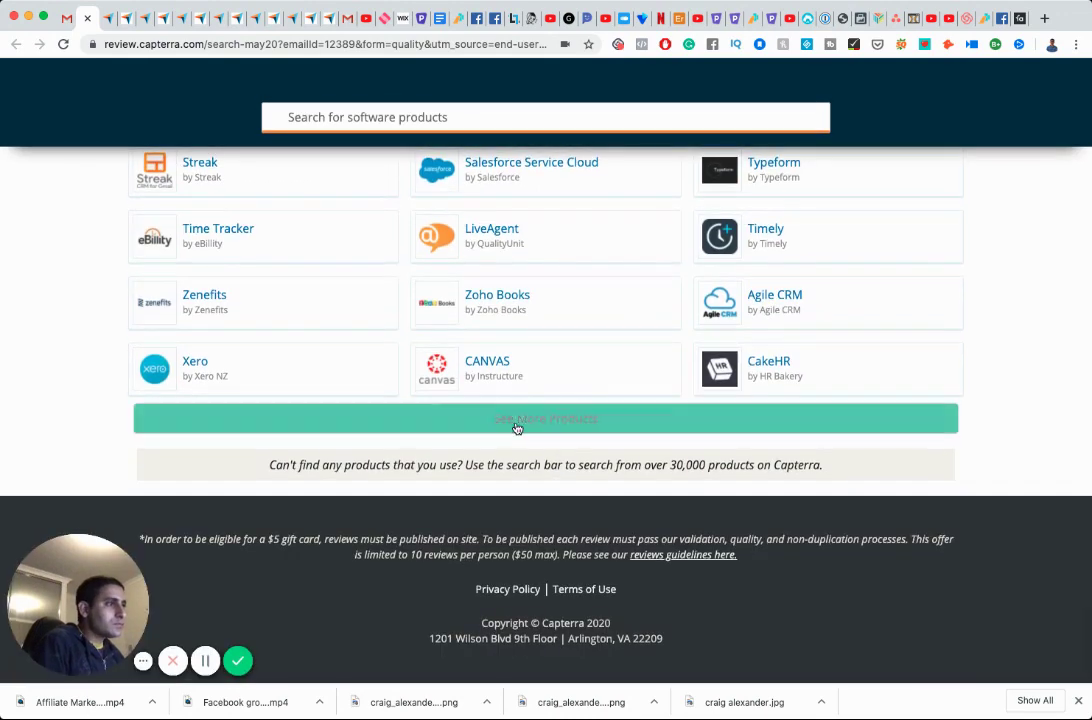
Load two more product batches, then open Livestorm to review it.
{"action": "left_click", "coordinate": [517, 418]}
{"action": "scroll", "coordinate": [517, 429], "scroll_direction": "down", "scroll_amount": 8}
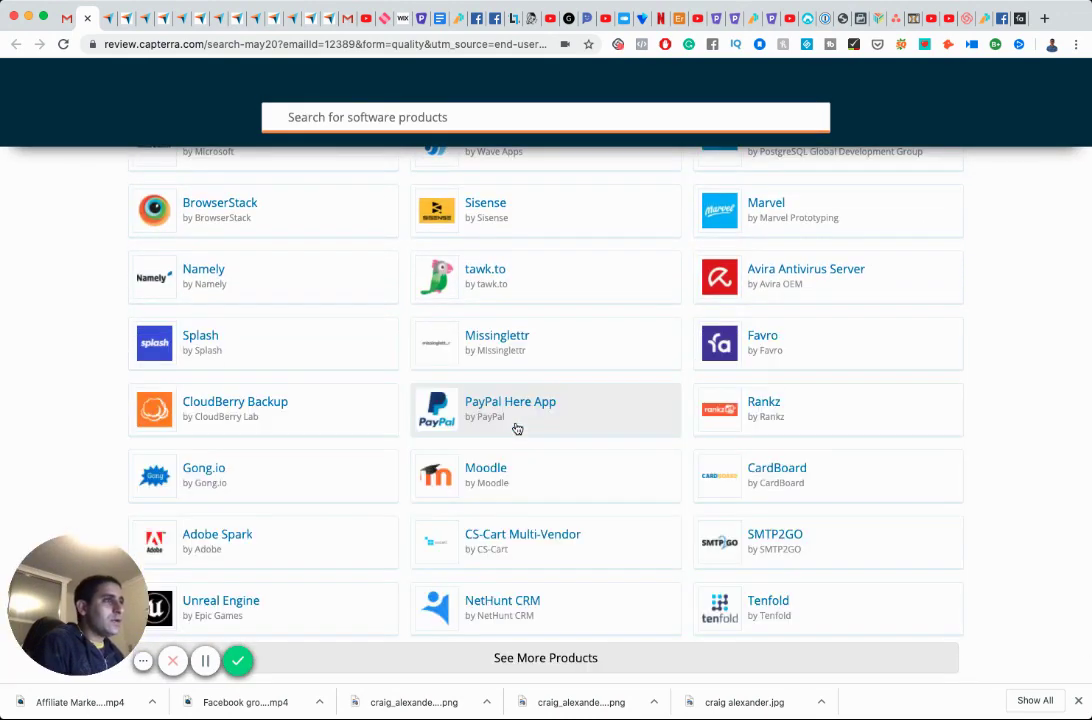
{"action": "scroll", "coordinate": [517, 429], "scroll_direction": "down", "scroll_amount": 5}
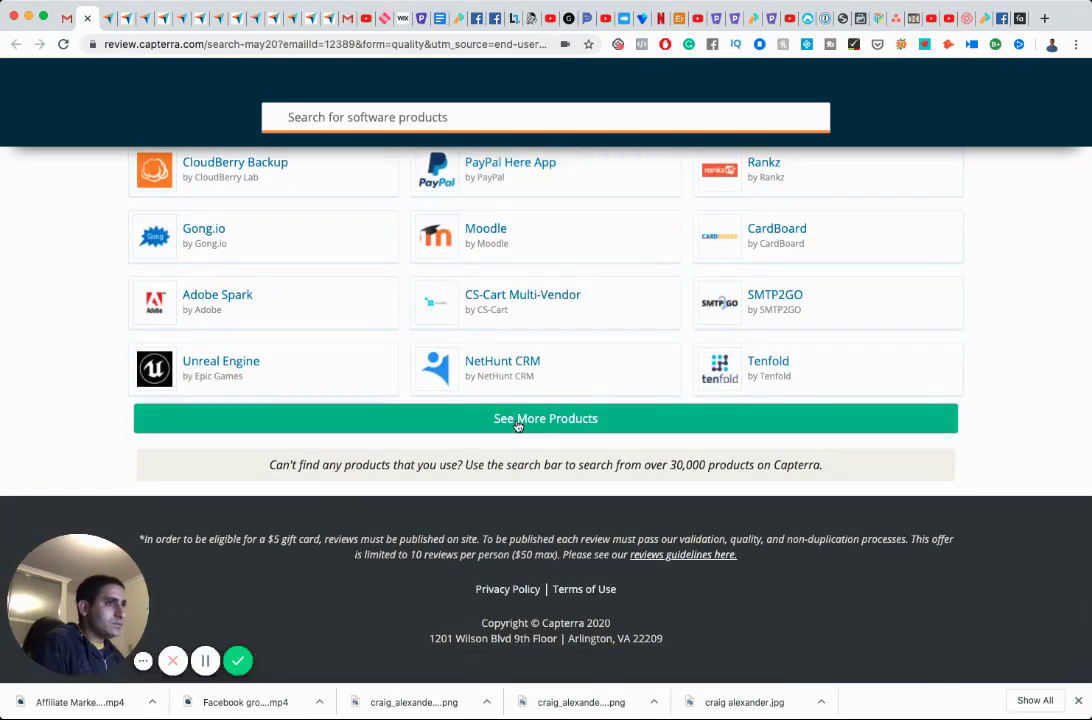
{"action": "left_click", "coordinate": [517, 419]}
{"action": "scroll", "coordinate": [517, 426], "scroll_direction": "down", "scroll_amount": 7}
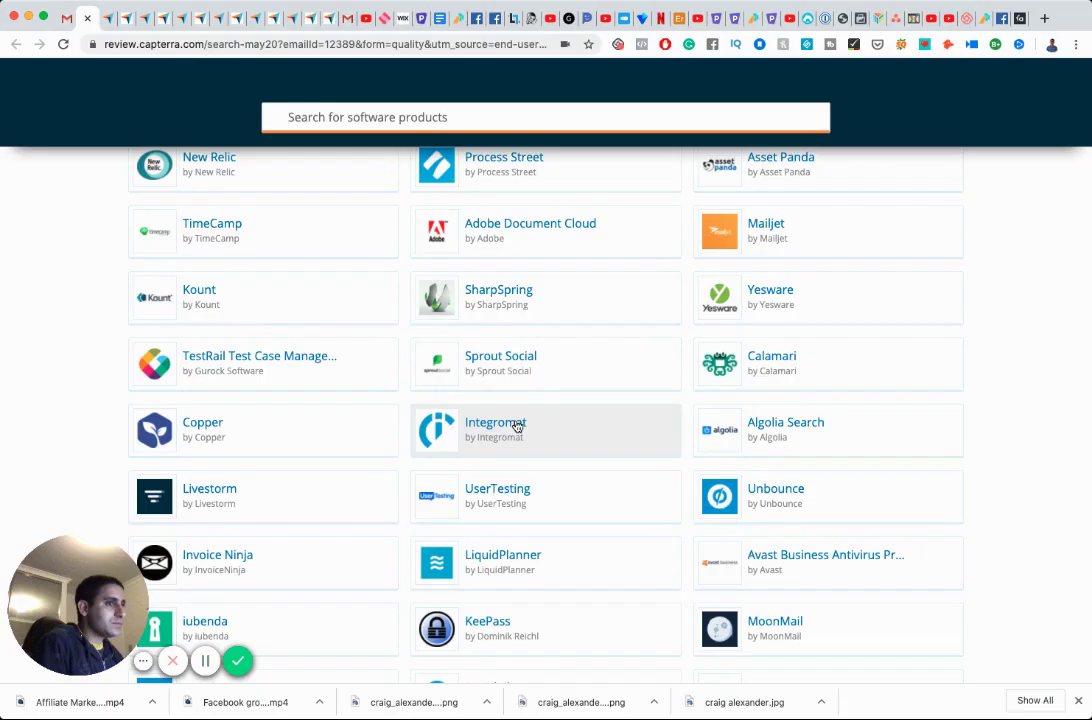
{"action": "left_click", "coordinate": [212, 505]}
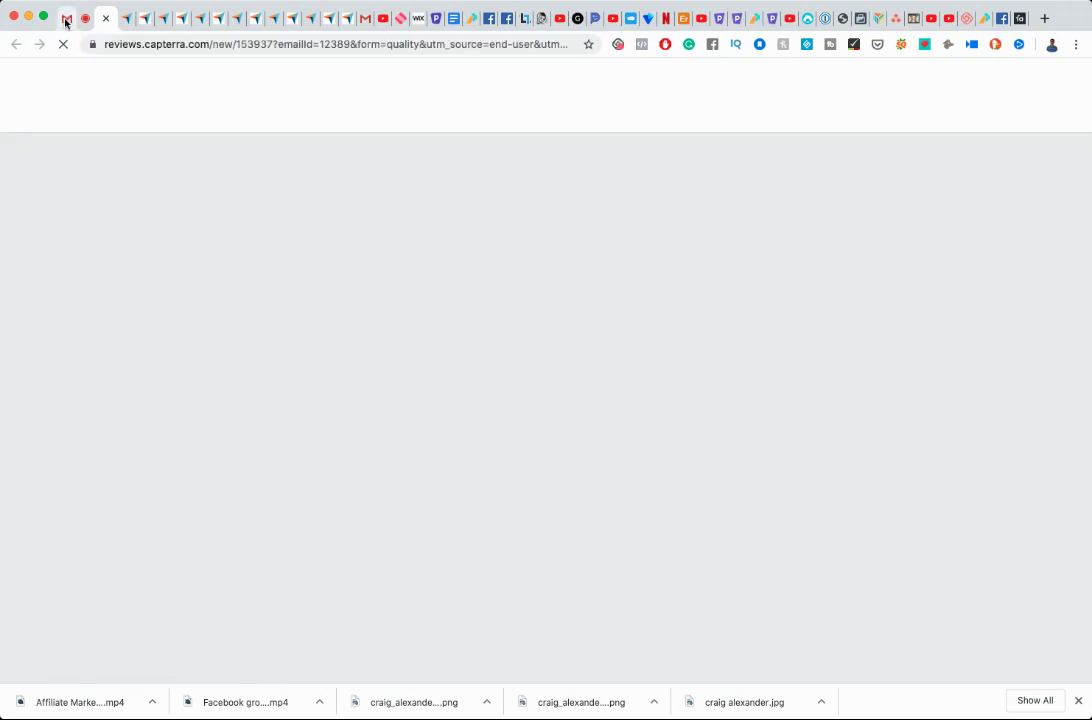
Search Gmail for 'livestorm', clear the search, and return to the Capterra review form.
{"action": "left_click", "coordinate": [66, 20]}
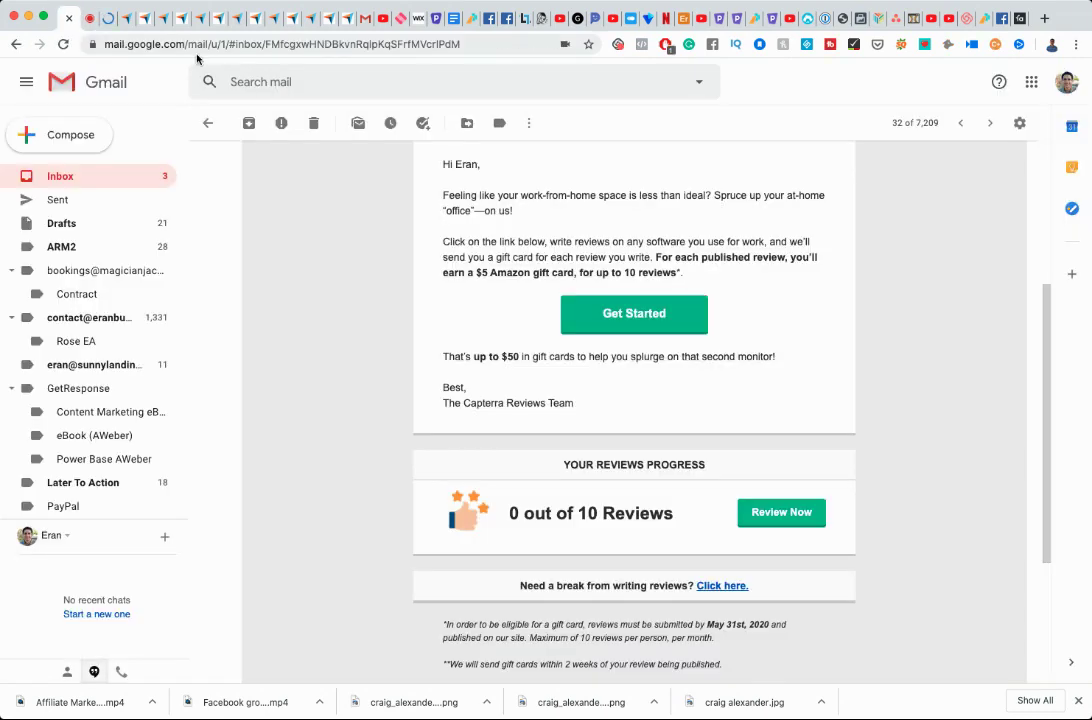
{"action": "left_click", "coordinate": [260, 80]}
{"action": "type", "text": "livestorm"}
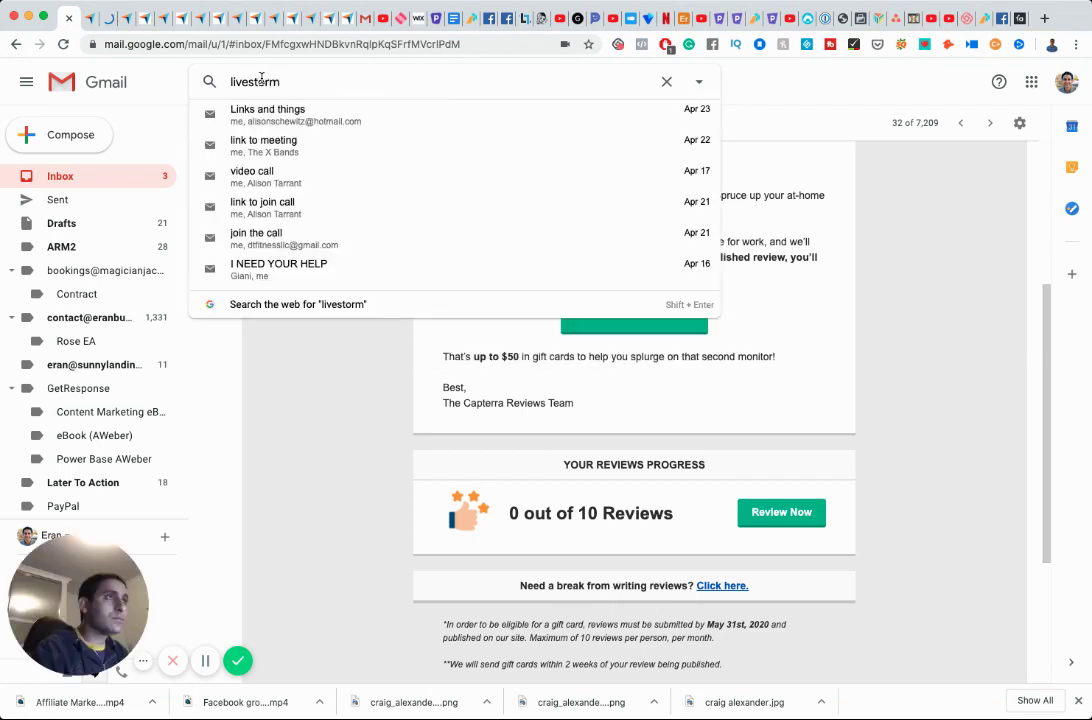
{"action": "key", "text": "ctrl+a"}
{"action": "key", "text": "BackSpace"}
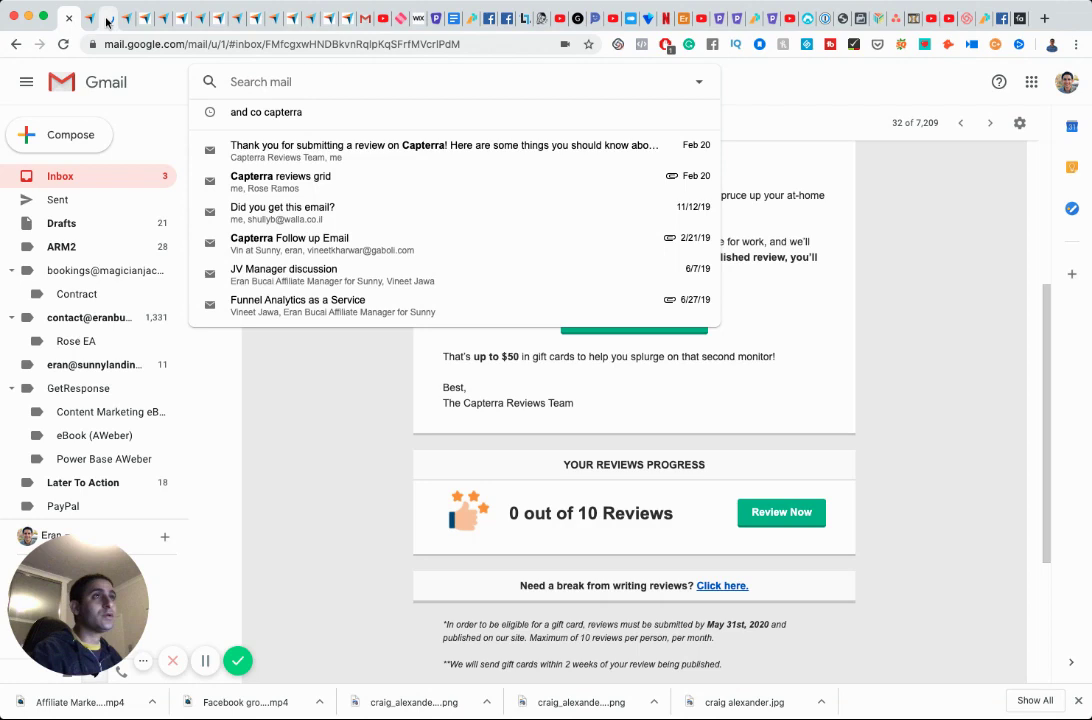
{"action": "left_click", "coordinate": [107, 22]}
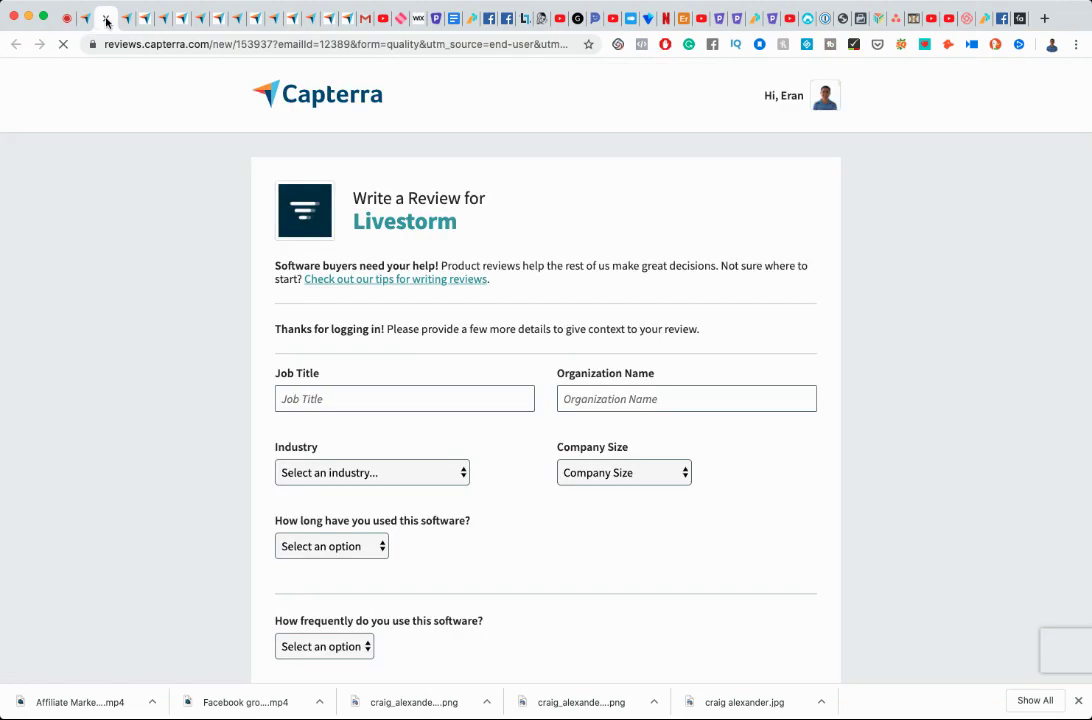
Enter job title Entrepreneur, the organization name, E-Learning industry, Myself Only size, Free trial usage.
{"action": "left_click", "coordinate": [355, 400]}
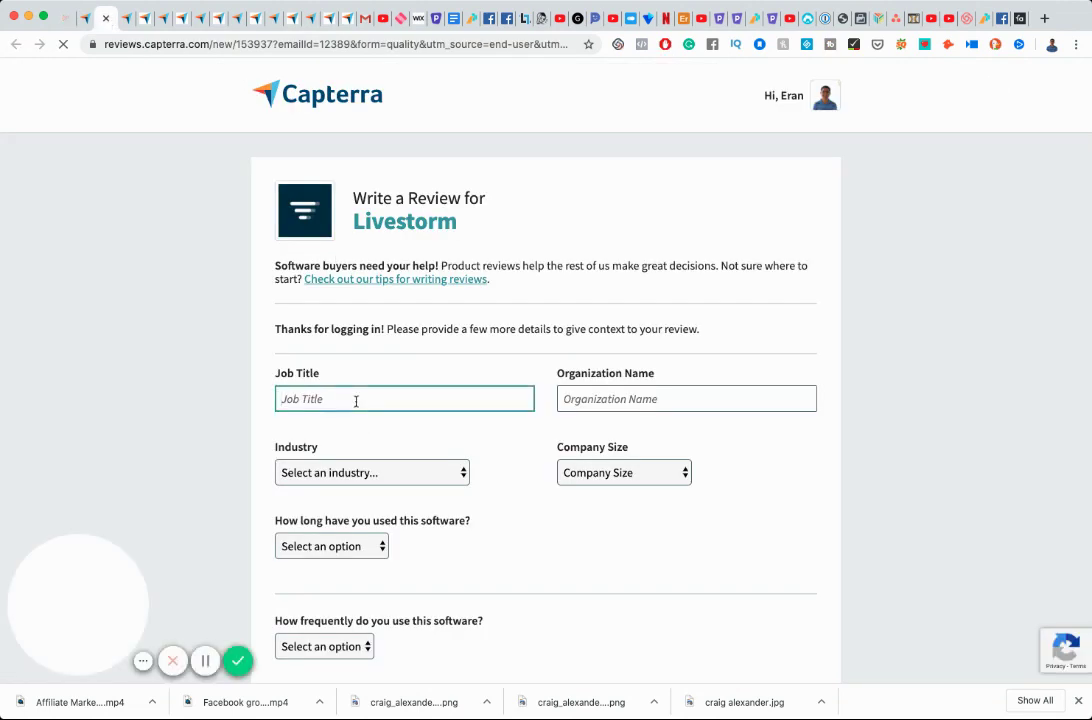
{"action": "type", "text": "Entre"}
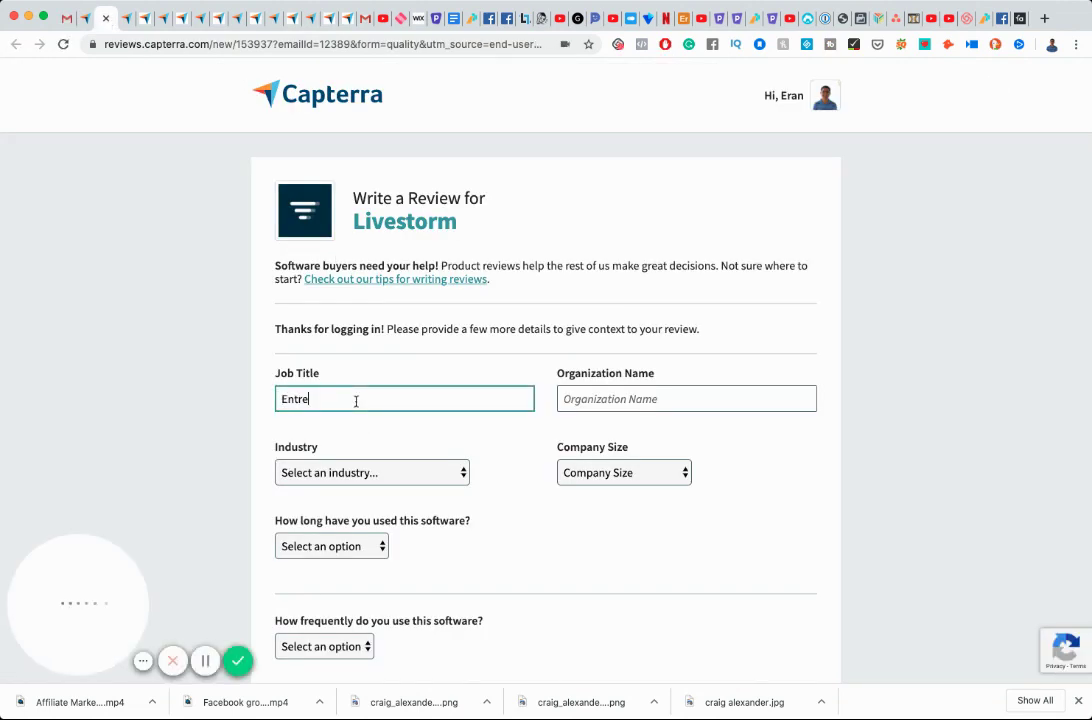
{"action": "type", "text": "preneur"}
{"action": "key", "text": "Tab"}
{"action": "type", "text": "Er"}
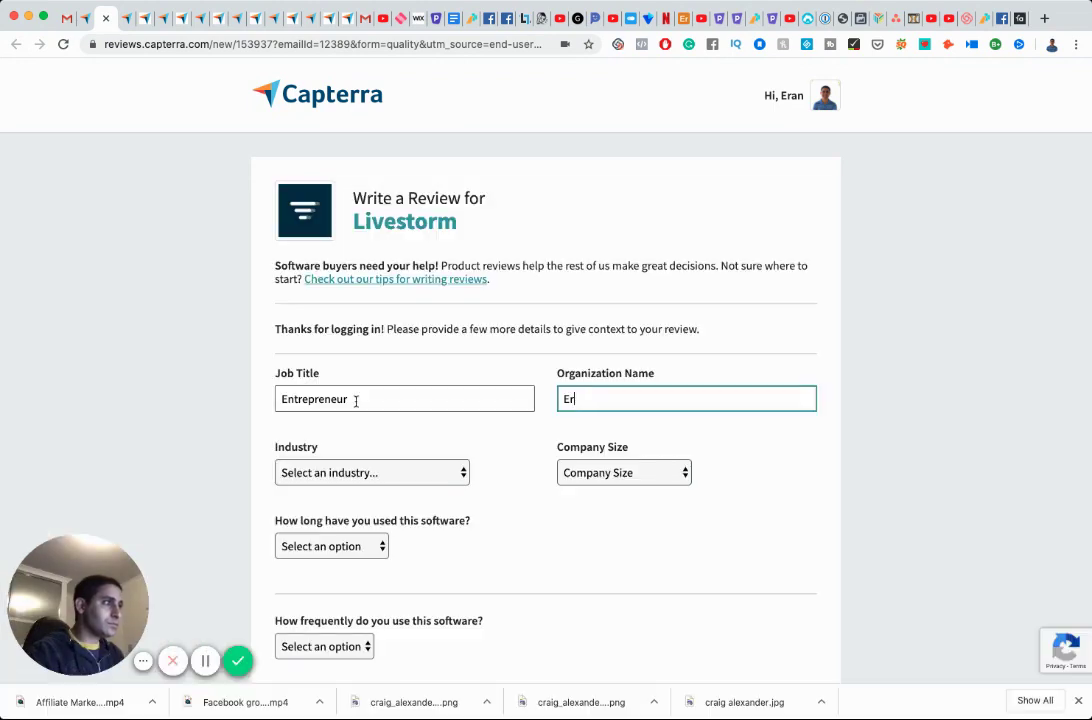
{"action": "type", "text": "an Bucai"}
{"action": "key", "text": "Tab"}
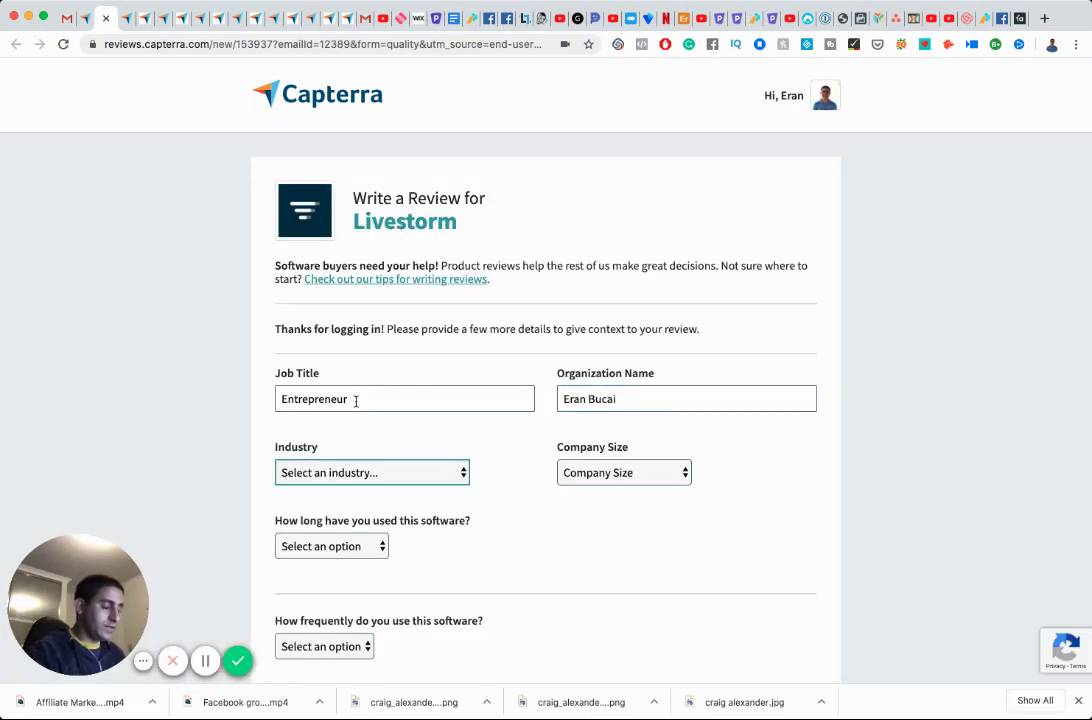
{"action": "key", "text": "e"}
{"action": "key", "text": "Tab"}
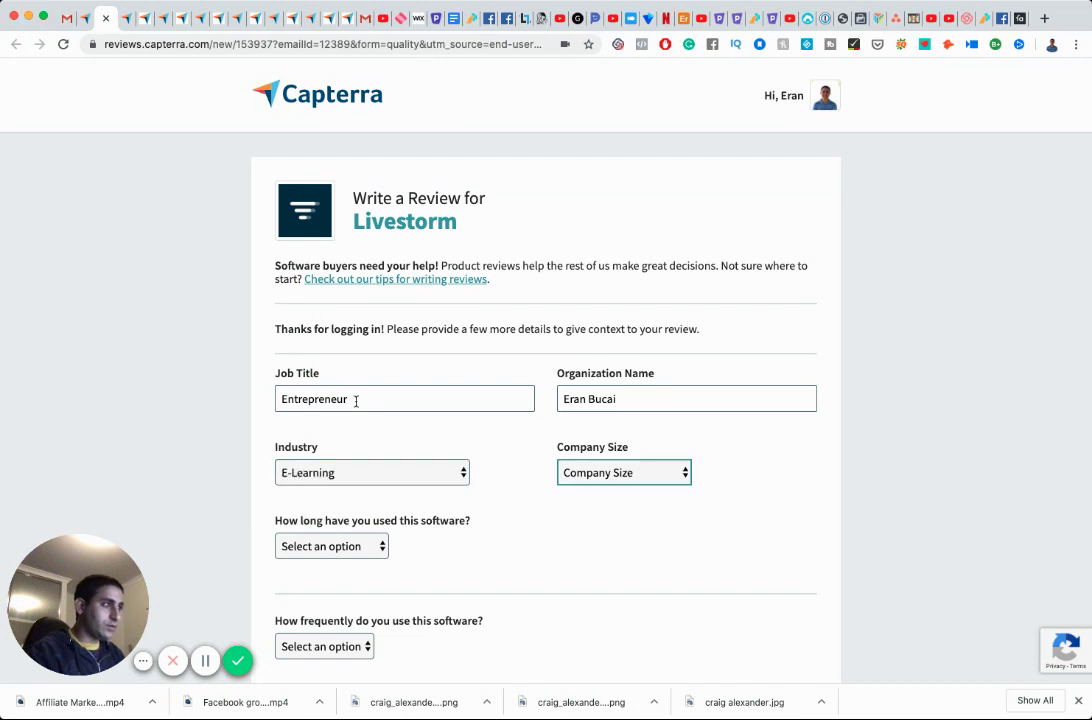
{"action": "key", "text": "m"}
{"action": "key", "text": "Tab"}
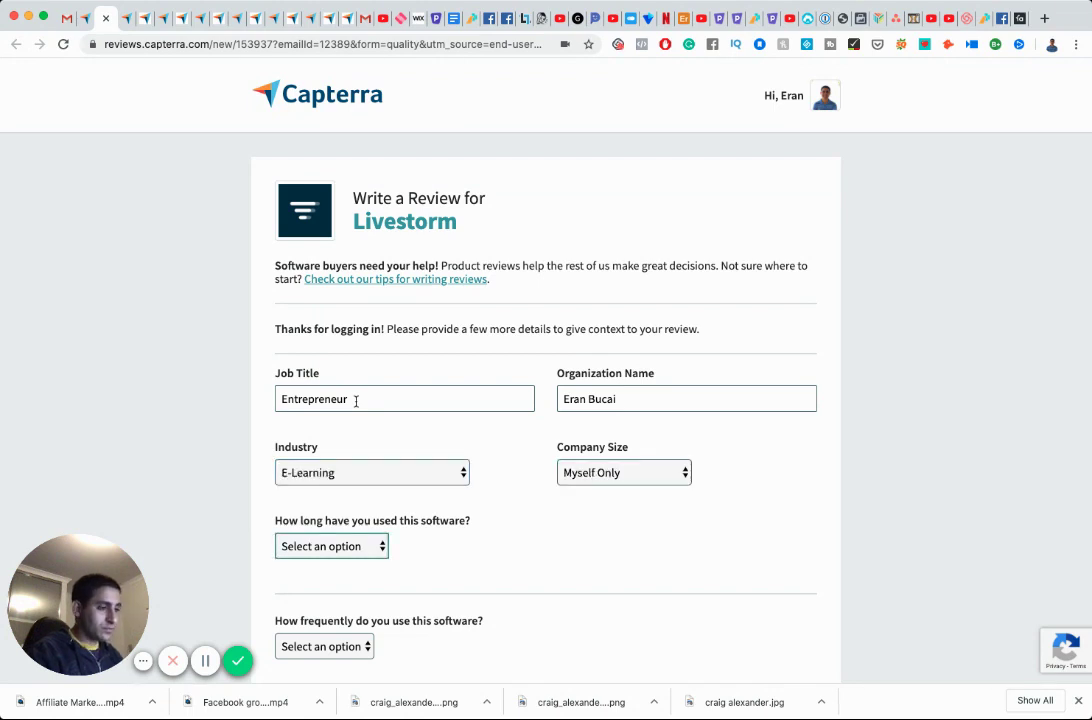
{"action": "key", "text": "f"}
Set usage frequency to Daily, tick user, administrator and purchaser roles, and proceed to page 2.
{"action": "scroll", "coordinate": [380, 410], "scroll_direction": "down", "scroll_amount": 3}
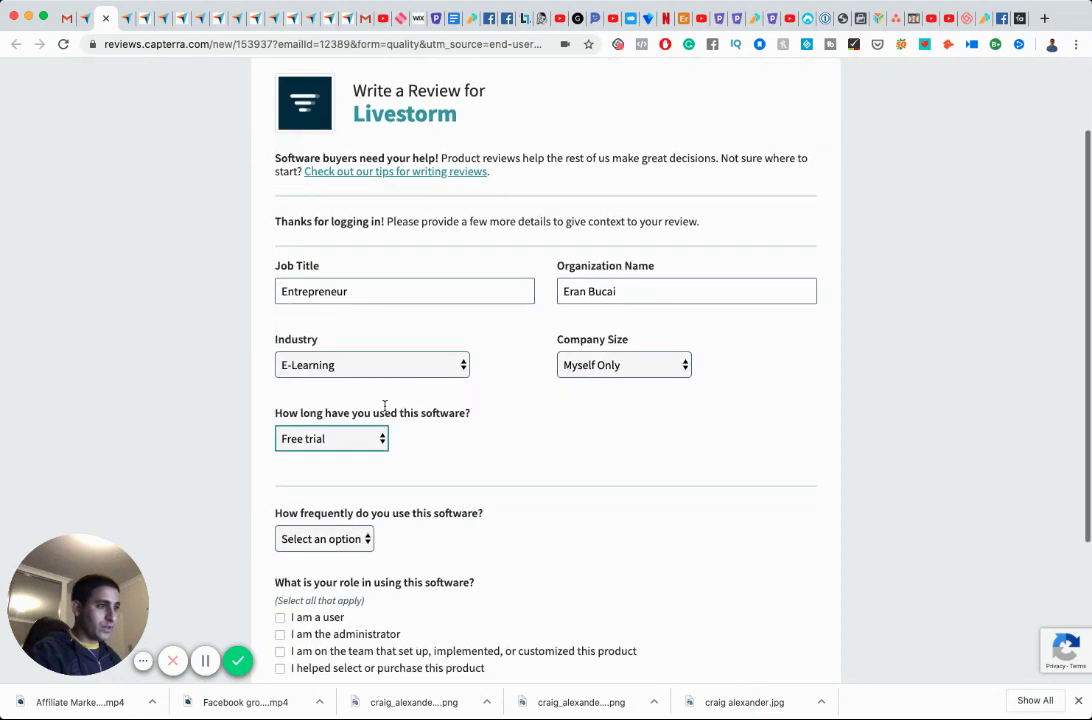
{"action": "key", "text": "Tab"}
{"action": "key", "text": "d"}
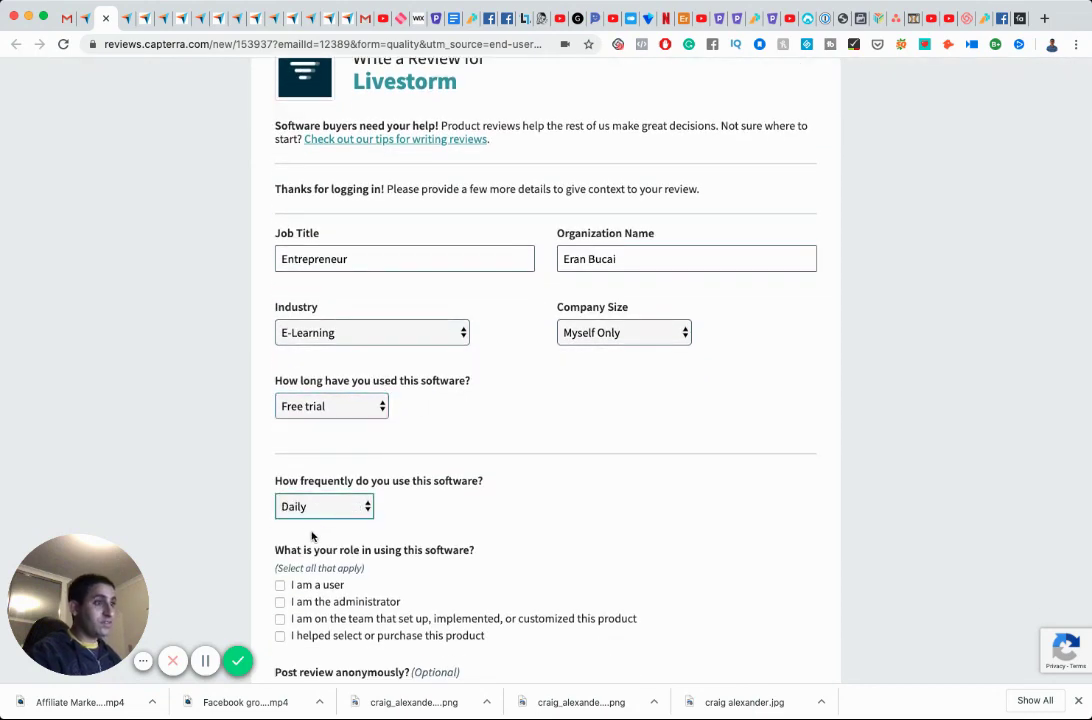
{"action": "scroll", "coordinate": [287, 581], "scroll_direction": "down", "scroll_amount": 2}
{"action": "left_click", "coordinate": [280, 505]}
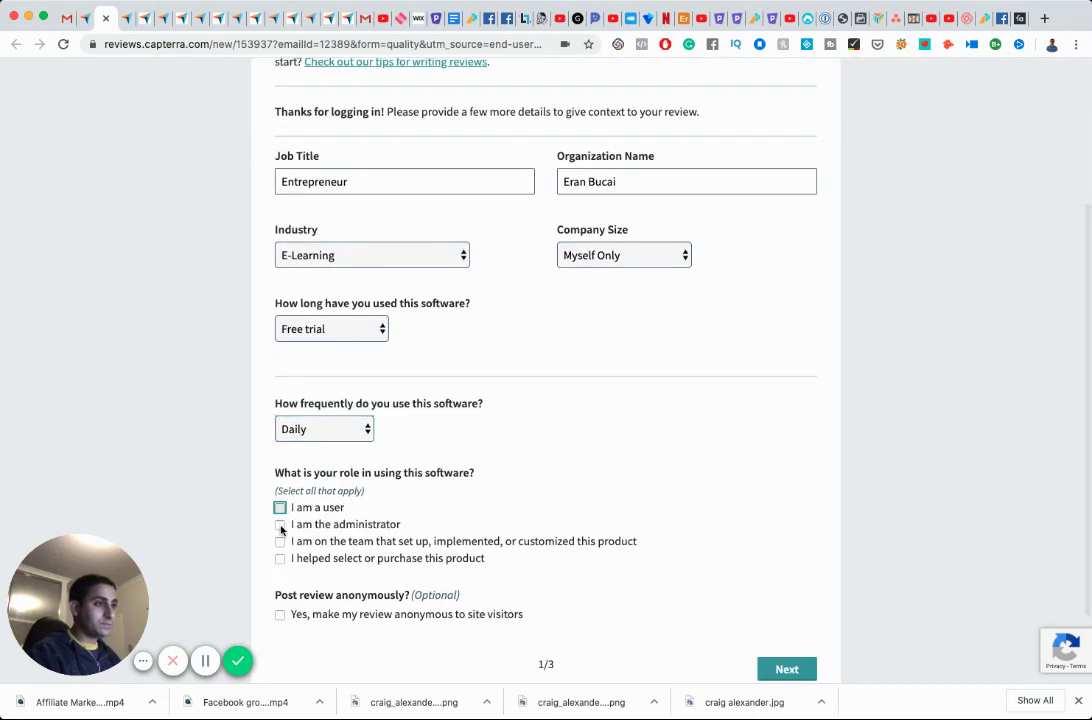
{"action": "left_click", "coordinate": [280, 522]}
{"action": "left_click", "coordinate": [280, 556]}
{"action": "scroll", "coordinate": [285, 555], "scroll_direction": "down", "scroll_amount": 2}
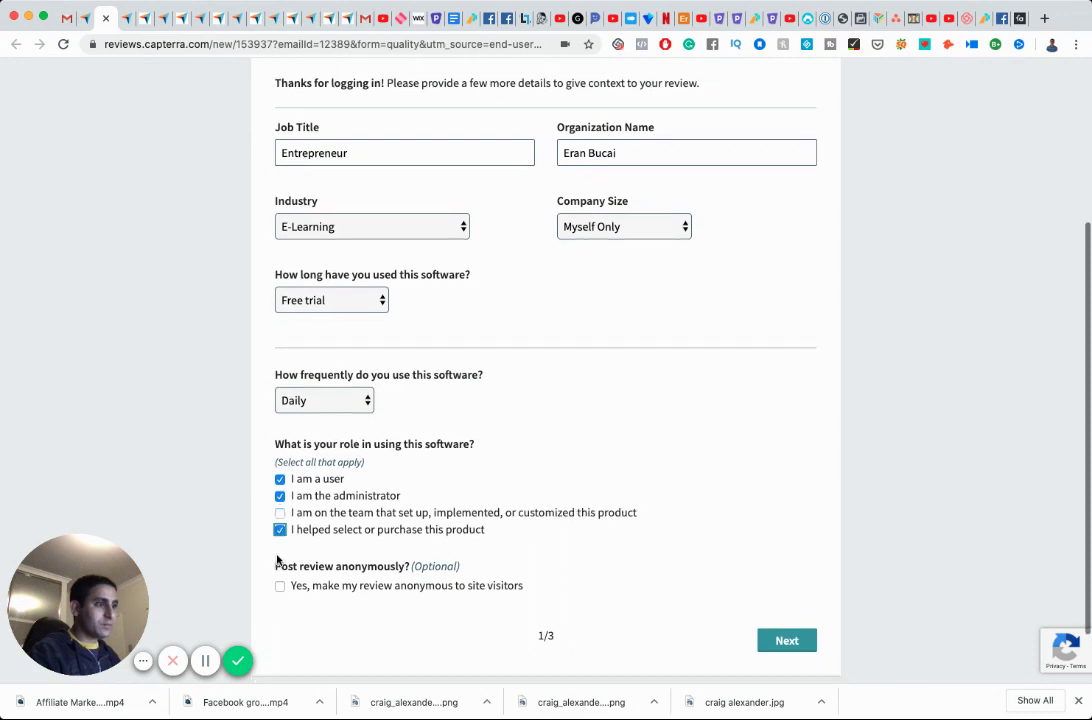
{"action": "left_click", "coordinate": [800, 594]}
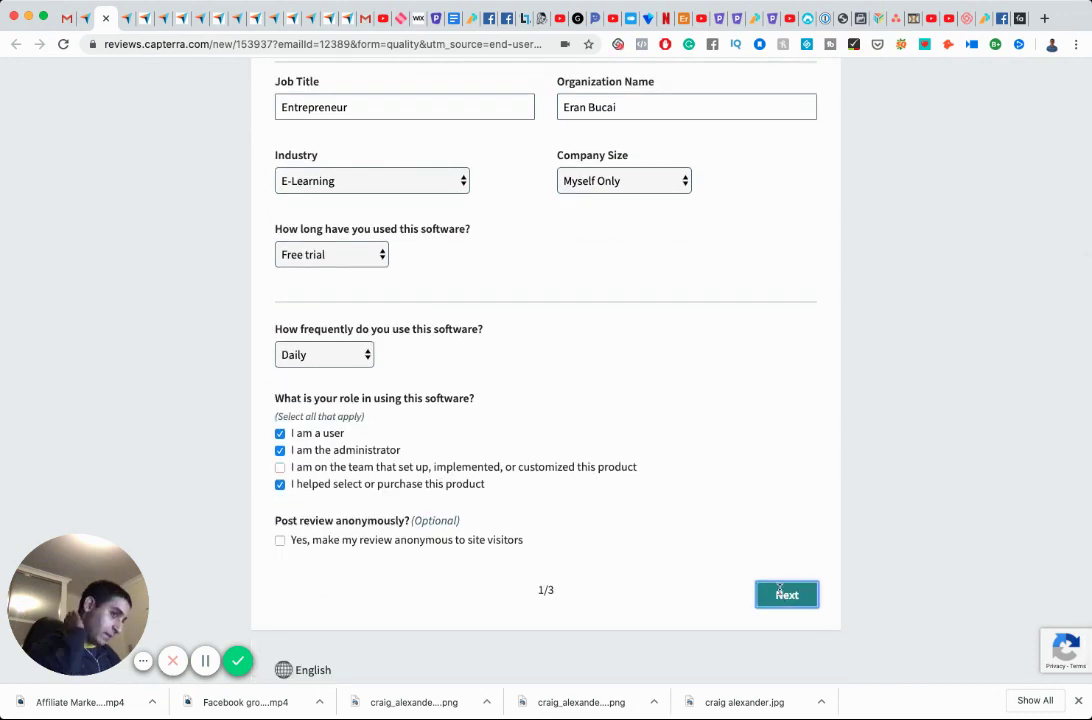
Give five stars for Overall Quality, Ease of Use, Features and Value, recommend 10, and continue.
{"action": "left_click", "coordinate": [355, 354]}
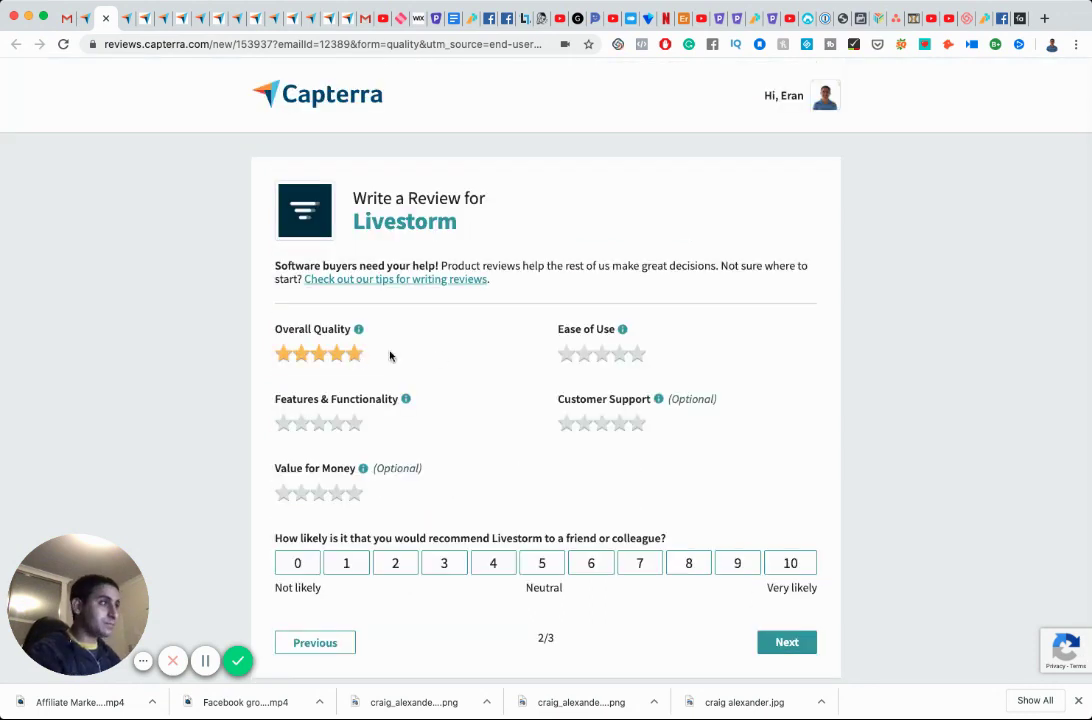
{"action": "left_click", "coordinate": [638, 355]}
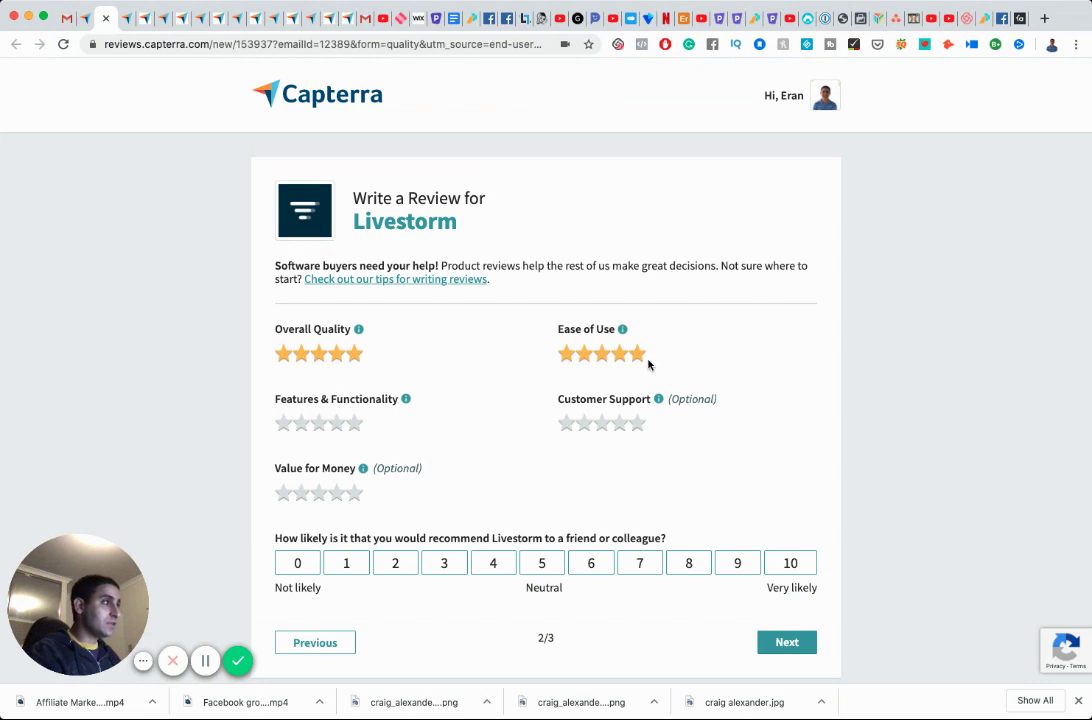
{"action": "left_click", "coordinate": [354, 424]}
{"action": "left_click", "coordinate": [356, 492]}
{"action": "left_click", "coordinate": [790, 563]}
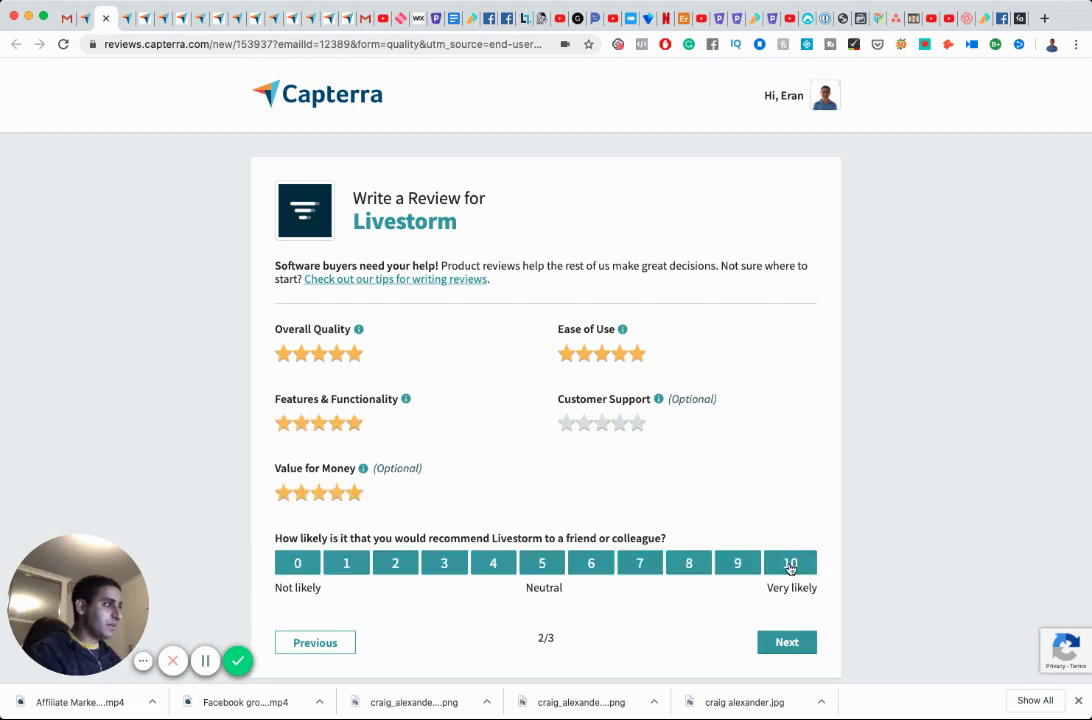
{"action": "left_click", "coordinate": [786, 642]}
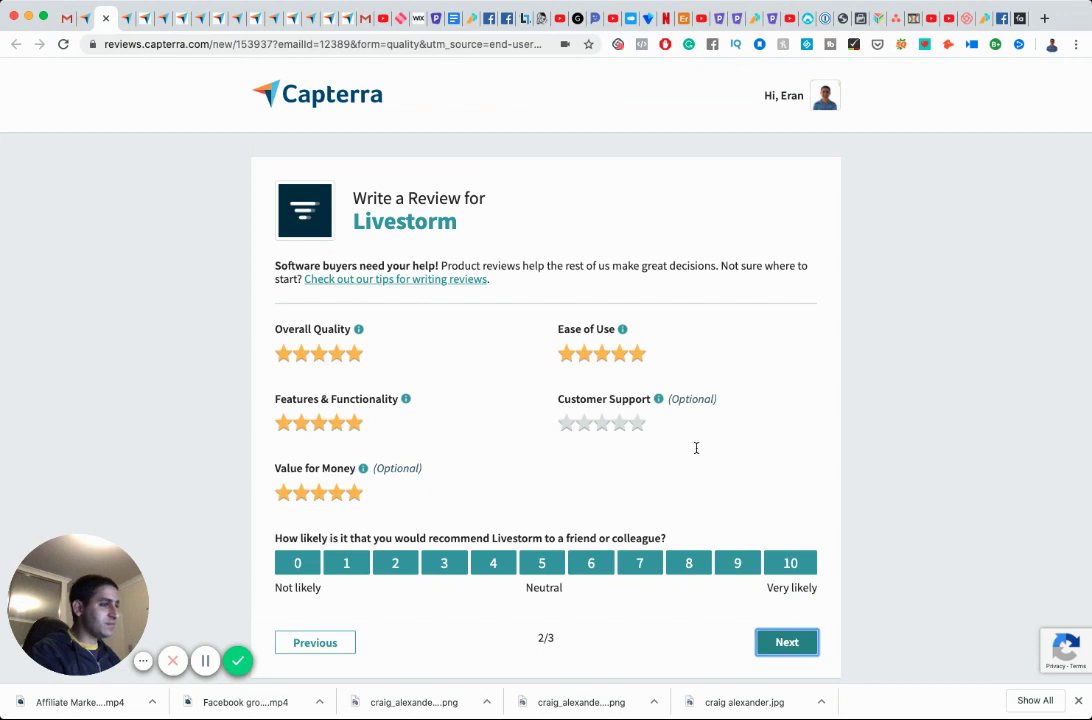
Title the review 'Excellent alternative to zoom' and start Pros with 'Livestorm is a great replacement for zoom.'.
{"action": "left_click", "coordinate": [433, 350]}
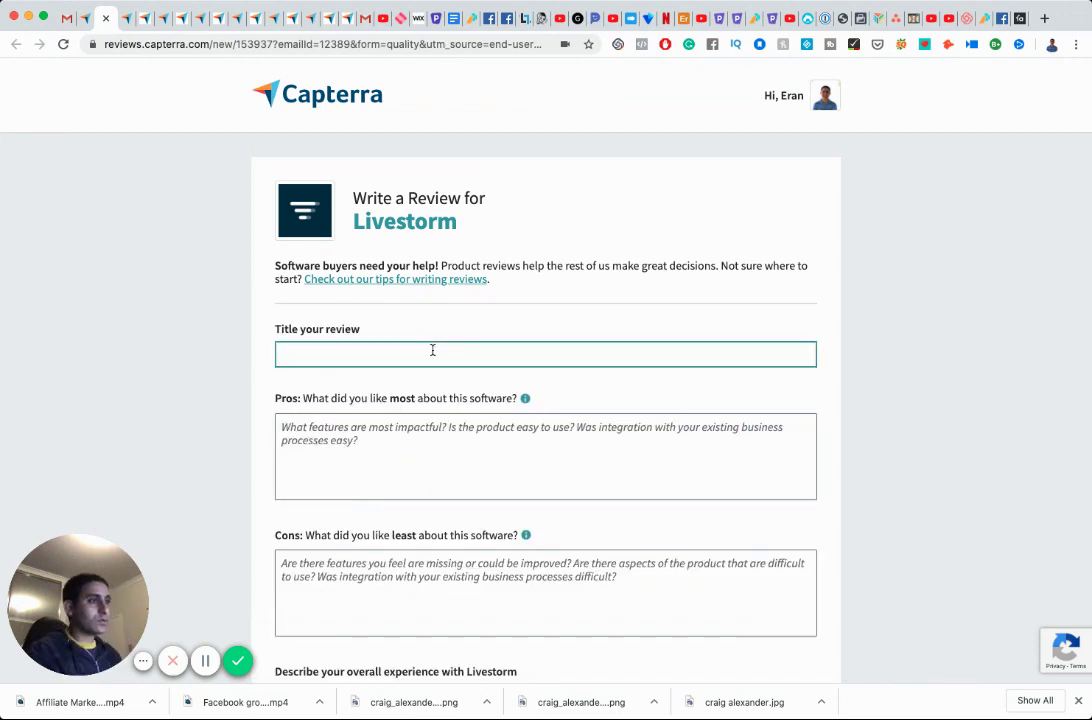
{"action": "type", "text": "Excellent "}
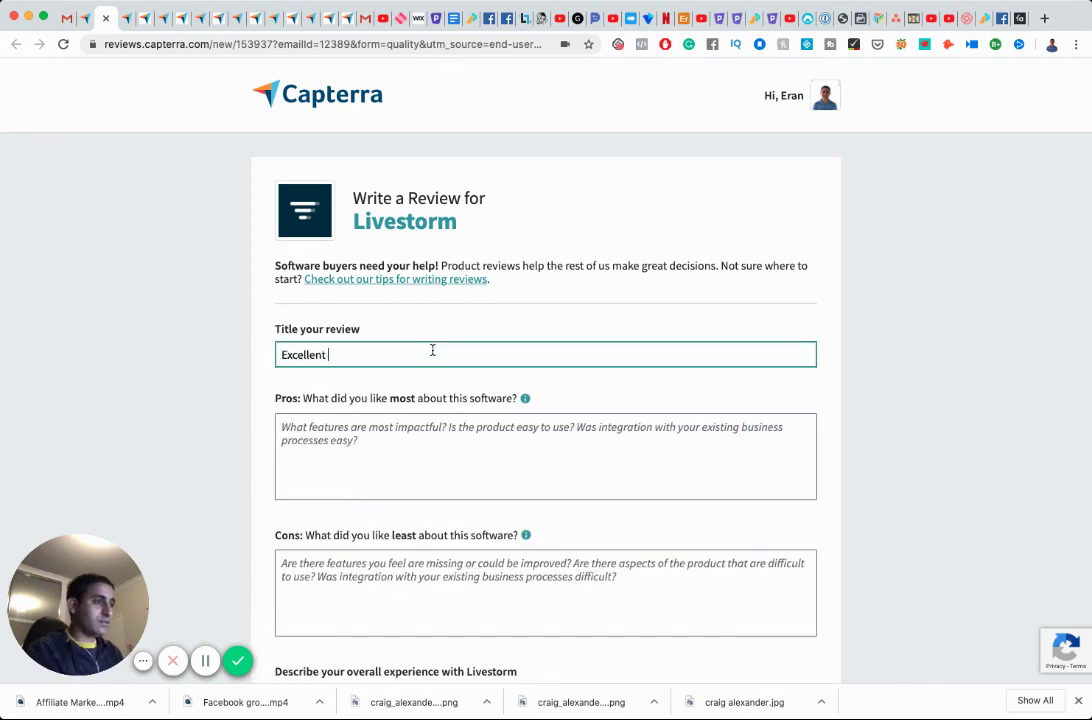
{"action": "type", "text": "alternati"}
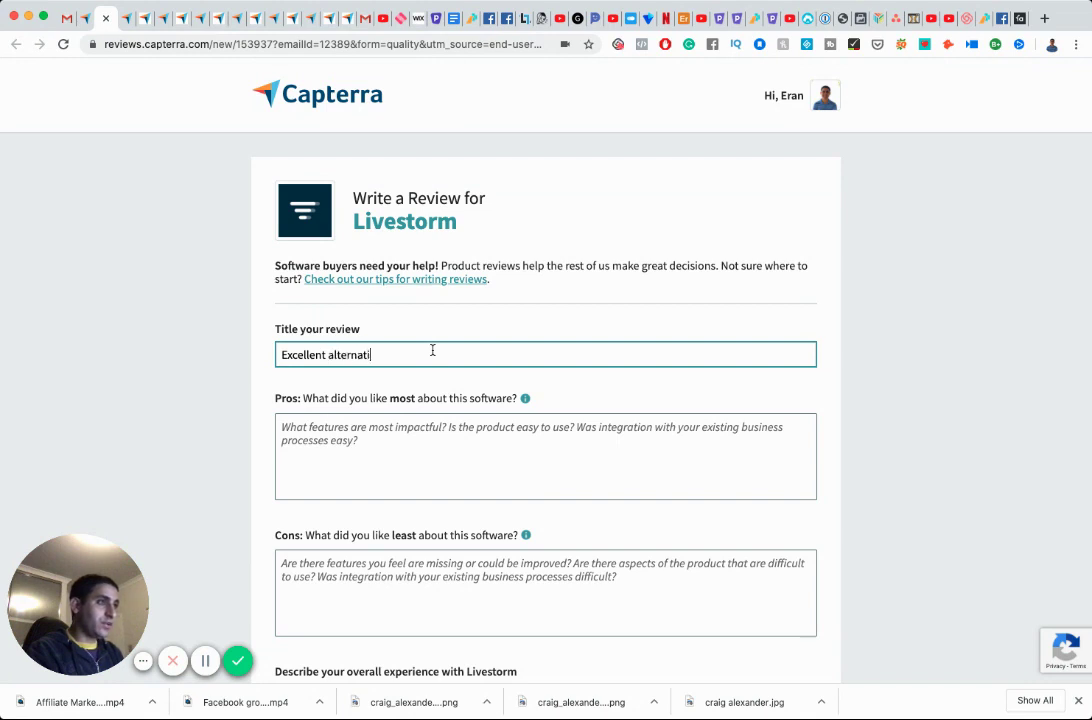
{"action": "type", "text": "ve to zoom!"}
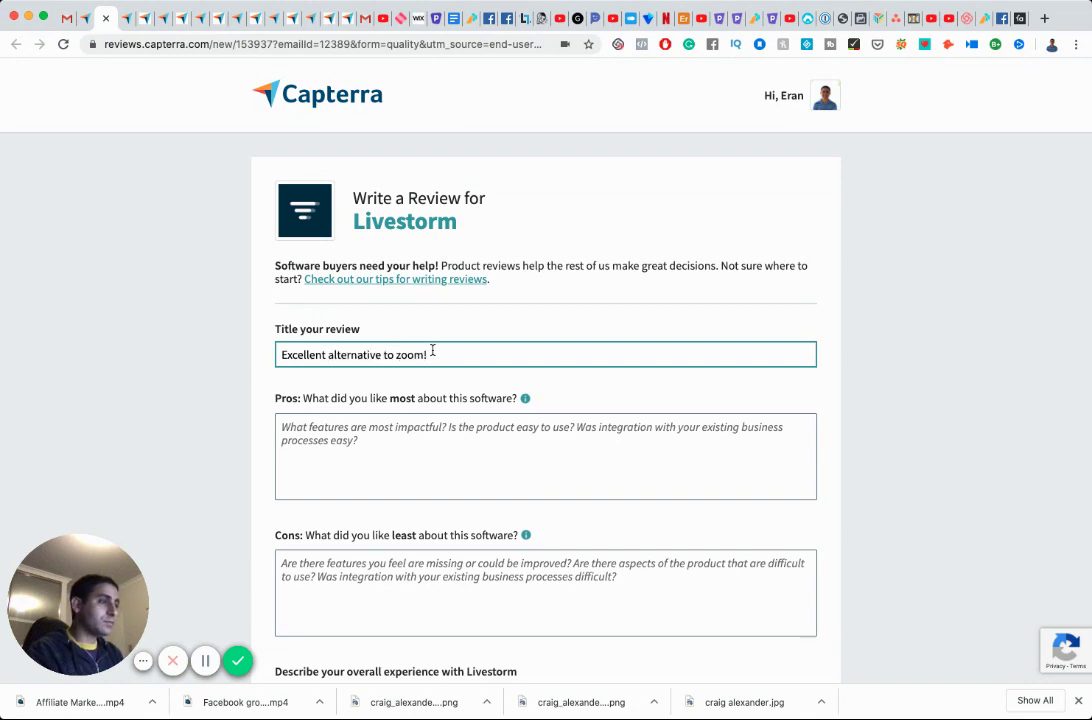
{"action": "key", "text": "Tab"}
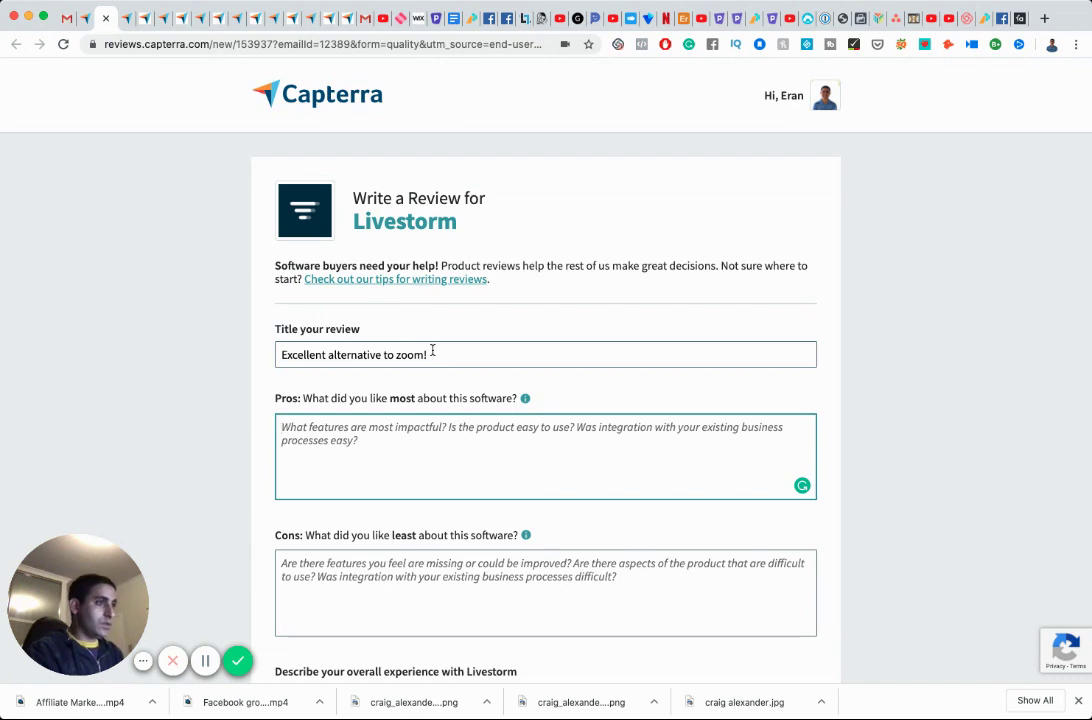
{"action": "type", "text": "I"}
{"action": "key", "text": "BackSpace"}
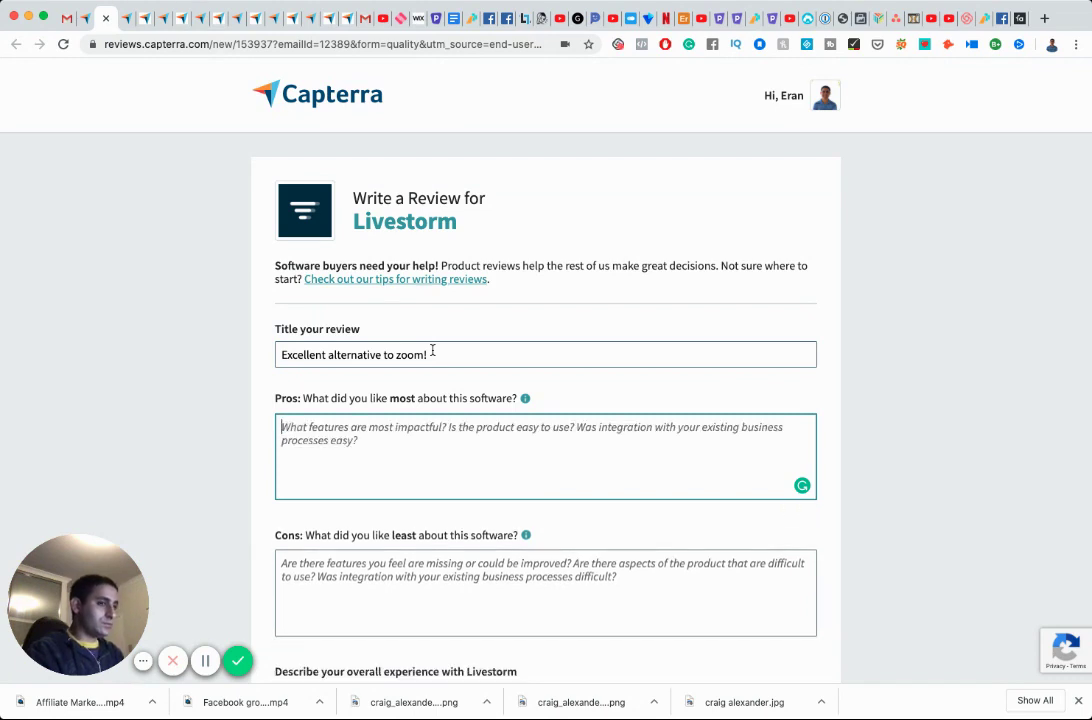
{"action": "type", "text": "Livestorm"}
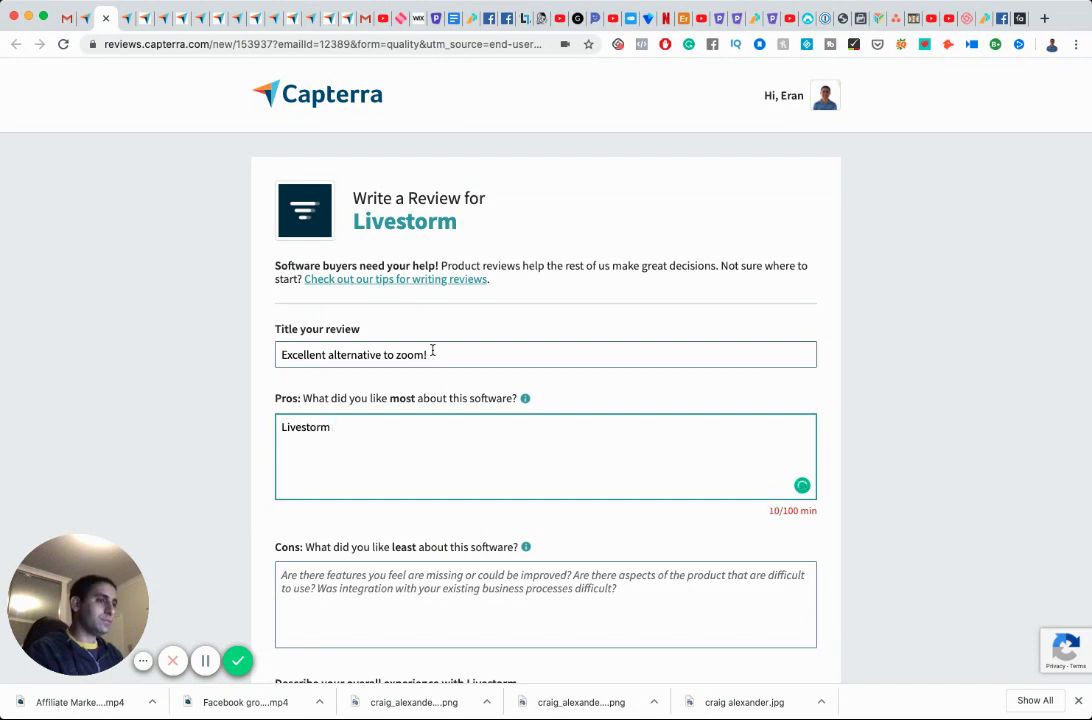
{"action": "type", "text": " is a gr"}
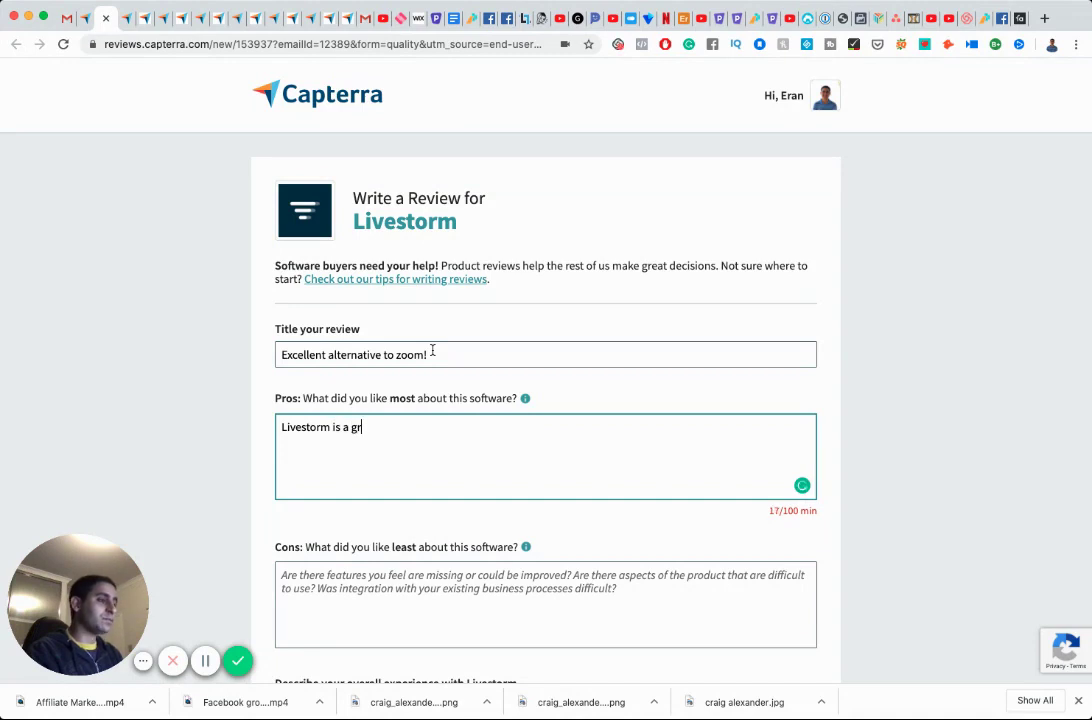
{"action": "type", "text": "eat replacement for zoom."}
Add Pros lines about zoom issues and download-free video sessions with clients and partners.
{"action": "key", "text": "Return"}
{"action": "type", "text": "I re"}
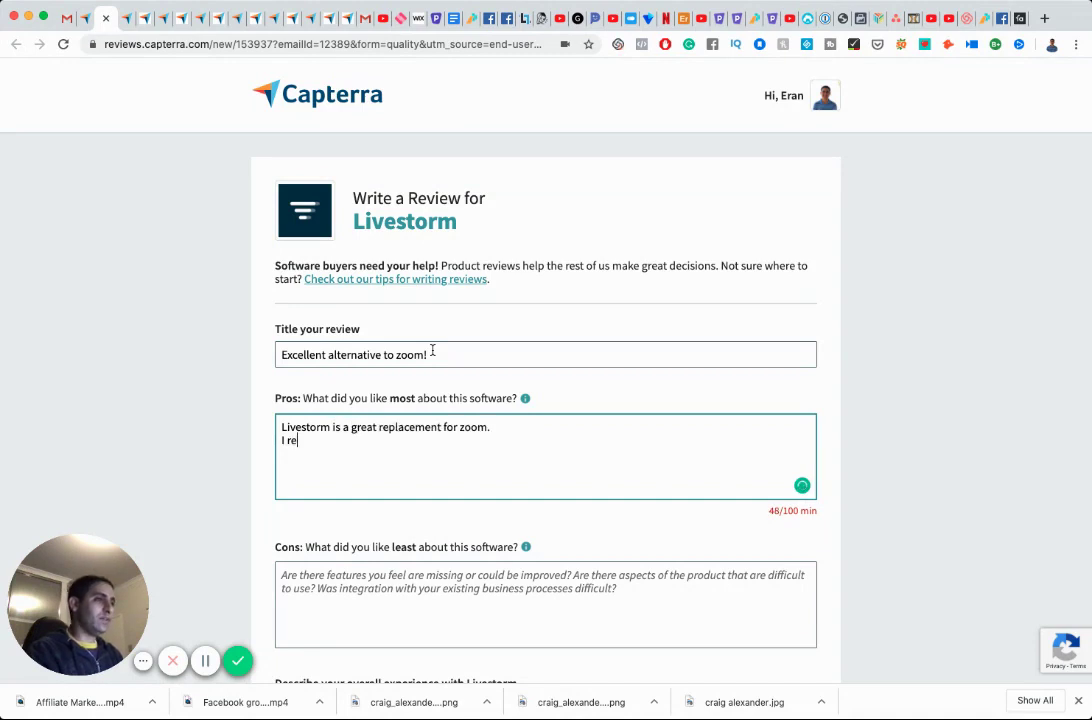
{"action": "type", "text": "cently h"}
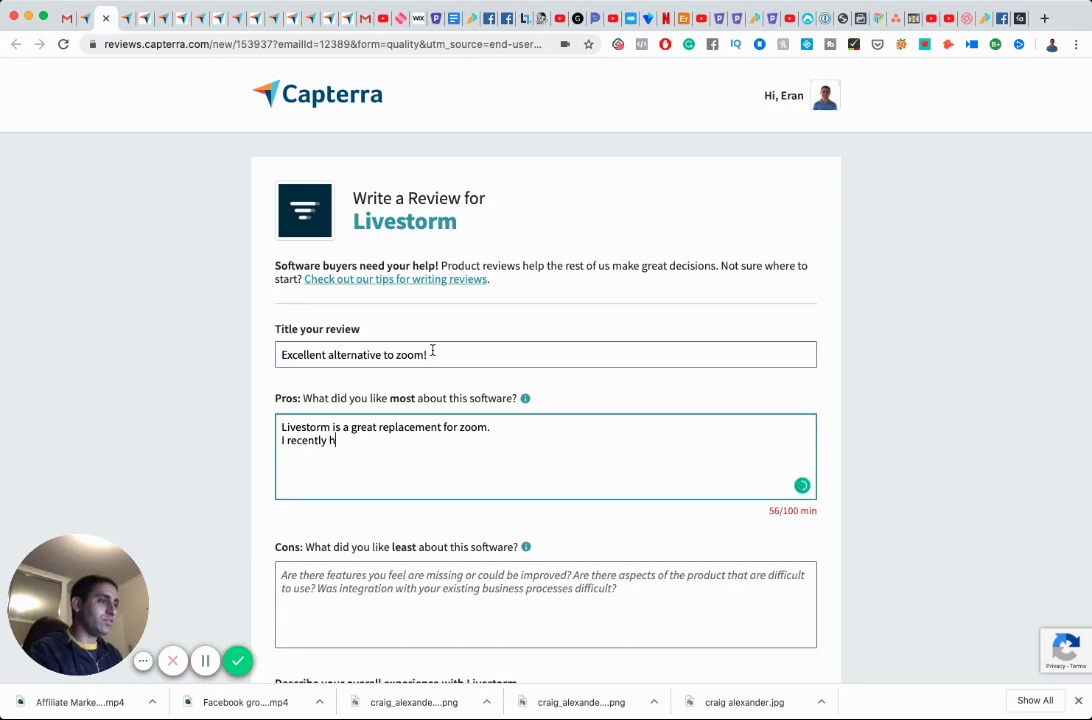
{"action": "type", "text": "ad issues. withzoo"}
{"action": "key", "text": "BackSpace"}
{"action": "key", "text": "BackSpace"}
{"action": "key", "text": "BackSpace"}
{"action": "key", "text": "BackSpace"}
{"action": "key", "text": "BackSpace"}
{"action": "key", "text": "BackSpace"}
{"action": "key", "text": "BackSpace"}
{"action": "key", "text": "BackSpace"}
{"action": "key", "text": "BackSpace"}
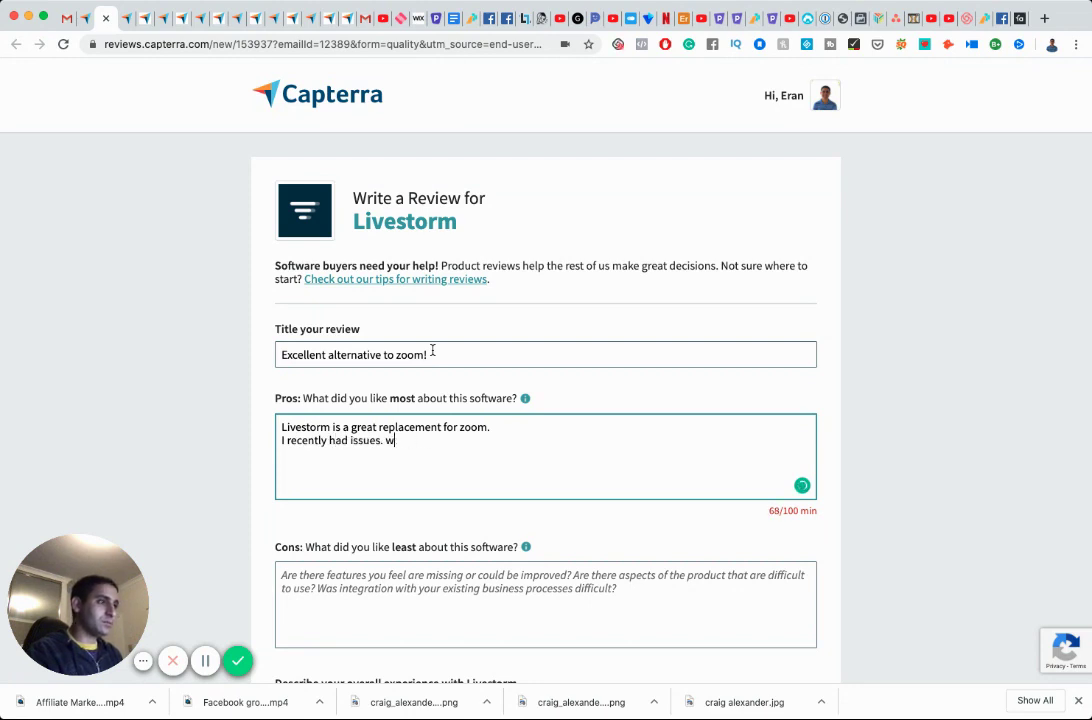
{"action": "type", "text": "with zoom so had "}
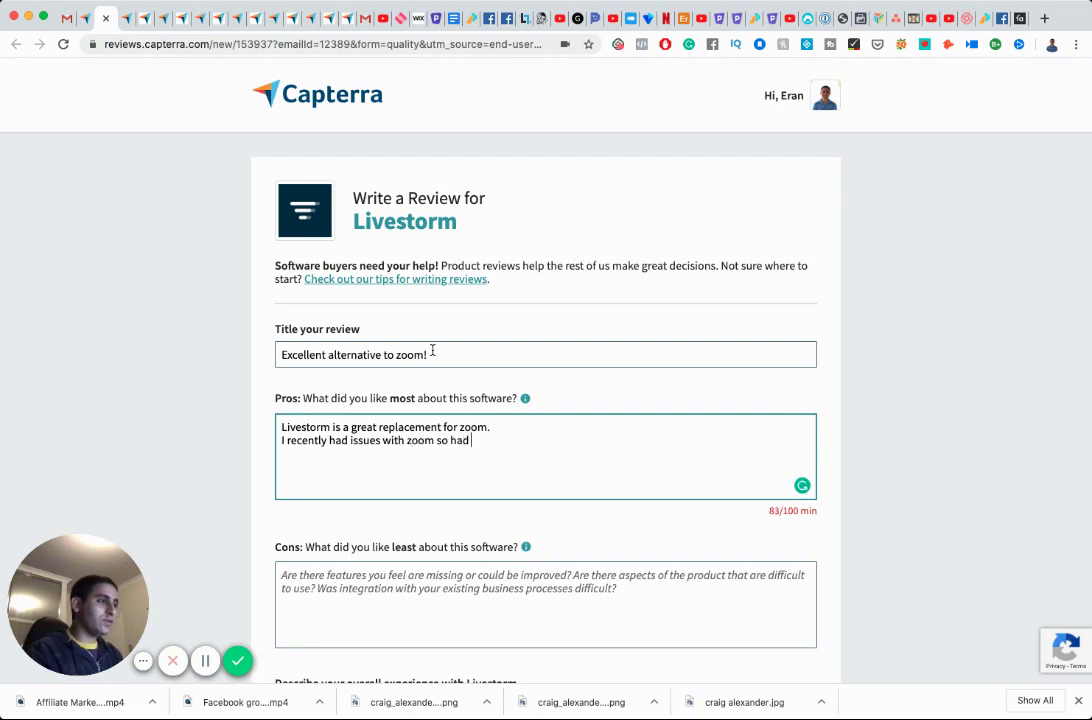
{"action": "type", "text": "to look for an a"}
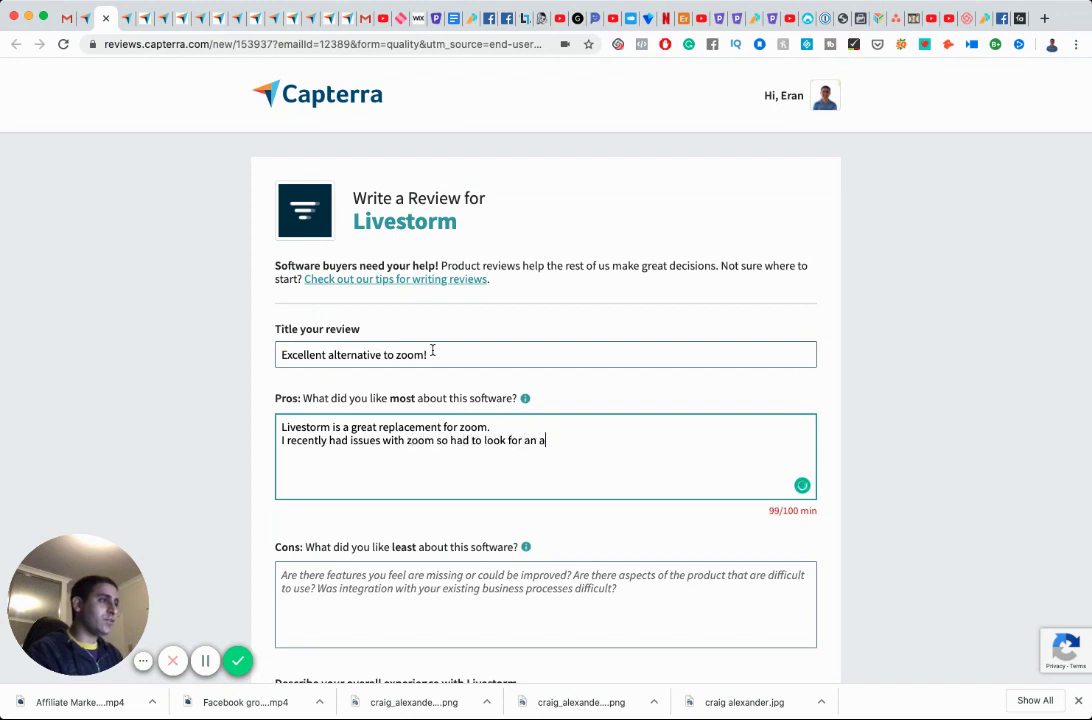
{"action": "type", "text": "lternative."}
{"action": "key", "text": "Return"}
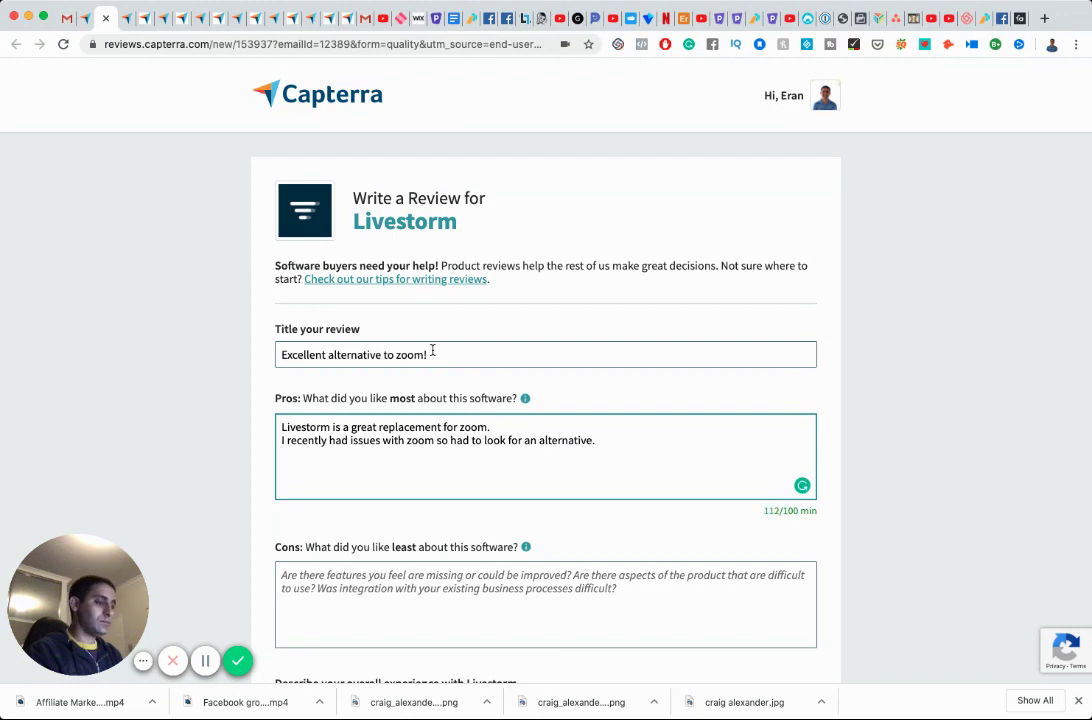
{"action": "type", "text": "With "}
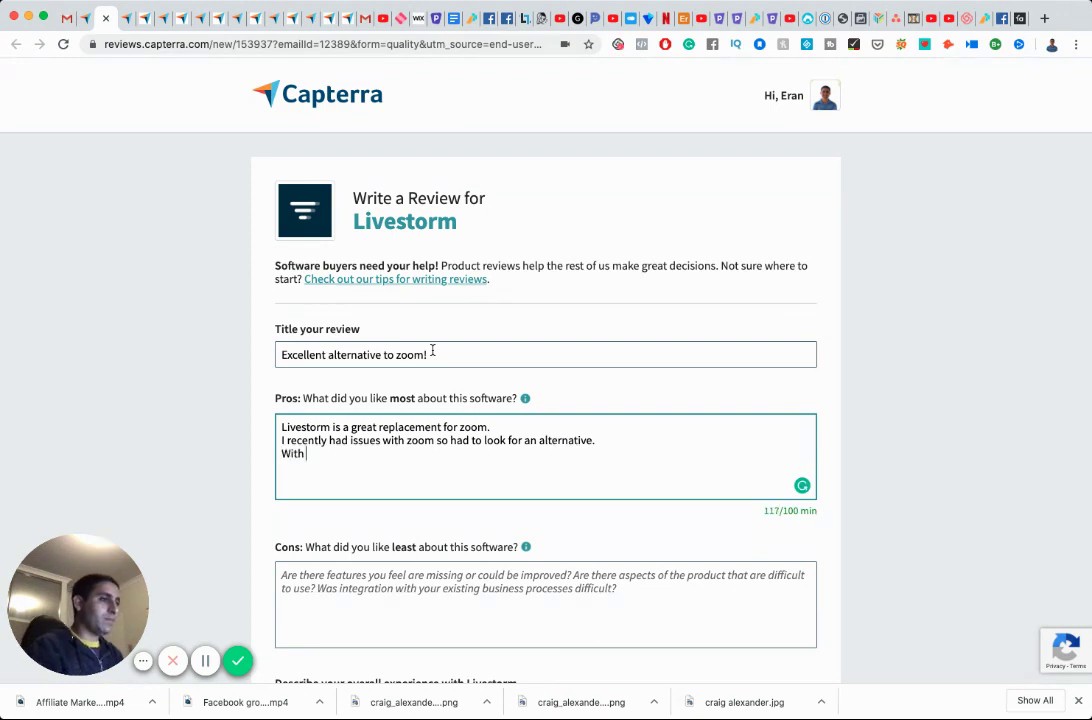
{"action": "type", "text": "Live"}
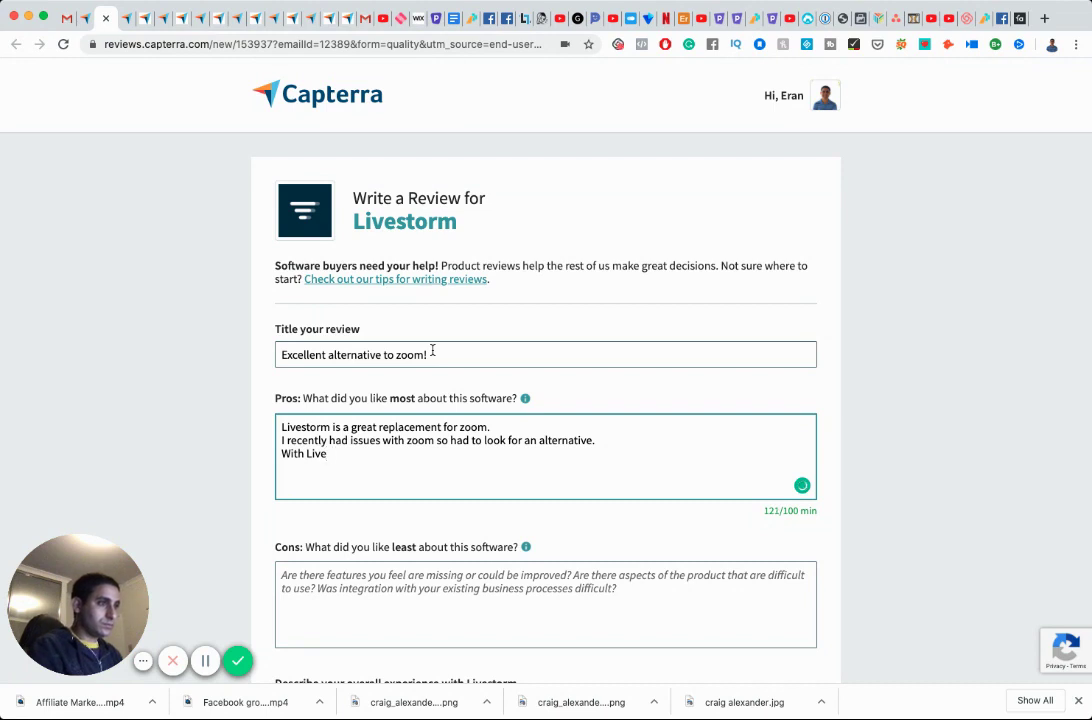
{"action": "type", "text": "storm"}
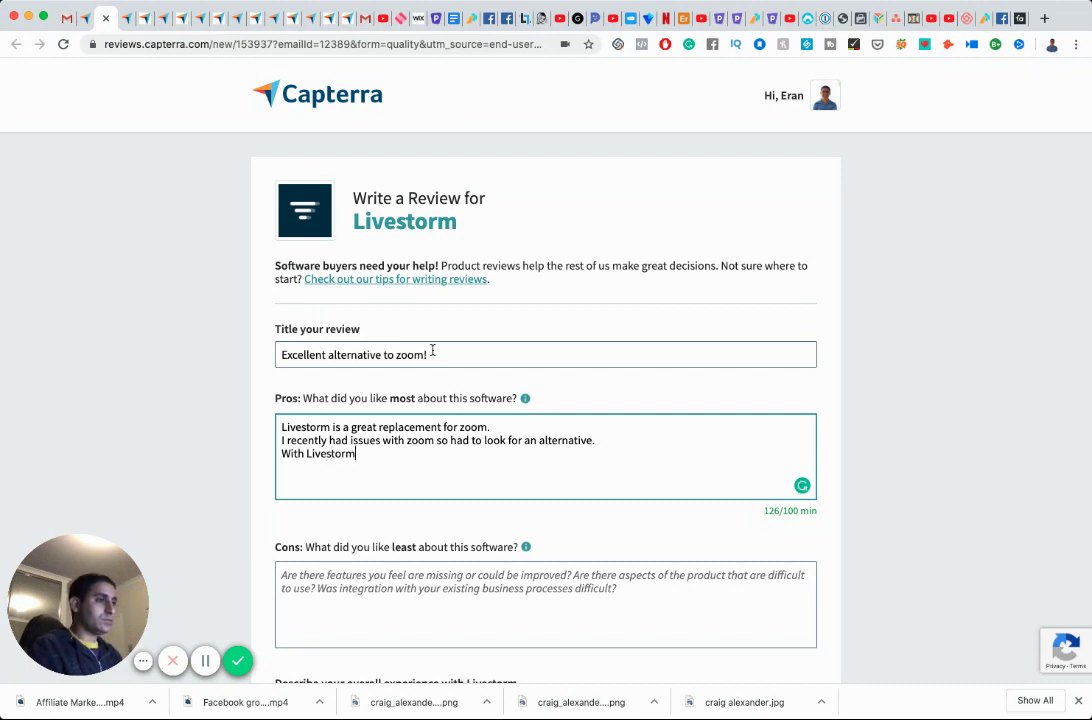
{"action": "type", "text": ", "}
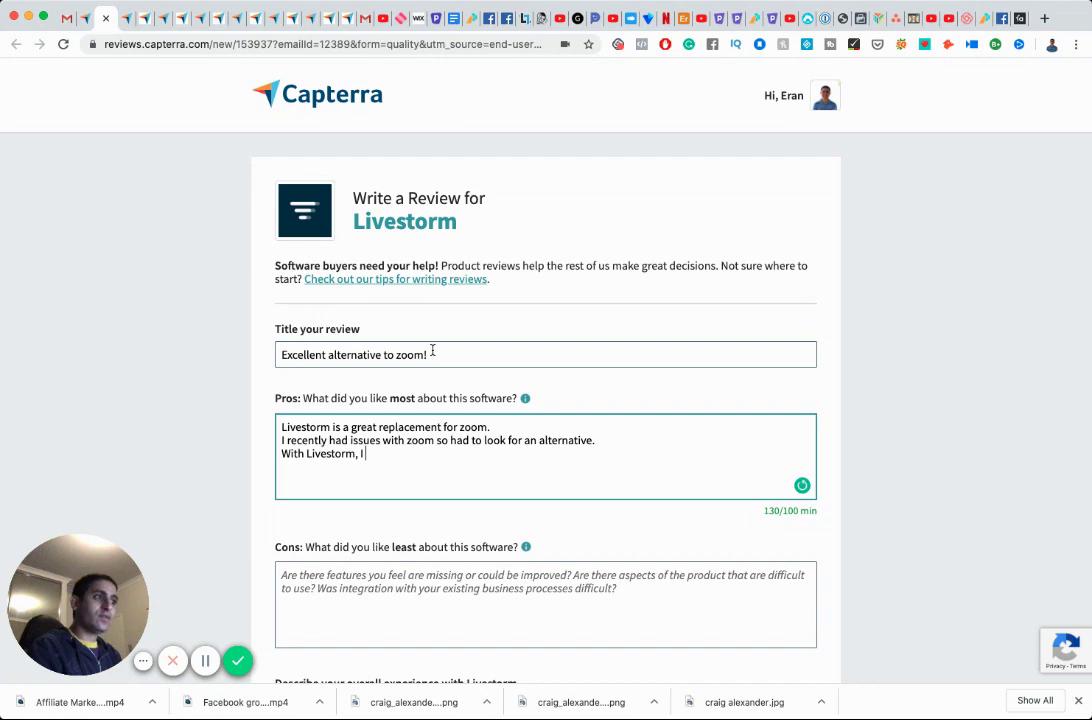
{"action": "type", "text": "I"}
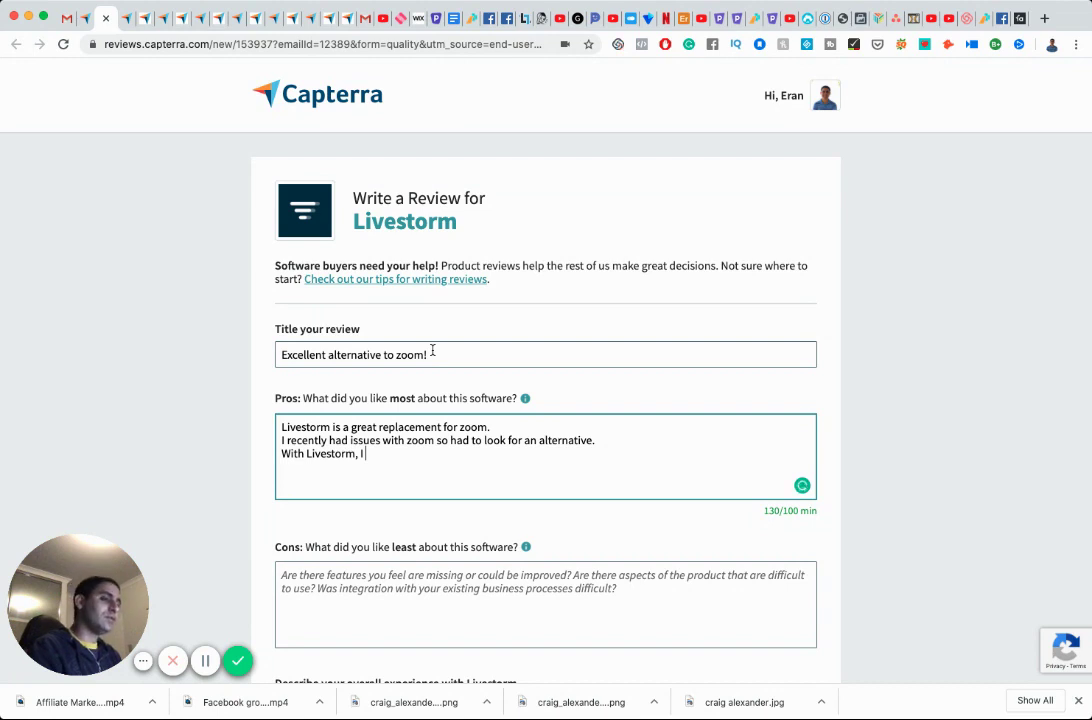
{"action": "type", "text": " was able to have"}
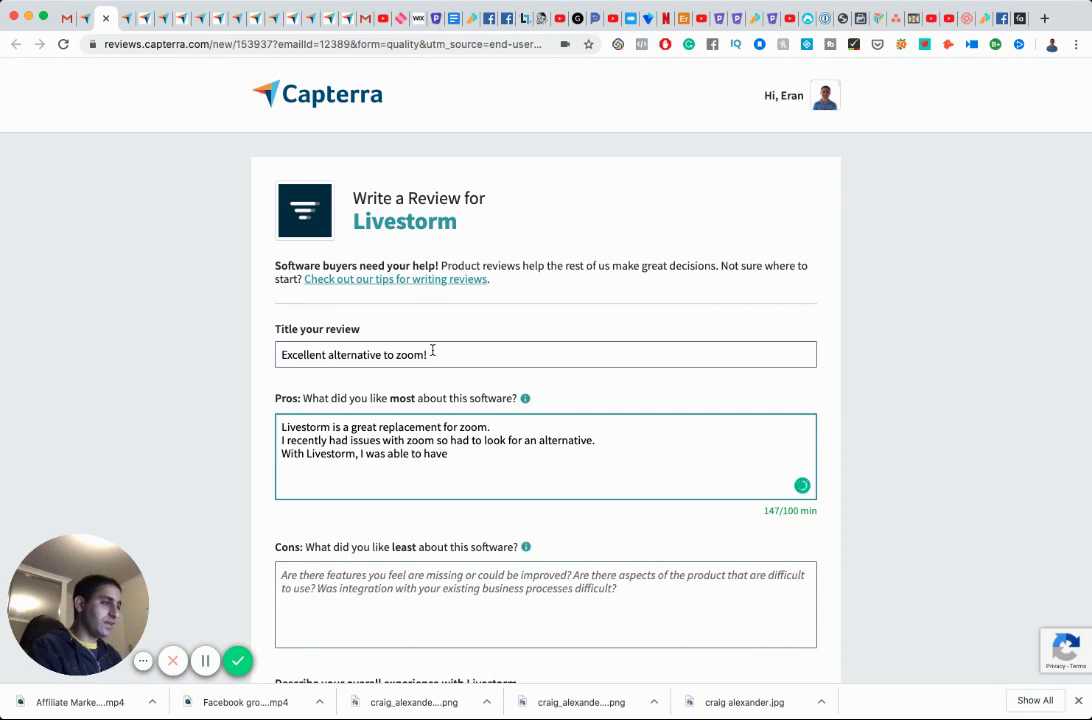
{"action": "type", "text": " video sessions with clients and"}
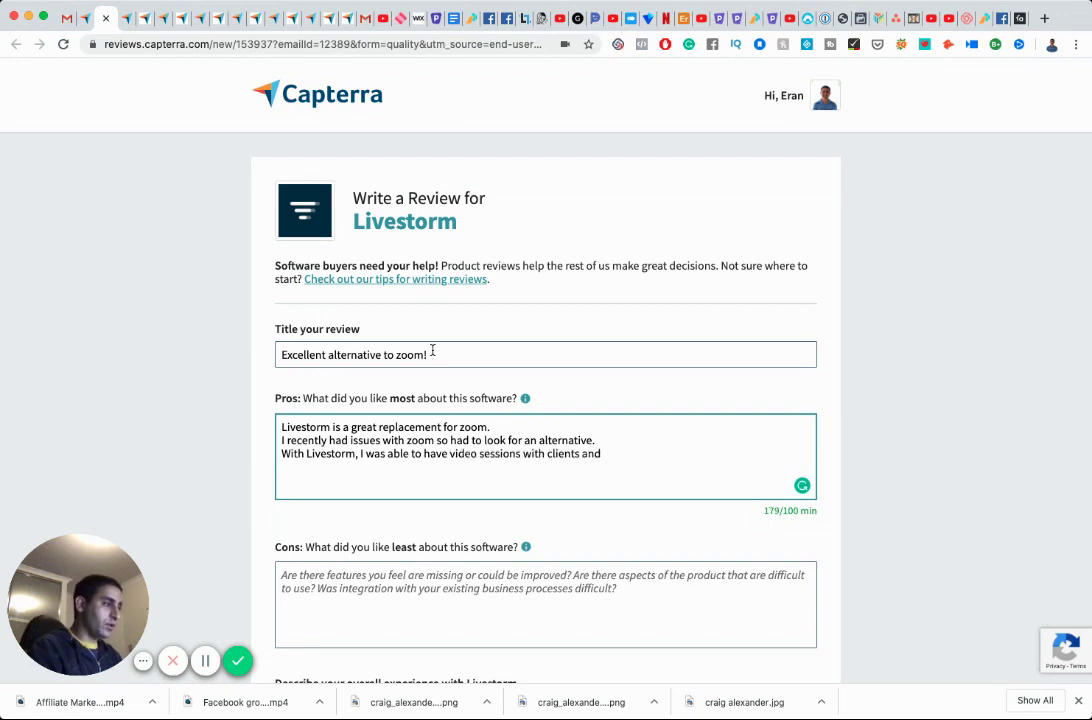
{"action": "type", "text": " business partners with"}
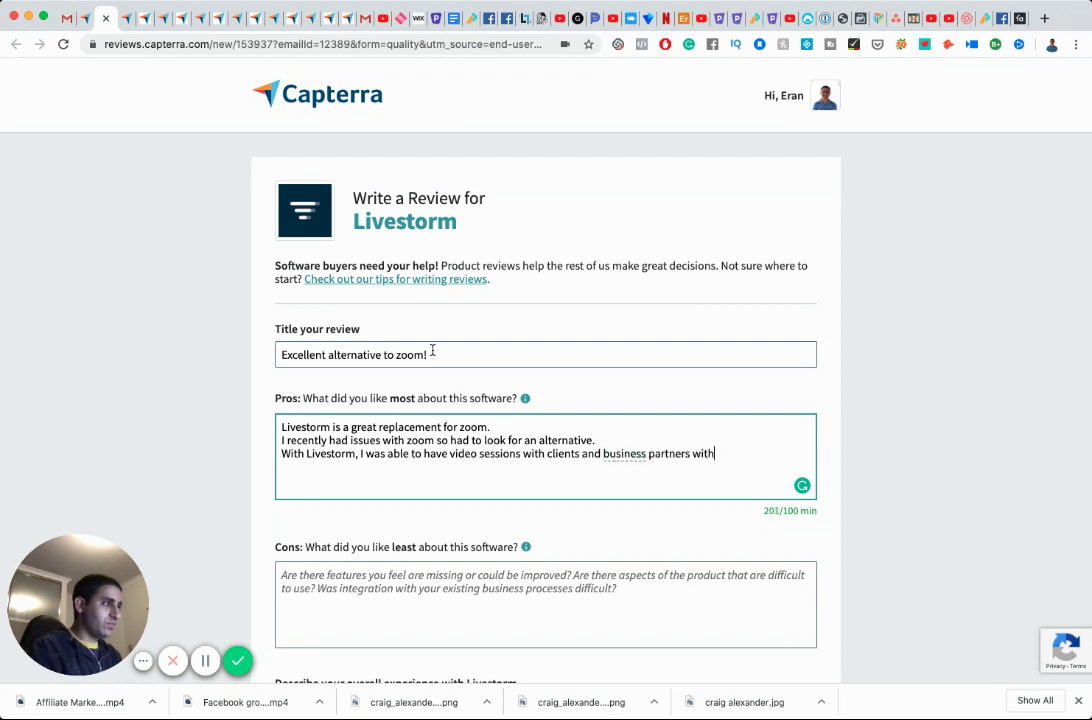
{"action": "type", "text": "out them hav"}
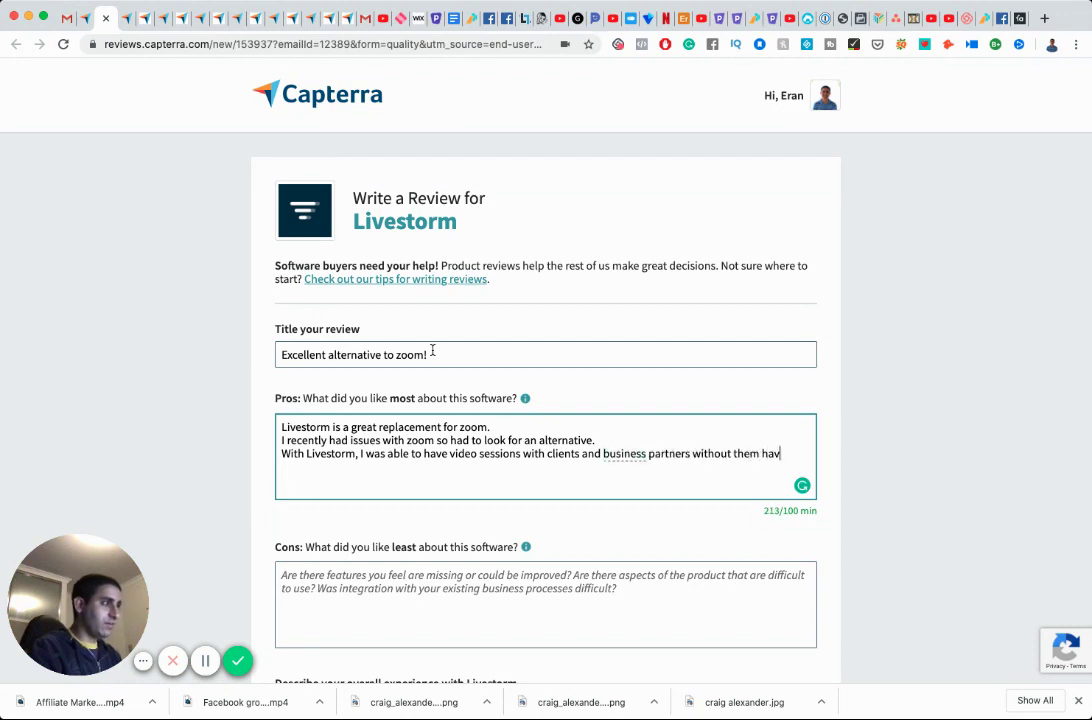
{"action": "type", "text": "ing"}
{"action": "key", "text": "BackSpace"}
{"action": "type", "text": "g"}
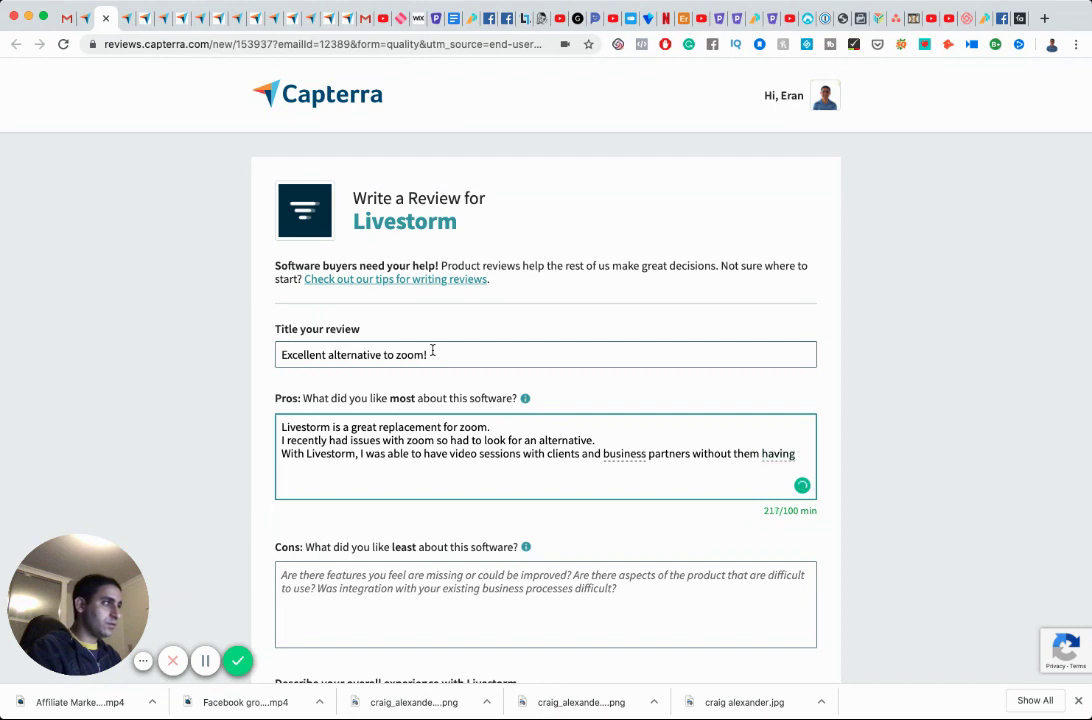
{"action": "type", "text": " to download anything."}
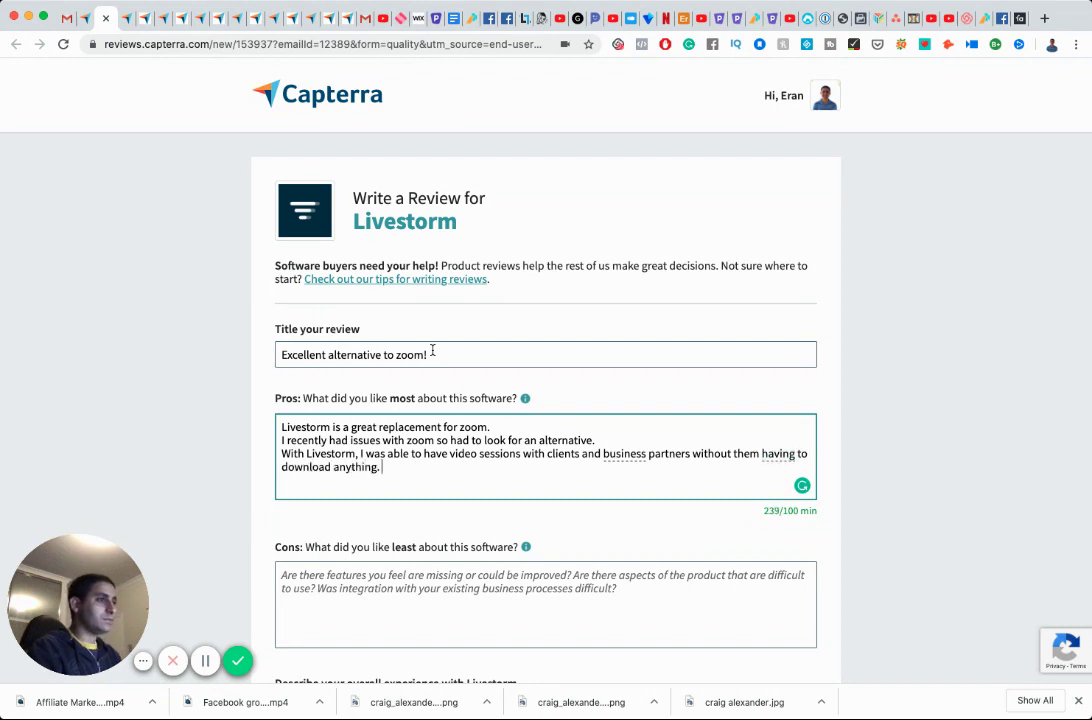
Append a Pros line saying webinars under 20 minutes are free, encouraging short webinars.
{"action": "key", "text": "Tab"}
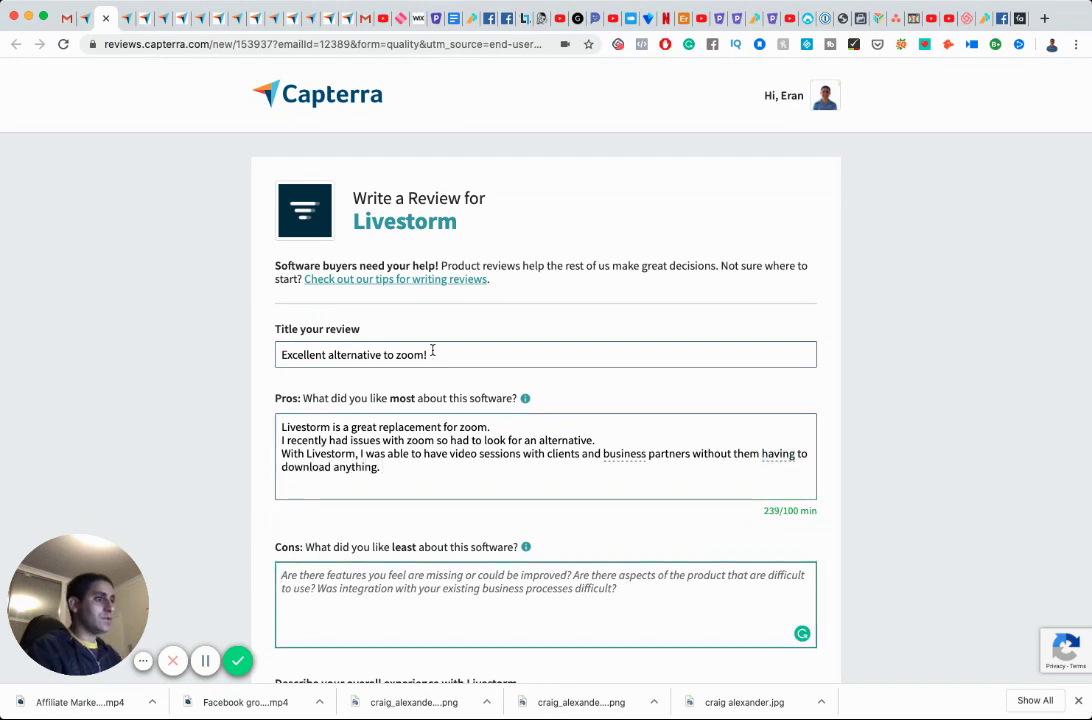
{"action": "left_click", "coordinate": [413, 467]}
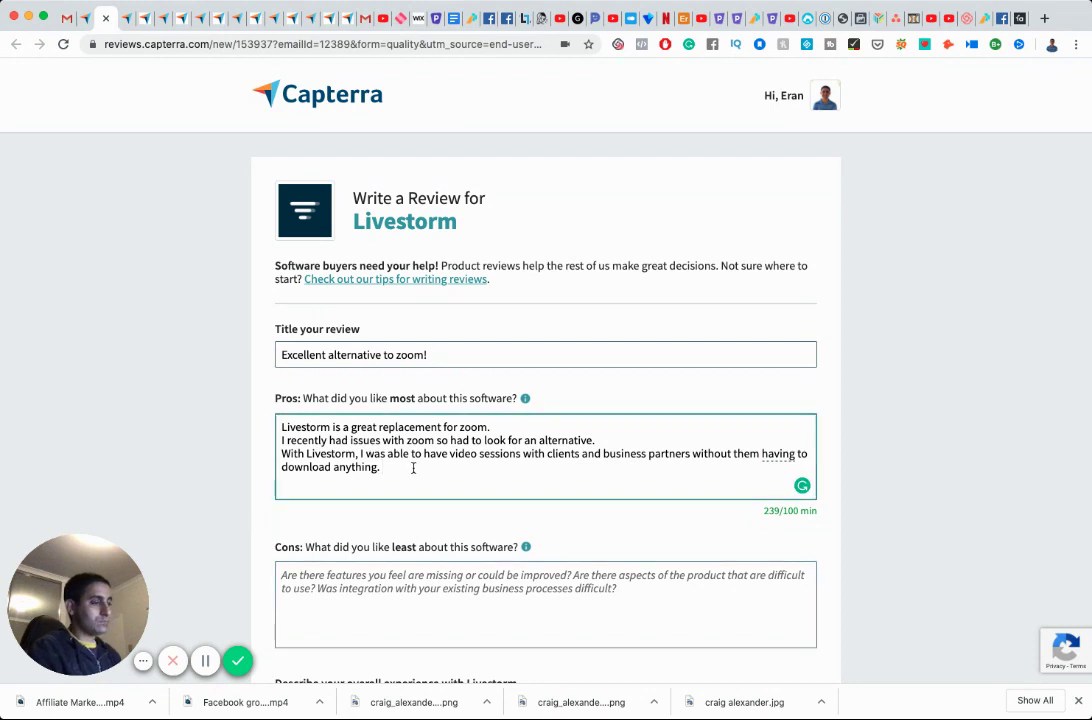
{"action": "key", "text": "Return"}
{"action": "key", "text": "Tab"}
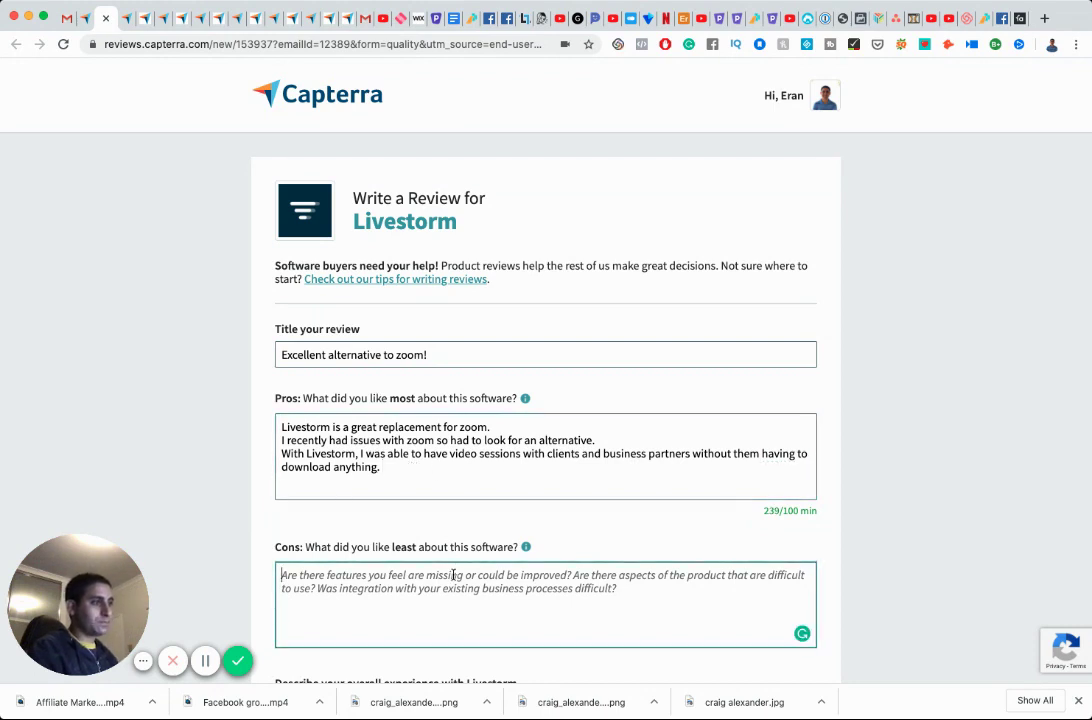
{"action": "left_click", "coordinate": [407, 465]}
{"action": "key", "text": "Return"}
{"action": "type", "text": "The webi"}
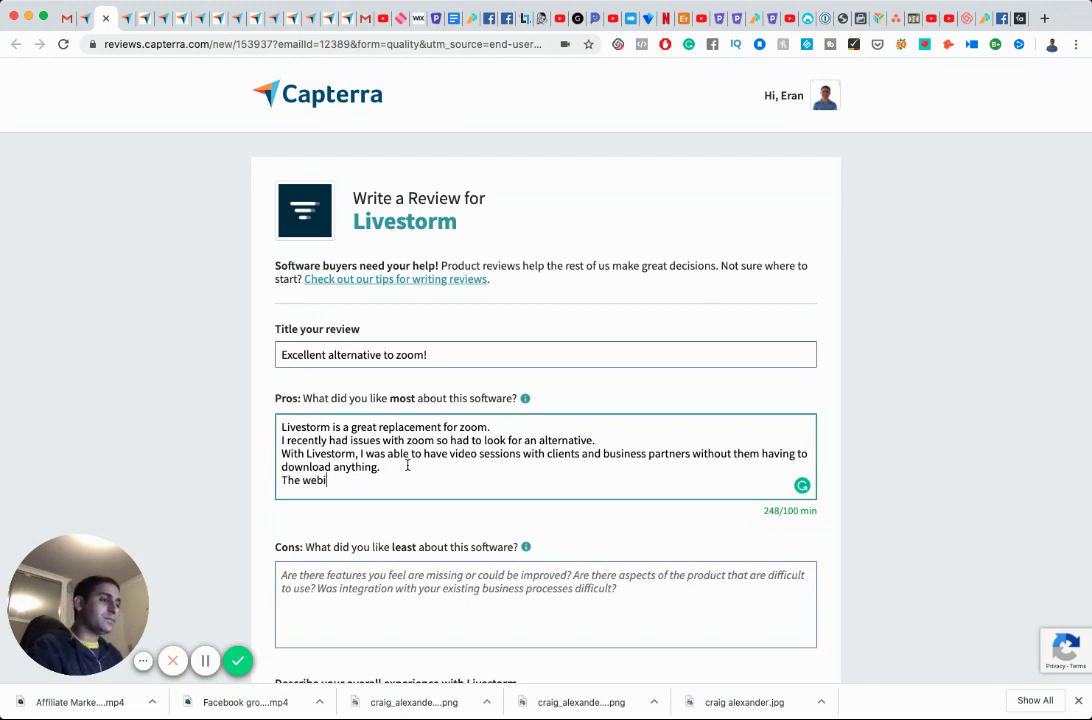
{"action": "type", "text": "nar feature is free"}
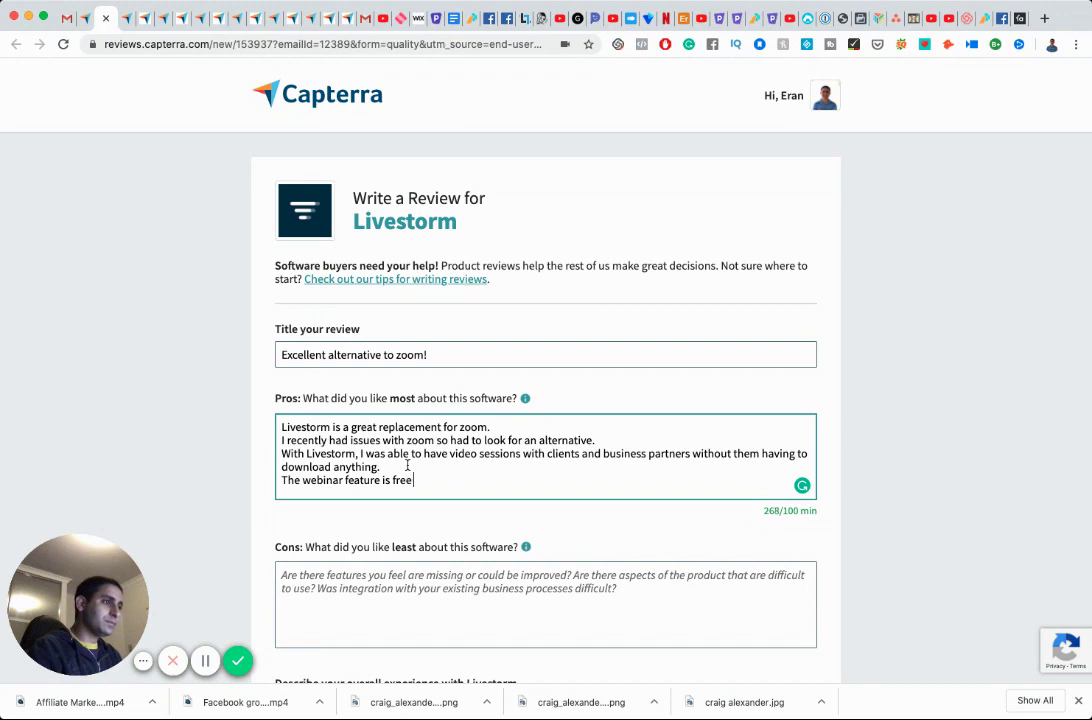
{"action": "type", "text": " if"}
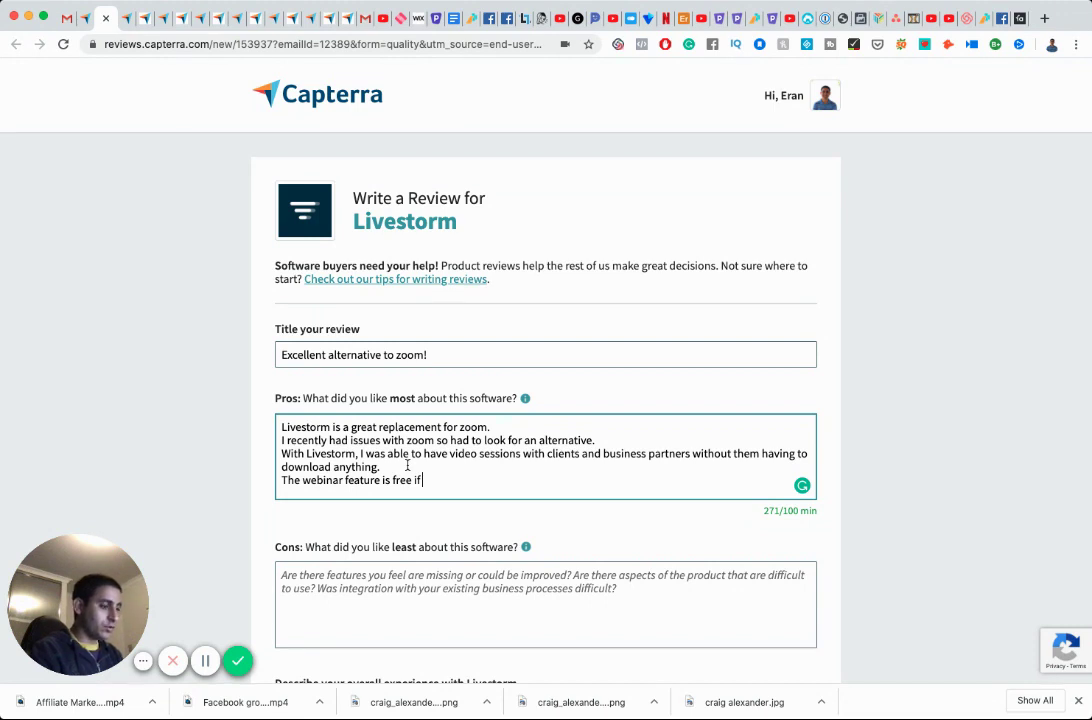
{"action": "type", "text": "you do webinar under 20 minutes, whcih is also great for me, as it forces me to do short webinars which I prefer to"}
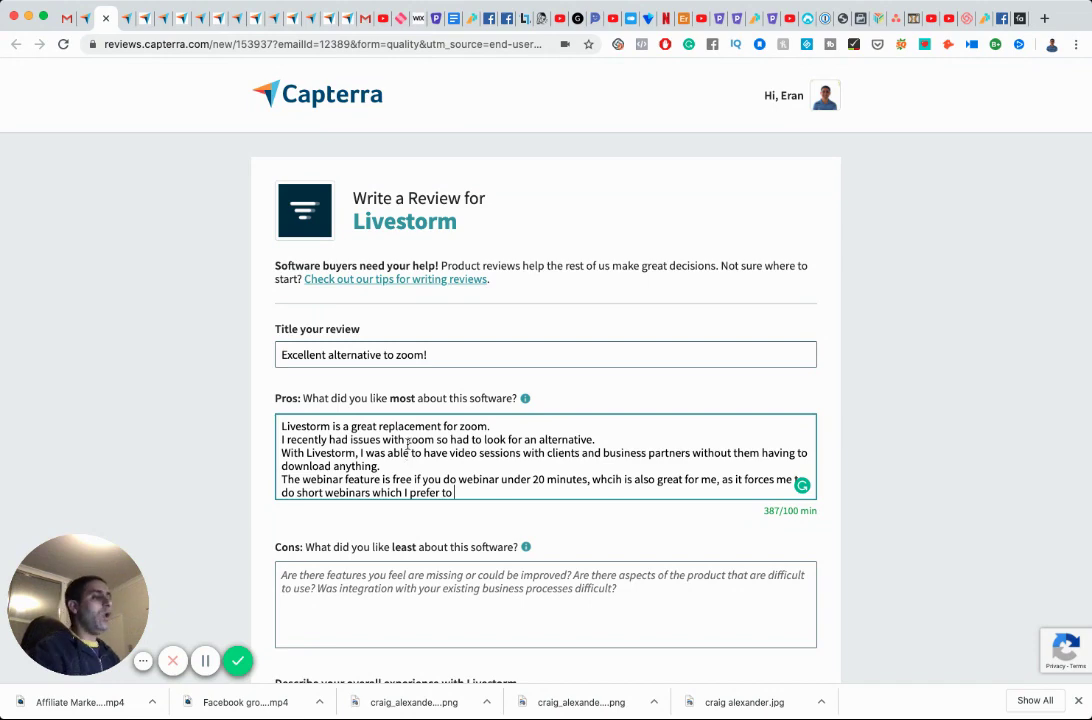
{"action": "type", "text": "figure out the process of."}
{"action": "scroll", "coordinate": [431, 465], "scroll_direction": "down", "scroll_amount": 2}
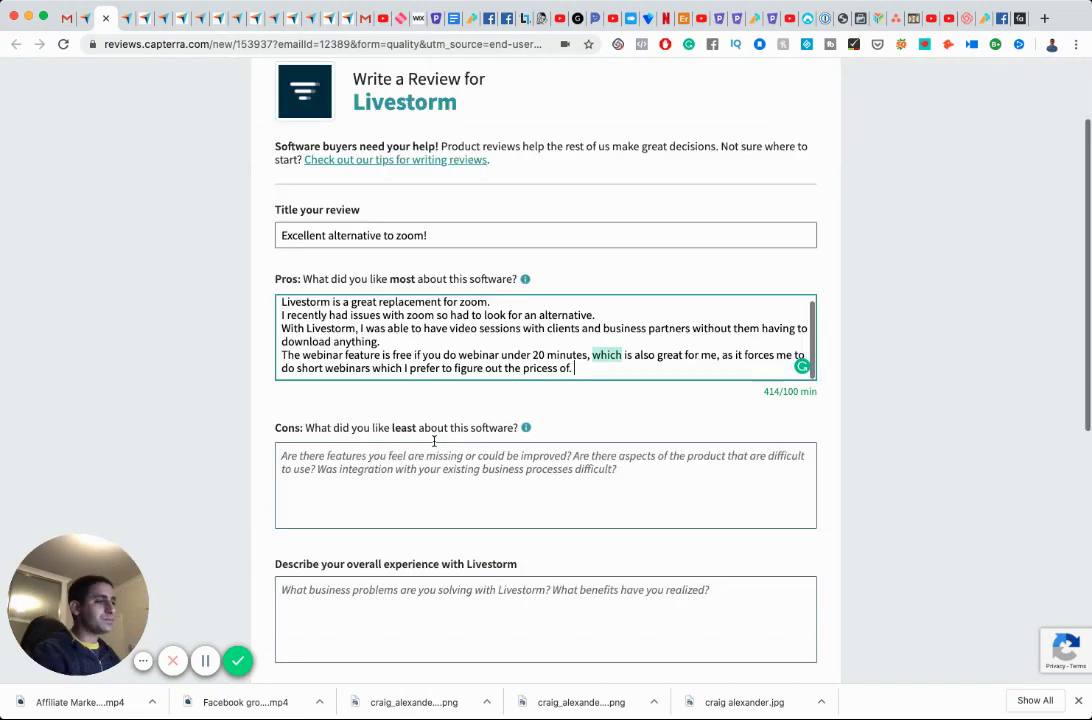
Write in Cons that the only missing feature is recording meetings to upload to Youtube.
{"action": "left_click", "coordinate": [437, 465]}
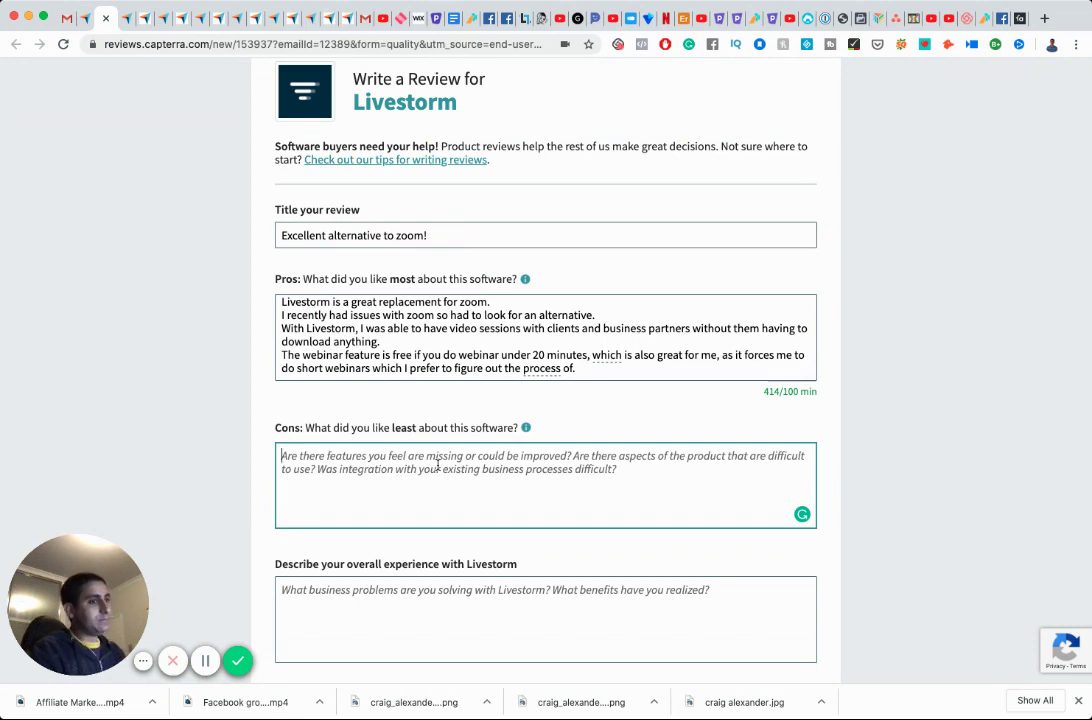
{"action": "type", "text": "Only missing feature f"}
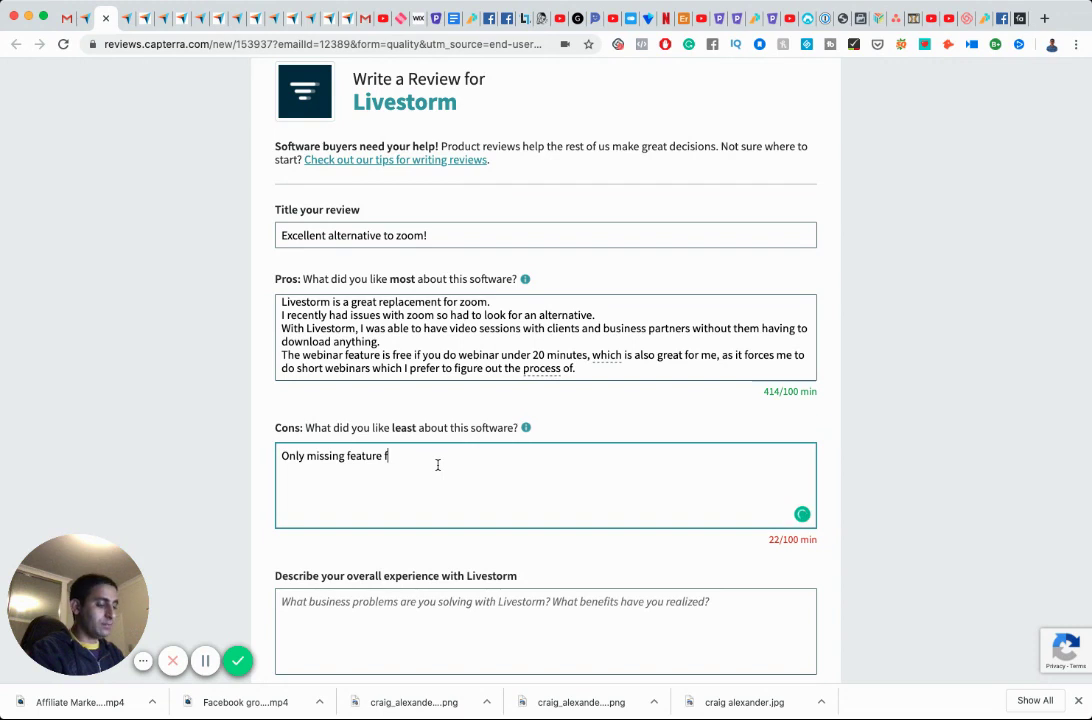
{"action": "type", "text": "or me is the ability to record the meeting "}
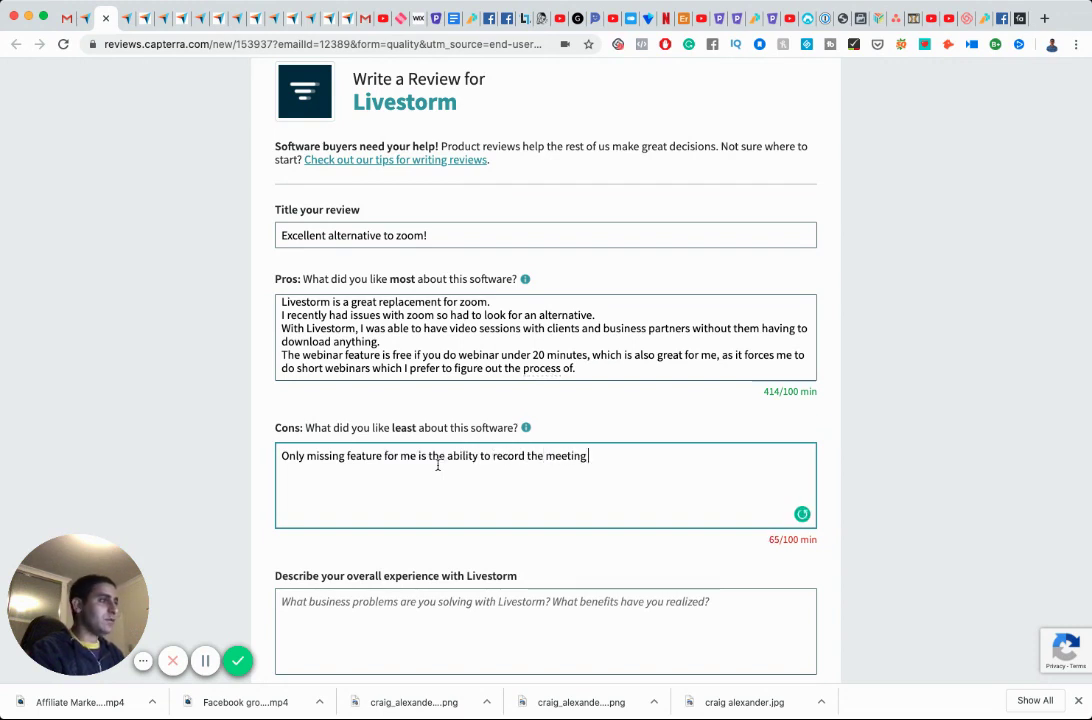
{"action": "type", "text": "so I can upl"}
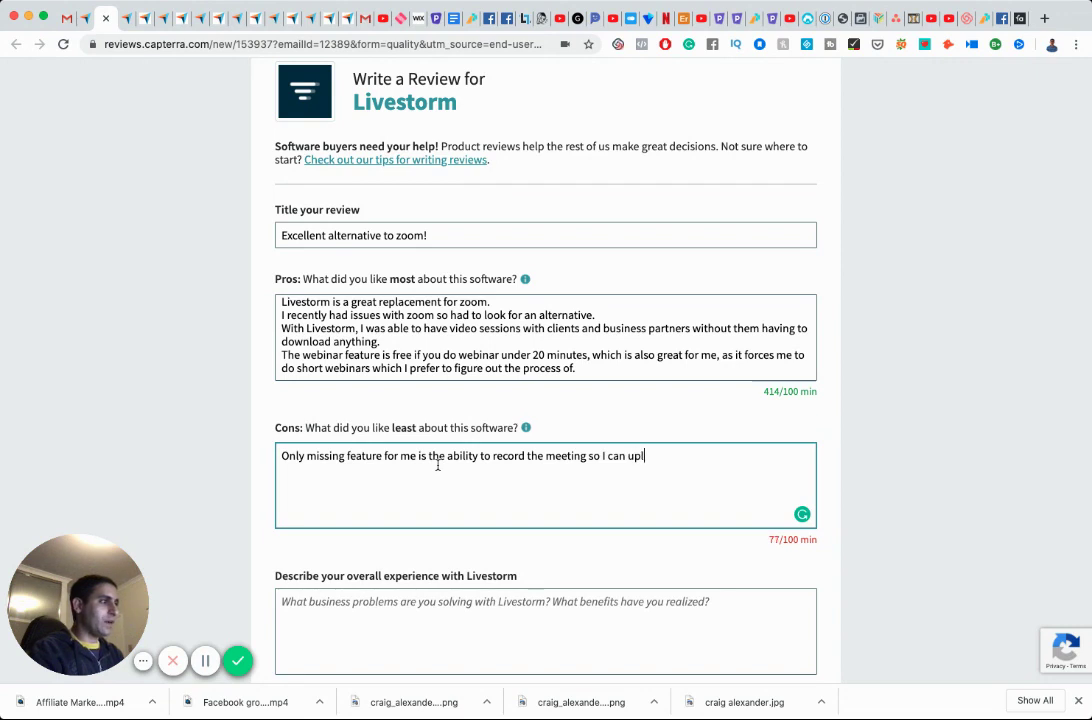
{"action": "type", "text": "oad to Youtube "}
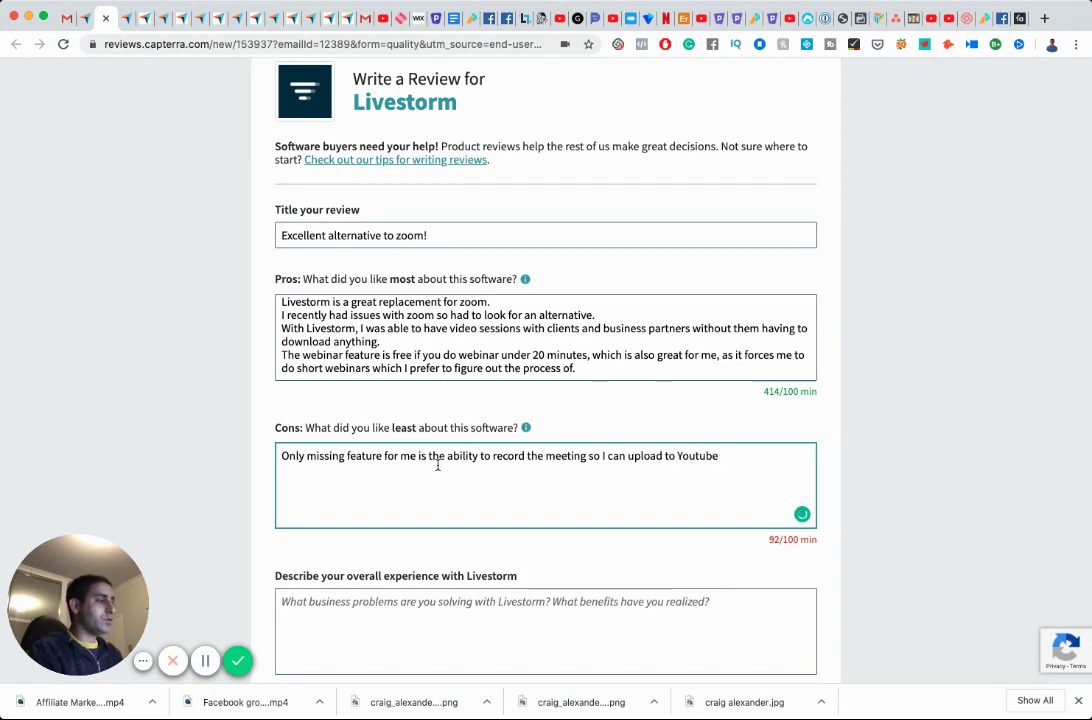
{"action": "type", "text": "or "}
{"action": "type", "text": "elsewher"}
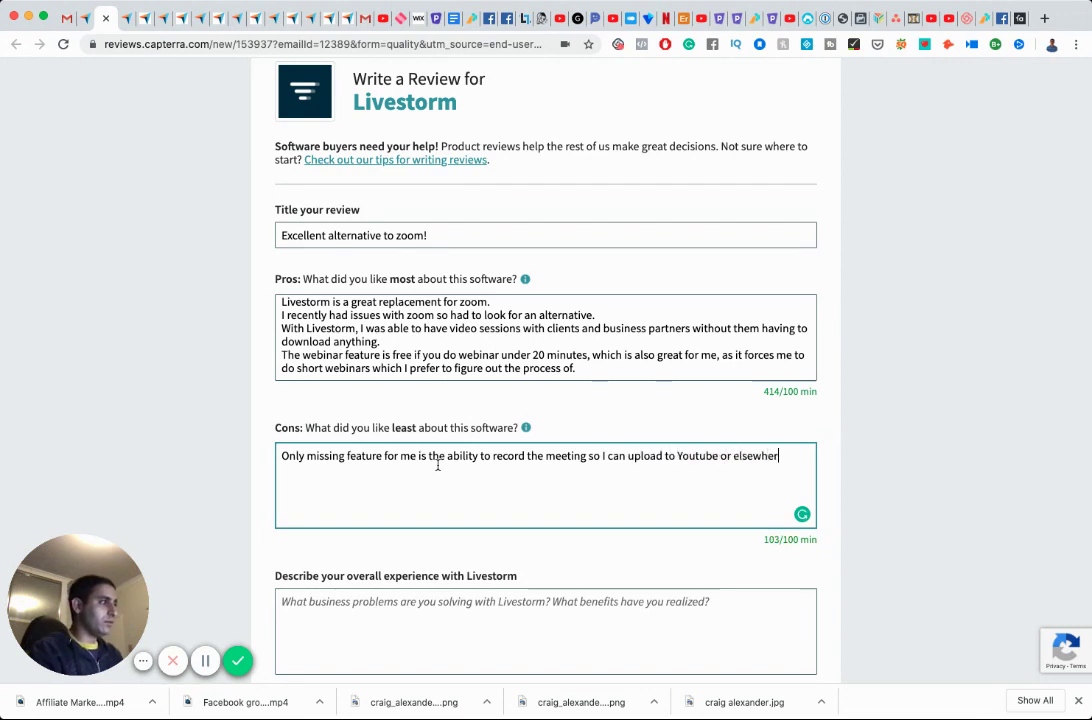
{"action": "type", "text": "e if I wanted to."}
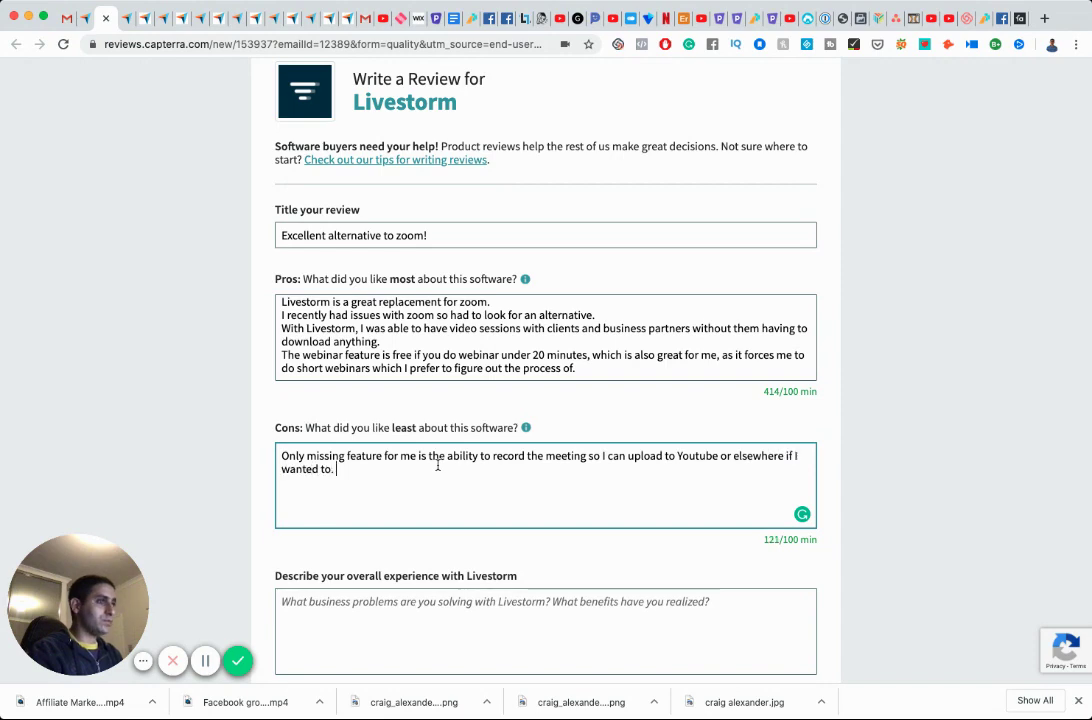
{"action": "scroll", "coordinate": [437, 465], "scroll_direction": "down", "scroll_amount": 1}
{"action": "scroll", "coordinate": [437, 465], "scroll_direction": "down", "scroll_amount": 3}
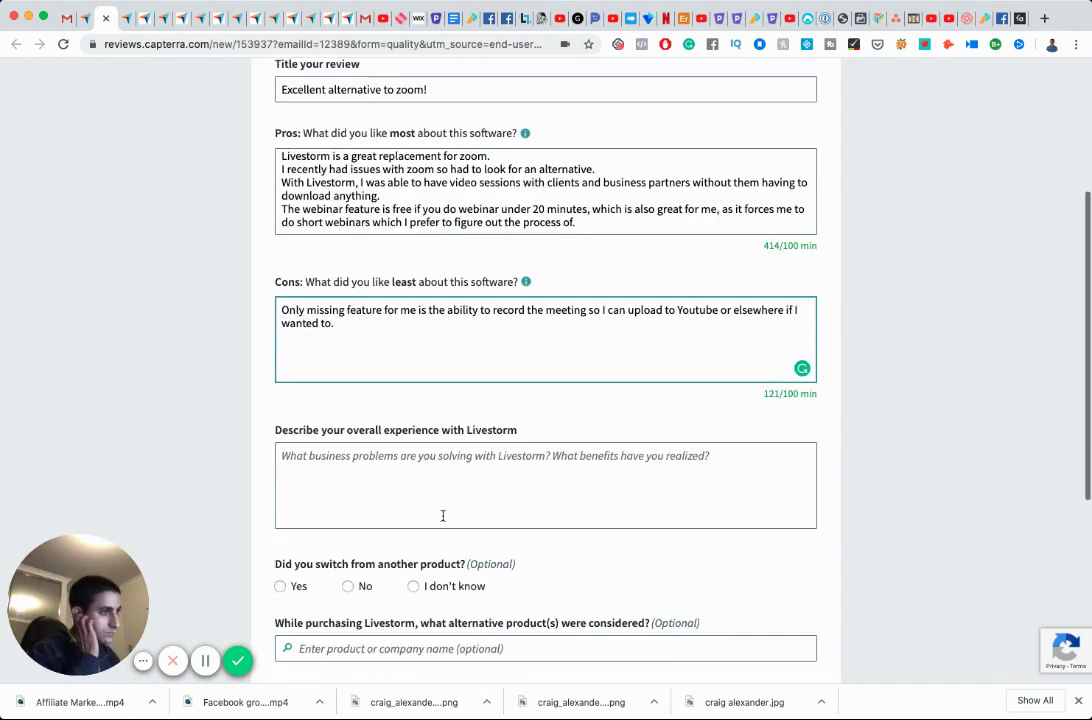
Begin the overall experience with 'Excellent experience.', the beta recording note, and awesome video quality.
{"action": "left_click", "coordinate": [434, 464]}
{"action": "type", "text": "Excellent"}
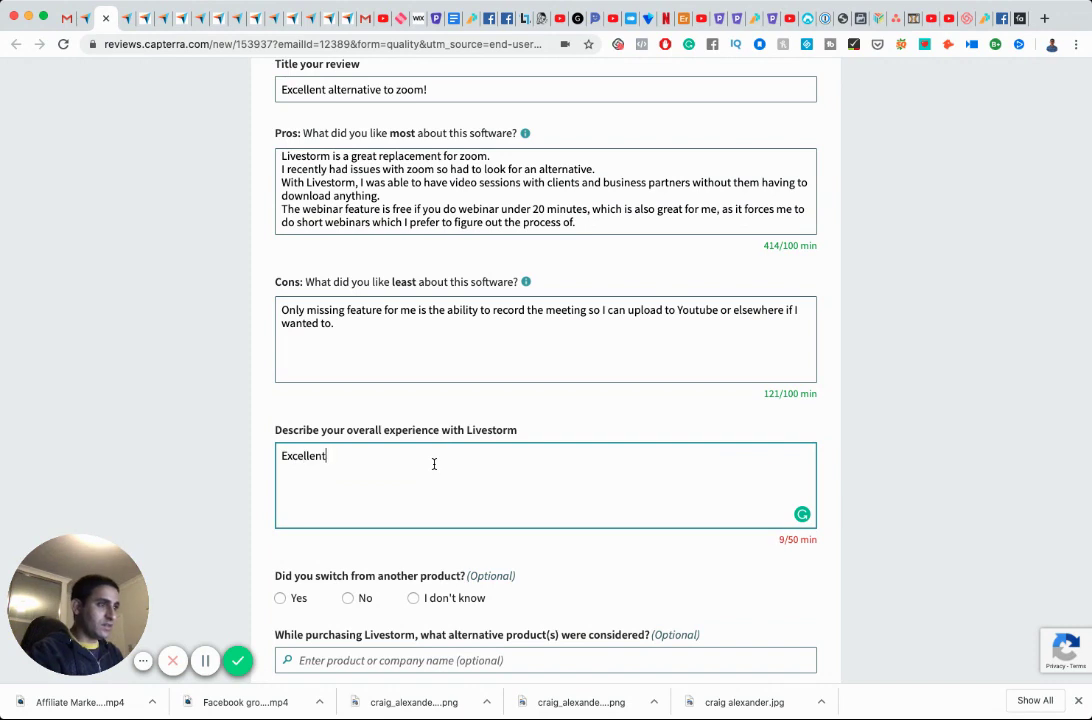
{"action": "type", "text": " experience."}
{"action": "key", "text": "Return"}
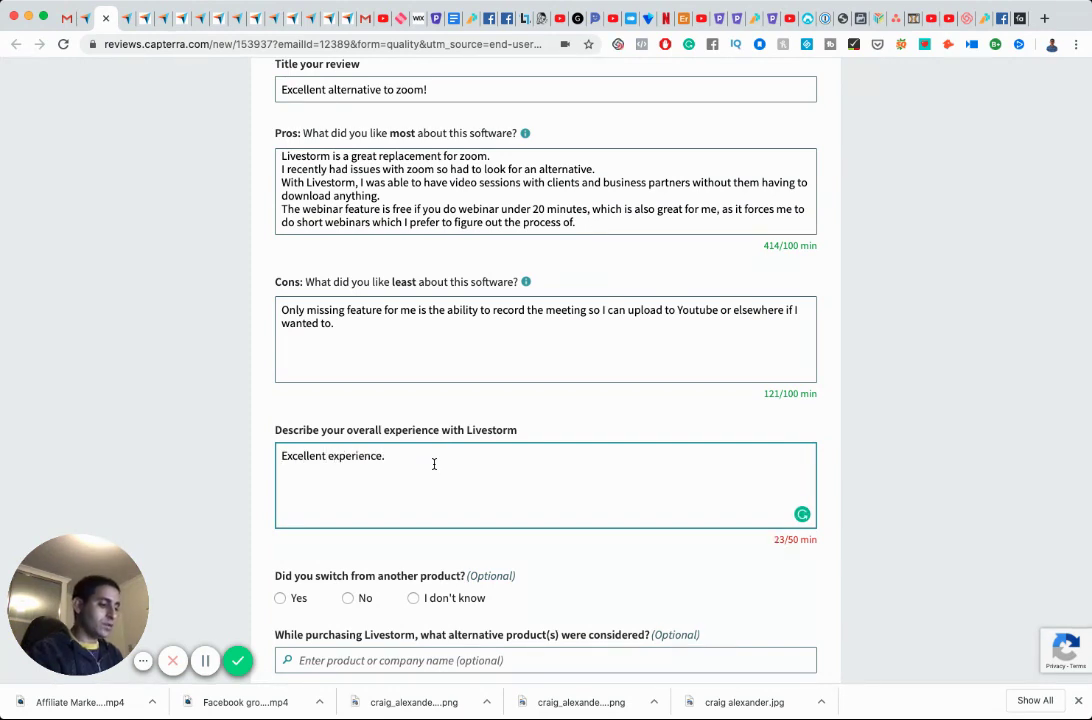
{"action": "type", "text": "I do know the "}
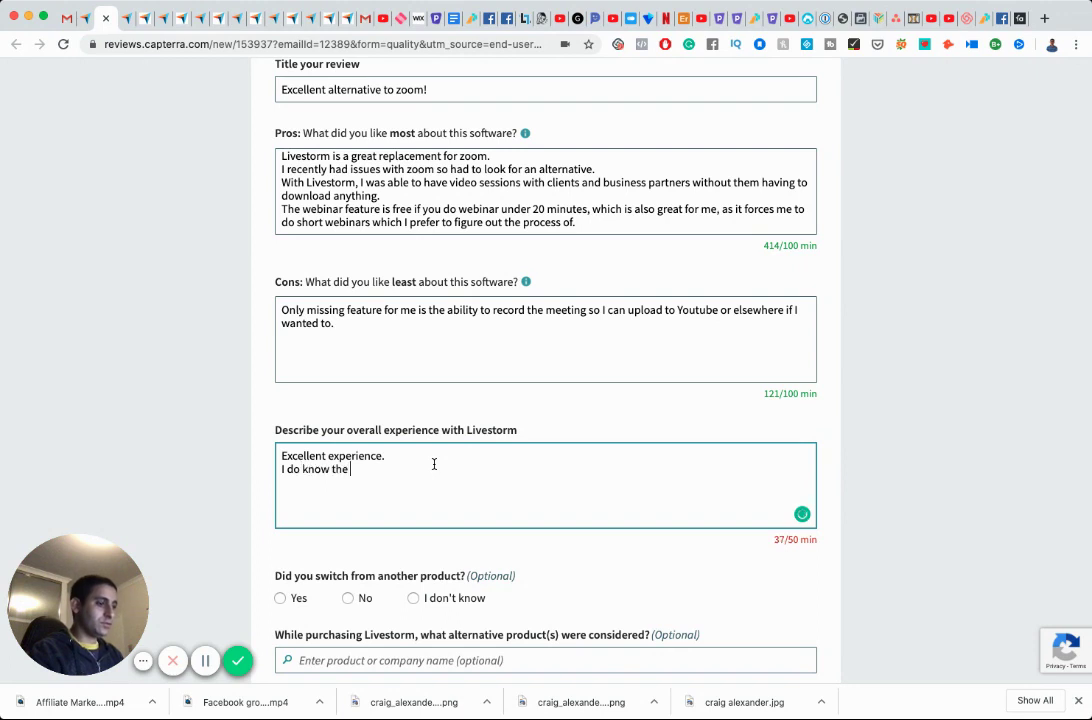
{"action": "type", "text": "recording of"}
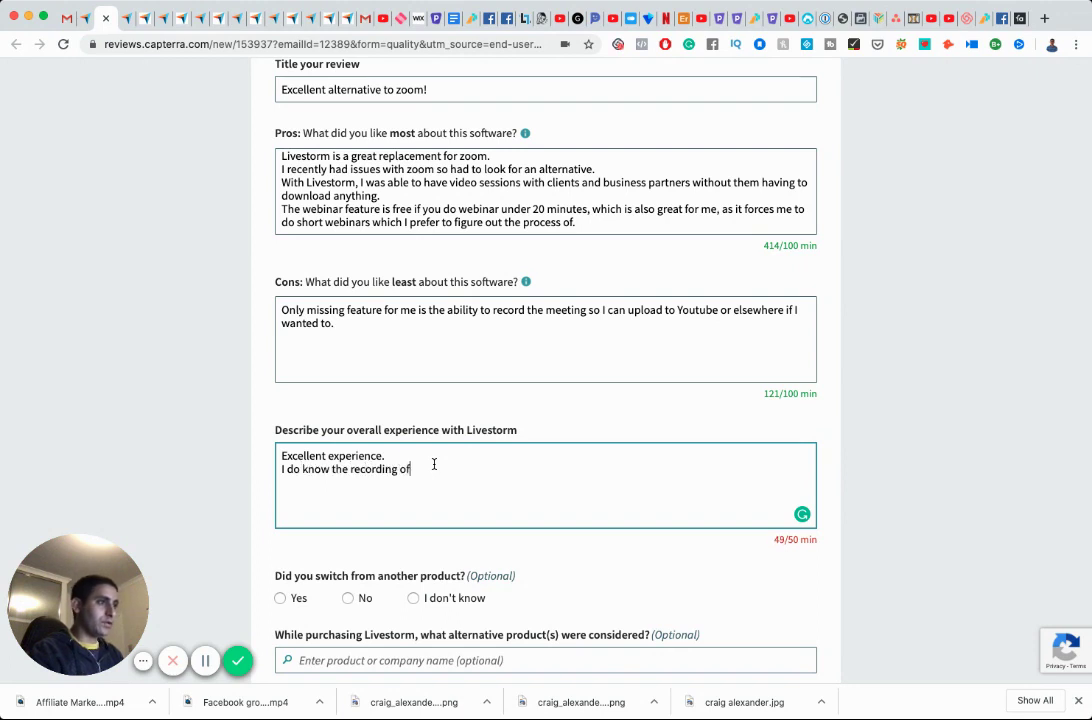
{"action": "type", "text": " the meeting is a feature "}
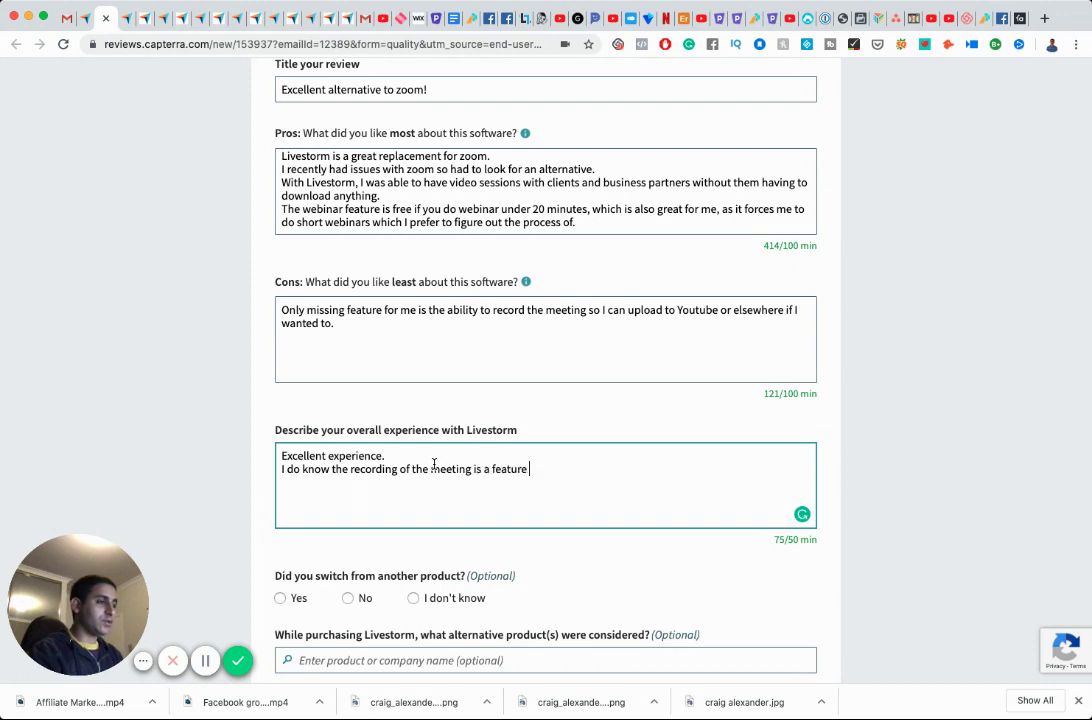
{"action": "type", "text": "curren"}
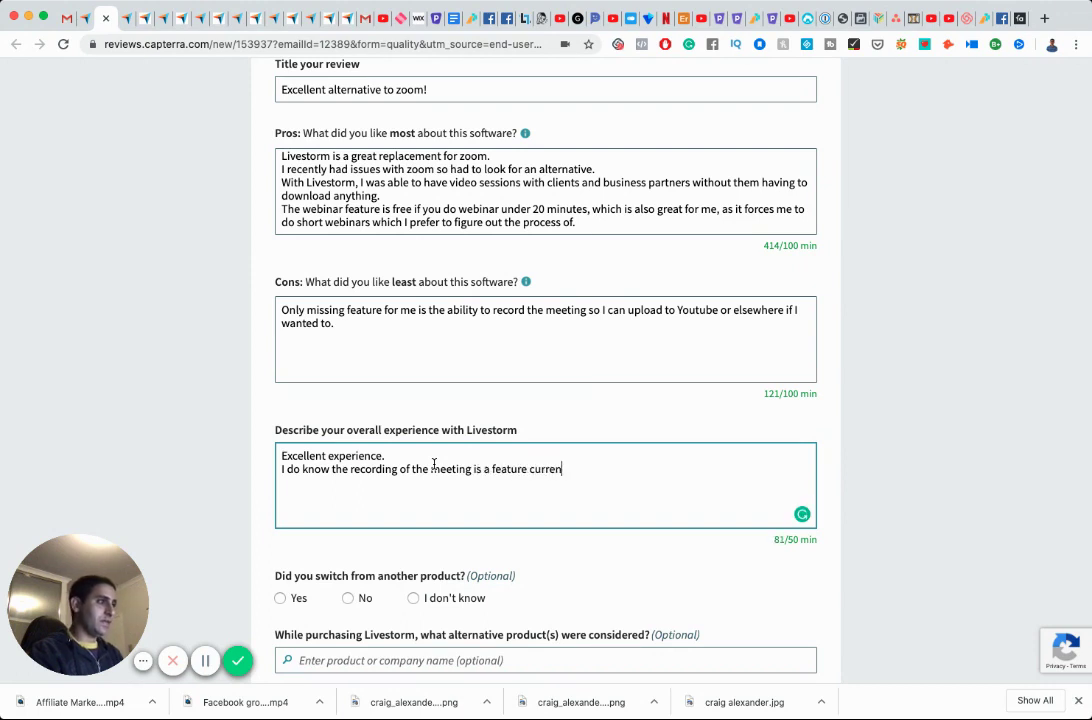
{"action": "type", "text": "tly in beta, so lo"}
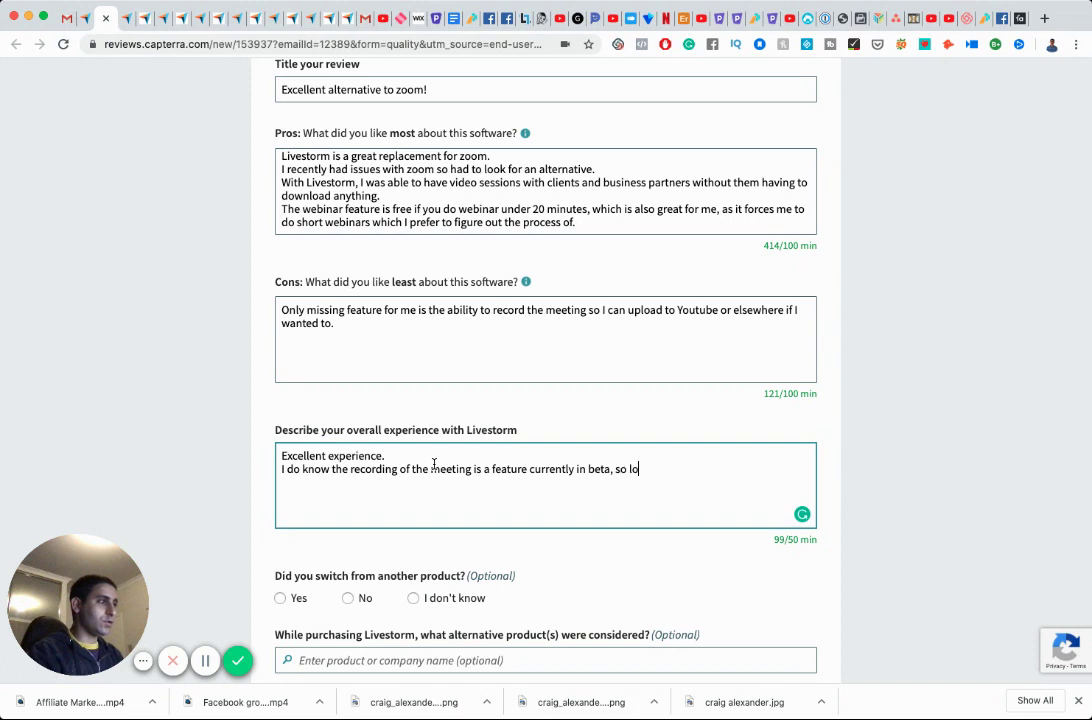
{"action": "type", "text": "oking forward to it."}
{"action": "key", "text": "Return"}
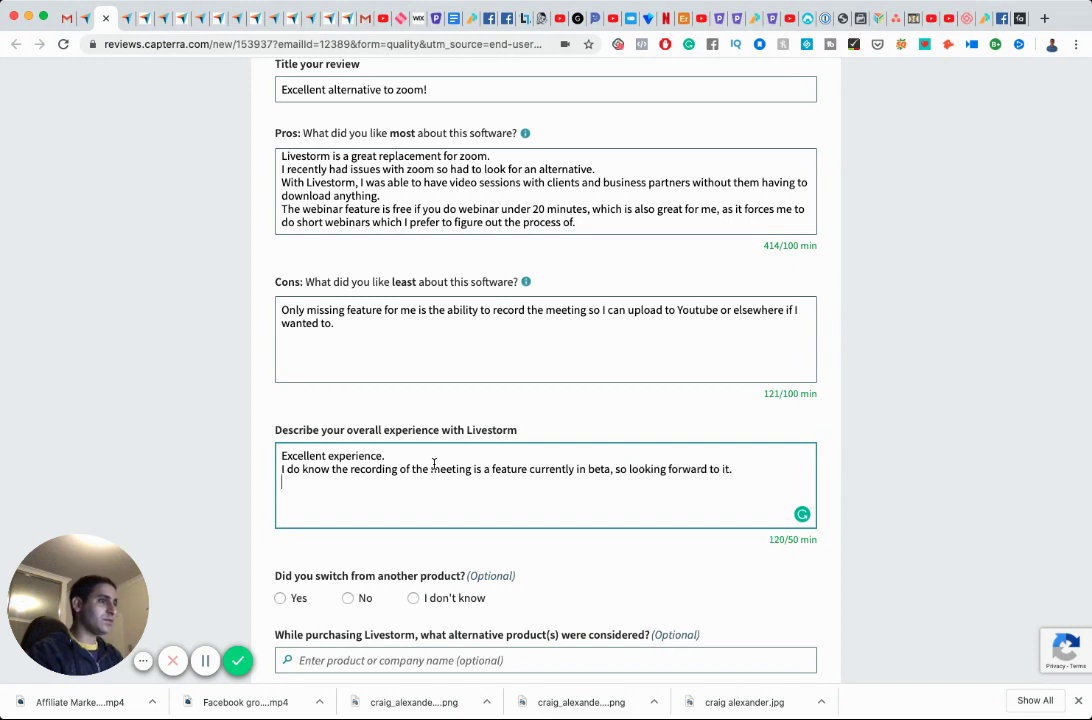
{"action": "type", "text": "The "}
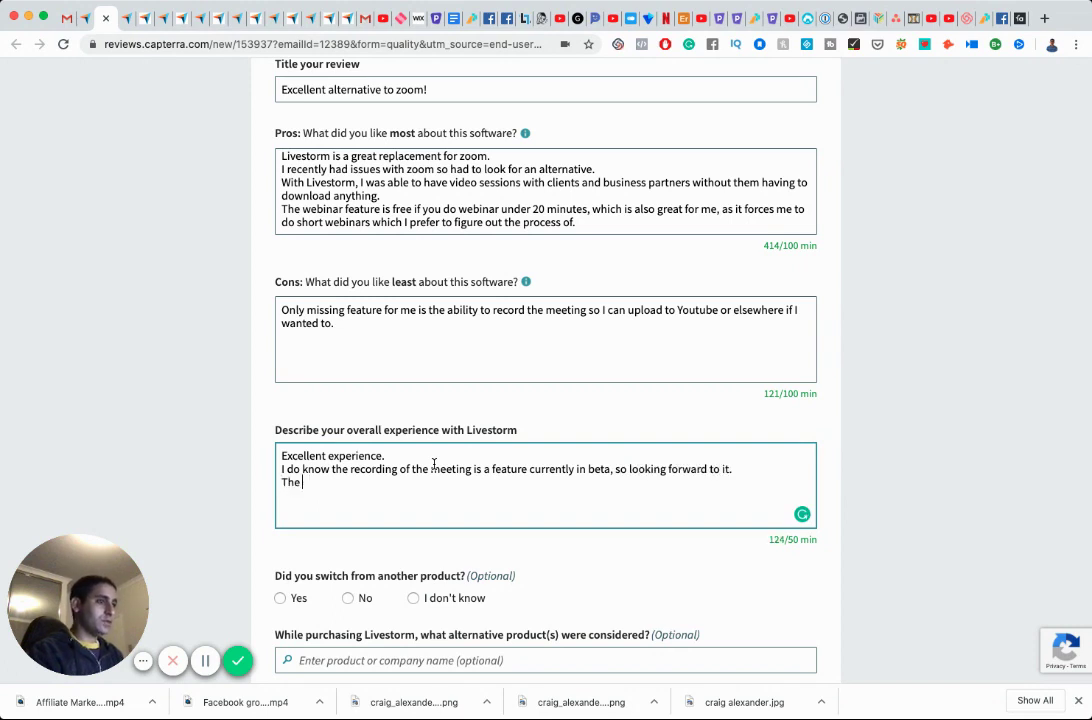
{"action": "type", "text": "video q"}
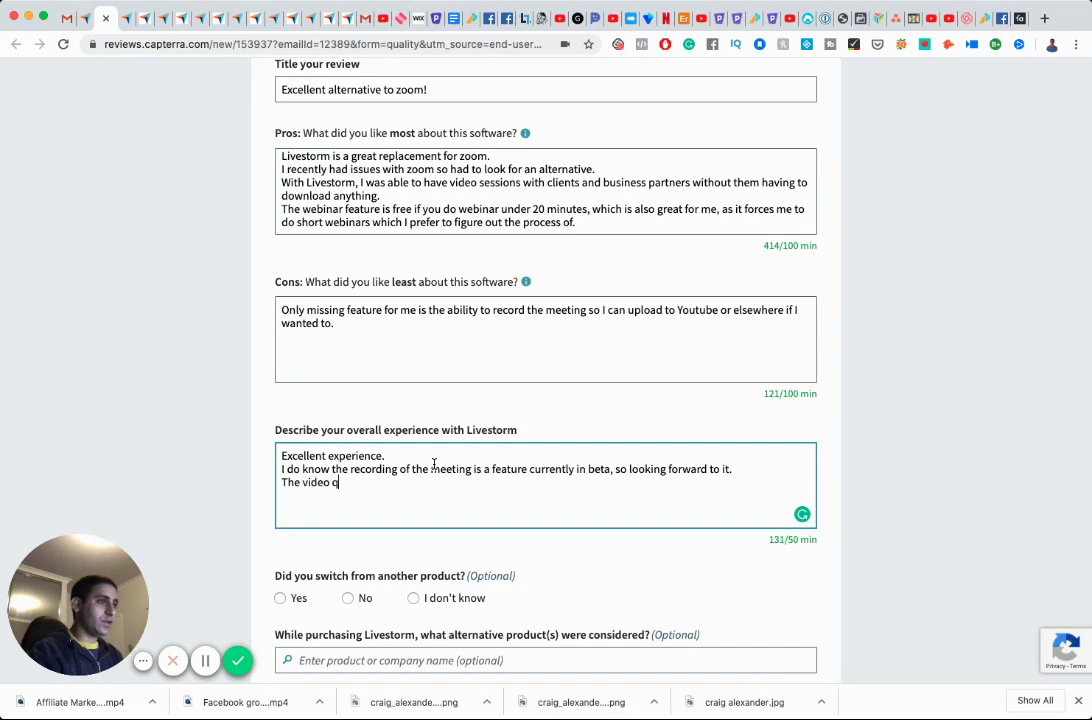
{"action": "type", "text": "uality is awesome."}
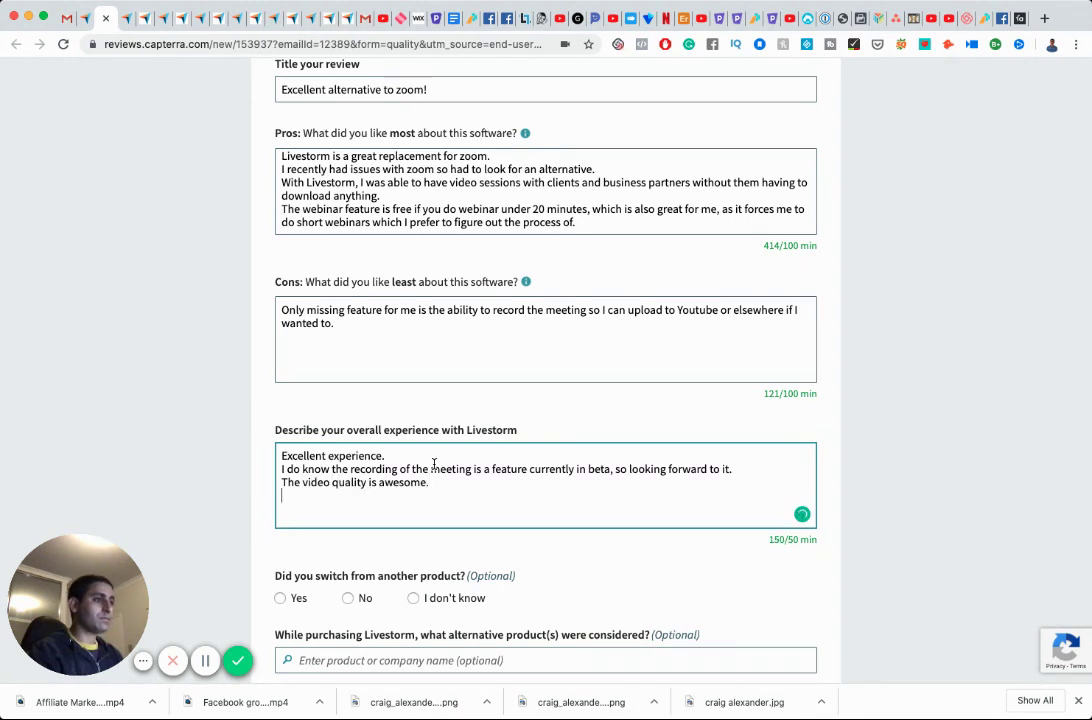
Add that it is easy to use with no download, and webinar setup was briefly confusing.
{"action": "key", "text": "Return"}
{"action": "type", "text": "The video quality i"}
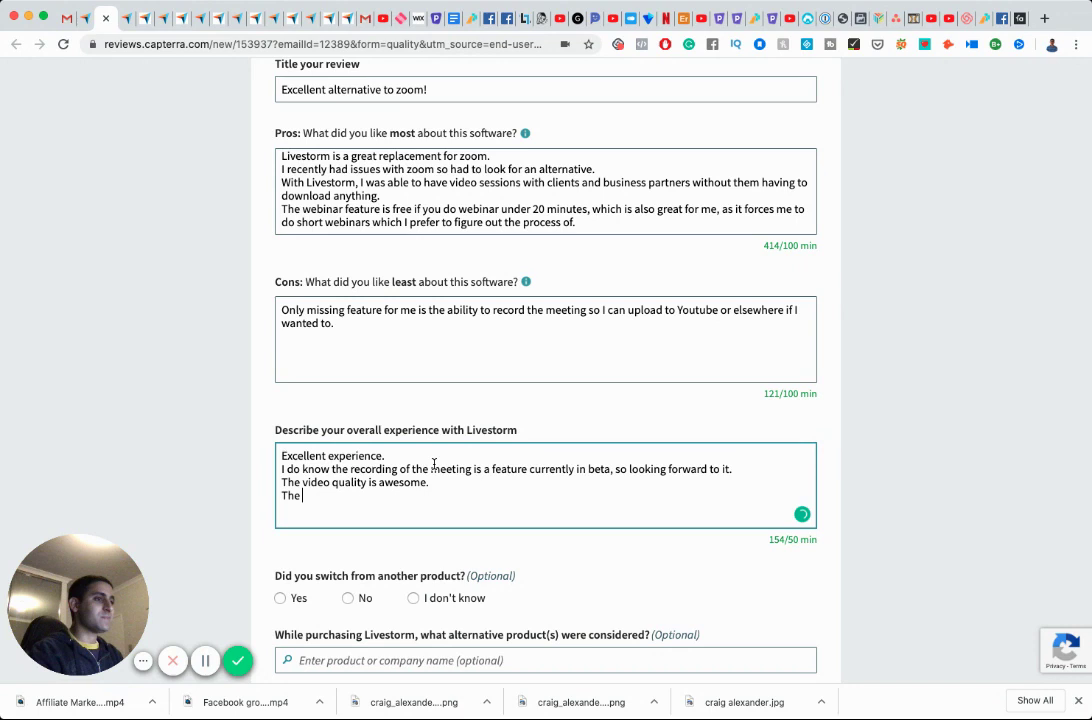
{"action": "type", "text": "s awesome. The s"}
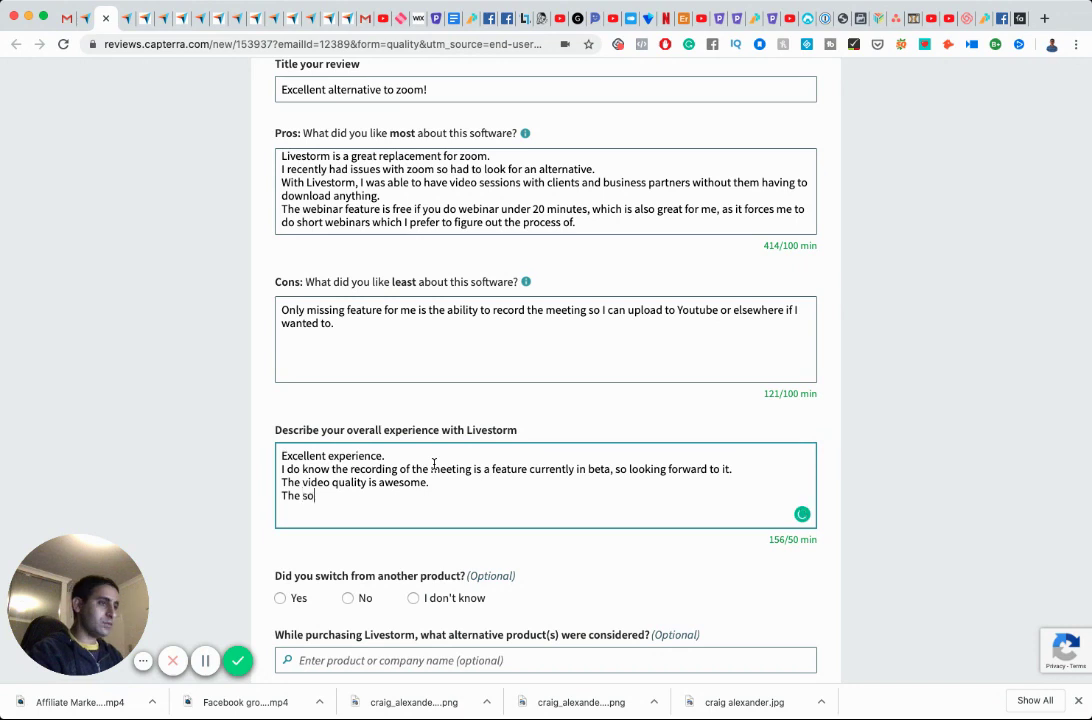
{"action": "type", "text": "of"}
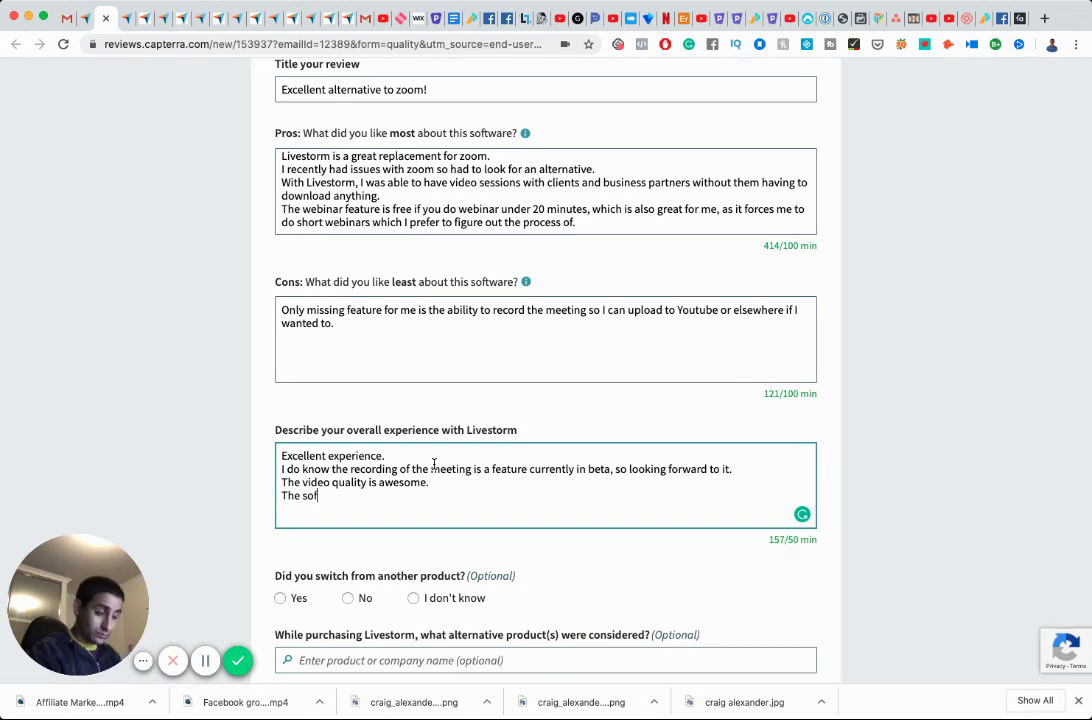
{"action": "type", "text": "tware. iseasy to ise."}
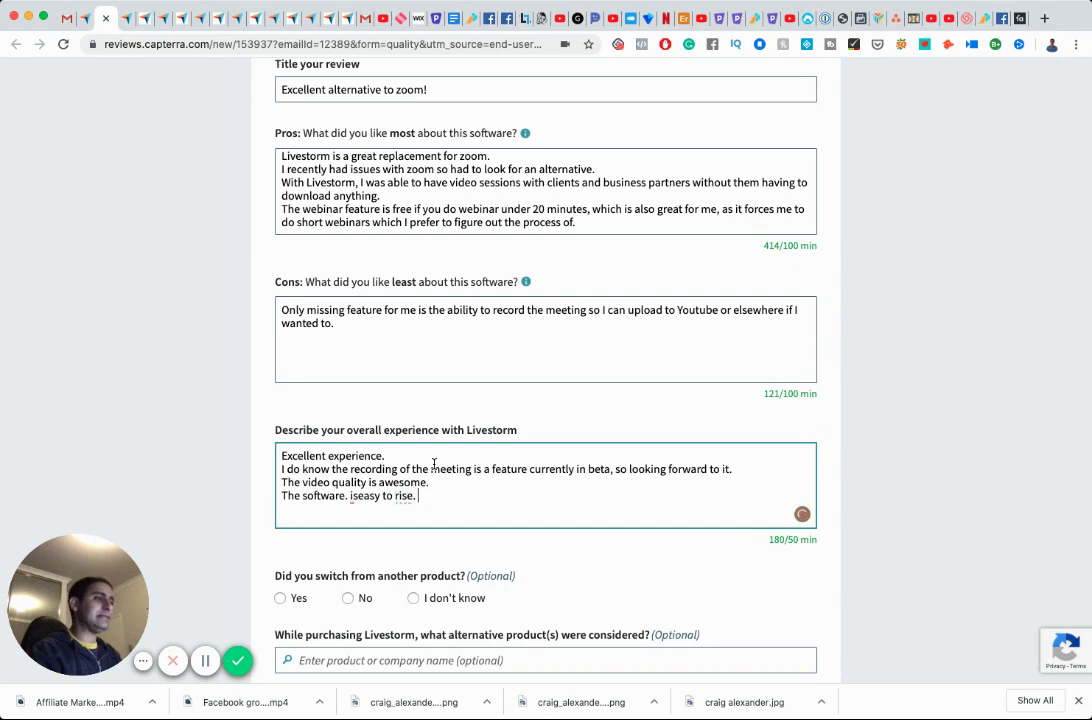
{"action": "key", "text": "BackSpace"}
{"action": "key", "text": "BackSpace"}
{"action": "key", "text": "BackSpace"}
{"action": "key", "text": "BackSpace"}
{"action": "key", "text": "BackSpace"}
{"action": "key", "text": "BackSpace"}
{"action": "key", "text": "BackSpace"}
{"action": "key", "text": "BackSpace"}
{"action": "key", "text": "BackSpace"}
{"action": "key", "text": "BackSpace"}
{"action": "key", "text": "BackSpace"}
{"action": "key", "text": "BackSpace"}
{"action": "key", "text": "BackSpace"}
{"action": "key", "text": "BackSpace"}
{"action": "key", "text": "BackSpace"}
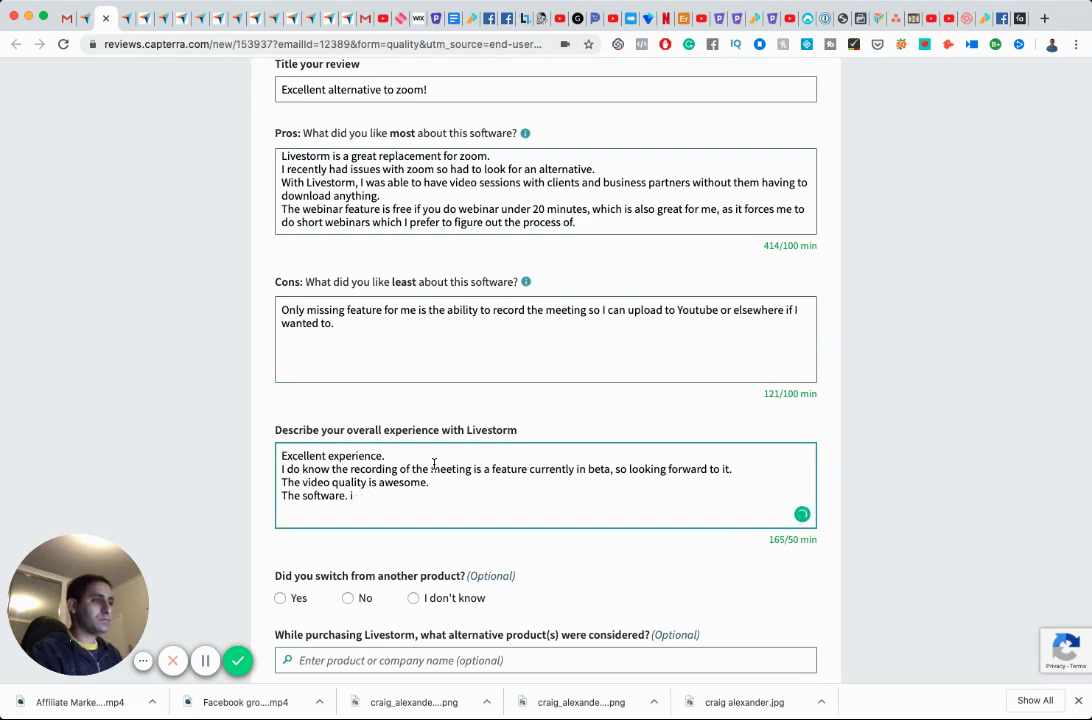
{"action": "key", "text": "BackSpace"}
{"action": "key", "text": "BackSpace"}
{"action": "key", "text": "BackSpace"}
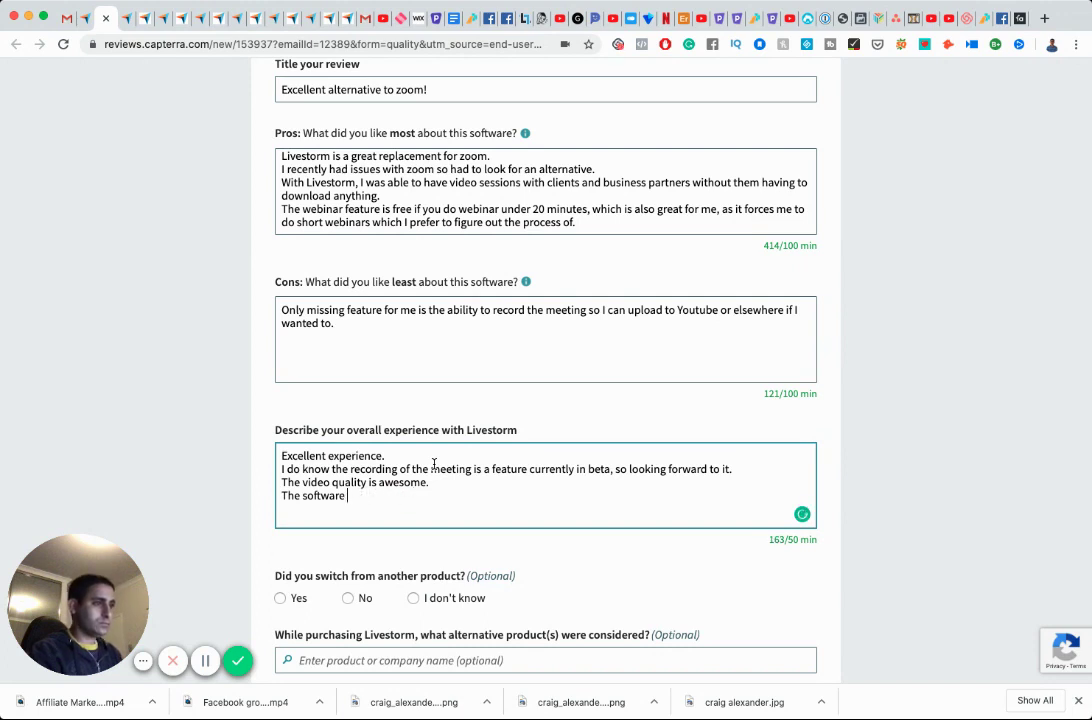
{"action": "type", "text": "i"}
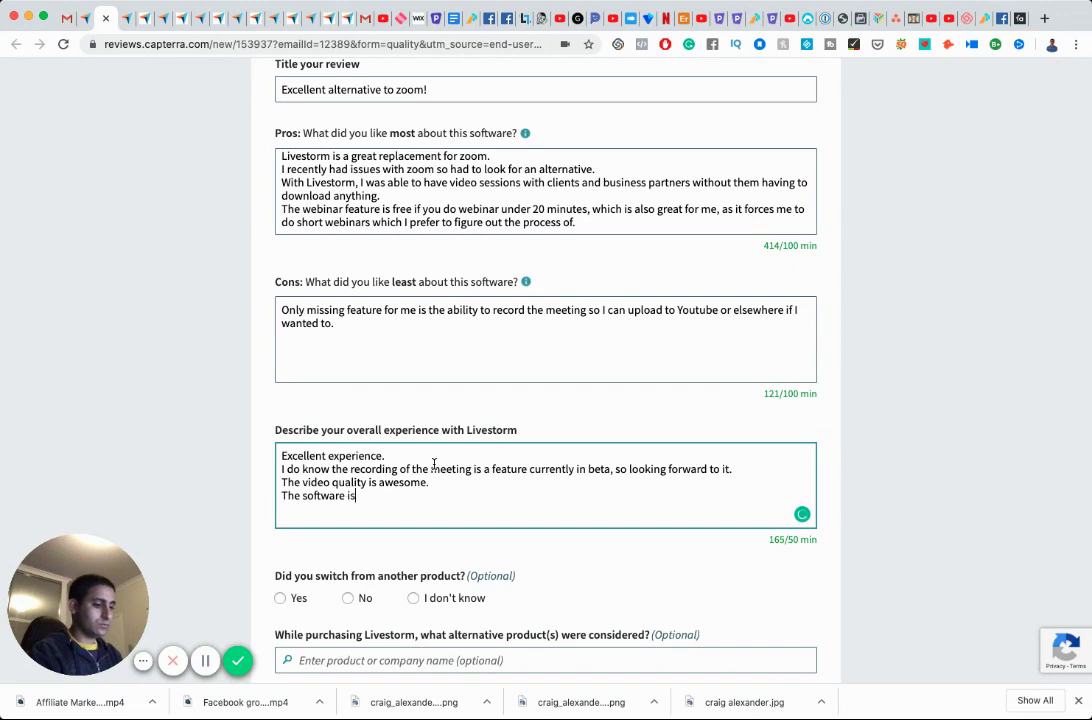
{"action": "type", "text": "s"}
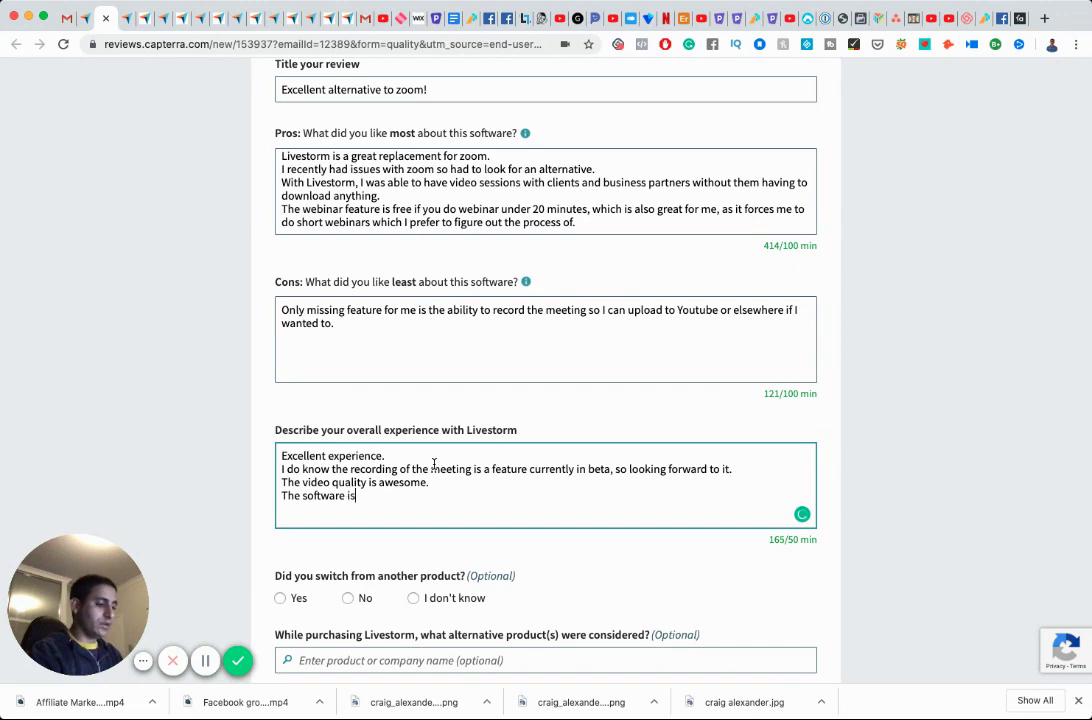
{"action": "type", "text": " easy to use and requires no download."}
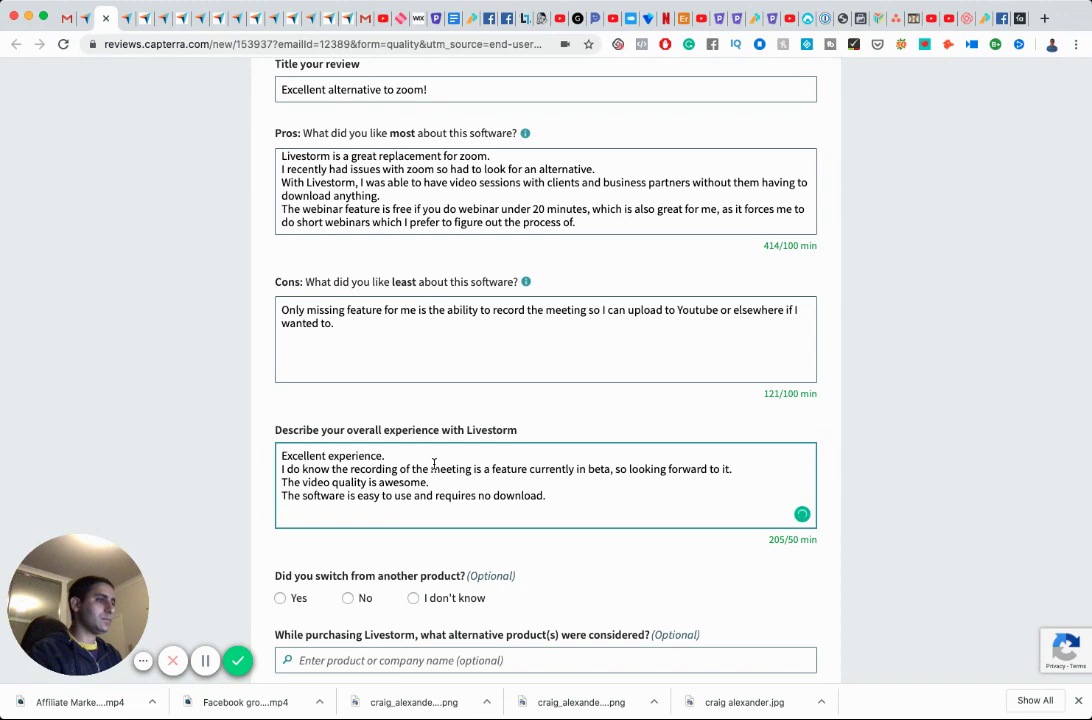
{"action": "key", "text": "Return"}
{"action": "type", "text": "I found t"}
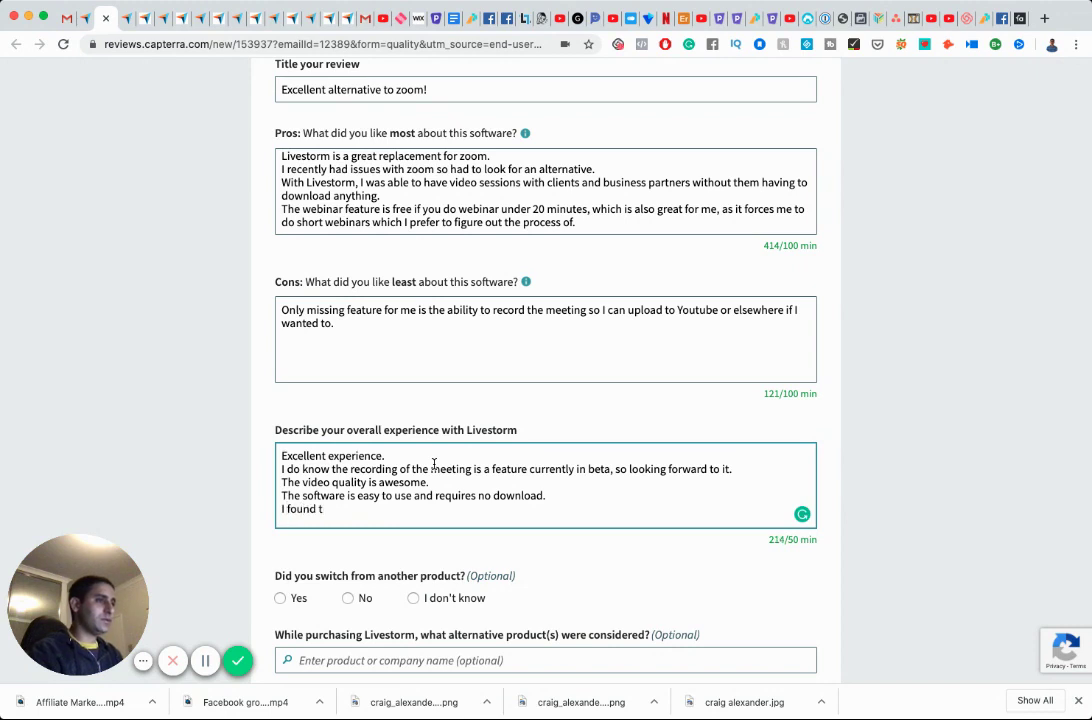
{"action": "type", "text": "he webinar s"}
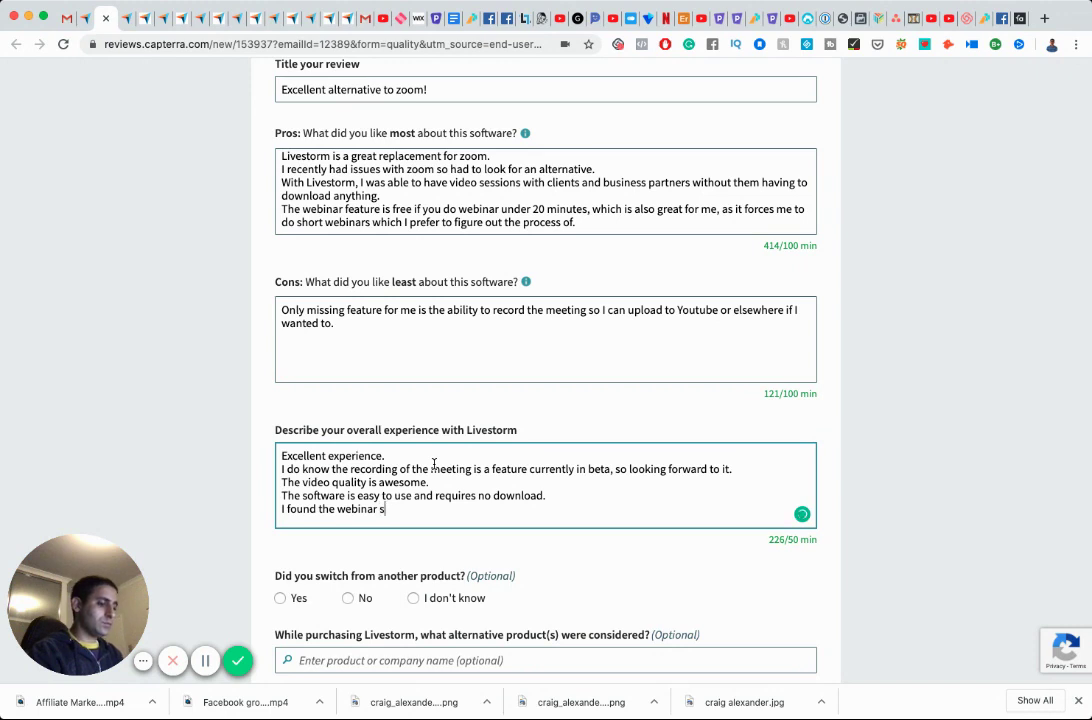
{"action": "type", "text": "et up process a bit confus"}
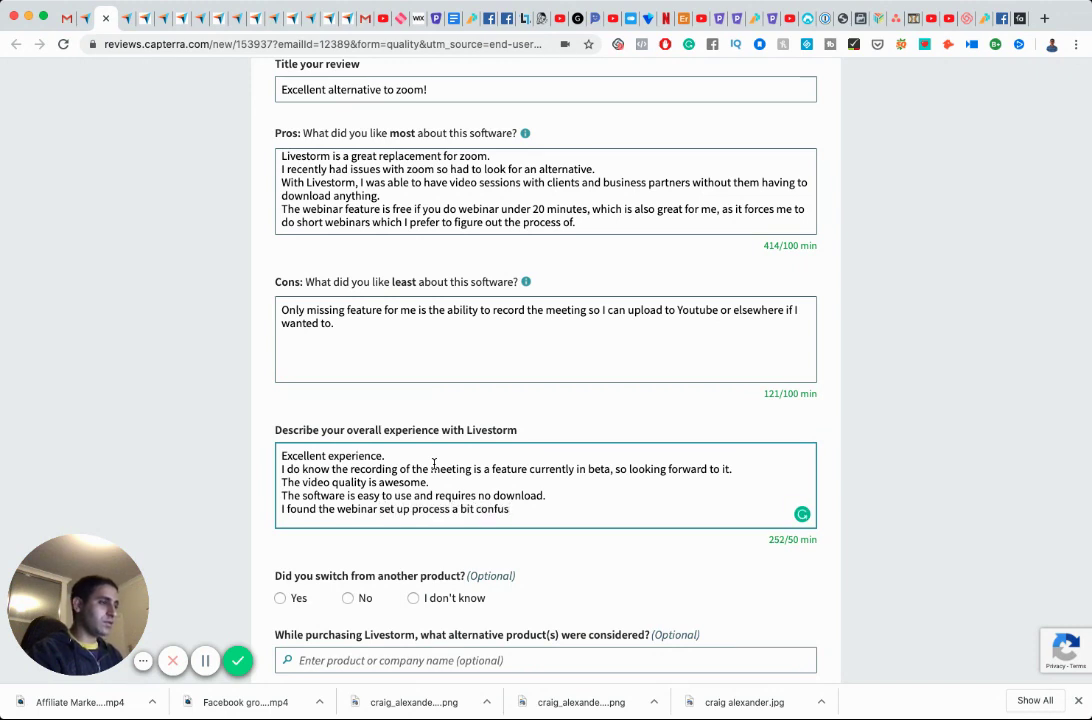
{"action": "type", "text": "ing, "}
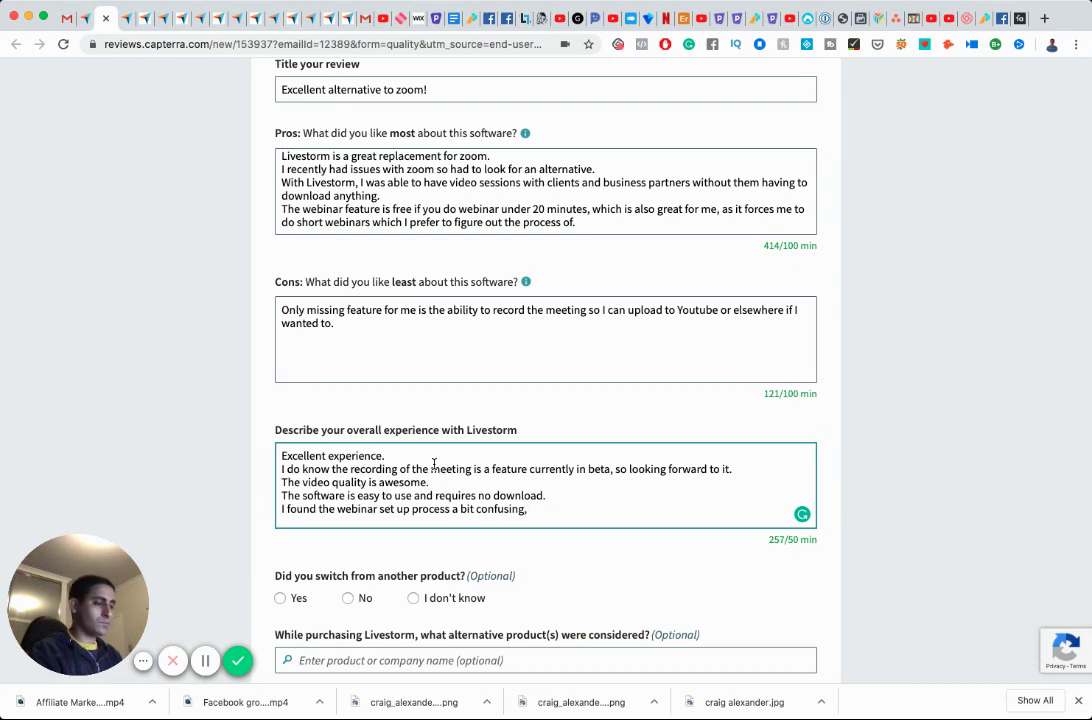
{"action": "type", "text": "but"}
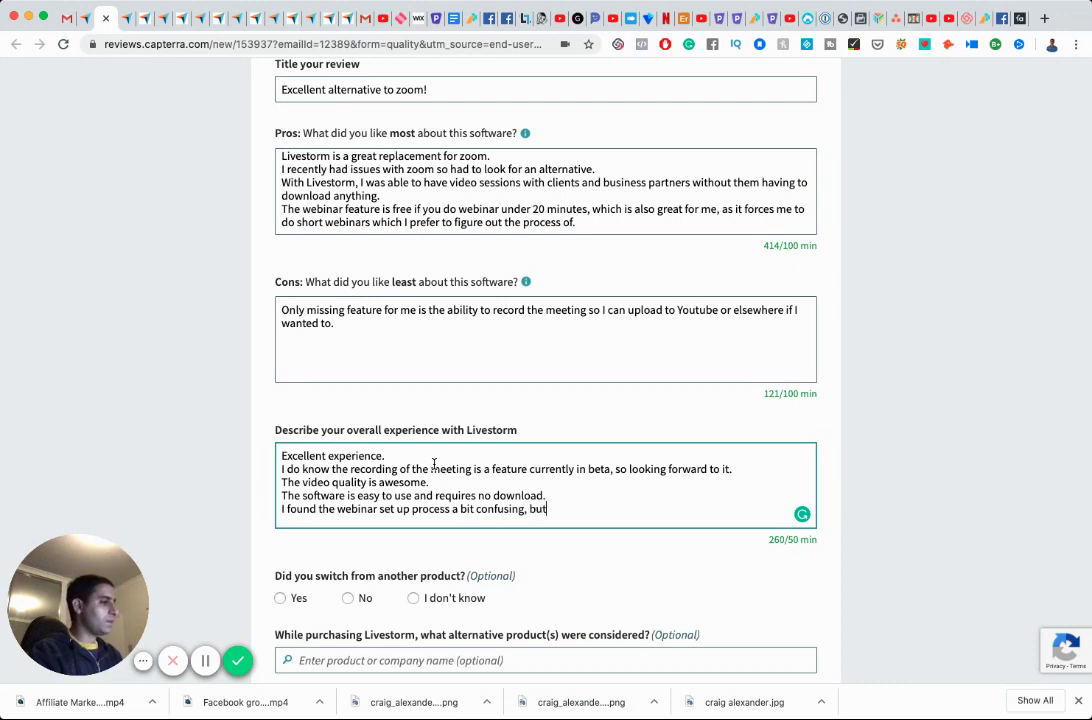
{"action": "type", "text": " didn't "}
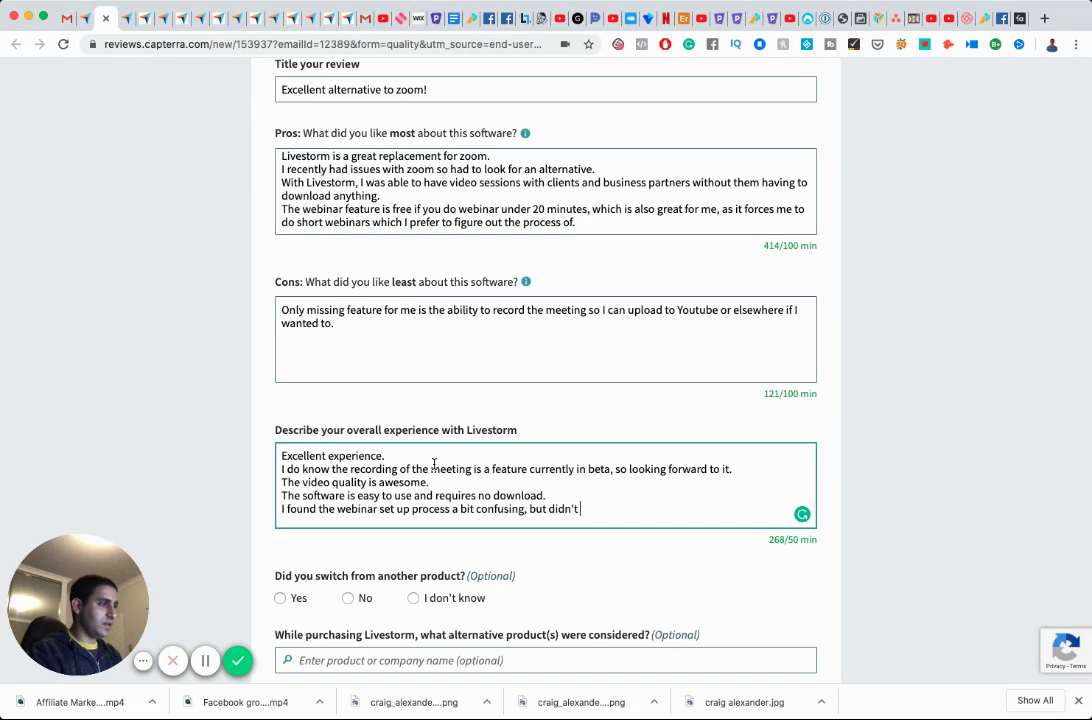
{"action": "type", "text": "take long to fi"}
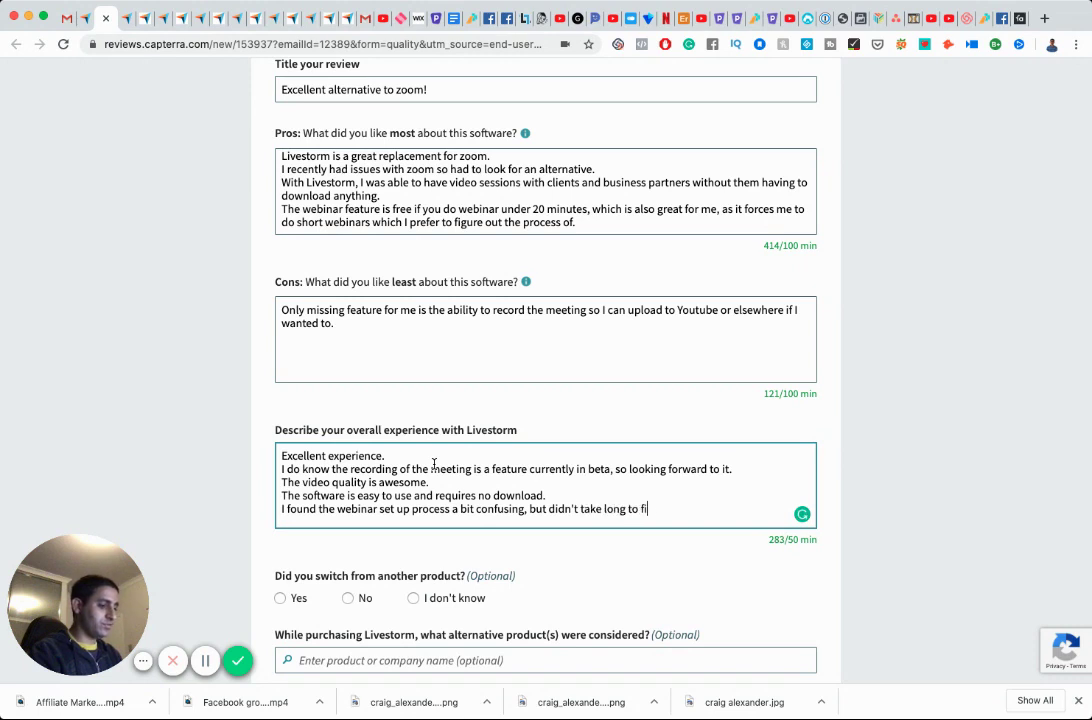
{"action": "type", "text": "gure out."}
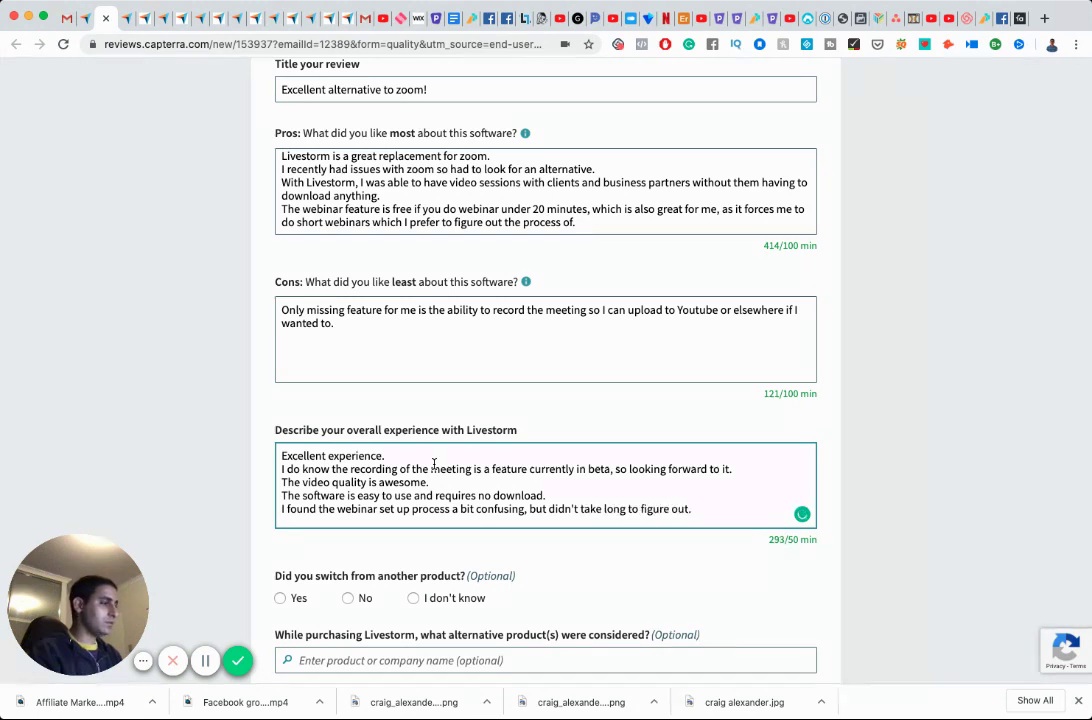
Answer Yes to switching and select Zoom Meetings & Chat as the previous product.
{"action": "scroll", "coordinate": [360, 470], "scroll_direction": "down", "scroll_amount": 5}
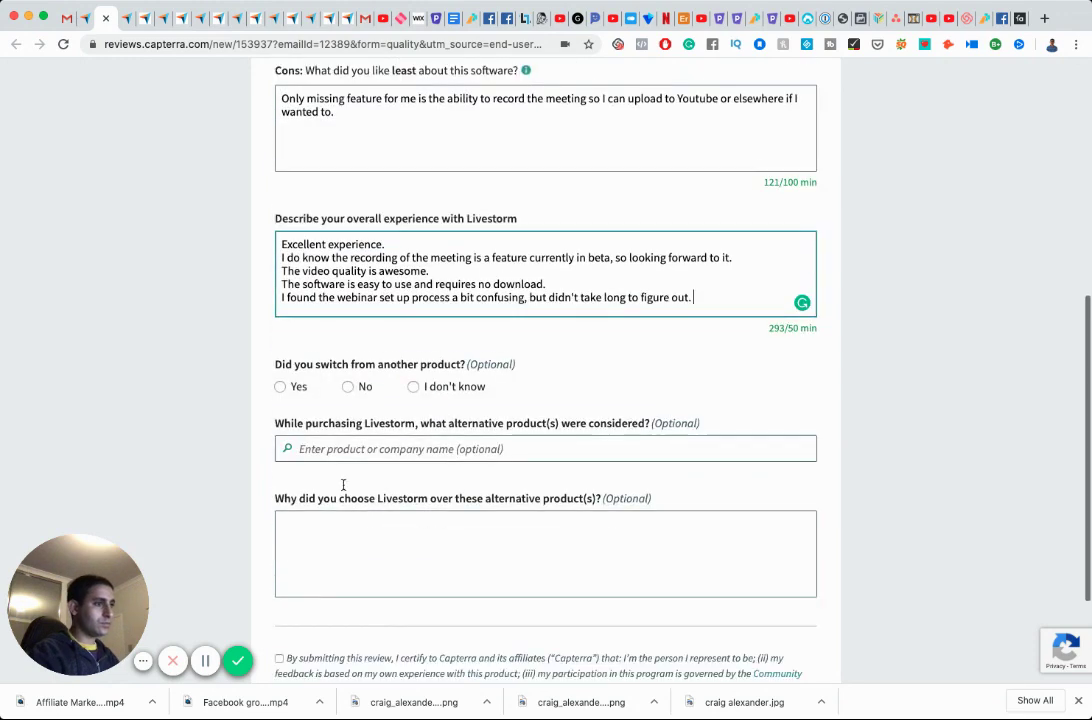
{"action": "left_click", "coordinate": [280, 379]}
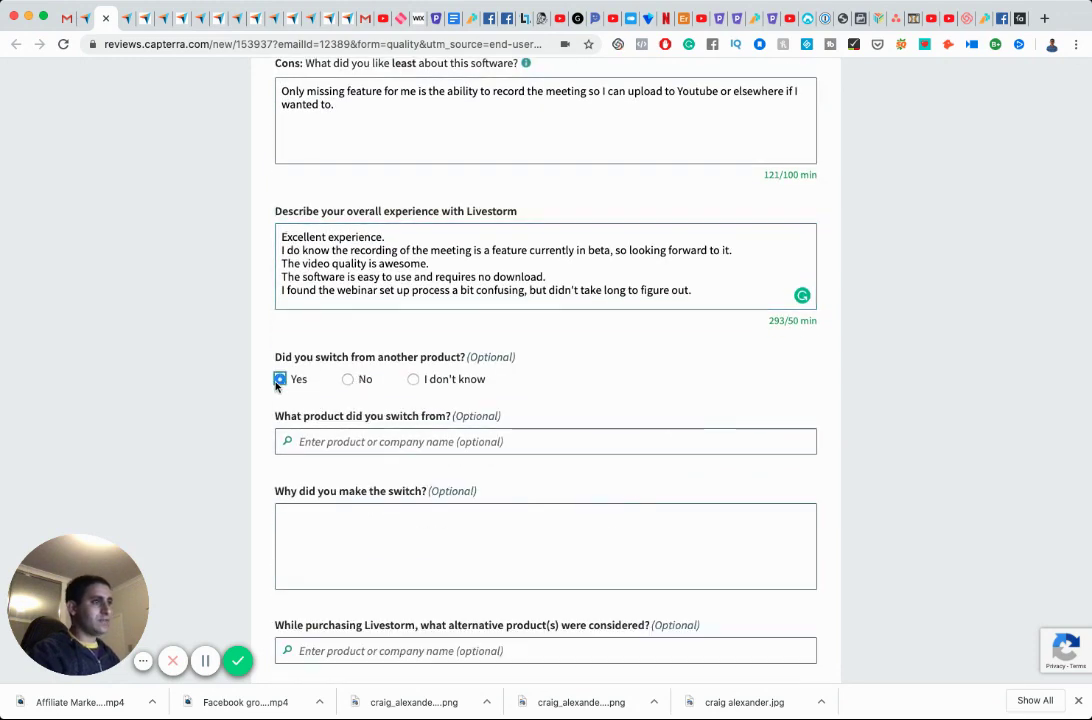
{"action": "left_click", "coordinate": [371, 443]}
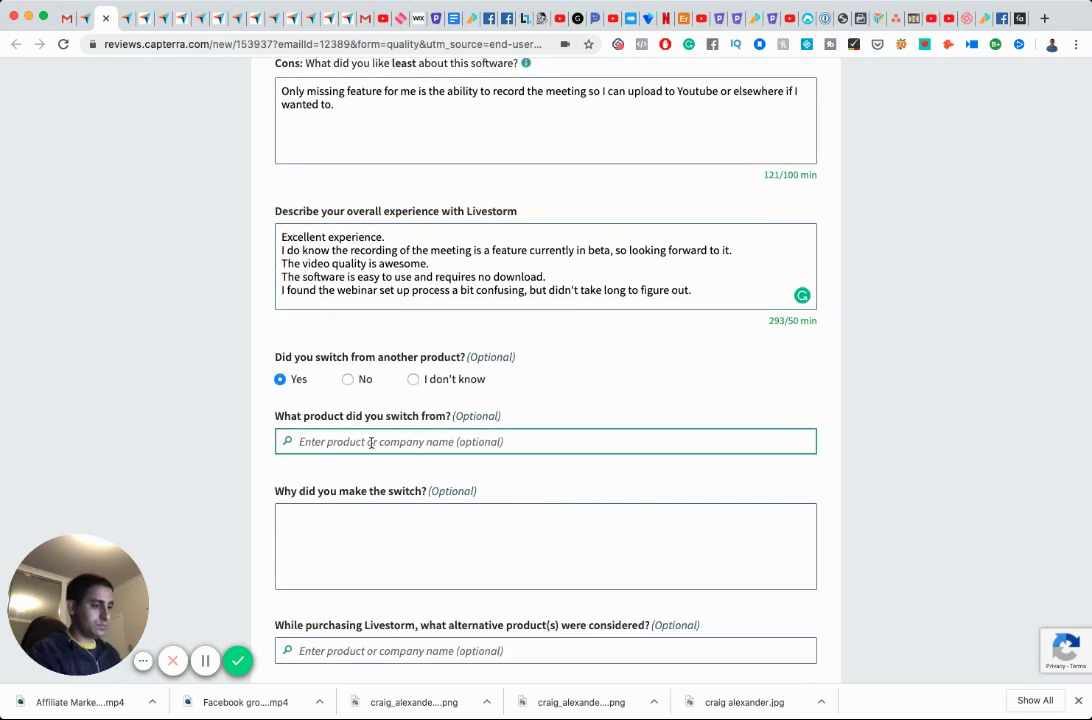
{"action": "type", "text": "Zoom"}
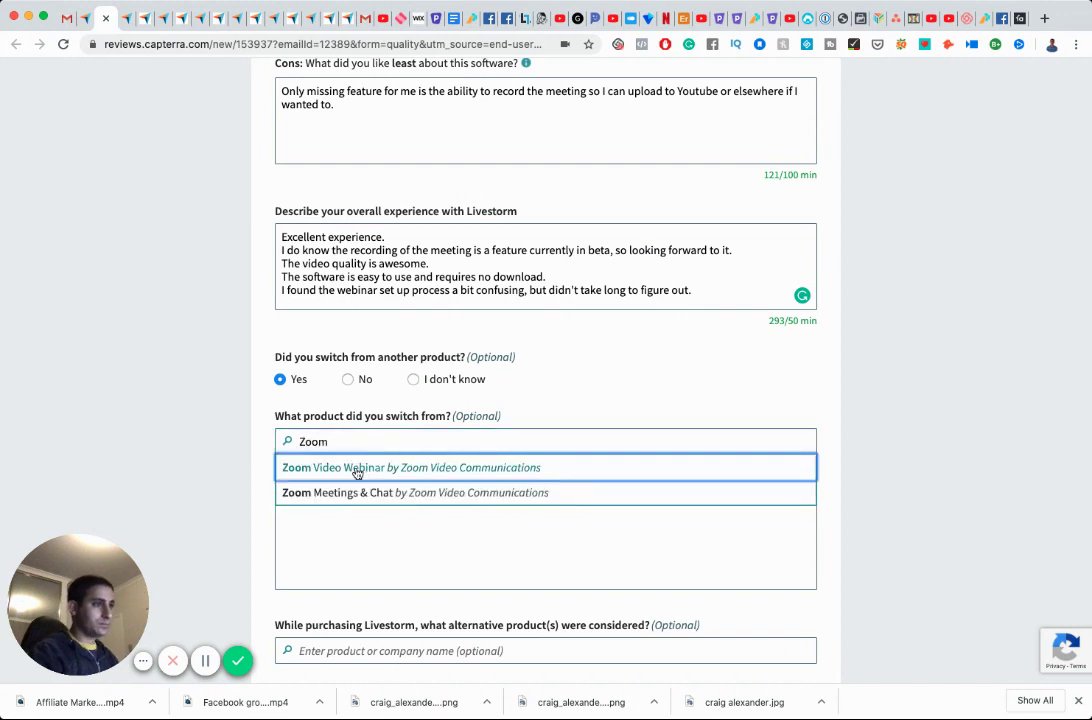
{"action": "left_click", "coordinate": [357, 468]}
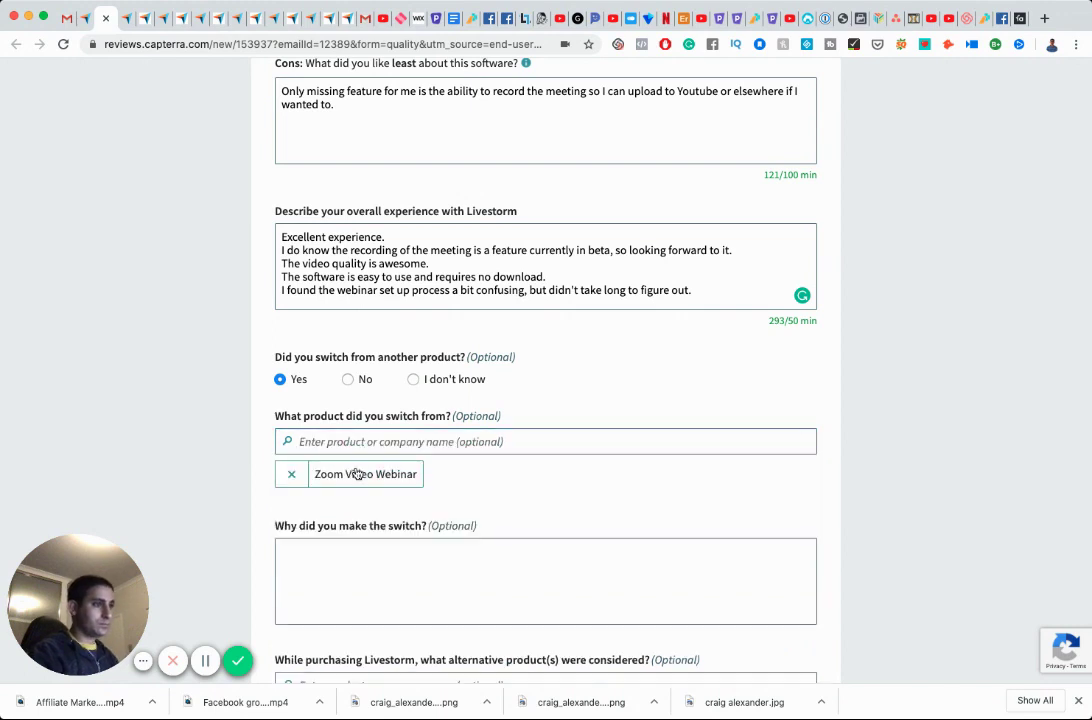
{"action": "left_click", "coordinate": [293, 476]}
{"action": "left_click", "coordinate": [342, 442]}
{"action": "type", "text": "zoom"}
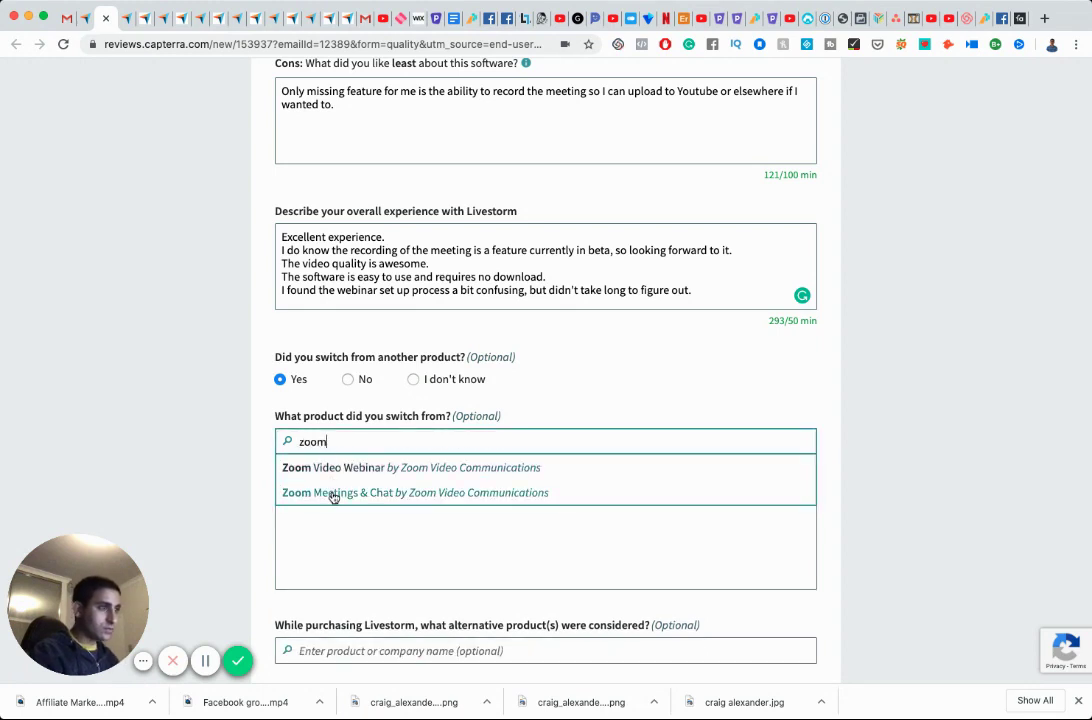
{"action": "left_click", "coordinate": [332, 494]}
Give 'I had issues with zoom audio.' as the reason for switching.
{"action": "scroll", "coordinate": [397, 561], "scroll_direction": "down", "scroll_amount": 3}
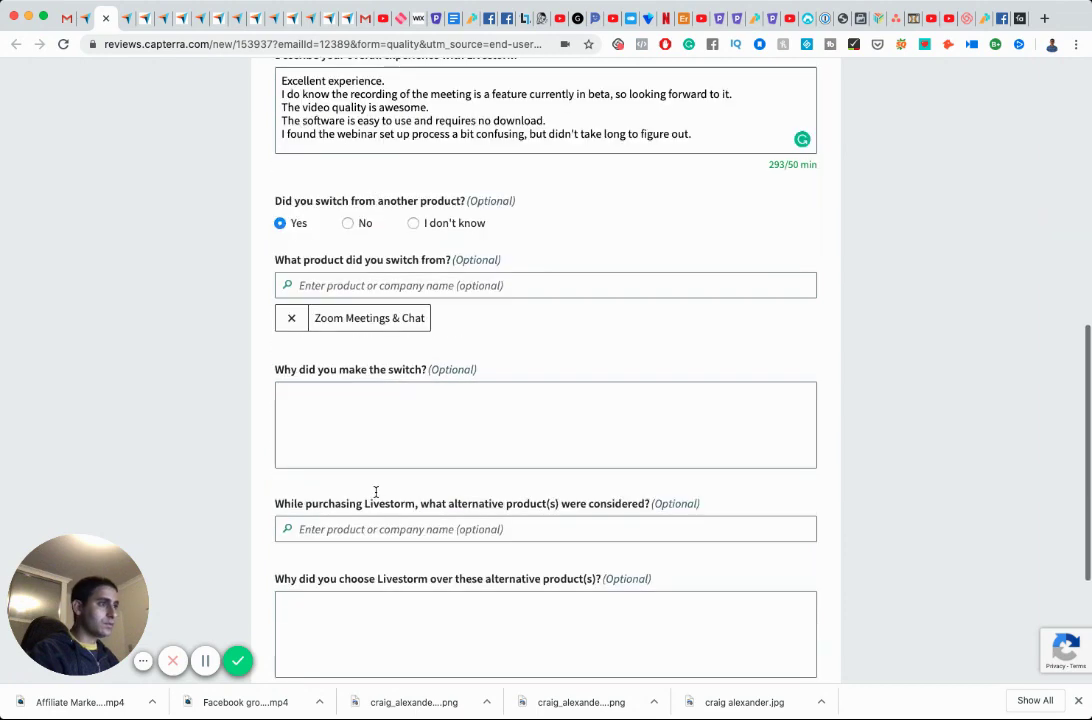
{"action": "left_click", "coordinate": [362, 417]}
{"action": "type", "text": "I"}
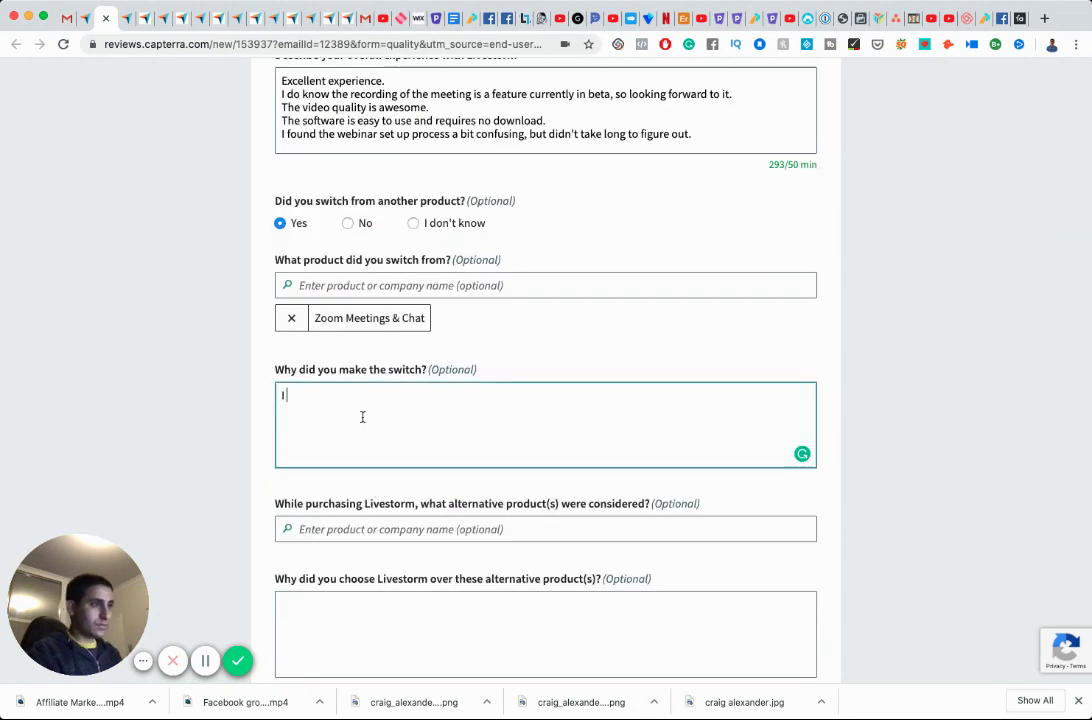
{"action": "type", "text": " had issues"}
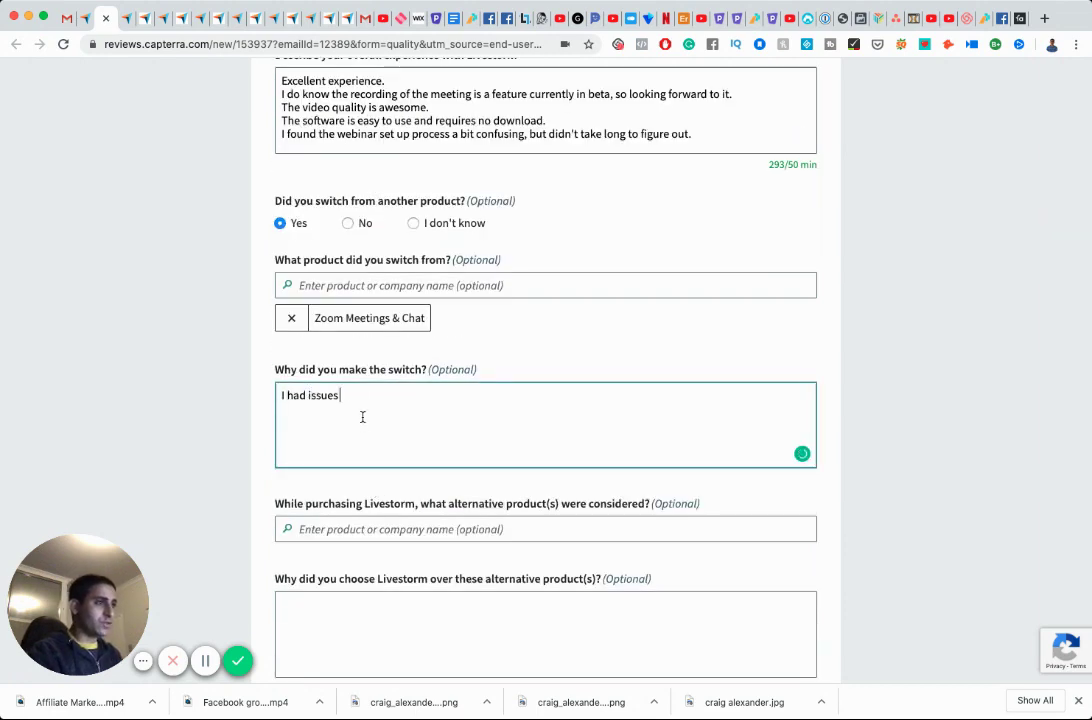
{"action": "type", "text": " with zoom au"}
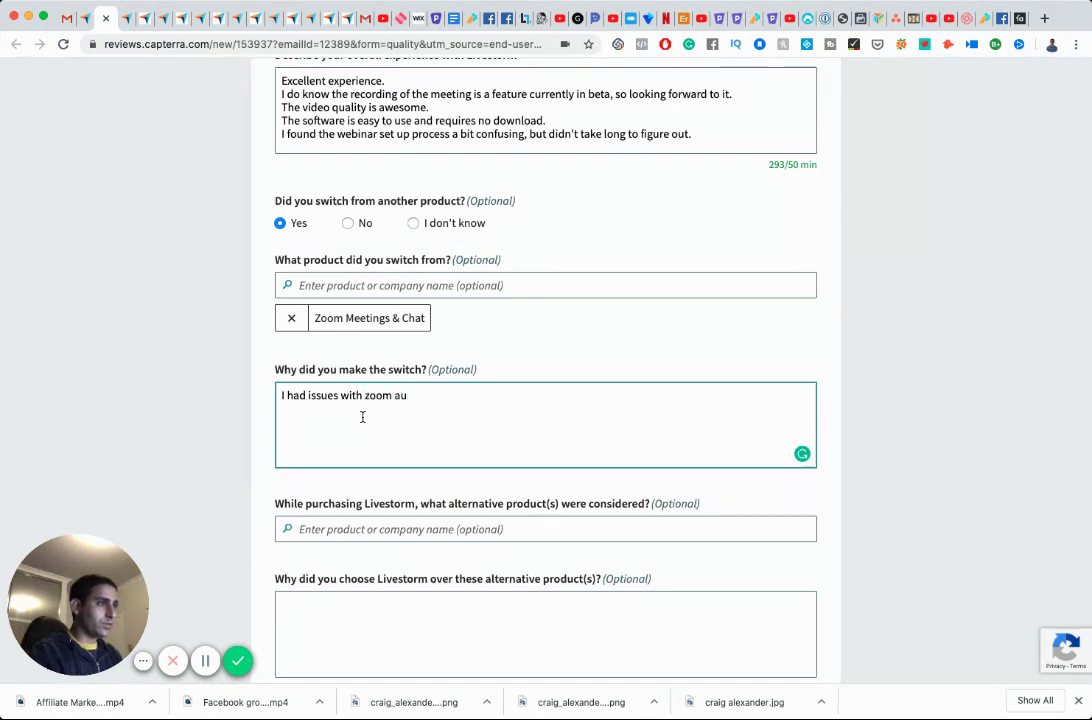
{"action": "type", "text": "dio."}
{"action": "scroll", "coordinate": [362, 417], "scroll_direction": "down", "scroll_amount": 2}
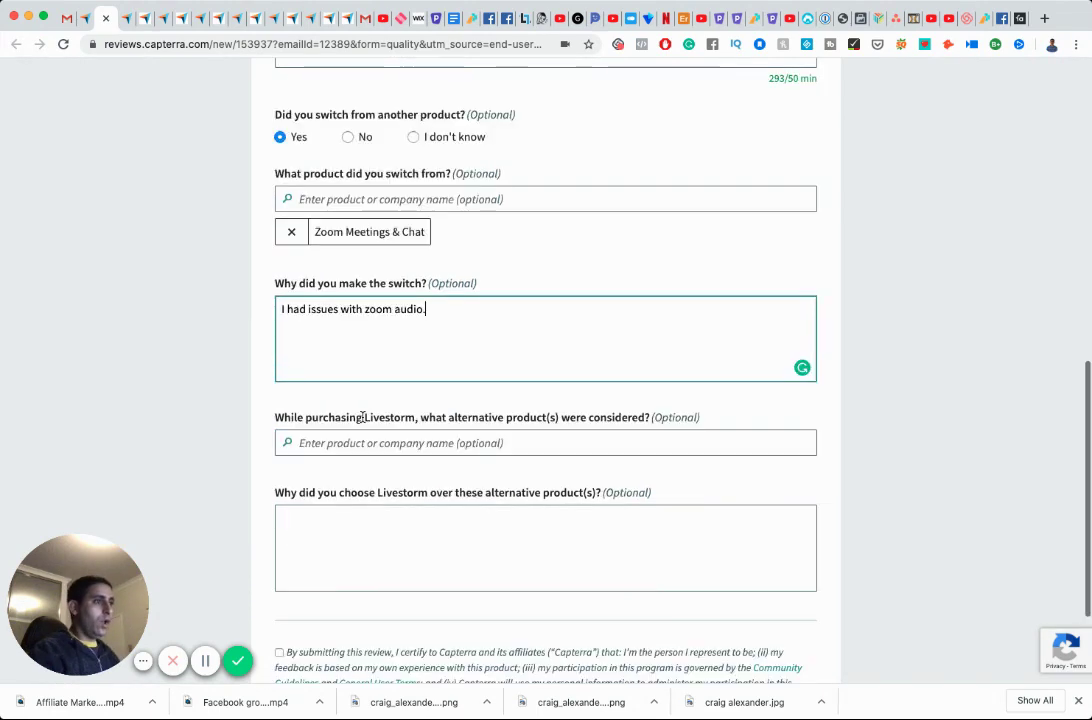
{"action": "scroll", "coordinate": [362, 417], "scroll_direction": "down", "scroll_amount": 2}
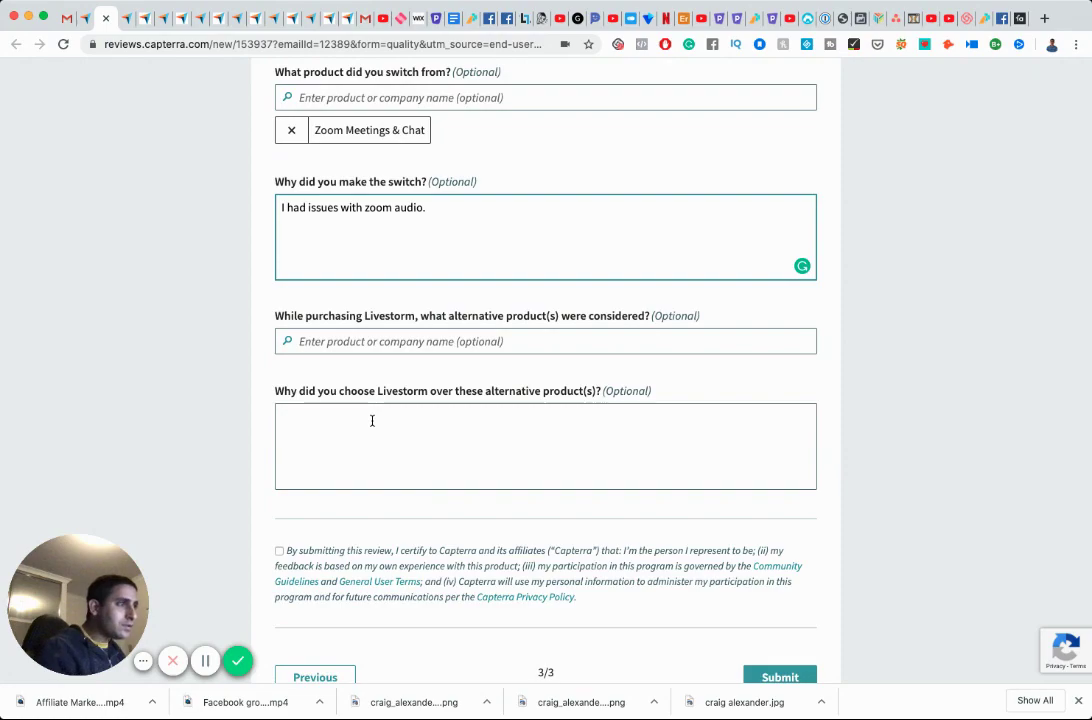
{"action": "scroll", "coordinate": [372, 421], "scroll_direction": "down", "scroll_amount": 1}
Accept the terms, submit the Livestorm review, and go back to the Gmail tab.
{"action": "left_click", "coordinate": [279, 496]}
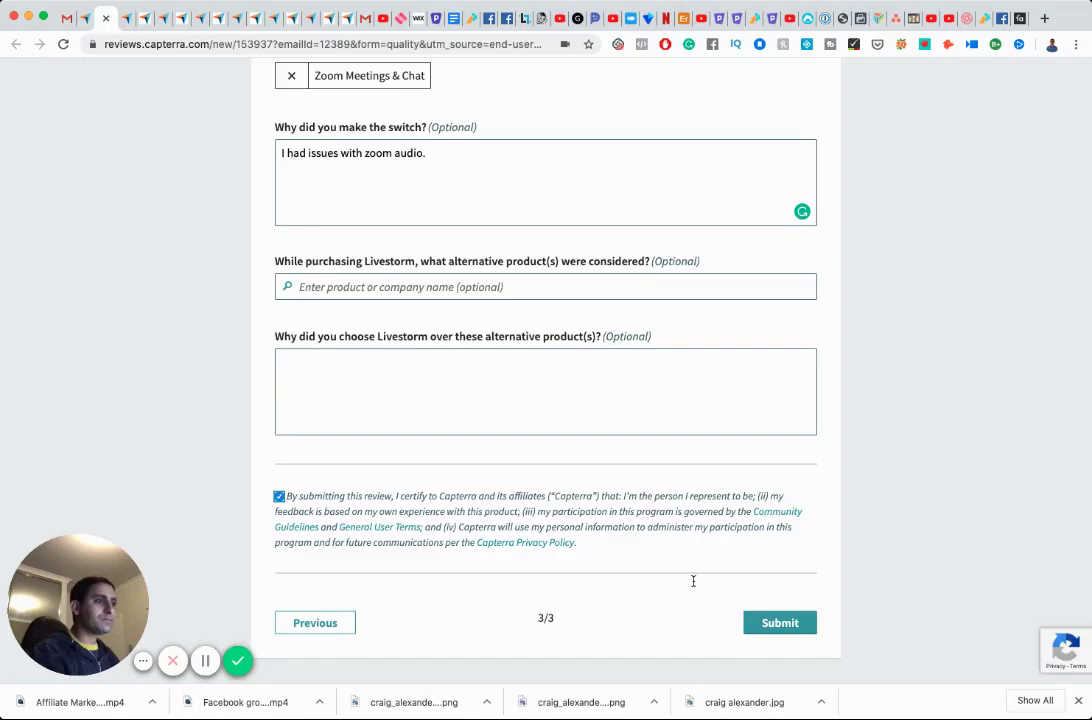
{"action": "left_click", "coordinate": [770, 622]}
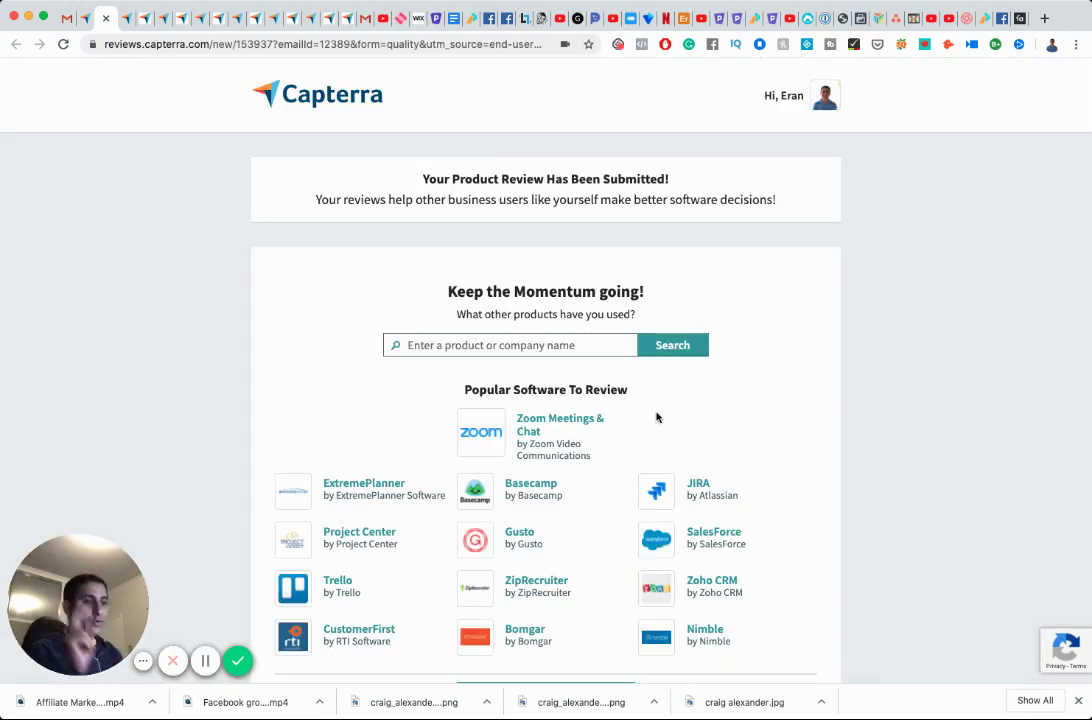
{"action": "left_click", "coordinate": [65, 19]}
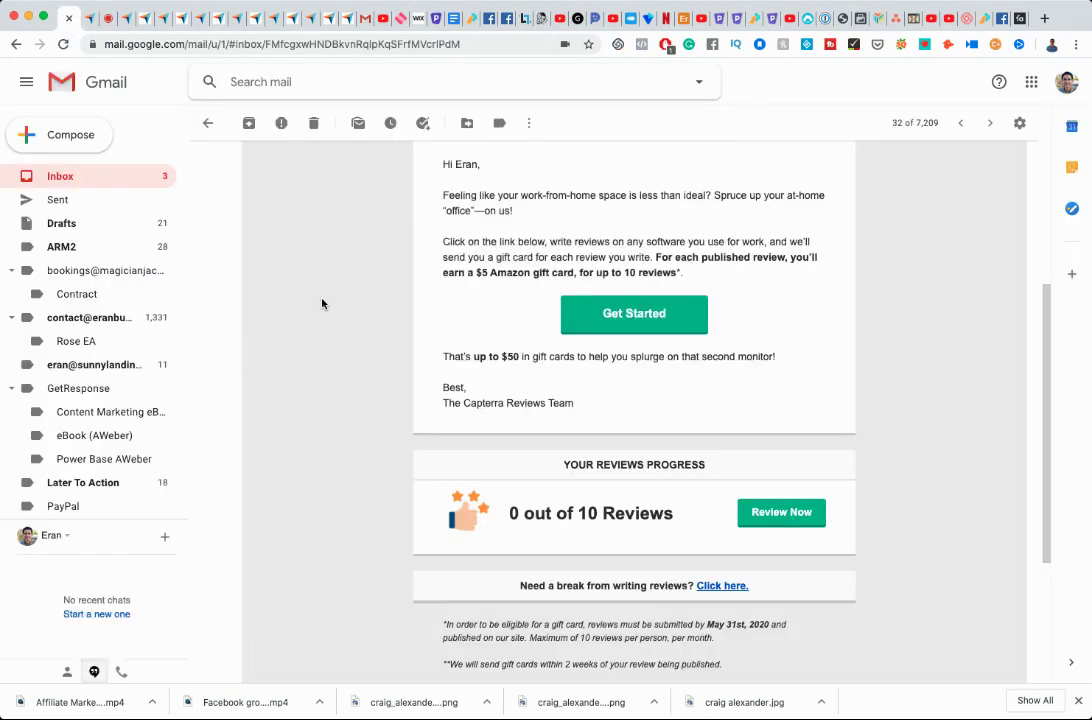
Use the email's Get Started button to open Capterra's Write a Software Review page.
{"action": "left_click", "coordinate": [784, 512]}
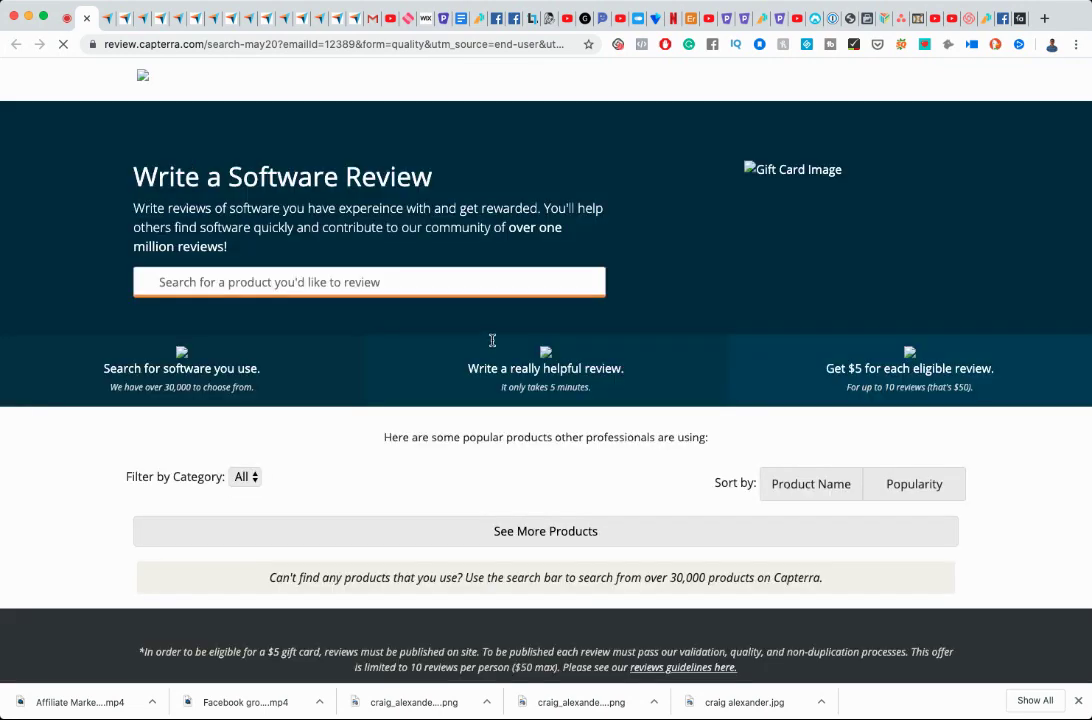
Load three more batches of popular products with See More Products.
{"action": "scroll", "coordinate": [495, 345], "scroll_direction": "down", "scroll_amount": 5}
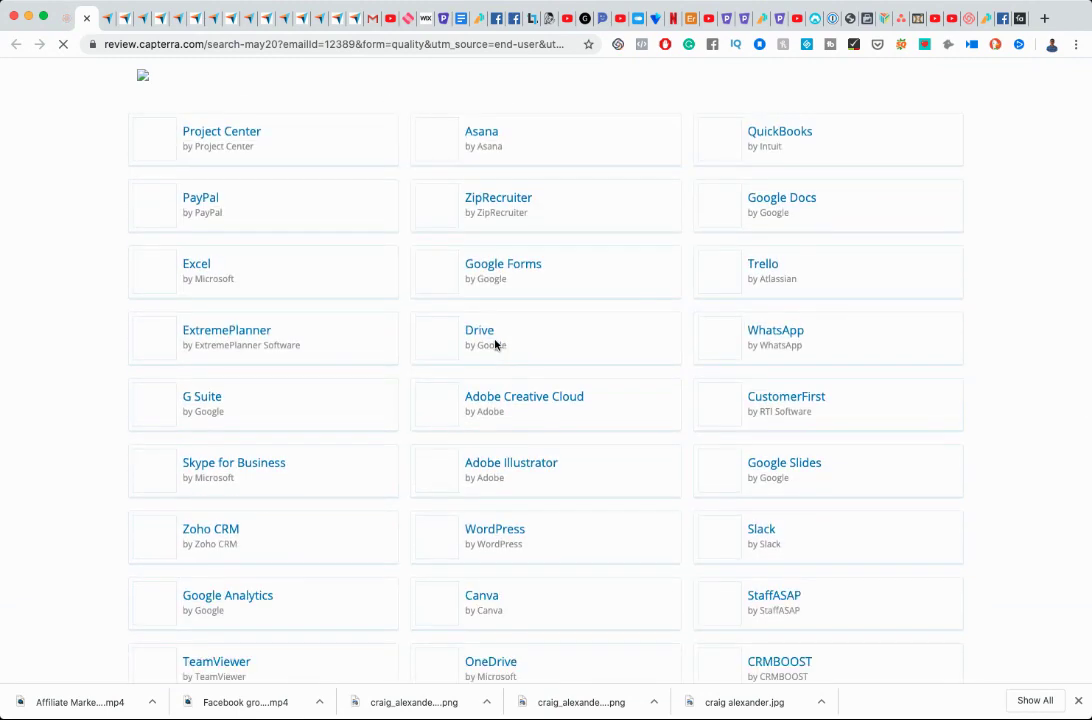
{"action": "scroll", "coordinate": [495, 345], "scroll_direction": "down", "scroll_amount": 7}
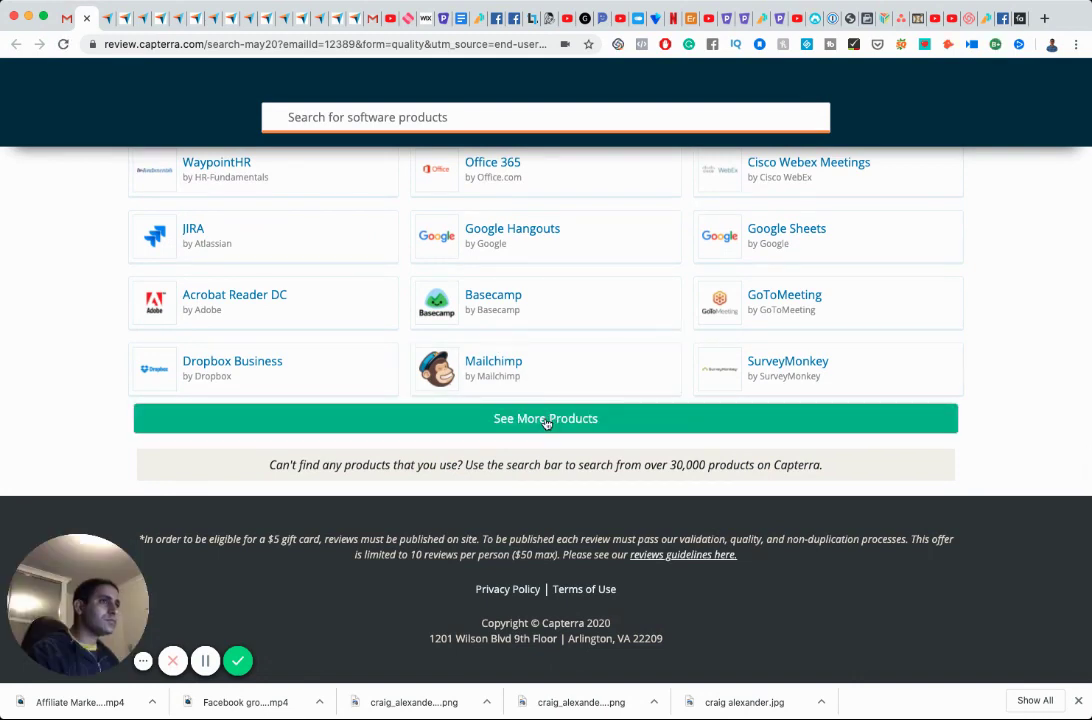
{"action": "left_click", "coordinate": [546, 420]}
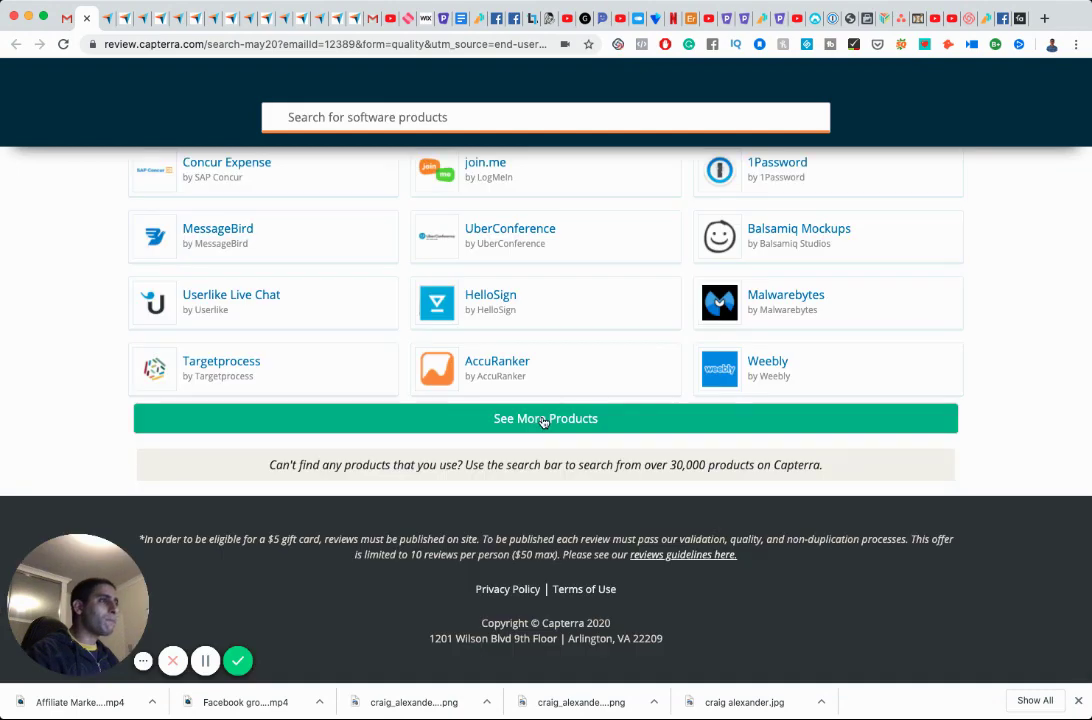
{"action": "left_click", "coordinate": [545, 420]}
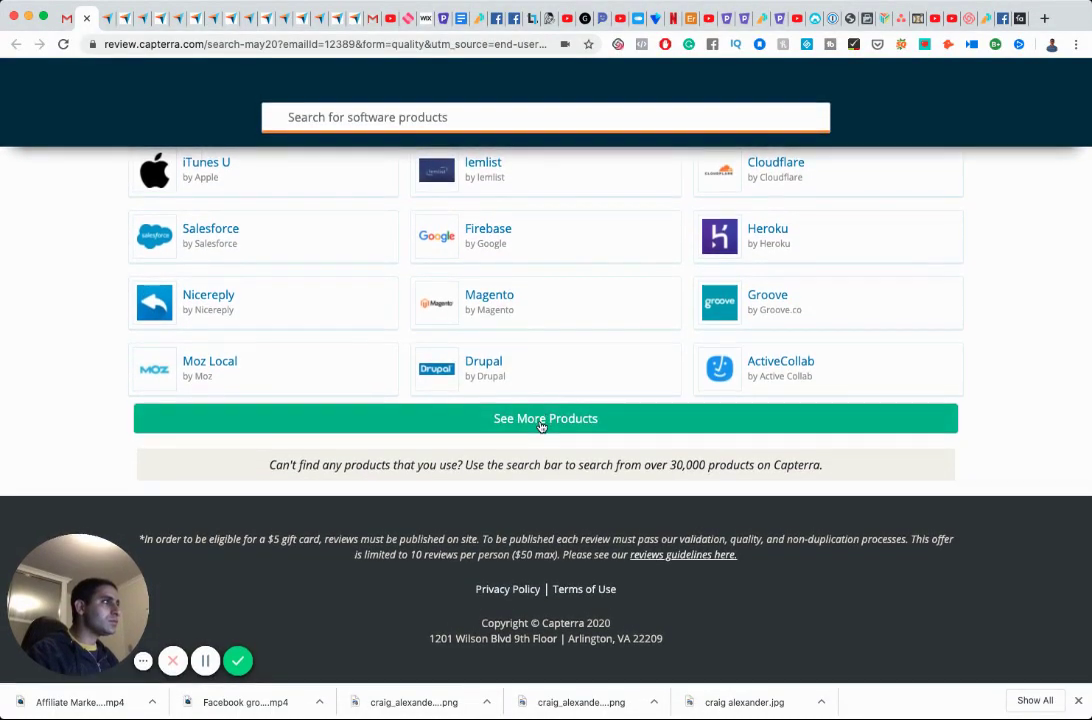
{"action": "left_click", "coordinate": [546, 418]}
Open the Hunter product's review form in a new tab.
{"action": "scroll", "coordinate": [541, 427], "scroll_direction": "down", "scroll_amount": 5}
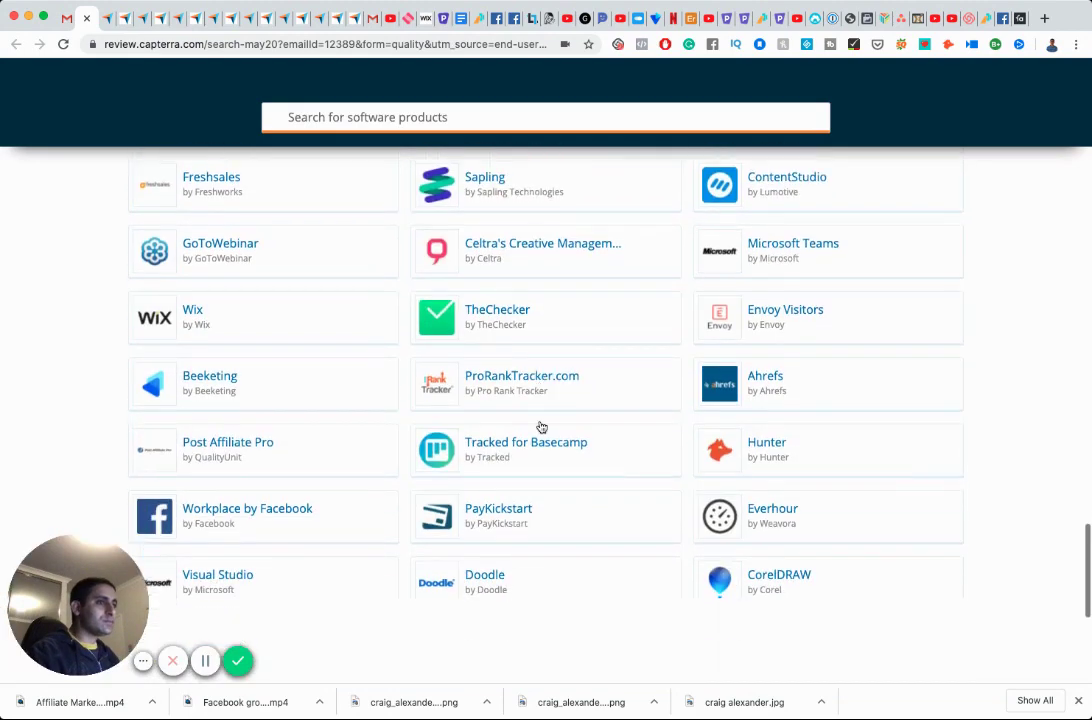
{"action": "scroll", "coordinate": [540, 426], "scroll_direction": "down", "scroll_amount": 2}
{"action": "scroll", "coordinate": [540, 426], "scroll_direction": "down", "scroll_amount": 3}
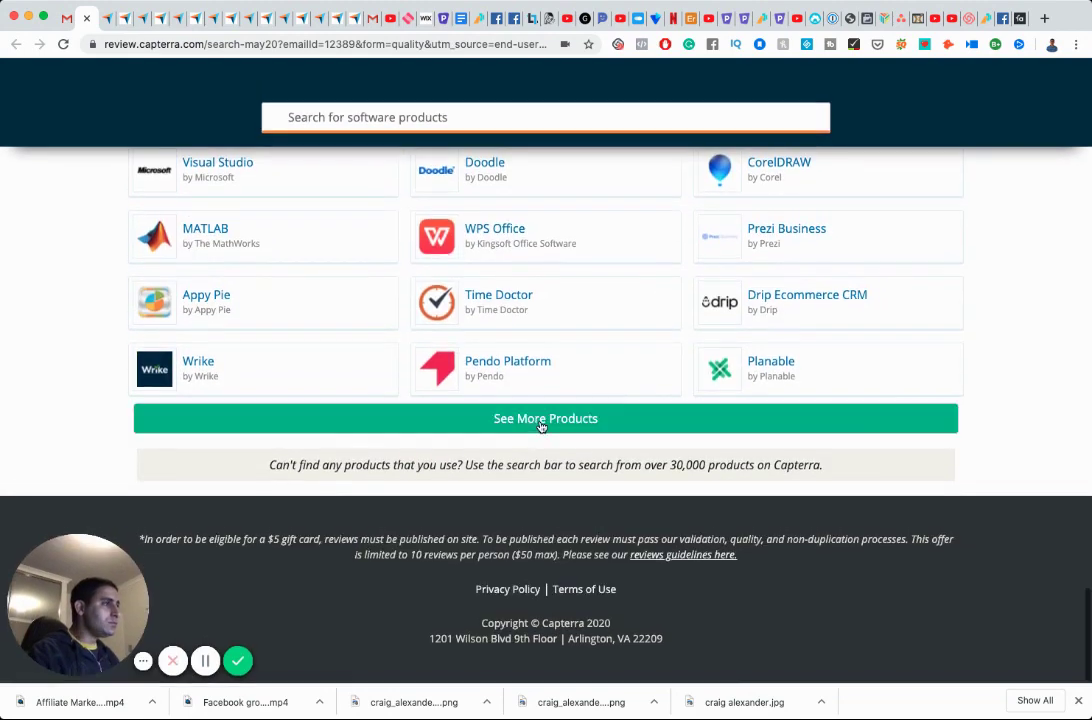
{"action": "scroll", "coordinate": [541, 424], "scroll_direction": "up", "scroll_amount": 2}
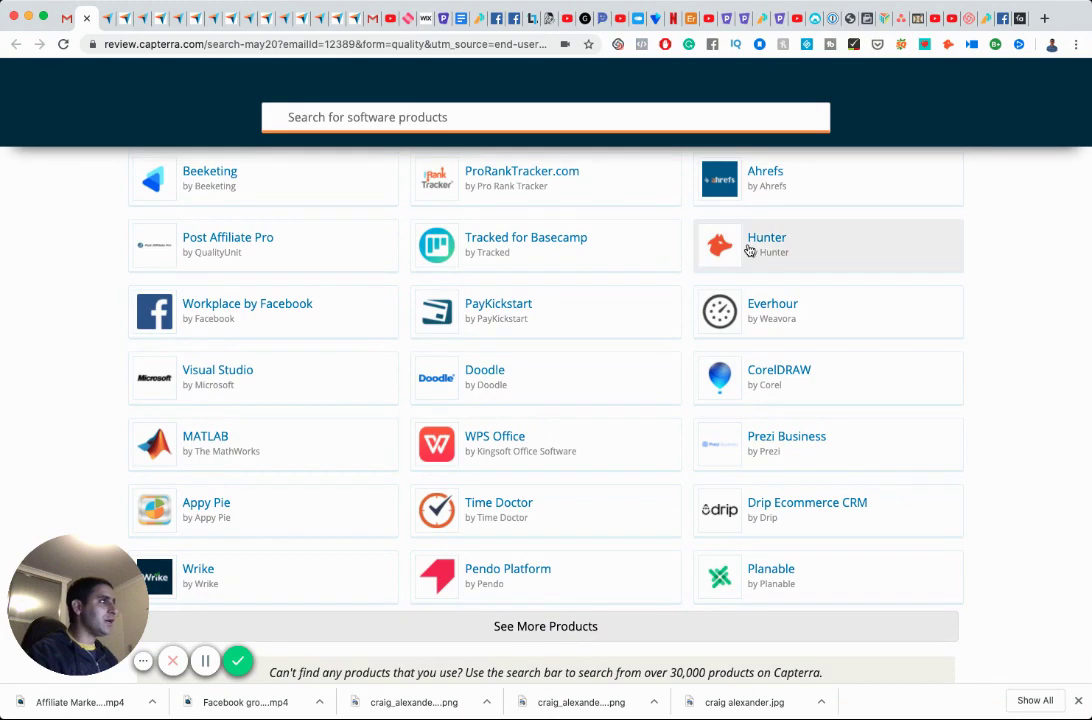
{"action": "left_click", "coordinate": [755, 249]}
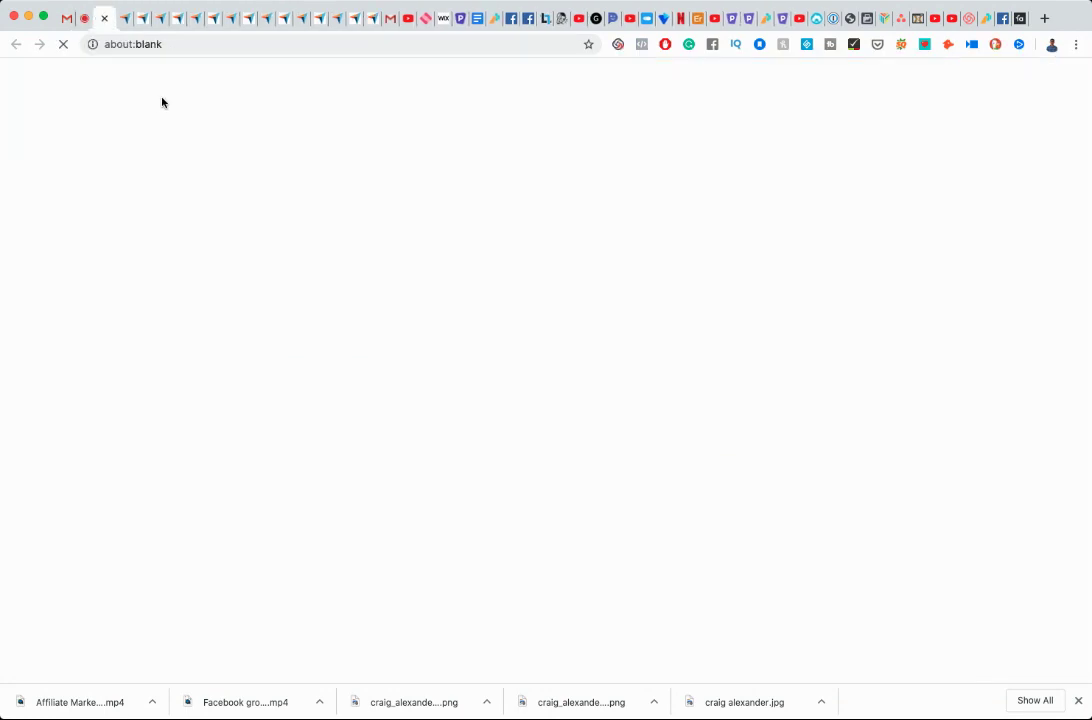
Search Gmail for 'hunter.io capterra'.
{"action": "left_click", "coordinate": [66, 19]}
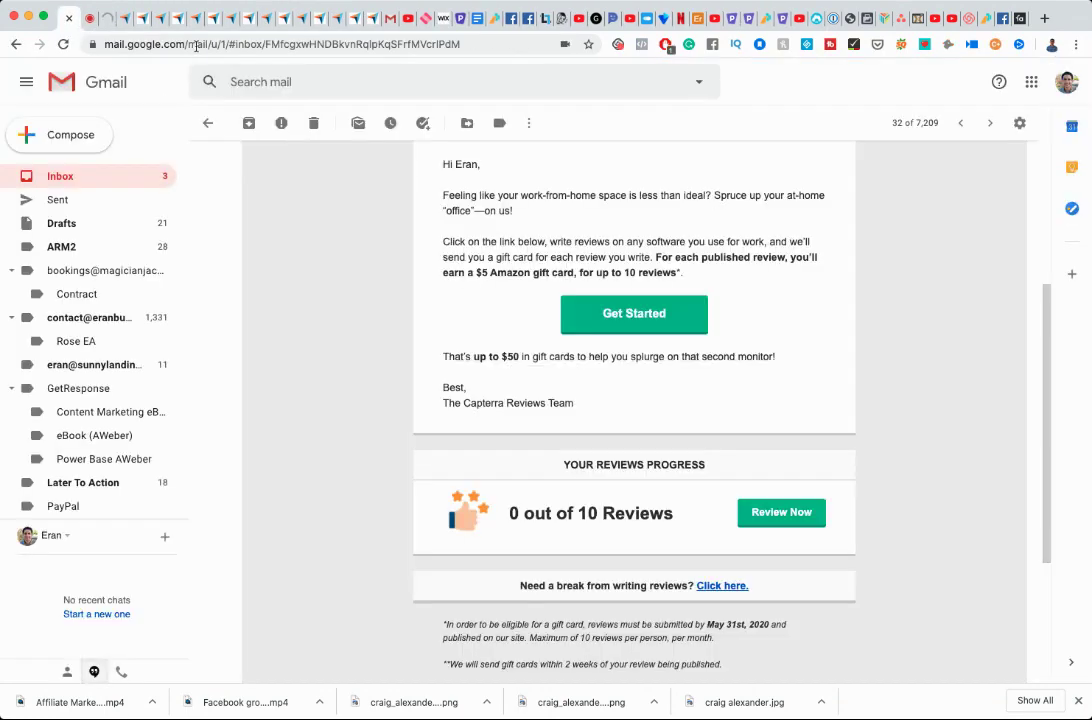
{"action": "left_click", "coordinate": [301, 86]}
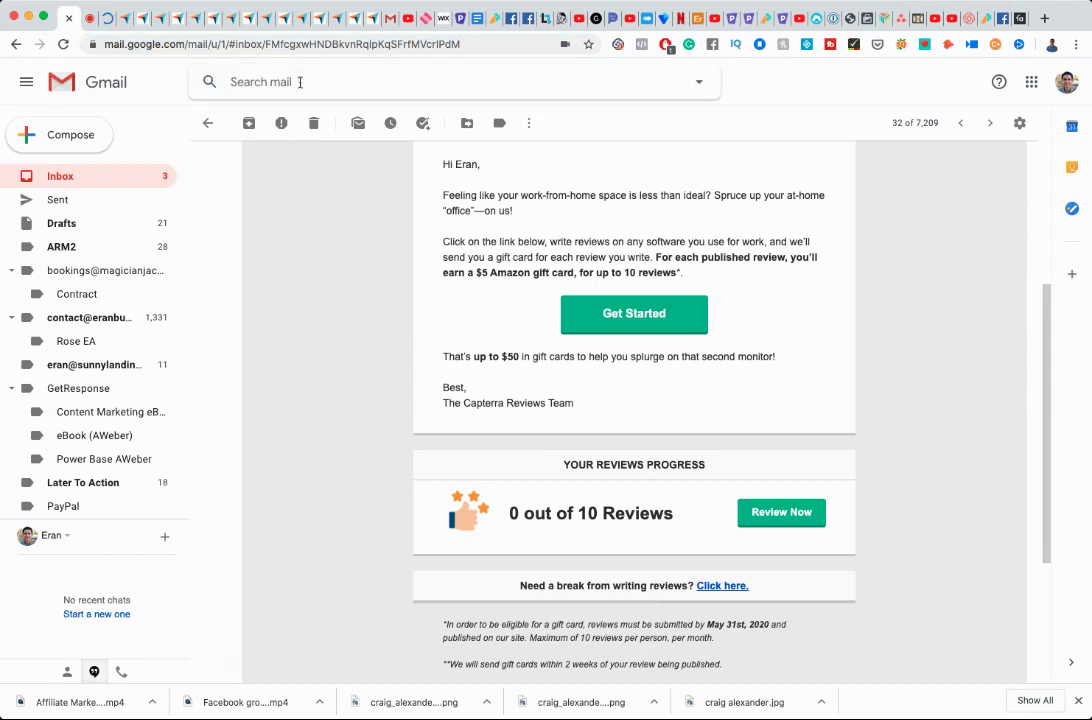
{"action": "type", "text": "hunter"}
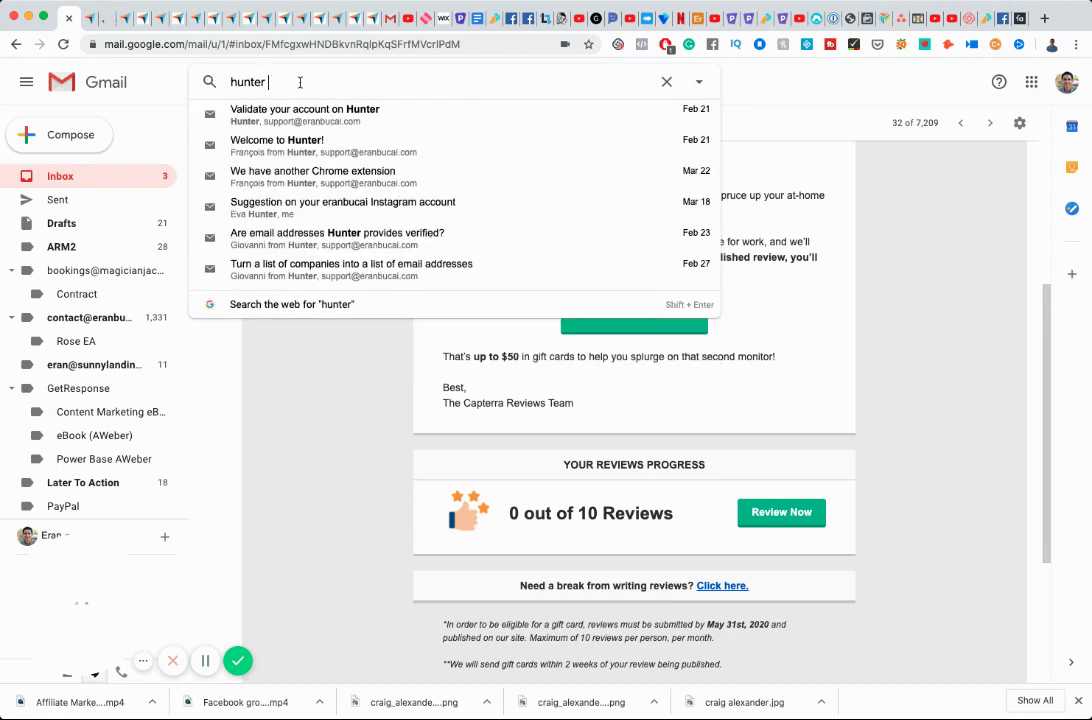
{"action": "type", "text": ".io"}
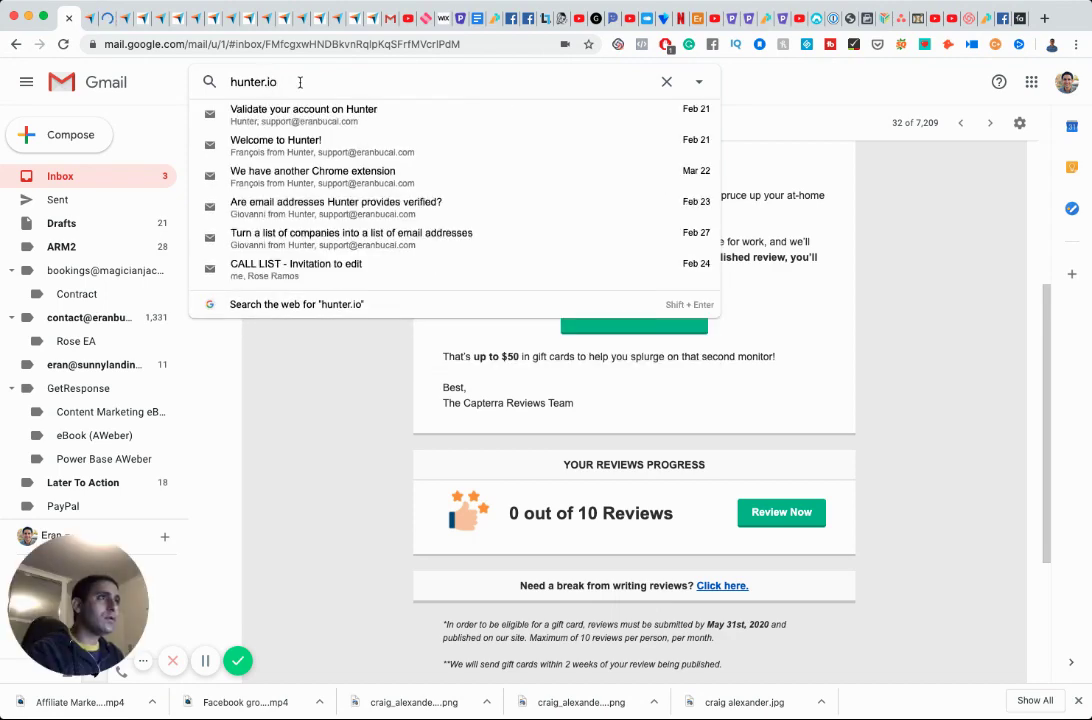
{"action": "type", "text": " capterra"}
{"action": "key", "text": "Return"}
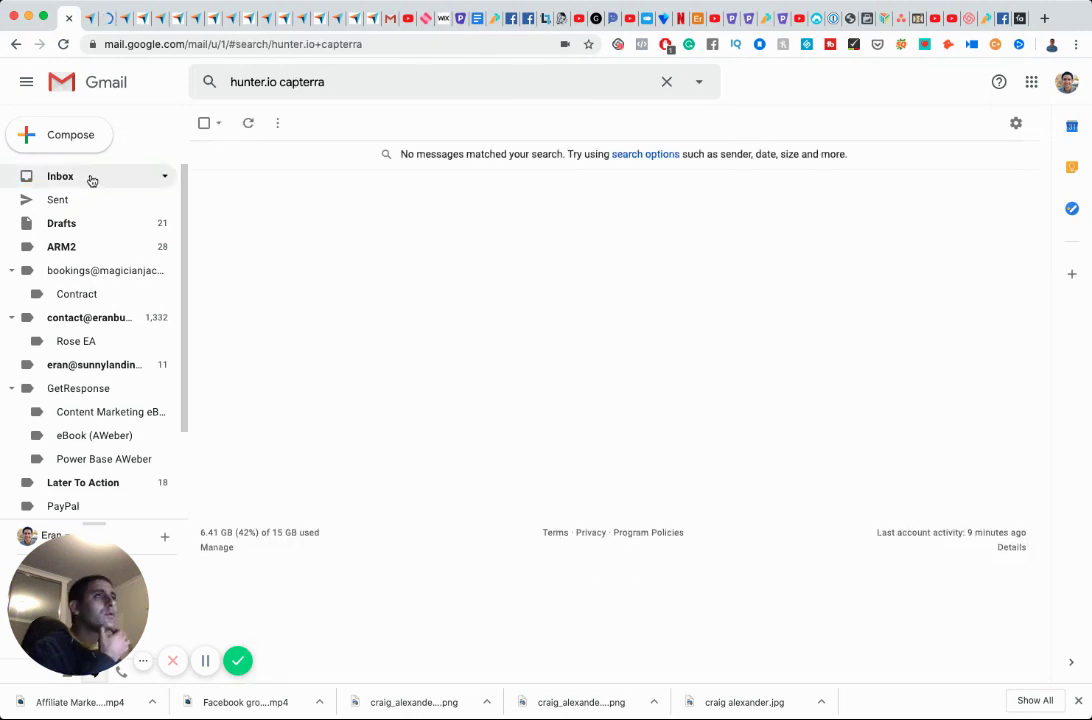
Read the Capterra Reviews Team confirmation thread, then return to the Hunter review tab.
{"action": "left_click", "coordinate": [91, 179]}
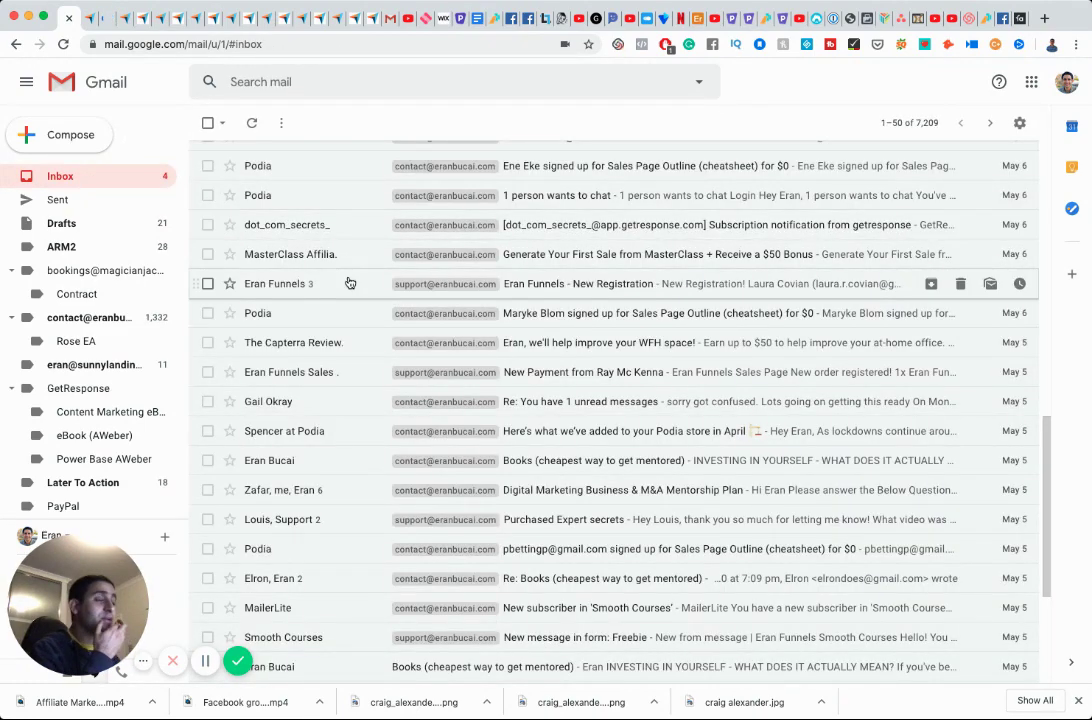
{"action": "scroll", "coordinate": [341, 283], "scroll_direction": "up", "scroll_amount": 10}
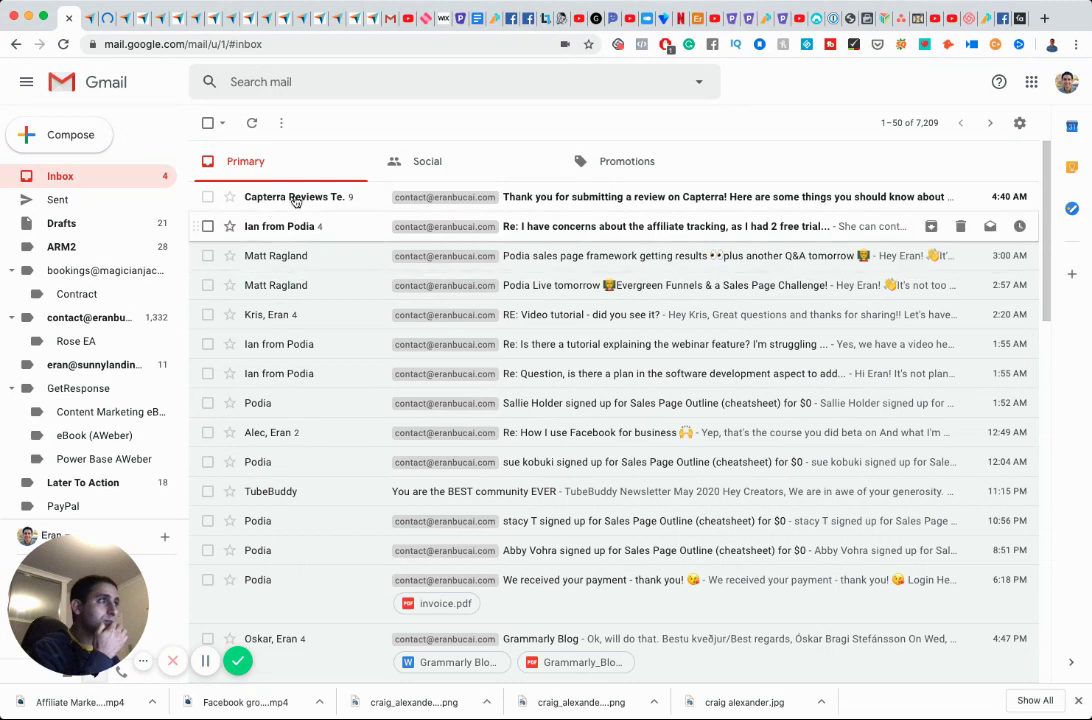
{"action": "left_click", "coordinate": [262, 196]}
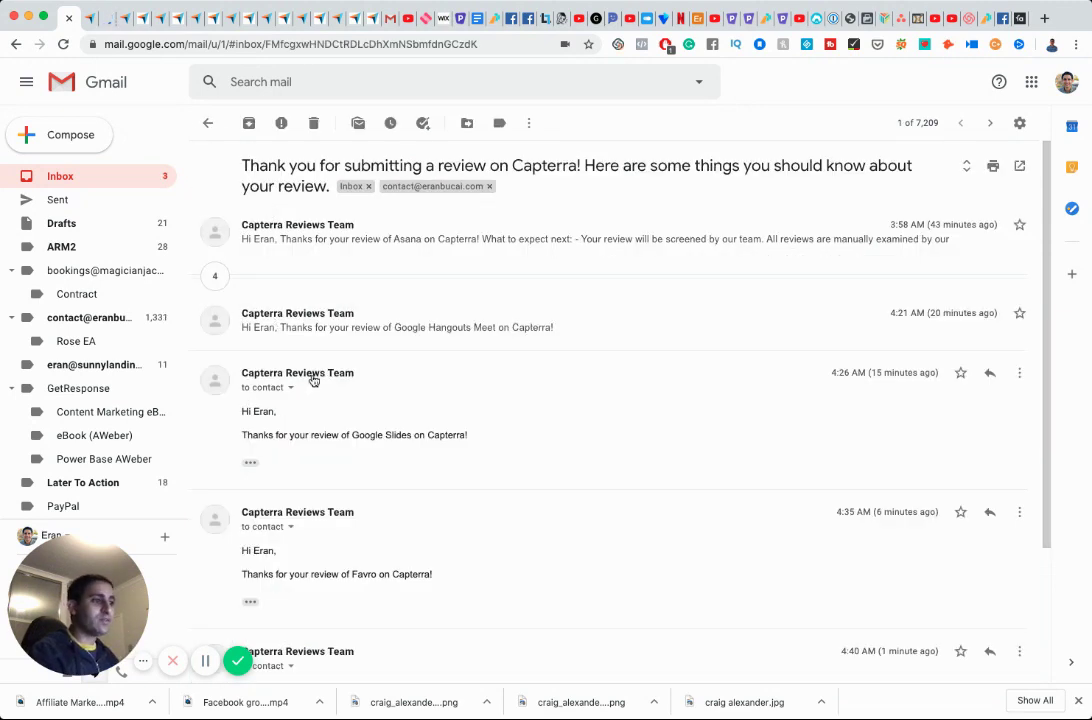
{"action": "scroll", "coordinate": [313, 380], "scroll_direction": "down", "scroll_amount": 3}
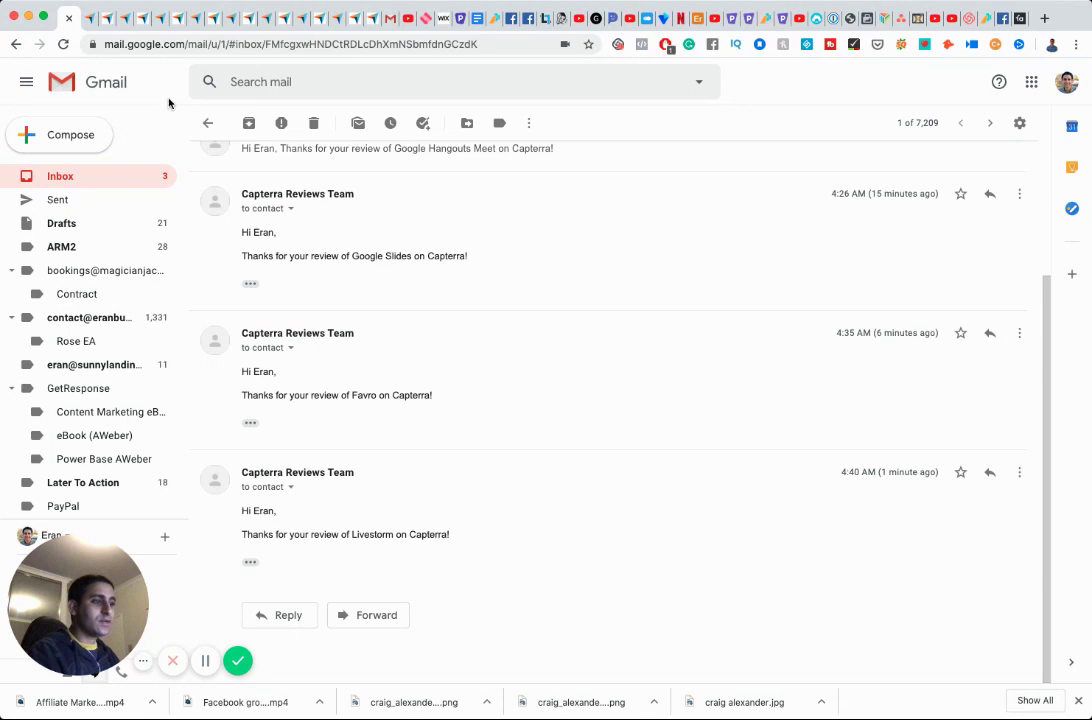
{"action": "left_click", "coordinate": [88, 20]}
{"action": "left_click", "coordinate": [105, 20]}
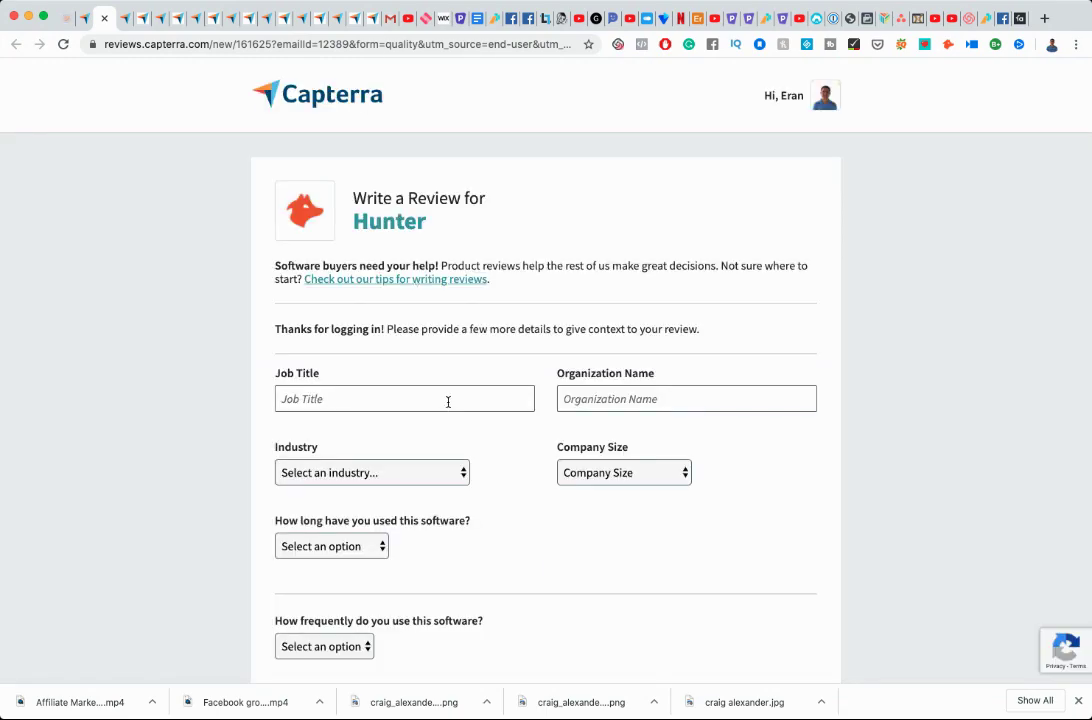
Enter job title 'Entrepreneur' and the organization name.
{"action": "left_click", "coordinate": [447, 400]}
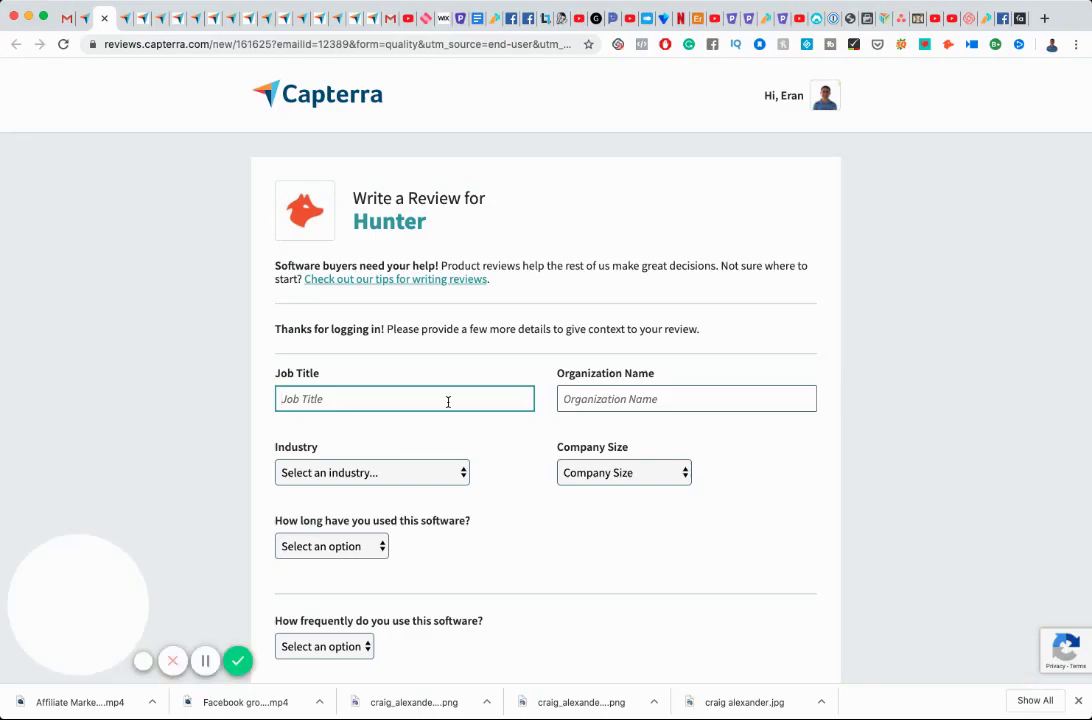
{"action": "type", "text": "Entrepreneur"}
{"action": "key", "text": "Tab"}
{"action": "type", "text": "E"}
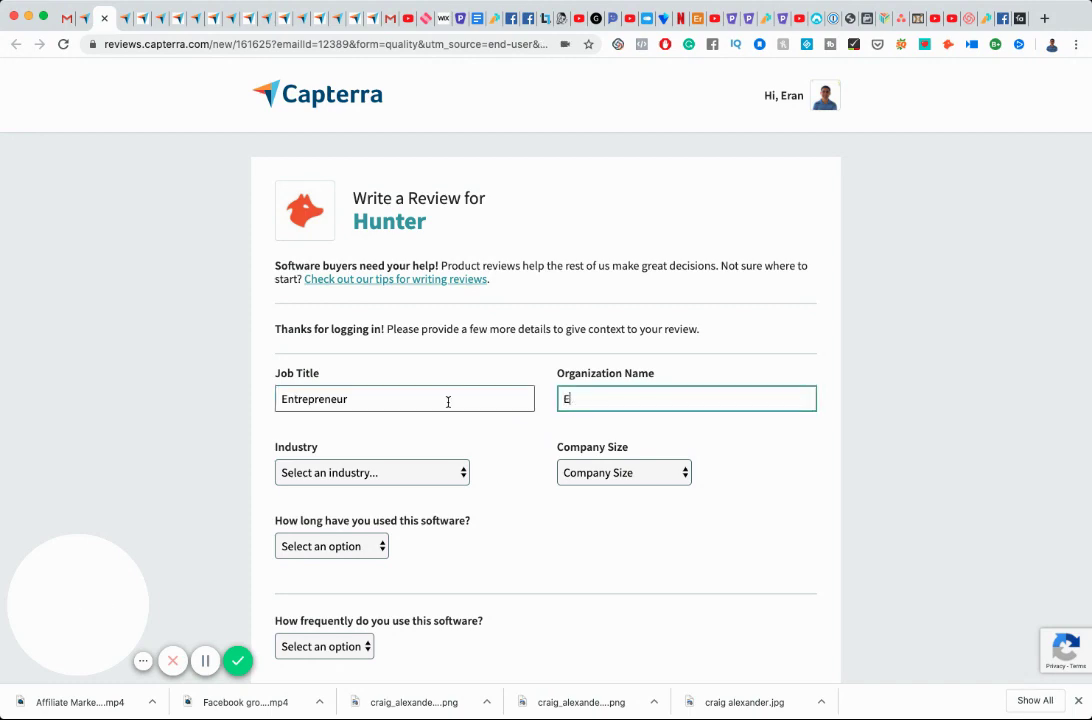
{"action": "type", "text": "ran Bucai"}
{"action": "scroll", "coordinate": [446, 402], "scroll_direction": "down", "scroll_amount": 5}
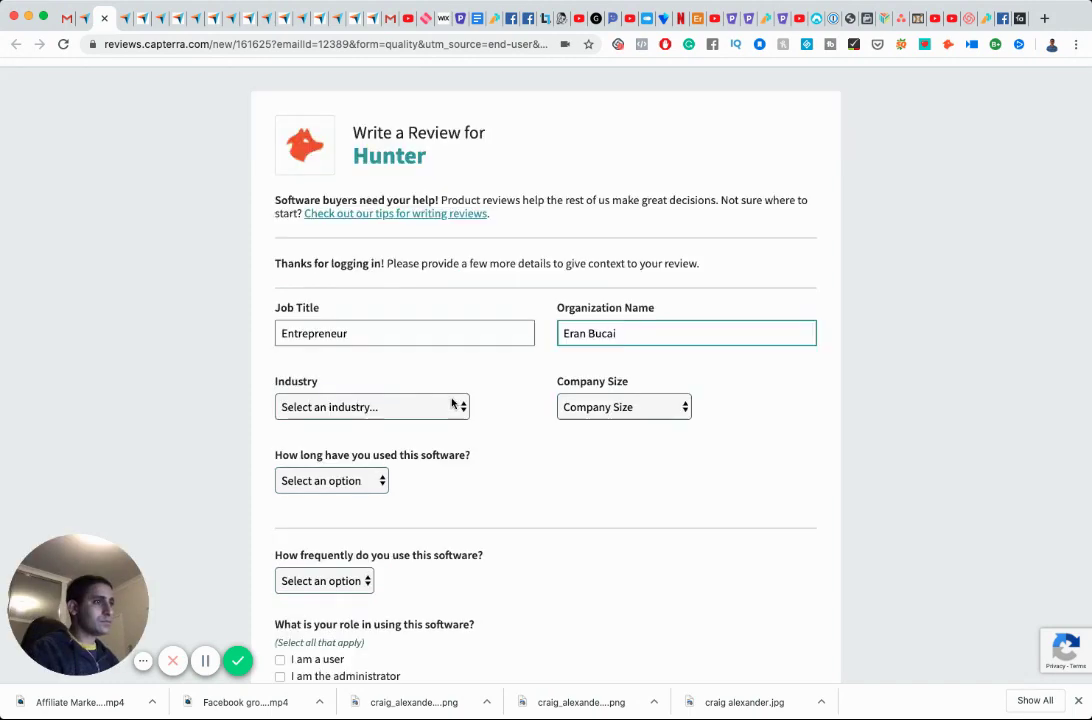
Set Industry to E-Learning, Company Size to Myself Only, usage Free trial, frequency Other.
{"action": "key", "text": "Tab"}
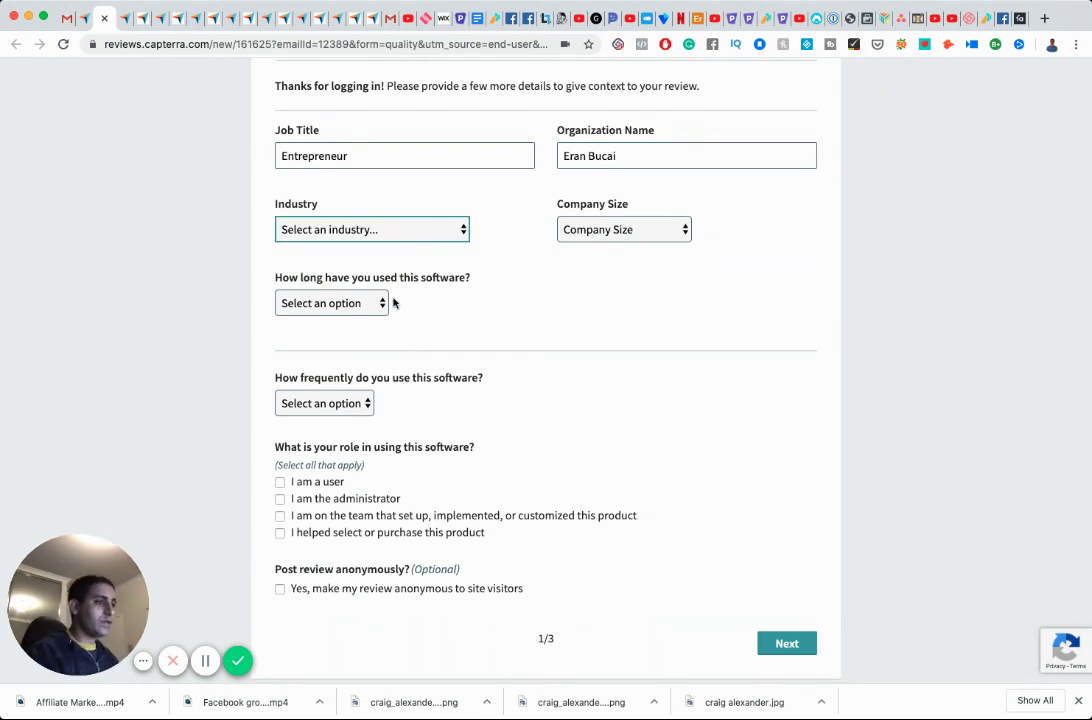
{"action": "key", "text": "e"}
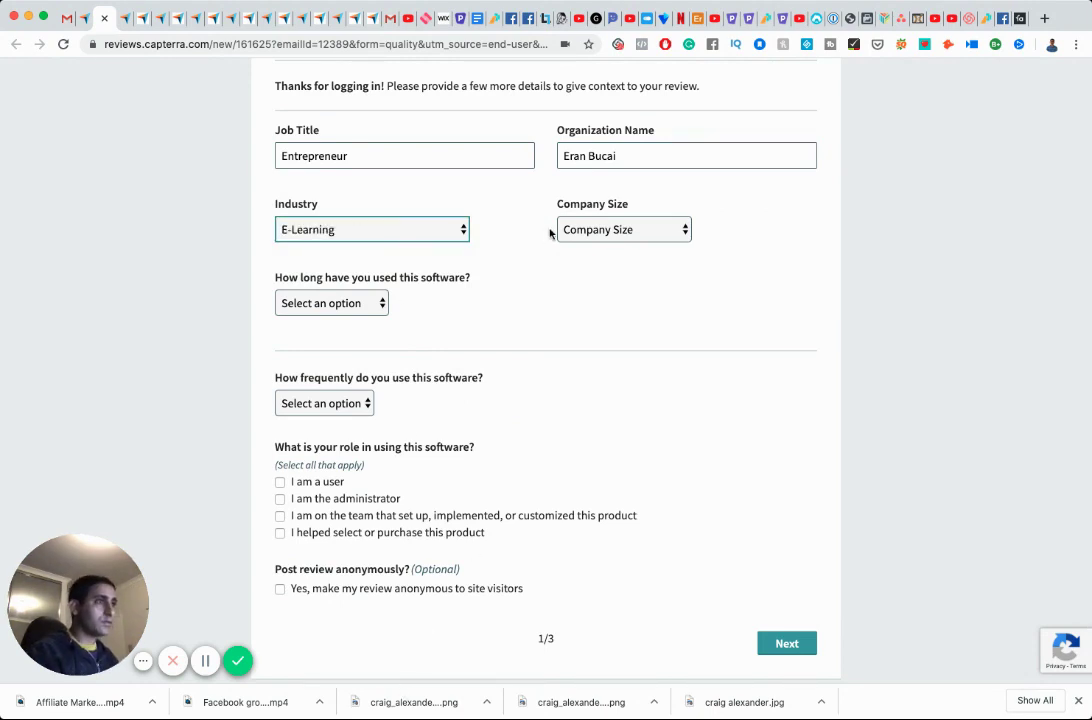
{"action": "key", "text": "Tab"}
{"action": "key", "text": "m"}
{"action": "key", "text": "Tab"}
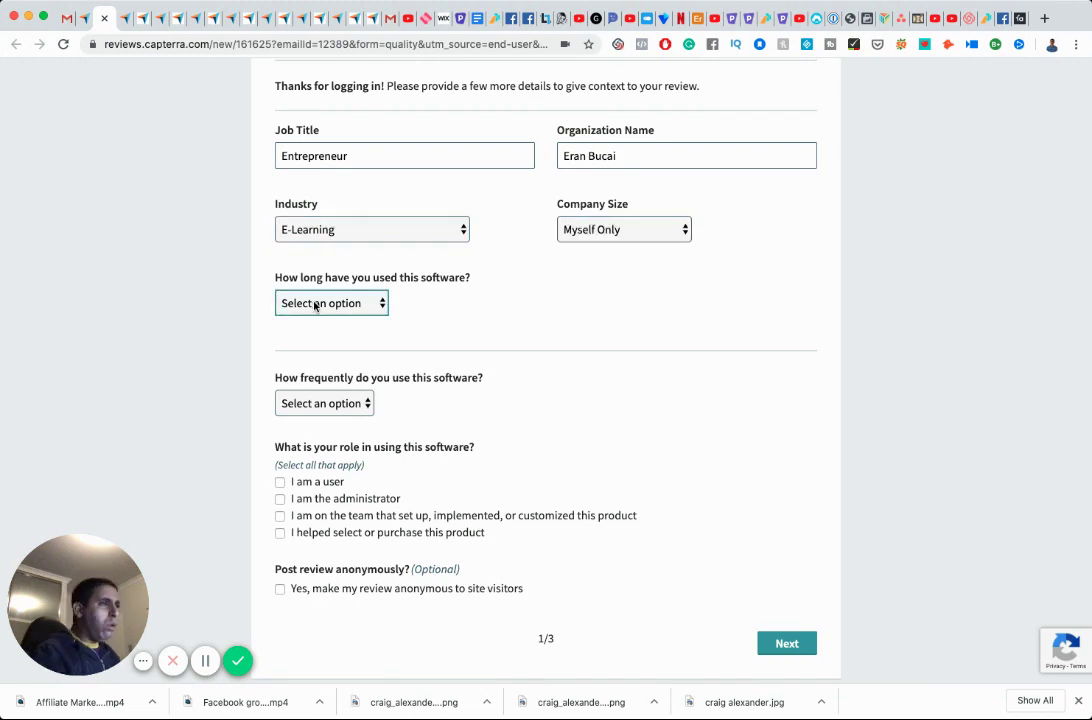
{"action": "key", "text": "f"}
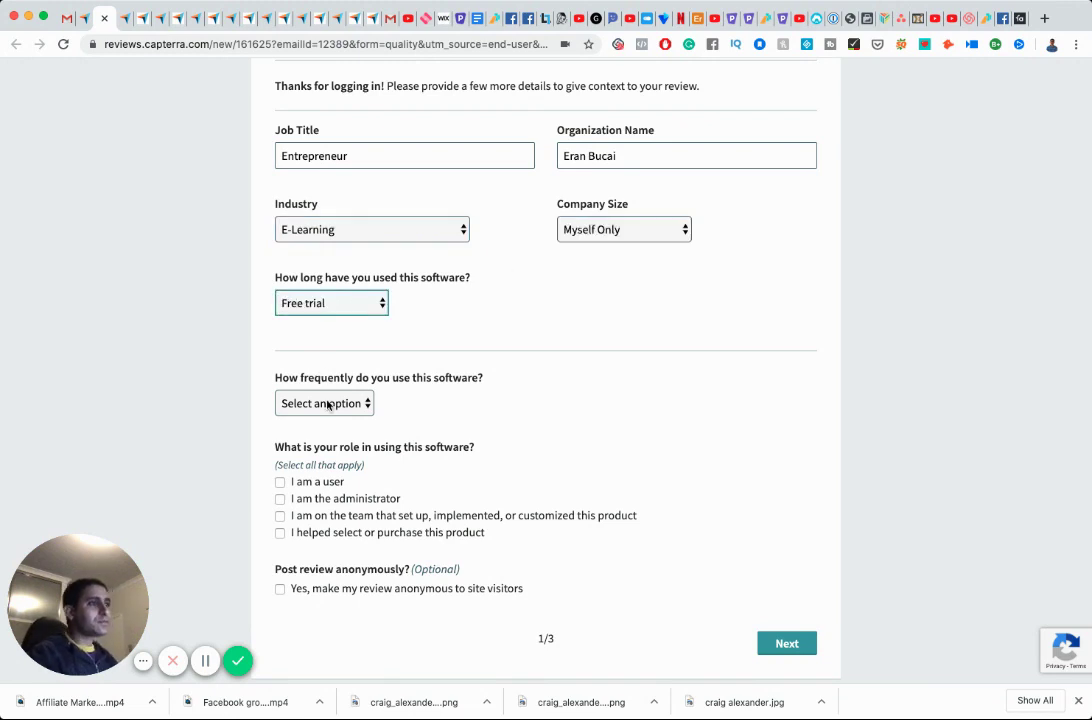
{"action": "key", "text": "Tab"}
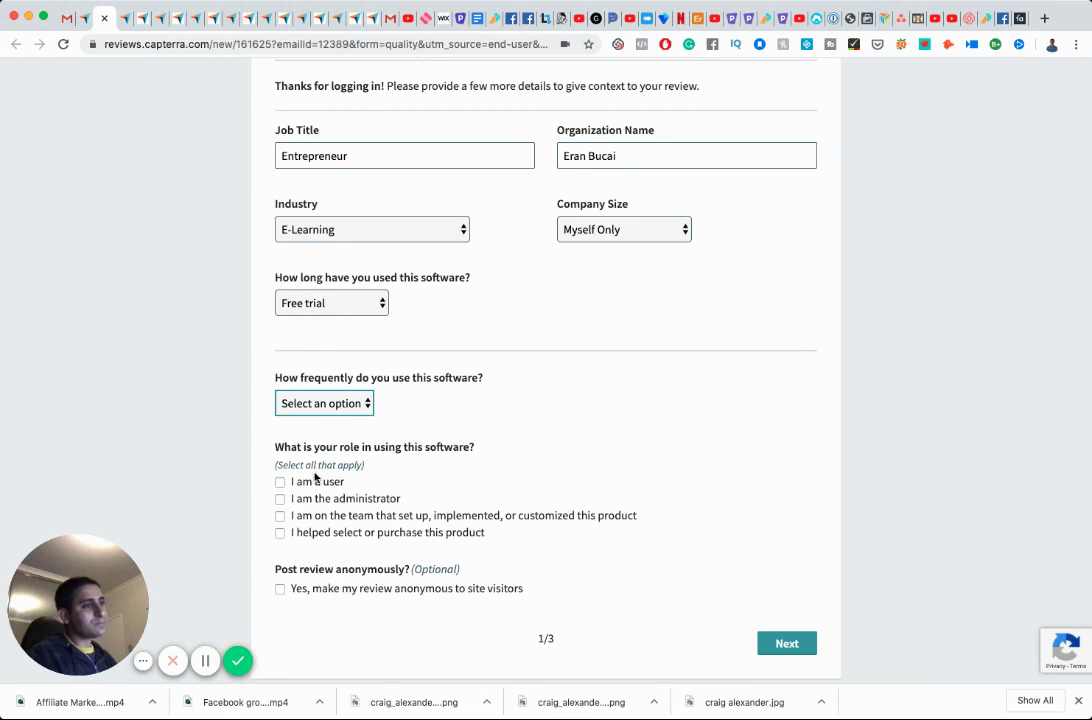
{"action": "key", "text": "o"}
Tick user, administrator and purchase-helper roles, post anonymously, and continue to ratings.
{"action": "left_click", "coordinate": [280, 482]}
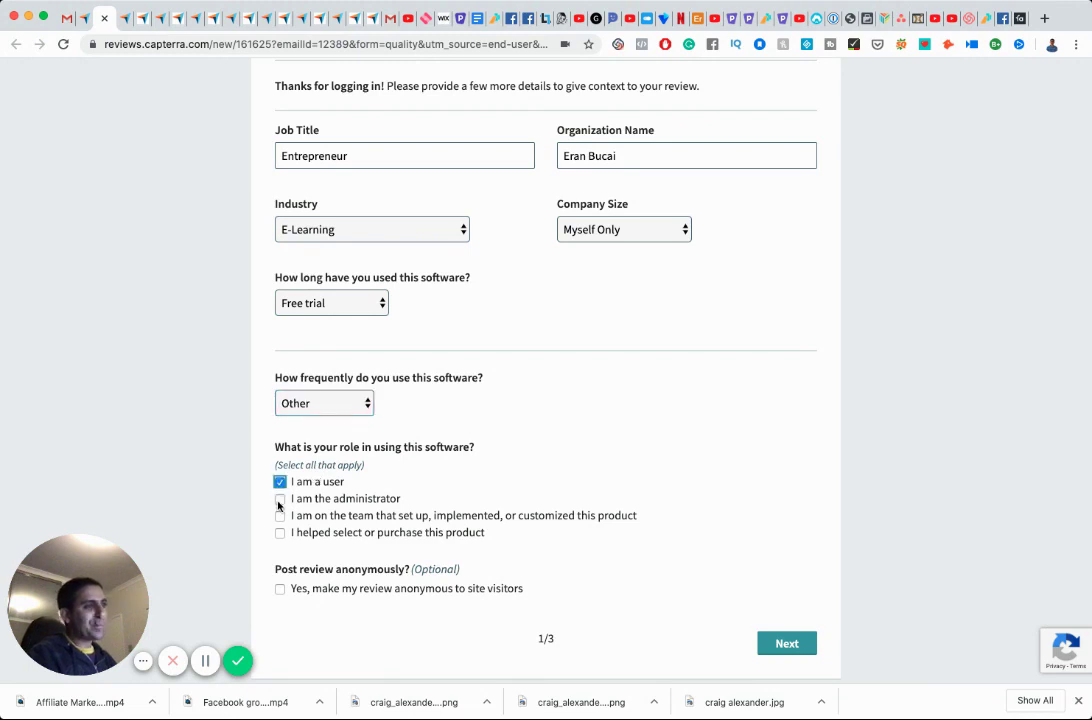
{"action": "left_click", "coordinate": [280, 498]}
{"action": "left_click", "coordinate": [280, 533]}
{"action": "left_click", "coordinate": [280, 589]}
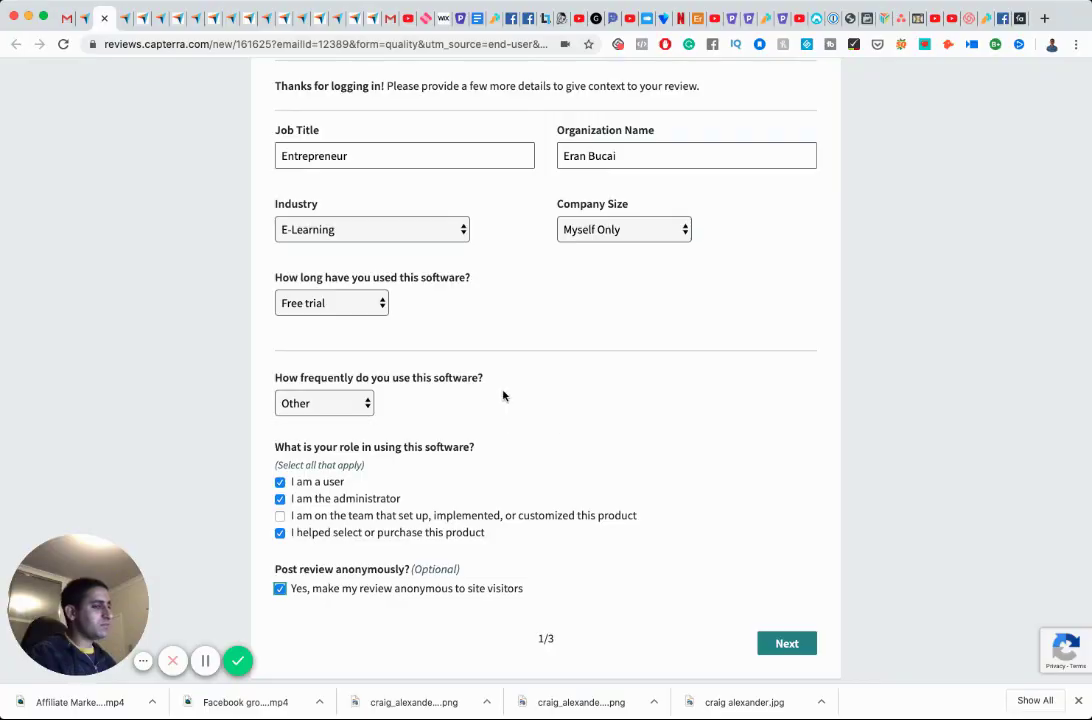
{"action": "key", "text": "Return"}
Give Hunter five stars for quality, ease, features and value, recommend 10, and continue.
{"action": "left_click", "coordinate": [354, 353]}
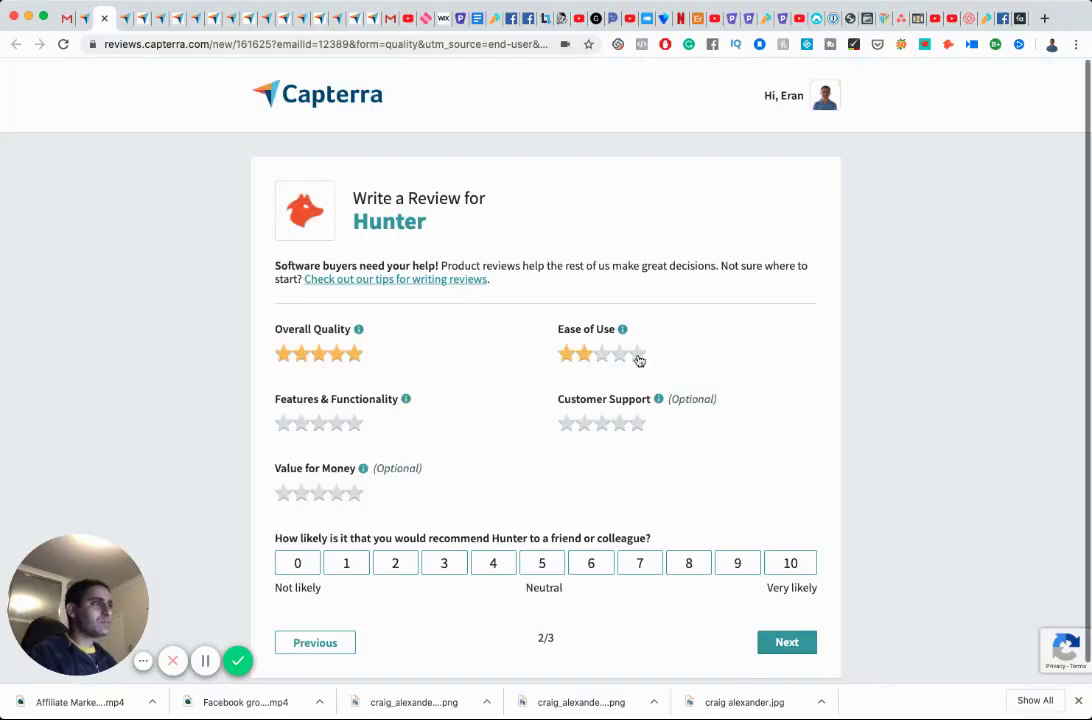
{"action": "left_click", "coordinate": [637, 356]}
{"action": "left_click", "coordinate": [354, 423]}
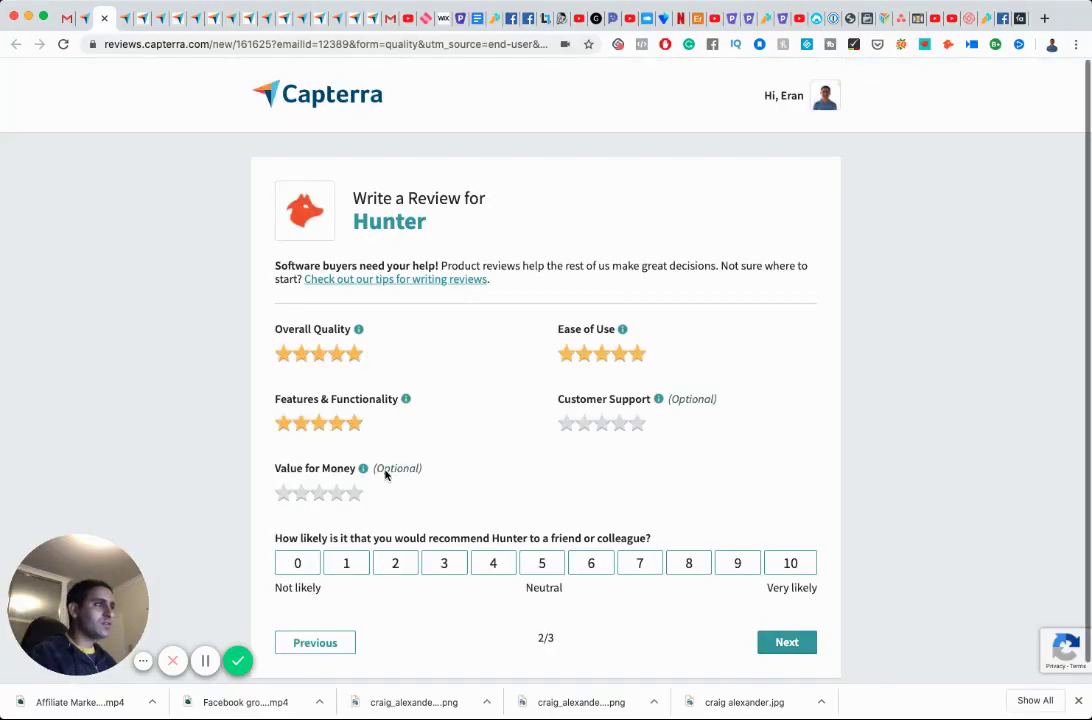
{"action": "left_click", "coordinate": [354, 492]}
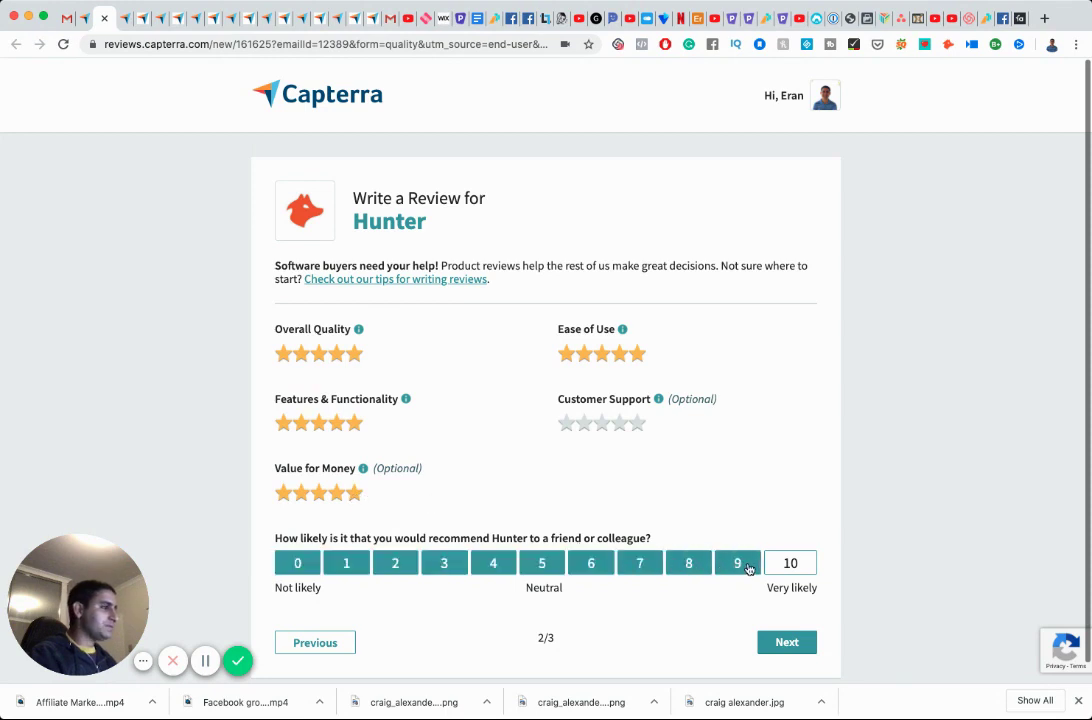
{"action": "left_click", "coordinate": [787, 564]}
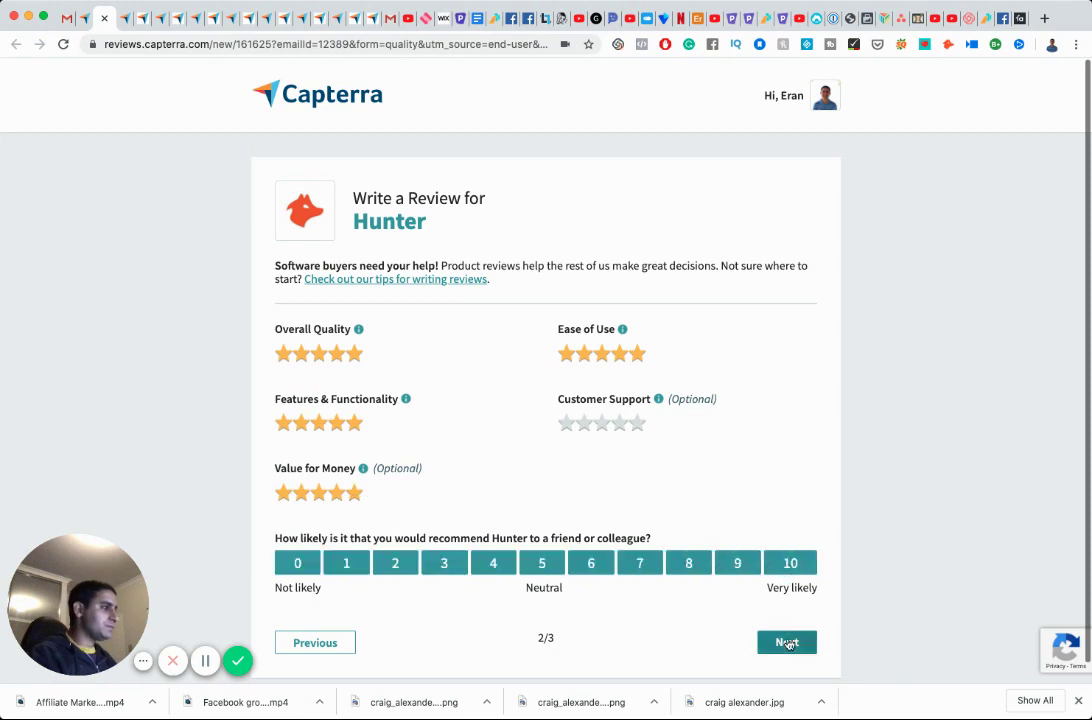
{"action": "left_click", "coordinate": [787, 642]}
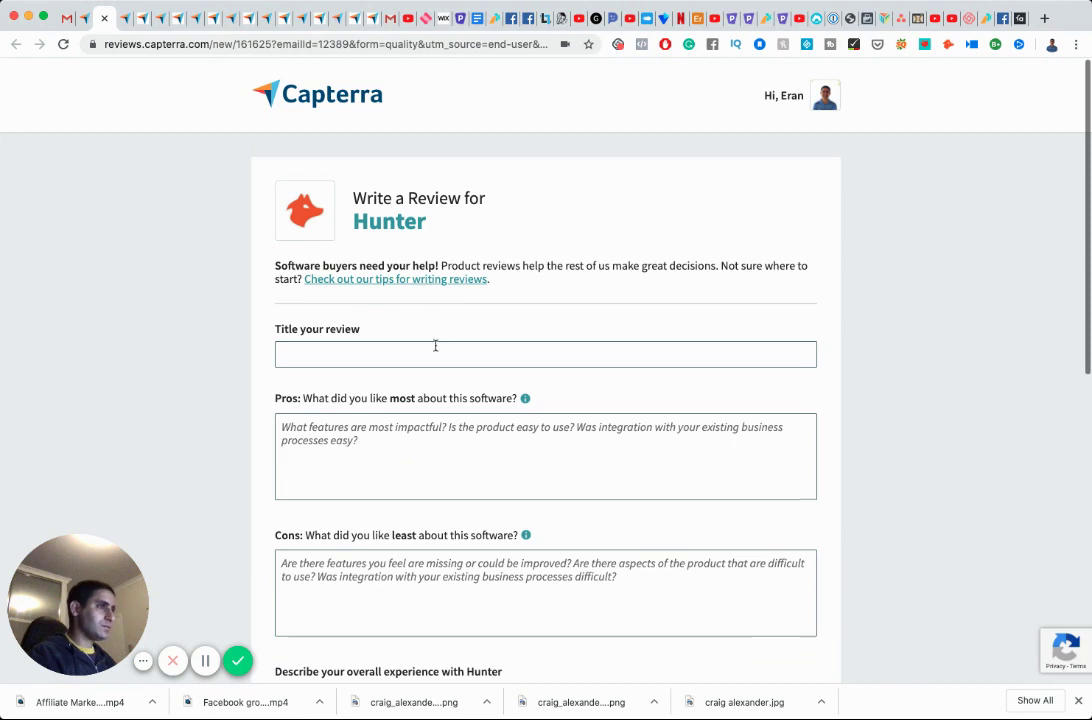
Title the review 'used it when searching for emails for a client's data base'.
{"action": "left_click", "coordinate": [435, 352]}
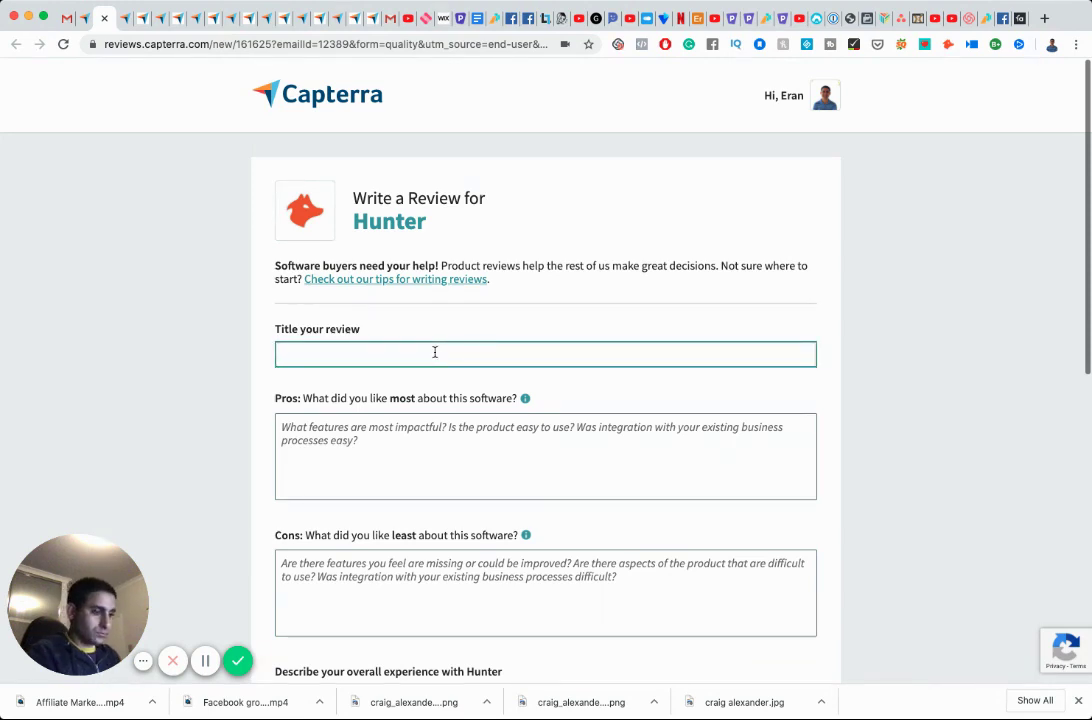
{"action": "type", "text": "used "}
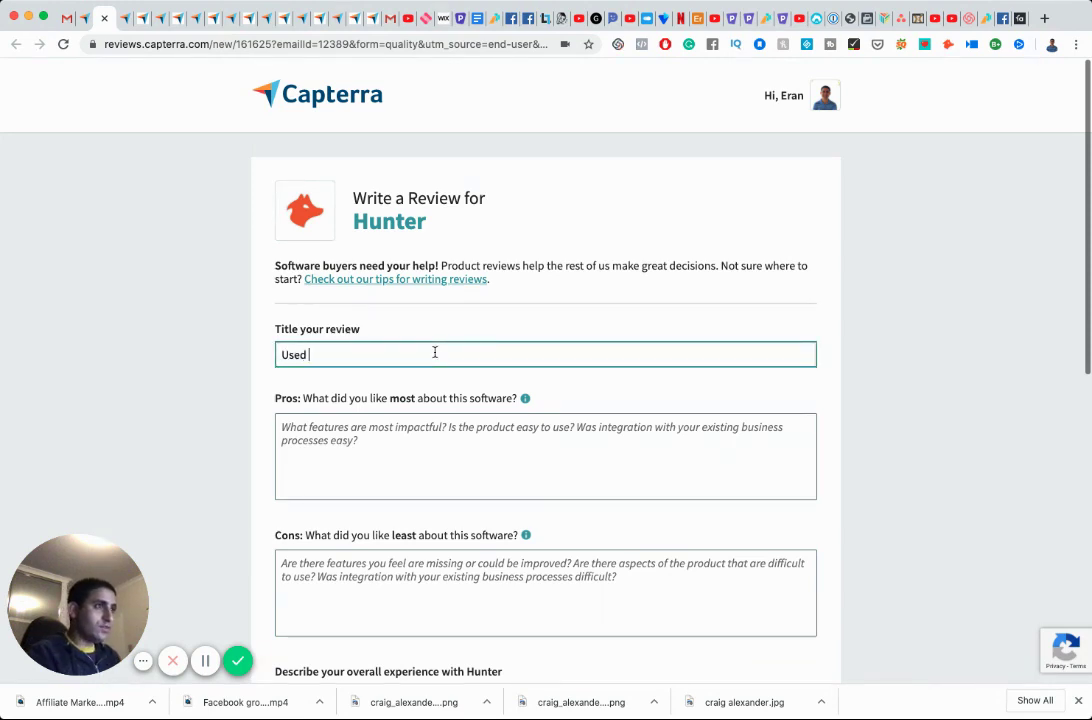
{"action": "type", "text": "it when sear"}
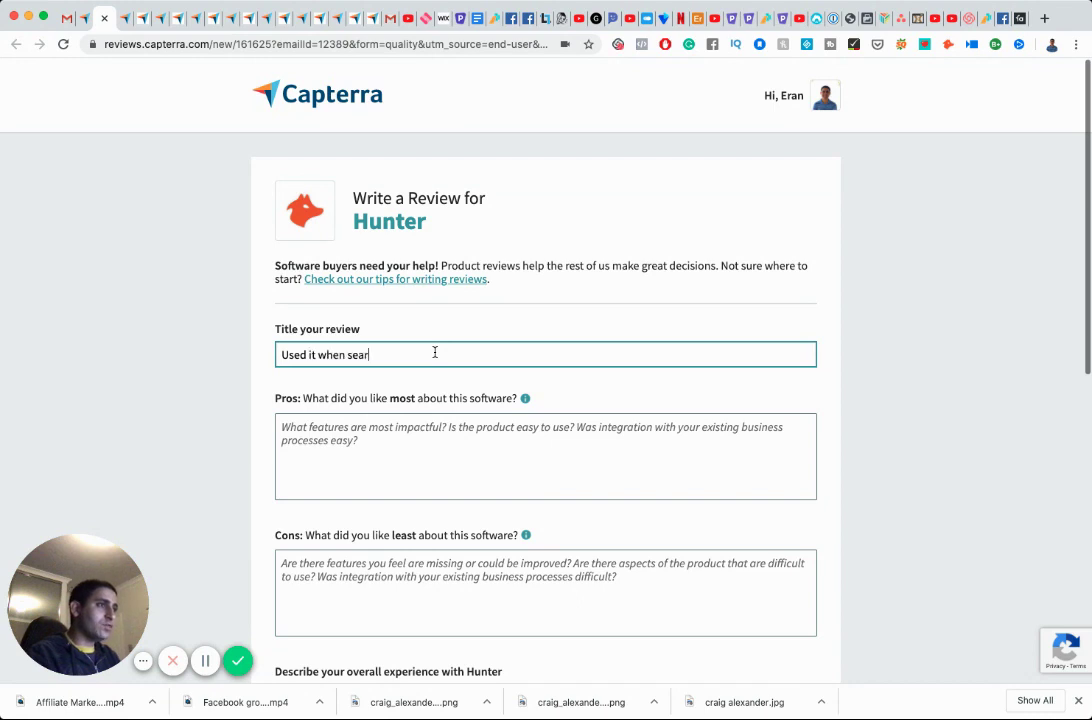
{"action": "type", "text": "ching for emails for a "}
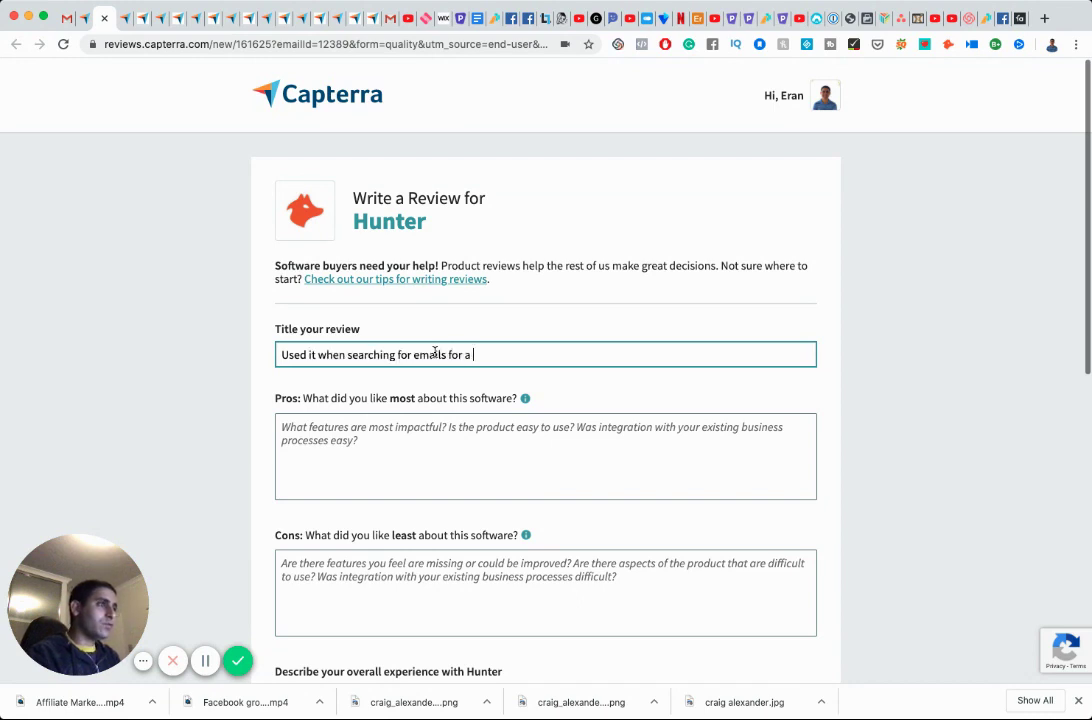
{"action": "type", "text": "client's data b"}
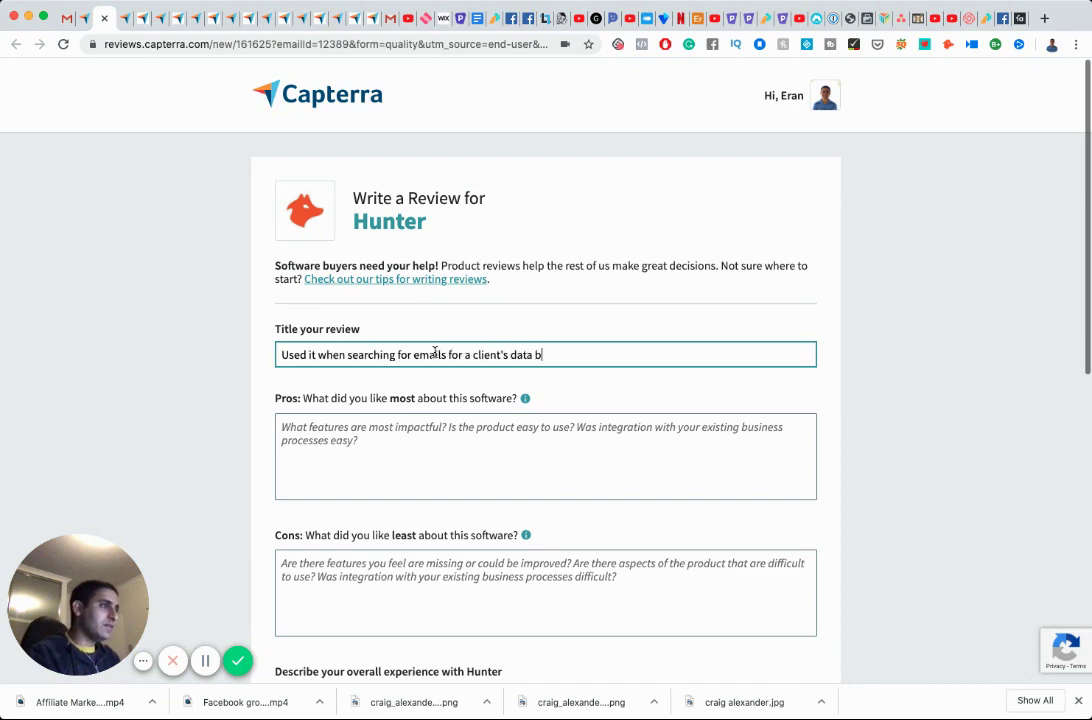
{"action": "key", "text": "BackSpace"}
{"action": "key", "text": "BackSpace"}
{"action": "type", "text": "base"}
Write Pros: easy to use, clean interface, good quality results, finding emails for 600+ companies.
{"action": "key", "text": "Tab"}
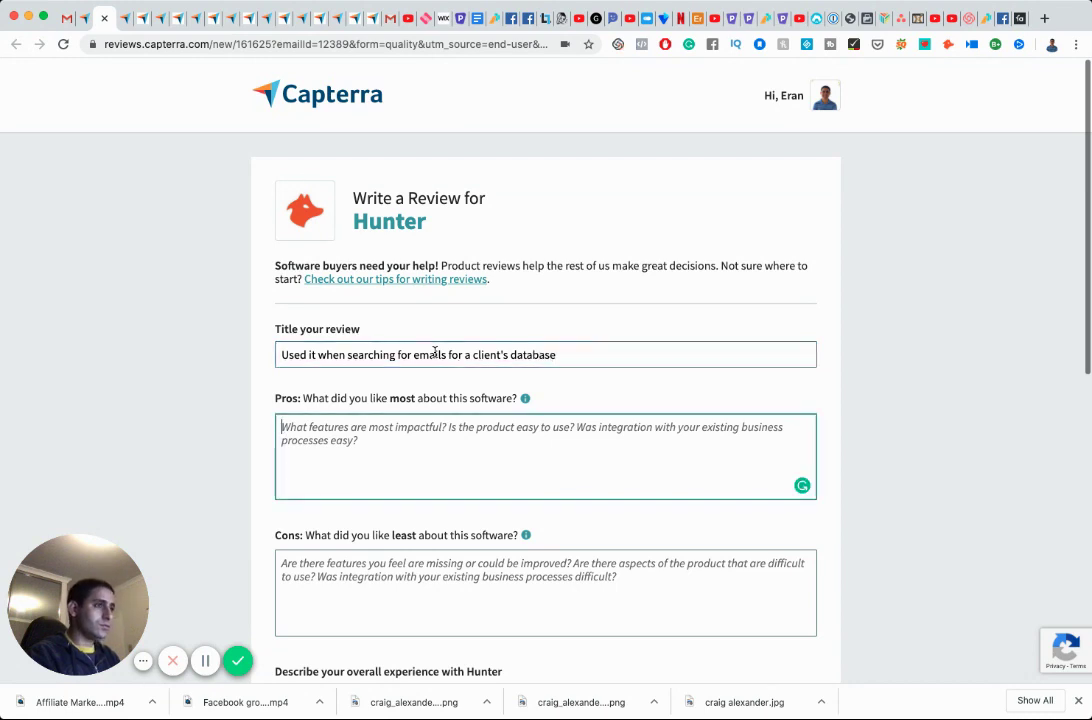
{"action": "type", "text": "Easy to use. "}
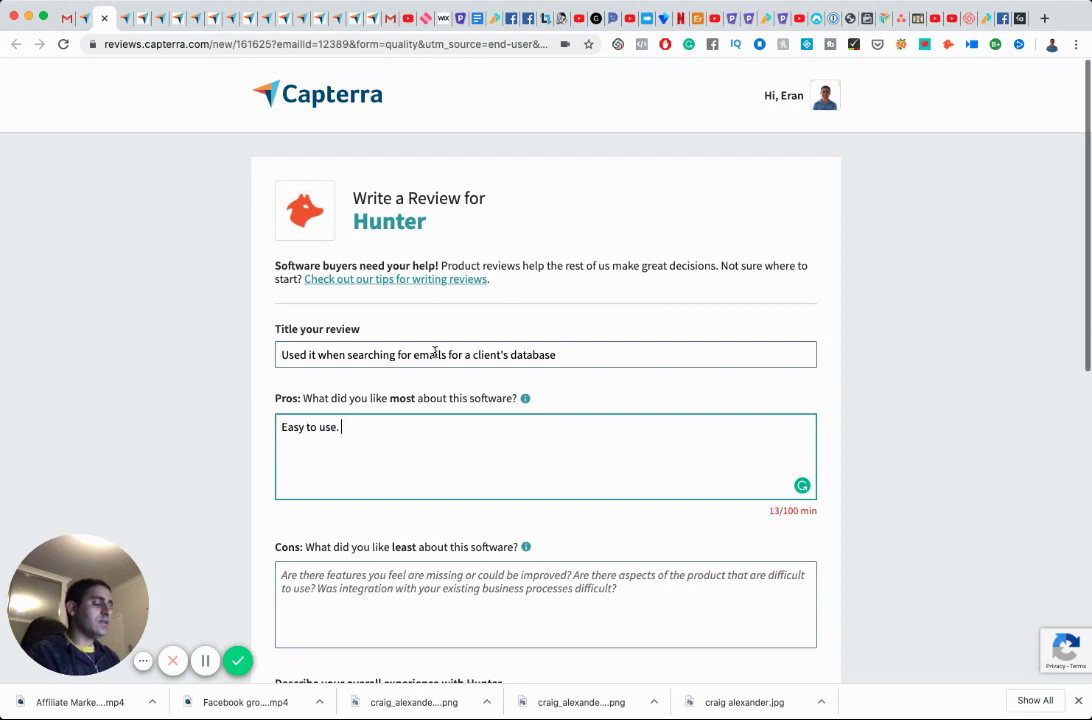
{"action": "type", "text": "Clean intergace. "}
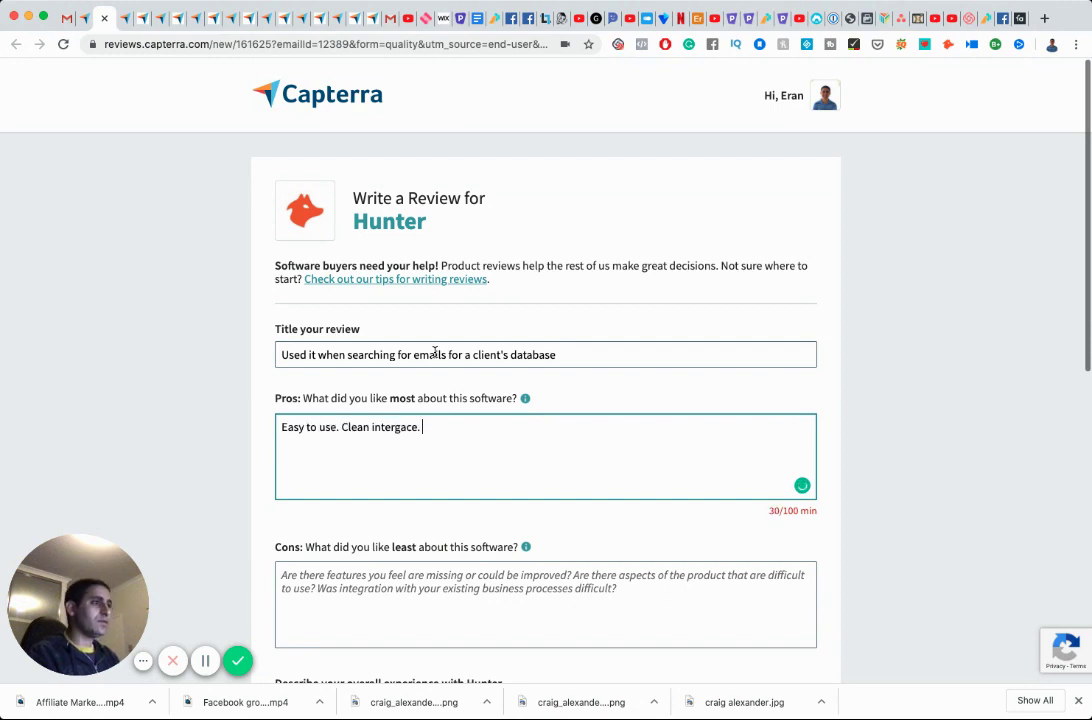
{"action": "type", "text": "Good q"}
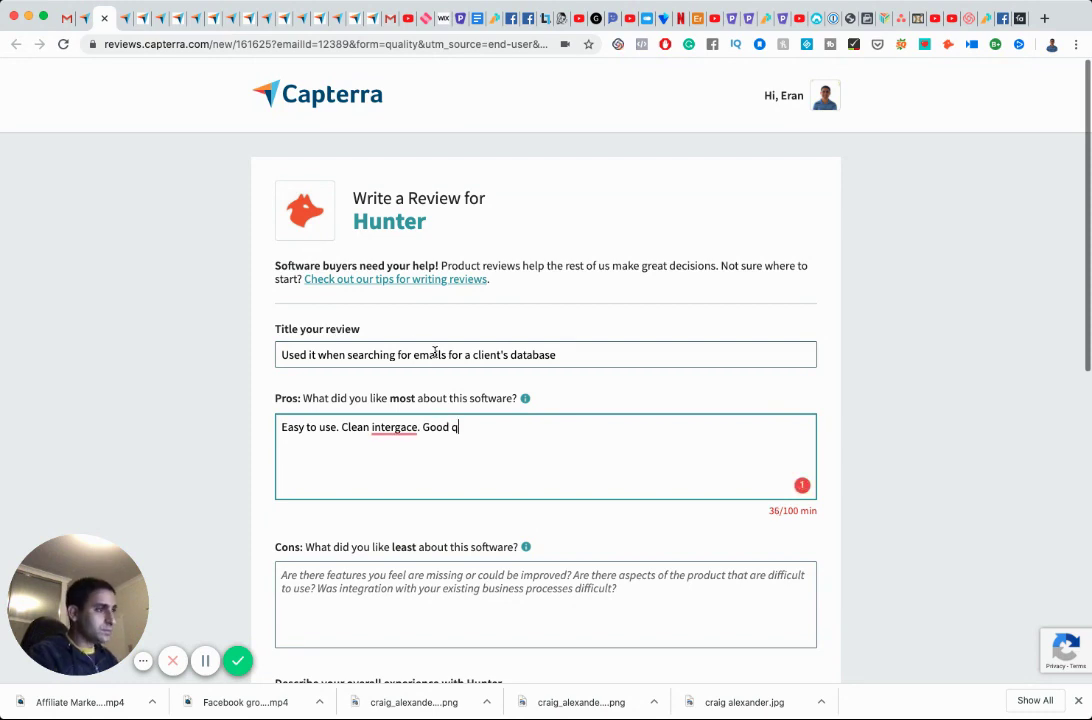
{"action": "type", "text": "uality results."}
{"action": "mouse_move", "coordinate": [398, 428]}
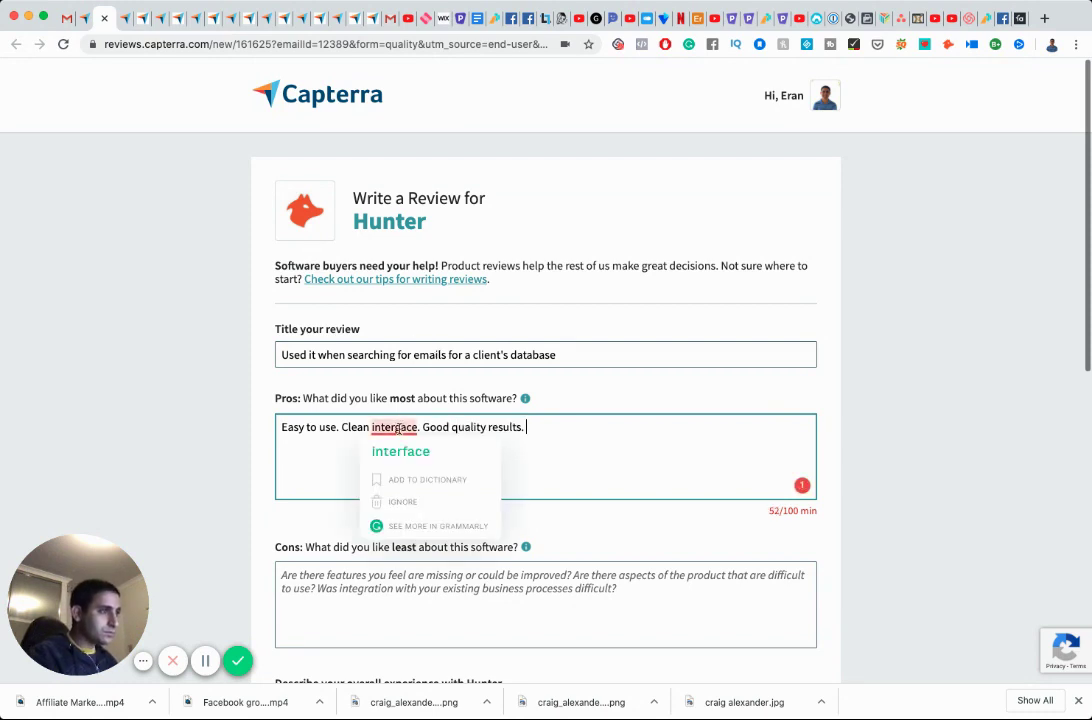
{"action": "left_click", "coordinate": [400, 451]}
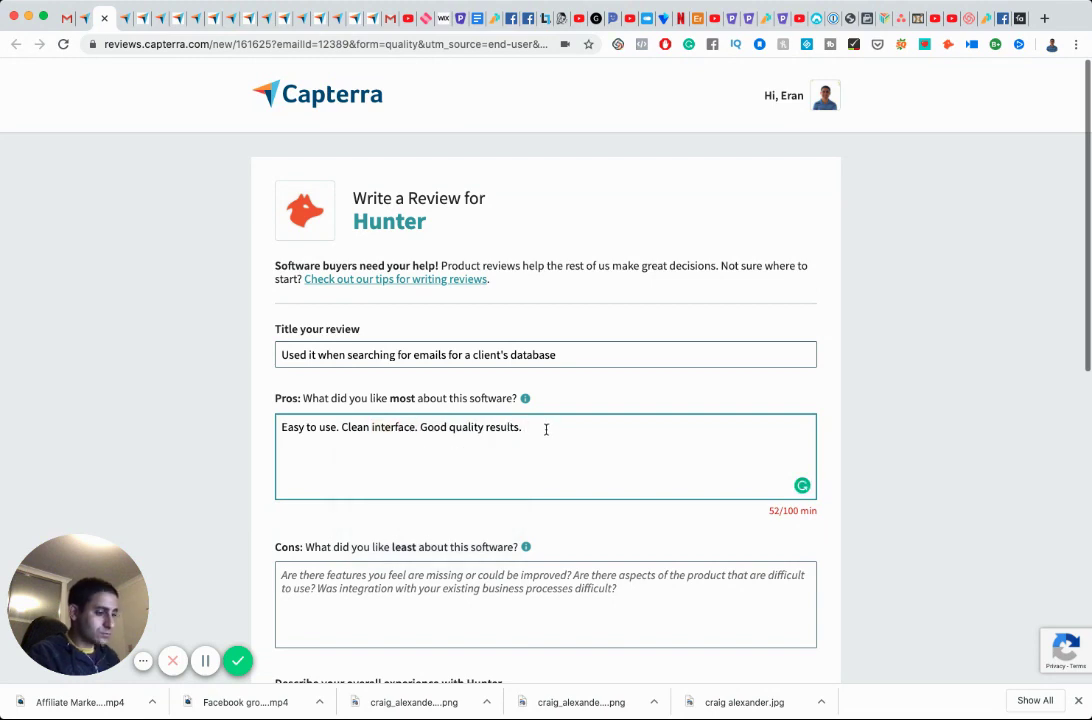
{"action": "type", "text": "My"}
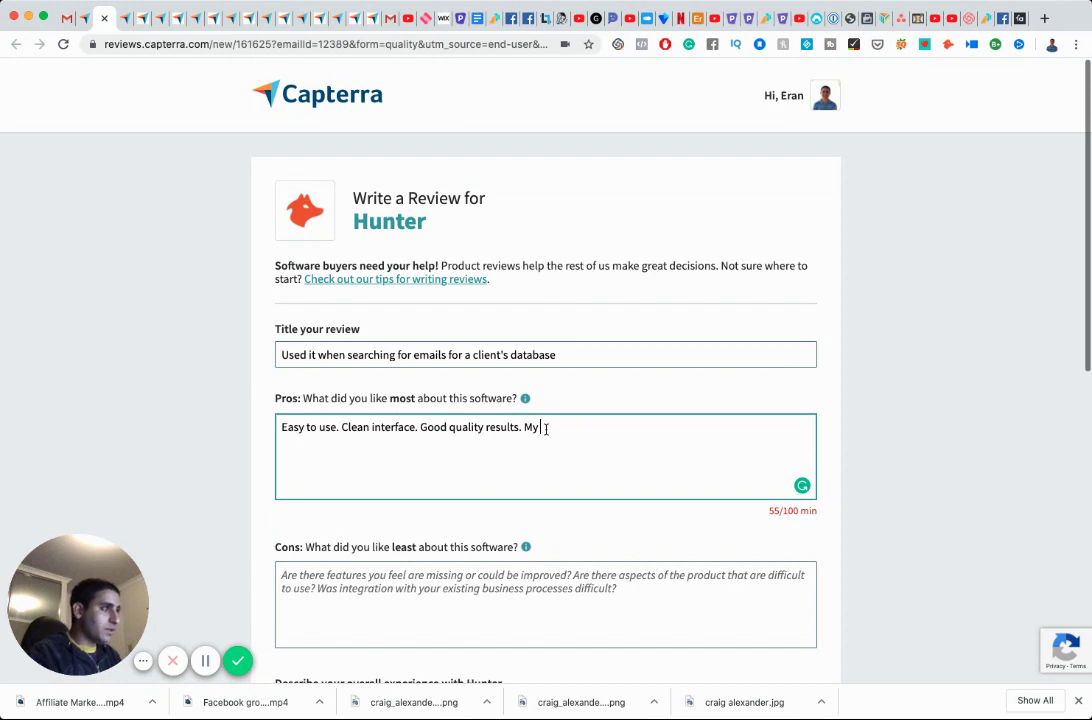
{"action": "type", "text": "client gave me a list of 600+ "}
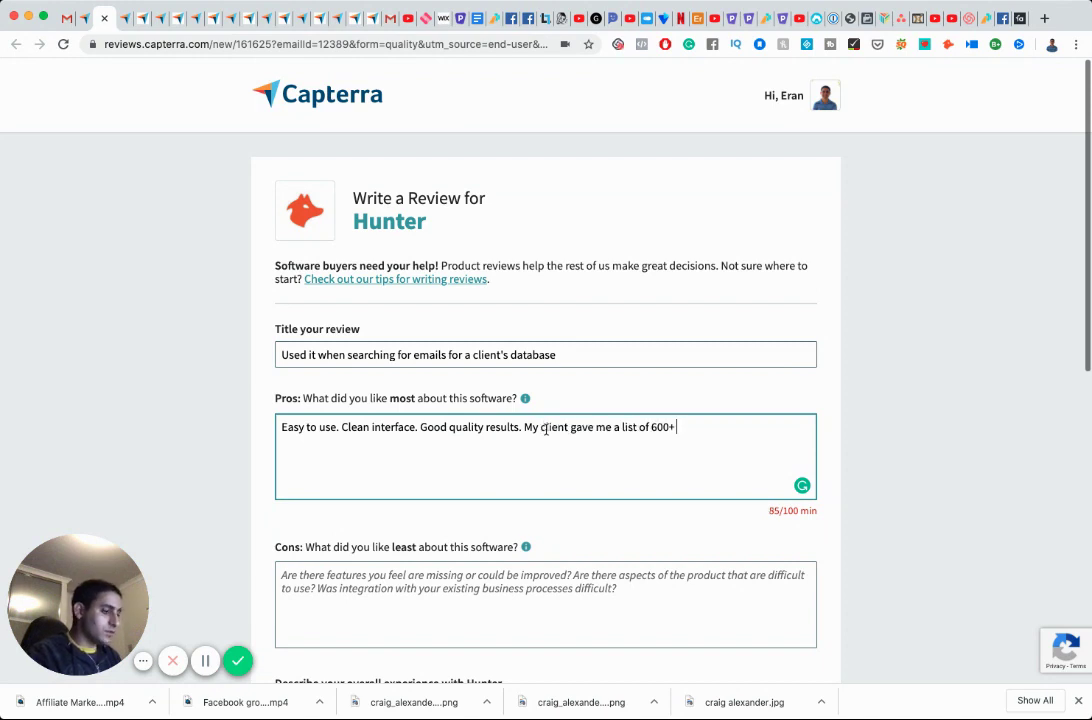
{"action": "type", "text": "companies and "}
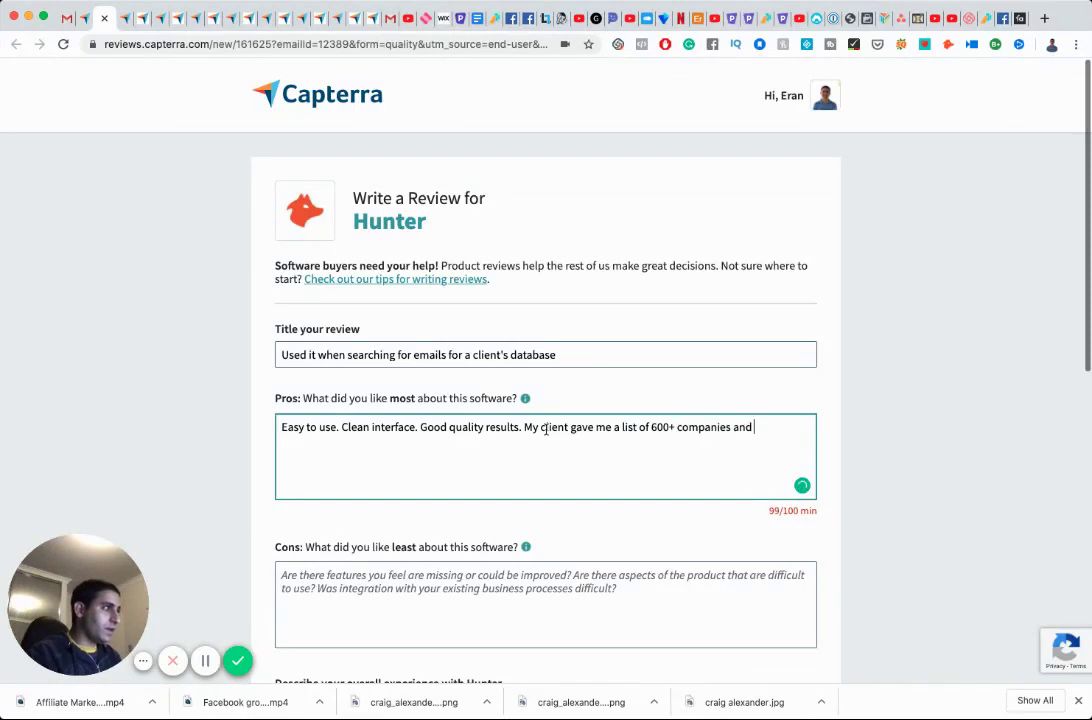
{"action": "type", "text": "requested I find t"}
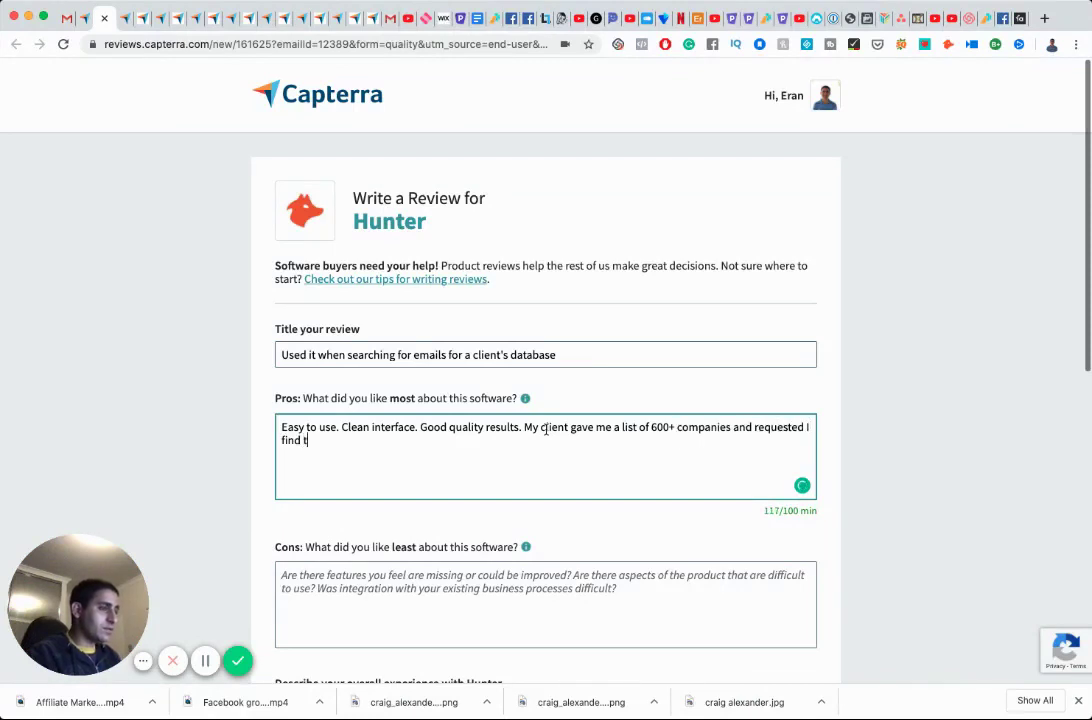
{"action": "type", "text": "heir emails. I "}
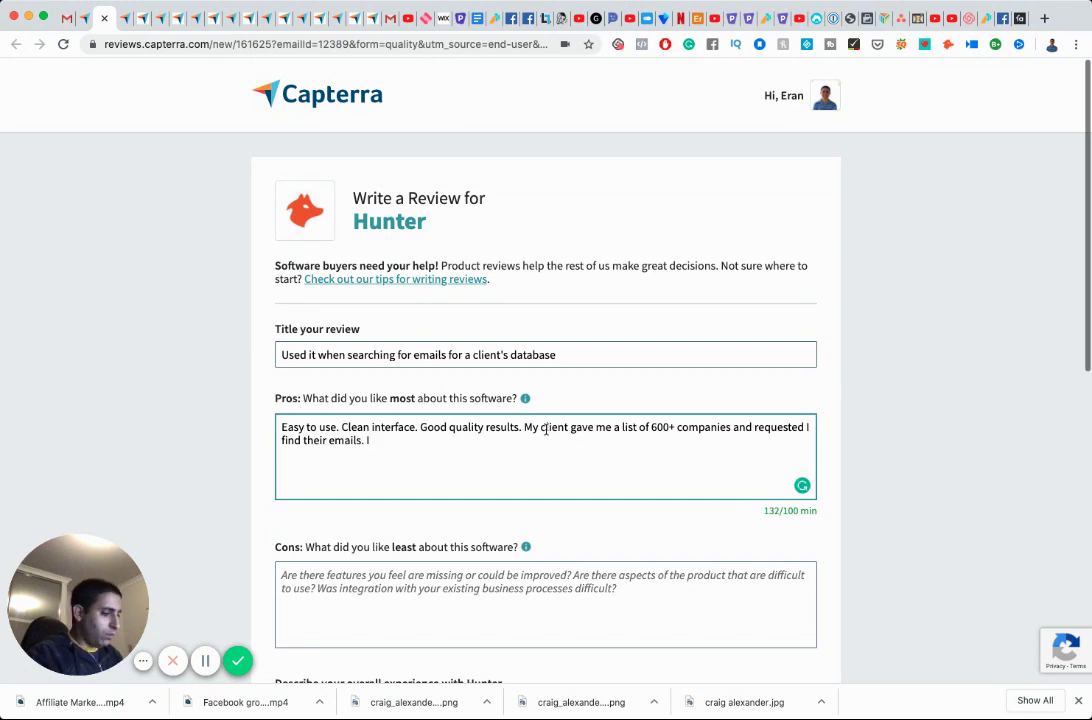
{"action": "type", "text": "d"}
{"action": "type", "text": "id the work m"}
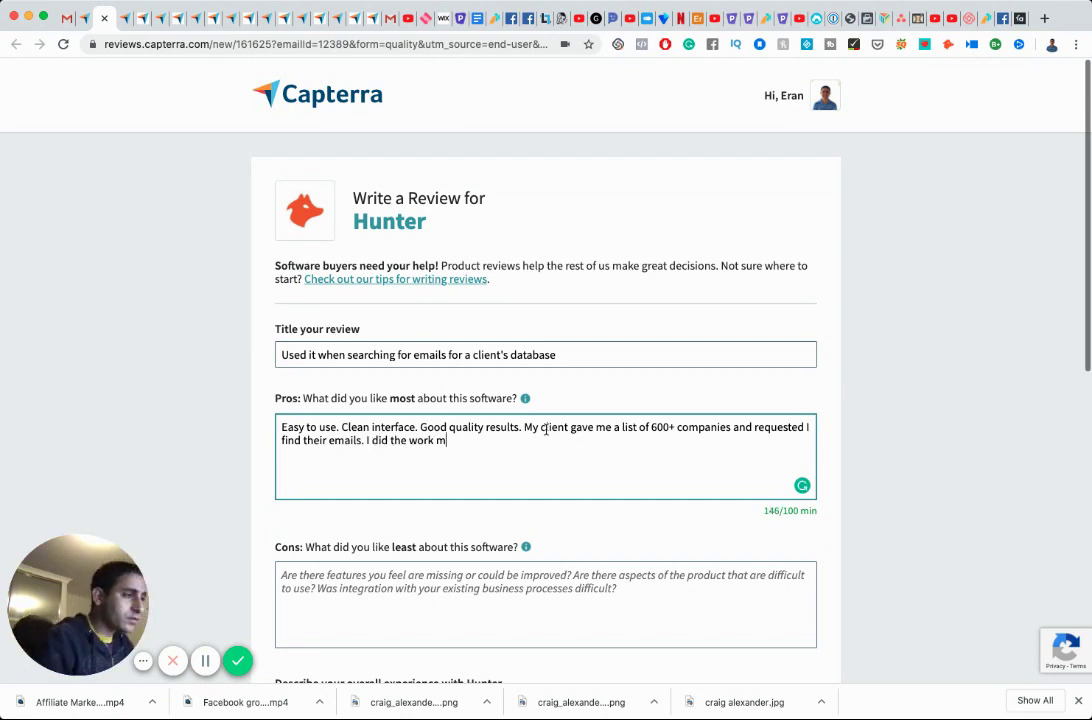
{"action": "type", "text": "yself to start "}
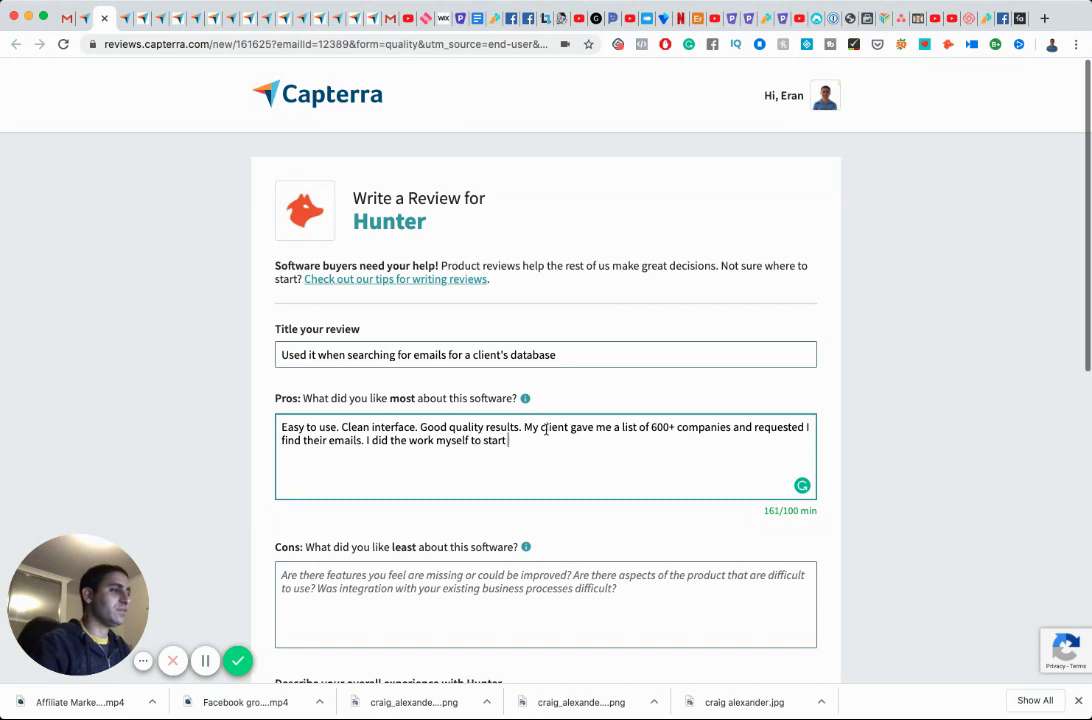
{"action": "type", "text": "with and then turn"}
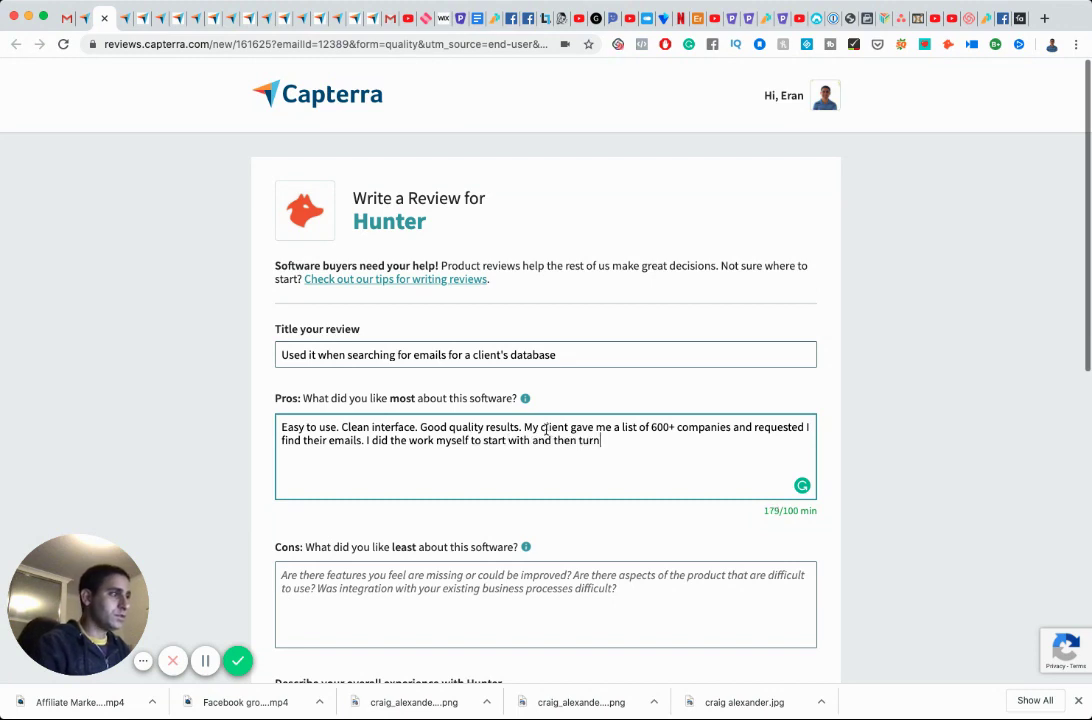
{"action": "type", "text": "ed "}
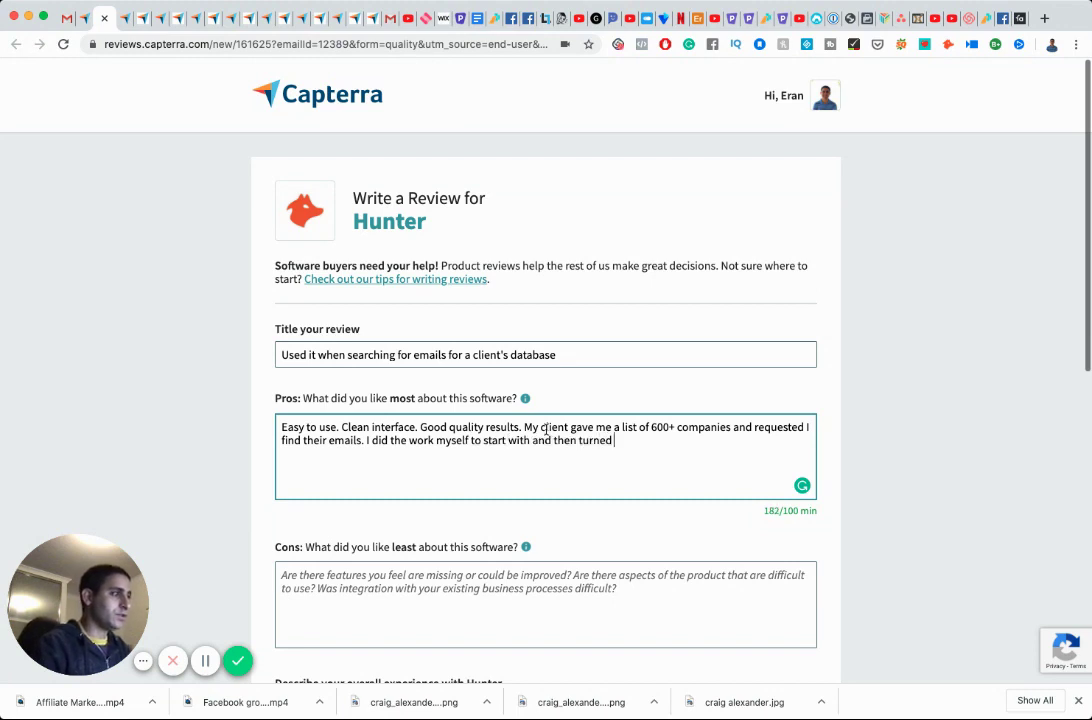
{"action": "type", "text": "it over to a VA"}
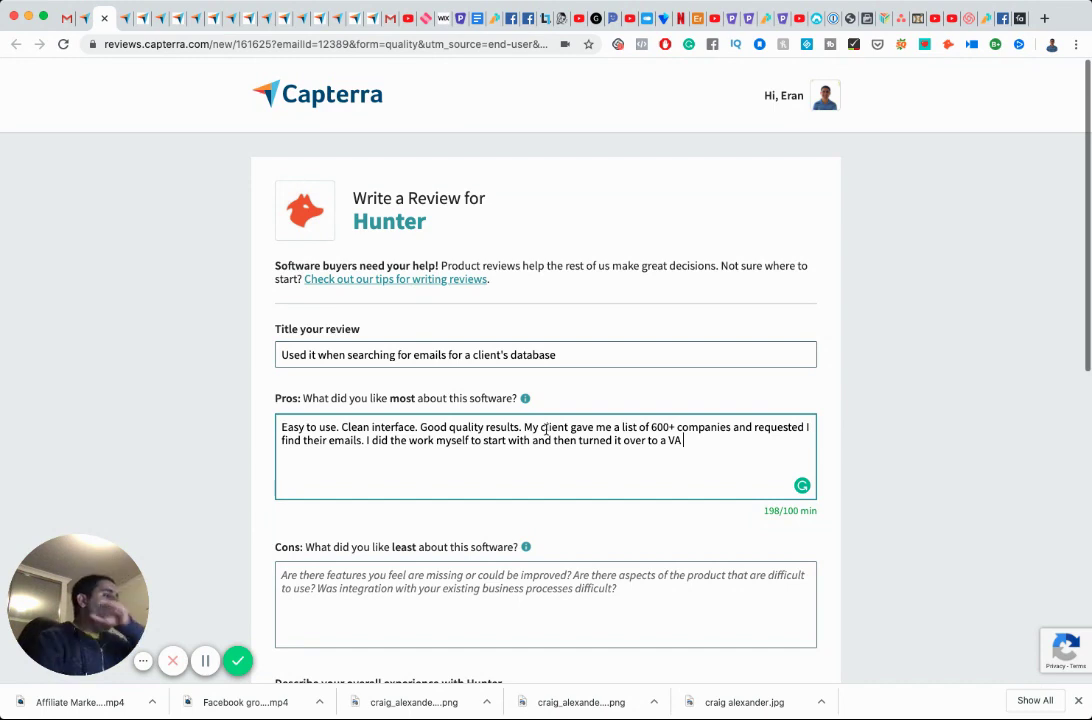
Finish the Pros and start Cons: nothing not to like, the pricing is reasonable.
{"action": "type", "text": "once I figured out the process and got good quality results."}
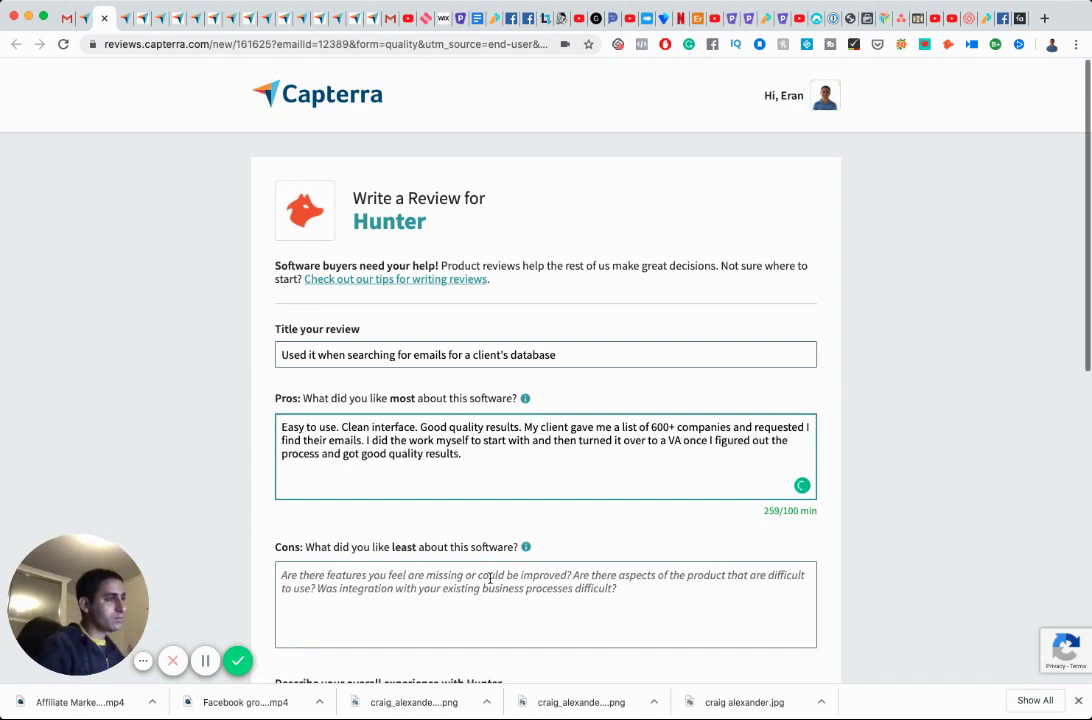
{"action": "left_click", "coordinate": [490, 577]}
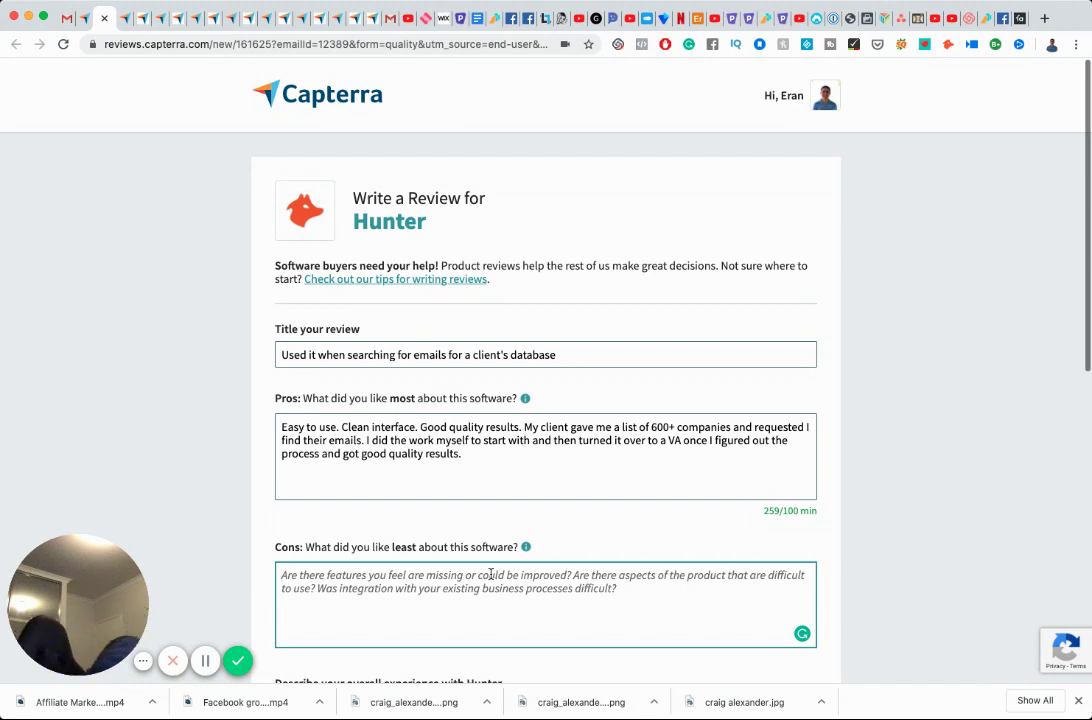
{"action": "type", "text": "No"}
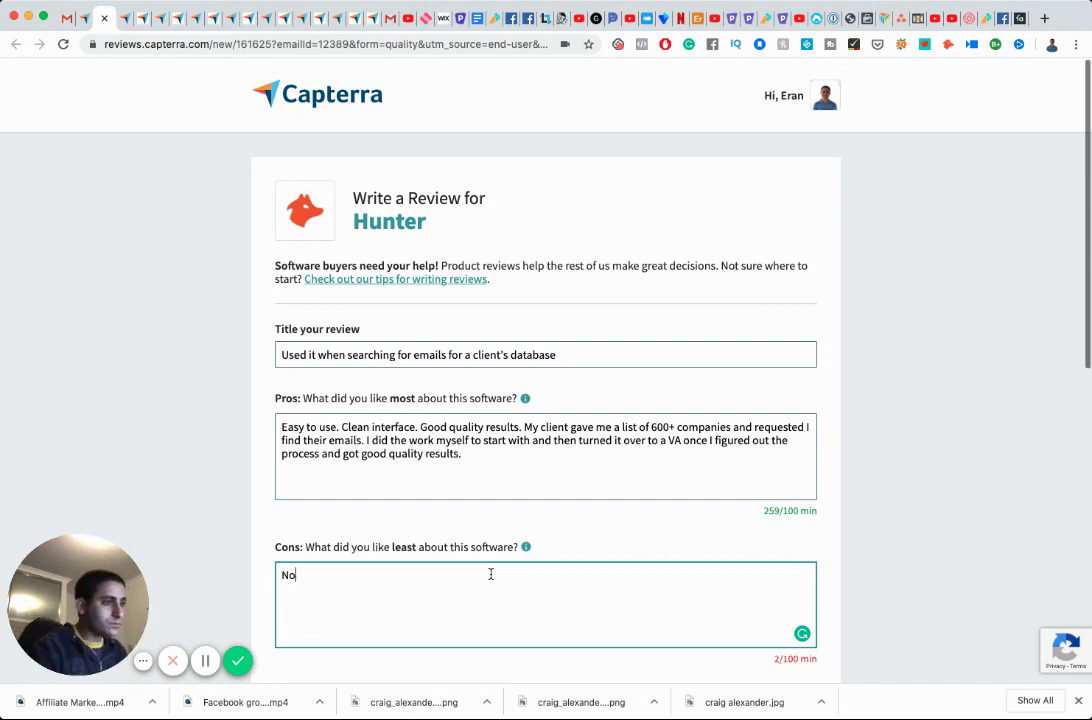
{"action": "type", "text": "thing not "}
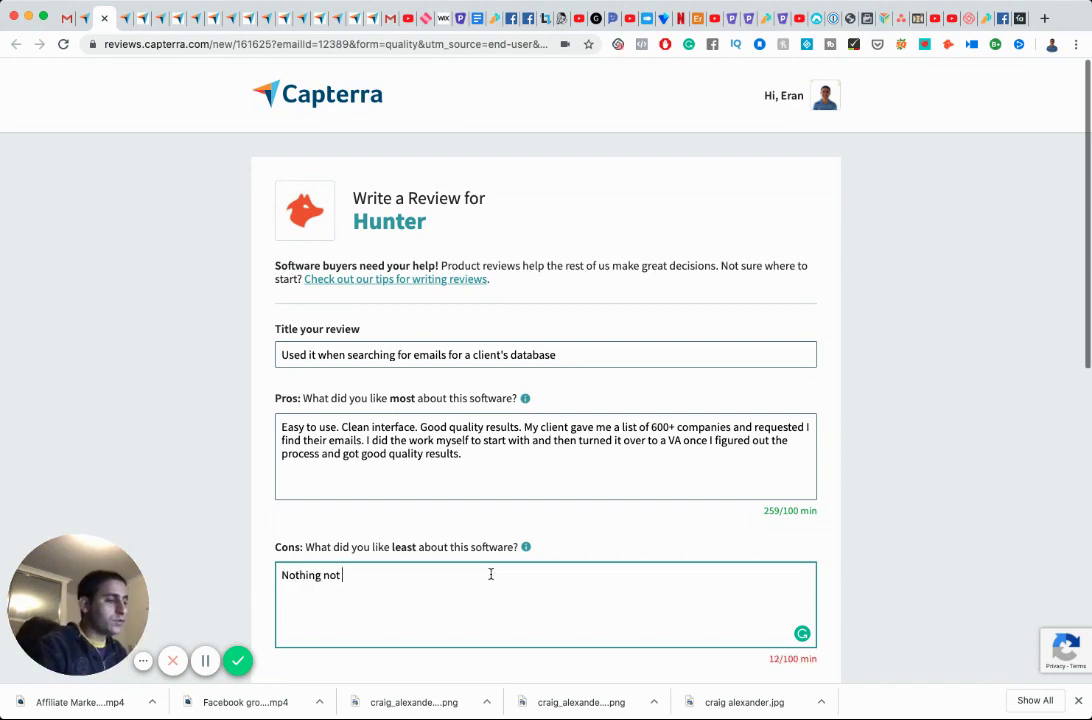
{"action": "type", "text": "to li"}
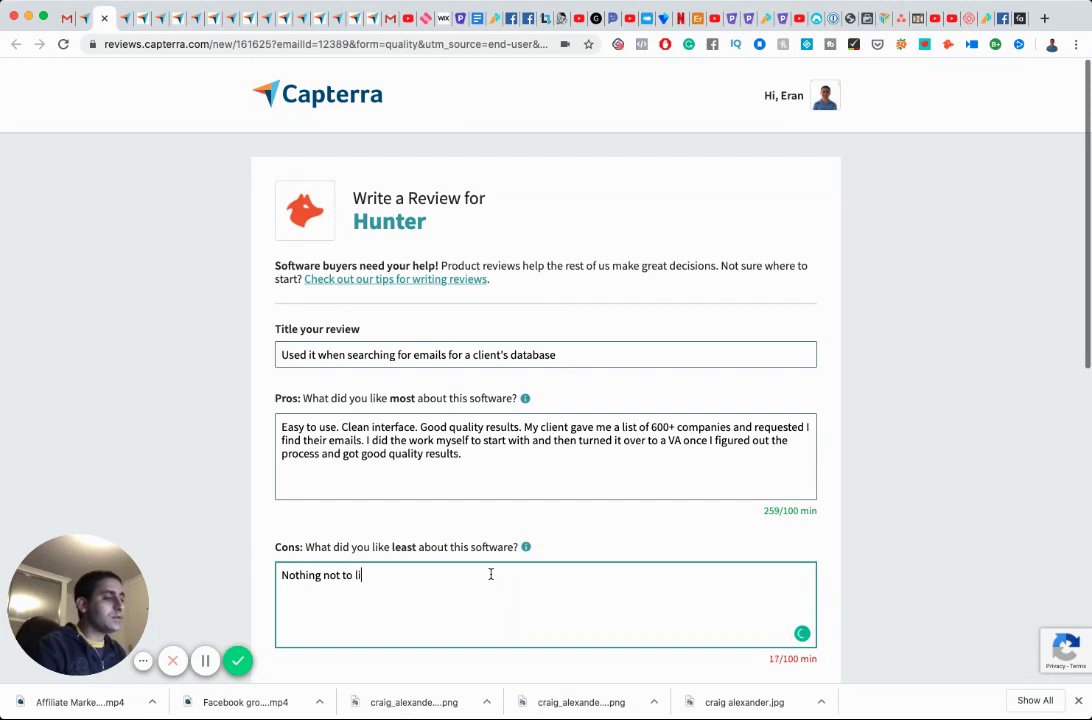
{"action": "type", "text": "ke about it. their prcing"}
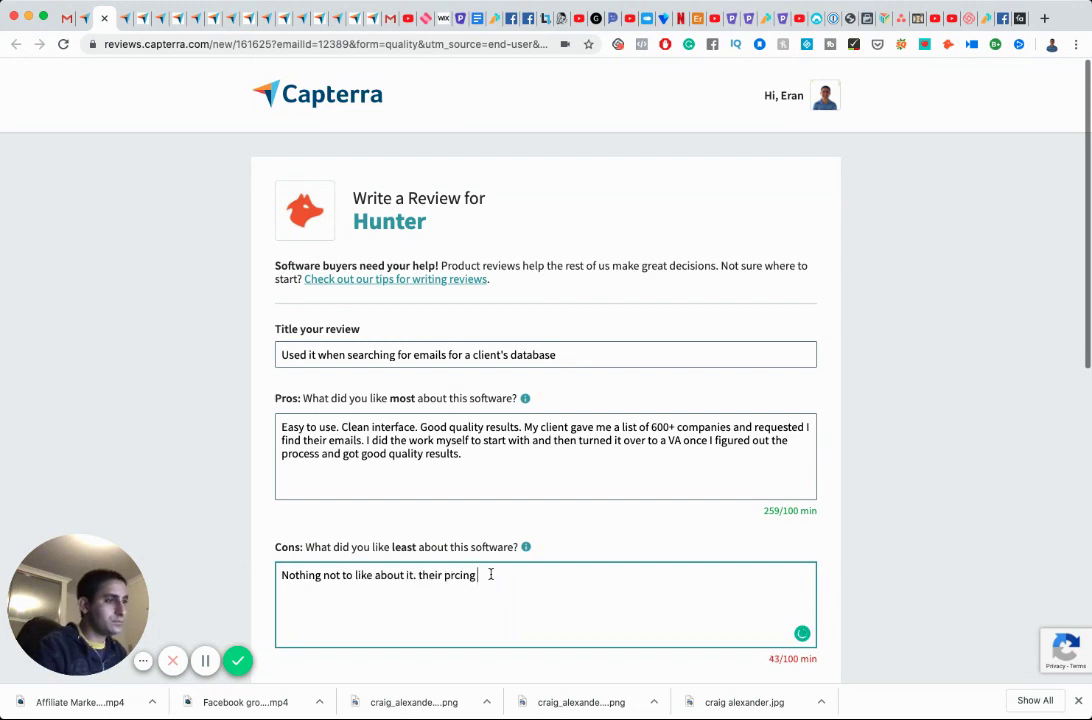
{"action": "key", "text": "BackSpace"}
{"action": "key", "text": "BackSpace"}
{"action": "key", "text": "BackSpace"}
{"action": "key", "text": "BackSpace"}
{"action": "key", "text": "BackSpace"}
{"action": "type", "text": "icing is"}
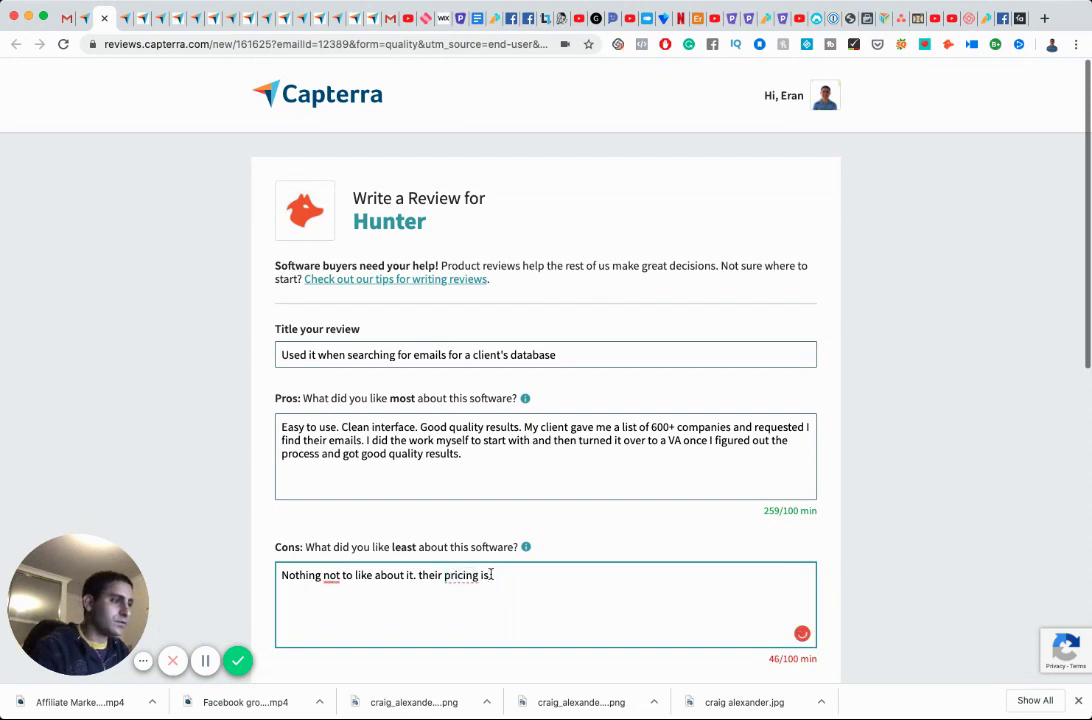
{"action": "key", "text": "BackSpace"}
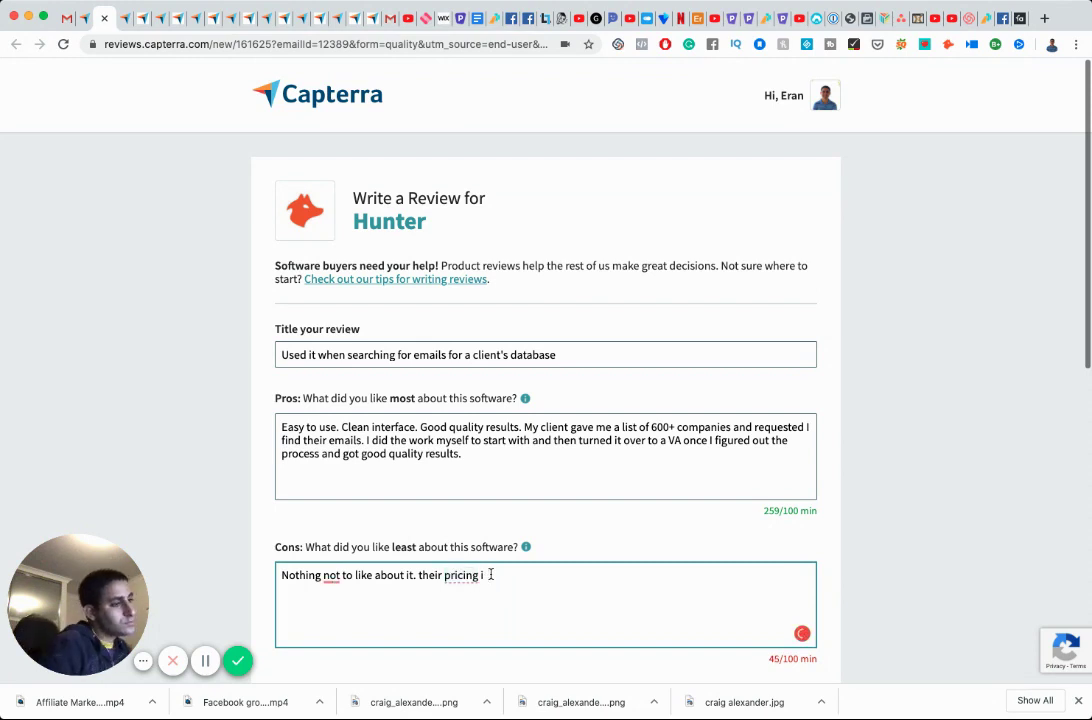
{"action": "key", "text": "BackSpace"}
{"action": "key", "text": "BackSpace"}
{"action": "key", "text": "BackSpace"}
{"action": "key", "text": "BackSpace"}
{"action": "key", "text": "BackSpace"}
{"action": "key", "text": "BackSpace"}
{"action": "key", "text": "BackSpace"}
{"action": "key", "text": "BackSpace"}
{"action": "key", "text": "BackSpace"}
{"action": "key", "text": "BackSpace"}
{"action": "key", "text": "BackSpace"}
{"action": "key", "text": "BackSpace"}
{"action": "key", "text": "BackSpace"}
{"action": "key", "text": "BackSpace"}
{"action": "key", "text": "BackSpace"}
{"action": "key", "text": "BackSpace"}
{"action": "key", "text": "BackSpace"}
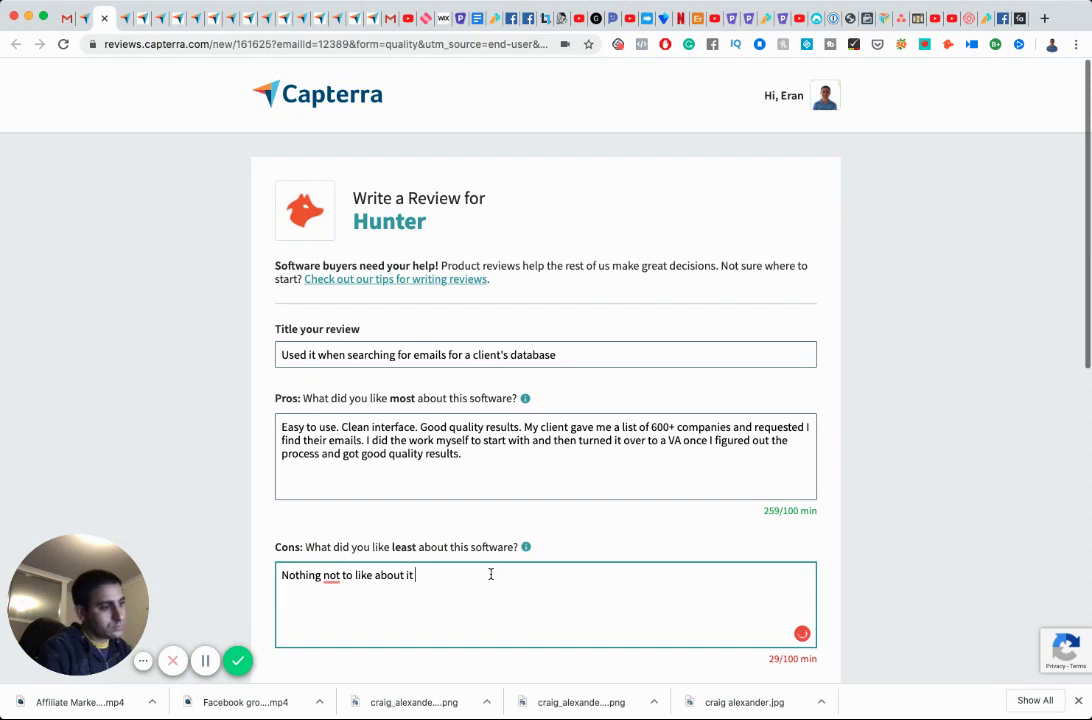
{"action": "type", "text": ", the pri"}
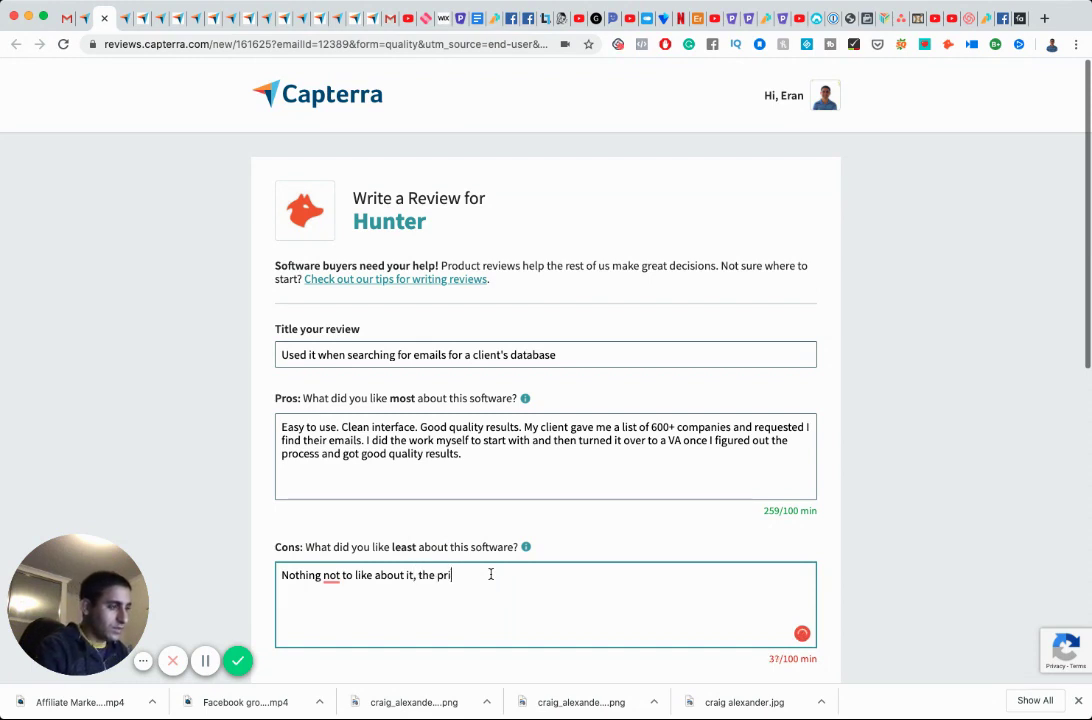
{"action": "type", "text": "cing is reasonable. I signed"}
Add to Cons that free usage met the client's needs and a competitor's lifetime deal helps.
{"action": "key", "text": "BackSpace"}
{"action": "key", "text": "BackSpace"}
{"action": "key", "text": "BackSpace"}
{"action": "key", "text": "BackSpace"}
{"action": "key", "text": "BackSpace"}
{"action": "key", "text": "BackSpace"}
{"action": "key", "text": "BackSpace"}
{"action": "key", "text": "BackSpace"}
{"action": "key", "text": "BackSpace"}
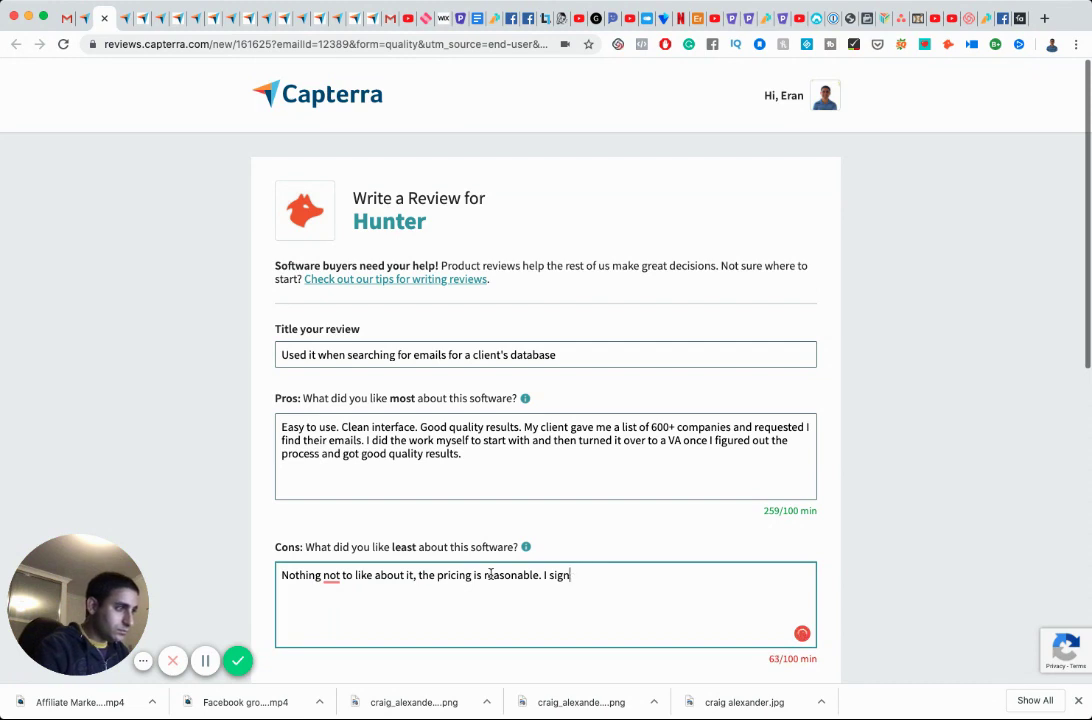
{"action": "type", "text": "R"}
{"action": "key", "text": "BackSpace"}
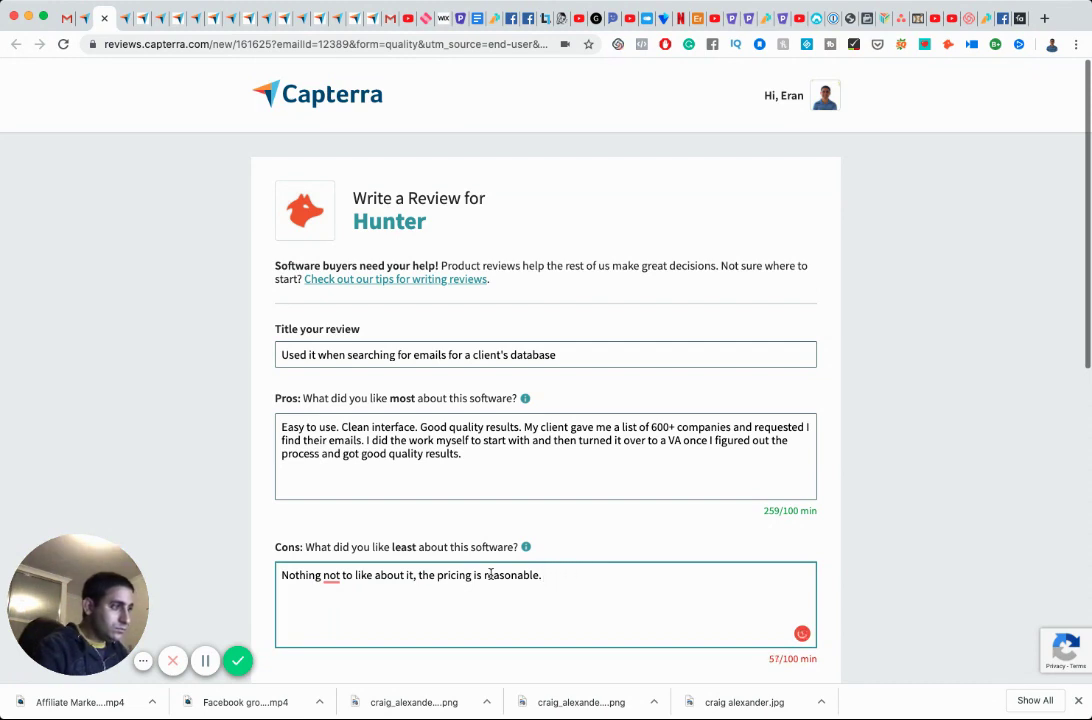
{"action": "type", "text": "Only eas"}
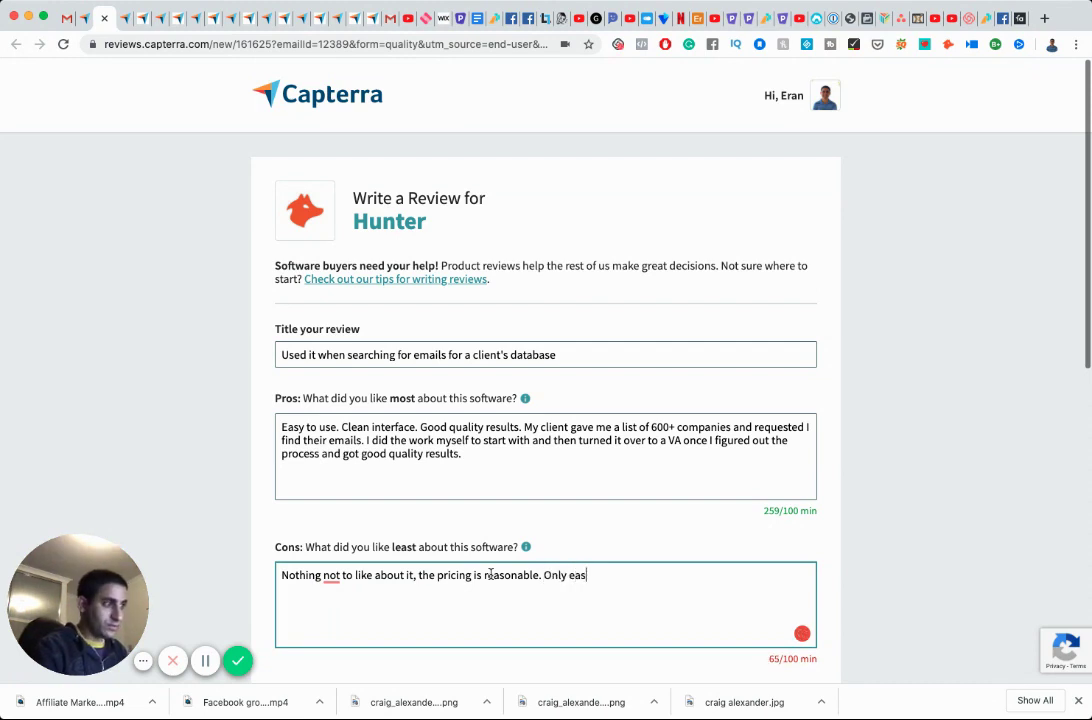
{"action": "key", "text": "BackSpace"}
{"action": "key", "text": "BackSpace"}
{"action": "key", "text": "BackSpace"}
{"action": "type", "text": "reason "}
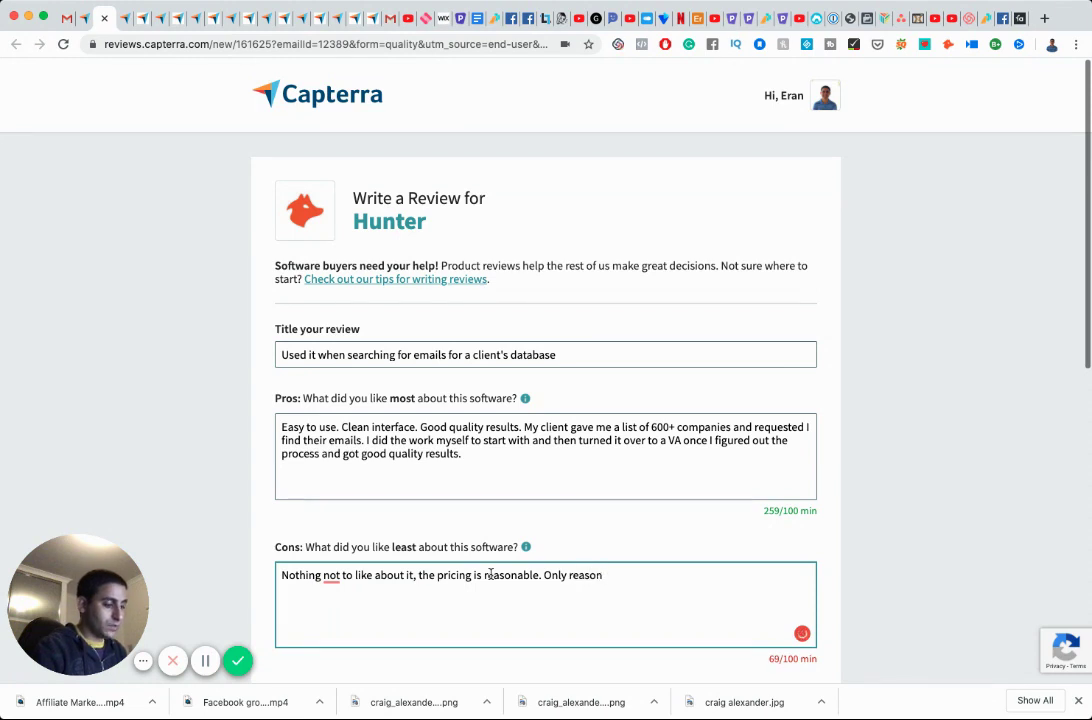
{"action": "type", "text": "I didn't "}
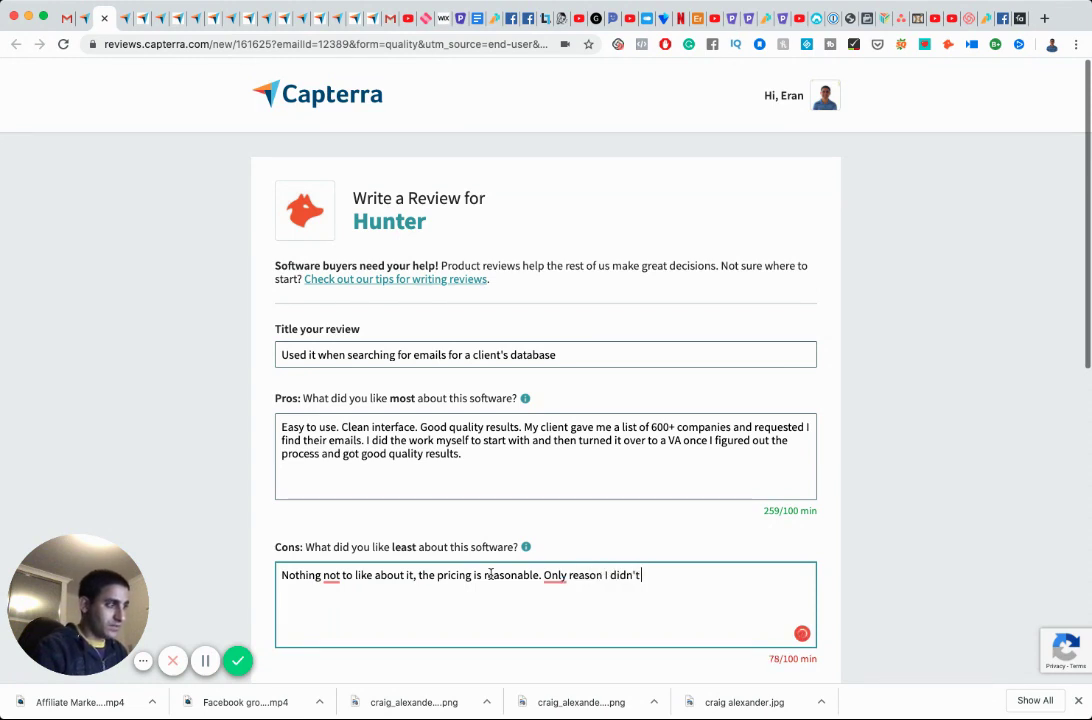
{"action": "type", "text": "sign up is there was "}
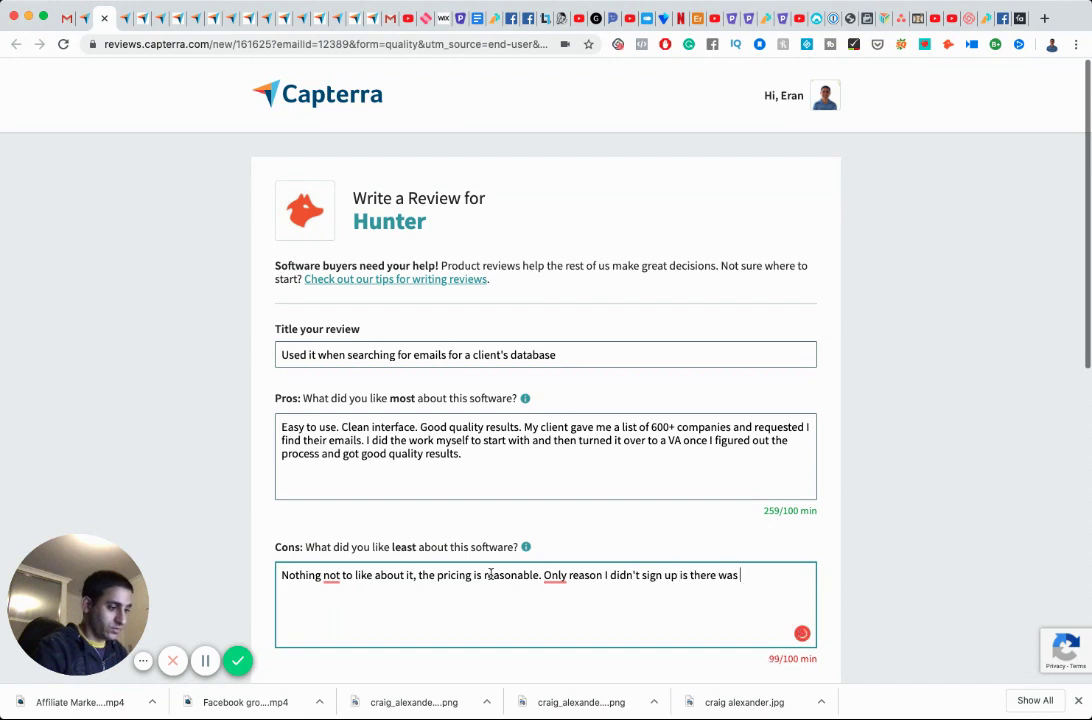
{"action": "type", "text": "no need past t"}
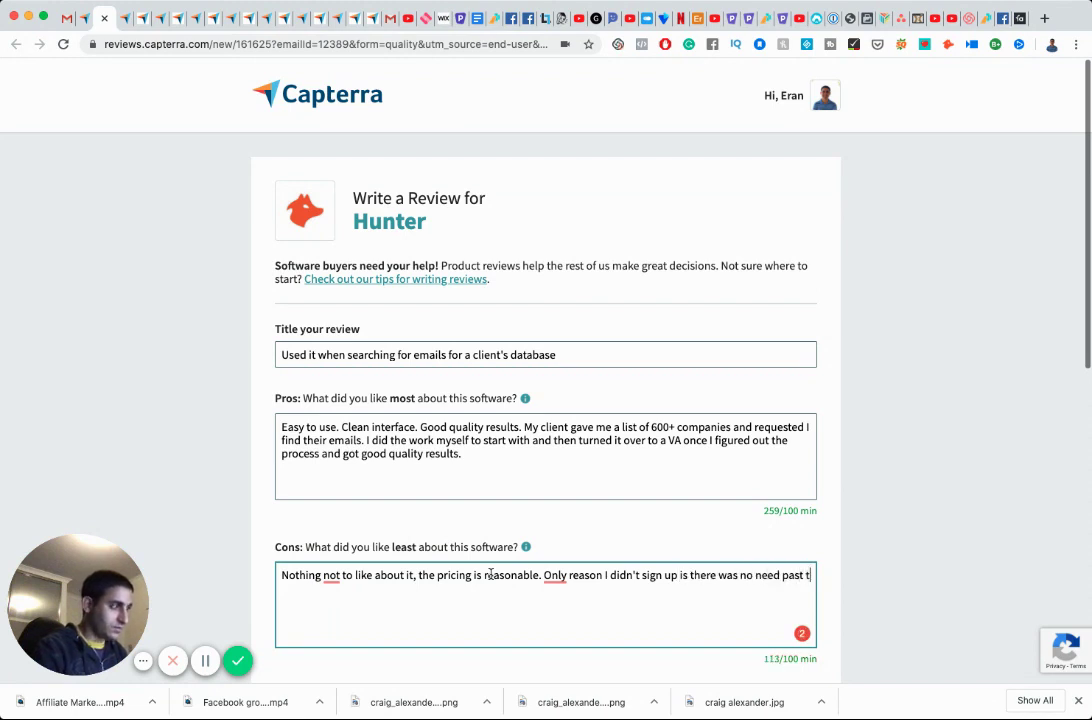
{"action": "type", "text": "he free "}
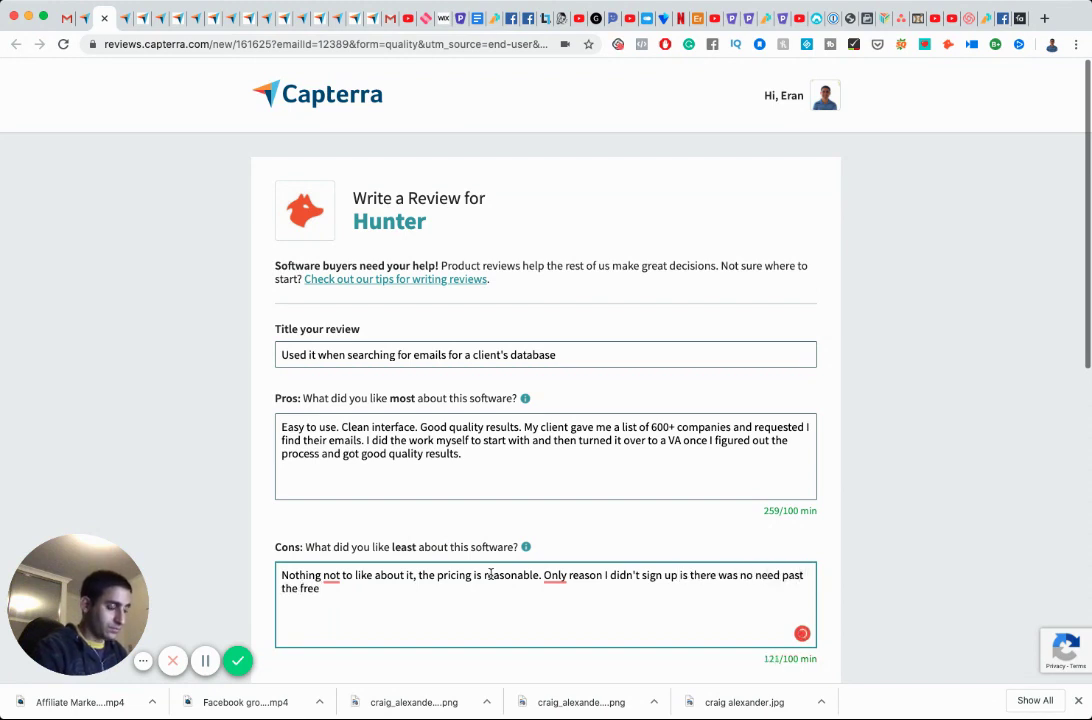
{"action": "type", "text": "usage"}
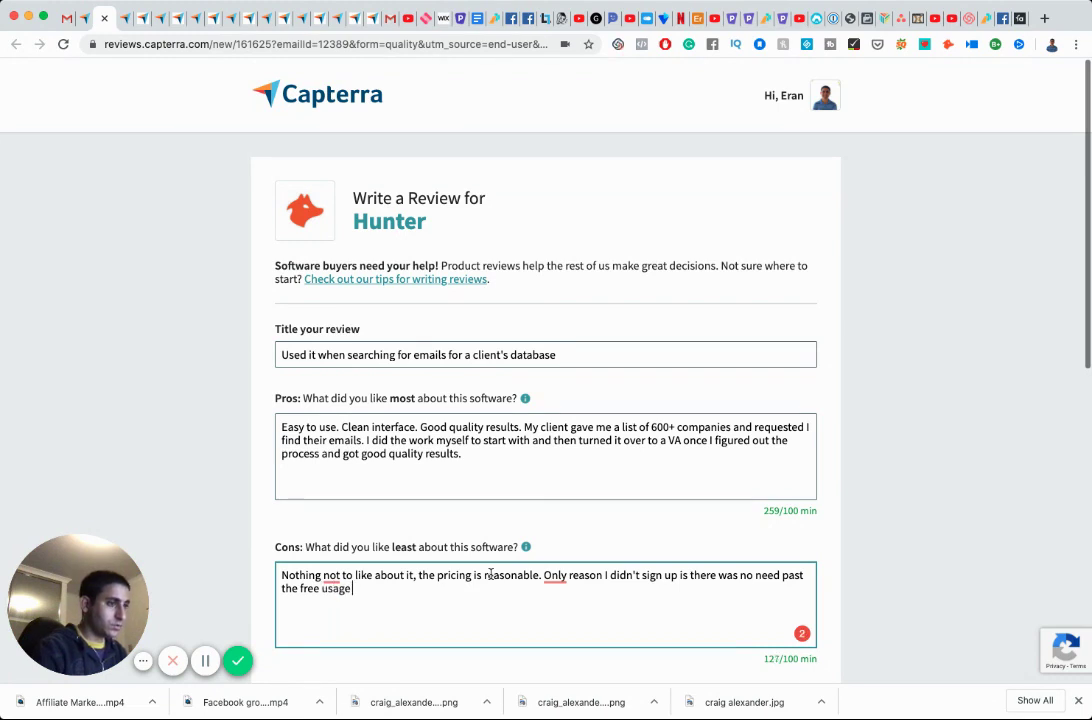
{"action": "type", "text": " as that was enou"}
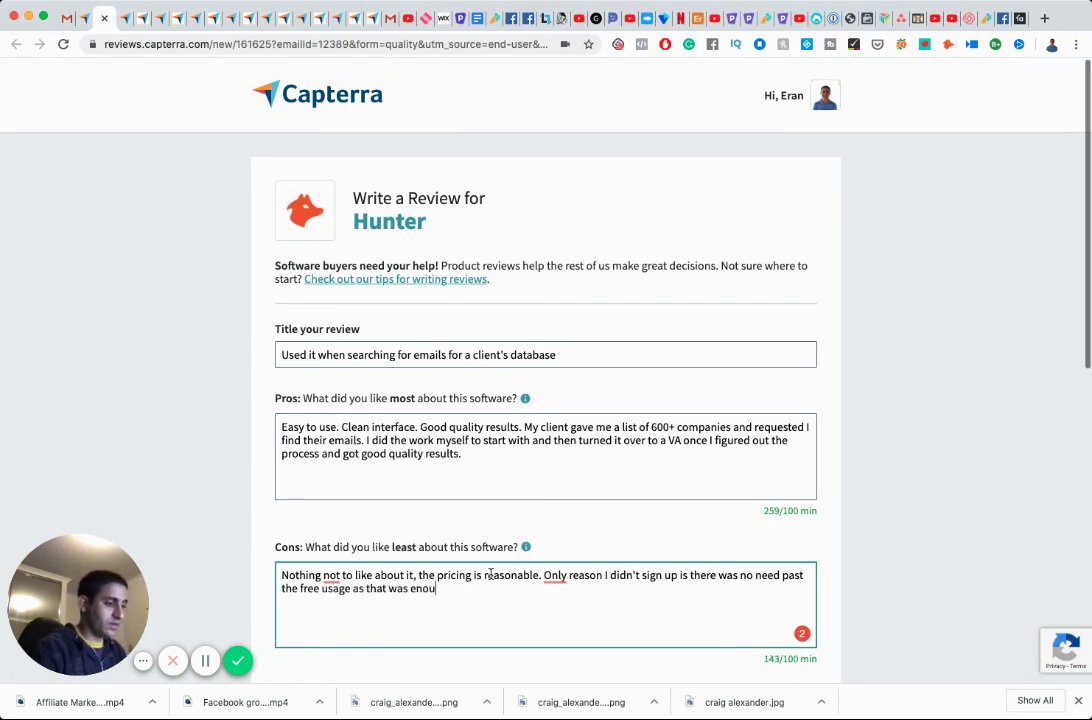
{"action": "type", "text": "gh to satisfy "}
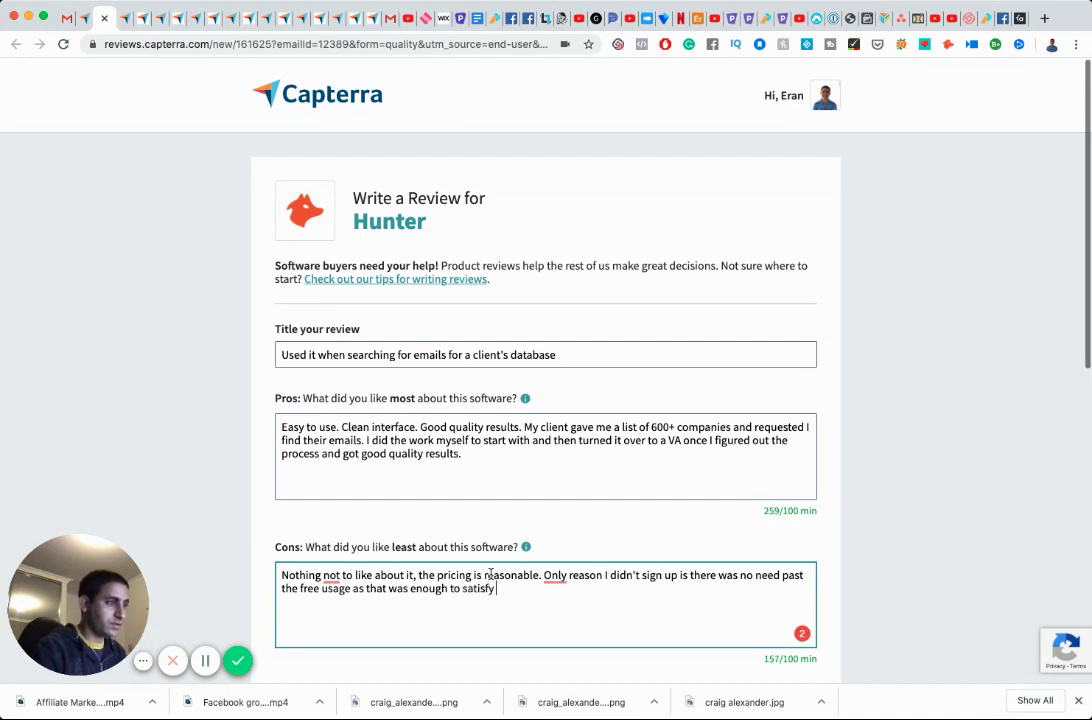
{"action": "type", "text": "my clei"}
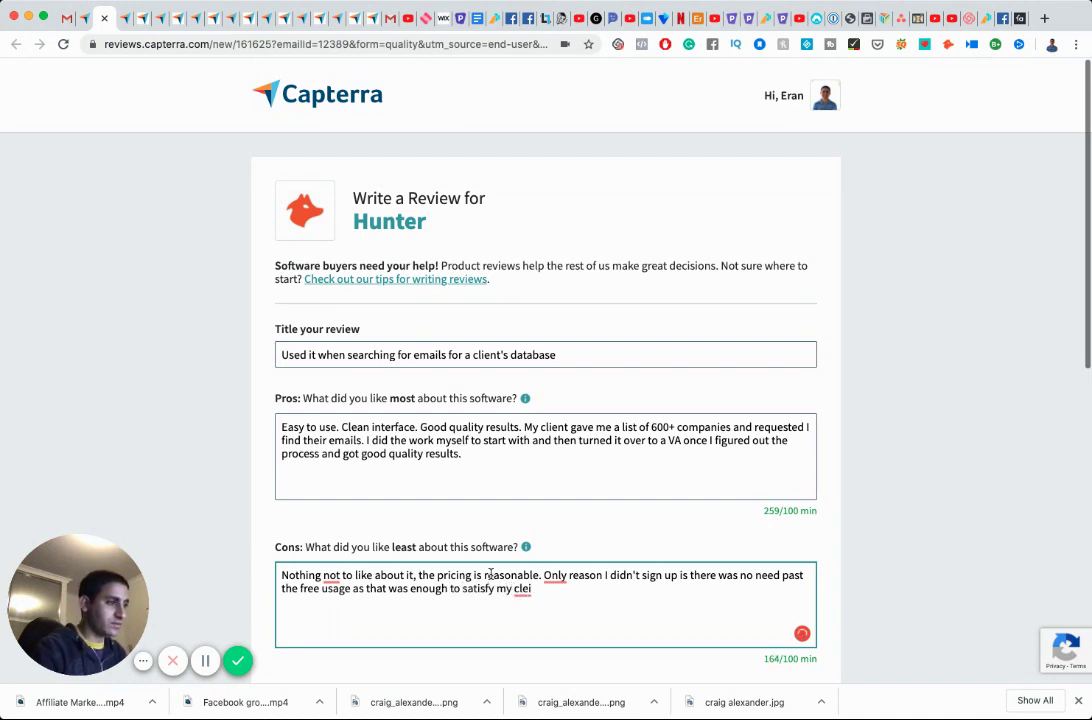
{"action": "key", "text": "BackSpace"}
{"action": "key", "text": "BackSpace"}
{"action": "type", "text": "ient's needs."}
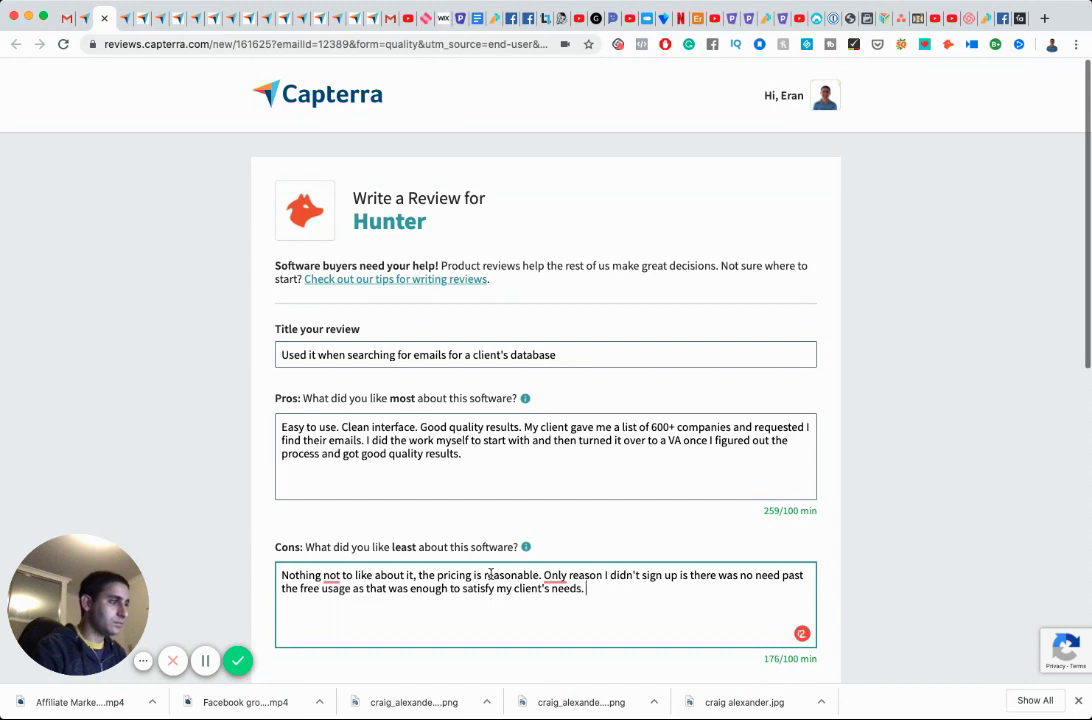
{"action": "key", "text": "Return"}
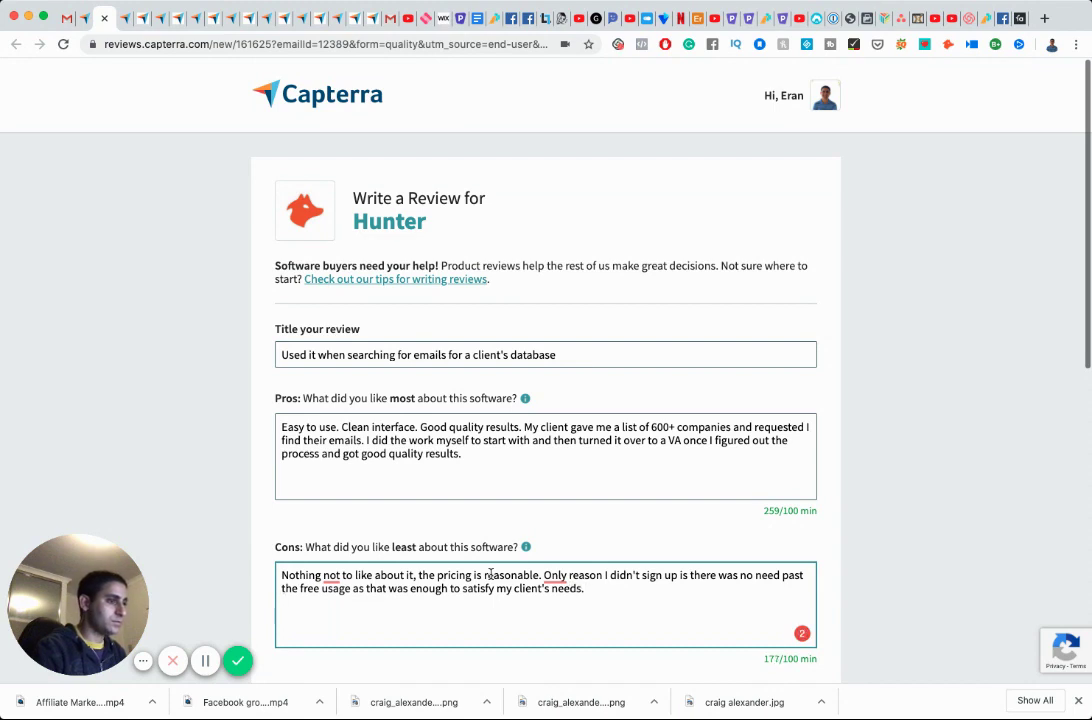
{"action": "type", "text": "Also, I "}
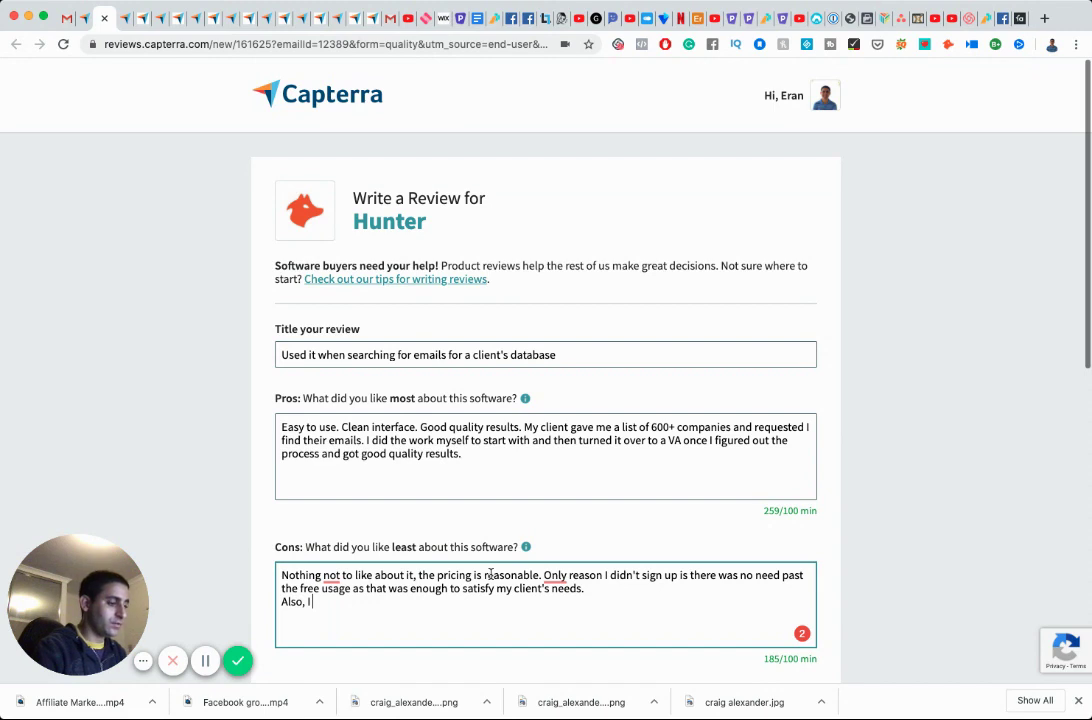
{"action": "type", "text": "got a competito"}
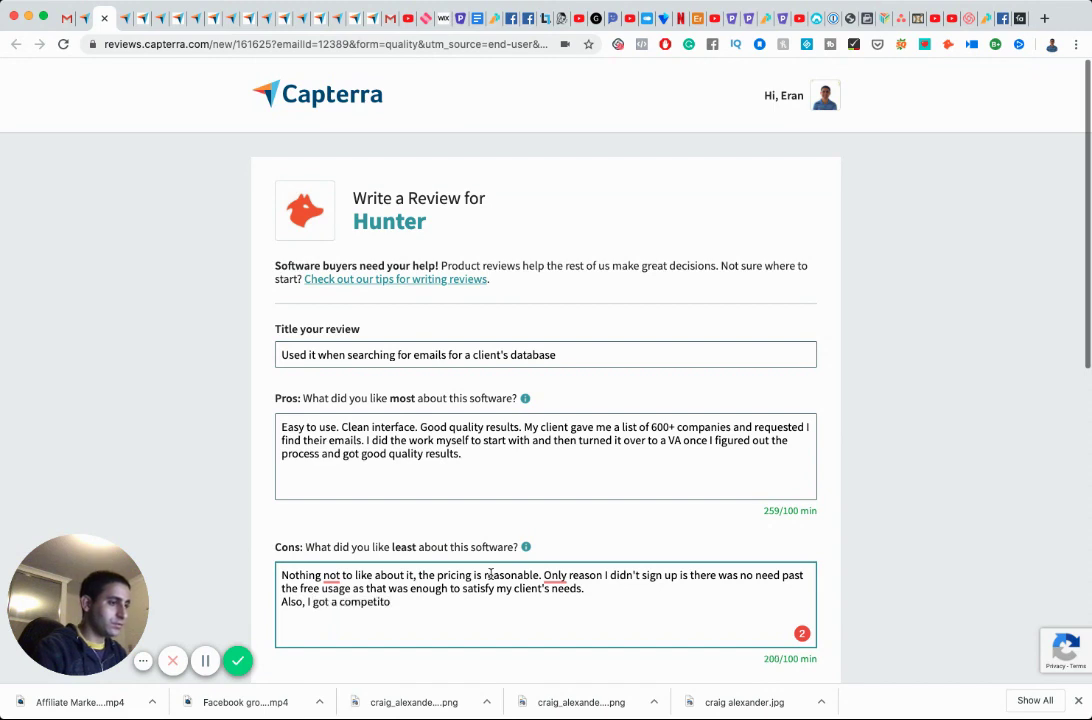
{"action": "type", "text": "r's "}
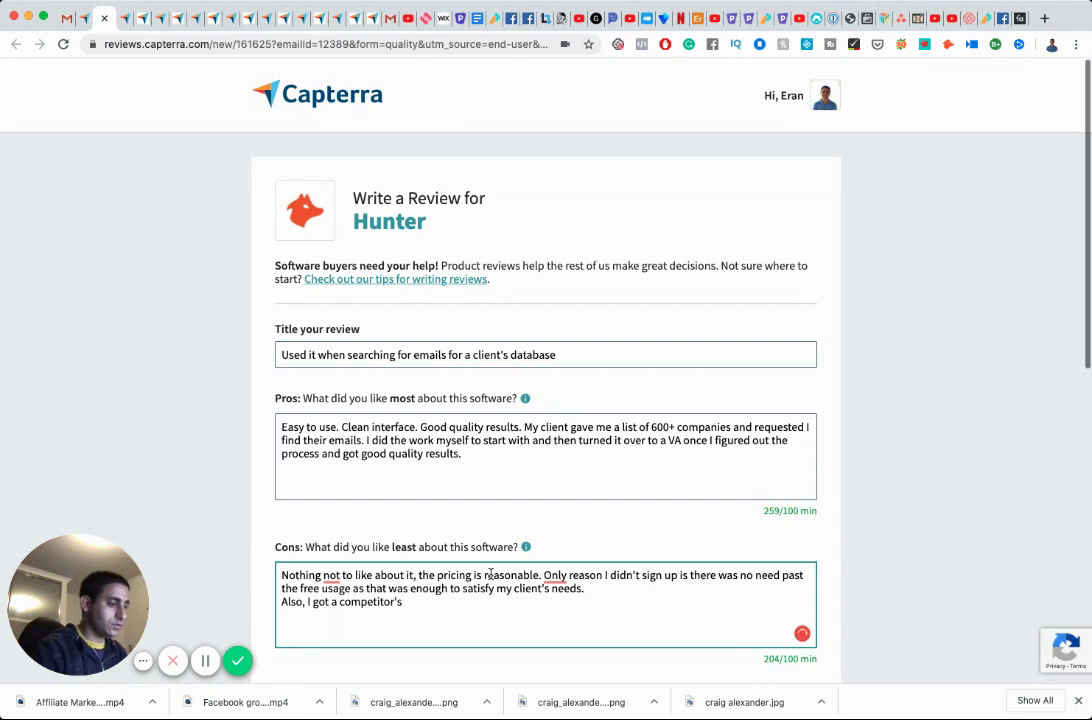
{"action": "type", "text": "software for an LTD"}
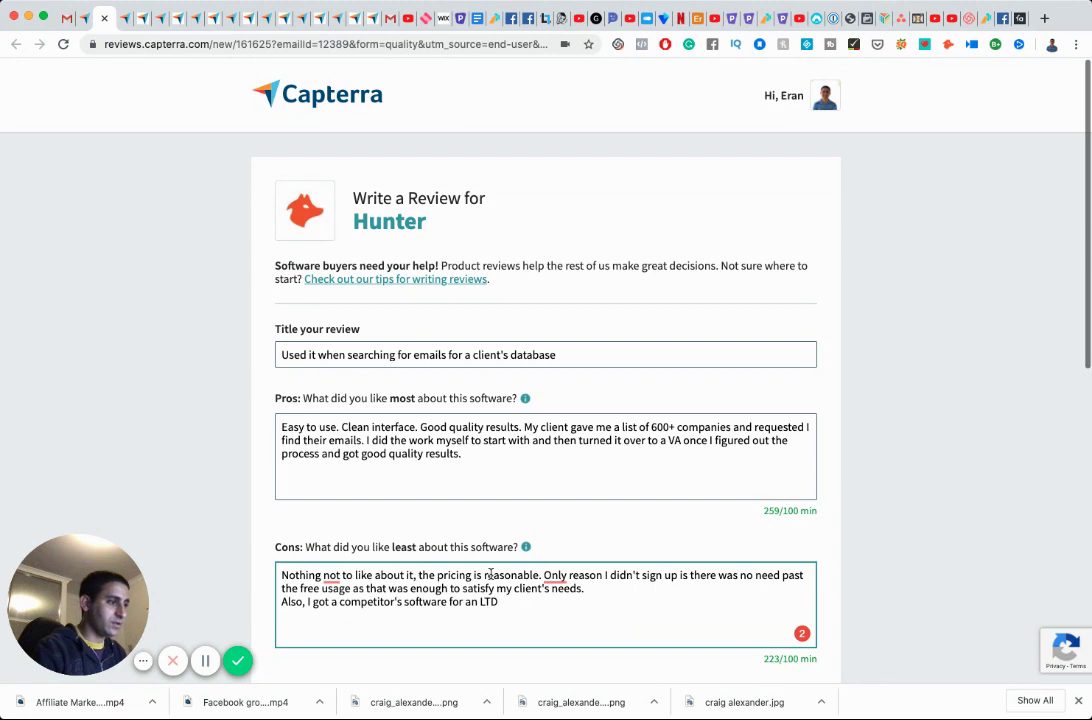
{"action": "type", "text": " (Lifetime"}
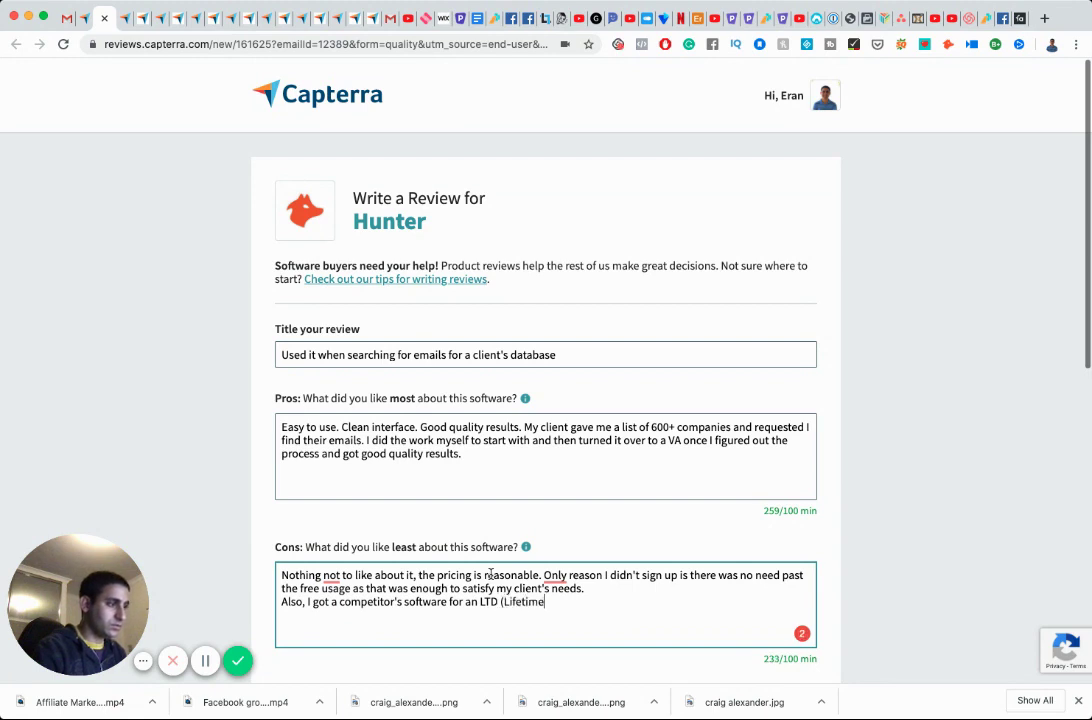
{"action": "type", "text": " Deal) "}
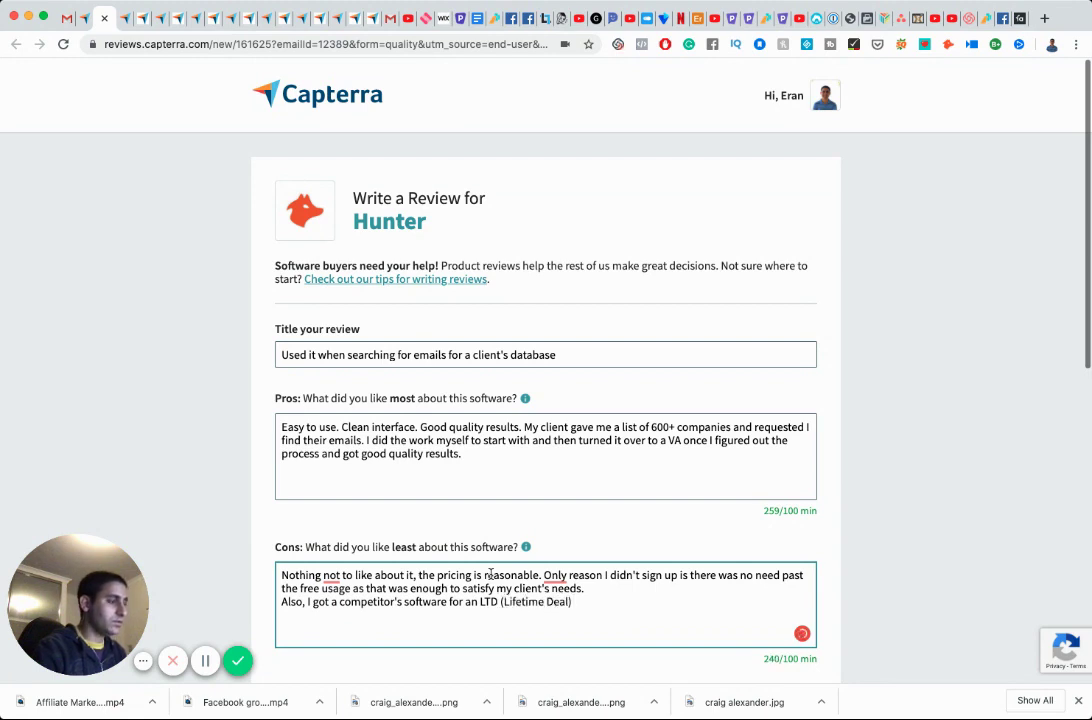
{"action": "type", "text": "s"}
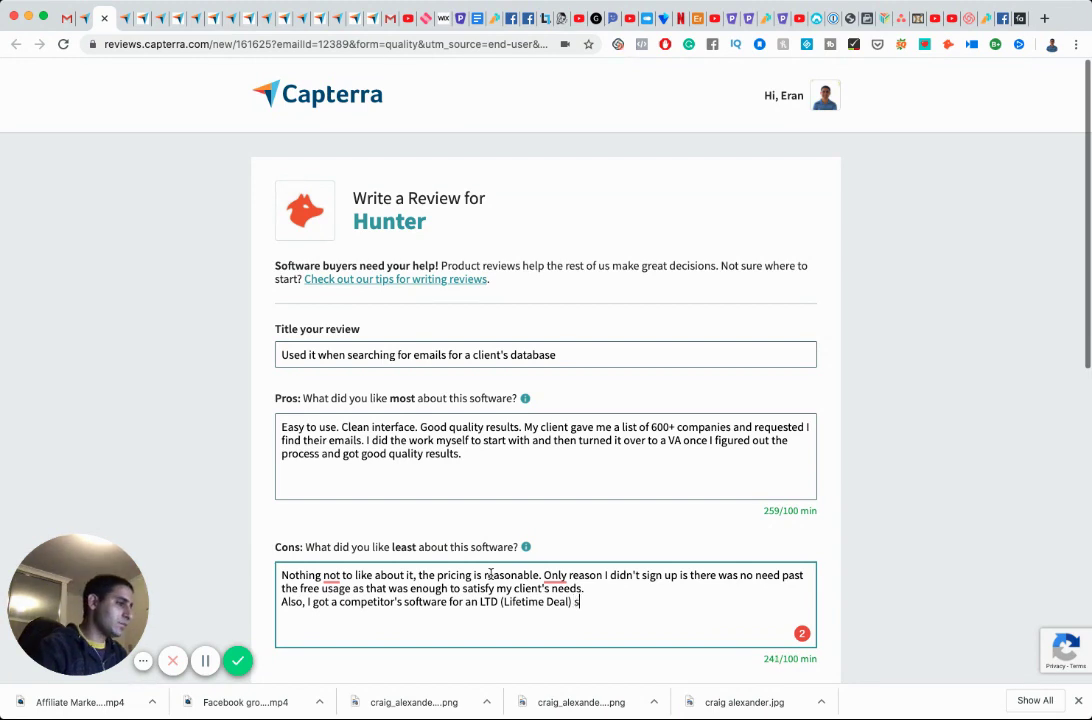
{"action": "type", "text": "o that helps me"}
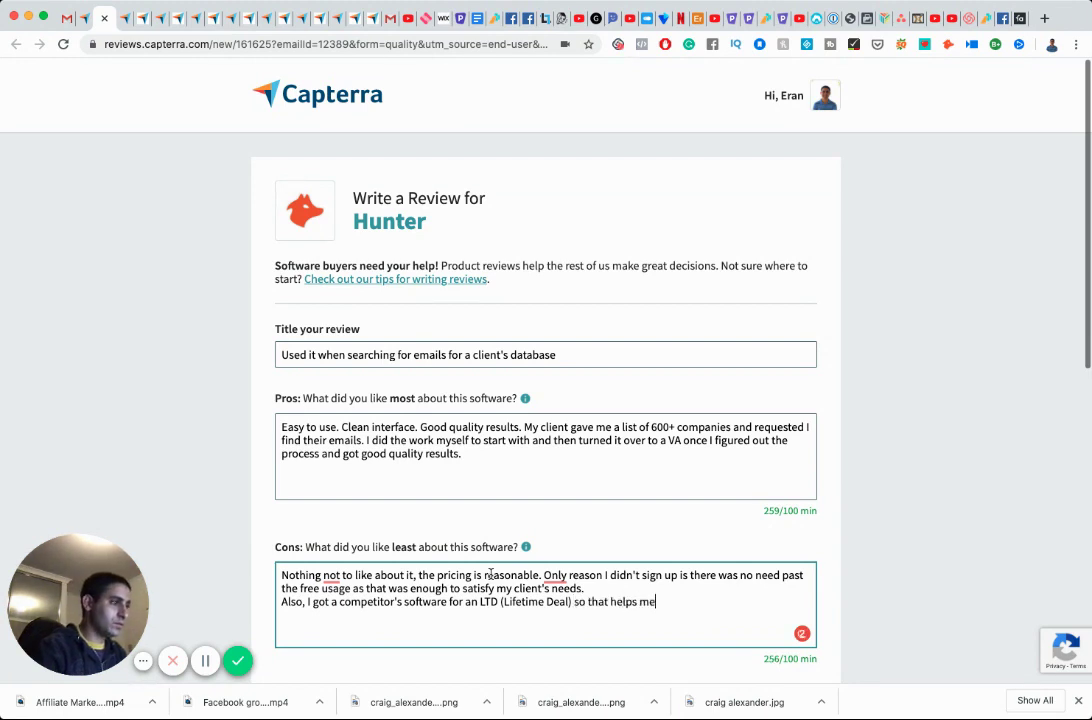
{"action": "type", "text": " get the rest "}
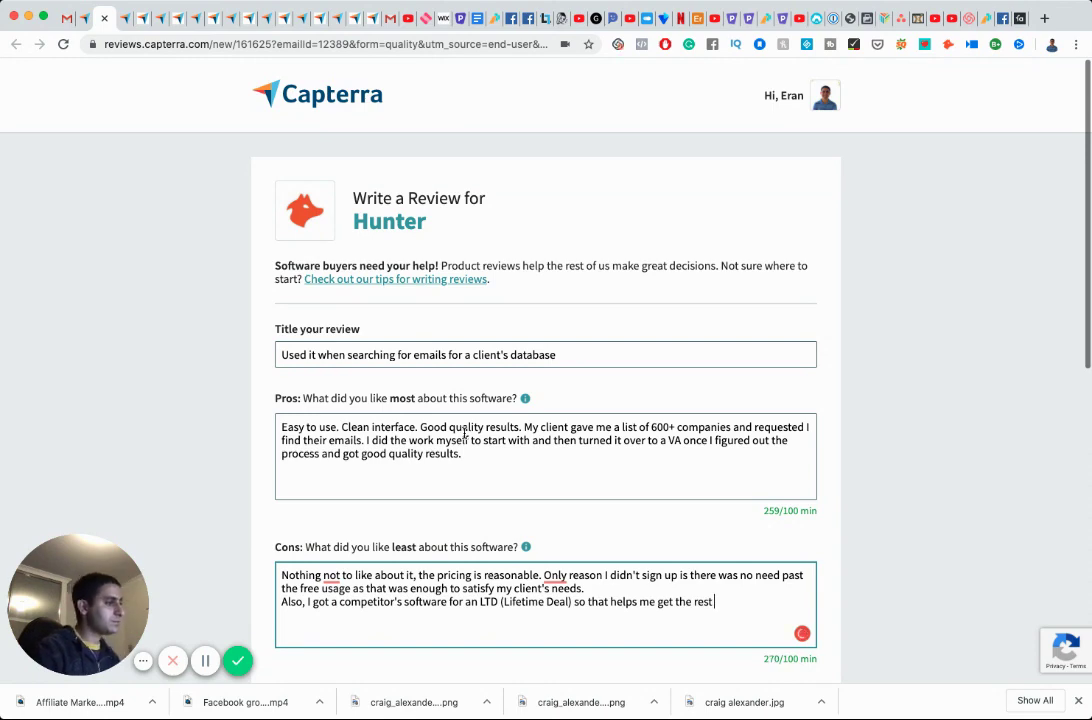
{"action": "type", "text": "of the emails required."}
Describe the overall experience: excellent, worth the investment for volume email hunting to prospect companies.
{"action": "scroll", "coordinate": [468, 427], "scroll_direction": "down", "scroll_amount": 5}
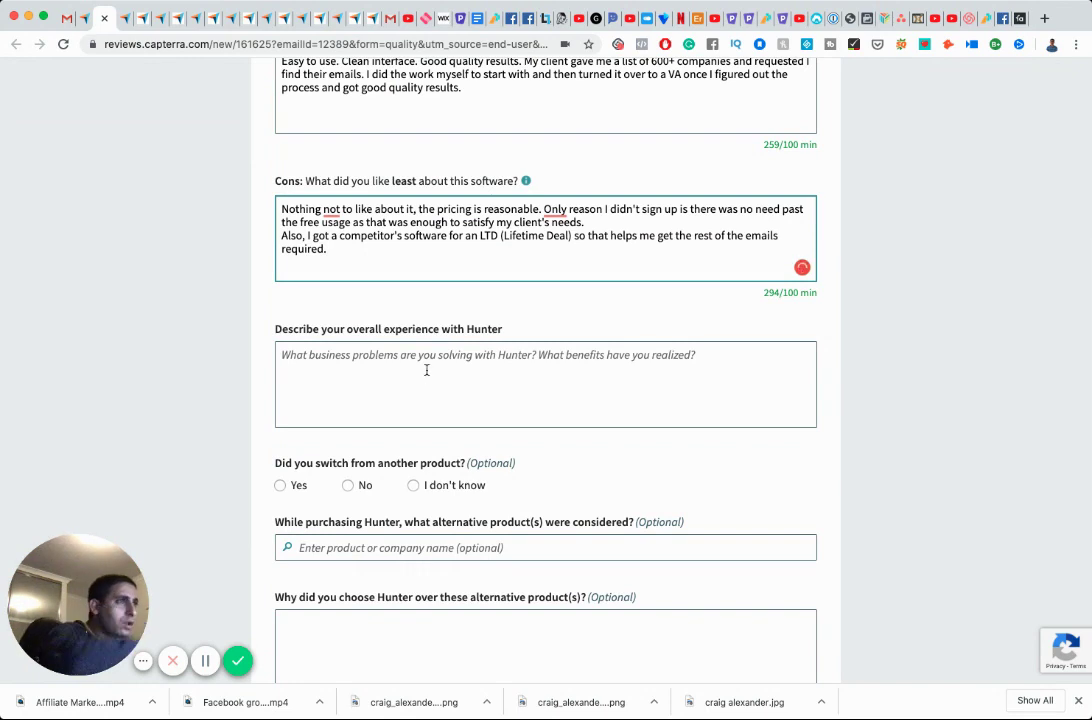
{"action": "left_click", "coordinate": [427, 369]}
{"action": "type", "text": "Excellent"}
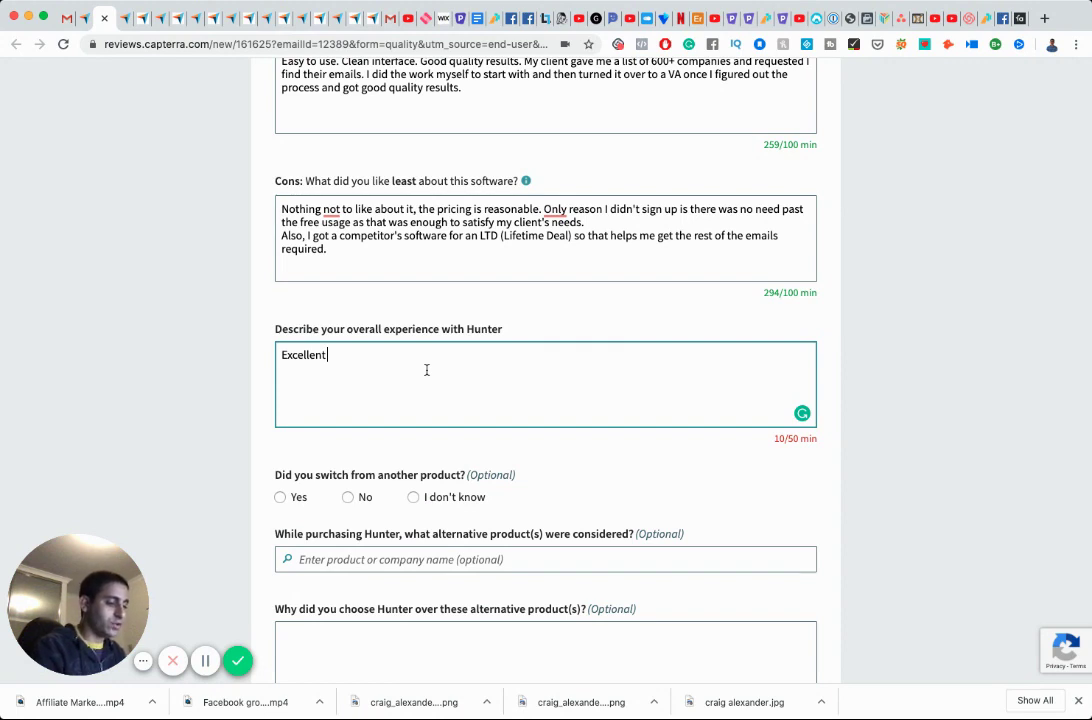
{"action": "type", "text": "experience. Worth the investment if you are dealing with volume of "}
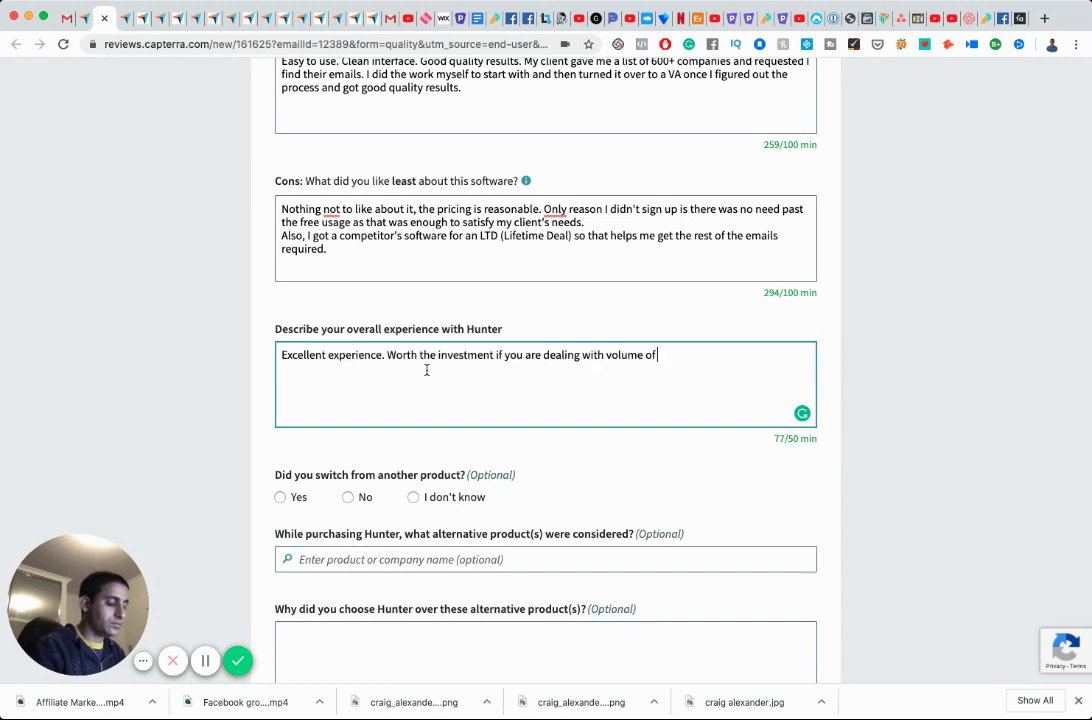
{"action": "type", "text": "email"}
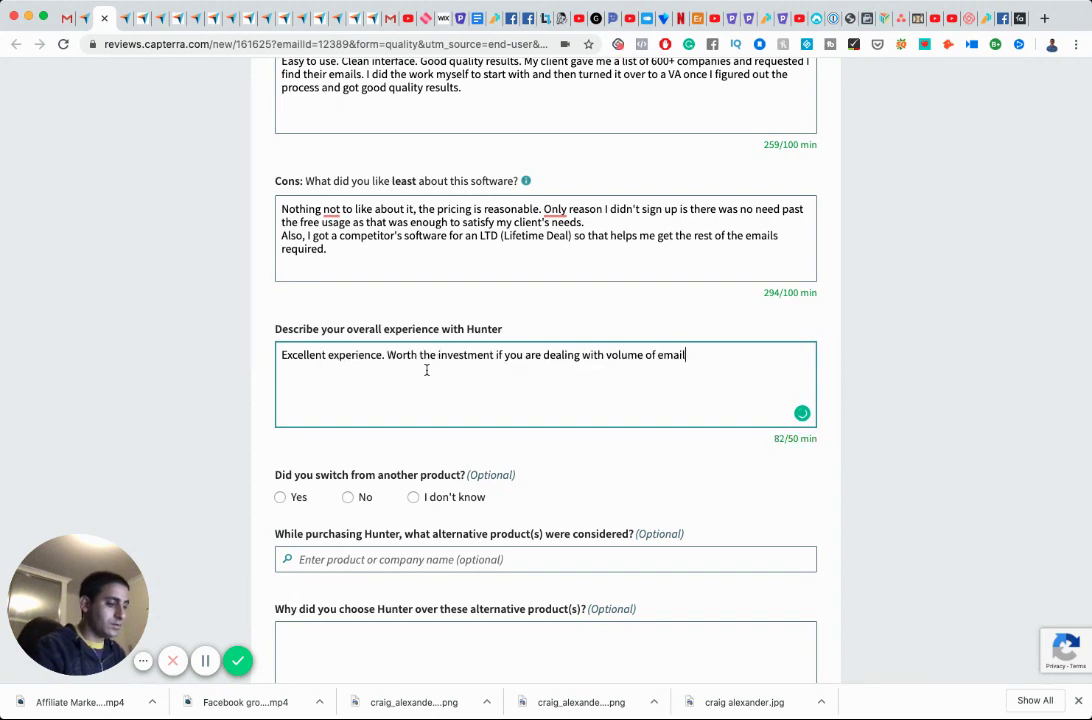
{"action": "type", "text": " hunting "}
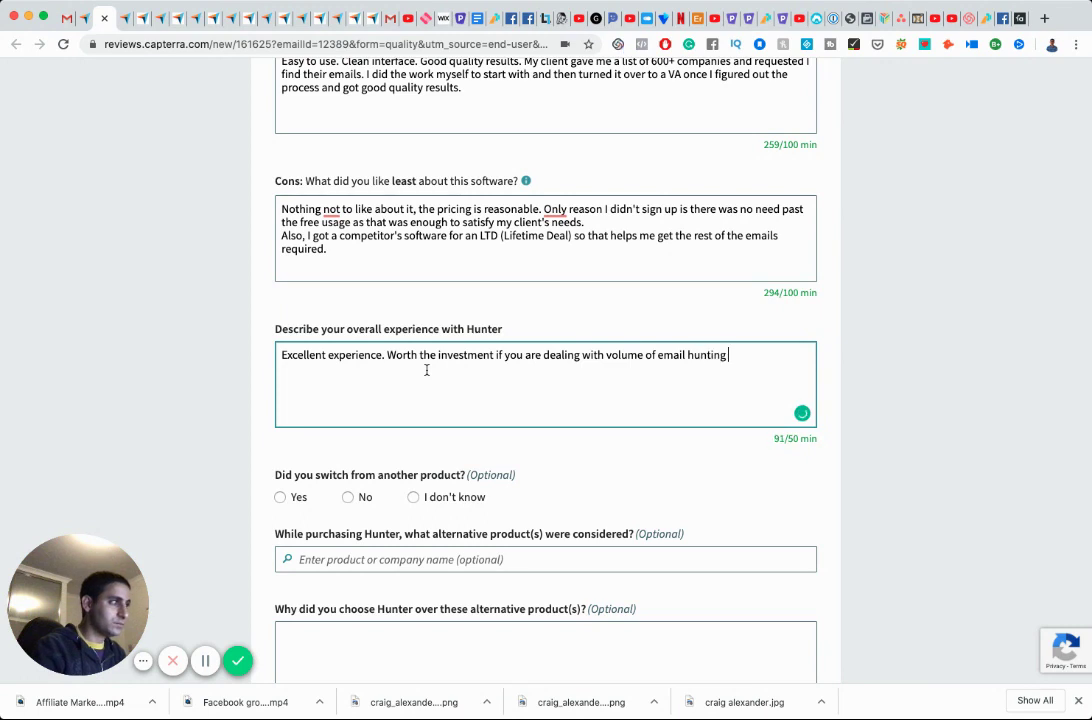
{"action": "type", "text": "for "}
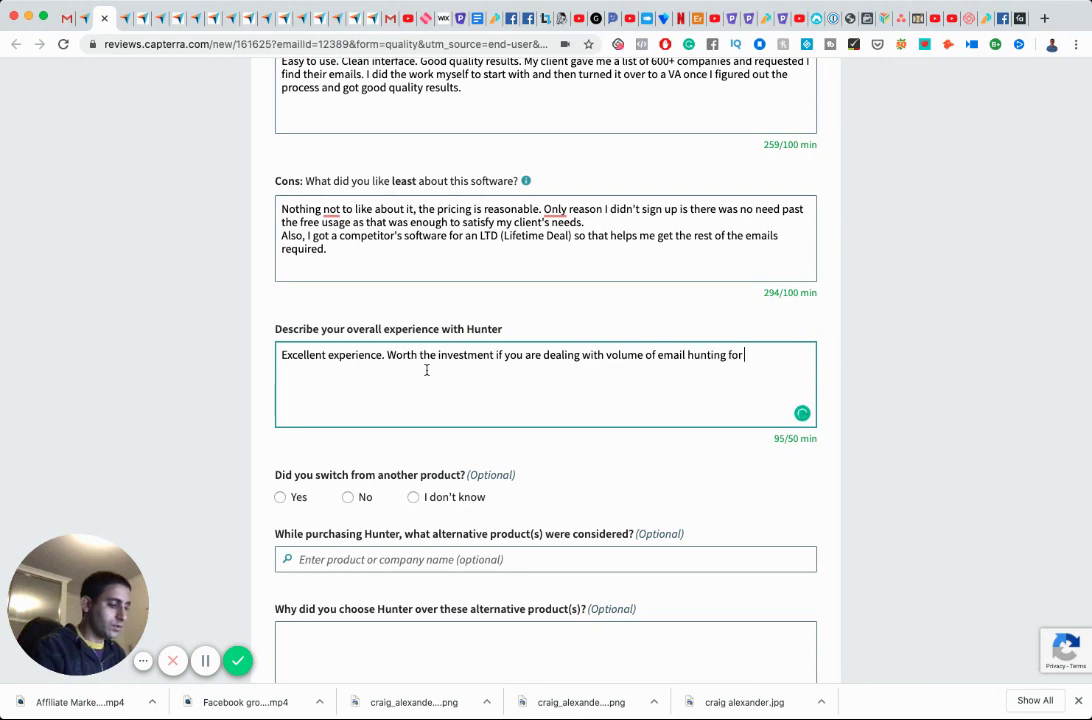
{"action": "type", "text": "companies to pro"}
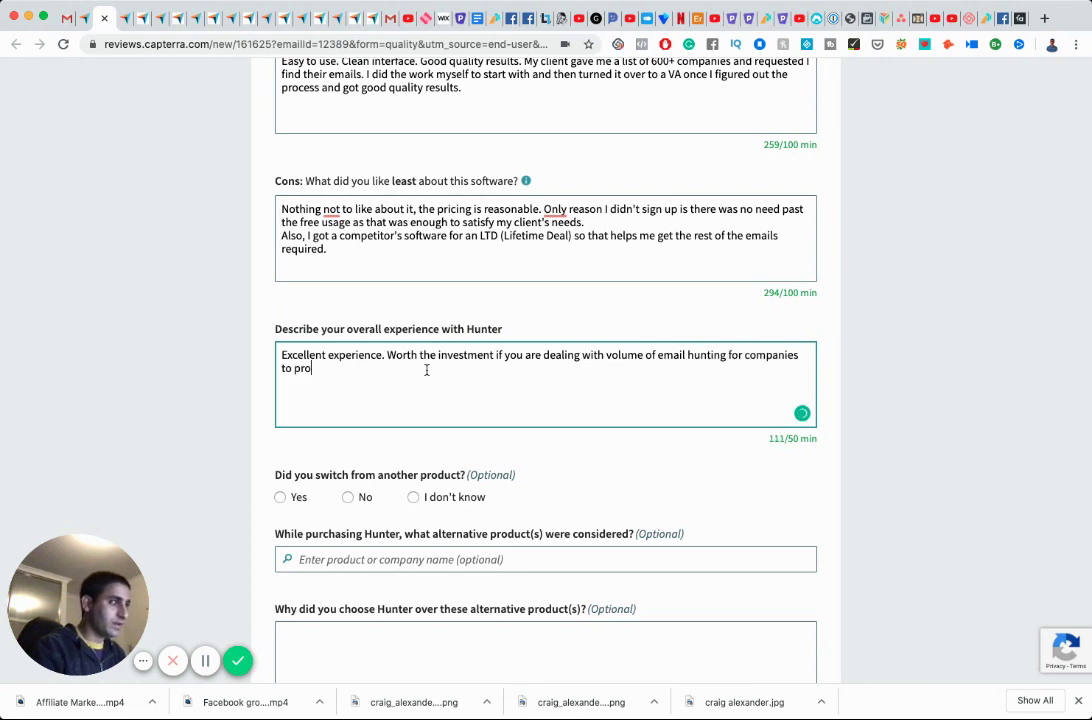
{"action": "type", "text": "spect."}
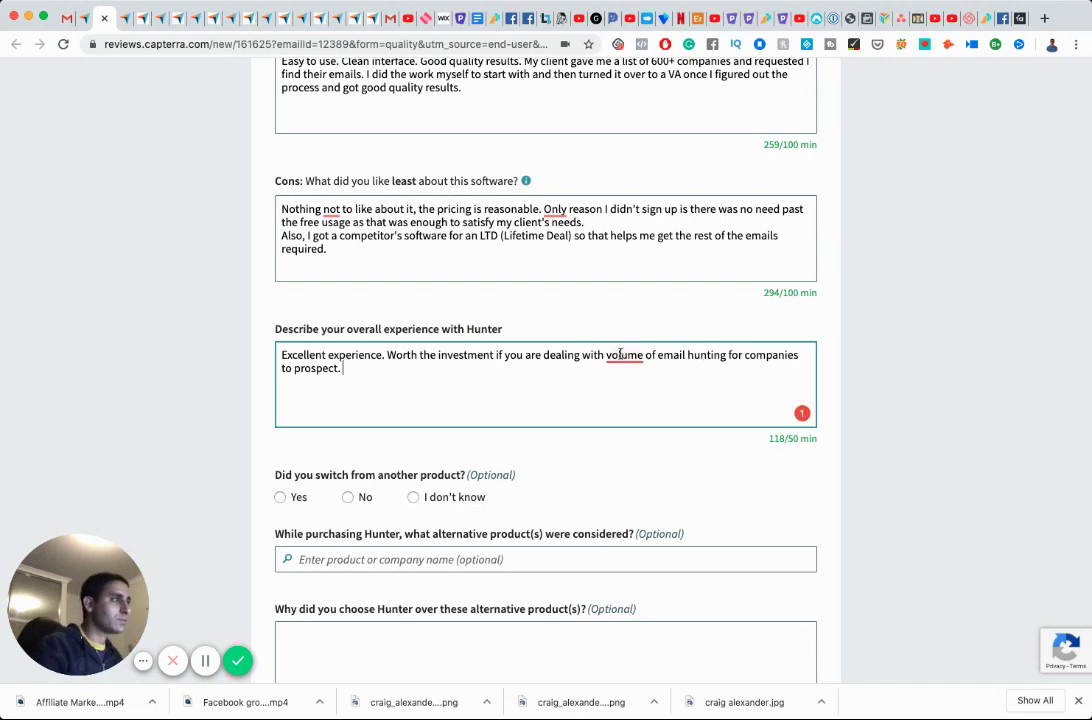
{"action": "mouse_move", "coordinate": [620, 356]}
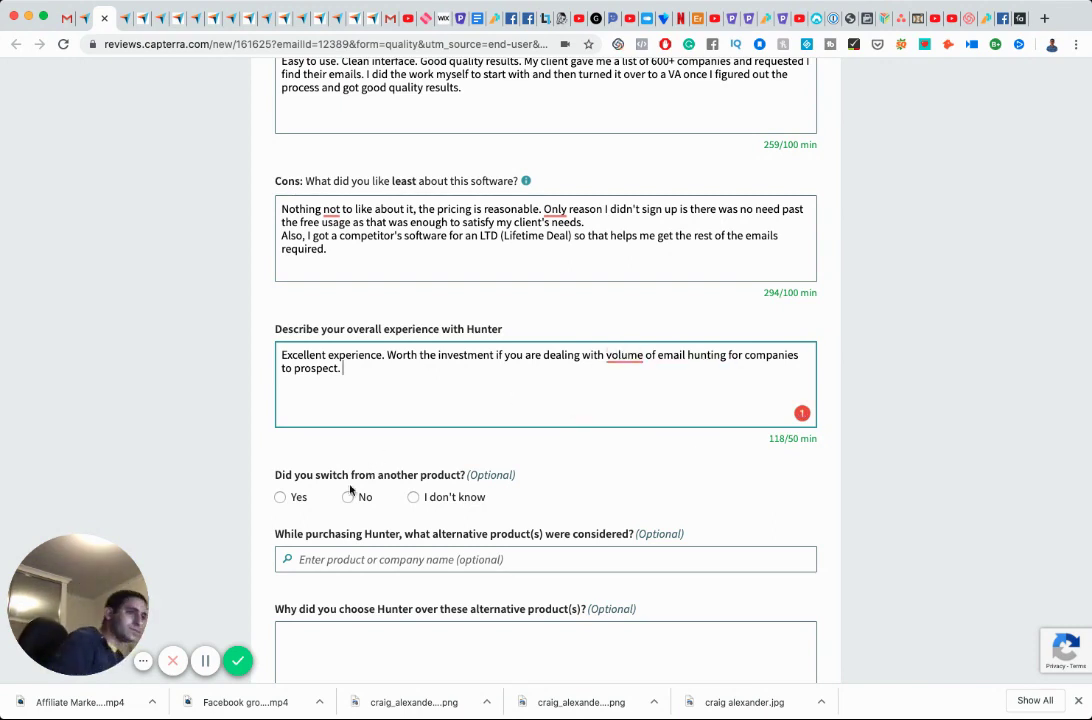
Tick the review certification consent checkbox before submitting.
{"action": "scroll", "coordinate": [366, 505], "scroll_direction": "down", "scroll_amount": 5}
{"action": "left_click", "coordinate": [284, 495]}
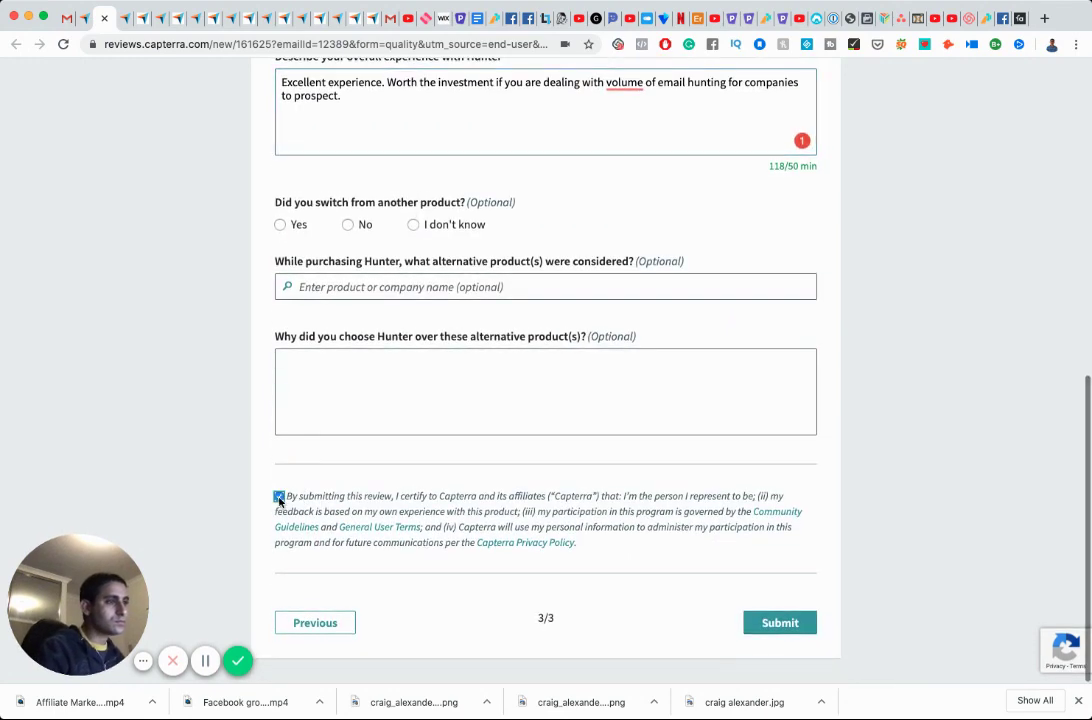
{"action": "scroll", "coordinate": [447, 515], "scroll_direction": "up", "scroll_amount": 15}
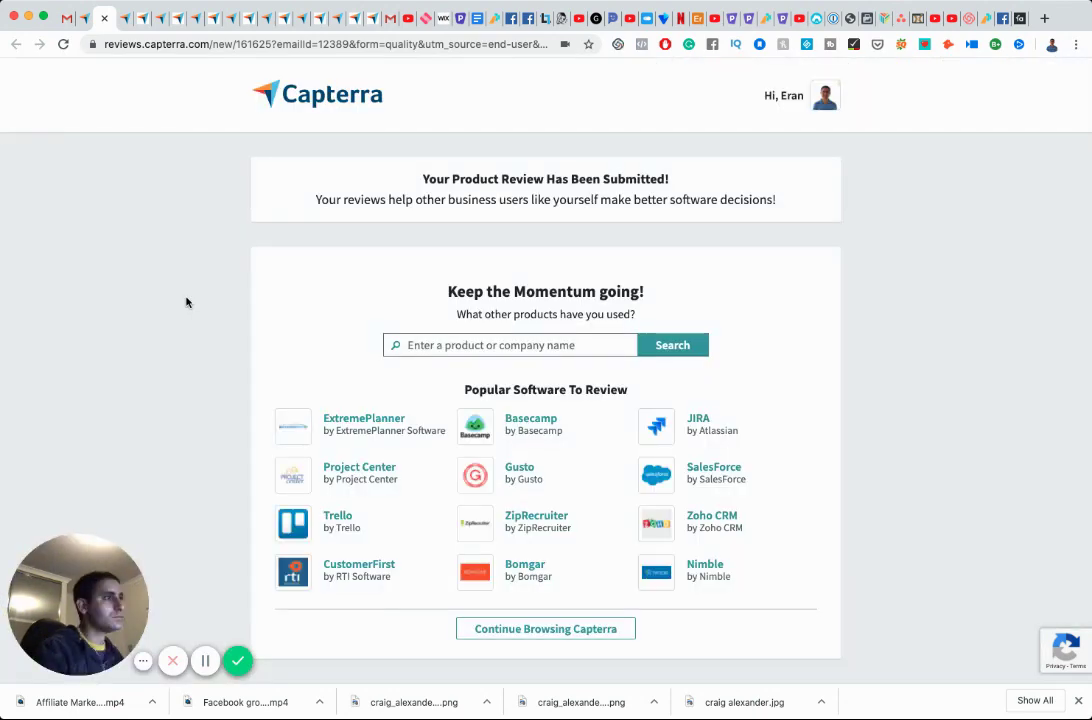
Return to the Gmail inbox and open the Capterra gift-card reviews email.
{"action": "left_click", "coordinate": [68, 19]}
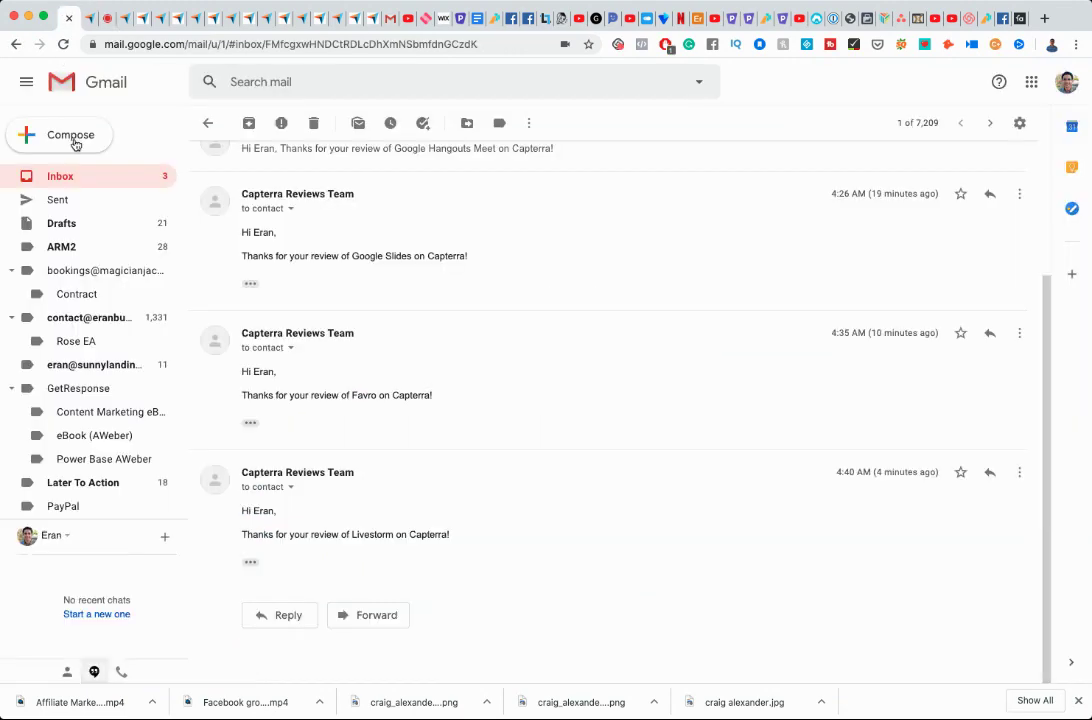
{"action": "key", "text": "u"}
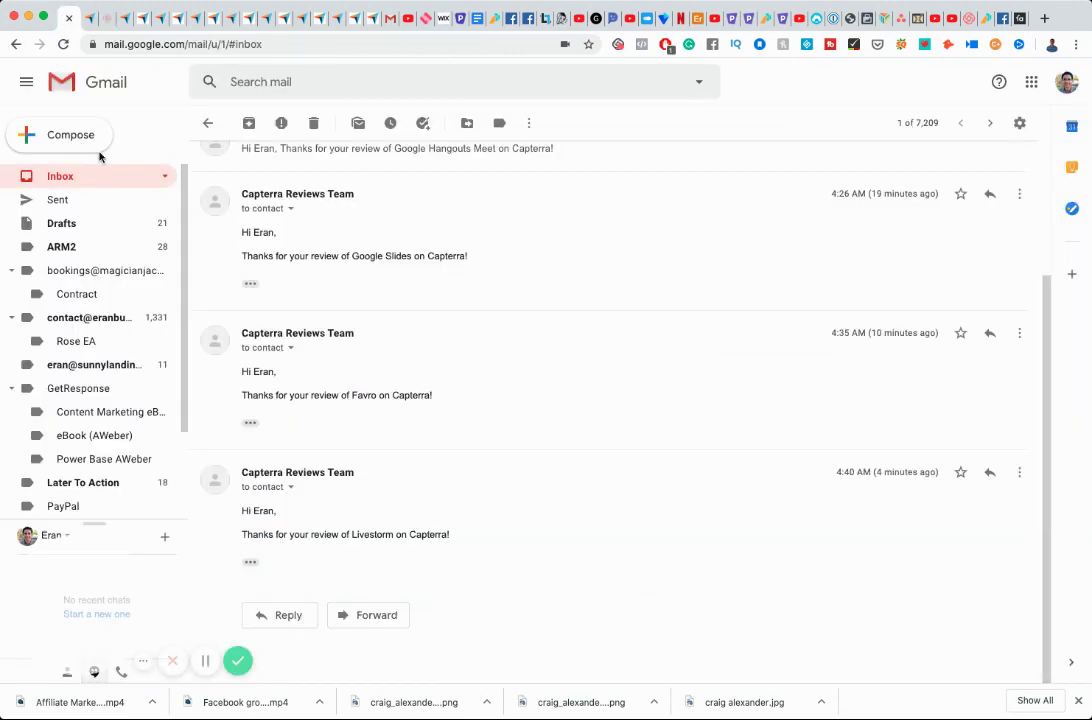
{"action": "scroll", "coordinate": [275, 344], "scroll_direction": "down", "scroll_amount": 5}
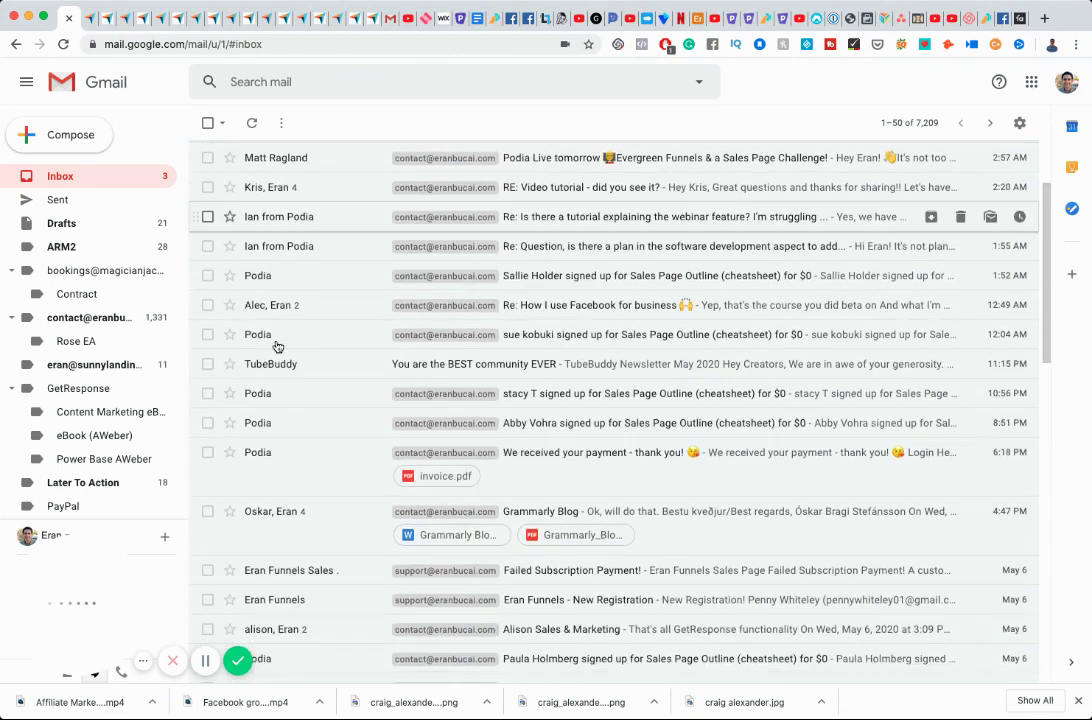
{"action": "scroll", "coordinate": [277, 346], "scroll_direction": "down", "scroll_amount": 5}
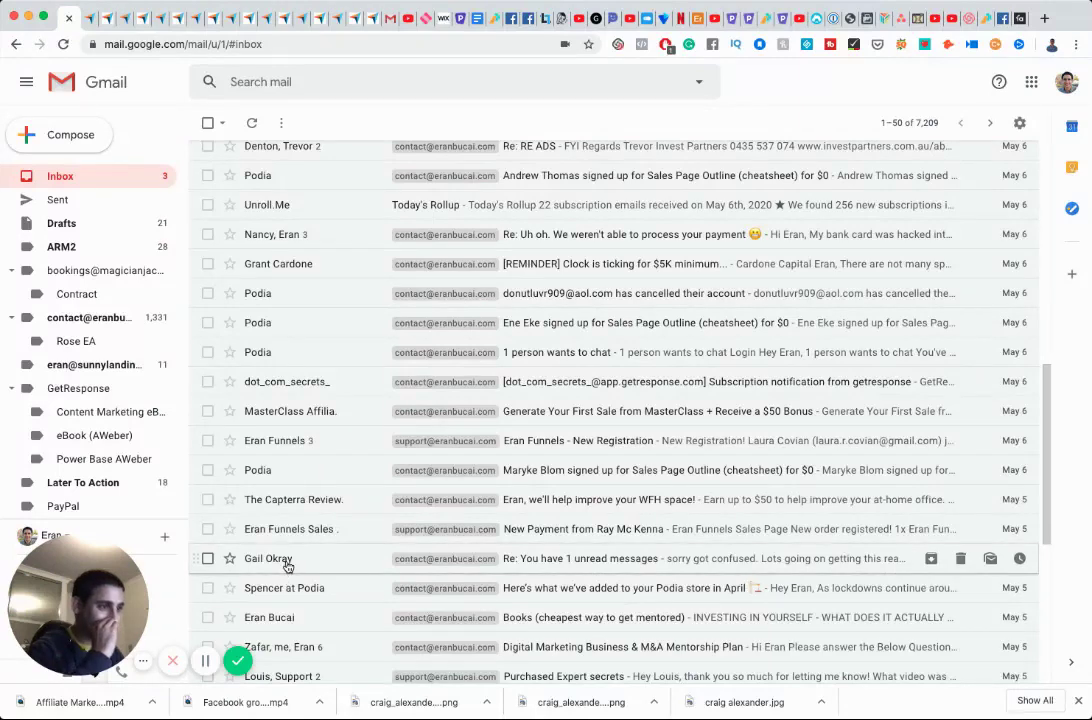
{"action": "scroll", "coordinate": [287, 570], "scroll_direction": "down", "scroll_amount": 2}
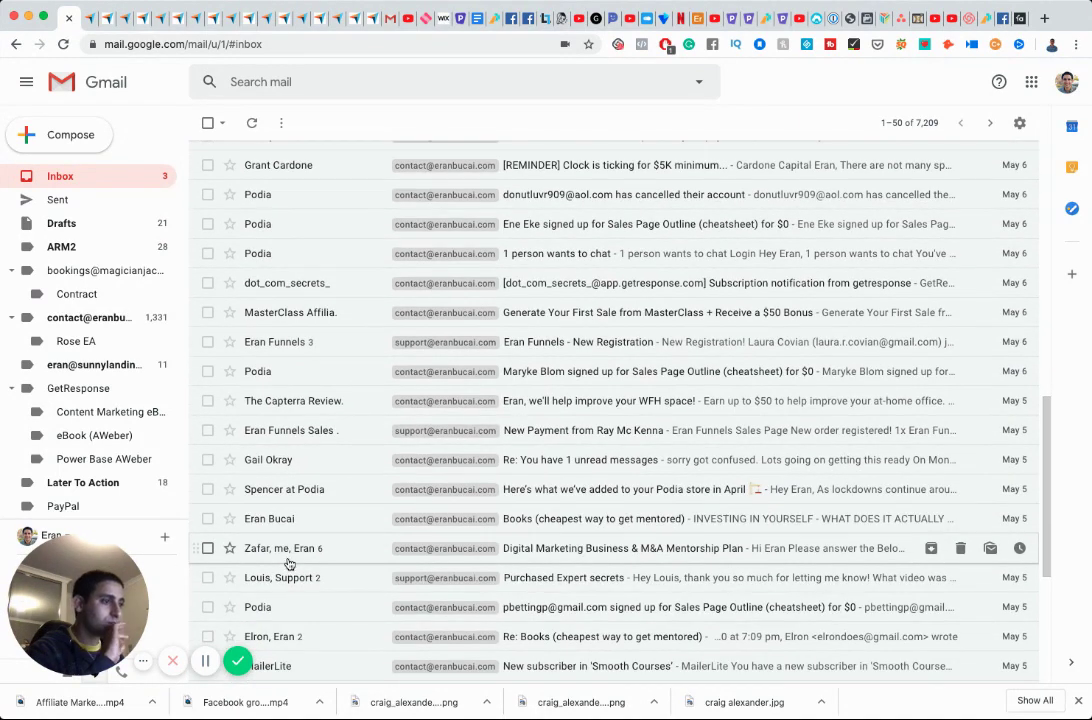
{"action": "scroll", "coordinate": [288, 565], "scroll_direction": "down", "scroll_amount": 1}
{"action": "left_click", "coordinate": [316, 391]}
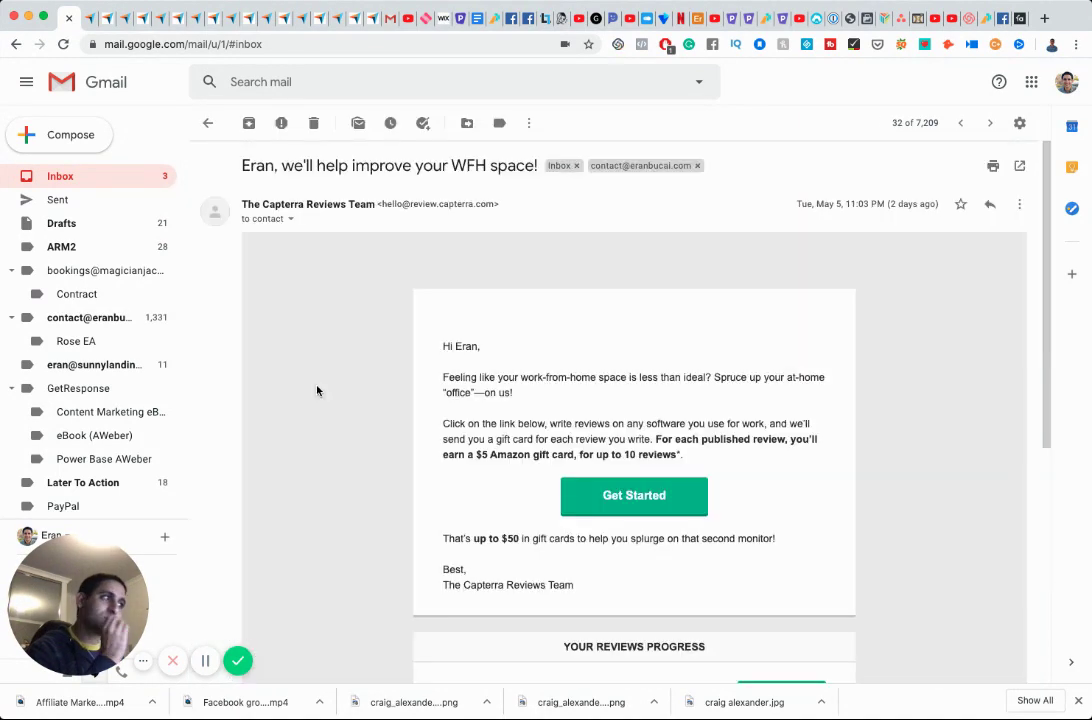
Follow the email's Review Now link to review more products.
{"action": "scroll", "coordinate": [400, 465], "scroll_direction": "down", "scroll_amount": 1}
{"action": "scroll", "coordinate": [414, 471], "scroll_direction": "down", "scroll_amount": 5}
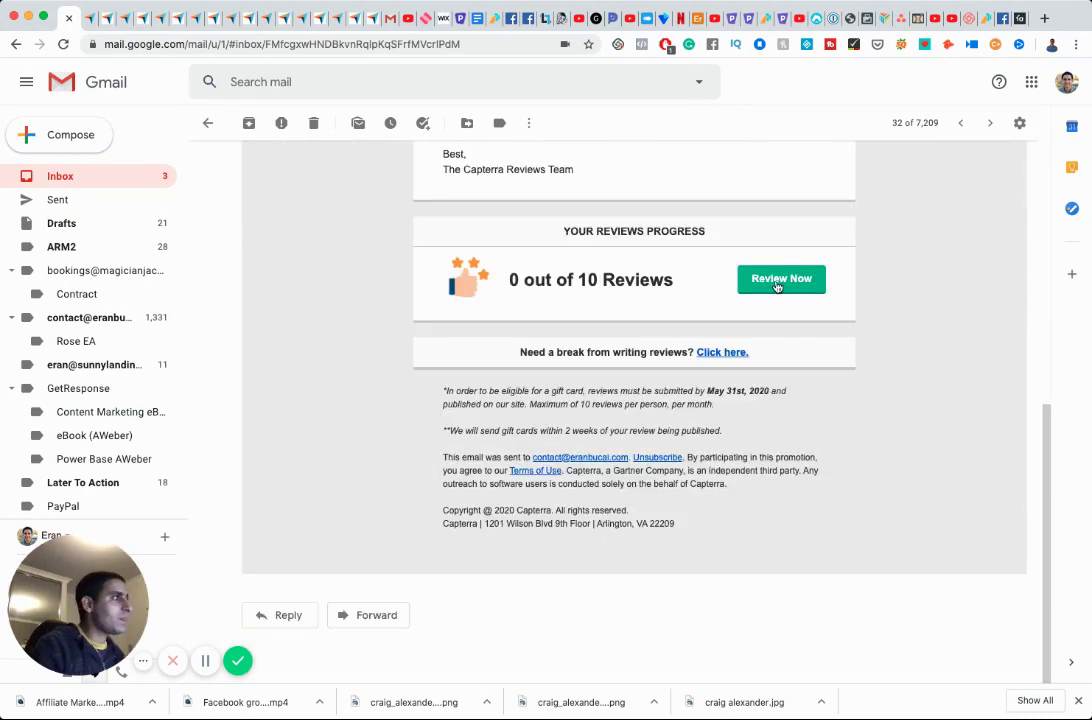
{"action": "left_click", "coordinate": [777, 281]}
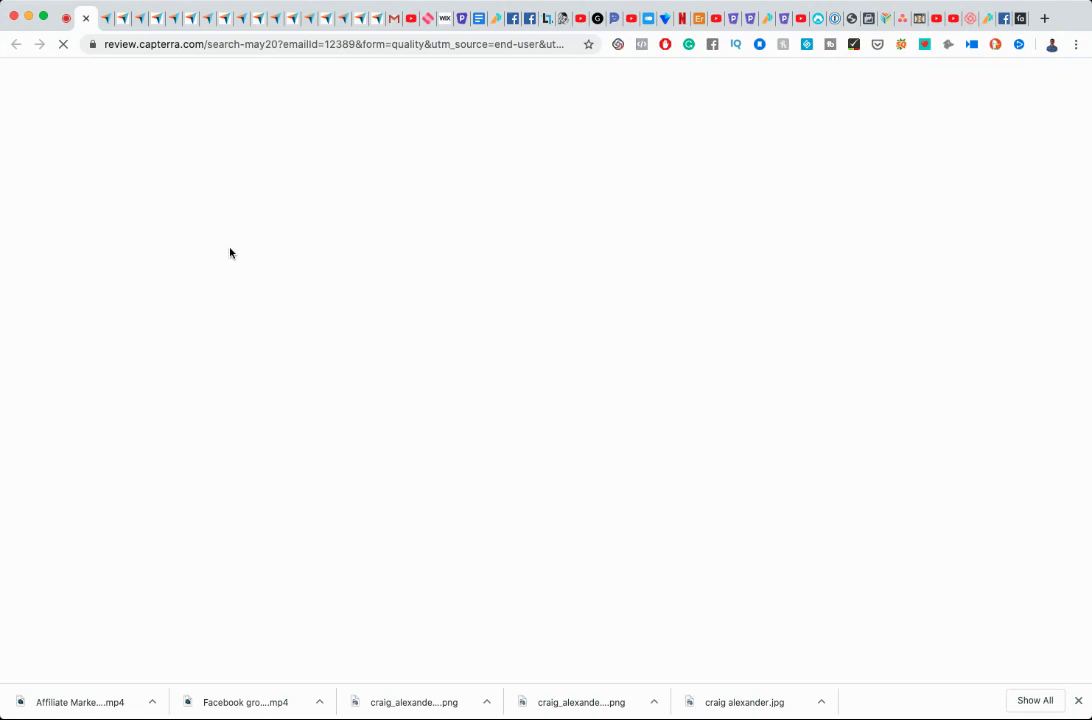
Load three more batches of products on the review search page.
{"action": "scroll", "coordinate": [229, 252], "scroll_direction": "down", "scroll_amount": 2}
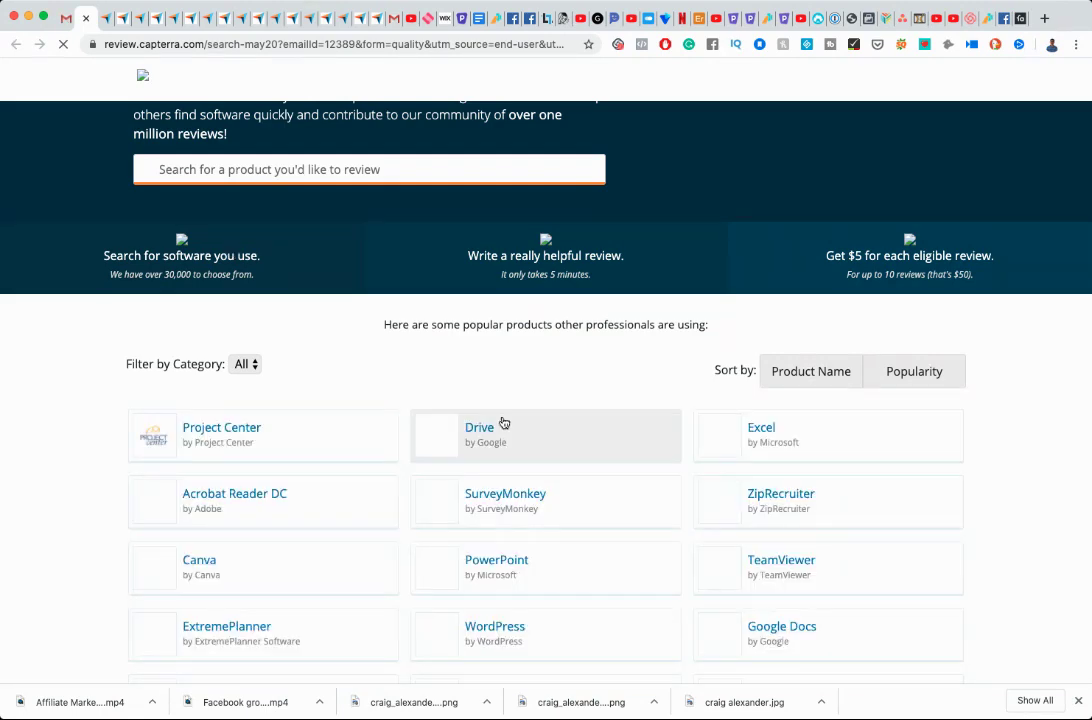
{"action": "scroll", "coordinate": [504, 422], "scroll_direction": "down", "scroll_amount": 15}
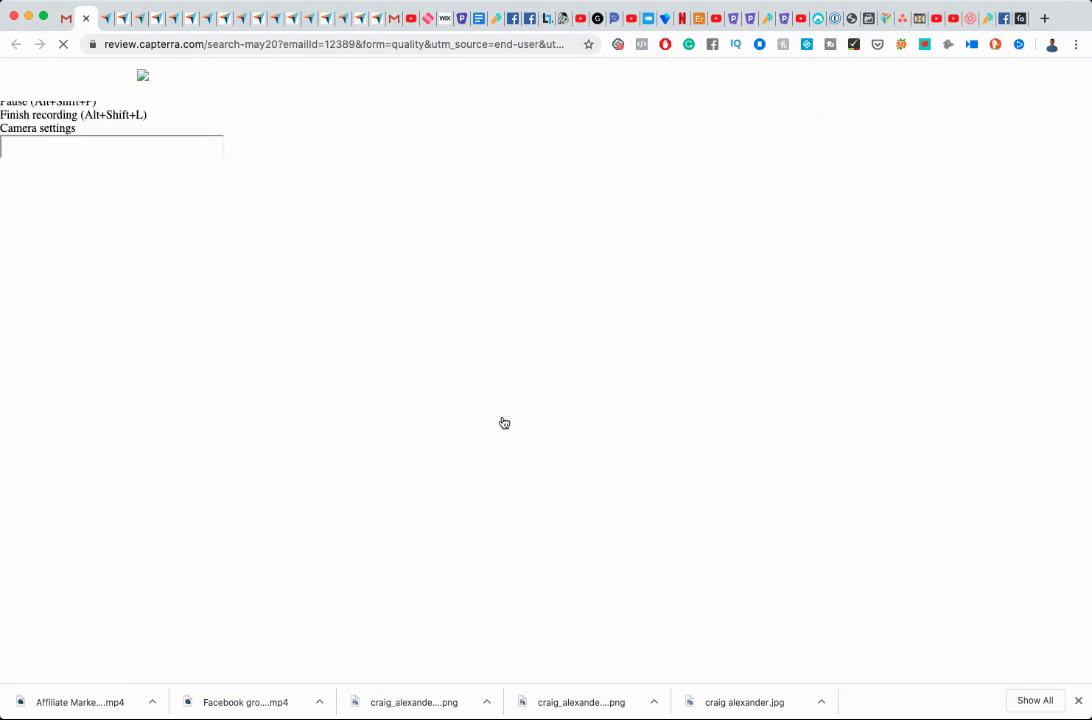
{"action": "scroll", "coordinate": [504, 422], "scroll_direction": "up", "scroll_amount": 10}
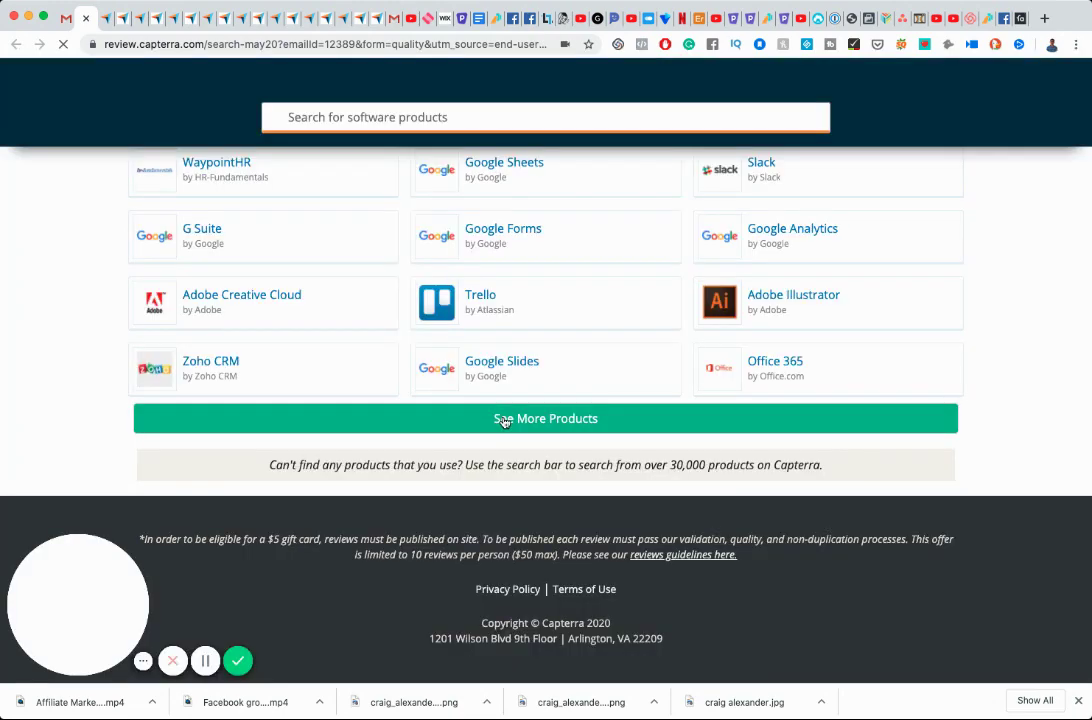
{"action": "left_click", "coordinate": [504, 419]}
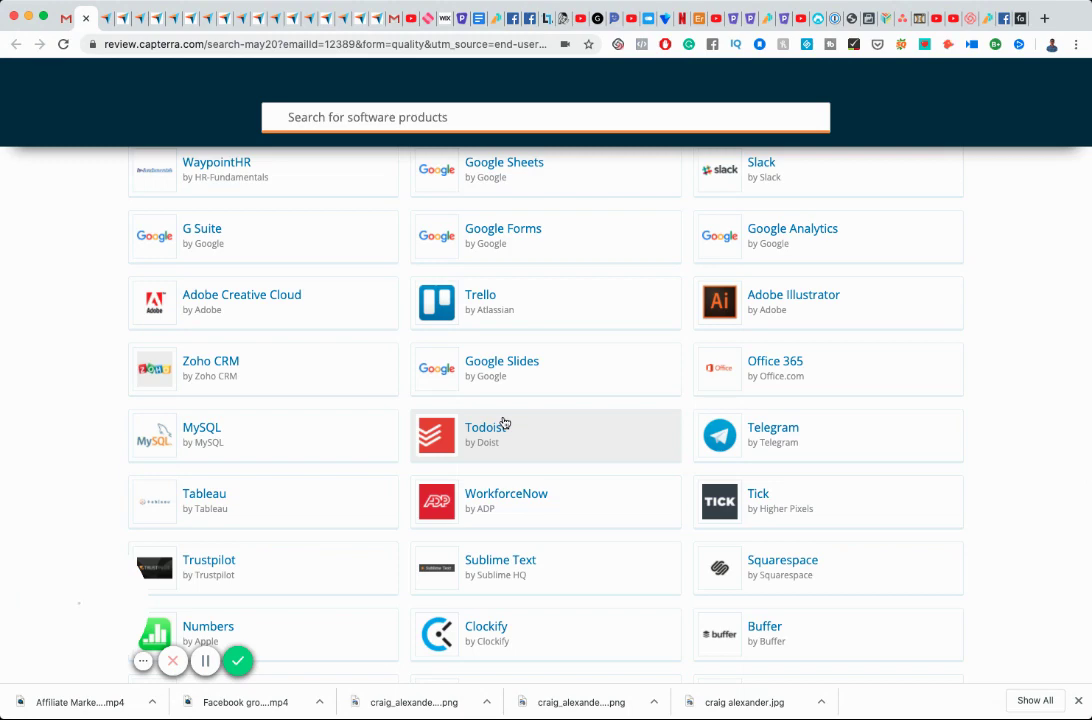
{"action": "scroll", "coordinate": [504, 422], "scroll_direction": "down", "scroll_amount": 3}
{"action": "scroll", "coordinate": [504, 422], "scroll_direction": "down", "scroll_amount": 8}
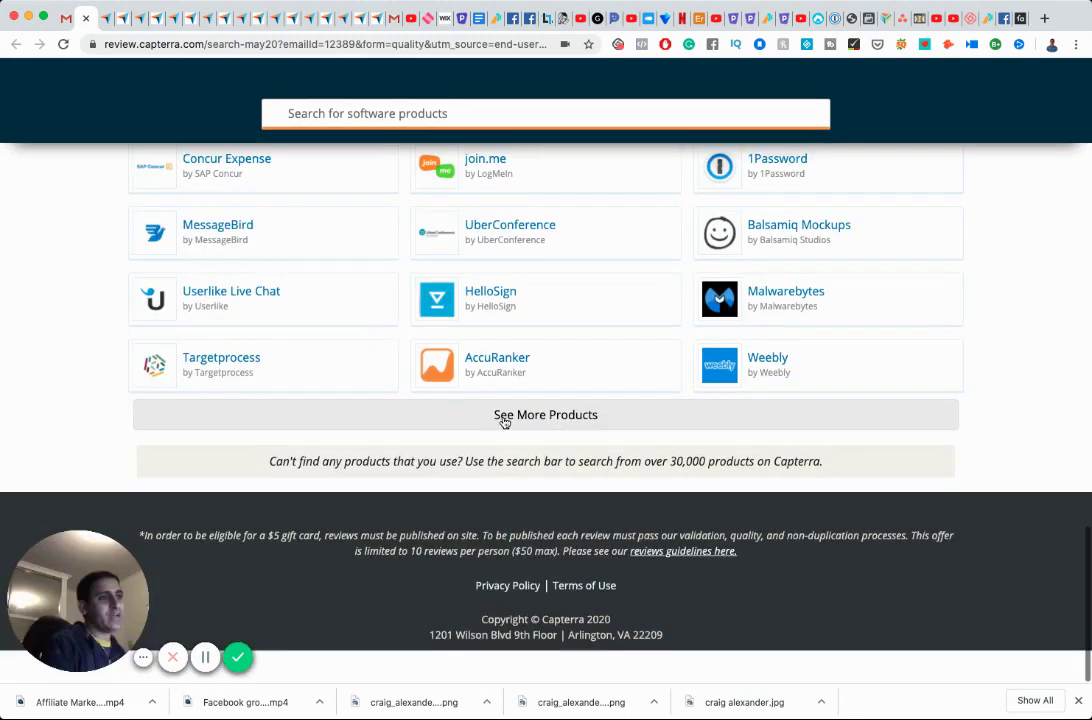
{"action": "left_click", "coordinate": [504, 419]}
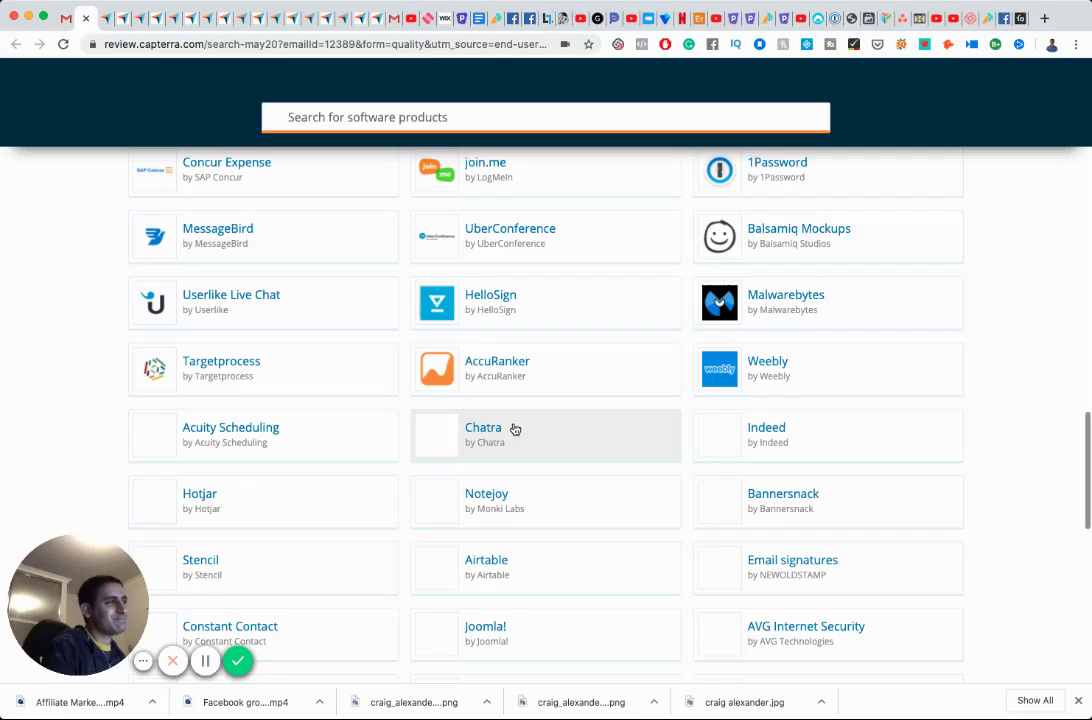
{"action": "scroll", "coordinate": [515, 428], "scroll_direction": "down", "scroll_amount": 8}
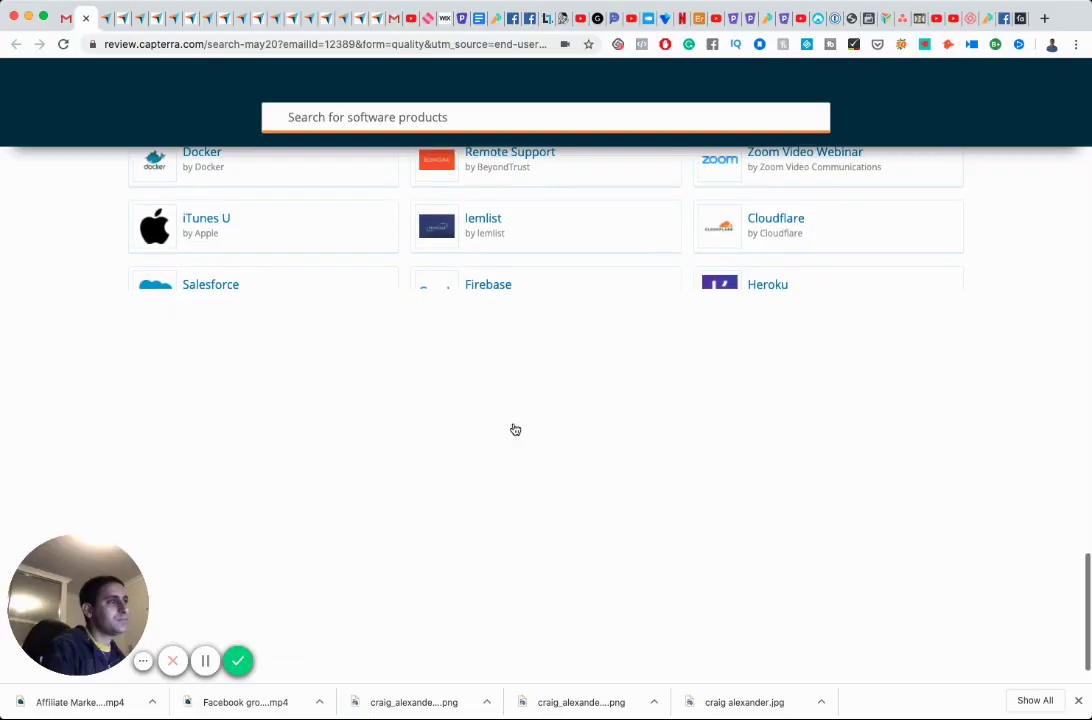
{"action": "scroll", "coordinate": [515, 428], "scroll_direction": "down", "scroll_amount": 1}
{"action": "left_click", "coordinate": [497, 417]}
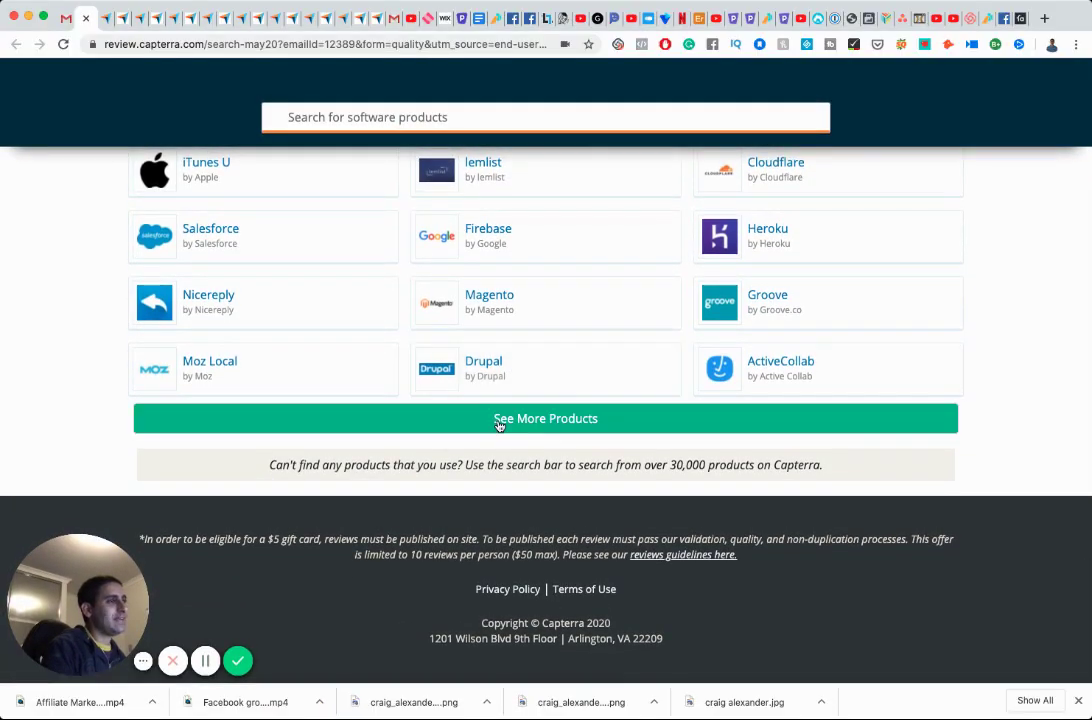
Load three further batches until the Wistia card appears in the grid.
{"action": "scroll", "coordinate": [498, 427], "scroll_direction": "down", "scroll_amount": 5}
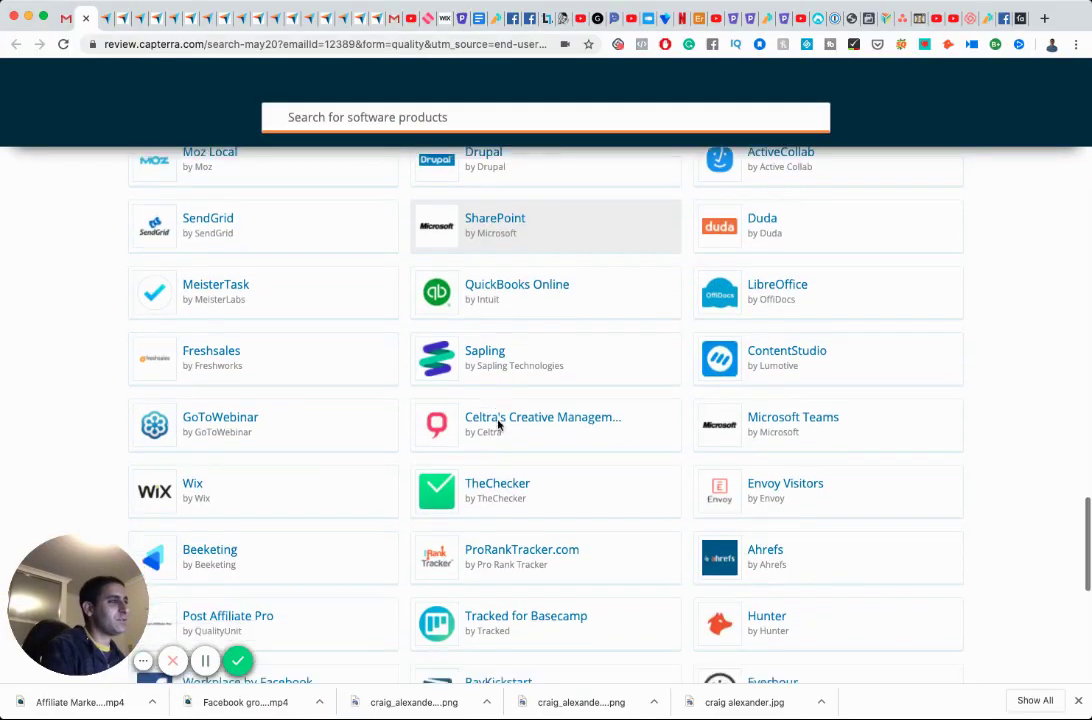
{"action": "scroll", "coordinate": [500, 425], "scroll_direction": "down", "scroll_amount": 4}
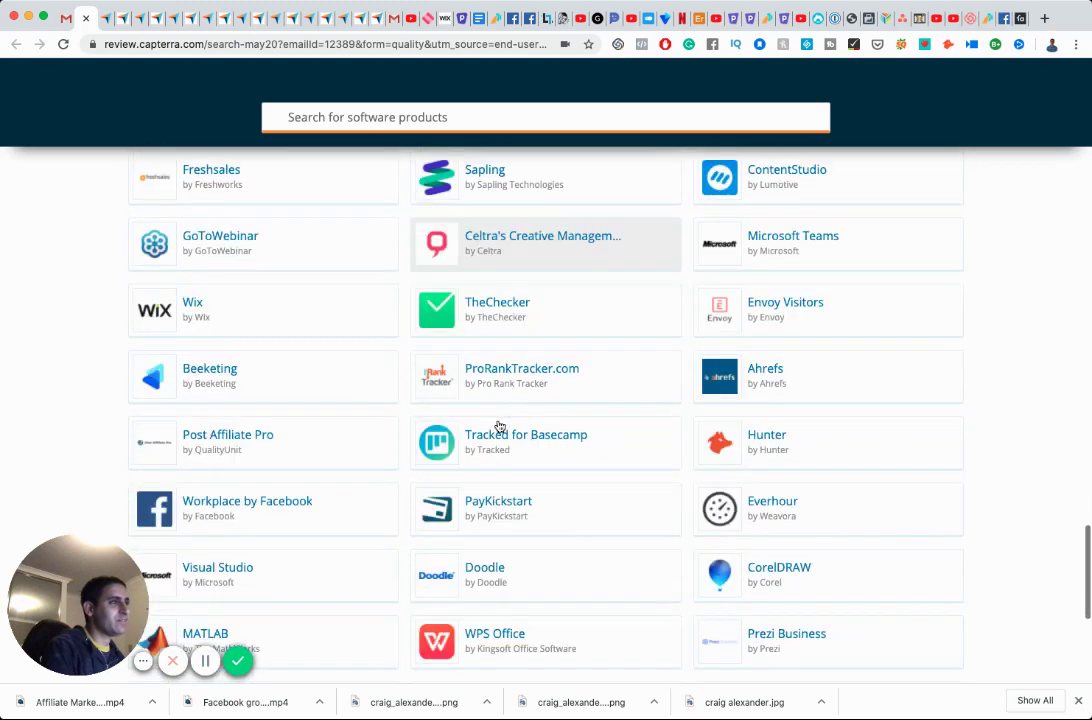
{"action": "scroll", "coordinate": [509, 428], "scroll_direction": "down", "scroll_amount": 1}
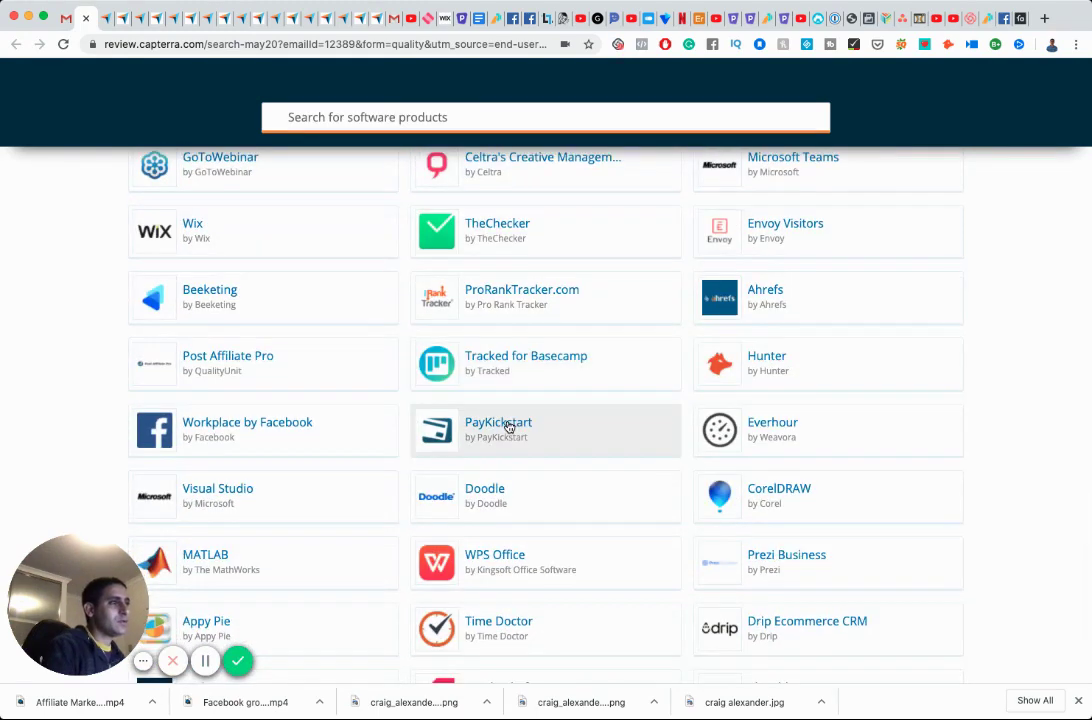
{"action": "scroll", "coordinate": [508, 427], "scroll_direction": "down", "scroll_amount": 2}
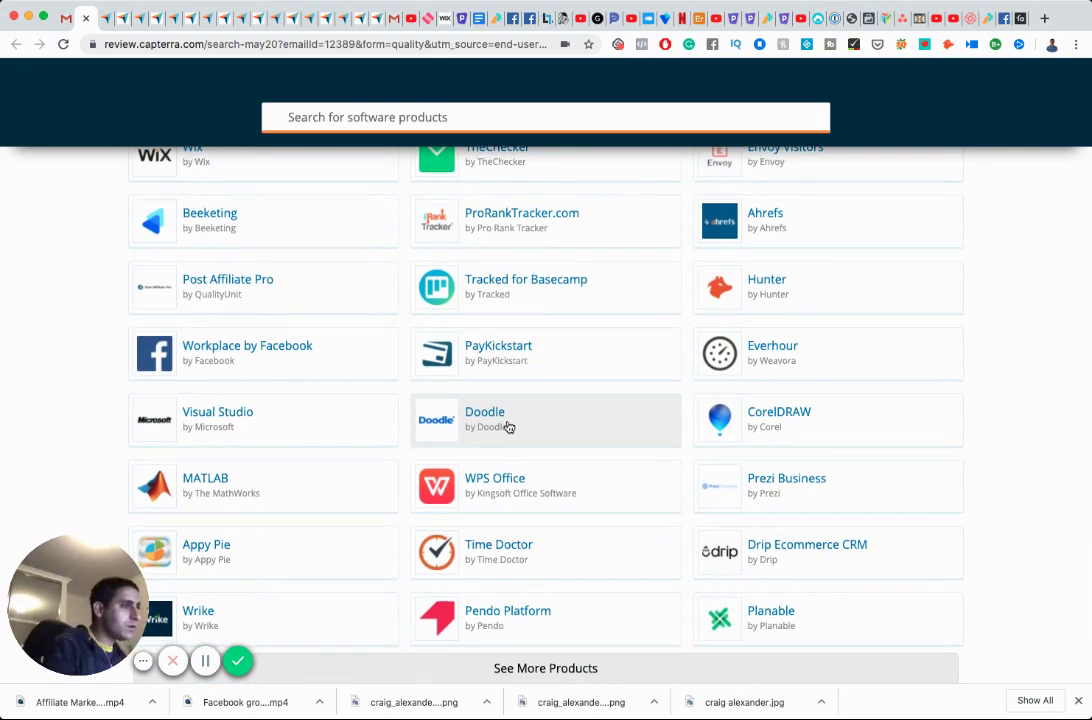
{"action": "scroll", "coordinate": [509, 427], "scroll_direction": "down", "scroll_amount": 4}
{"action": "left_click", "coordinate": [512, 420]}
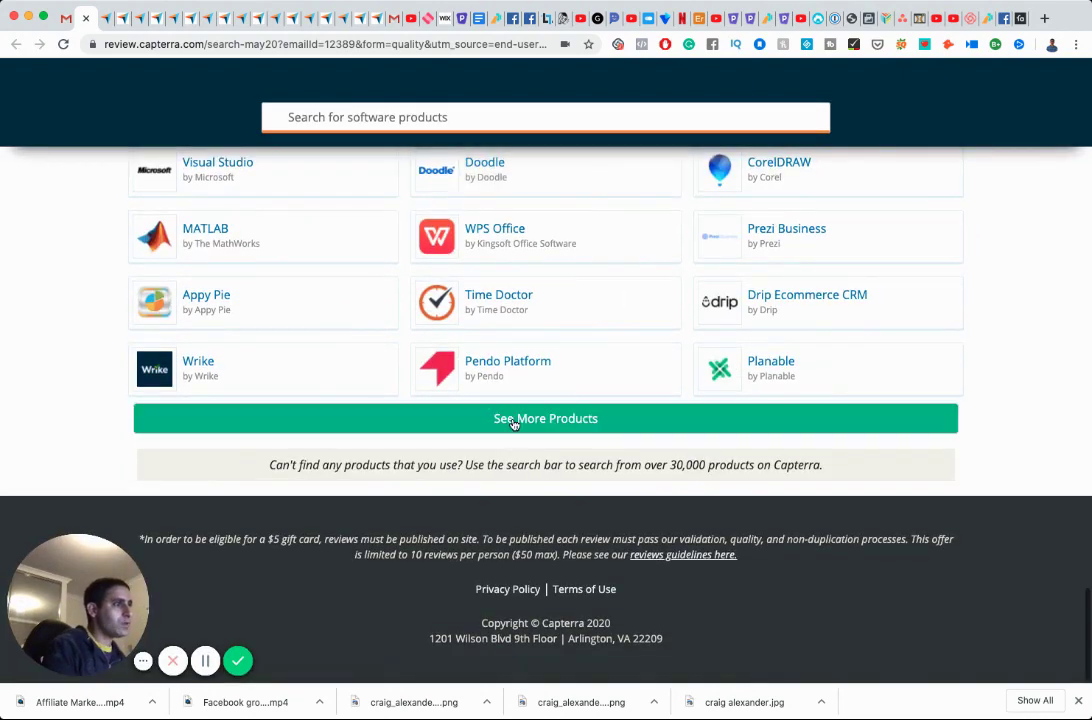
{"action": "scroll", "coordinate": [514, 357], "scroll_direction": "down", "scroll_amount": 10}
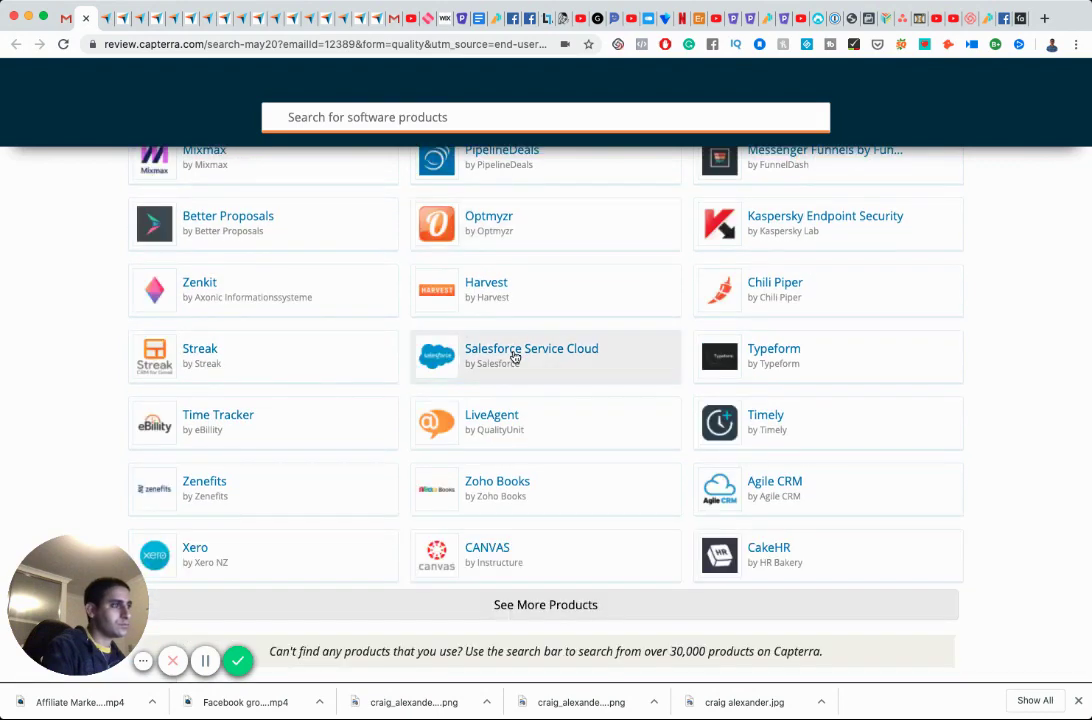
{"action": "scroll", "coordinate": [514, 357], "scroll_direction": "down", "scroll_amount": 1}
{"action": "scroll", "coordinate": [514, 357], "scroll_direction": "down", "scroll_amount": 4}
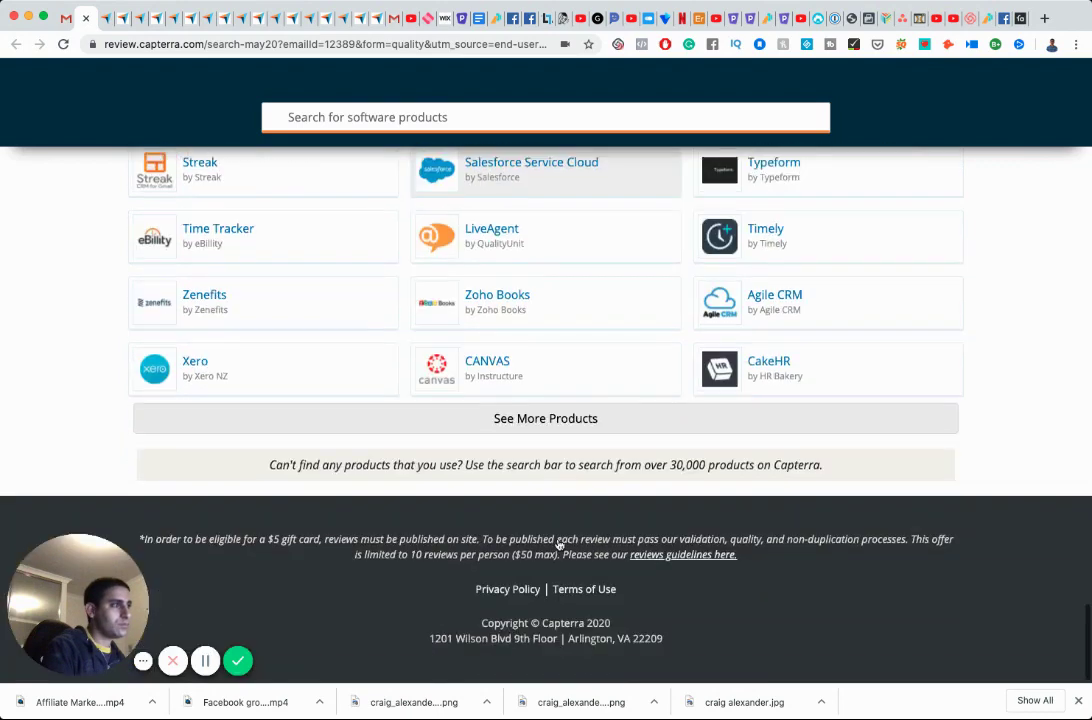
{"action": "left_click", "coordinate": [537, 423]}
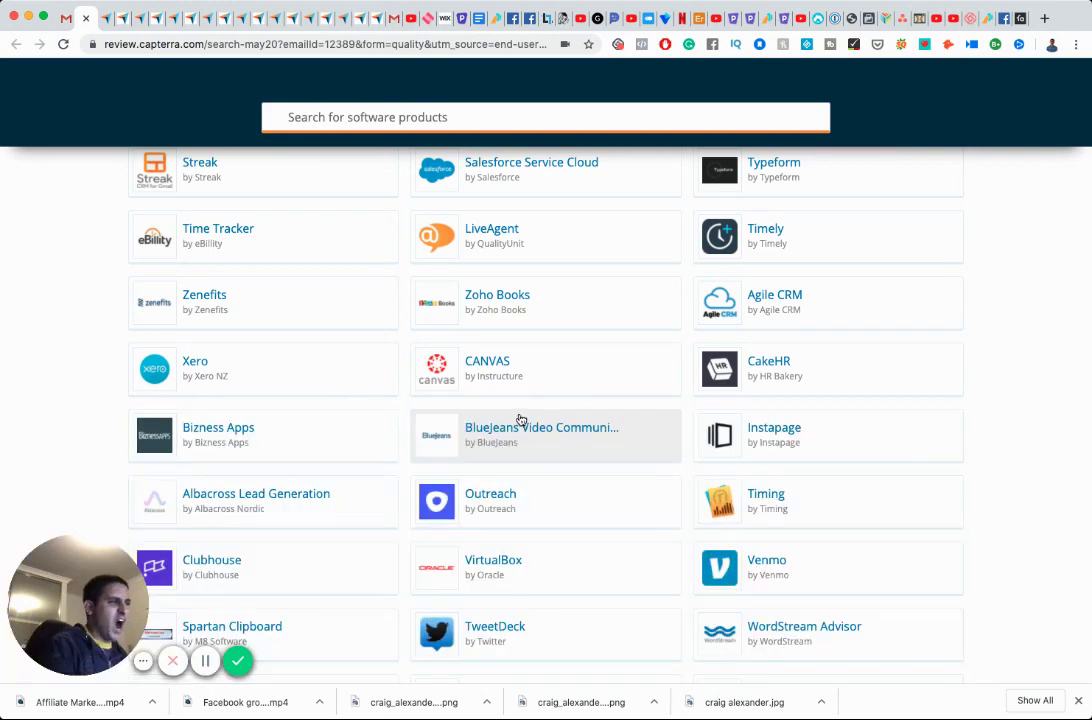
{"action": "scroll", "coordinate": [520, 419], "scroll_direction": "down", "scroll_amount": 10}
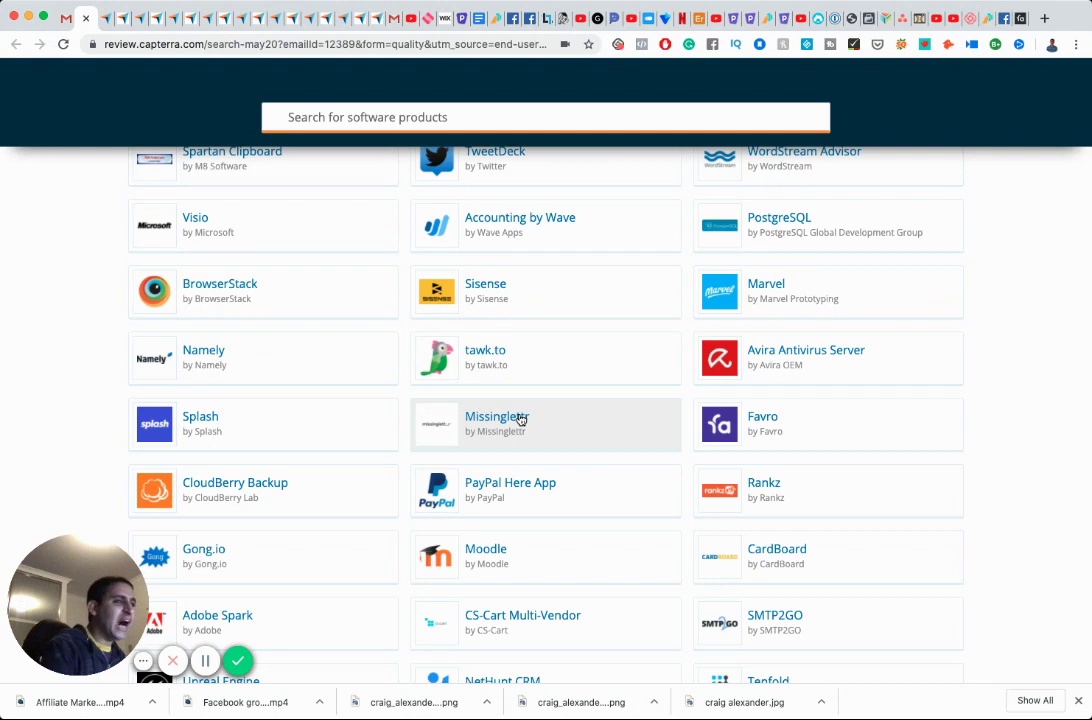
{"action": "scroll", "coordinate": [520, 419], "scroll_direction": "down", "scroll_amount": 6}
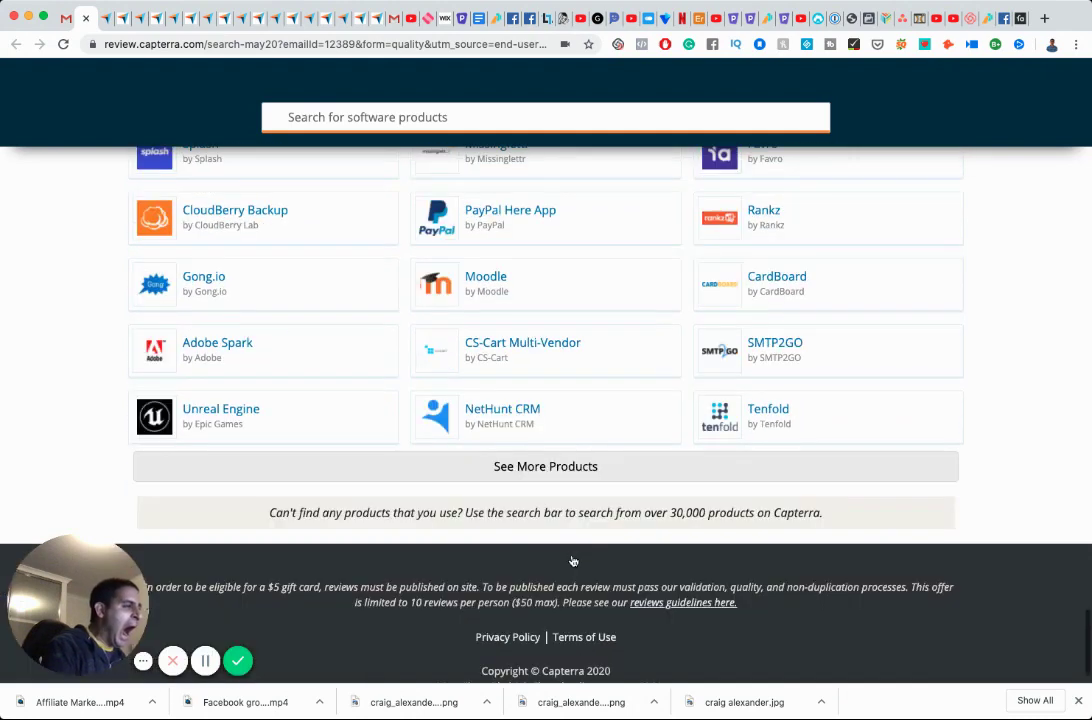
{"action": "left_click", "coordinate": [541, 466]}
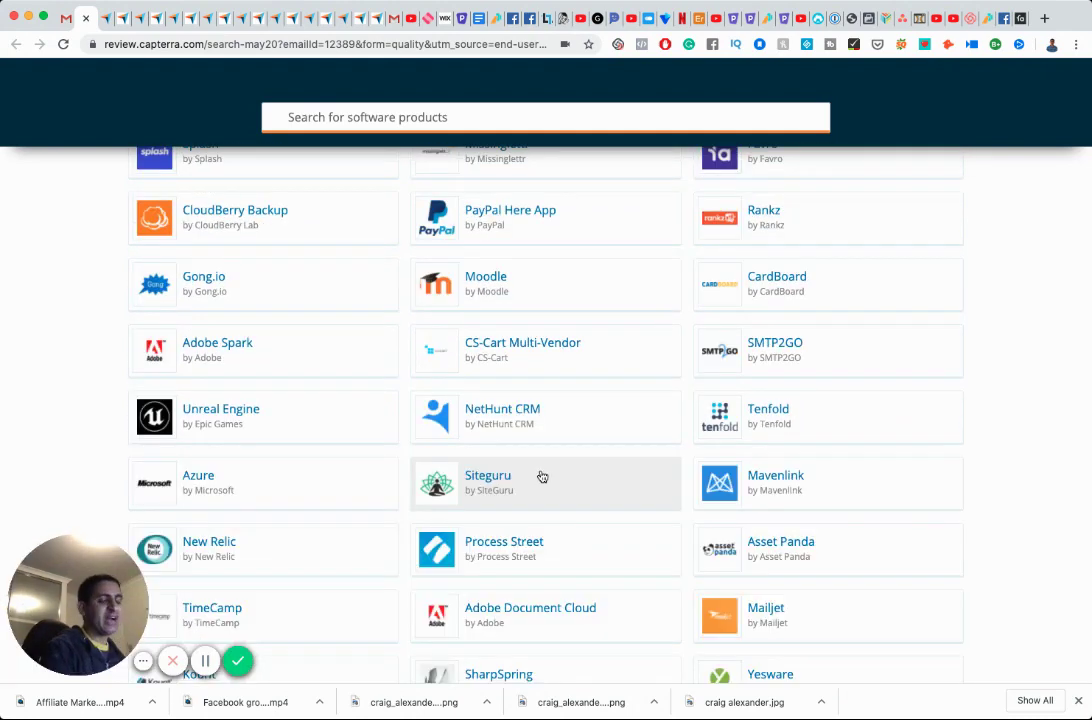
{"action": "scroll", "coordinate": [534, 470], "scroll_direction": "down", "scroll_amount": 12}
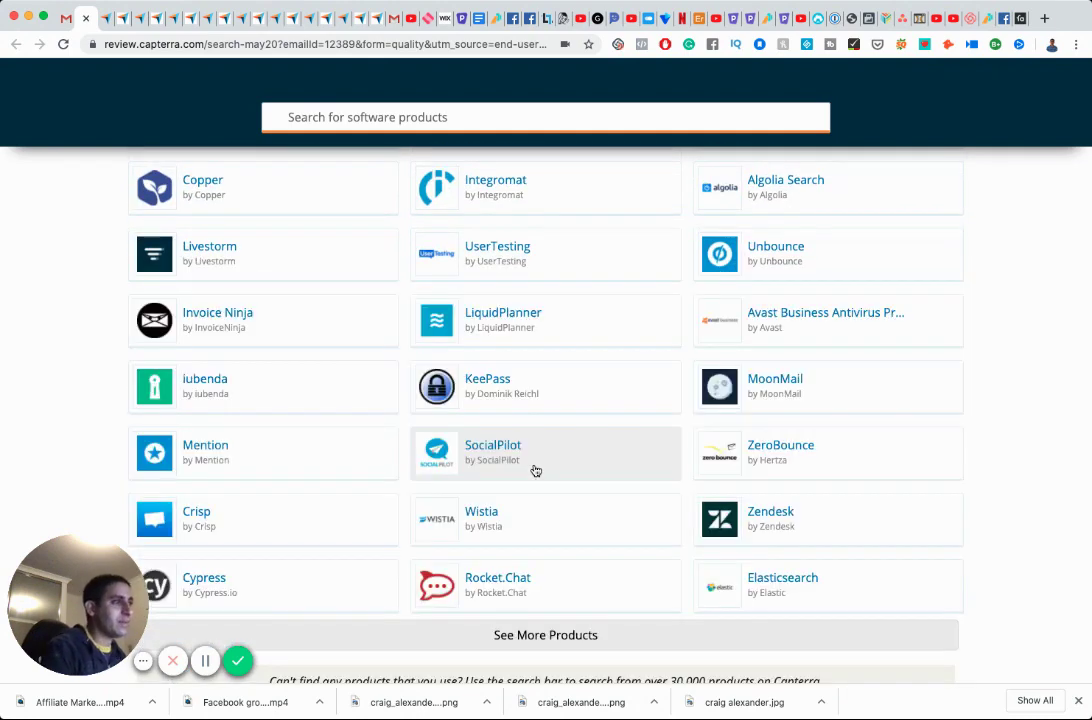
{"action": "scroll", "coordinate": [535, 469], "scroll_direction": "down", "scroll_amount": 2}
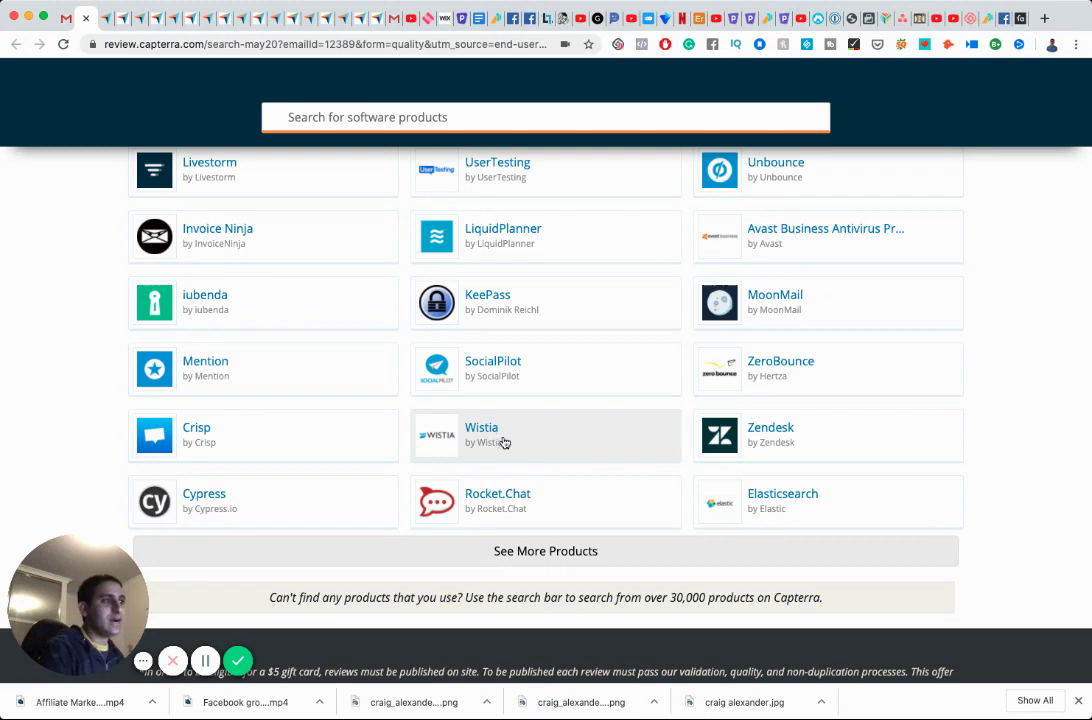
{"action": "left_click", "coordinate": [62, 18]}
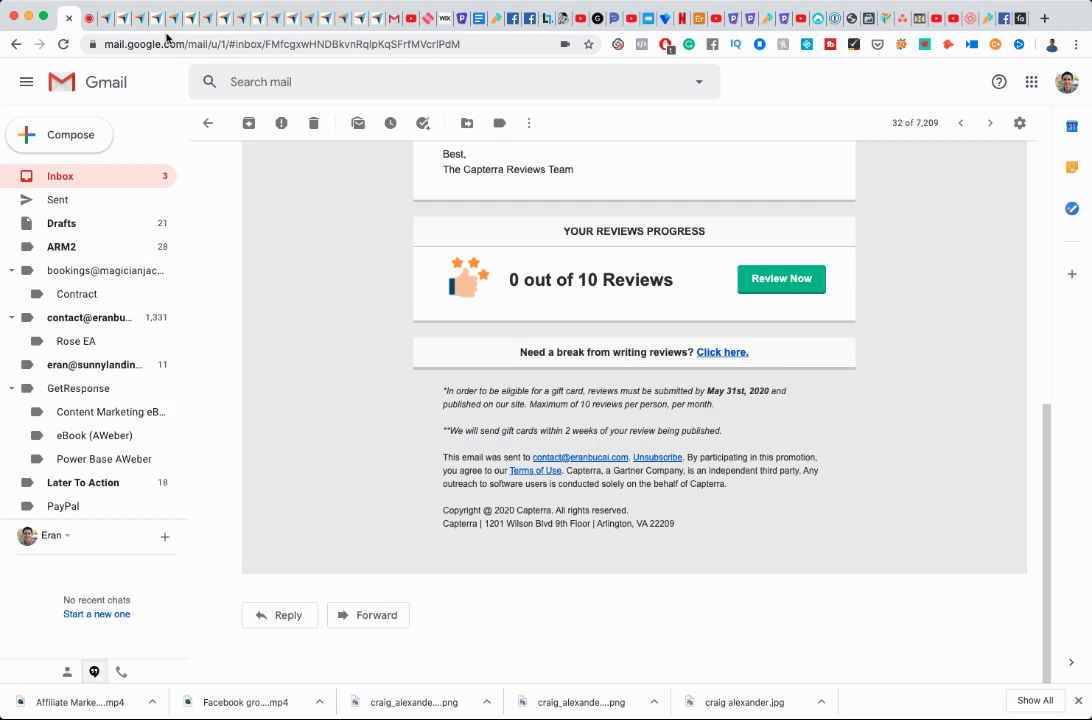
{"action": "left_click", "coordinate": [295, 82]}
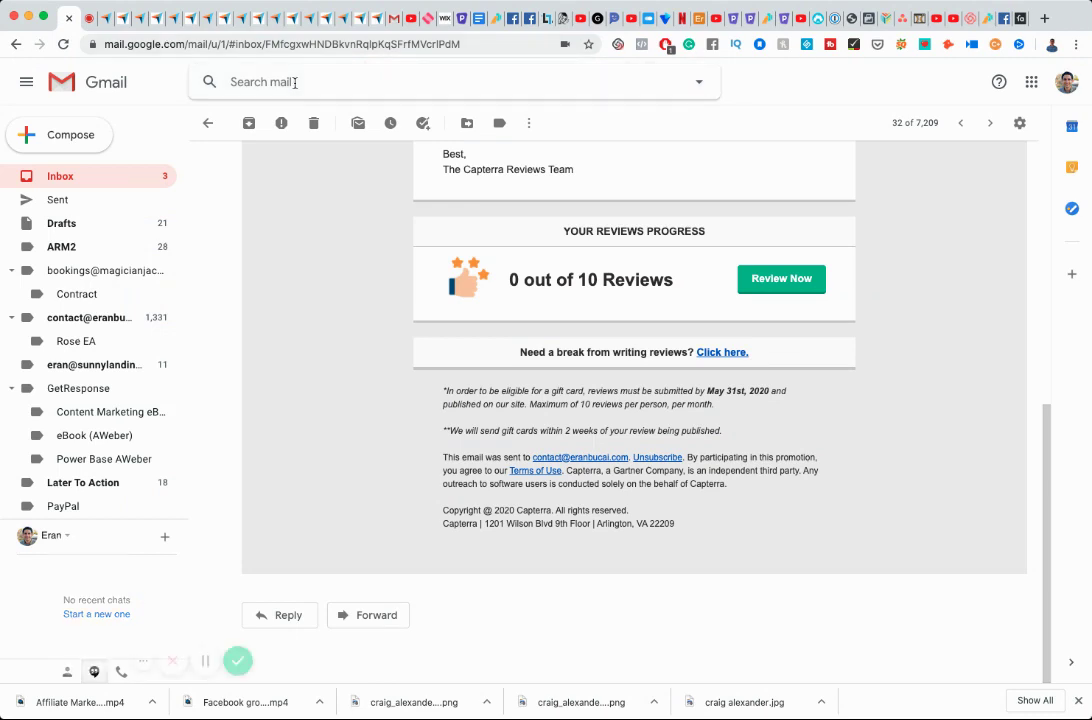
{"action": "type", "text": "wistia"}
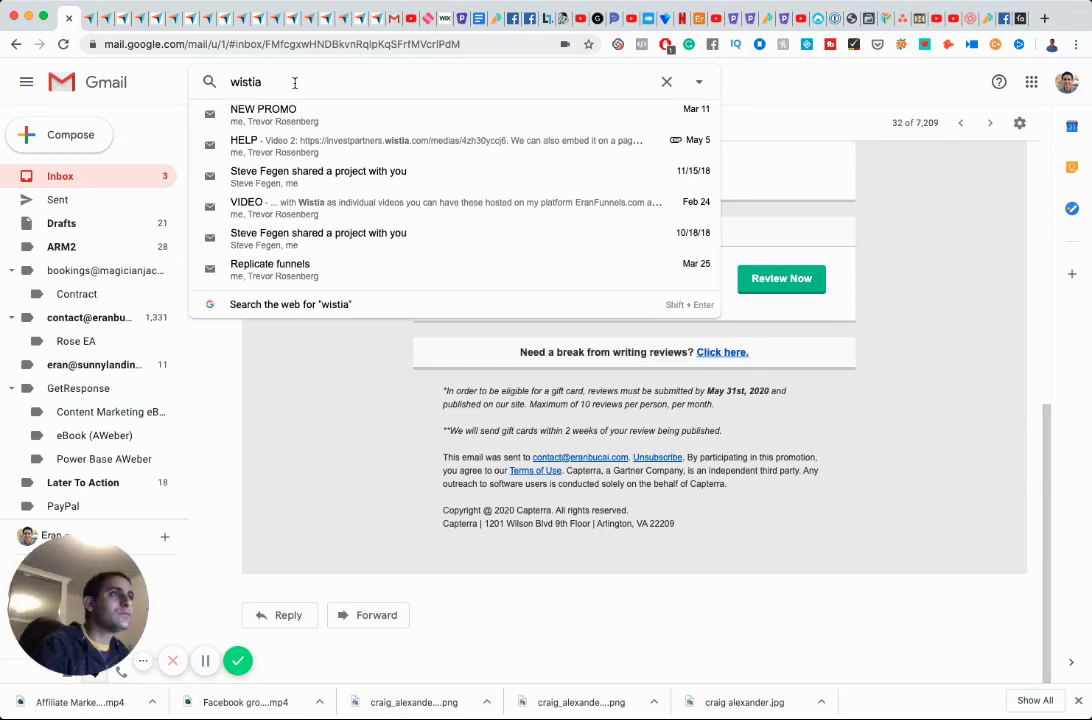
{"action": "type", "text": " capt"}
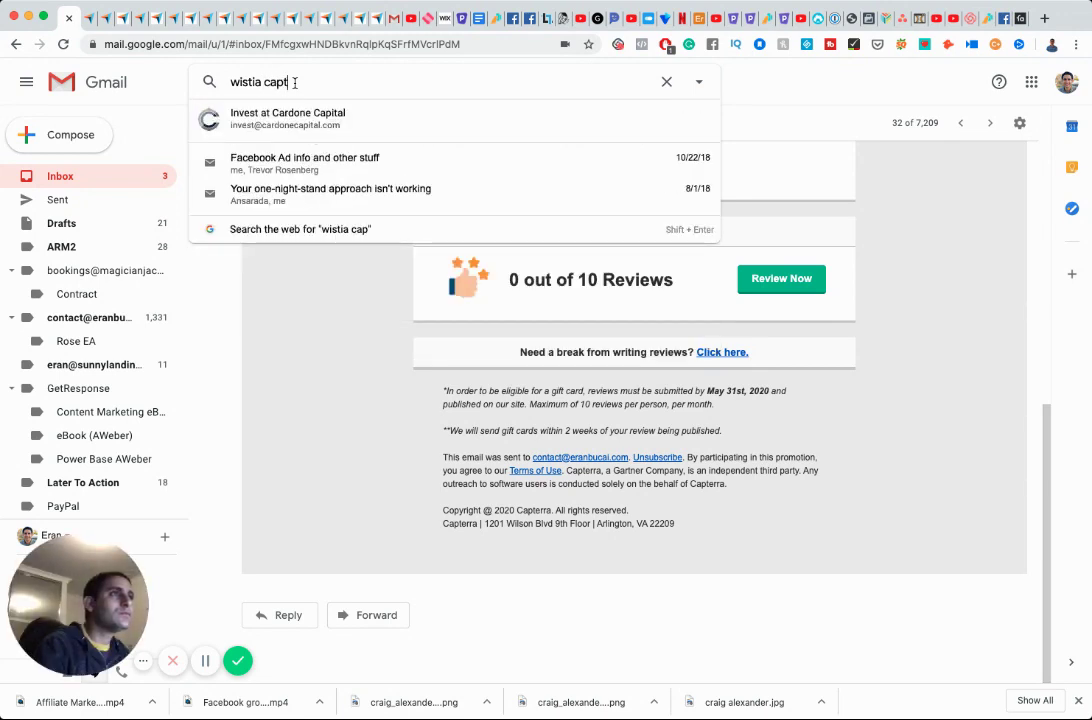
{"action": "type", "text": "erra"}
{"action": "key", "text": "Return"}
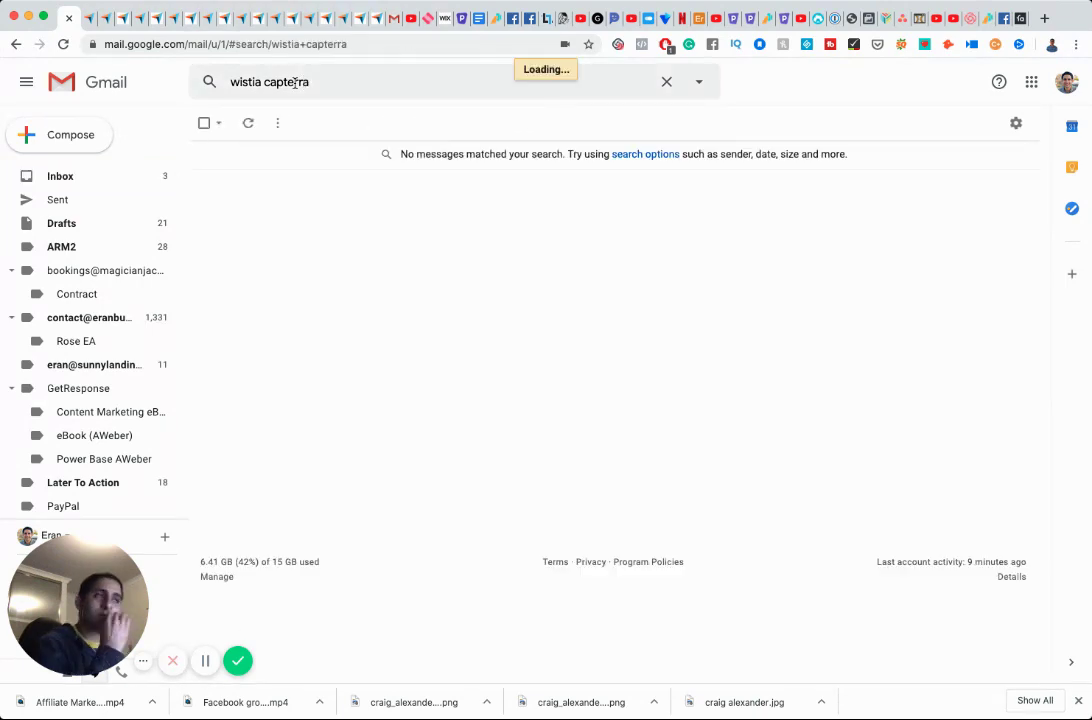
{"action": "left_click", "coordinate": [88, 20]}
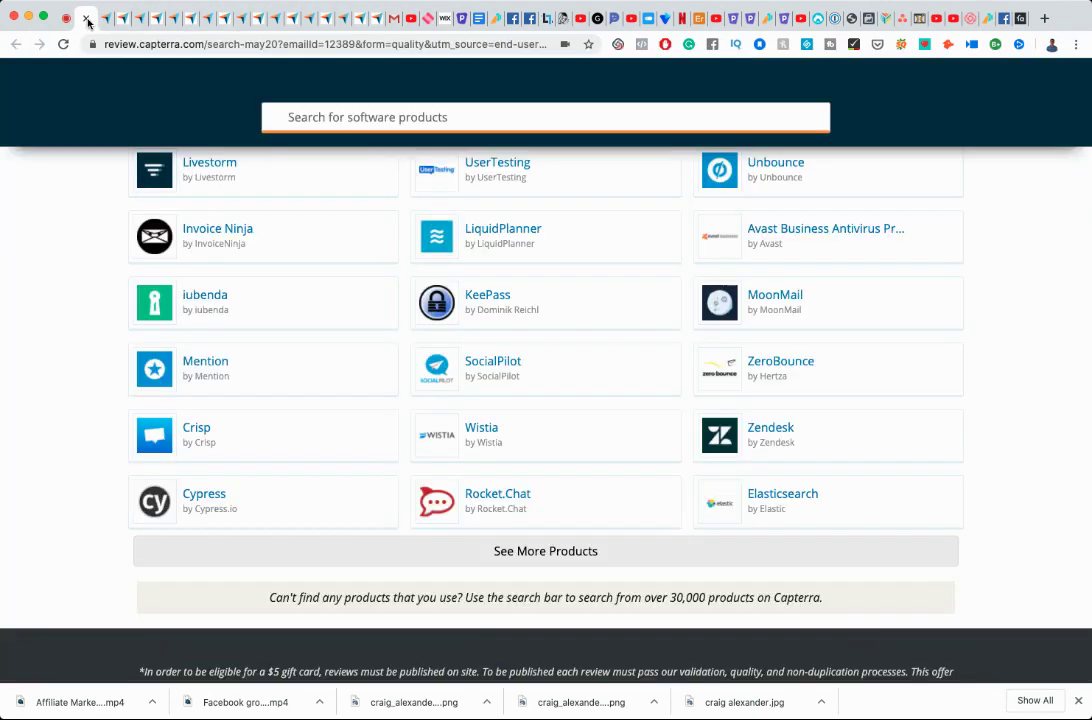
Start the Wistia review with job title 'Entrepreneur' and the organization name filled in.
{"action": "left_click", "coordinate": [494, 434]}
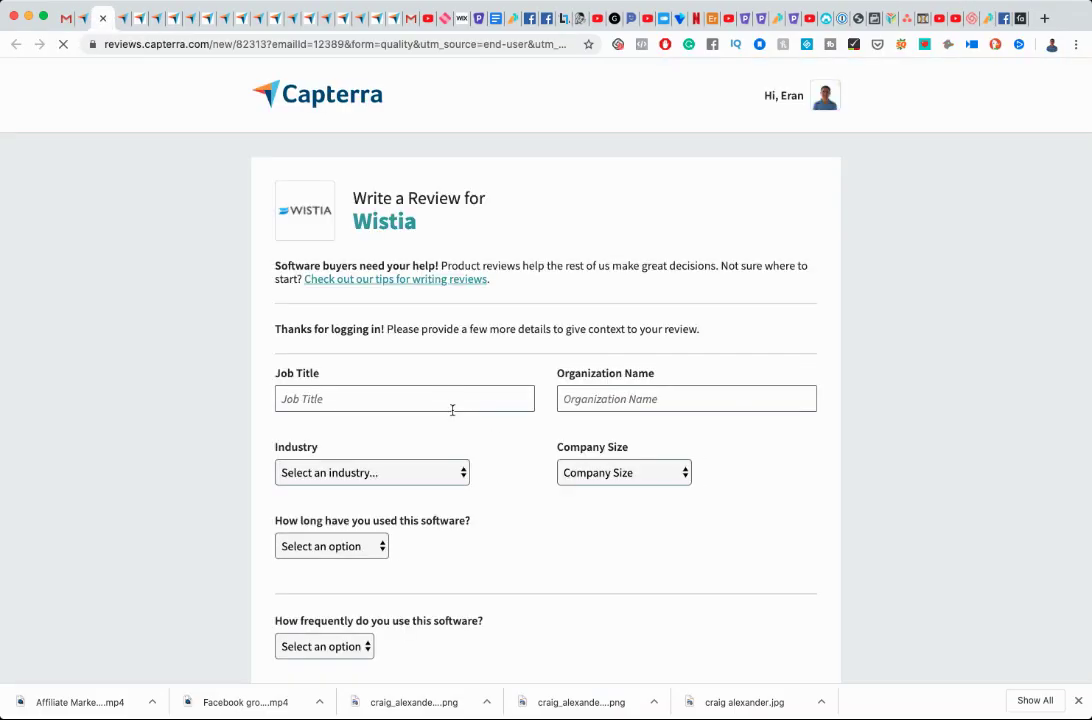
{"action": "left_click", "coordinate": [385, 403]}
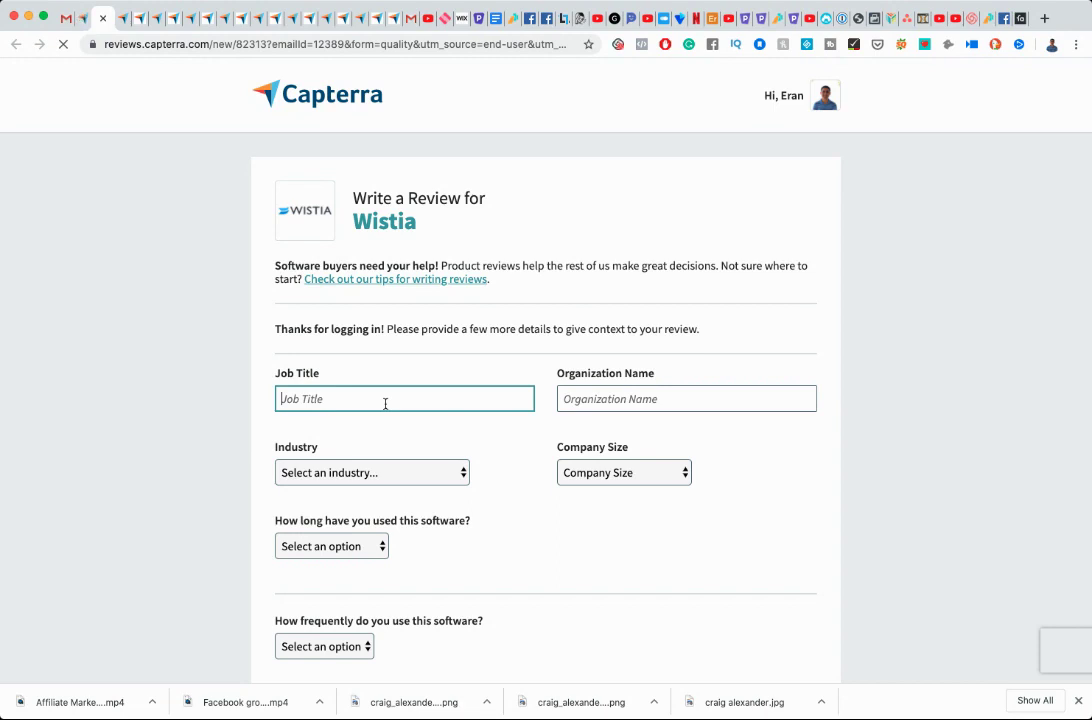
{"action": "type", "text": "Entrepreneur"}
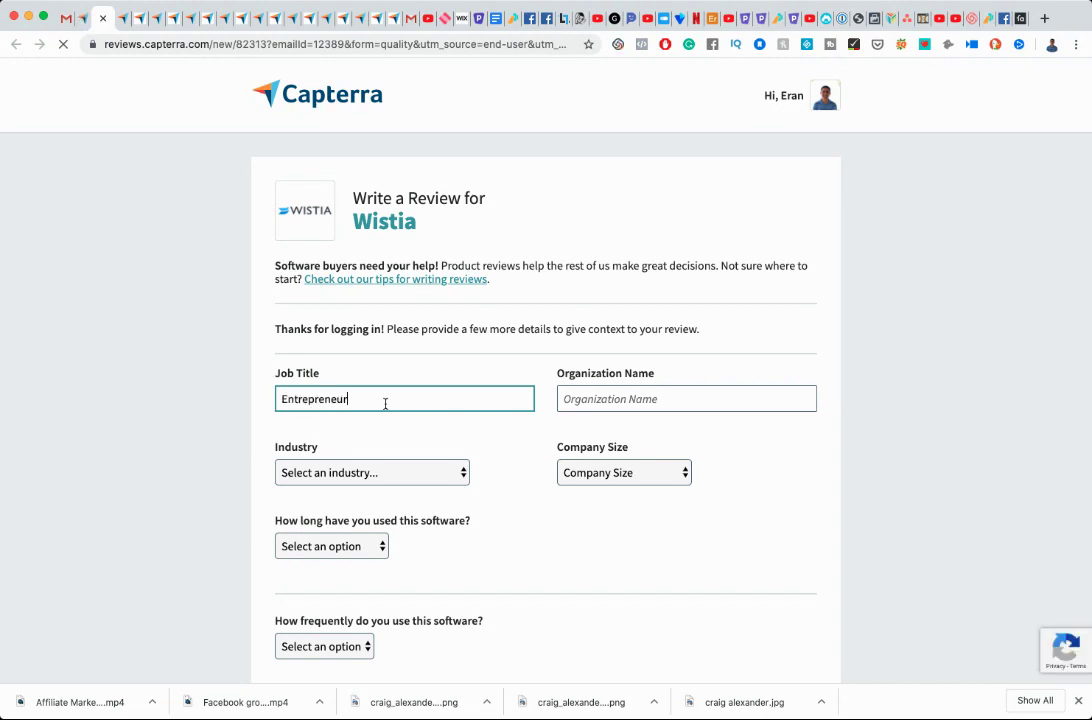
{"action": "key", "text": "Tab"}
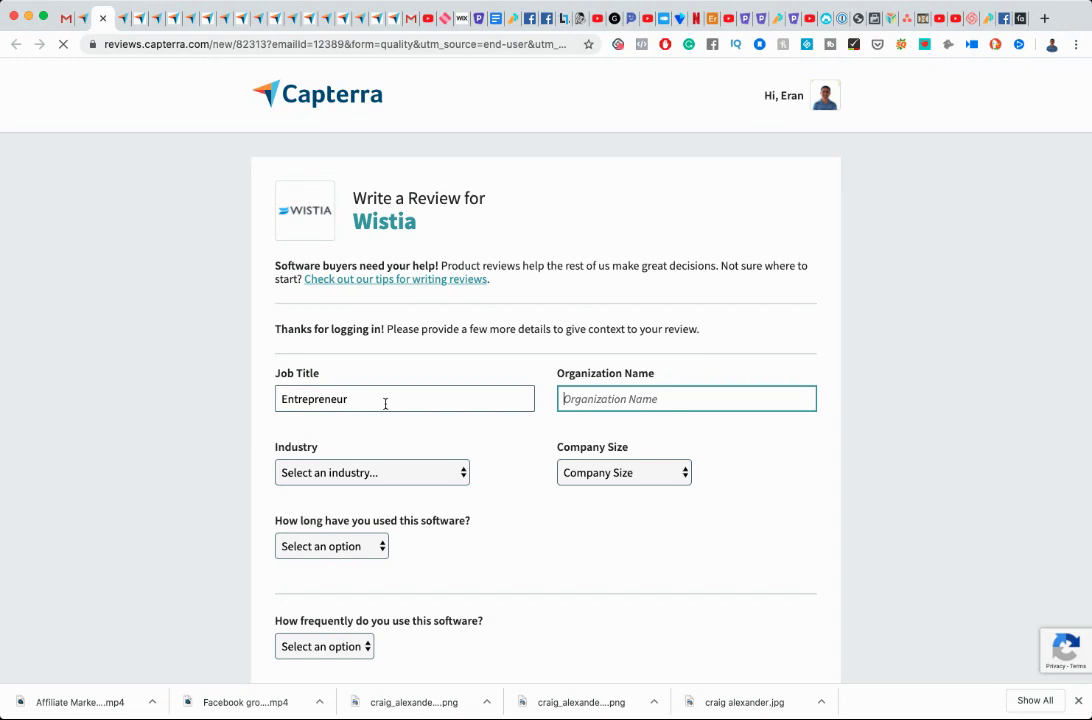
{"action": "type", "text": "Eran Bucai"}
{"action": "key", "text": "Tab"}
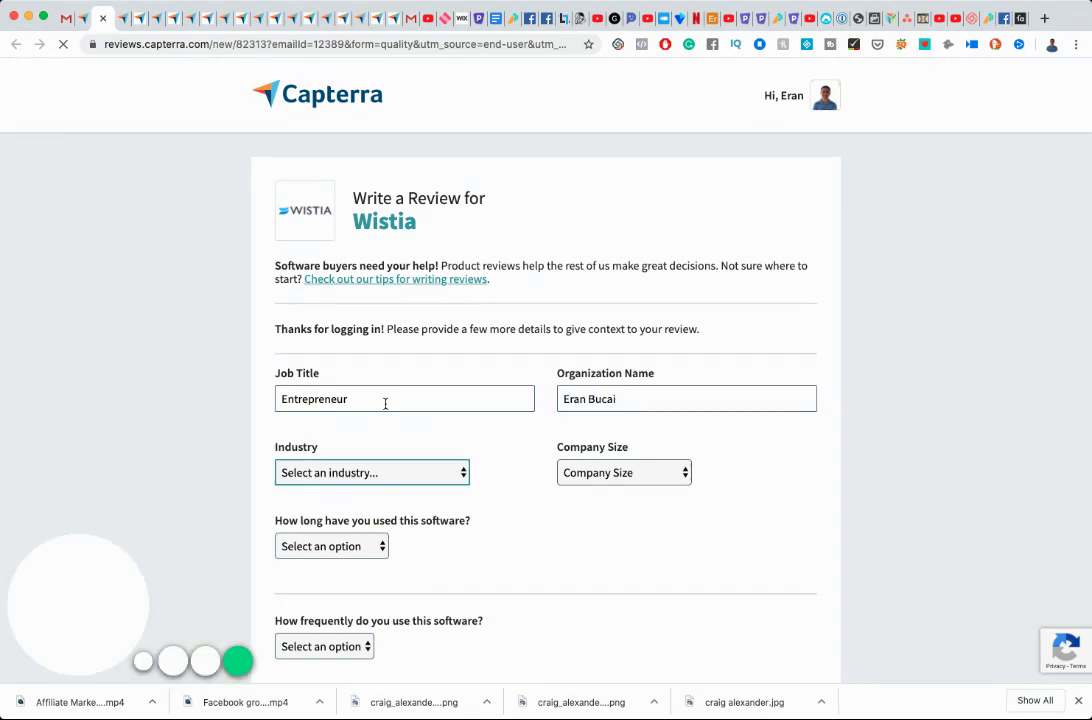
Set industry E-Learning, company size Myself Only, usage Less than 6 months, frequency Other.
{"action": "key", "text": "e"}
{"action": "key", "text": "Tab"}
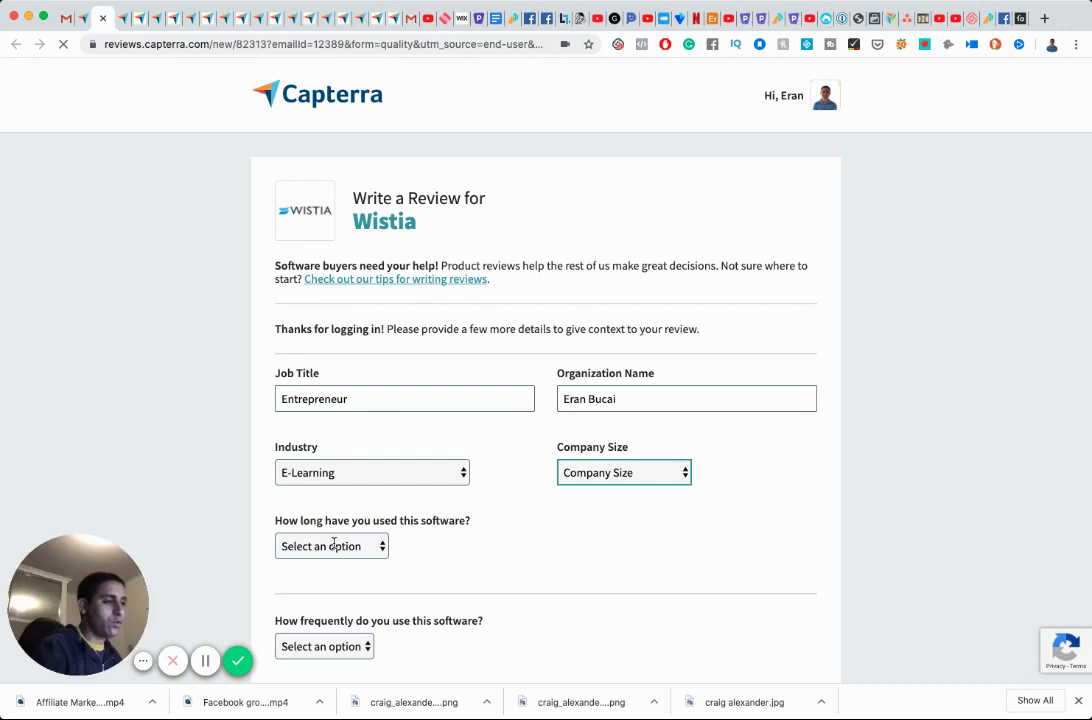
{"action": "key", "text": "m"}
{"action": "key", "text": "Tab"}
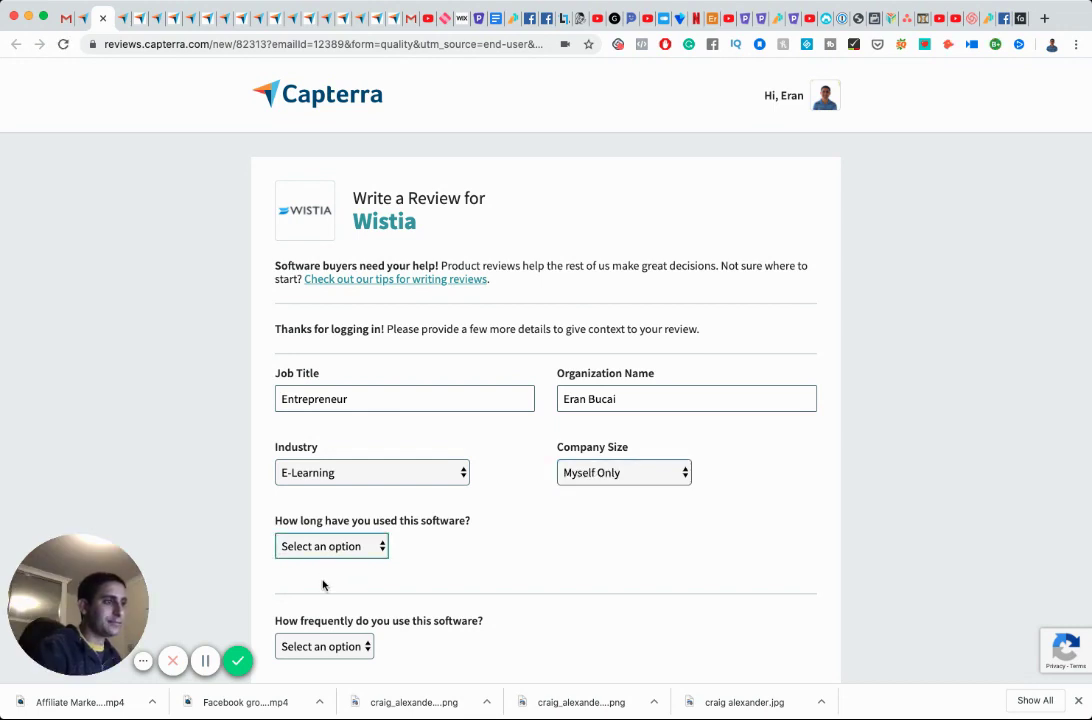
{"action": "scroll", "coordinate": [323, 585], "scroll_direction": "down", "scroll_amount": 3}
{"action": "key", "text": "l"}
{"action": "key", "text": "Tab"}
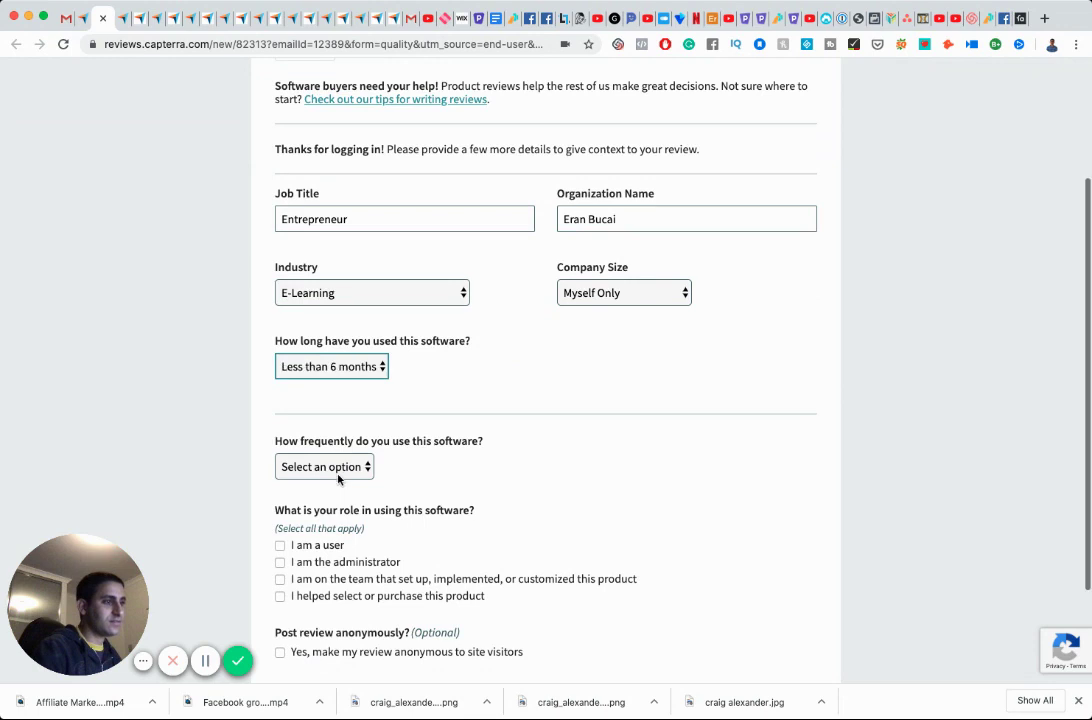
{"action": "key", "text": "o"}
Mark the role as user only and make the review anonymous to site visitors.
{"action": "left_click", "coordinate": [280, 545]}
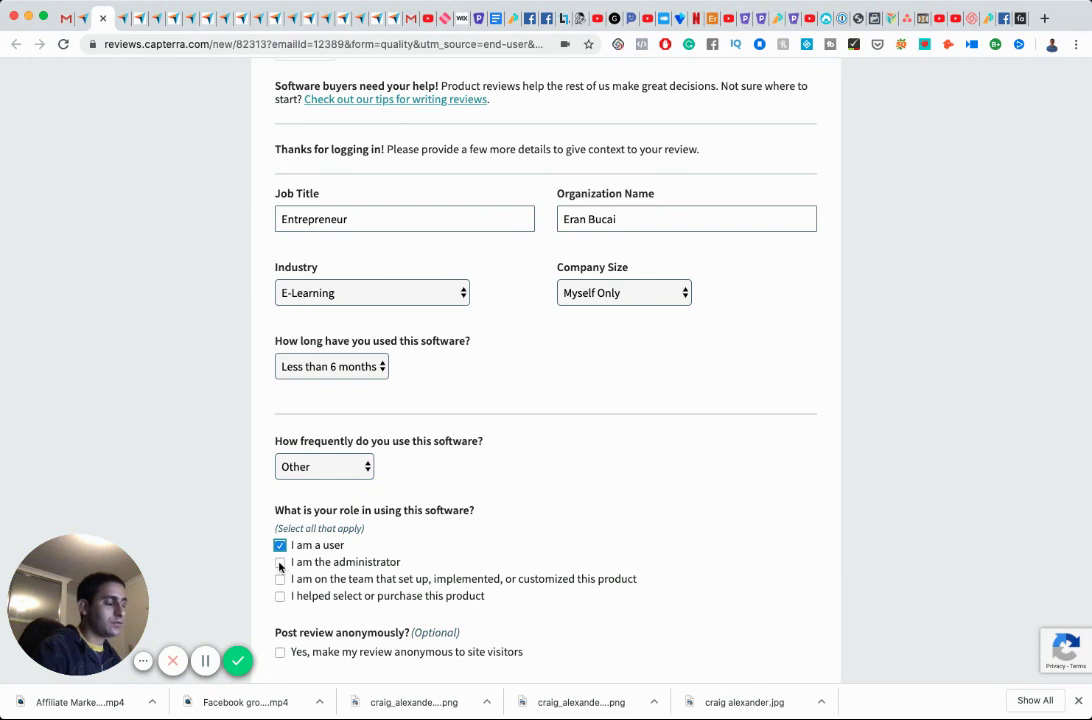
{"action": "left_click", "coordinate": [280, 563]}
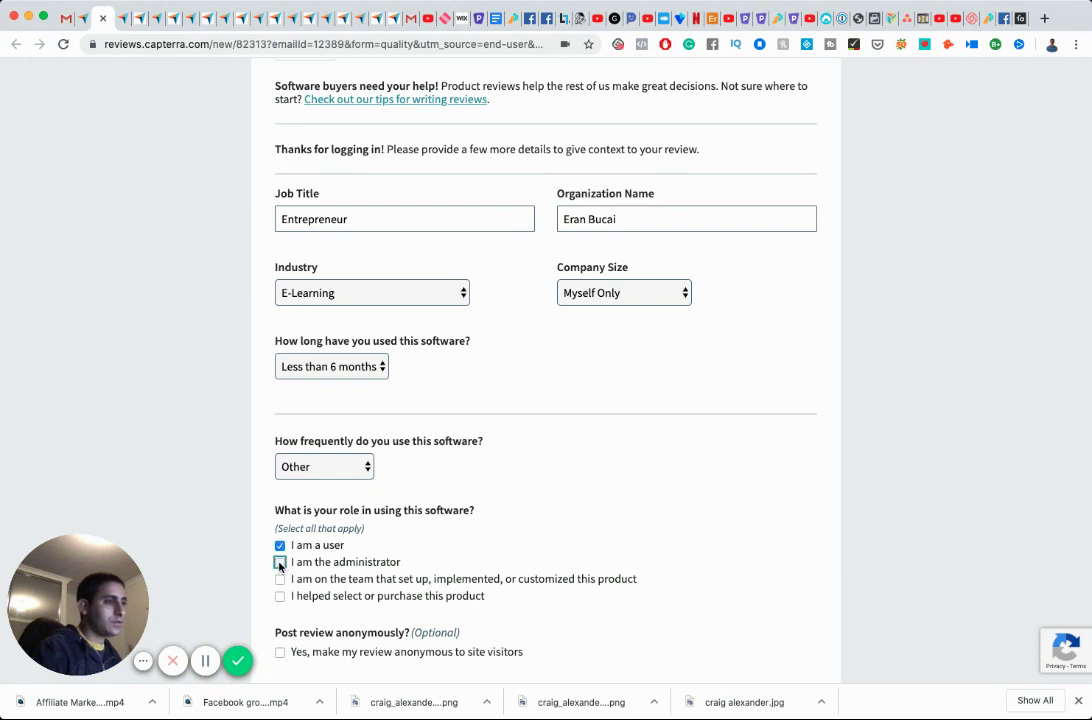
{"action": "left_click", "coordinate": [280, 563]}
{"action": "scroll", "coordinate": [280, 563], "scroll_direction": "down", "scroll_amount": 3}
{"action": "left_click", "coordinate": [281, 539]}
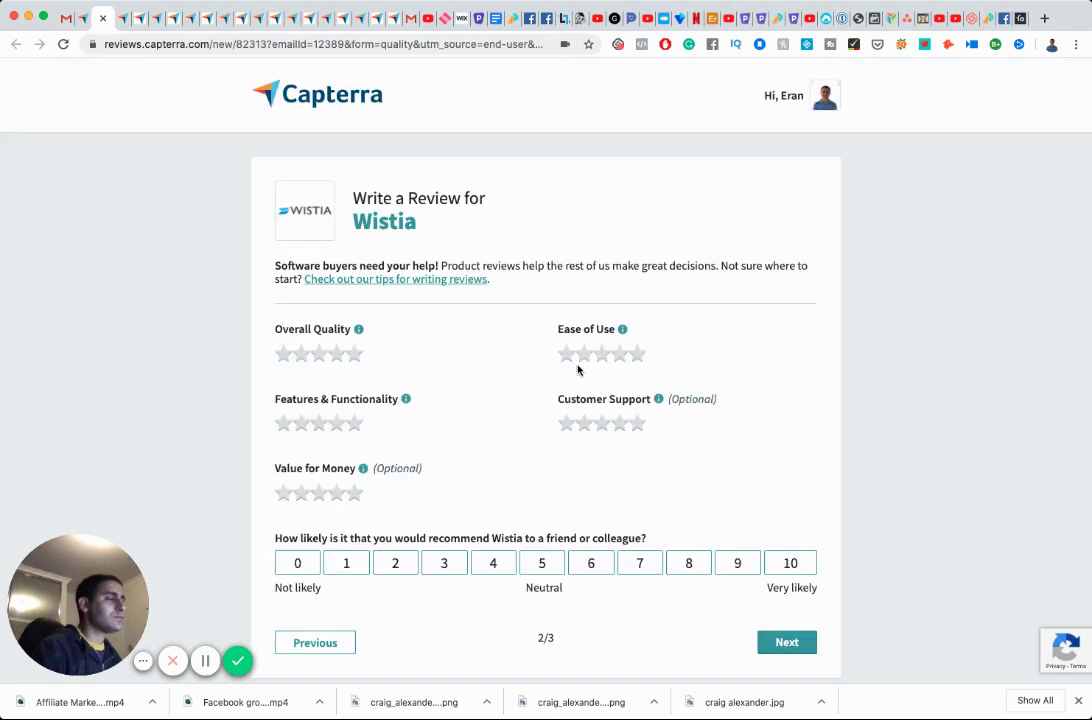
Rate Overall Quality, Ease of Use and Features five stars, with recommendation score 9.
{"action": "left_click", "coordinate": [358, 360]}
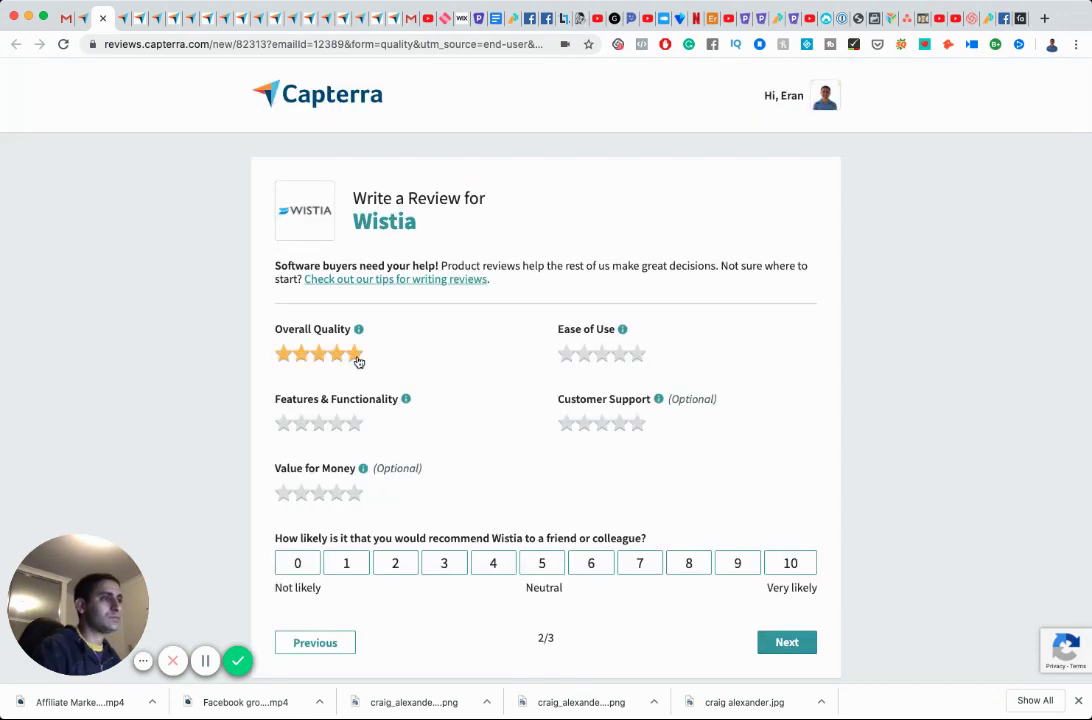
{"action": "left_click", "coordinate": [636, 354]}
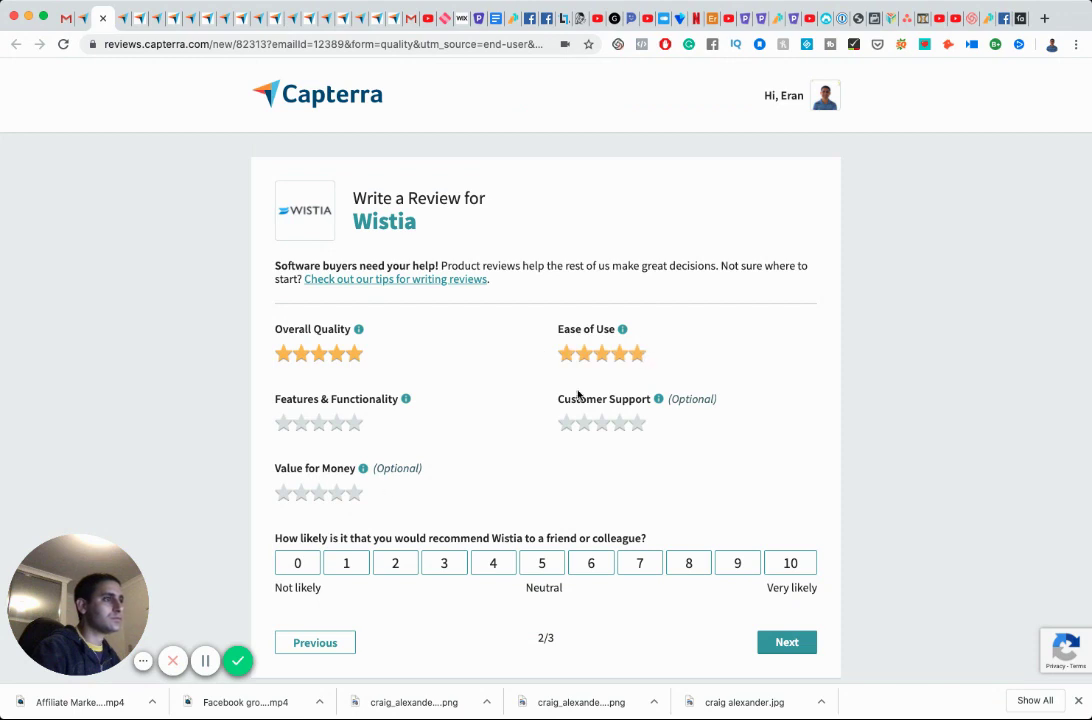
{"action": "left_click", "coordinate": [358, 428]}
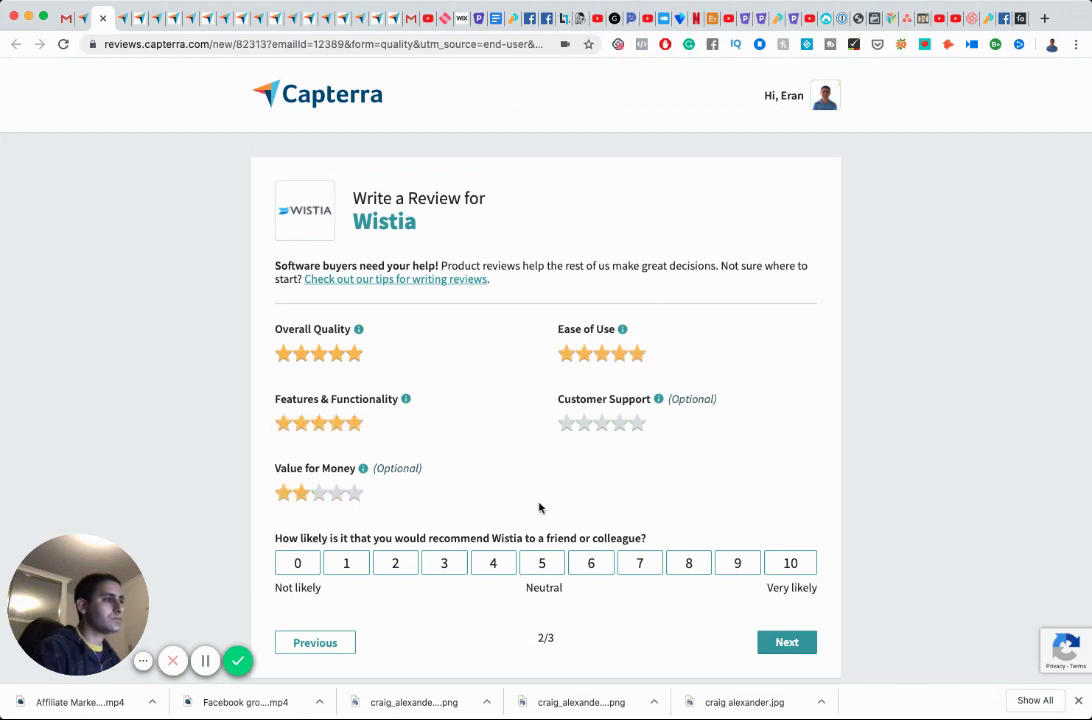
{"action": "left_click", "coordinate": [780, 563]}
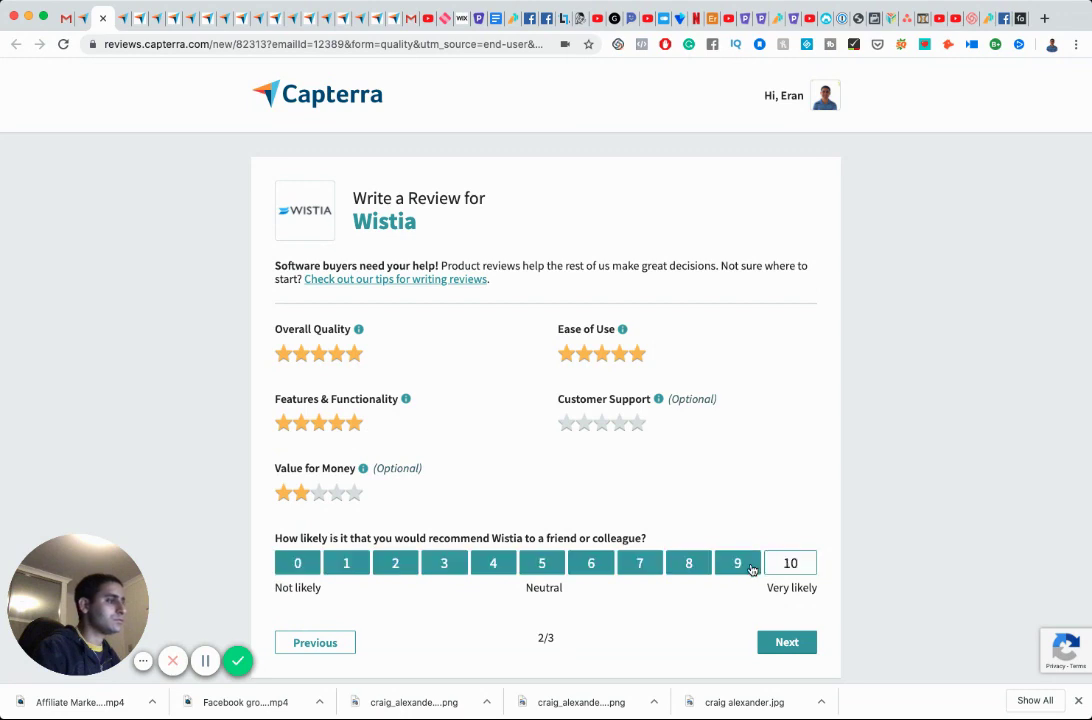
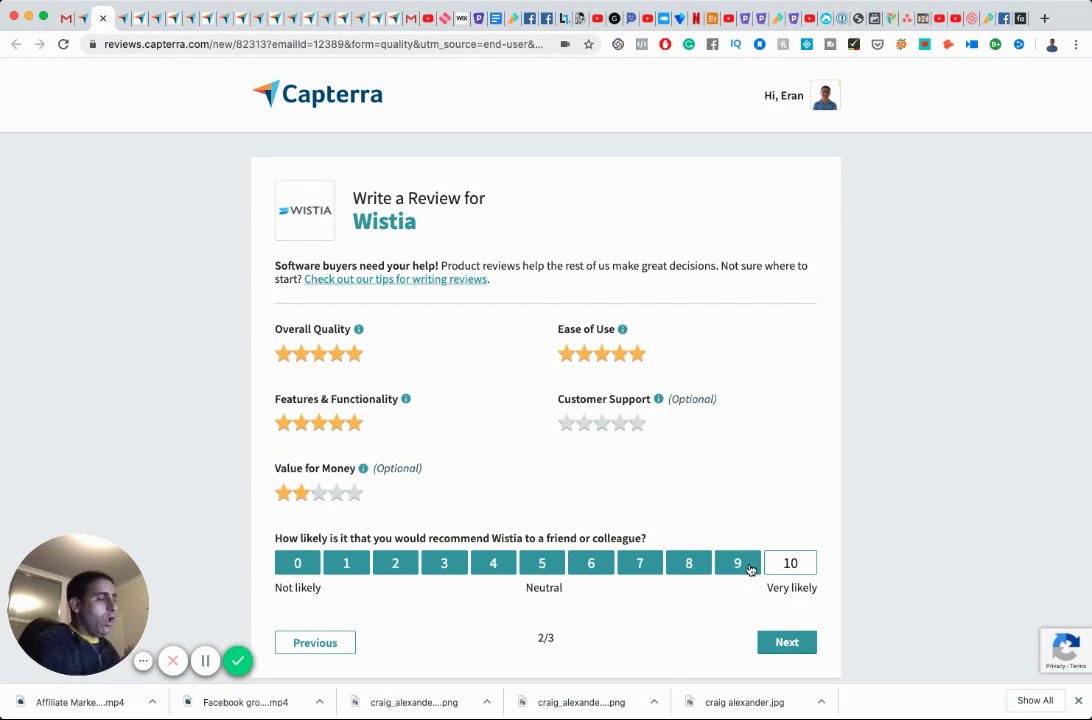
Give Features & Functionality four stars and a recommend score of 5, then advance to the written-review page.
{"action": "left_click", "coordinate": [349, 424]}
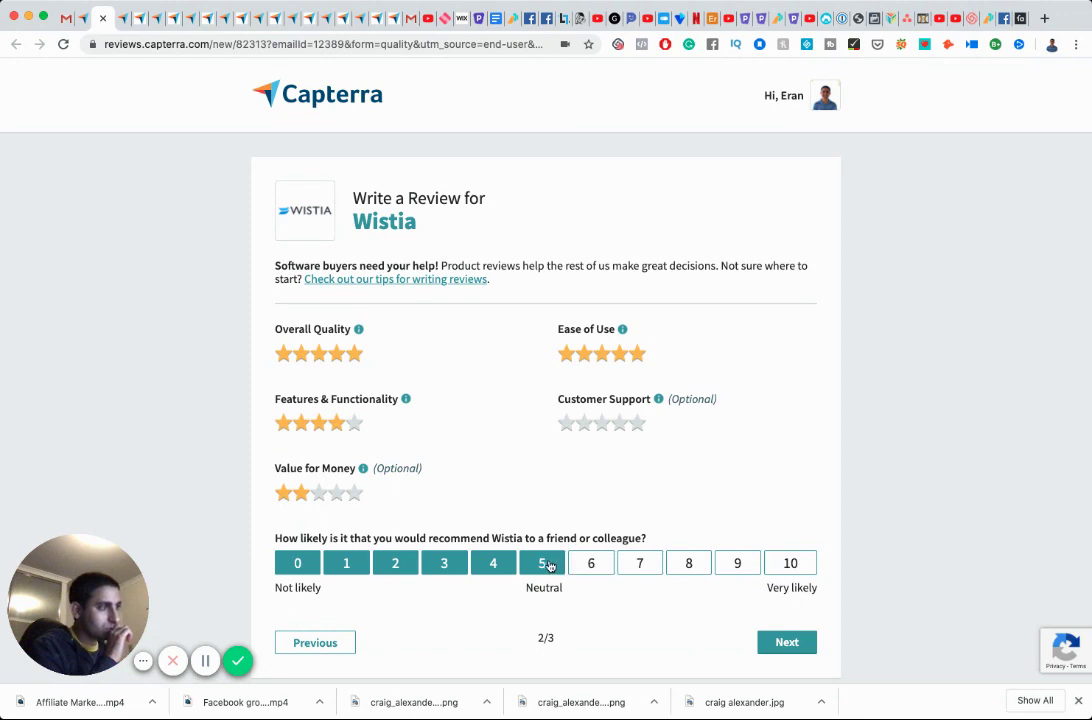
{"action": "left_click", "coordinate": [546, 566]}
{"action": "left_click", "coordinate": [787, 645]}
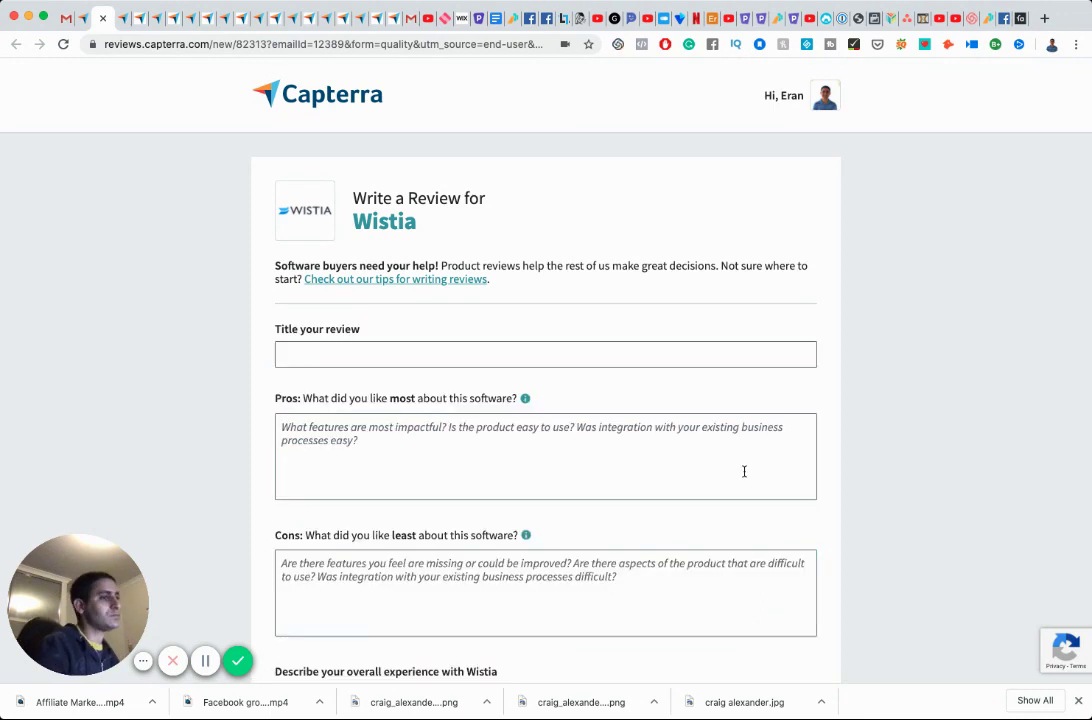
Title the review 'I manage a client's existing Wistia account - great quality' and begin the pros on high-quality hosting.
{"action": "left_click", "coordinate": [375, 351]}
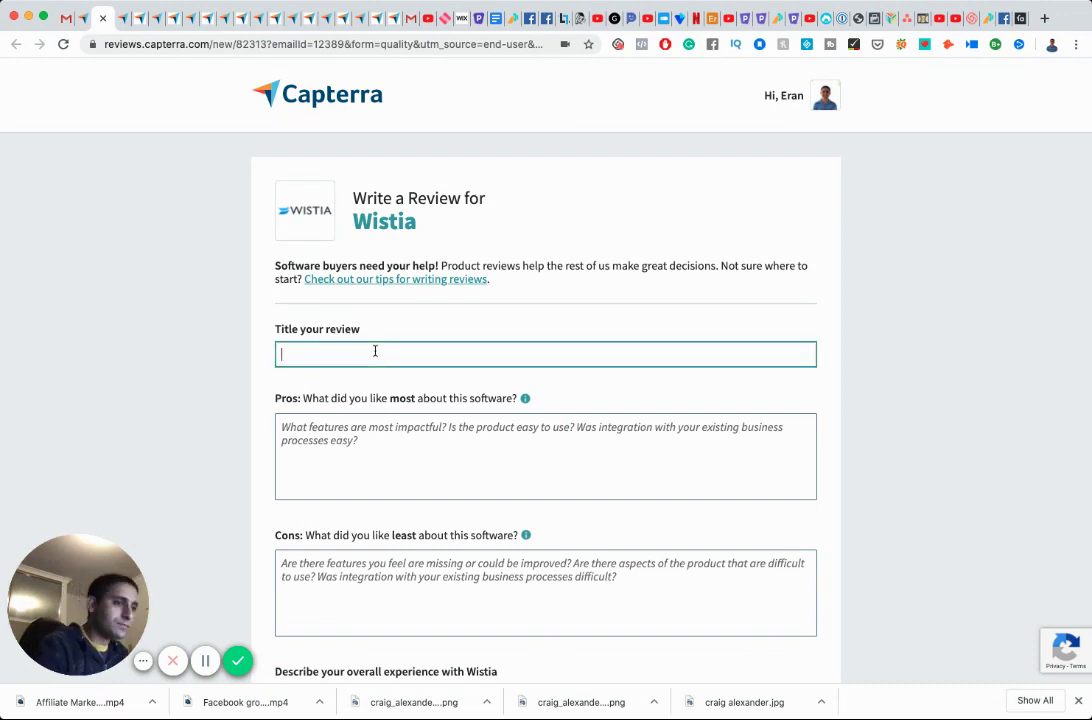
{"action": "type", "text": "I m"}
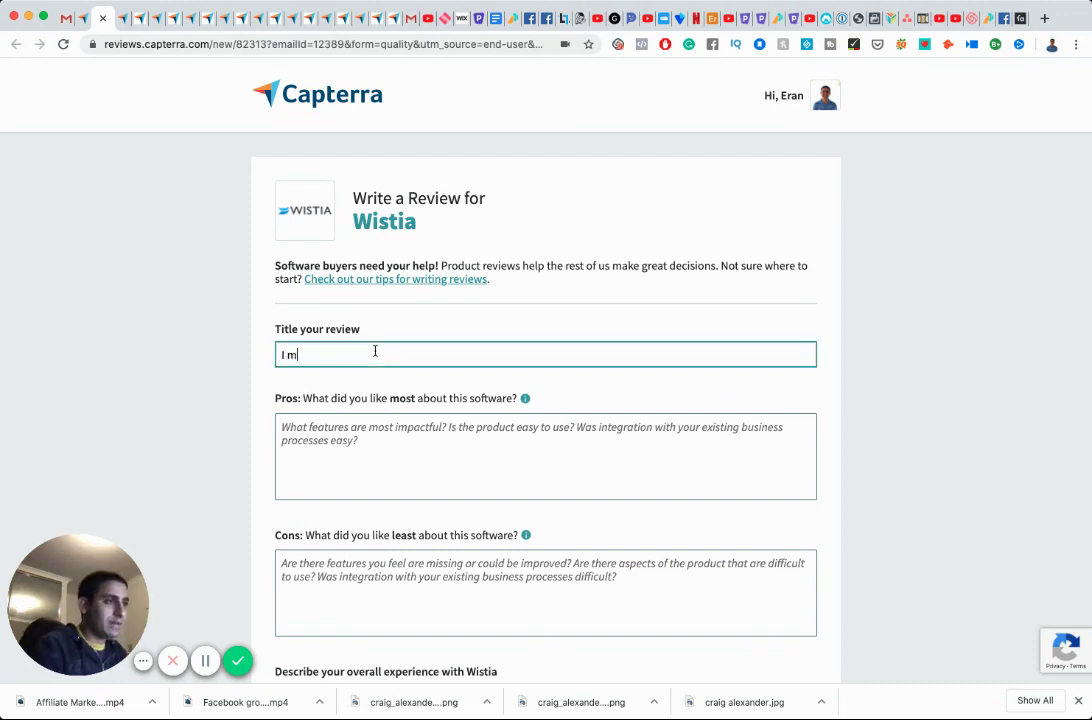
{"action": "type", "text": "anage a clie"}
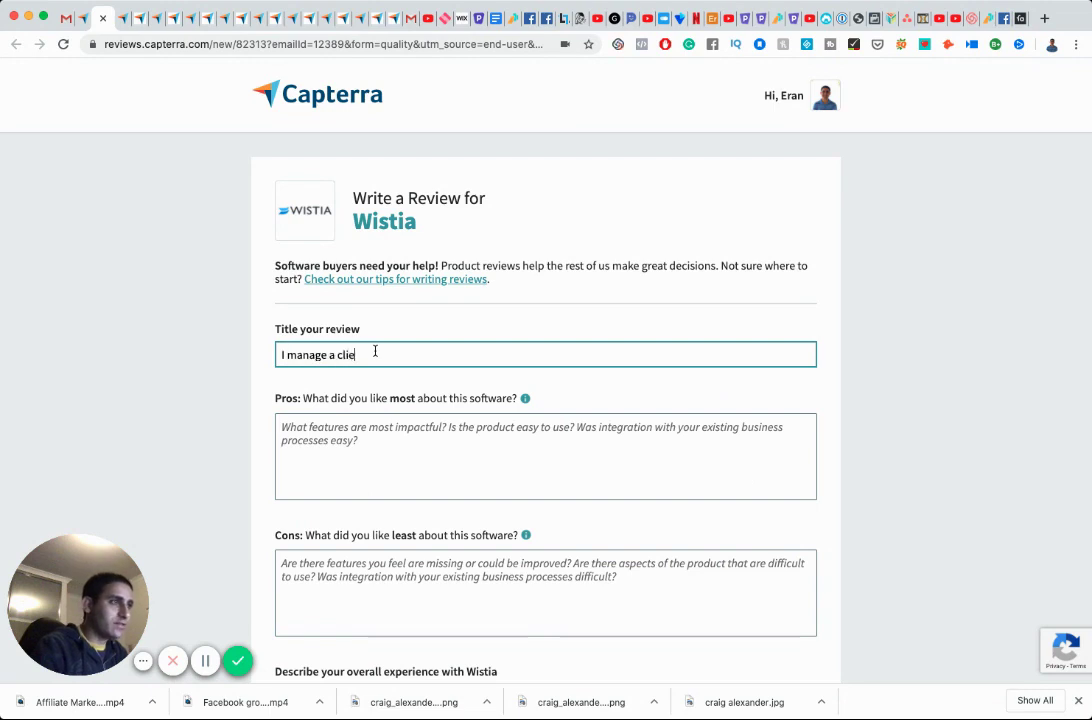
{"action": "type", "text": "nt's cxist"}
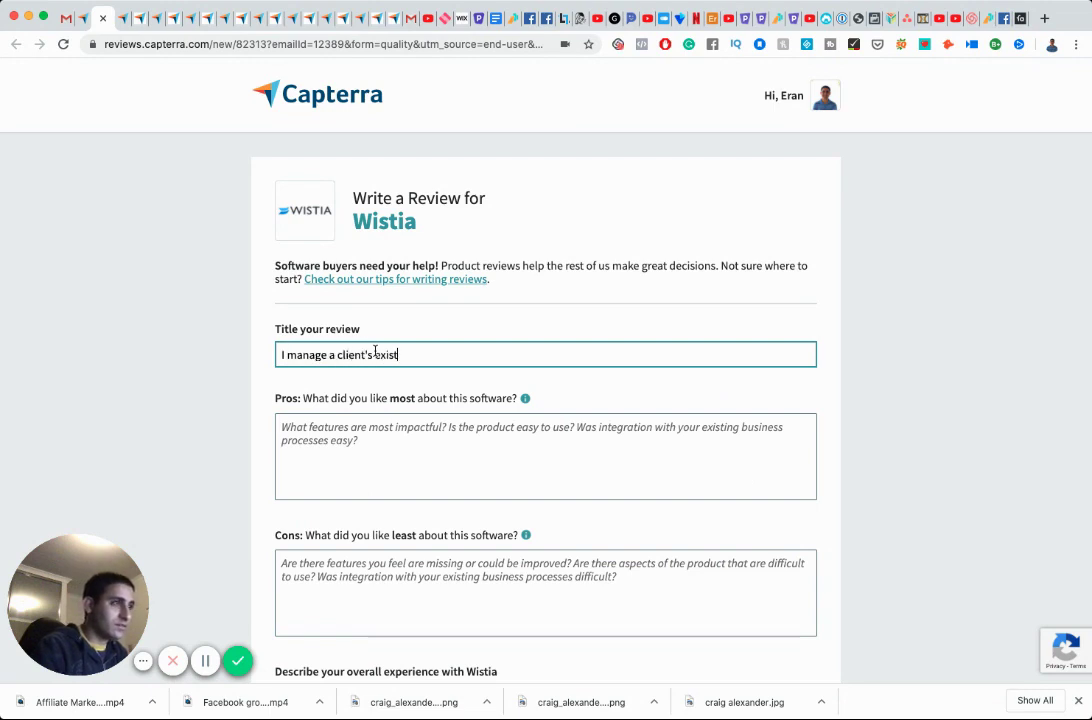
{"action": "type", "text": "ing Wistia account"}
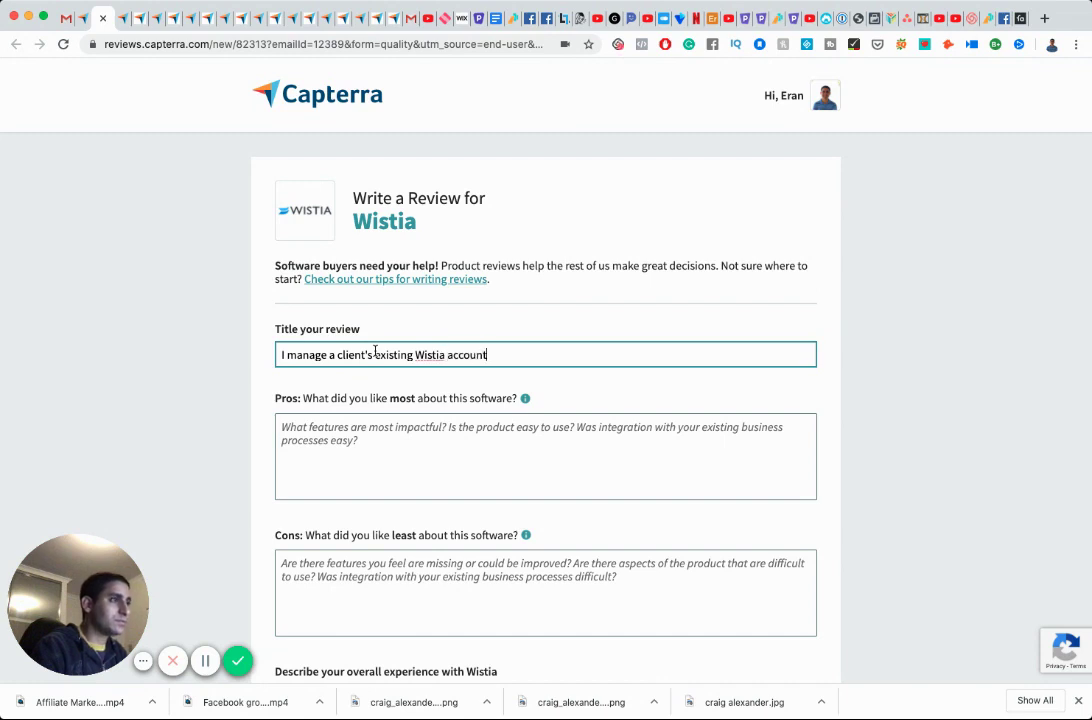
{"action": "key", "text": "Tab"}
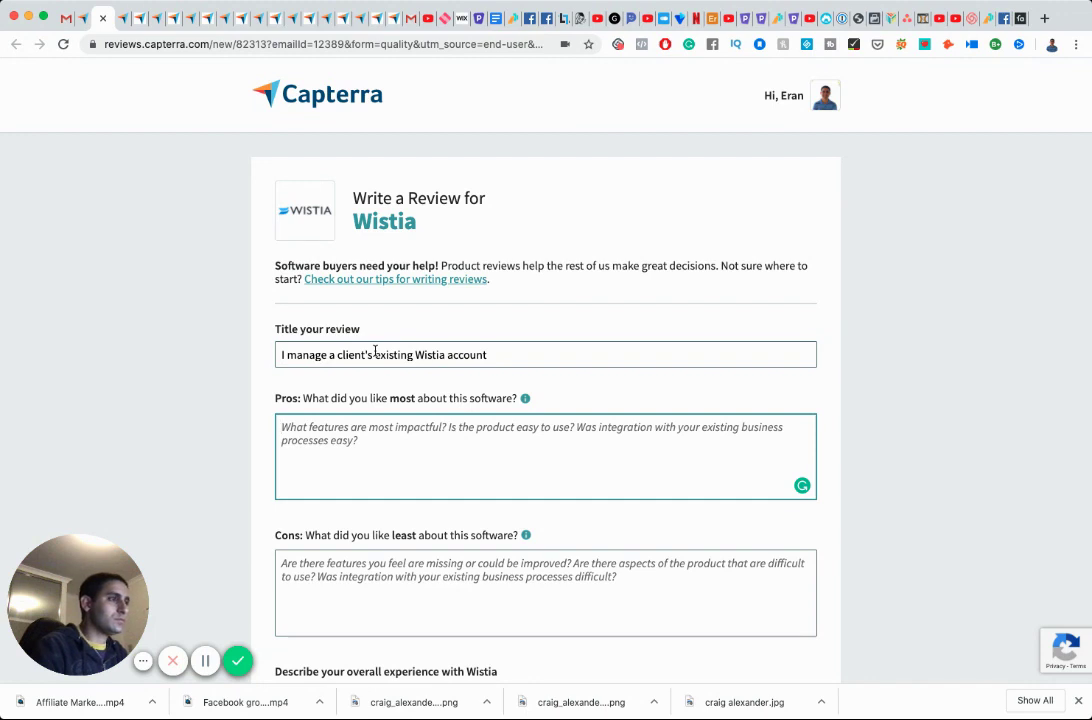
{"action": "key", "text": "shift+Tab"}
{"action": "left_click", "coordinate": [375, 352]}
{"action": "type", "text": "-"}
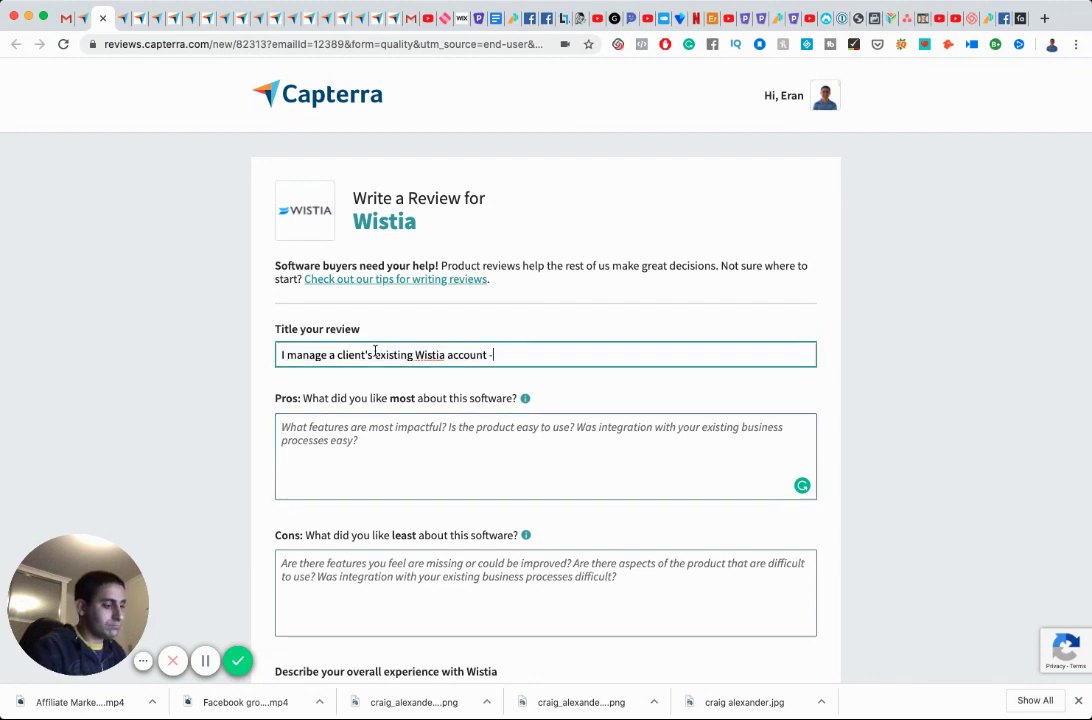
{"action": "type", "text": " great quality"}
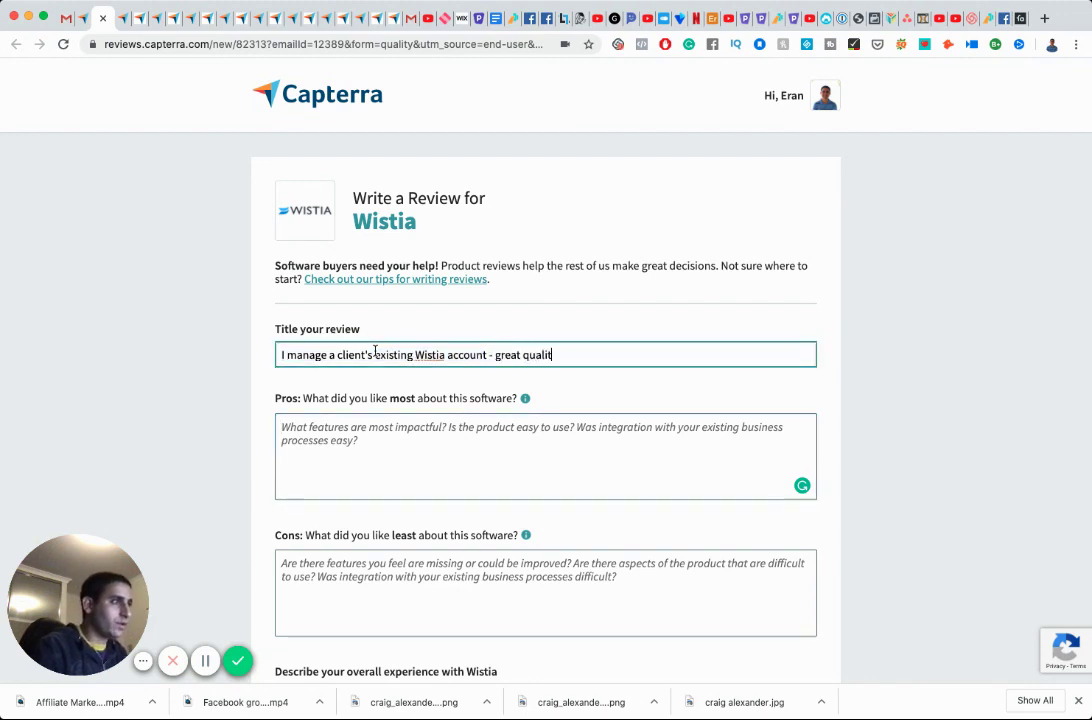
{"action": "key", "text": "Tab"}
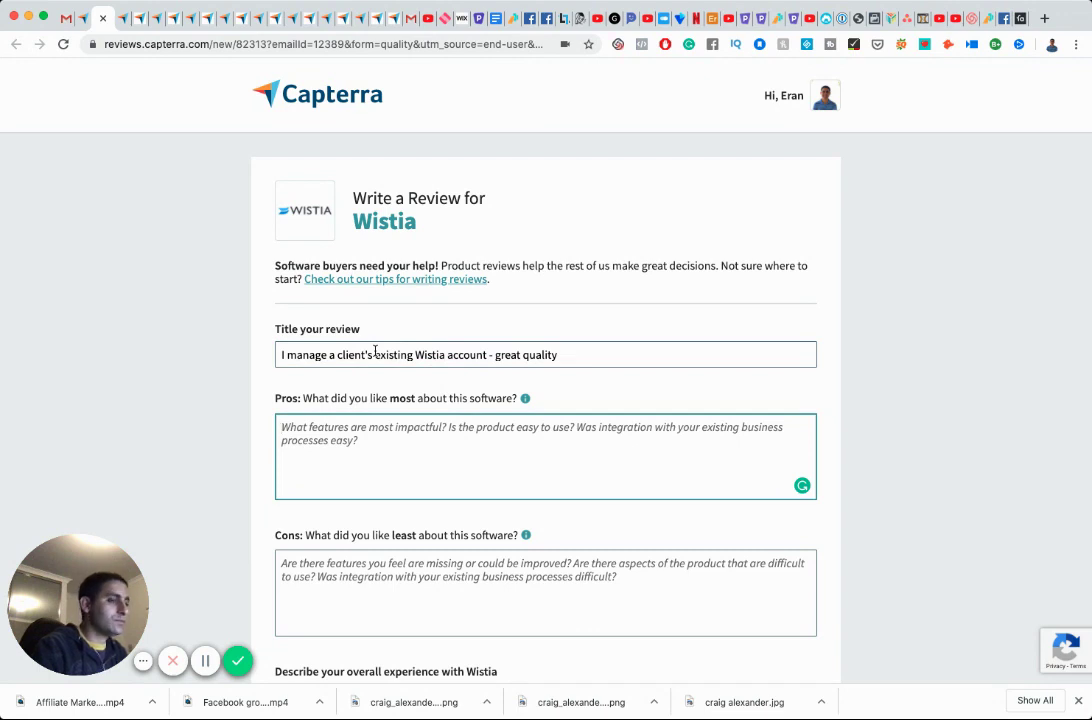
{"action": "type", "text": "T"}
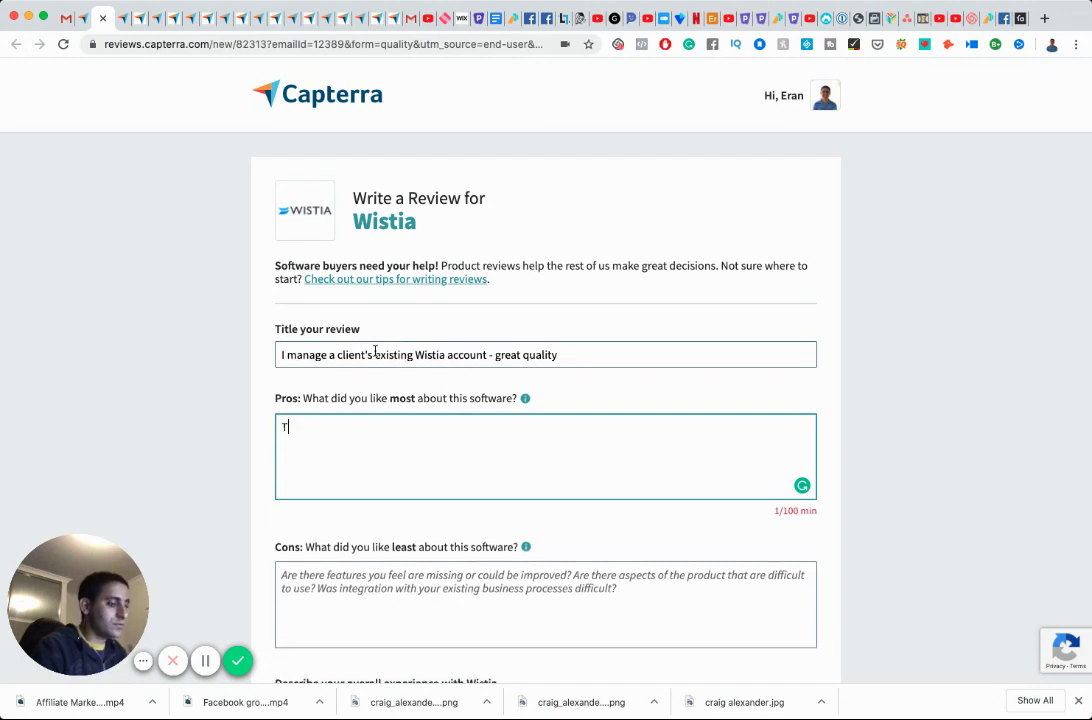
{"action": "type", "text": "here is no doubt Wistia "}
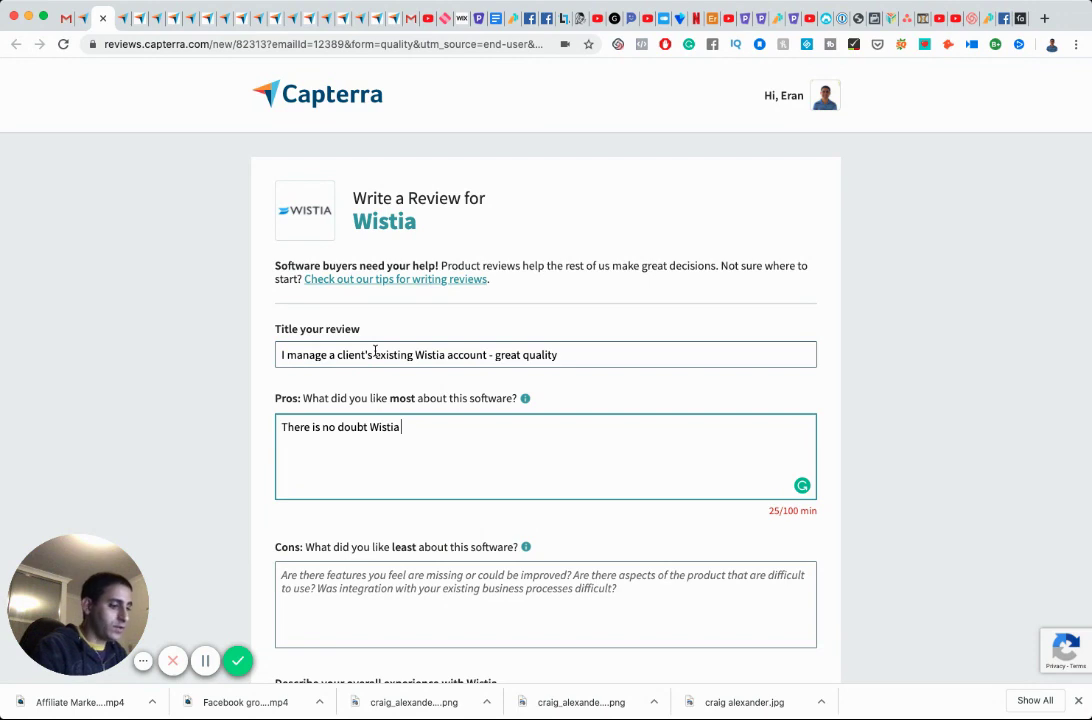
{"action": "type", "text": "is super high"}
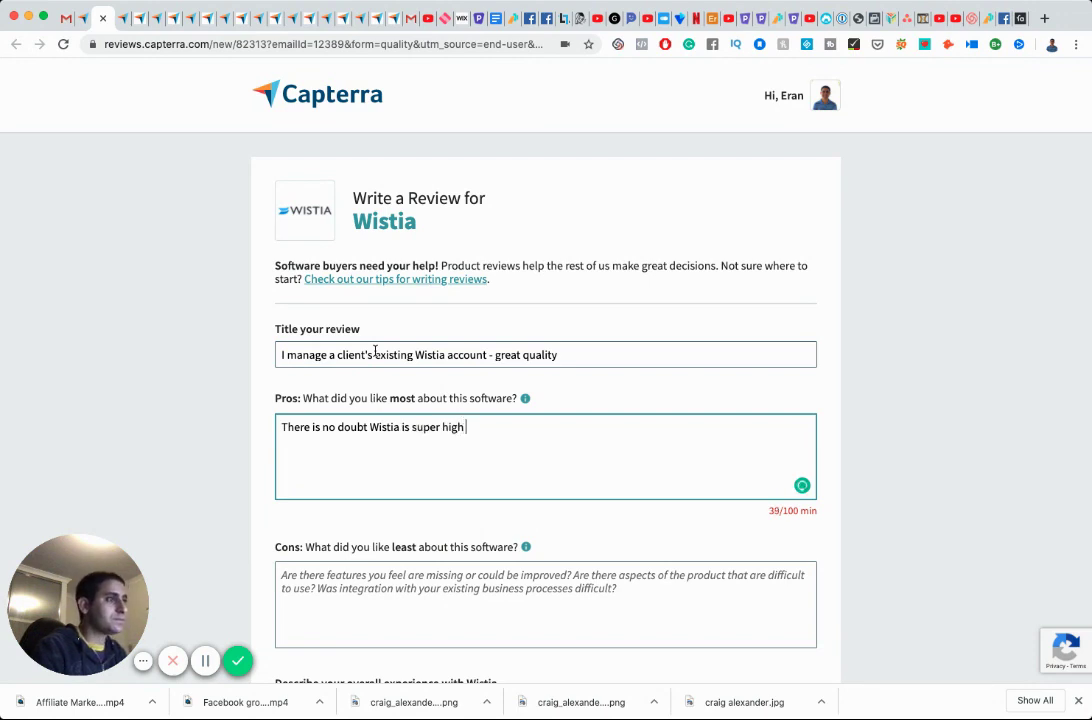
{"action": "type", "text": " quality video hosting. "}
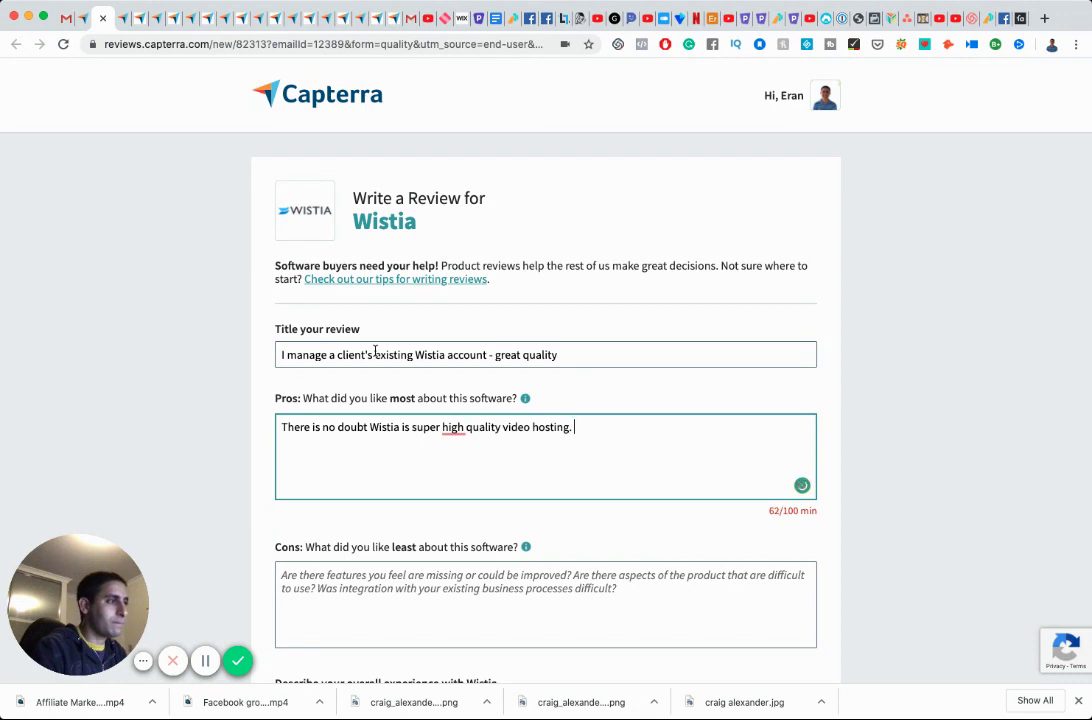
{"action": "type", "text": "T"}
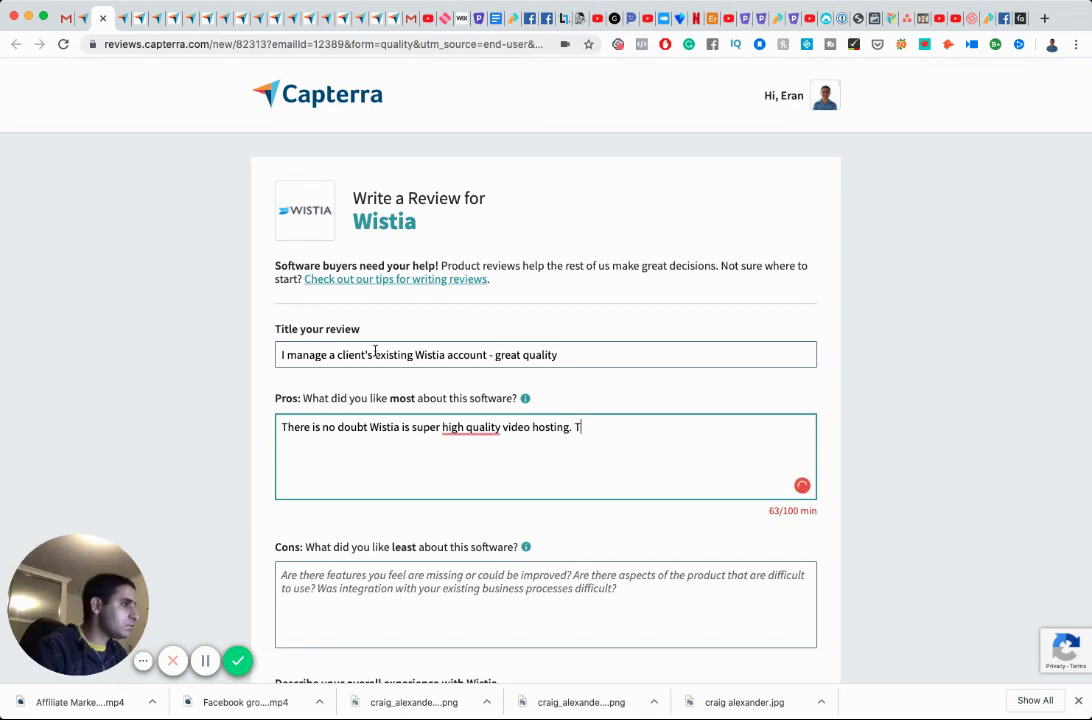
{"action": "type", "text": "hey have partnership s "}
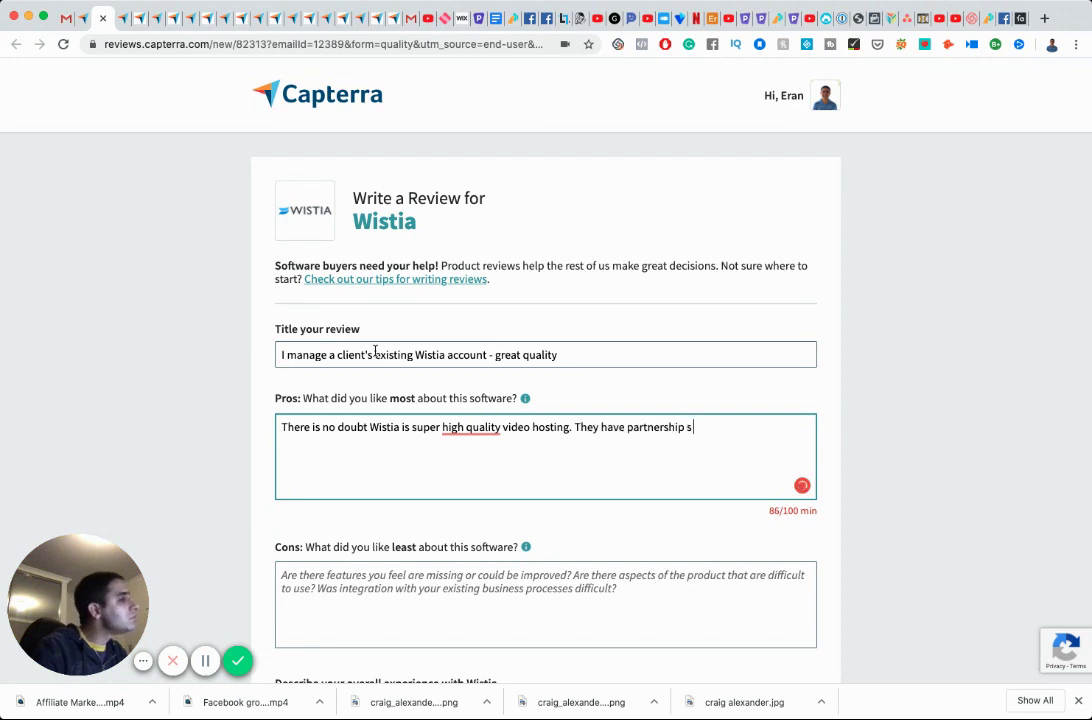
{"action": "type", "text": "wi"}
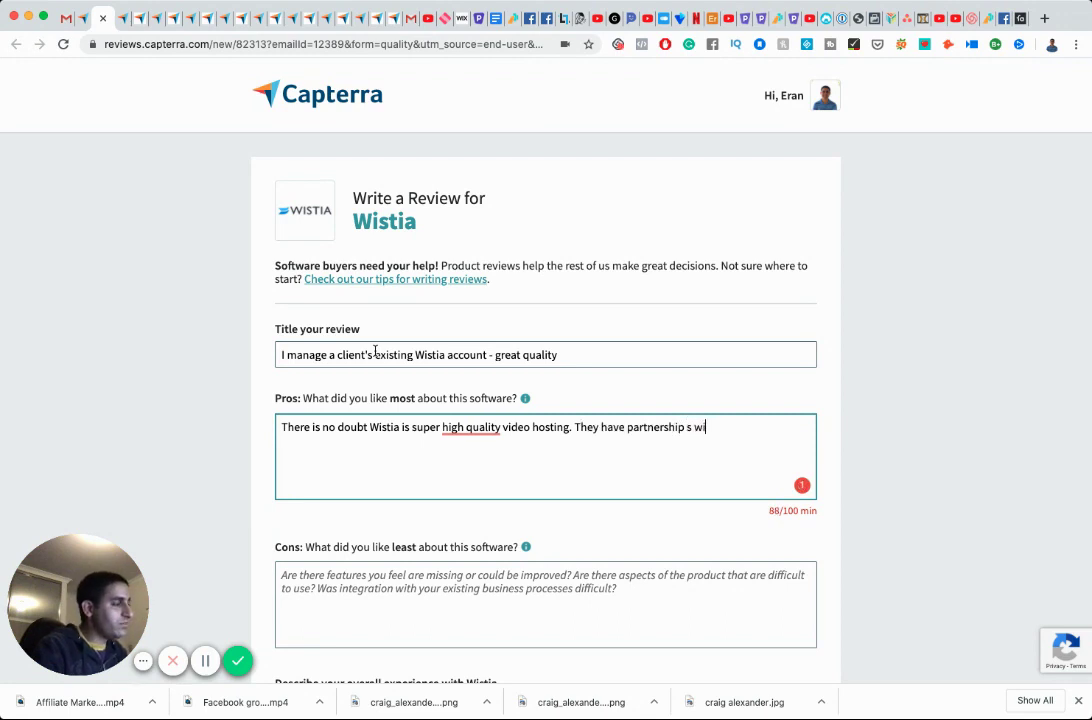
Extend the pros: Wistia partners with course hosting companies such as Podia, of which I am a customer.
{"action": "key", "text": "BackSpace"}
{"action": "key", "text": "BackSpace"}
{"action": "key", "text": "BackSpace"}
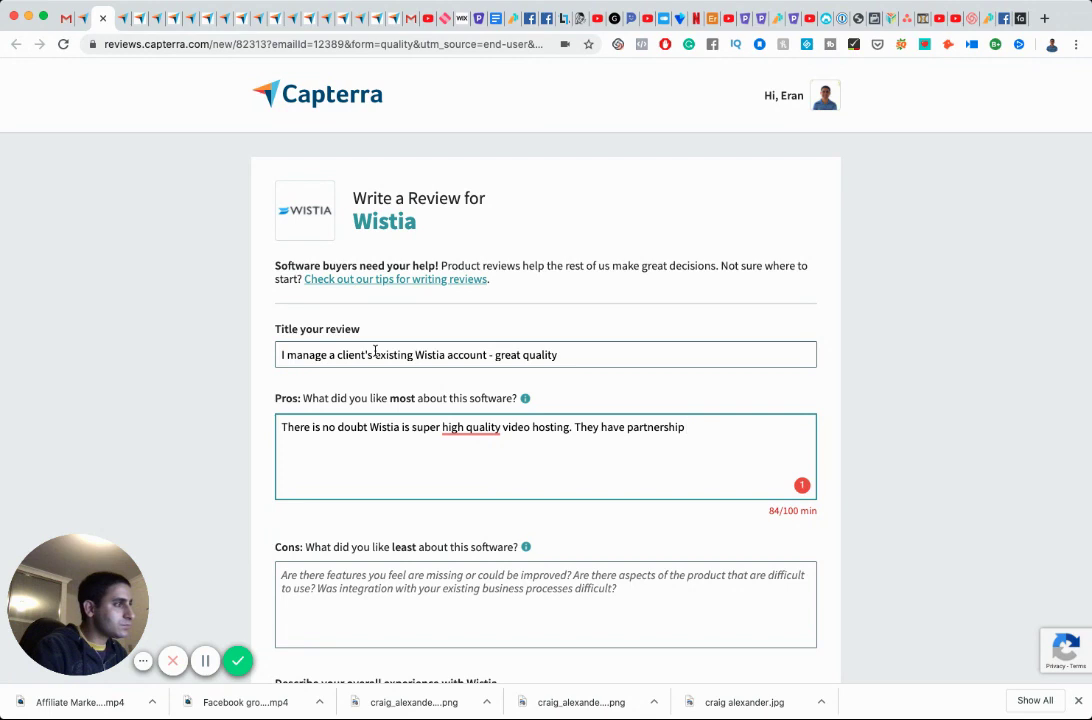
{"action": "type", "text": "s with"}
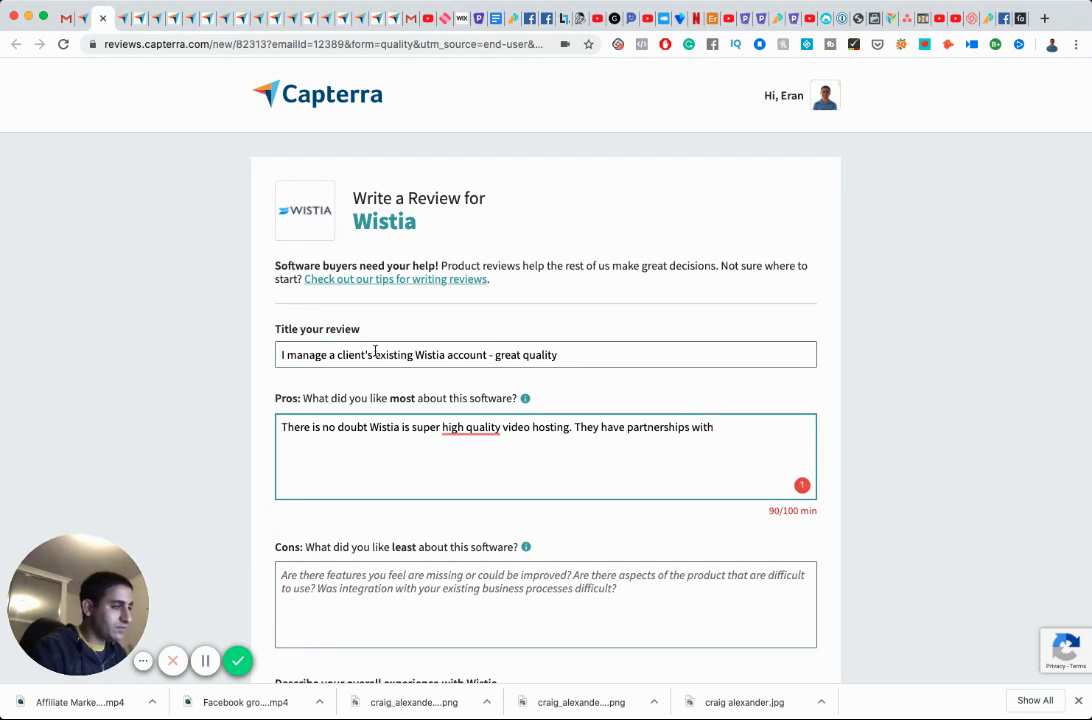
{"action": "type", "text": " course hosting companies"}
{"action": "type", "text": " so"}
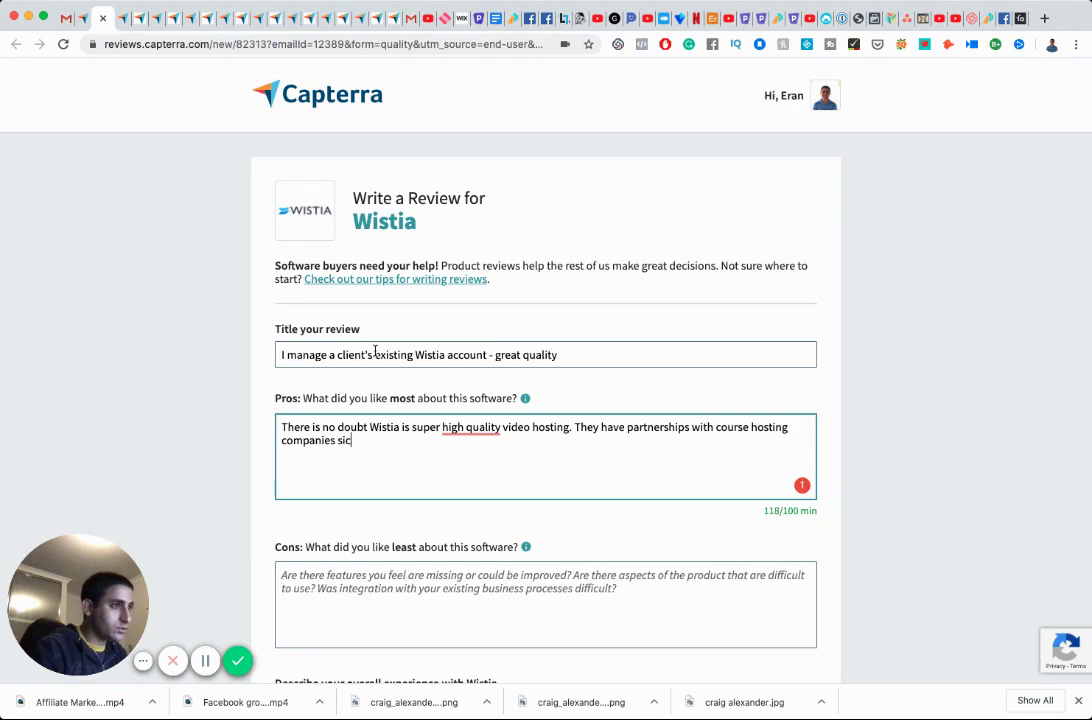
{"action": "key", "text": "BackSpace"}
{"action": "type", "text": "uch"}
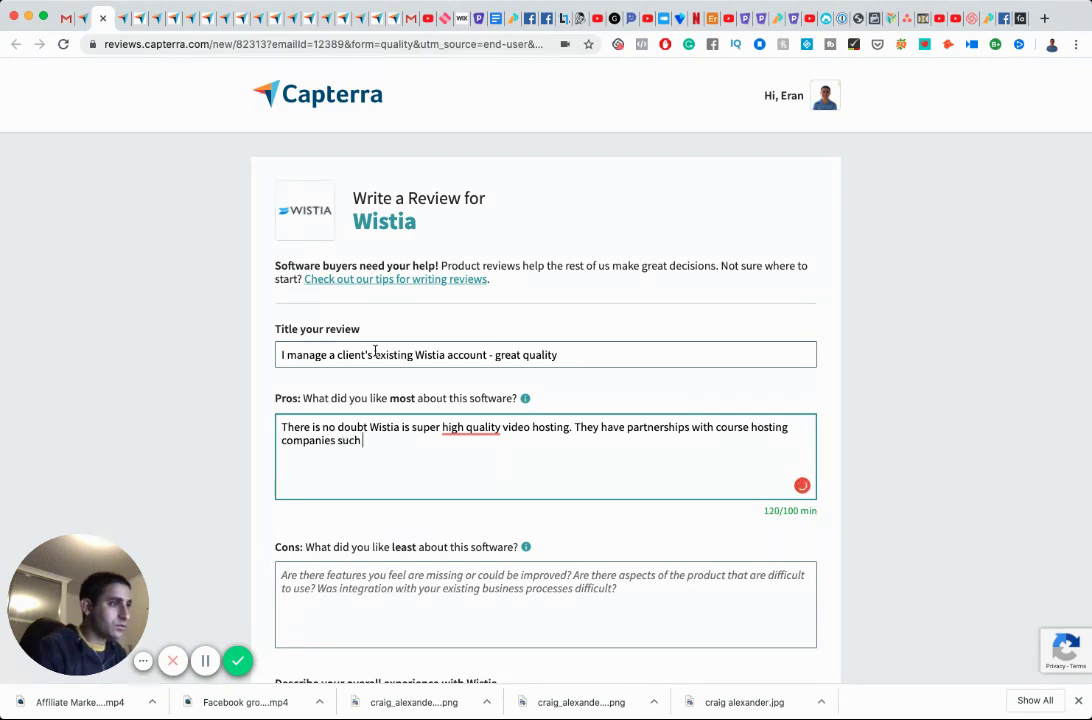
{"action": "type", "text": " as Podia, of which I"}
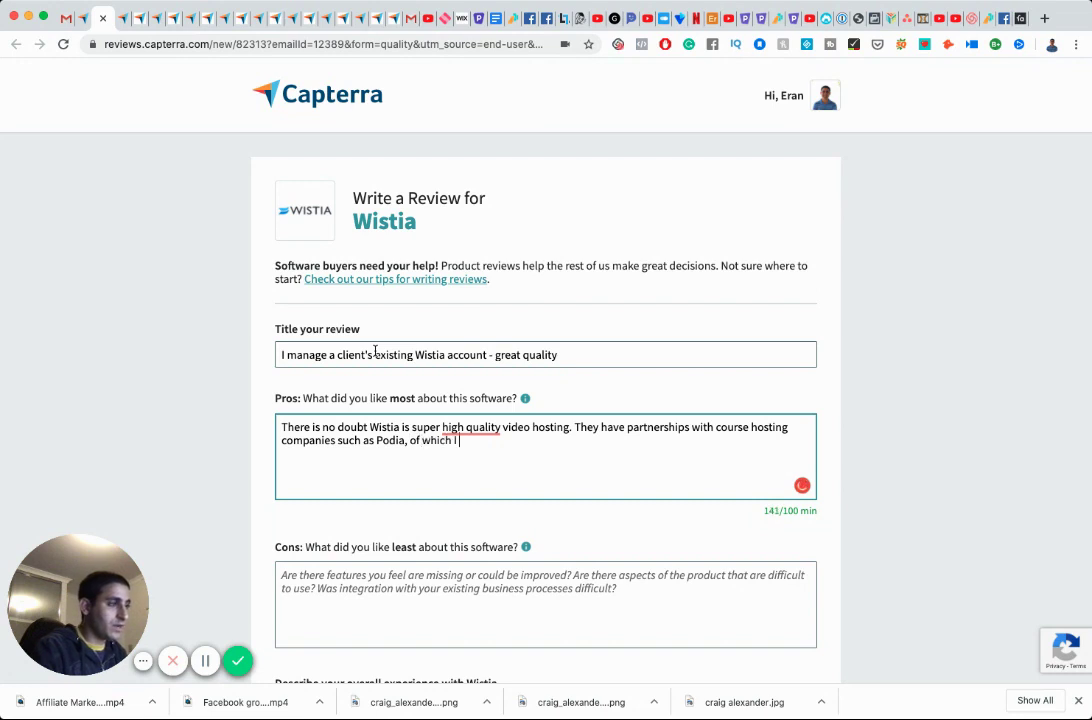
{"action": "type", "text": " am a customer"}
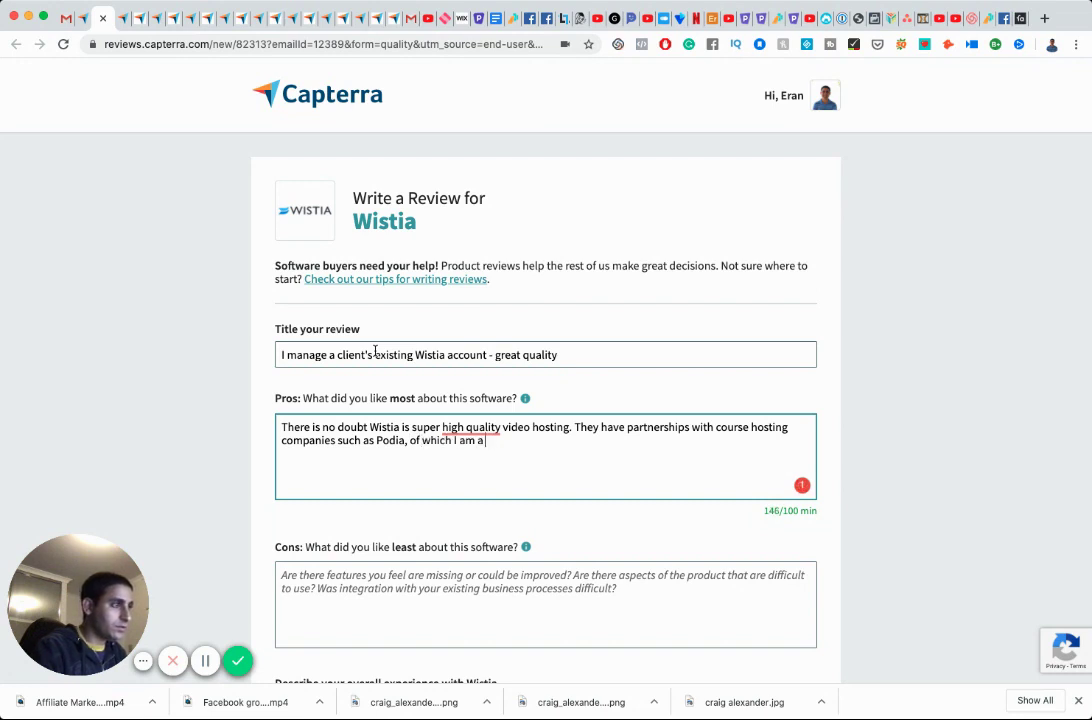
{"action": "type", "text": " of."}
{"action": "key", "text": "Return"}
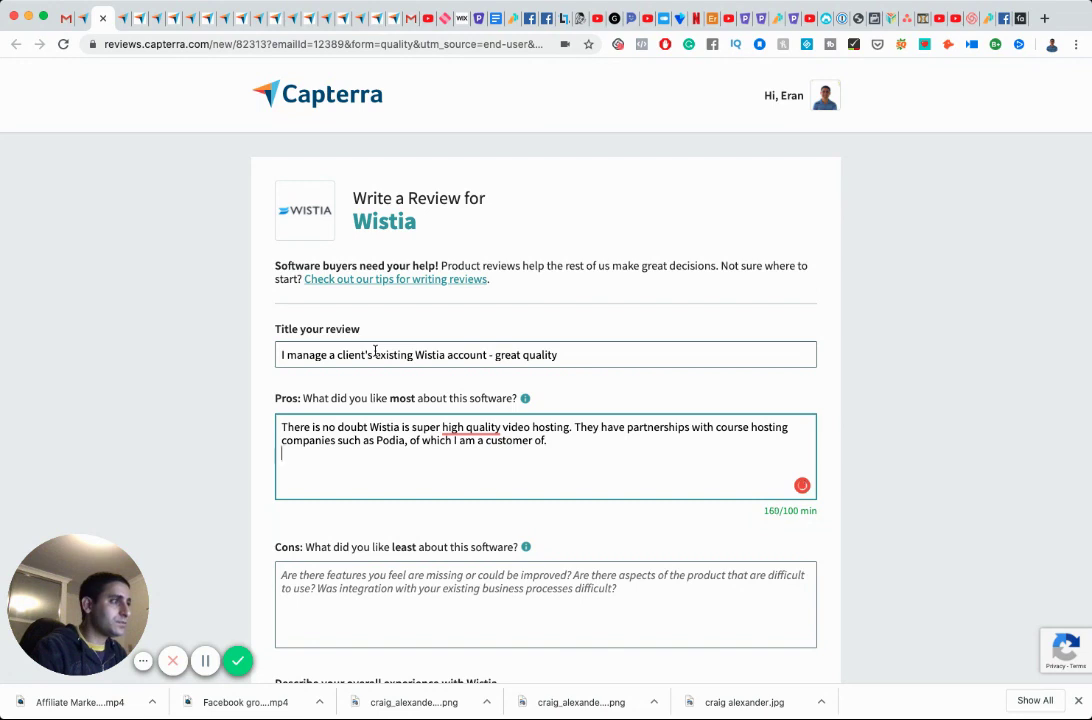
Add a pros line saying all of Wistia's features are excellent and the quality is awesome.
{"action": "type", "text": "The thing"}
{"action": "key", "text": "BackSpace"}
{"action": "key", "text": "BackSpace"}
{"action": "key", "text": "BackSpace"}
{"action": "key", "text": "BackSpace"}
{"action": "key", "text": "BackSpace"}
{"action": "key", "text": "BackSpace"}
{"action": "key", "text": "BackSpace"}
{"action": "key", "text": "BackSpace"}
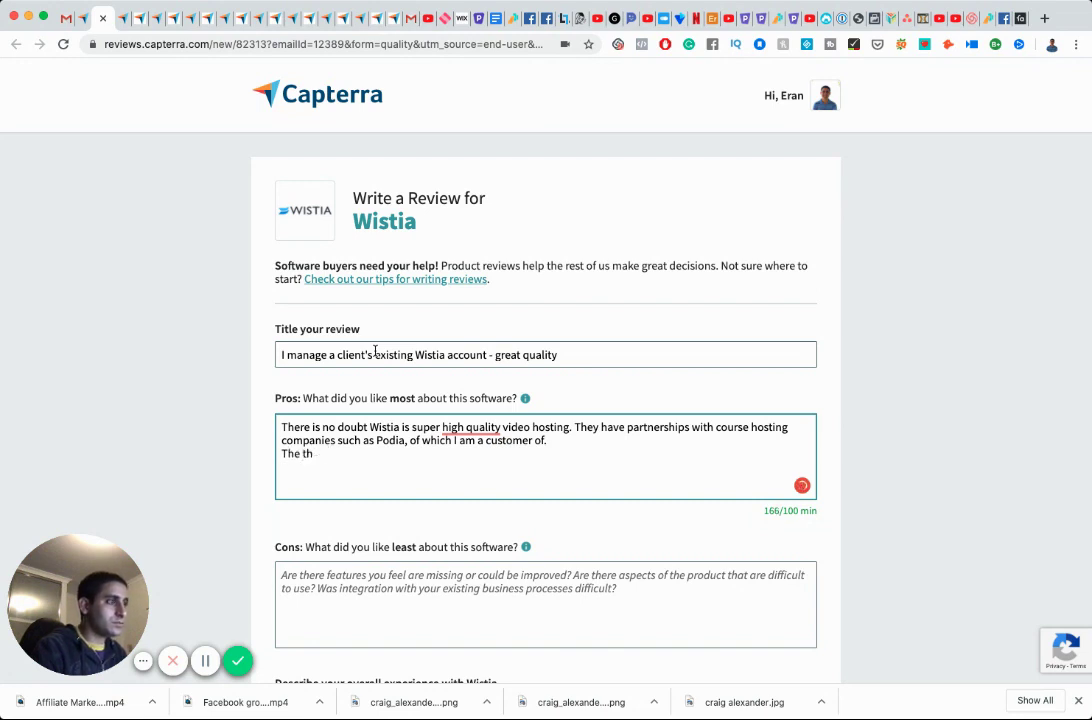
{"action": "key", "text": "BackSpace"}
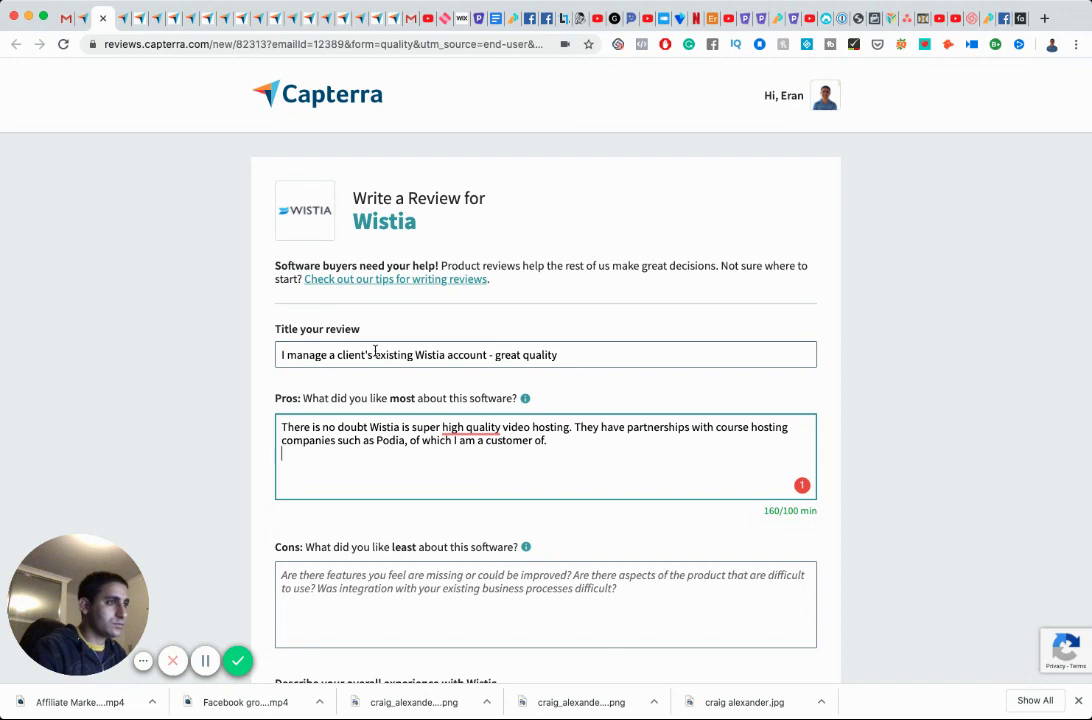
{"action": "type", "text": "All the "}
{"action": "type", "text": "features"}
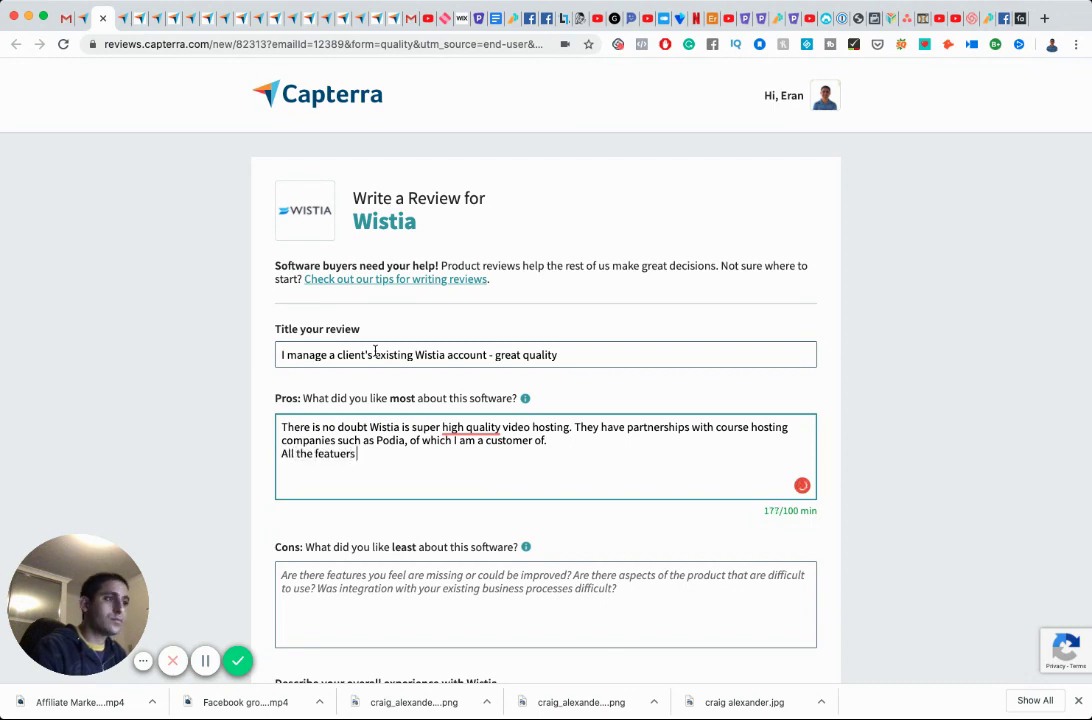
{"action": "key", "text": "BackSpace"}
{"action": "key", "text": "BackSpace"}
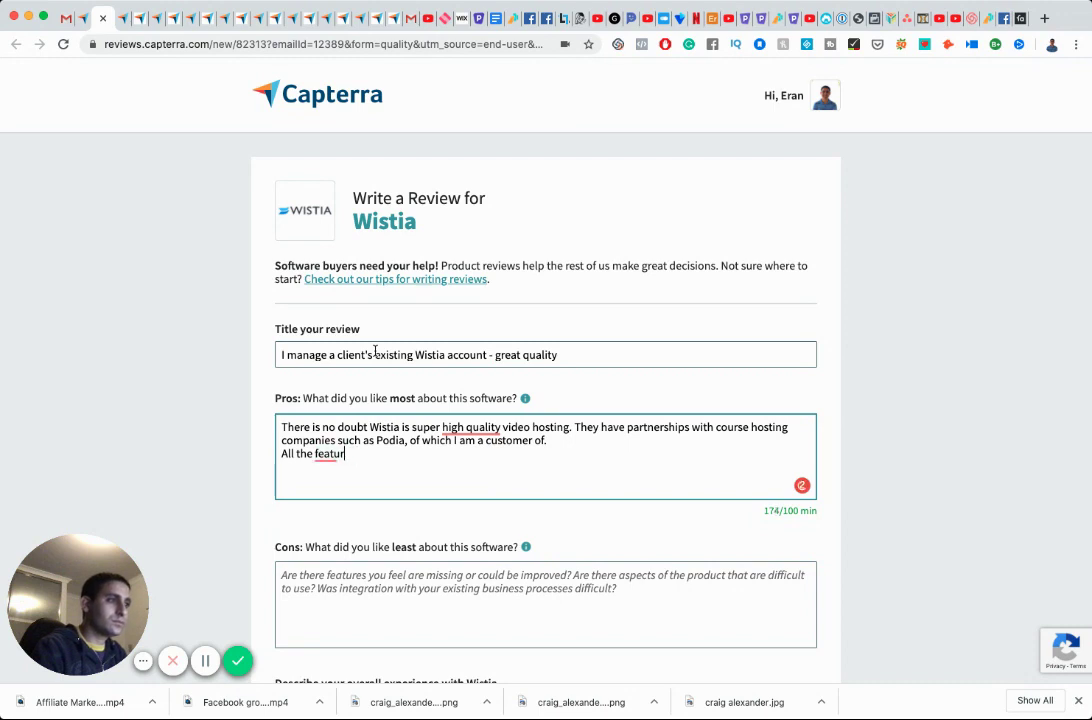
{"action": "type", "text": "es Wistia"}
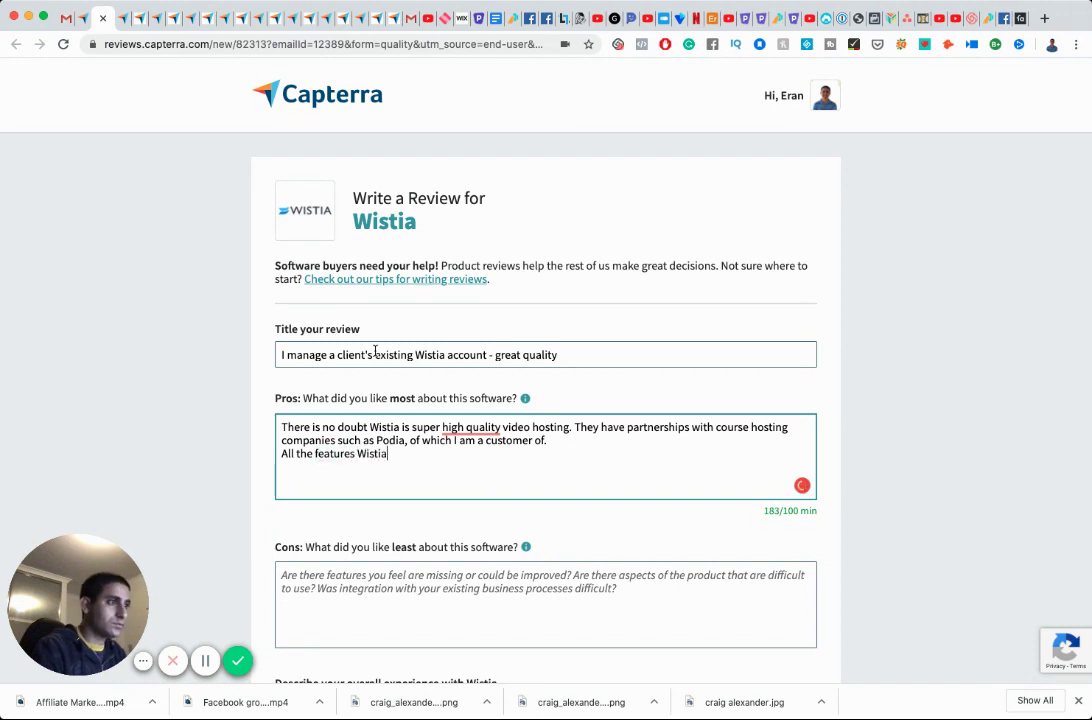
{"action": "type", "text": " have are excellent"}
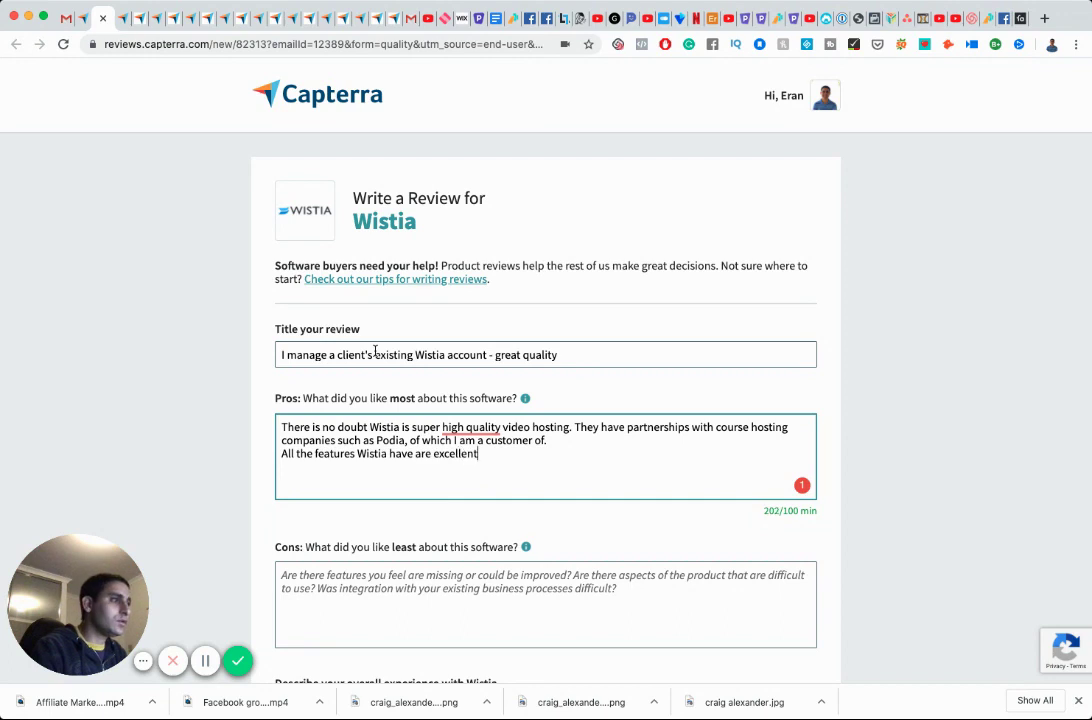
{"action": "type", "text": ", the"}
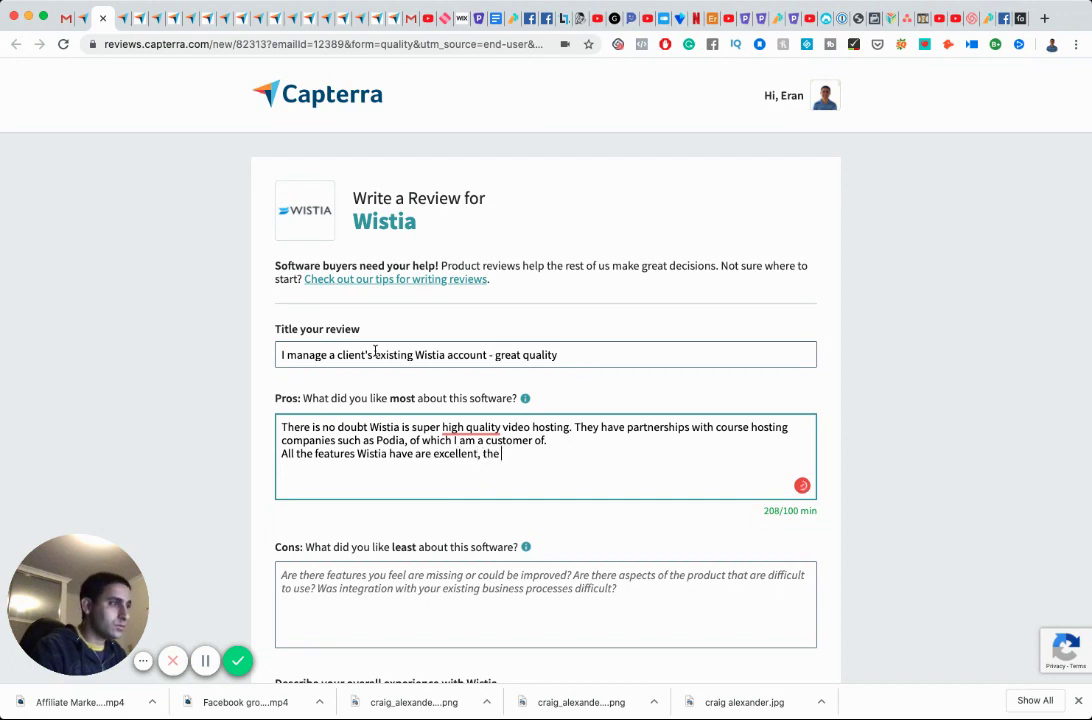
{"action": "type", "text": " quality o"}
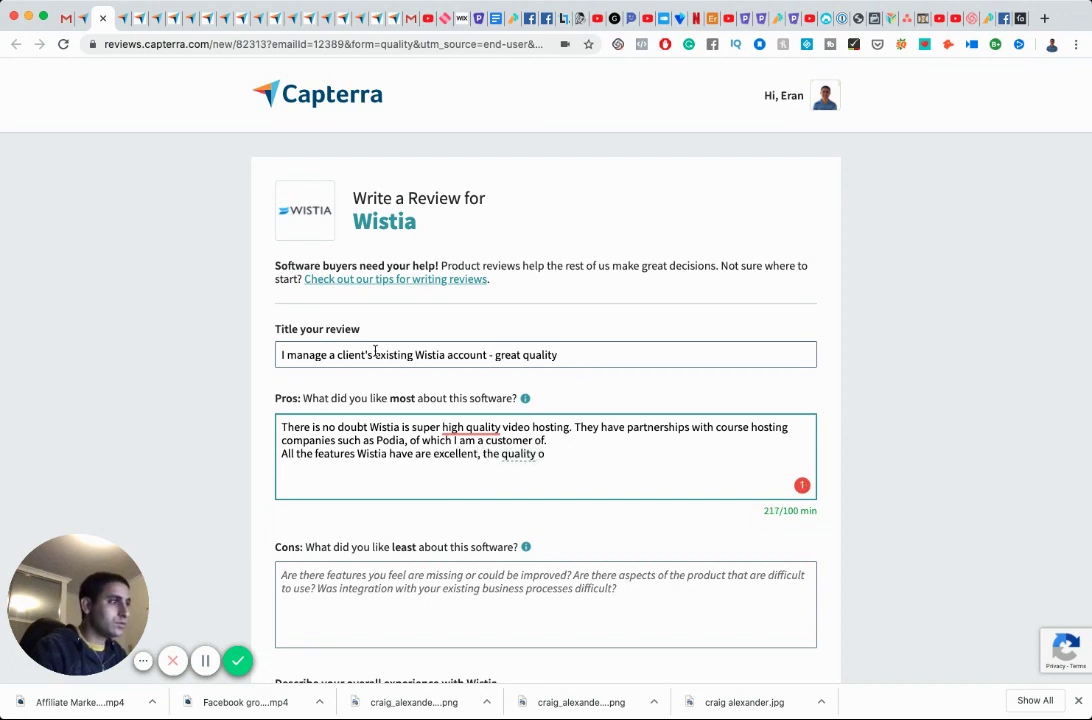
{"action": "key", "text": "BackSpace"}
{"action": "type", "text": "is"}
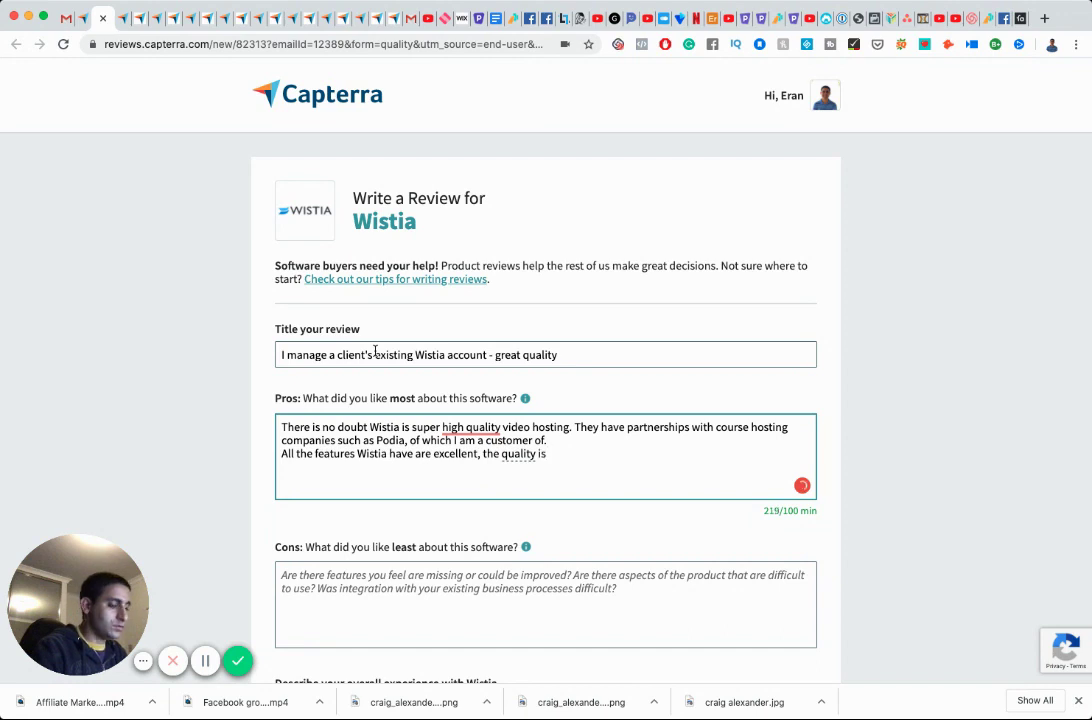
{"action": "type", "text": " awesome."}
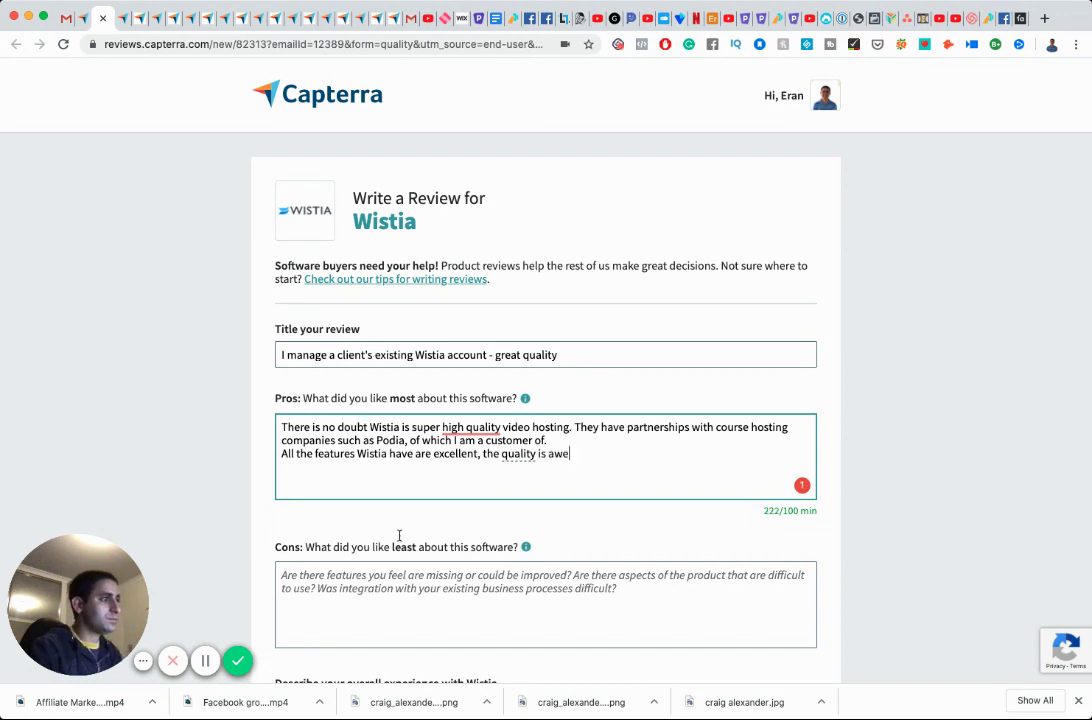
{"action": "left_click", "coordinate": [435, 580]}
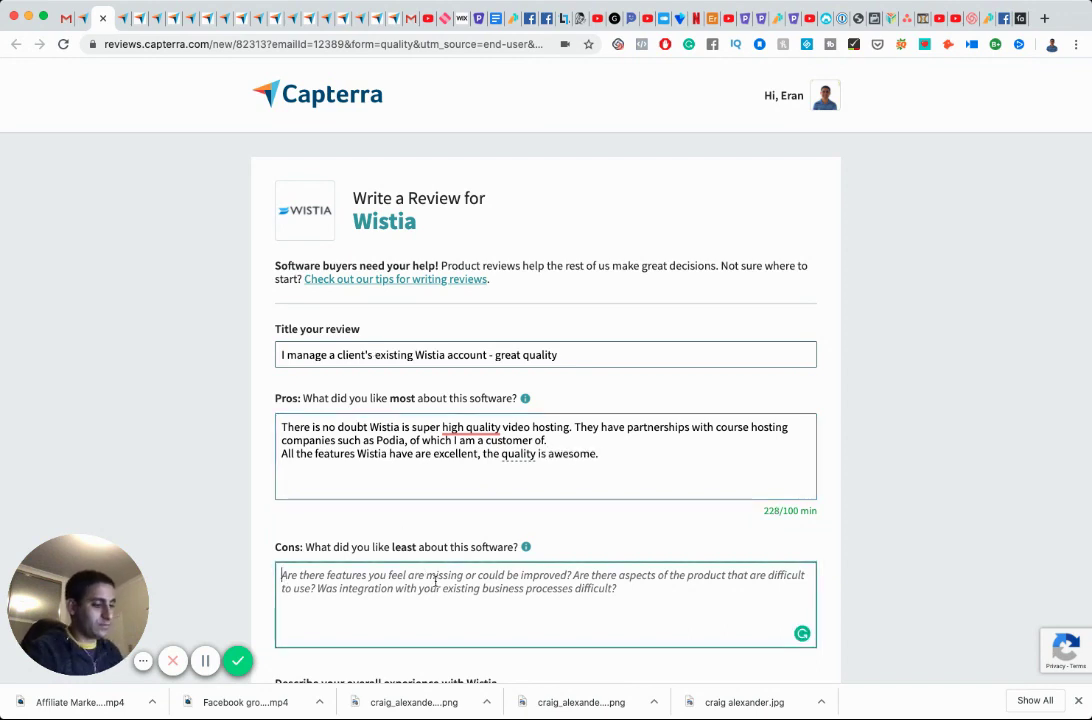
Open the cons with 'Two things specifically:' and point (a): $99/month for 10 videos versus Podia's unlimited hosting.
{"action": "type", "text": "Two "}
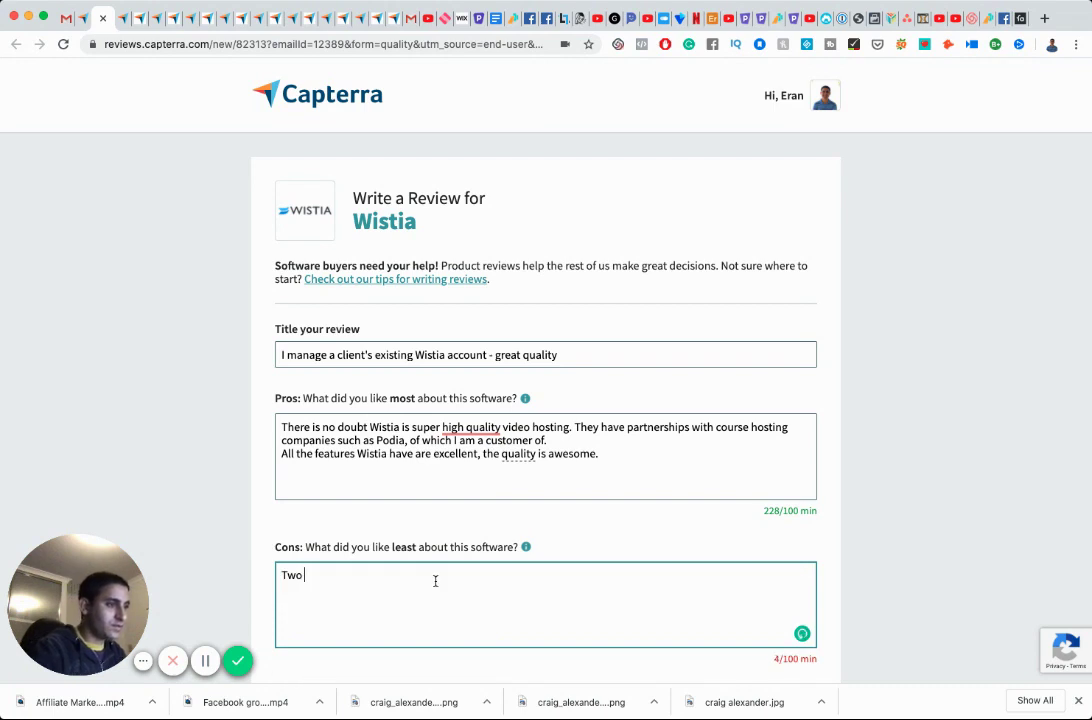
{"action": "type", "text": "things specifically:"}
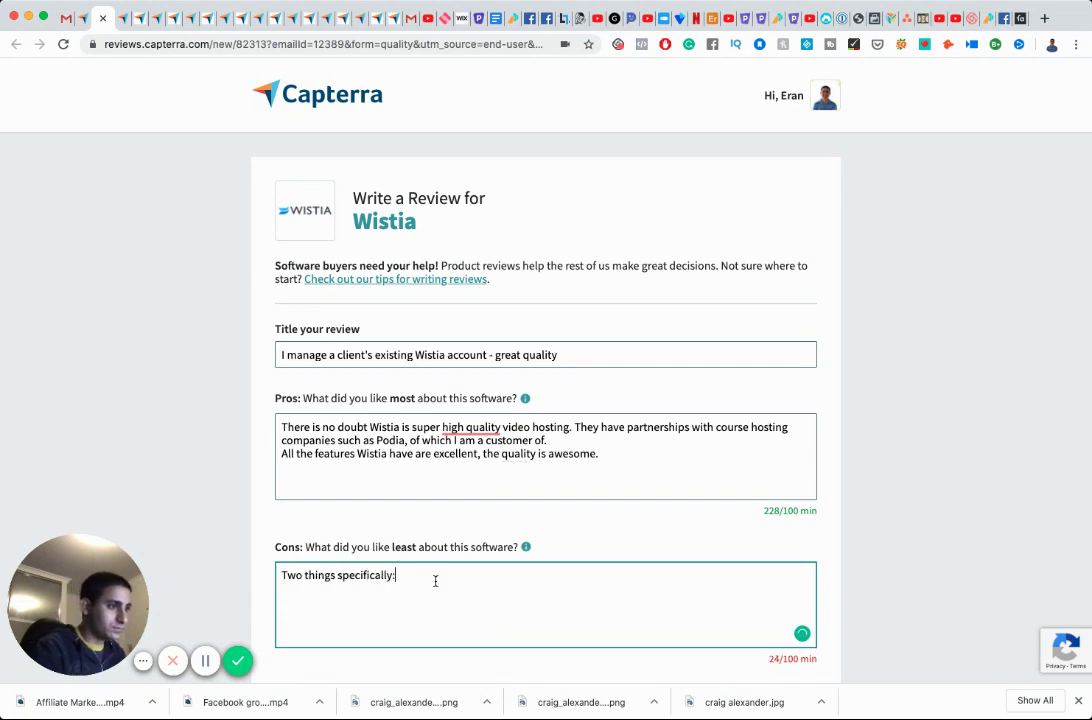
{"action": "key", "text": "Return"}
{"action": "type", "text": "(a) "}
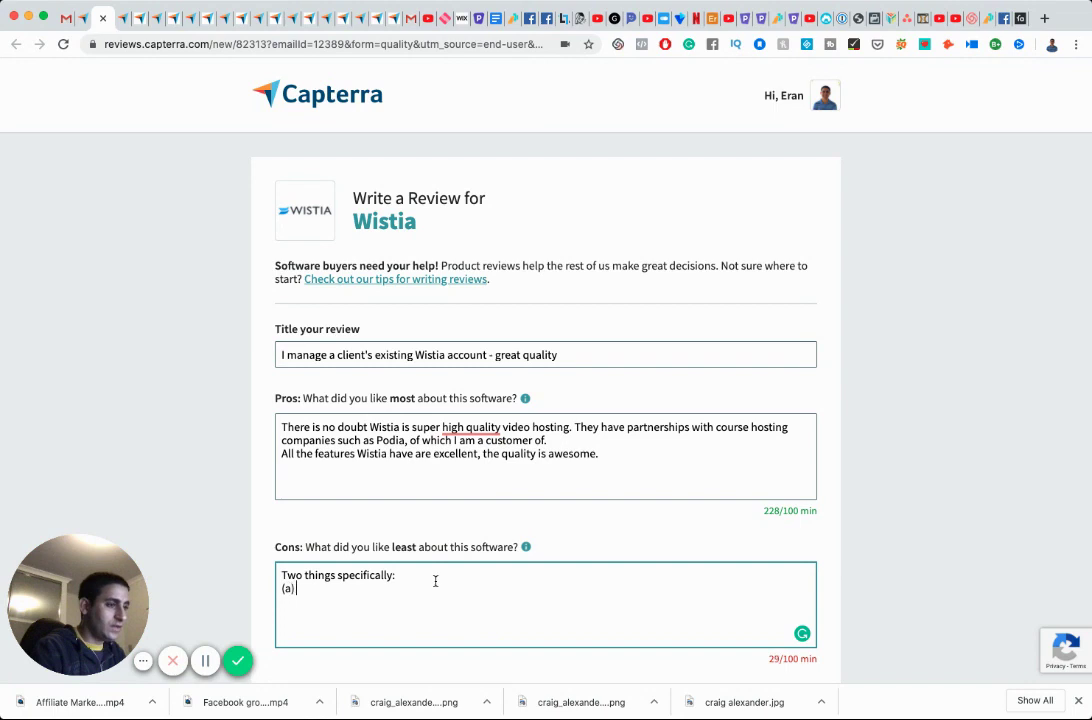
{"action": "type", "text": "the price is ri"}
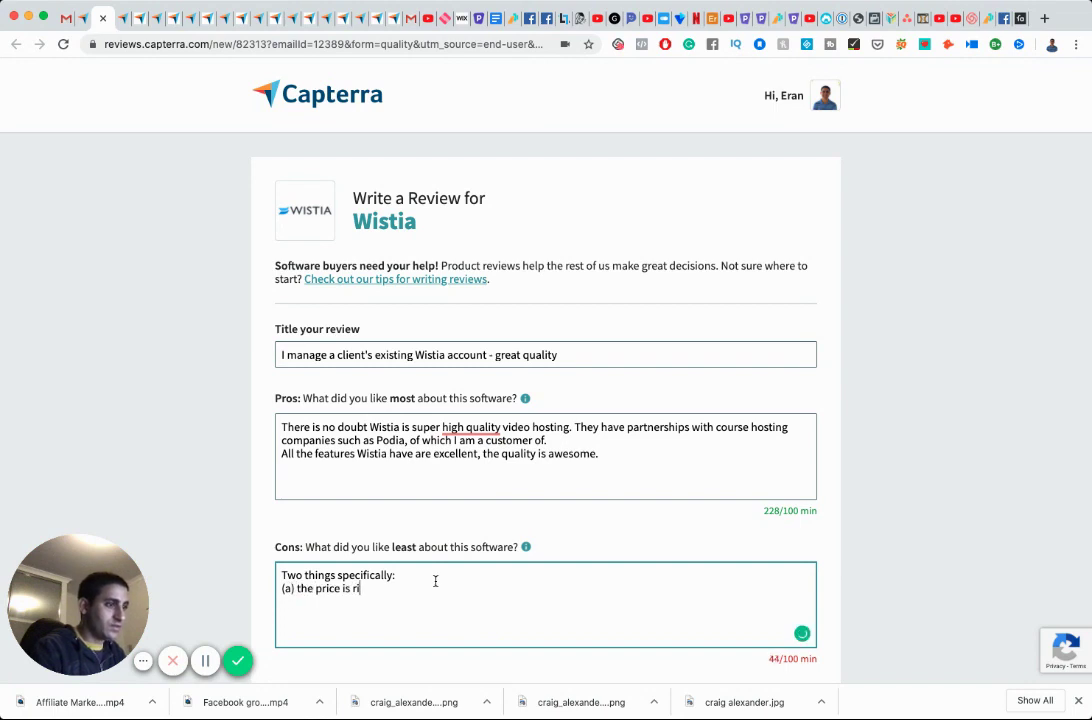
{"action": "type", "text": "diculou"}
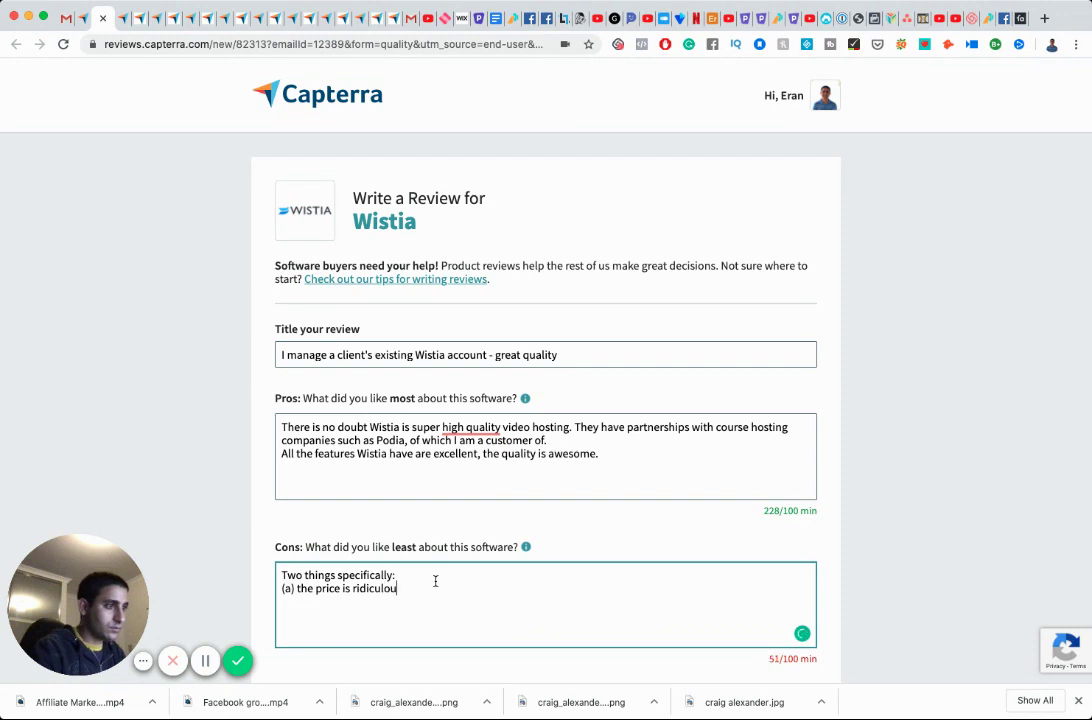
{"action": "type", "text": "s. $99/m"}
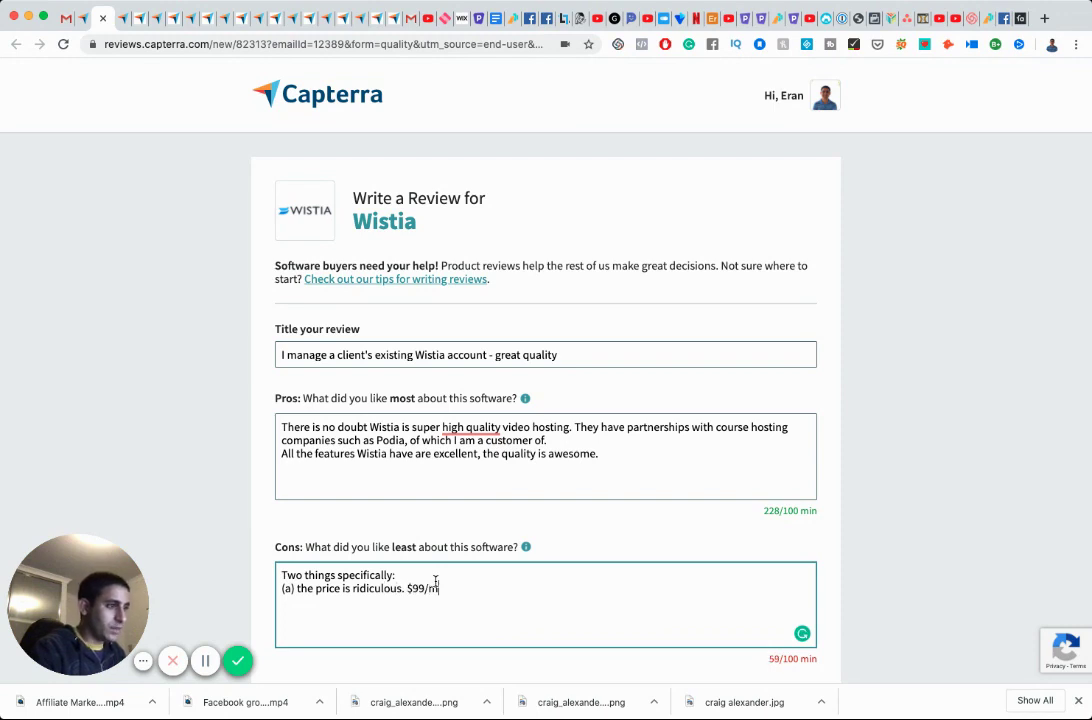
{"action": "type", "text": "onth for 10 v"}
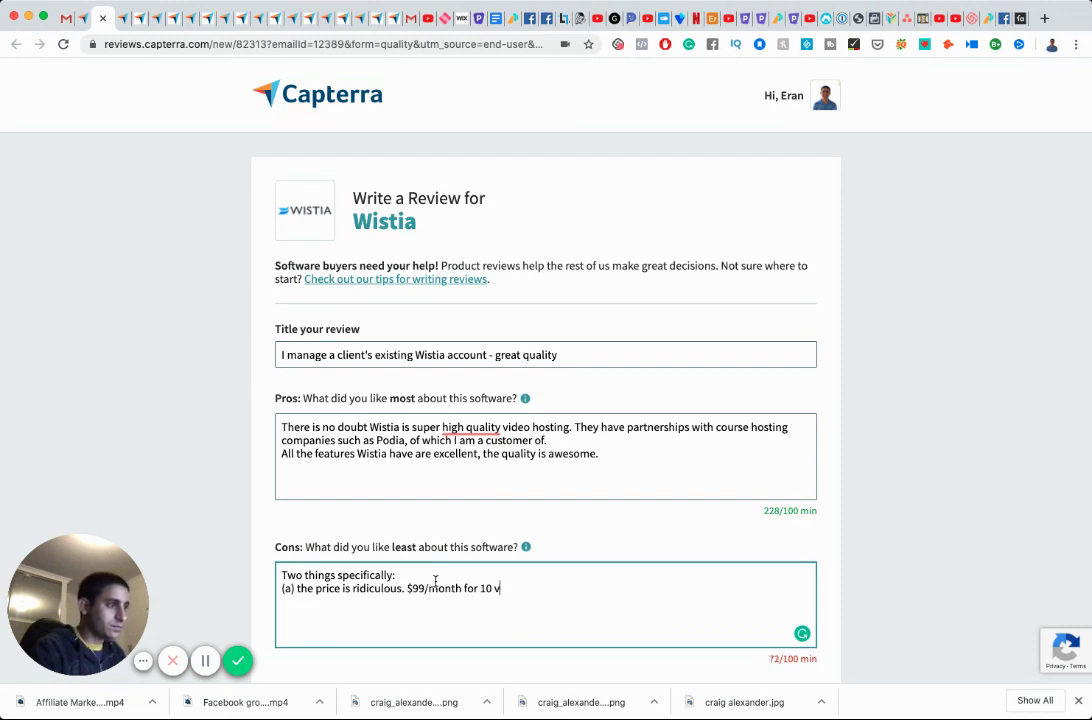
{"action": "type", "text": "ideos. Yet,"}
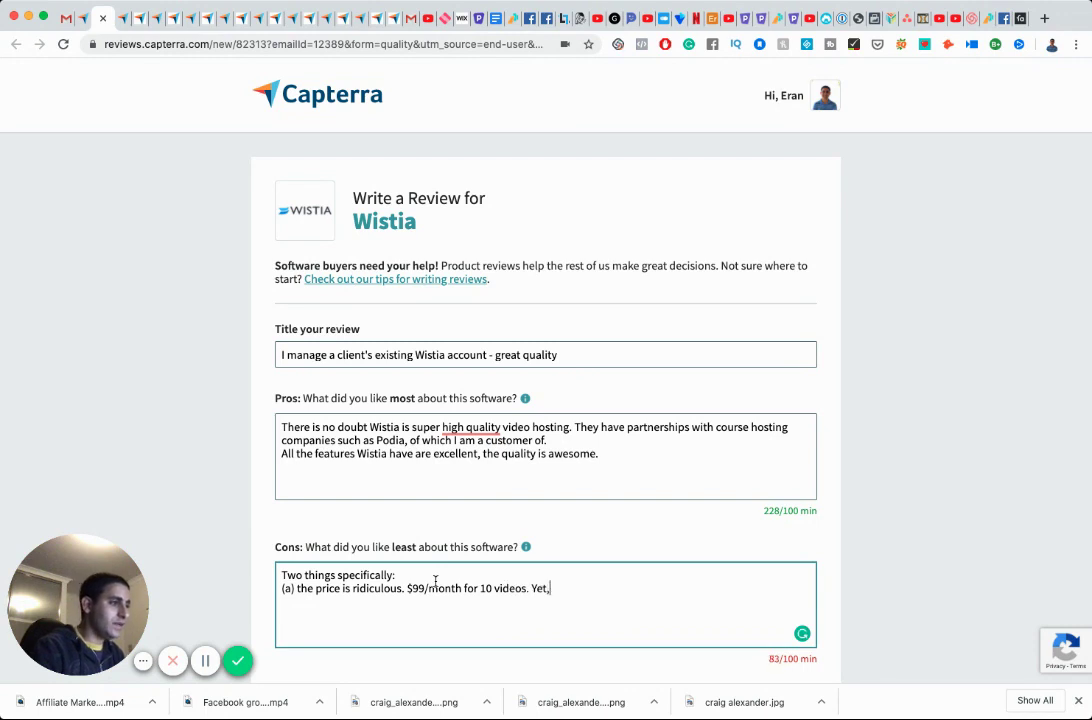
{"action": "type", "text": " I am a Po"}
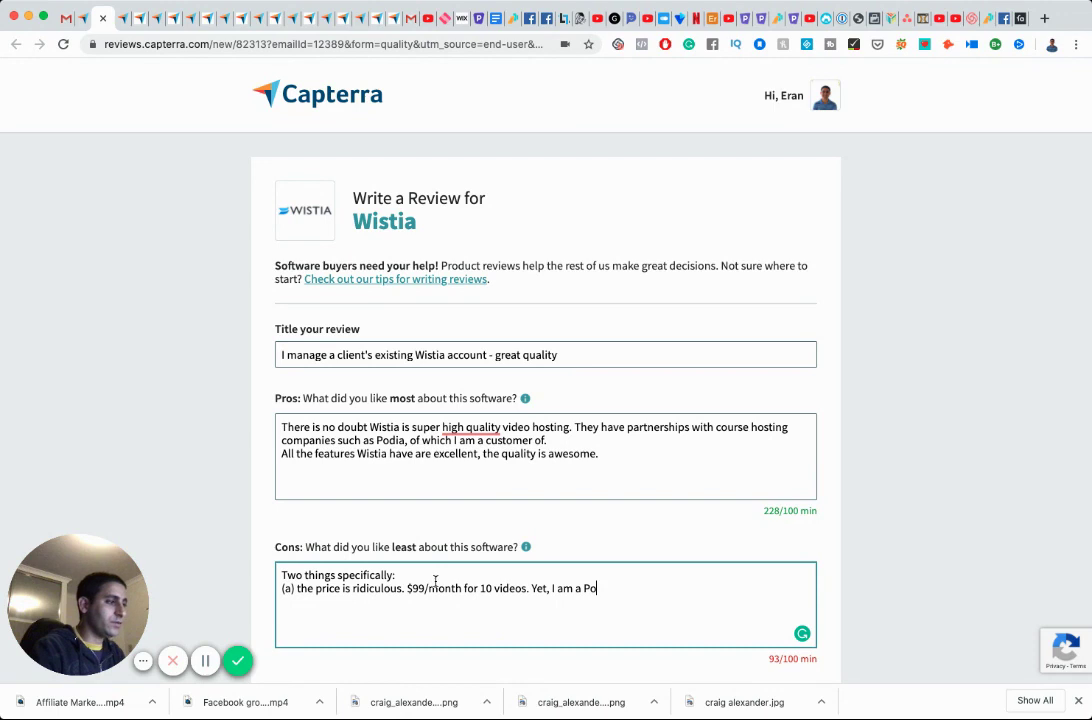
{"action": "type", "text": "dia user"}
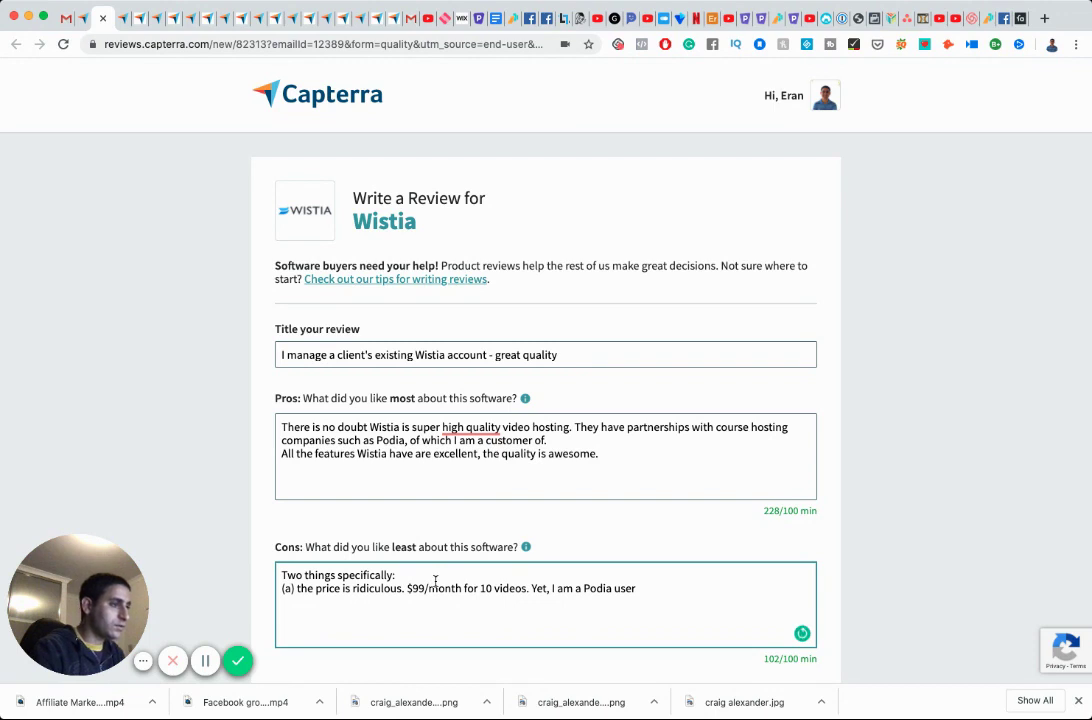
{"action": "type", "text": "and I get unlimited video hosting and "}
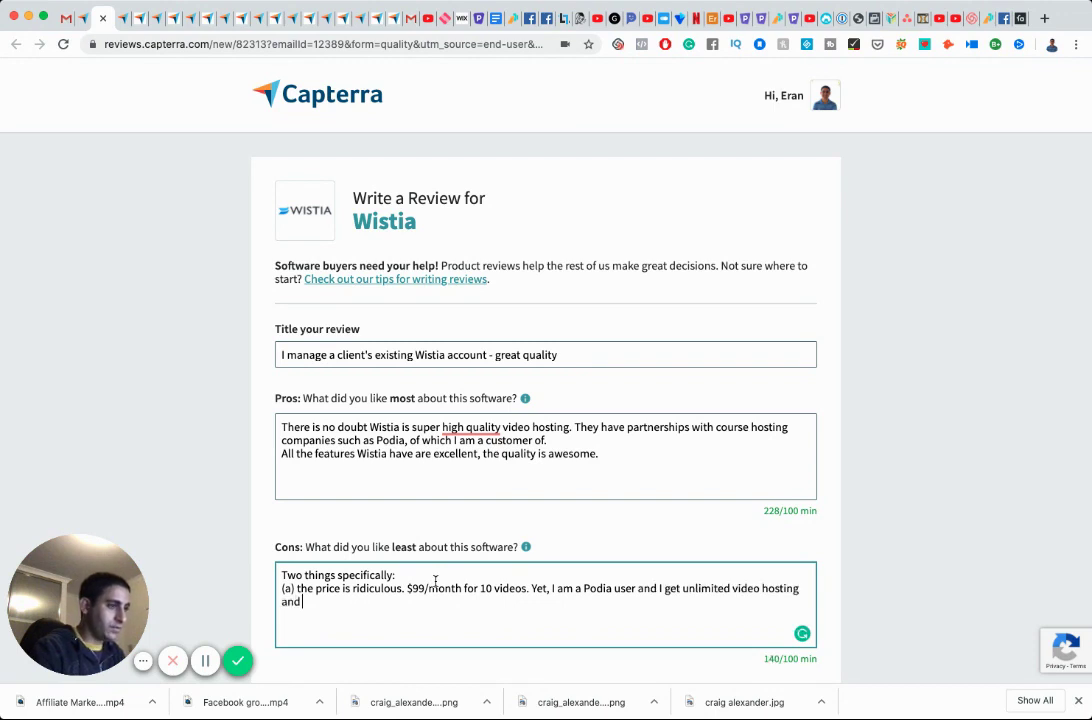
{"action": "type", "text": "it is the same player exactly ("}
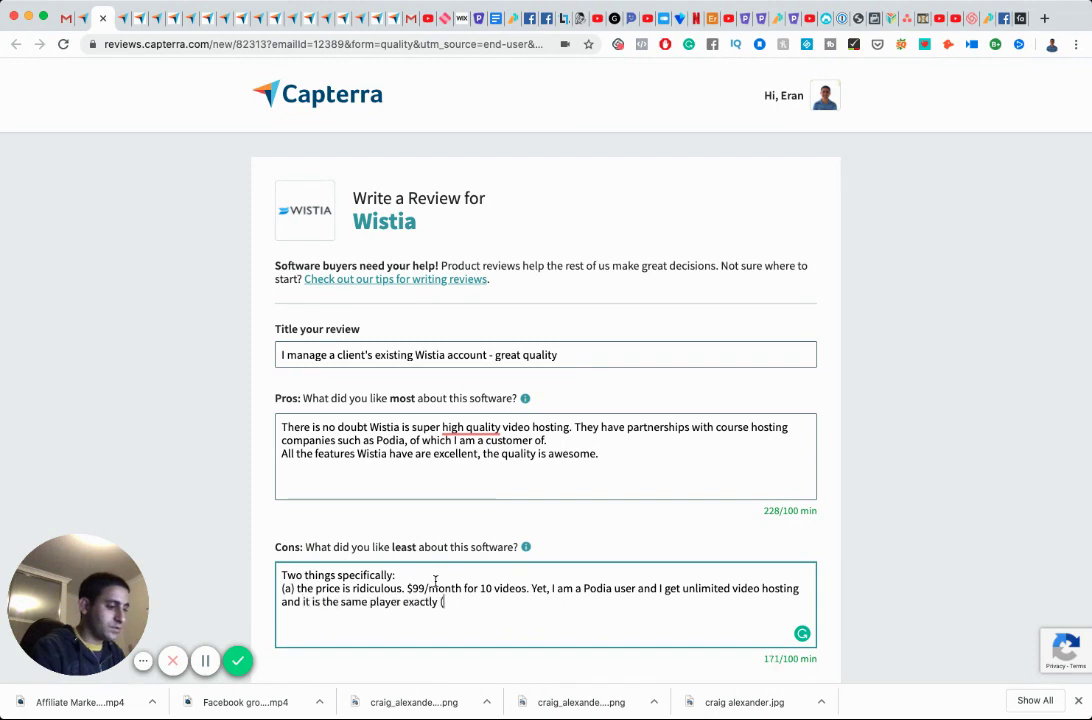
{"action": "type", "text": "partnership). "}
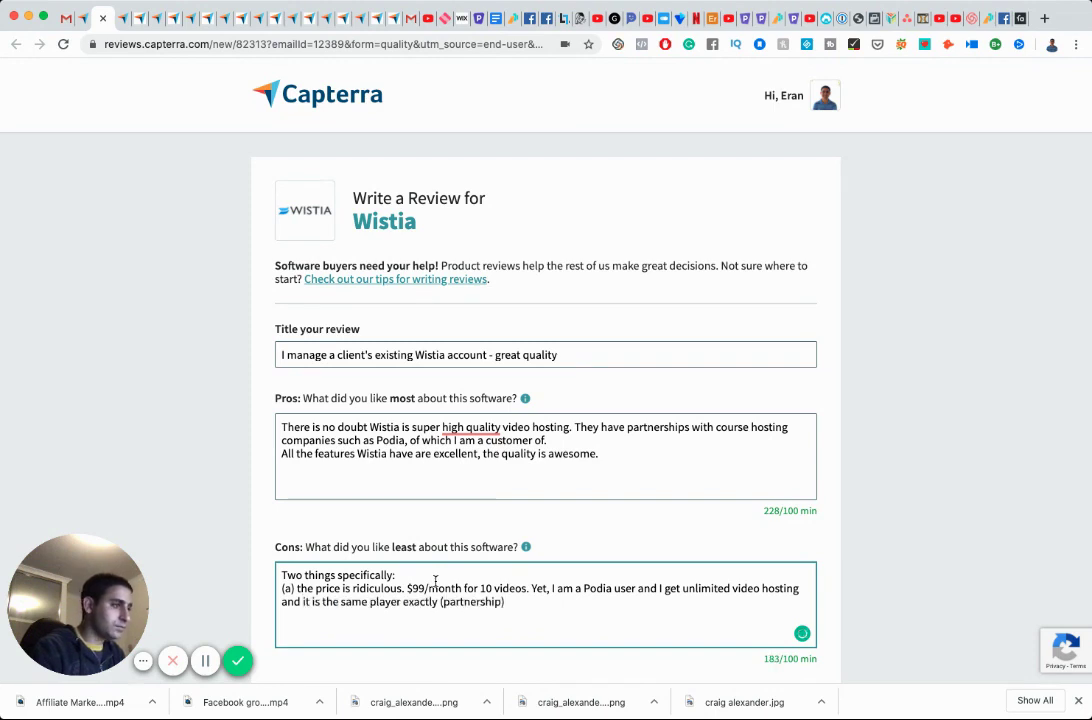
{"action": "type", "text": "I see"}
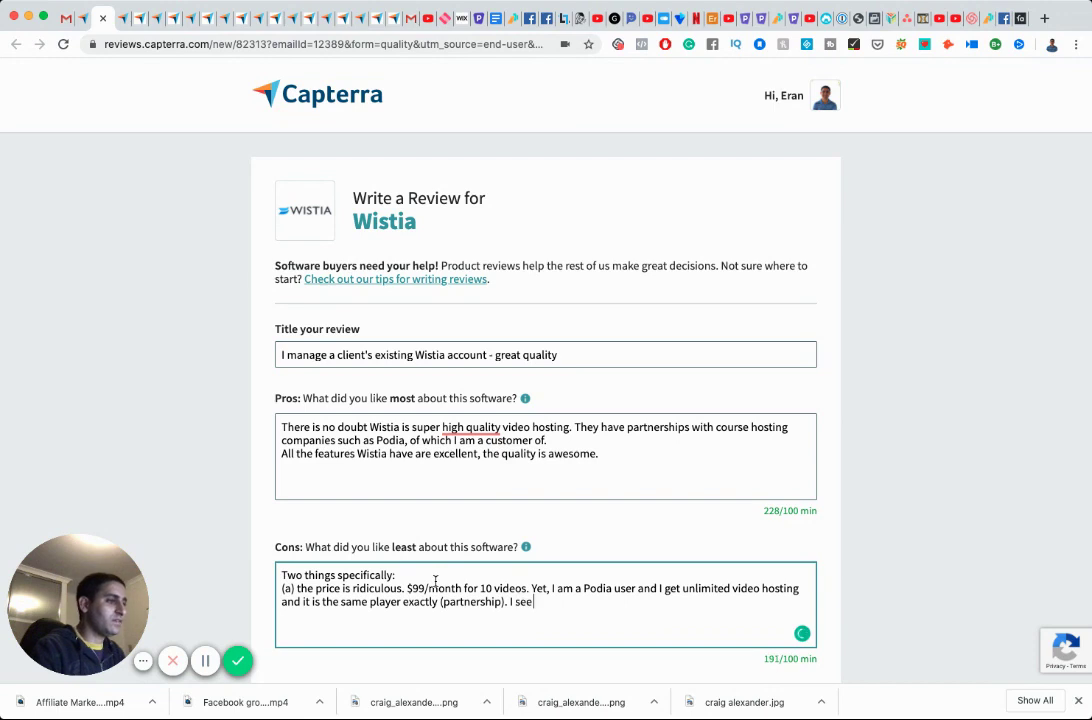
{"action": "type", "text": " no point be"}
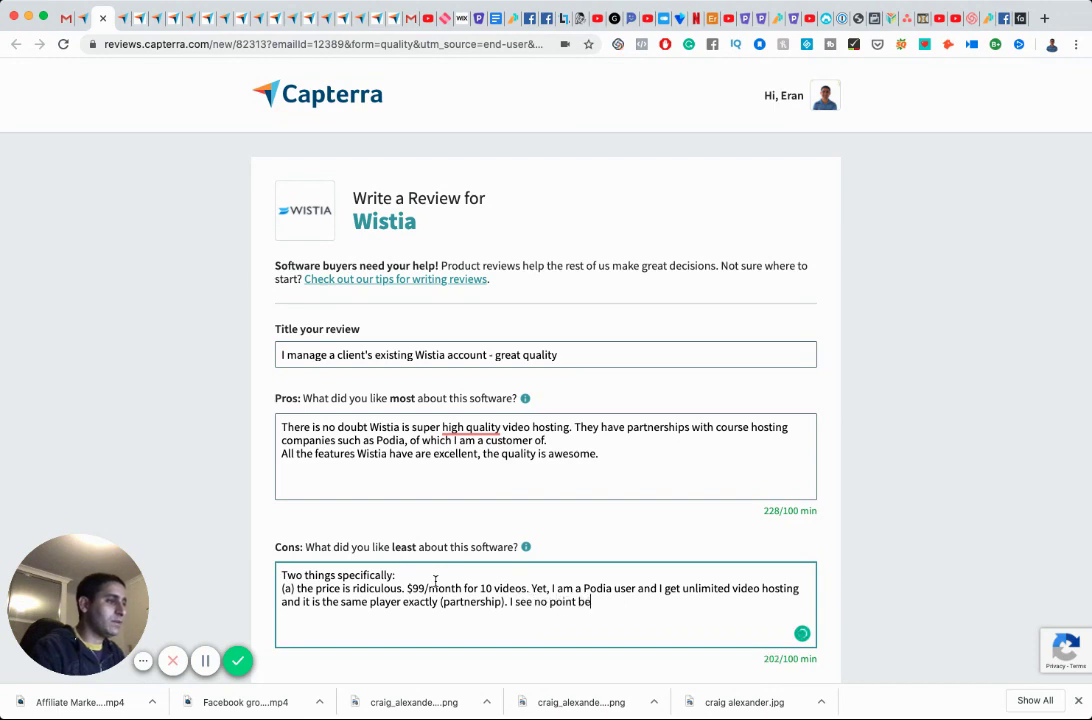
{"action": "type", "text": "ing with Wistia d"}
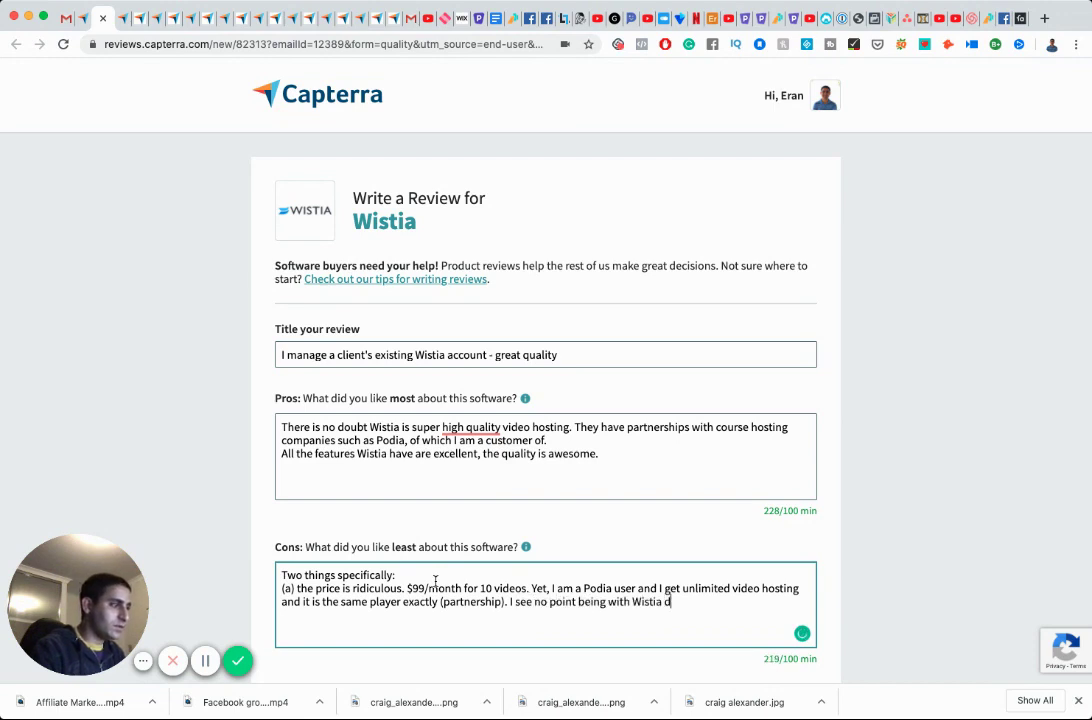
{"action": "type", "text": "irectly, although I"}
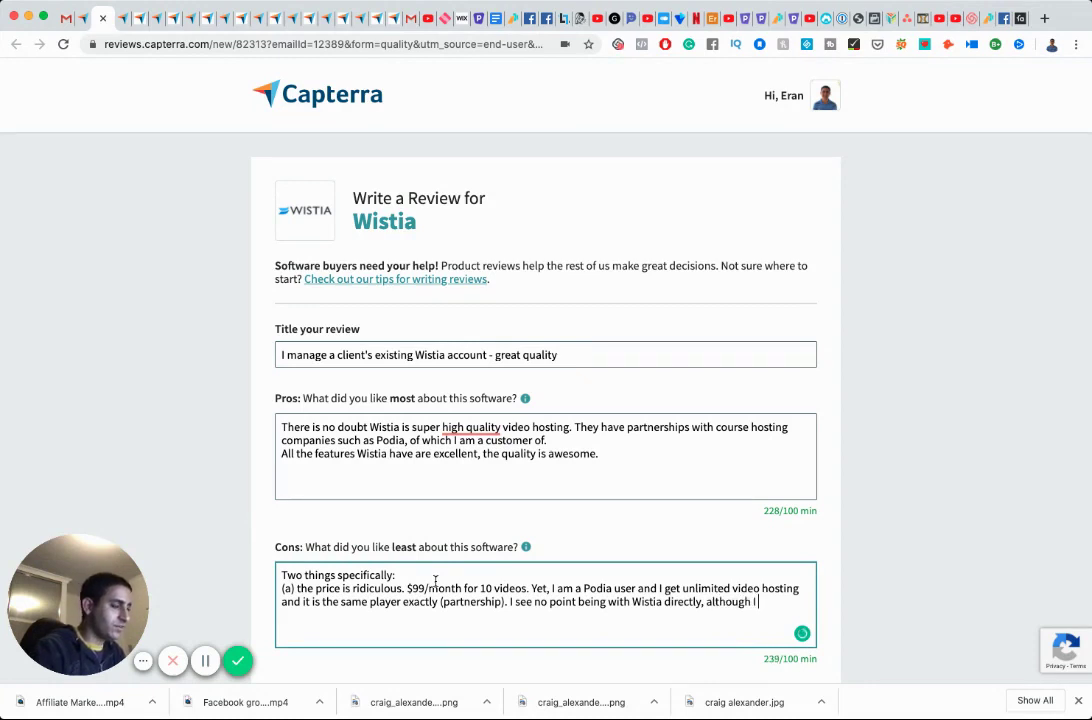
{"action": "type", "text": " love their service."}
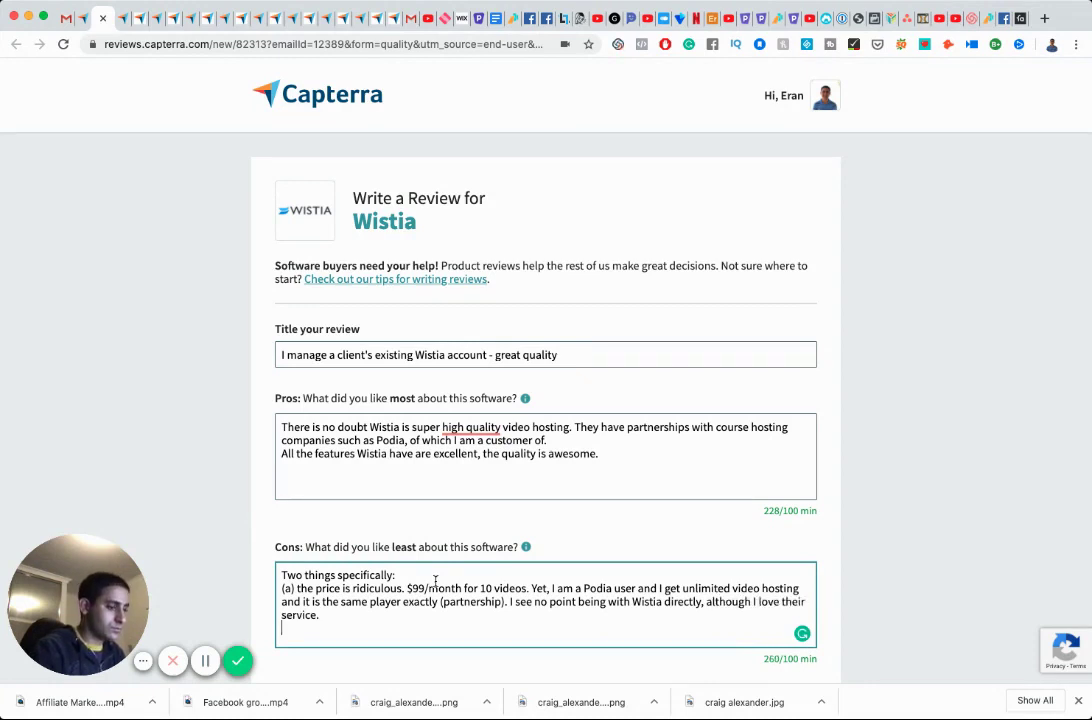
Start cons point (b): what Podia does not offer with the Wistia player is customization.
{"action": "key", "text": "Return"}
{"action": "type", "text": "(b) cus"}
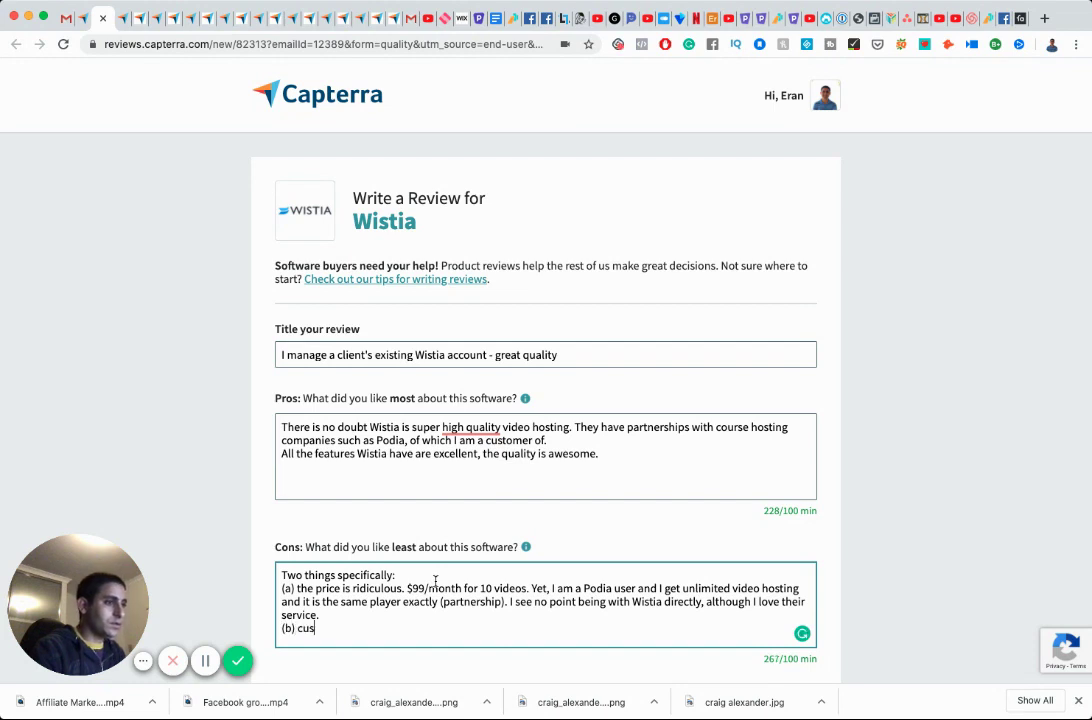
{"action": "type", "text": "tomeris se"}
{"action": "key", "text": "BackSpace"}
{"action": "key", "text": "BackSpace"}
{"action": "key", "text": "BackSpace"}
{"action": "key", "text": "BackSpace"}
{"action": "key", "text": "BackSpace"}
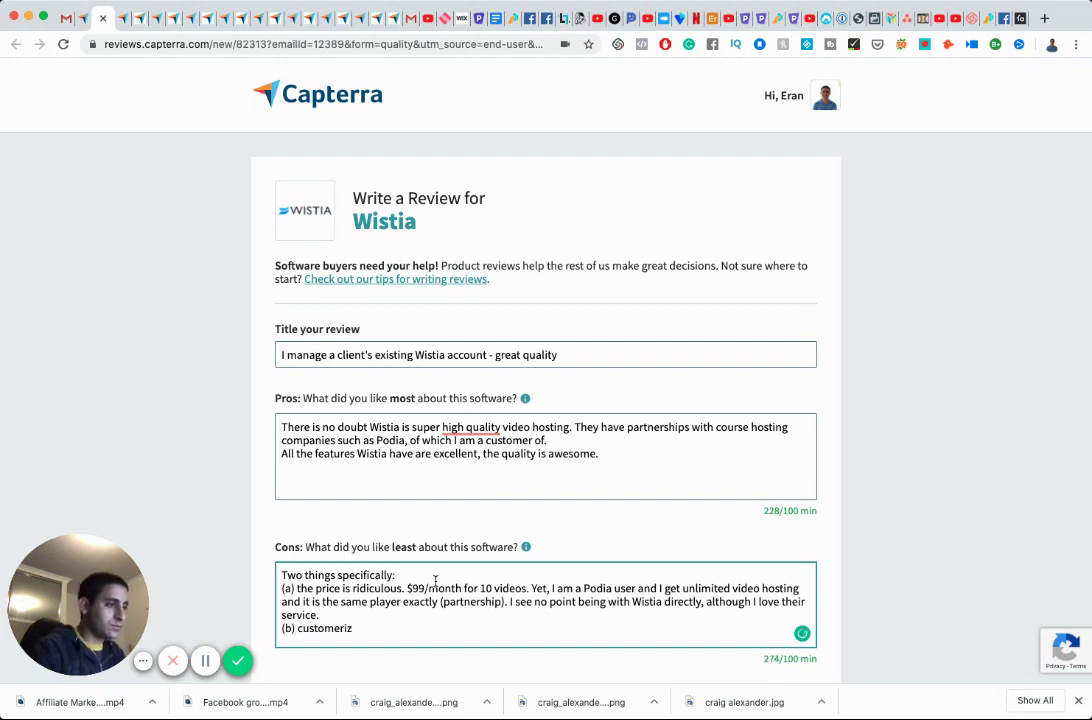
{"action": "key", "text": "BackSpace"}
{"action": "key", "text": "BackSpace"}
{"action": "key", "text": "BackSpace"}
{"action": "key", "text": "BackSpace"}
{"action": "key", "text": "BackSpace"}
{"action": "key", "text": "BackSpace"}
{"action": "key", "text": "BackSpace"}
{"action": "key", "text": "BackSpace"}
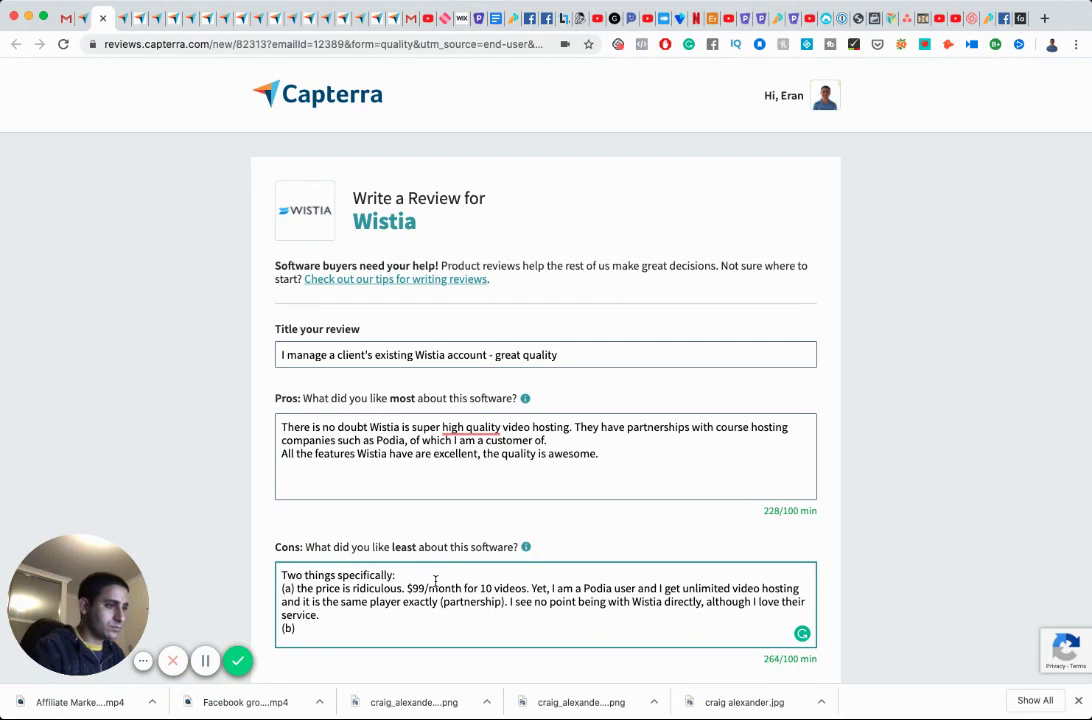
{"action": "type", "text": "in-built"}
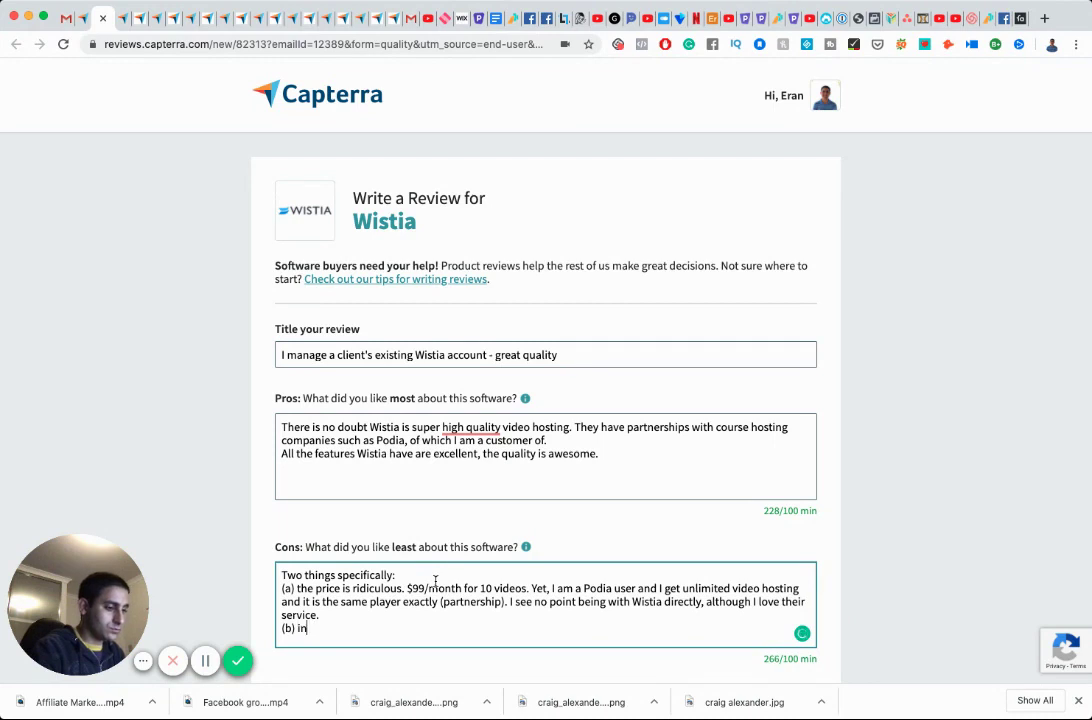
{"action": "key", "text": "BackSpace"}
{"action": "key", "text": "BackSpace"}
{"action": "key", "text": "BackSpace"}
{"action": "key", "text": "BackSpace"}
{"action": "key", "text": "BackSpace"}
{"action": "key", "text": "BackSpace"}
{"action": "key", "text": "BackSpace"}
{"action": "key", "text": "BackSpace"}
{"action": "key", "text": "BackSpace"}
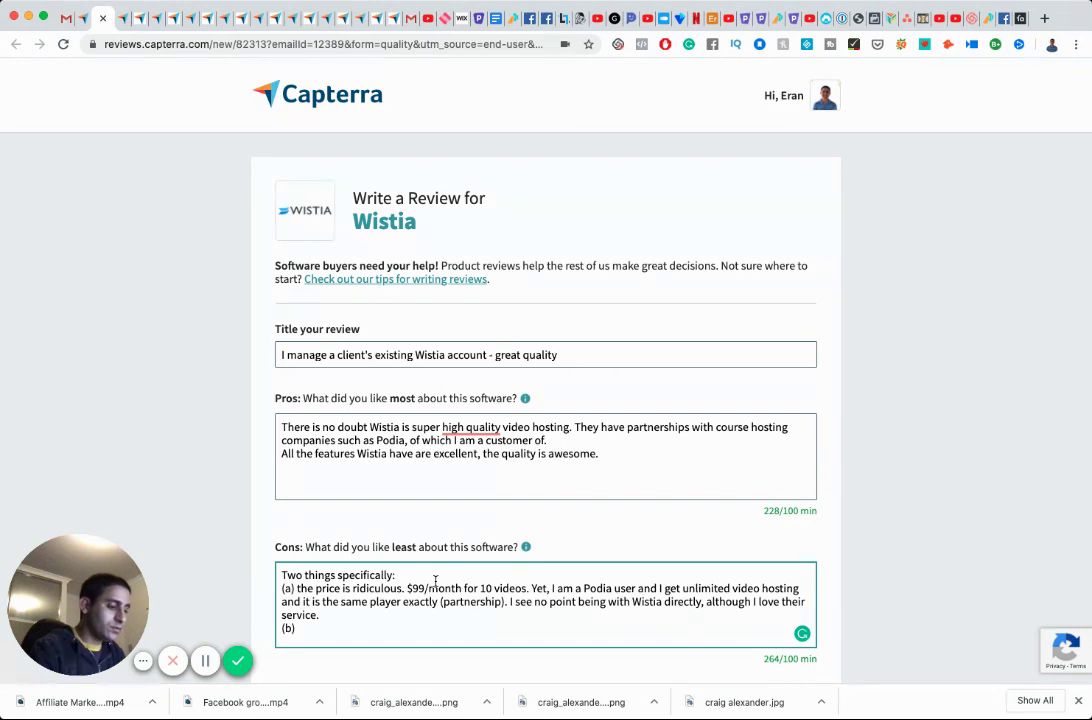
{"action": "type", "text": "What Podia does not offer with the wist"}
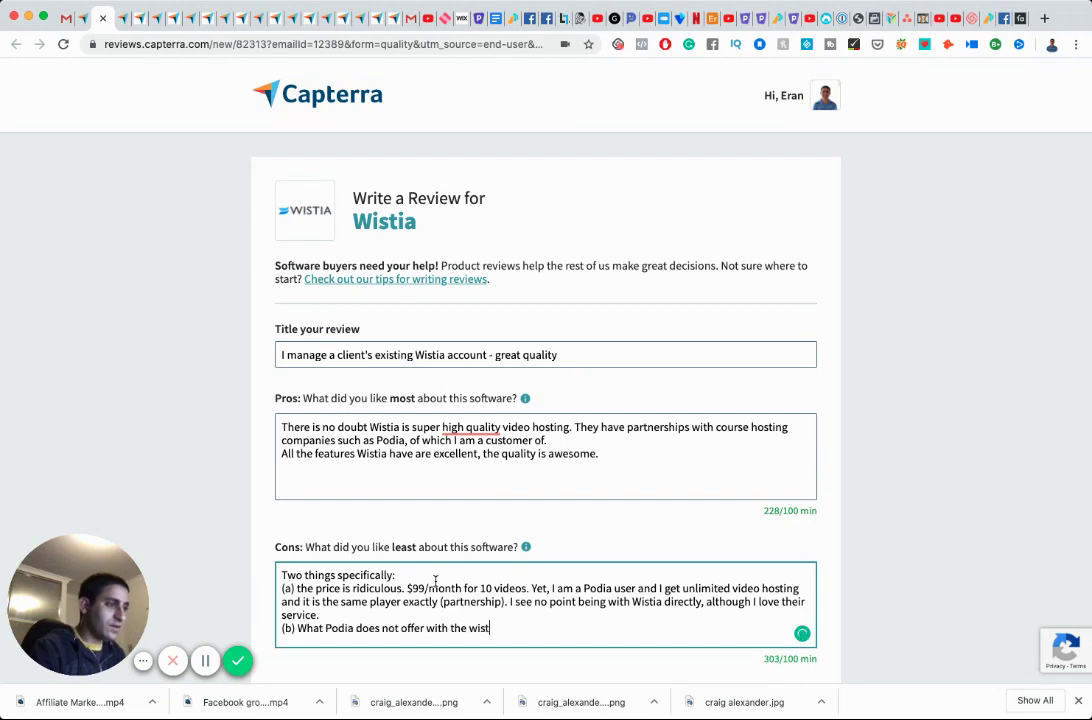
{"action": "type", "text": "ia player "}
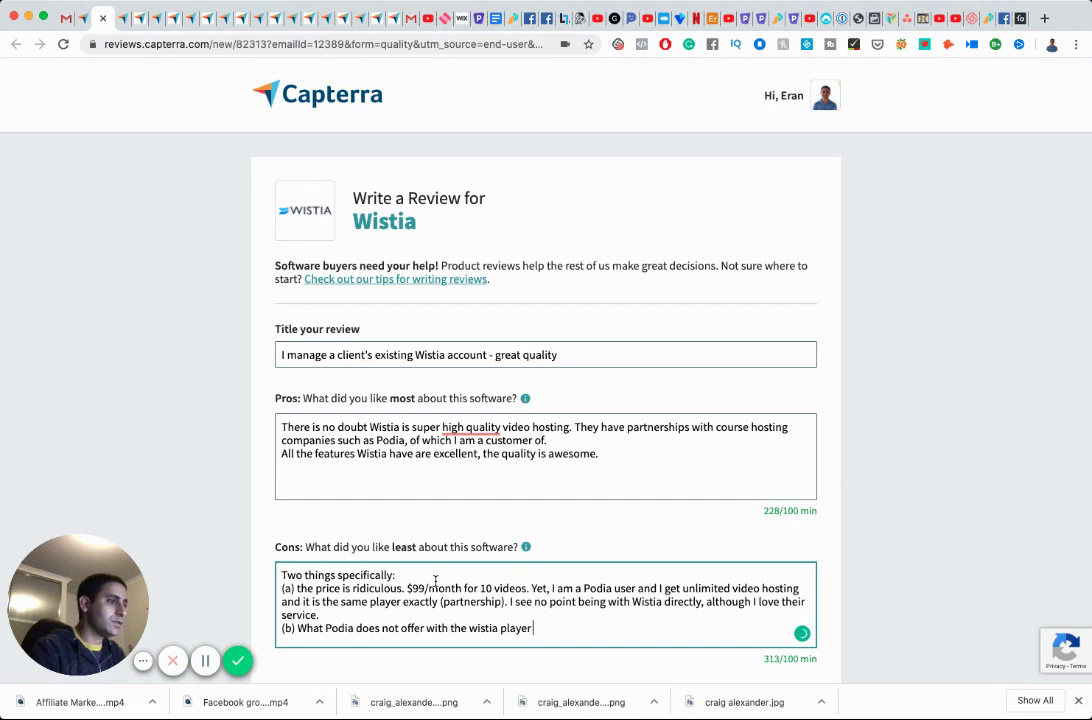
{"action": "type", "text": "is cuamo"}
{"action": "key", "text": "BackSpace"}
{"action": "key", "text": "BackSpace"}
{"action": "key", "text": "BackSpace"}
{"action": "key", "text": "BackSpace"}
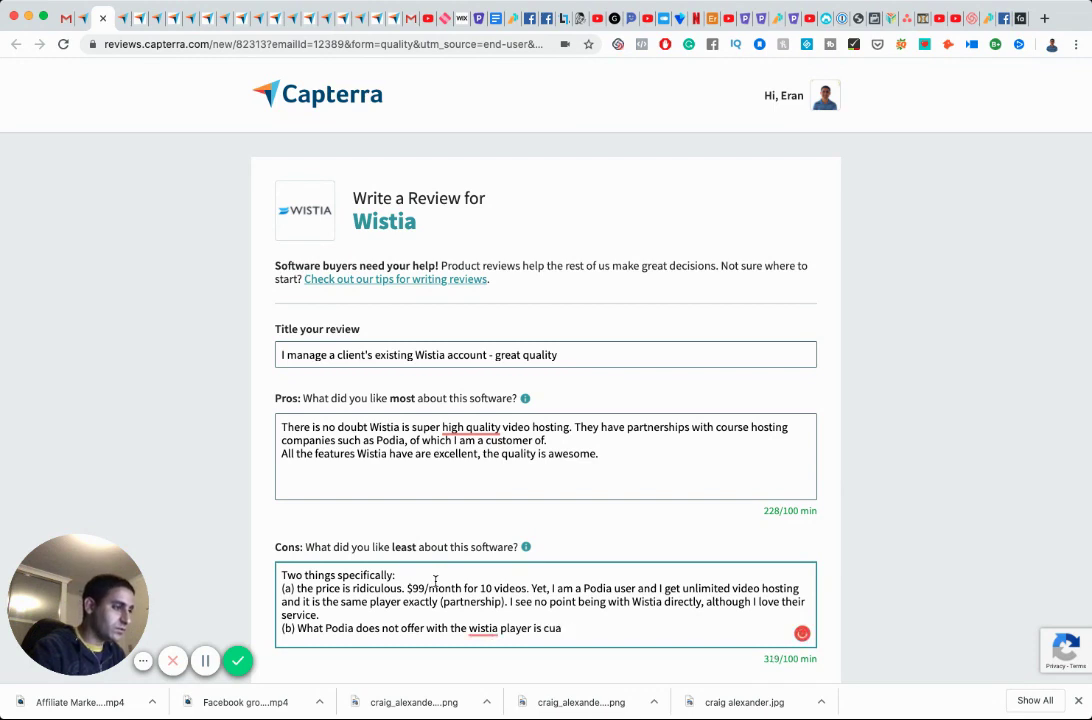
{"action": "type", "text": "s"}
{"action": "key", "text": "BackSpace"}
{"action": "type", "text": "ustomiza"}
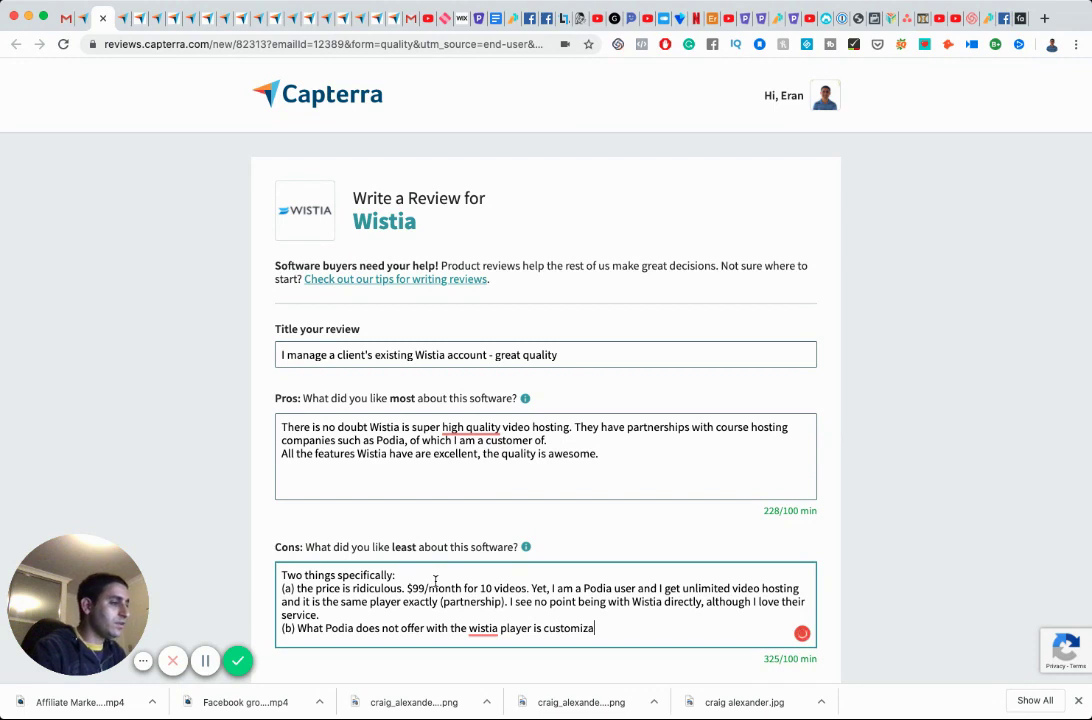
{"action": "type", "text": "tion without t"}
Add that in-player customization is the benefit of paying Wistia directly, though Vidello's is better.
{"action": "key", "text": "BackSpace"}
{"action": "key", "text": "BackSpace"}
{"action": "key", "text": "BackSpace"}
{"action": "key", "text": "BackSpace"}
{"action": "key", "text": "BackSpace"}
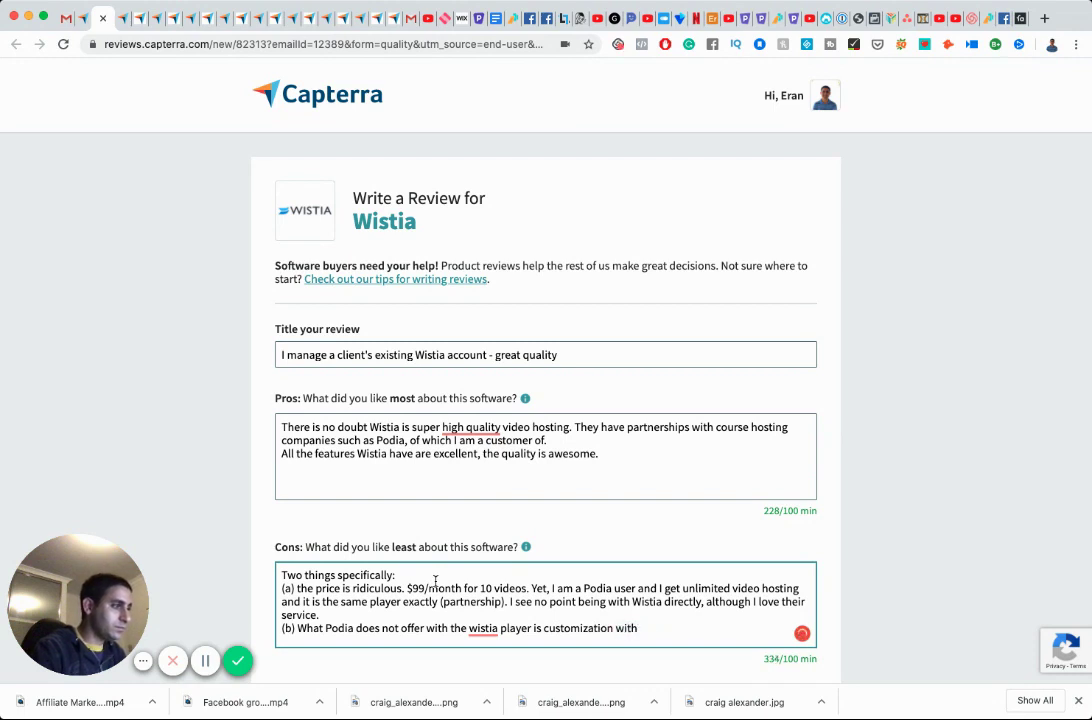
{"action": "type", "text": "in the pla"}
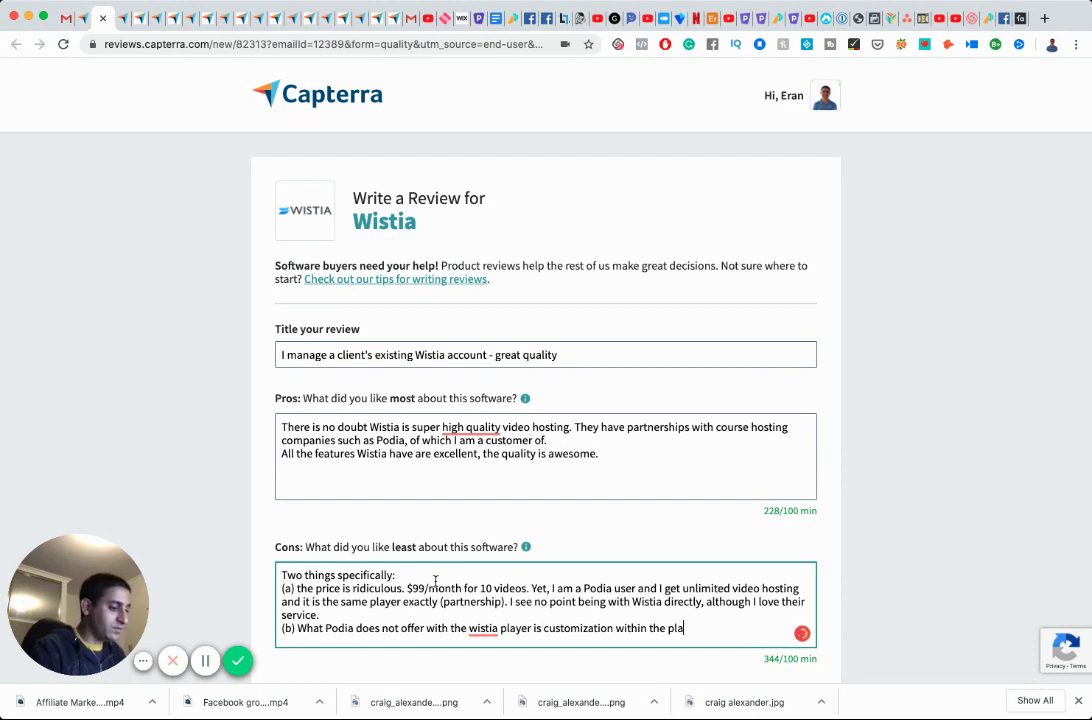
{"action": "type", "text": "yer. That's the benefit of paying Wistia"}
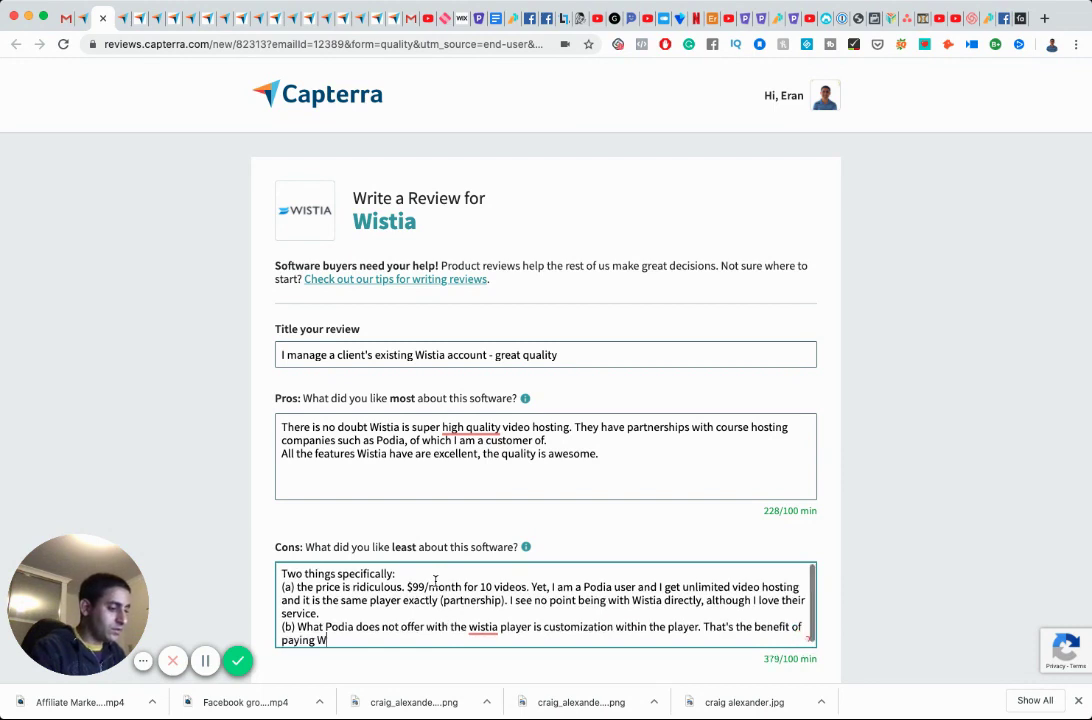
{"action": "type", "text": "directly. However"}
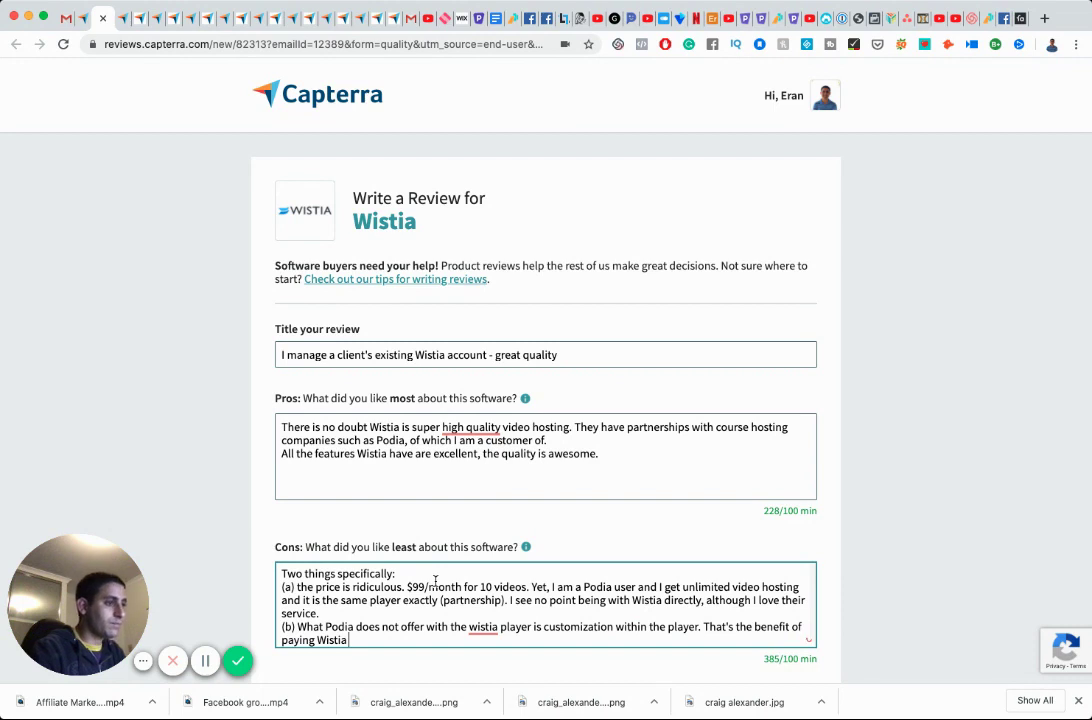
{"action": "type", "text": ","}
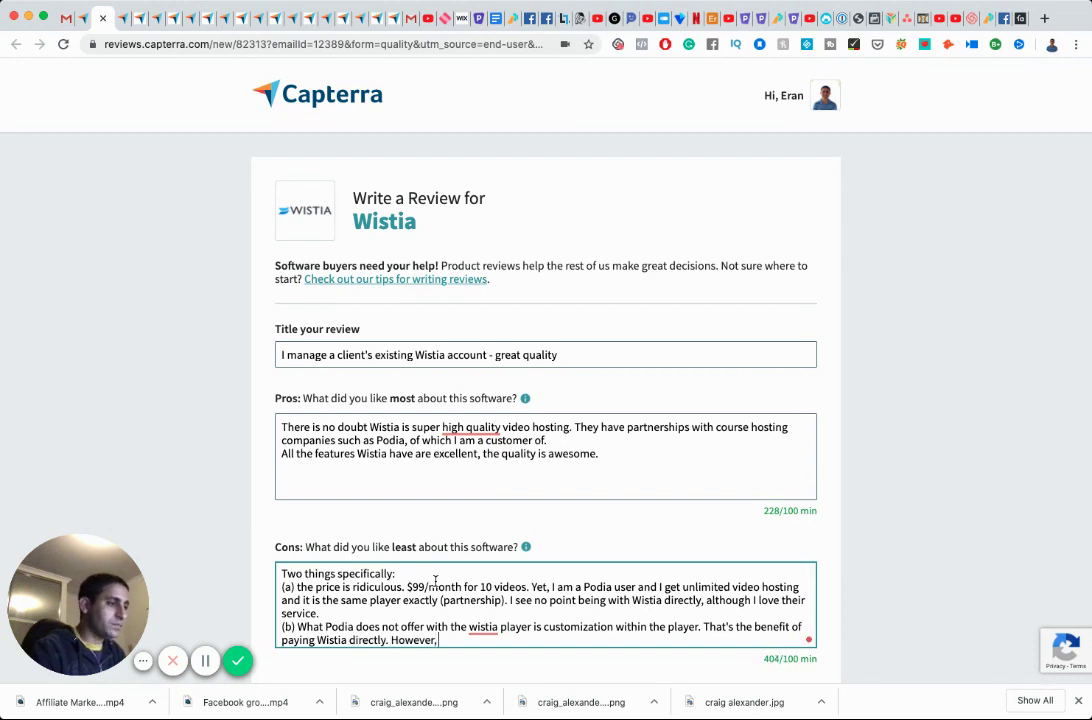
{"action": "type", "text": " I know tha"}
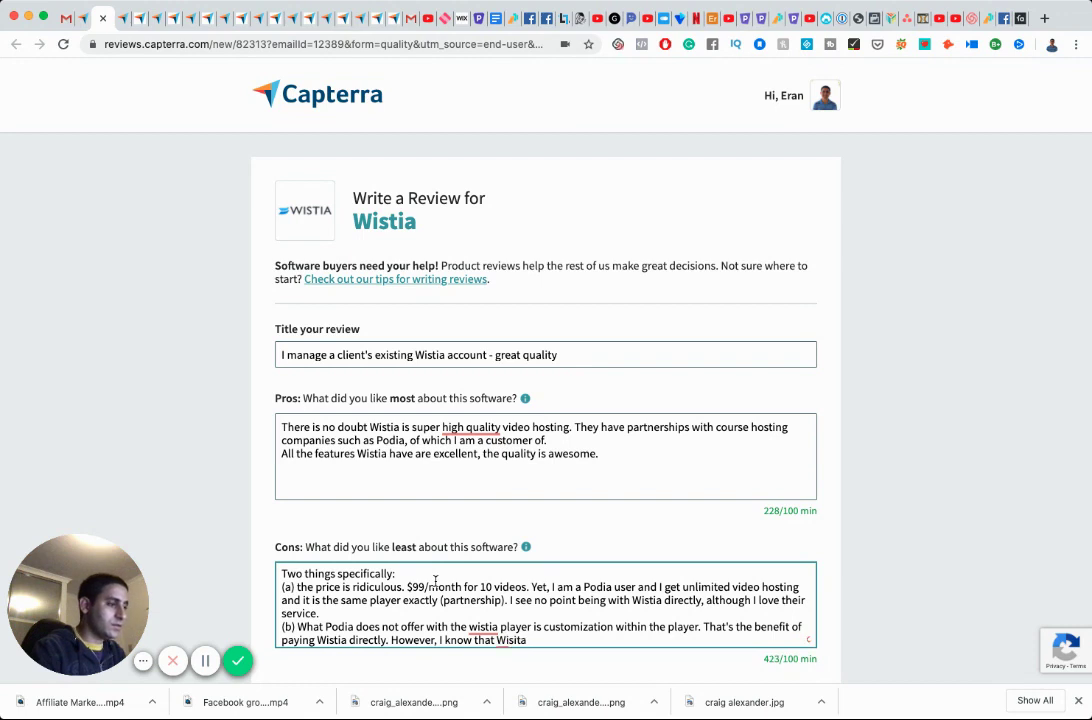
{"action": "type", "text": "t Wistiain-bu"}
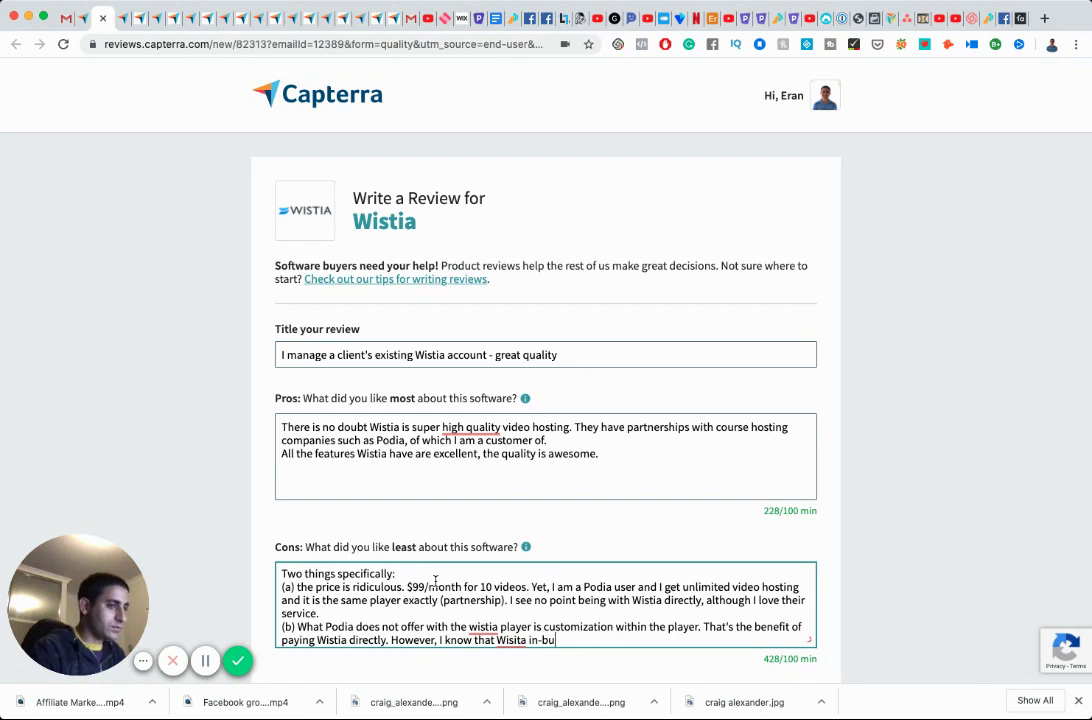
{"action": "type", "text": "ilt player customization is "}
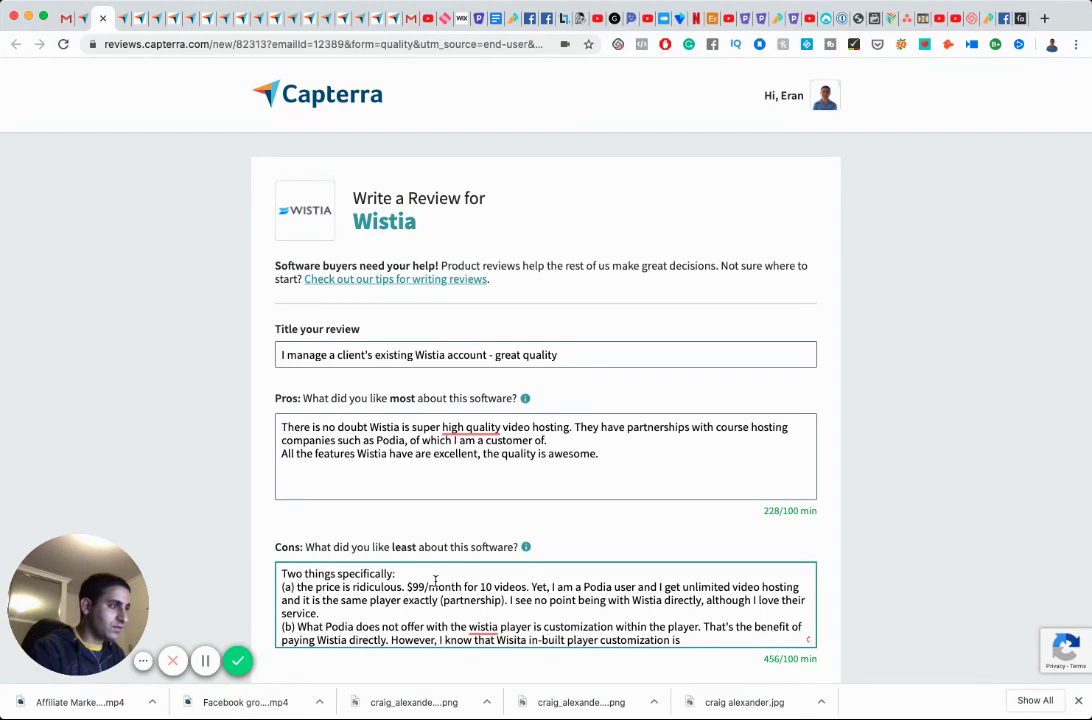
{"action": "type", "text": "not as "}
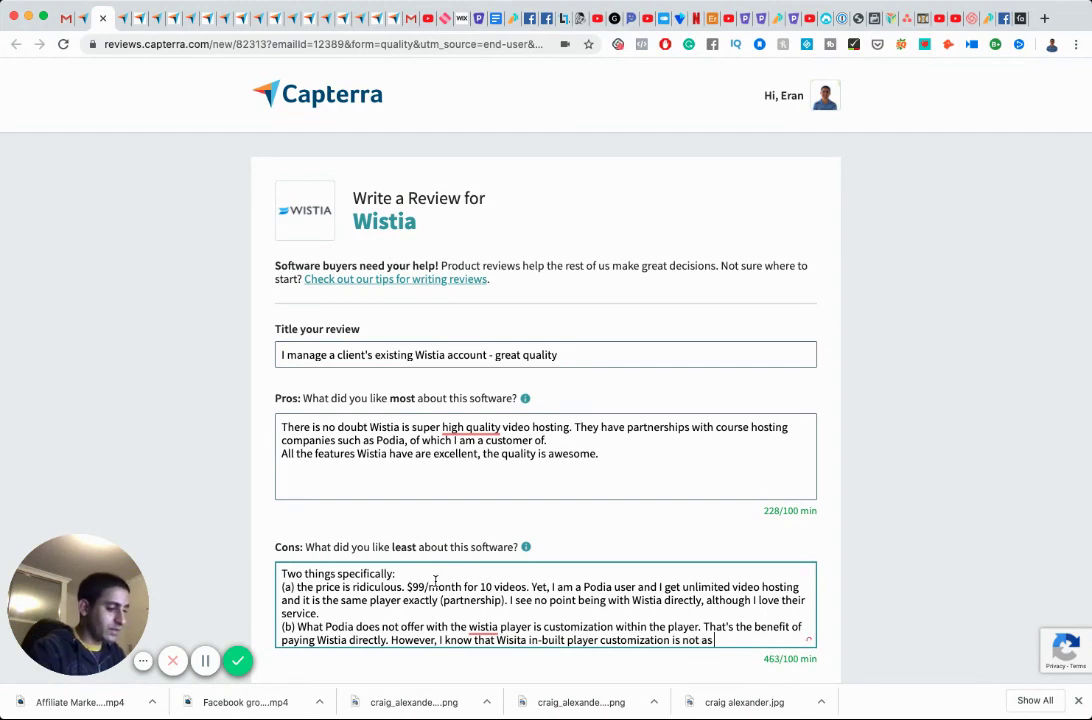
{"action": "type", "text": "good as Vidello in my opinion."}
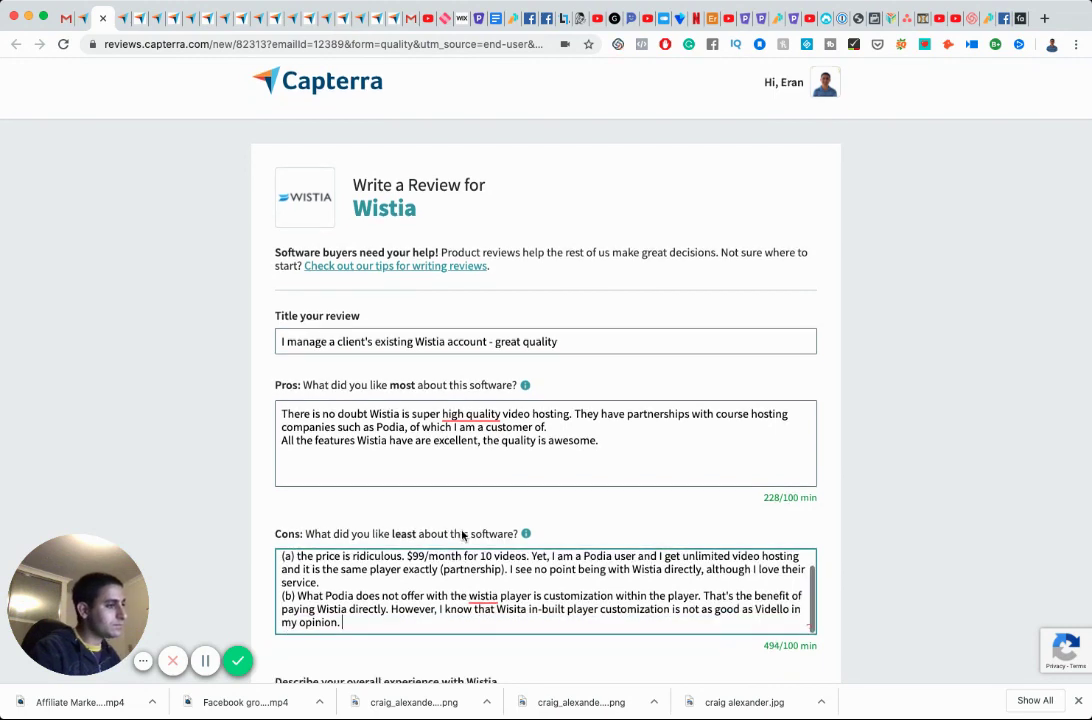
Finish the cons comparison: 'Vidello is 9/10 for me, whereas Wistia is 8/10.'.
{"action": "scroll", "coordinate": [463, 535], "scroll_direction": "down", "scroll_amount": 1}
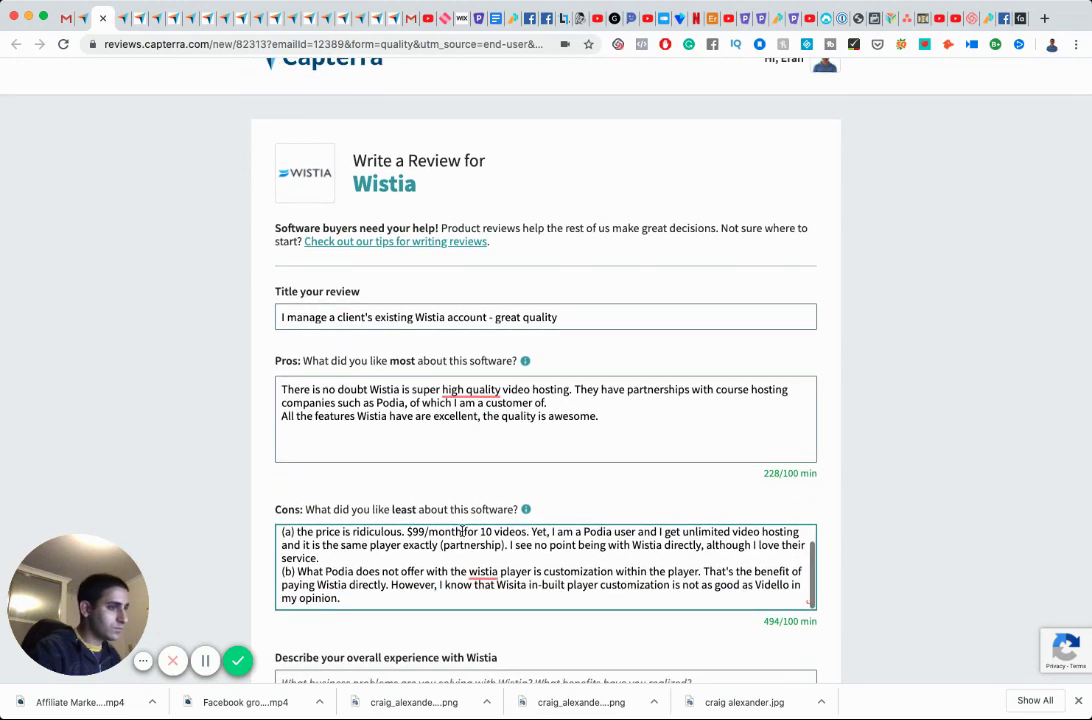
{"action": "type", "text": "V"}
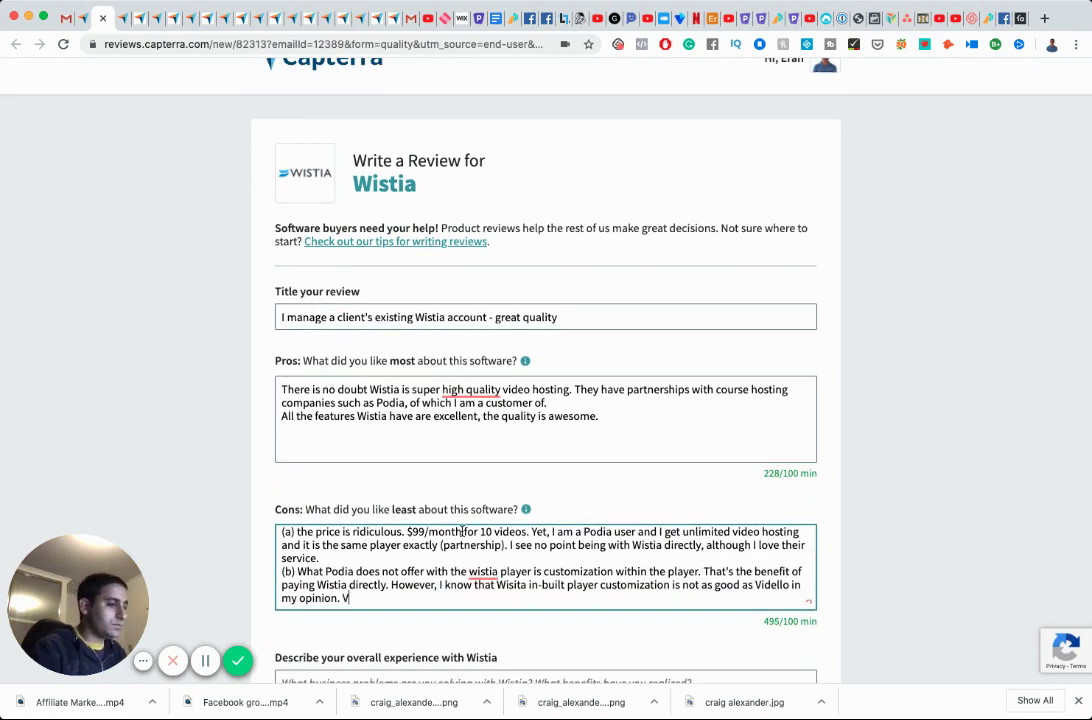
{"action": "type", "text": "idell is 10/"}
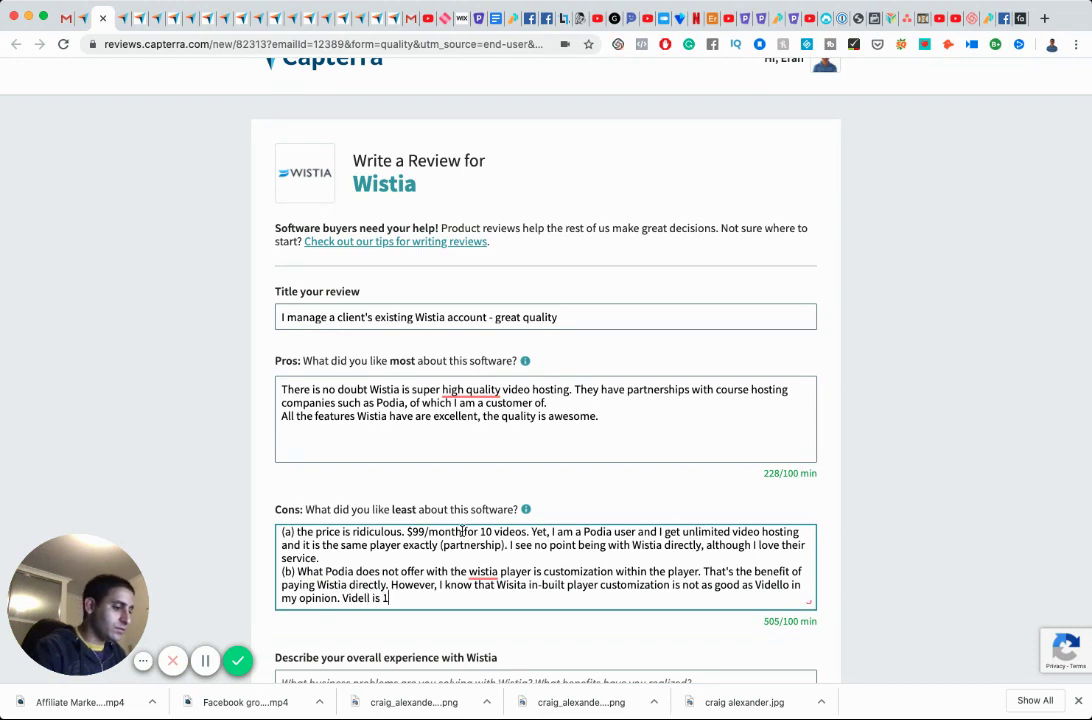
{"action": "key", "text": "BackSpace"}
{"action": "key", "text": "BackSpace"}
{"action": "key", "text": "BackSpace"}
{"action": "type", "text": "9/10"}
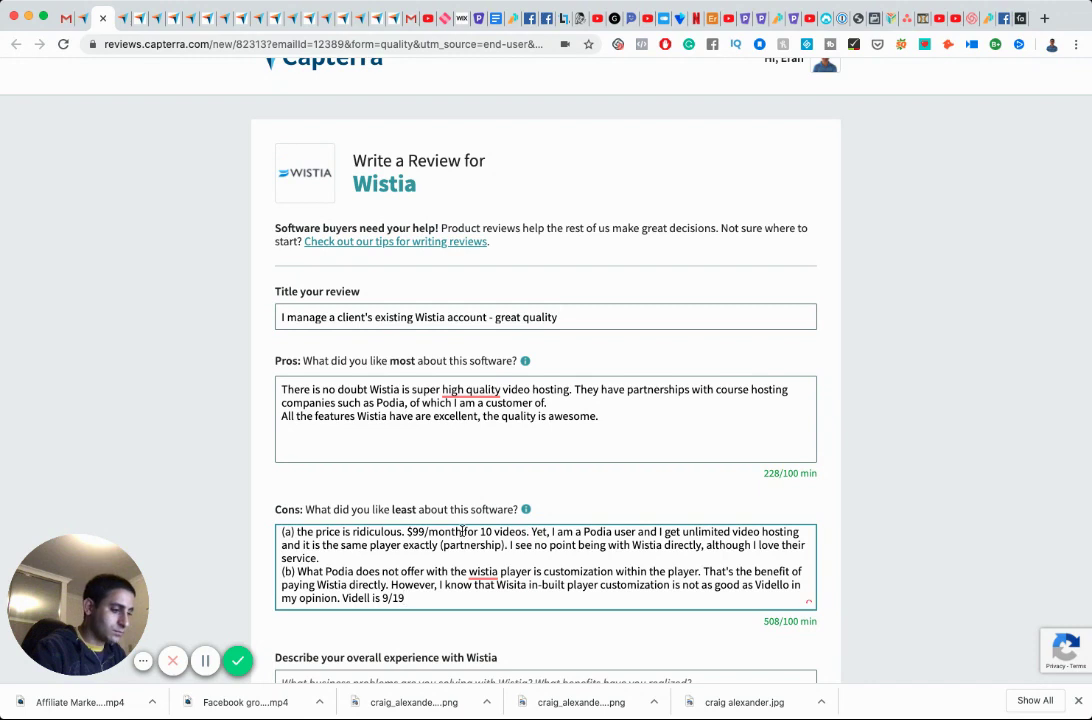
{"action": "type", "text": " for me,"}
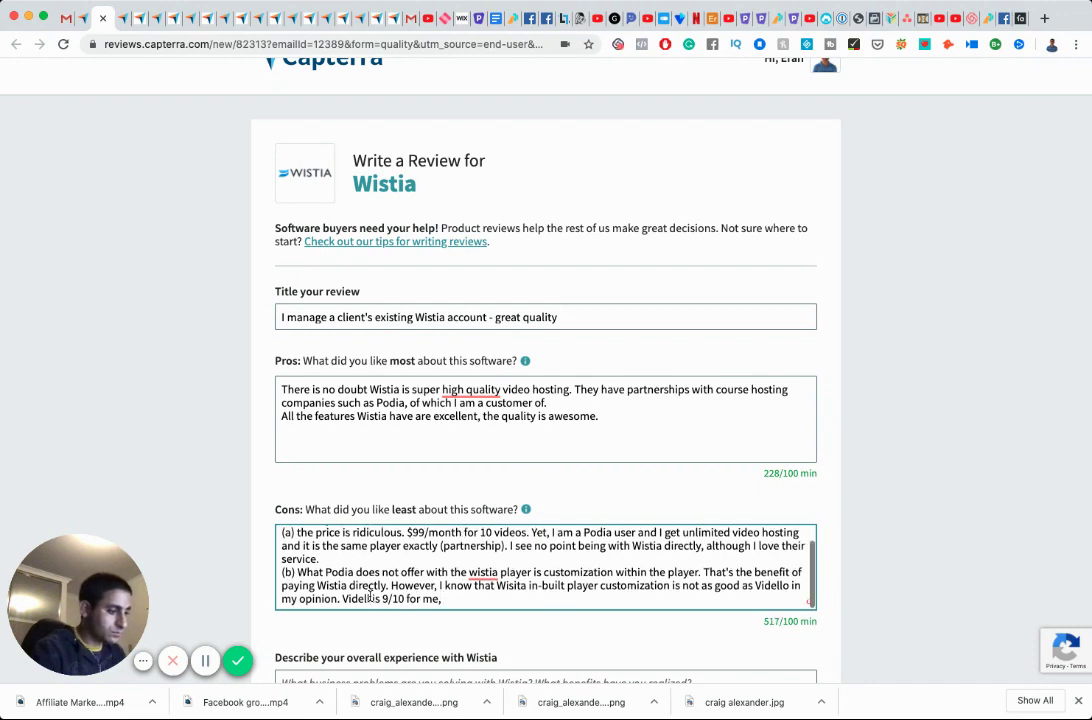
{"action": "type", "text": " whe"}
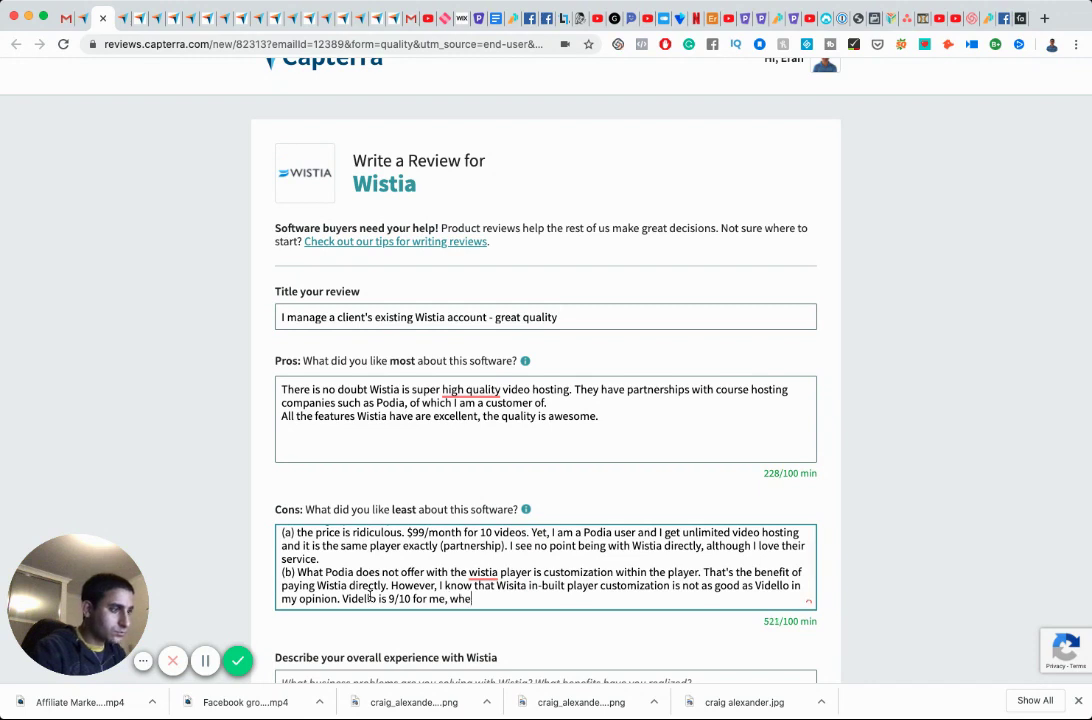
{"action": "type", "text": "re"}
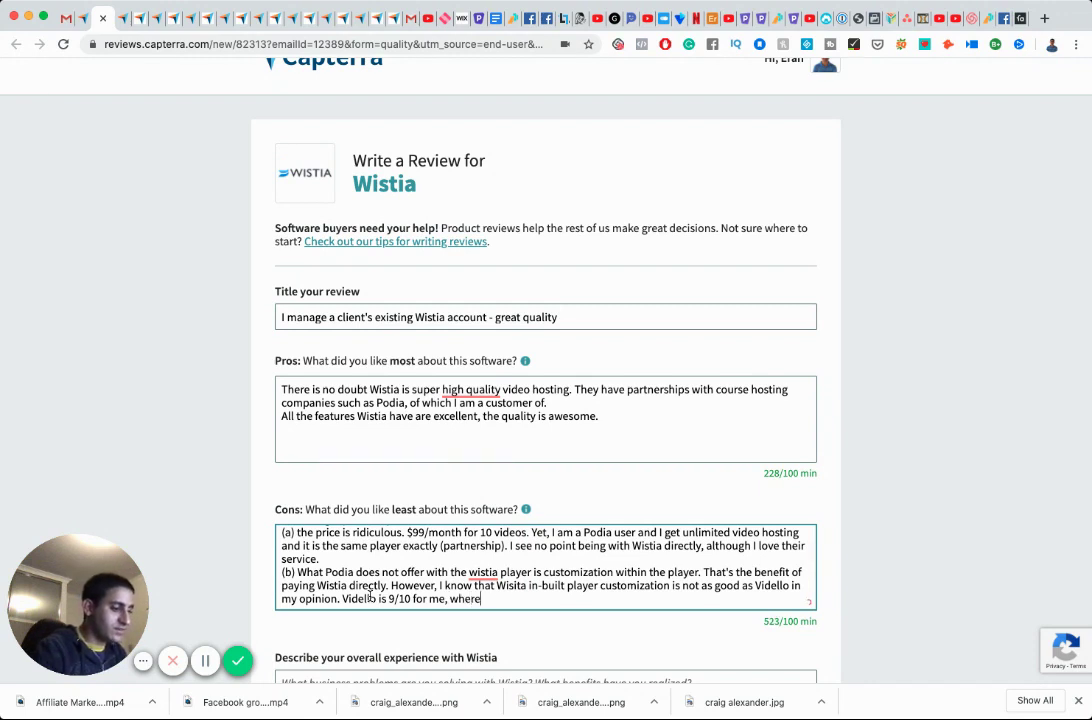
{"action": "type", "text": "as Wistia is 8/10."}
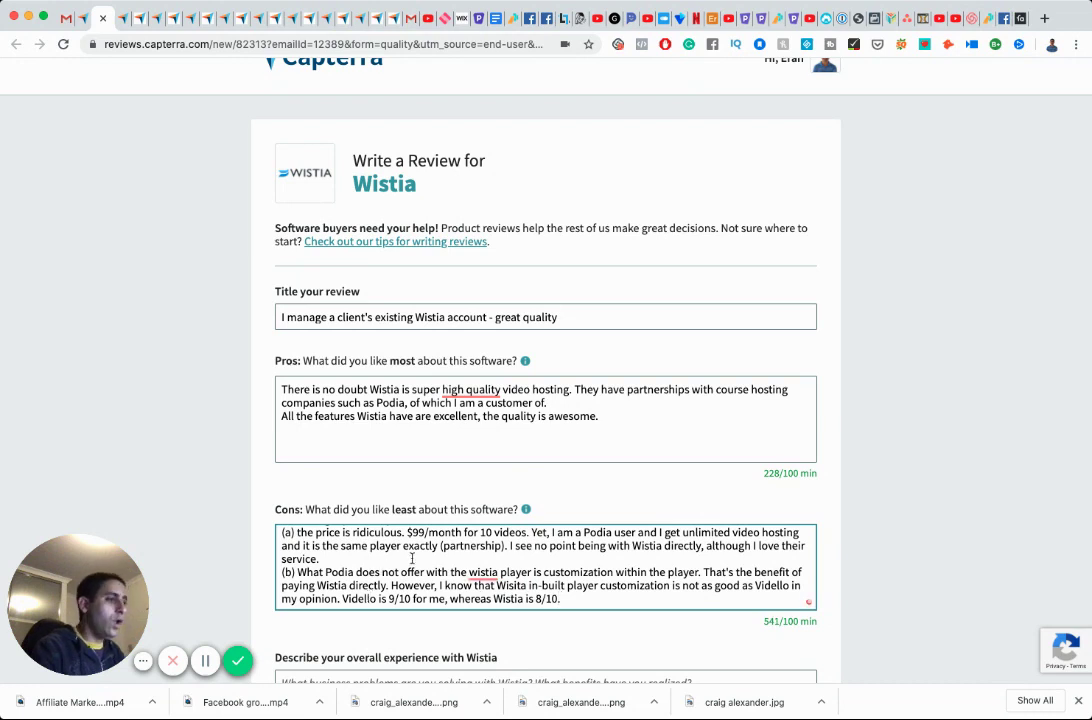
Capitalise the lowercase 'wistia' in point (b) to 'Wistia'.
{"action": "mouse_move", "coordinate": [484, 572]}
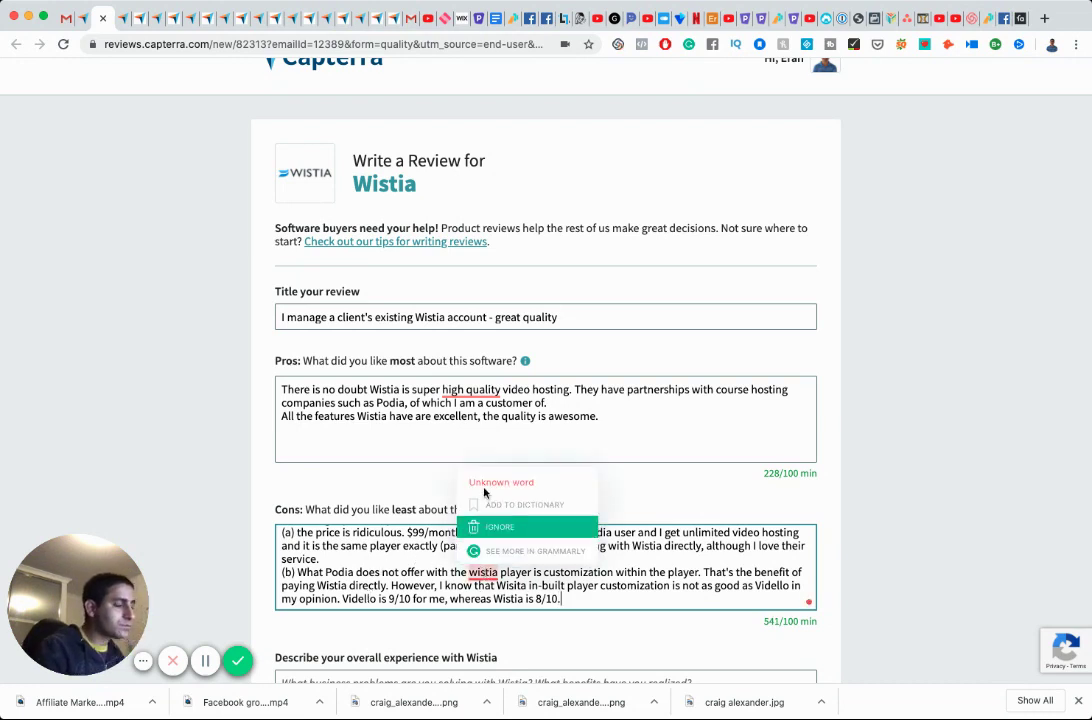
{"action": "left_click", "coordinate": [474, 572]}
{"action": "key", "text": "BackSpace"}
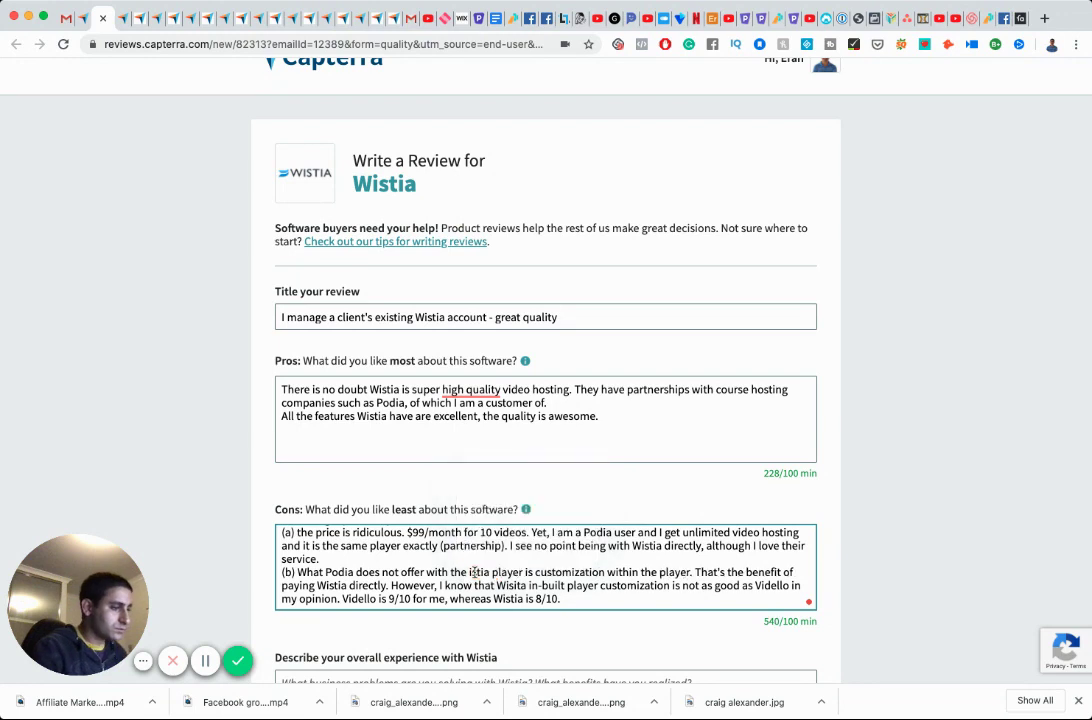
{"action": "type", "text": "W"}
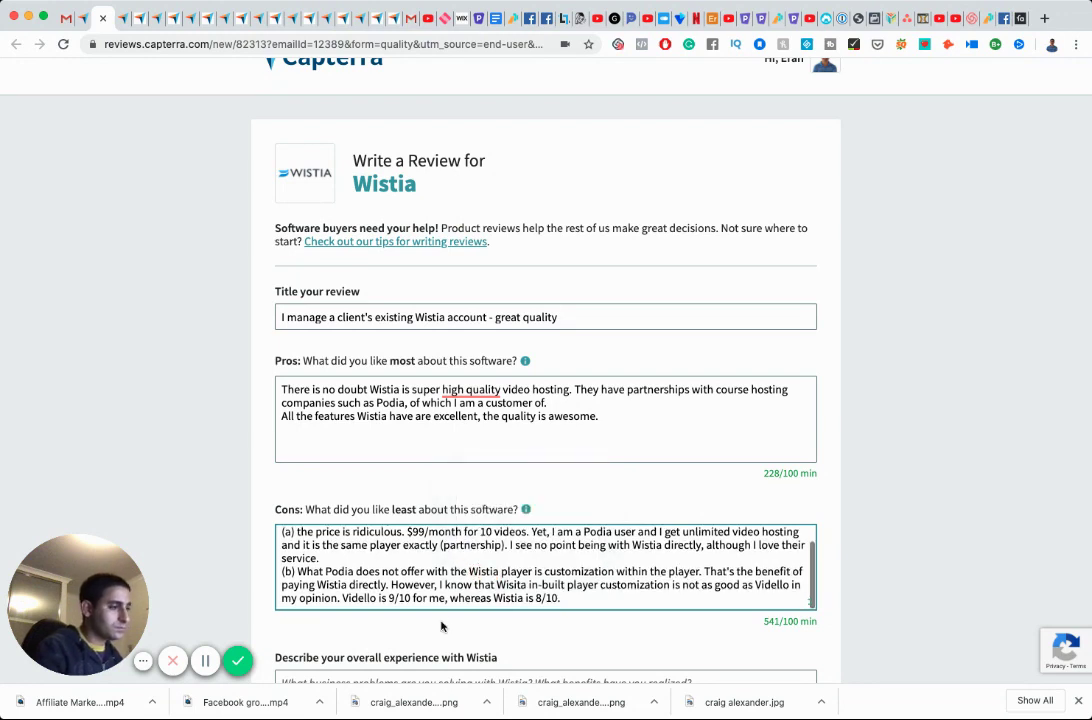
{"action": "scroll", "coordinate": [441, 626], "scroll_direction": "down", "scroll_amount": 2}
Begin the overall experience: 'I would never buy Wistia myself', but the client already hosted a ton of content there.
{"action": "left_click", "coordinate": [418, 637]}
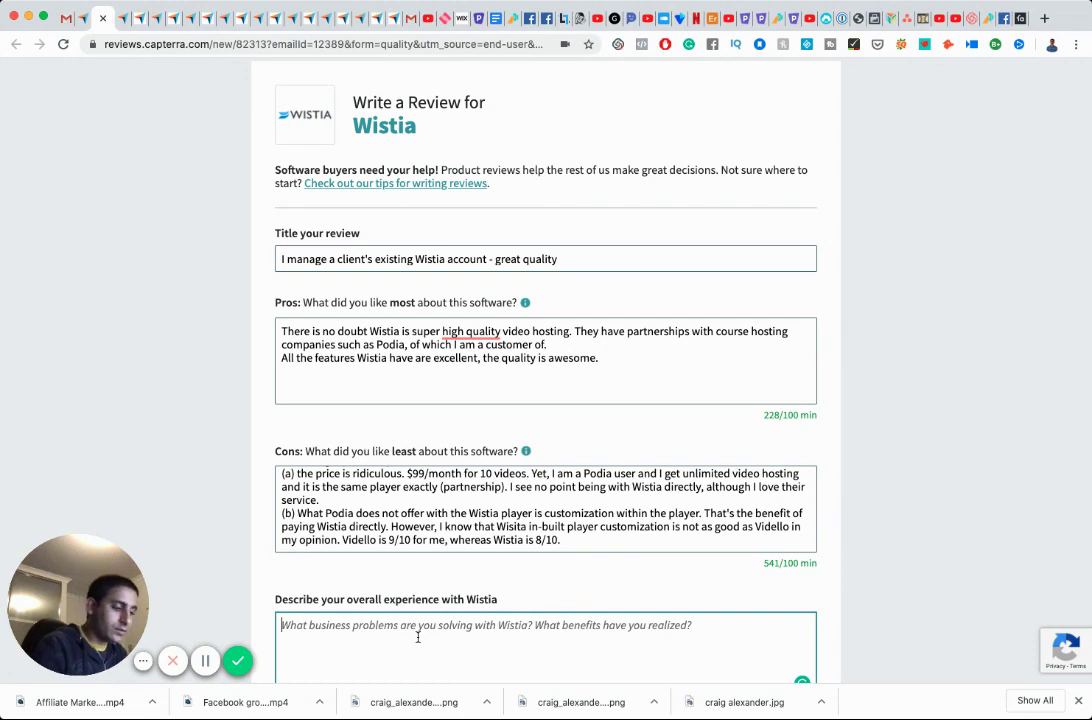
{"action": "type", "text": "I would never buy Wistia myself."}
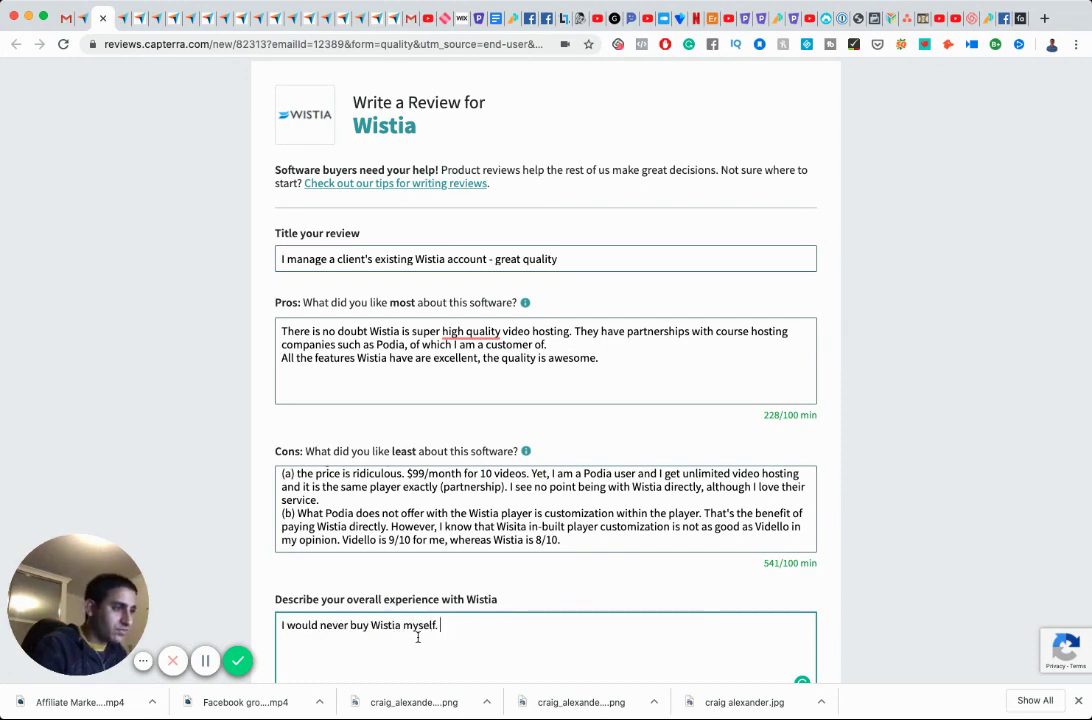
{"action": "key", "text": "Return"}
{"action": "type", "text": "howe"}
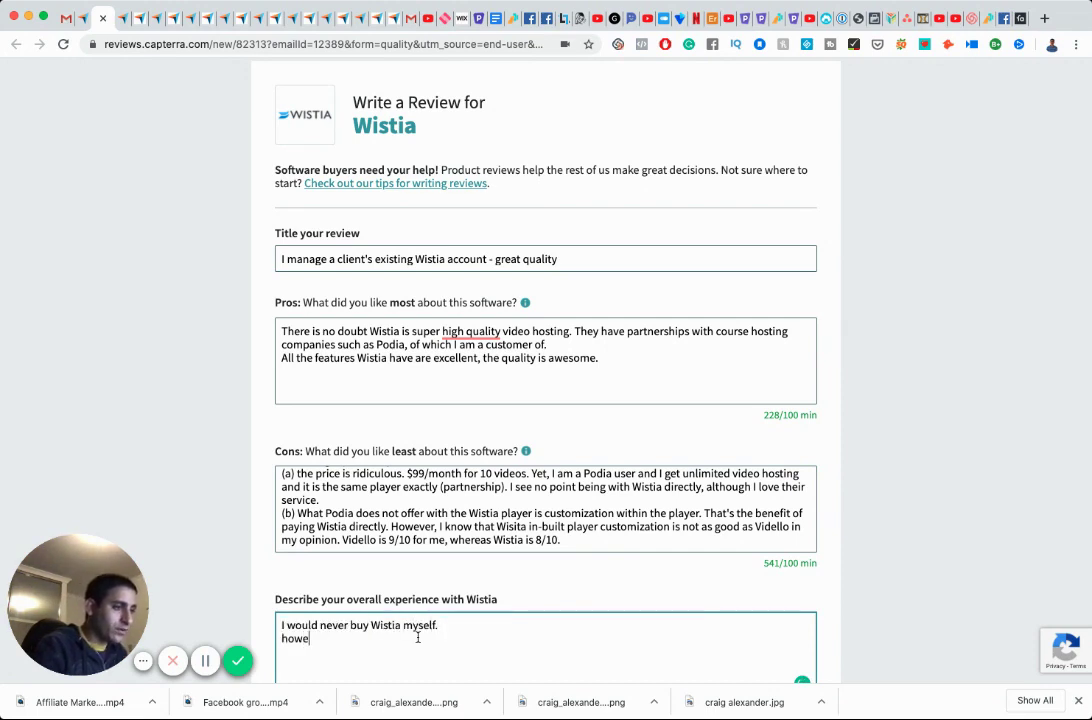
{"action": "type", "text": "ver, my client was "}
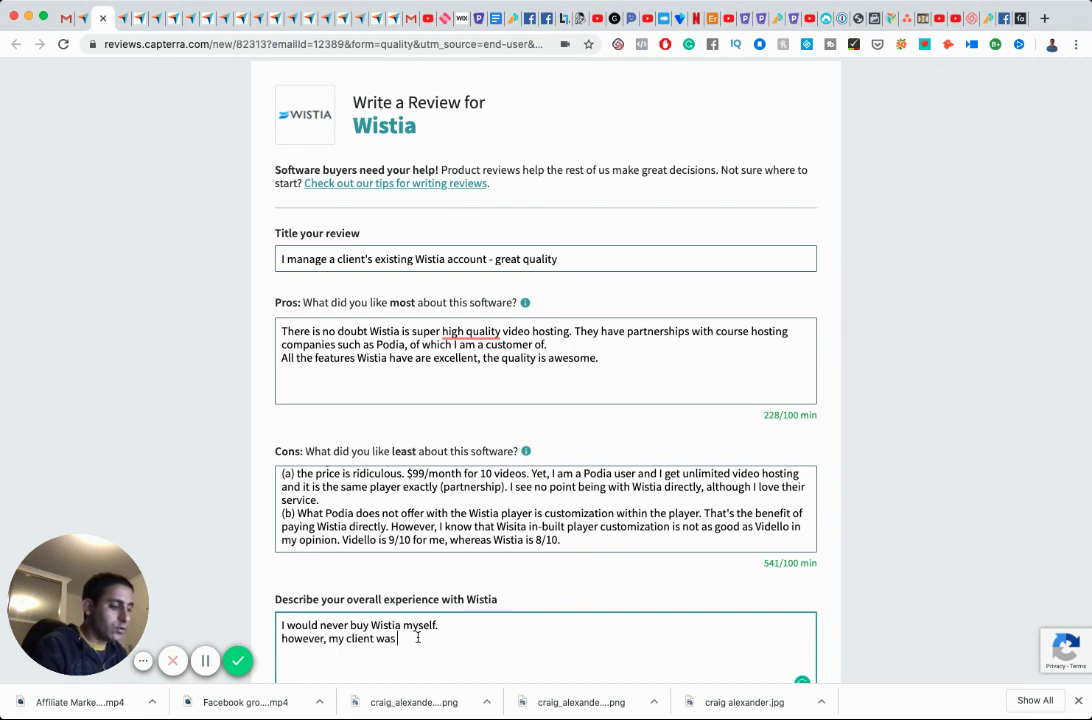
{"action": "type", "text": "already with them, a"}
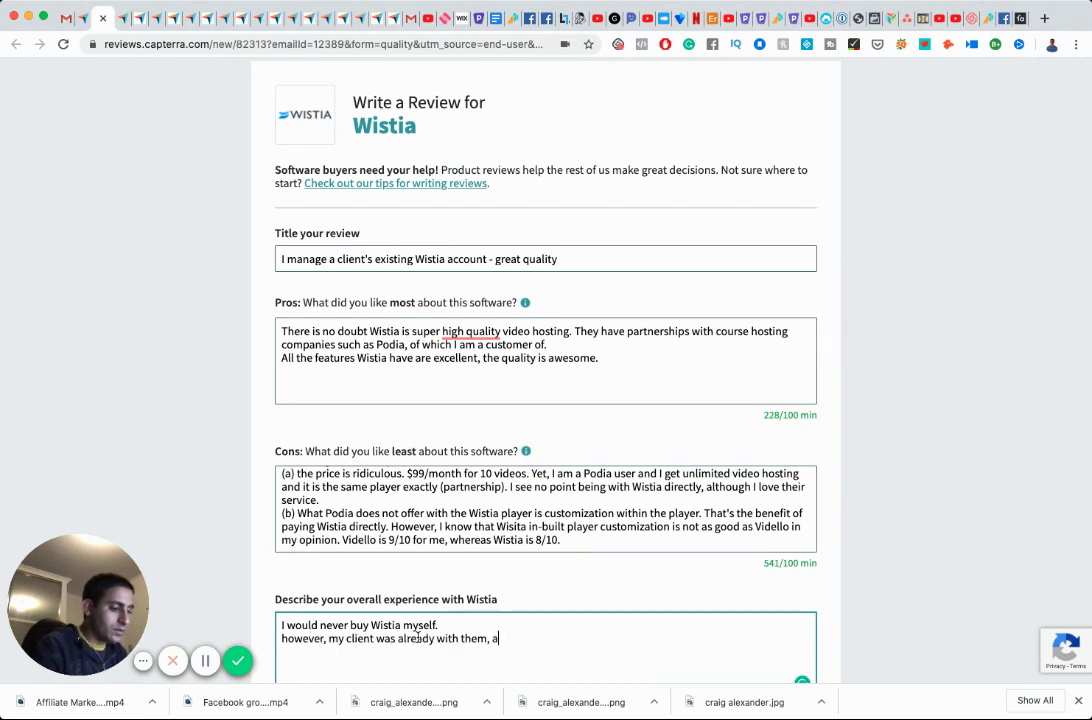
{"action": "type", "text": "nd had a ton of"}
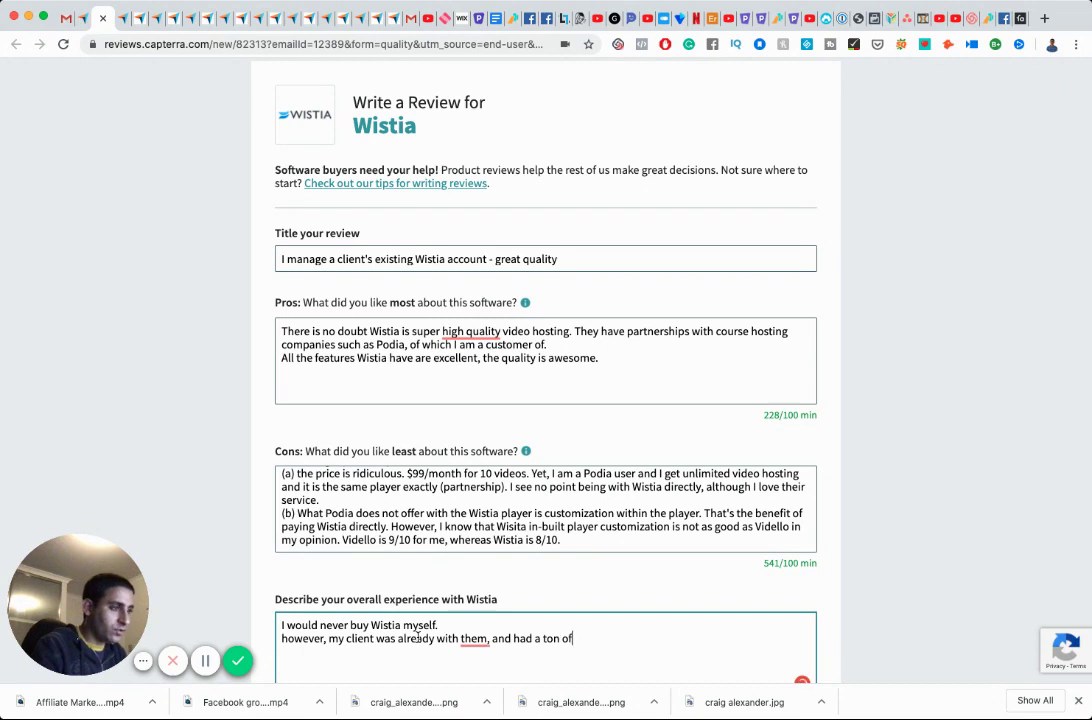
{"action": "type", "text": " content hosted with them."}
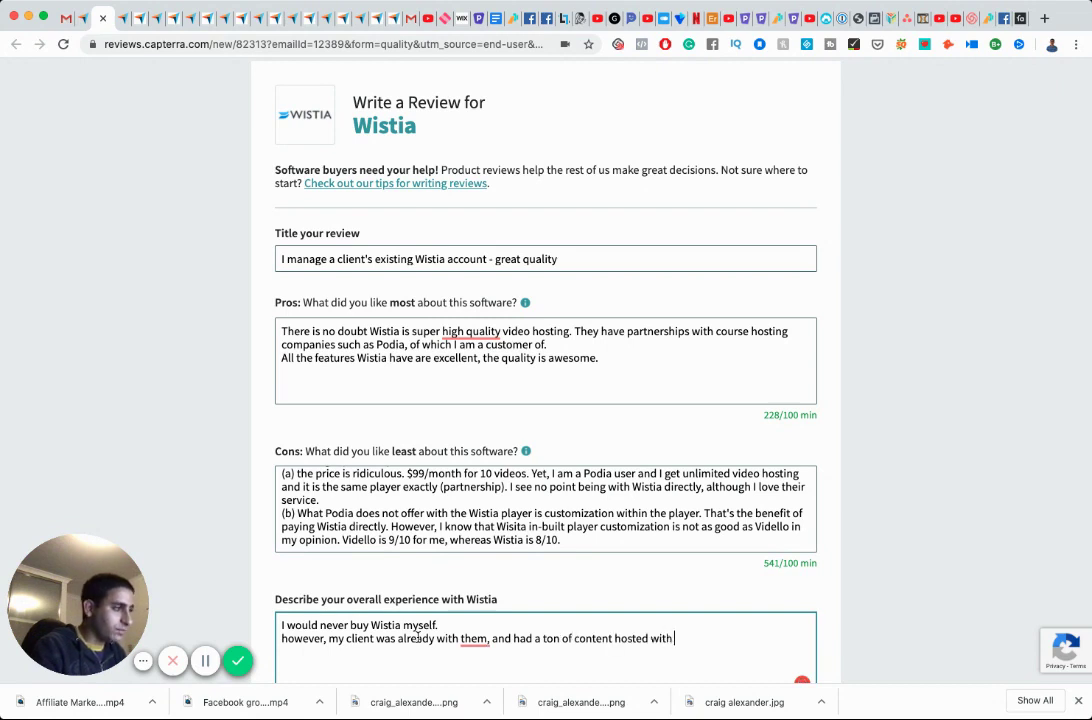
Capitalise 'However' and end that sentence with 'before I started working with them.'.
{"action": "left_click", "coordinate": [288, 641]}
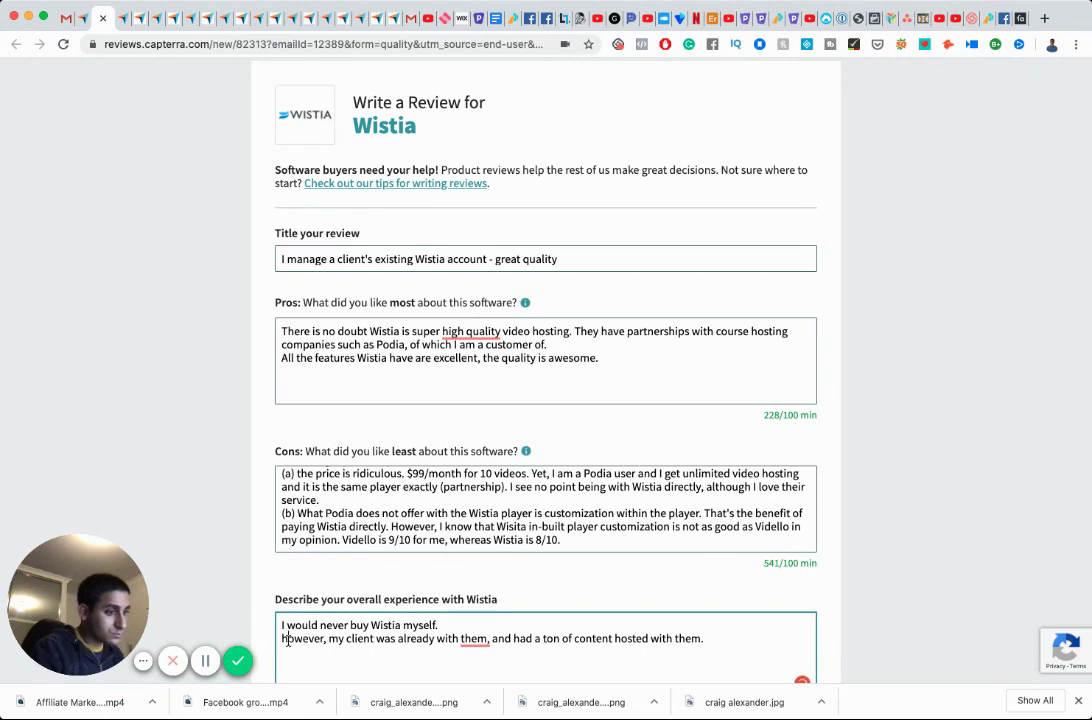
{"action": "key", "text": "BackSpace"}
{"action": "type", "text": "H"}
{"action": "key", "text": "End"}
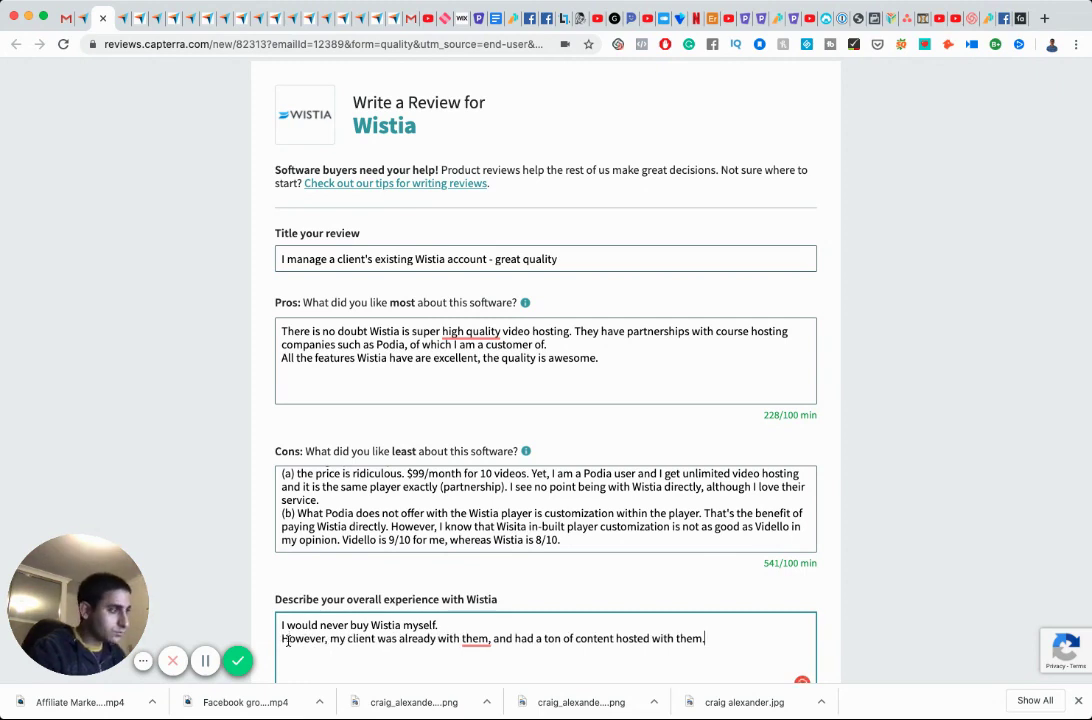
{"action": "key", "text": "BackSpace"}
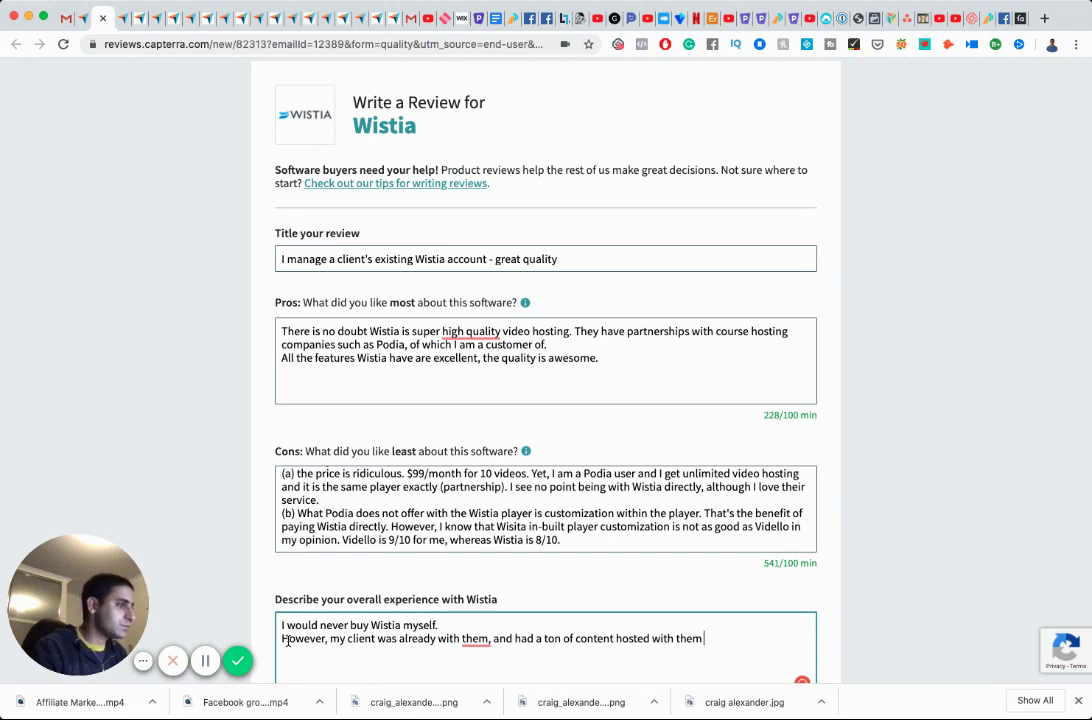
{"action": "type", "text": "before I started working with them."}
Add that managing their Wistia account has been great, awesome from an administrator and user point of view.
{"action": "key", "text": "Return"}
{"action": "type", "text": "S"}
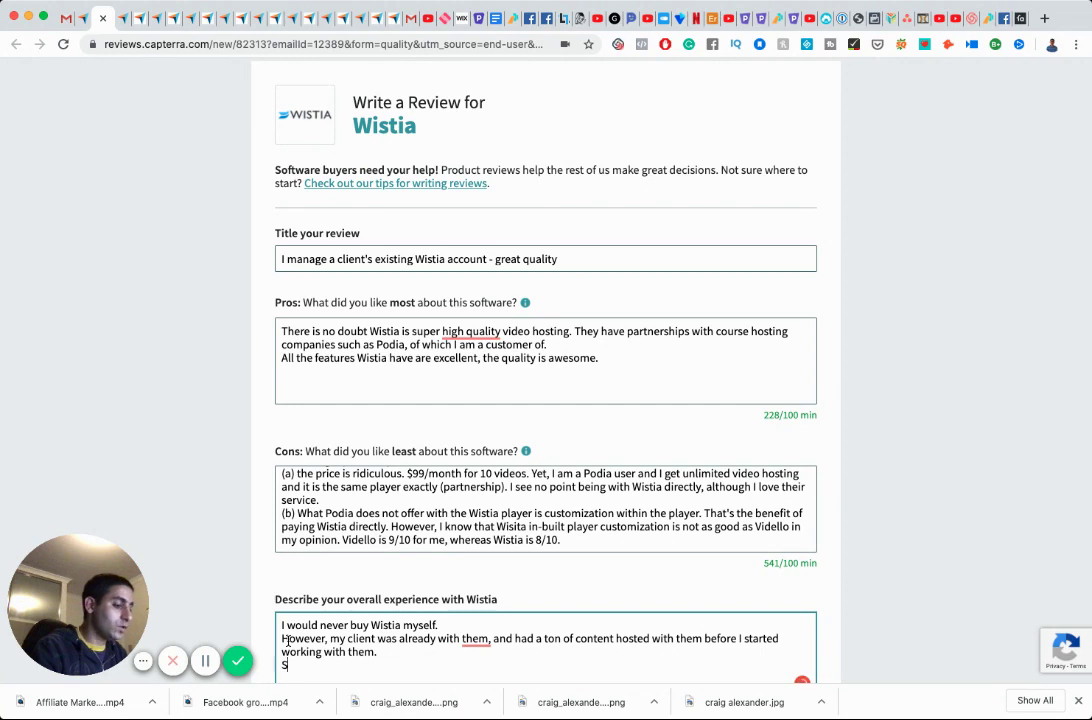
{"action": "type", "text": "o now that I "}
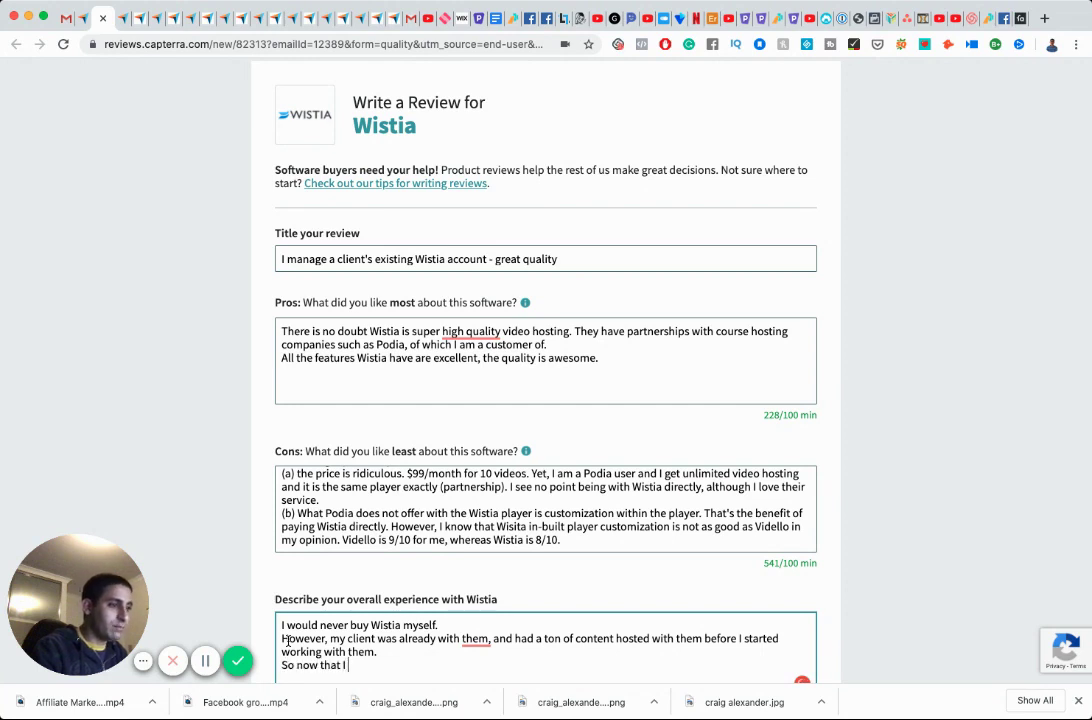
{"action": "type", "text": "manage their"}
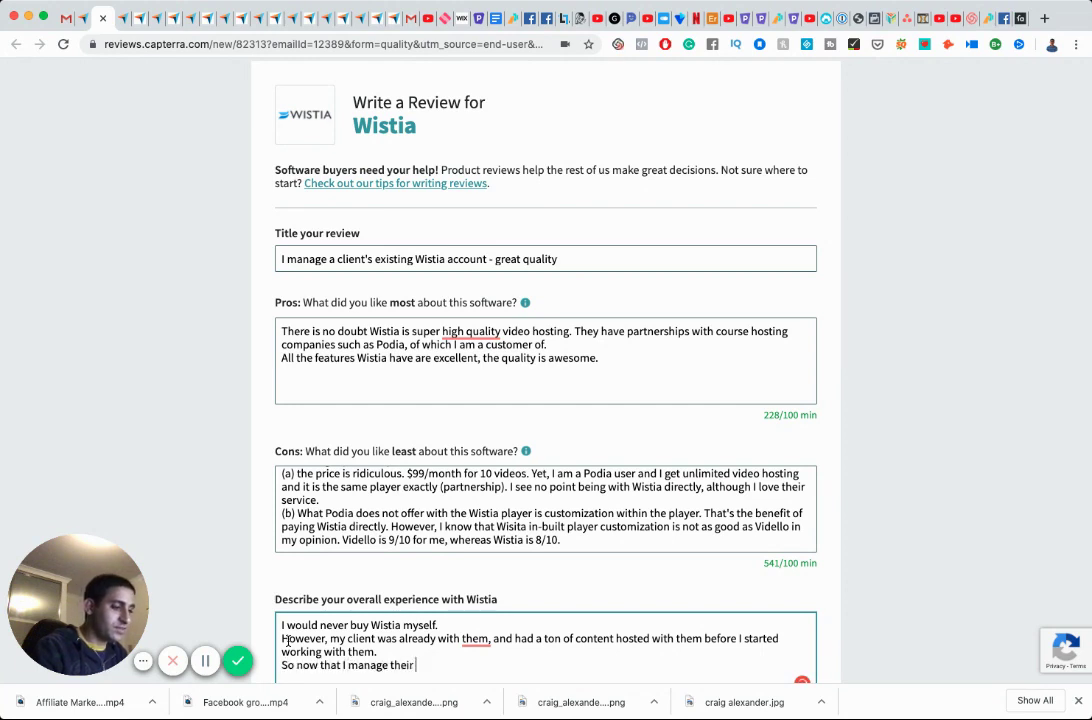
{"action": "type", "text": " Wistia account"}
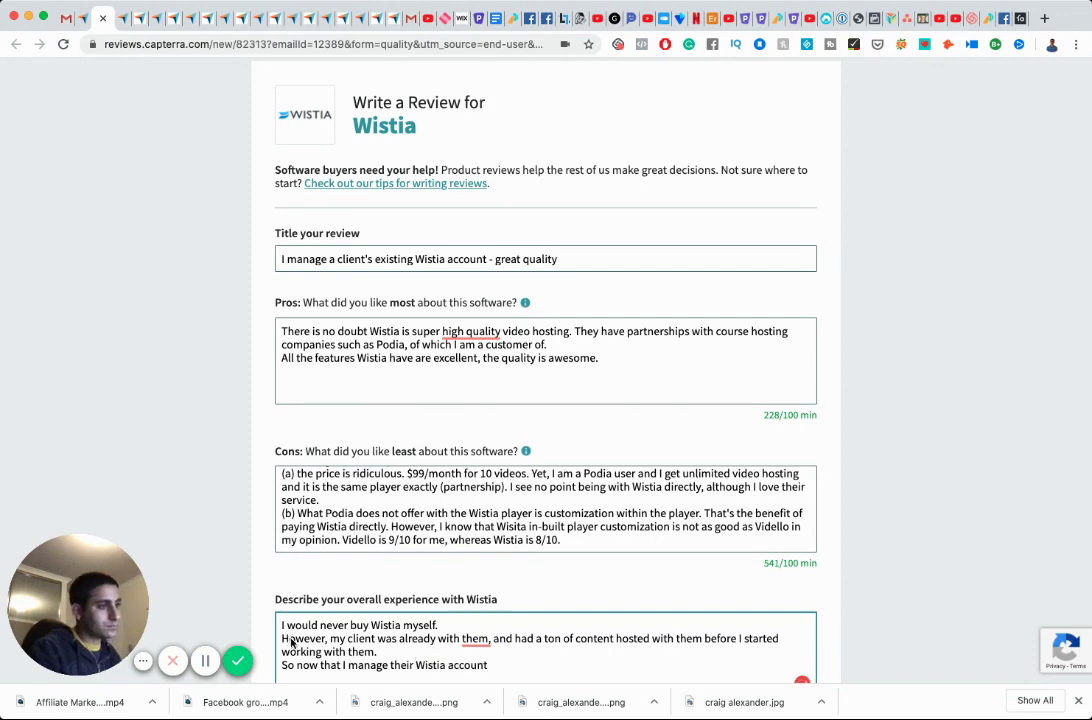
{"action": "scroll", "coordinate": [322, 621], "scroll_direction": "down", "scroll_amount": 3}
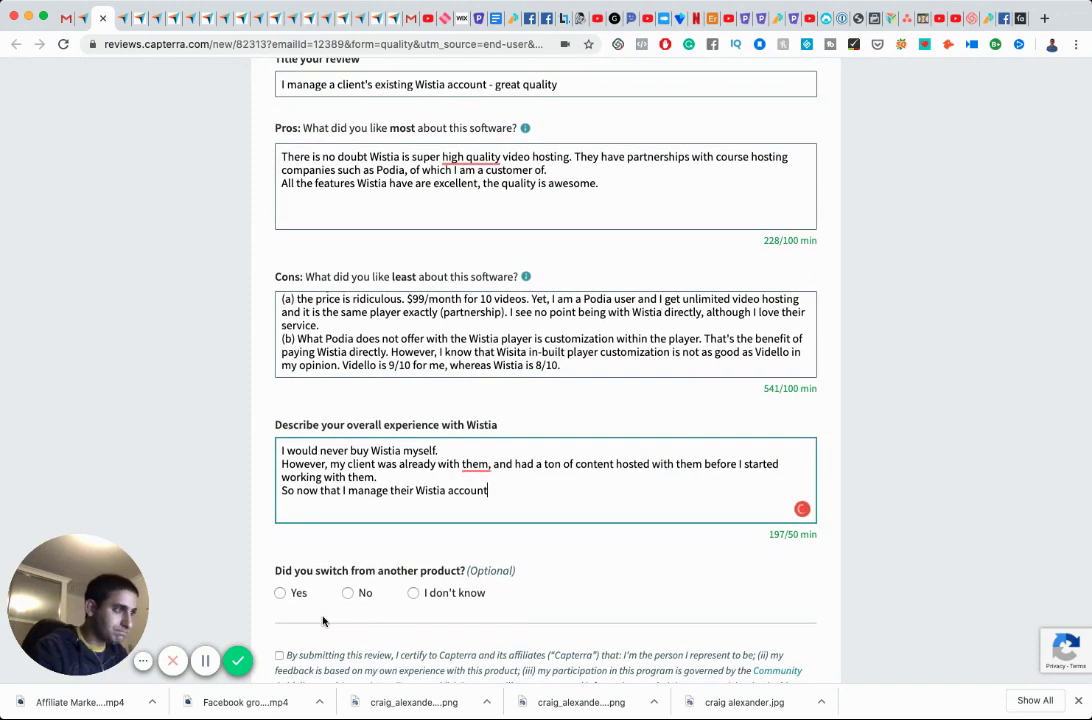
{"action": "type", "text": "I have had "}
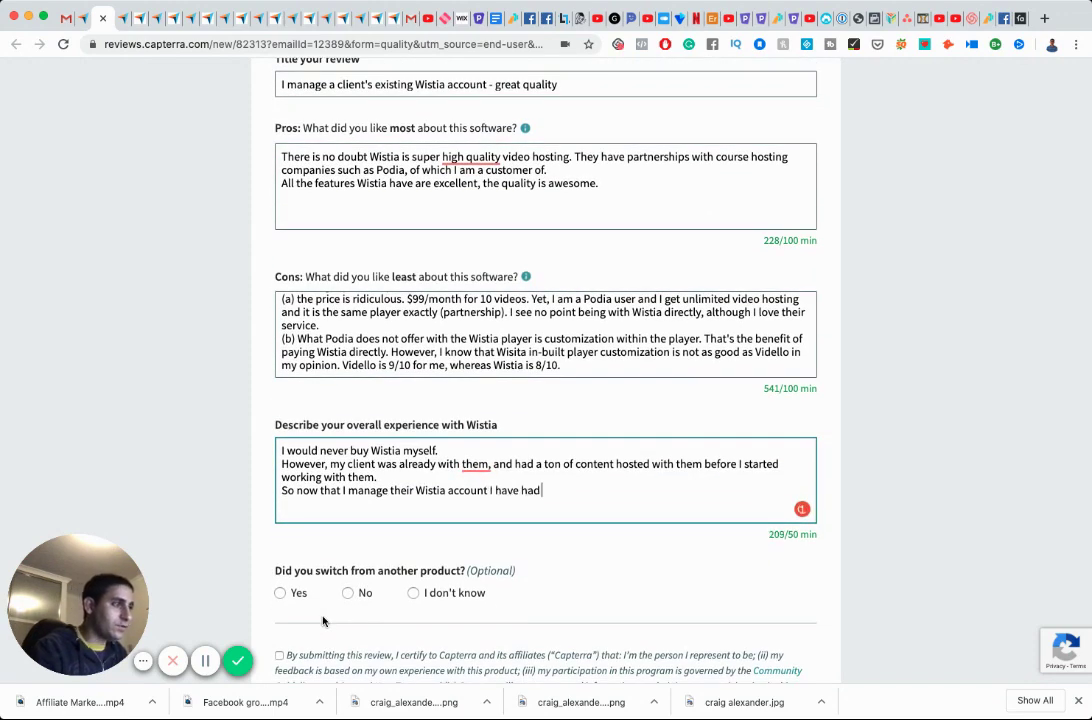
{"action": "type", "text": "g"}
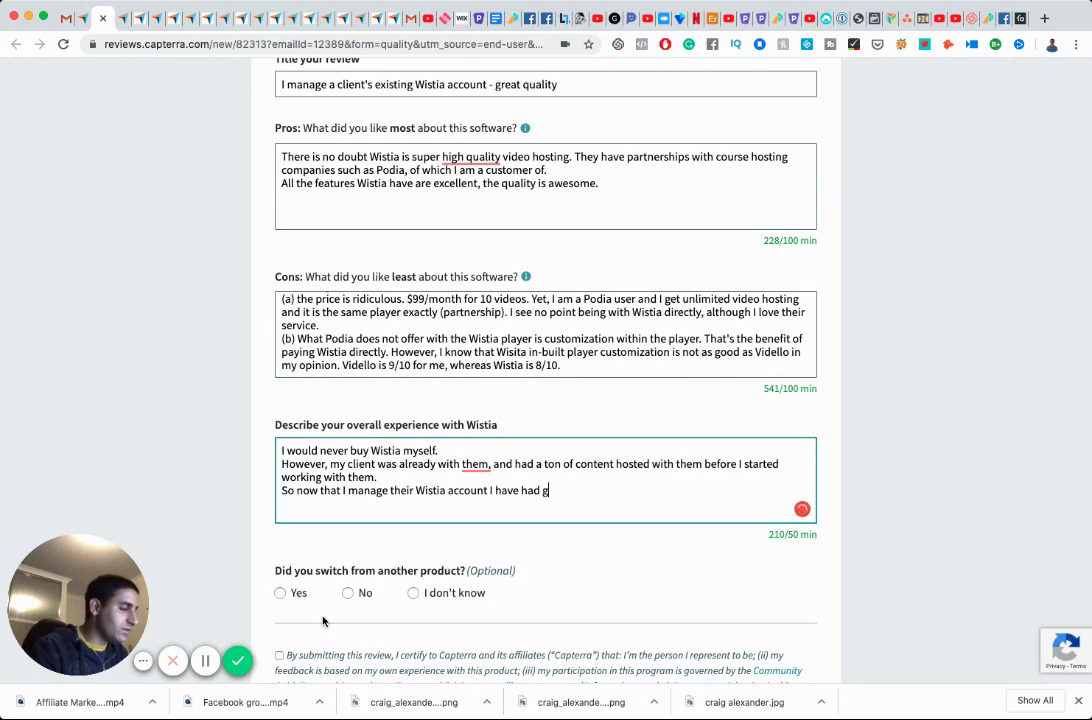
{"action": "type", "text": "reat experience. F"}
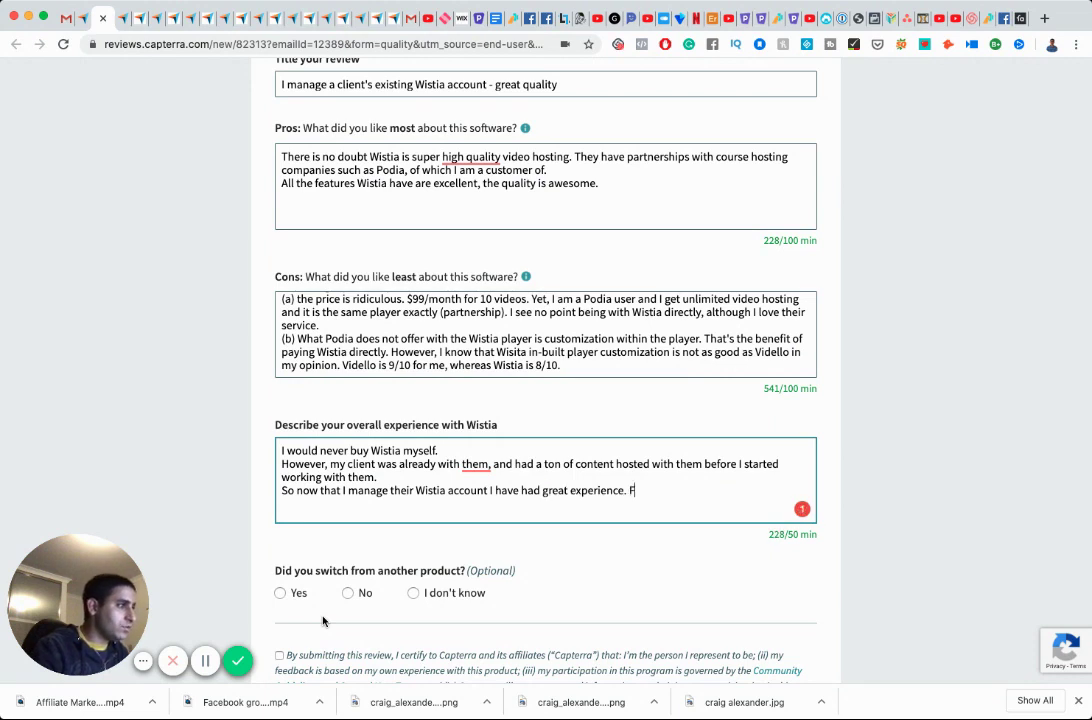
{"action": "type", "text": "ro a user"}
{"action": "key", "text": "BackSpace"}
{"action": "key", "text": "BackSpace"}
{"action": "key", "text": "BackSpace"}
{"action": "key", "text": "BackSpace"}
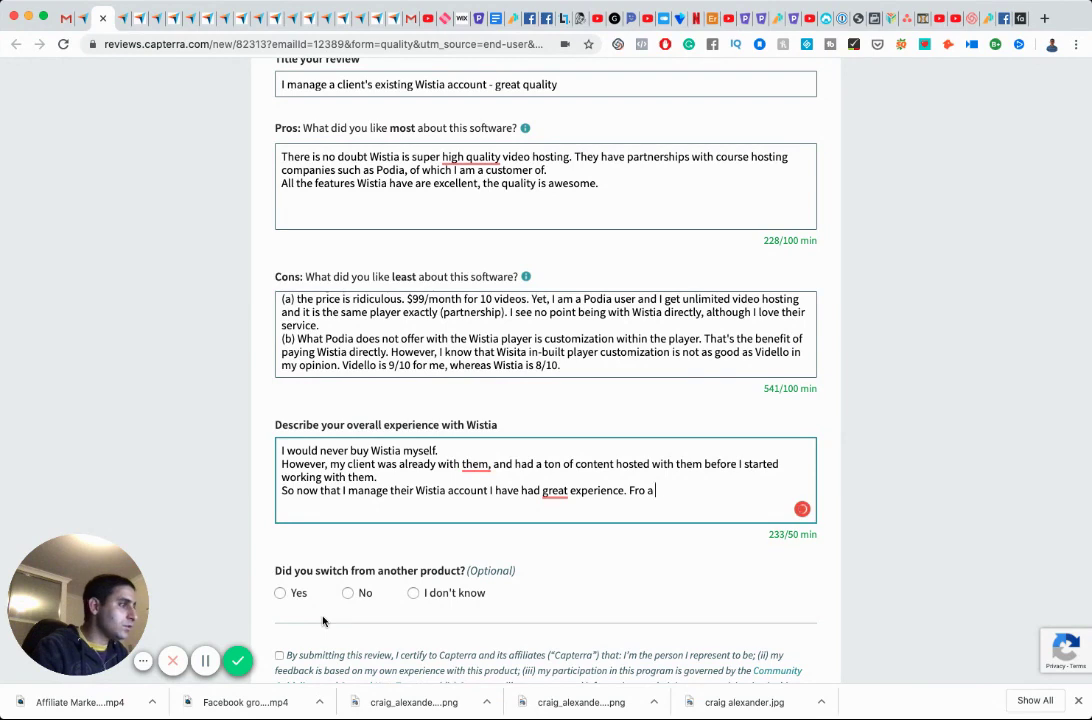
{"action": "key", "text": "BackSpace"}
{"action": "key", "text": "BackSpace"}
{"action": "key", "text": "BackSpace"}
{"action": "type", "text": "m an "}
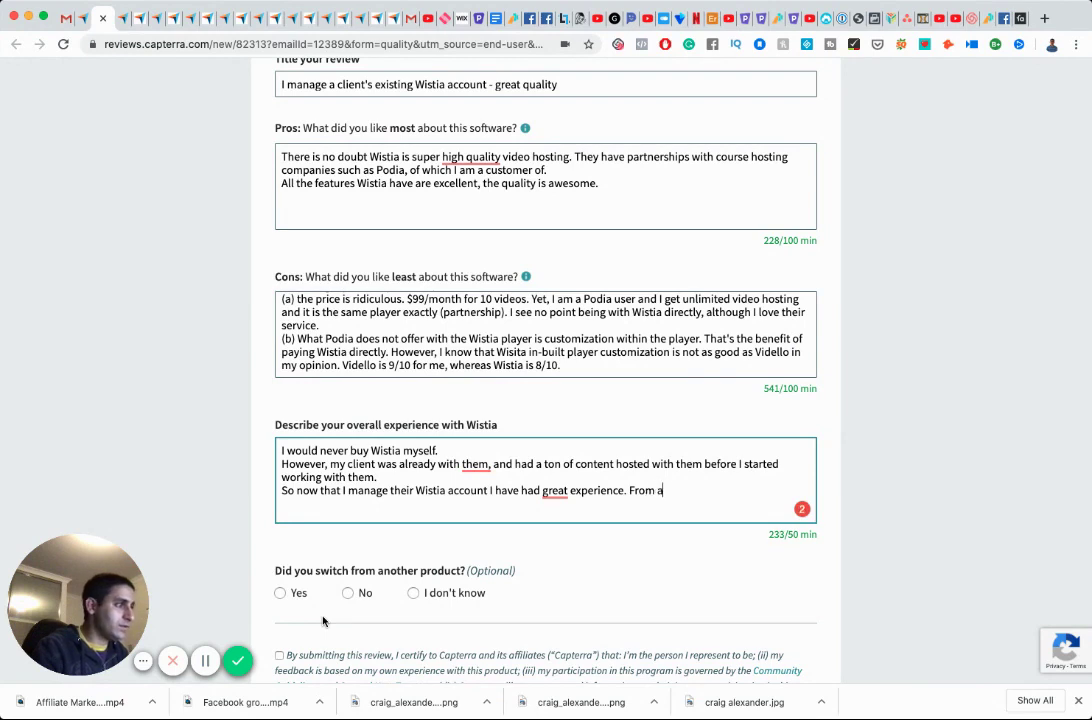
{"action": "type", "text": "ad"}
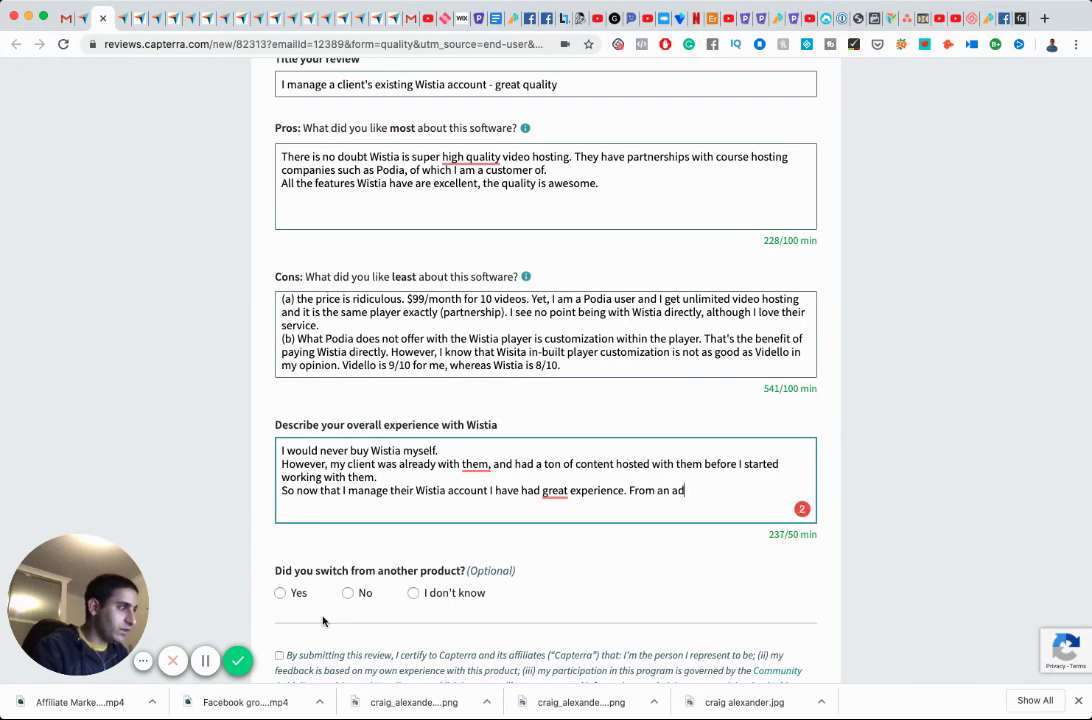
{"action": "type", "text": "ministrato"}
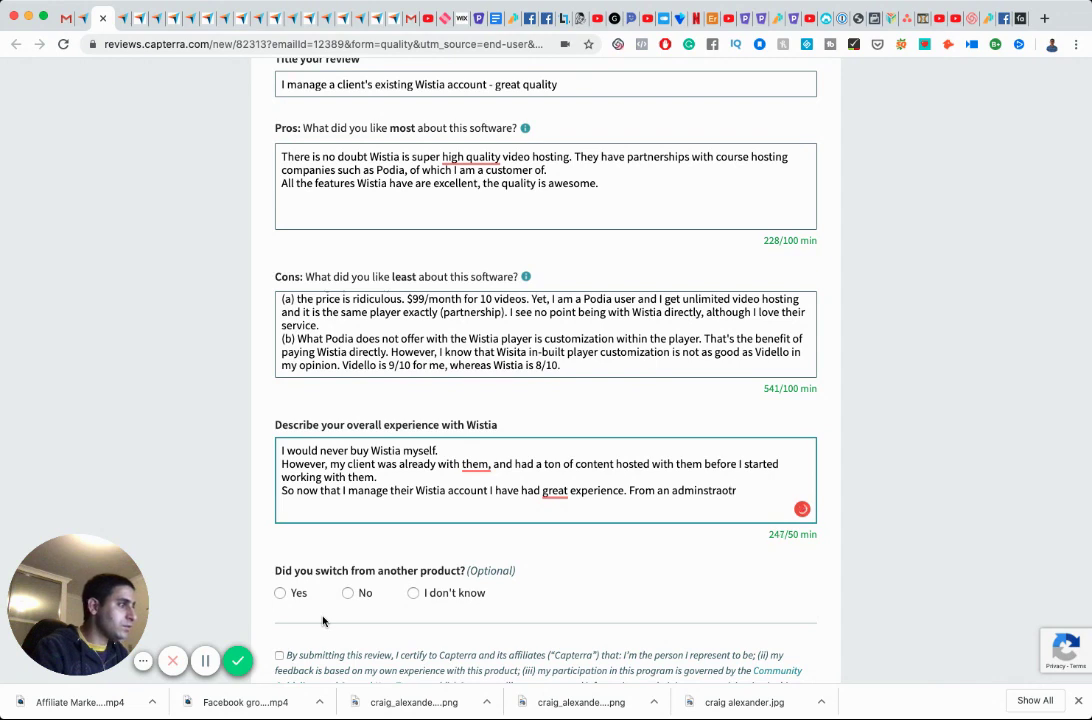
{"action": "type", "text": "r "}
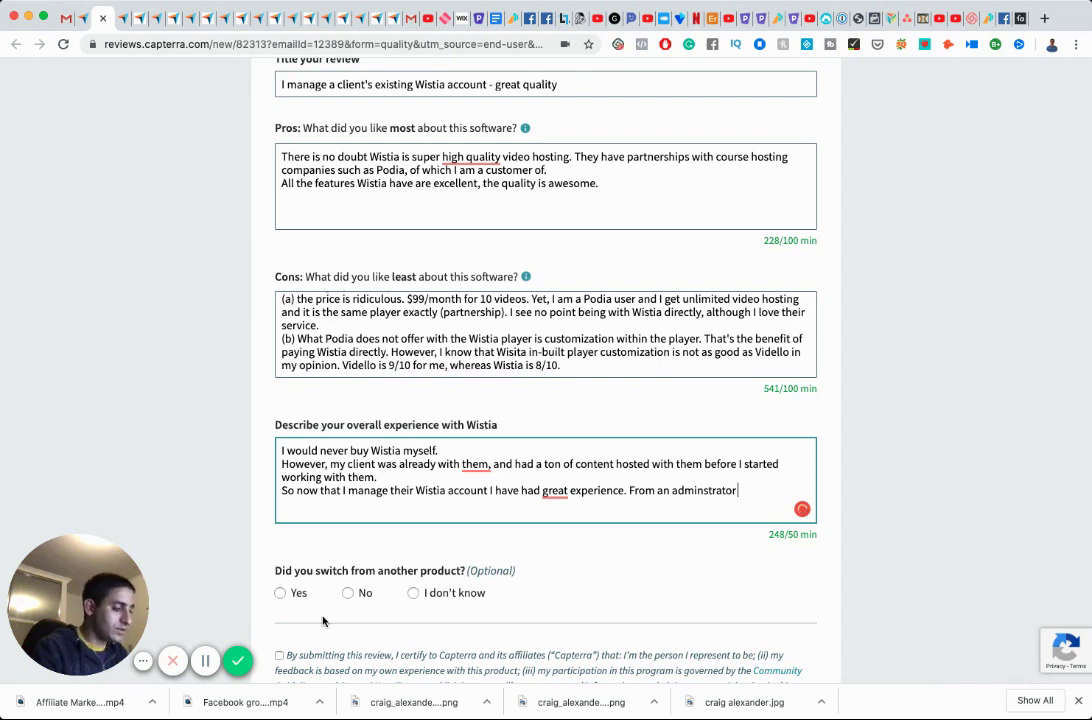
{"action": "type", "text": "and user point of you, it is awesome."}
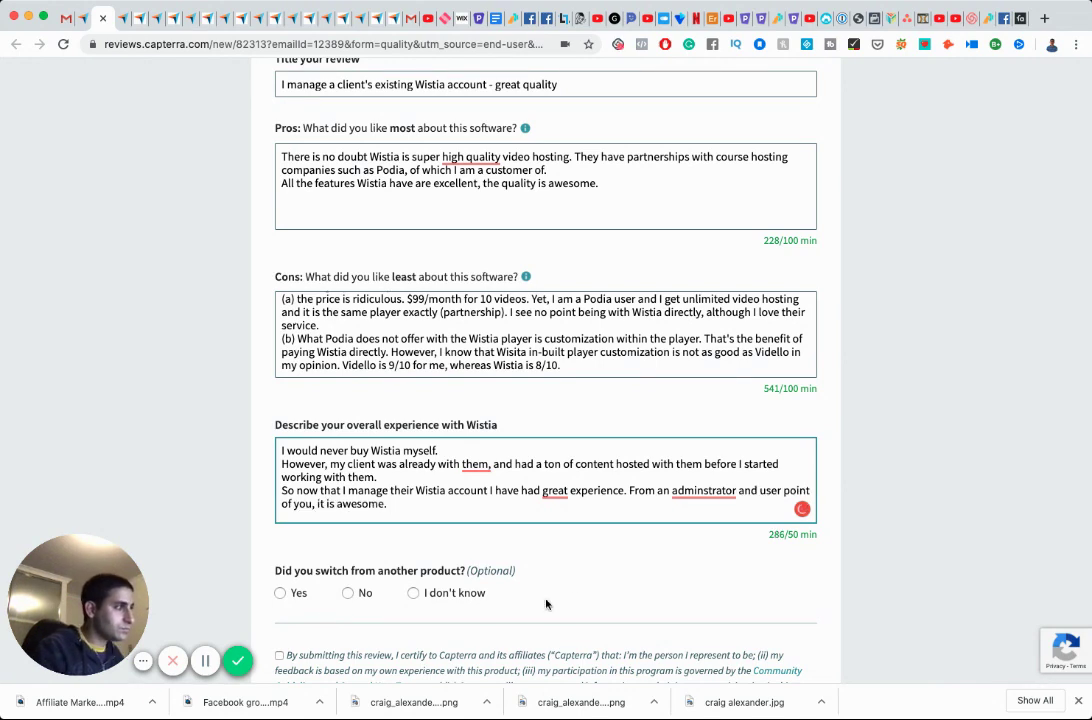
Accept the 'administrator' and 'had a great' corrections and begin a closing line.
{"action": "left_click", "coordinate": [694, 492]}
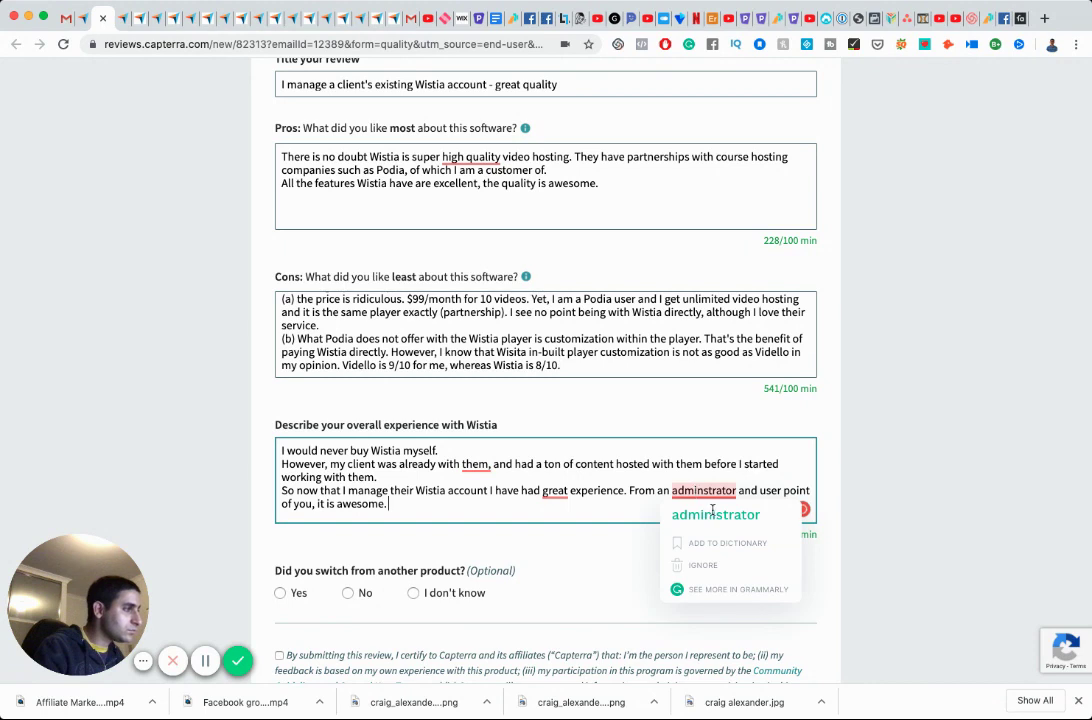
{"action": "left_click", "coordinate": [716, 514]}
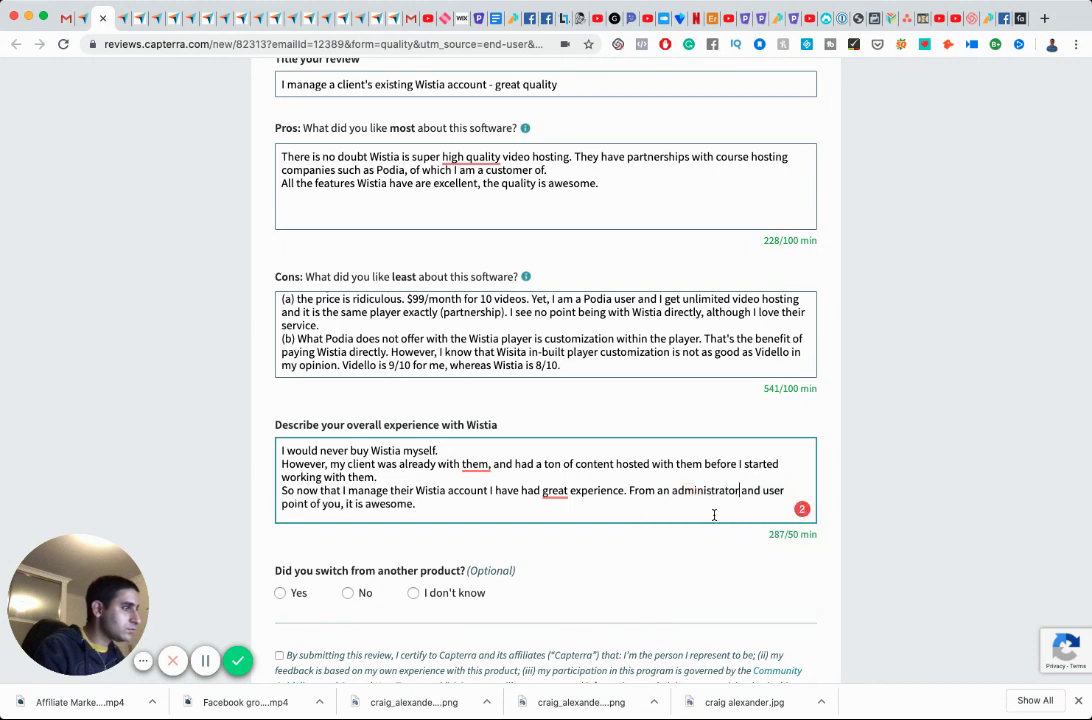
{"action": "left_click", "coordinate": [555, 492]}
{"action": "left_click", "coordinate": [567, 539]}
{"action": "left_click", "coordinate": [478, 507]}
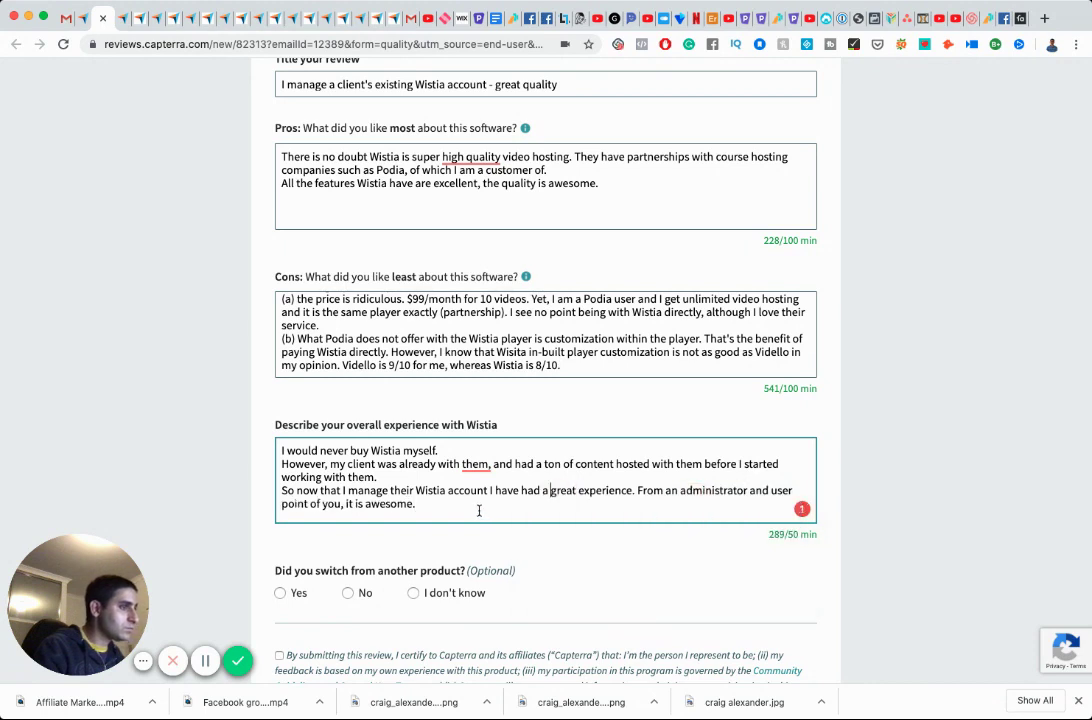
{"action": "key", "text": "Return"}
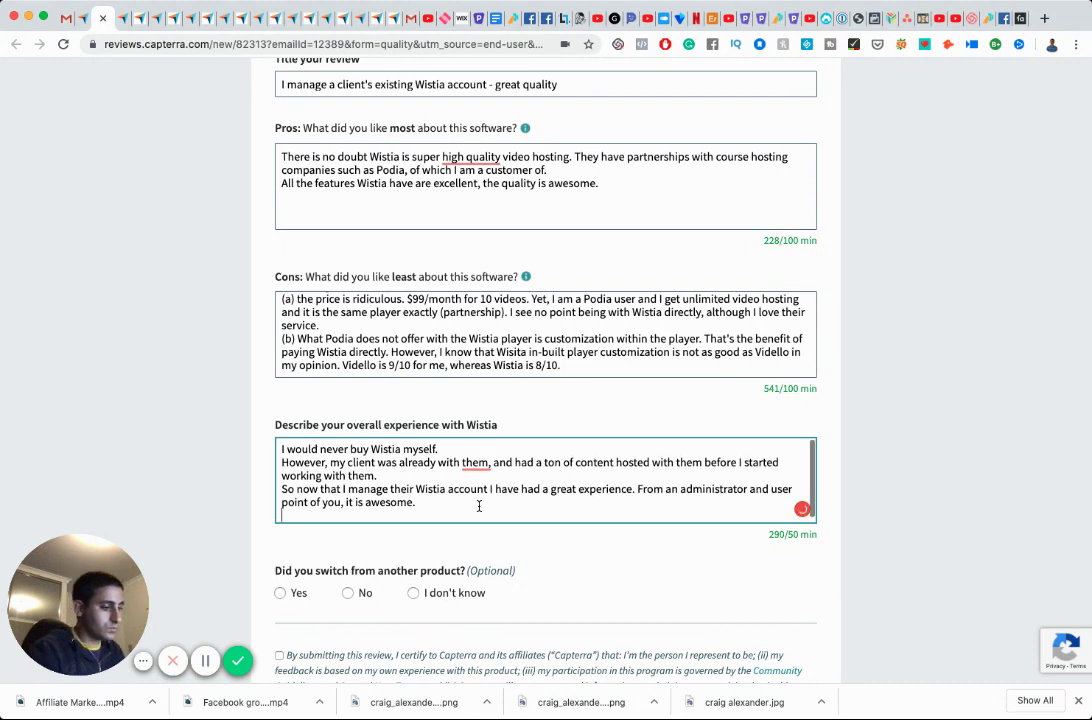
{"action": "type", "text": "I'"}
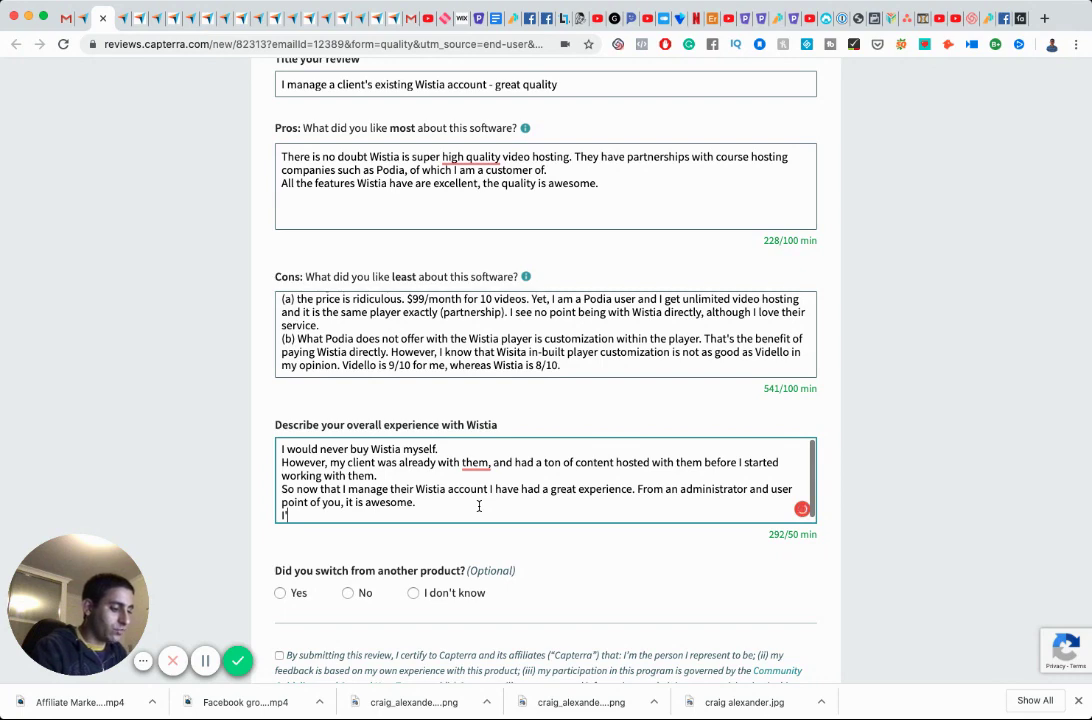
Finish with 'I'm just glad I'm not personally paying for it out of pocket' and tick the terms checkbox.
{"action": "type", "text": "m just glad I'm not personally paying for it out of pocket."}
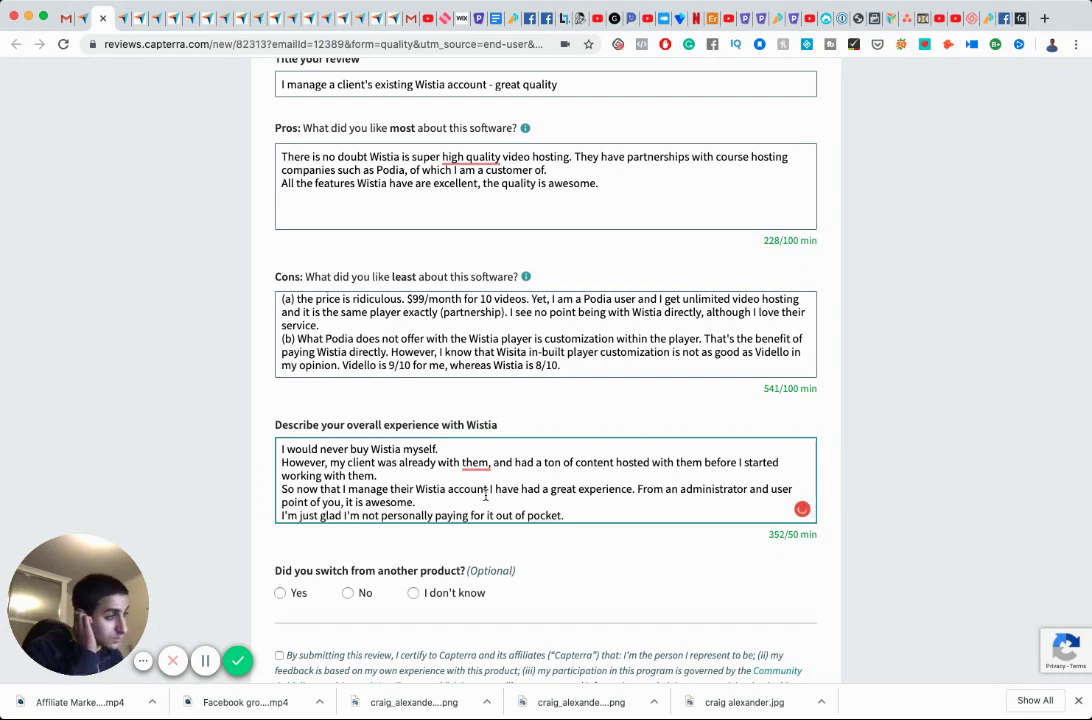
{"action": "scroll", "coordinate": [319, 565], "scroll_direction": "down", "scroll_amount": 3}
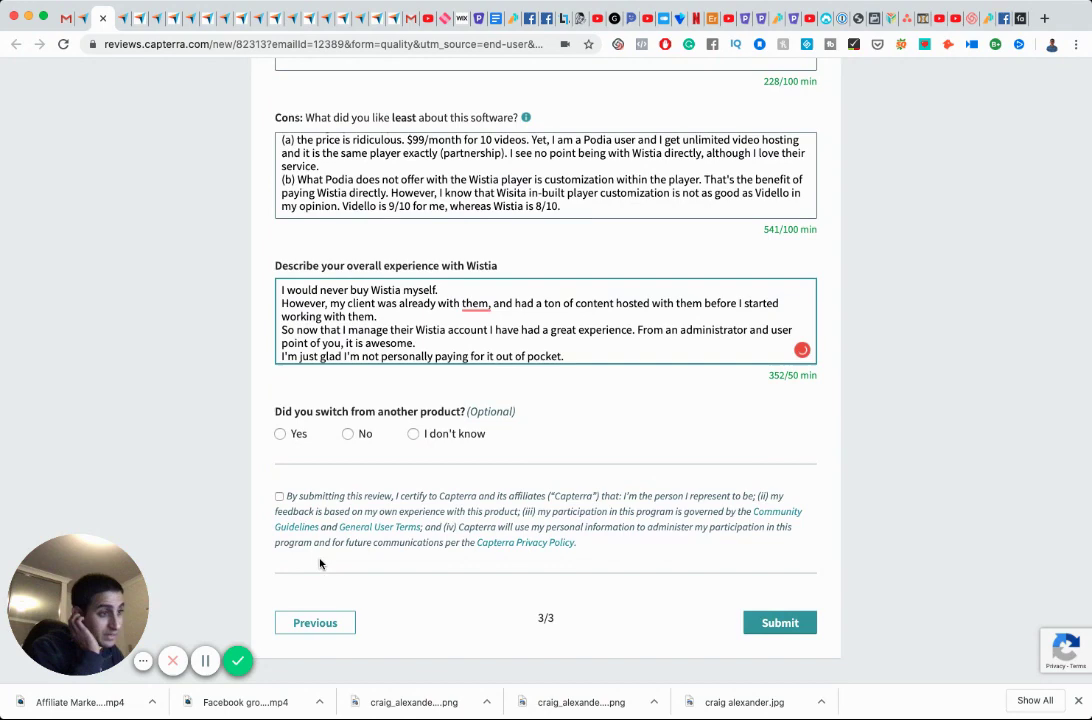
{"action": "left_click", "coordinate": [279, 497]}
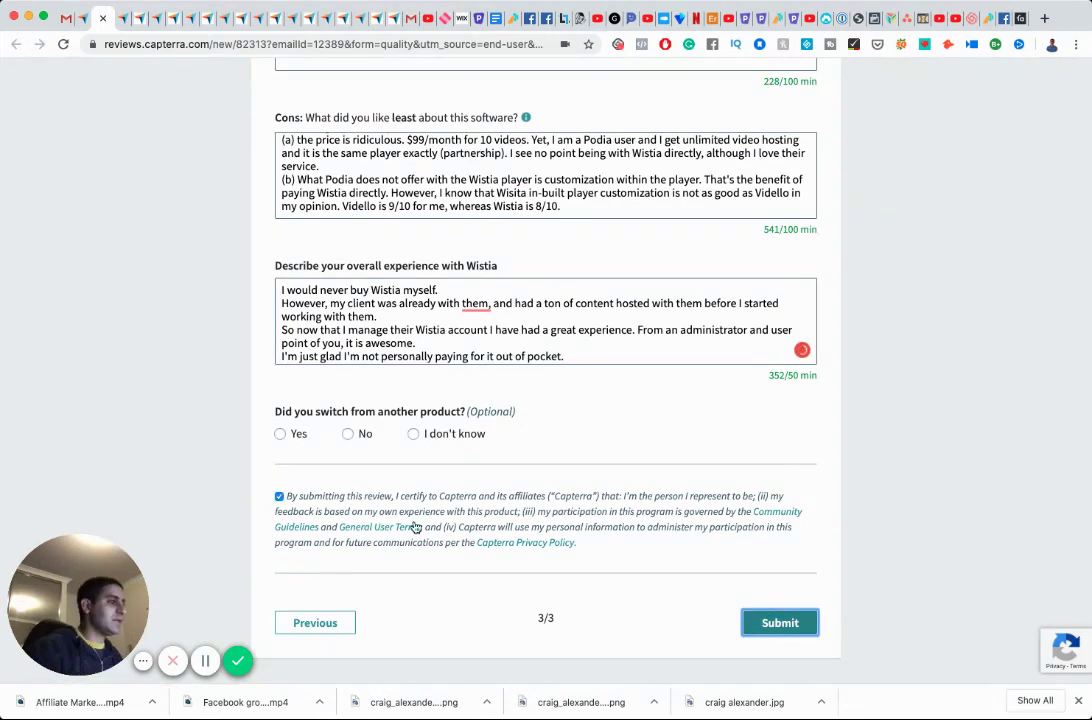
{"action": "scroll", "coordinate": [233, 407], "scroll_direction": "up", "scroll_amount": 5}
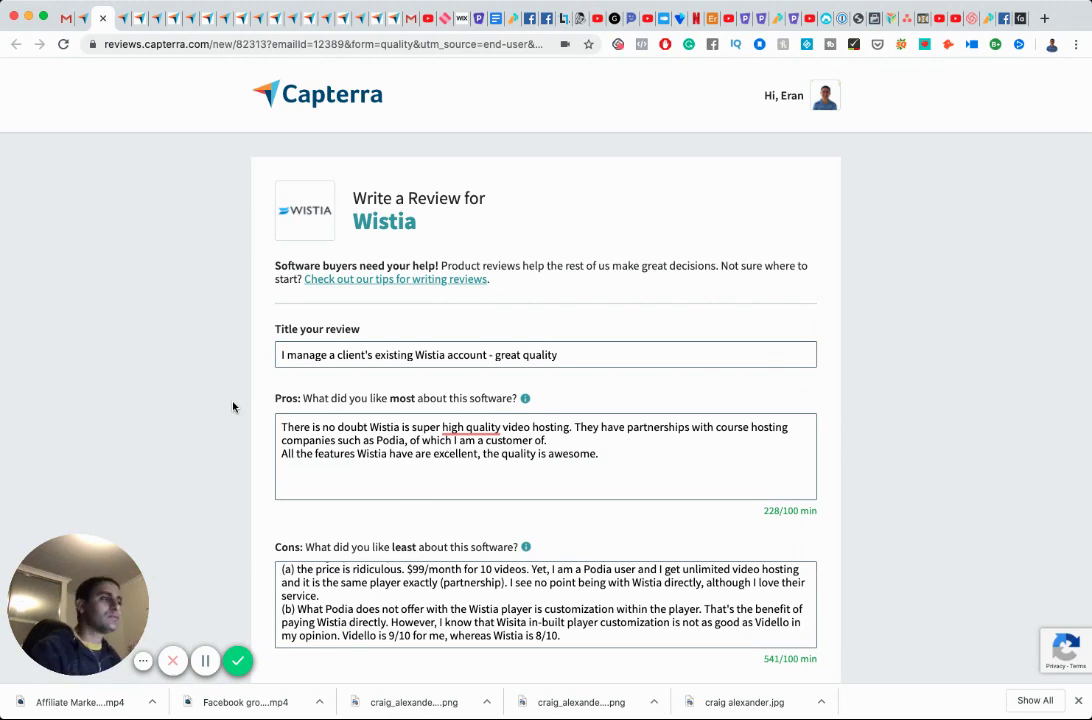
{"action": "scroll", "coordinate": [233, 407], "scroll_direction": "down", "scroll_amount": 5}
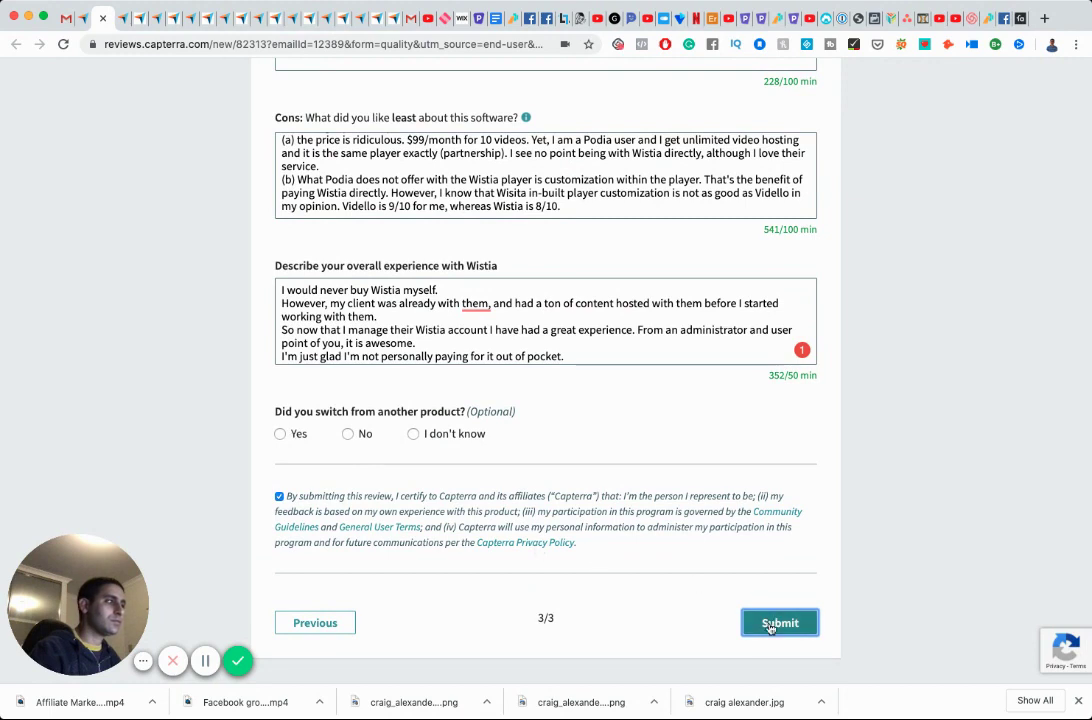
Go back to the first page of the form and choose 'Yes, make my review anonymous'.
{"action": "left_click", "coordinate": [321, 624]}
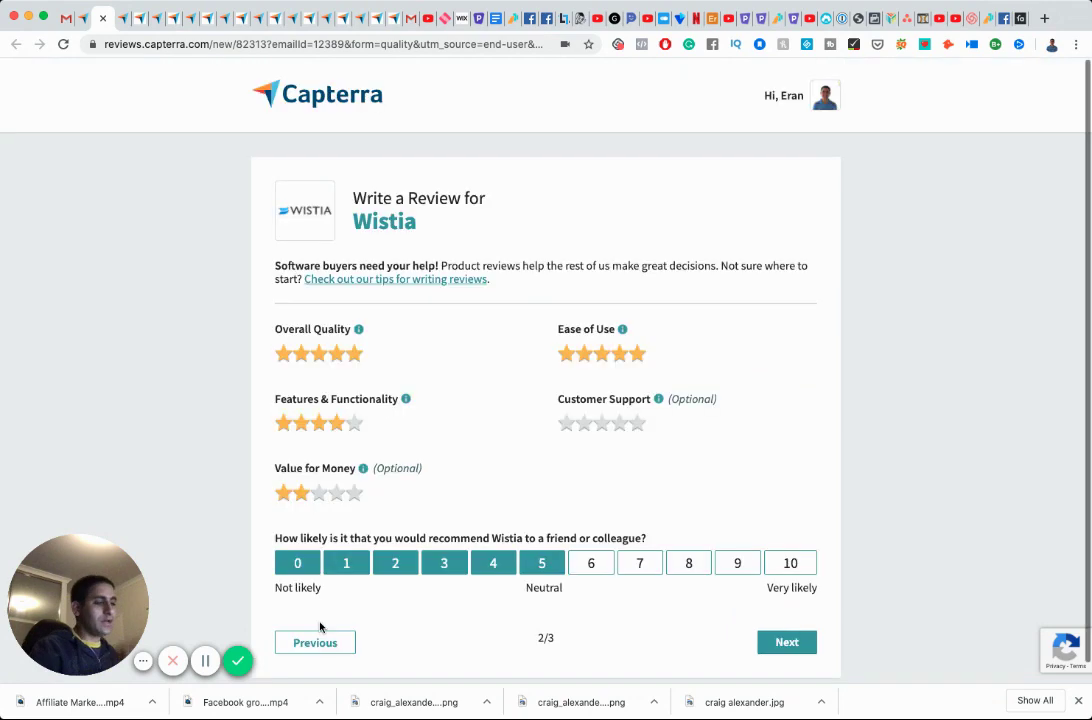
{"action": "left_click", "coordinate": [318, 643]}
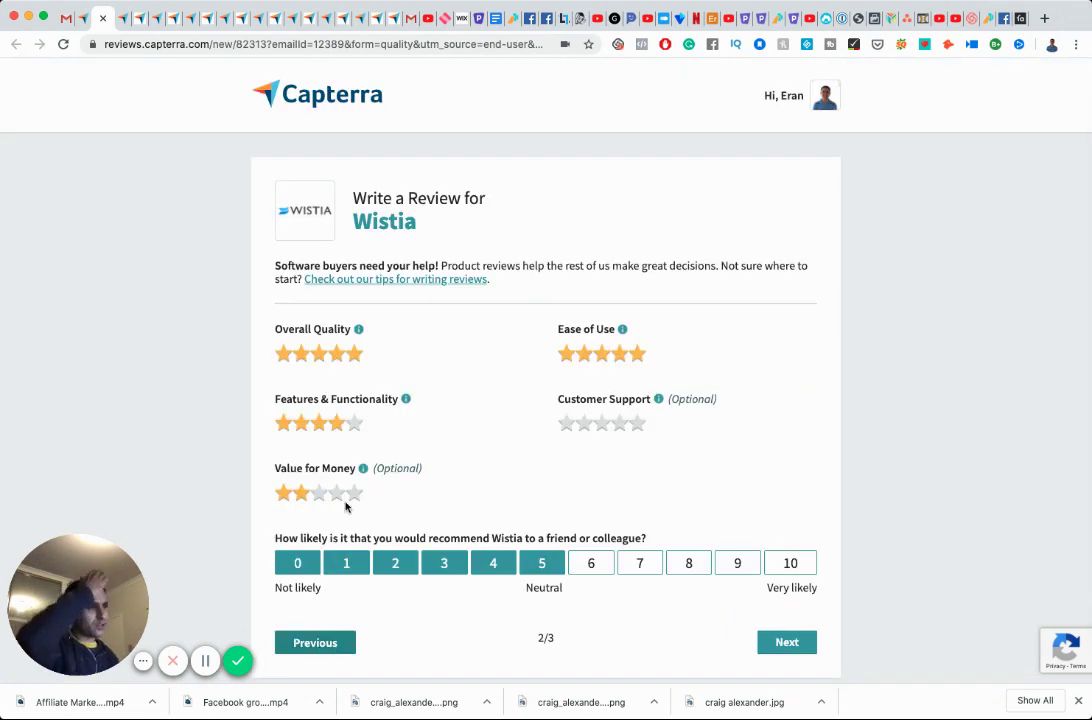
{"action": "scroll", "coordinate": [370, 556], "scroll_direction": "down", "scroll_amount": 3}
{"action": "scroll", "coordinate": [371, 563], "scroll_direction": "down", "scroll_amount": 1}
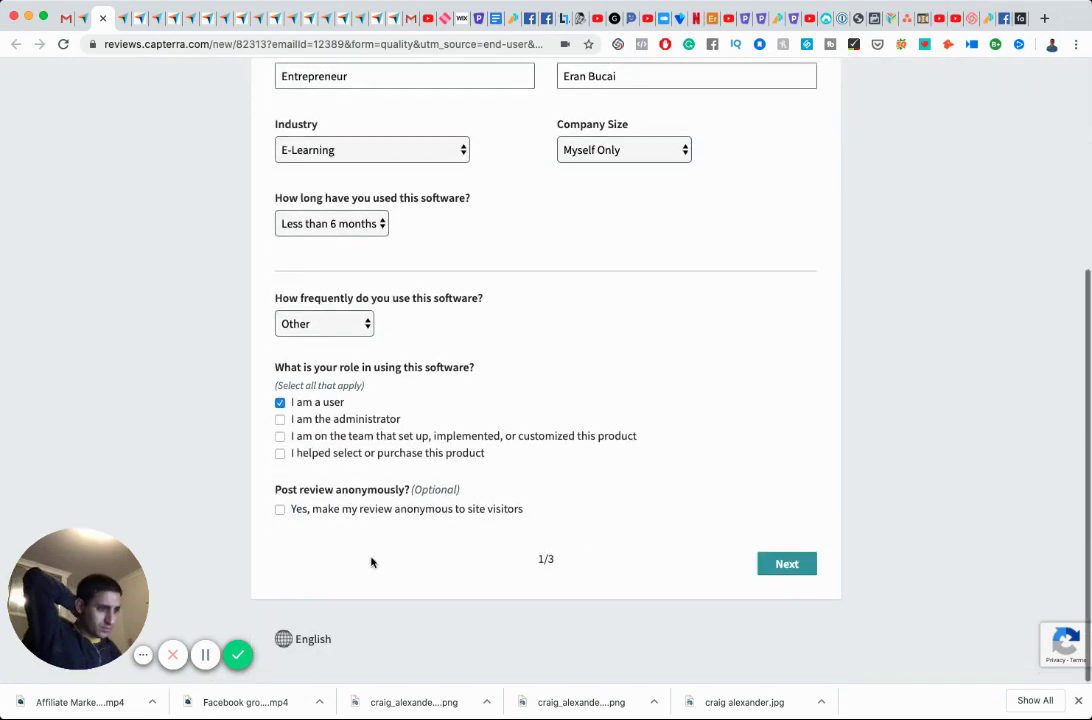
{"action": "left_click", "coordinate": [280, 515]}
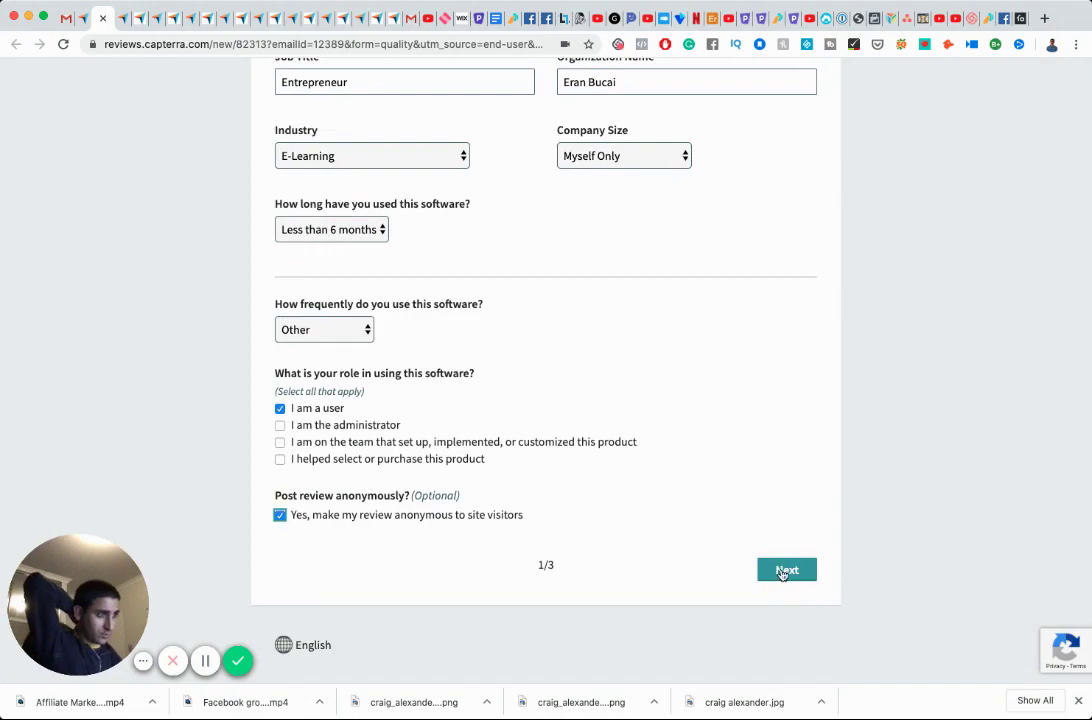
Advance through the ratings page back to the written-review page, page 3/3.
{"action": "left_click", "coordinate": [785, 569]}
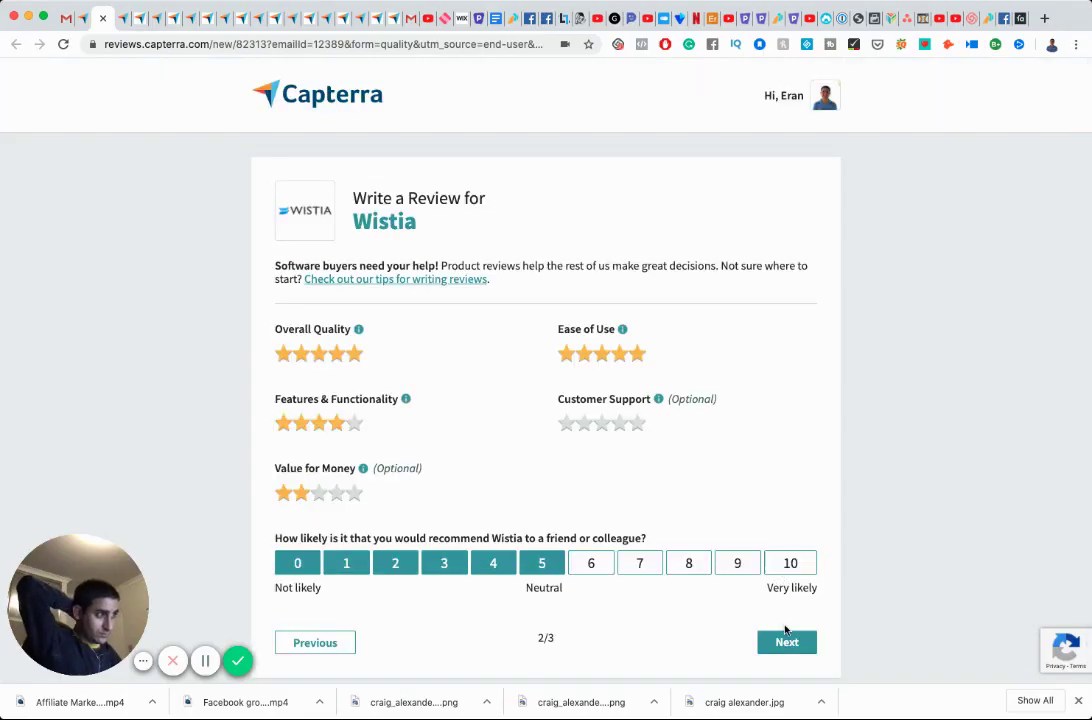
{"action": "scroll", "coordinate": [746, 600], "scroll_direction": "down", "scroll_amount": 1}
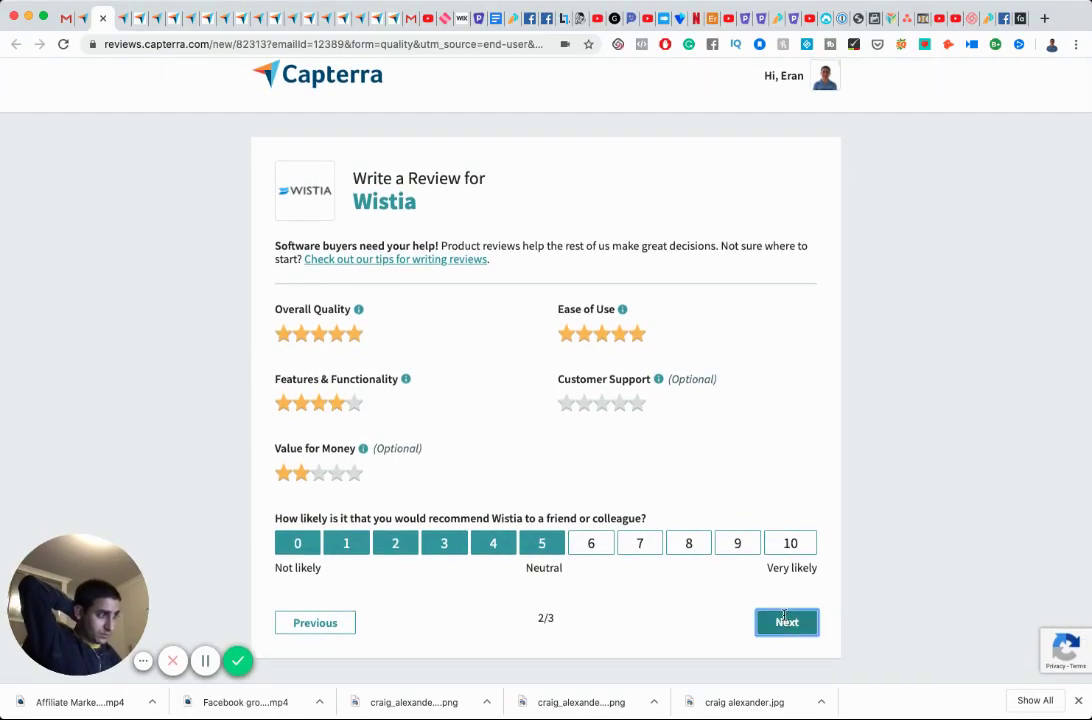
{"action": "left_click", "coordinate": [785, 622]}
{"action": "scroll", "coordinate": [780, 612], "scroll_direction": "down", "scroll_amount": 1}
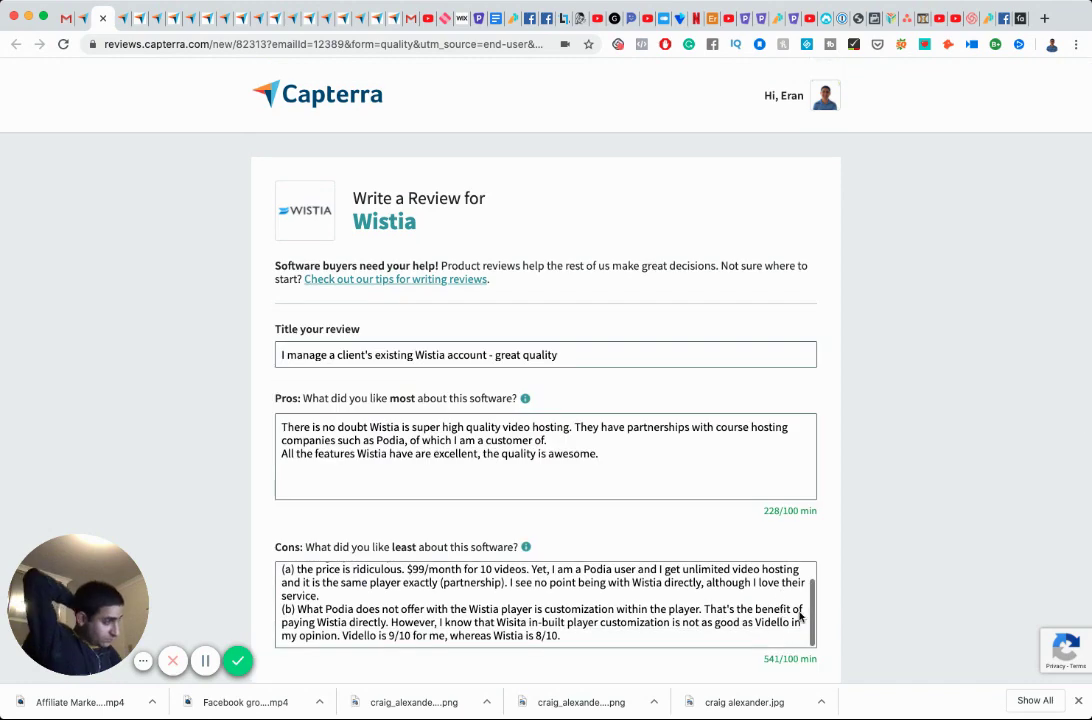
{"action": "scroll", "coordinate": [780, 605], "scroll_direction": "down", "scroll_amount": 5}
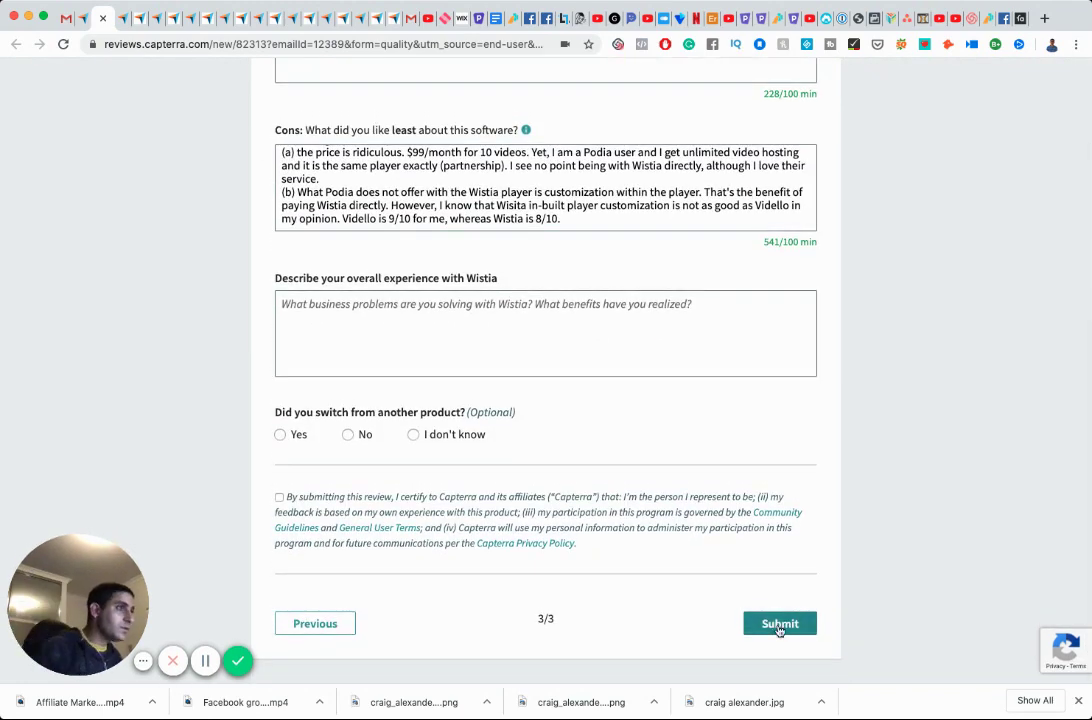
After a failed submit, write that as a paying customer the price simply makes no sense.
{"action": "left_click", "coordinate": [779, 625]}
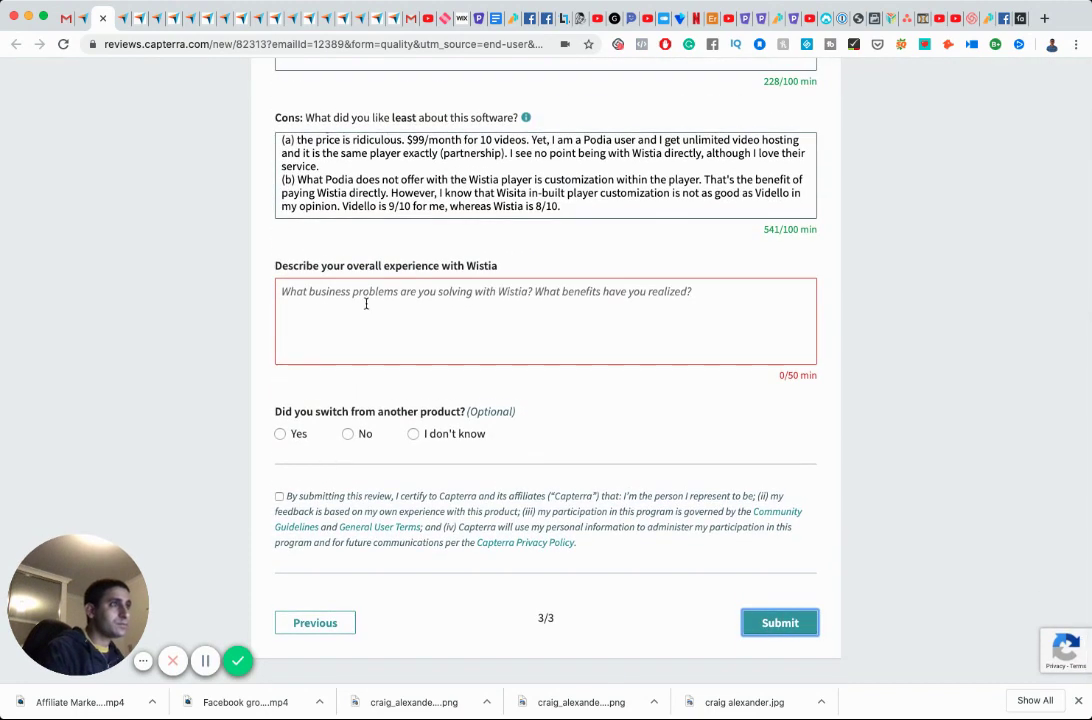
{"action": "left_click", "coordinate": [385, 312]}
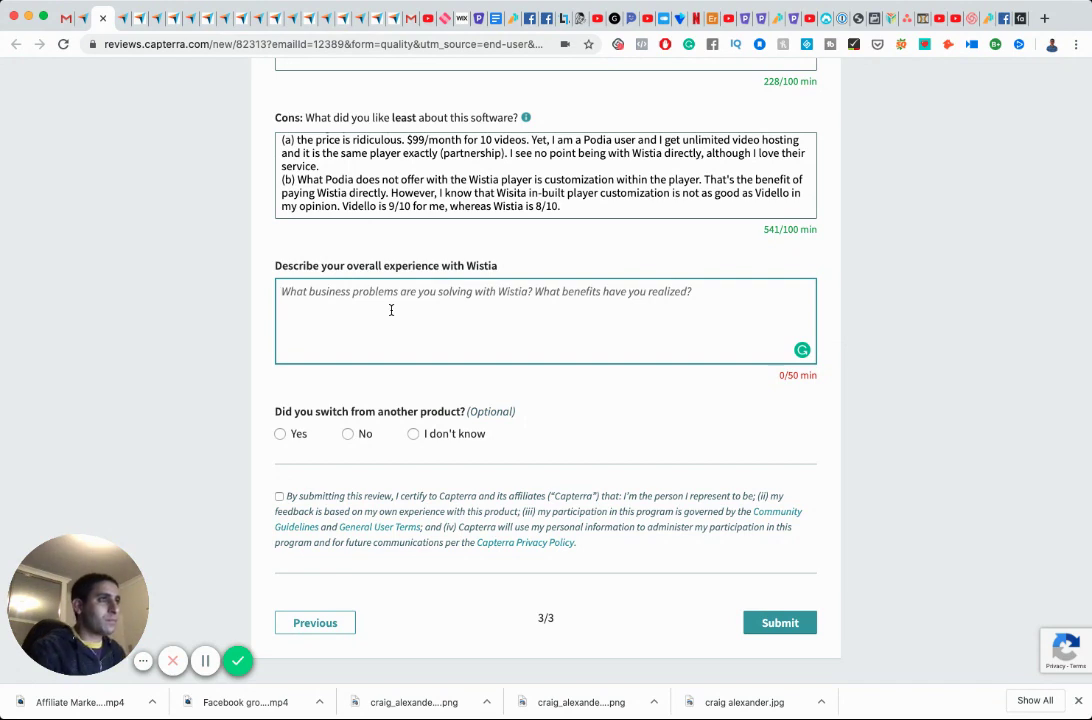
{"action": "type", "text": "A"}
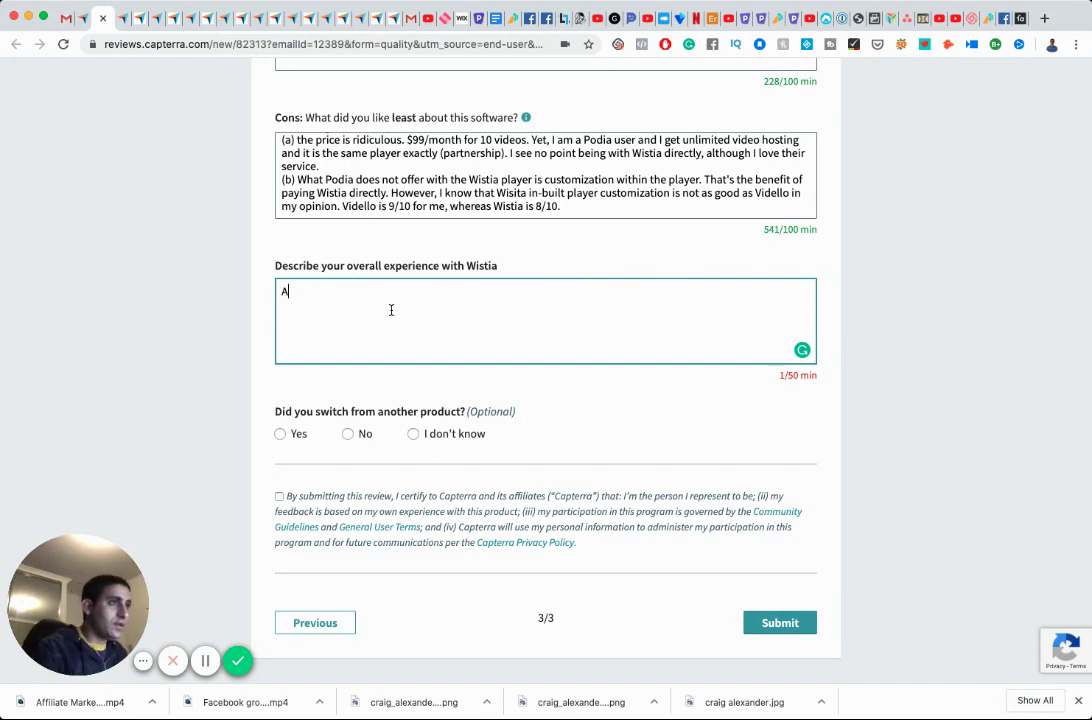
{"action": "type", "text": "s a user, I woul"}
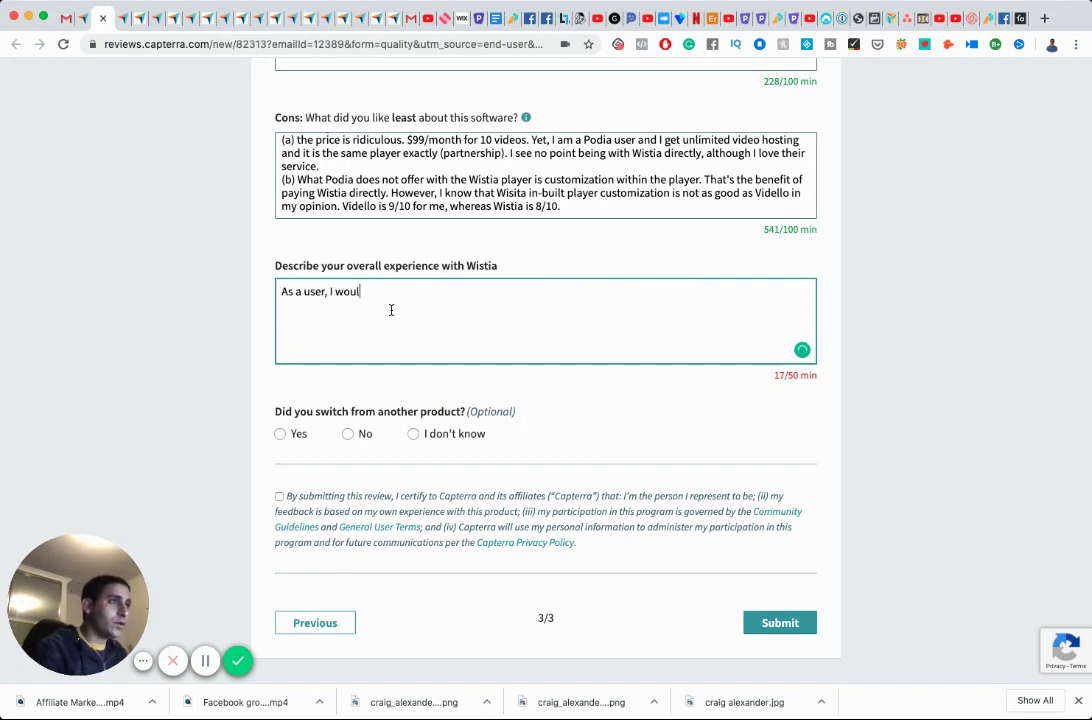
{"action": "type", "text": "d not want "}
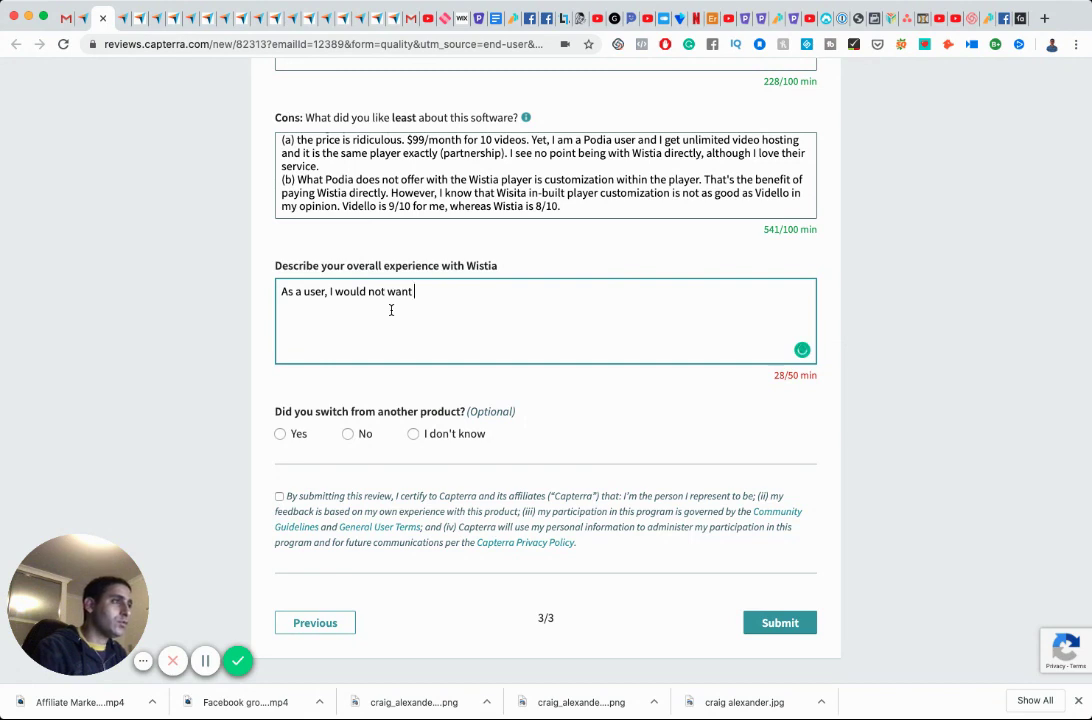
{"action": "type", "text": "to be a p"}
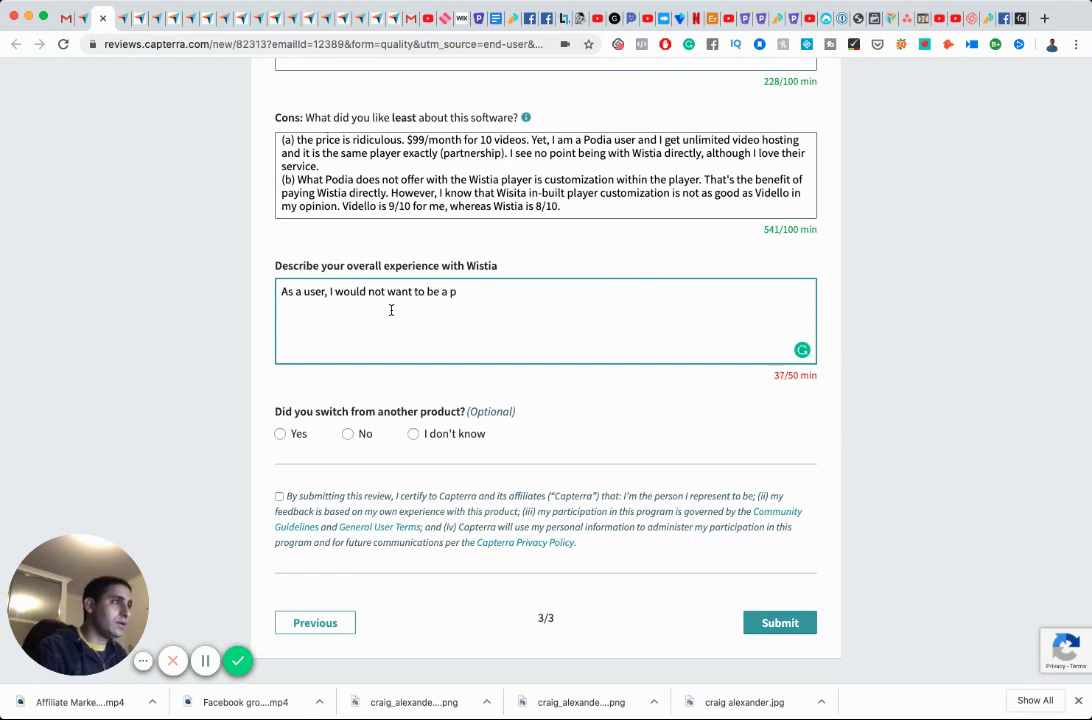
{"action": "key", "text": "BackSpace"}
{"action": "type", "text": "paying cu"}
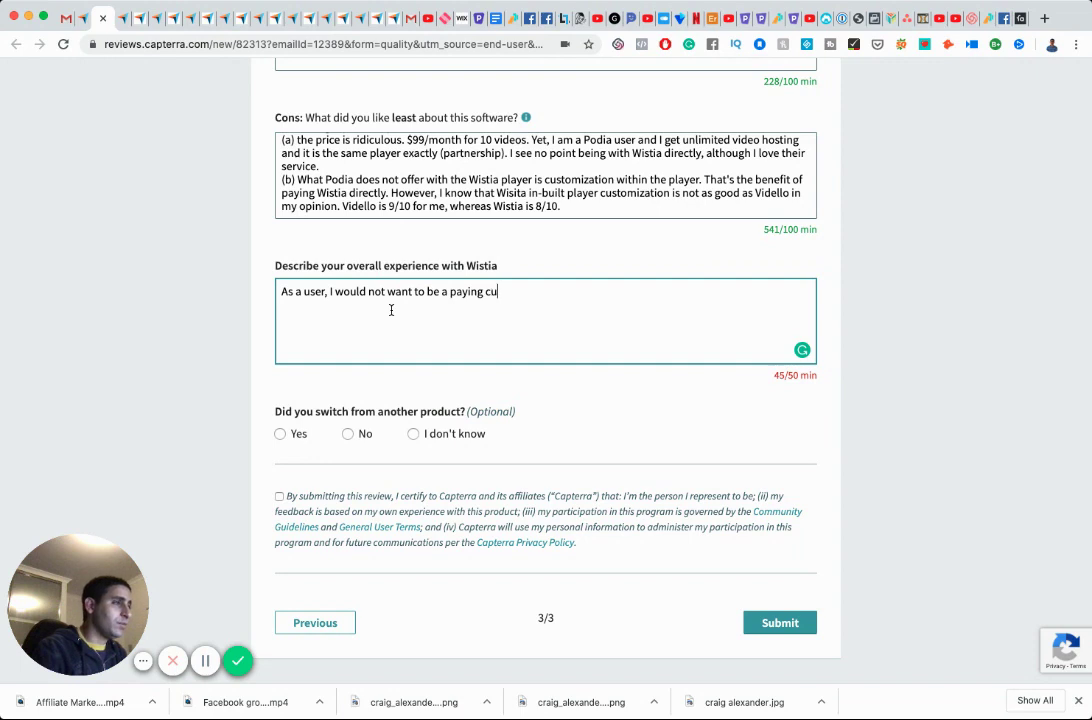
{"action": "type", "text": "stomer. The price"}
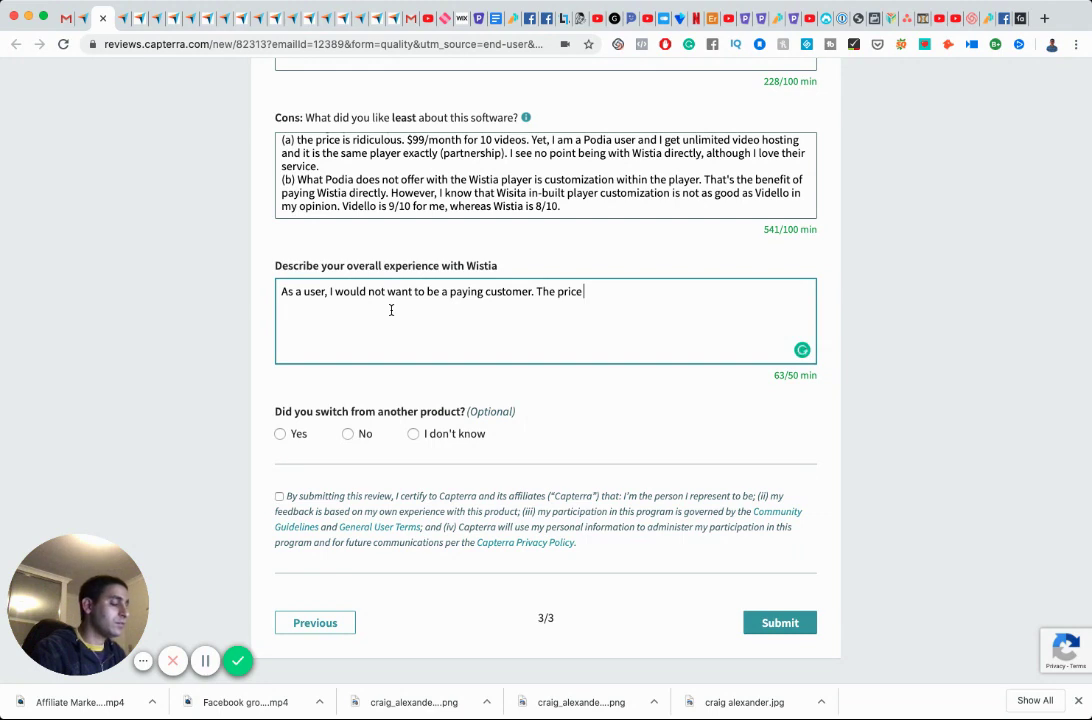
{"action": "type", "text": "simply does not make sense to me."}
Add that the client pays, and that managing the account it's easy and great: 'If you can afford it, go for it.'.
{"action": "key", "text": "Return"}
{"action": "type", "text": "However, since it is my client who pays for it, this is not an issue for me. ("}
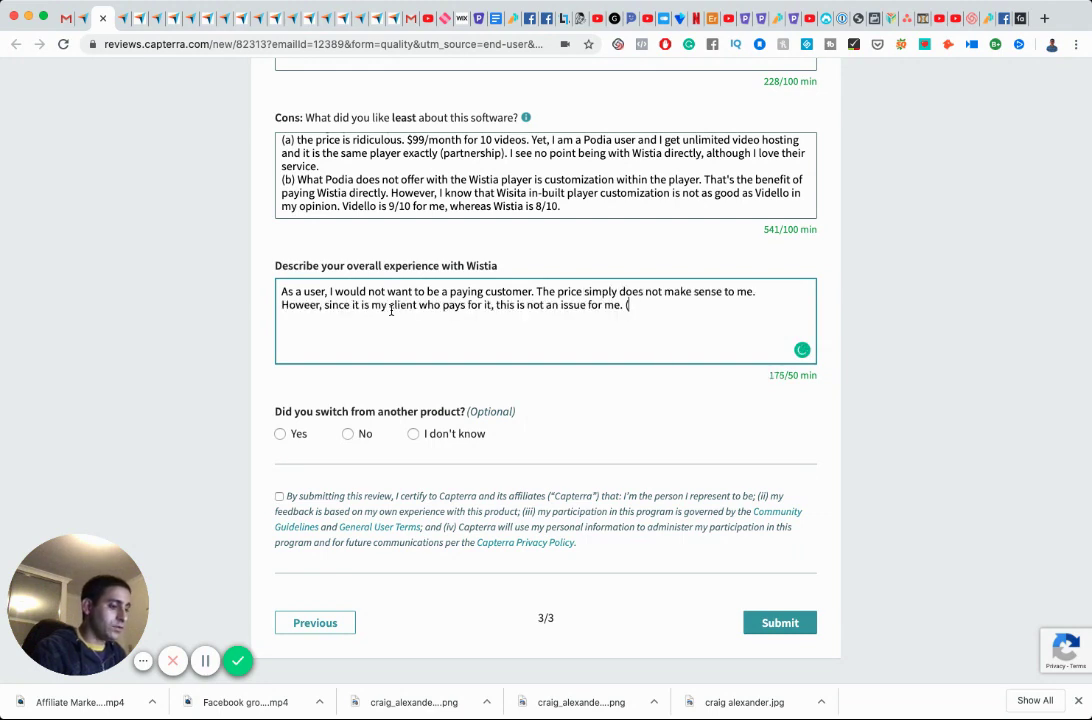
{"action": "type", "text": "i.e. not my probl"}
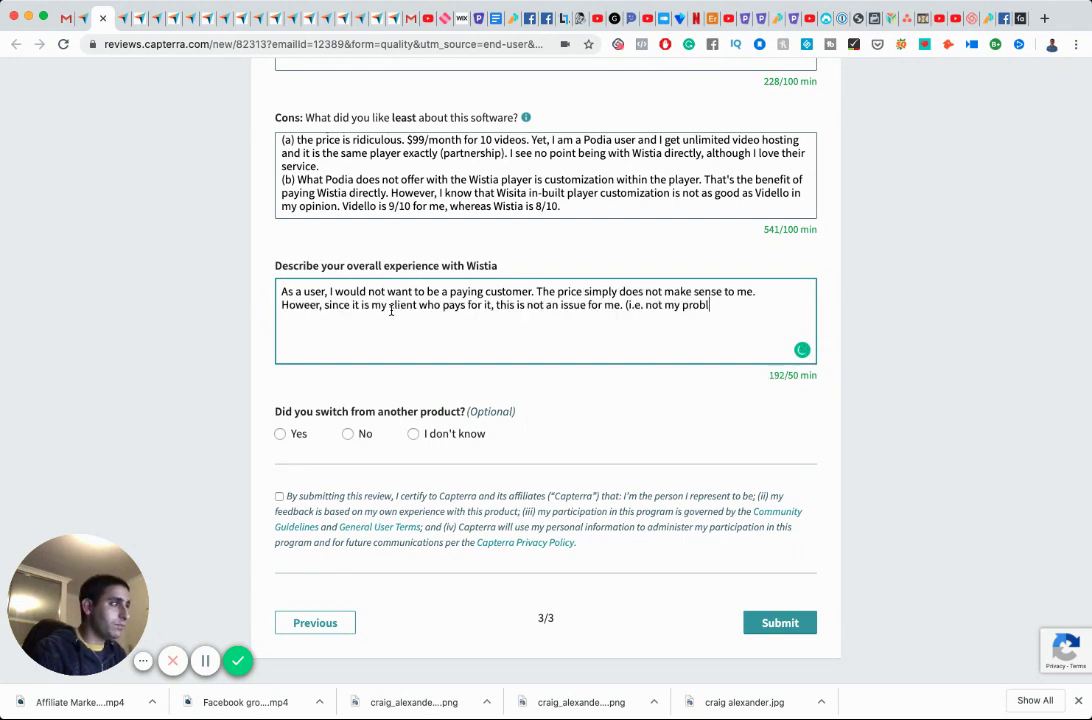
{"action": "type", "text": "em)."}
{"action": "key", "text": "Return"}
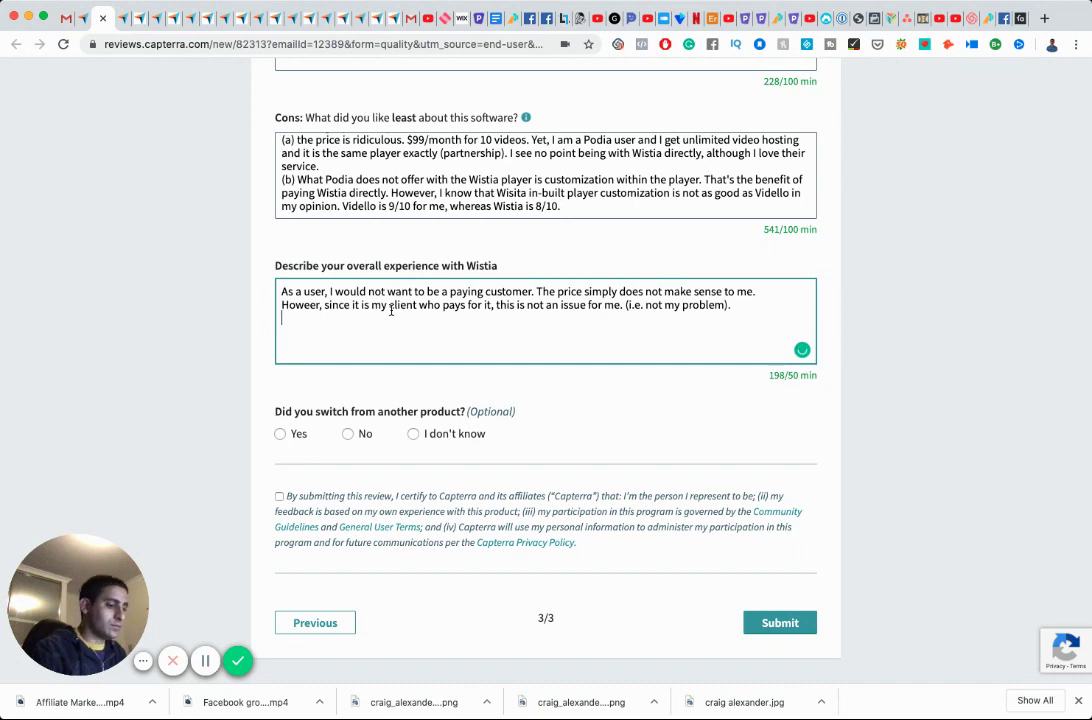
{"action": "type", "text": "S"}
{"action": "type", "text": "ince. Im"}
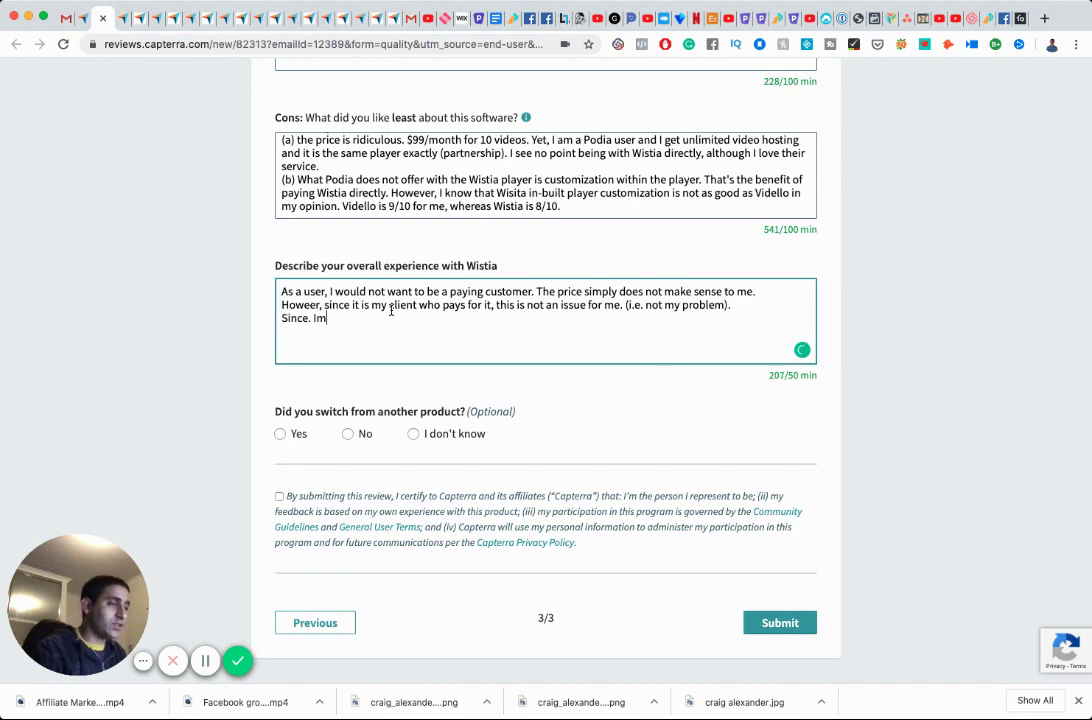
{"action": "type", "text": "anage the account, "}
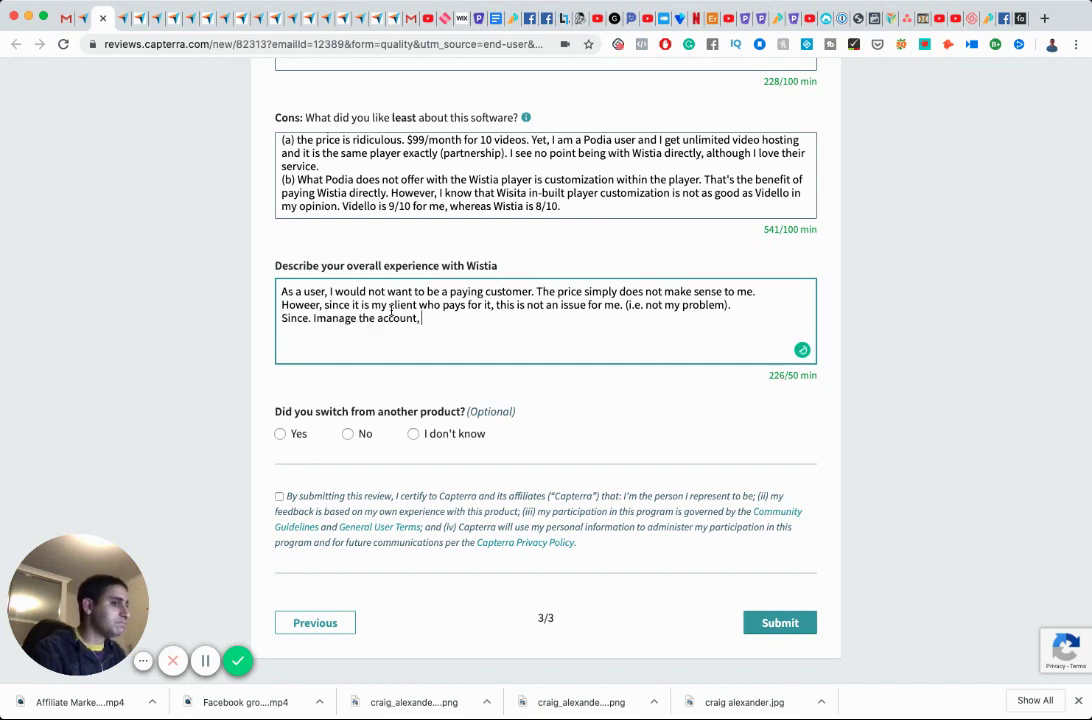
{"action": "type", "text": "I have no"}
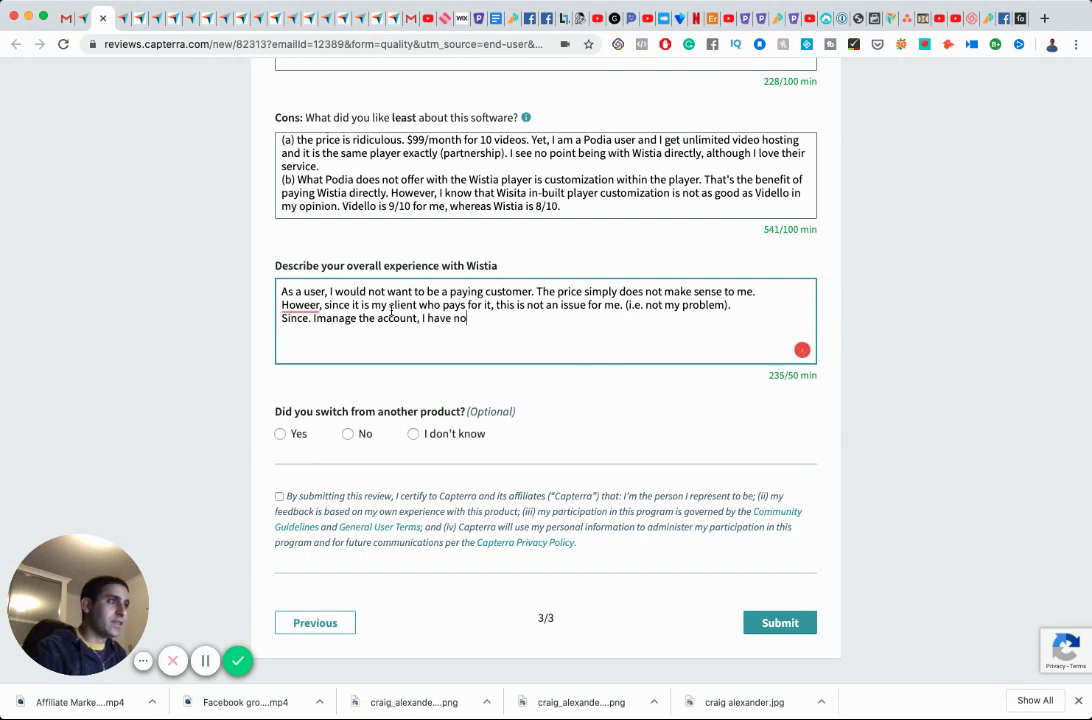
{"action": "type", "text": "thing by"}
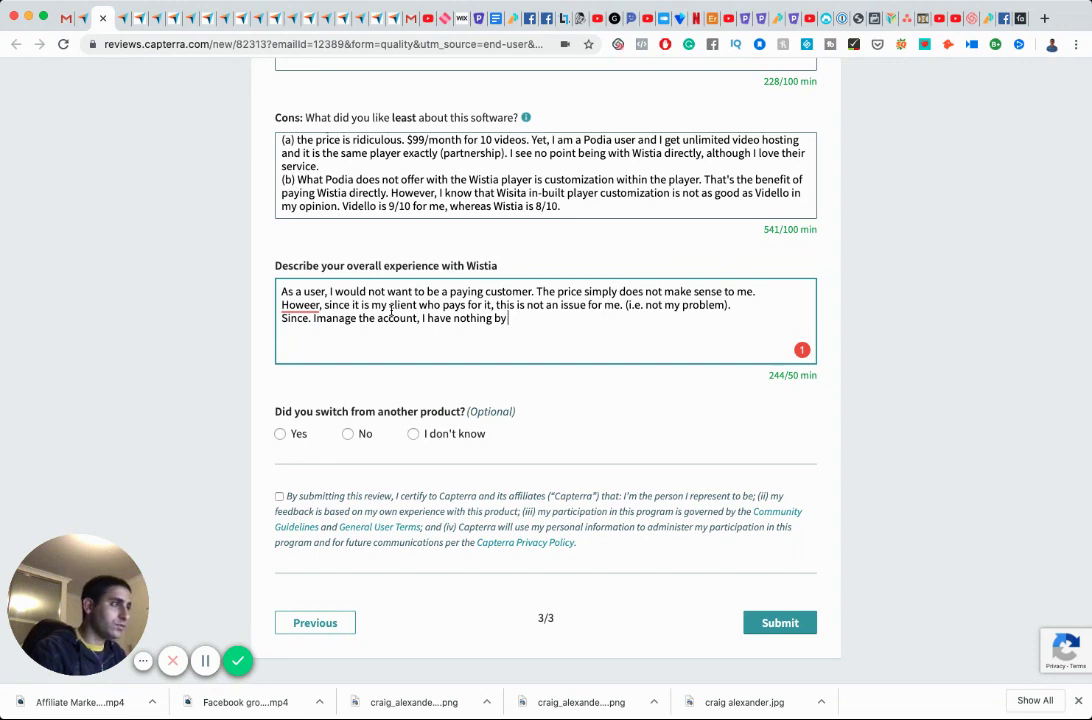
{"action": "type", "text": "positive things to say. It is easy to use and a grea"}
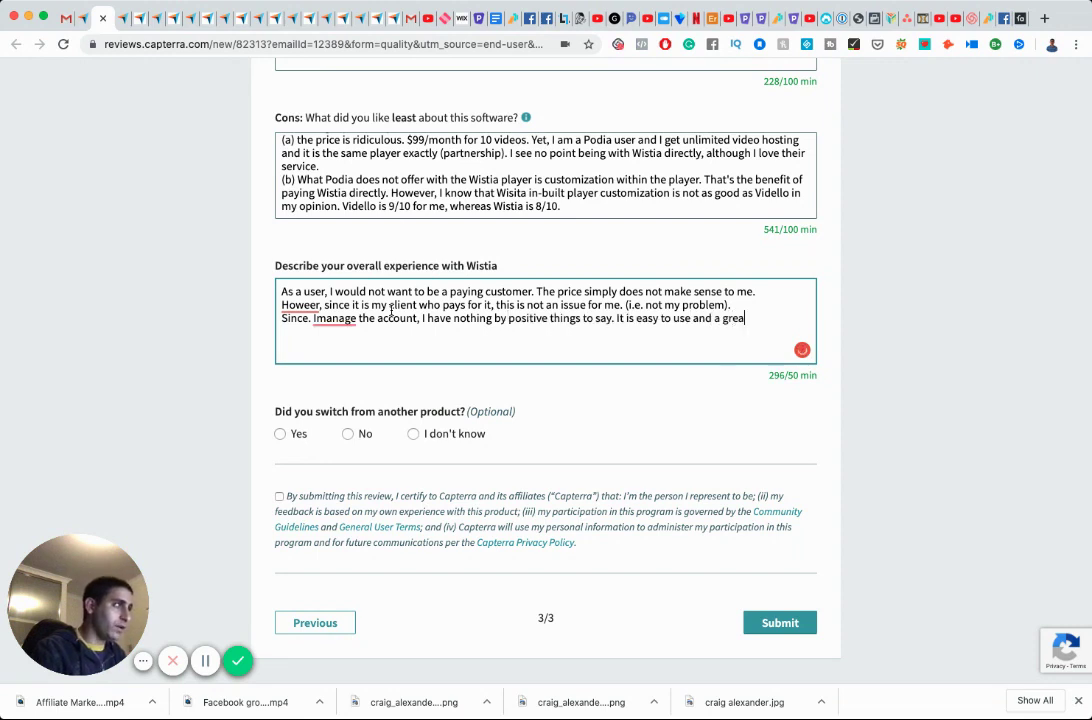
{"action": "type", "text": "t product. I"}
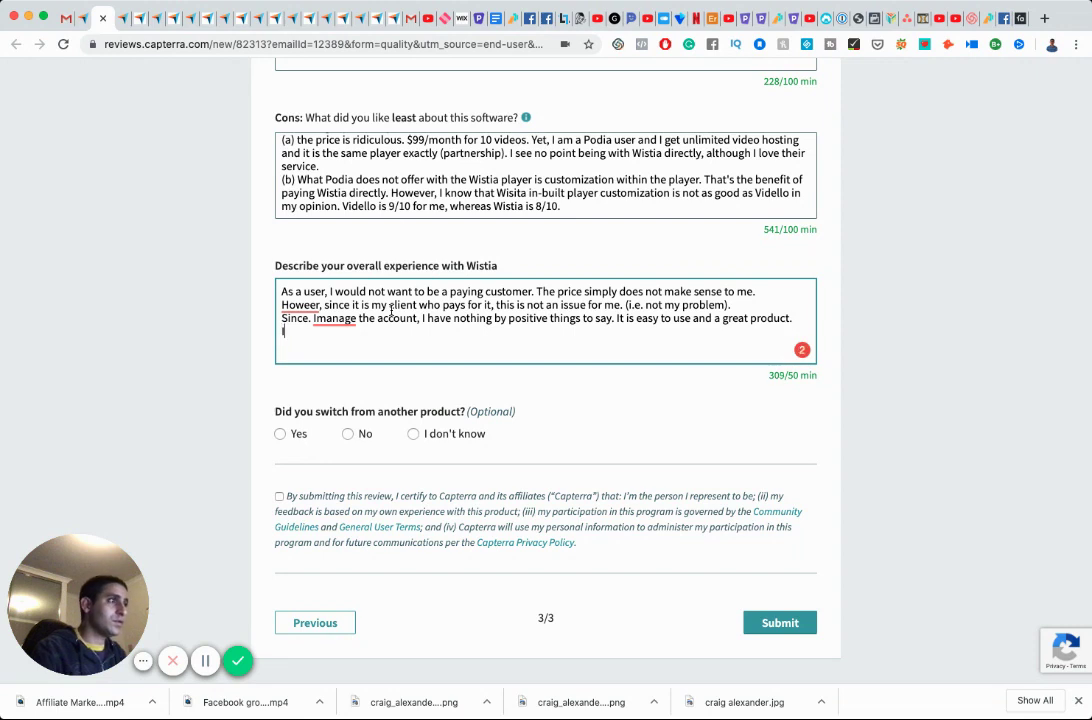
{"action": "type", "text": "f you can affor"}
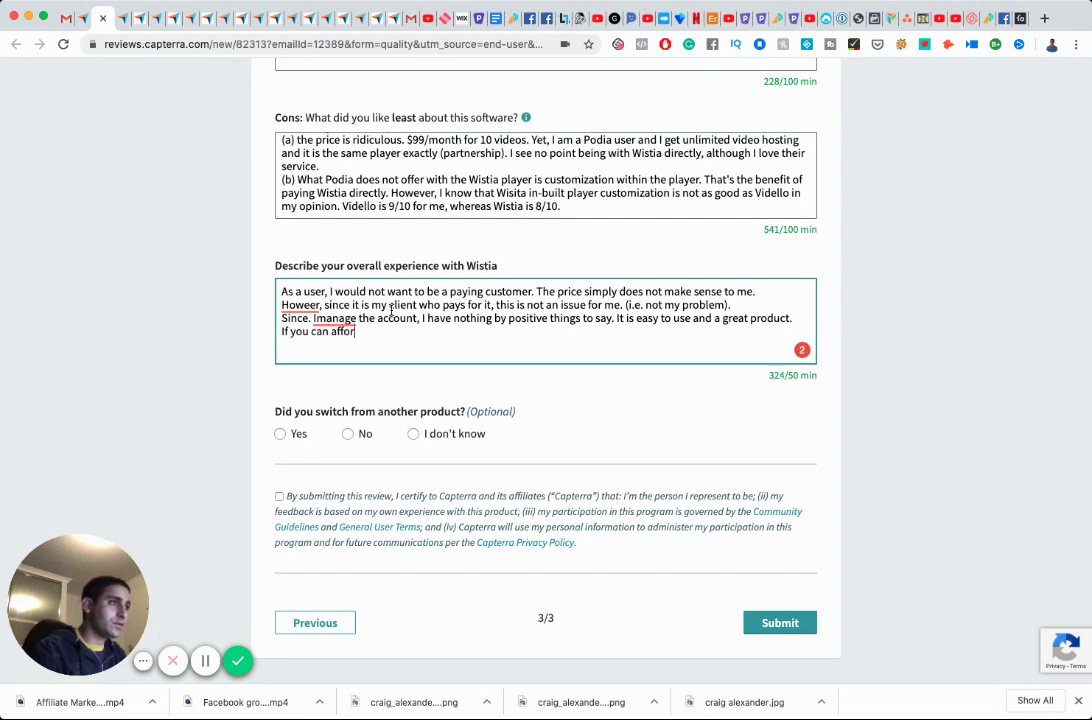
{"action": "type", "text": "d it, by all me"}
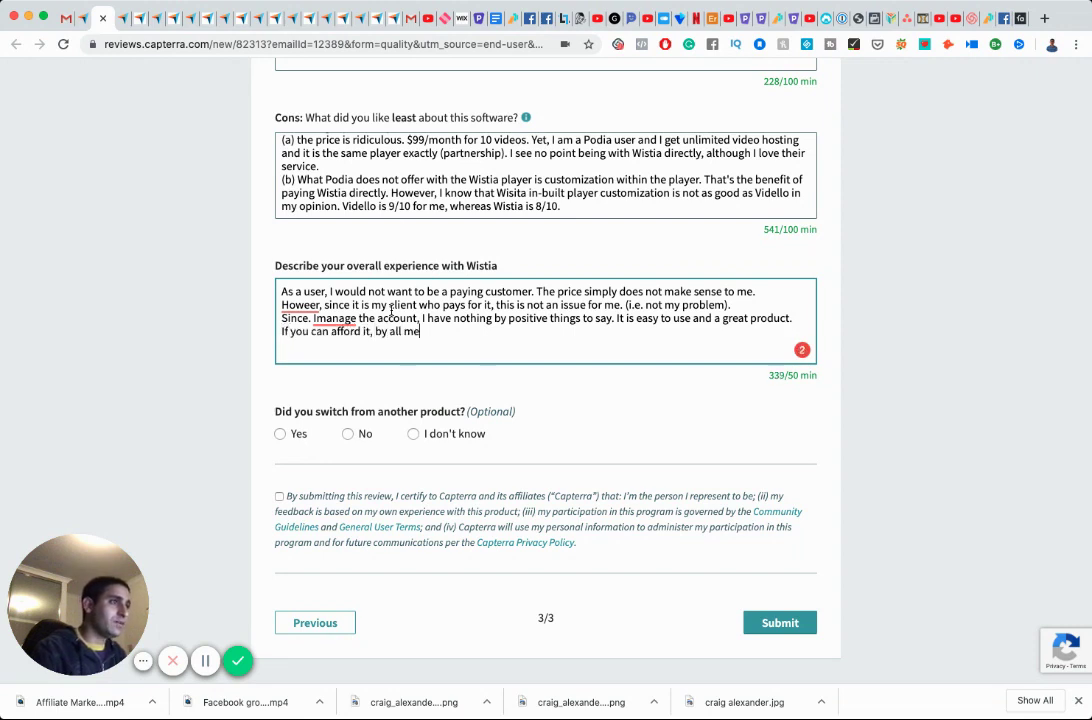
{"action": "type", "text": "ans, god for i"}
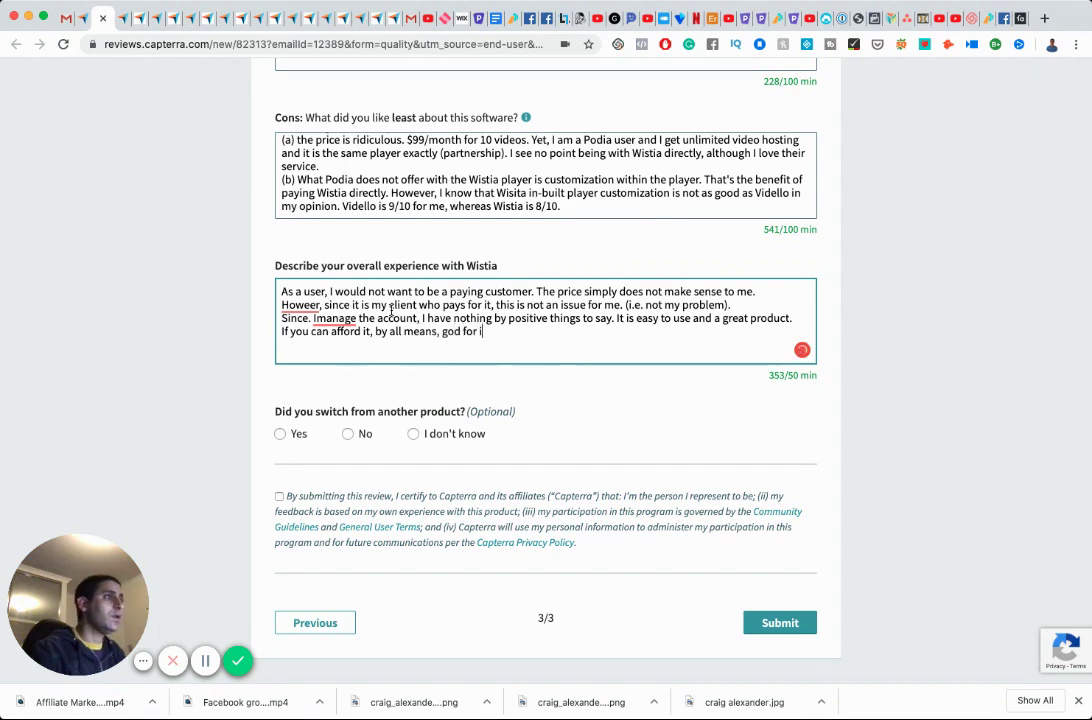
{"action": "type", "text": "t."}
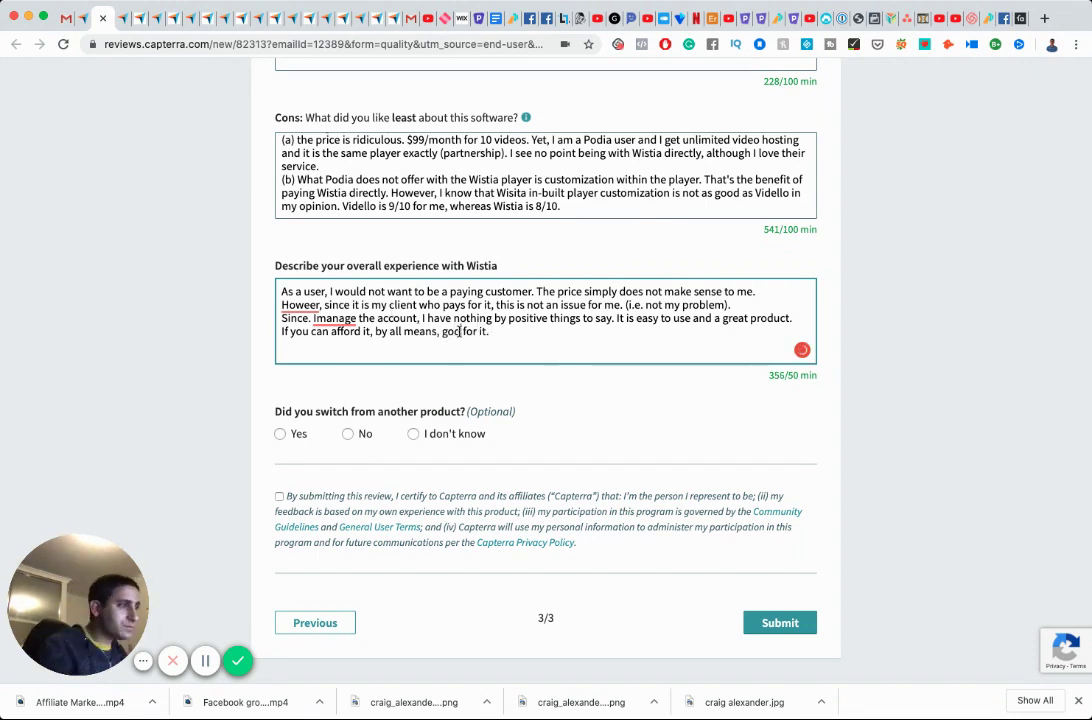
Fix the typos 'god', 'Imanage' and 'Howeer' and tick the certification checkbox.
{"action": "left_click", "coordinate": [461, 331]}
{"action": "key", "text": "BackSpace"}
{"action": "left_click", "coordinate": [330, 317]}
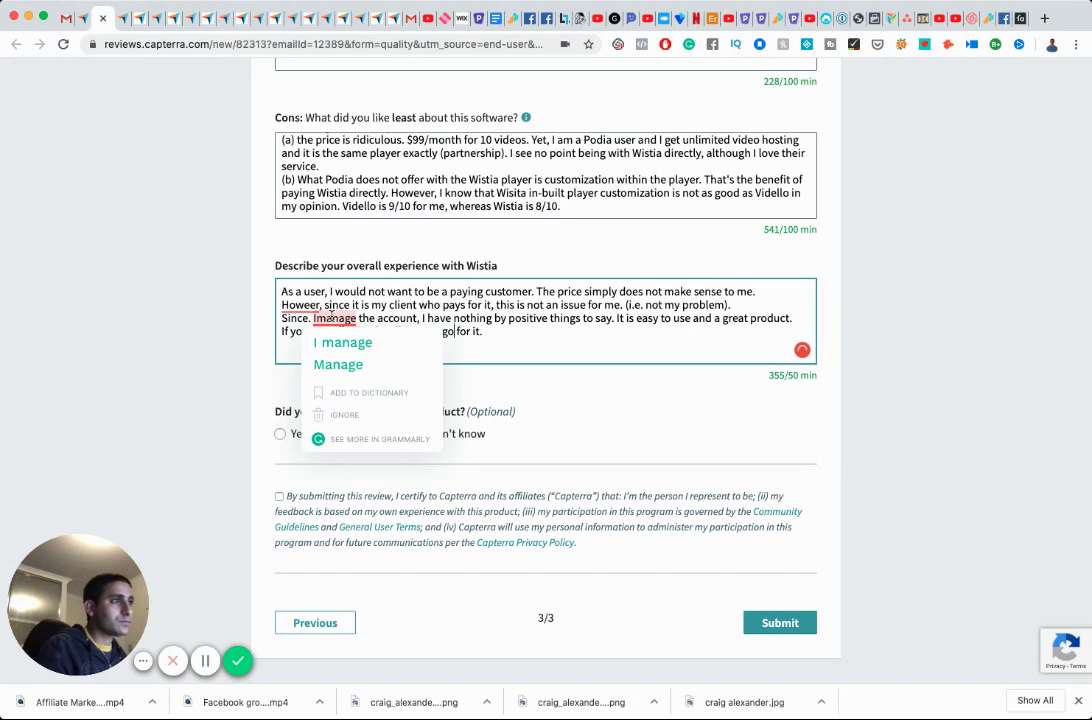
{"action": "left_click", "coordinate": [340, 342]}
{"action": "left_click", "coordinate": [307, 305]}
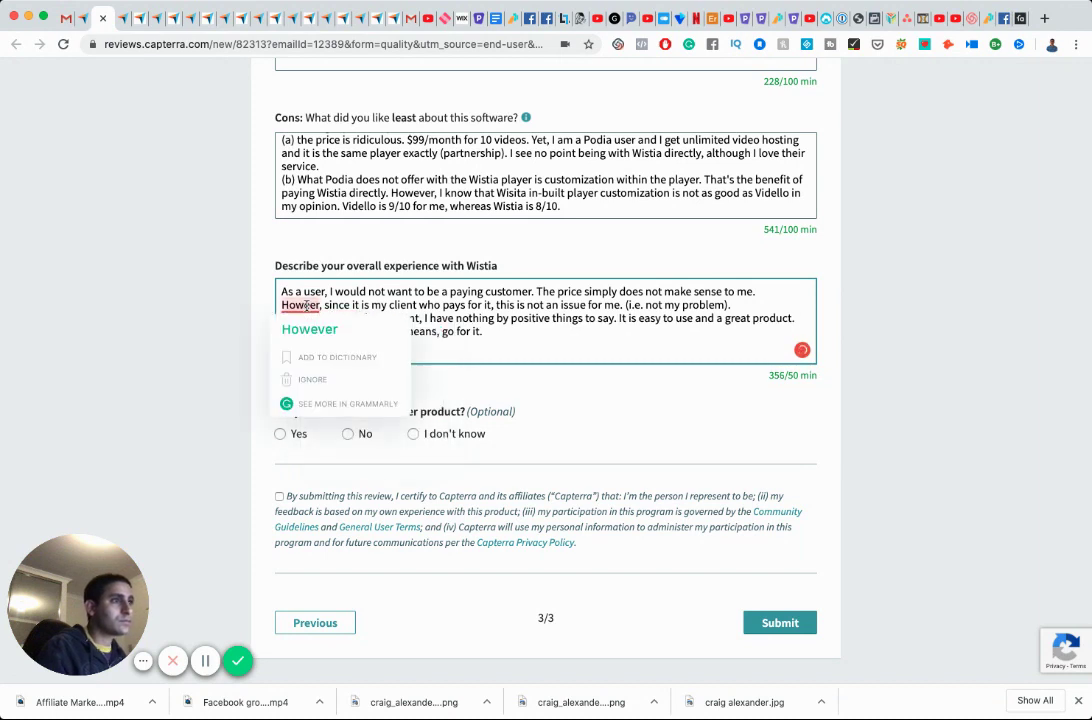
{"action": "left_click", "coordinate": [310, 329]}
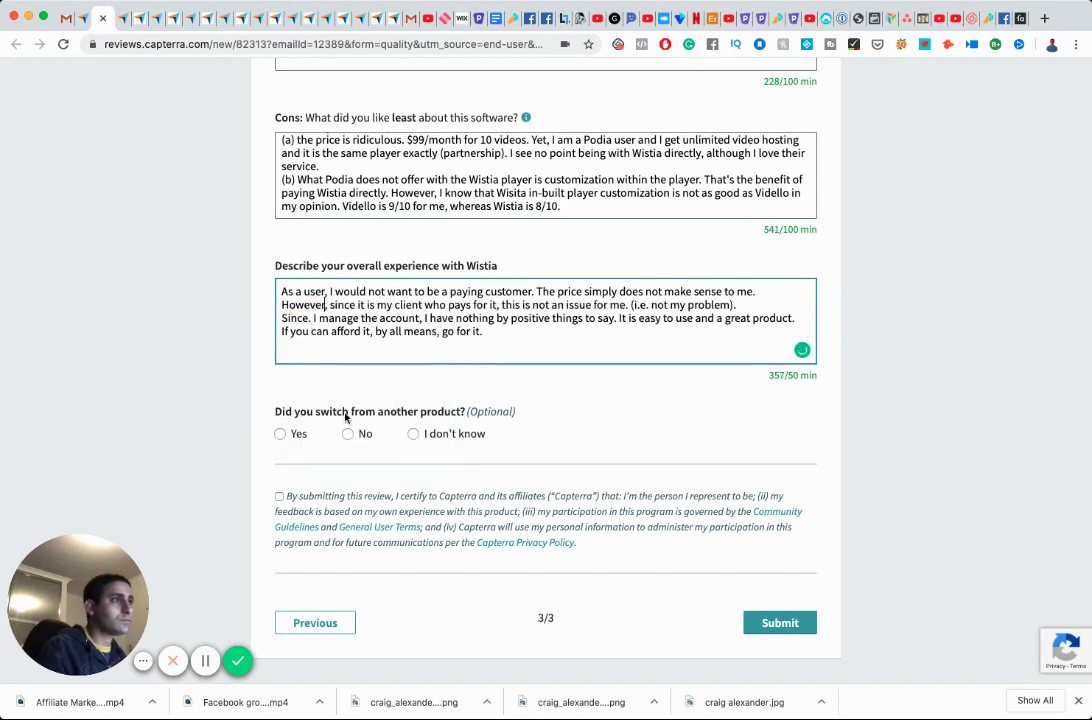
{"action": "left_click", "coordinate": [279, 496]}
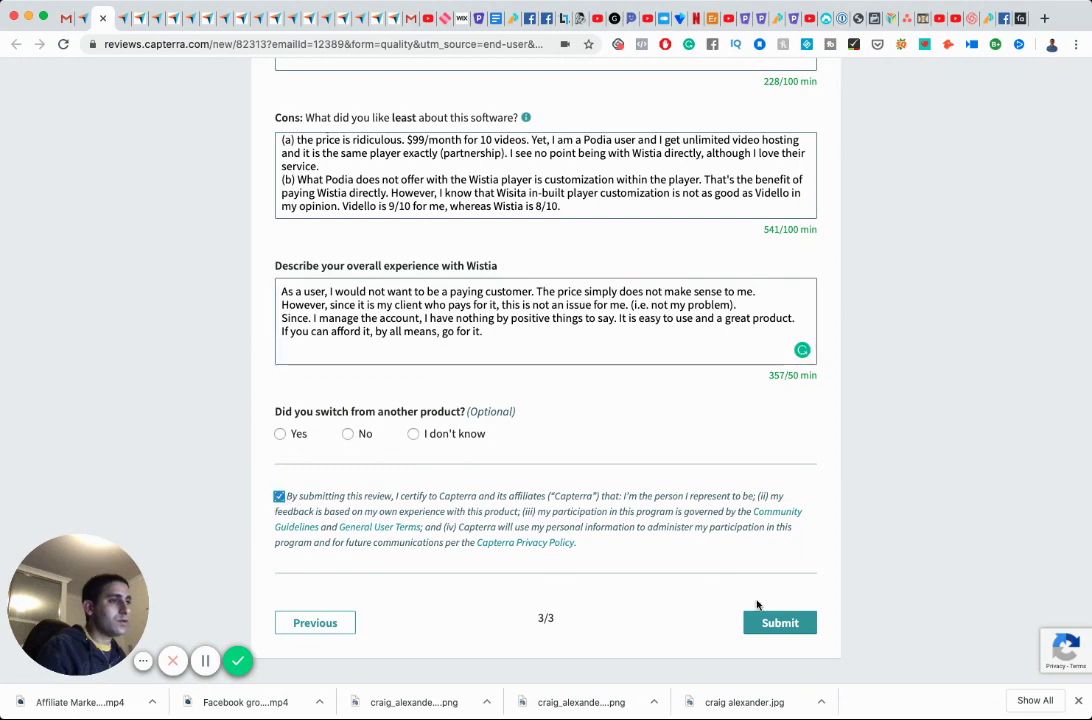
Submit the completed review three times; each attempt returns to the form instead of posting.
{"action": "left_click", "coordinate": [775, 621]}
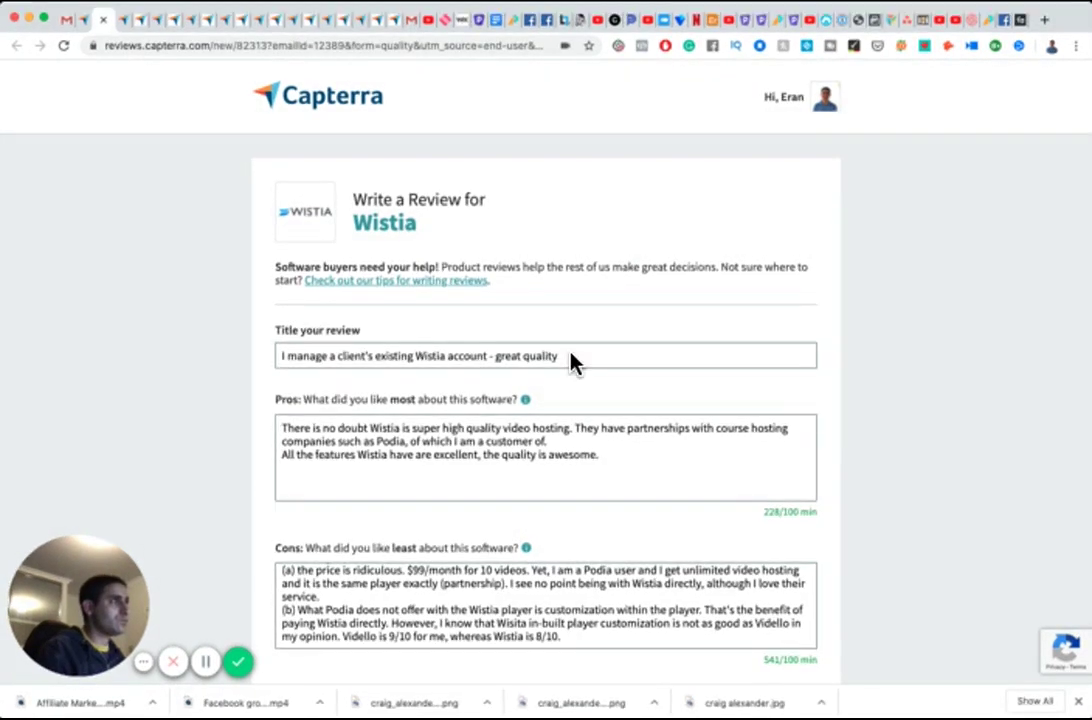
{"action": "scroll", "coordinate": [558, 334], "scroll_direction": "down", "scroll_amount": 5}
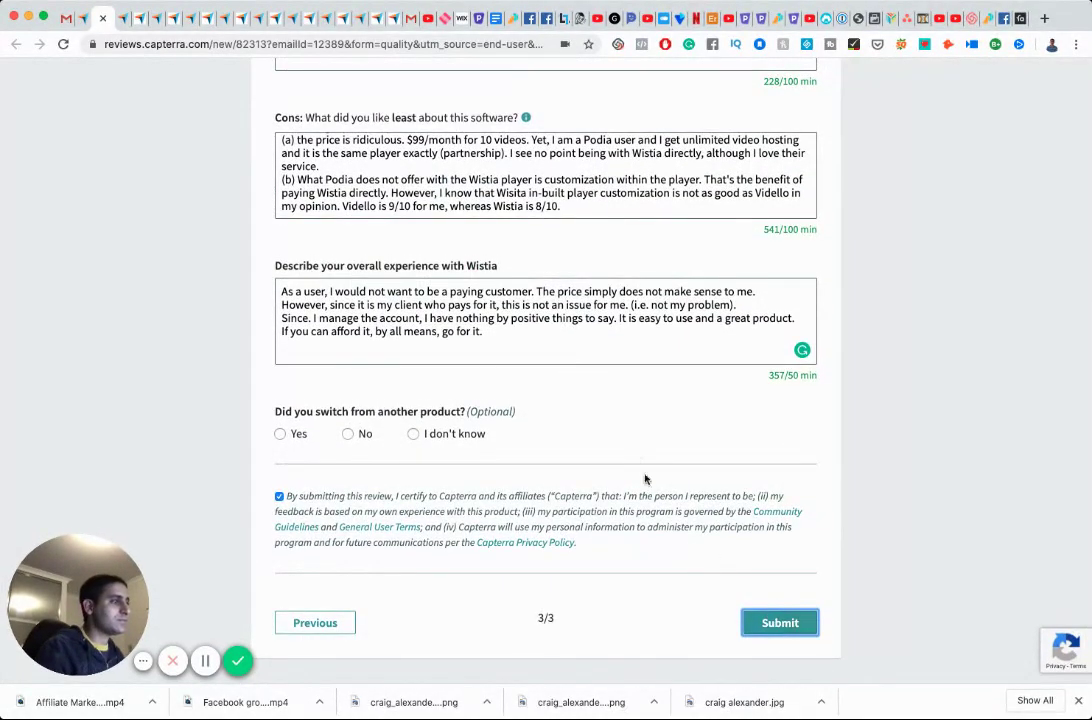
{"action": "scroll", "coordinate": [595, 360], "scroll_direction": "up", "scroll_amount": 5}
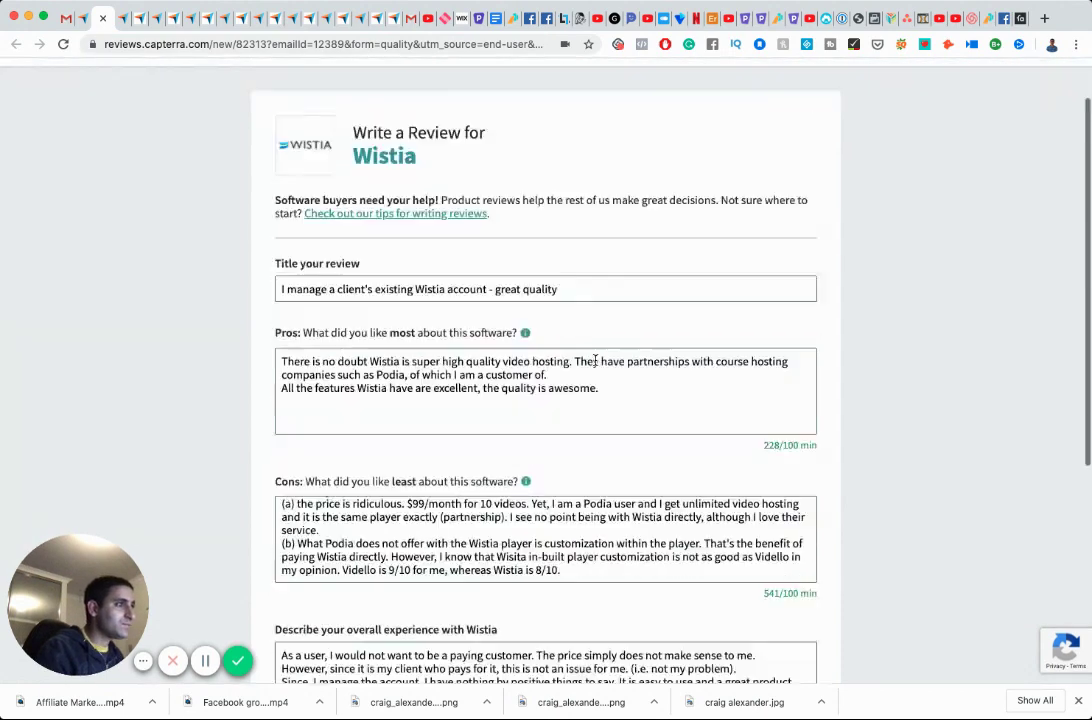
{"action": "scroll", "coordinate": [595, 362], "scroll_direction": "down", "scroll_amount": 1}
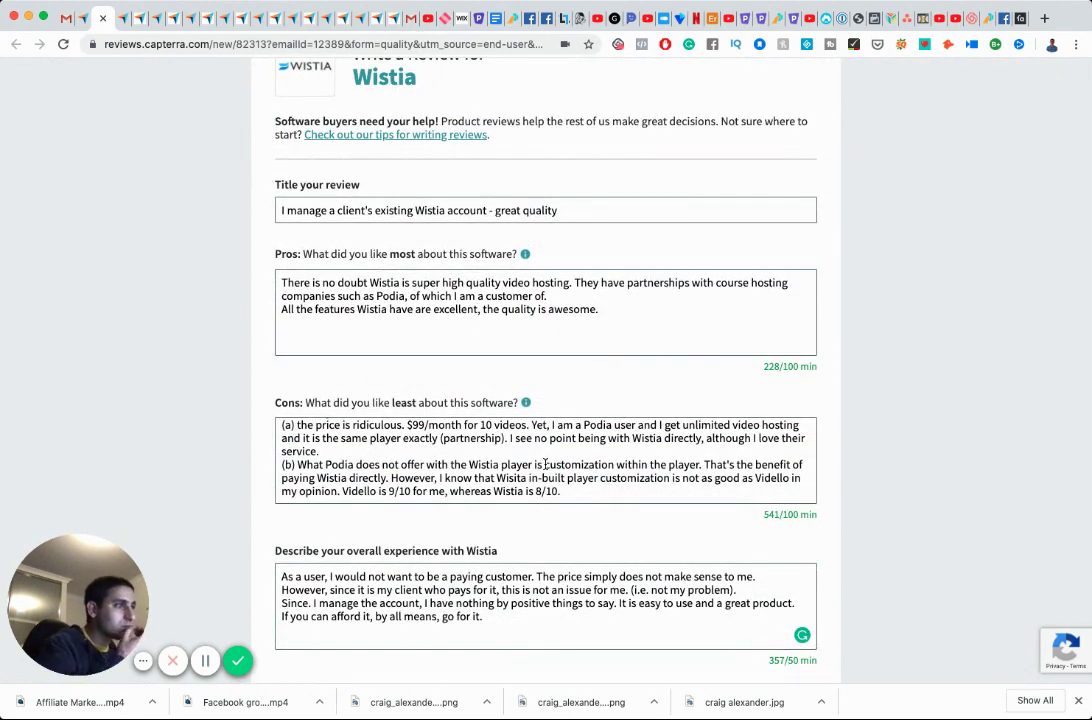
{"action": "scroll", "coordinate": [545, 464], "scroll_direction": "down", "scroll_amount": 1}
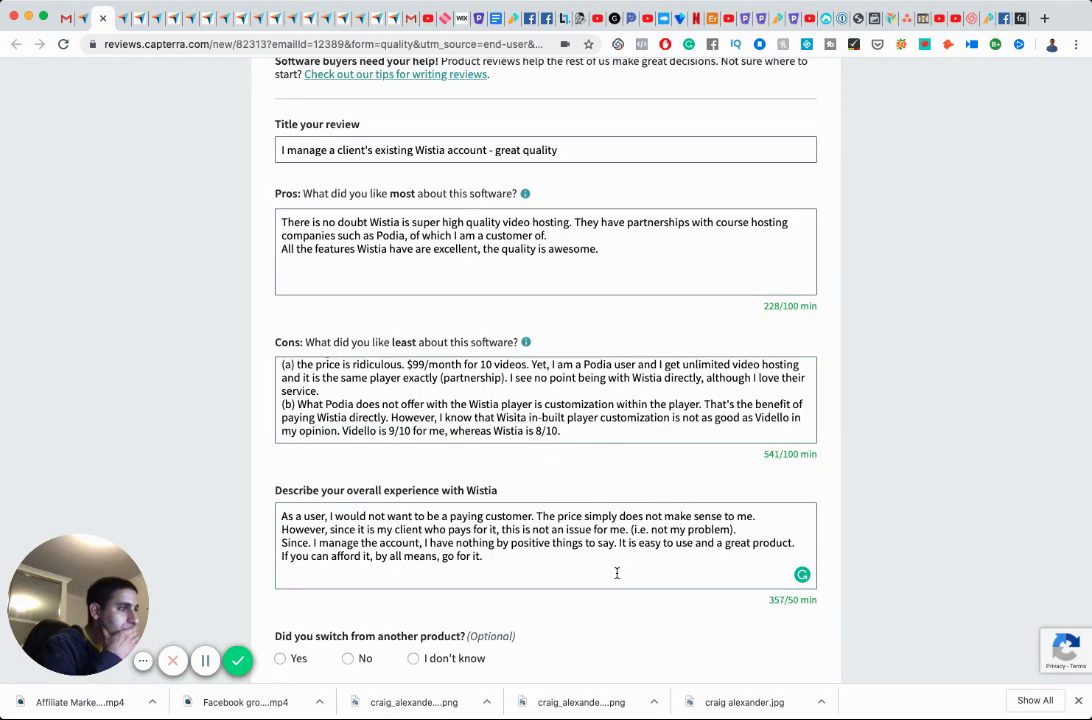
{"action": "scroll", "coordinate": [617, 570], "scroll_direction": "down", "scroll_amount": 1}
{"action": "scroll", "coordinate": [622, 574], "scroll_direction": "down", "scroll_amount": 1}
{"action": "scroll", "coordinate": [626, 570], "scroll_direction": "down", "scroll_amount": 1}
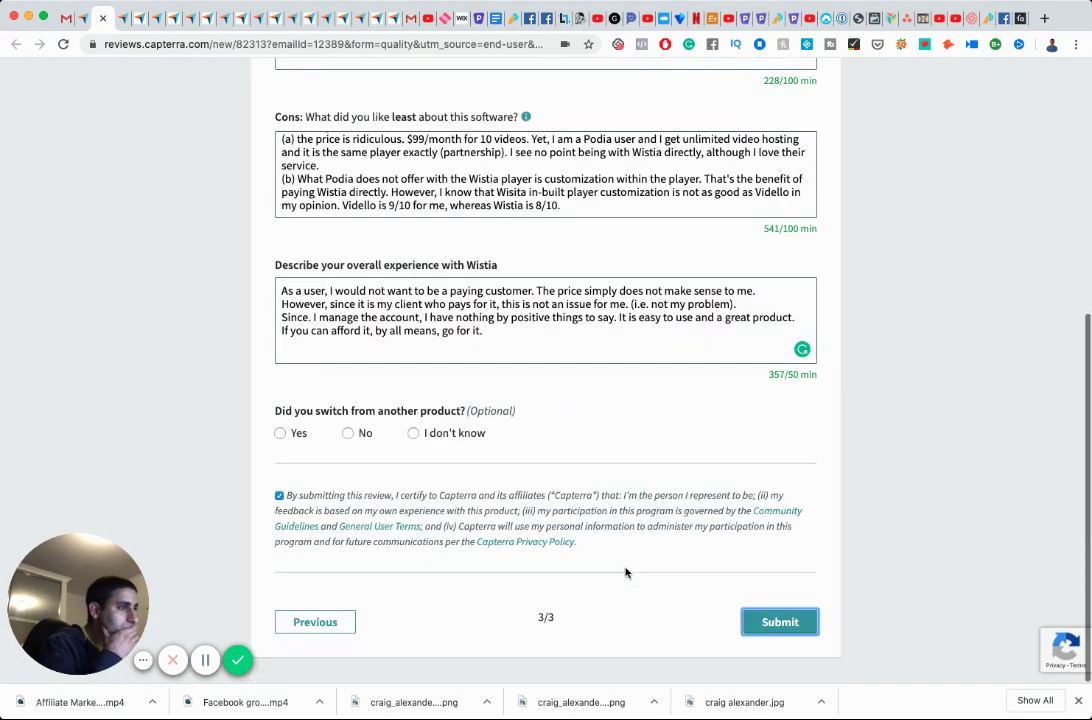
{"action": "left_click", "coordinate": [806, 627]}
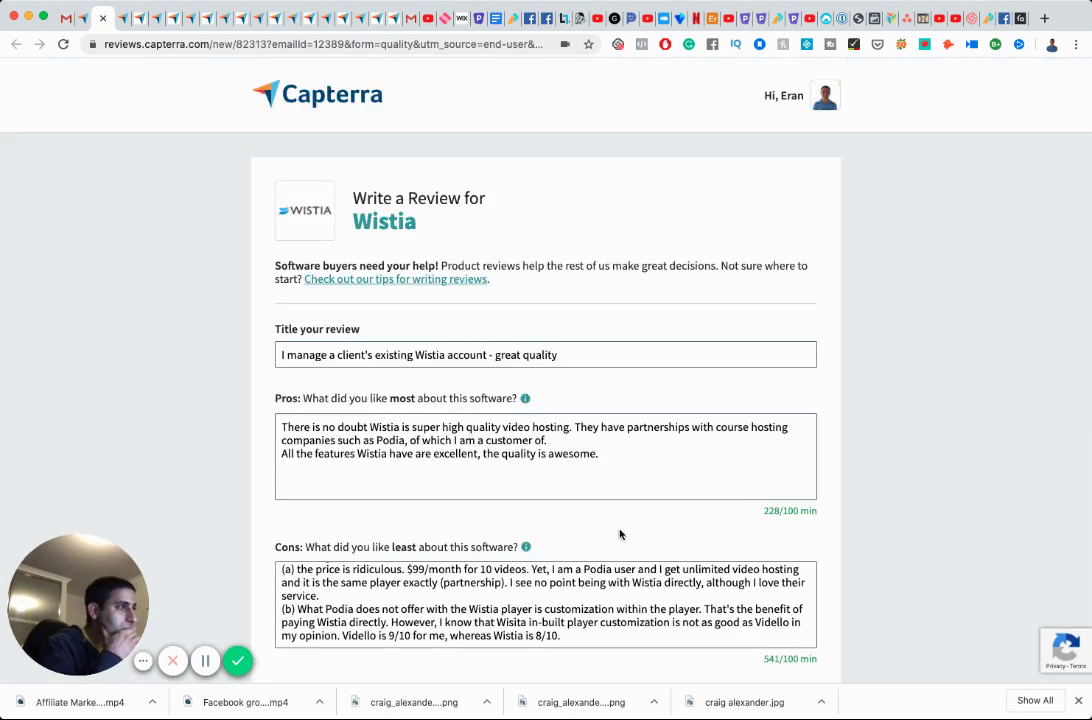
{"action": "scroll", "coordinate": [595, 520], "scroll_direction": "down", "scroll_amount": 5}
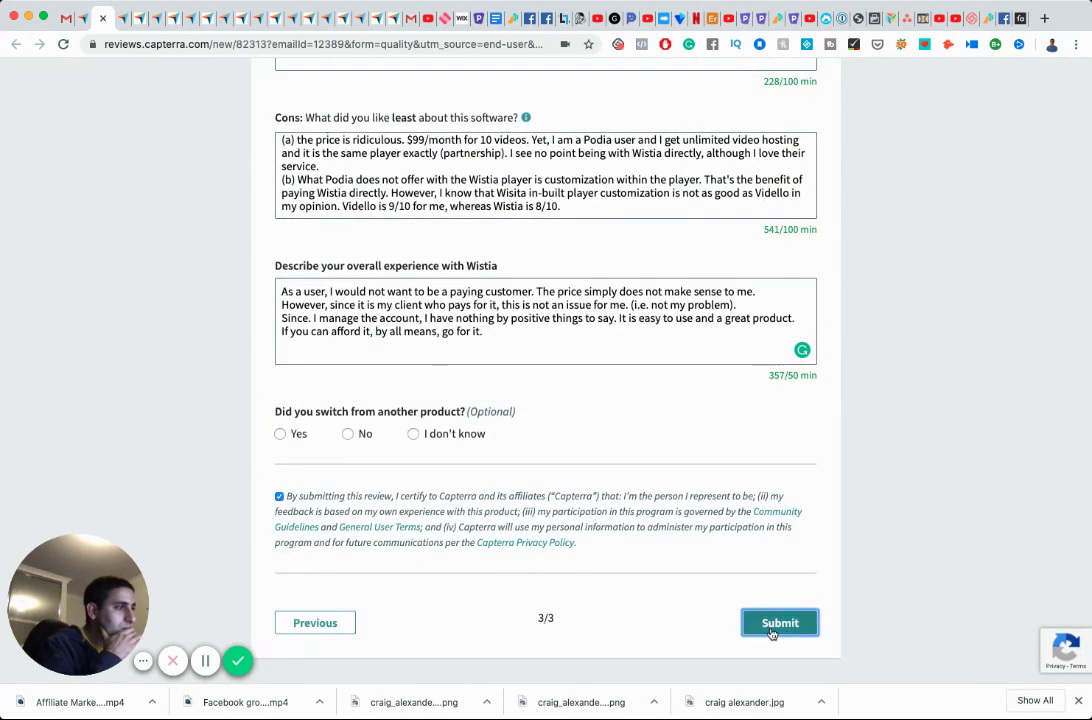
{"action": "left_click", "coordinate": [769, 626]}
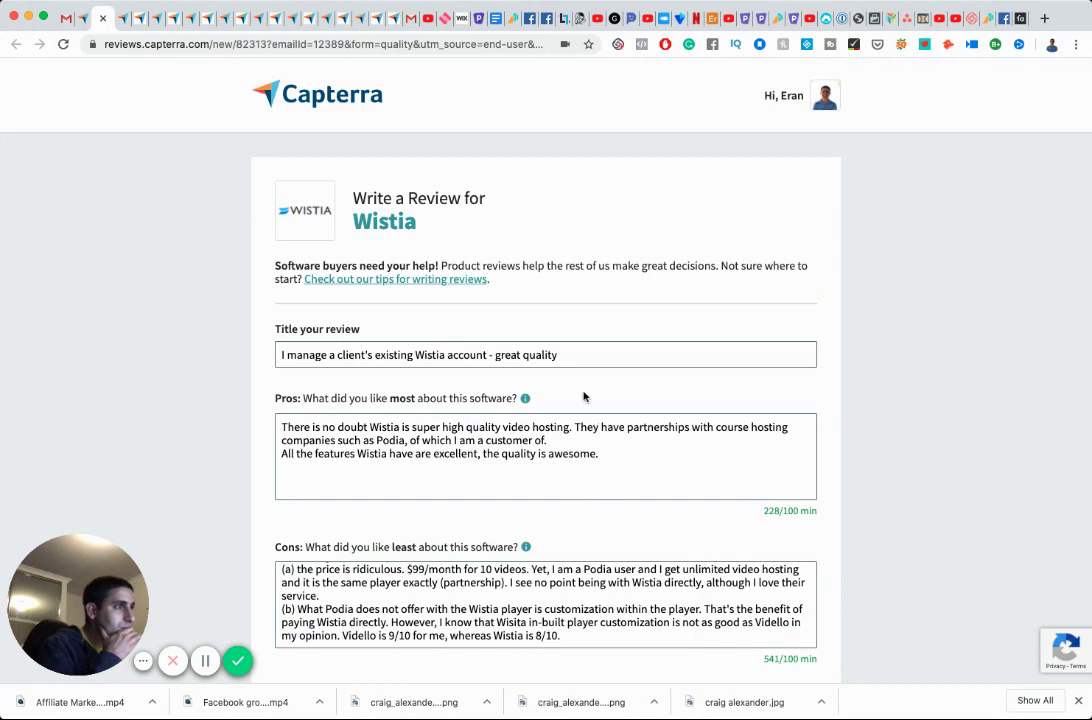
{"action": "left_click", "coordinate": [575, 356]}
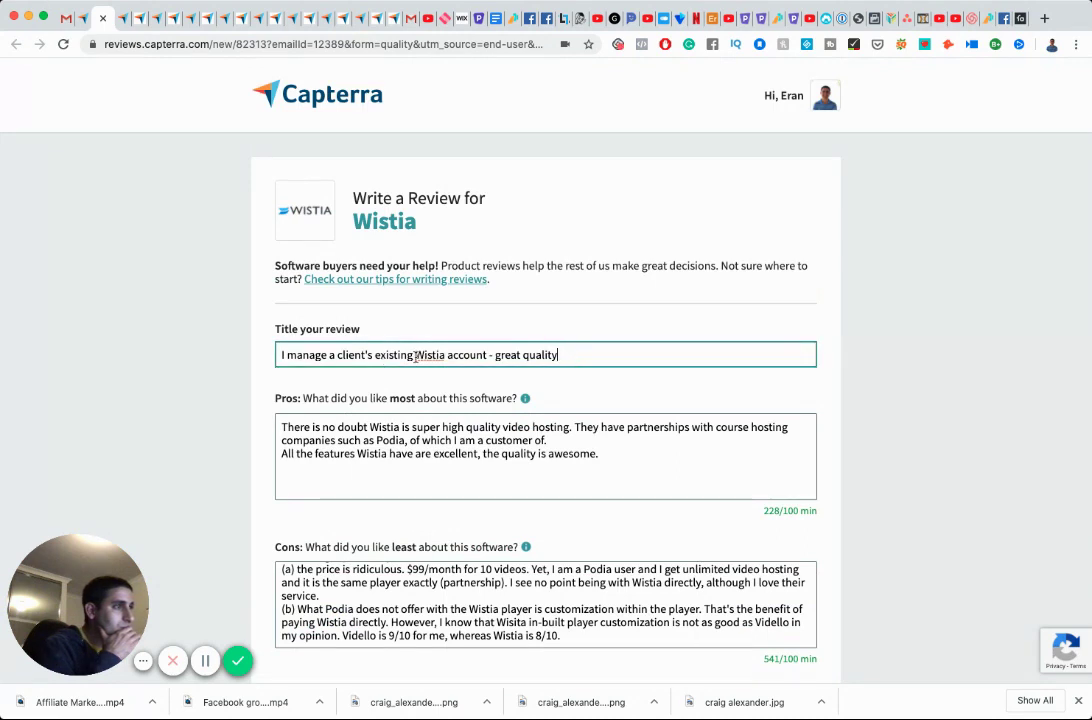
Start a new Pros paragraph after 'customer of.' and hyphenate 'high-quality'.
{"action": "left_click", "coordinate": [487, 442]}
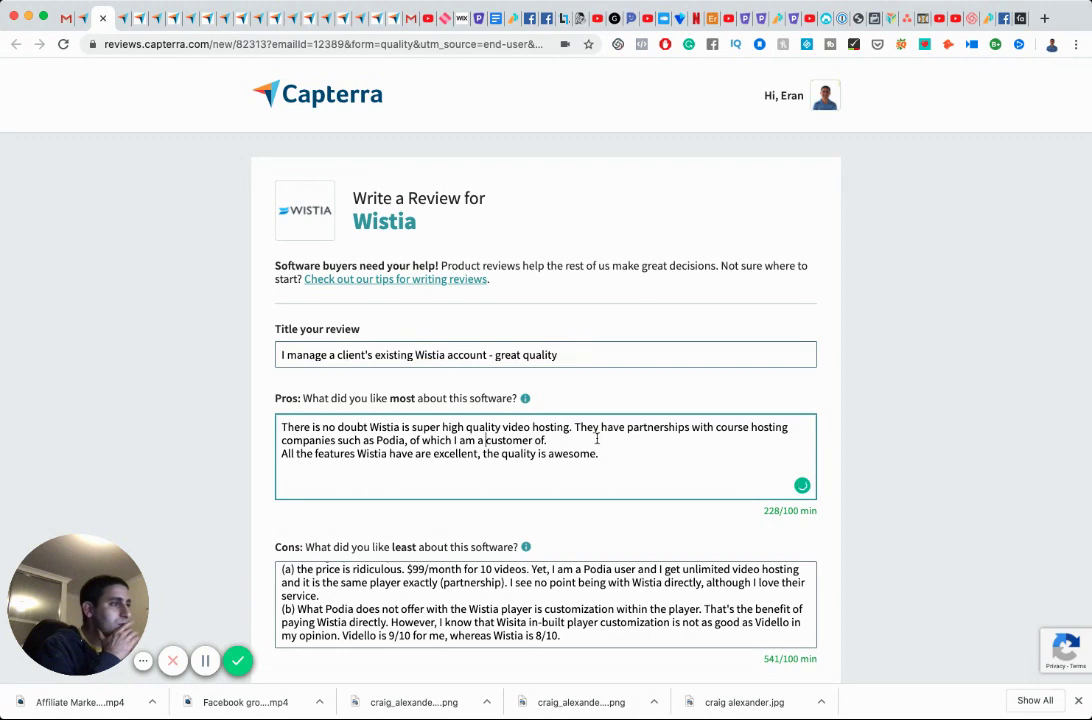
{"action": "left_click", "coordinate": [586, 442]}
{"action": "key", "text": "Return"}
{"action": "scroll", "coordinate": [586, 442], "scroll_direction": "down", "scroll_amount": 1}
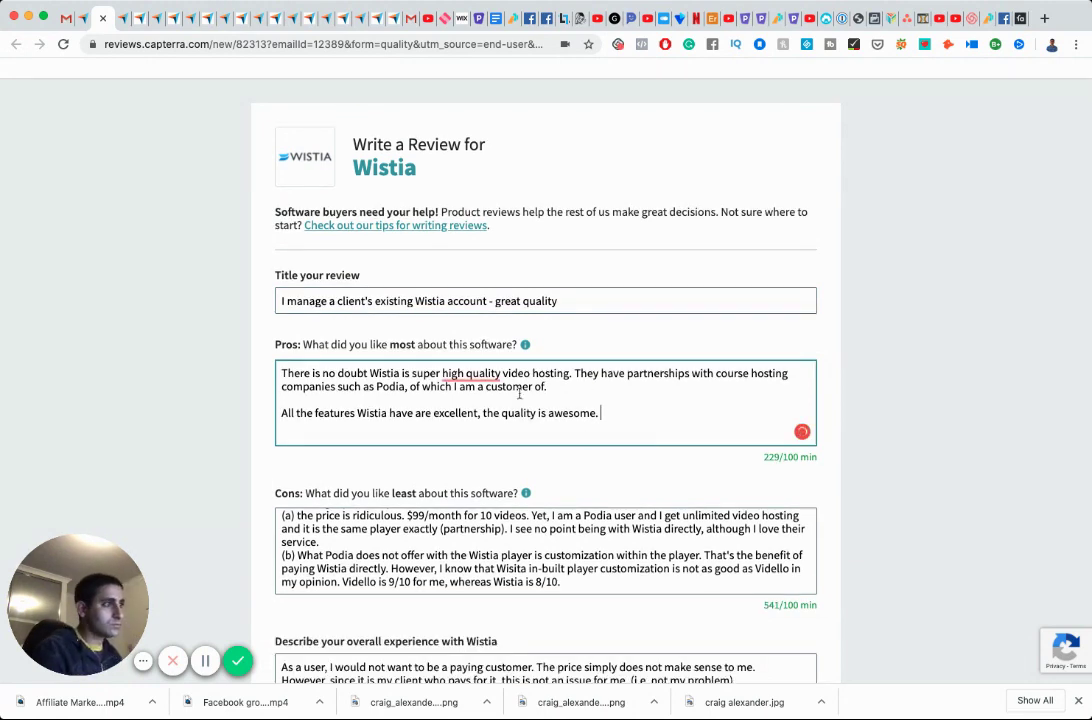
{"action": "mouse_move", "coordinate": [467, 373]}
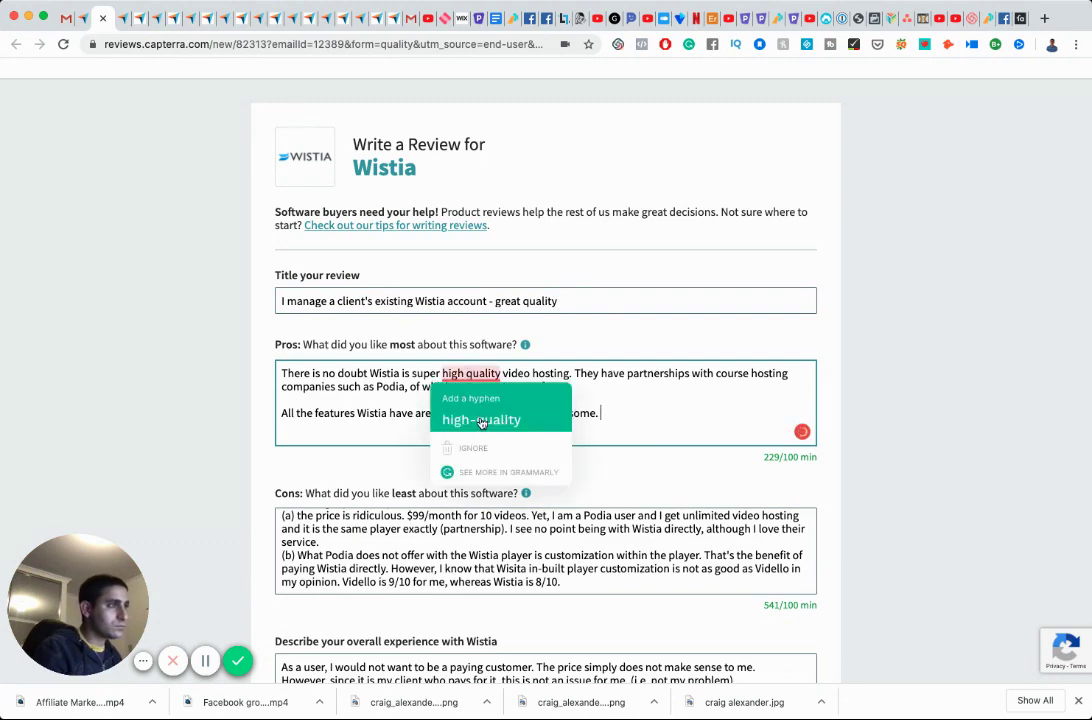
{"action": "left_click", "coordinate": [480, 418]}
{"action": "scroll", "coordinate": [480, 418], "scroll_direction": "down", "scroll_amount": 2}
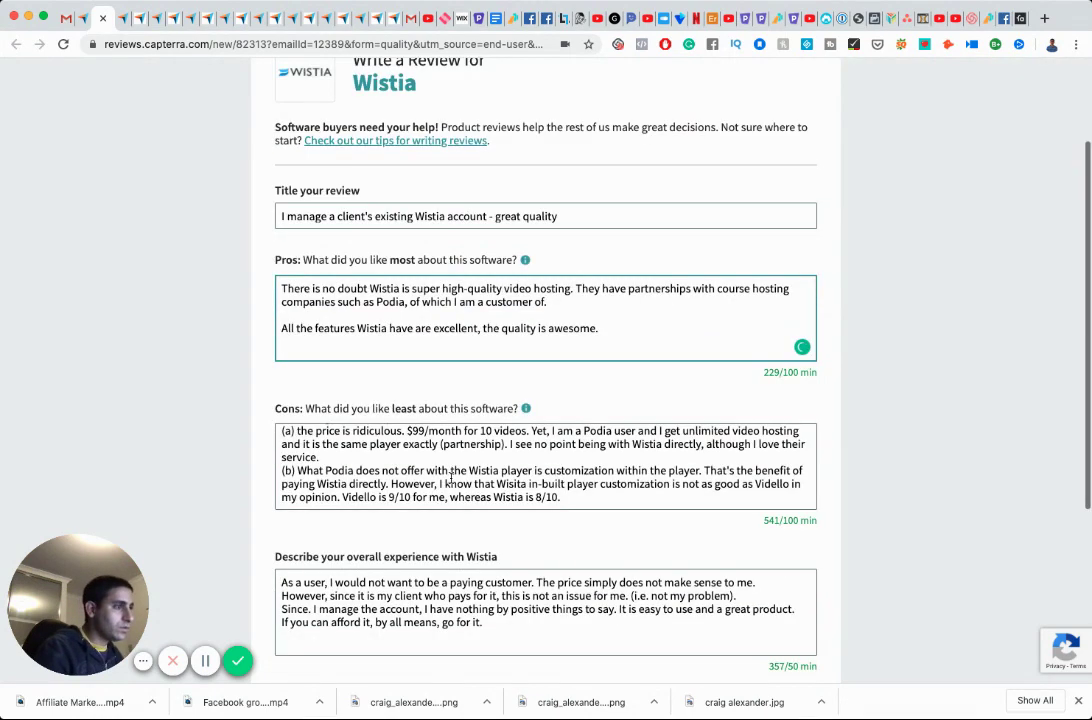
Add blank lines in Cons after 'Two things specifically:' and after 'service.'.
{"action": "left_click", "coordinate": [440, 458]}
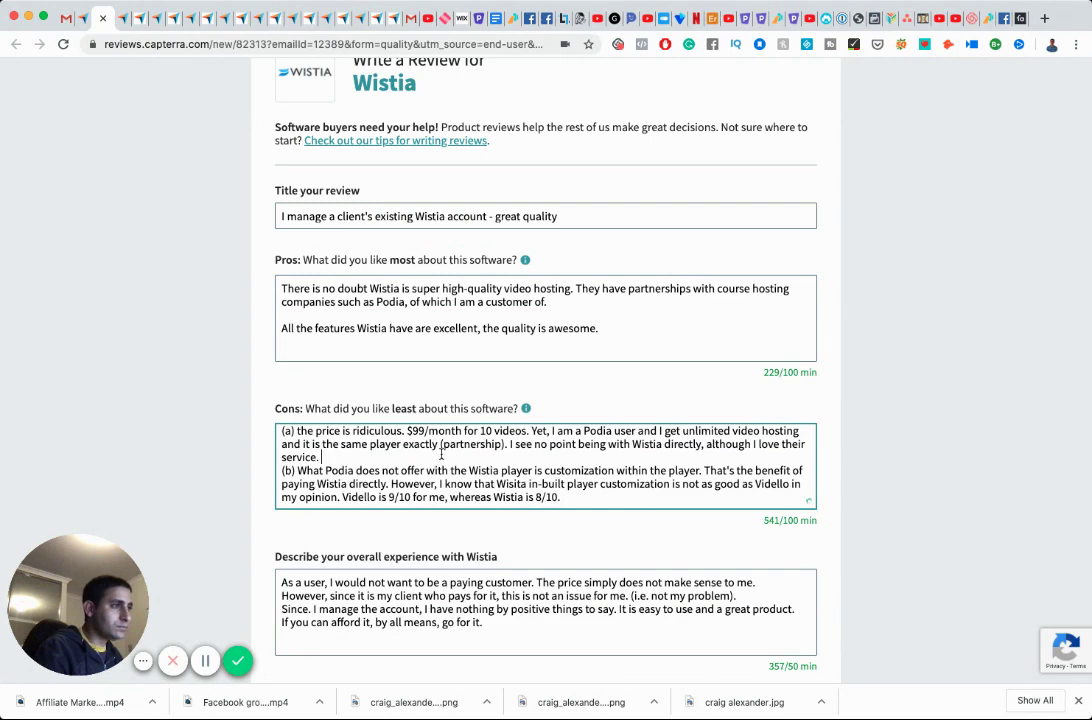
{"action": "scroll", "coordinate": [440, 445], "scroll_direction": "up", "scroll_amount": 1}
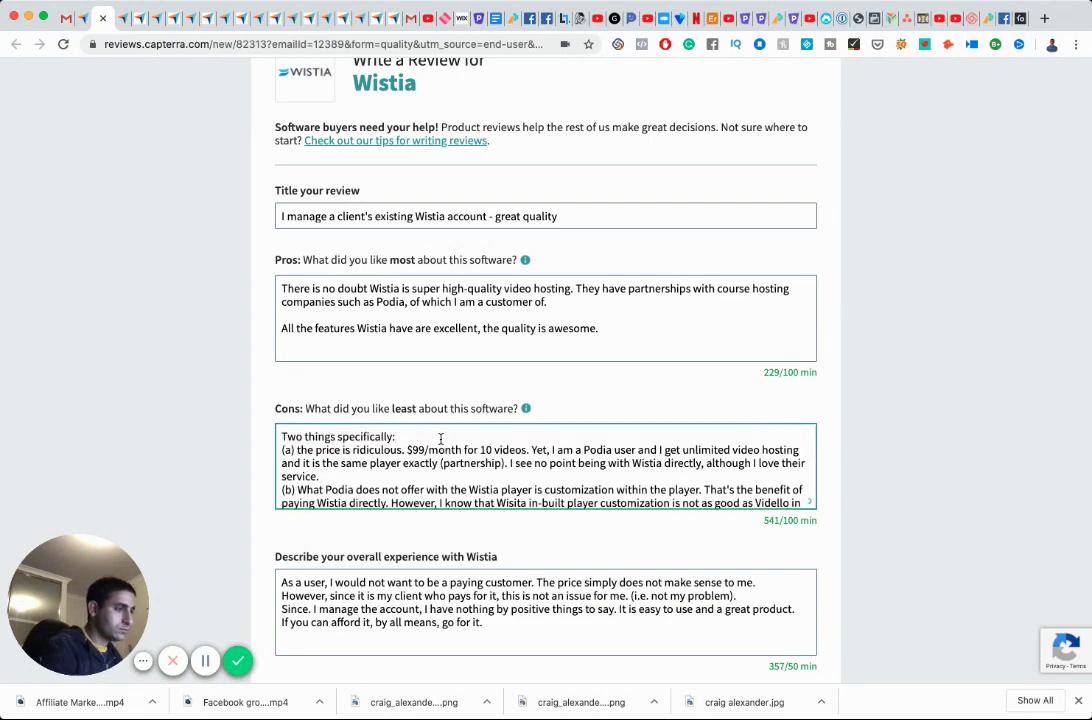
{"action": "left_click", "coordinate": [440, 438]}
{"action": "key", "text": "Return"}
{"action": "left_click", "coordinate": [440, 488]}
{"action": "key", "text": "Return"}
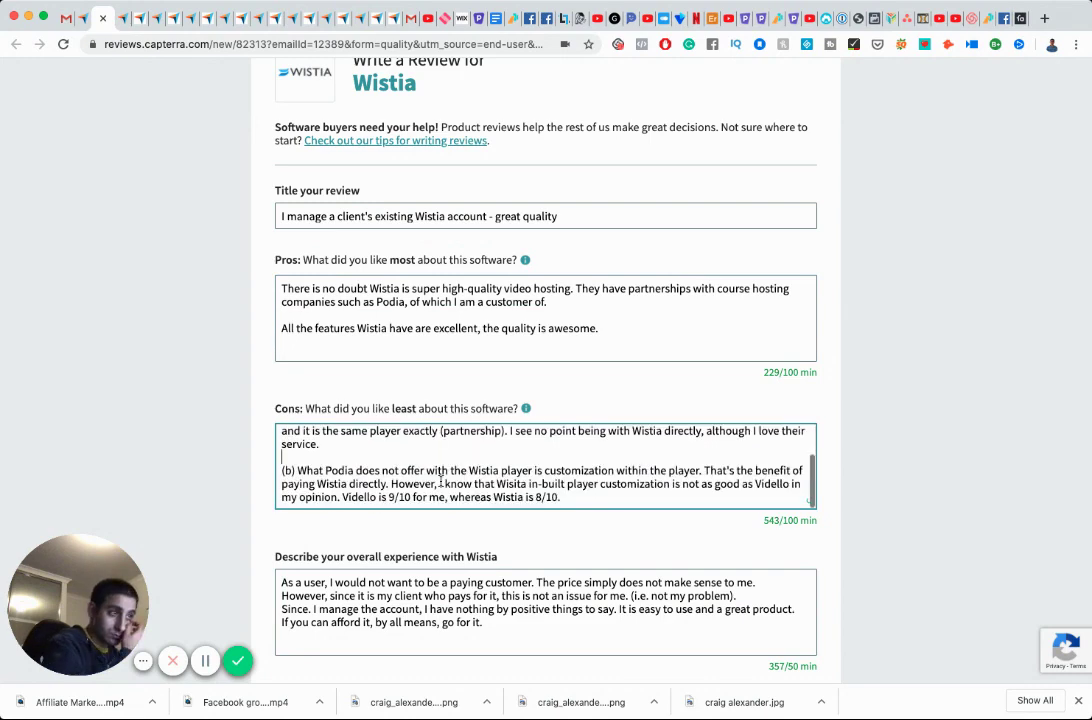
{"action": "scroll", "coordinate": [440, 481], "scroll_direction": "down", "scroll_amount": 5}
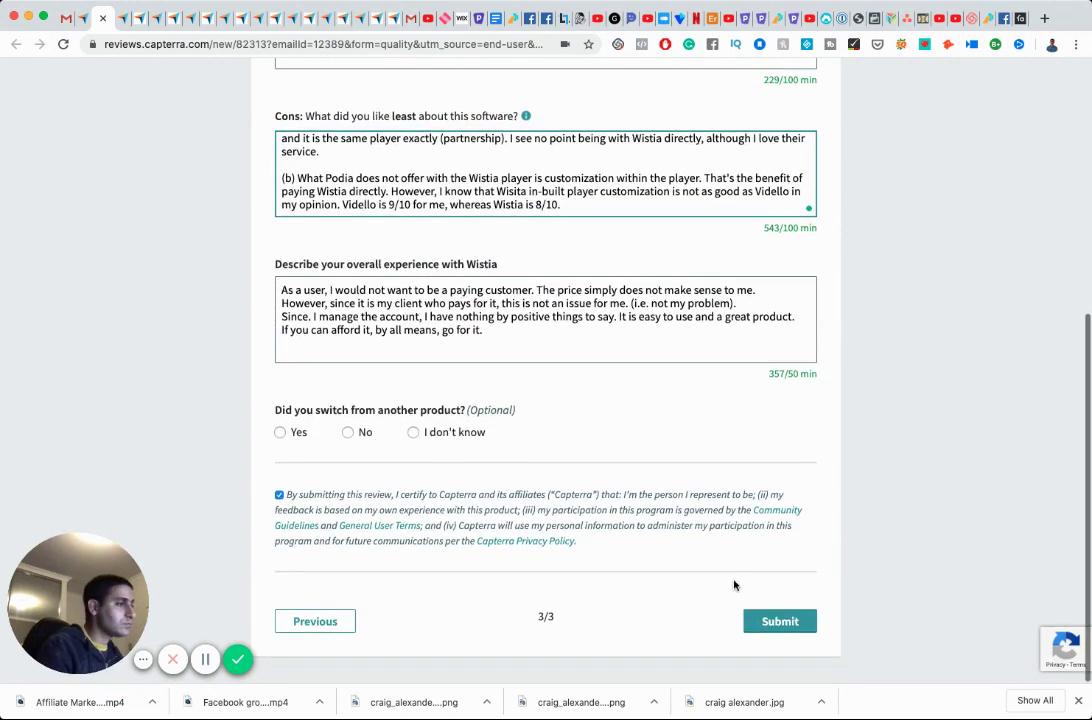
{"action": "left_click", "coordinate": [780, 622]}
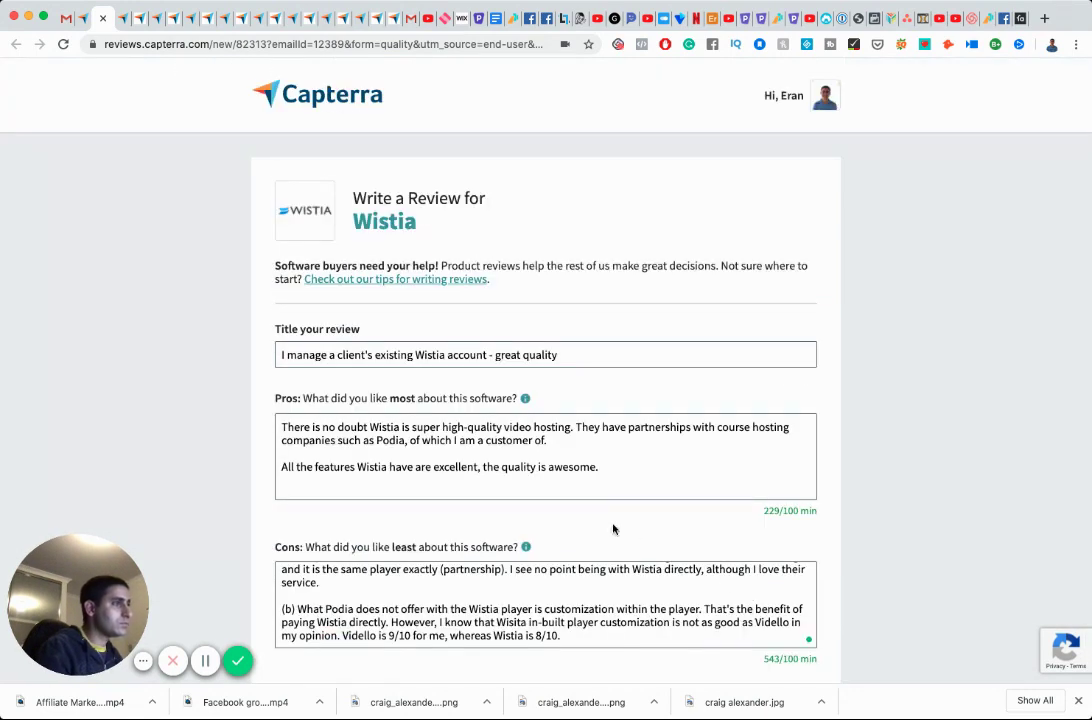
{"action": "scroll", "coordinate": [718, 538], "scroll_direction": "down", "scroll_amount": 8}
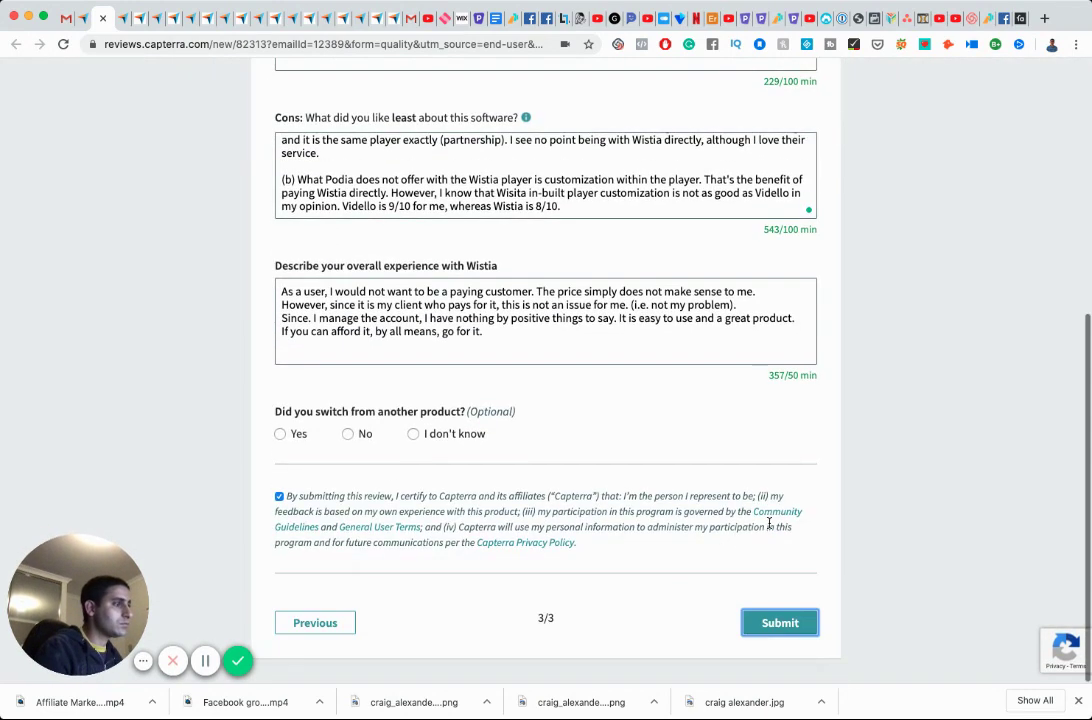
{"action": "left_click", "coordinate": [780, 622]}
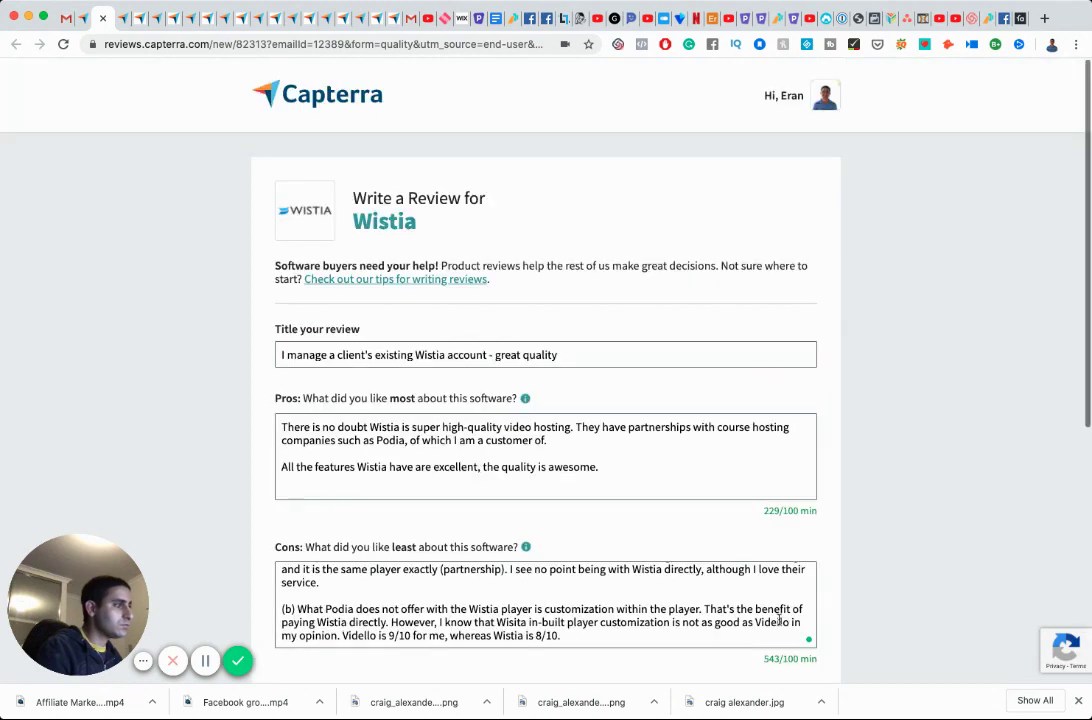
{"action": "scroll", "coordinate": [497, 527], "scroll_direction": "down", "scroll_amount": 5}
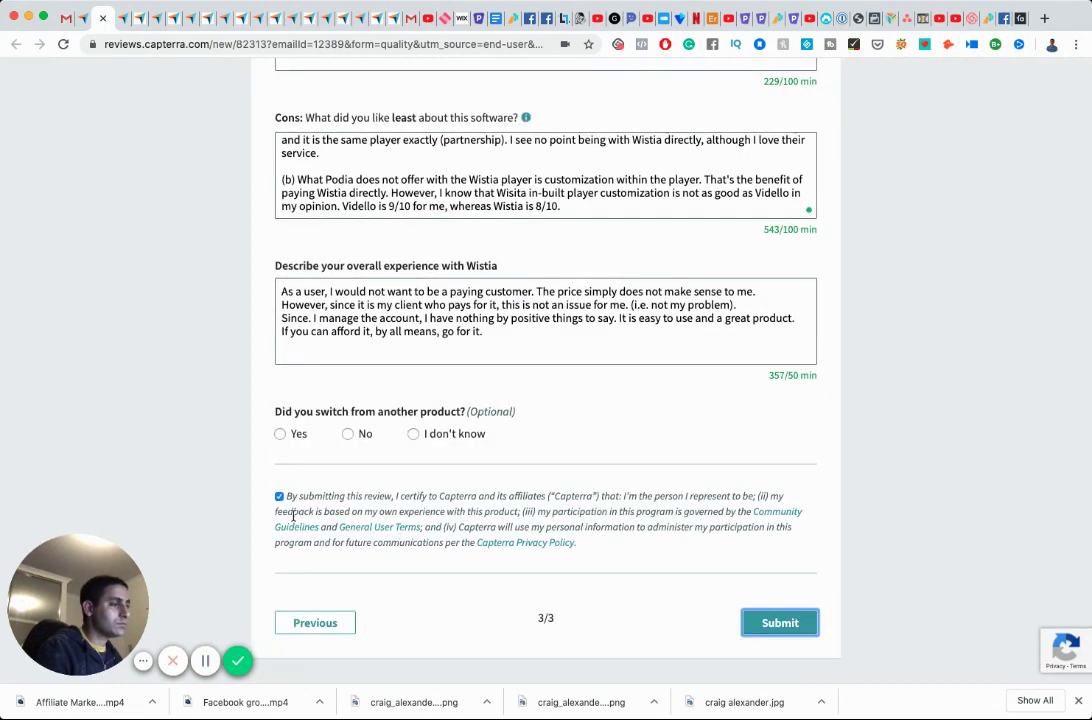
{"action": "left_click", "coordinate": [316, 623]}
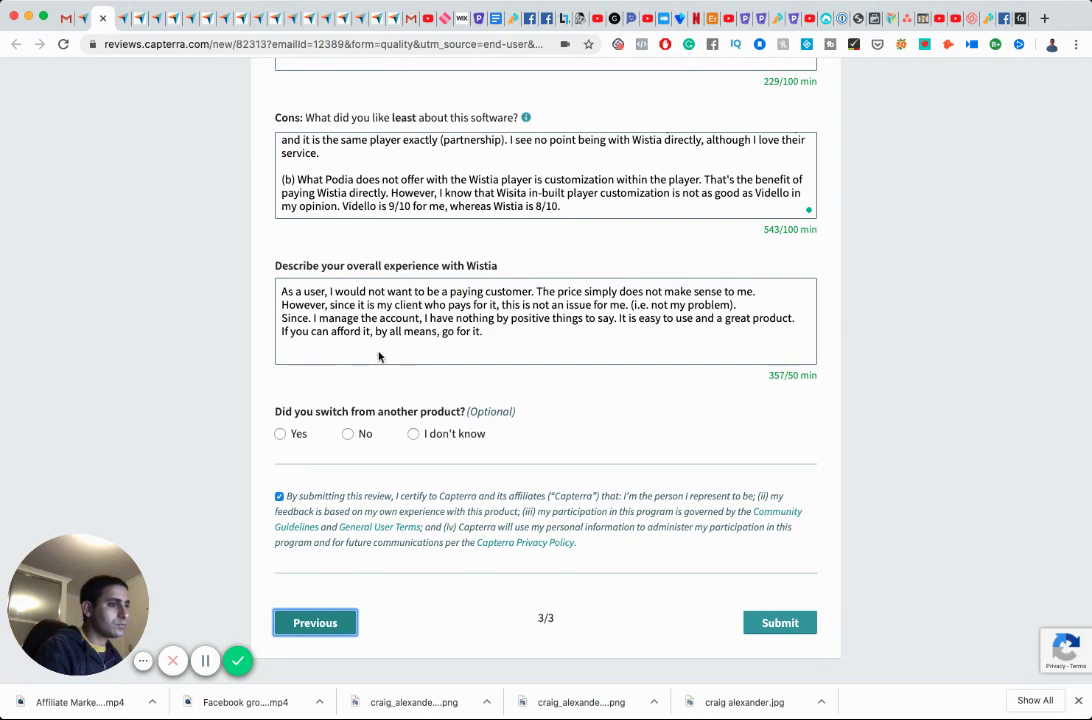
{"action": "scroll", "coordinate": [432, 400], "scroll_direction": "down", "scroll_amount": 1}
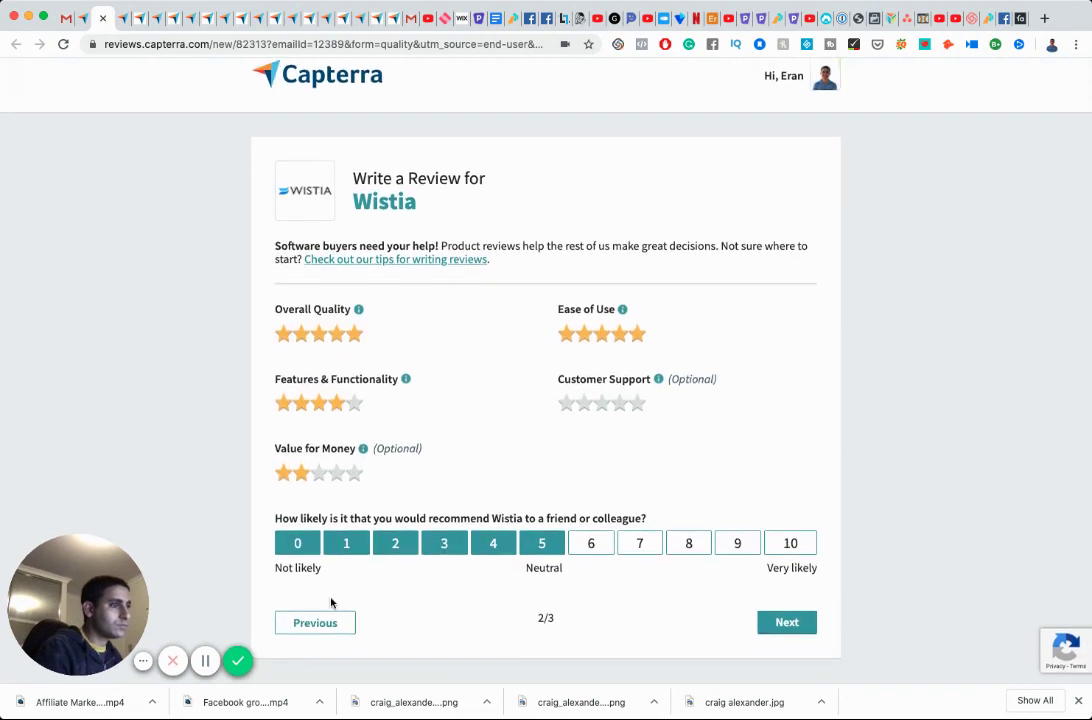
{"action": "left_click", "coordinate": [330, 622]}
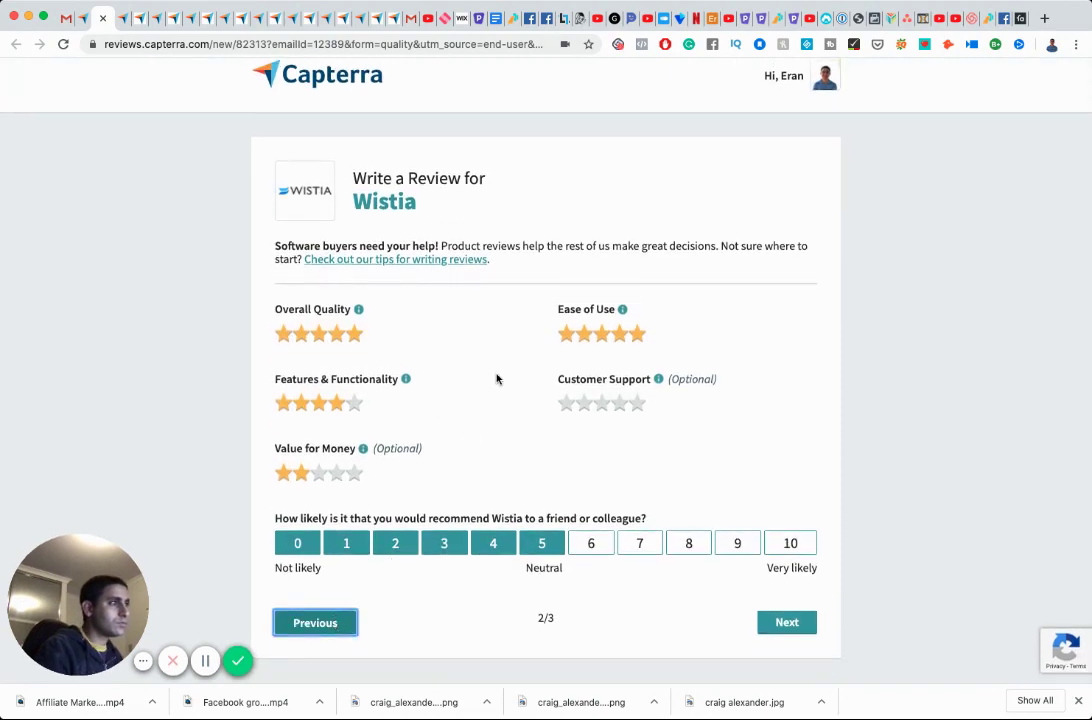
{"action": "scroll", "coordinate": [497, 380], "scroll_direction": "down", "scroll_amount": 3}
{"action": "scroll", "coordinate": [497, 380], "scroll_direction": "down", "scroll_amount": 1}
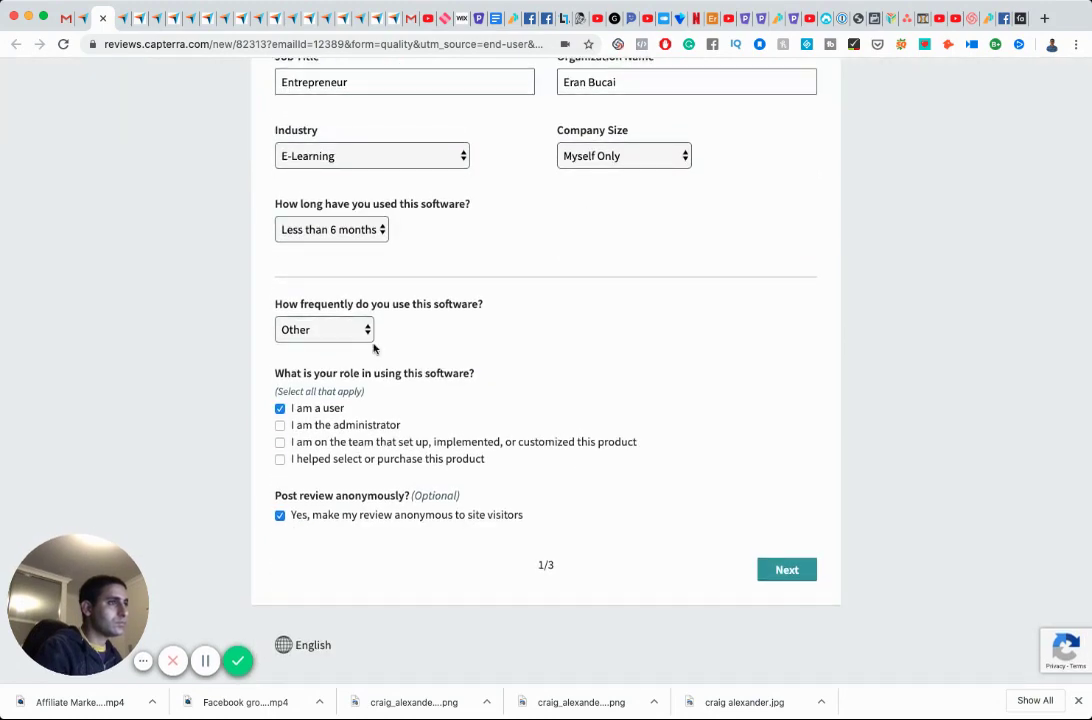
{"action": "left_click", "coordinate": [787, 572]}
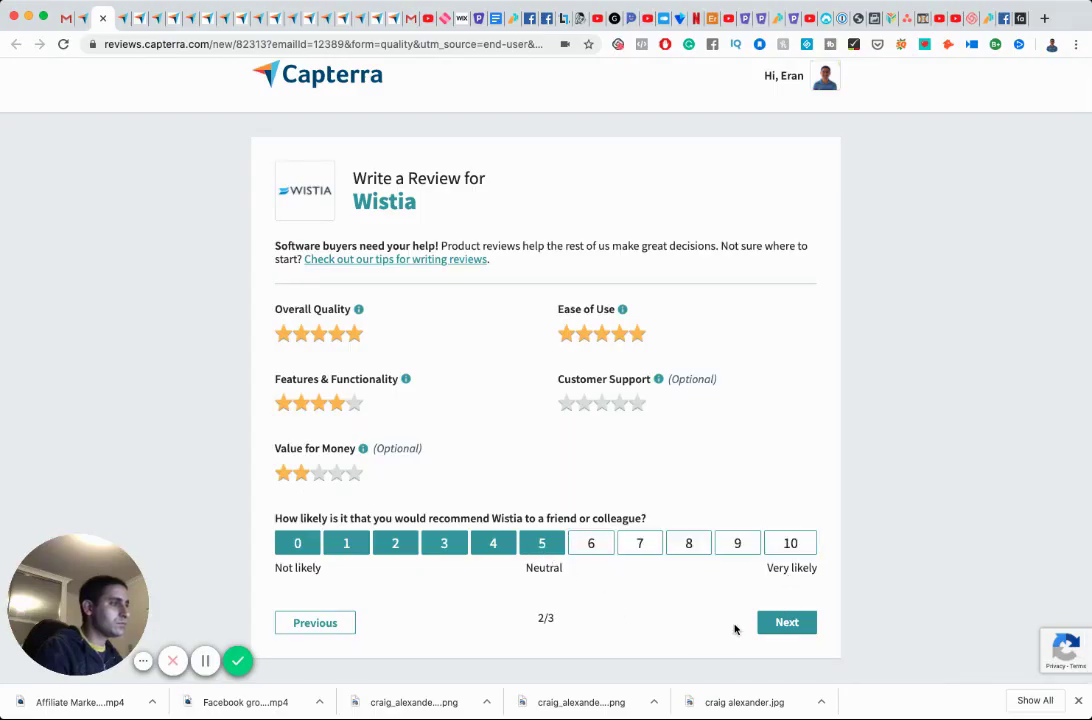
{"action": "left_click", "coordinate": [790, 623]}
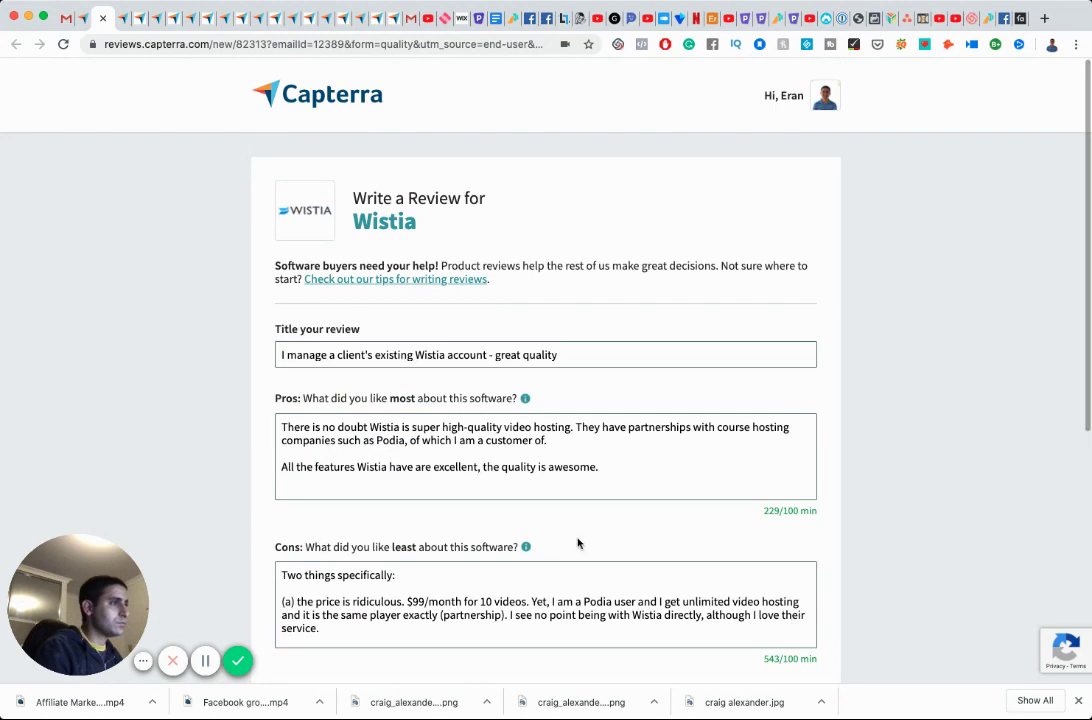
{"action": "scroll", "coordinate": [578, 541], "scroll_direction": "down", "scroll_amount": 5}
Tick the review certification and type the overall-experience paragraph about the price not making sense.
{"action": "left_click", "coordinate": [470, 427]}
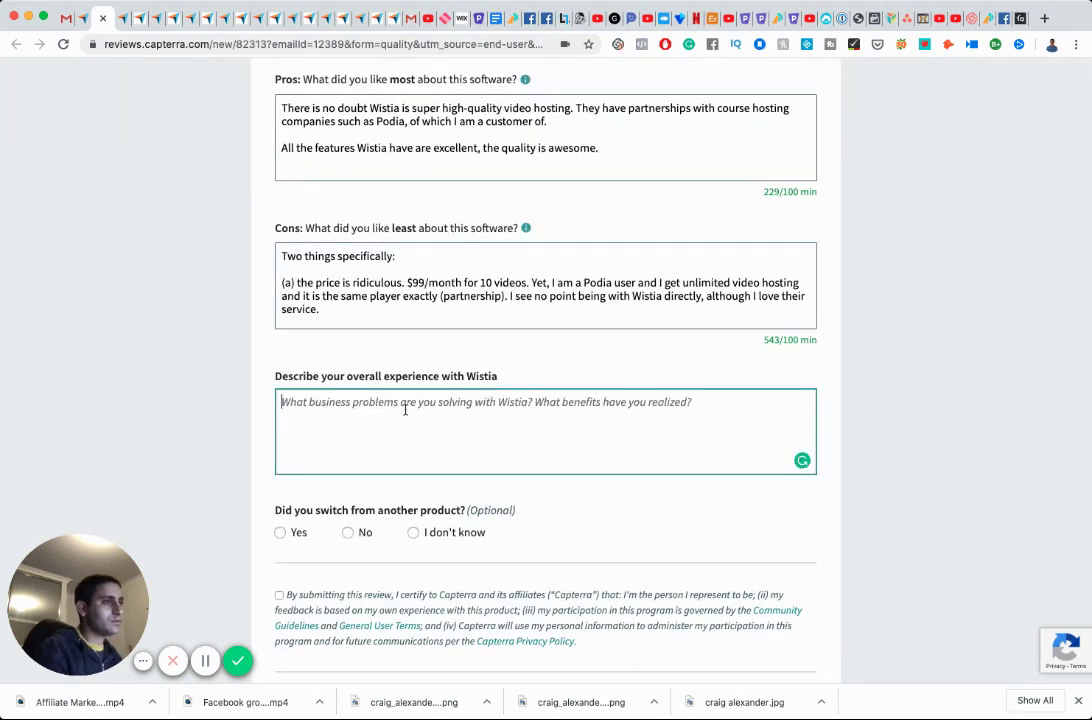
{"action": "scroll", "coordinate": [405, 408], "scroll_direction": "down", "scroll_amount": 2}
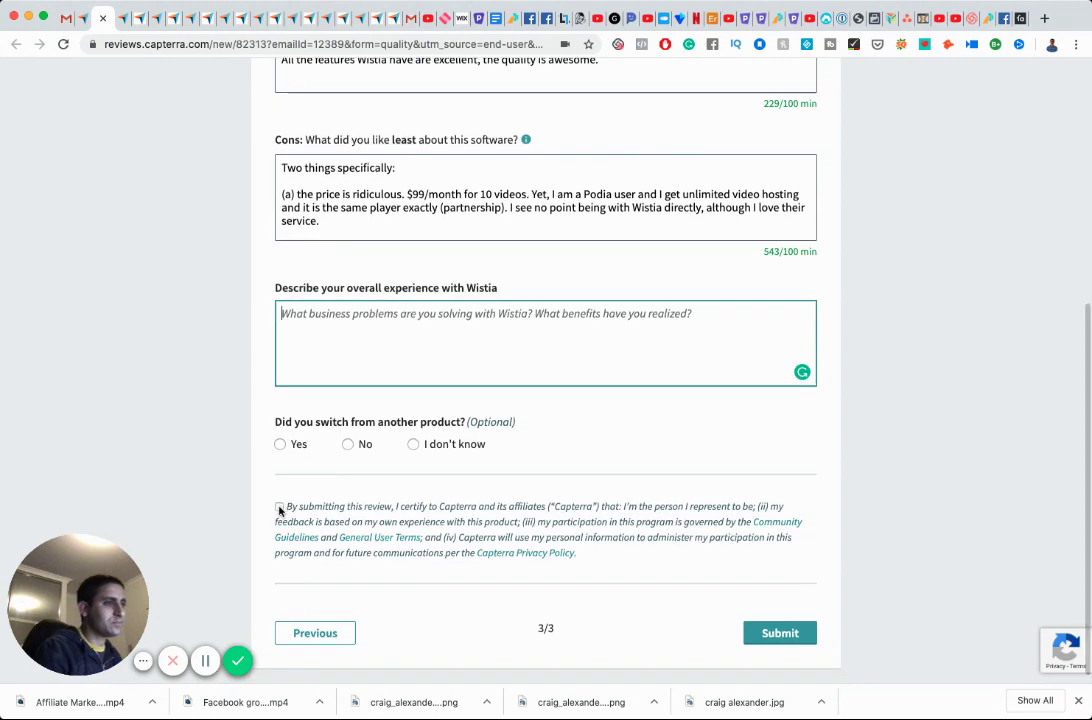
{"action": "left_click", "coordinate": [280, 508]}
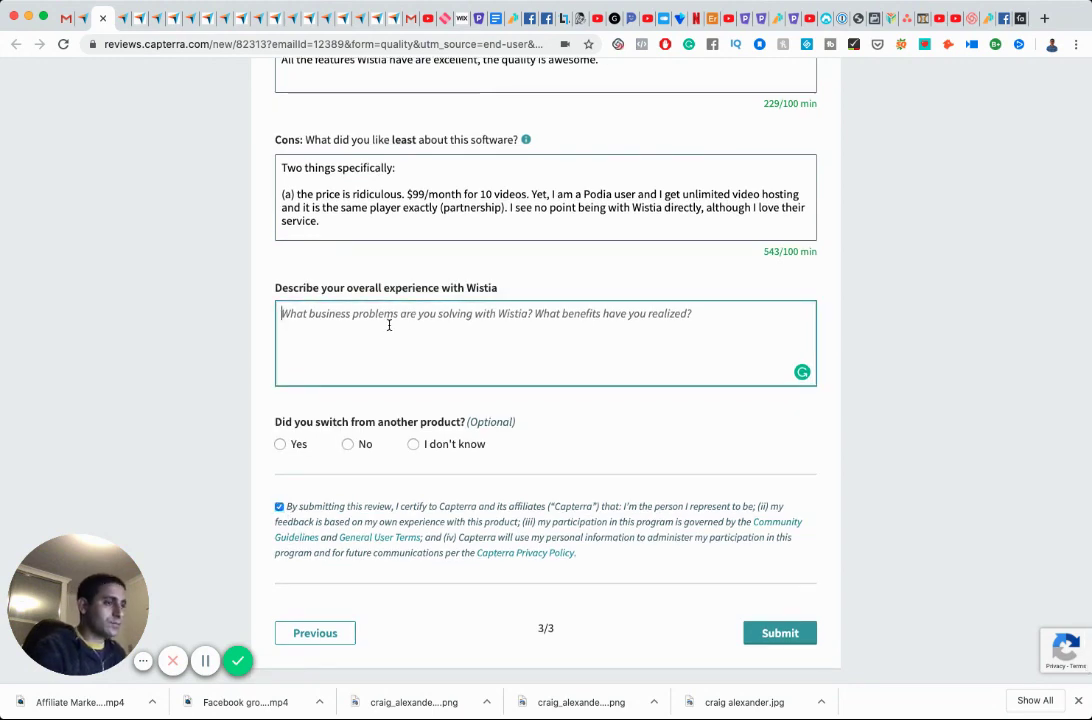
{"action": "type", "text": "The price si"}
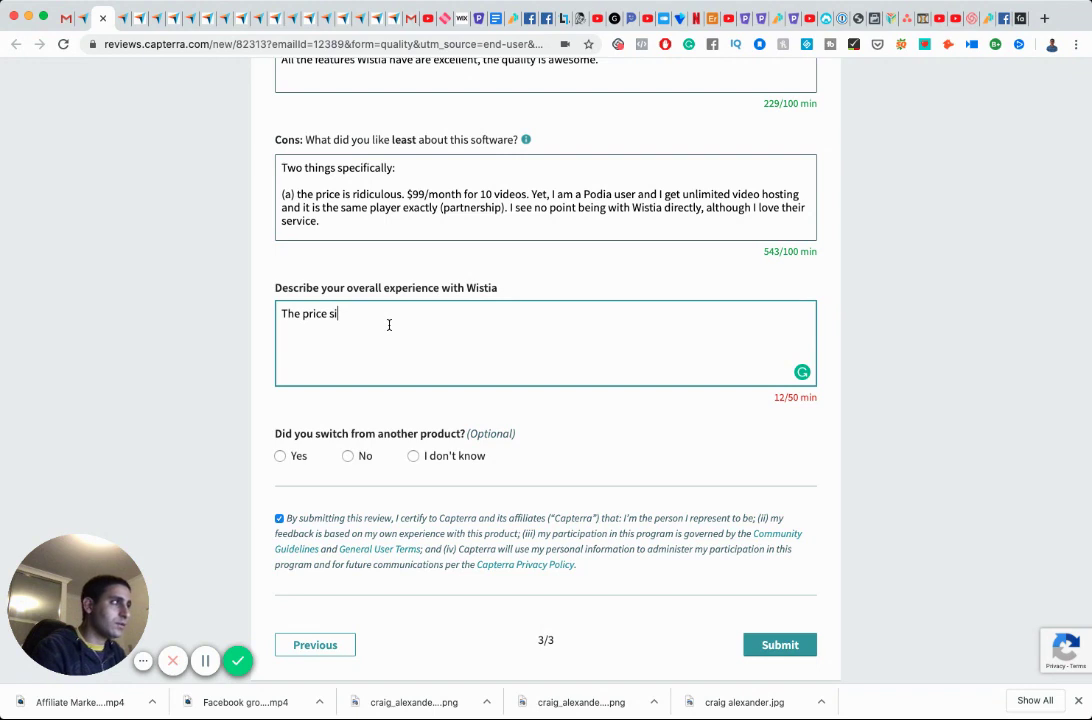
{"action": "type", "text": "mply does not make sense to me.B"}
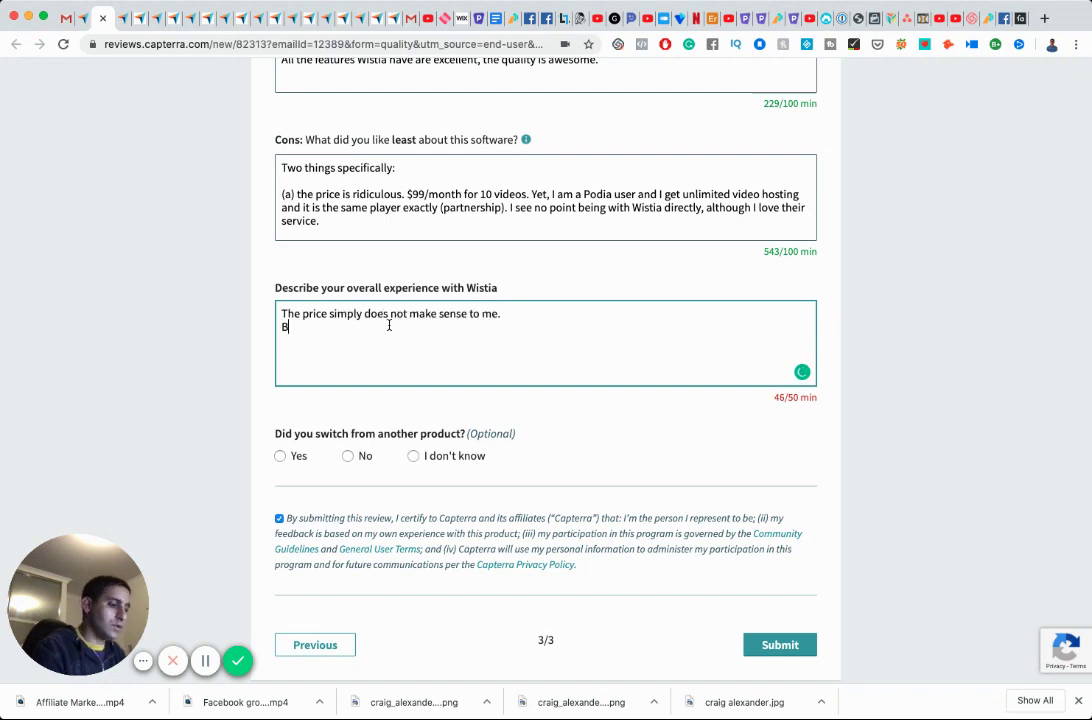
{"action": "type", "text": "ut since I am"}
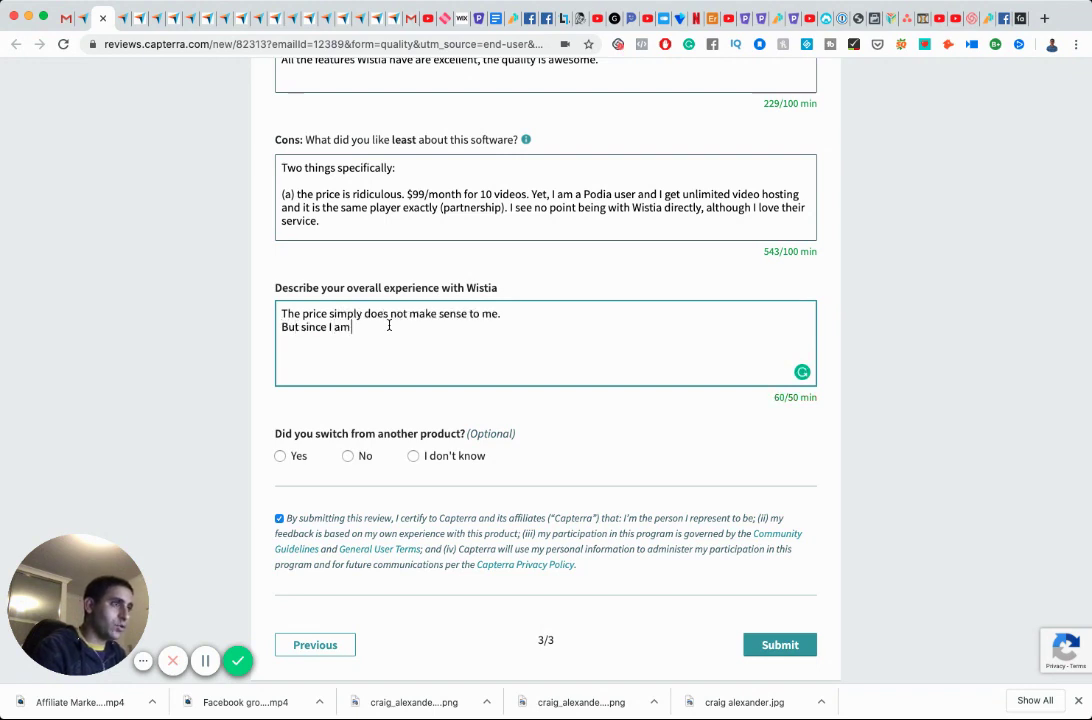
{"action": "type", "text": " not the one paying f"}
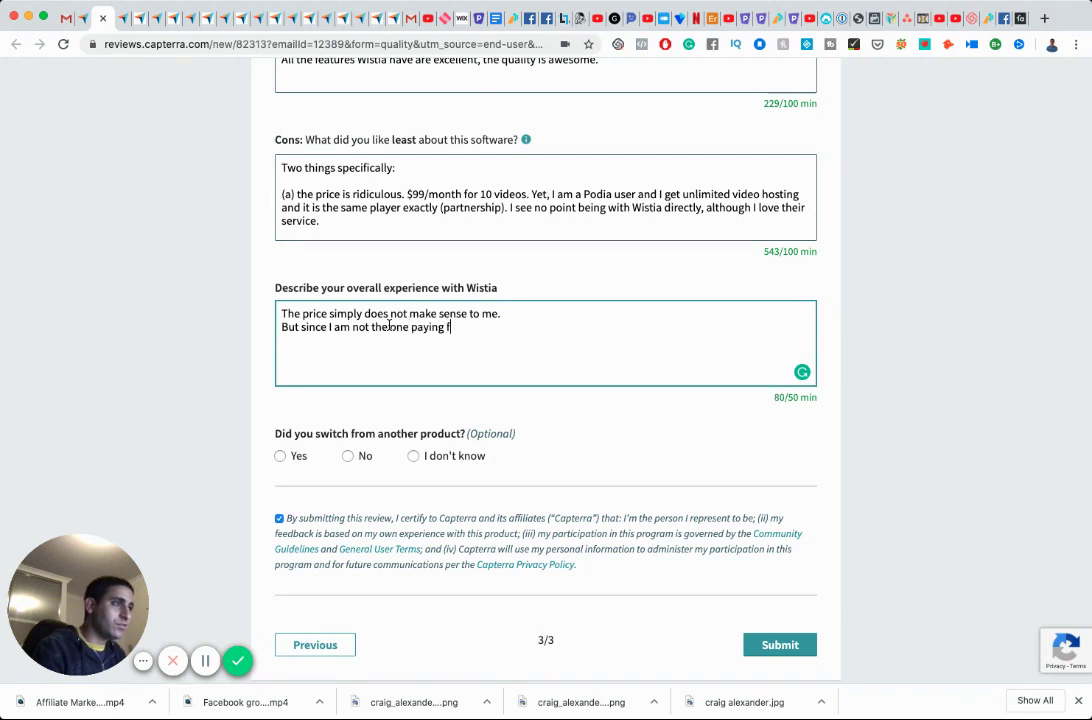
{"action": "type", "text": "or it, it is not "}
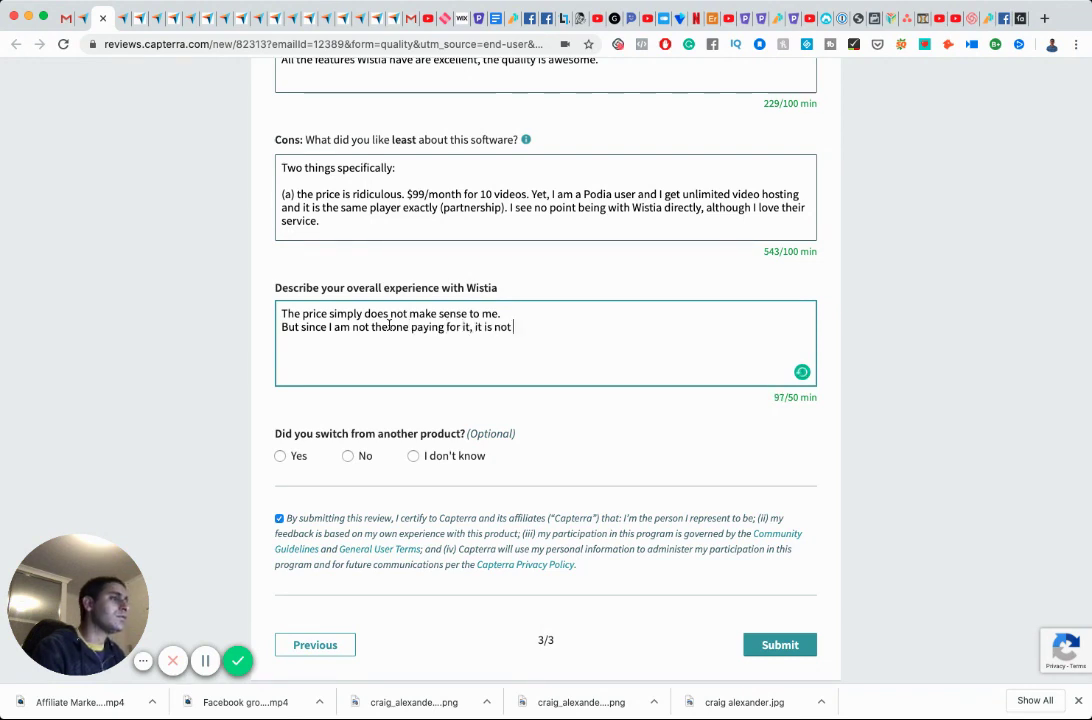
{"action": "type", "text": "a concern. "}
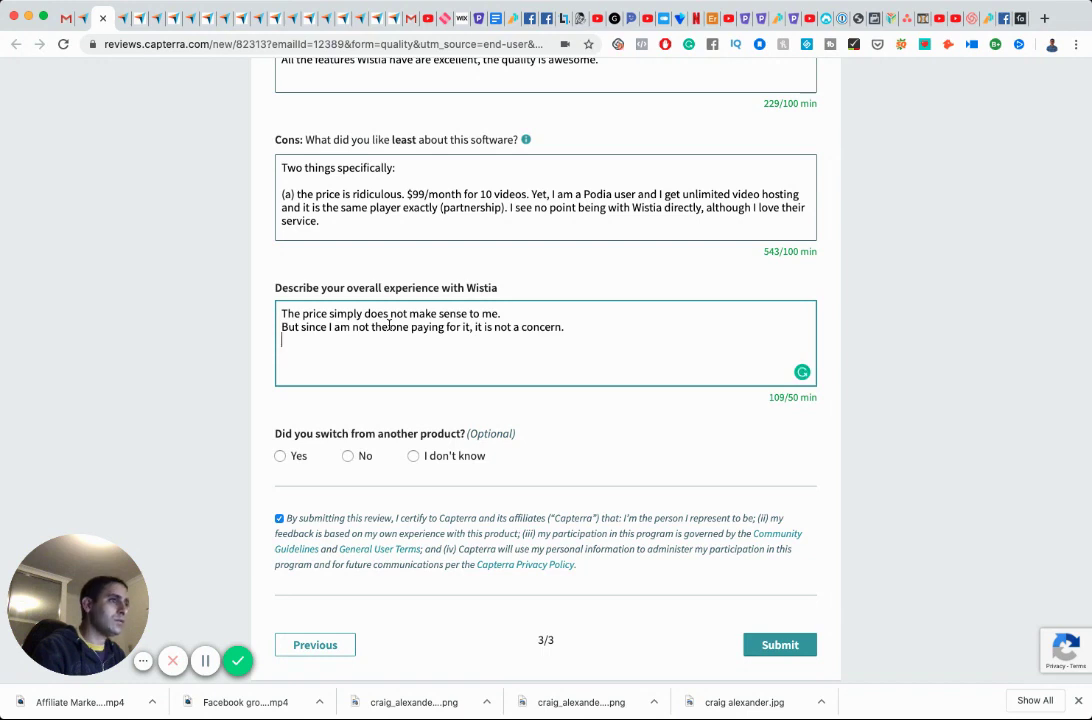
{"action": "type", "text": "If"}
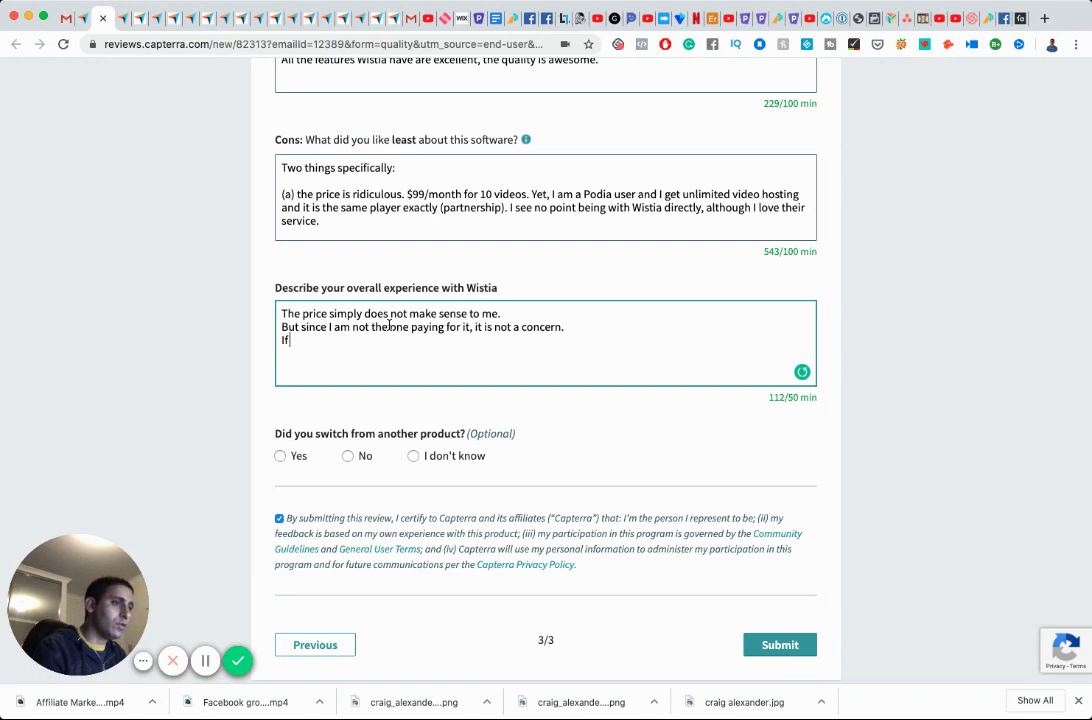
{"action": "type", "text": " you can afford it, great - it is an e"}
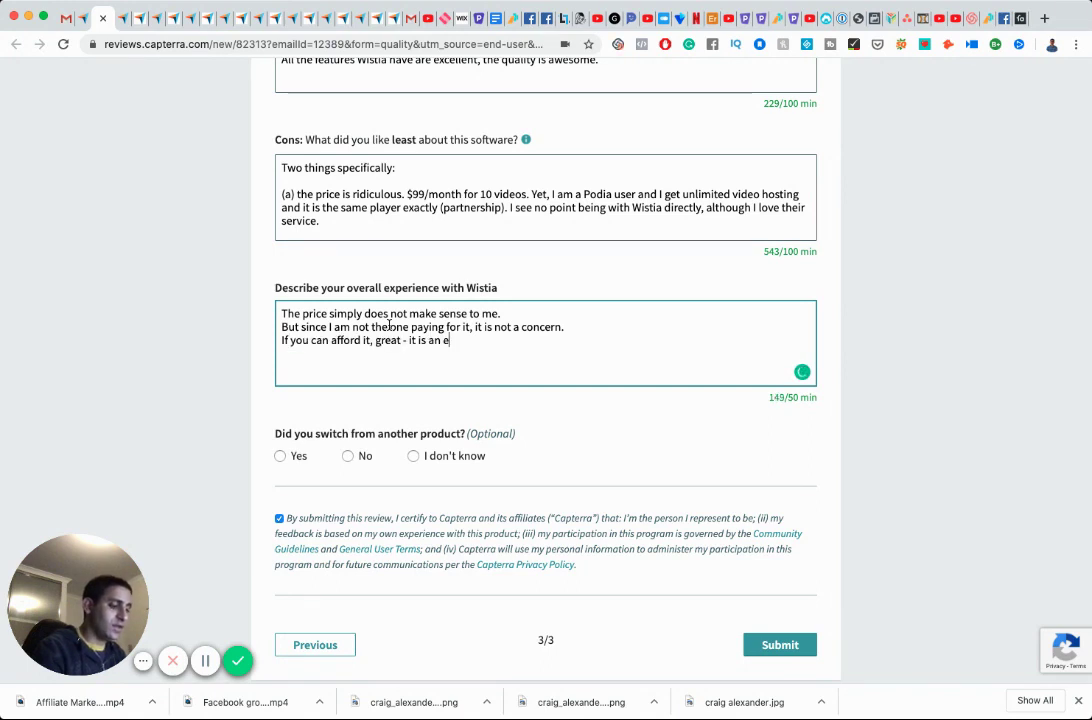
{"action": "type", "text": "xcellent quality softw"}
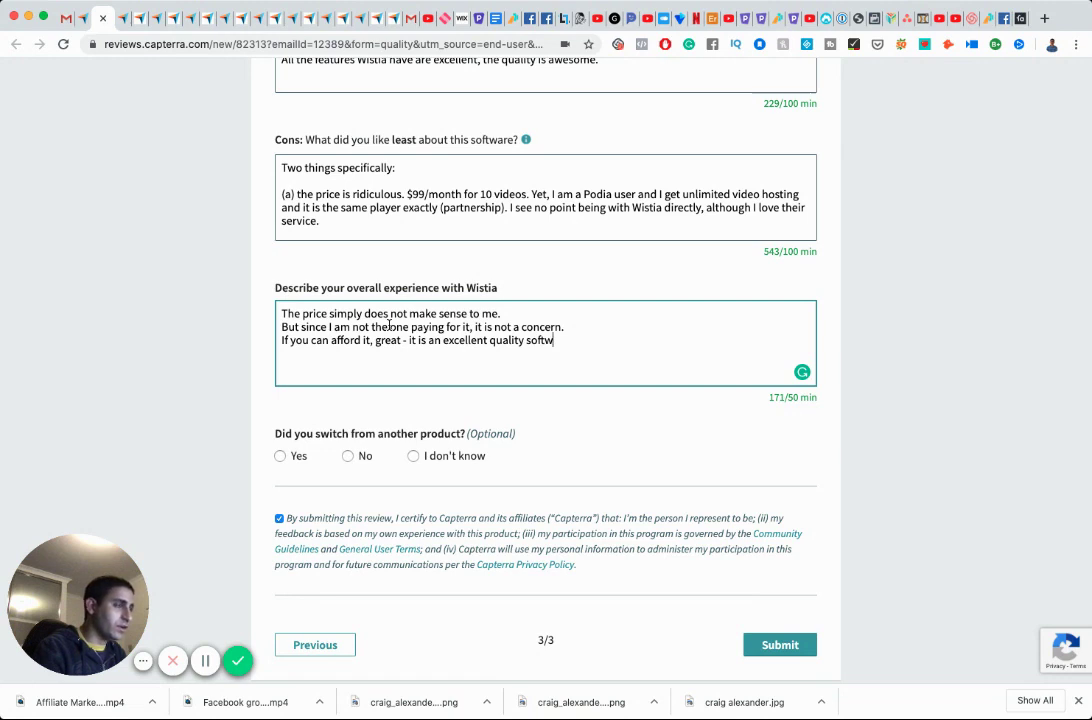
{"action": "type", "text": "are and video hosting."}
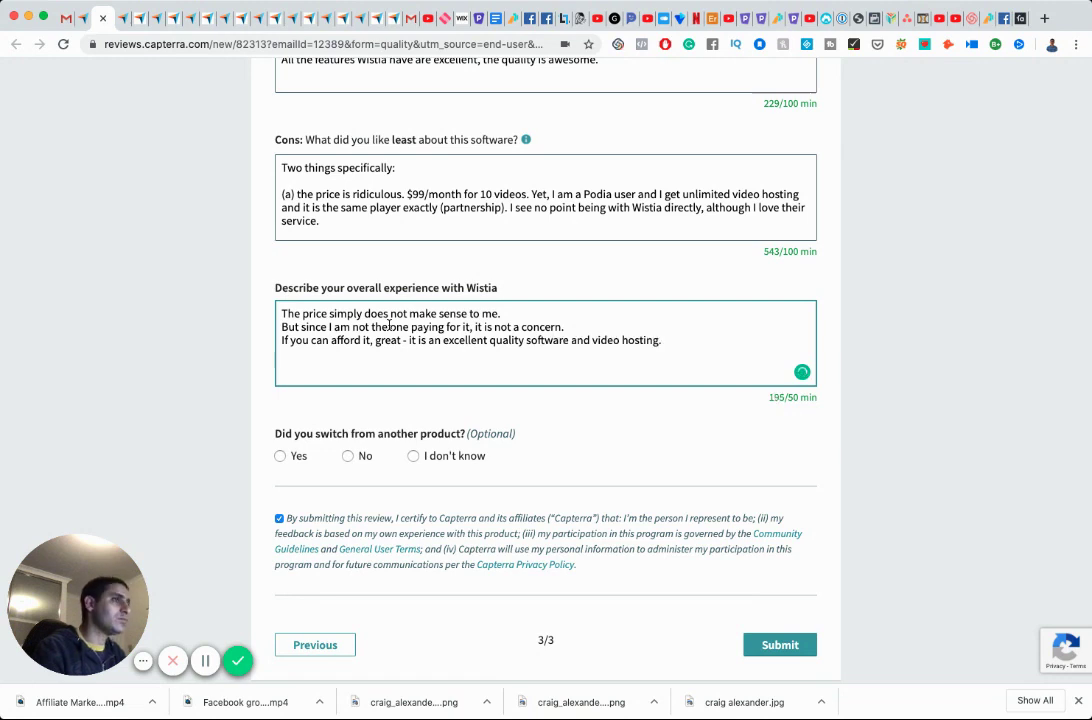
{"action": "key", "text": "Return"}
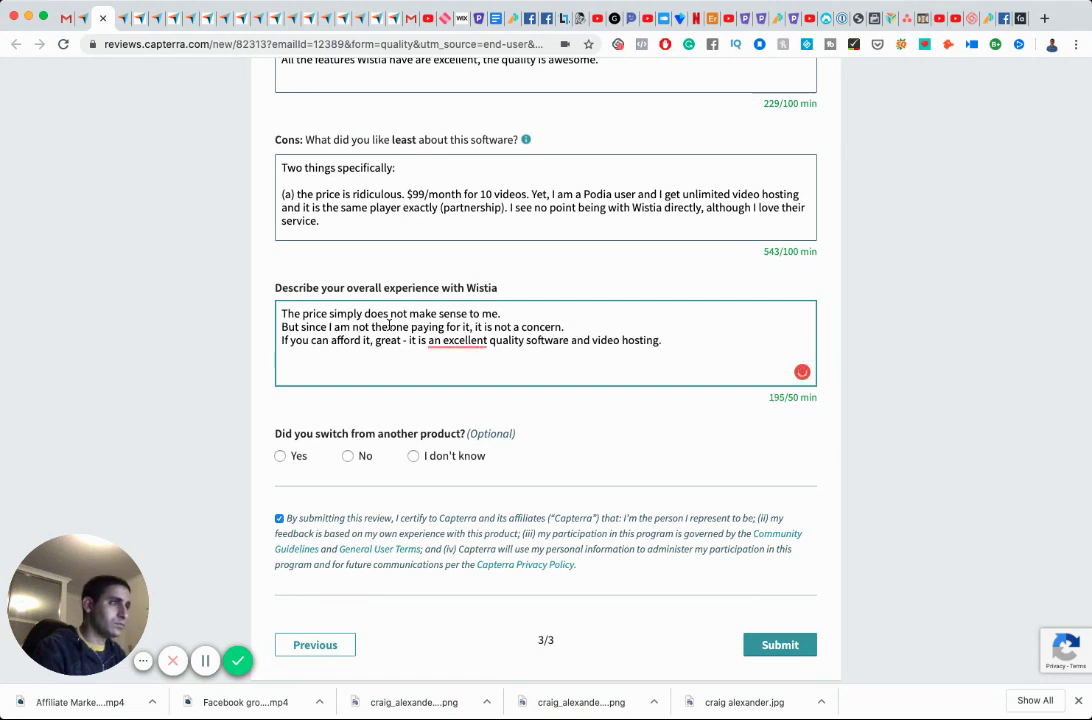
Add the administrator sentence, removing the extra article, ending 'is superb and have no complaints.'.
{"action": "type", "text": "My experience "}
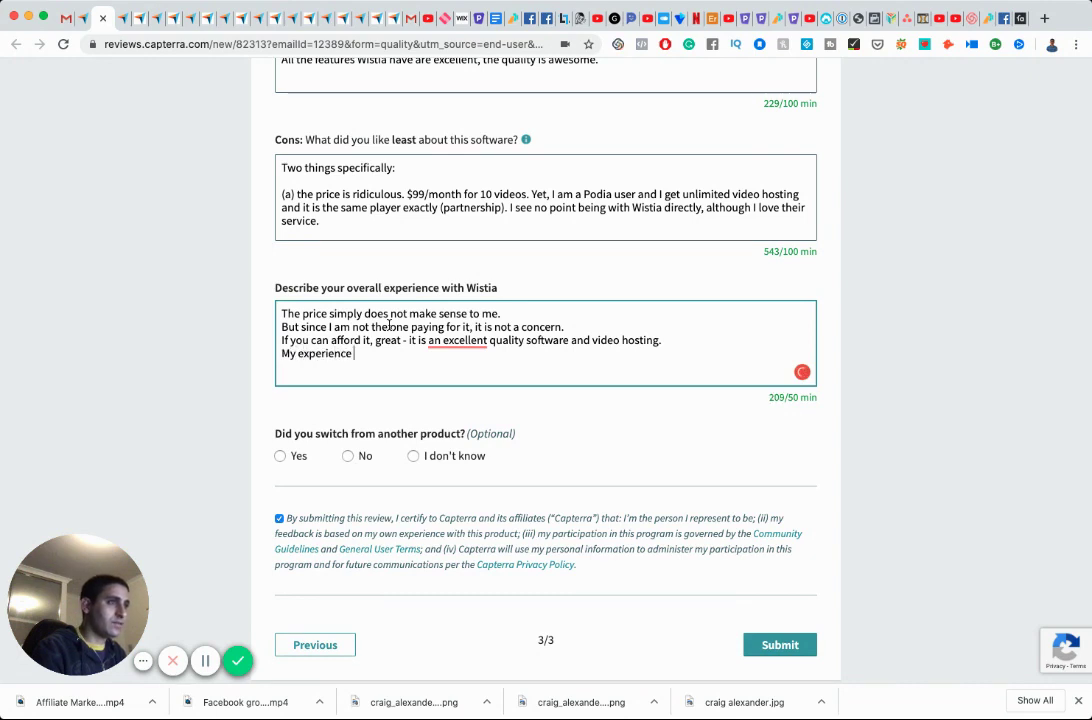
{"action": "type", "text": "using it as a "}
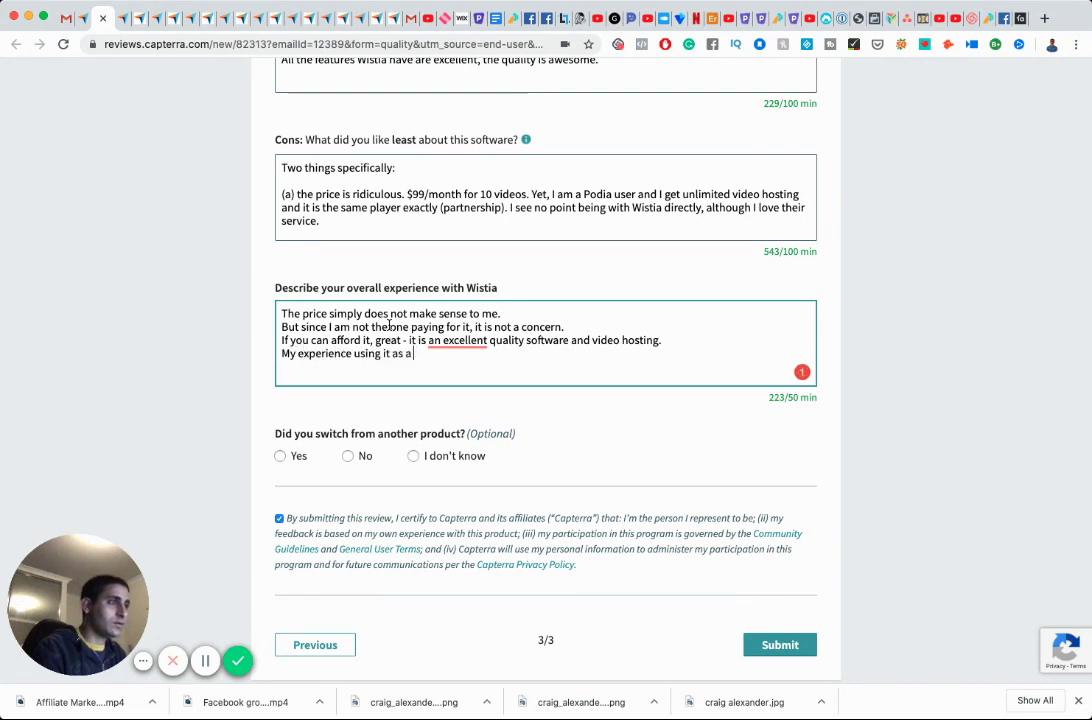
{"action": "type", "text": "n "}
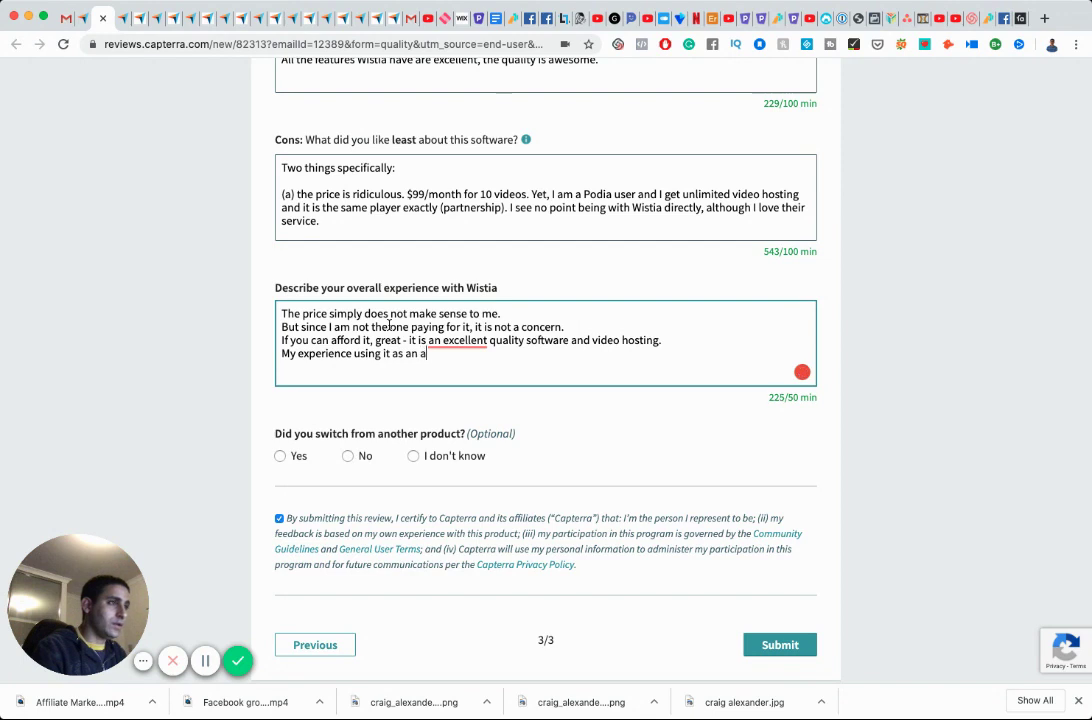
{"action": "type", "text": "adminsta"}
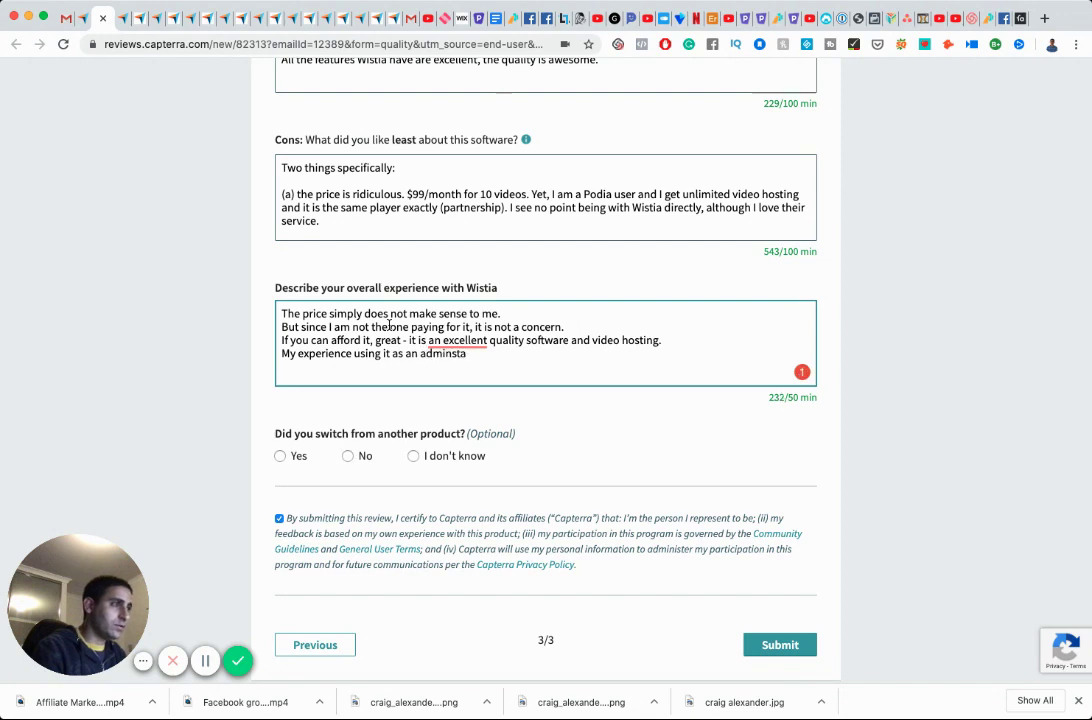
{"action": "type", "text": "tator"}
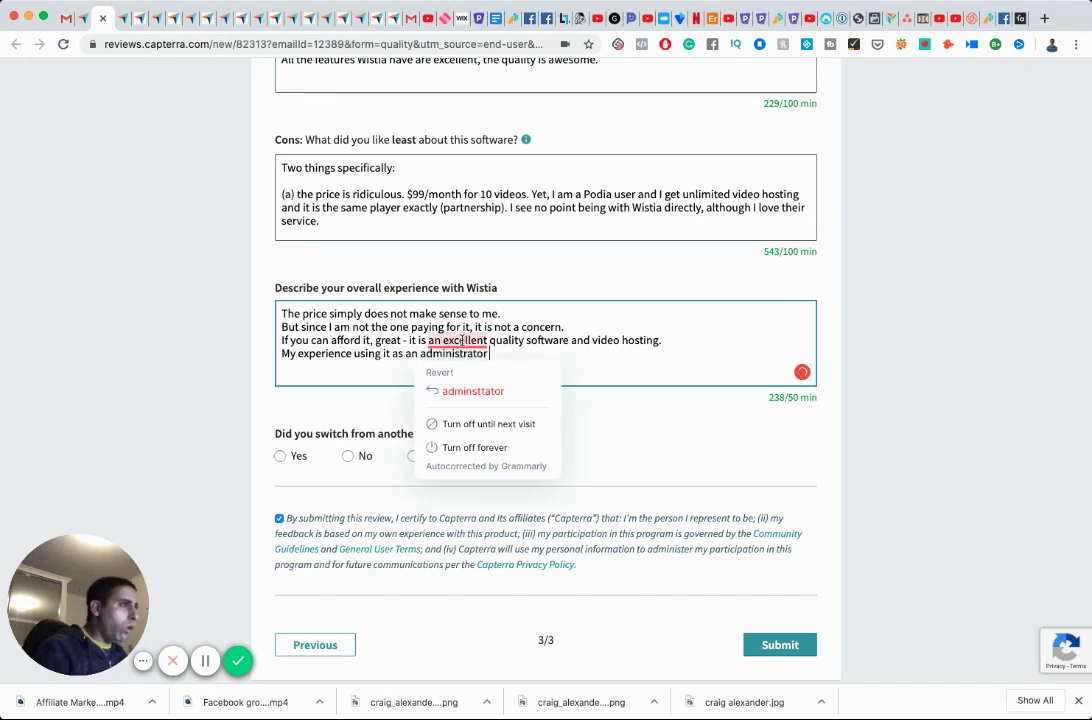
{"action": "mouse_move", "coordinate": [462, 340]}
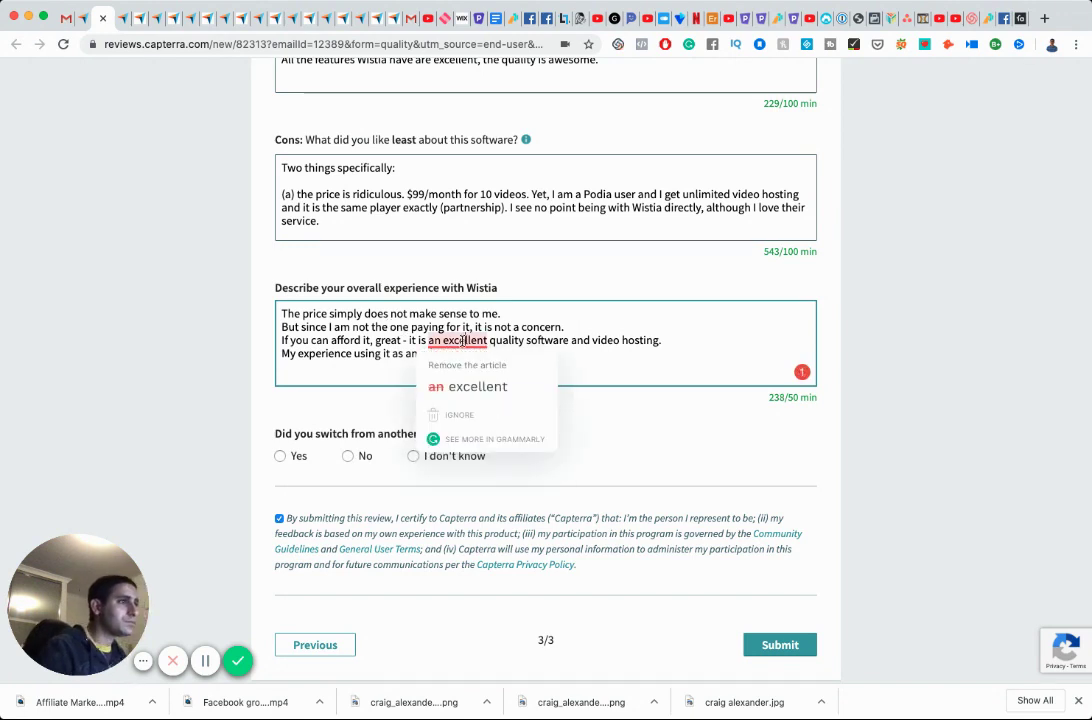
{"action": "left_click", "coordinate": [478, 387]}
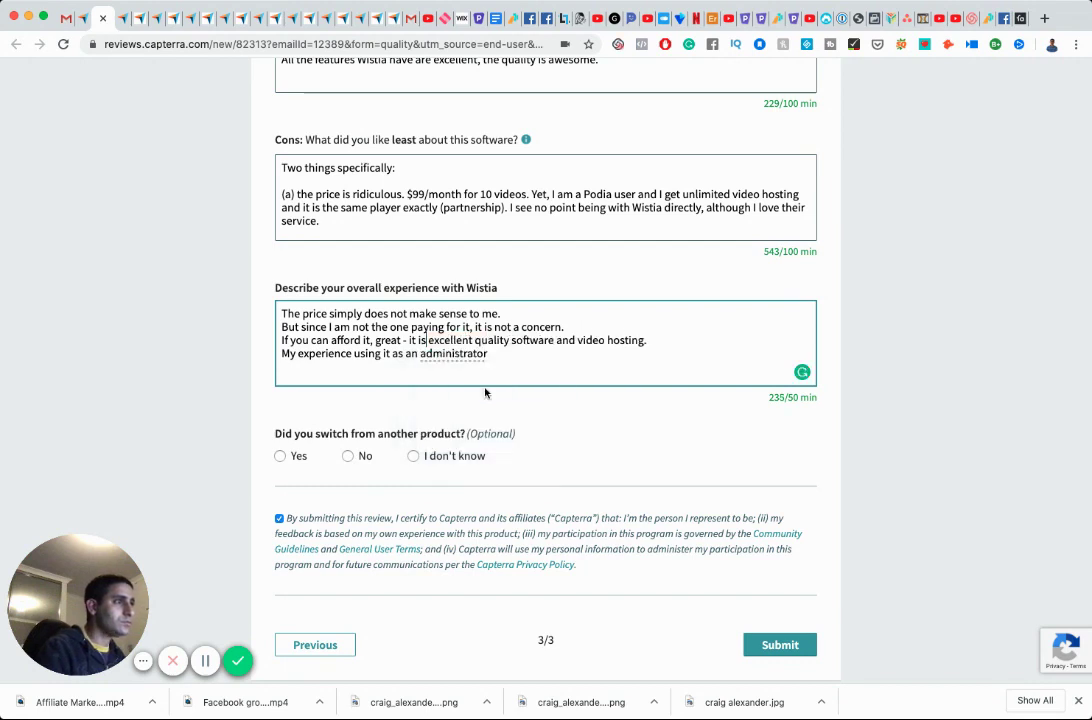
{"action": "mouse_move", "coordinate": [480, 354]}
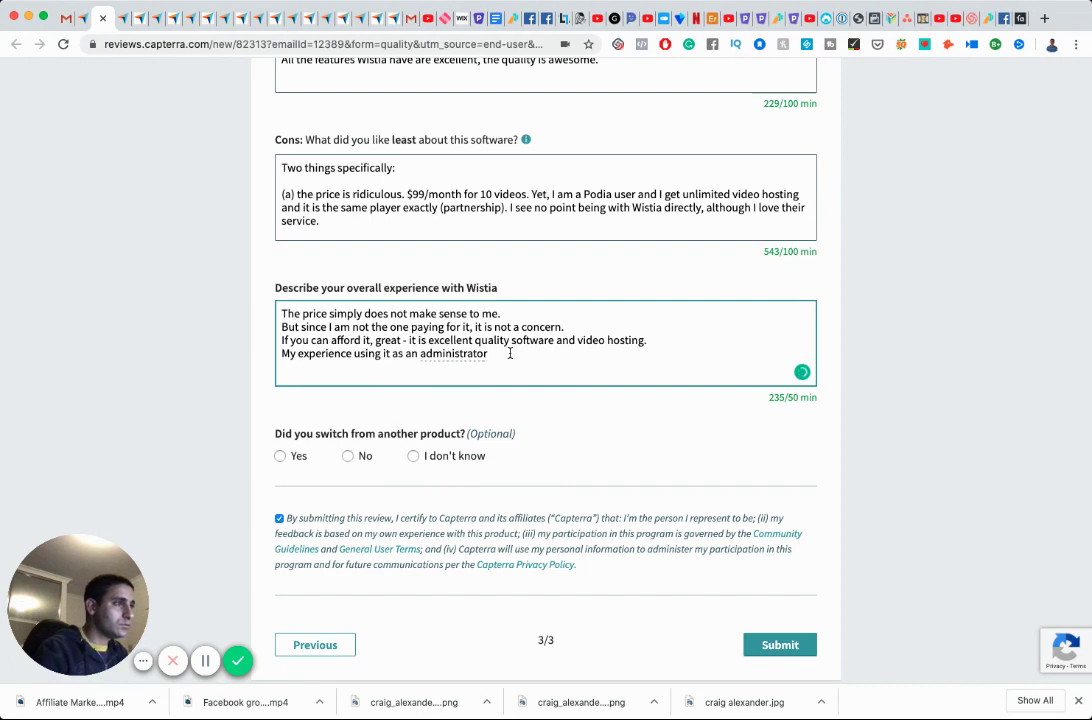
{"action": "type", "text": "is superb"}
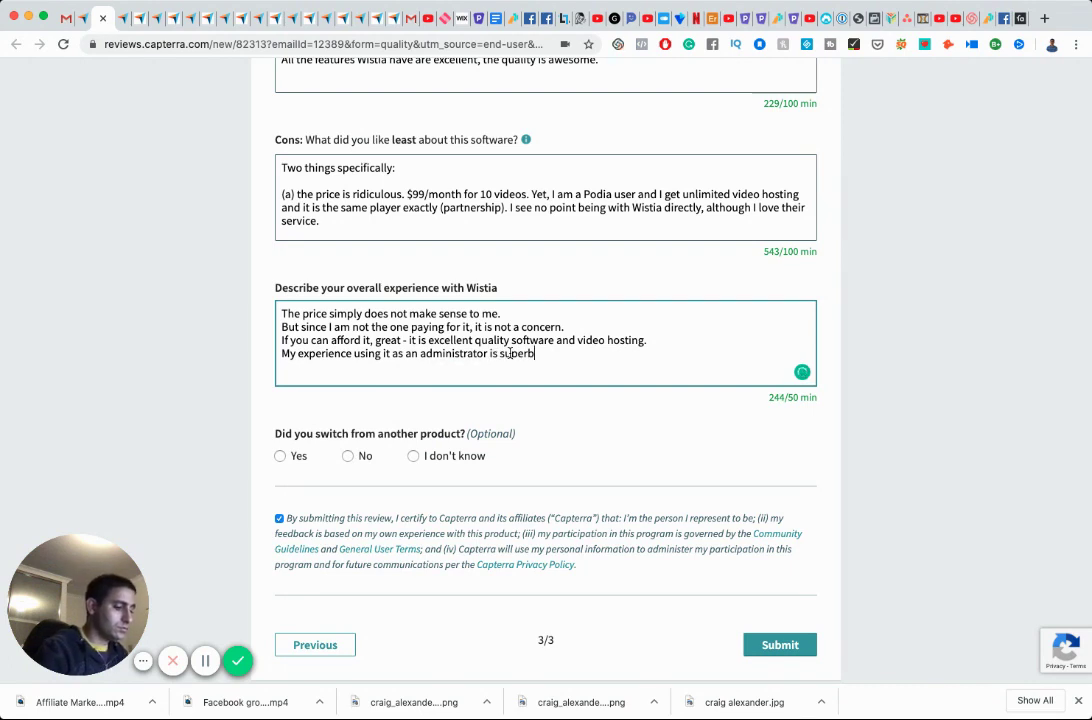
{"action": "type", "text": " a"}
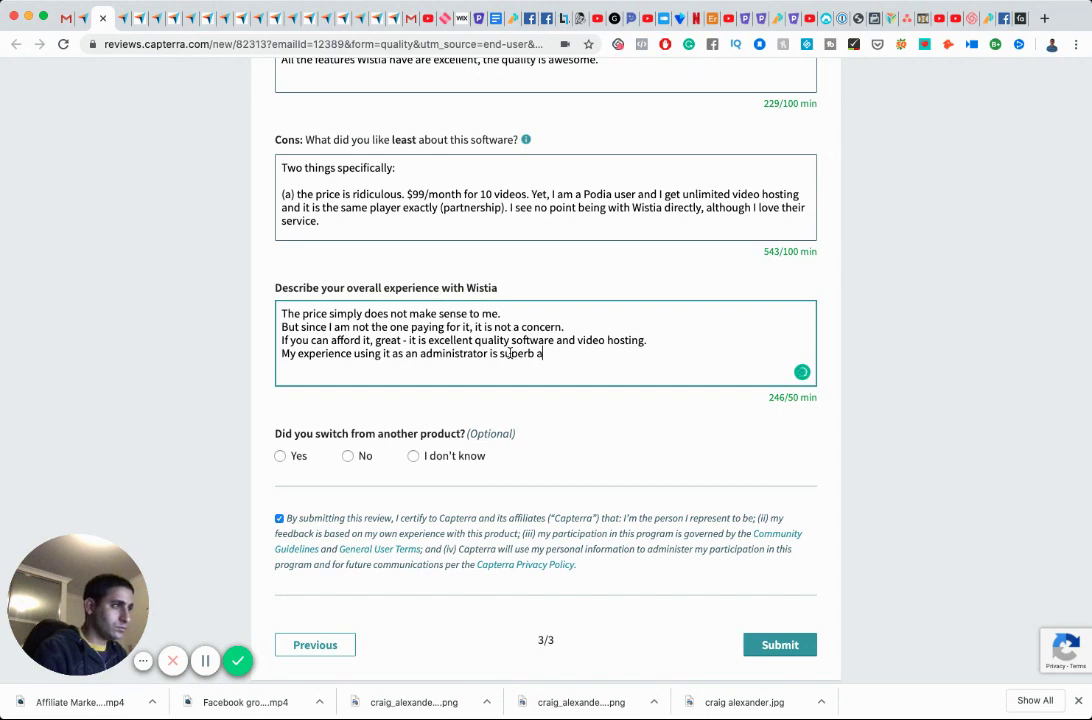
{"action": "type", "text": "nd have no cm"}
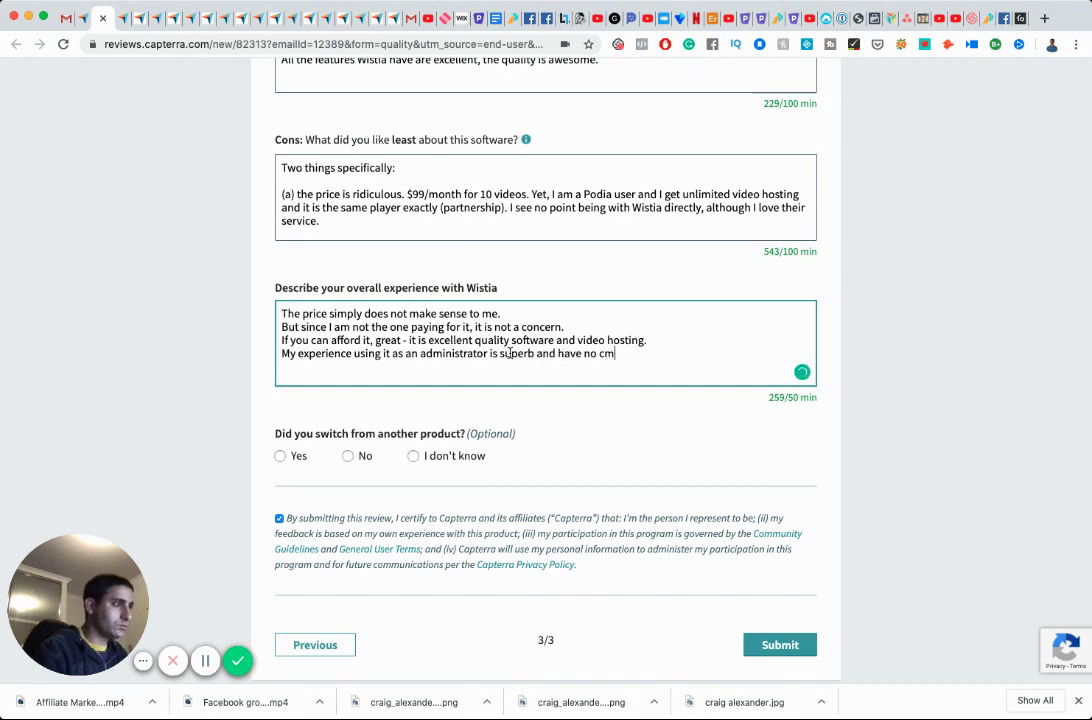
{"action": "key", "text": "BackSpace"}
{"action": "type", "text": "ompl"}
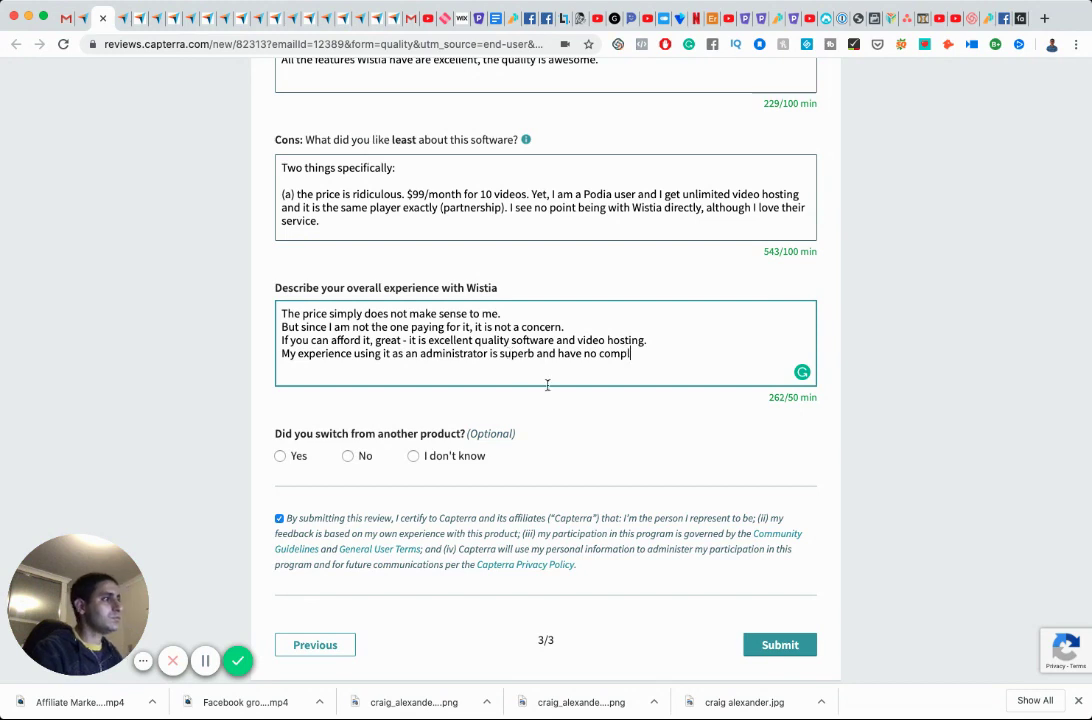
{"action": "type", "text": "aints."}
{"action": "scroll", "coordinate": [580, 362], "scroll_direction": "down", "scroll_amount": 1}
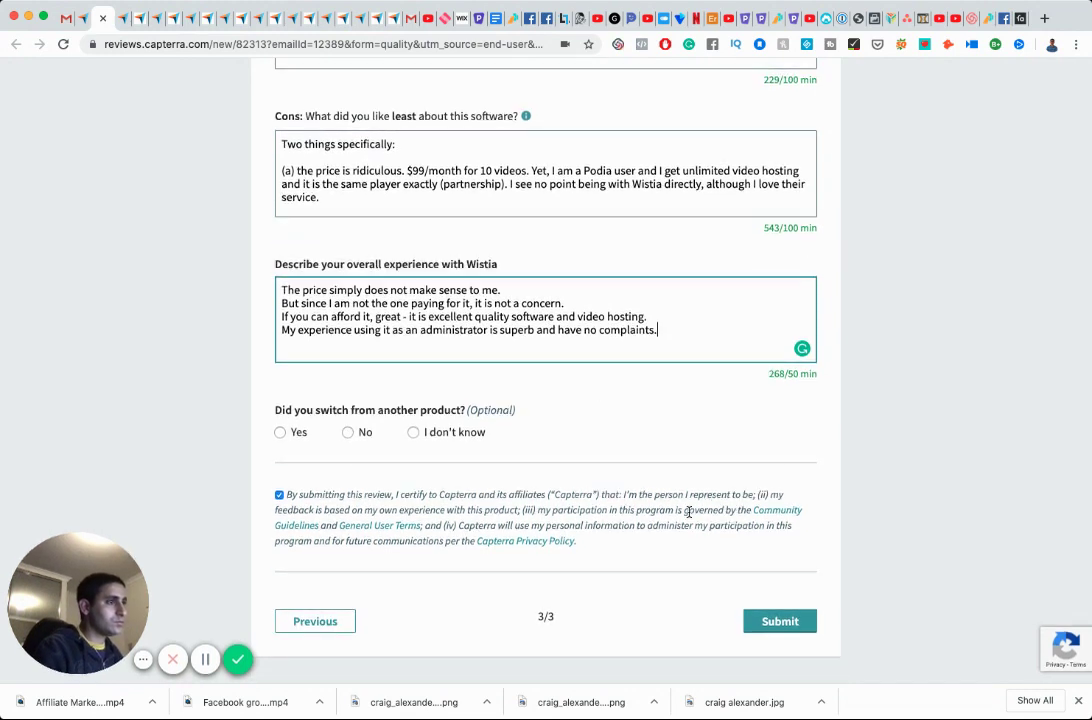
Submit the review, retrying the Submit button three times.
{"action": "left_click", "coordinate": [775, 624]}
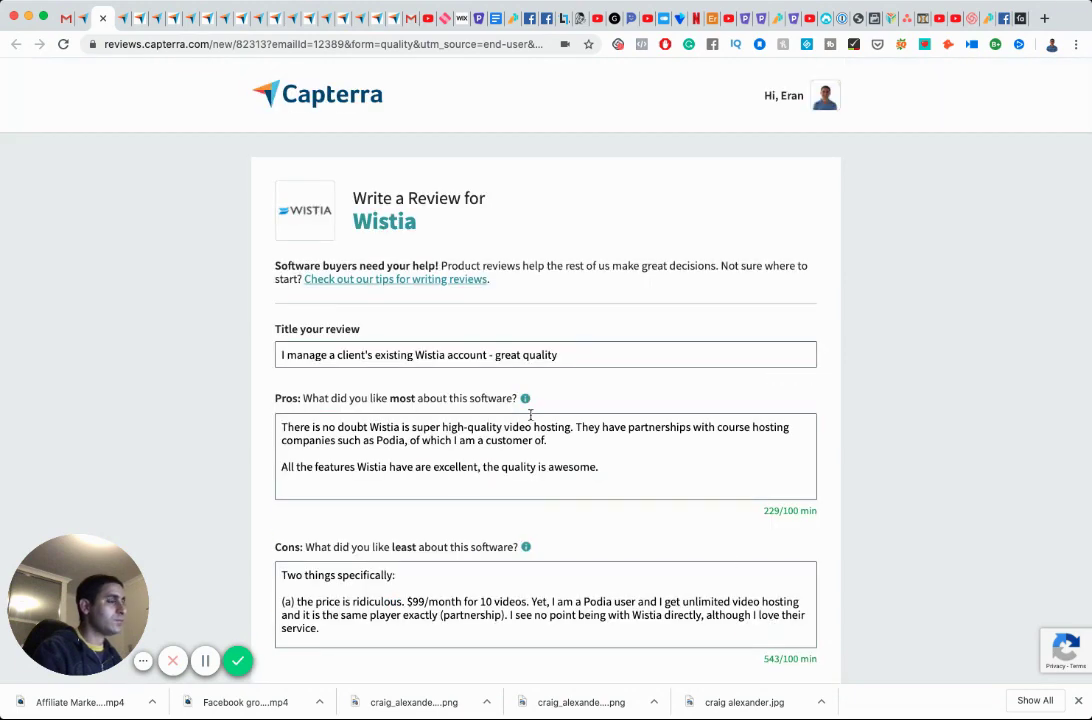
{"action": "scroll", "coordinate": [527, 415], "scroll_direction": "down", "scroll_amount": 5}
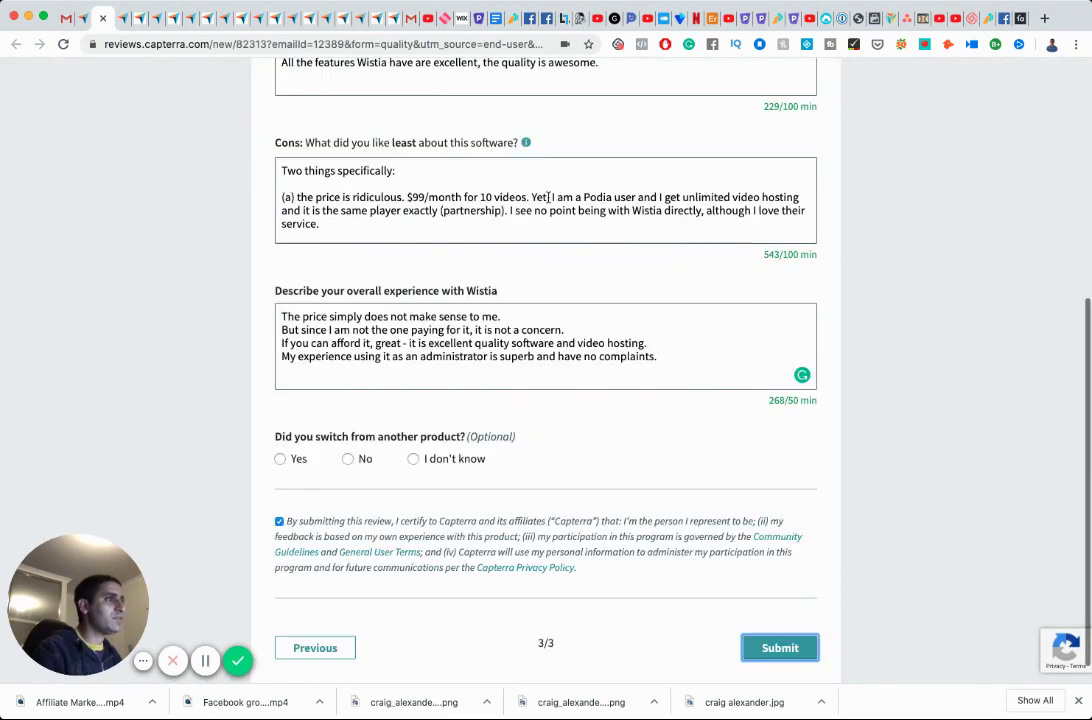
{"action": "left_click", "coordinate": [780, 648]}
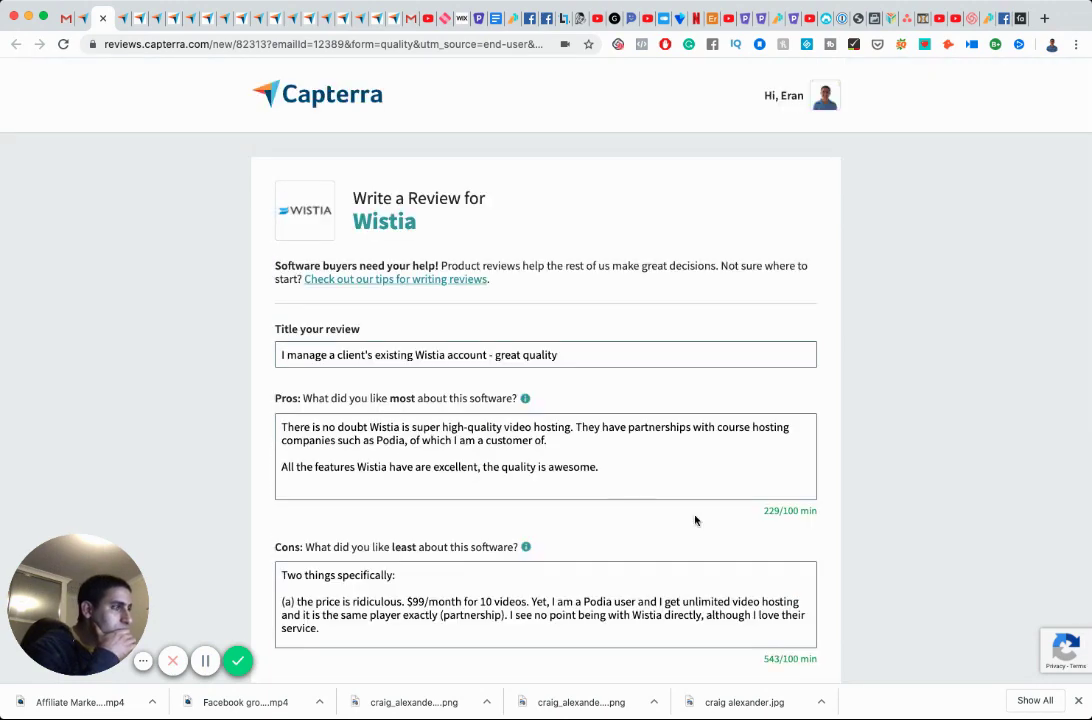
{"action": "scroll", "coordinate": [695, 515], "scroll_direction": "down", "scroll_amount": 5}
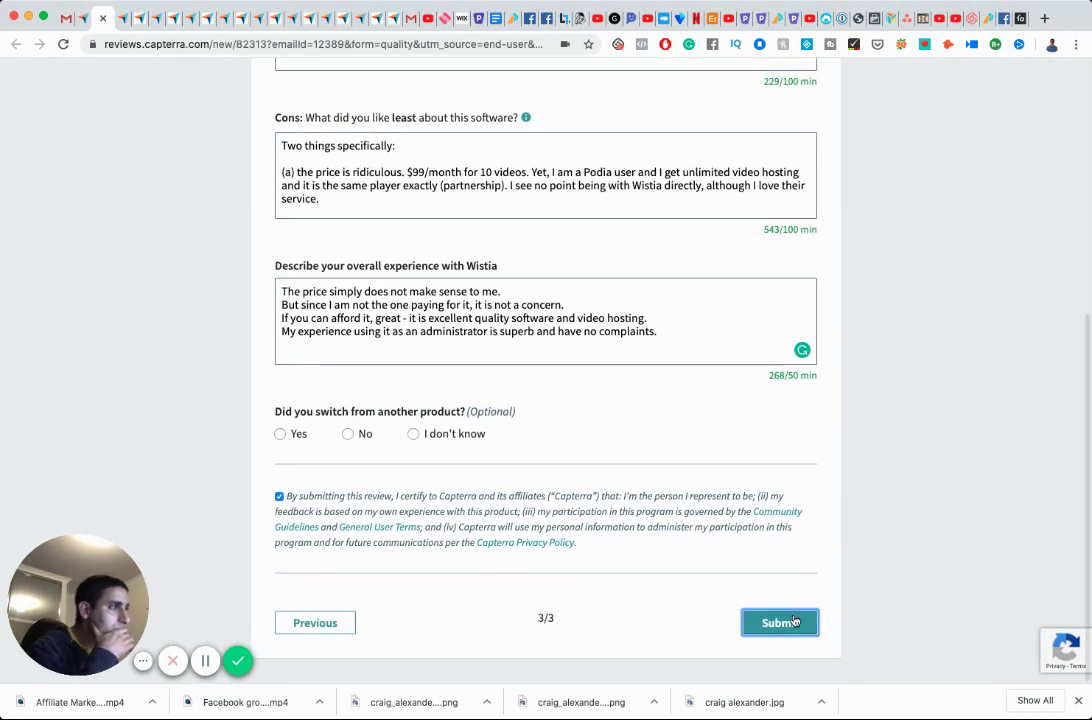
{"action": "left_click", "coordinate": [792, 630]}
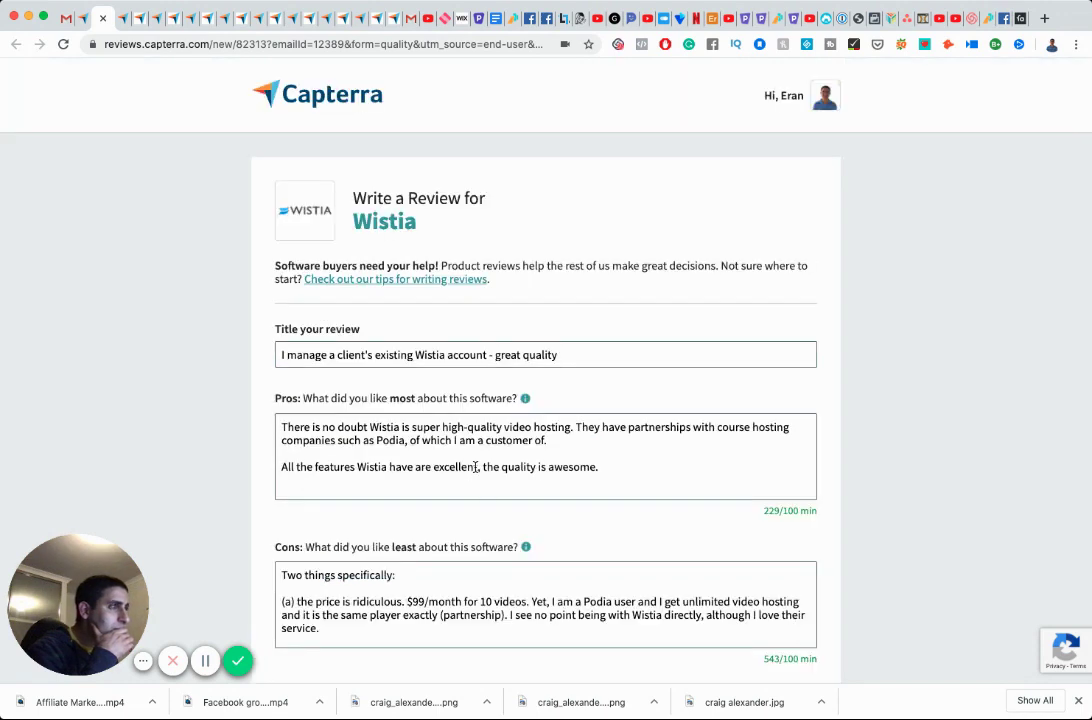
Replace the title ending ' - great quality' with ', great software' and resubmit.
{"action": "left_click", "coordinate": [565, 355]}
{"action": "left_click", "coordinate": [488, 355]}
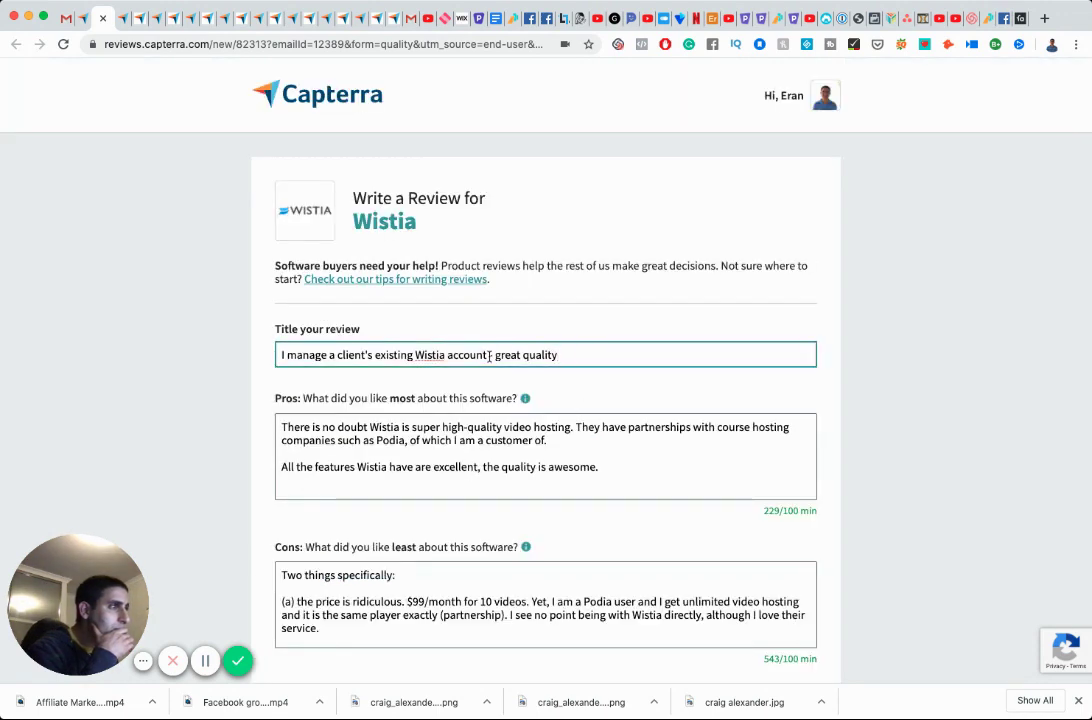
{"action": "key", "text": "shift+End"}
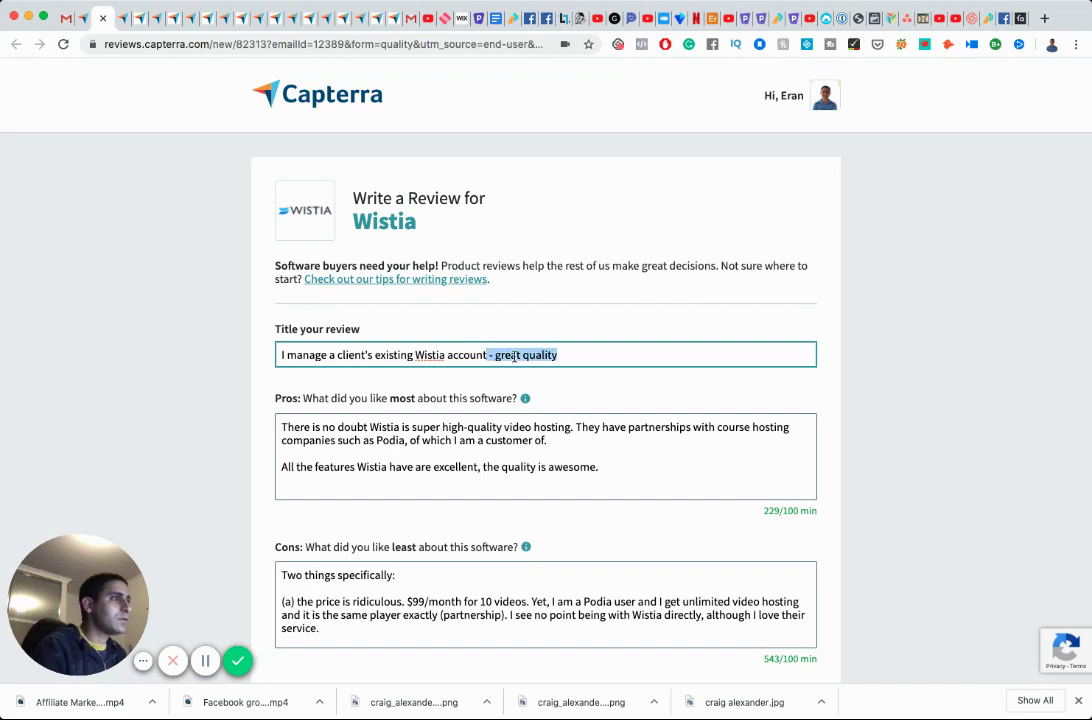
{"action": "key", "text": "BackSpace"}
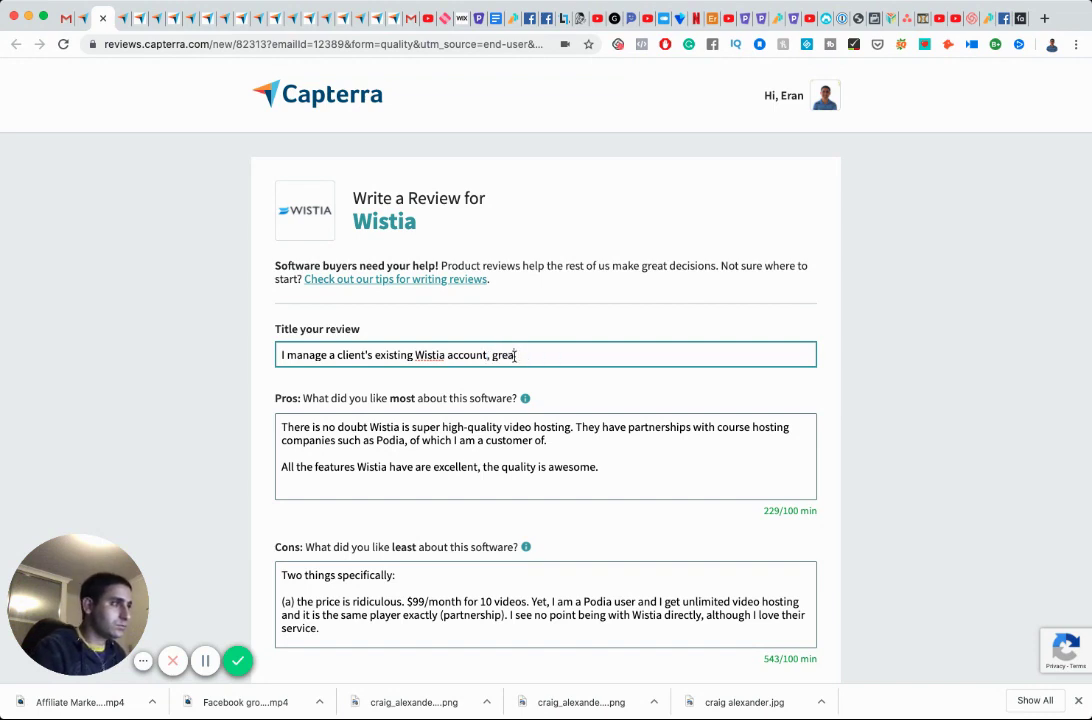
{"action": "type", "text": "ftware"}
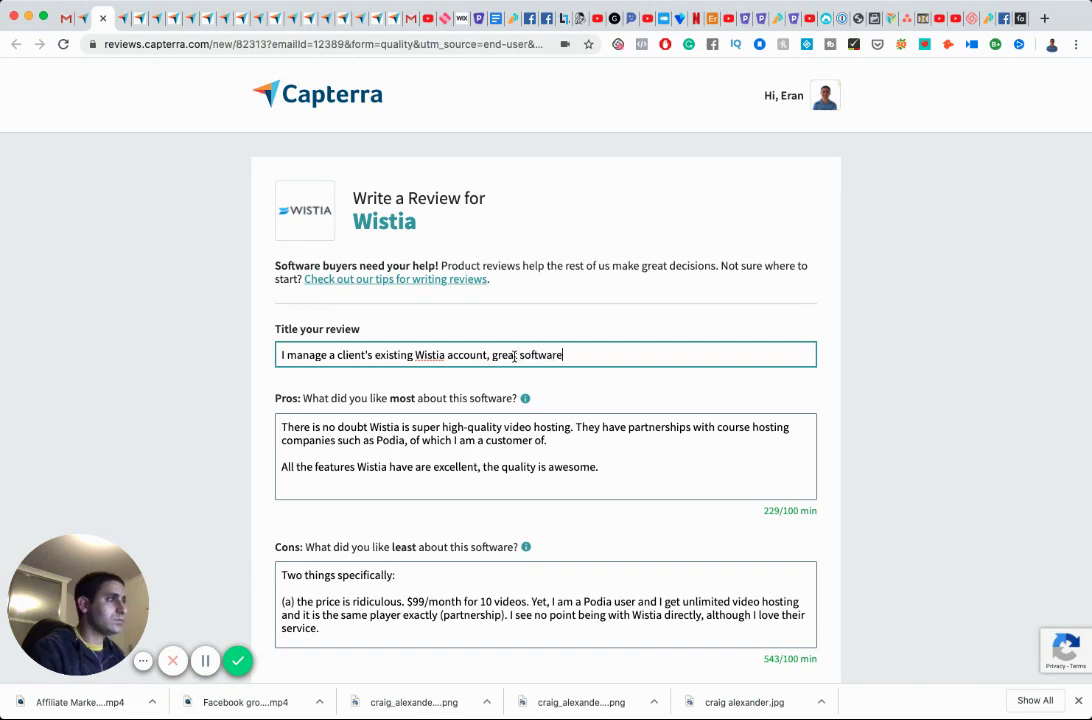
{"action": "scroll", "coordinate": [514, 356], "scroll_direction": "down", "scroll_amount": 5}
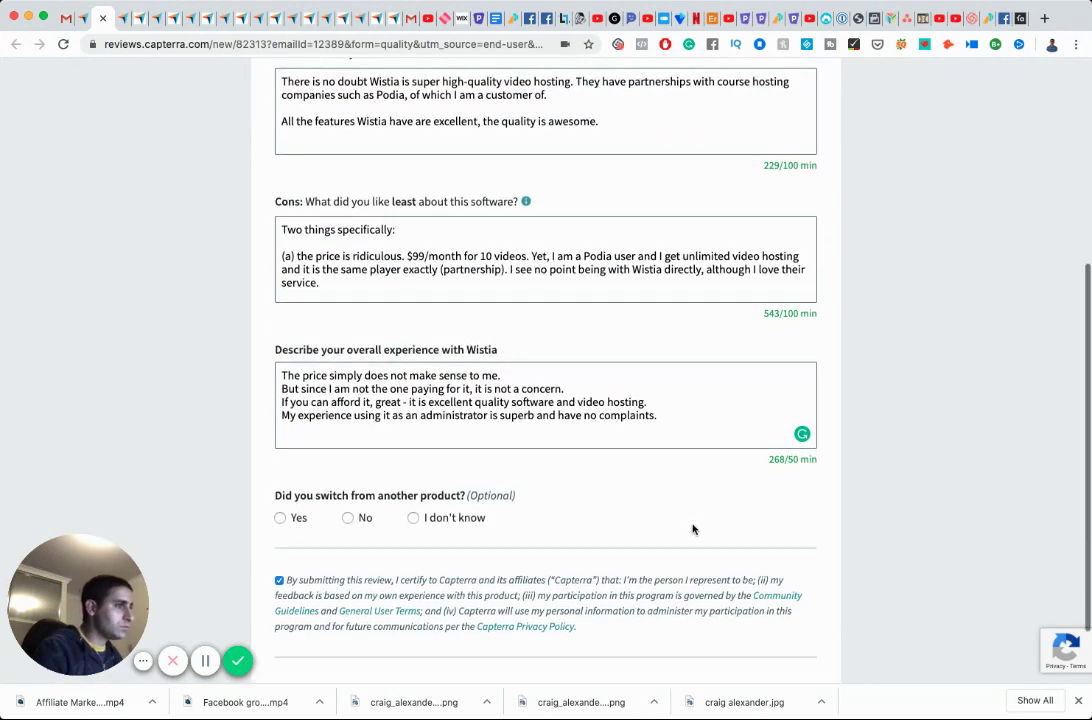
{"action": "left_click", "coordinate": [777, 618]}
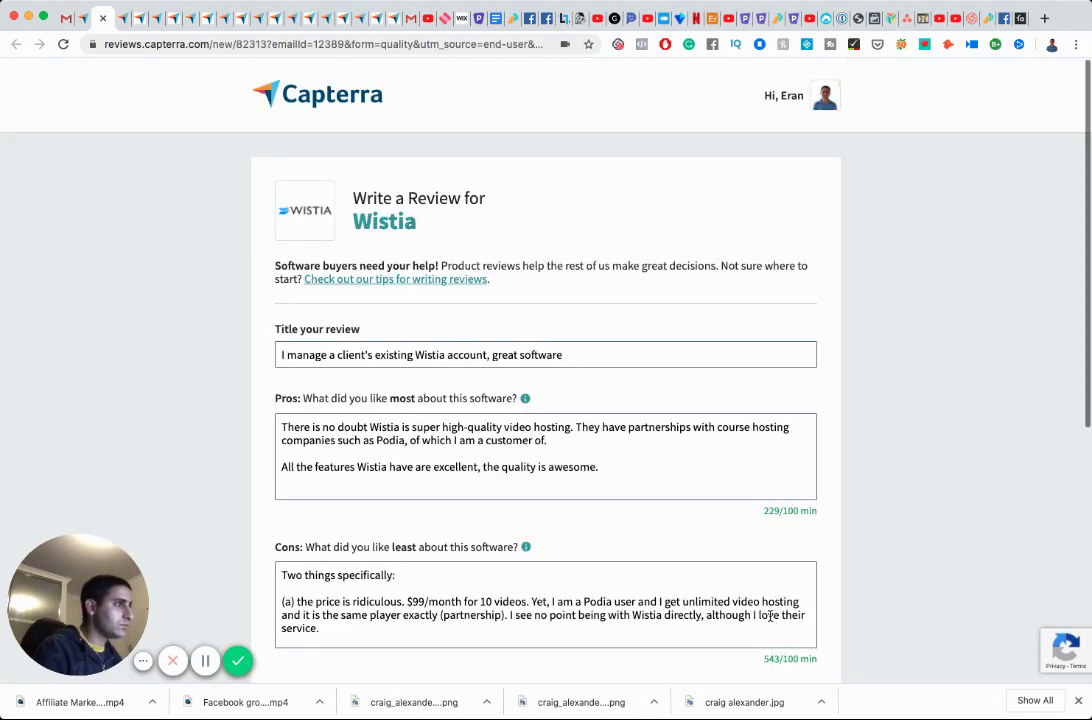
Put the partnerships sentence after 'hosting.' on its own Pros paragraph.
{"action": "left_click", "coordinate": [575, 427]}
{"action": "key", "text": "Return"}
{"action": "key", "text": "Return"}
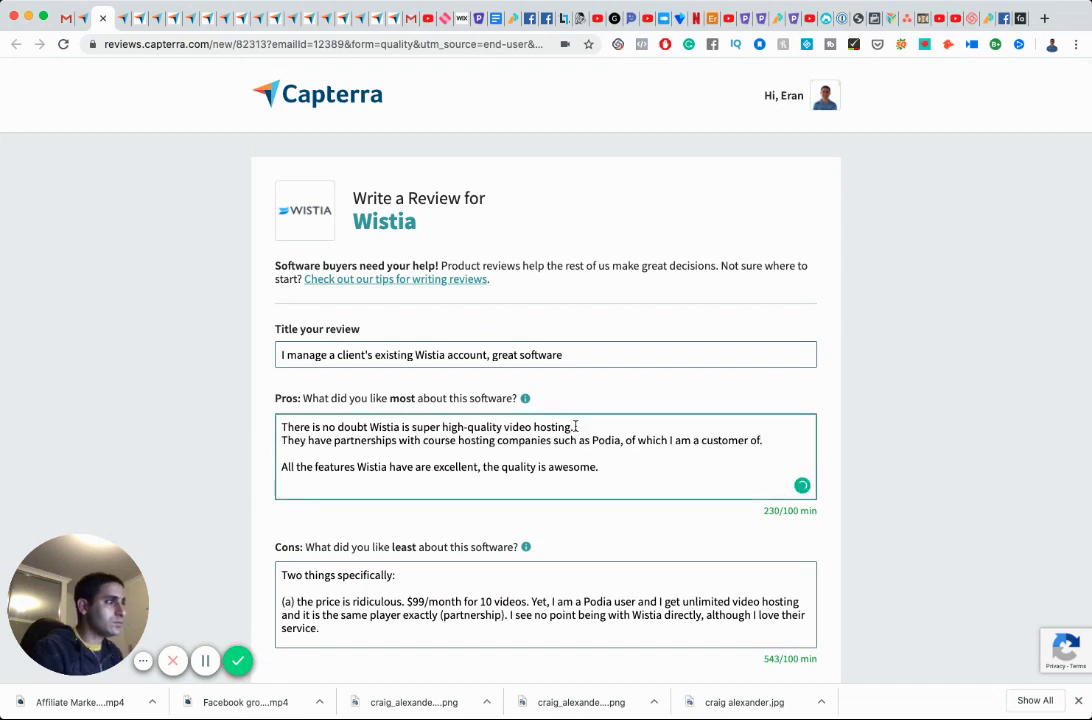
{"action": "scroll", "coordinate": [614, 436], "scroll_direction": "down", "scroll_amount": 3}
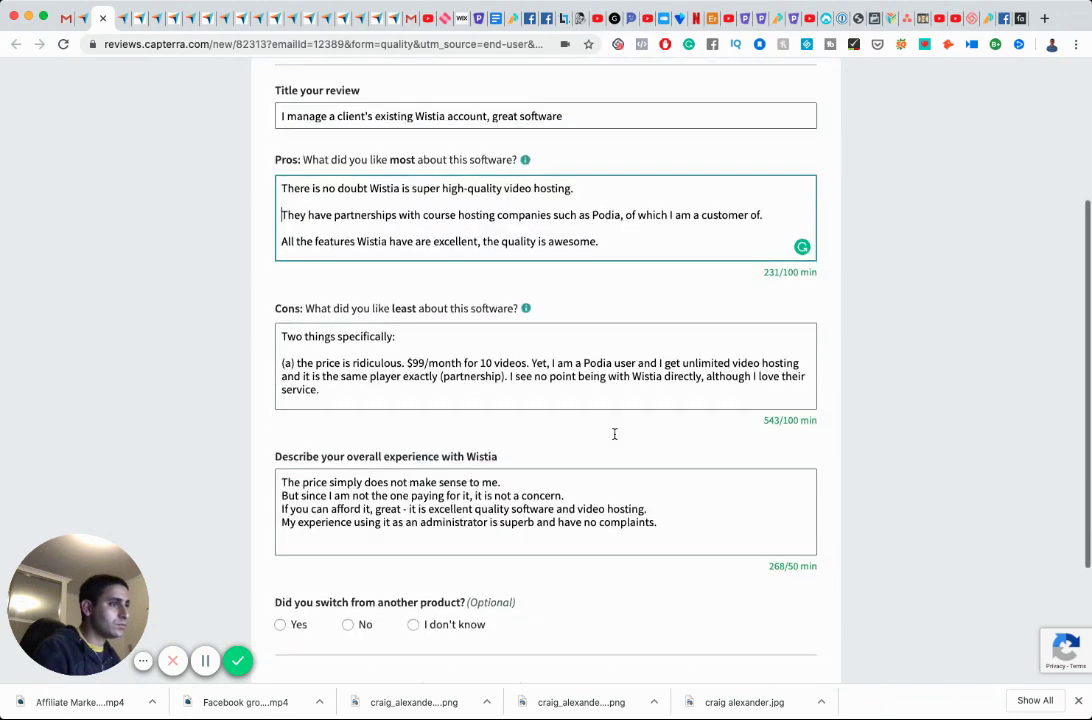
{"action": "scroll", "coordinate": [674, 446], "scroll_direction": "down", "scroll_amount": 2}
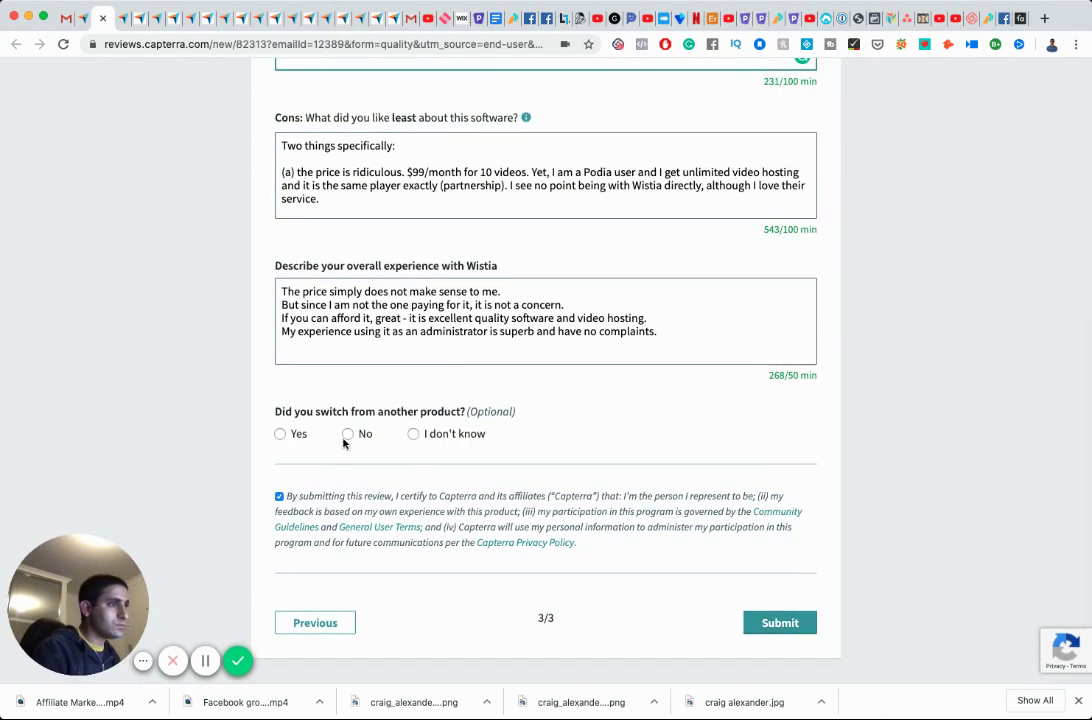
Answer No to switching from another product and submit the review twice.
{"action": "left_click", "coordinate": [413, 434]}
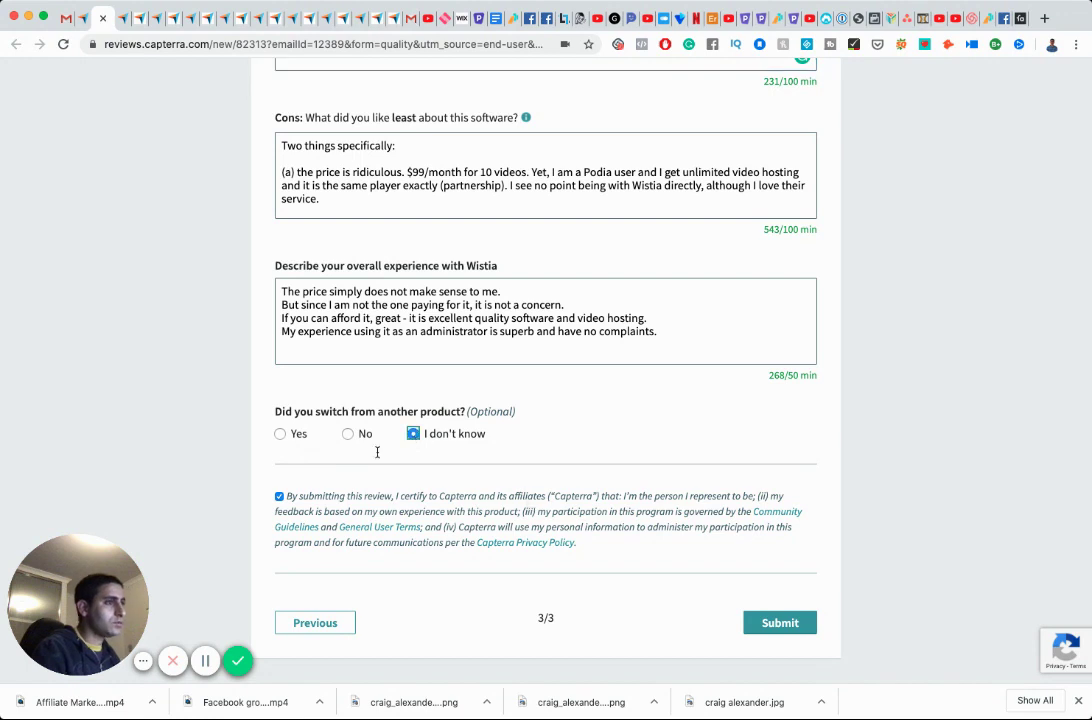
{"action": "left_click", "coordinate": [347, 434]}
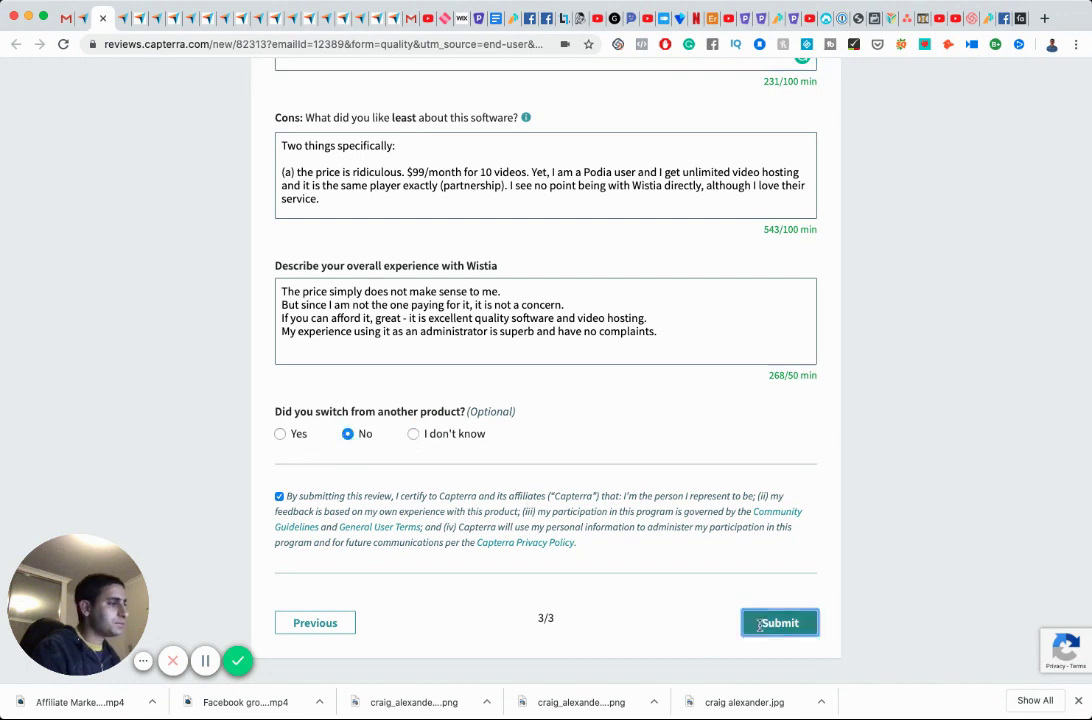
{"action": "left_click", "coordinate": [770, 624]}
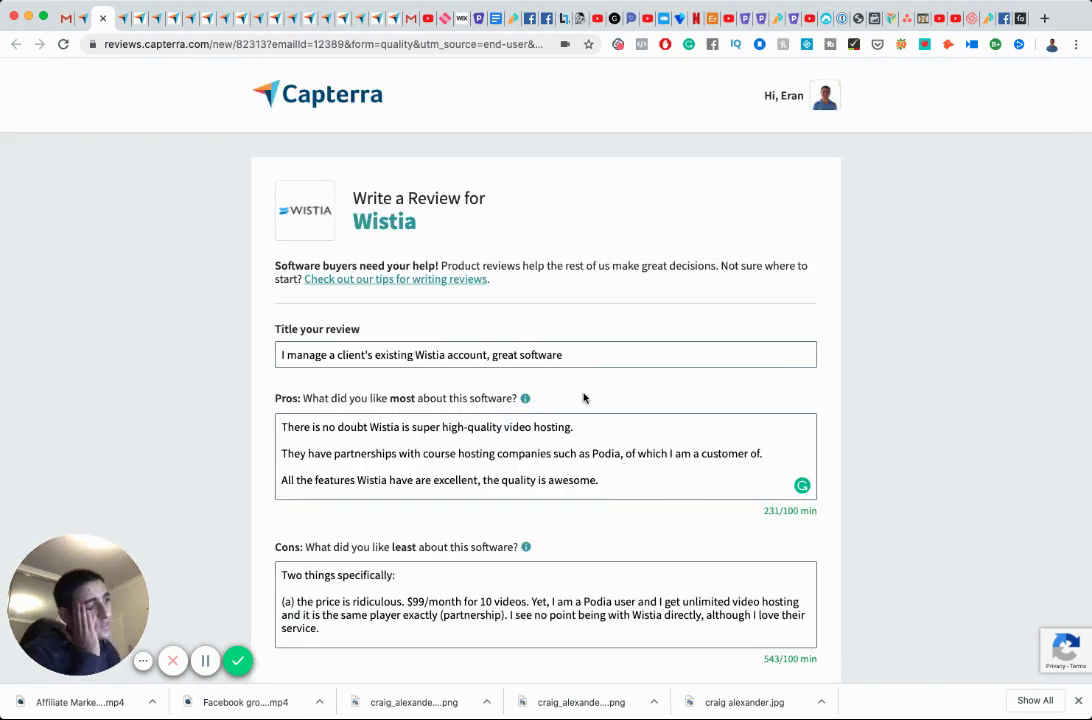
{"action": "scroll", "coordinate": [521, 373], "scroll_direction": "down", "scroll_amount": 5}
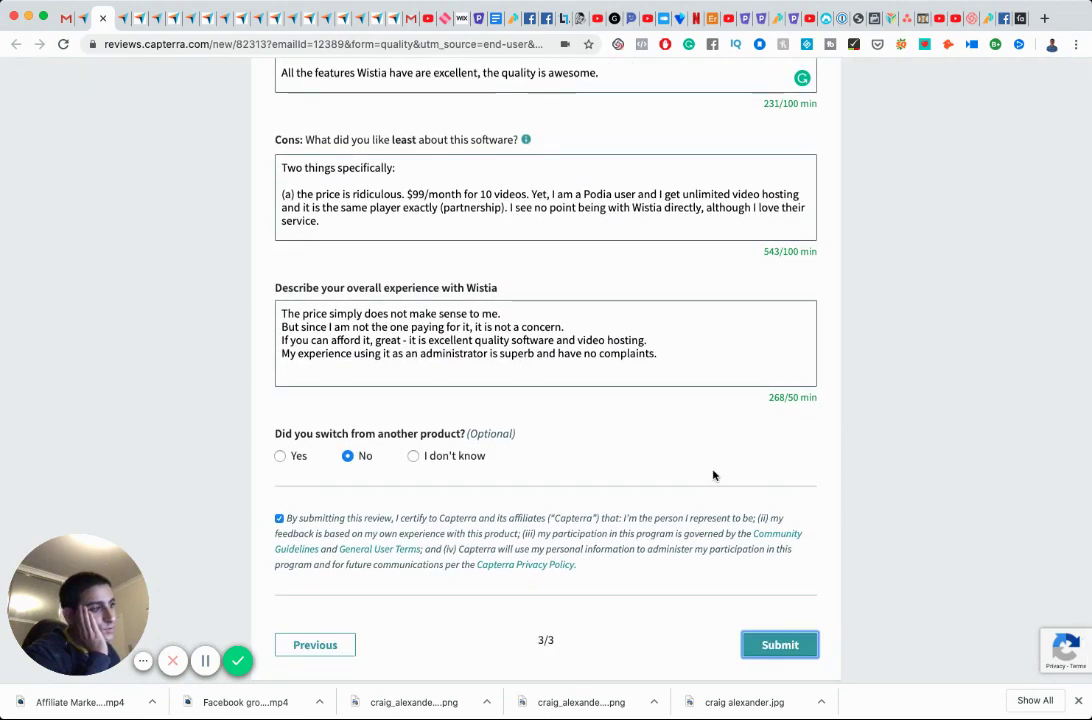
{"action": "scroll", "coordinate": [714, 475], "scroll_direction": "down", "scroll_amount": 1}
{"action": "left_click", "coordinate": [790, 628]}
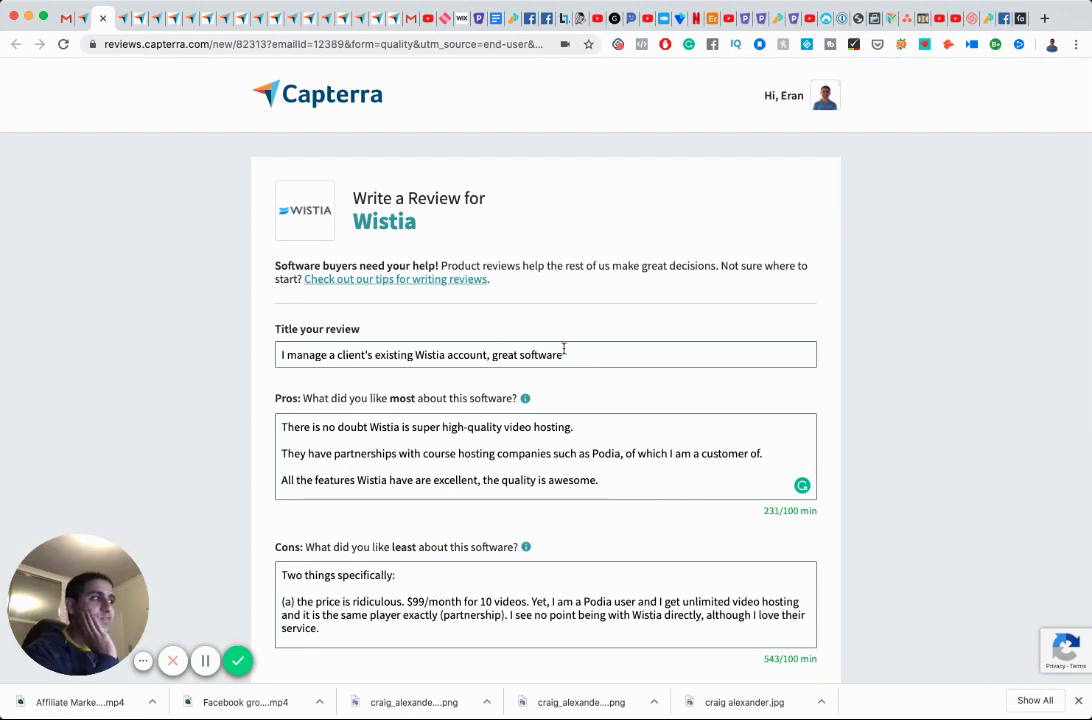
{"action": "left_click", "coordinate": [607, 481]}
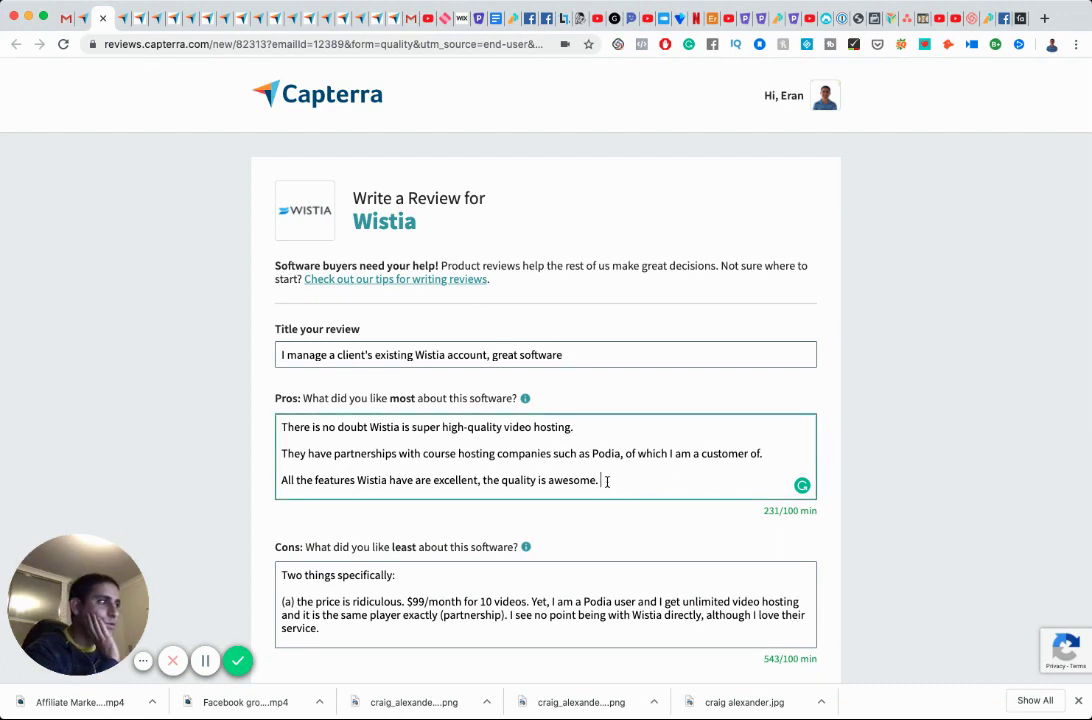
{"action": "scroll", "coordinate": [607, 481], "scroll_direction": "down", "scroll_amount": 8}
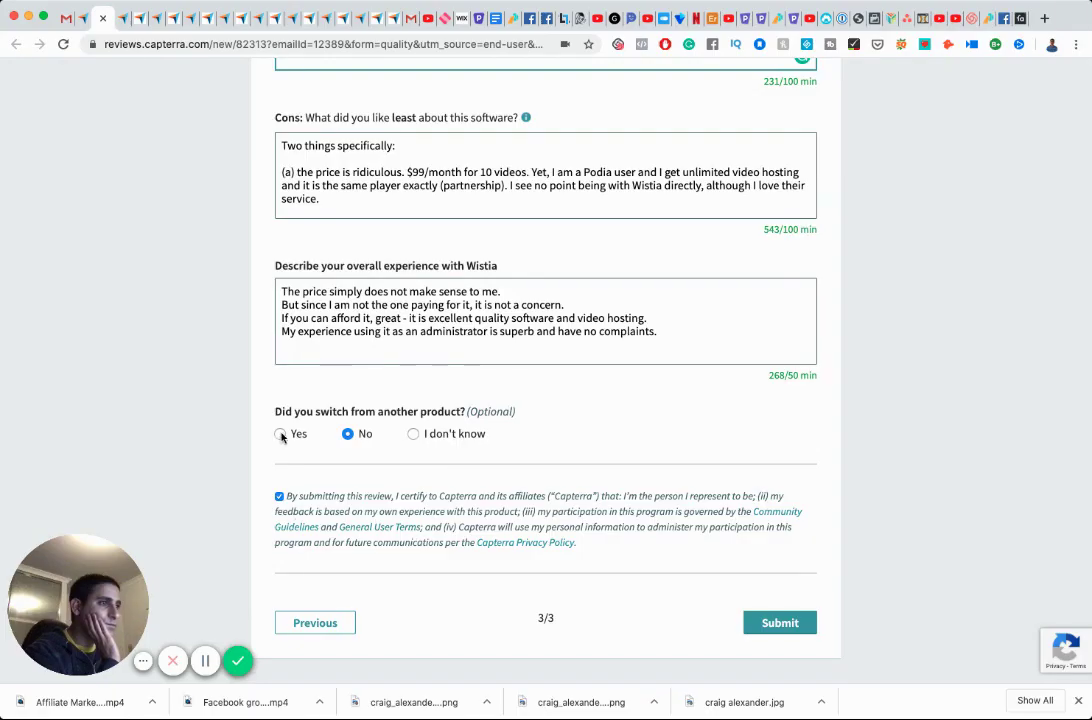
Reselect No for switching products, re-tick the consent box, and submit.
{"action": "left_click", "coordinate": [280, 434]}
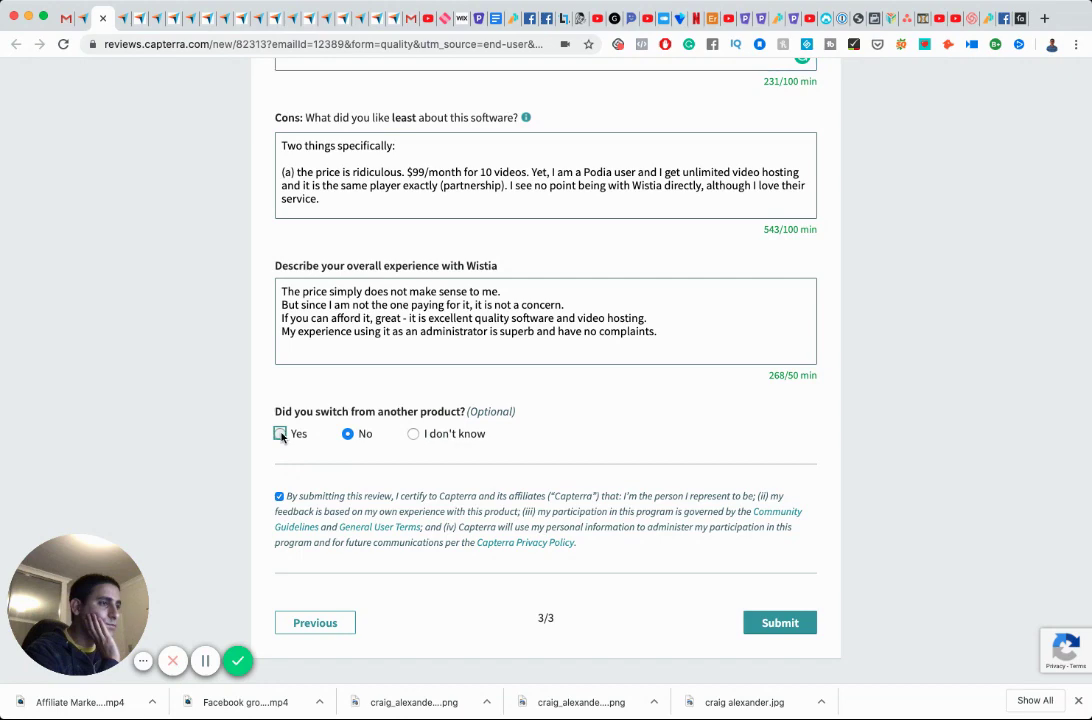
{"action": "left_click", "coordinate": [348, 434]}
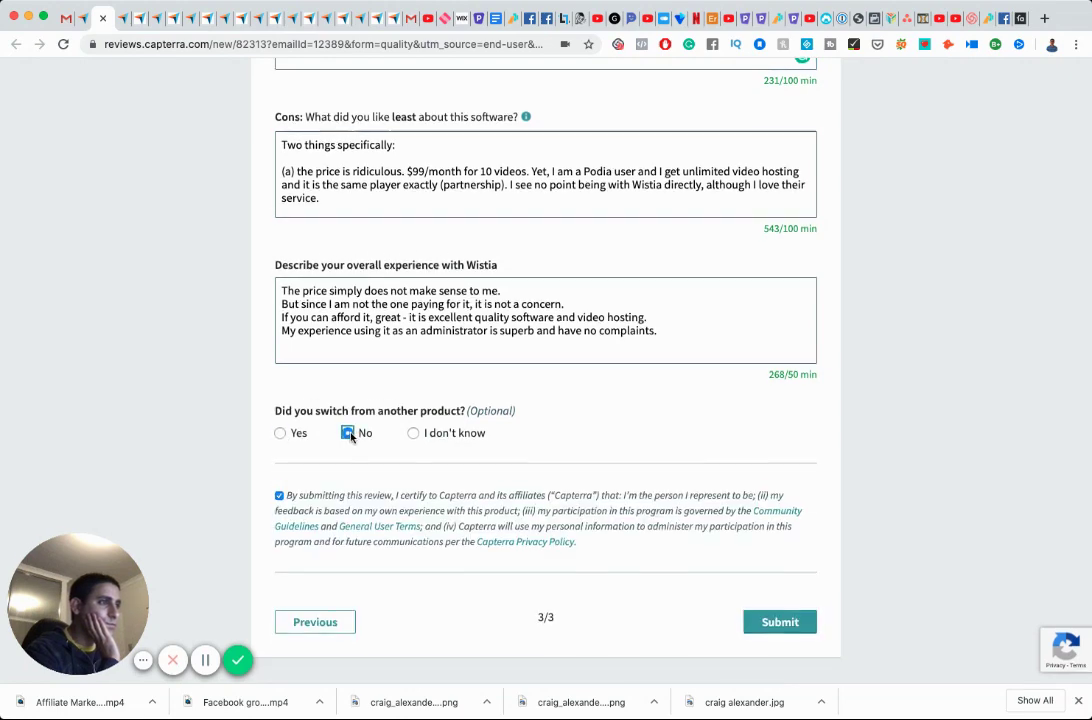
{"action": "left_click", "coordinate": [278, 497]}
{"action": "left_click", "coordinate": [280, 497]}
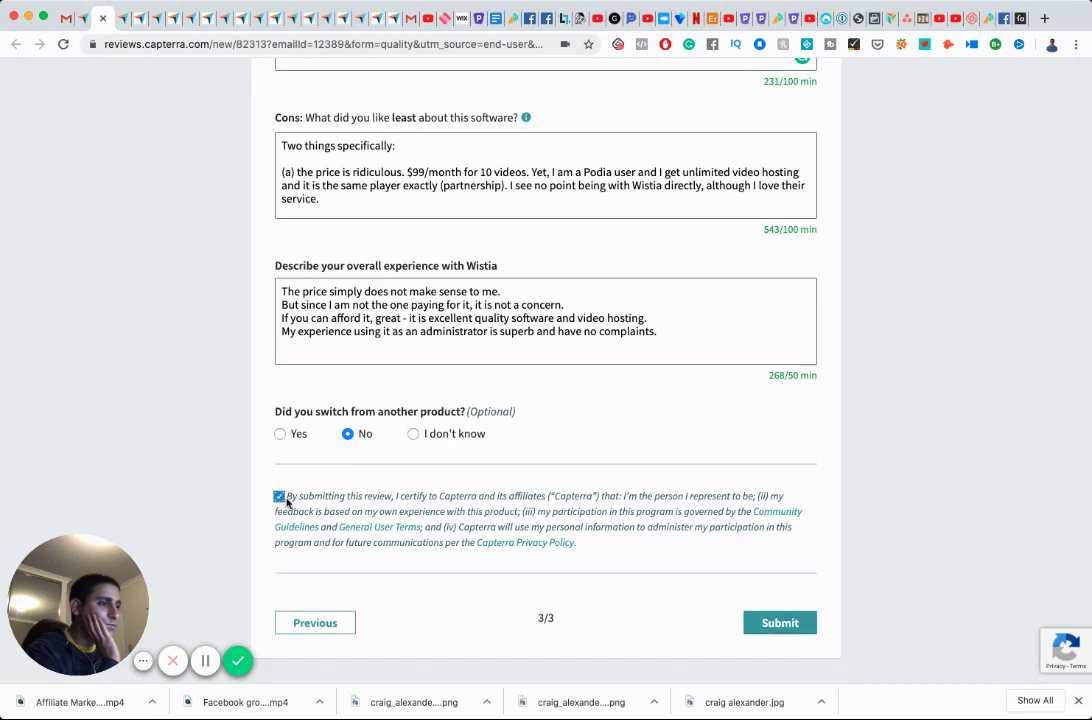
{"action": "left_click", "coordinate": [778, 624]}
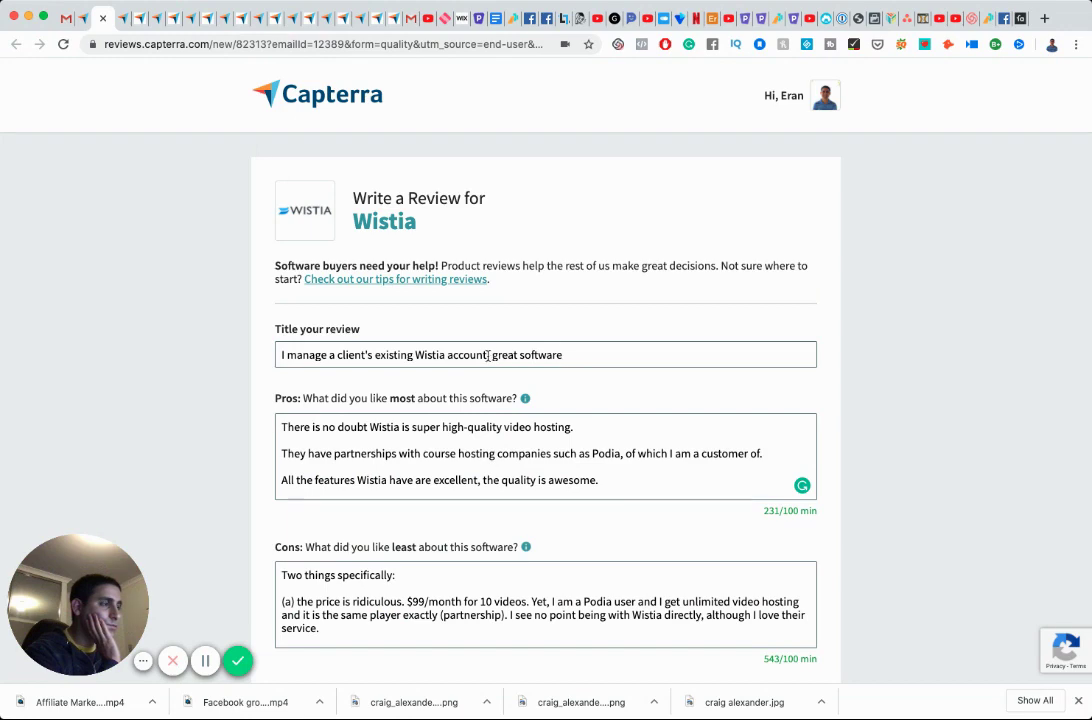
Delete ', great software' from the end of the review title.
{"action": "left_click_drag", "start_coordinate": [487, 355], "coordinate": [586, 356]}
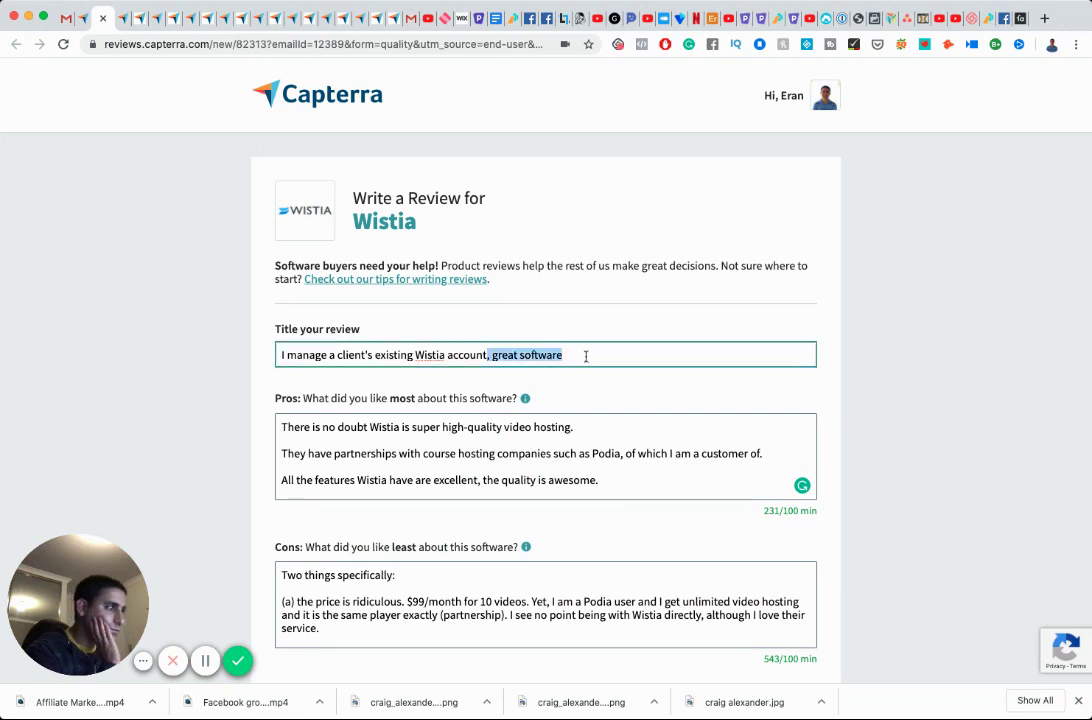
{"action": "key", "text": "BackSpace"}
{"action": "left_click", "coordinate": [699, 443]}
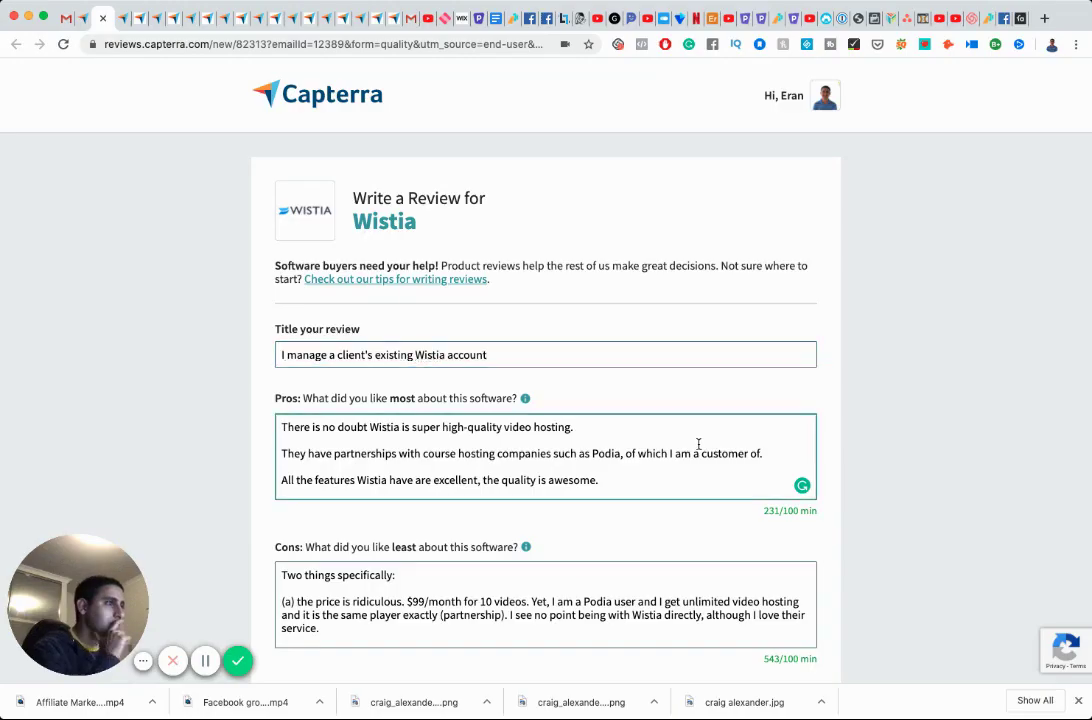
{"action": "scroll", "coordinate": [699, 445], "scroll_direction": "down", "scroll_amount": 5}
{"action": "scroll", "coordinate": [697, 449], "scroll_direction": "down", "scroll_amount": 1}
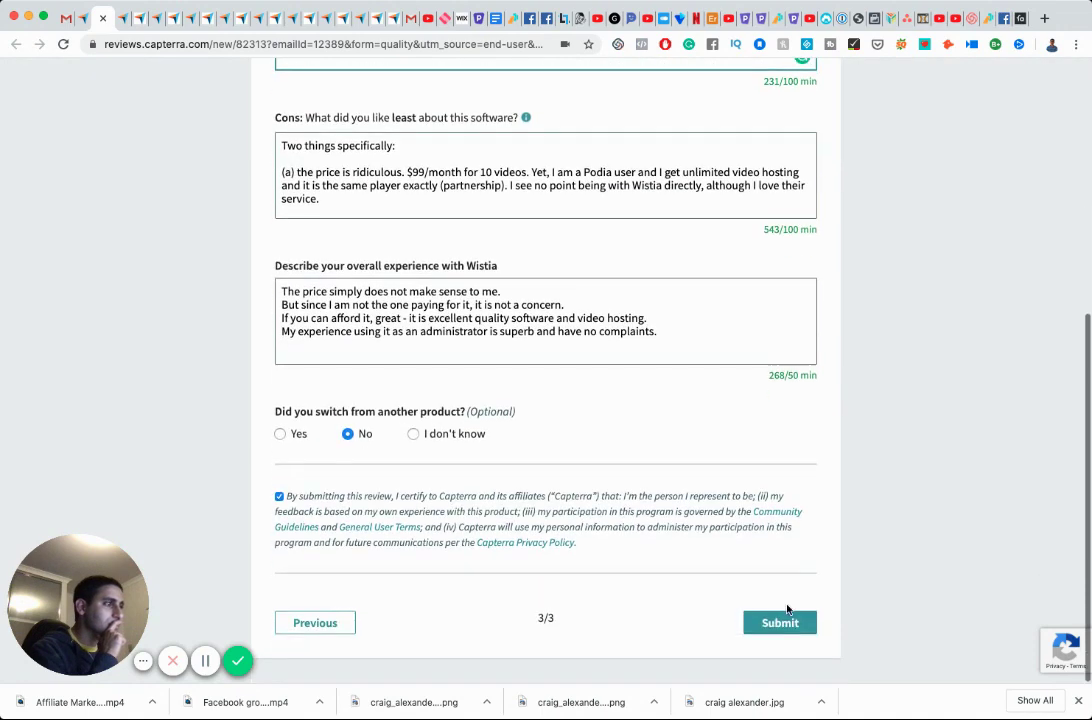